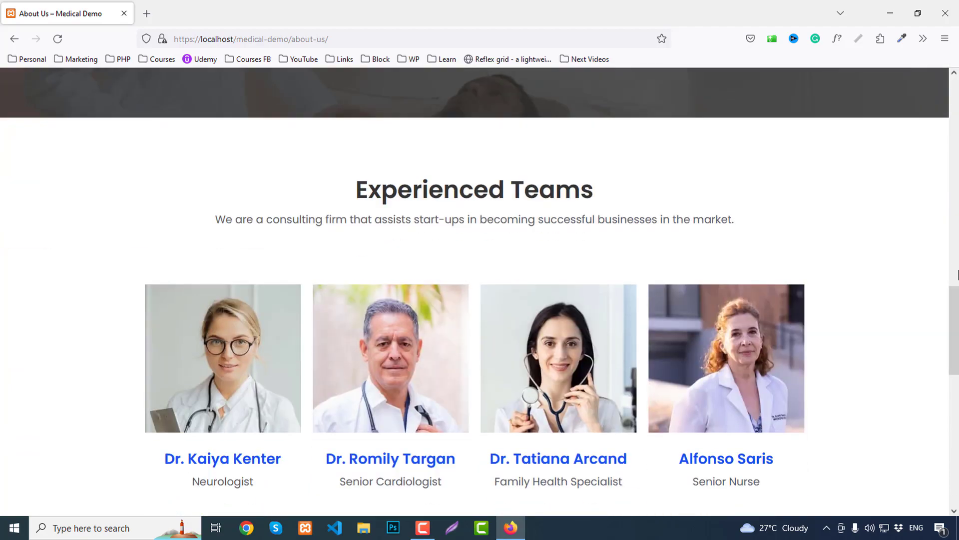
Review the remaining sections of the demo site's About Us page, from the team section through the footer.
{"action": "scroll", "coordinate": [958, 274], "scroll_direction": "down", "scroll_amount": 4}
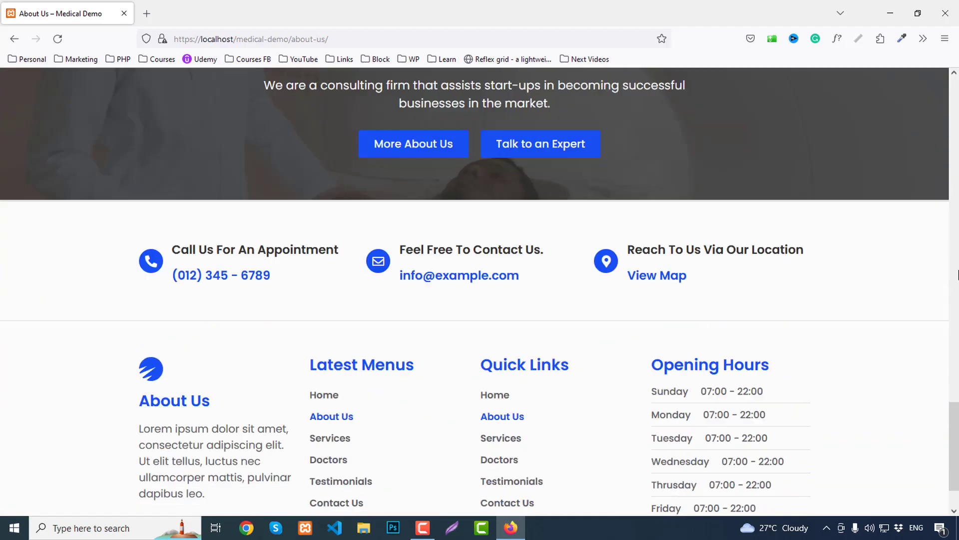
{"action": "scroll", "coordinate": [958, 275], "scroll_direction": "up", "scroll_amount": 14}
{"action": "scroll", "coordinate": [957, 275], "scroll_direction": "up", "scroll_amount": 10}
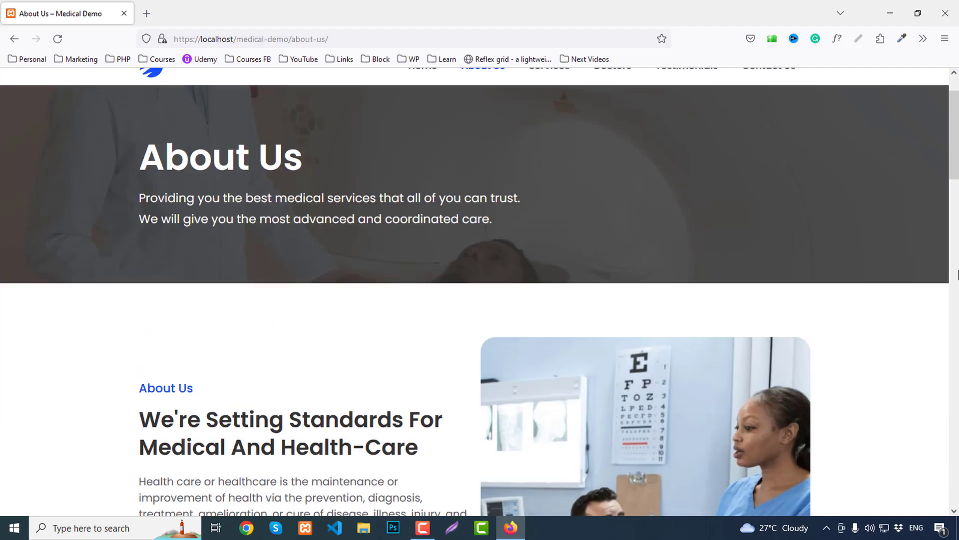
Open the demo site's Services page and look through its service cards, testimonials and footer.
{"action": "left_click", "coordinate": [556, 134]}
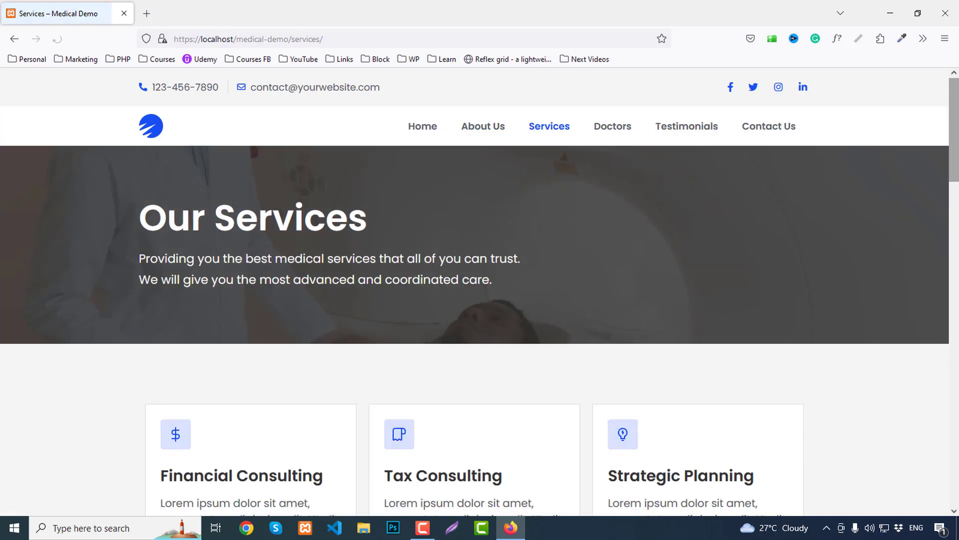
{"action": "scroll", "coordinate": [958, 183], "scroll_direction": "down", "scroll_amount": 3}
{"action": "scroll", "coordinate": [958, 184], "scroll_direction": "down", "scroll_amount": 14}
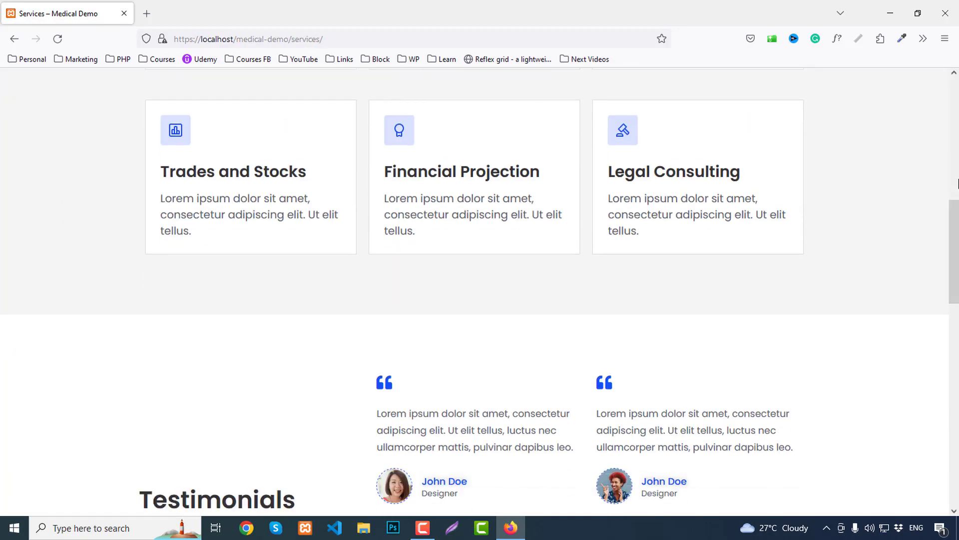
{"action": "scroll", "coordinate": [958, 184], "scroll_direction": "down", "scroll_amount": 6}
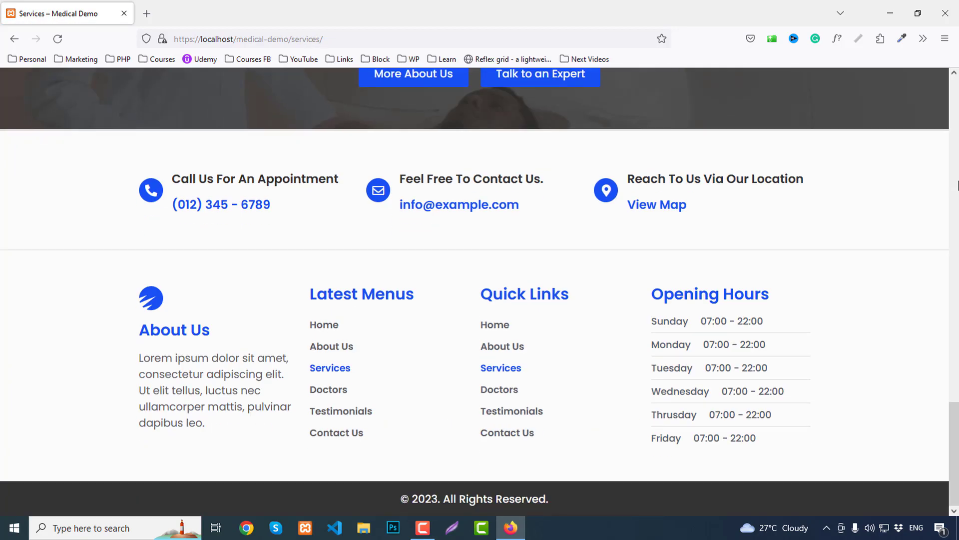
{"action": "scroll", "coordinate": [958, 185], "scroll_direction": "up", "scroll_amount": 20}
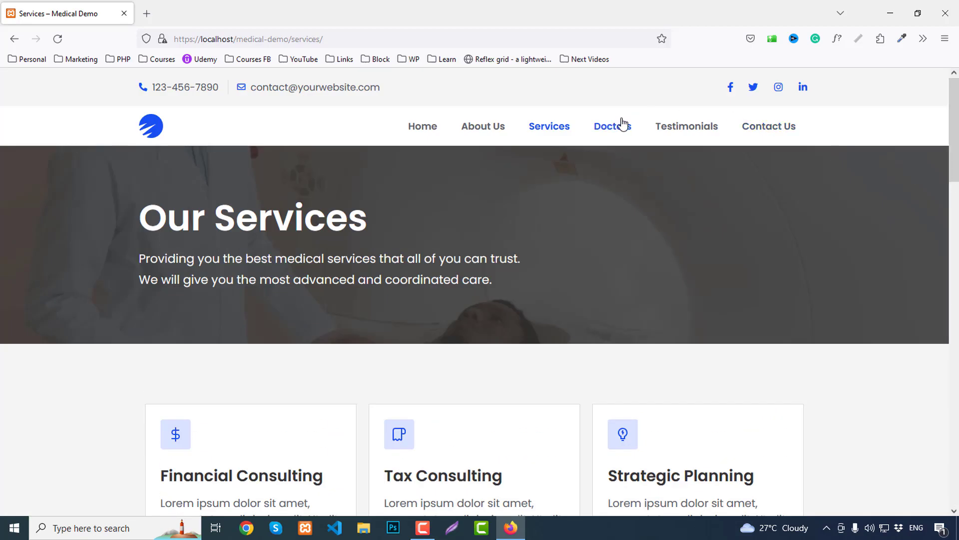
Open the demo site's Doctors page and examine the doctor listing and the sections beneath it.
{"action": "left_click", "coordinate": [623, 125]}
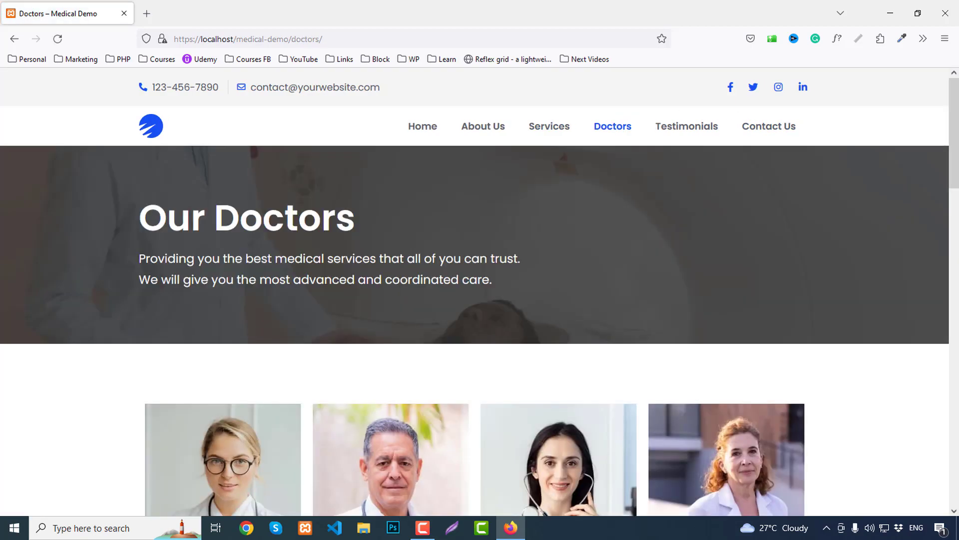
{"action": "scroll", "coordinate": [480, 291], "scroll_direction": "down", "scroll_amount": 7}
{"action": "scroll", "coordinate": [479, 291], "scroll_direction": "up", "scroll_amount": 1}
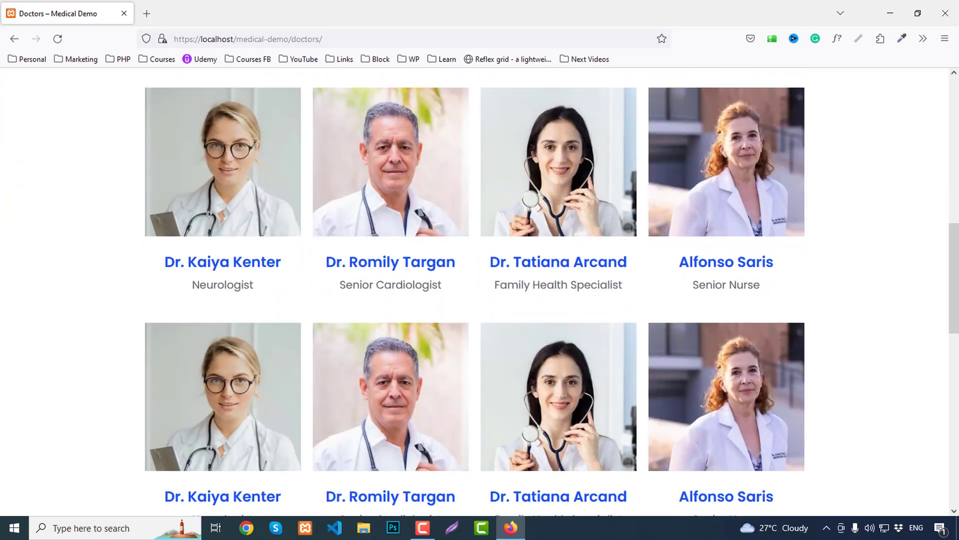
{"action": "scroll", "coordinate": [480, 291], "scroll_direction": "down", "scroll_amount": 10}
{"action": "scroll", "coordinate": [871, 194], "scroll_direction": "down", "scroll_amount": 2}
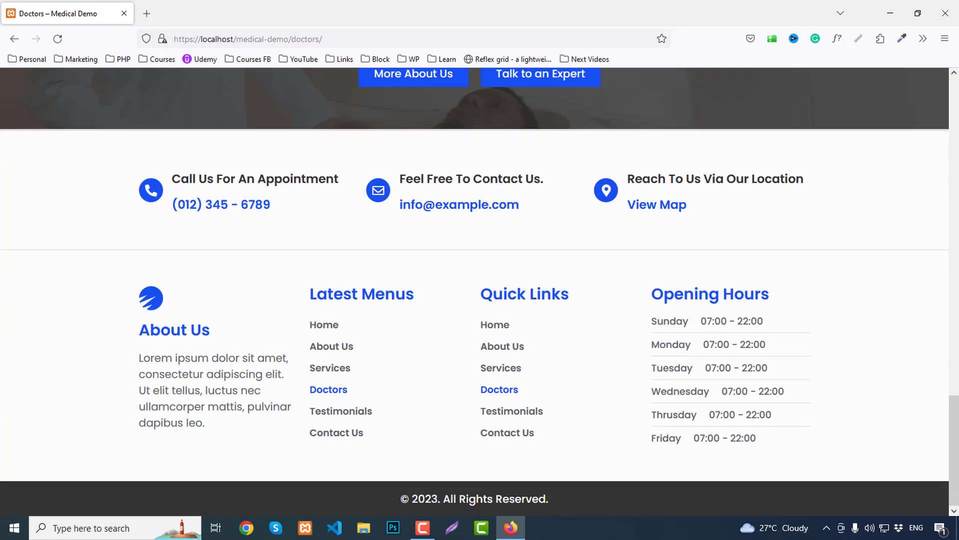
{"action": "scroll", "coordinate": [870, 194], "scroll_direction": "up", "scroll_amount": 18}
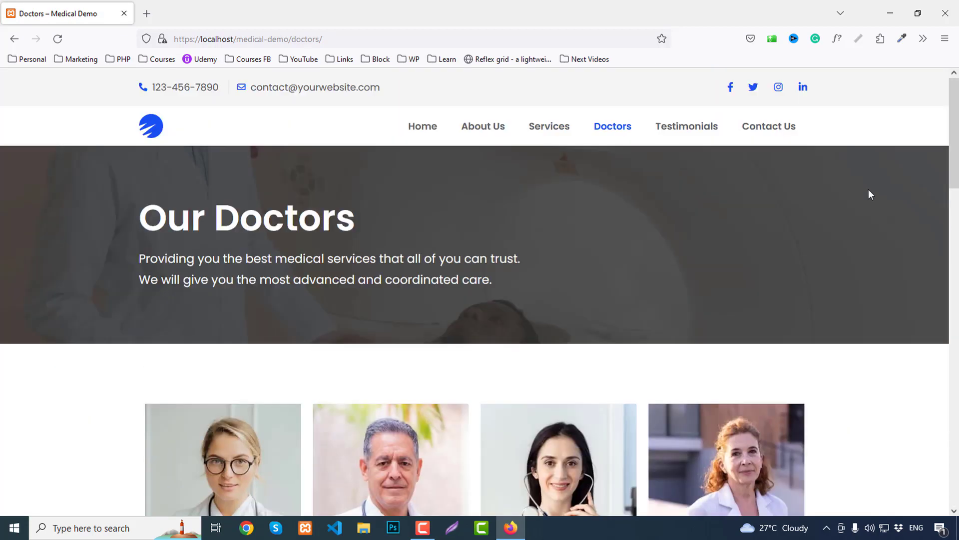
Open the demo site's Testimonials page and examine the testimonials and the Why Choose Us section.
{"action": "left_click", "coordinate": [695, 125]}
{"action": "scroll", "coordinate": [955, 215], "scroll_direction": "down", "scroll_amount": 1}
{"action": "scroll", "coordinate": [958, 227], "scroll_direction": "down", "scroll_amount": 10}
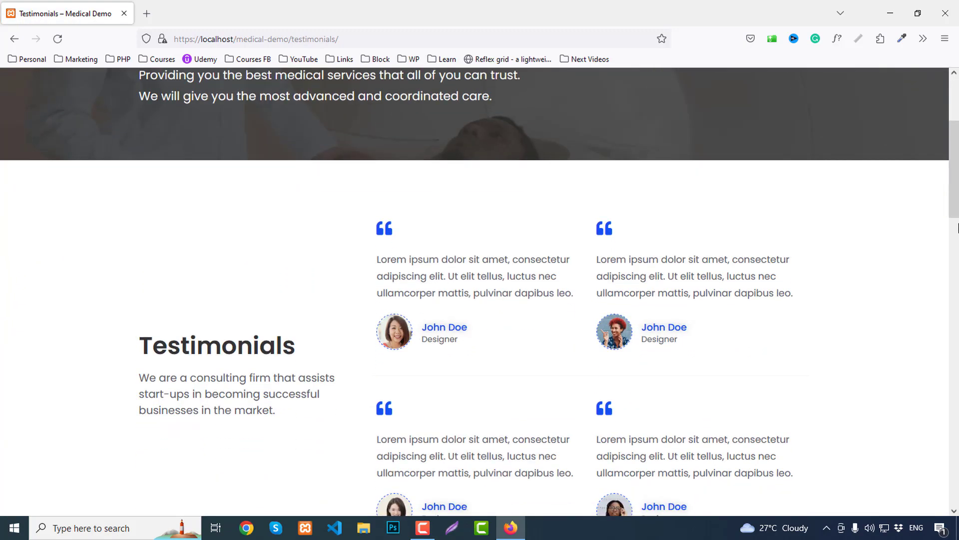
{"action": "scroll", "coordinate": [958, 228], "scroll_direction": "down", "scroll_amount": 10}
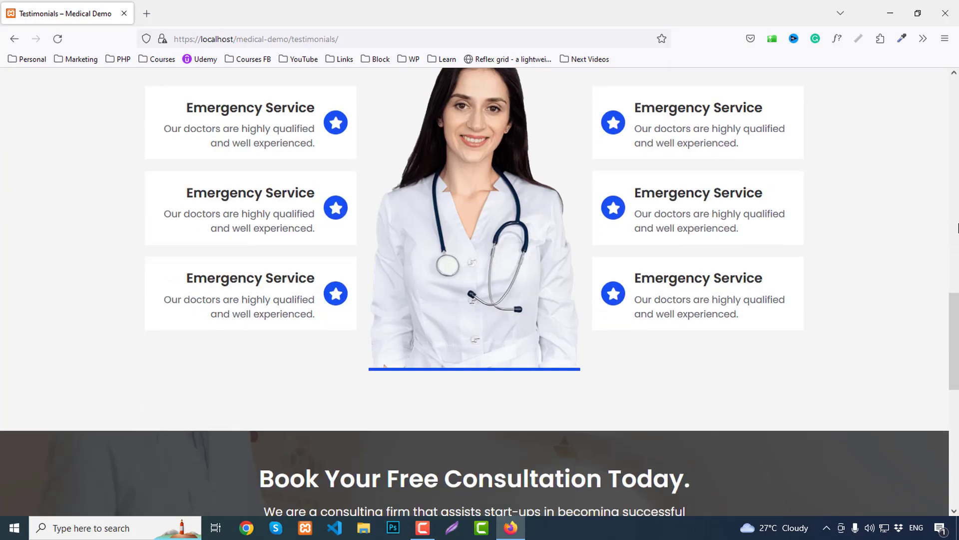
{"action": "scroll", "coordinate": [958, 228], "scroll_direction": "up", "scroll_amount": 20}
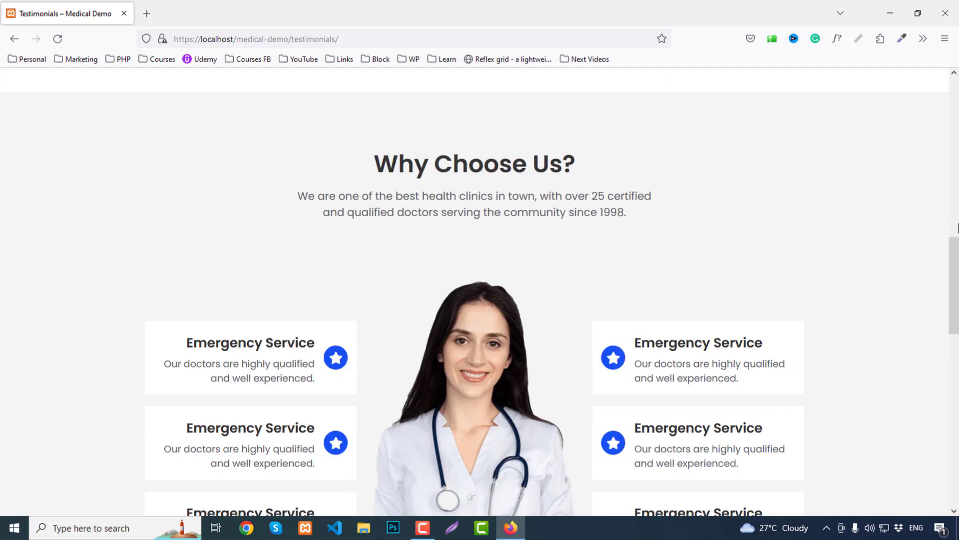
Examine the contact details, form and map on the demo site's Contact Us page, and return to the Home page.
{"action": "left_click", "coordinate": [769, 127]}
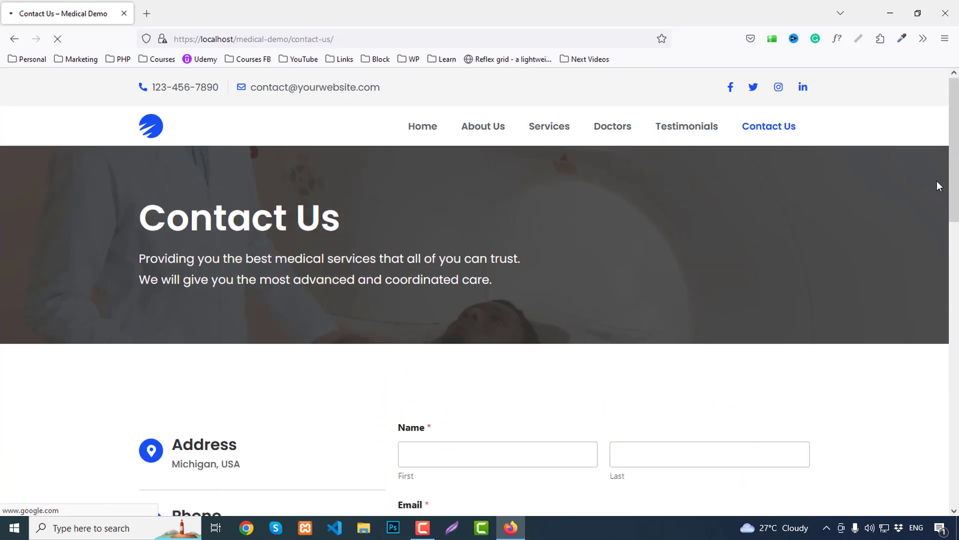
{"action": "scroll", "coordinate": [937, 181], "scroll_direction": "down", "scroll_amount": 8}
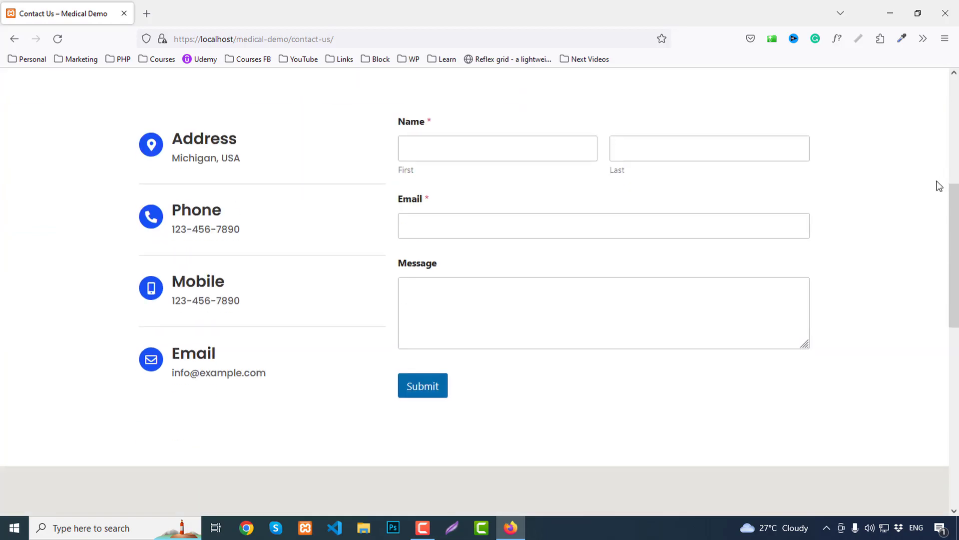
{"action": "scroll", "coordinate": [940, 186], "scroll_direction": "down", "scroll_amount": 8}
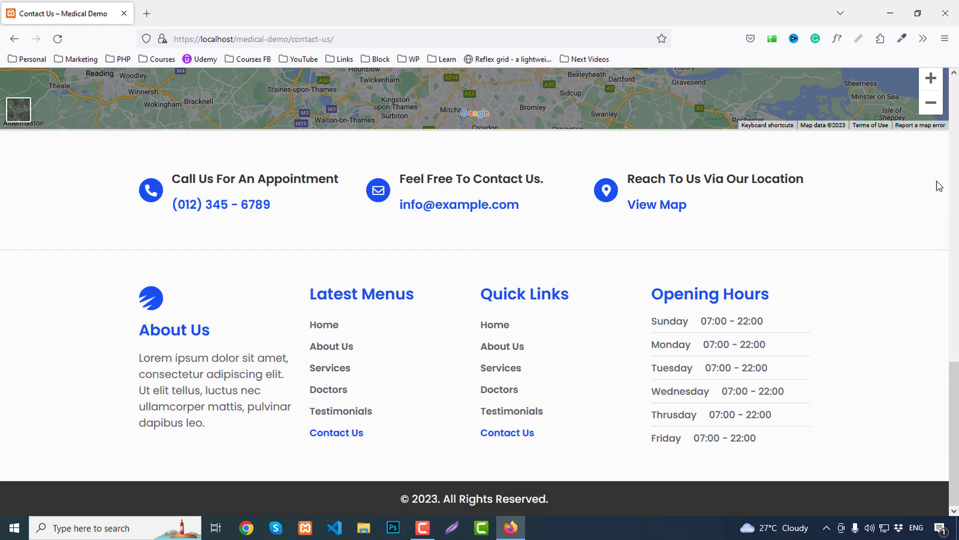
{"action": "scroll", "coordinate": [940, 186], "scroll_direction": "up", "scroll_amount": 15}
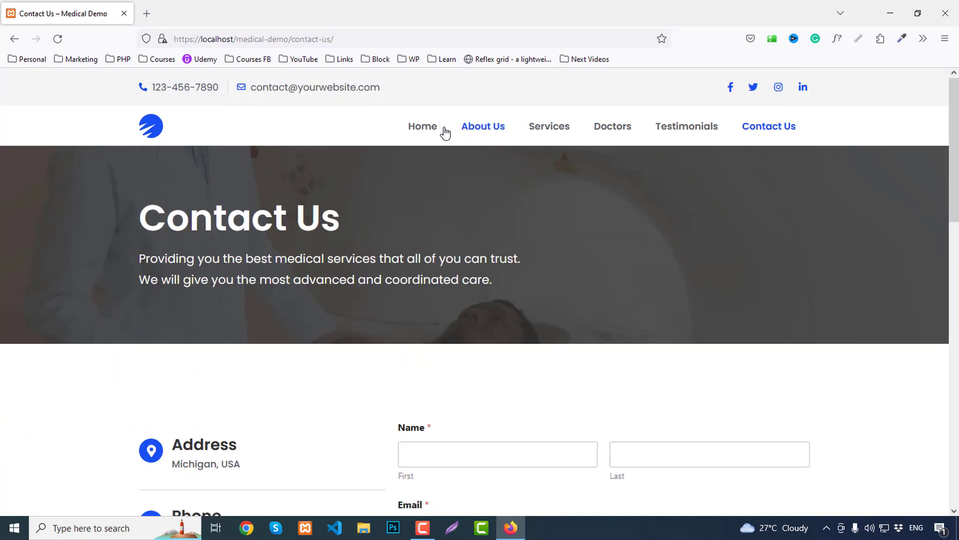
{"action": "left_click", "coordinate": [441, 132]}
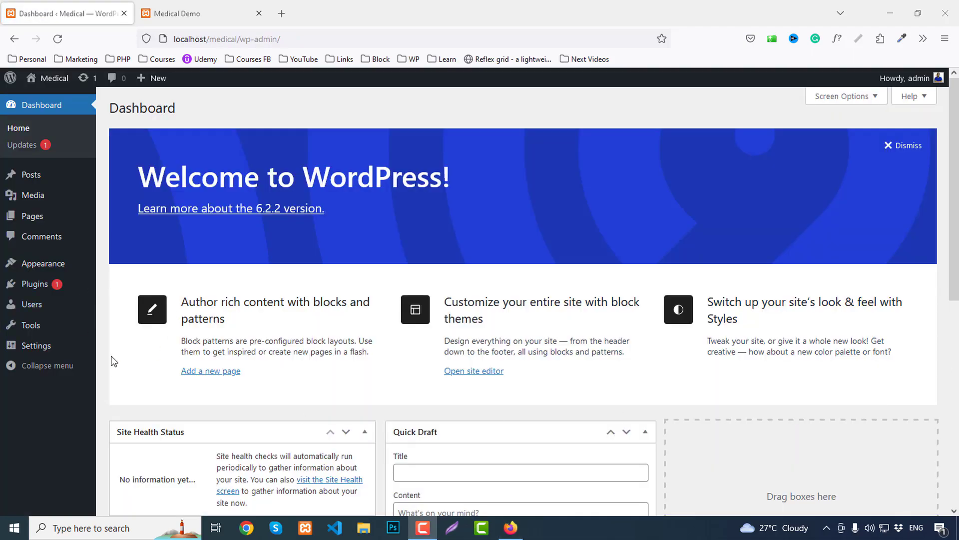
In the WordPress general settings, set the site title to "Medical Website" and the tagline to "All Health Solutions".
{"action": "mouse_move", "coordinate": [47, 350]}
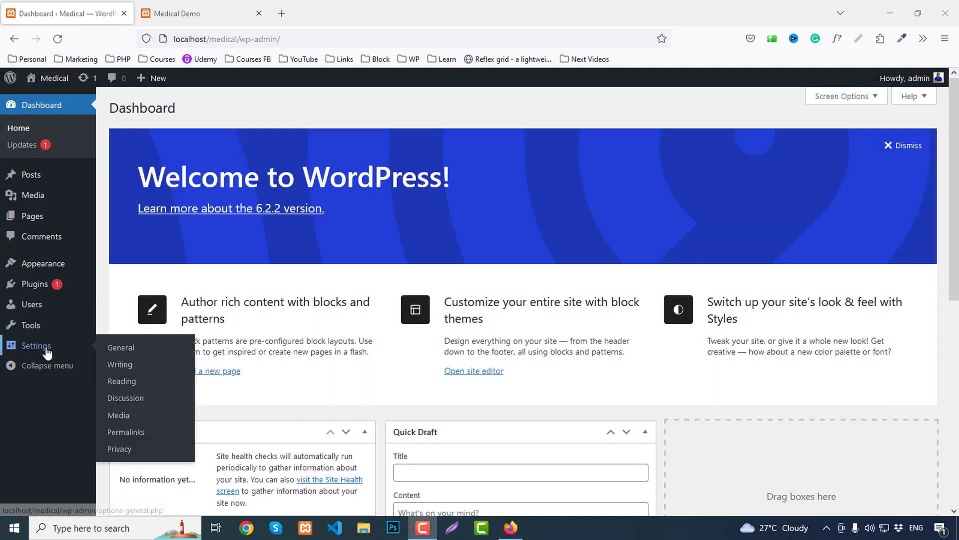
{"action": "left_click", "coordinate": [121, 348]}
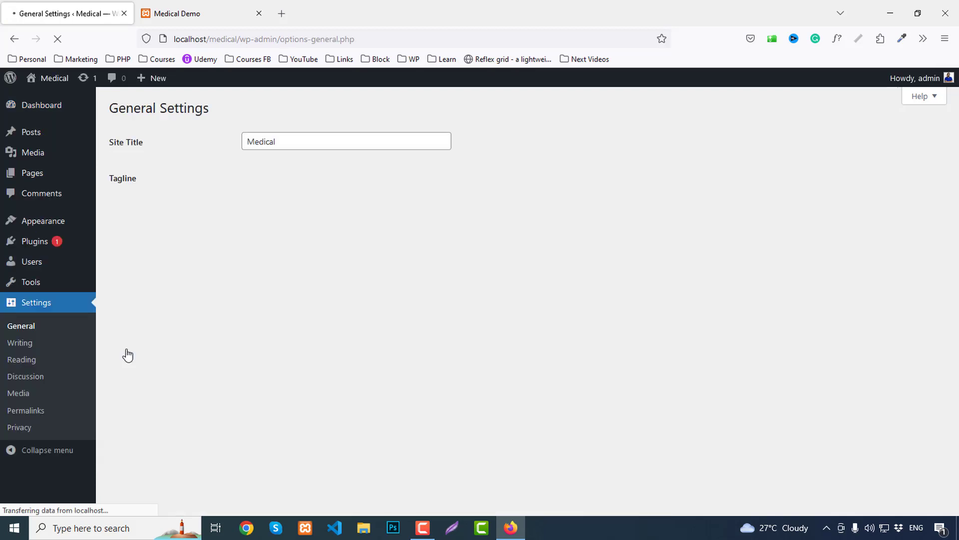
{"action": "double_click", "coordinate": [301, 142]}
{"action": "left_click", "coordinate": [312, 143]}
{"action": "type", "text": "Website"}
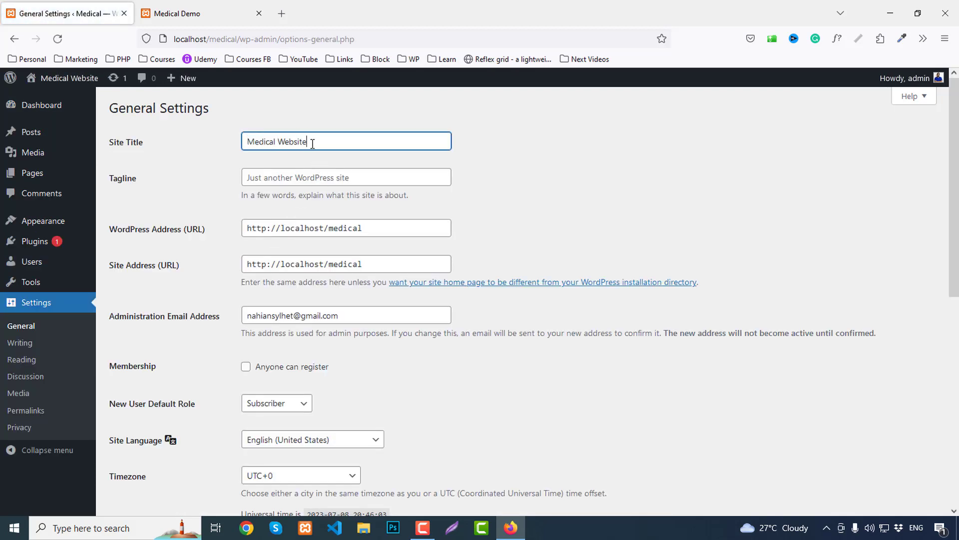
{"action": "key", "text": "Tab"}
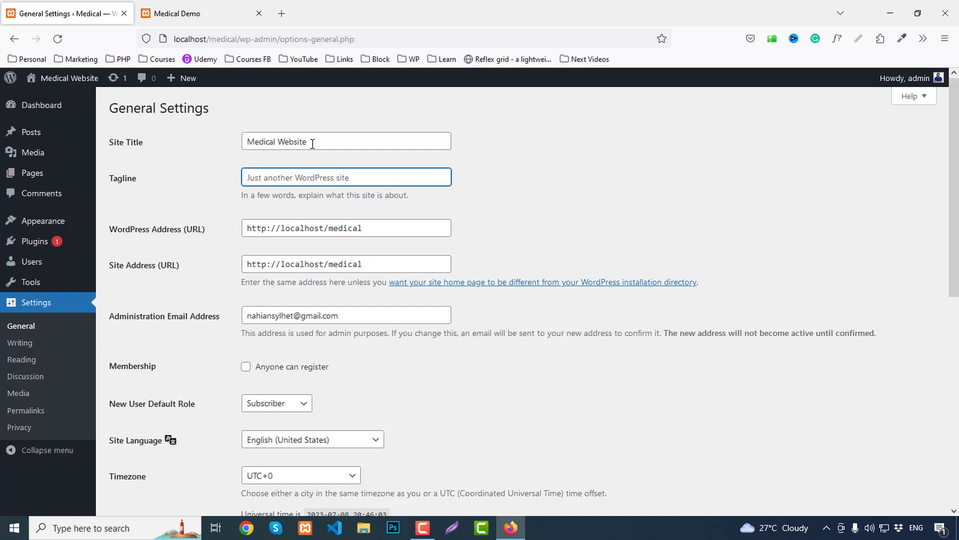
{"action": "type", "text": "All He"}
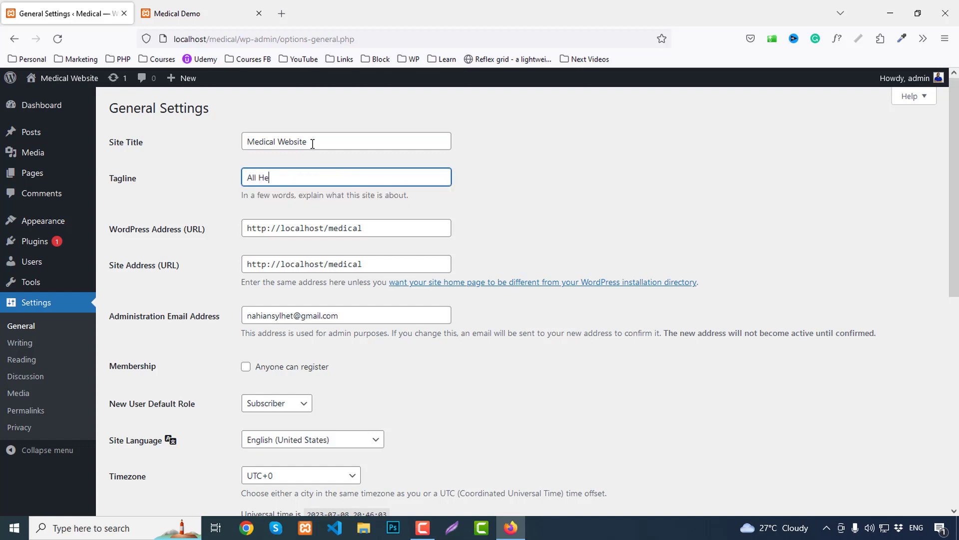
{"action": "type", "text": "alth Solutions"}
Set the site timezone to UTC+6 and save the general settings.
{"action": "scroll", "coordinate": [493, 294], "scroll_direction": "down", "scroll_amount": 5}
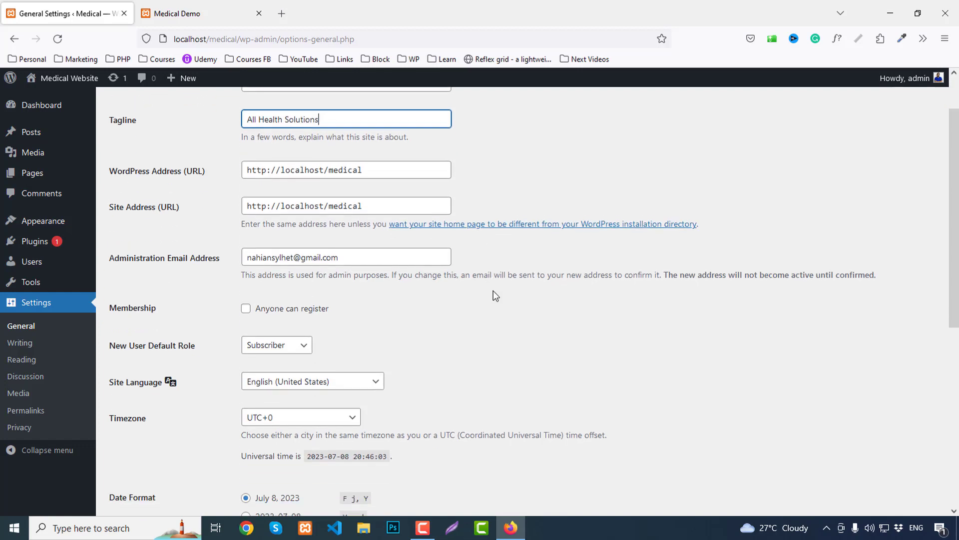
{"action": "left_click", "coordinate": [268, 232]}
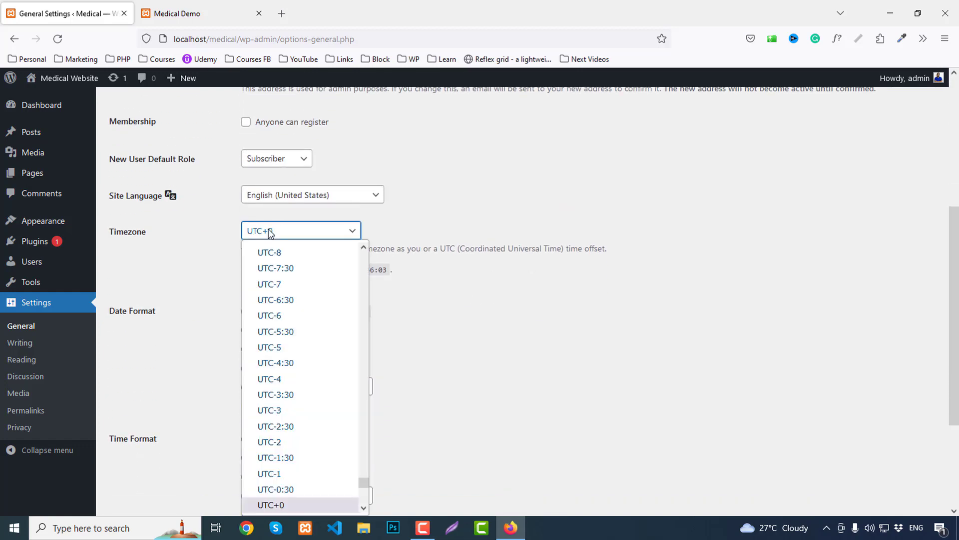
{"action": "scroll", "coordinate": [293, 373], "scroll_direction": "down", "scroll_amount": 6}
{"action": "scroll", "coordinate": [293, 373], "scroll_direction": "down", "scroll_amount": 4}
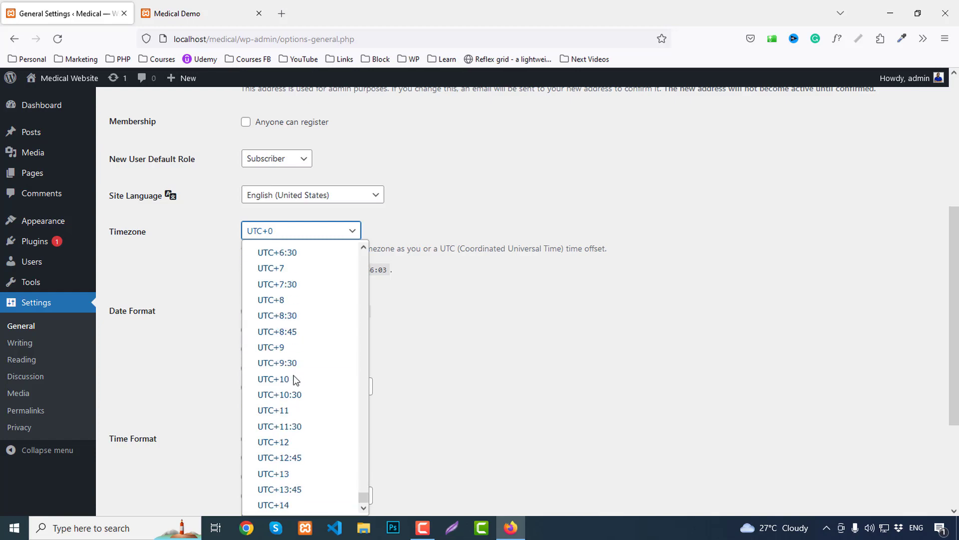
{"action": "scroll", "coordinate": [278, 282], "scroll_direction": "up", "scroll_amount": 2}
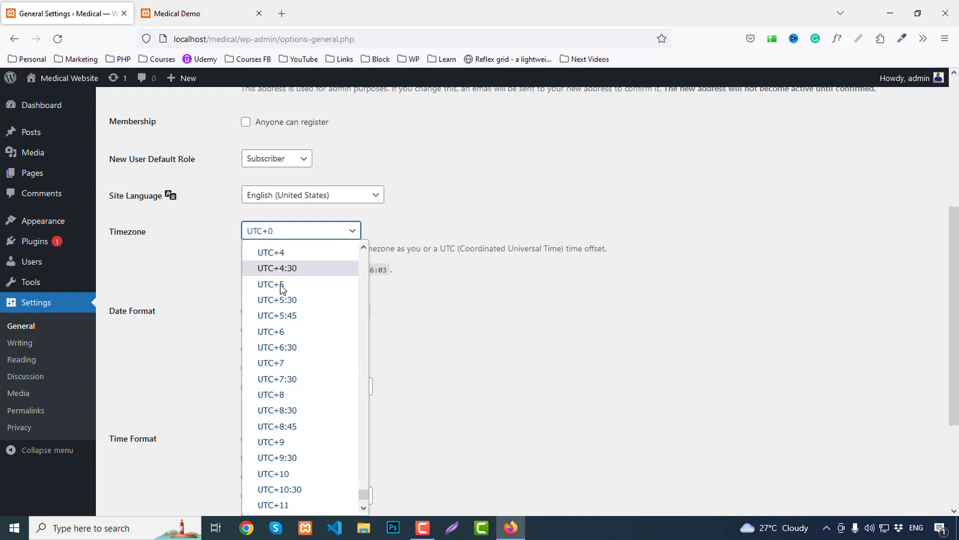
{"action": "left_click", "coordinate": [278, 333]}
{"action": "scroll", "coordinate": [313, 370], "scroll_direction": "down", "scroll_amount": 2}
{"action": "scroll", "coordinate": [305, 379], "scroll_direction": "down", "scroll_amount": 1}
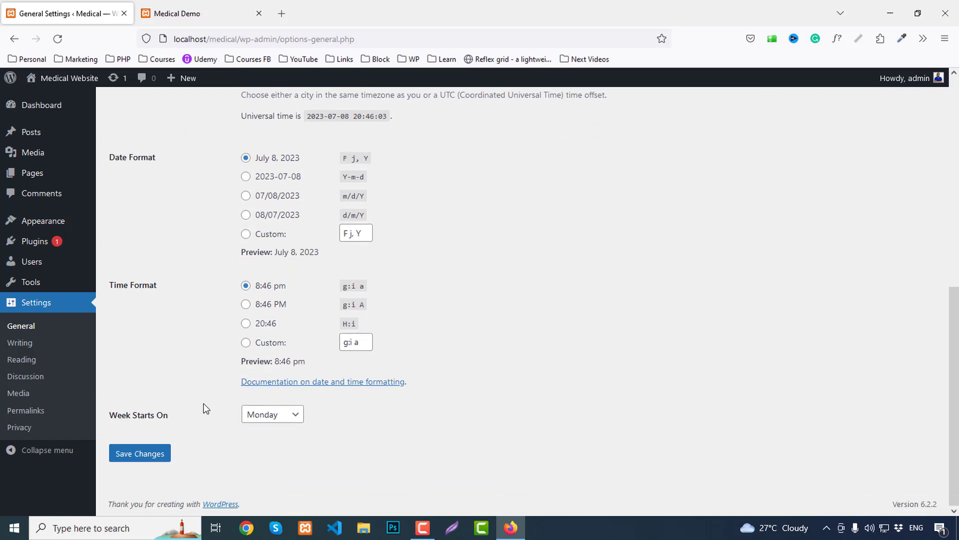
{"action": "left_click", "coordinate": [150, 454]}
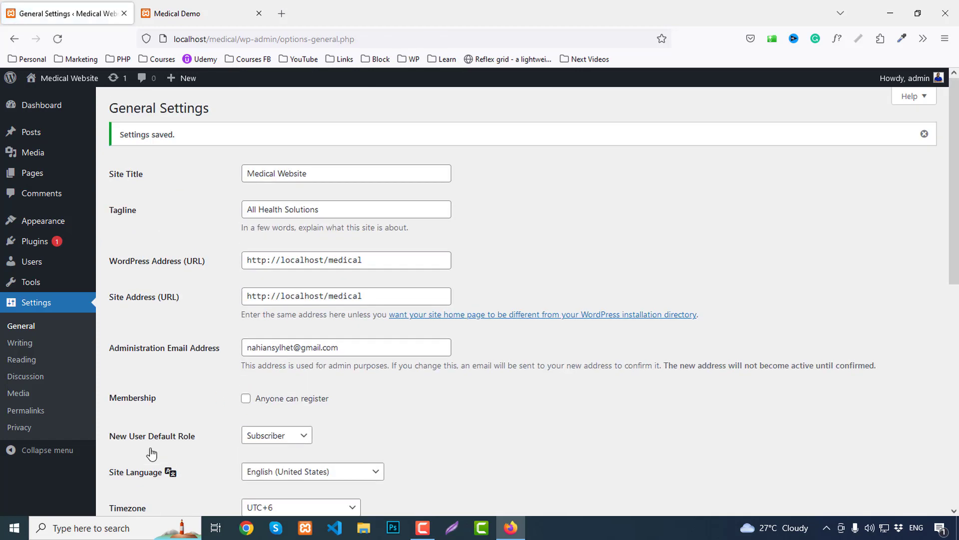
Install the Hello Elementor theme from the popular themes and activate it.
{"action": "mouse_move", "coordinate": [27, 223]}
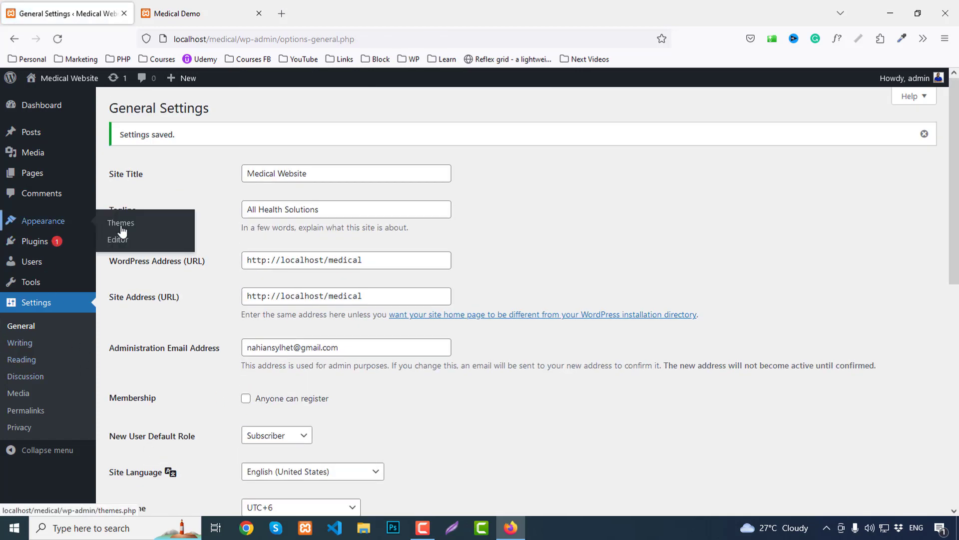
{"action": "left_click", "coordinate": [138, 228]}
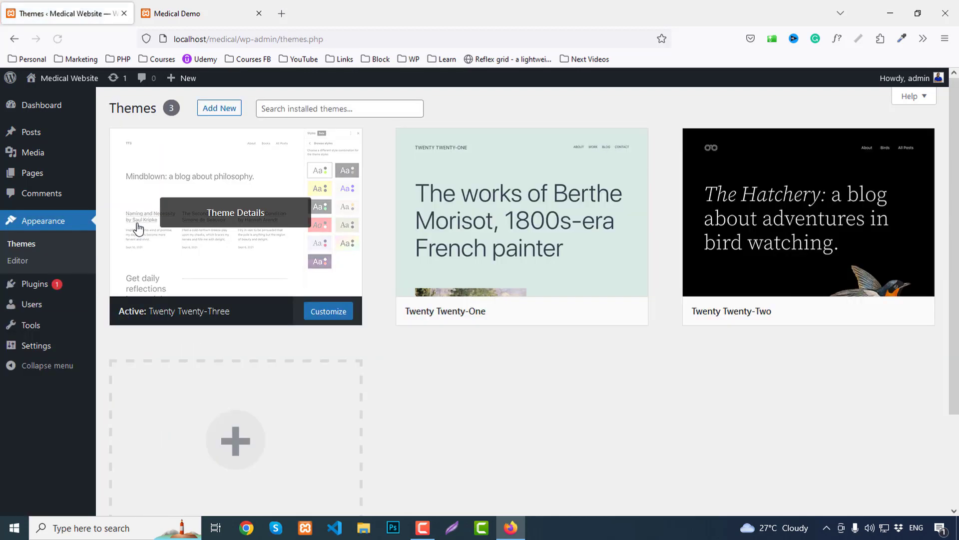
{"action": "left_click", "coordinate": [220, 110]}
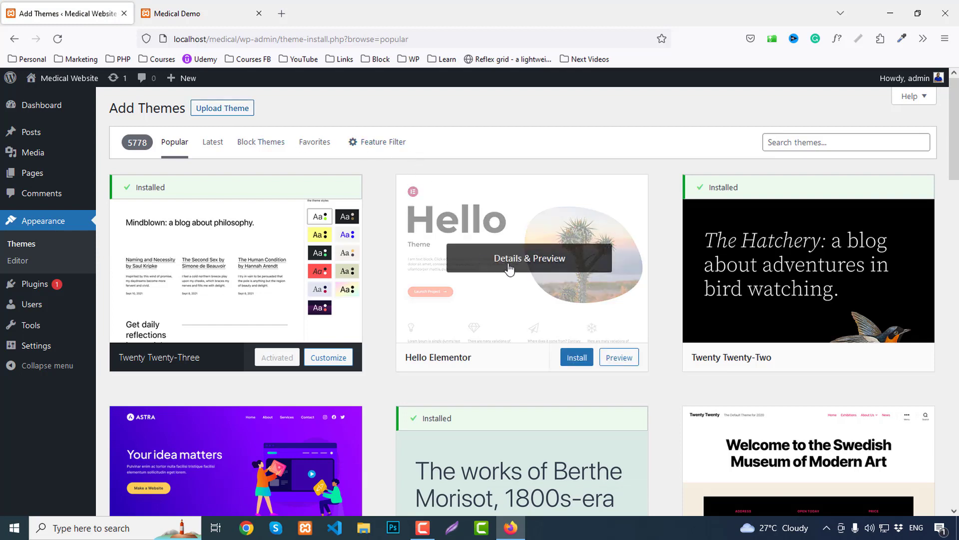
{"action": "left_click", "coordinate": [581, 361]}
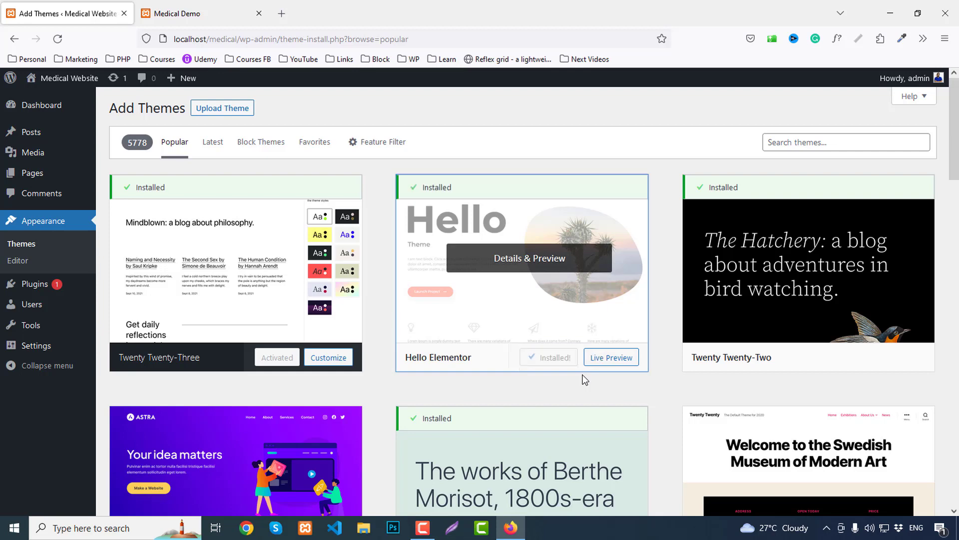
{"action": "left_click", "coordinate": [559, 359]}
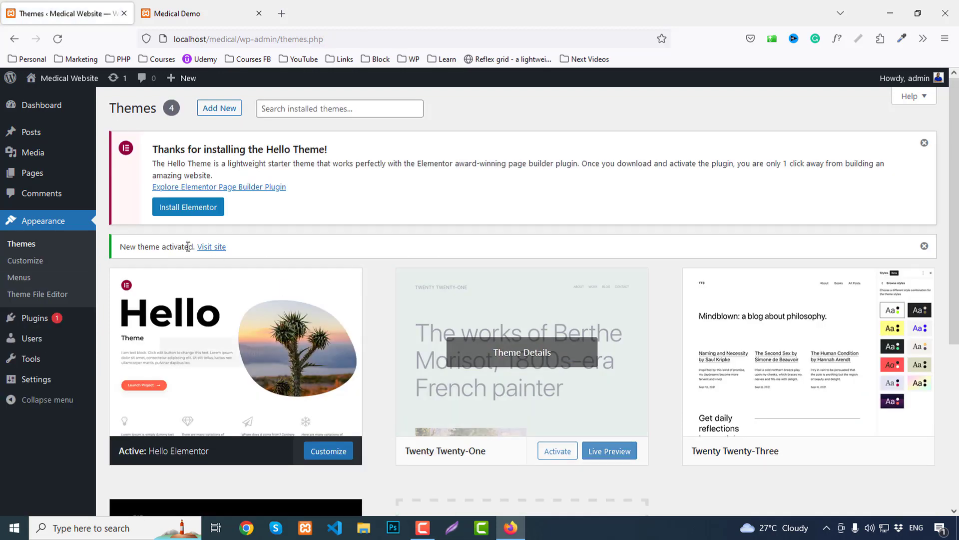
Find the Elementor Website Builder plugin by searching for "elementor", then install and activate it.
{"action": "mouse_move", "coordinate": [47, 323]}
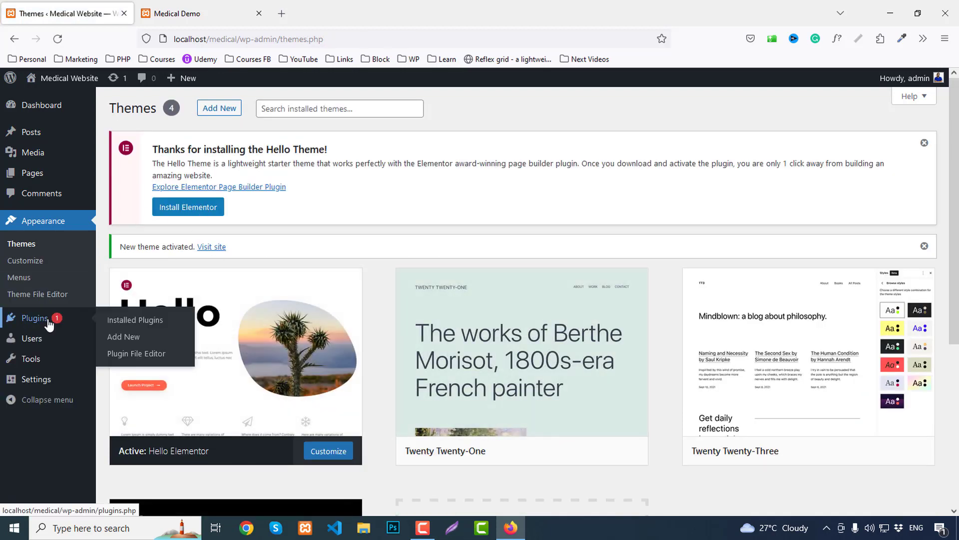
{"action": "left_click", "coordinate": [139, 339]}
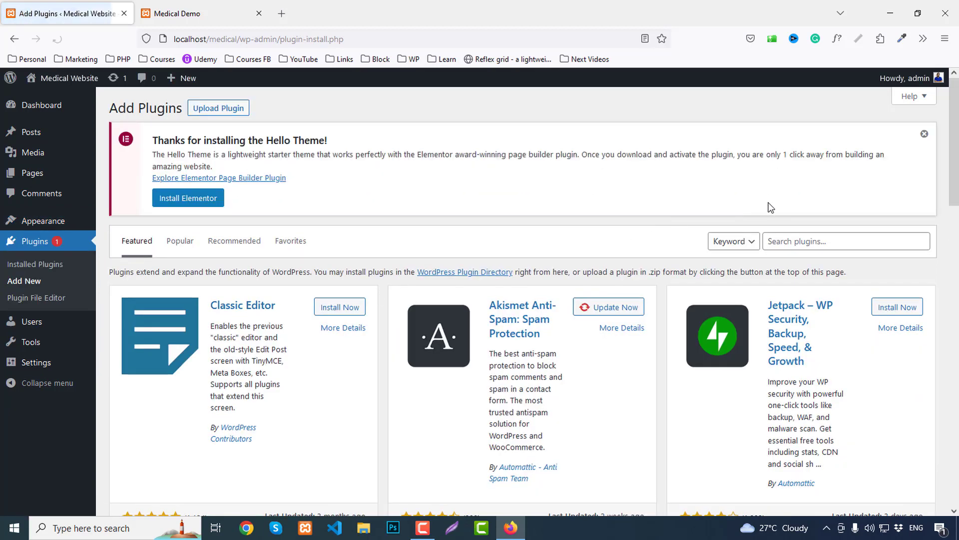
{"action": "left_click", "coordinate": [779, 239]}
{"action": "type", "text": "elementor"}
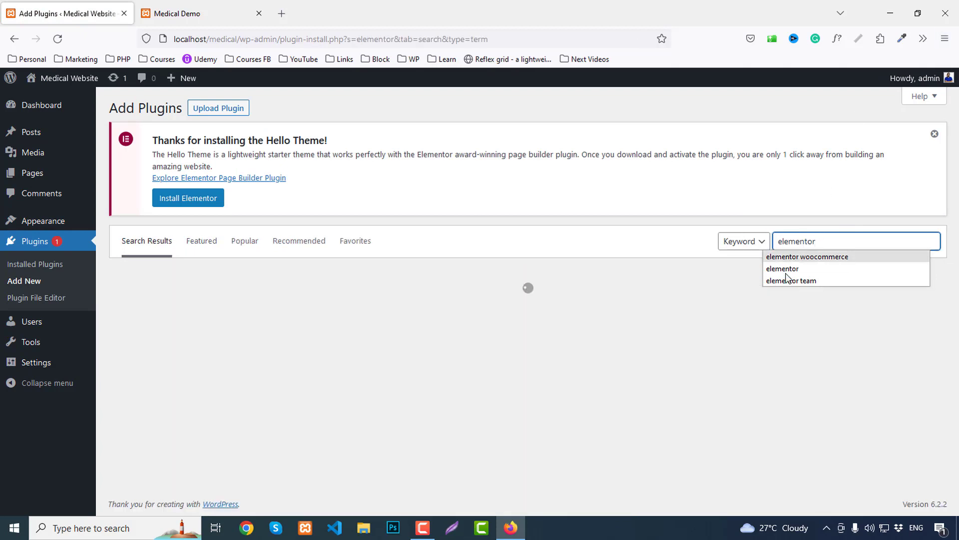
{"action": "left_click", "coordinate": [778, 269]}
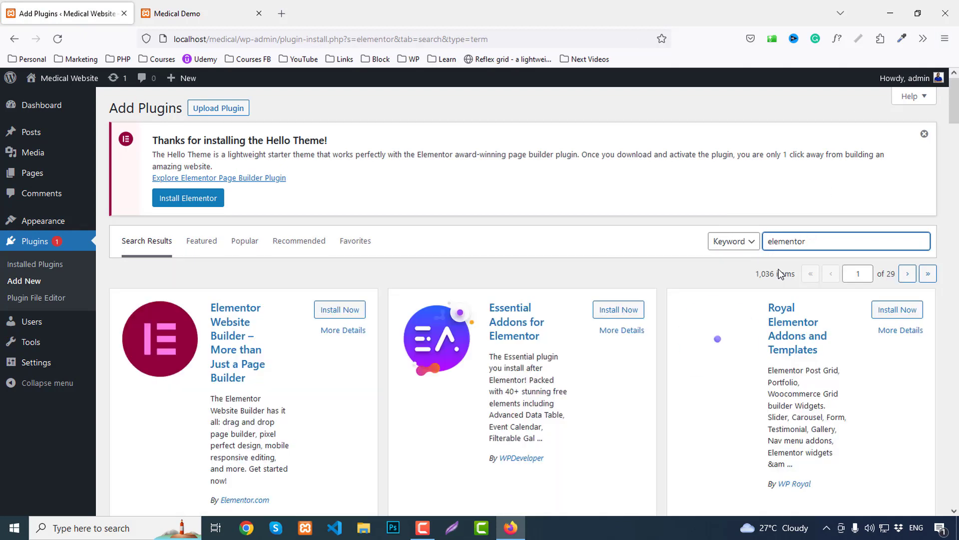
{"action": "left_click", "coordinate": [325, 315]}
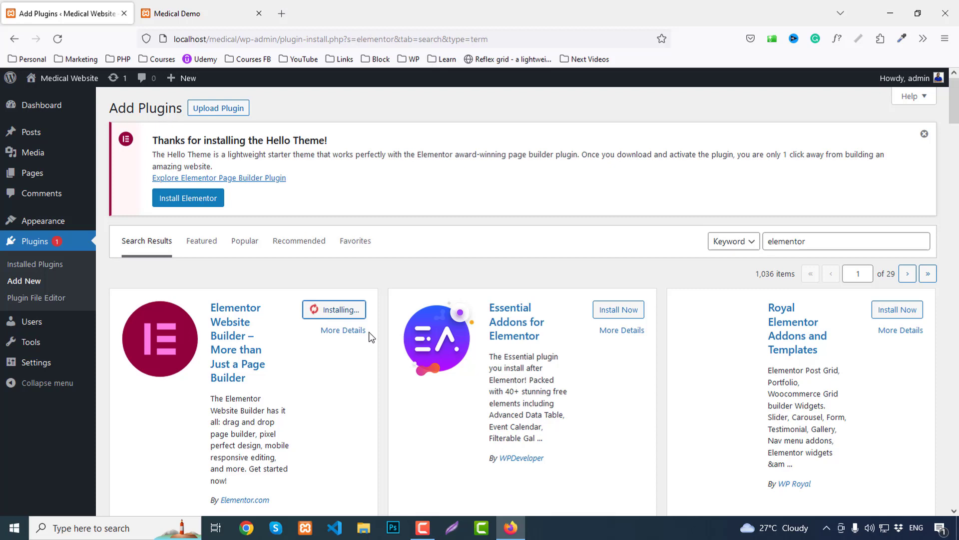
{"action": "scroll", "coordinate": [370, 336], "scroll_direction": "down", "scroll_amount": 2}
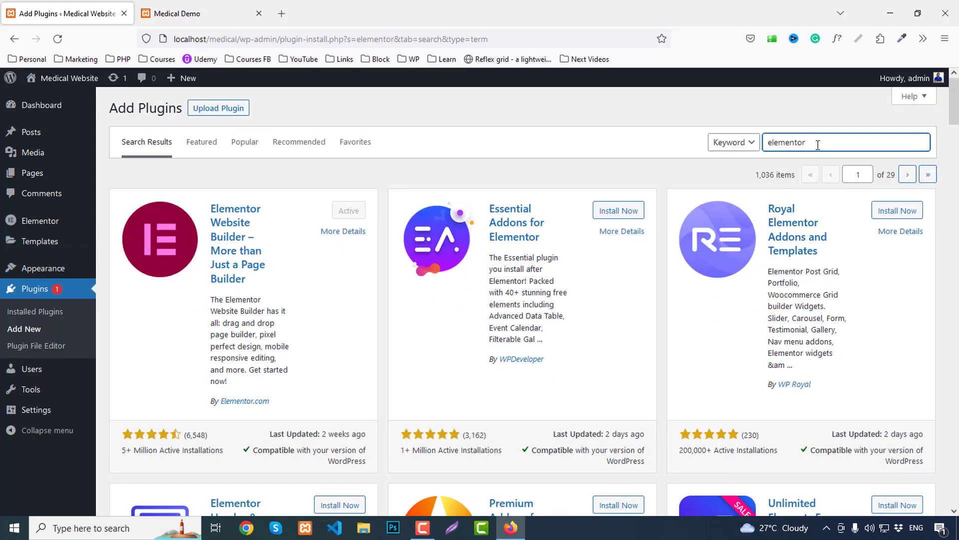
Search the plugins for "elementor header footer" and install Elementor Header & Footer Builder.
{"action": "left_click", "coordinate": [840, 137]}
{"action": "type", "text": "header footer"}
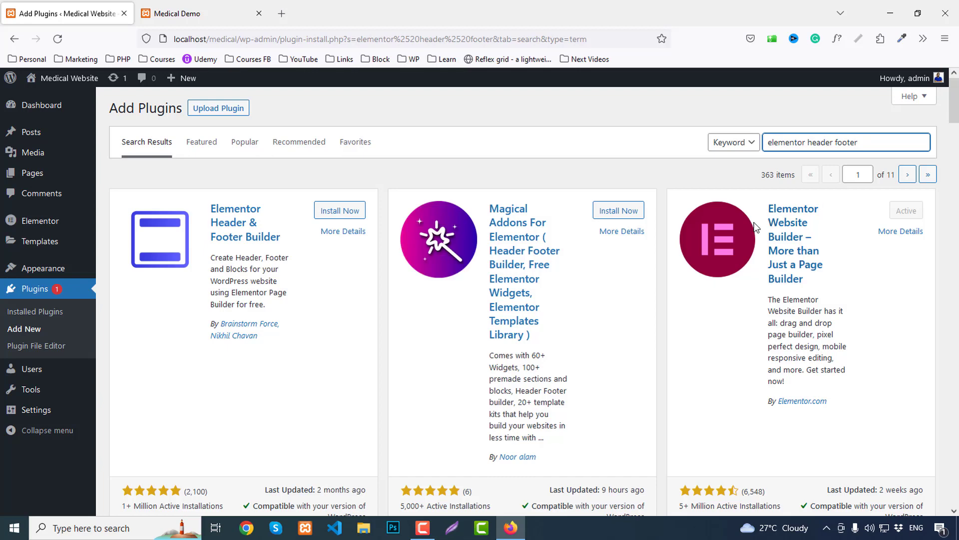
{"action": "left_click", "coordinate": [344, 212]}
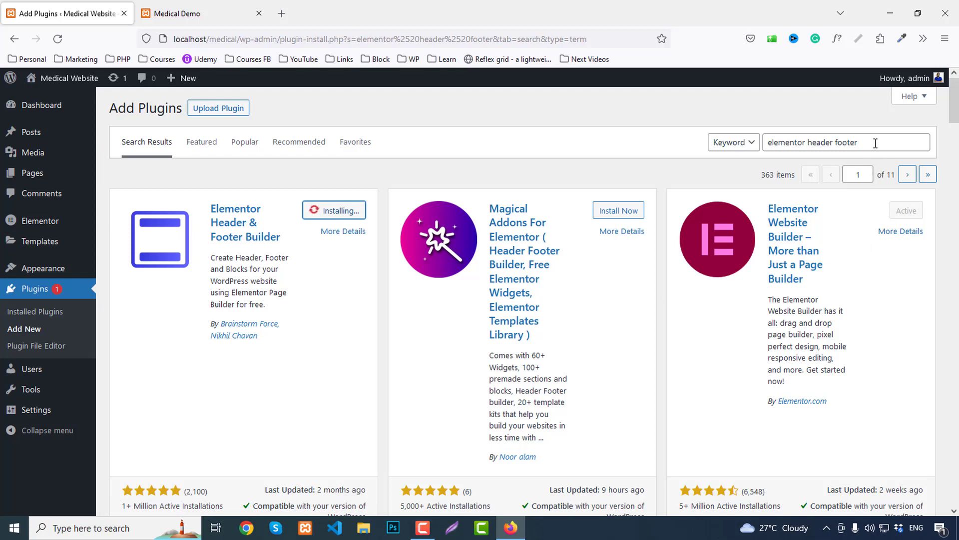
Search the plugins for "wpforms" and install Contact Form by WPForms.
{"action": "left_click_drag", "start_coordinate": [876, 143], "coordinate": [742, 175]}
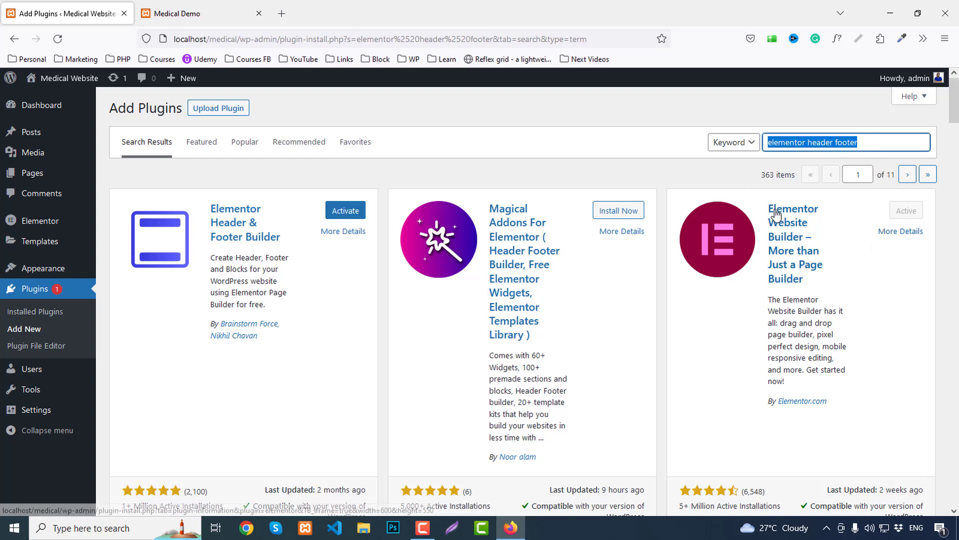
{"action": "type", "text": "wpform"}
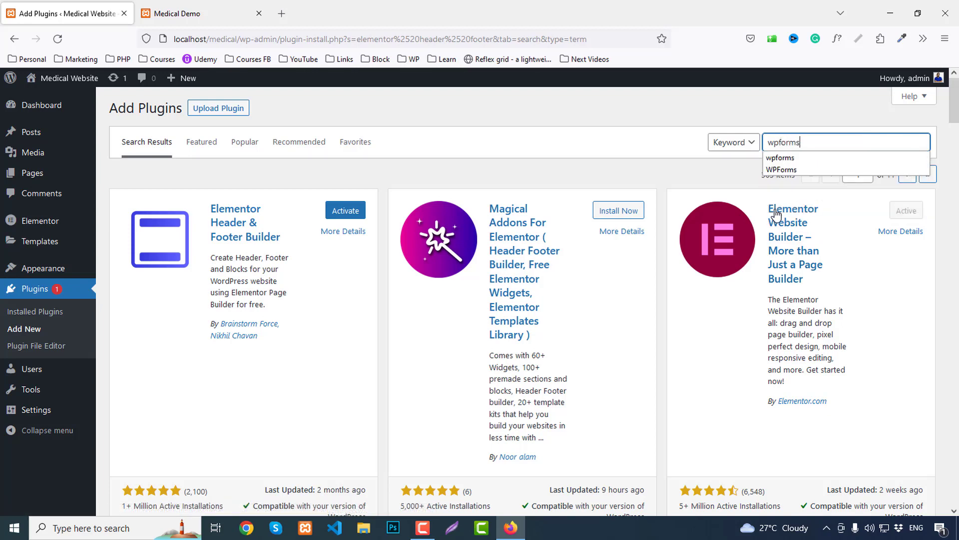
{"action": "type", "text": "s"}
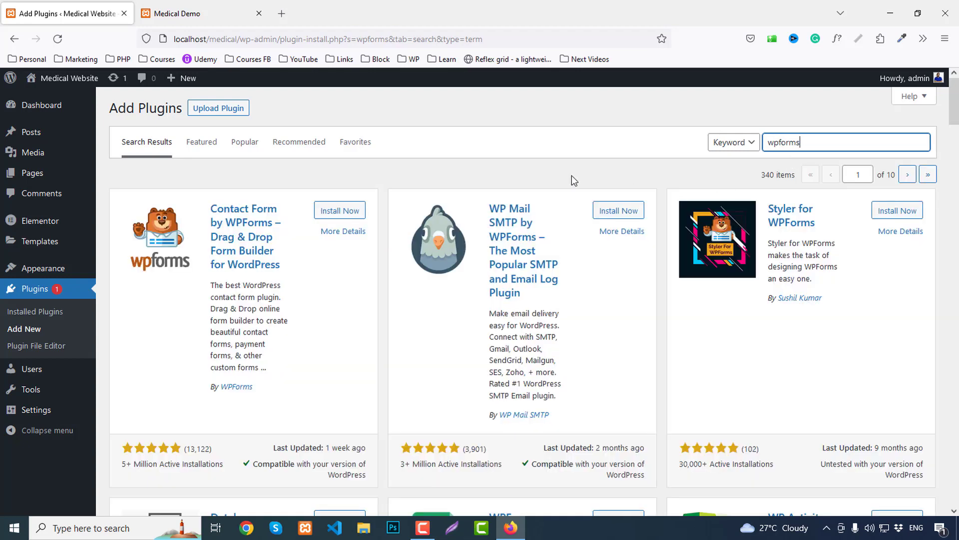
{"action": "left_click", "coordinate": [341, 214]}
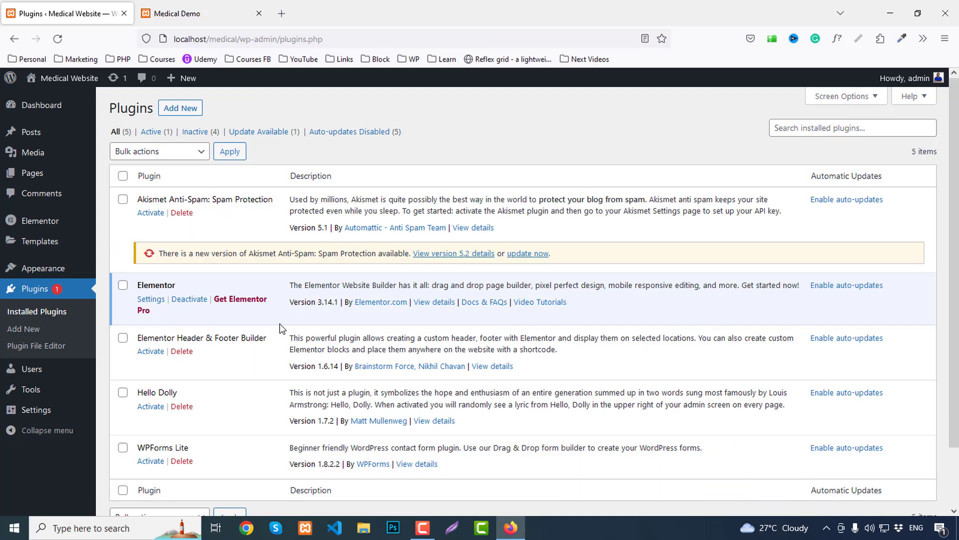
Activate the installed Elementor Header & Footer Builder and WPForms Lite plugins together with a bulk action.
{"action": "scroll", "coordinate": [280, 328], "scroll_direction": "down", "scroll_amount": 2}
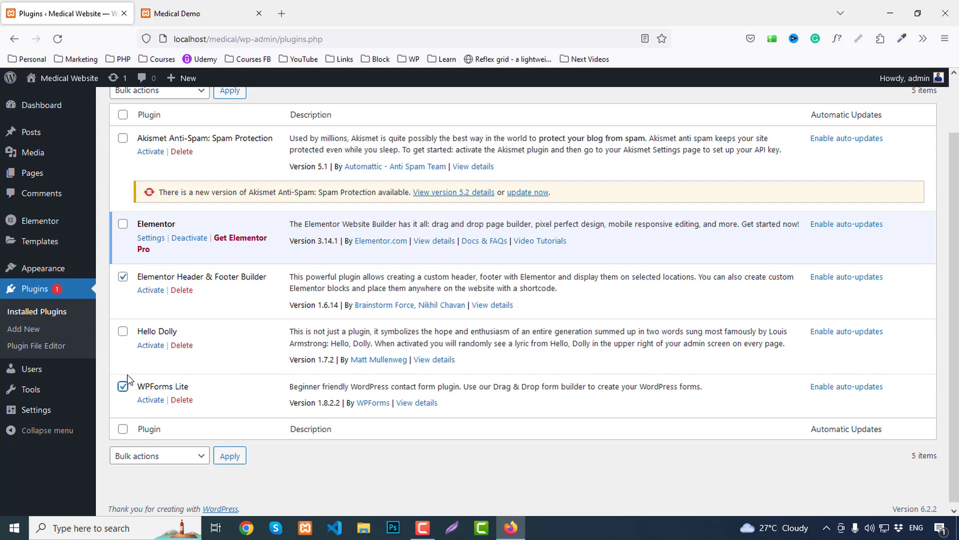
{"action": "scroll", "coordinate": [128, 381], "scroll_direction": "up", "scroll_amount": 2}
{"action": "left_click", "coordinate": [152, 151]}
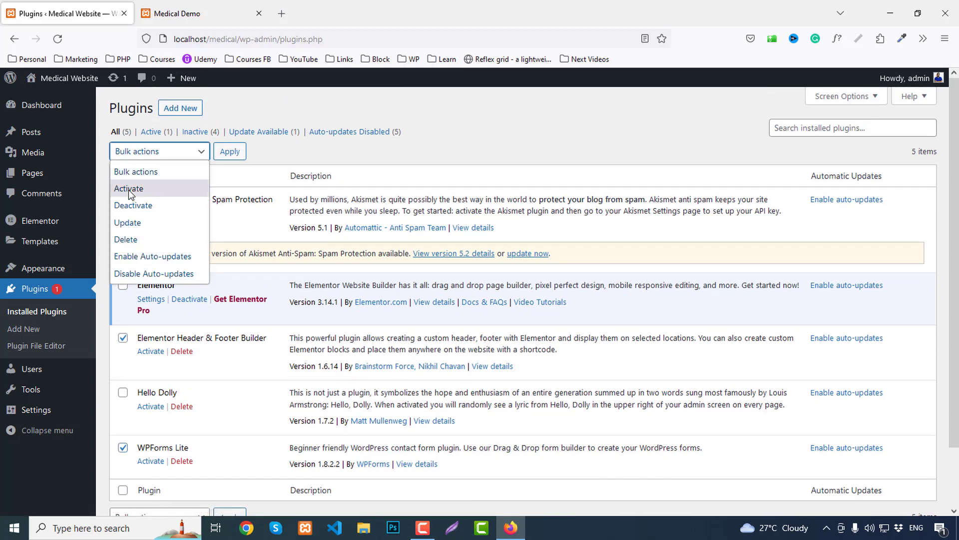
{"action": "left_click", "coordinate": [128, 189]}
{"action": "left_click", "coordinate": [237, 154]}
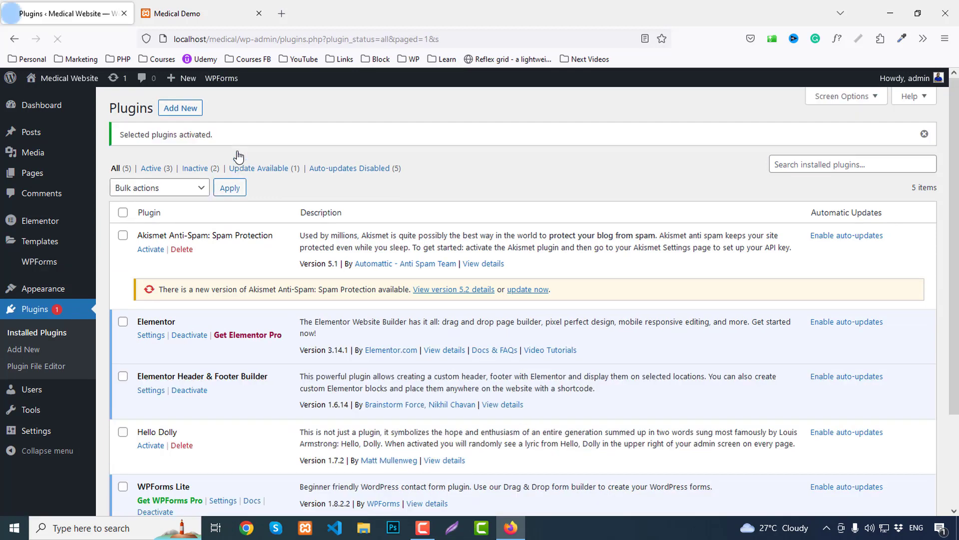
{"action": "scroll", "coordinate": [369, 337], "scroll_direction": "down", "scroll_amount": 2}
{"action": "scroll", "coordinate": [370, 337], "scroll_direction": "down", "scroll_amount": 1}
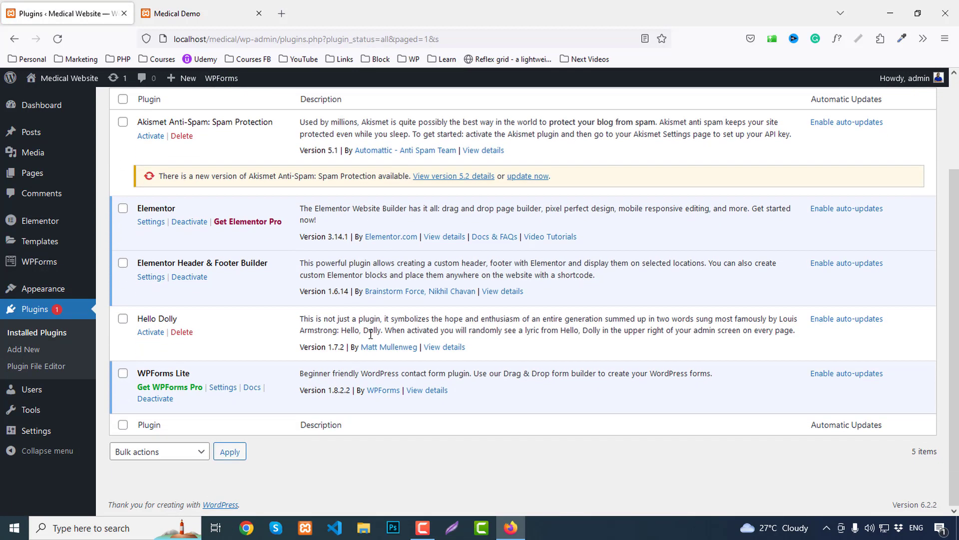
{"action": "scroll", "coordinate": [371, 336], "scroll_direction": "up", "scroll_amount": 3}
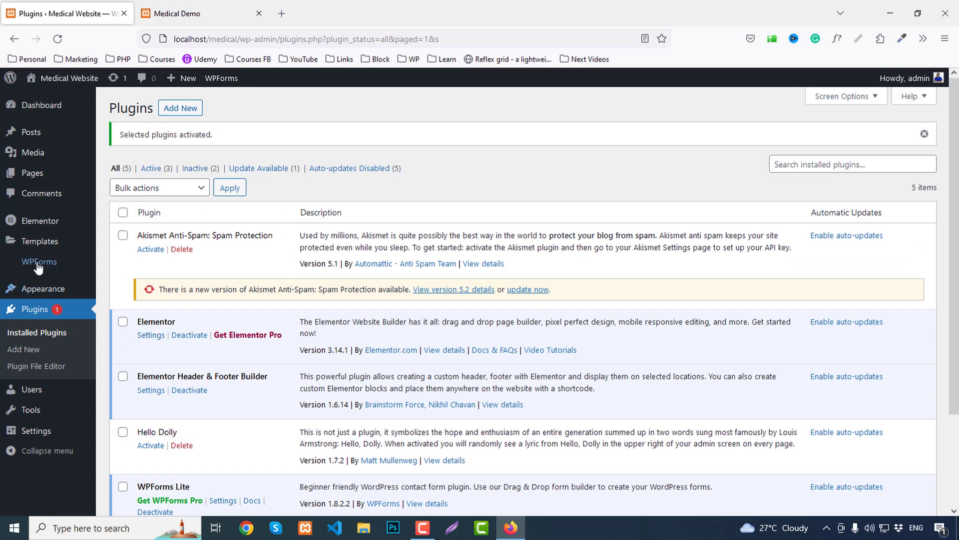
Create a new WPForms form from the Simple Contact Form template and dismiss the guided prompts without embedding it.
{"action": "mouse_move", "coordinate": [65, 268]}
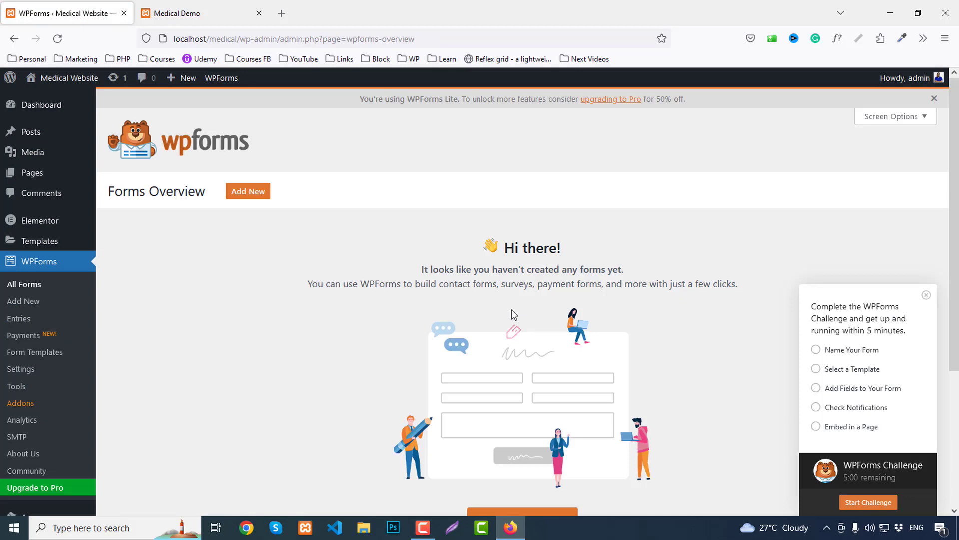
{"action": "left_click", "coordinate": [250, 199]}
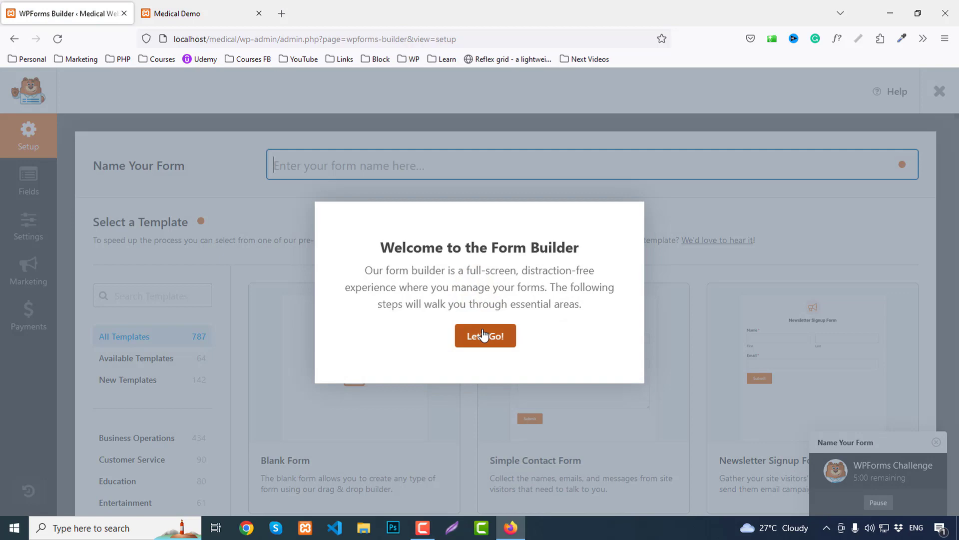
{"action": "left_click", "coordinate": [483, 336]}
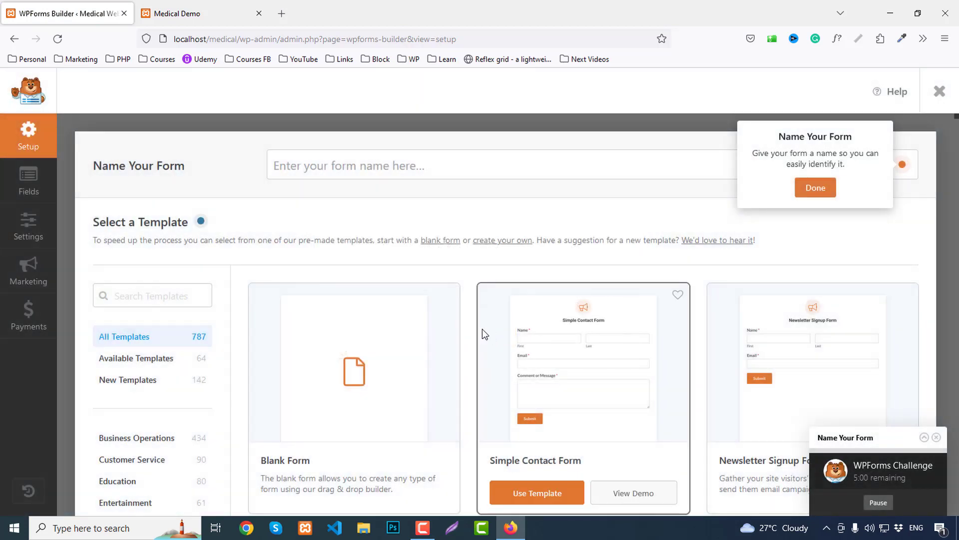
{"action": "scroll", "coordinate": [482, 334], "scroll_direction": "down", "scroll_amount": 2}
{"action": "left_click", "coordinate": [546, 457]}
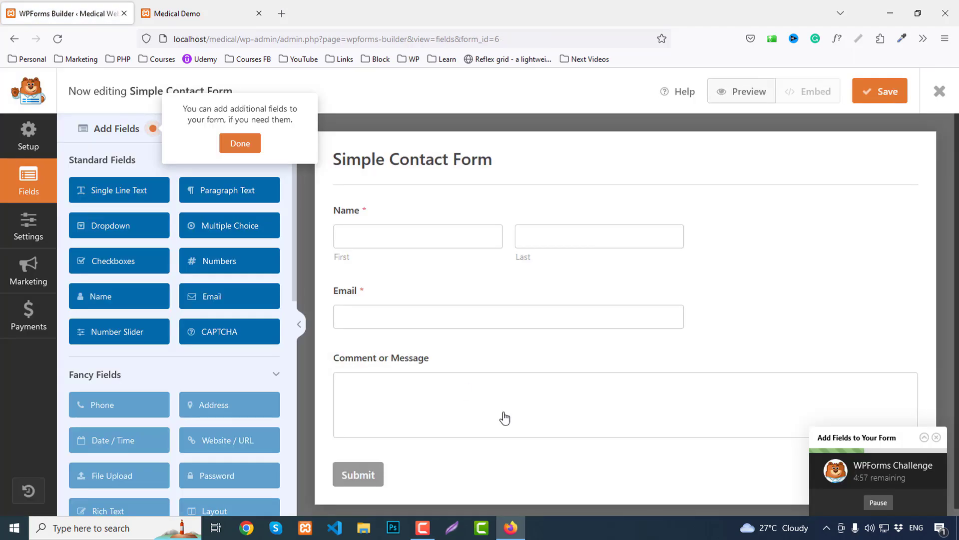
{"action": "left_click", "coordinate": [253, 144]}
{"action": "left_click", "coordinate": [534, 188]}
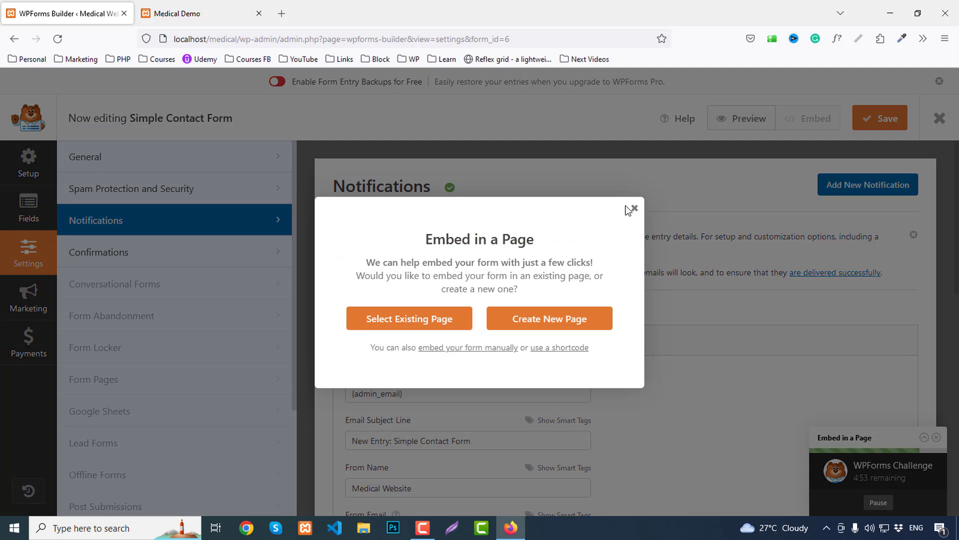
{"action": "left_click", "coordinate": [632, 208]}
Rename the form to "Contact Form" in its general settings.
{"action": "left_click", "coordinate": [103, 155]}
{"action": "scroll", "coordinate": [500, 235], "scroll_direction": "down", "scroll_amount": 3}
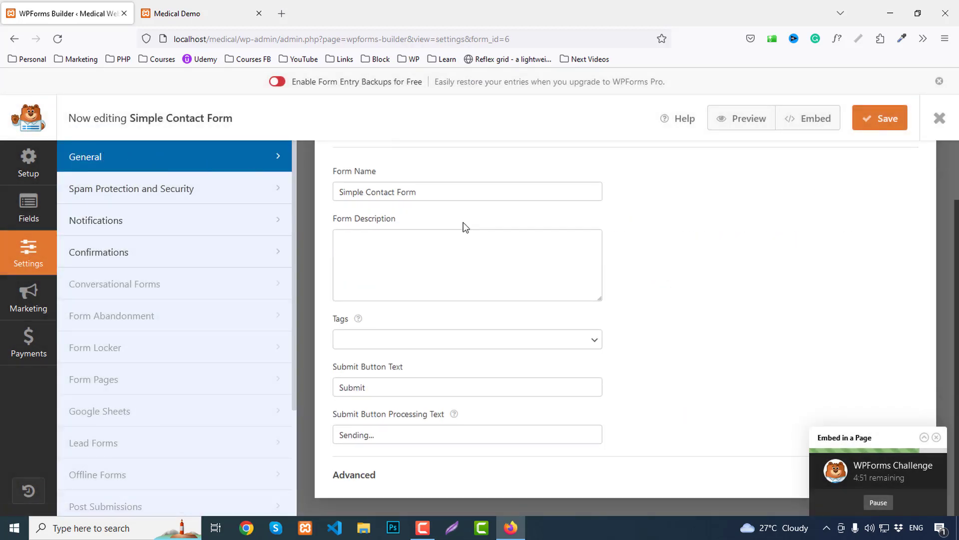
{"action": "left_click", "coordinate": [428, 191]}
{"action": "left_click_drag", "start_coordinate": [428, 191], "coordinate": [334, 193]}
{"action": "double_click", "coordinate": [340, 195]}
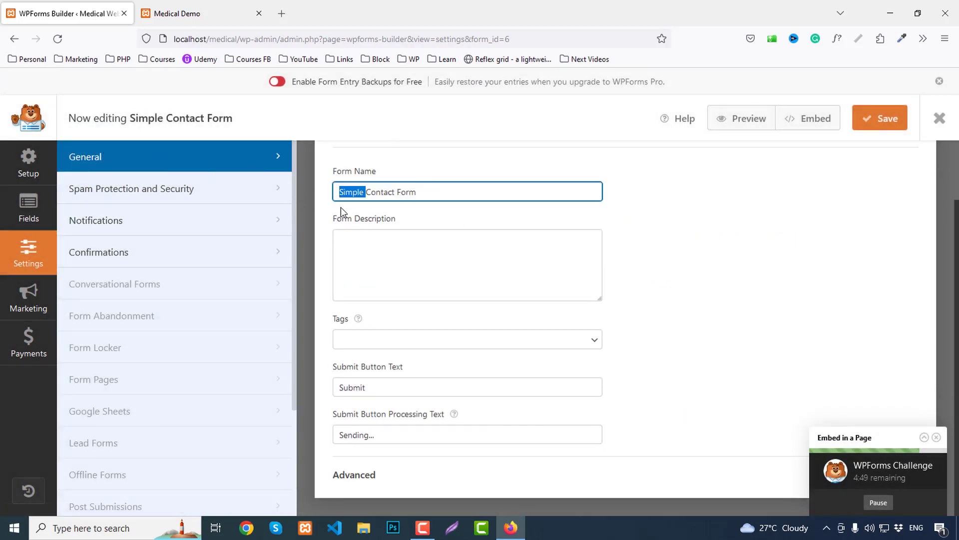
{"action": "key", "text": "BackSpace"}
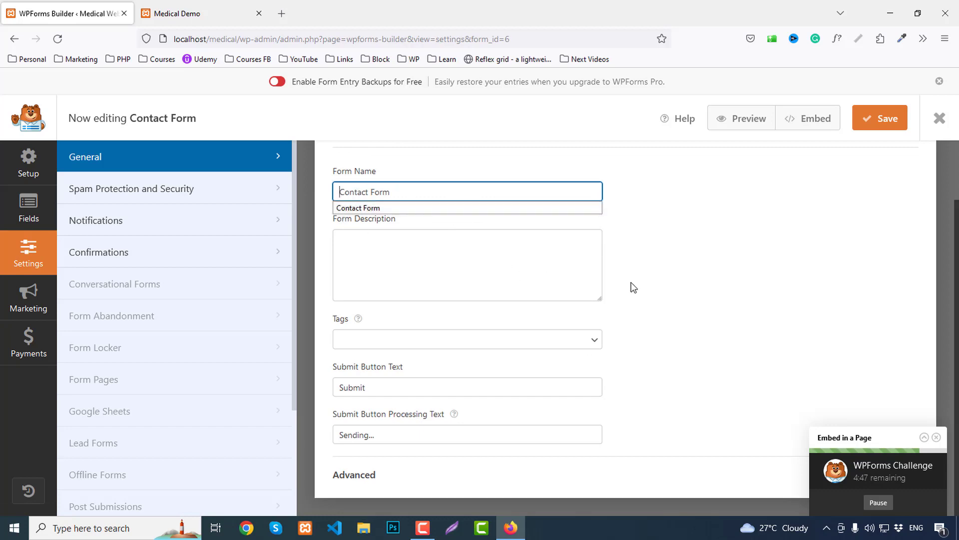
{"action": "key", "text": "Escape"}
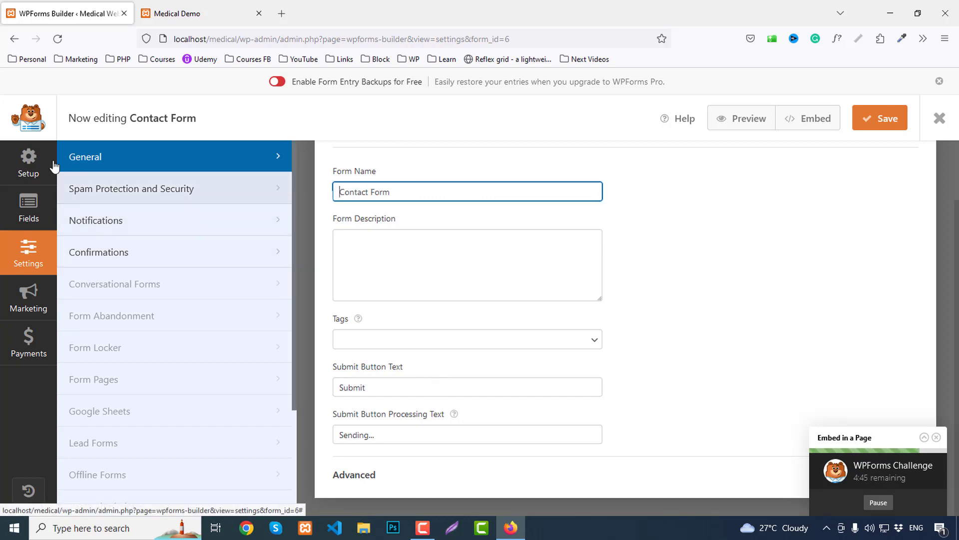
Set the field size of the form's Name field to Large.
{"action": "left_click", "coordinate": [20, 160]}
{"action": "left_click", "coordinate": [28, 213]}
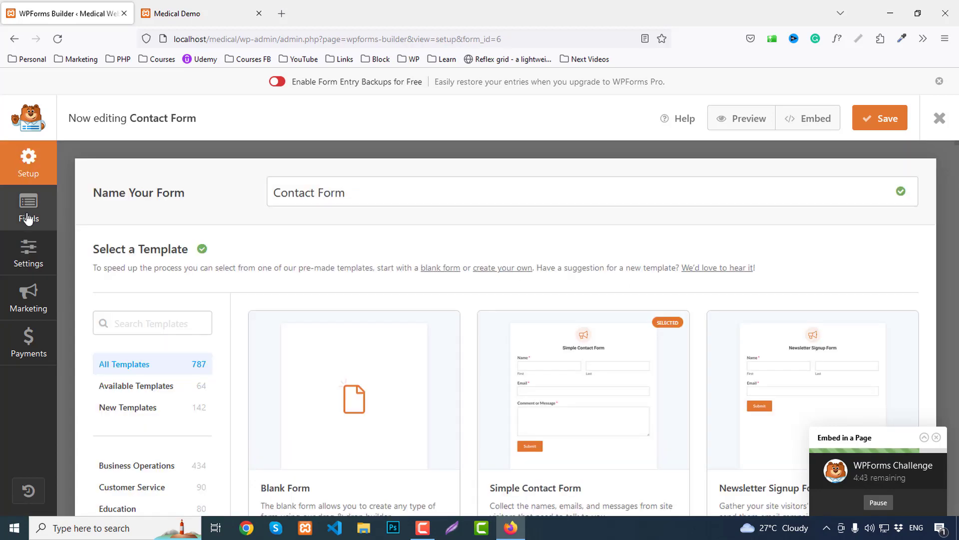
{"action": "left_click", "coordinate": [754, 257]}
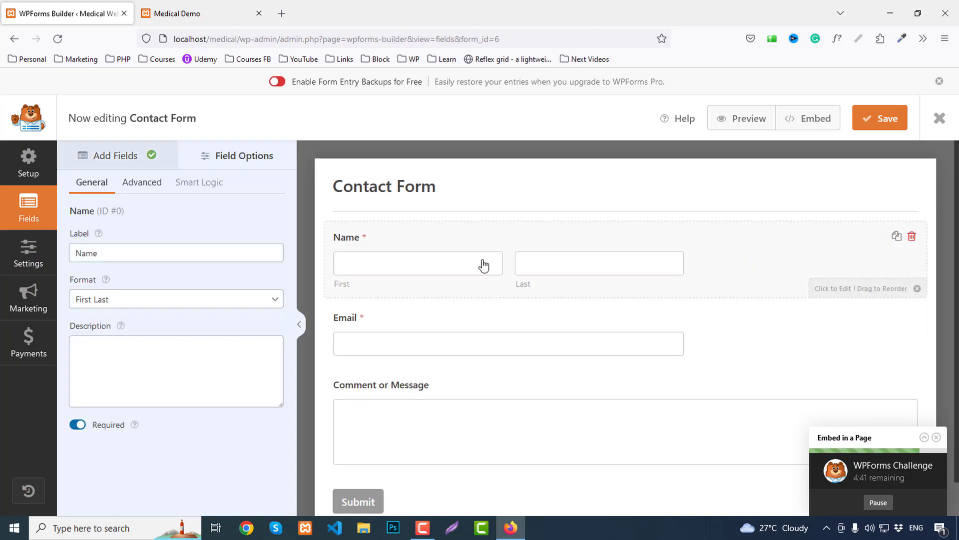
{"action": "left_click", "coordinate": [145, 184]}
{"action": "left_click", "coordinate": [111, 254]}
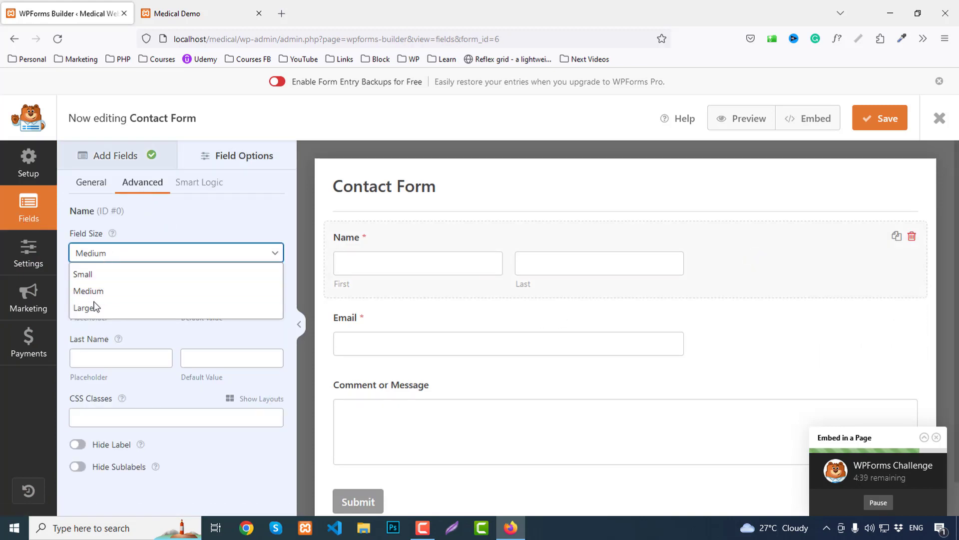
{"action": "left_click", "coordinate": [92, 306]}
Set the field size of the form's Email field to Large.
{"action": "left_click", "coordinate": [729, 346]}
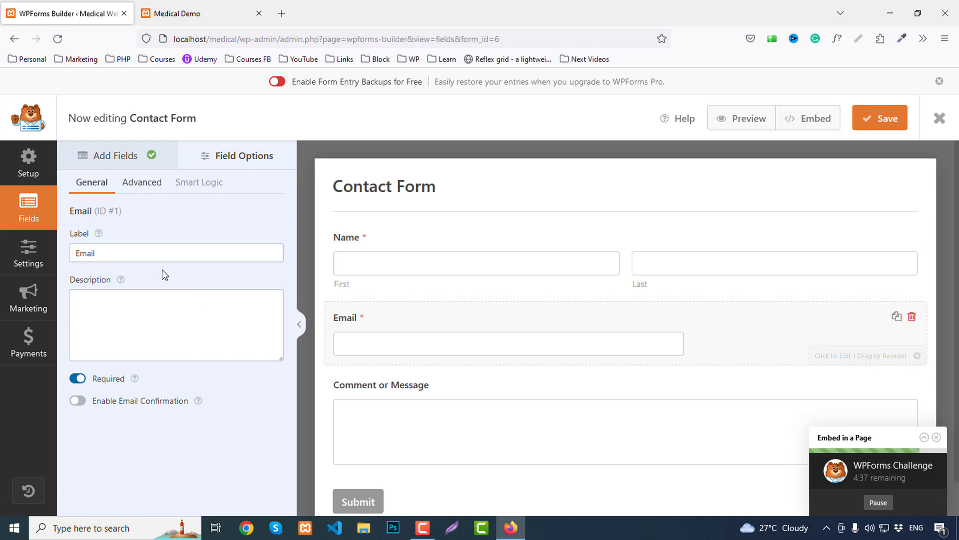
{"action": "left_click", "coordinate": [142, 189]}
{"action": "left_click", "coordinate": [121, 252]}
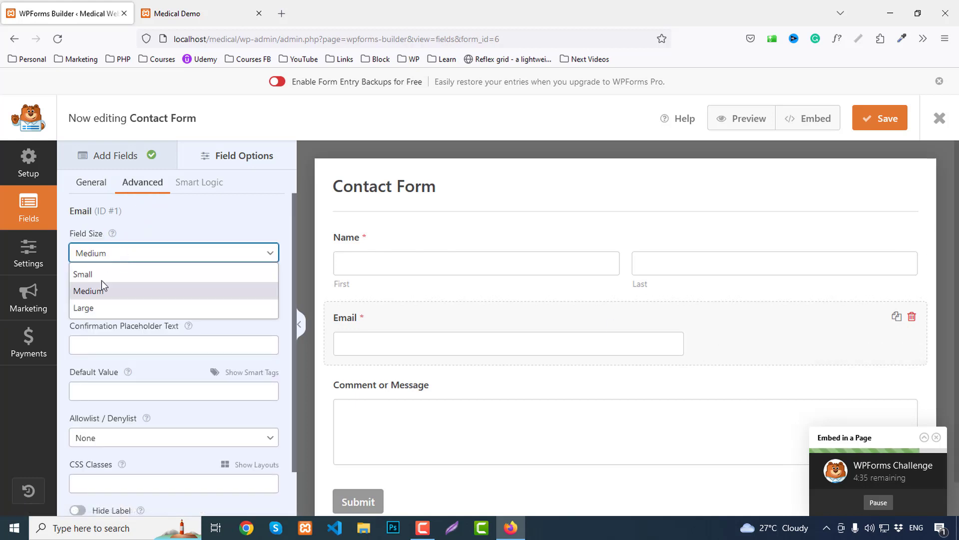
{"action": "left_click", "coordinate": [94, 308]}
Change the label of the Comment or Message field to "Message".
{"action": "scroll", "coordinate": [544, 363], "scroll_direction": "down", "scroll_amount": 1}
{"action": "left_click", "coordinate": [398, 355]}
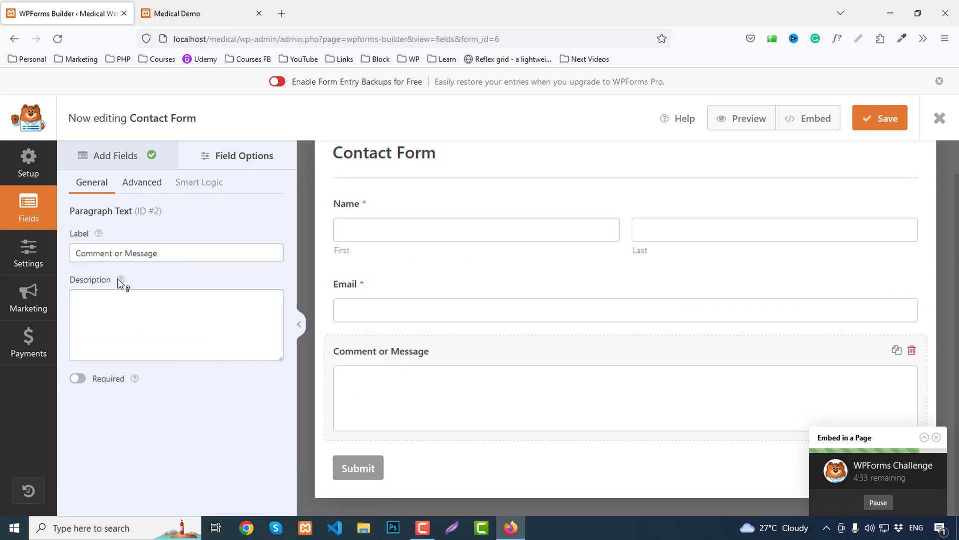
{"action": "left_click", "coordinate": [93, 254]}
{"action": "key", "text": "BackSpace"}
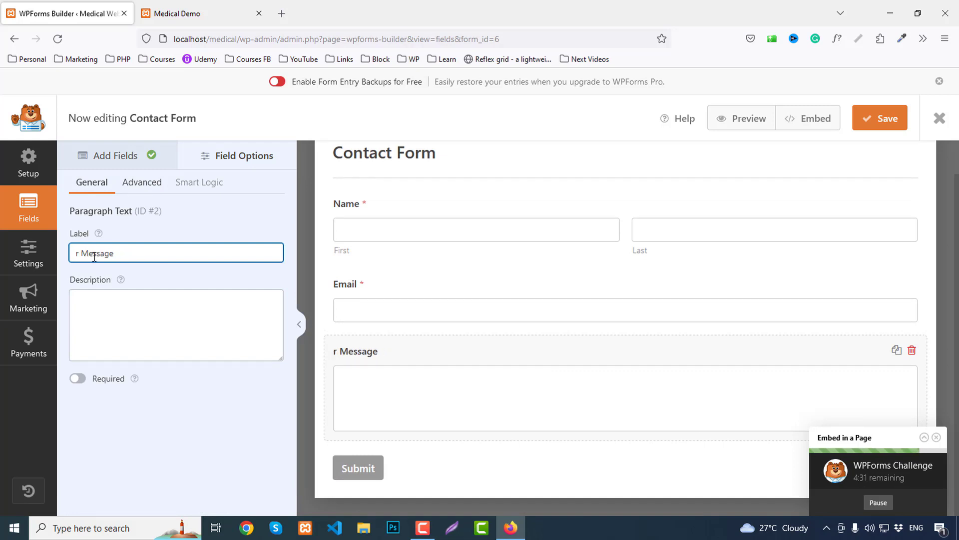
{"action": "key", "text": "Delete"}
{"action": "key", "text": "Delete"}
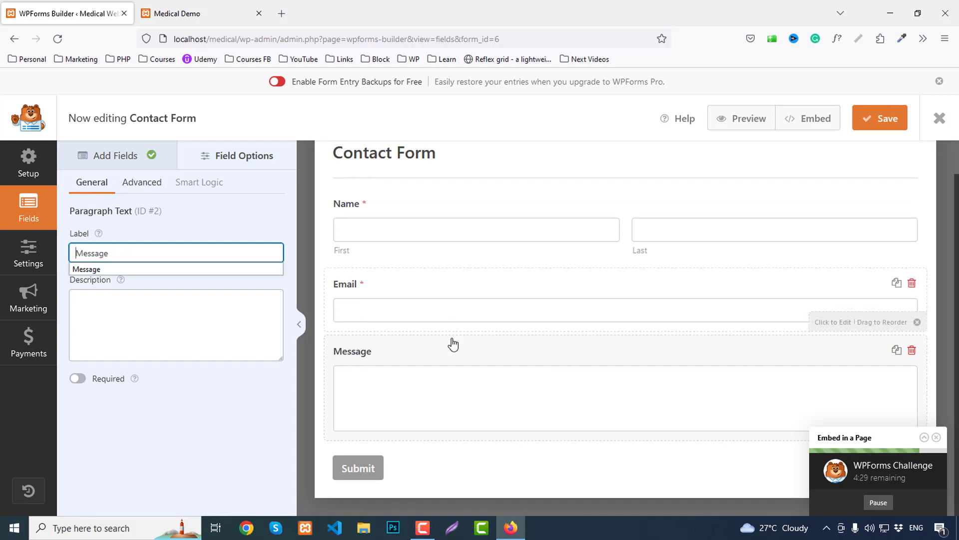
{"action": "key", "text": "Escape"}
Set the field size of the form's Message field to Large and save the form.
{"action": "left_click", "coordinate": [136, 184]}
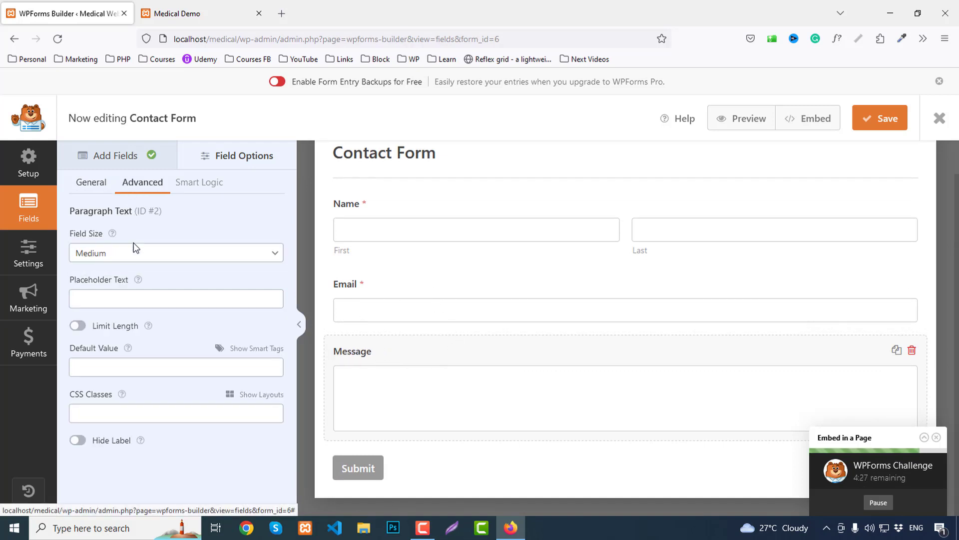
{"action": "left_click", "coordinate": [134, 253]}
{"action": "left_click", "coordinate": [99, 309]}
{"action": "scroll", "coordinate": [563, 349], "scroll_direction": "down", "scroll_amount": 3}
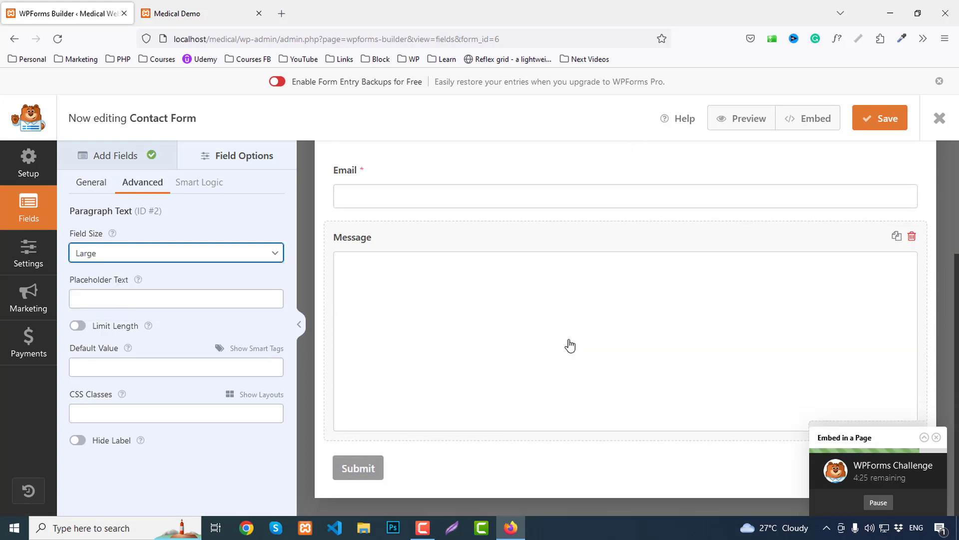
{"action": "scroll", "coordinate": [568, 343], "scroll_direction": "up", "scroll_amount": 4}
{"action": "left_click", "coordinate": [885, 122]}
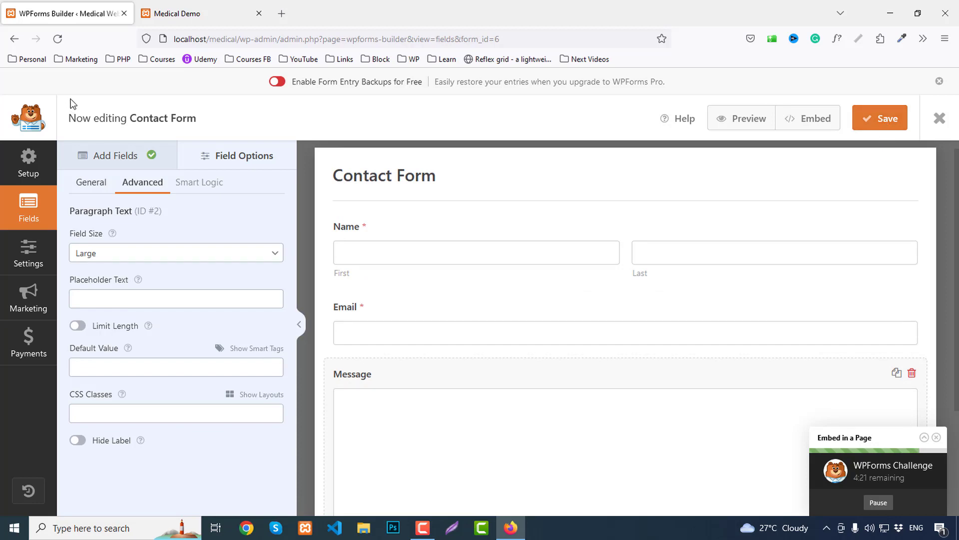
Leave the form builder and return to the WordPress dashboard at localhost/medical/wp-admin/.
{"action": "left_click", "coordinate": [17, 40]}
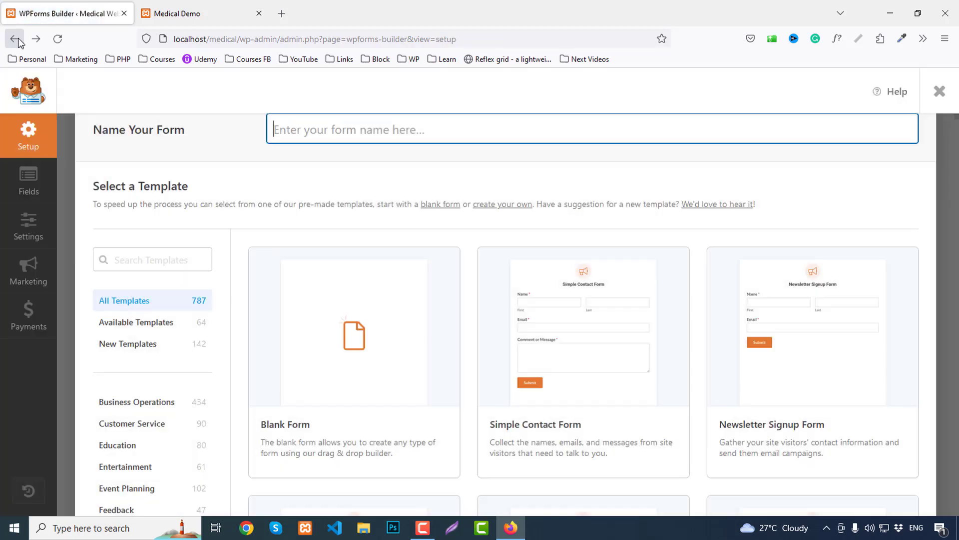
{"action": "left_click_drag", "start_coordinate": [283, 39], "coordinate": [622, 34]}
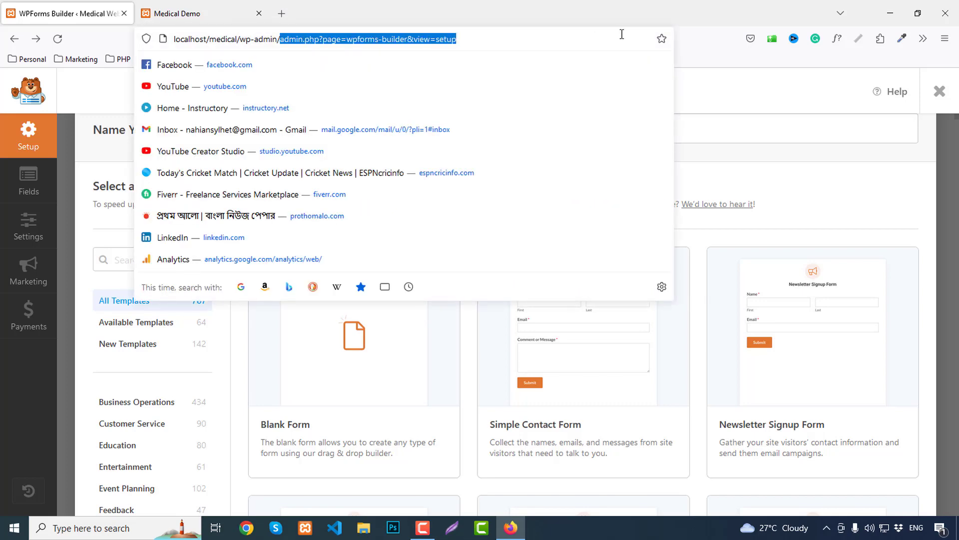
{"action": "key", "text": "BackSpace"}
{"action": "key", "text": "Return"}
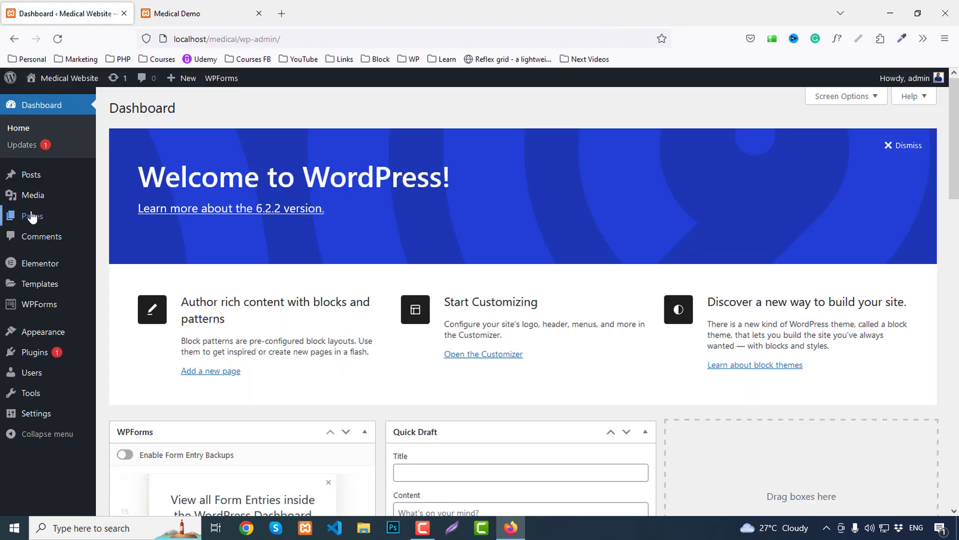
Open the site's list of all pages in a separate tab and check the demo site's navigation for the pages needed.
{"action": "mouse_move", "coordinate": [31, 217]}
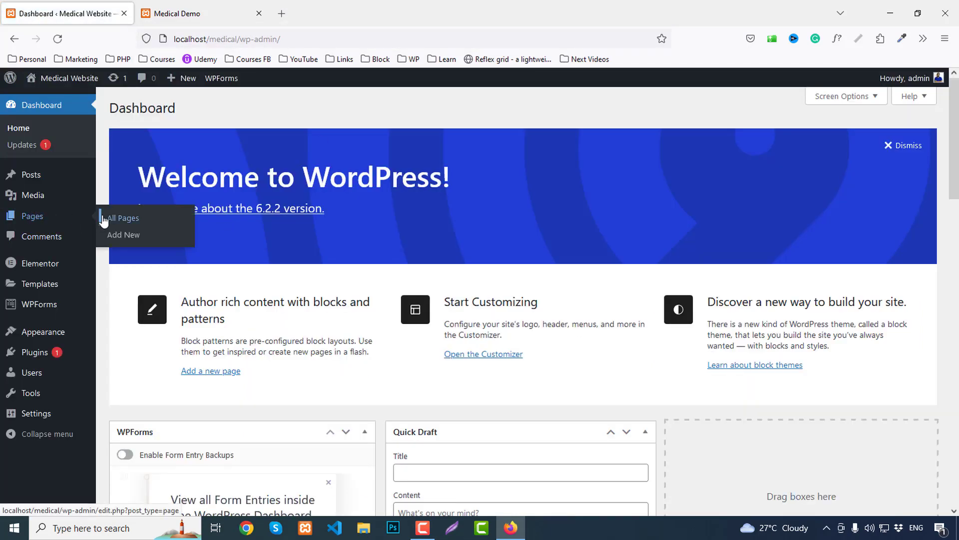
{"action": "middle_click", "coordinate": [108, 218]}
{"action": "left_click", "coordinate": [236, 9]}
{"action": "left_click", "coordinate": [311, 14]}
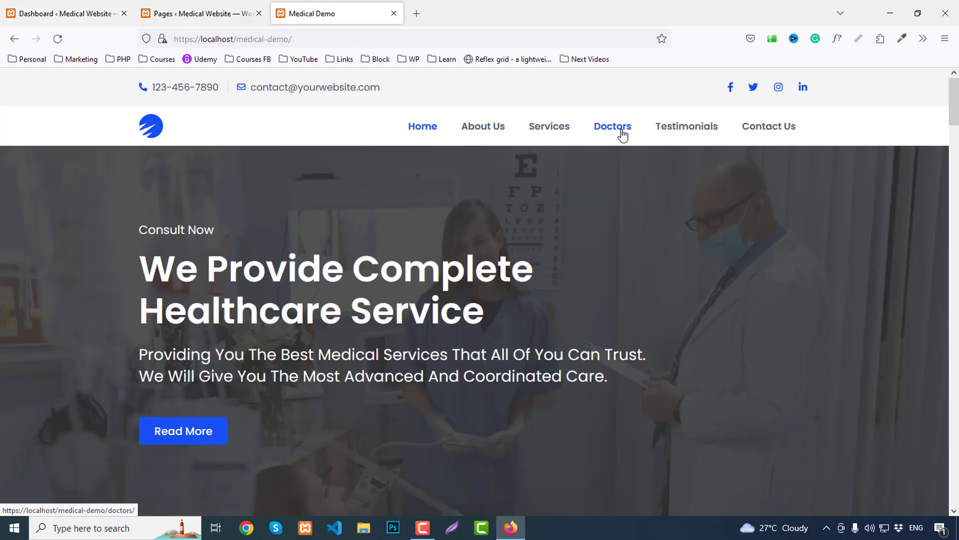
{"action": "left_click", "coordinate": [168, 13]}
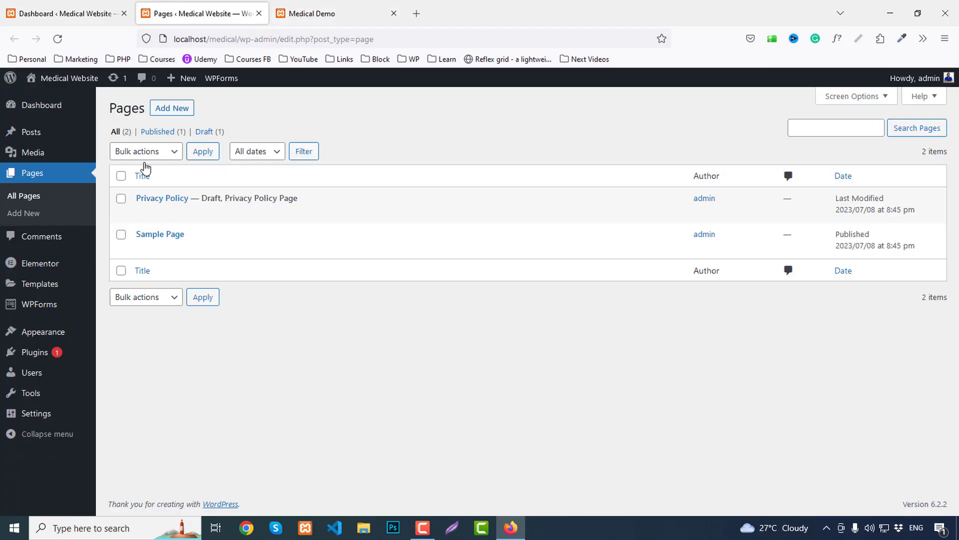
Open six new-page editors in separate browser tabs from the pages list.
{"action": "middle_click", "coordinate": [173, 111]}
{"action": "middle_click", "coordinate": [173, 111]}
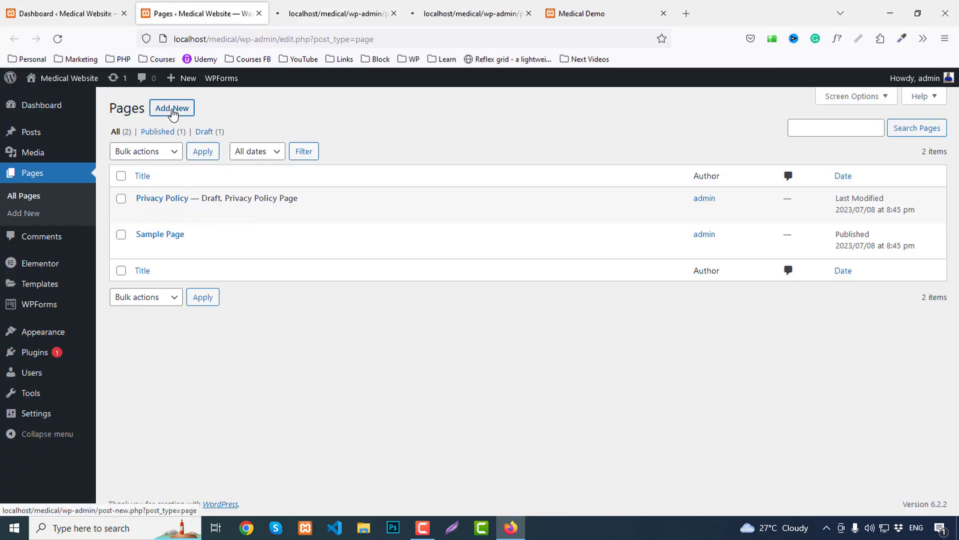
{"action": "middle_click", "coordinate": [172, 111]}
{"action": "middle_click", "coordinate": [172, 111]}
{"action": "middle_click", "coordinate": [172, 111]}
{"action": "middle_click", "coordinate": [172, 110]}
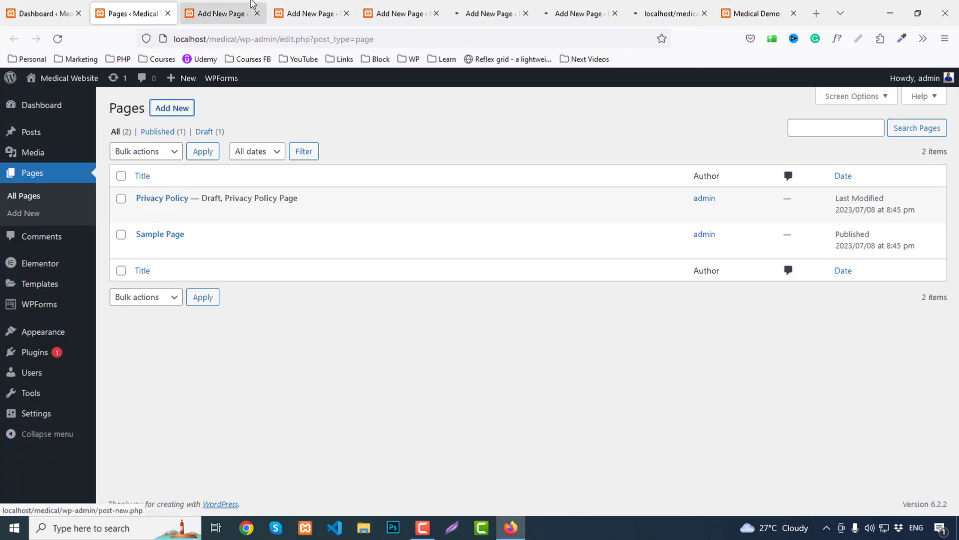
Publish a new page titled "Home" and close its editor.
{"action": "left_click", "coordinate": [253, 12]}
{"action": "left_click", "coordinate": [192, 167]}
{"action": "type", "text": "Home"}
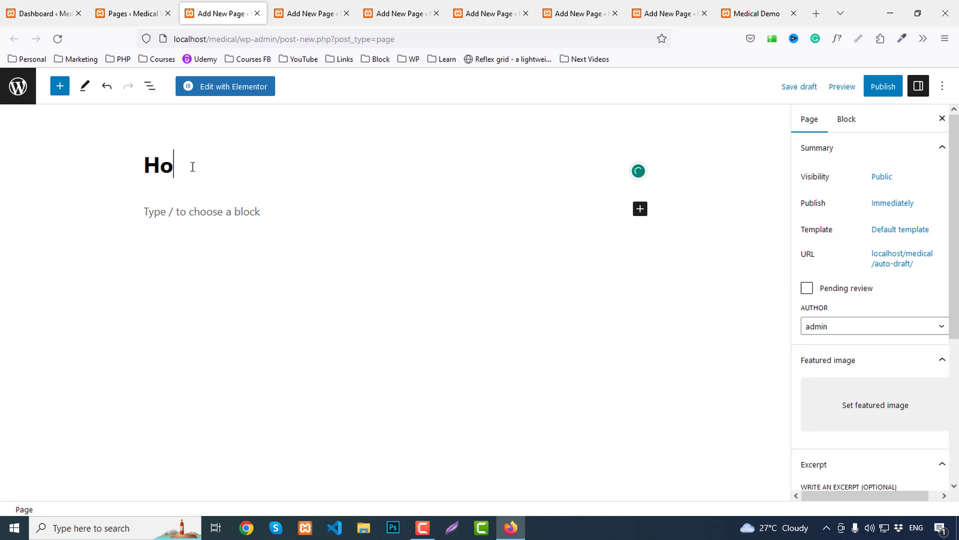
{"action": "left_click", "coordinate": [872, 90]}
{"action": "left_click", "coordinate": [835, 89]}
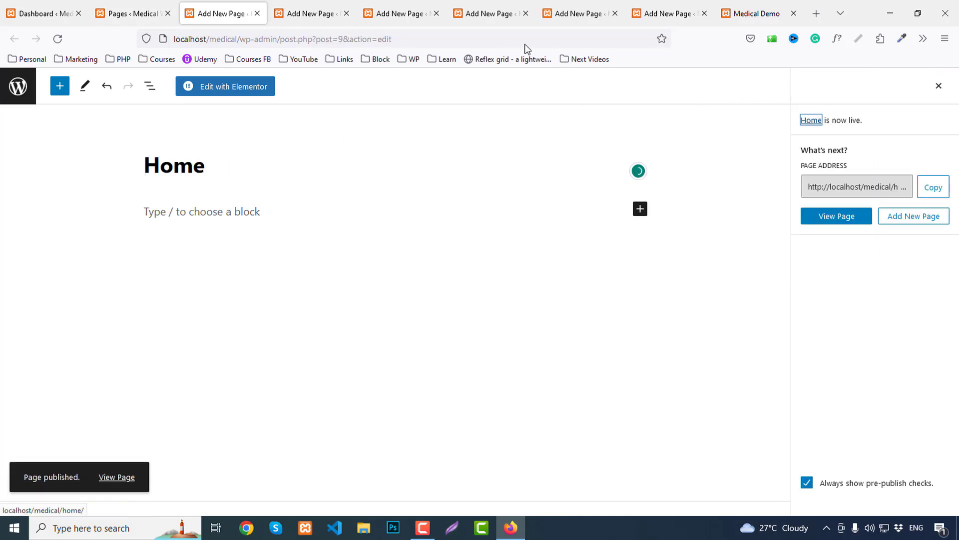
{"action": "left_click", "coordinate": [257, 14]}
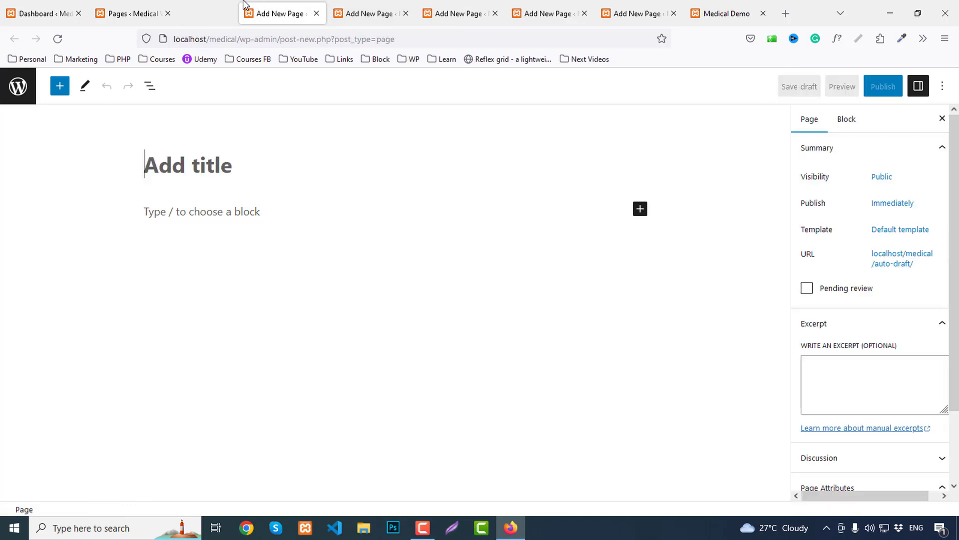
Publish a new page titled "About Us" and close its editor.
{"action": "left_click", "coordinate": [188, 171]}
{"action": "type", "text": "About Us"}
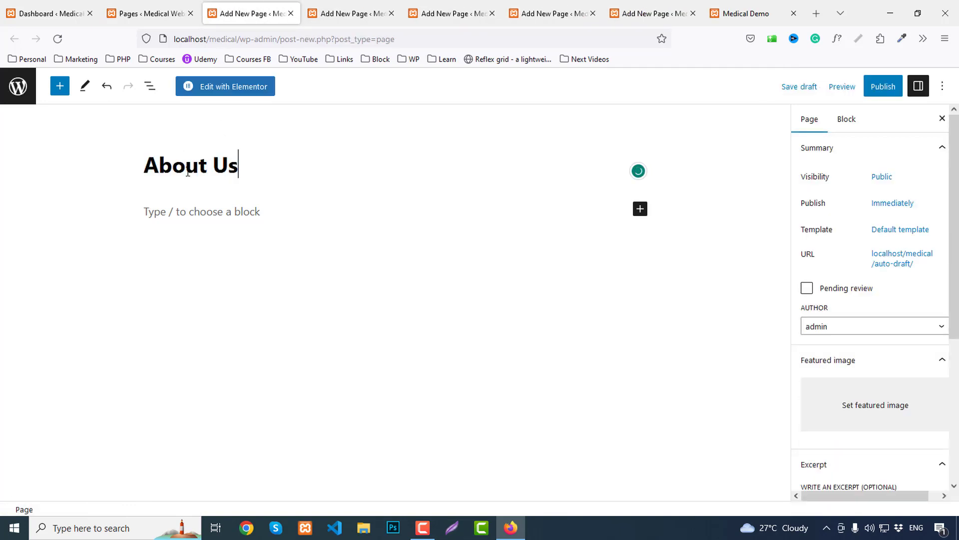
{"action": "left_click", "coordinate": [875, 89]}
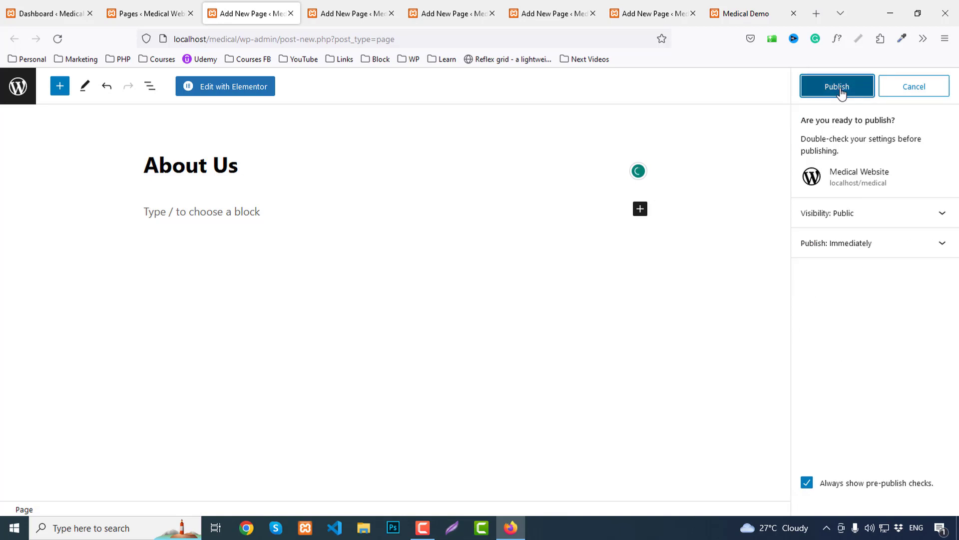
{"action": "left_click", "coordinate": [840, 90]}
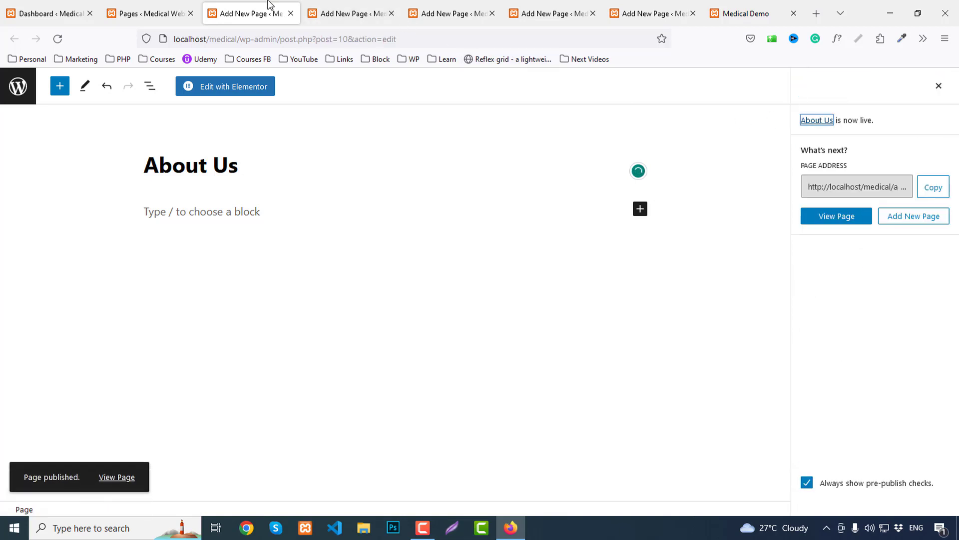
{"action": "left_click", "coordinate": [290, 13]}
Publish a new page titled "Services" and close its editor.
{"action": "type", "text": "Serv"}
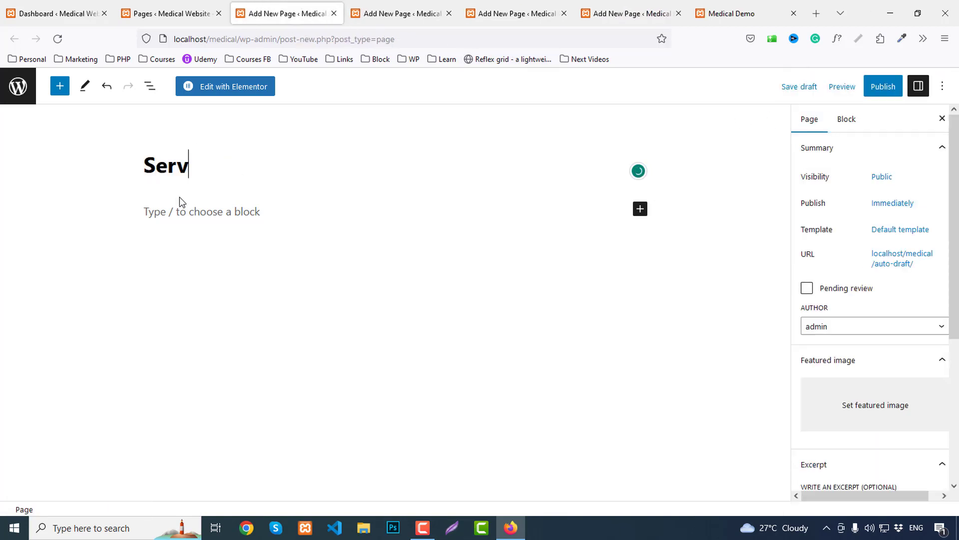
{"action": "type", "text": "ices"}
{"action": "left_click", "coordinate": [883, 86]}
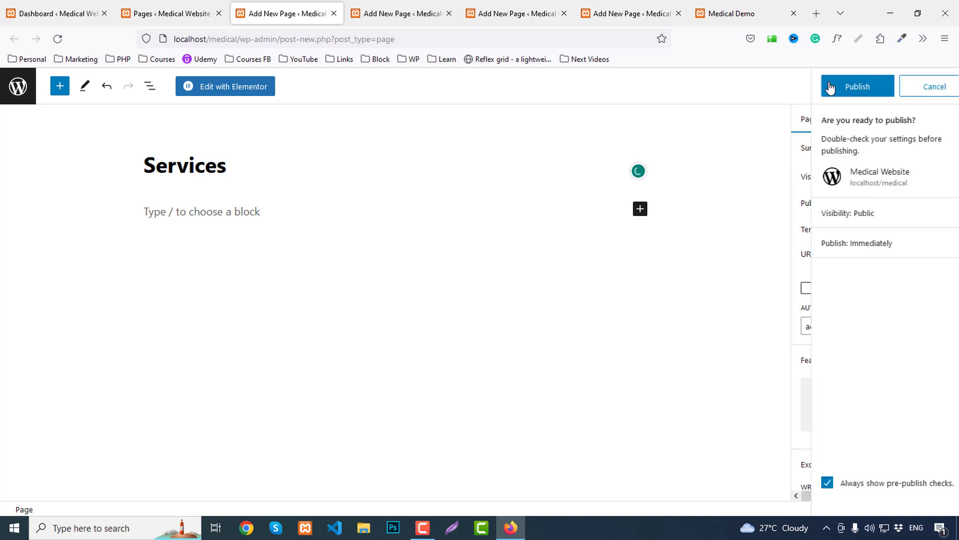
{"action": "left_click", "coordinate": [819, 87]}
{"action": "middle_click", "coordinate": [288, 10]}
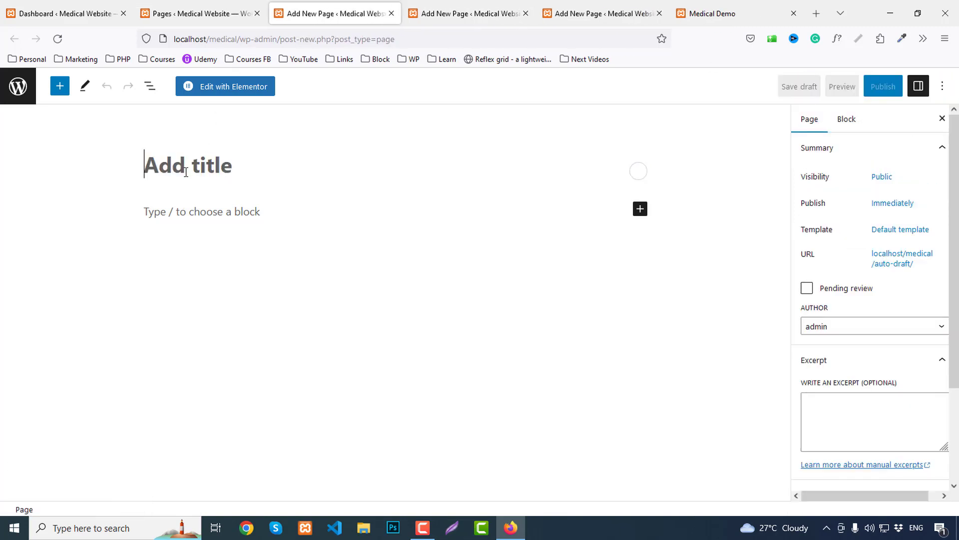
Publish a new page titled "Doctors" and close its editor.
{"action": "type", "text": "Doctors"}
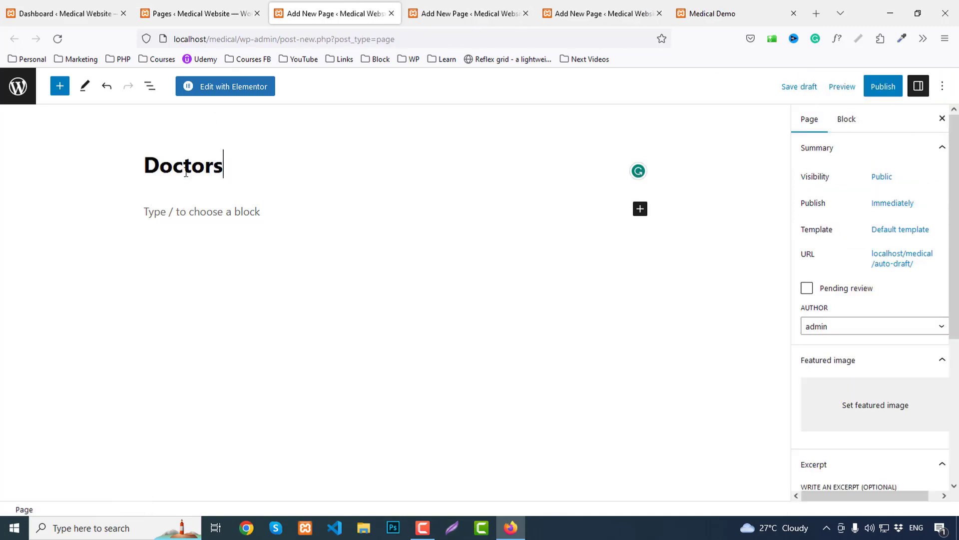
{"action": "left_click", "coordinate": [883, 86]}
{"action": "left_click", "coordinate": [842, 89]}
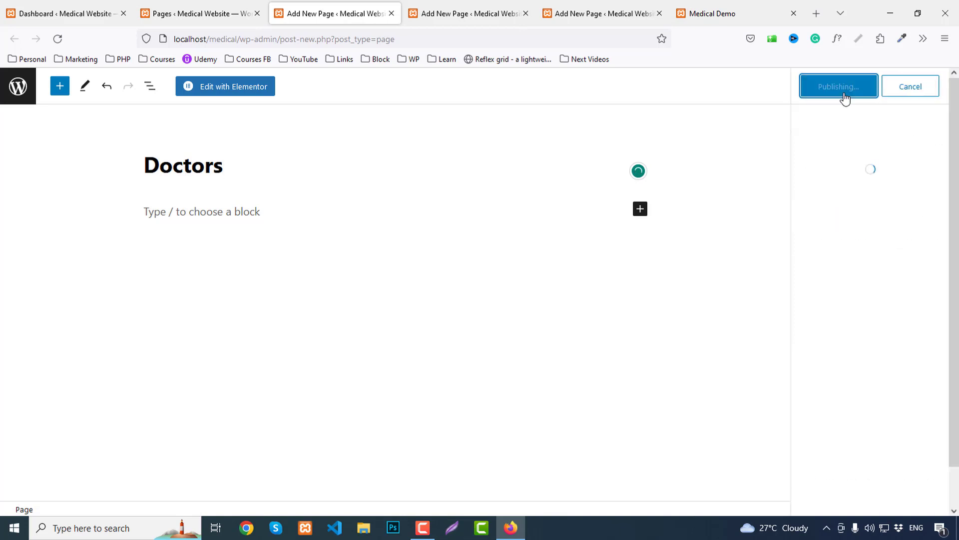
{"action": "middle_click", "coordinate": [295, 12]}
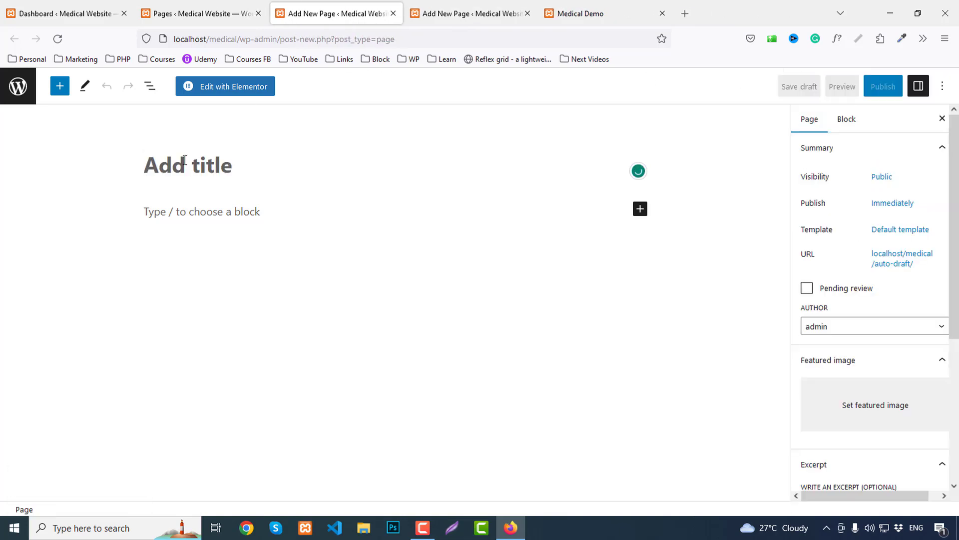
Publish a new page titled "Testimonials" and close its editor.
{"action": "type", "text": "Testimonials"}
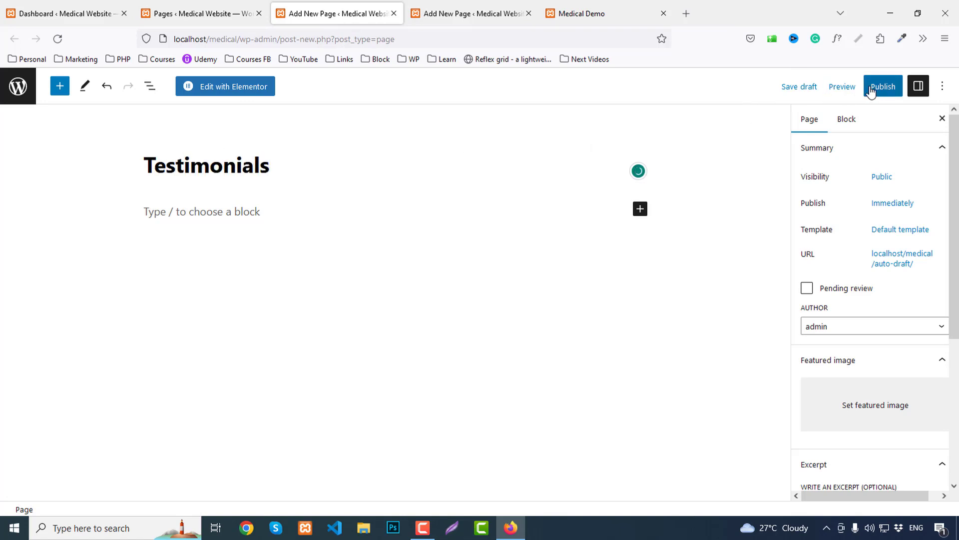
{"action": "left_click", "coordinate": [883, 86]}
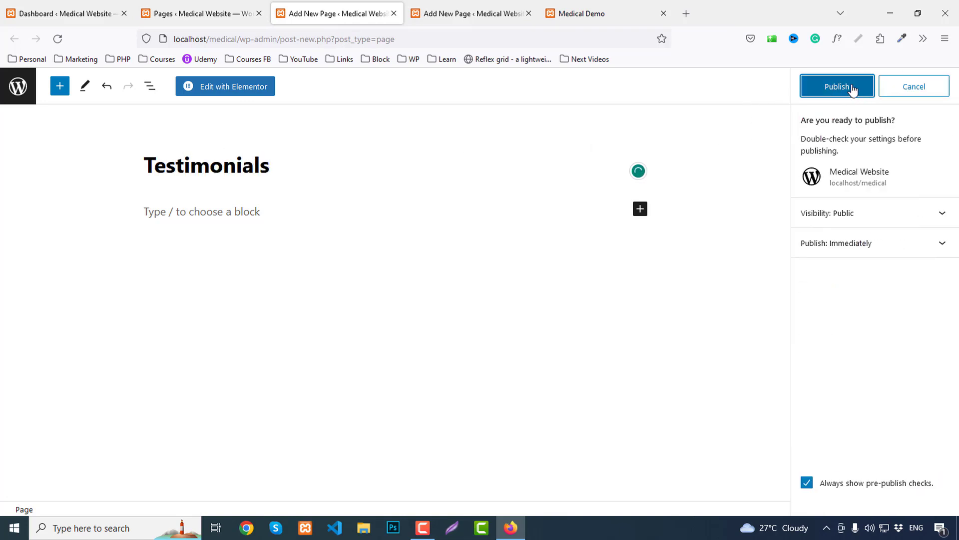
{"action": "left_click", "coordinate": [852, 88]}
{"action": "middle_click", "coordinate": [343, 5]}
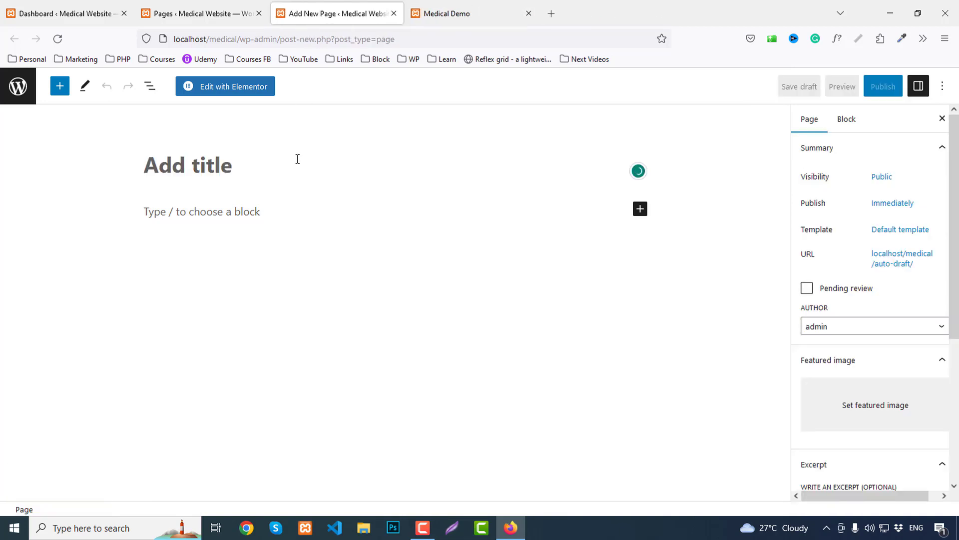
Publish a new page titled "Contact Us" and close its editor.
{"action": "type", "text": "Contac"}
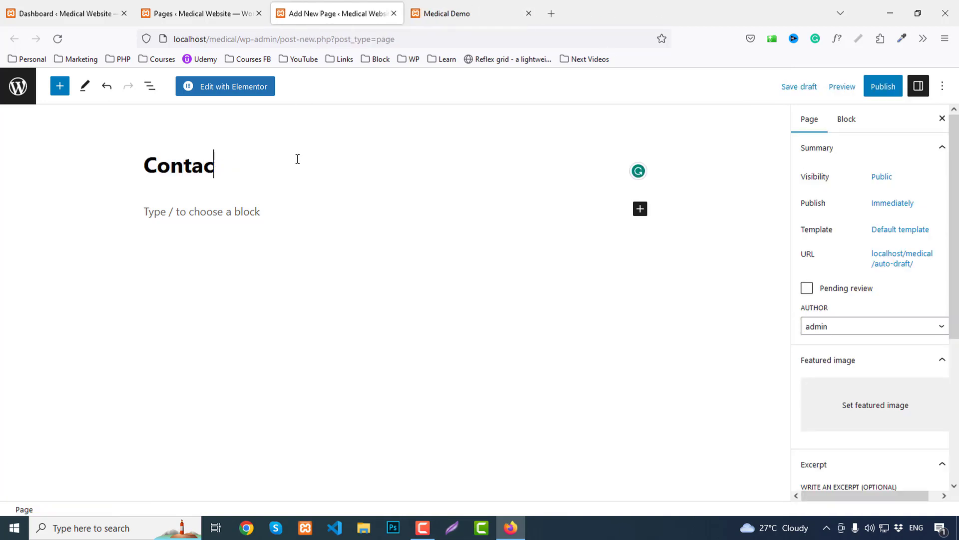
{"action": "type", "text": "t Us"}
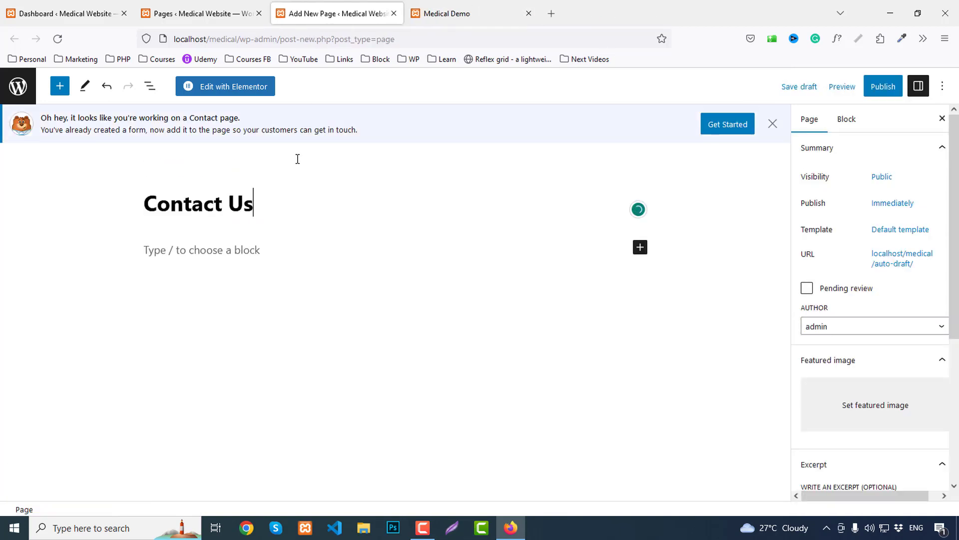
{"action": "left_click", "coordinate": [883, 86]}
{"action": "left_click", "coordinate": [841, 84]}
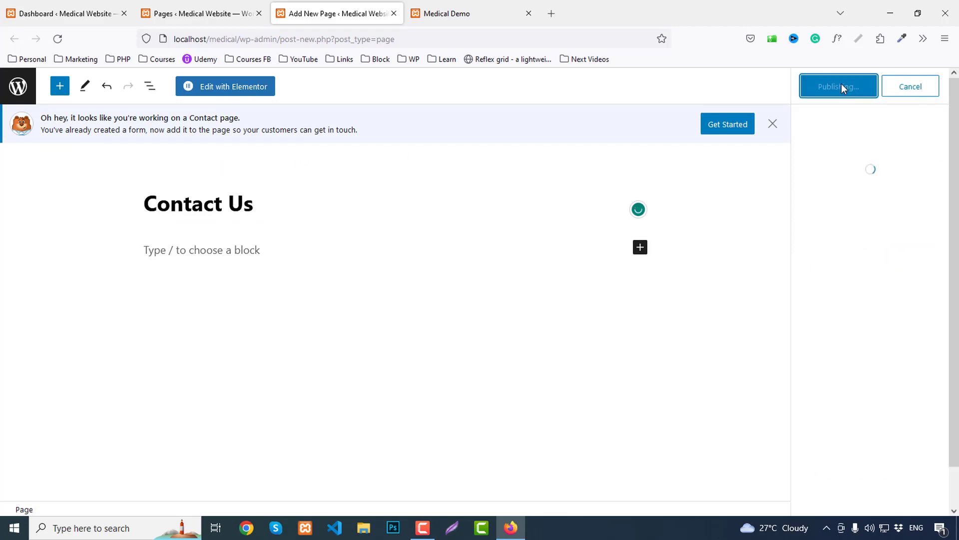
{"action": "middle_click", "coordinate": [332, 11]}
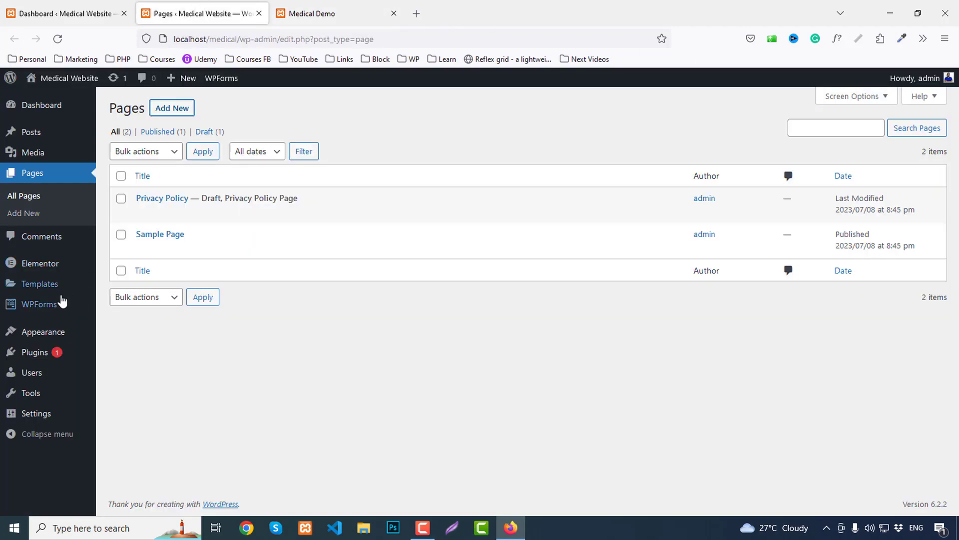
Make the site's homepage a static page, choose the Home page for it, and save the reading settings.
{"action": "mouse_move", "coordinate": [37, 403]}
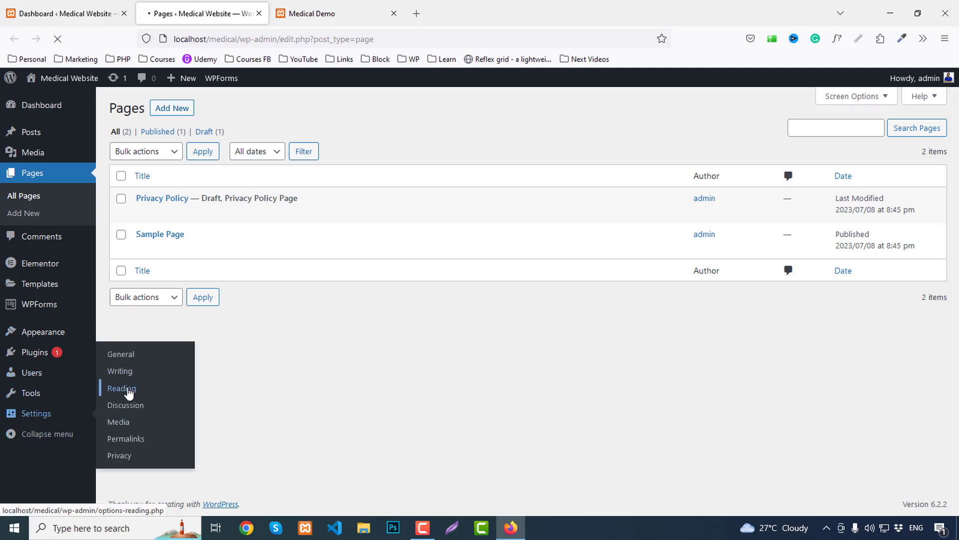
{"action": "left_click", "coordinate": [246, 160]}
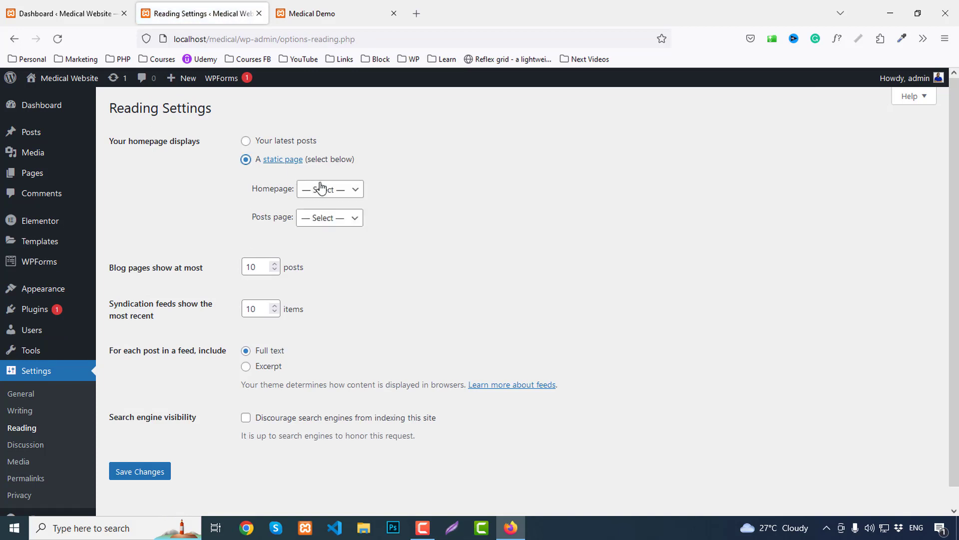
{"action": "left_click", "coordinate": [321, 190]}
{"action": "left_click", "coordinate": [312, 278]}
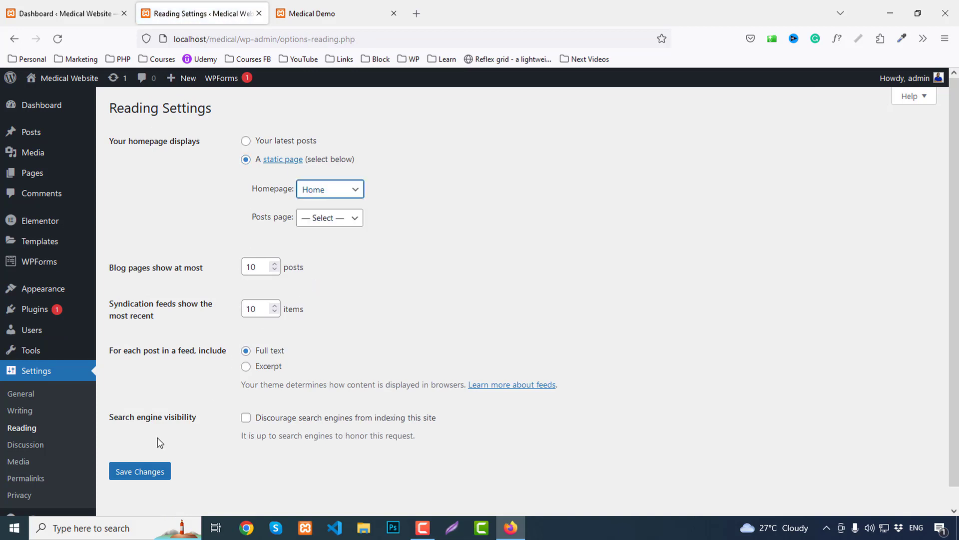
{"action": "left_click", "coordinate": [147, 471]}
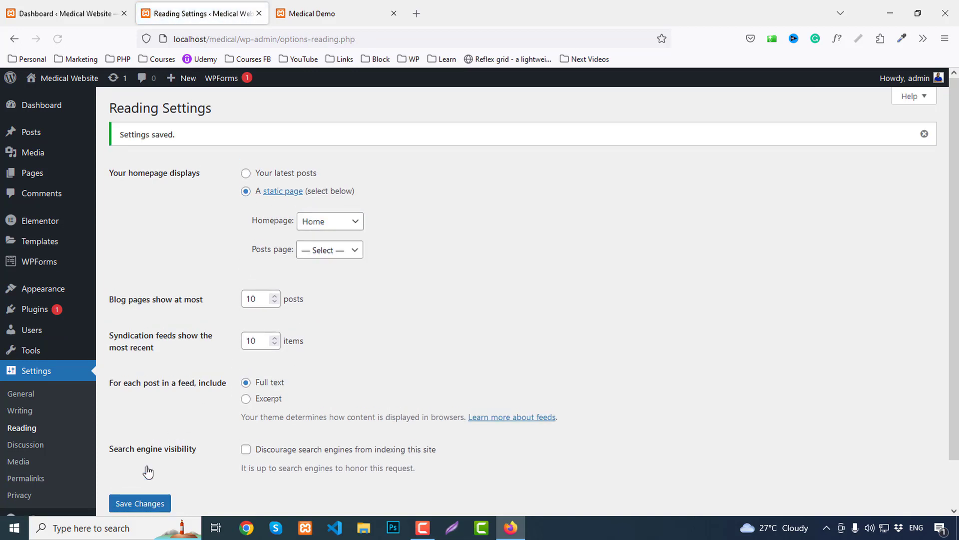
Create a navigation menu named "Main Menu" and assign it to the Header display location.
{"action": "mouse_move", "coordinate": [62, 290]}
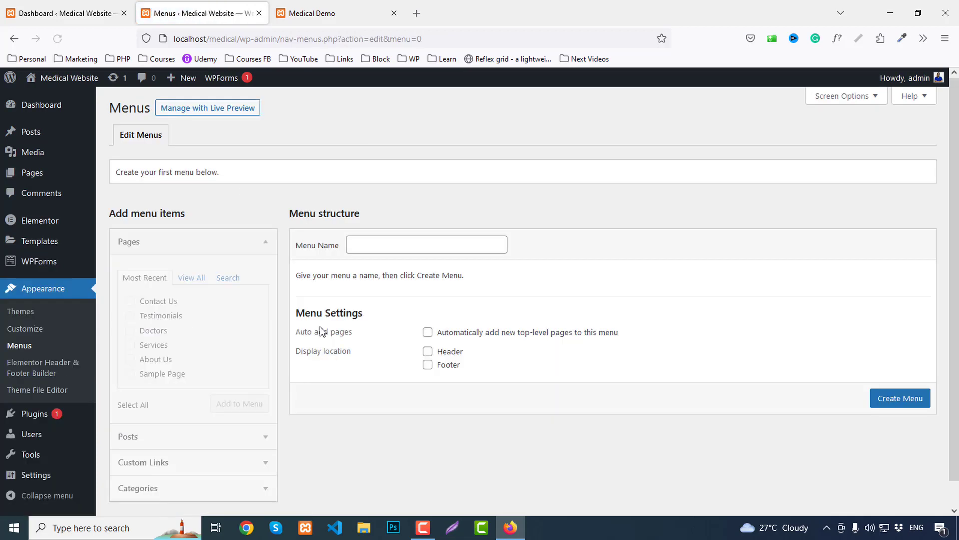
{"action": "left_click", "coordinate": [379, 249]}
{"action": "left_click", "coordinate": [381, 259]}
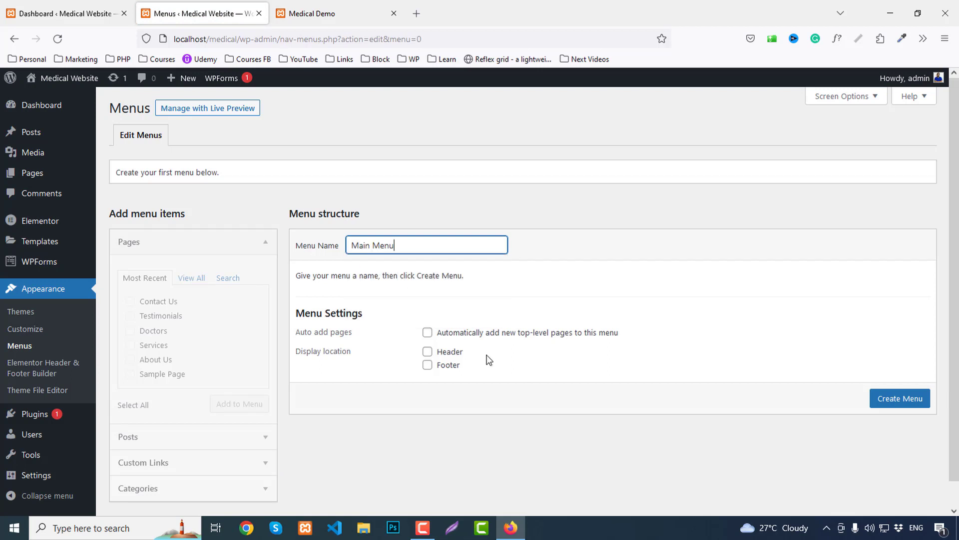
{"action": "left_click", "coordinate": [906, 399]}
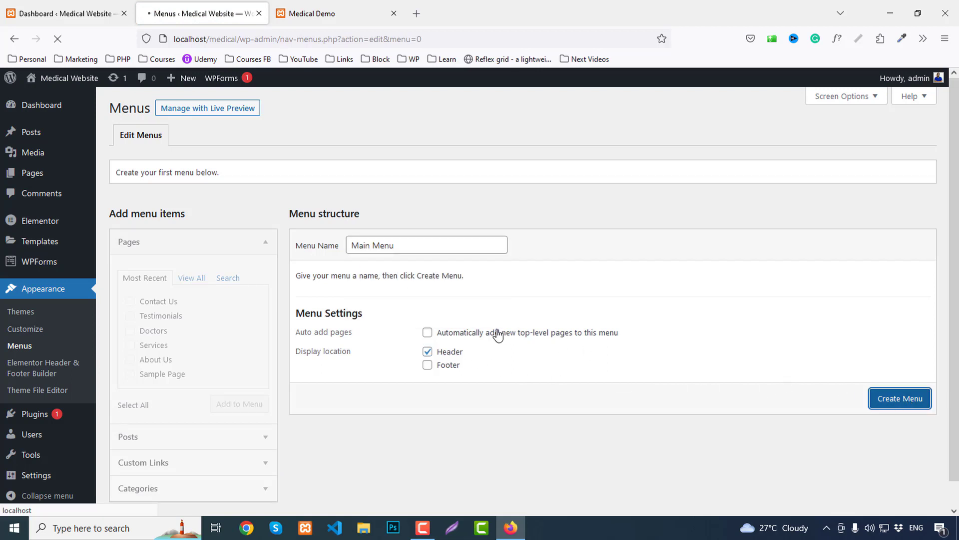
Add all of the site's pages, including Home, to the Main Menu.
{"action": "left_click", "coordinate": [190, 281]}
{"action": "scroll", "coordinate": [460, 232], "scroll_direction": "down", "scroll_amount": 2}
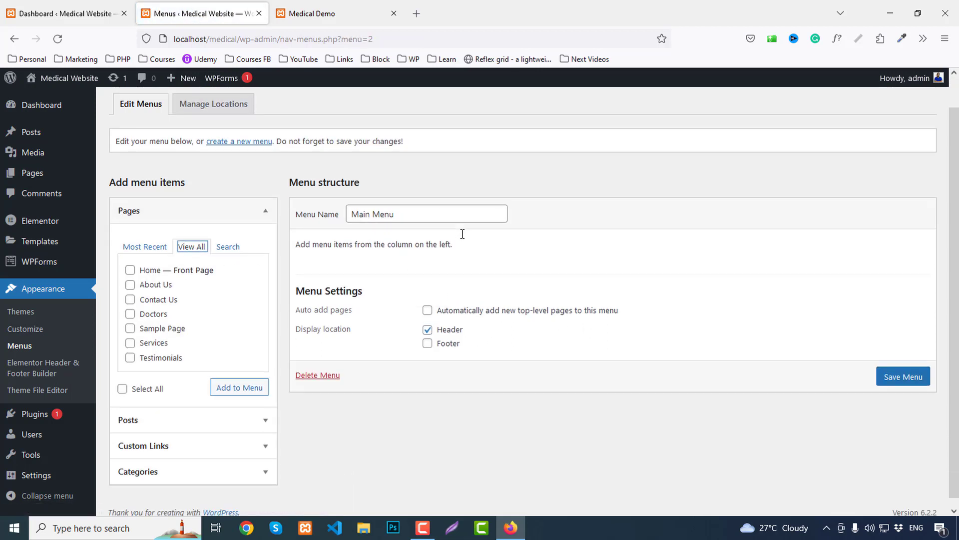
{"action": "left_click", "coordinate": [147, 382]}
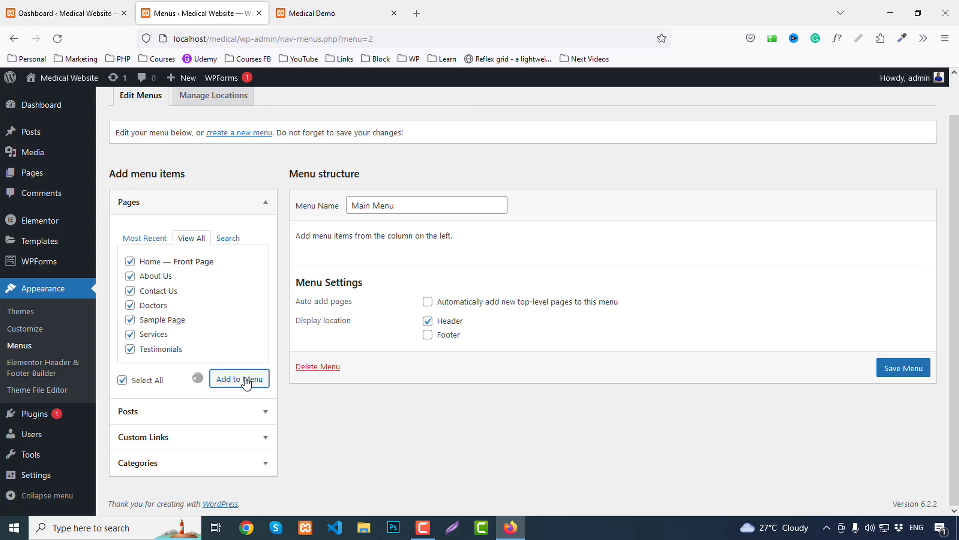
{"action": "scroll", "coordinate": [848, 295], "scroll_direction": "down", "scroll_amount": 2}
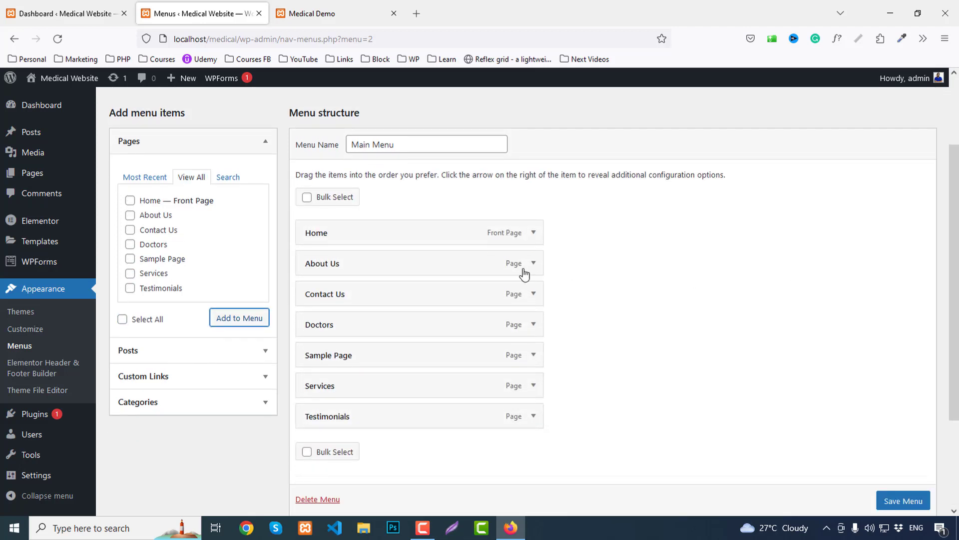
Move Contact Us to the end of the Main Menu and remove the Sample Page item.
{"action": "left_click_drag", "start_coordinate": [381, 295], "coordinate": [406, 405]}
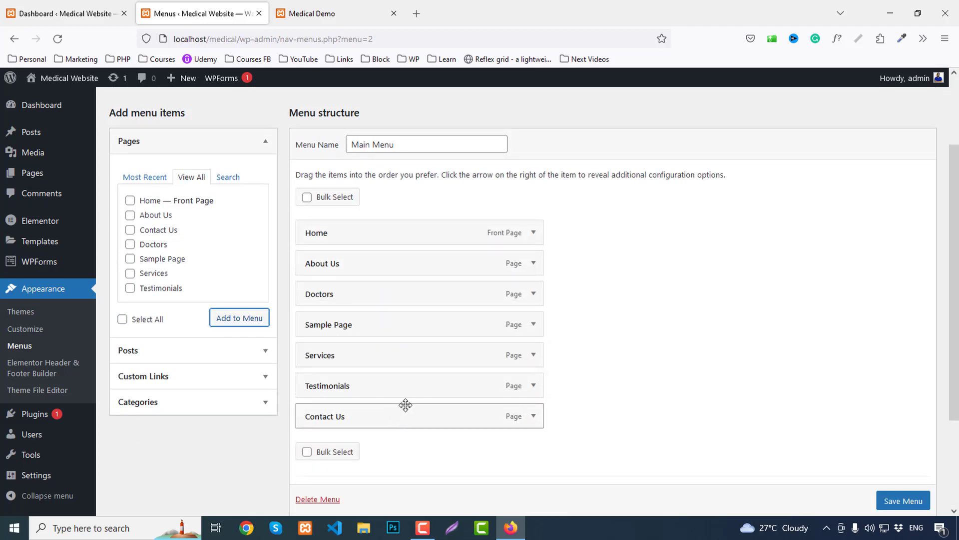
{"action": "left_click", "coordinate": [533, 325]}
{"action": "scroll", "coordinate": [366, 347], "scroll_direction": "down", "scroll_amount": 3}
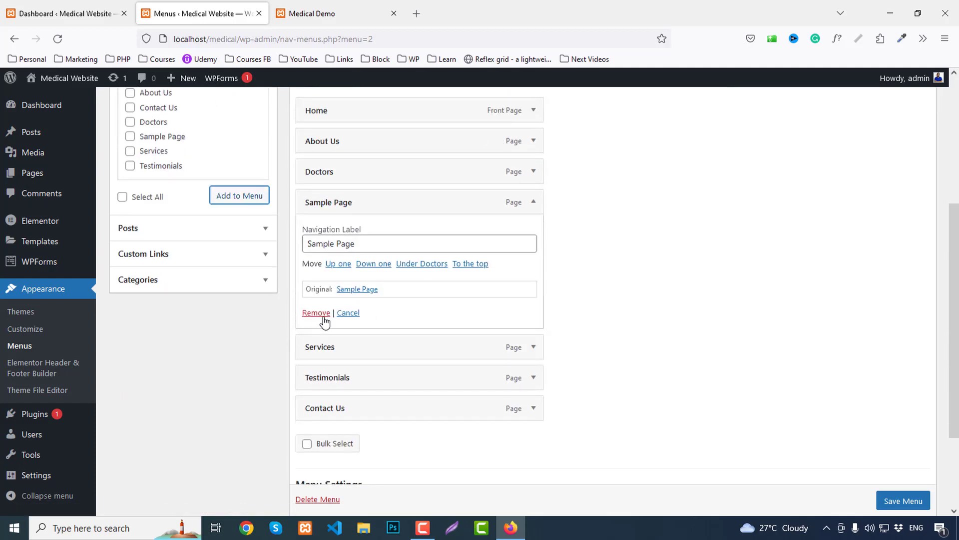
{"action": "left_click", "coordinate": [315, 313]}
{"action": "scroll", "coordinate": [435, 315], "scroll_direction": "up", "scroll_amount": 2}
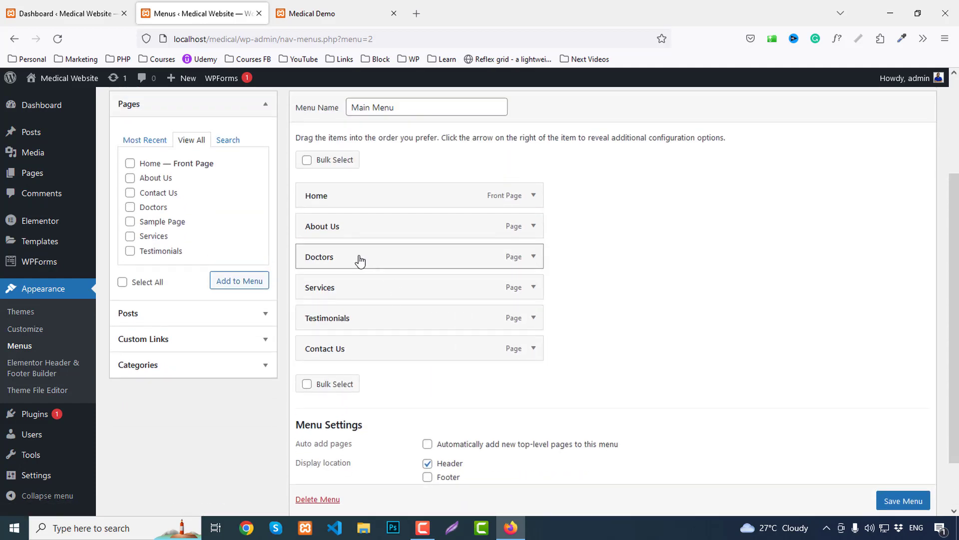
Place the Doctors item after Services in the Main Menu and save the menu.
{"action": "left_click_drag", "start_coordinate": [359, 260], "coordinate": [370, 293]}
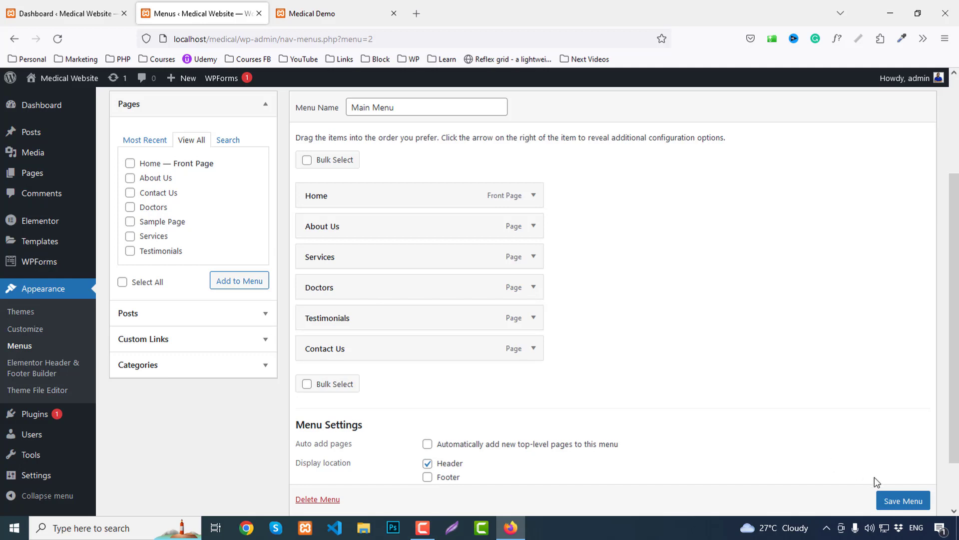
{"action": "scroll", "coordinate": [875, 477], "scroll_direction": "down", "scroll_amount": 2}
{"action": "left_click", "coordinate": [886, 475]}
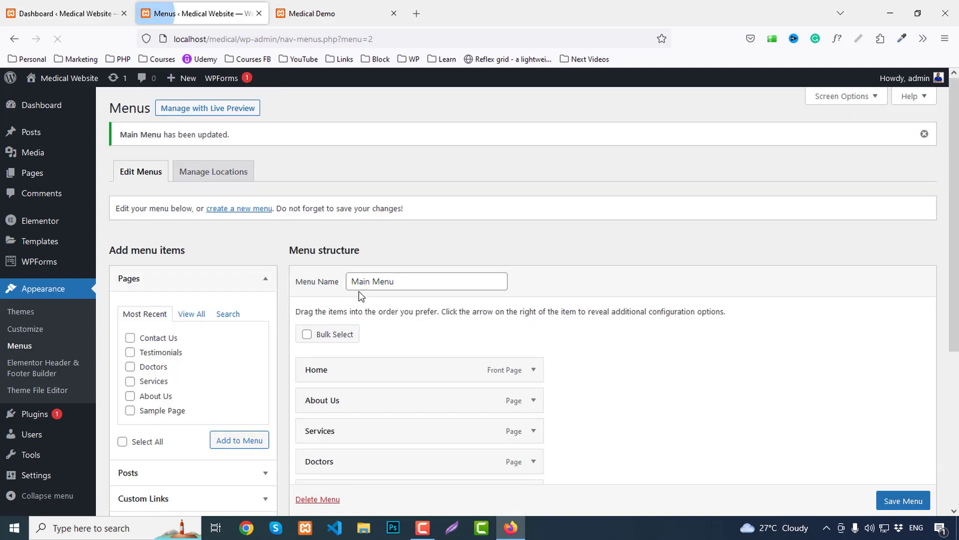
Start a new template in Elementor Header & Footer Builder, skipping its introductory questions.
{"action": "left_click", "coordinate": [299, 13]}
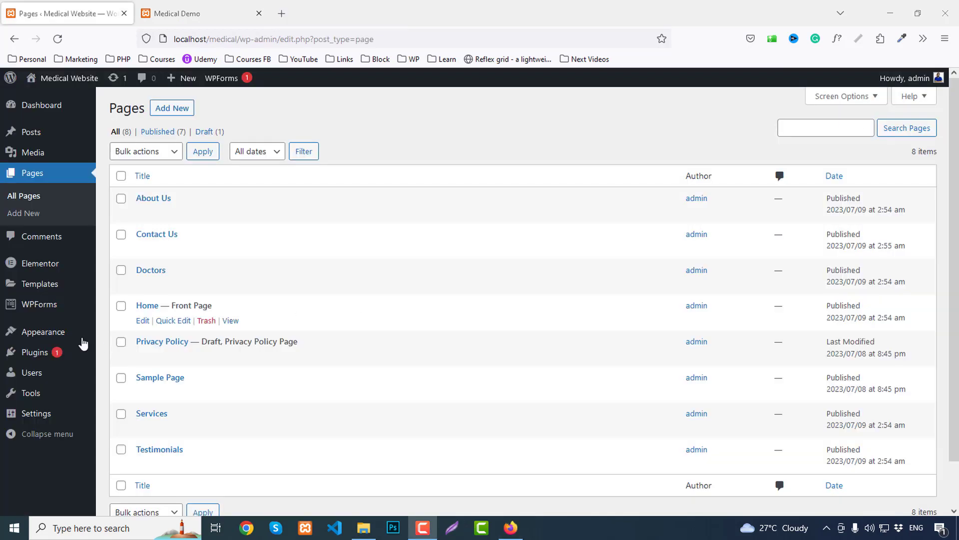
{"action": "mouse_move", "coordinate": [83, 343]}
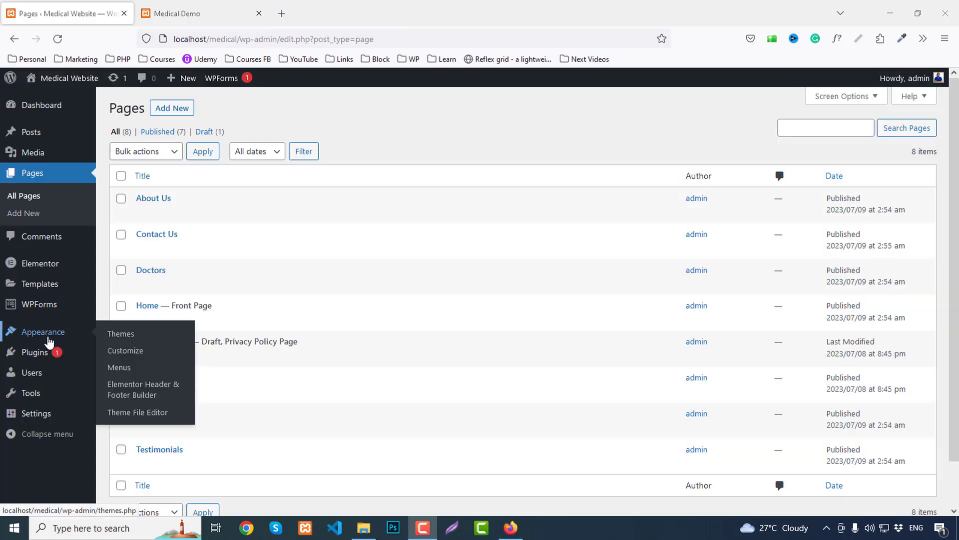
{"action": "middle_click", "coordinate": [120, 386]}
{"action": "left_click", "coordinate": [196, 5]}
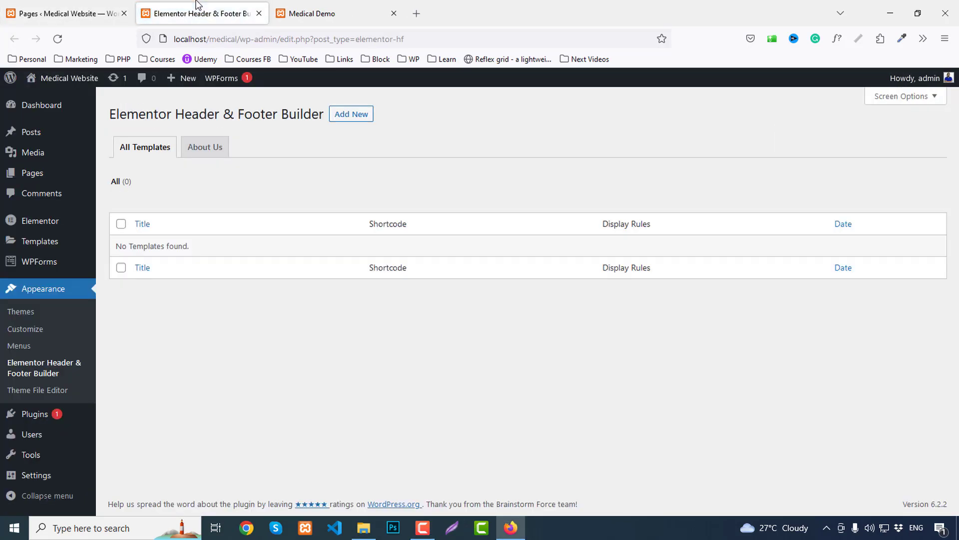
{"action": "left_click", "coordinate": [345, 114]}
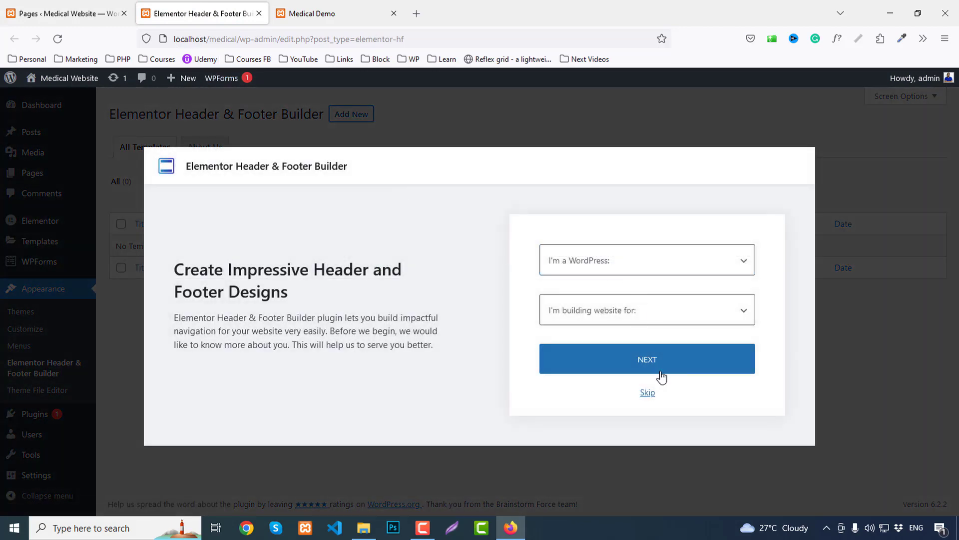
{"action": "left_click", "coordinate": [650, 394]}
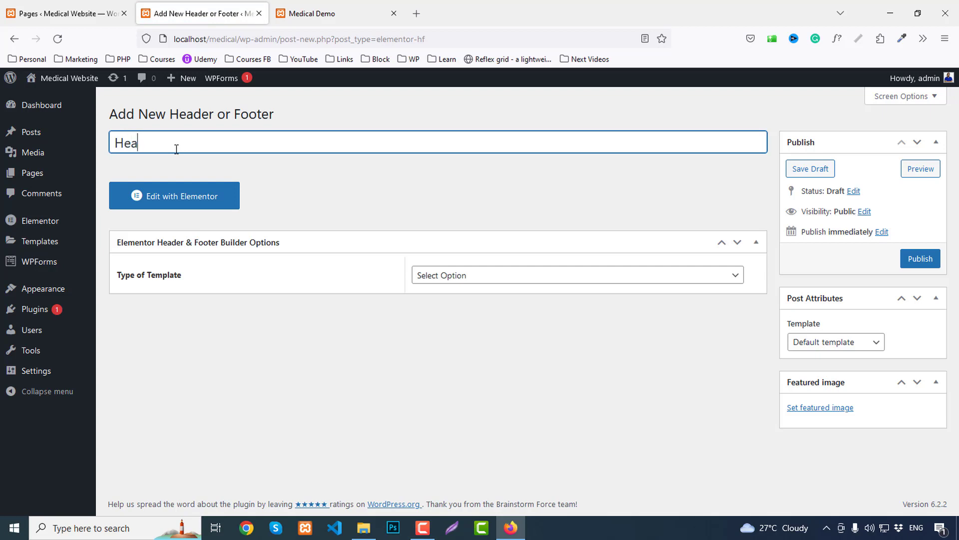
Title the template "Header", set its type to Header and its display rule to Entire Website, and publish it.
{"action": "type", "text": "Header"}
{"action": "left_click", "coordinate": [508, 280]}
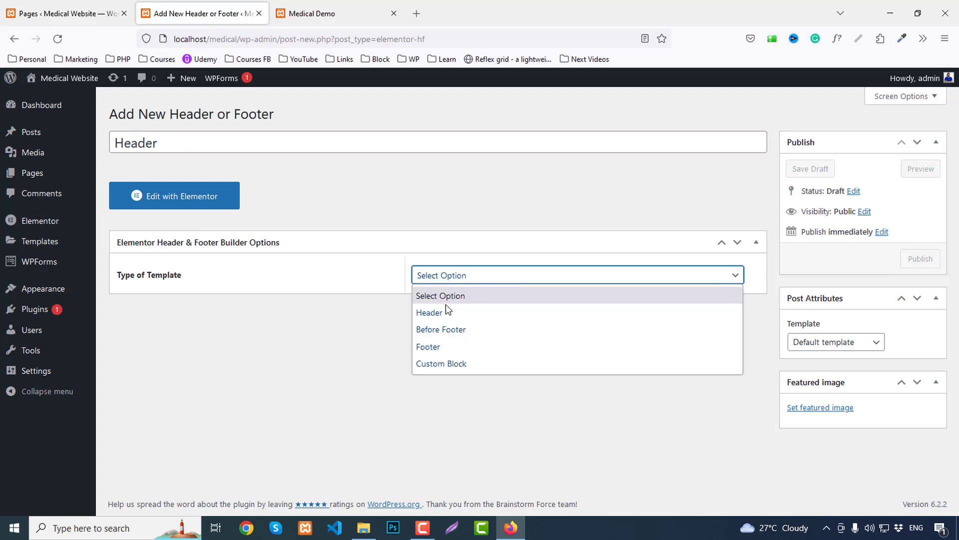
{"action": "left_click", "coordinate": [426, 313]}
{"action": "left_click", "coordinate": [431, 319]}
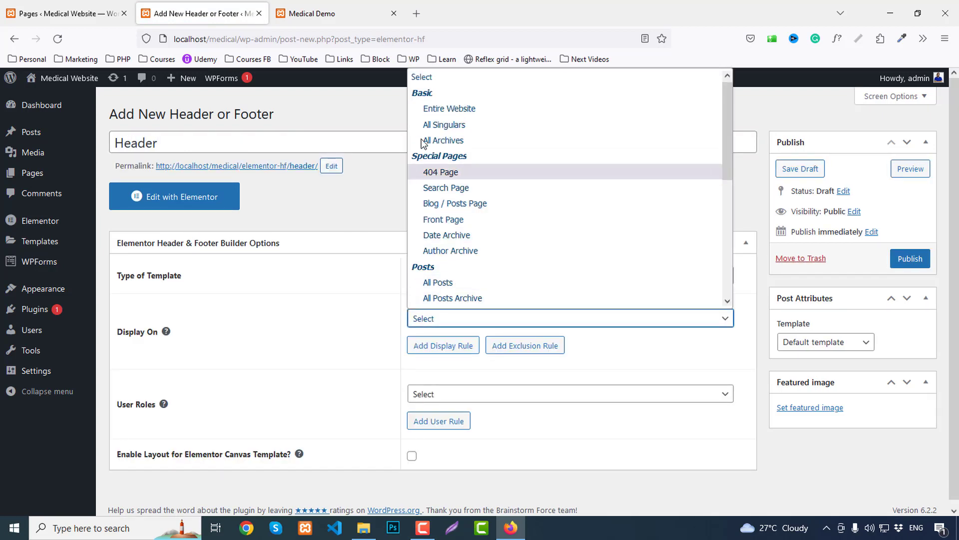
{"action": "left_click", "coordinate": [435, 113]}
{"action": "left_click", "coordinate": [910, 258]}
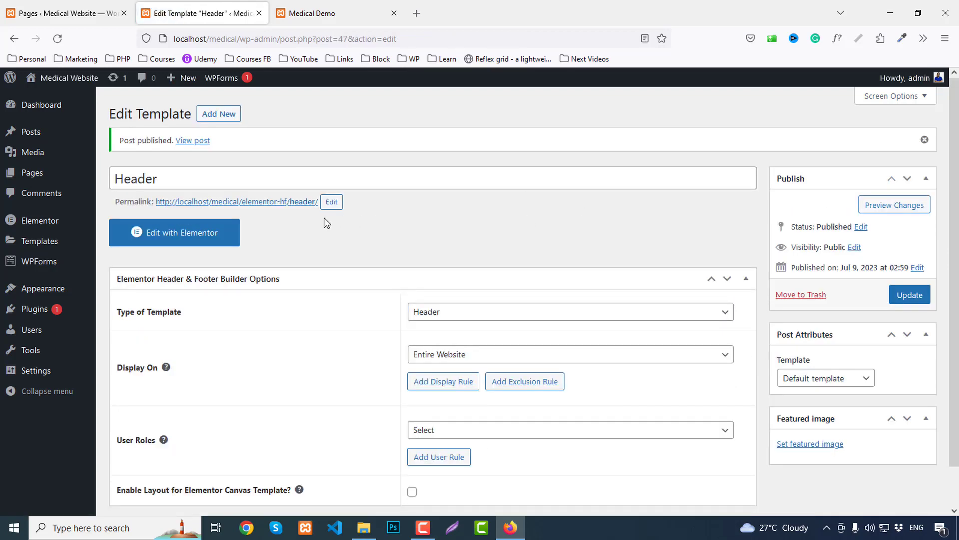
Open the Header template in the Elementor editor and bring up the Global Colors in the site settings.
{"action": "left_click", "coordinate": [194, 235]}
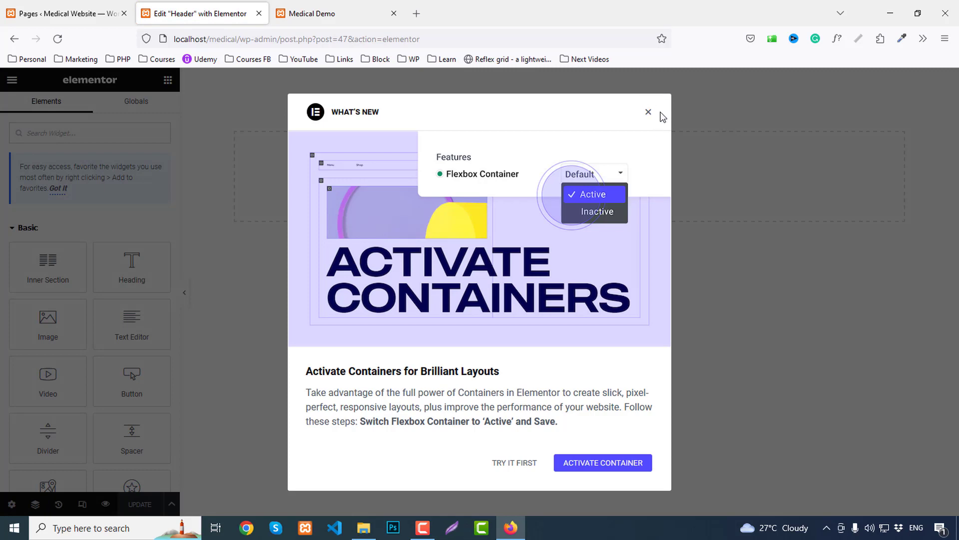
{"action": "left_click", "coordinate": [650, 113]}
{"action": "left_click", "coordinate": [12, 81]}
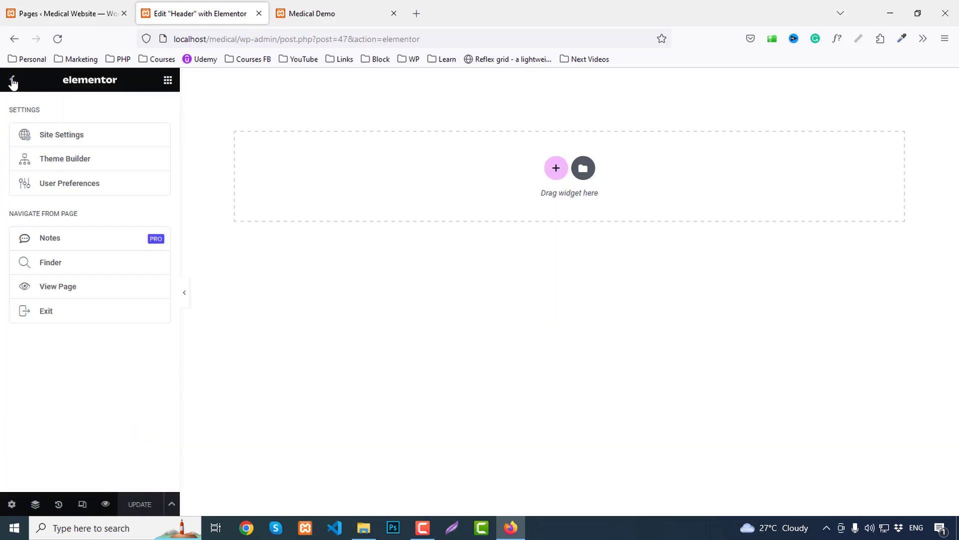
{"action": "left_click", "coordinate": [58, 142]}
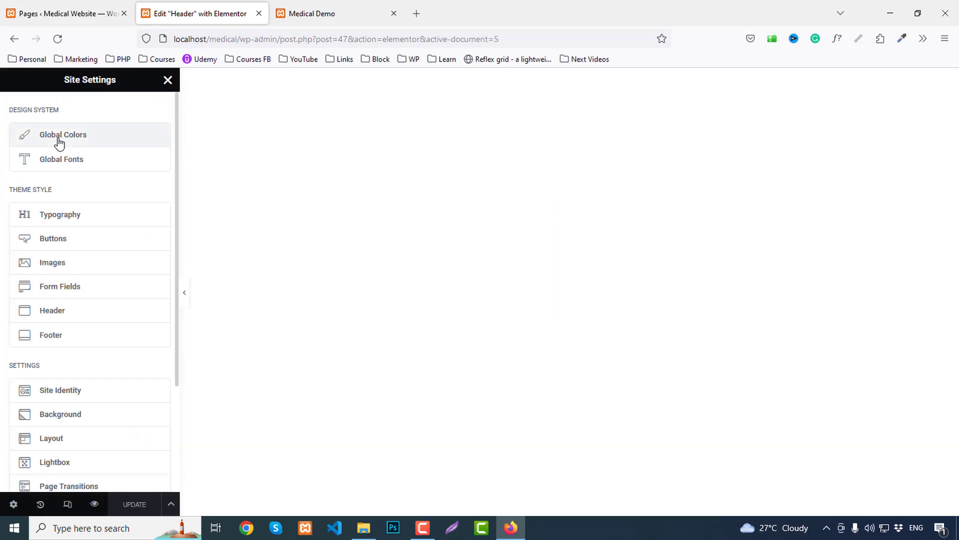
{"action": "left_click", "coordinate": [59, 141]}
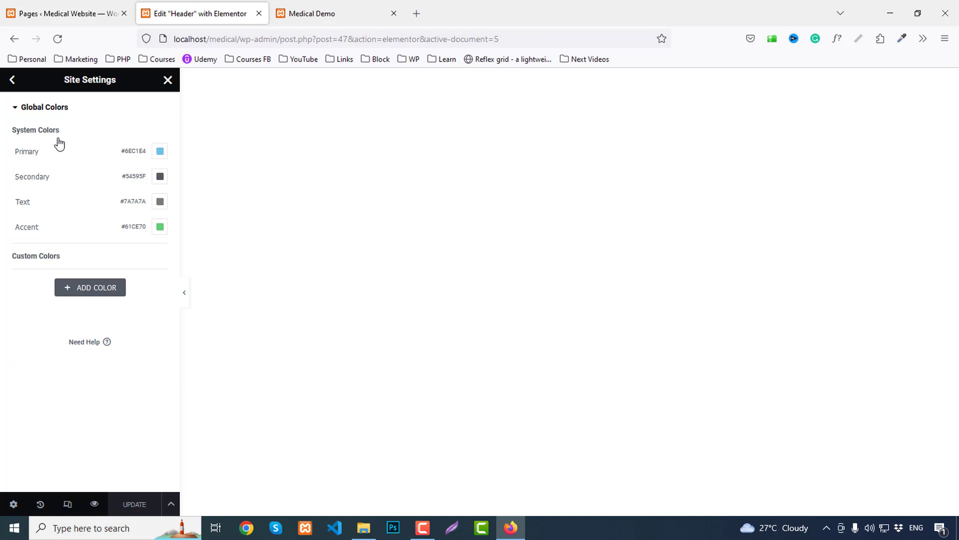
Set the global primary color to #184FF2 and the secondary color to #333333.
{"action": "left_click", "coordinate": [161, 152]}
{"action": "type", "text": "#184FF2"}
{"action": "left_click", "coordinate": [160, 176]}
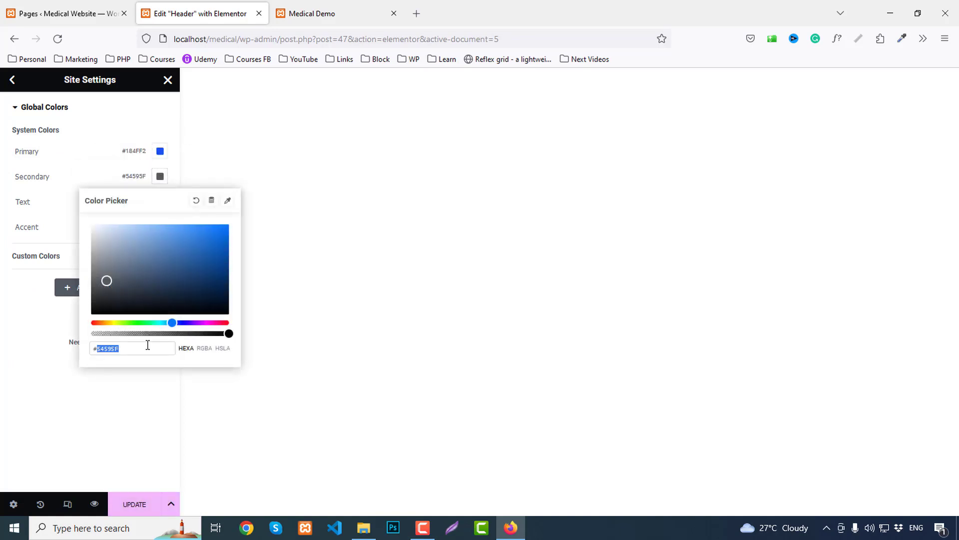
{"action": "type", "text": "333333"}
{"action": "left_click", "coordinate": [160, 176]}
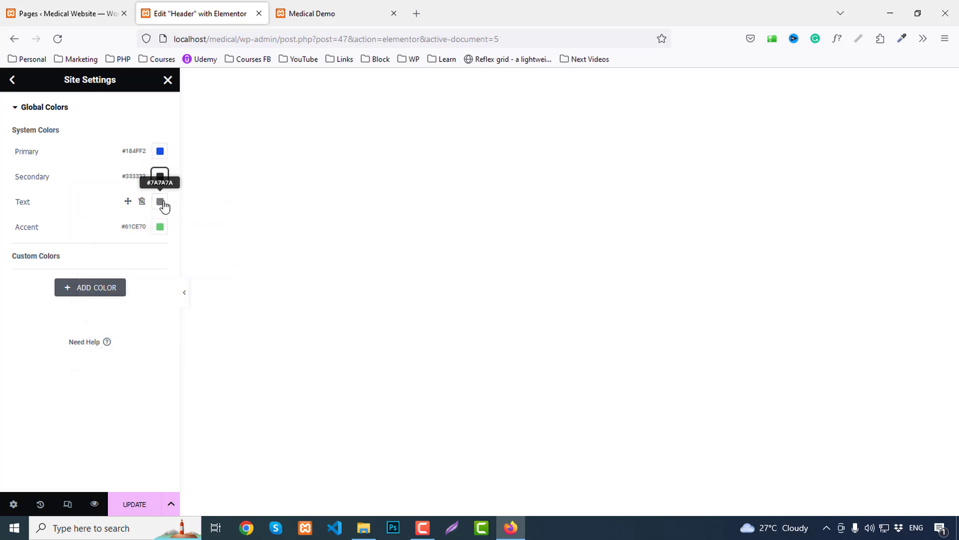
Set the global text color to #5C5F66 and the accent color to #333333, and save the color changes.
{"action": "left_click", "coordinate": [161, 202]}
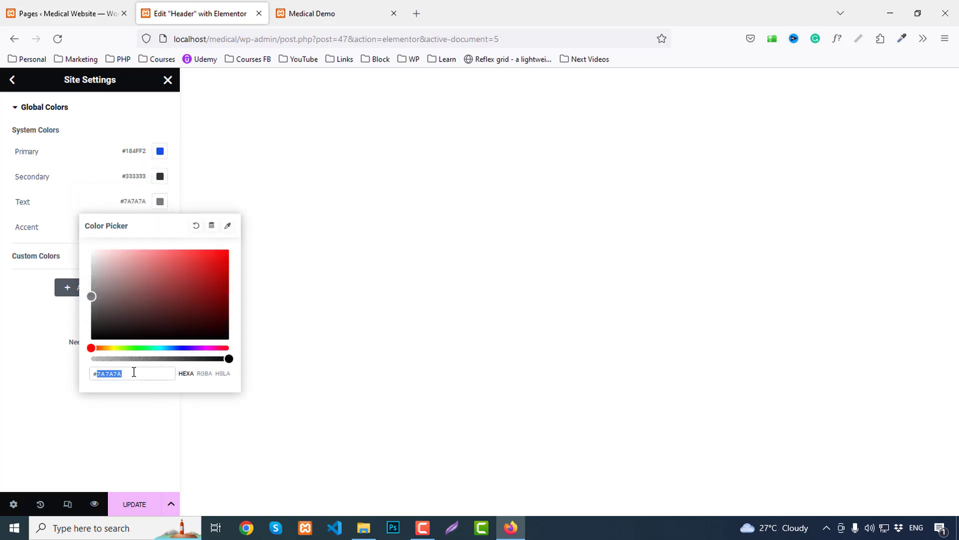
{"action": "type", "text": "#5c5"}
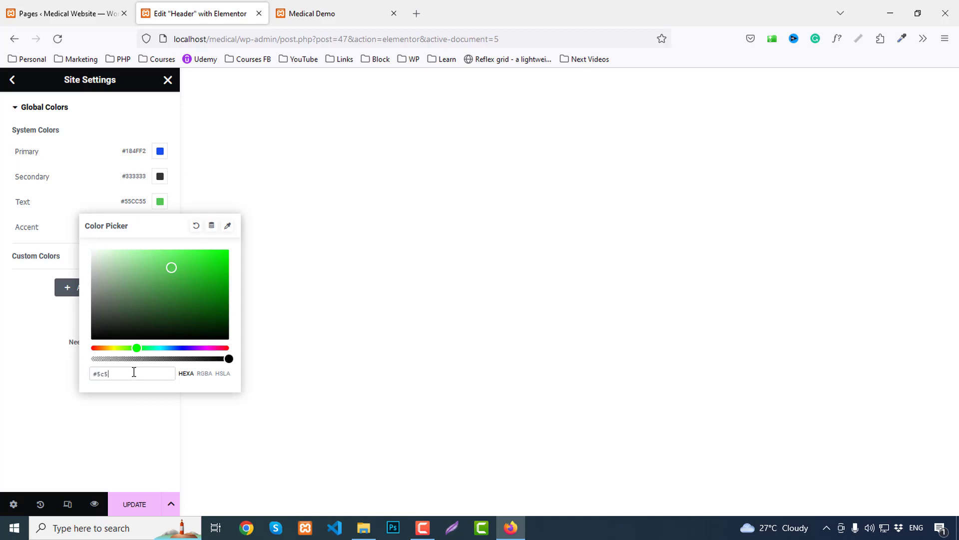
{"action": "type", "text": "f66"}
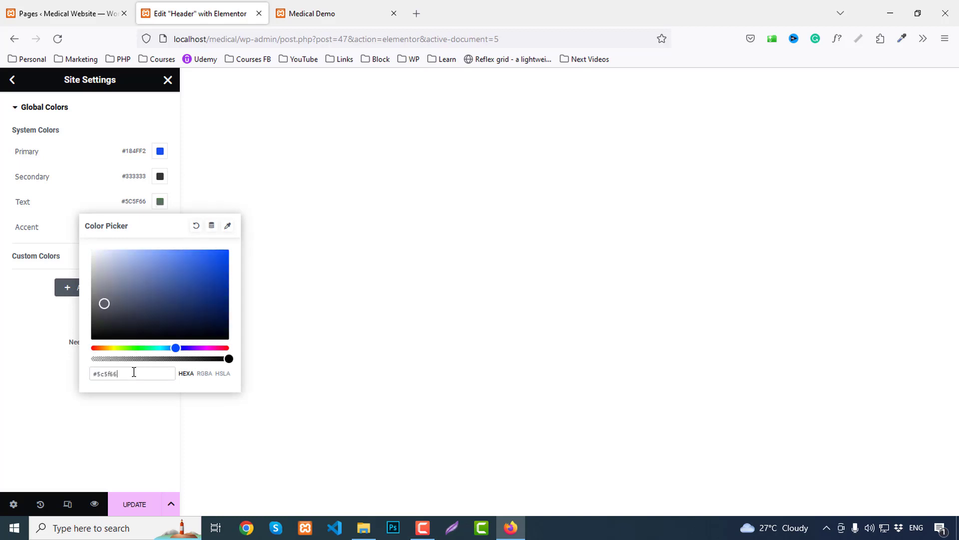
{"action": "left_click", "coordinate": [160, 201]}
{"action": "left_click", "coordinate": [160, 227]}
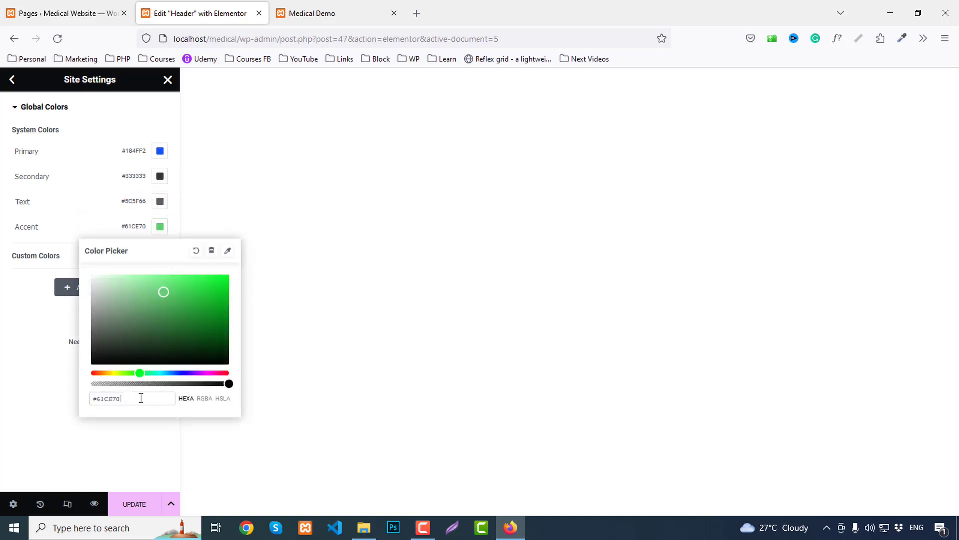
{"action": "type", "text": "#333333"}
{"action": "left_click", "coordinate": [14, 166]}
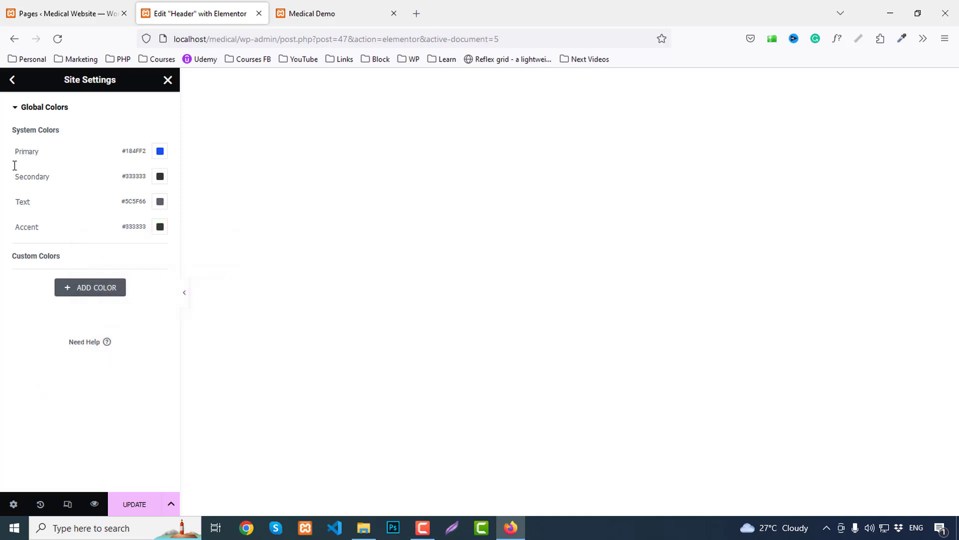
{"action": "left_click", "coordinate": [11, 85]}
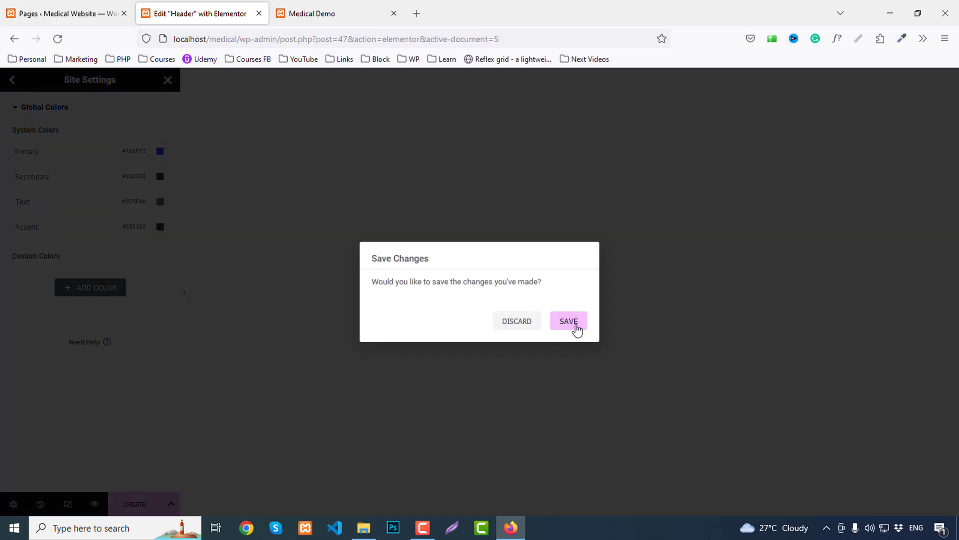
{"action": "left_click", "coordinate": [576, 325]}
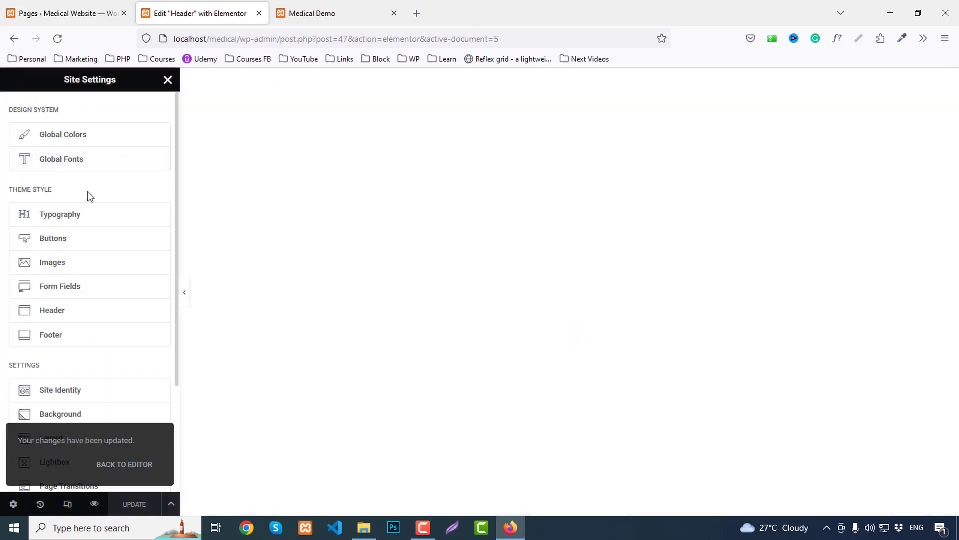
Set the global primary font's family to Poppins in the site's Global Fonts.
{"action": "left_click", "coordinate": [58, 163]}
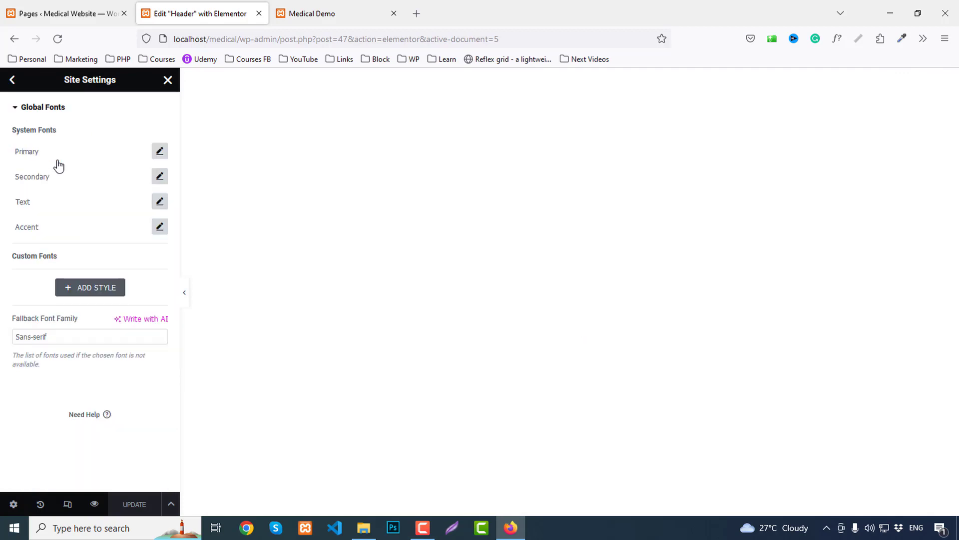
{"action": "left_click", "coordinate": [160, 151]}
{"action": "left_click", "coordinate": [112, 206]}
{"action": "type", "text": "po"}
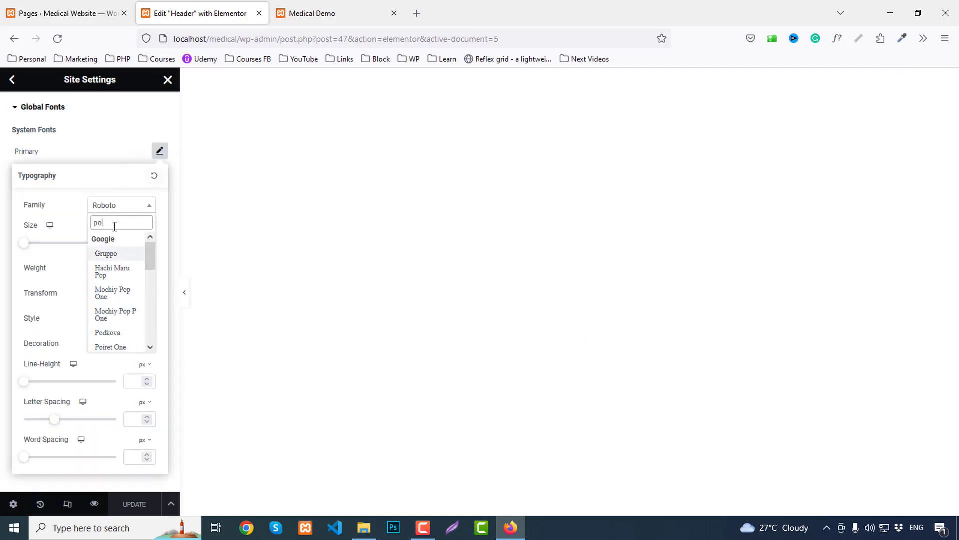
{"action": "type", "text": "pp"}
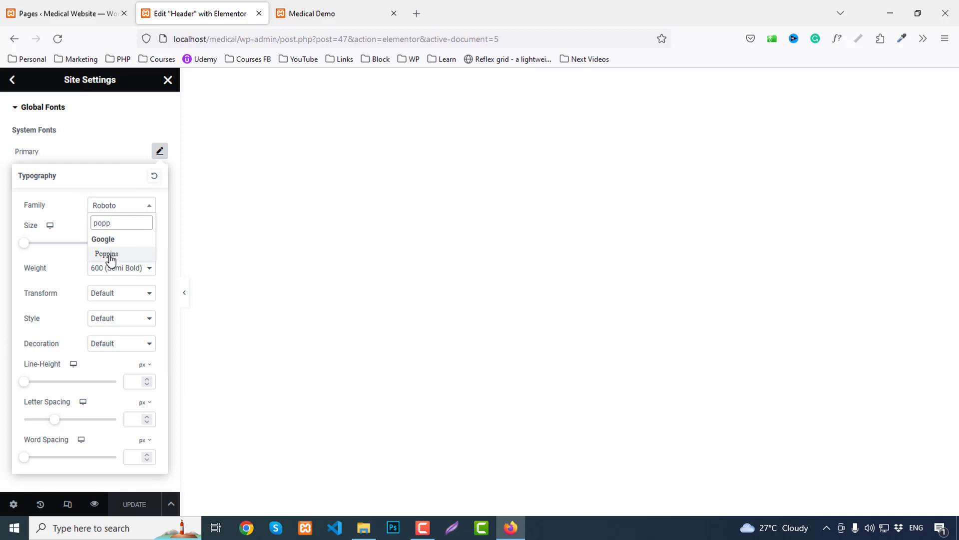
{"action": "left_click", "coordinate": [107, 255]}
{"action": "left_click", "coordinate": [111, 155]}
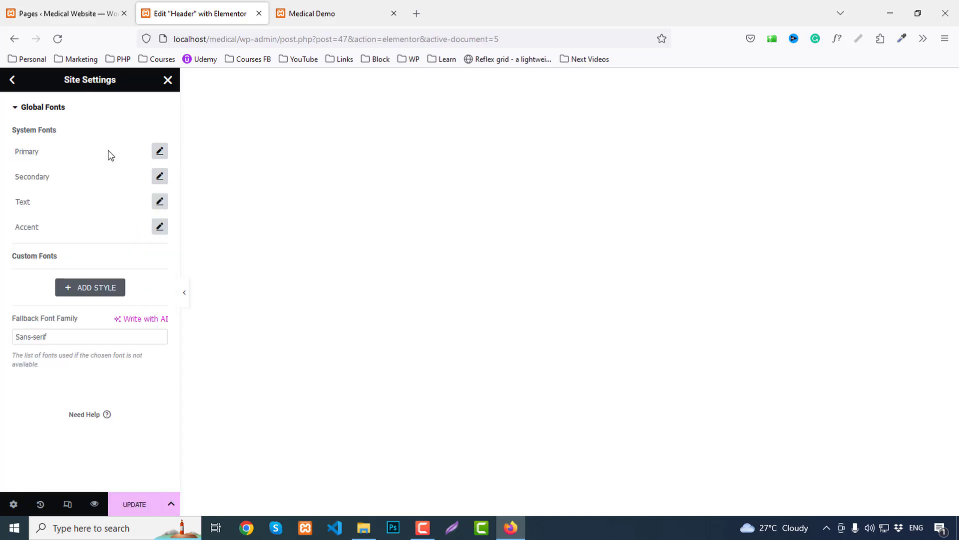
Set the global secondary font's family to Poppins.
{"action": "left_click", "coordinate": [160, 176]}
{"action": "left_click", "coordinate": [107, 231]}
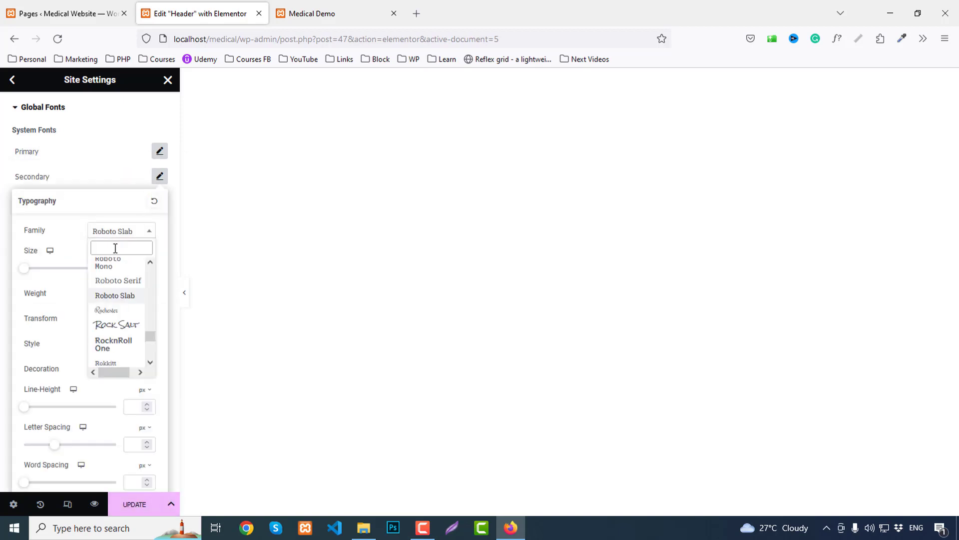
{"action": "type", "text": "popp"}
{"action": "left_click", "coordinate": [107, 278]}
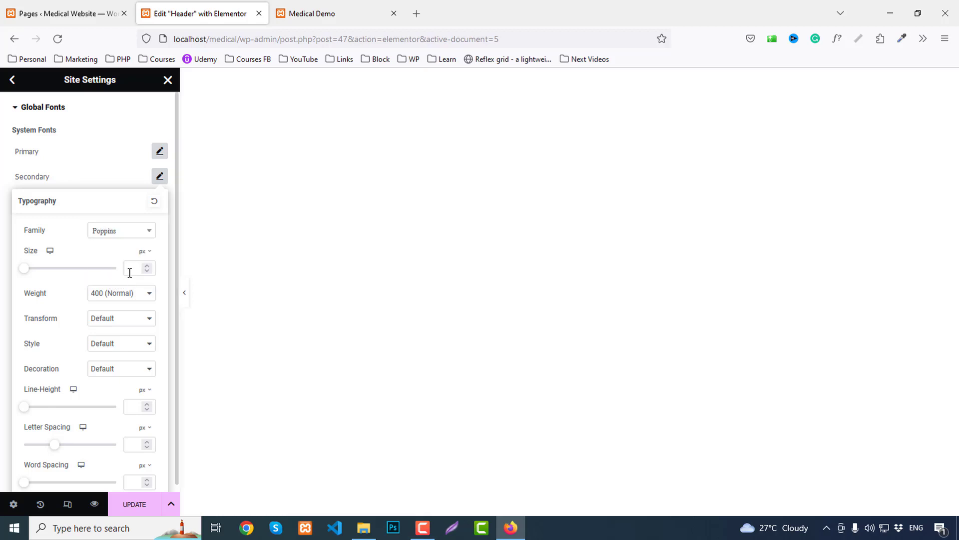
{"action": "left_click", "coordinate": [103, 181]}
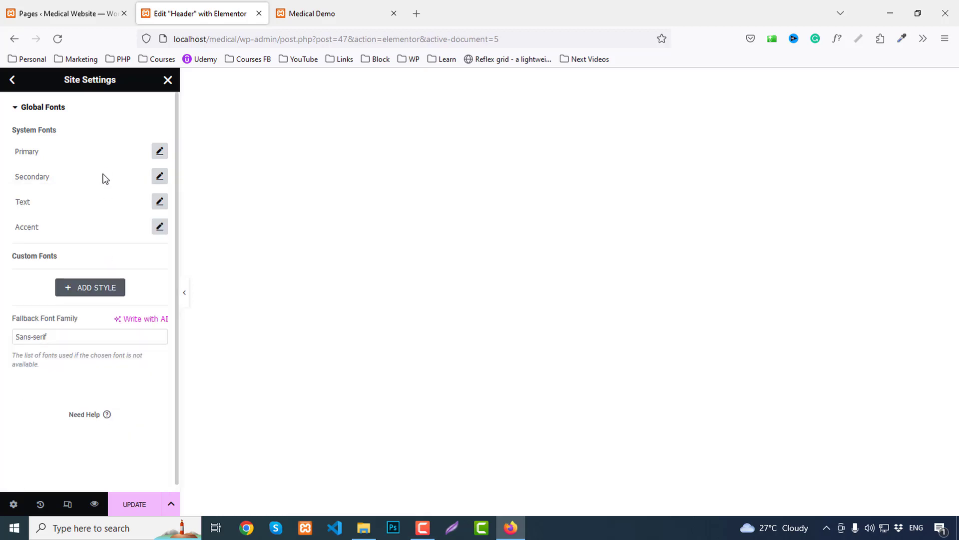
Set the global text font's family to Poppins.
{"action": "left_click", "coordinate": [160, 201]}
{"action": "left_click", "coordinate": [128, 264]}
{"action": "type", "text": "popp"}
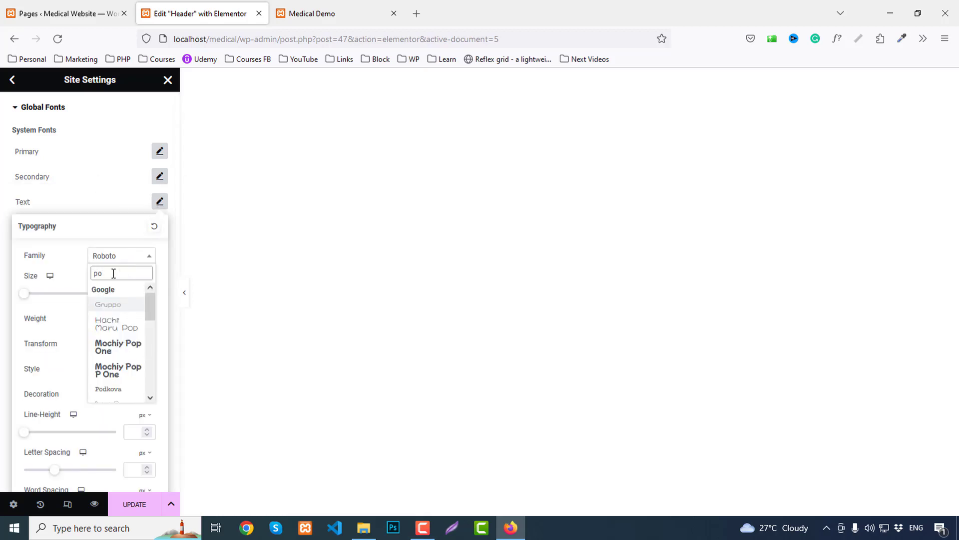
{"action": "left_click", "coordinate": [110, 305]}
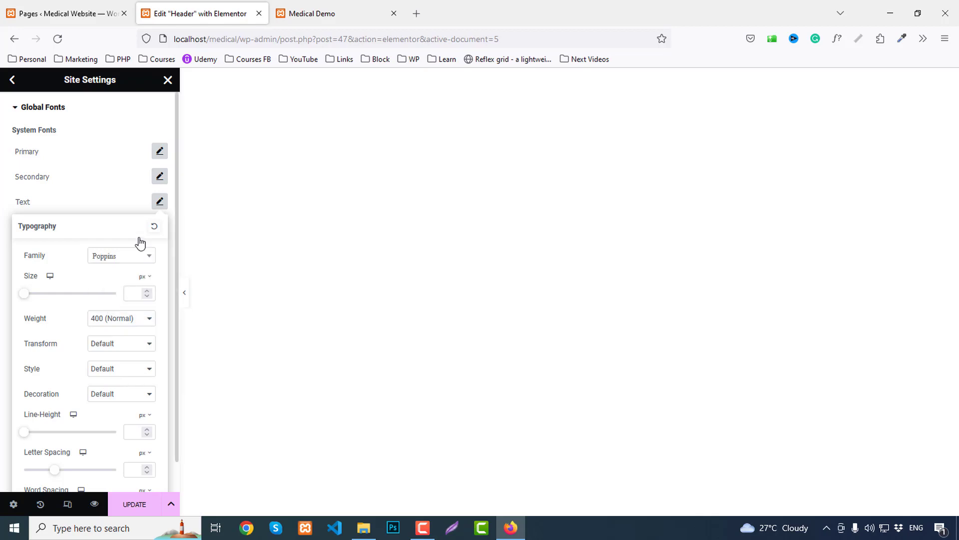
{"action": "left_click", "coordinate": [124, 212]}
Set the global accent font's family to Poppins, save the font changes and return to the Header template's editor.
{"action": "left_click", "coordinate": [160, 227]}
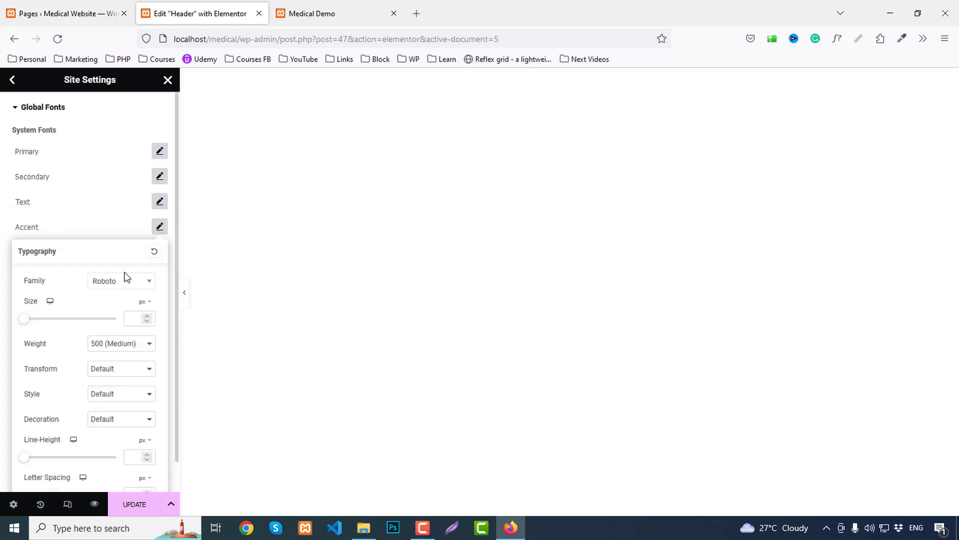
{"action": "left_click", "coordinate": [122, 280]}
{"action": "type", "text": "popp"}
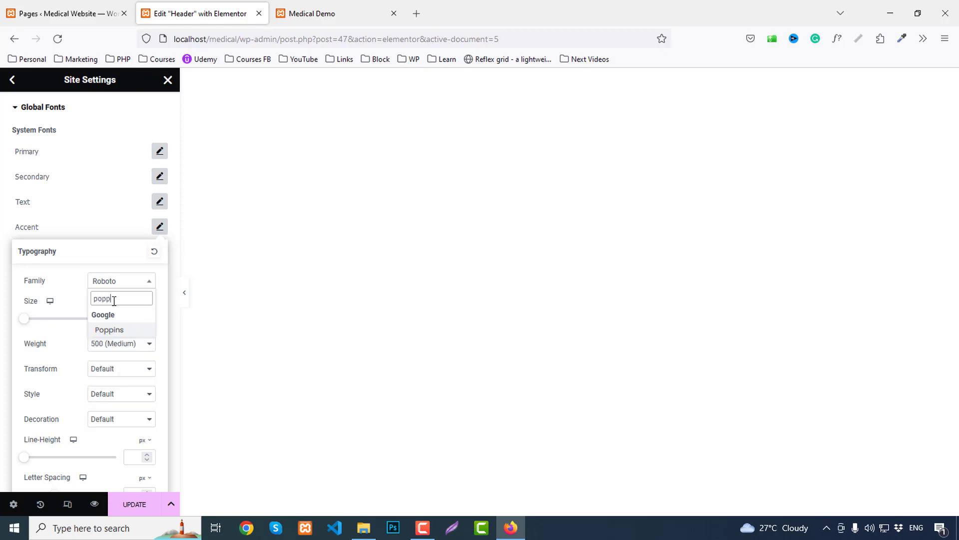
{"action": "left_click", "coordinate": [108, 330]}
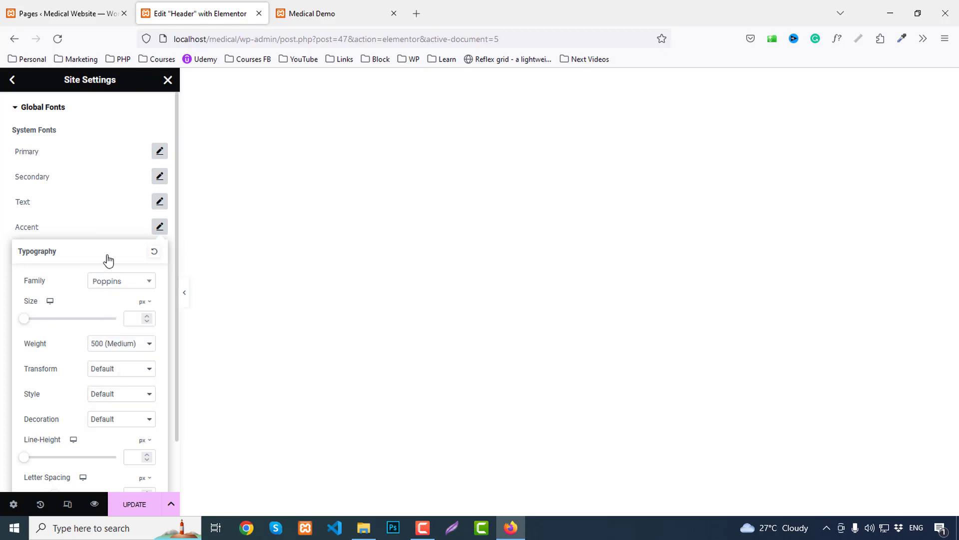
{"action": "left_click", "coordinate": [102, 218]}
{"action": "left_click", "coordinate": [134, 505]}
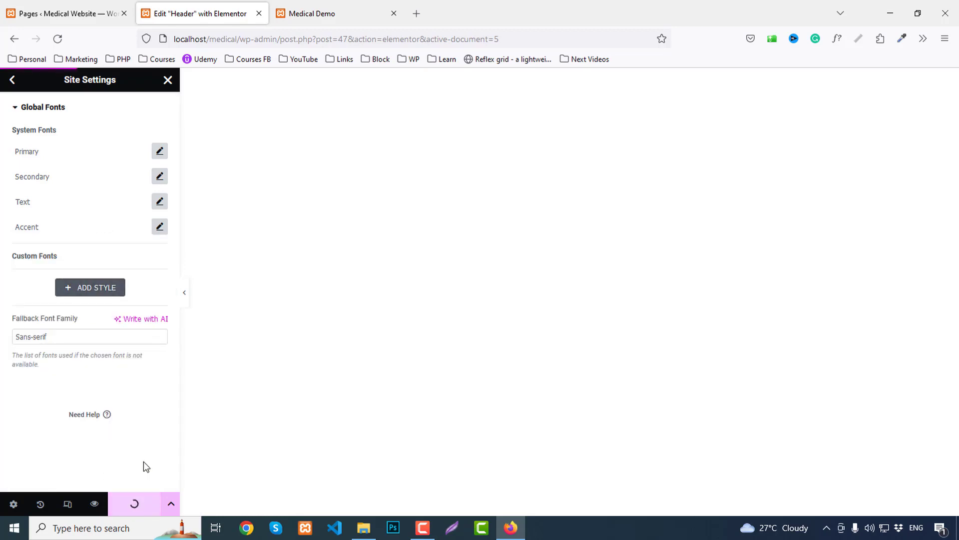
{"action": "left_click", "coordinate": [12, 79]}
{"action": "left_click", "coordinate": [168, 80]}
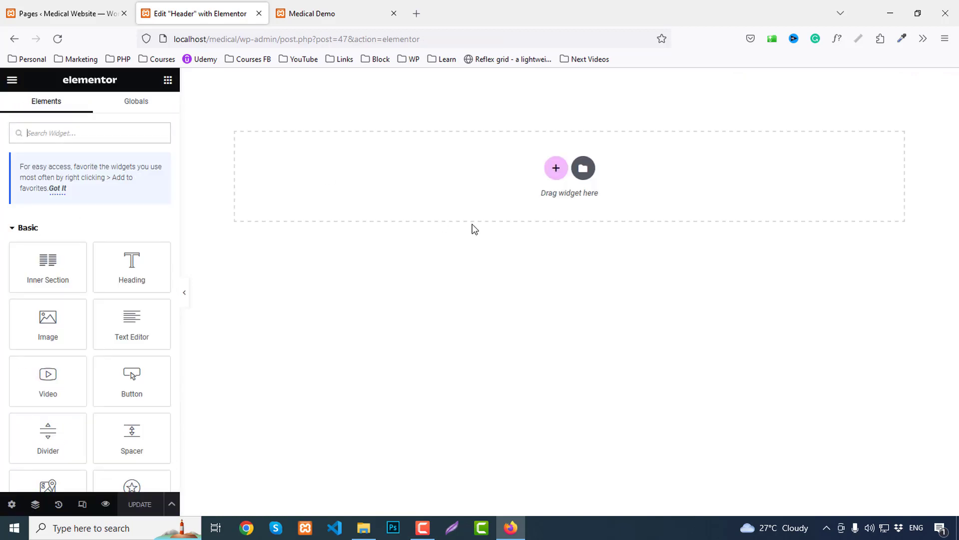
Sample the contact bar's background color on the Medical Demo page with the inspector's eyedropper.
{"action": "left_click", "coordinate": [380, 12]}
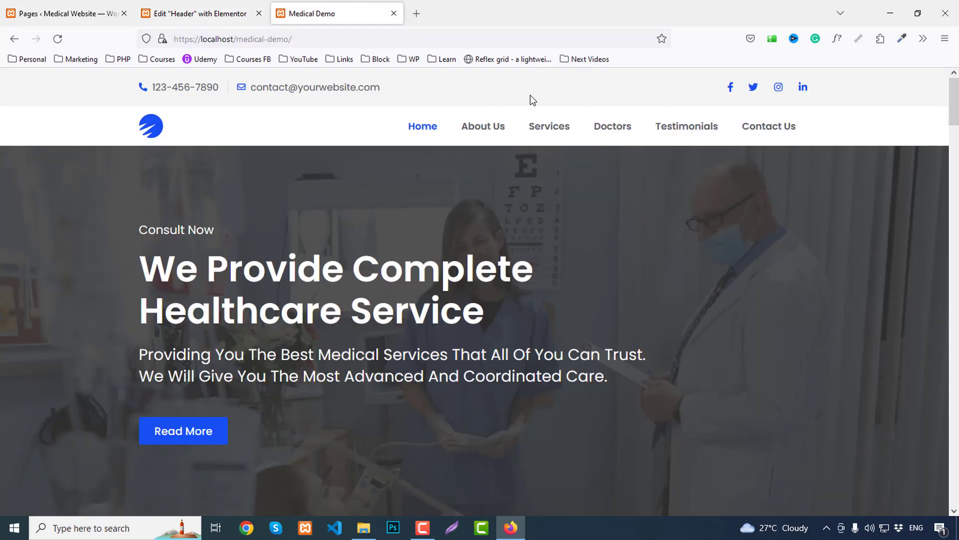
{"action": "right_click", "coordinate": [501, 90]}
{"action": "left_click", "coordinate": [541, 244]}
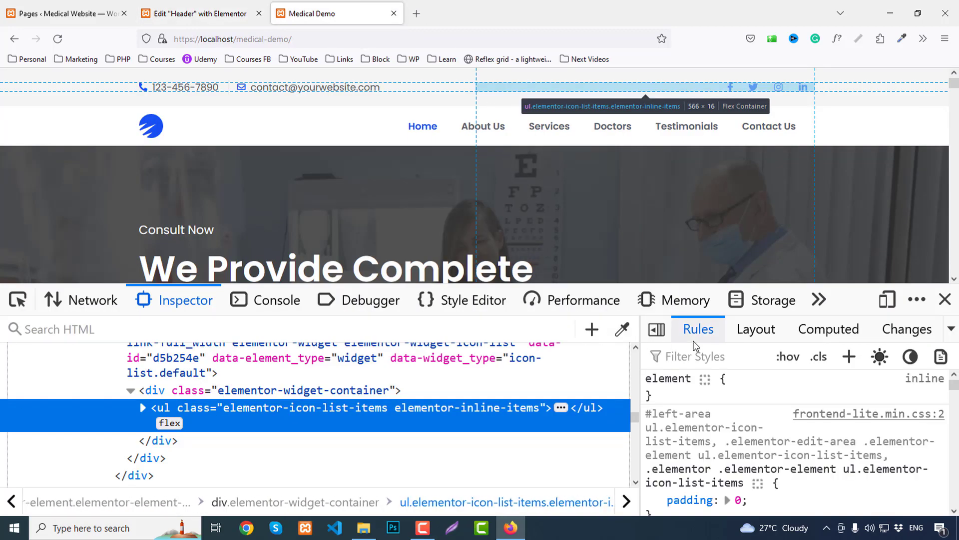
{"action": "left_click", "coordinate": [622, 329]}
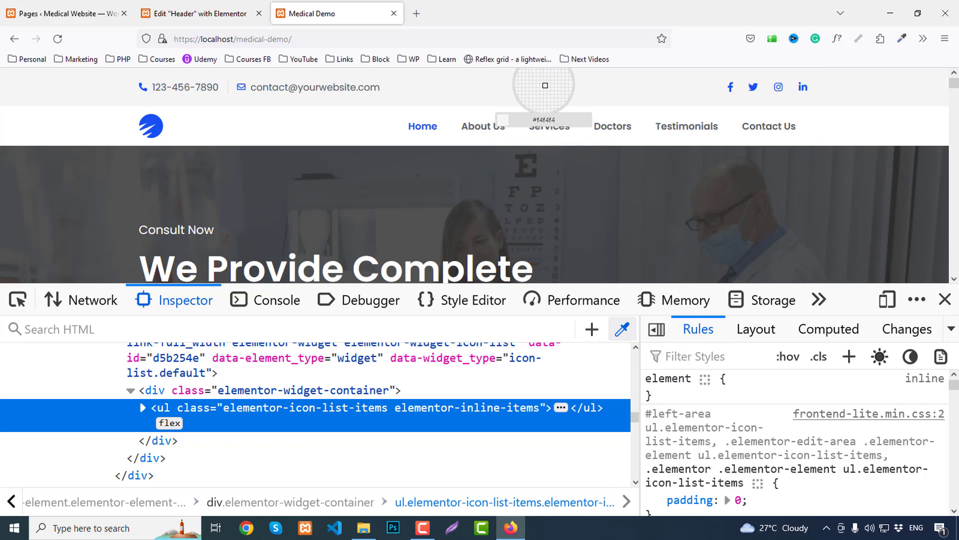
{"action": "left_click", "coordinate": [945, 299]}
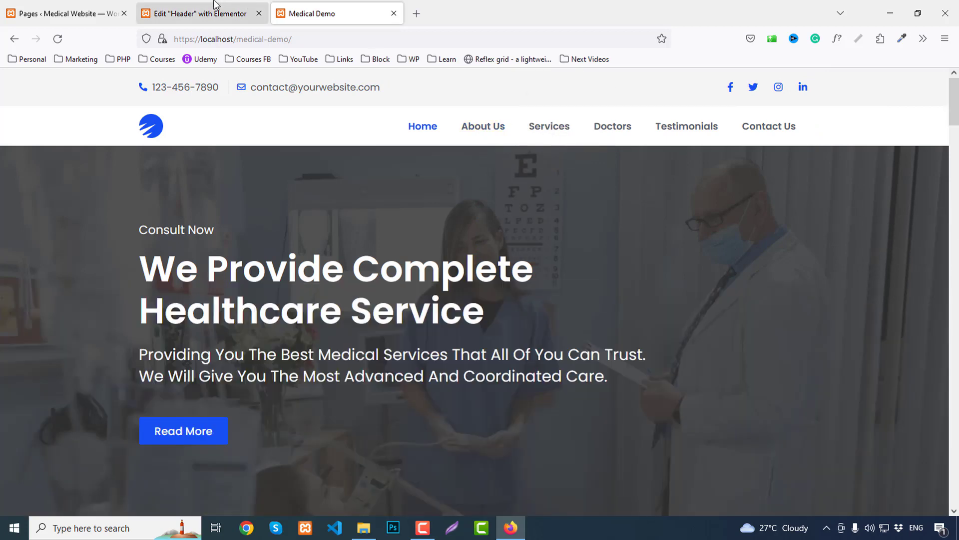
Add a two-column section to the Header template and give it a classic background color of #F4F4F4.
{"action": "left_click", "coordinate": [200, 13]}
{"action": "left_click", "coordinate": [557, 168]}
{"action": "left_click", "coordinate": [477, 197]}
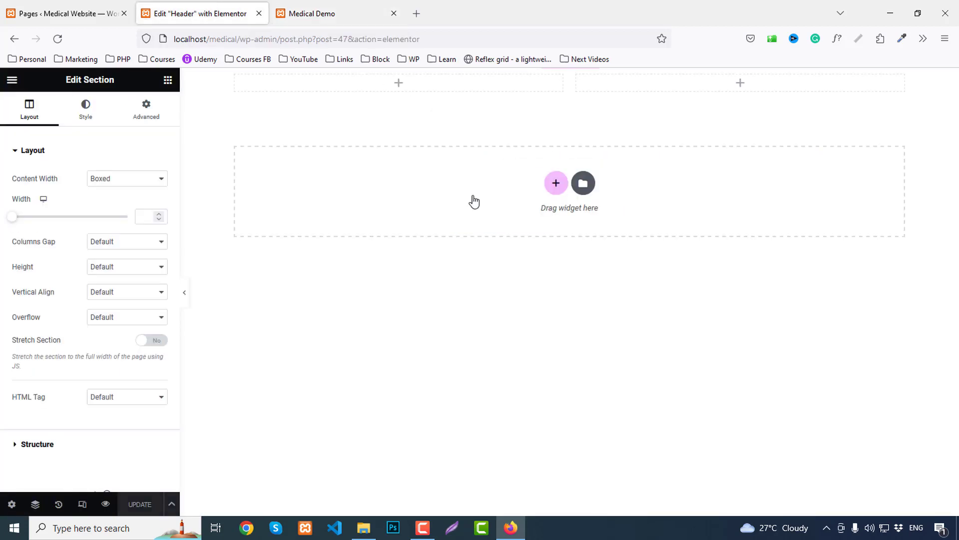
{"action": "left_click", "coordinate": [83, 105]}
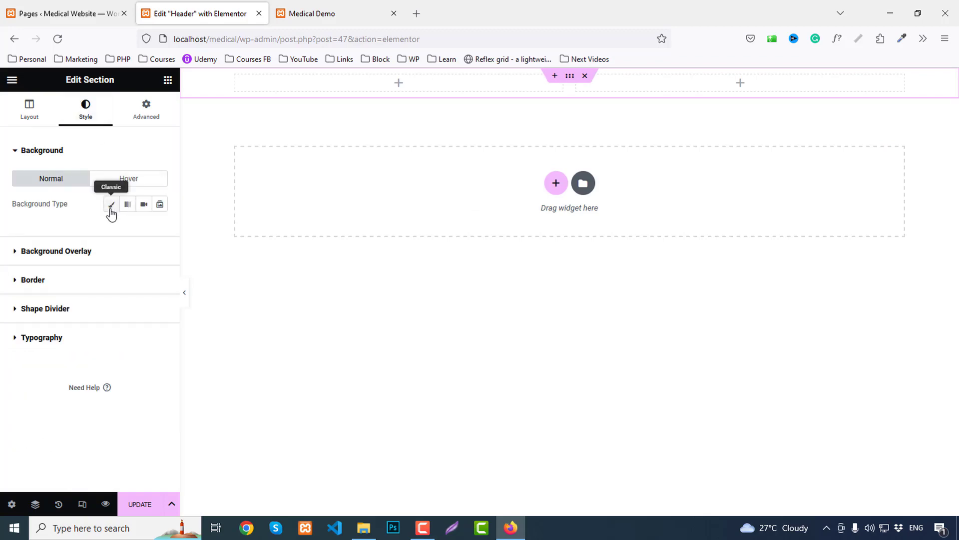
{"action": "left_click", "coordinate": [111, 204]}
{"action": "left_click", "coordinate": [160, 229]}
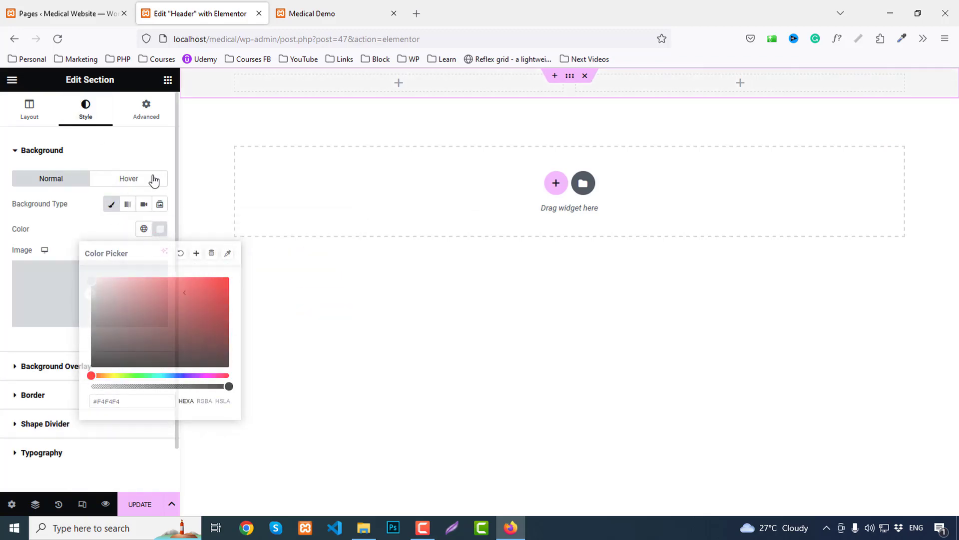
Unlink the section's padding values and set the top and bottom padding to 10 px each.
{"action": "left_click", "coordinate": [146, 106]}
{"action": "left_click", "coordinate": [160, 238]}
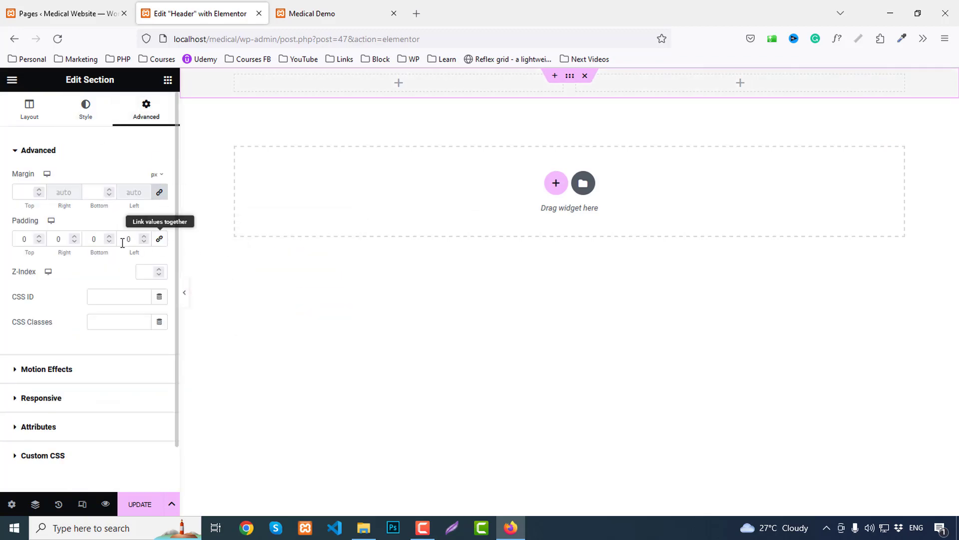
{"action": "left_click", "coordinate": [22, 239]}
{"action": "type", "text": "1"}
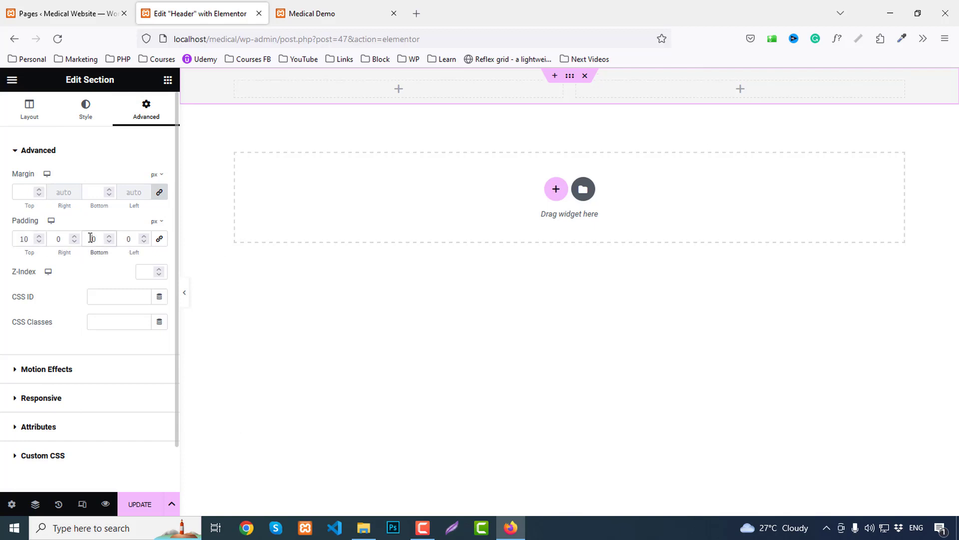
{"action": "left_click", "coordinate": [90, 238]}
{"action": "type", "text": "1"}
Add an Icon List widget to the section's first column, with an inline layout and dividers between its items.
{"action": "left_click", "coordinate": [168, 79]}
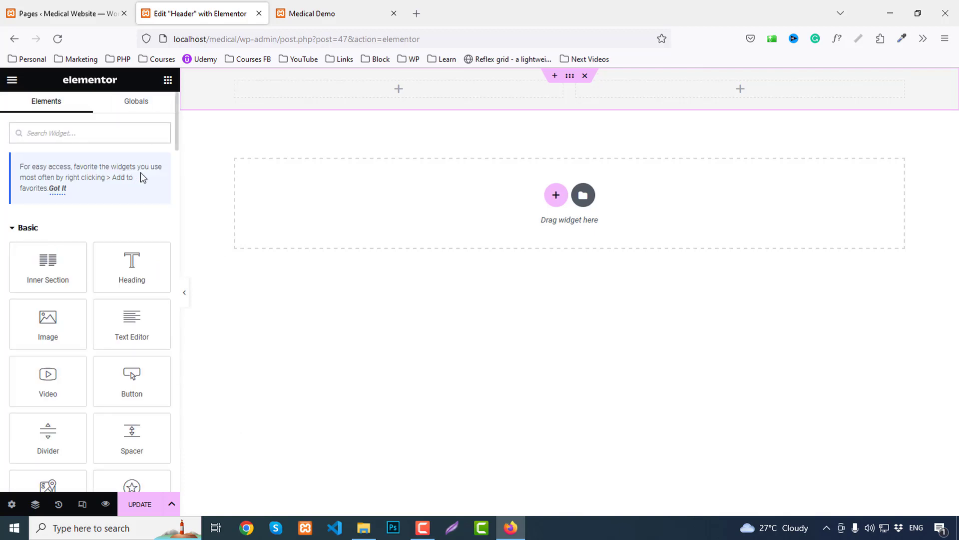
{"action": "type", "text": "list"}
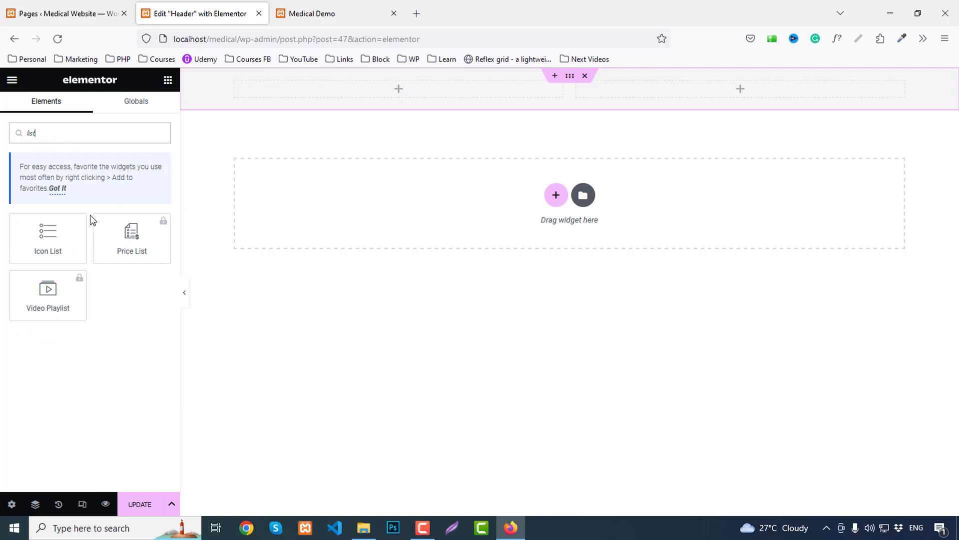
{"action": "left_click_drag", "start_coordinate": [55, 234], "coordinate": [398, 115]}
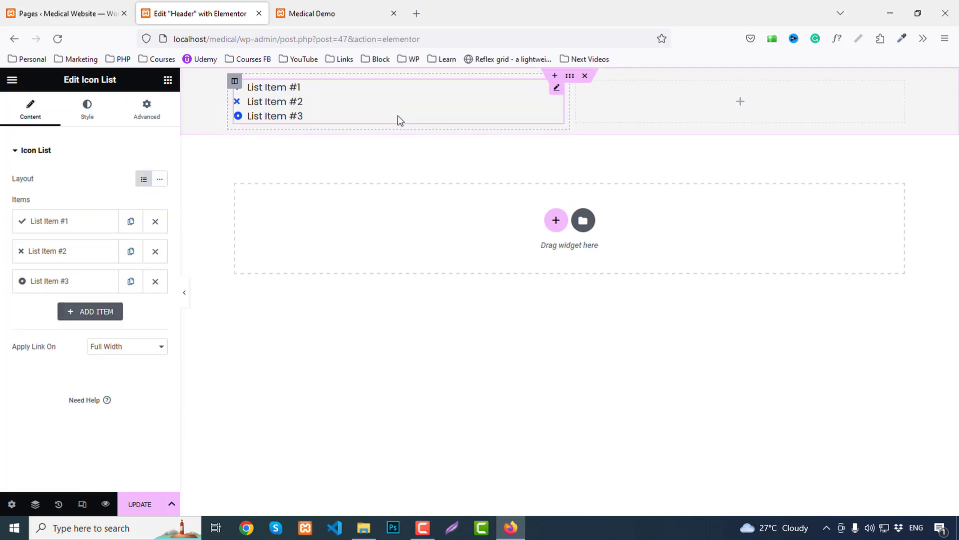
{"action": "left_click", "coordinate": [159, 180]}
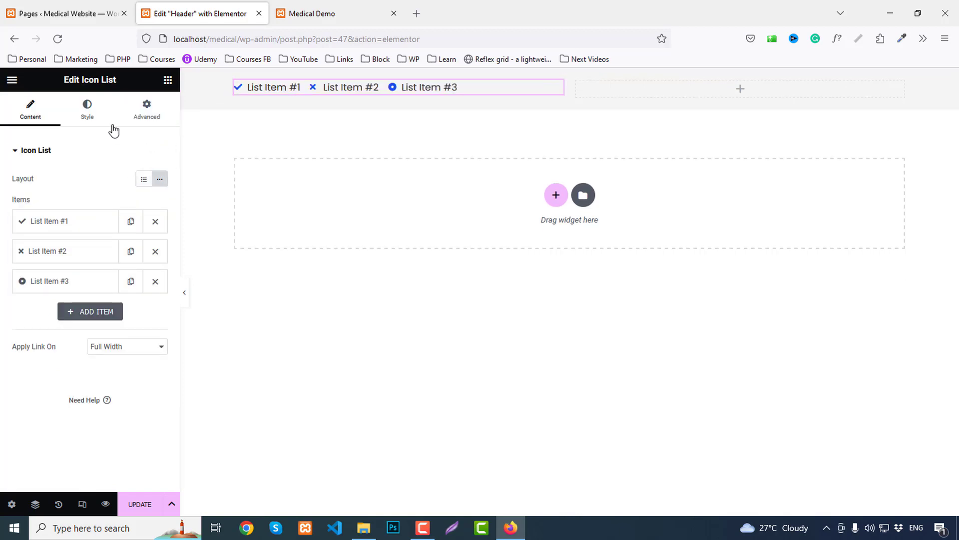
{"action": "left_click", "coordinate": [87, 112]}
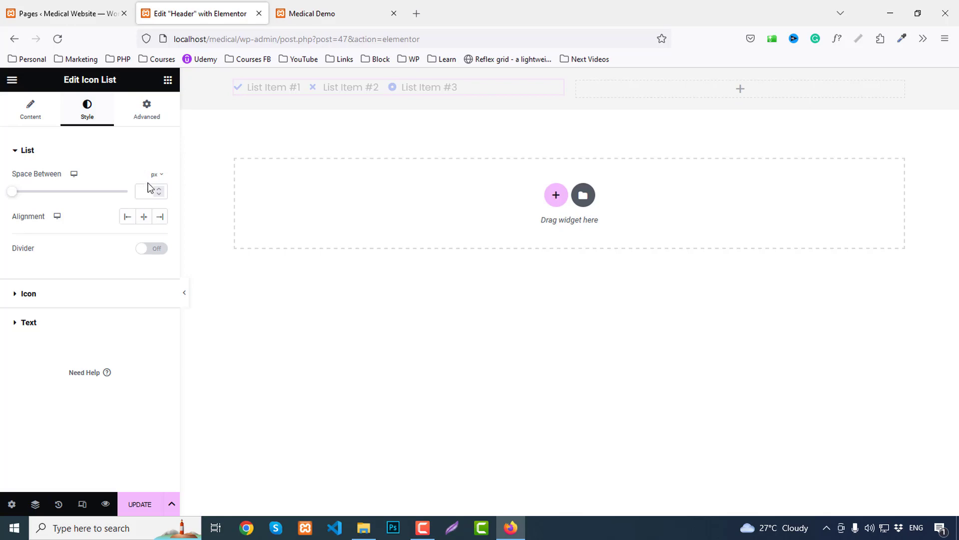
{"action": "left_click", "coordinate": [162, 250]}
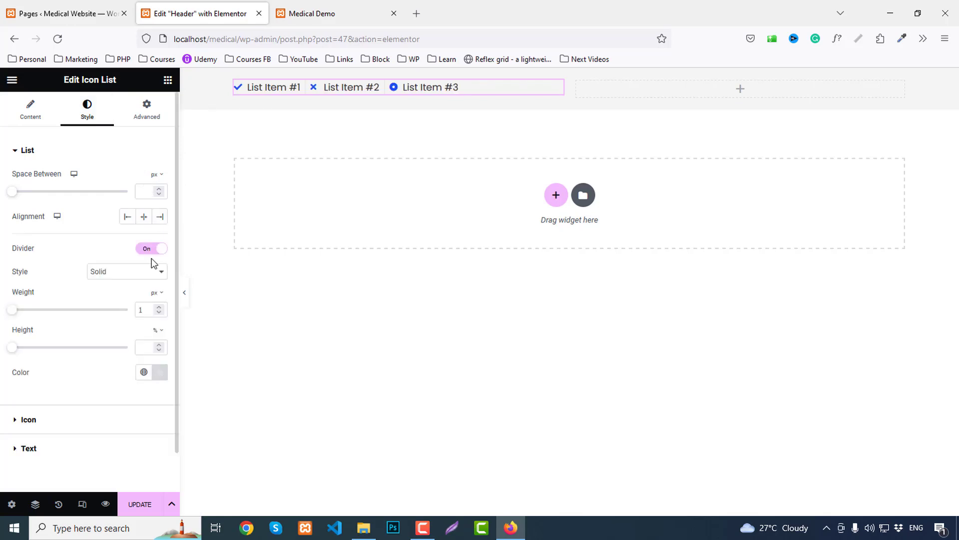
Copy the contact phone number from the demo page's header and use it as the first list item's text.
{"action": "left_click", "coordinate": [310, 14]}
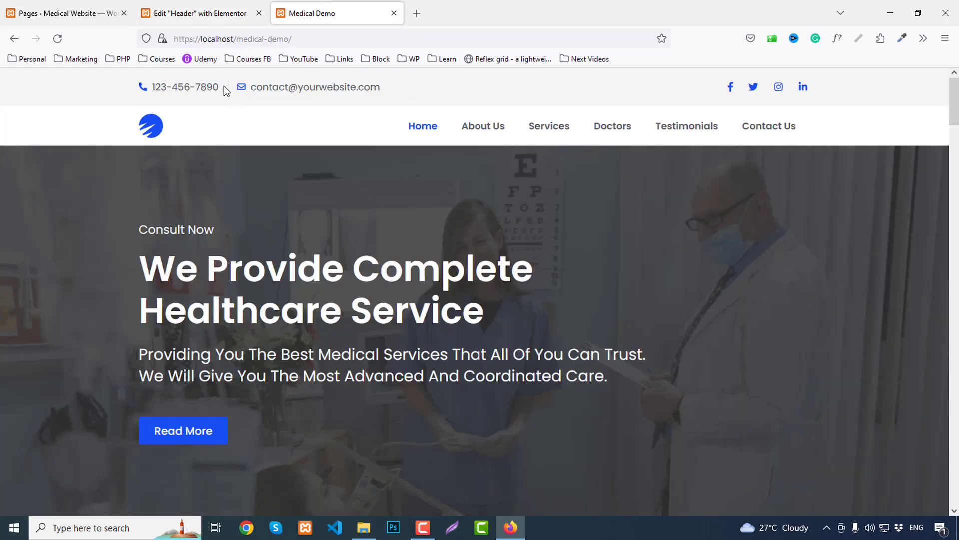
{"action": "left_click_drag", "start_coordinate": [224, 87], "coordinate": [173, 99]}
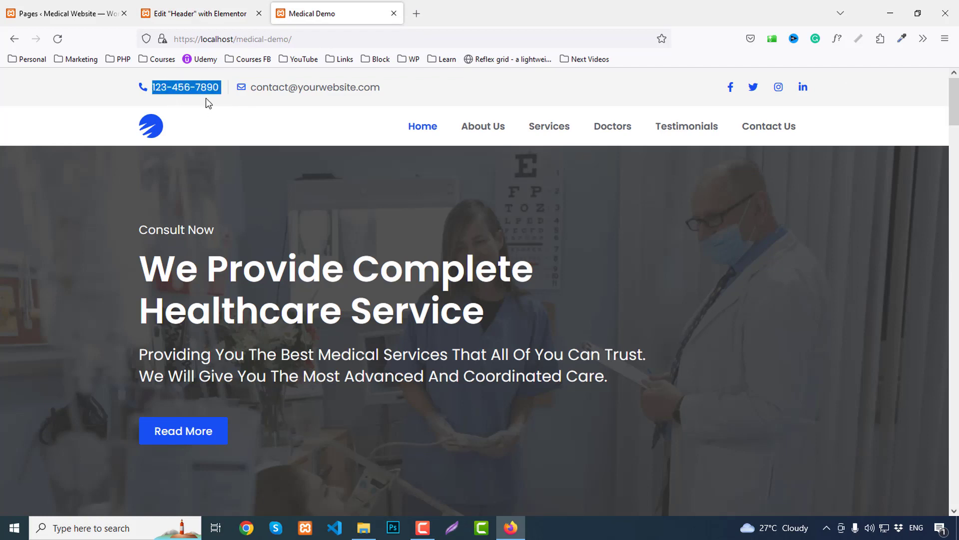
{"action": "left_click", "coordinate": [215, 12]}
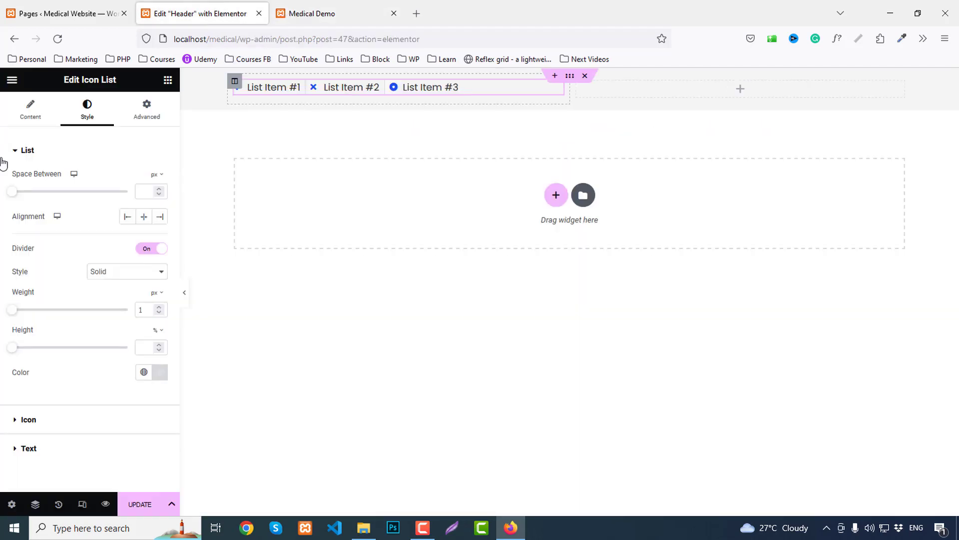
{"action": "left_click", "coordinate": [28, 112]}
{"action": "left_click", "coordinate": [57, 221]}
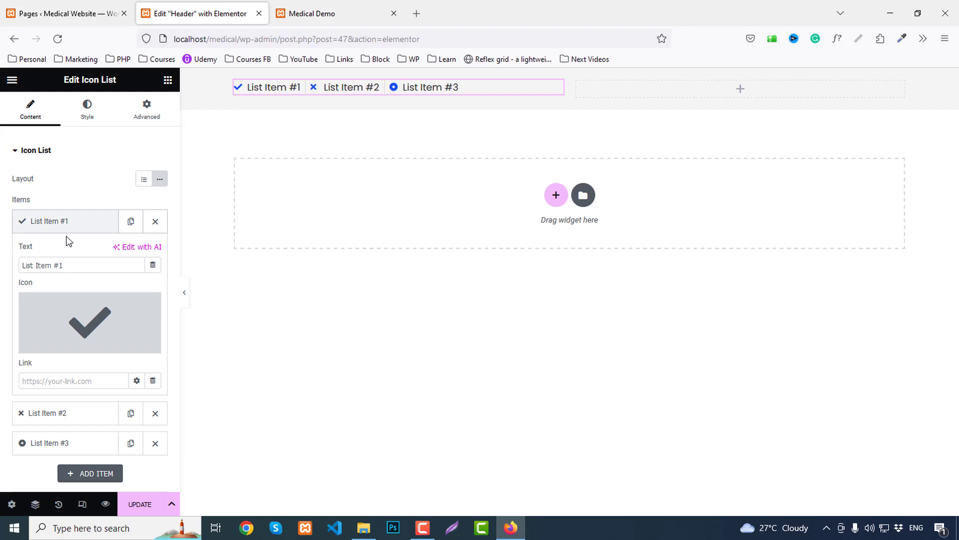
{"action": "triple_click", "coordinate": [83, 261]}
{"action": "key", "text": "ctrl+v"}
Replace the first list item's check mark with a phone handset icon, filtering the icon library by "phone".
{"action": "left_click", "coordinate": [53, 343]}
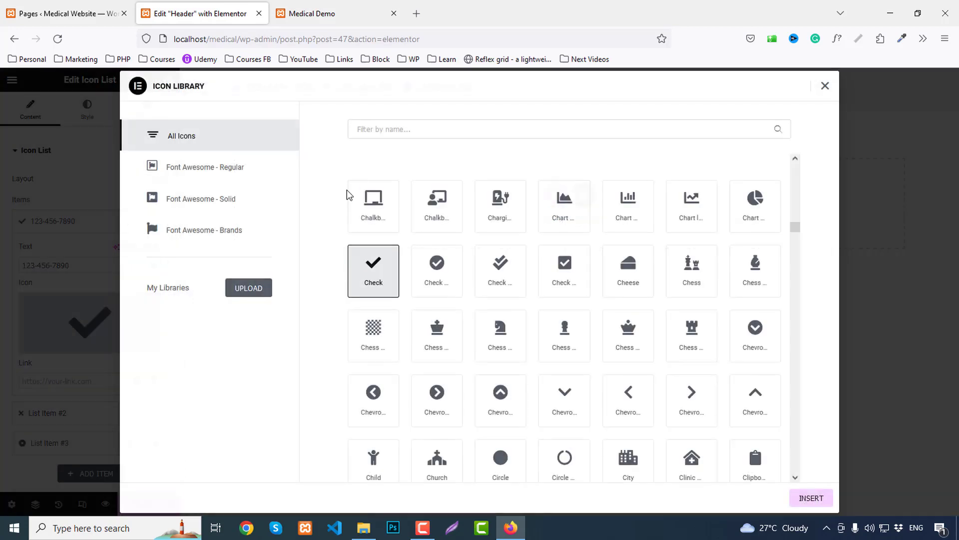
{"action": "left_click", "coordinate": [401, 131]}
{"action": "type", "text": "phone"}
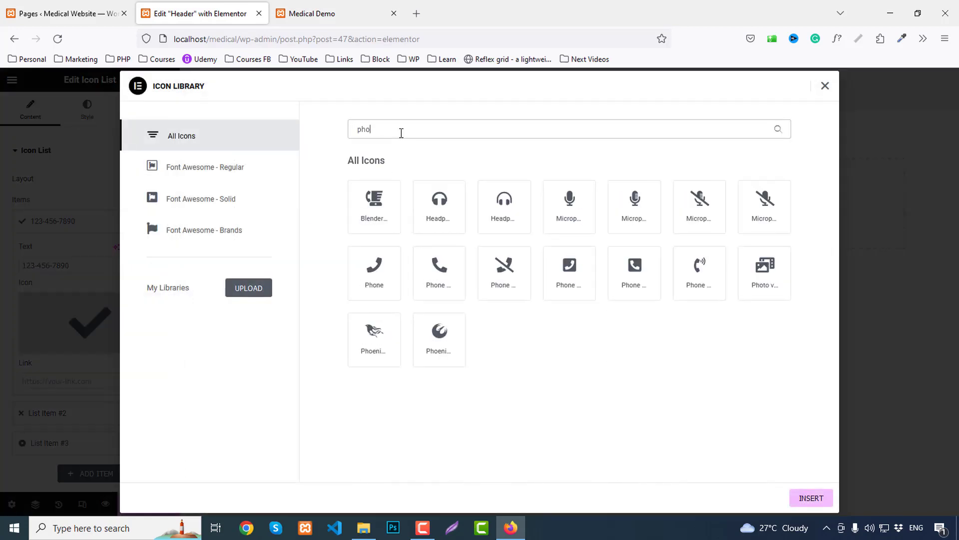
{"action": "left_click", "coordinate": [430, 264]}
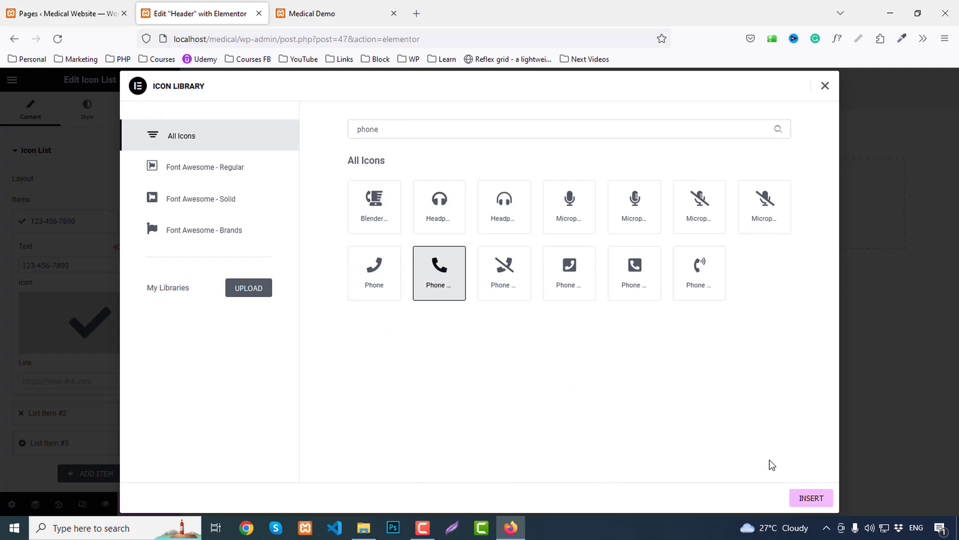
{"action": "left_click", "coordinate": [812, 498]}
Copy the contact e-mail address from the demo page's header and use it as the second list item's text.
{"action": "left_click", "coordinate": [368, 11]}
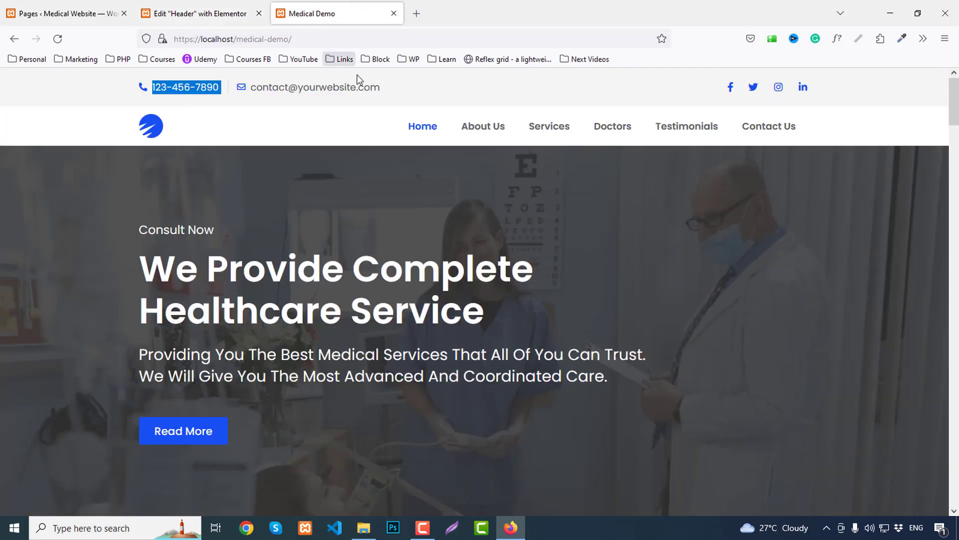
{"action": "left_click_drag", "start_coordinate": [381, 88], "coordinate": [252, 89]}
{"action": "key", "text": "ctrl+c"}
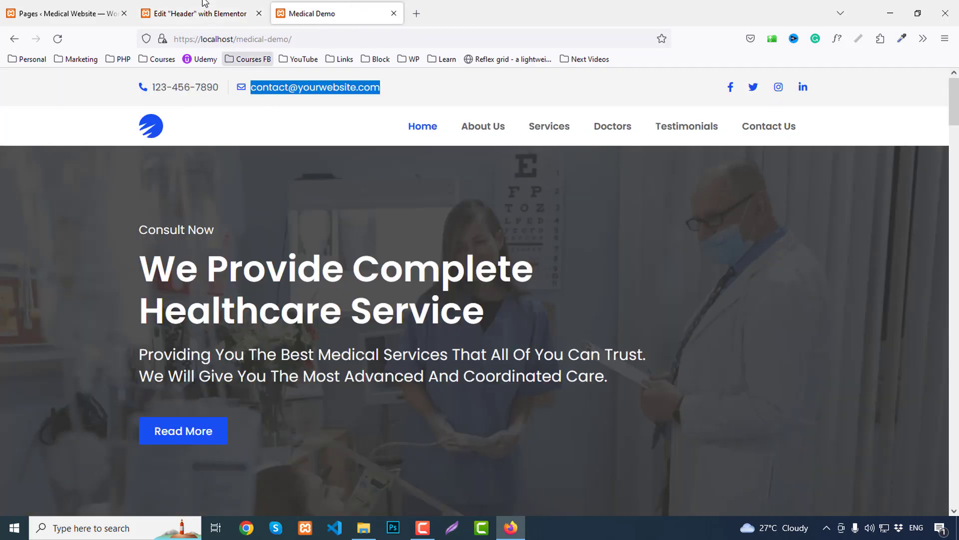
{"action": "left_click", "coordinate": [200, 13]}
{"action": "left_click", "coordinate": [51, 216]}
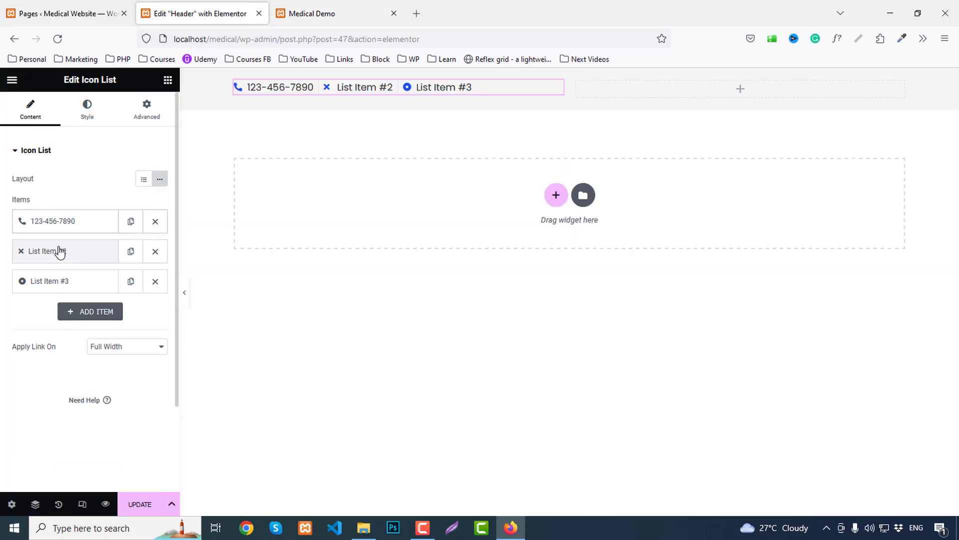
{"action": "left_click", "coordinate": [59, 250]}
{"action": "key", "text": "ctrl+v"}
Give the e-mail list item the outlined Envelope icon and delete the third list item.
{"action": "left_click", "coordinate": [43, 376]}
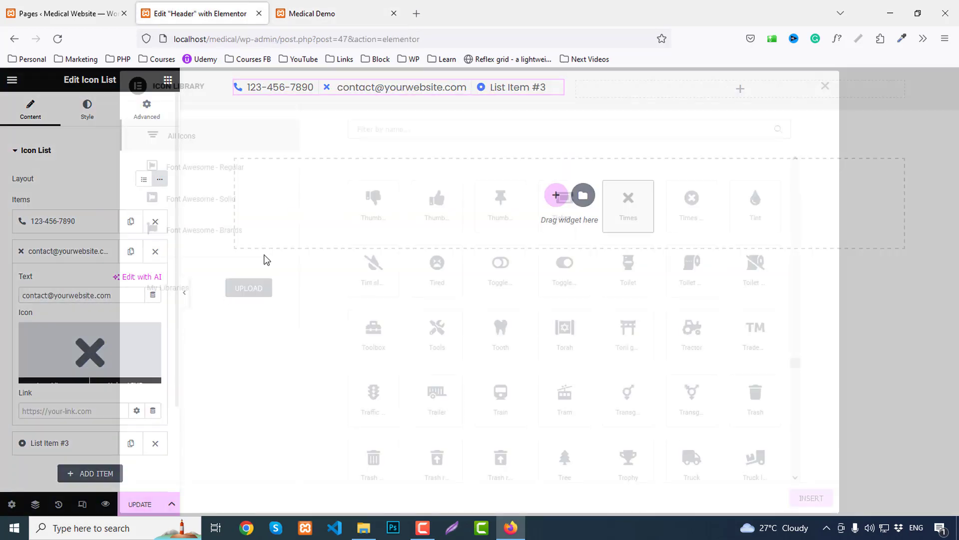
{"action": "left_click", "coordinate": [368, 132]}
{"action": "type", "text": "enve"}
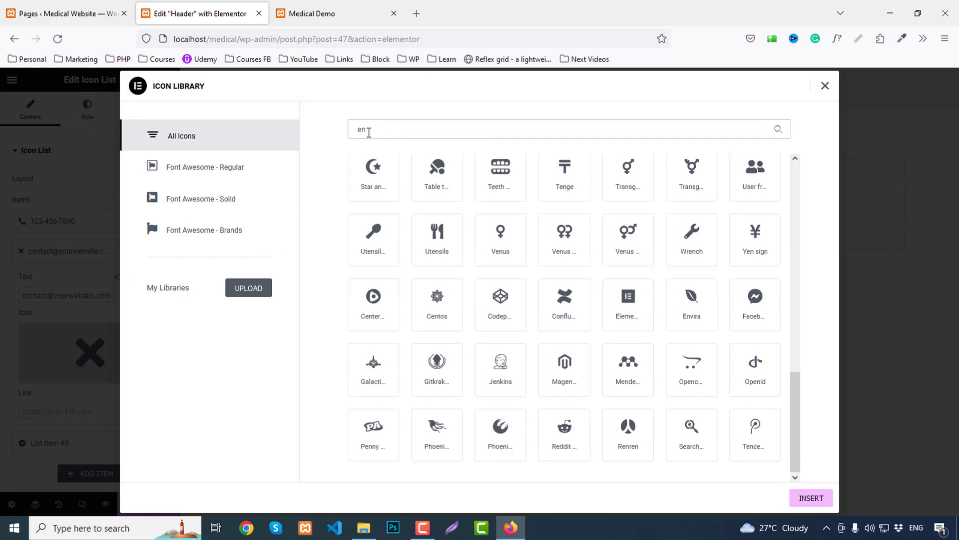
{"action": "left_click", "coordinate": [371, 201]}
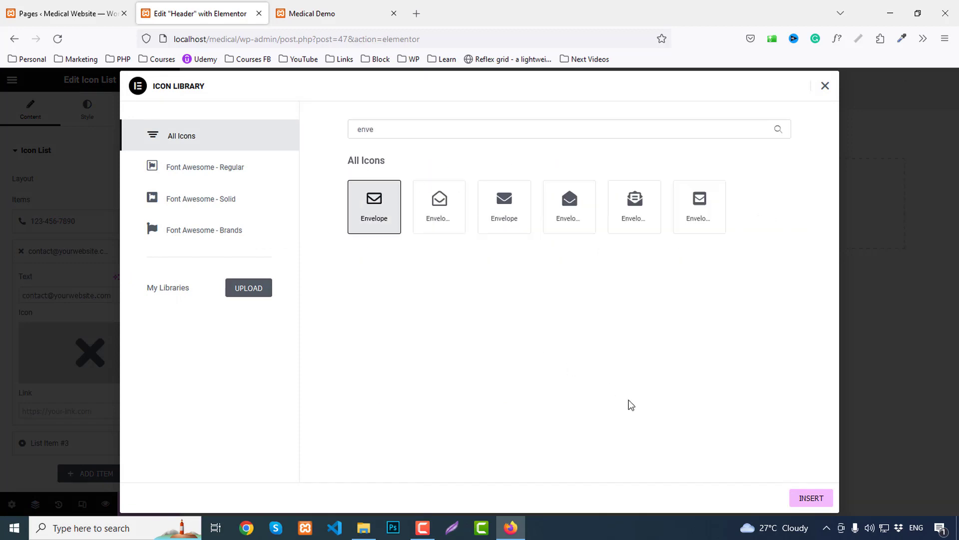
{"action": "left_click", "coordinate": [795, 492]}
{"action": "left_click", "coordinate": [44, 254]}
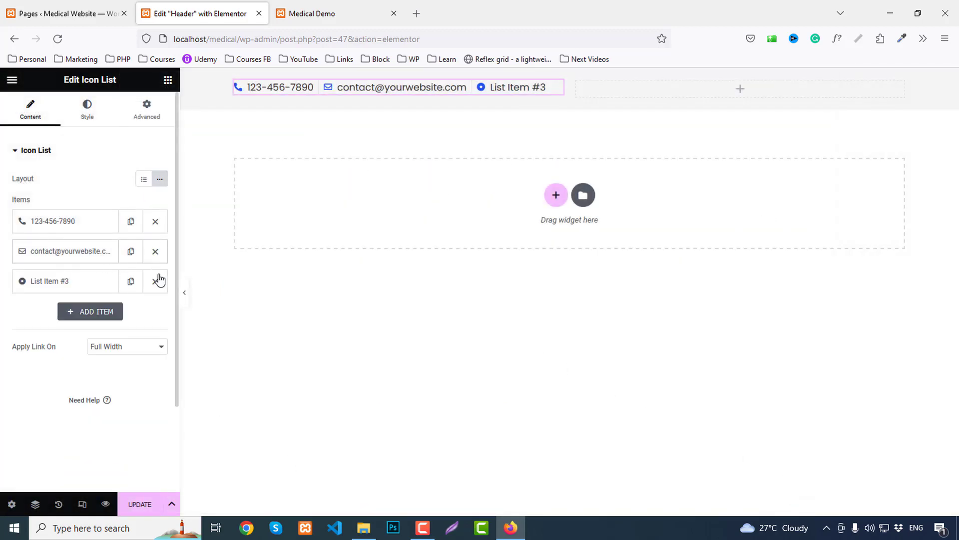
{"action": "left_click", "coordinate": [159, 280]}
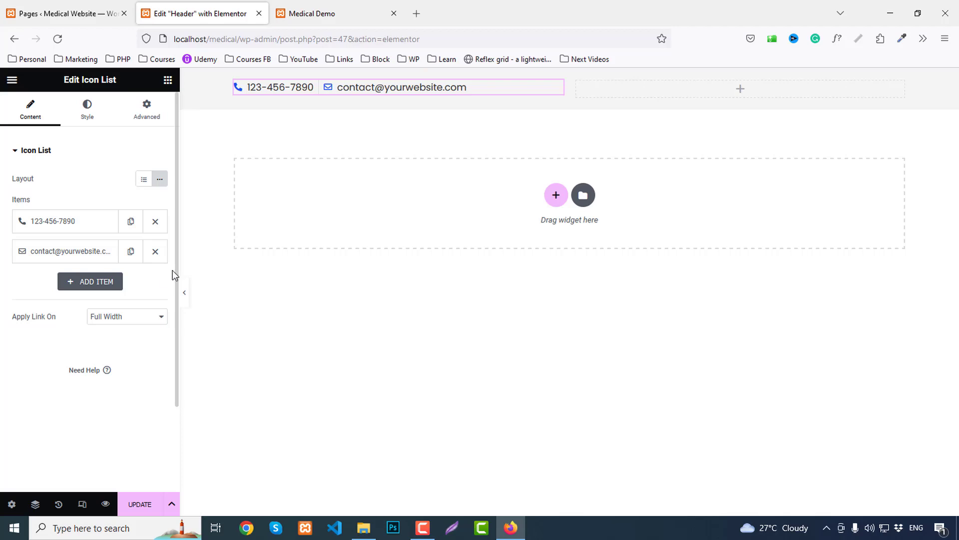
Set the space between the contact list's items to 30 px.
{"action": "left_click", "coordinate": [87, 111]}
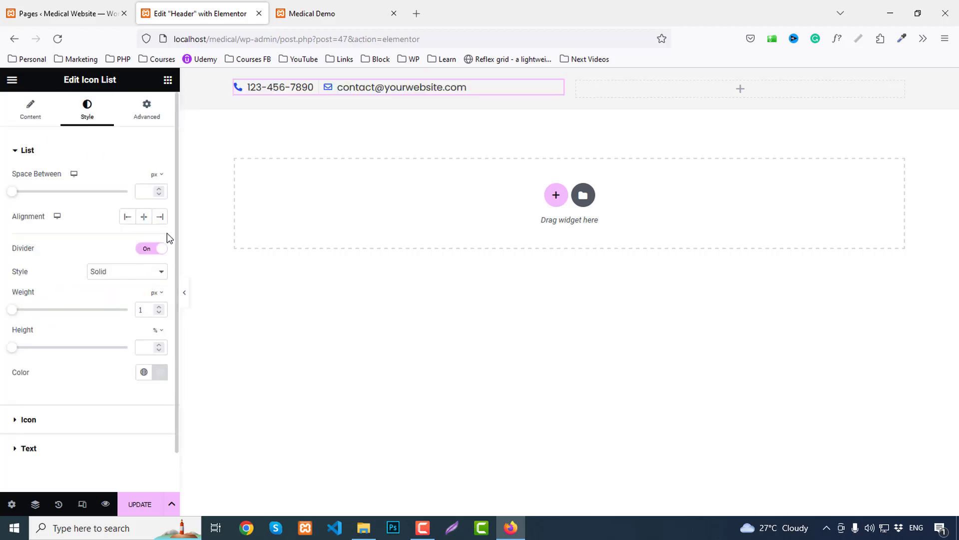
{"action": "type", "text": "14"}
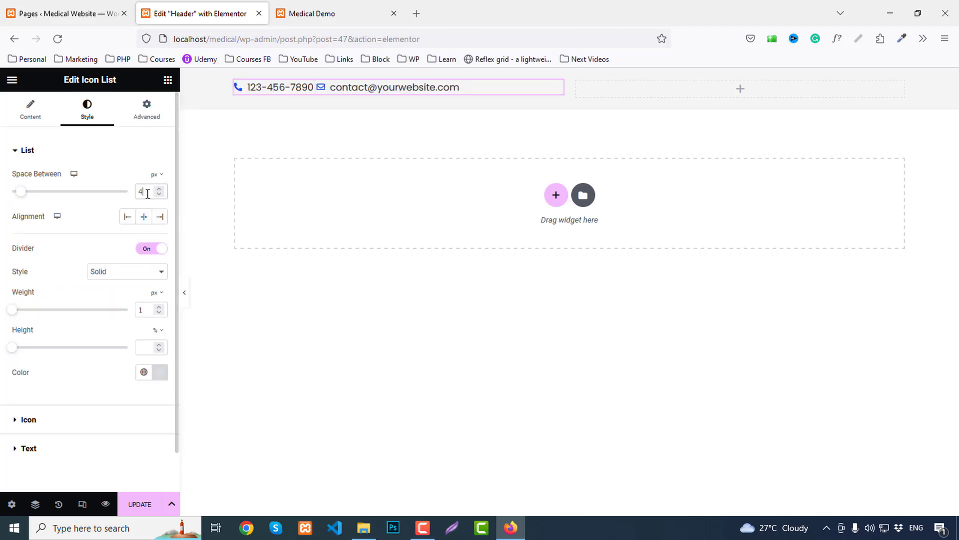
{"action": "key", "text": "Up"}
{"action": "key", "text": "Up"}
{"action": "key", "text": "Up"}
{"action": "key", "text": "Up"}
{"action": "key", "text": "Up"}
{"action": "key", "text": "Up"}
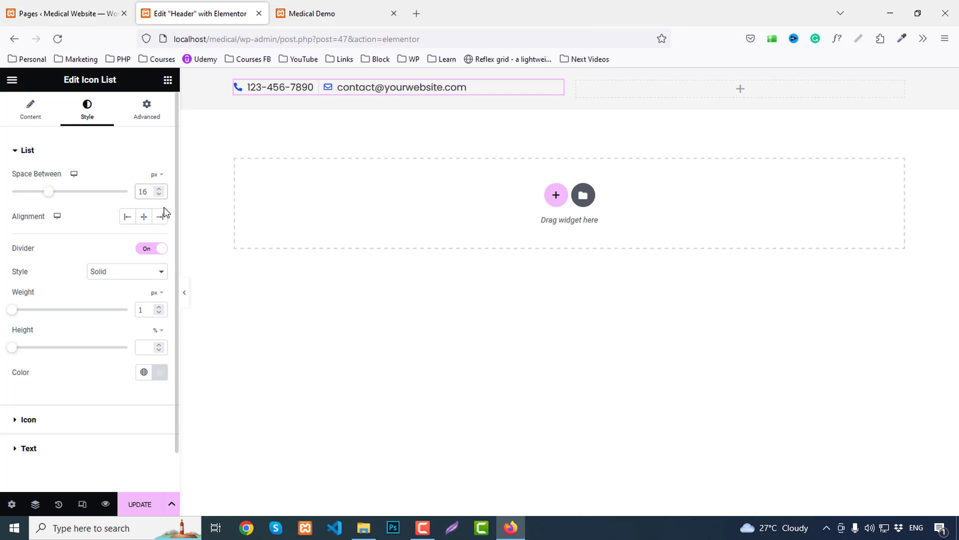
{"action": "key", "text": "Up"}
{"action": "key", "text": "Up"}
{"action": "key", "text": "Up"}
{"action": "key", "text": "Up"}
{"action": "key", "text": "Up"}
{"action": "key", "text": "Up"}
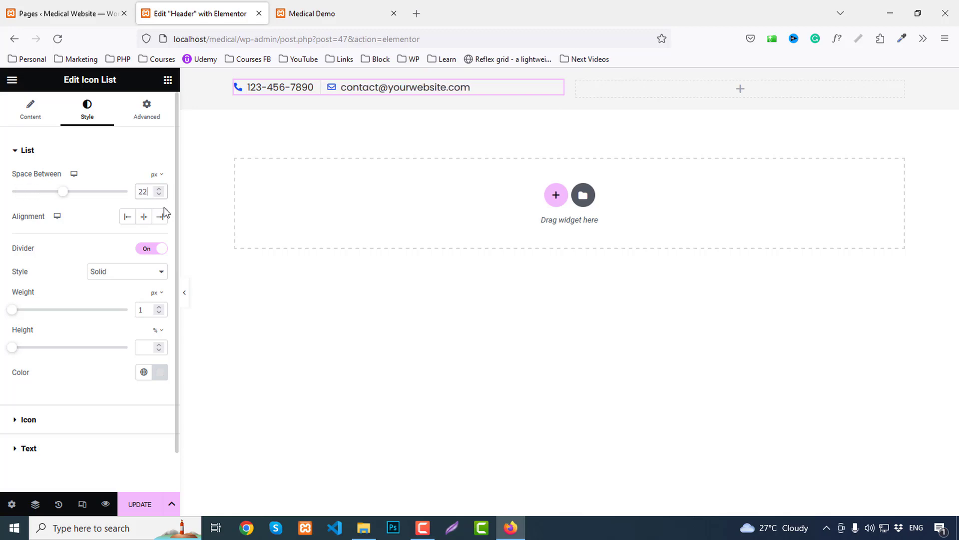
{"action": "key", "text": "Up"}
{"action": "key", "text": "Up"}
{"action": "key", "text": "Up"}
{"action": "key", "text": "Up"}
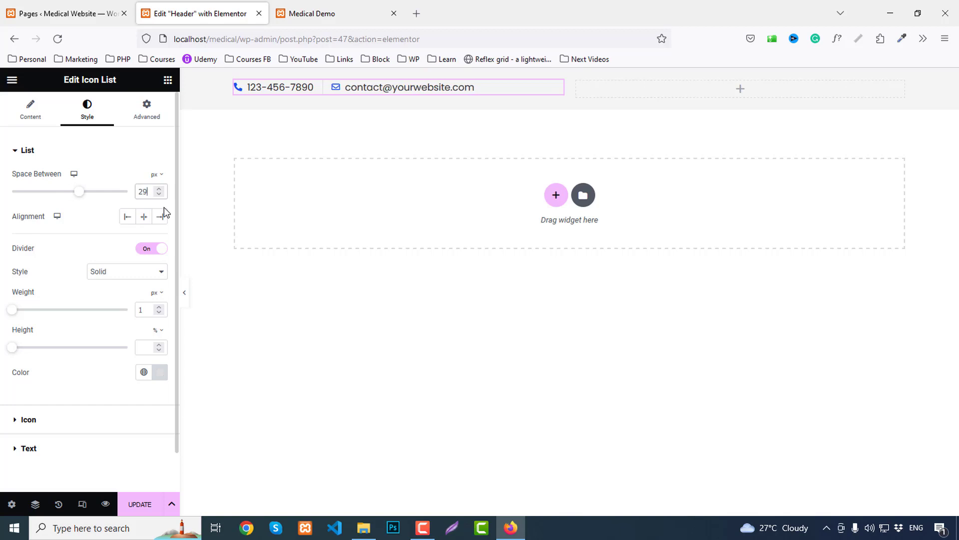
Set the contact list's text typography to 18 px size and 500 (Medium) weight.
{"action": "scroll", "coordinate": [22, 411], "scroll_direction": "down", "scroll_amount": 1}
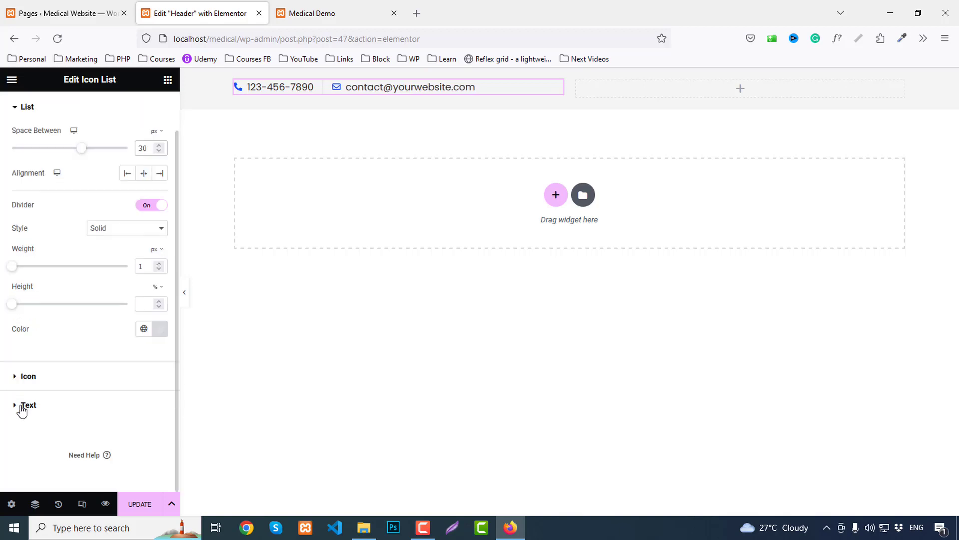
{"action": "left_click", "coordinate": [33, 407]}
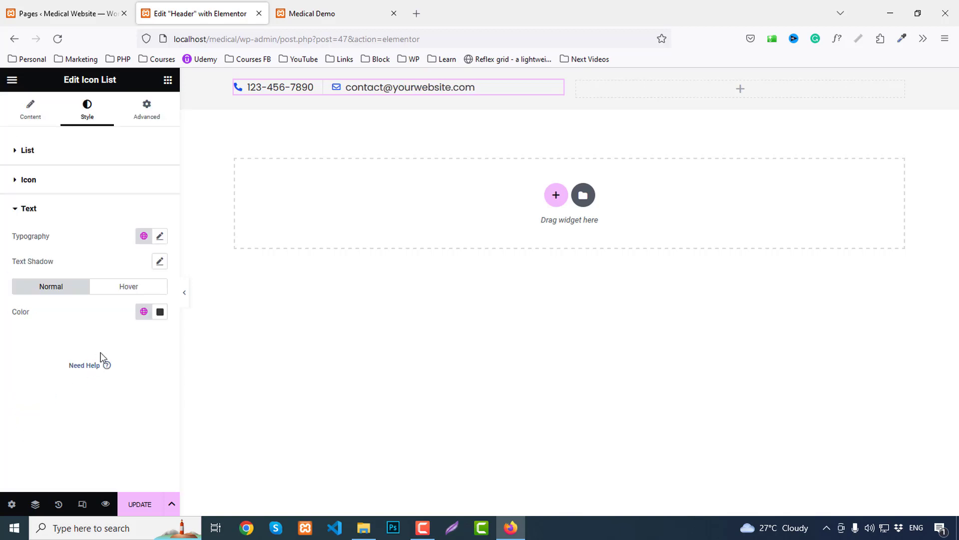
{"action": "left_click", "coordinate": [160, 237]}
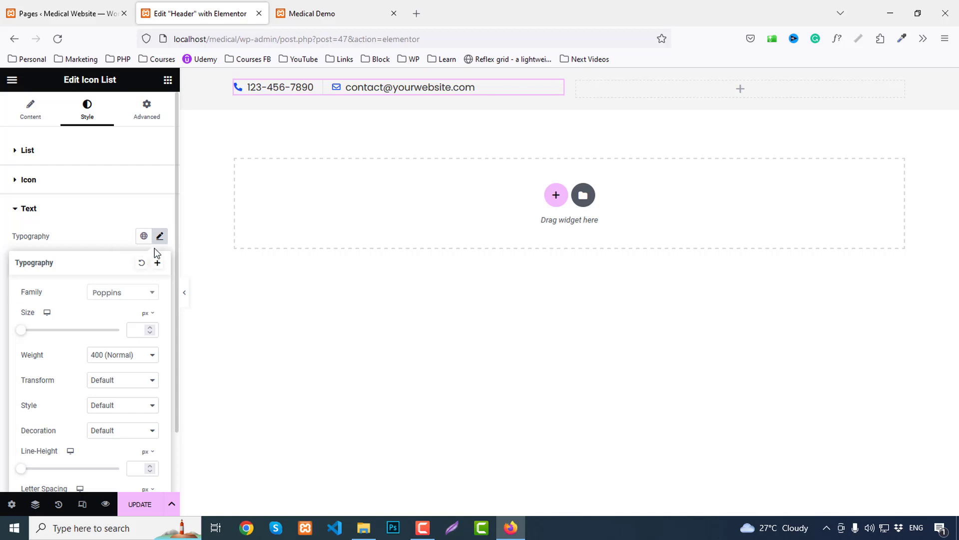
{"action": "type", "text": "19"}
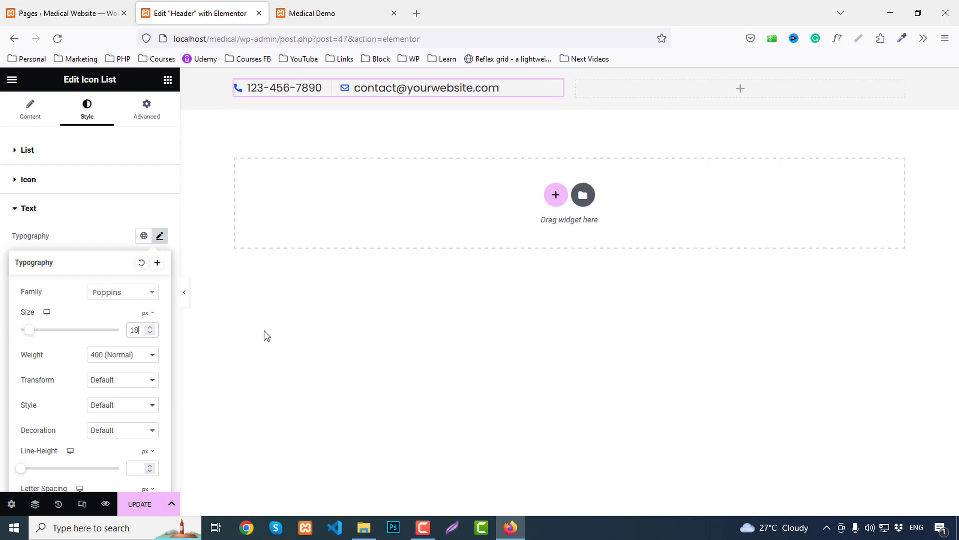
{"action": "left_click", "coordinate": [112, 358]}
{"action": "left_click", "coordinate": [114, 245]}
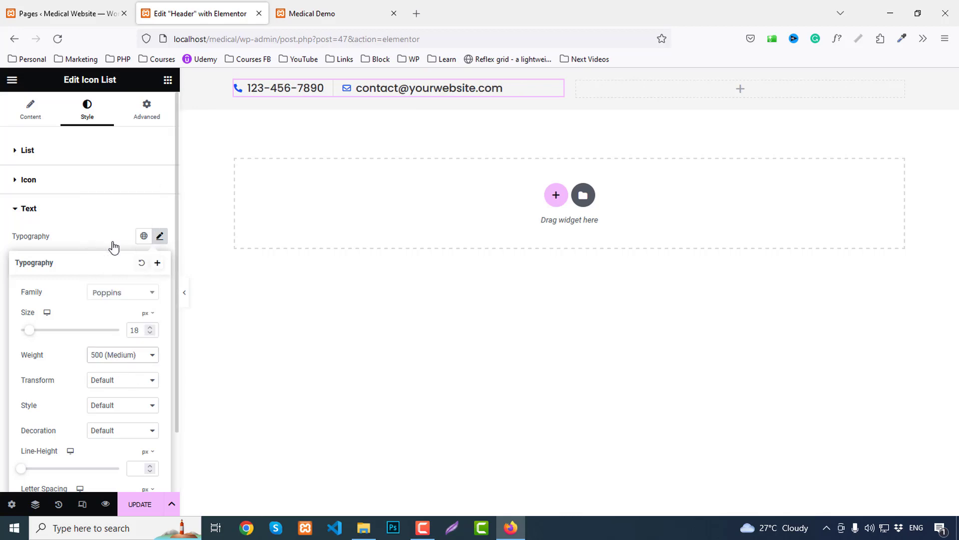
{"action": "left_click", "coordinate": [125, 240]}
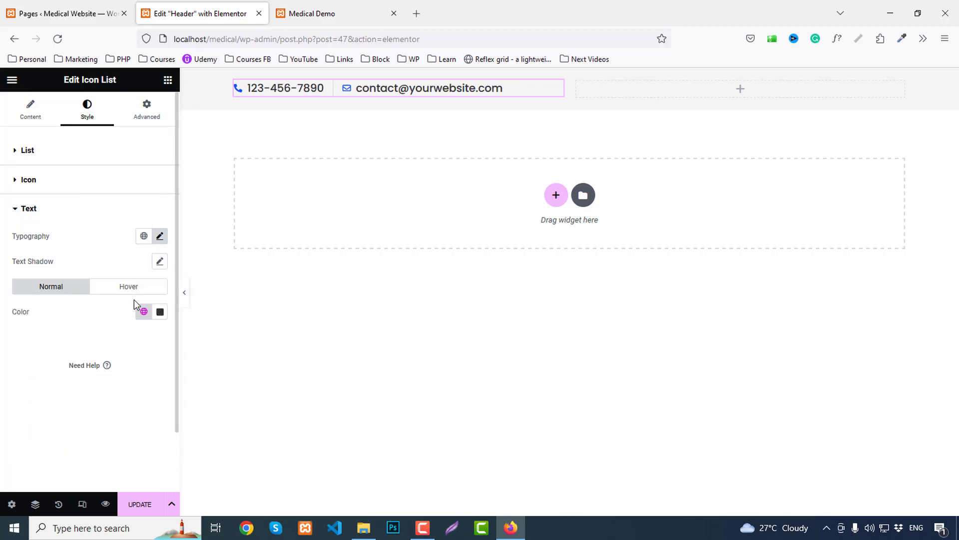
Set the contact list's text size to 16 px and weight to 400 (Normal), comparing it with the demo page's header.
{"action": "left_click", "coordinate": [158, 237]}
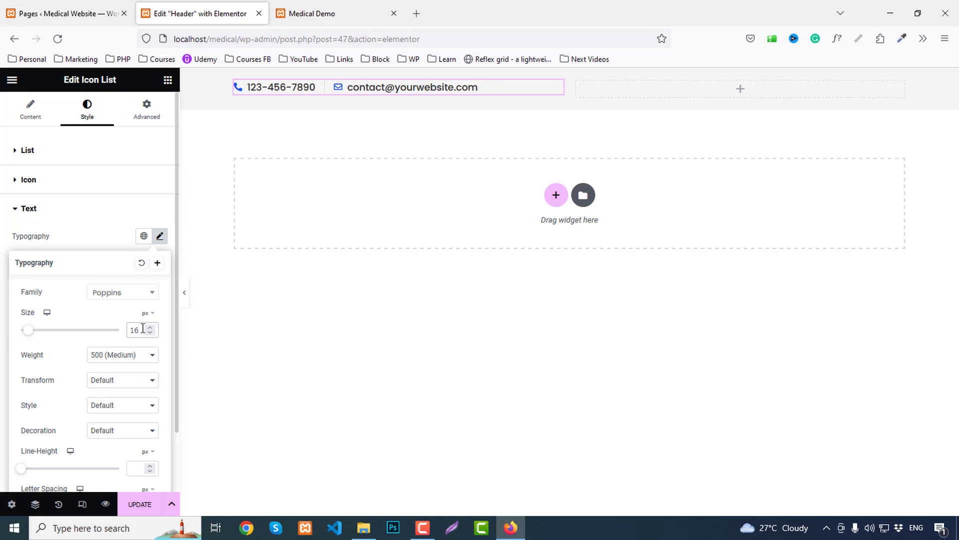
{"action": "left_click", "coordinate": [312, 14]}
{"action": "left_click", "coordinate": [200, 13]}
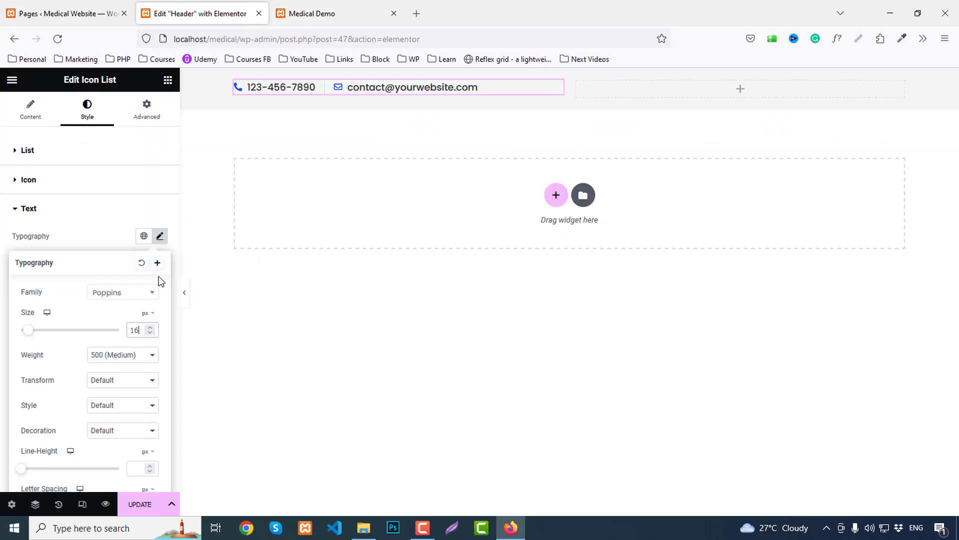
{"action": "left_click", "coordinate": [122, 352]}
{"action": "left_click", "coordinate": [113, 232]}
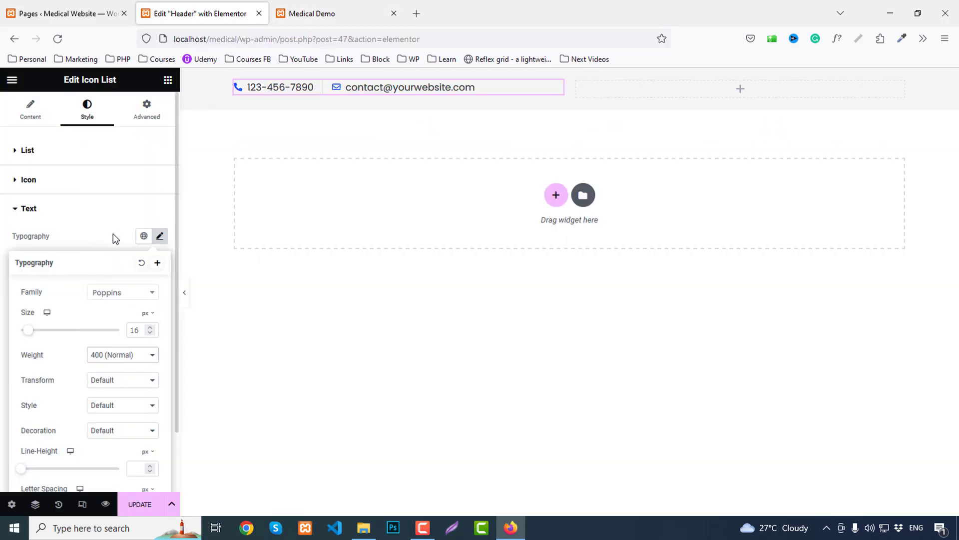
{"action": "left_click", "coordinate": [312, 14]}
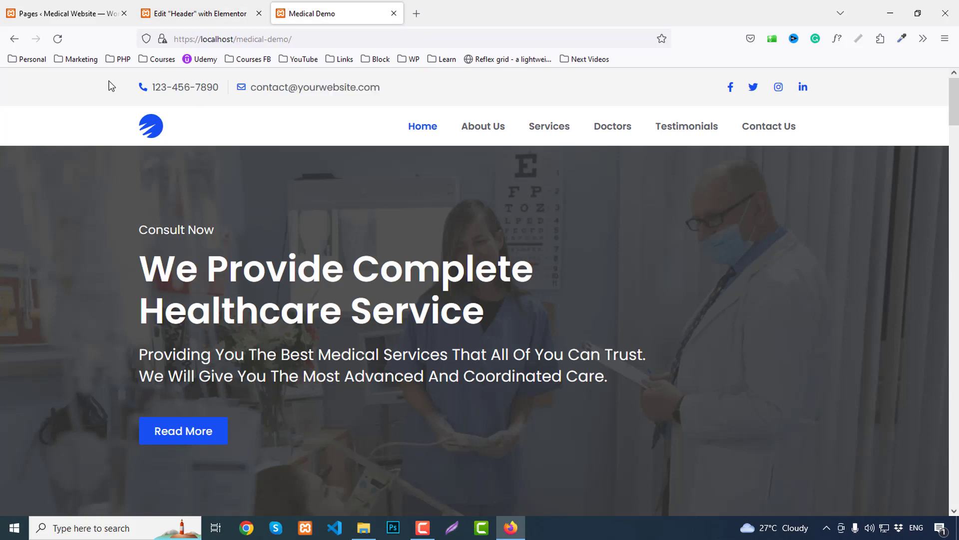
{"action": "left_click", "coordinate": [200, 14]}
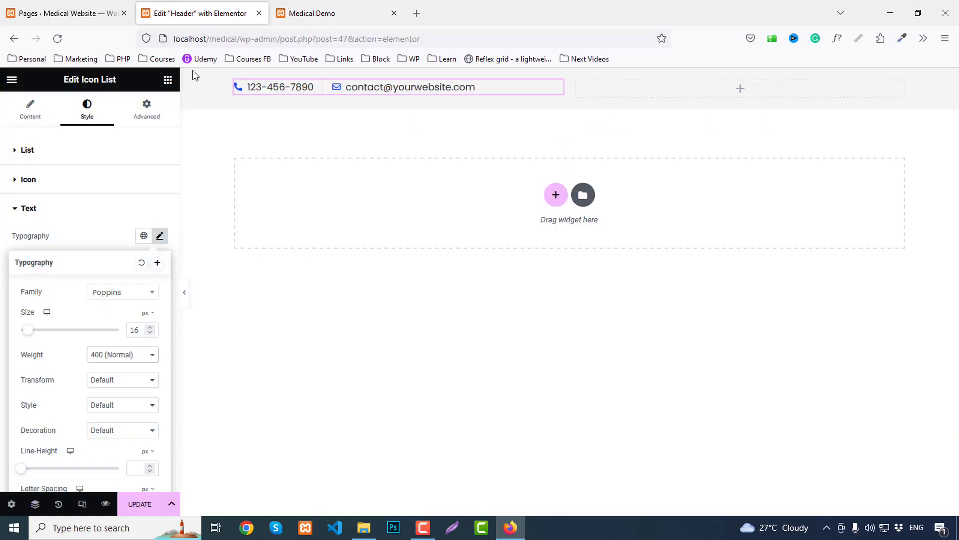
Add an Icon List widget to the header section's second column and set its layout to inline.
{"action": "left_click", "coordinate": [168, 80]}
{"action": "type", "text": "list"}
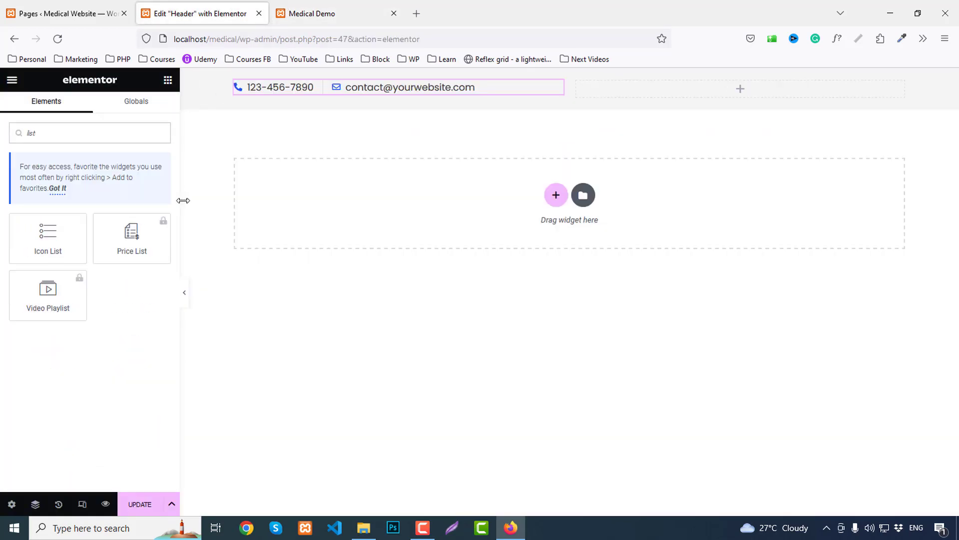
{"action": "left_click_drag", "start_coordinate": [48, 235], "coordinate": [759, 89]}
{"action": "left_click", "coordinate": [160, 178]}
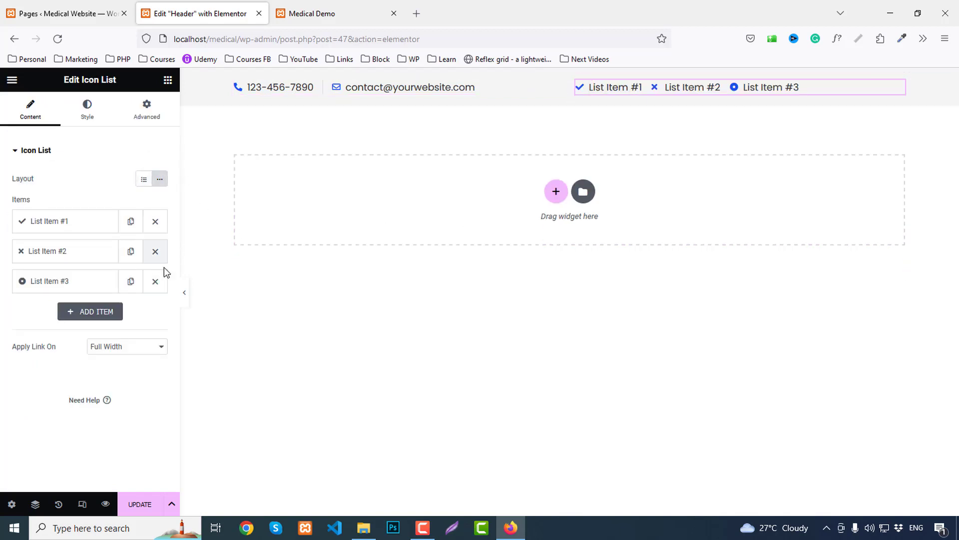
Delete the first and third items of the new icon list and clear the remaining item's text.
{"action": "left_click", "coordinate": [155, 220]}
{"action": "left_click", "coordinate": [155, 251]}
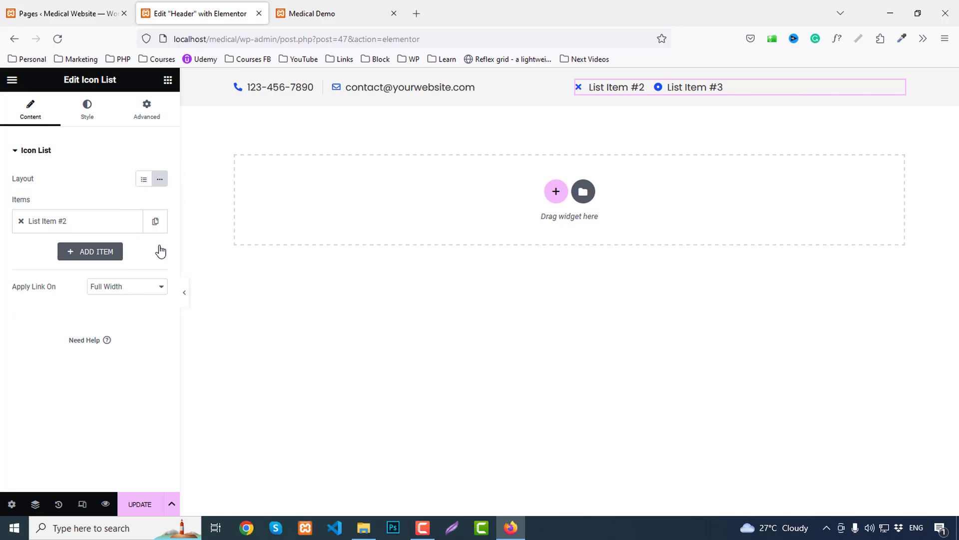
{"action": "left_click", "coordinate": [66, 224]}
{"action": "key", "text": "BackSpace"}
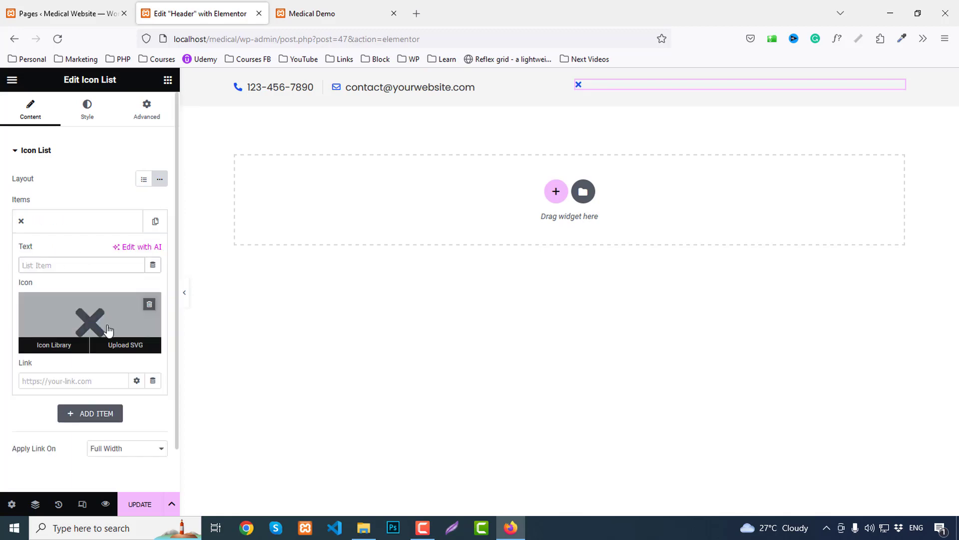
Replace the remaining item's icon with the plain Facebook "f" icon, filtering the icon library by "face".
{"action": "left_click", "coordinate": [95, 325]}
{"action": "left_click", "coordinate": [397, 129]}
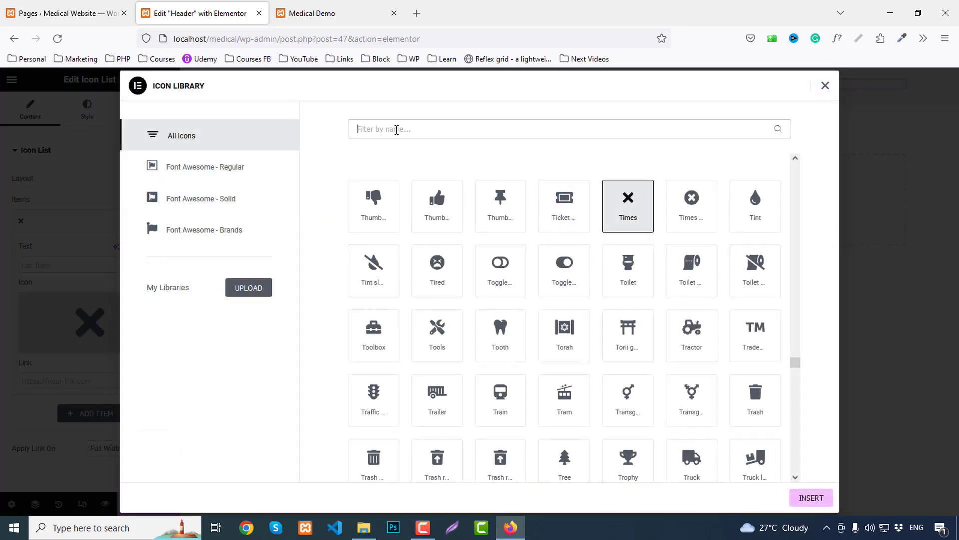
{"action": "type", "text": "face"}
{"action": "left_click", "coordinate": [450, 216]}
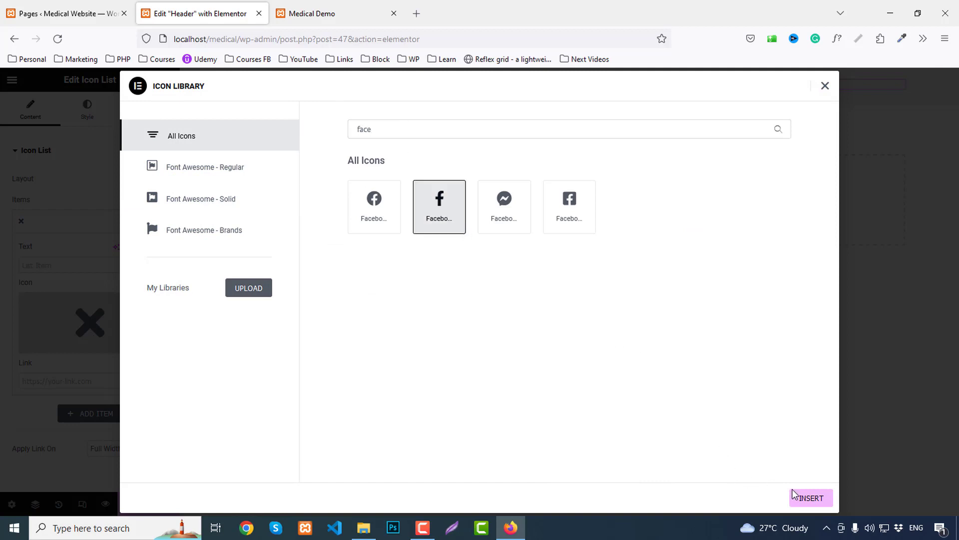
{"action": "left_click", "coordinate": [810, 497]}
Collapse the Facebook list item and duplicate it to get a second social icon.
{"action": "left_click", "coordinate": [65, 379]}
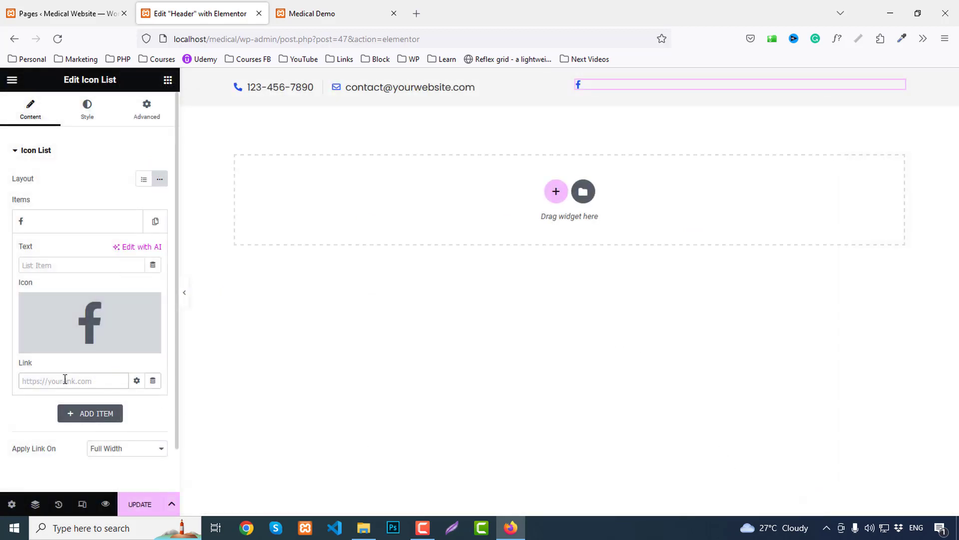
{"action": "left_click", "coordinate": [140, 226]}
{"action": "left_click", "coordinate": [155, 221]}
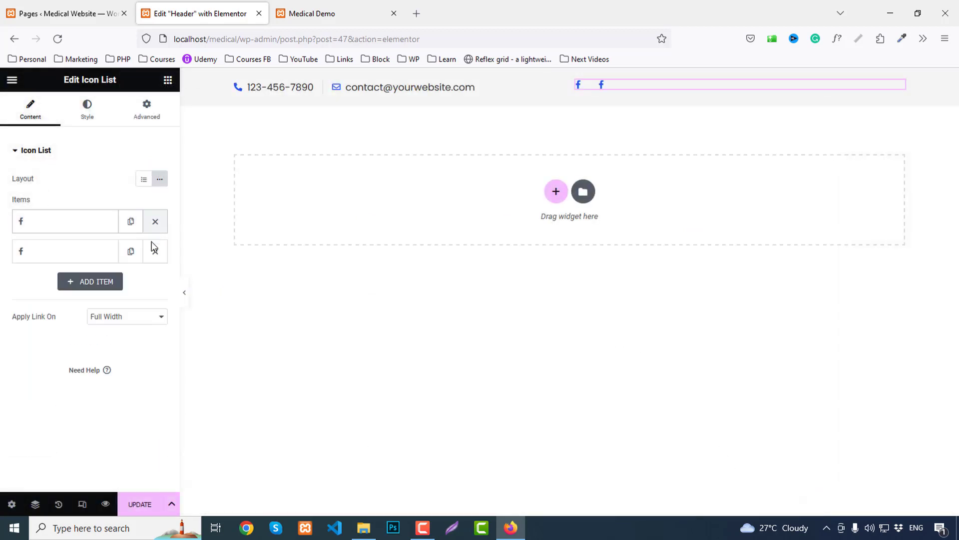
Duplicate the Facebook item in the social icon list until the list has five items.
{"action": "left_click", "coordinate": [130, 252]}
{"action": "left_click", "coordinate": [131, 289]}
{"action": "left_click", "coordinate": [130, 311]}
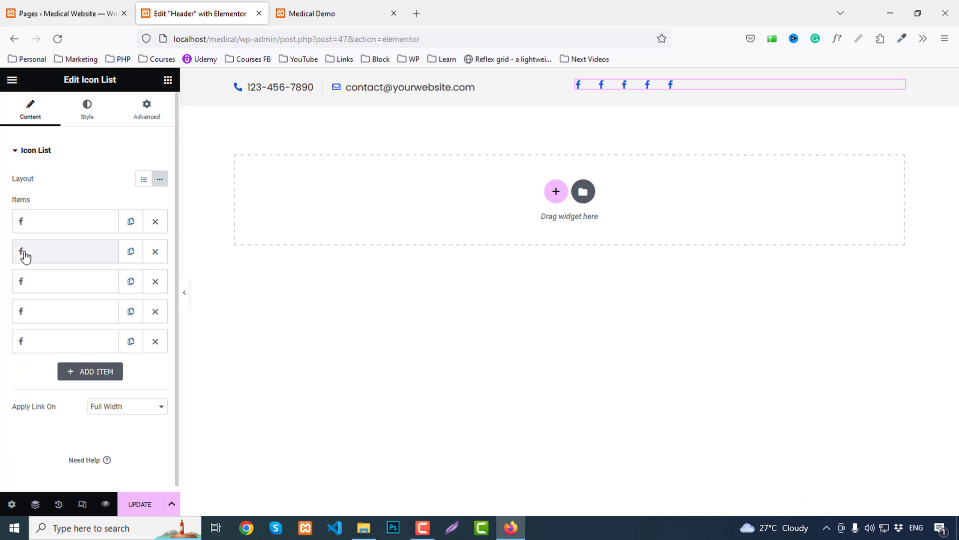
Replace the second item's icon with the plain Twitter bird, filtering the icon library by "twi", and collapse the item.
{"action": "left_click", "coordinate": [23, 251]}
{"action": "left_click", "coordinate": [83, 345]}
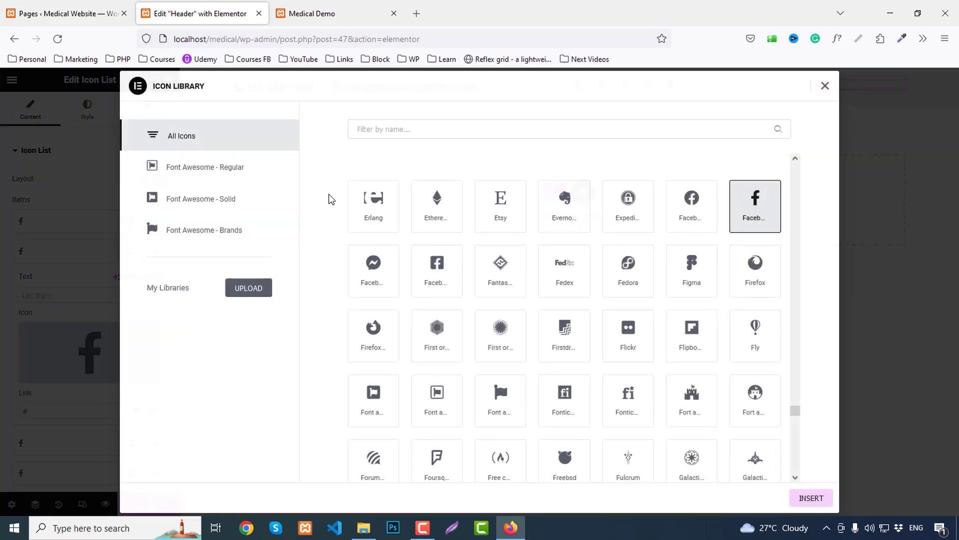
{"action": "left_click", "coordinate": [375, 127]}
{"action": "type", "text": "twi"}
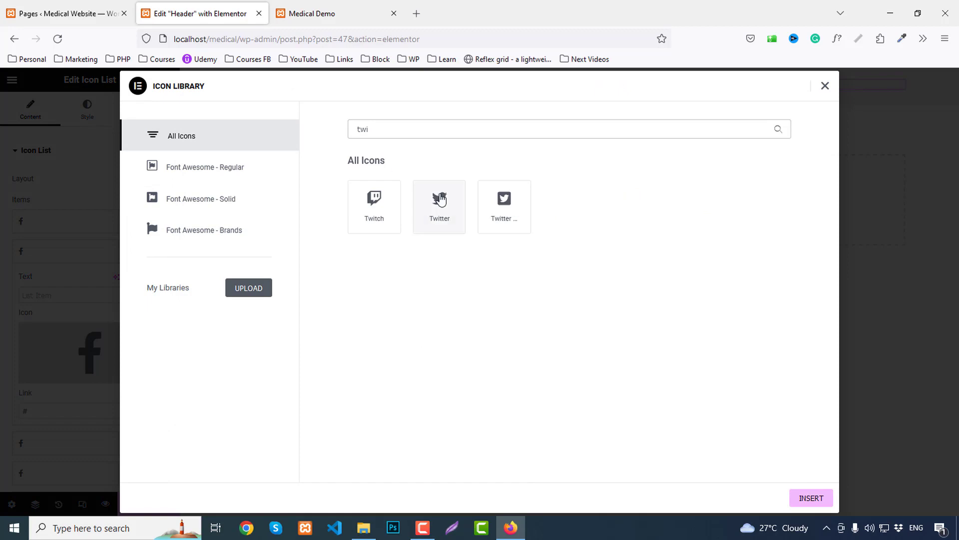
{"action": "left_click", "coordinate": [440, 199]}
{"action": "left_click", "coordinate": [808, 500]}
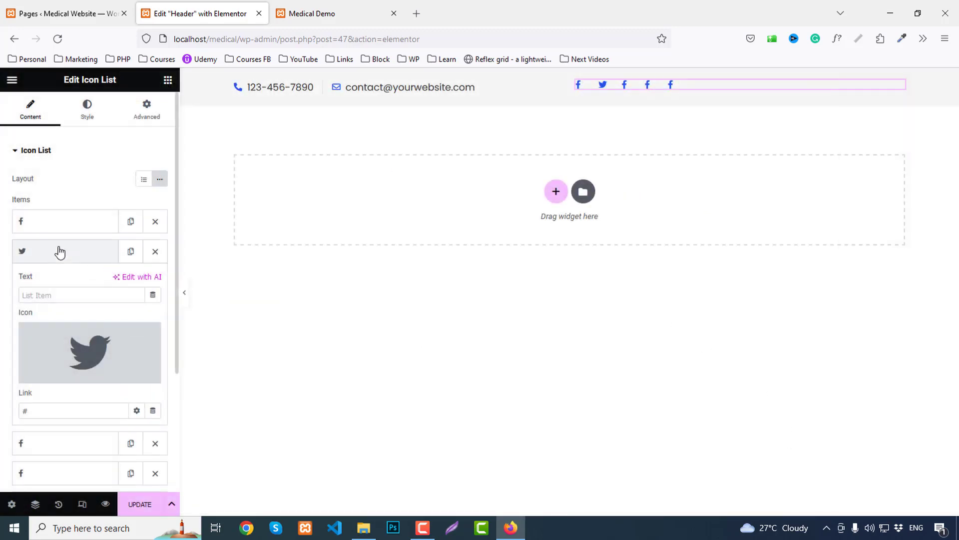
{"action": "left_click", "coordinate": [58, 251]}
Replace the third item's icon with the Instagram icon, filtering the icon library by "insta", and collapse the item.
{"action": "left_click", "coordinate": [58, 281]}
{"action": "left_click", "coordinate": [71, 355]}
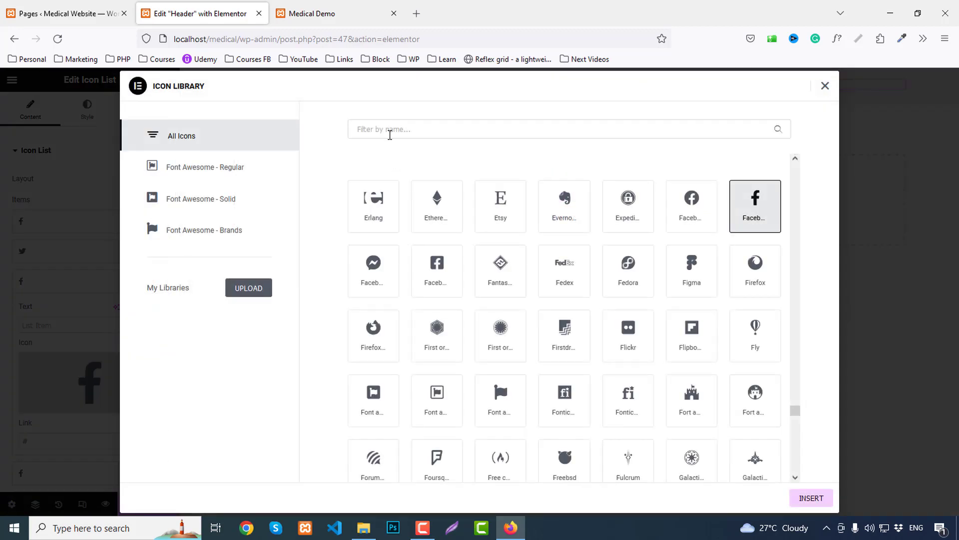
{"action": "left_click", "coordinate": [389, 130]}
{"action": "type", "text": "insta"}
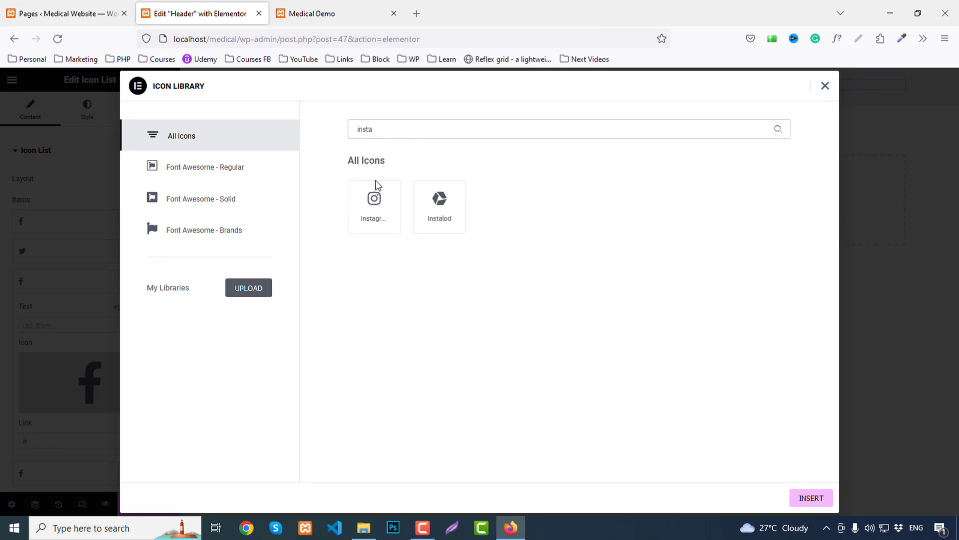
{"action": "left_click", "coordinate": [376, 189]}
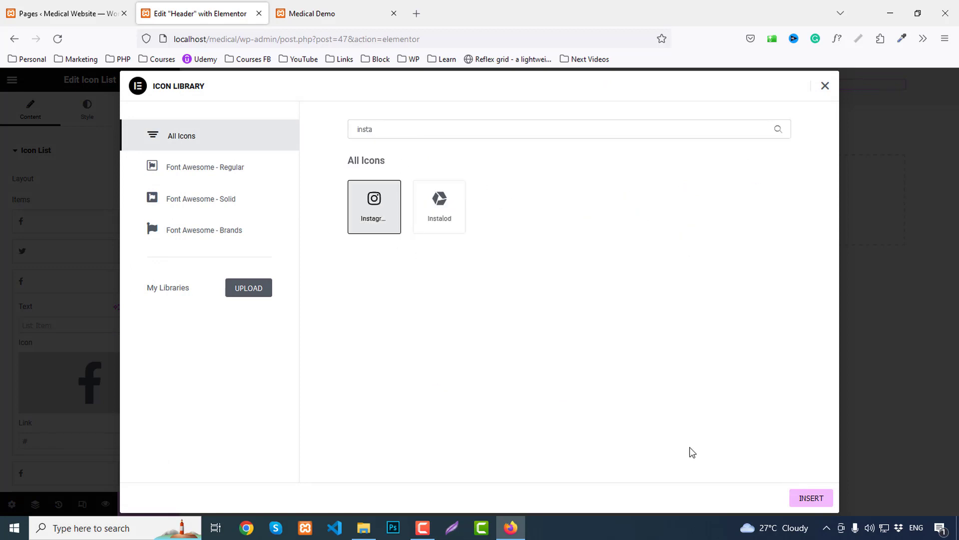
{"action": "left_click", "coordinate": [808, 501]}
{"action": "left_click", "coordinate": [47, 280]}
Replace the fourth item's icon with the plain LinkedIn "in" icon, filtering the icon library by "lin", and collapse the item.
{"action": "left_click", "coordinate": [50, 311]}
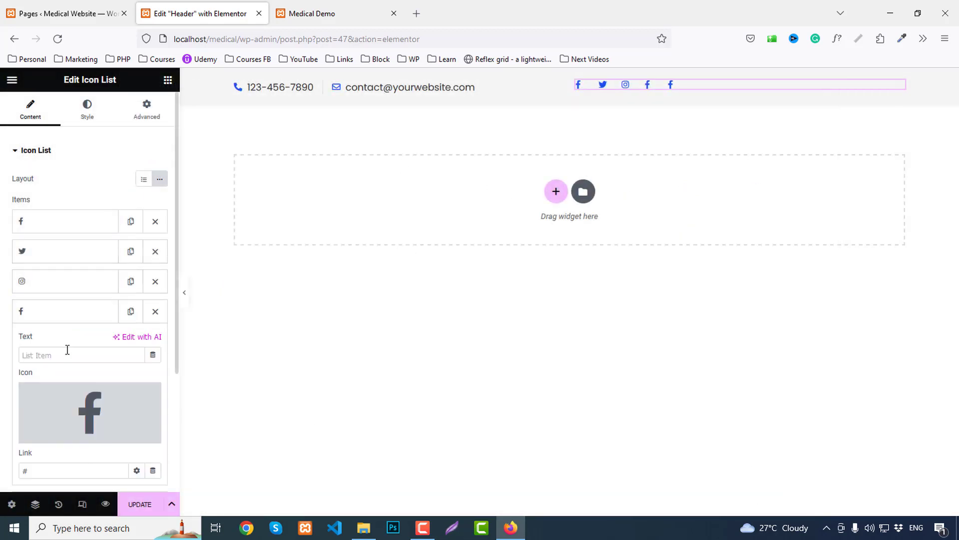
{"action": "left_click", "coordinate": [94, 406]}
{"action": "left_click", "coordinate": [403, 129]}
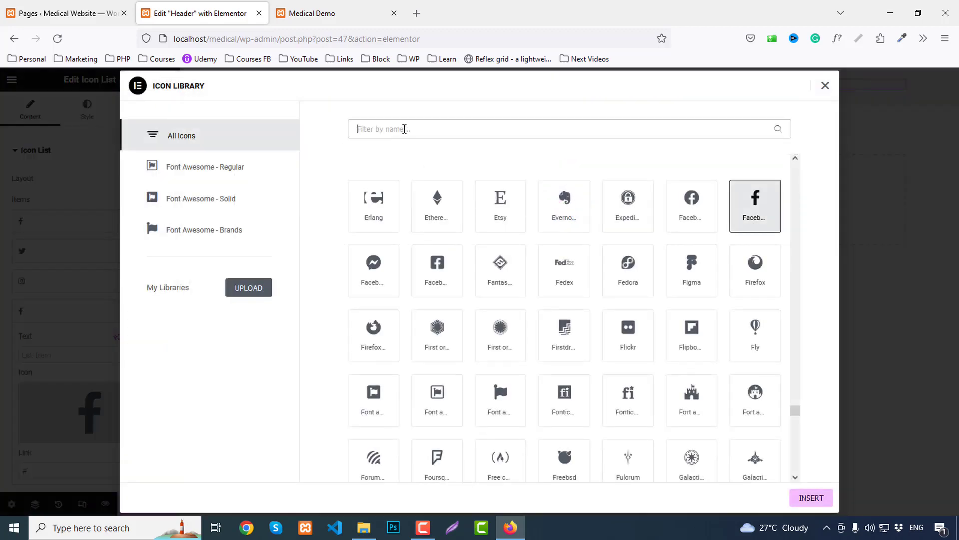
{"action": "type", "text": "lin"}
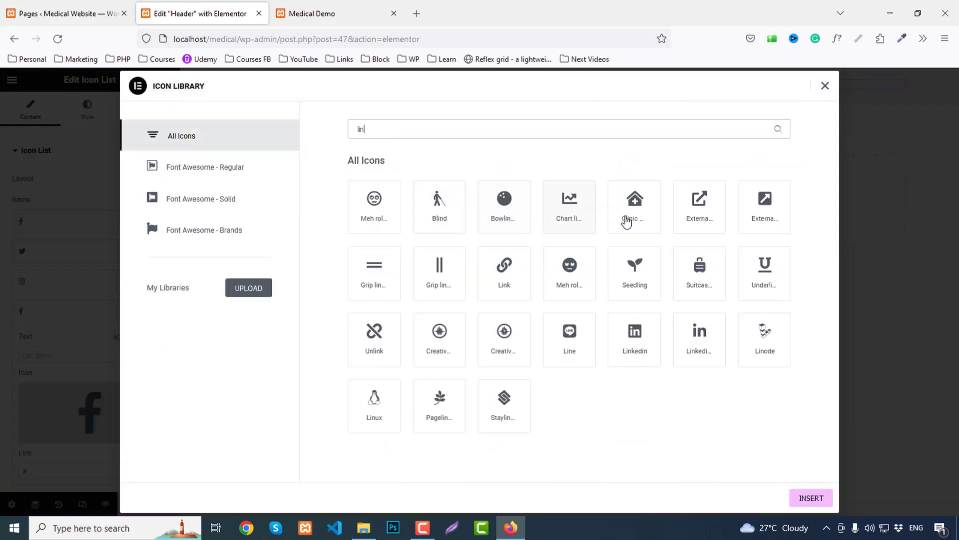
{"action": "left_click", "coordinate": [686, 351]}
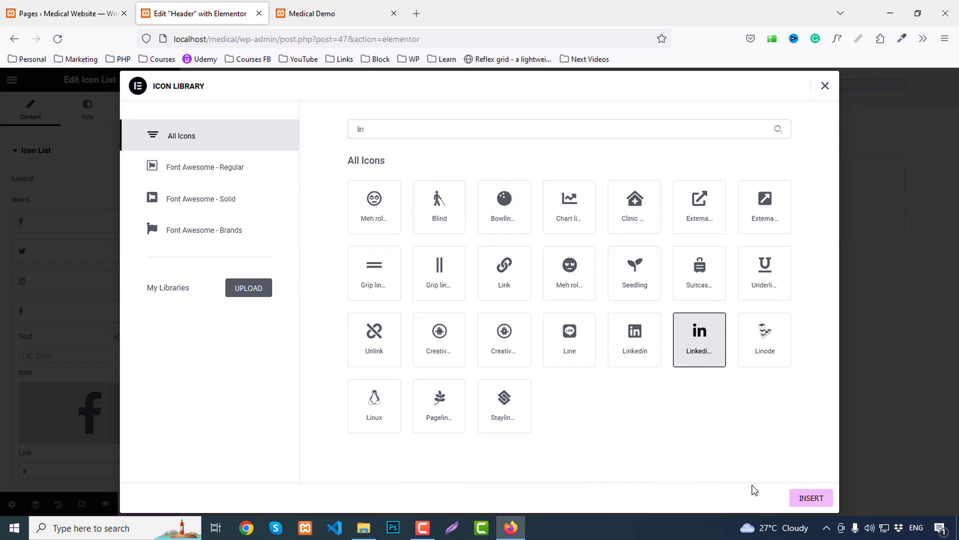
{"action": "left_click", "coordinate": [806, 499]}
{"action": "left_click", "coordinate": [51, 314]}
Replace the fifth item's icon with the standard YouTube icon, filtering the icon library by "yo".
{"action": "left_click", "coordinate": [56, 339]}
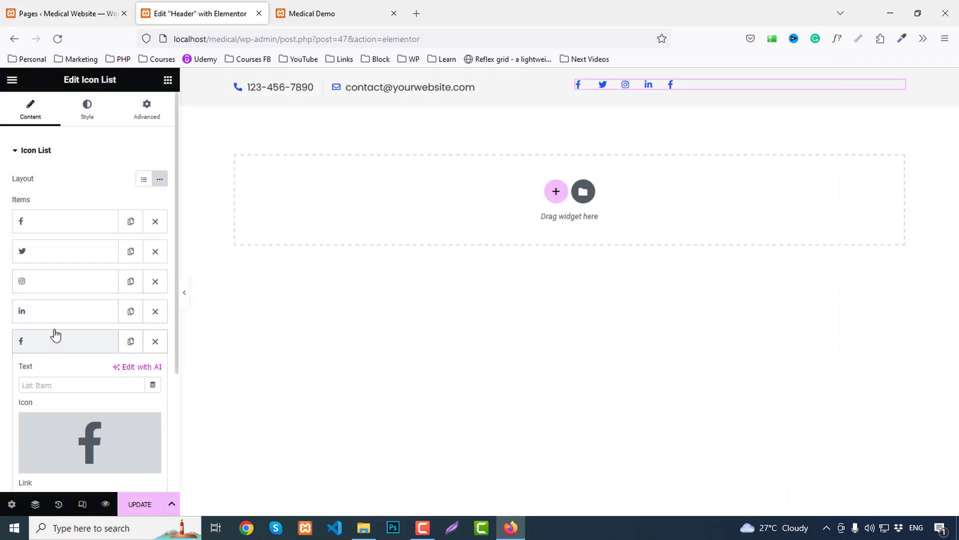
{"action": "scroll", "coordinate": [55, 334], "scroll_direction": "down", "scroll_amount": 3}
{"action": "left_click", "coordinate": [81, 277]}
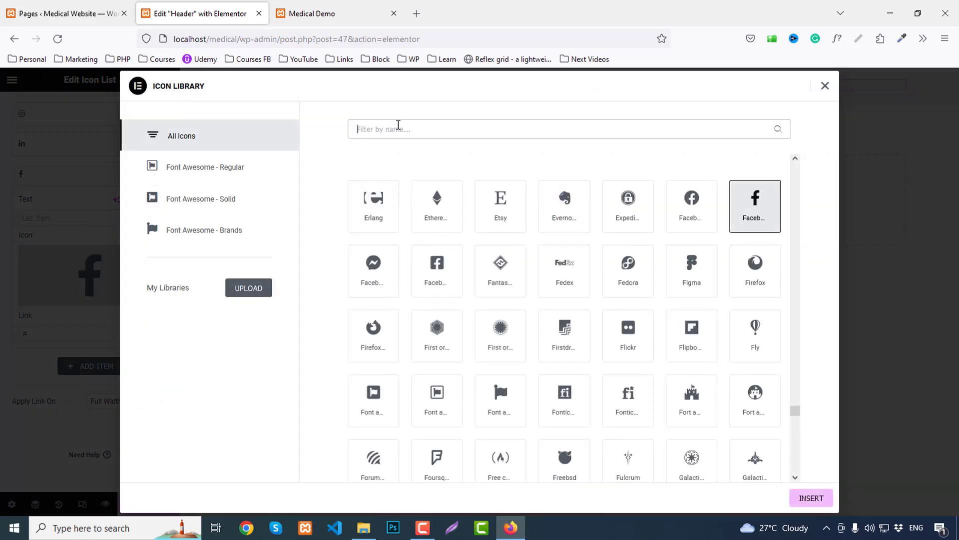
{"action": "type", "text": "yo"}
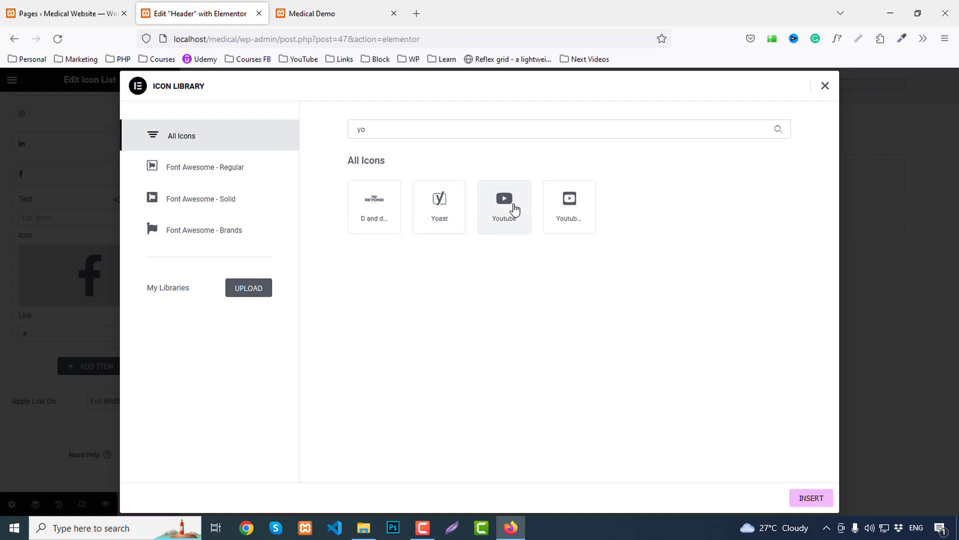
{"action": "left_click", "coordinate": [513, 211]}
{"action": "left_click", "coordinate": [815, 501]}
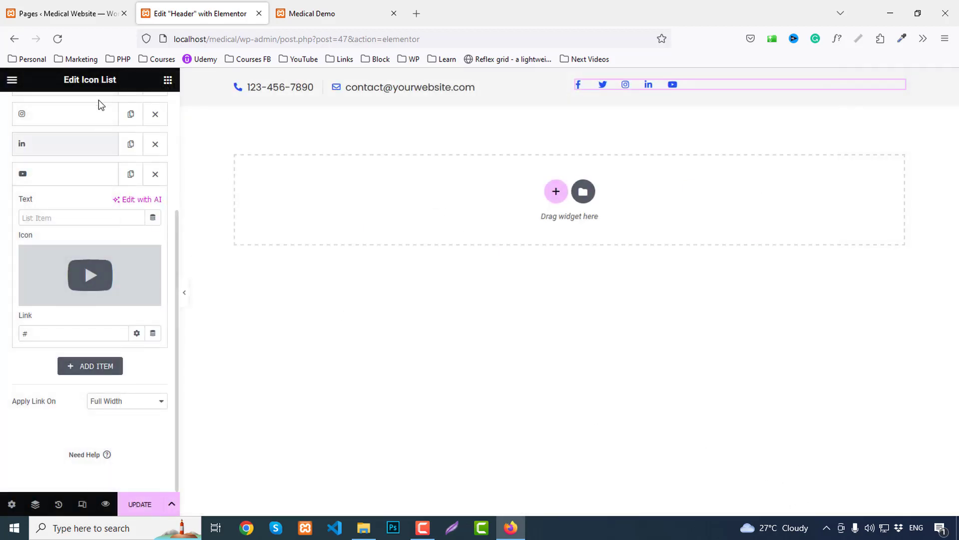
Align the social icon list to the right and set its space between items to 16 px.
{"action": "scroll", "coordinate": [95, 170], "scroll_direction": "up", "scroll_amount": 4}
{"action": "left_click", "coordinate": [85, 105]}
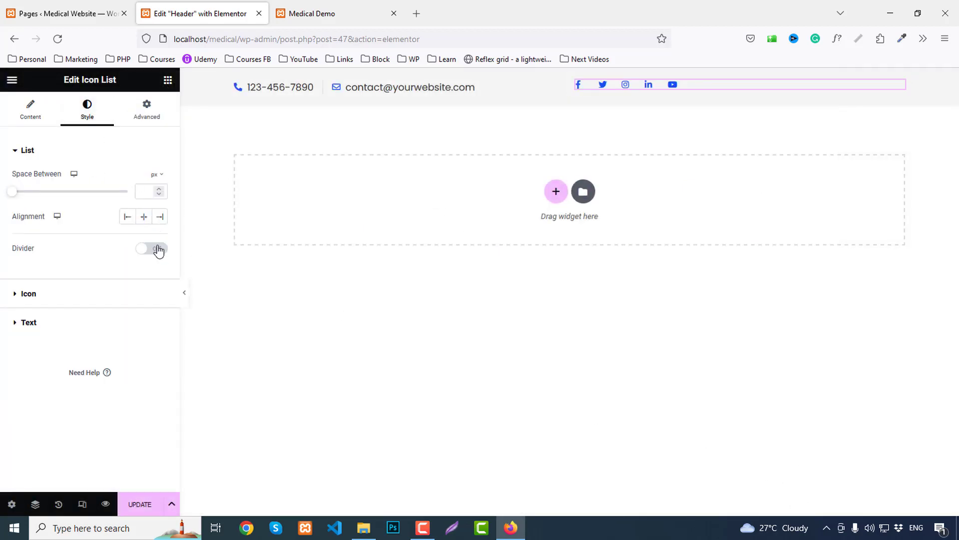
{"action": "left_click", "coordinate": [160, 218]}
{"action": "type", "text": "1"}
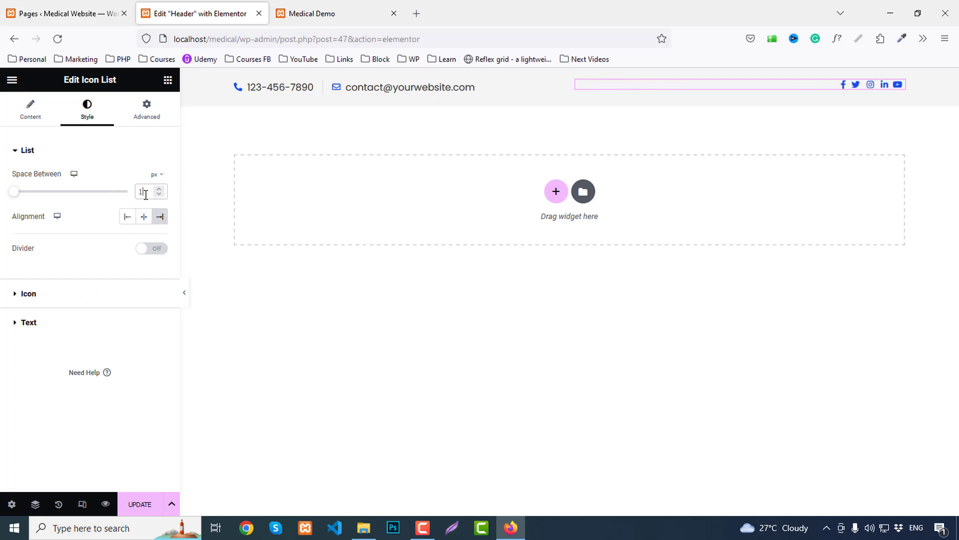
{"action": "type", "text": "2"}
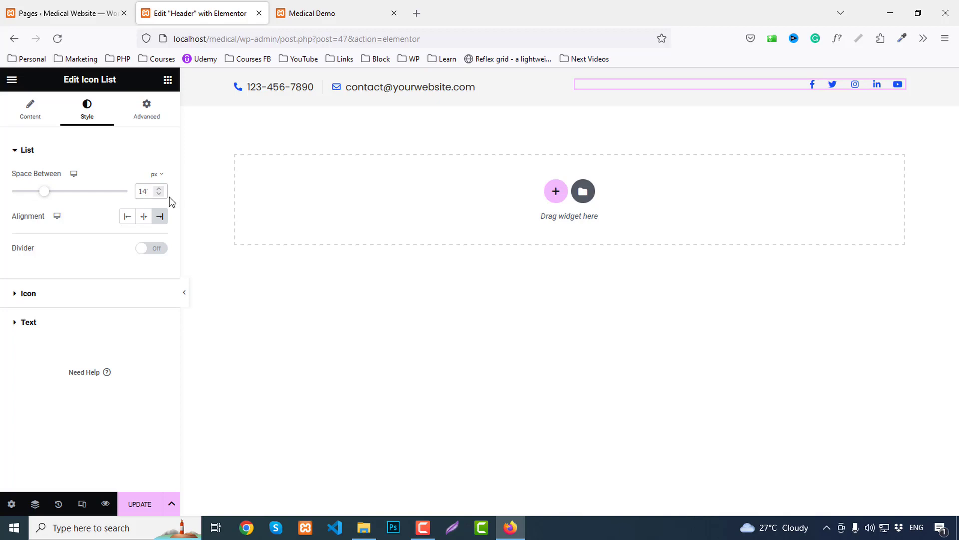
{"action": "key", "text": "Up"}
{"action": "key", "text": "Up"}
Set the top bar section's Vertical Align to Middle.
{"action": "mouse_move", "coordinate": [551, 85]}
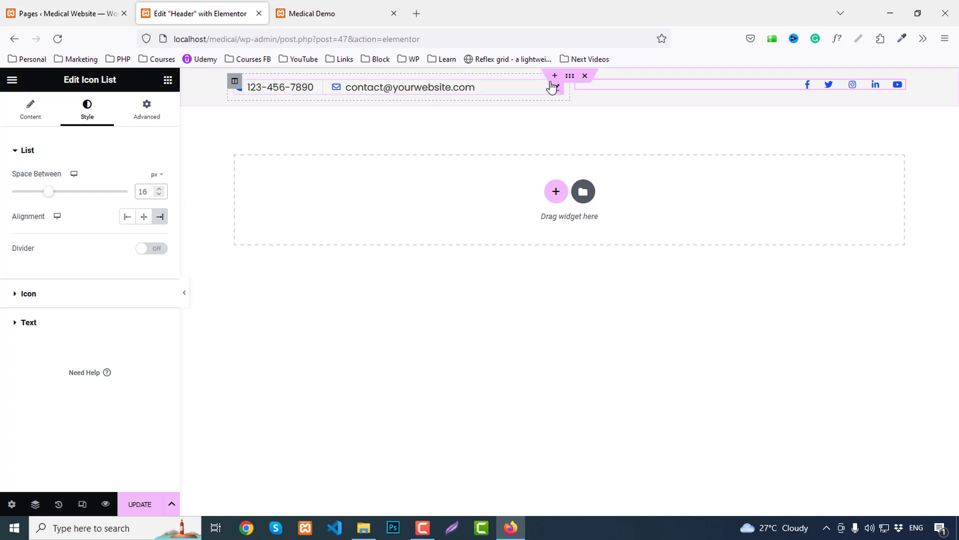
{"action": "left_click", "coordinate": [570, 76]}
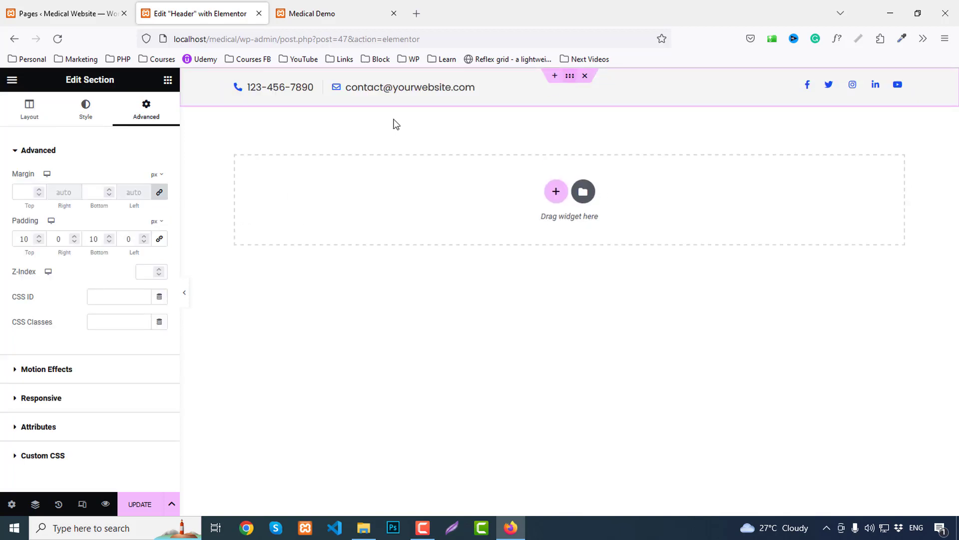
{"action": "left_click", "coordinate": [29, 107]}
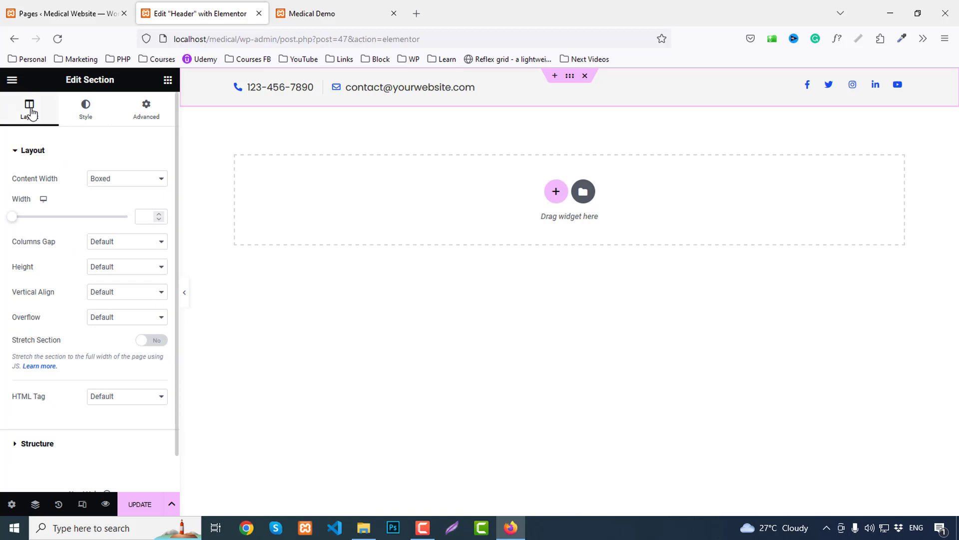
{"action": "left_click", "coordinate": [117, 295]}
{"action": "left_click", "coordinate": [116, 332]}
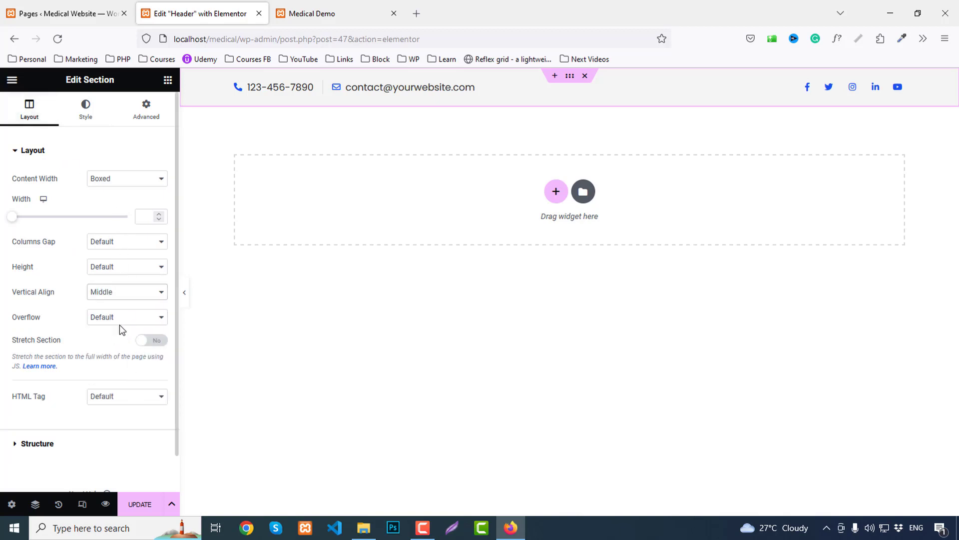
Update the header template and open its preview before returning to the Elementor editor.
{"action": "left_click", "coordinate": [141, 508]}
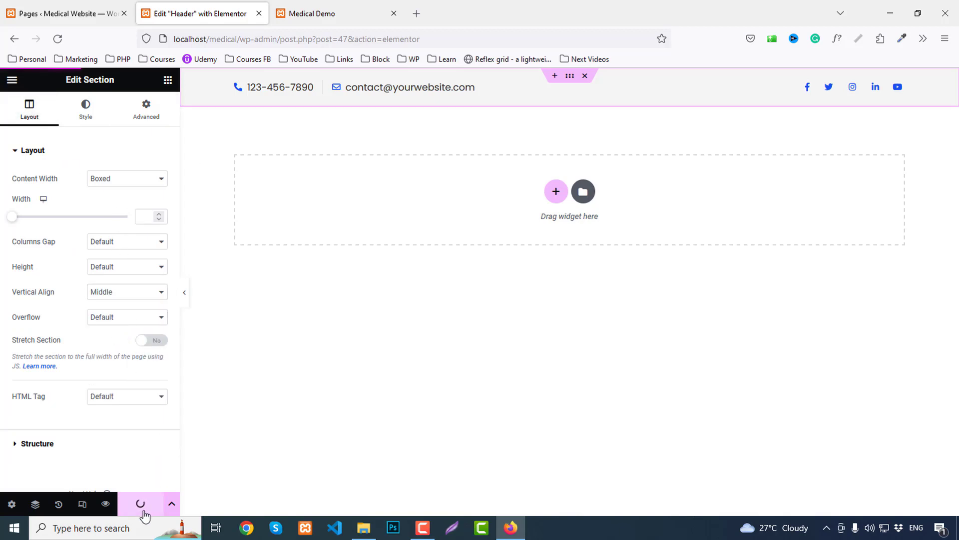
{"action": "left_click", "coordinate": [106, 504]}
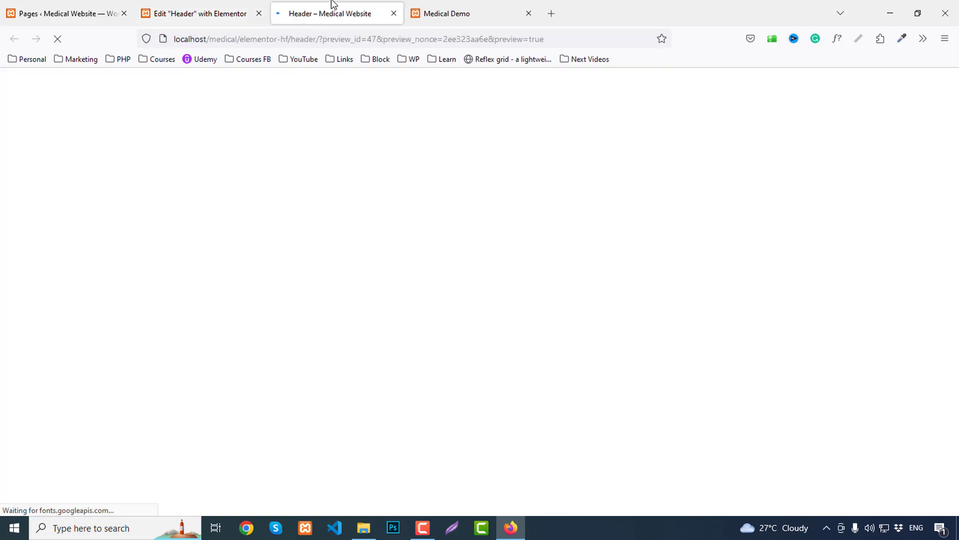
{"action": "left_click", "coordinate": [212, 11]}
Add a two-column section with a narrow first and wide second column, and set its Vertical Align to Middle.
{"action": "left_click", "coordinate": [556, 193]}
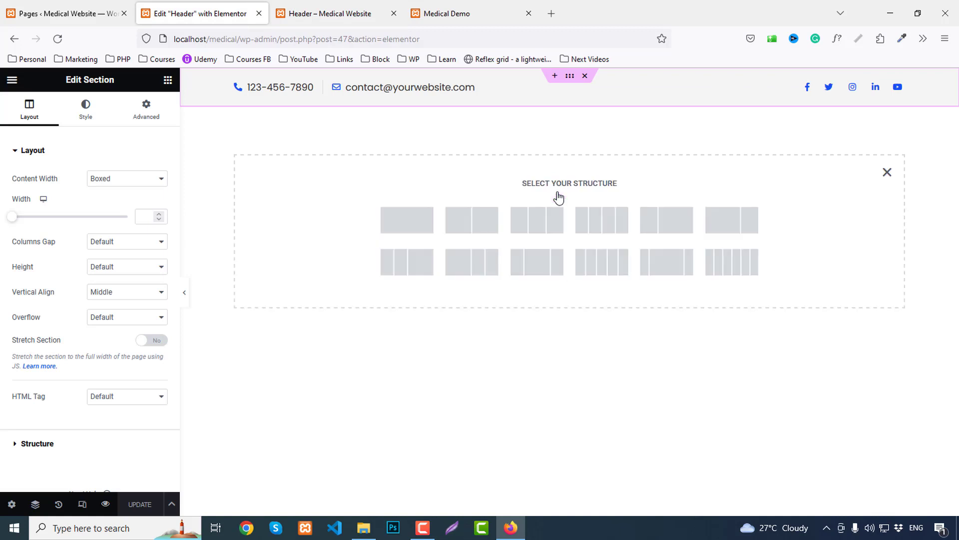
{"action": "left_click", "coordinate": [664, 222]}
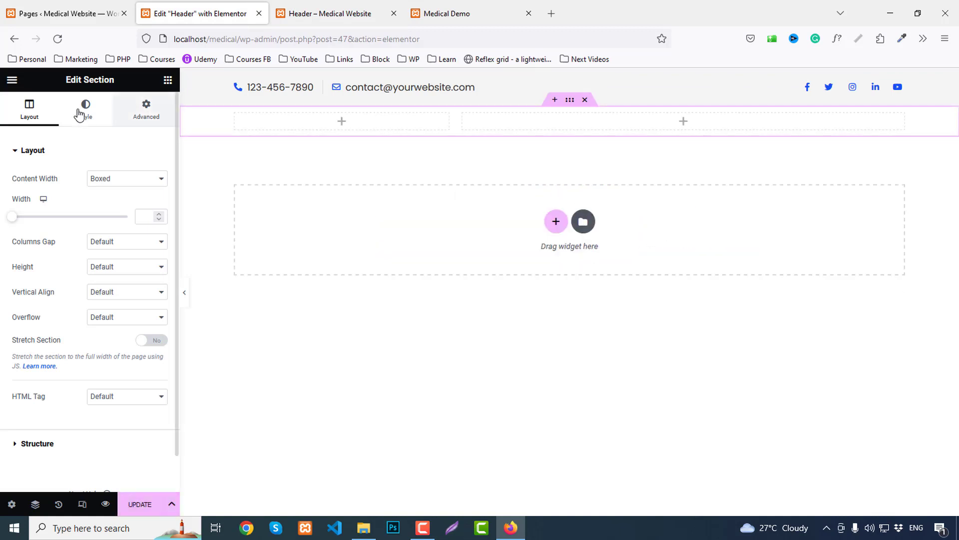
{"action": "left_click", "coordinate": [119, 295]}
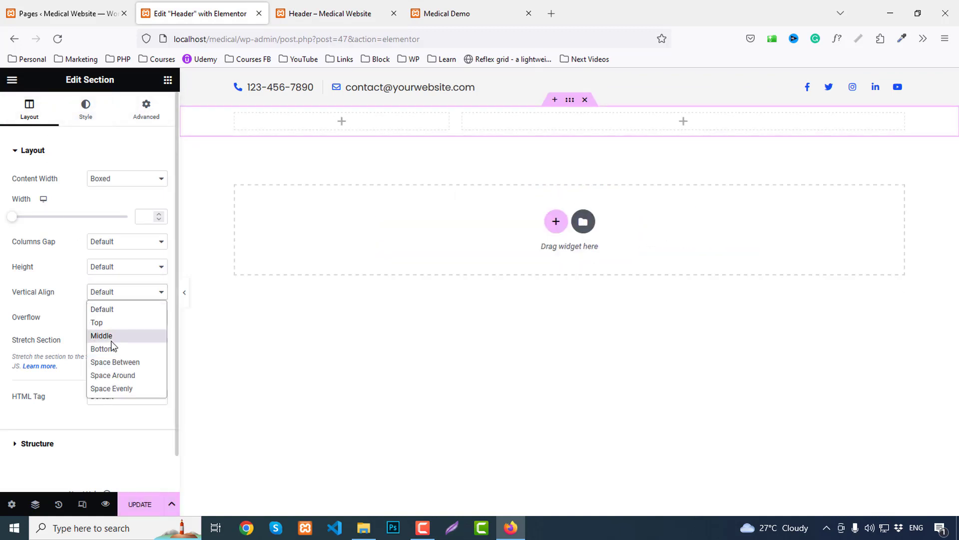
{"action": "left_click", "coordinate": [112, 337]}
Set the new section's top and bottom padding to 10 px.
{"action": "left_click", "coordinate": [164, 106]}
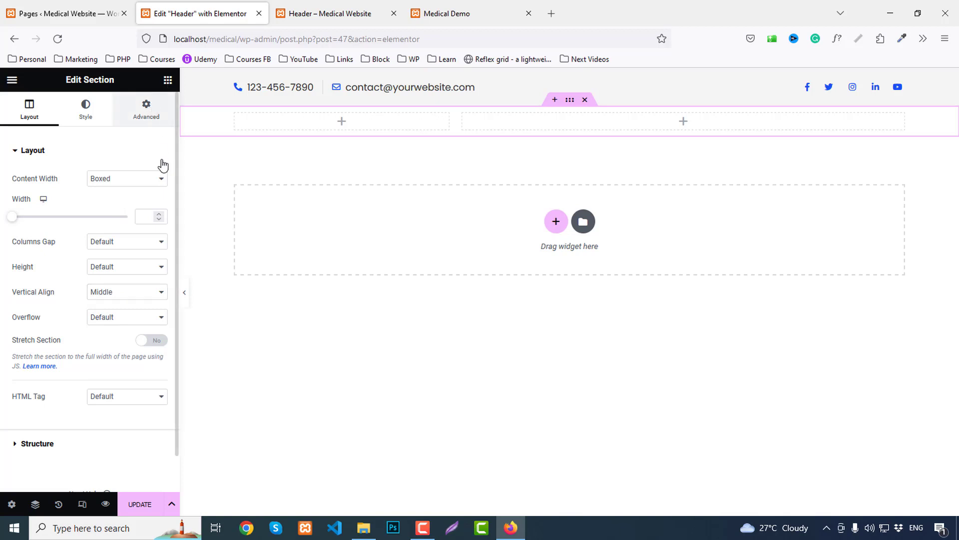
{"action": "left_click", "coordinate": [21, 243]}
{"action": "type", "text": "10"}
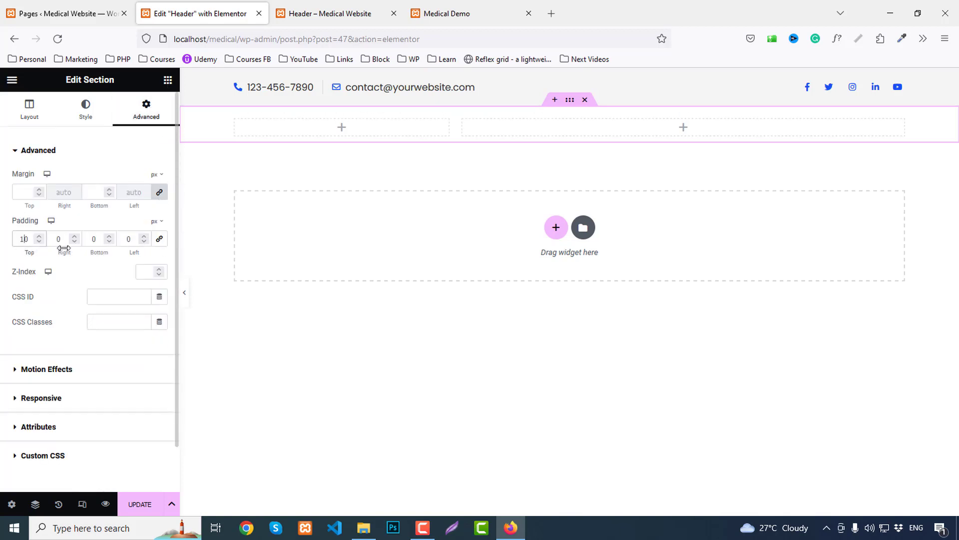
{"action": "left_click", "coordinate": [89, 241]}
{"action": "type", "text": "1"}
Add an Image widget with the round blue logo from the media library to the new section's first column, and left-align it.
{"action": "left_click", "coordinate": [168, 81]}
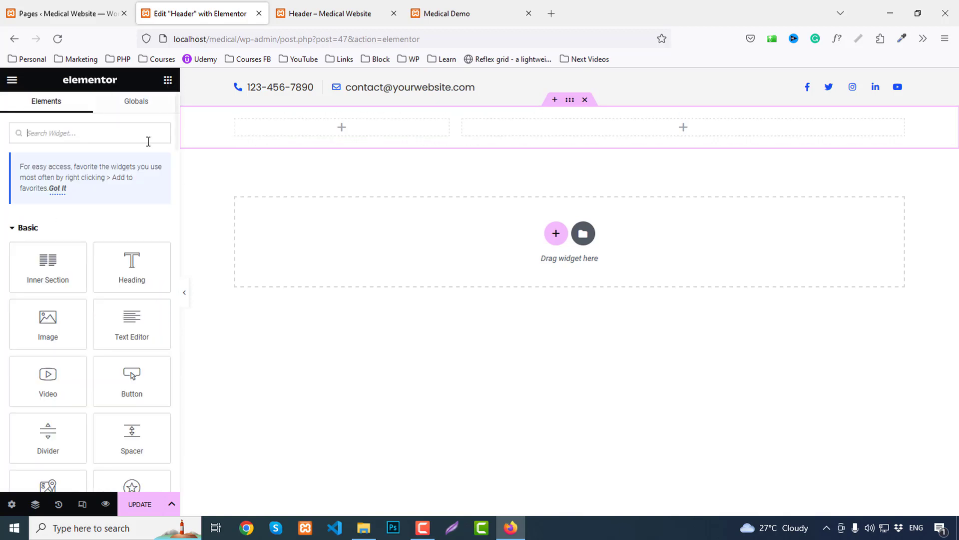
{"action": "left_click_drag", "start_coordinate": [47, 322], "coordinate": [322, 132]}
{"action": "left_click", "coordinate": [82, 220]}
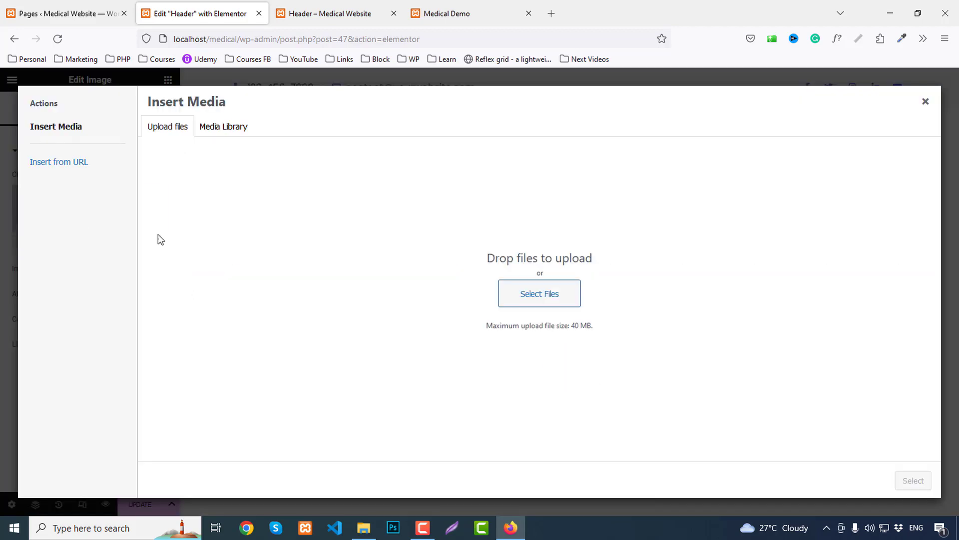
{"action": "left_click", "coordinate": [235, 130]}
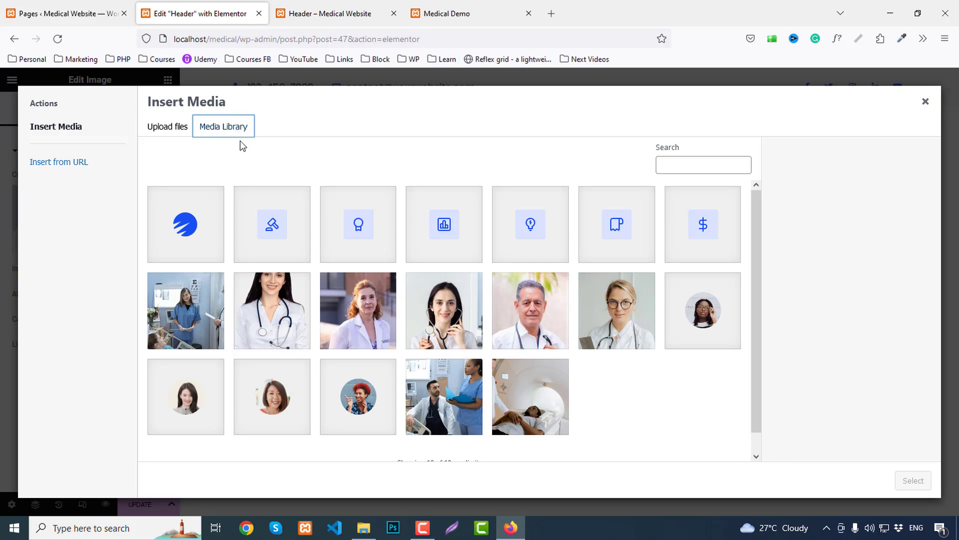
{"action": "left_click", "coordinate": [193, 240]}
{"action": "left_click", "coordinate": [913, 480]}
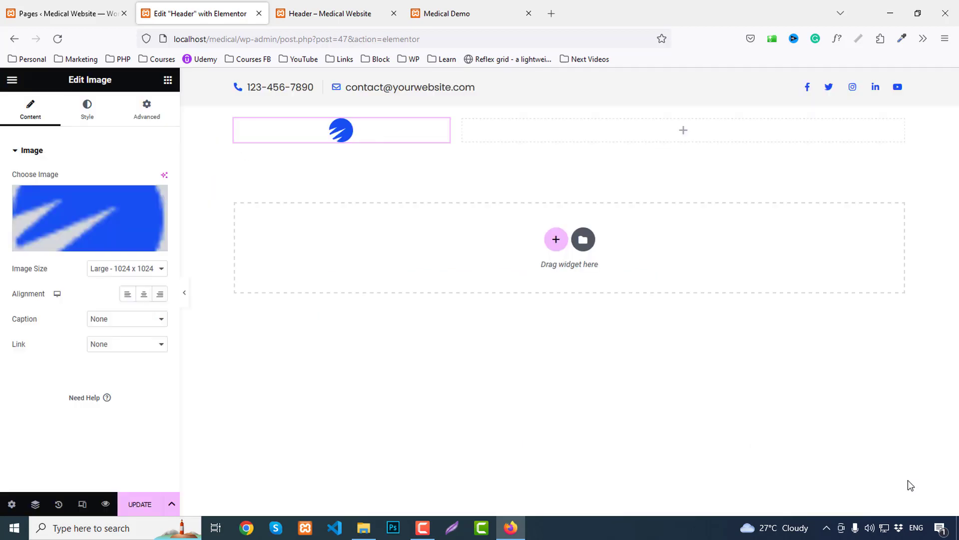
{"action": "left_click", "coordinate": [128, 294]}
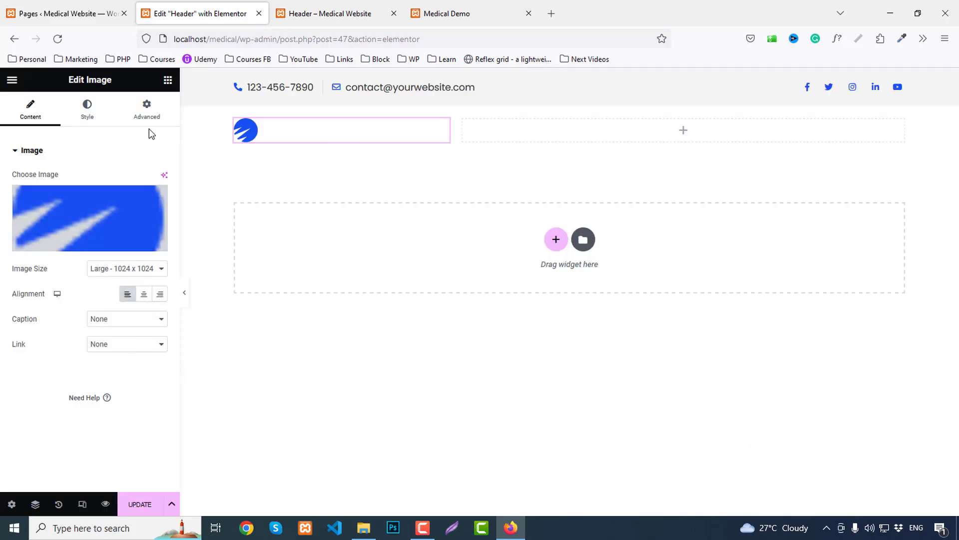
{"action": "left_click", "coordinate": [168, 80]}
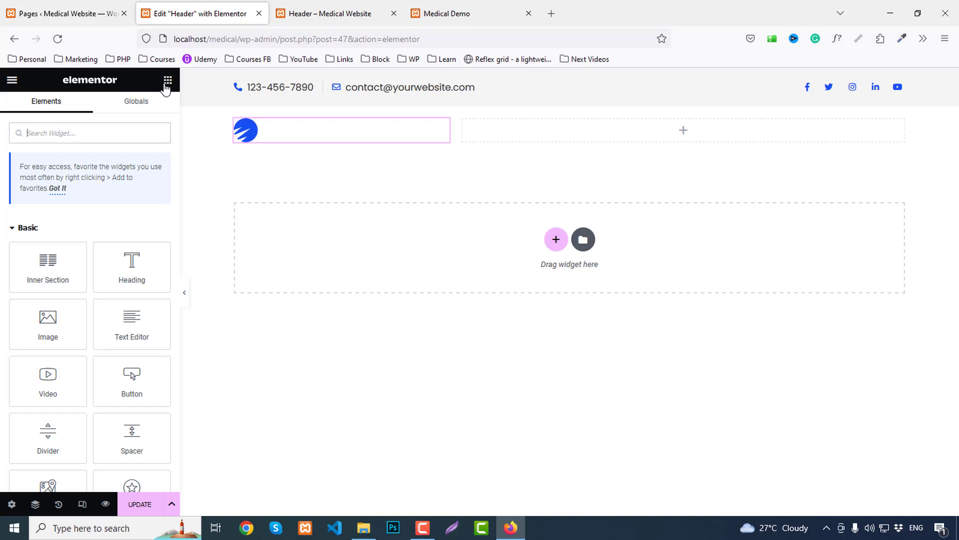
Add a Navigation Menu widget to the header section's second column and align its menu to the right.
{"action": "type", "text": "menu"}
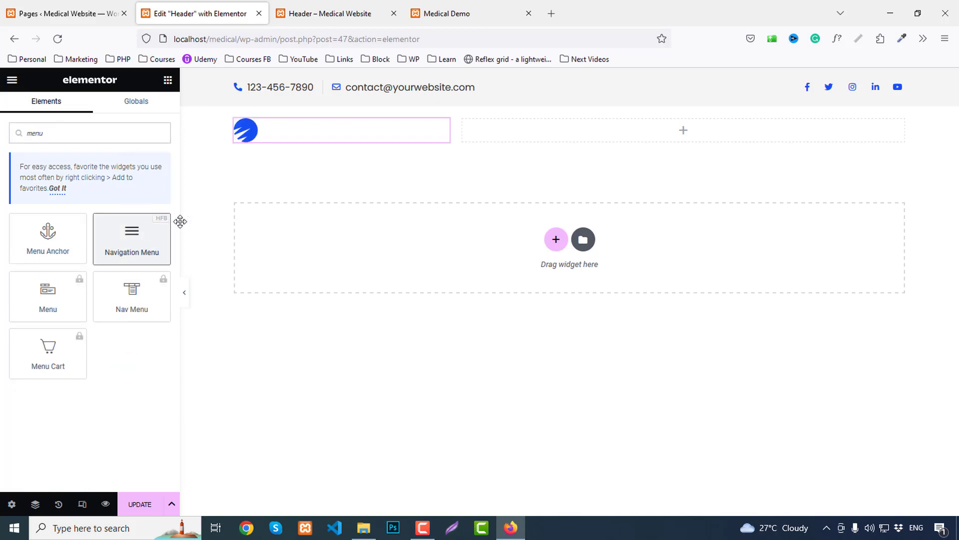
{"action": "left_click_drag", "start_coordinate": [123, 243], "coordinate": [575, 140]}
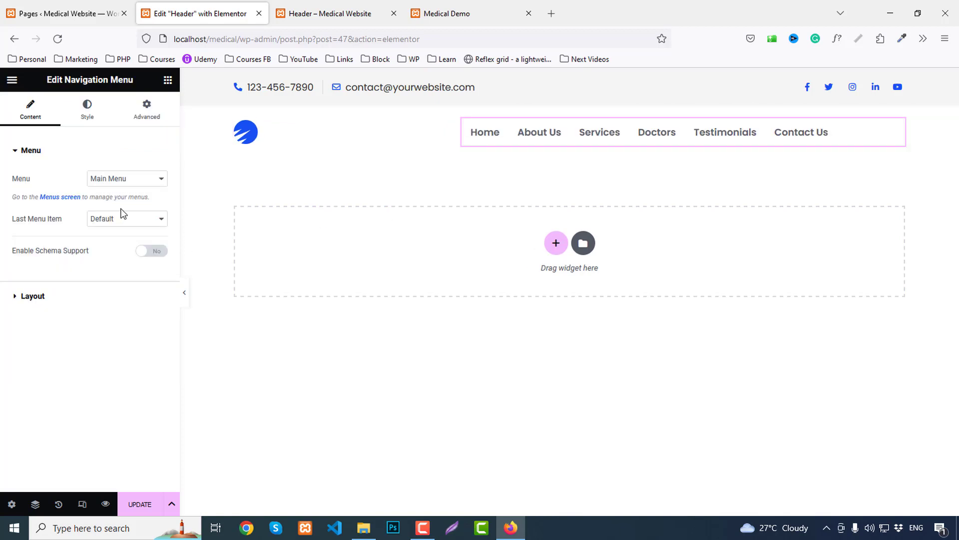
{"action": "left_click", "coordinate": [35, 297]}
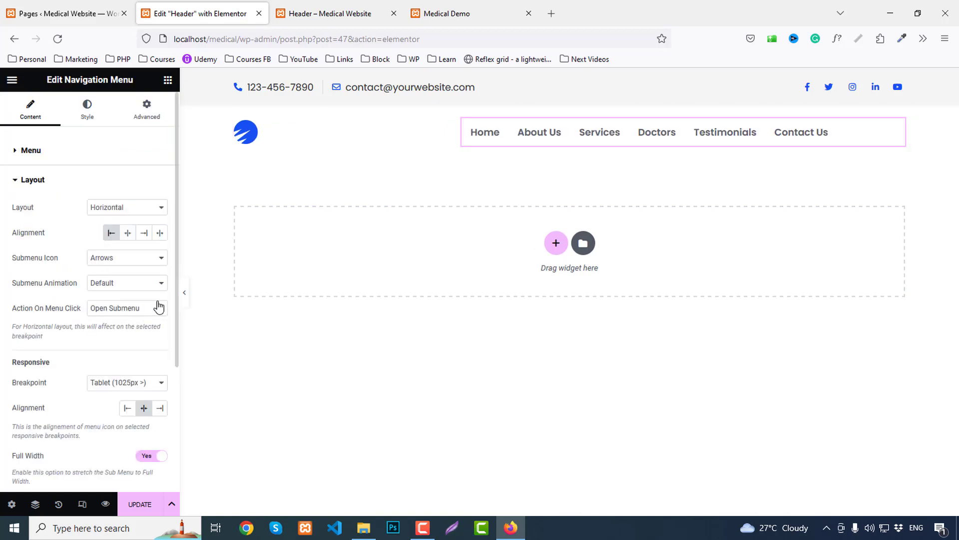
{"action": "left_click", "coordinate": [145, 234]}
Set the navigation menu's Horizontal Padding to 20.
{"action": "left_click", "coordinate": [88, 105]}
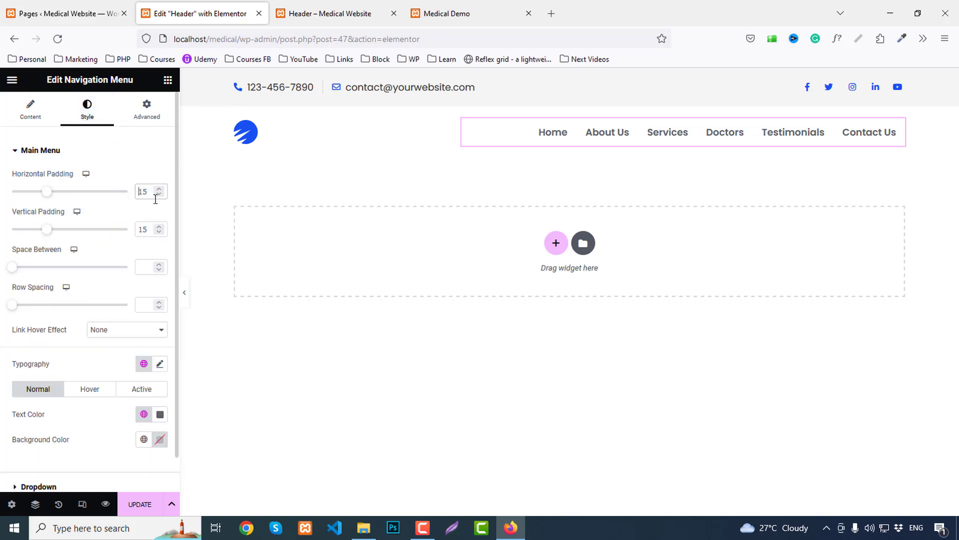
{"action": "key", "text": "Up"}
{"action": "key", "text": "Up"}
{"action": "key", "text": "Up"}
{"action": "key", "text": "Up"}
{"action": "key", "text": "Up"}
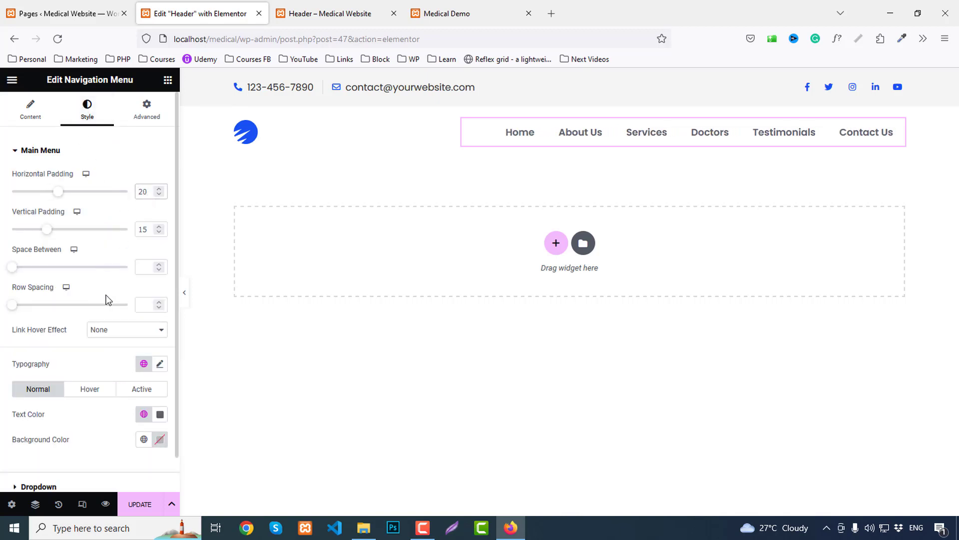
Set the navigation menu's Hover and Active text colors to the global Primary color.
{"action": "scroll", "coordinate": [107, 299], "scroll_direction": "down", "scroll_amount": 1}
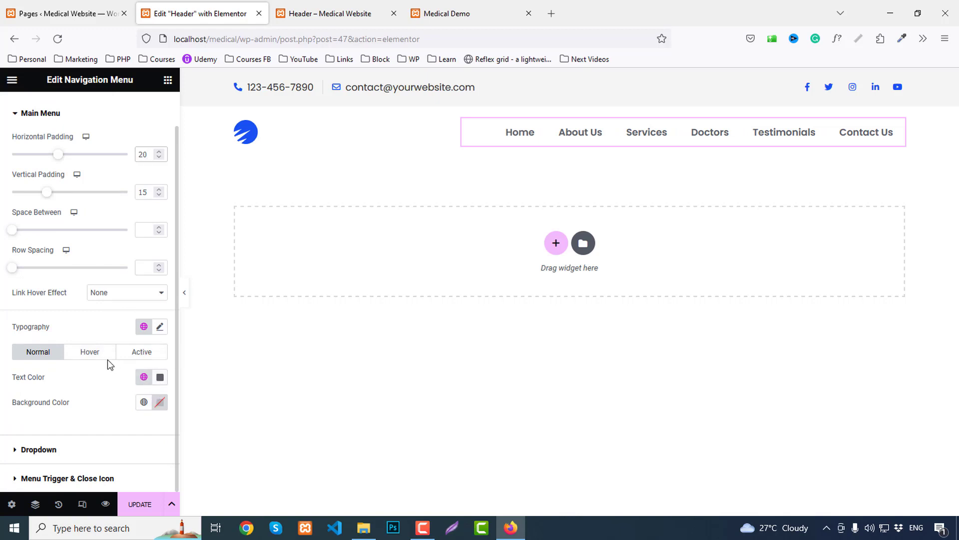
{"action": "left_click", "coordinate": [94, 355]}
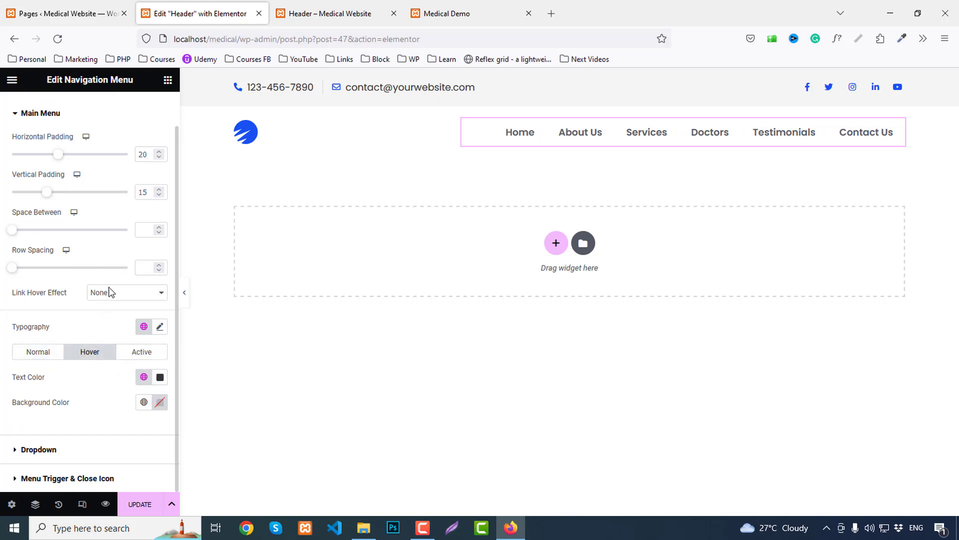
{"action": "left_click", "coordinate": [144, 377]}
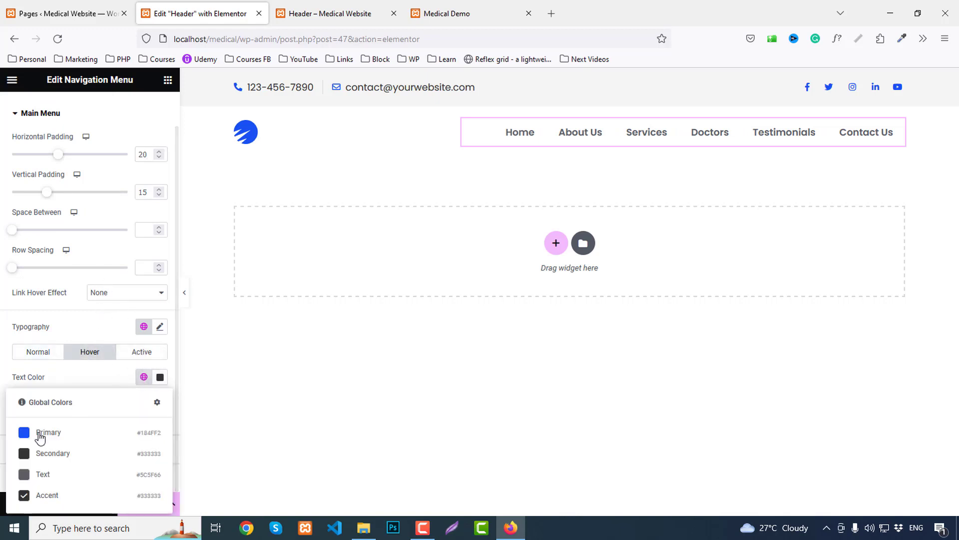
{"action": "left_click", "coordinate": [39, 432]}
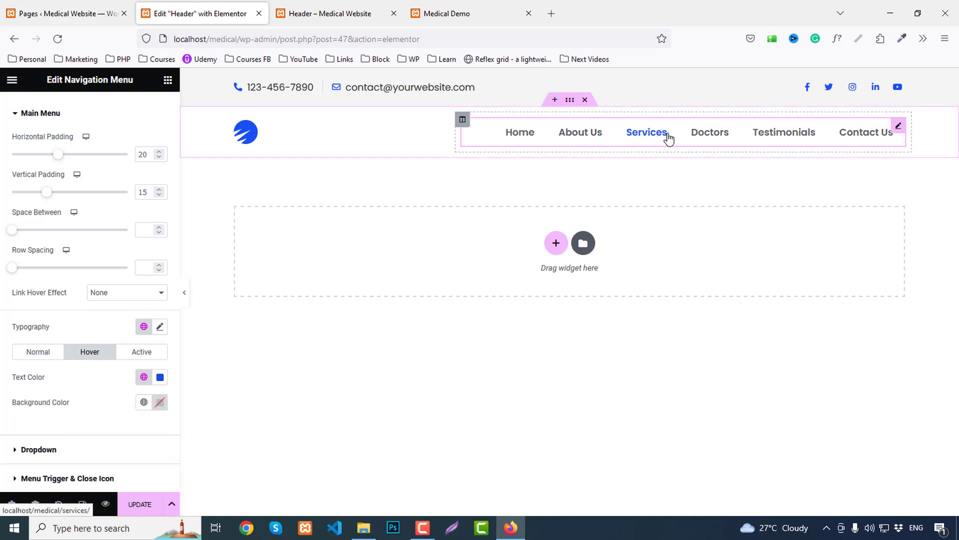
{"action": "left_click", "coordinate": [142, 351]}
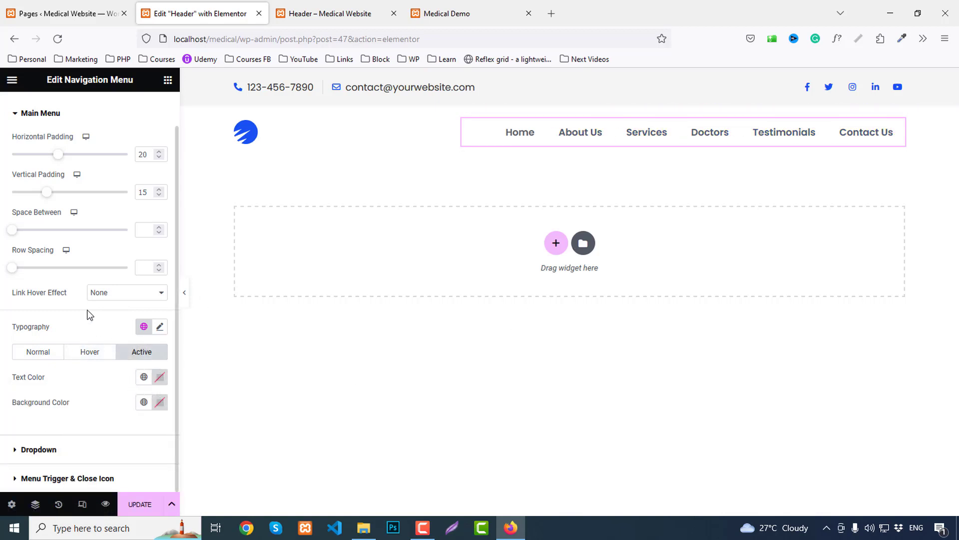
{"action": "left_click", "coordinate": [144, 377]}
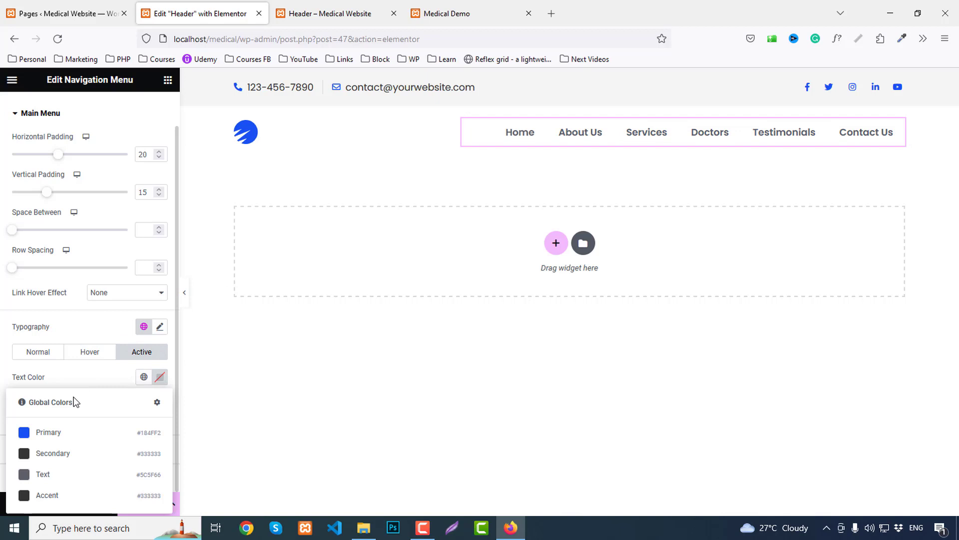
{"action": "left_click", "coordinate": [39, 433]}
Update the header template, preview it, and compare it with the Medical Demo page, viewing that page down to its footer.
{"action": "left_click", "coordinate": [149, 507]}
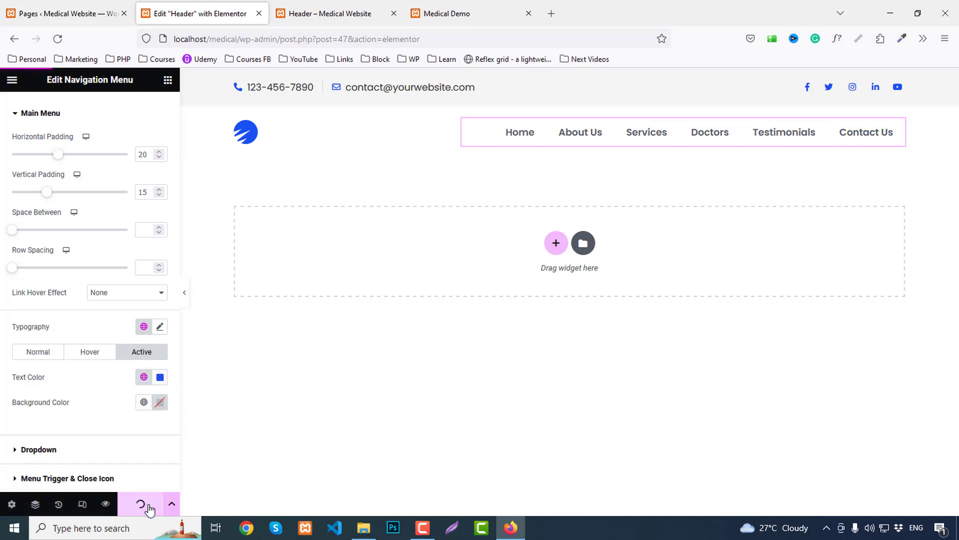
{"action": "left_click", "coordinate": [105, 503]}
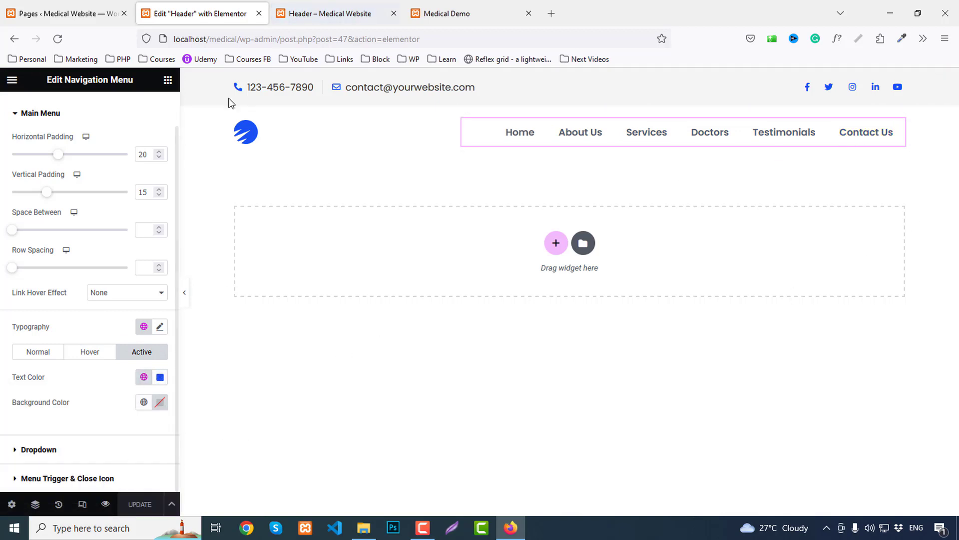
{"action": "left_click", "coordinate": [280, 6]}
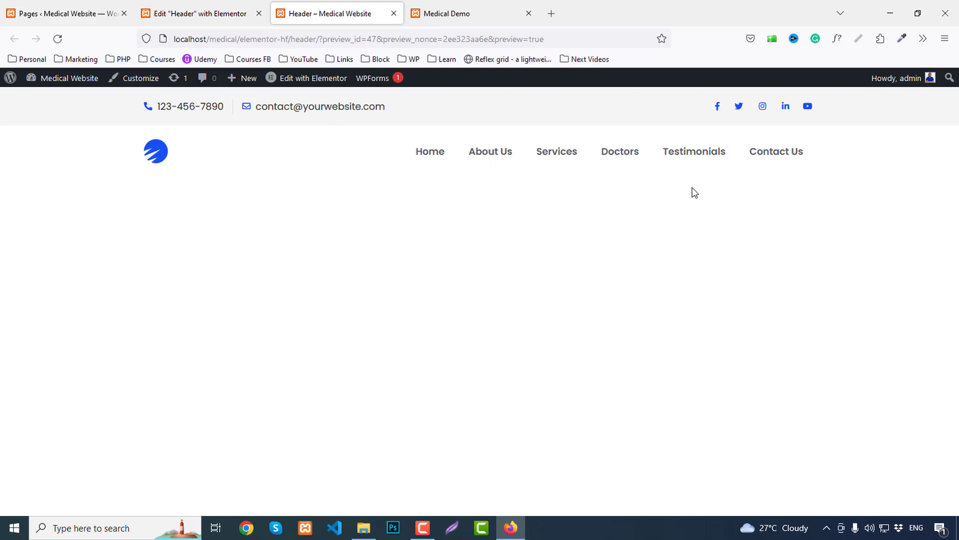
{"action": "left_click", "coordinate": [482, 7]}
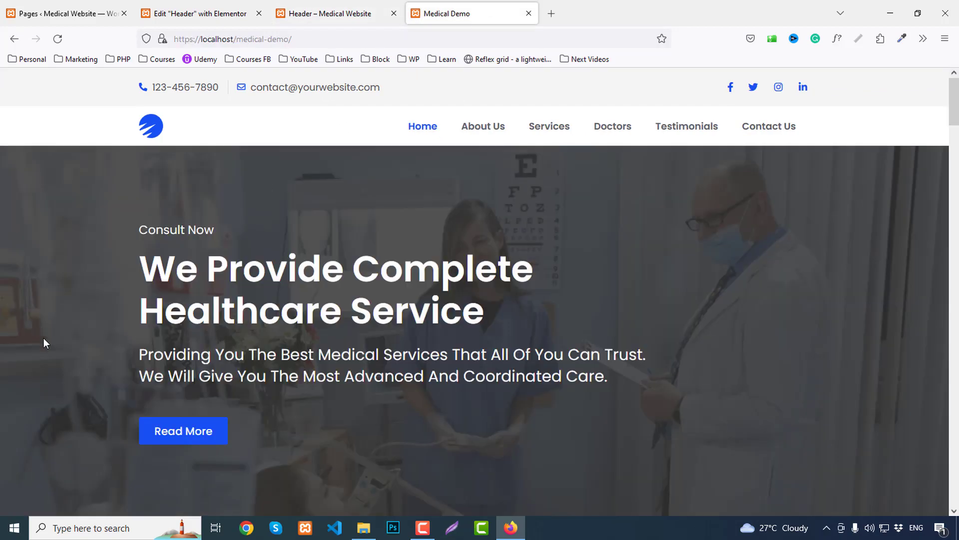
{"action": "scroll", "coordinate": [50, 342], "scroll_direction": "down", "scroll_amount": 15}
{"action": "scroll", "coordinate": [60, 349], "scroll_direction": "down", "scroll_amount": 15}
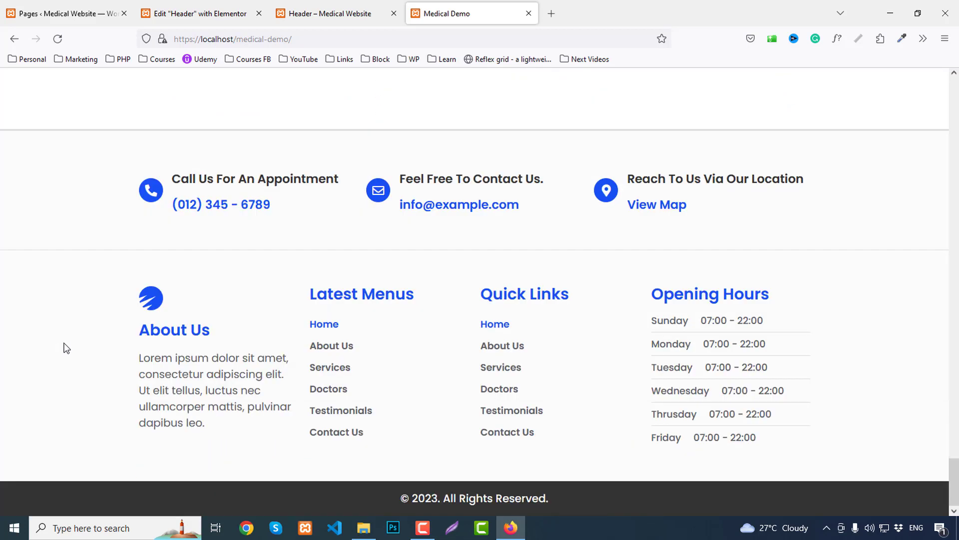
Close the header editor and open the Elementor Header & Footer Builder template list in a new tab.
{"action": "left_click", "coordinate": [200, 14]}
{"action": "left_click", "coordinate": [259, 14]}
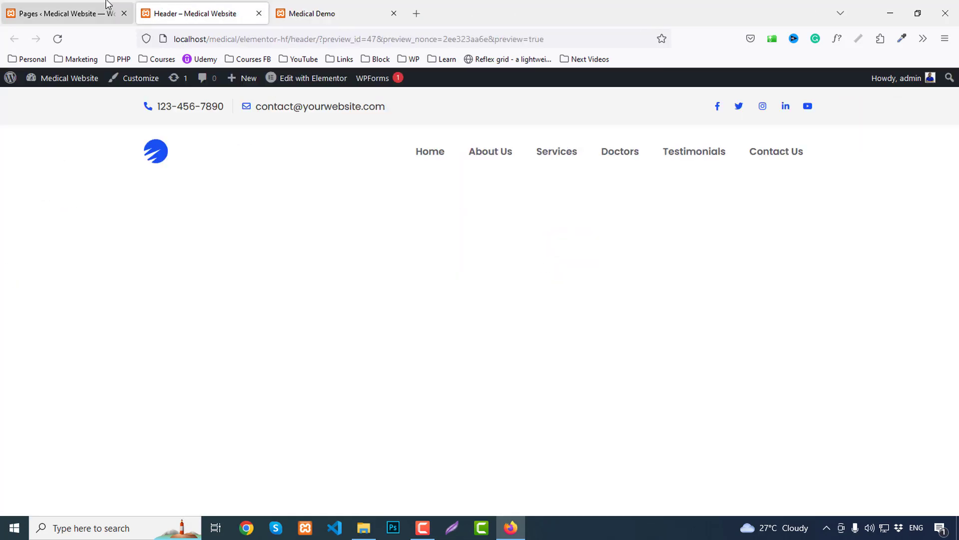
{"action": "left_click", "coordinate": [82, 6]}
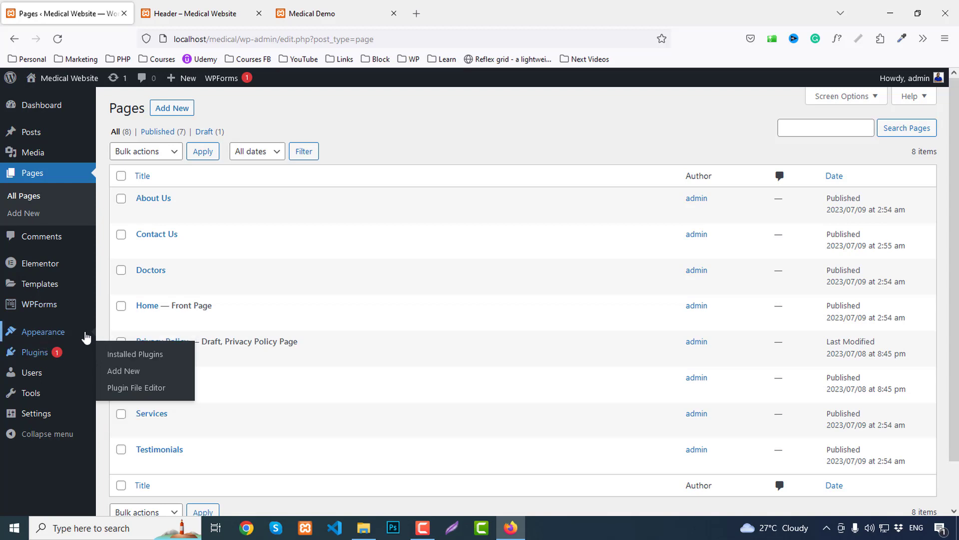
{"action": "middle_click", "coordinate": [140, 390]}
{"action": "left_click", "coordinate": [184, 9]}
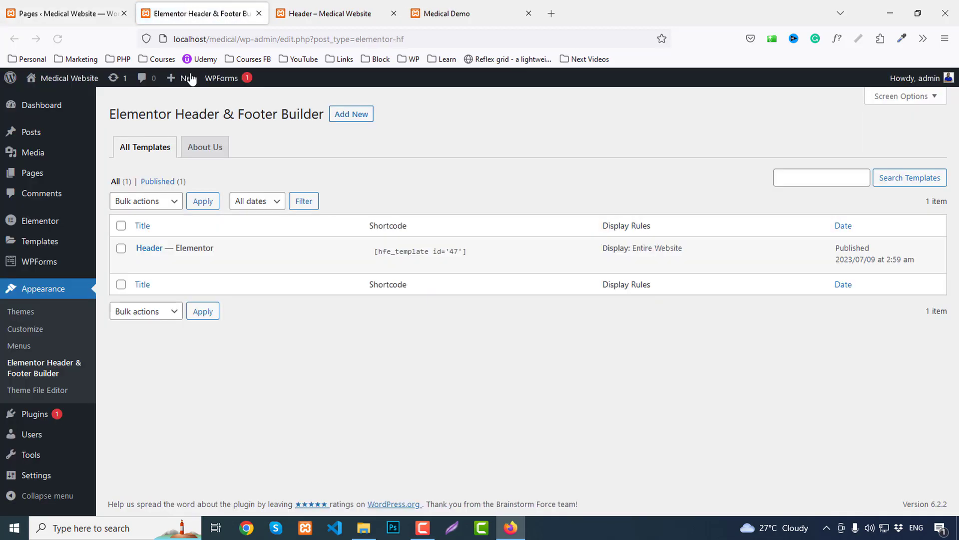
Add a new template titled Footer, skipping the introductory survey, and set its Type of Template to Footer.
{"action": "left_click", "coordinate": [363, 113]}
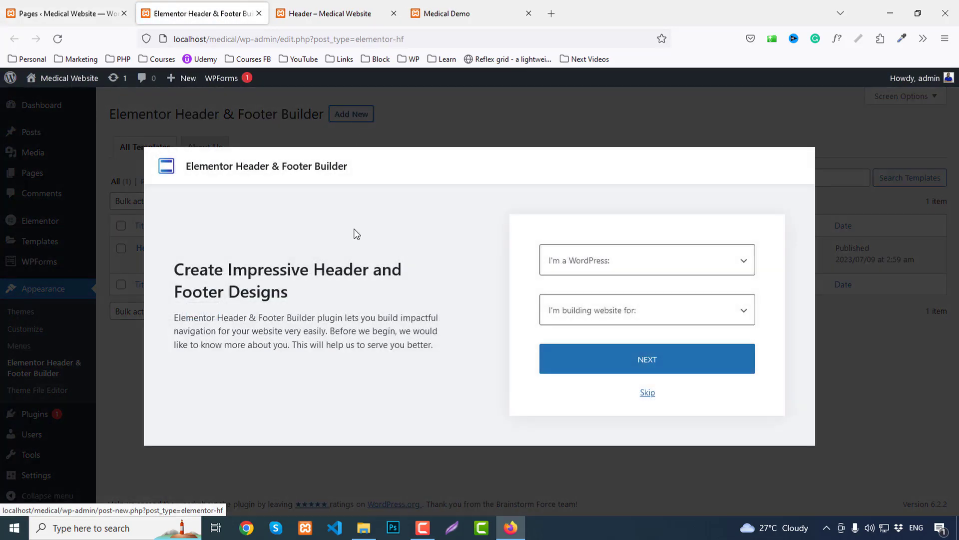
{"action": "left_click", "coordinate": [647, 393]}
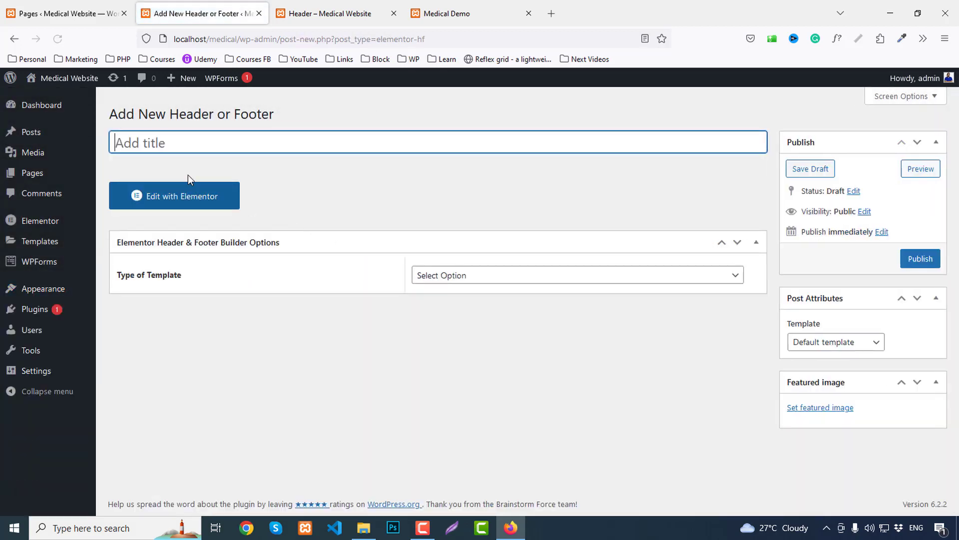
{"action": "type", "text": "Footer"}
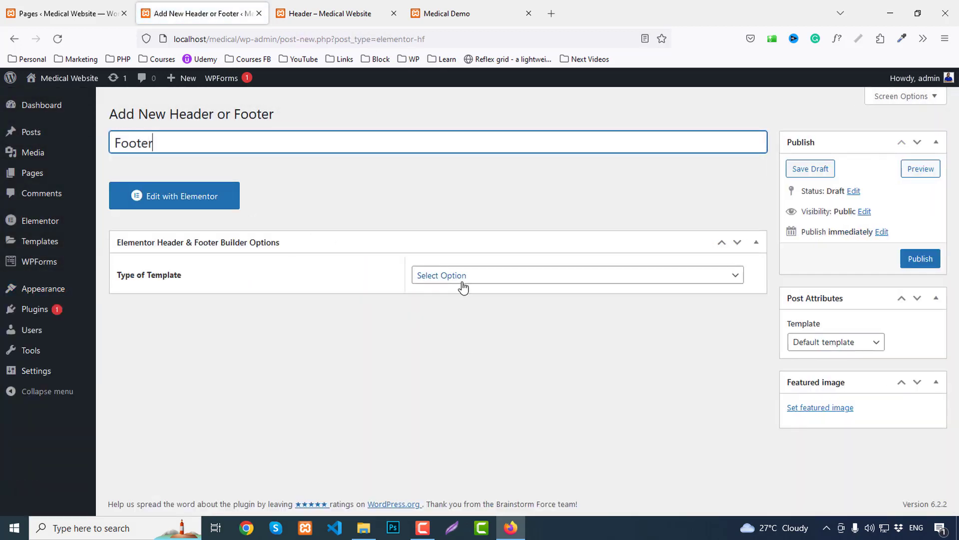
{"action": "left_click", "coordinate": [463, 285]}
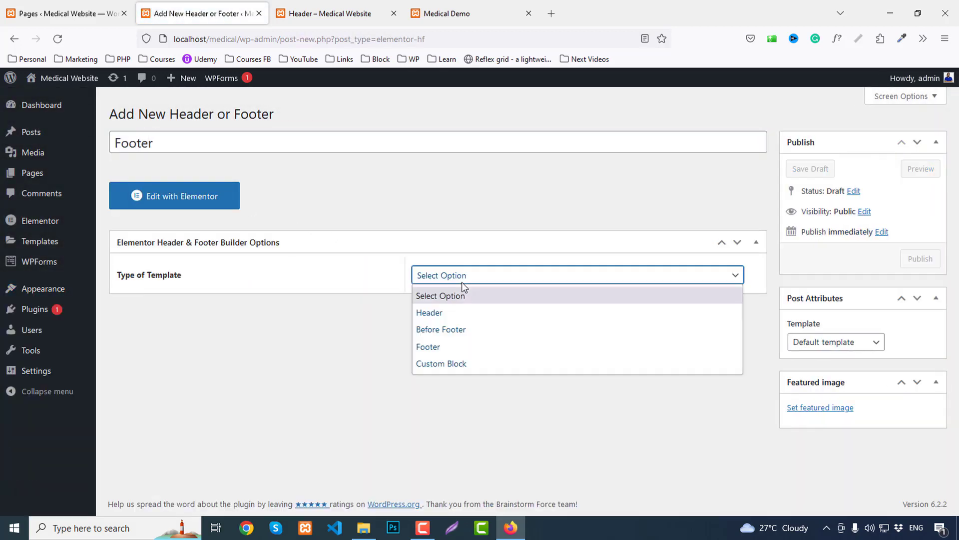
{"action": "left_click", "coordinate": [434, 345]}
Set the Footer template to display on the Entire Website, publish it, and open it in Elementor.
{"action": "left_click", "coordinate": [437, 319]}
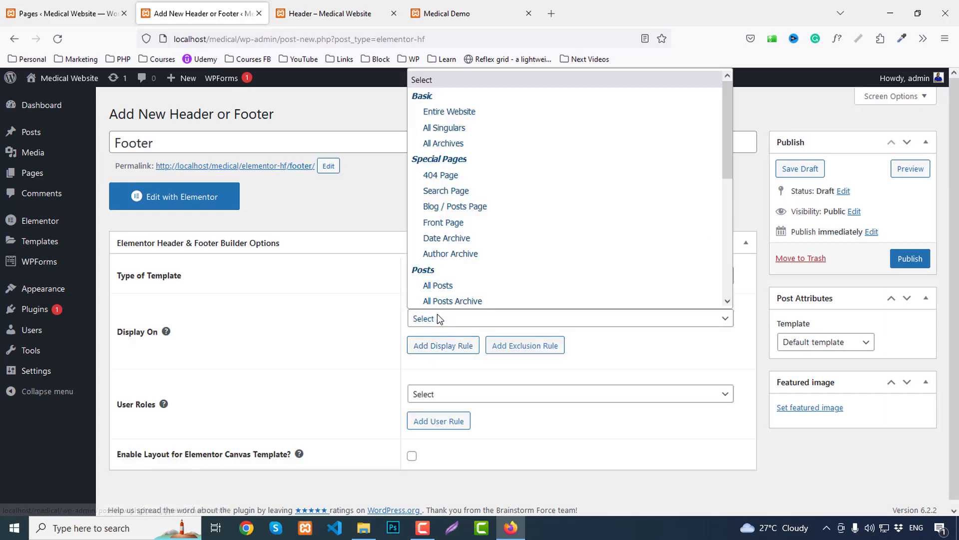
{"action": "left_click", "coordinate": [430, 112]}
{"action": "left_click", "coordinate": [908, 258]}
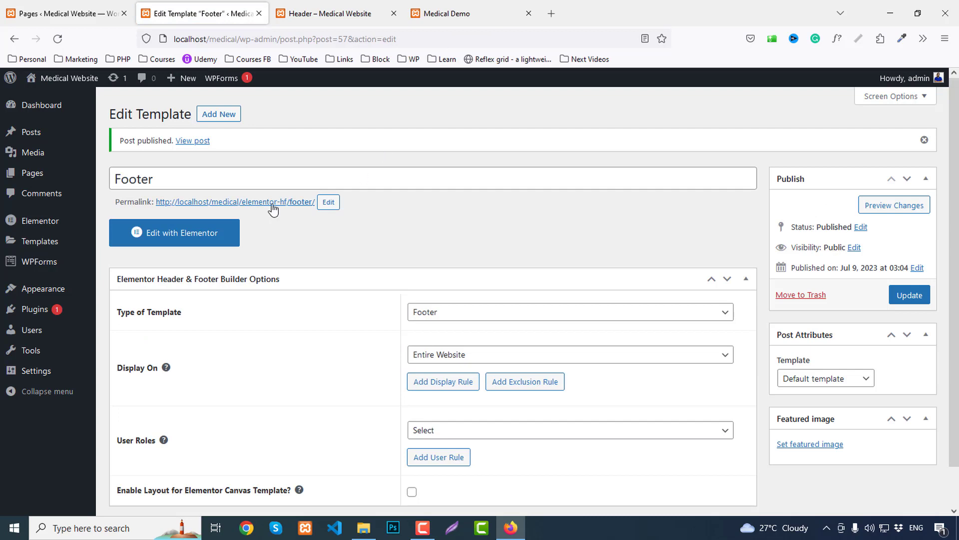
{"action": "left_click", "coordinate": [152, 242]}
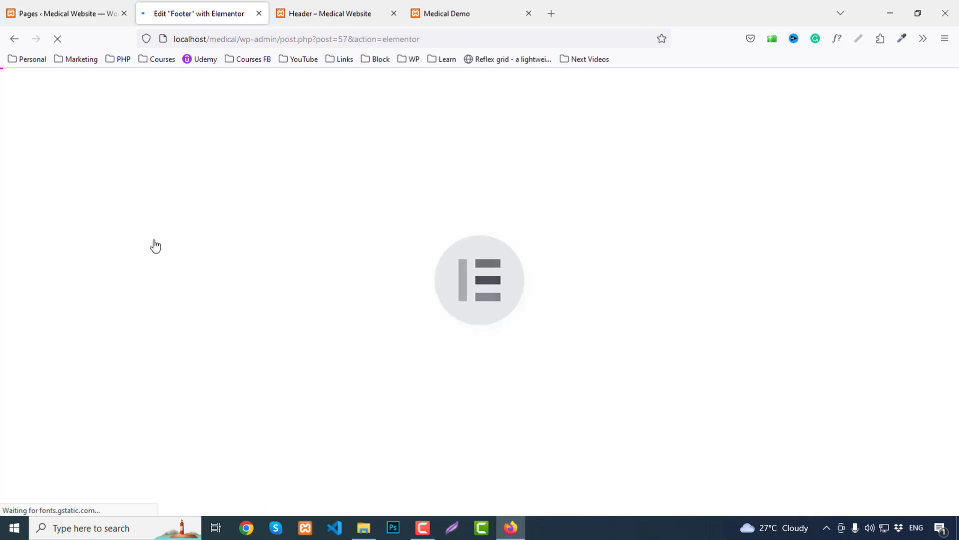
Copy the background color of the demo footer's contact section with the inspector's color picker and return to the footer editor.
{"action": "left_click", "coordinate": [453, 12]}
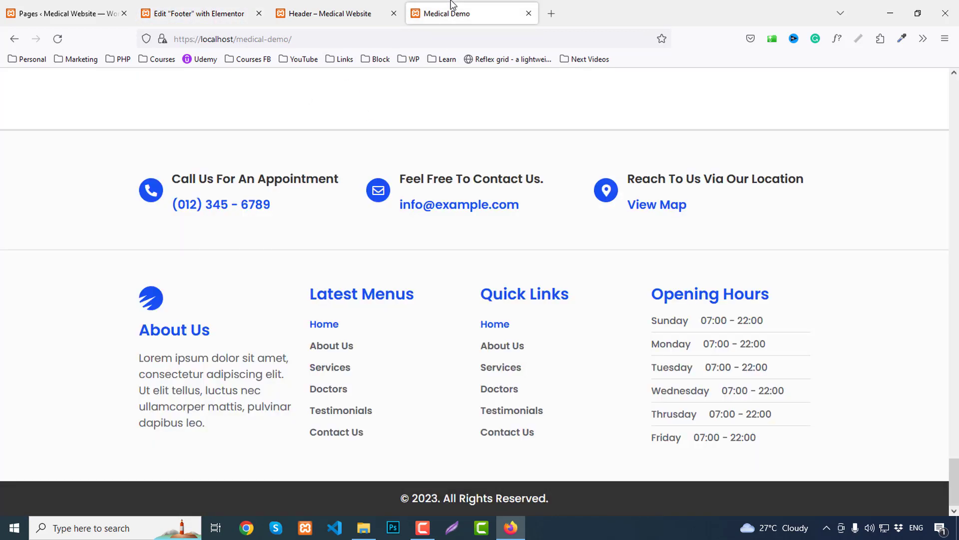
{"action": "right_click", "coordinate": [71, 181]}
{"action": "left_click", "coordinate": [116, 324]}
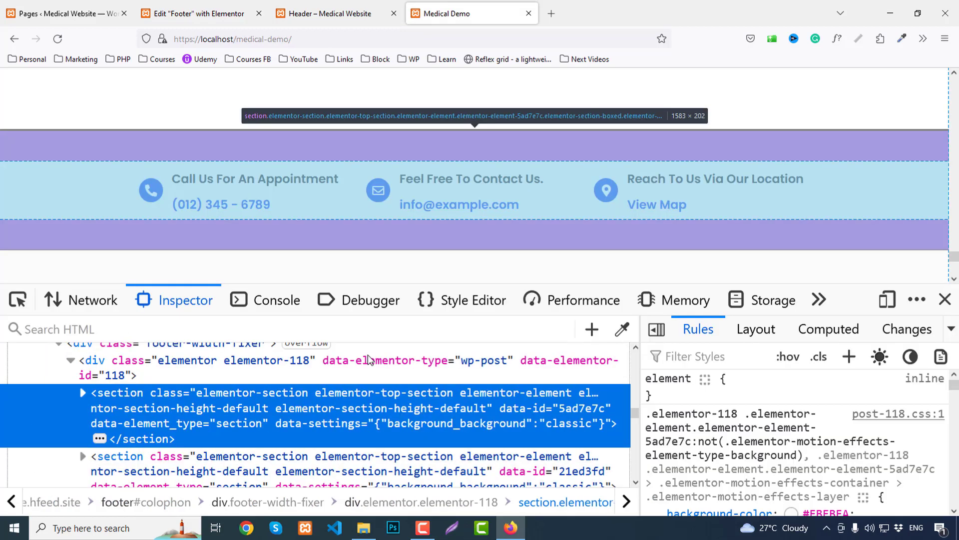
{"action": "left_click", "coordinate": [622, 329]}
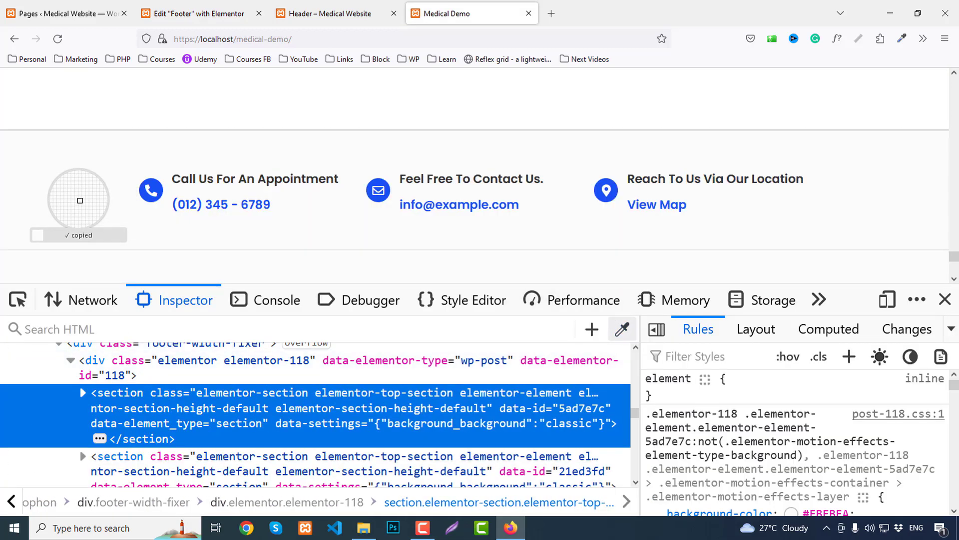
{"action": "left_click", "coordinate": [944, 299]}
{"action": "left_click", "coordinate": [199, 13]}
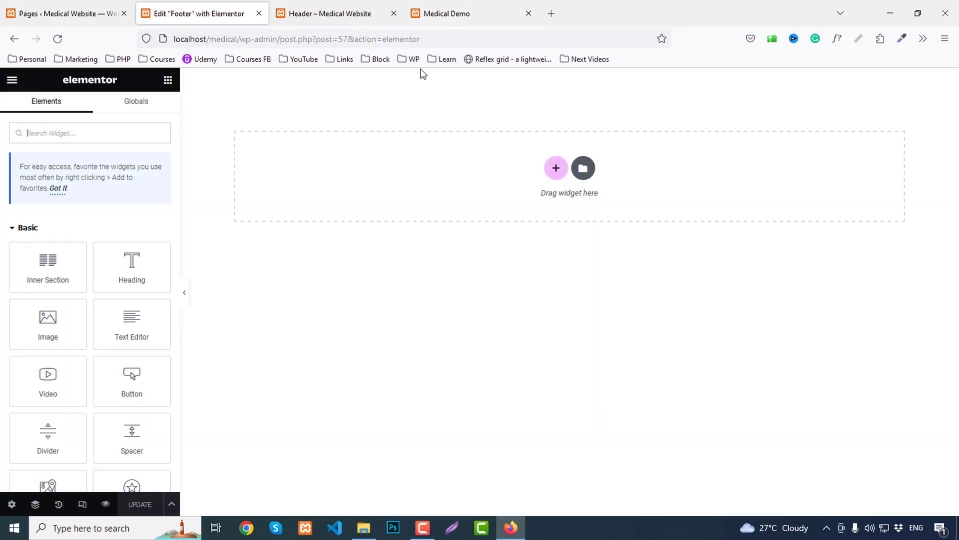
Add a section with three equal columns and give it a classic background color of #FBFBFA.
{"action": "left_click", "coordinate": [555, 169]}
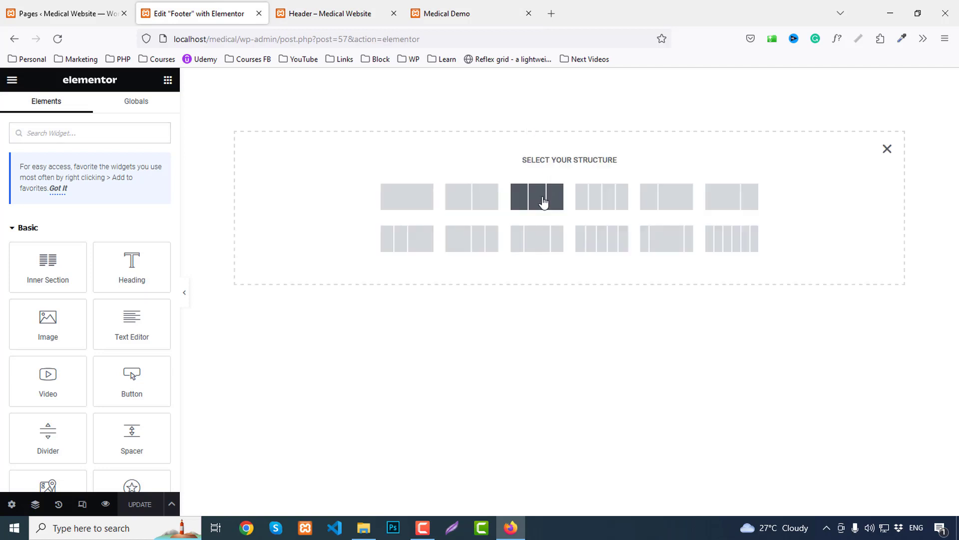
{"action": "left_click", "coordinate": [543, 200]}
{"action": "left_click", "coordinate": [86, 106]}
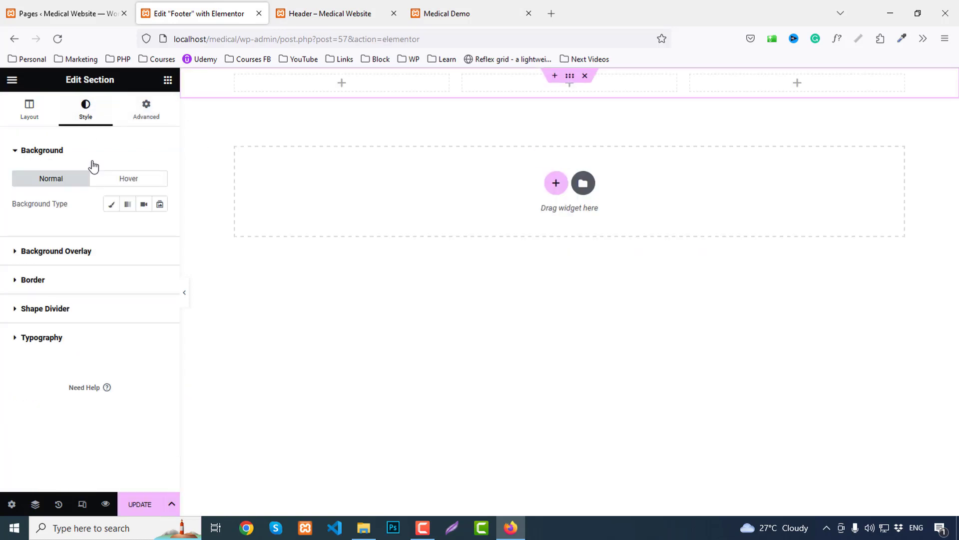
{"action": "left_click", "coordinate": [108, 205]}
{"action": "left_click", "coordinate": [160, 233]}
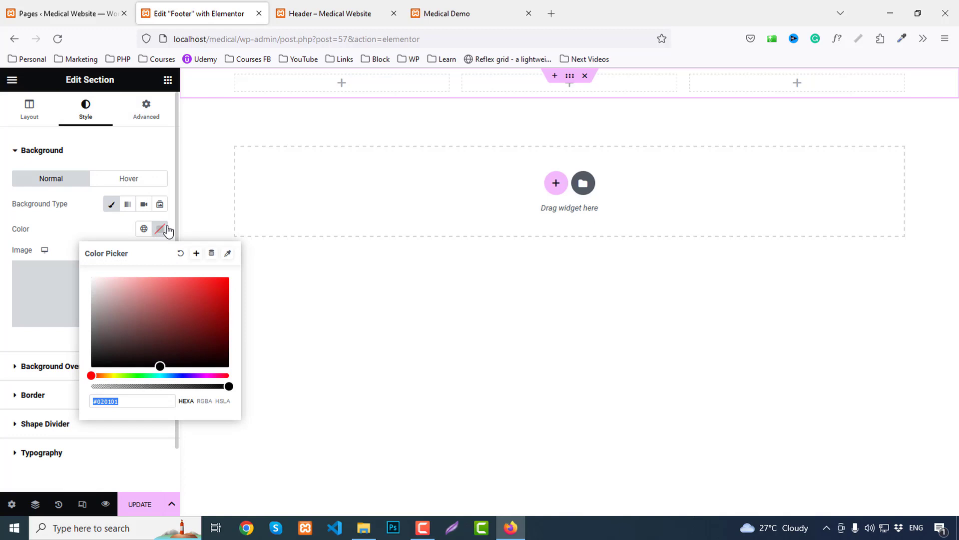
{"action": "type", "text": "#fbfbfa"}
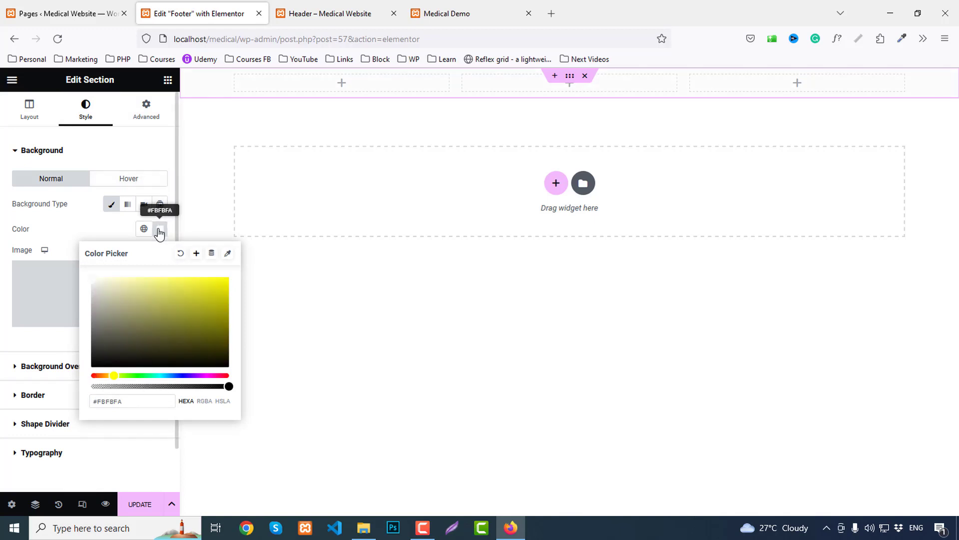
{"action": "left_click", "coordinate": [159, 233]}
Set the contact section's top and bottom padding to 80 px, with 0 on its sides.
{"action": "left_click", "coordinate": [146, 107]}
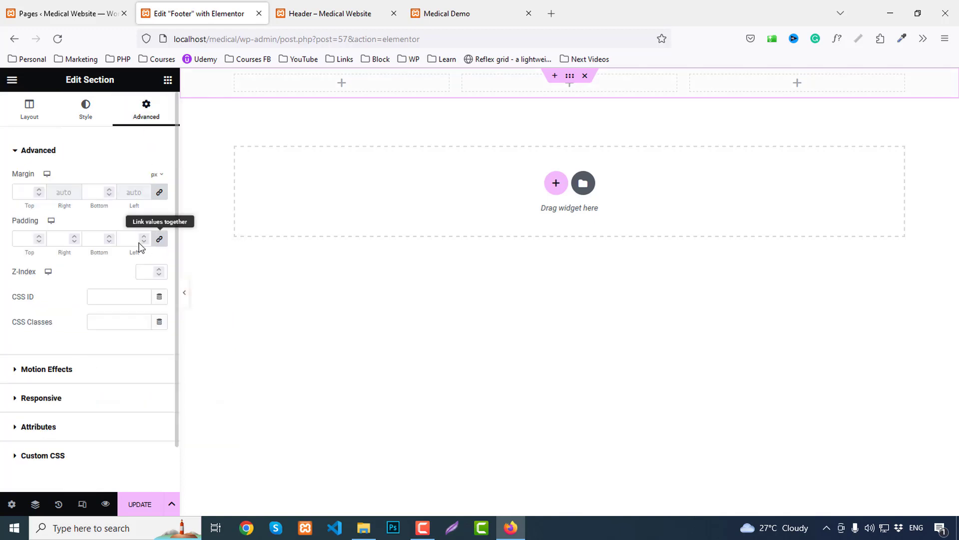
{"action": "left_click", "coordinate": [24, 240]}
{"action": "type", "text": "0"}
{"action": "type", "text": "8"}
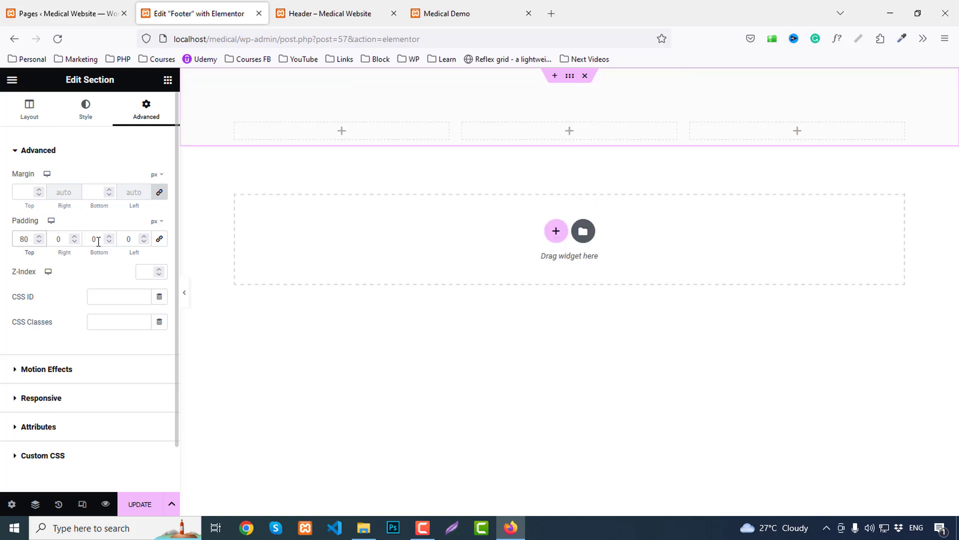
Add an Icon Box widget to the first column of the contact section.
{"action": "left_click", "coordinate": [167, 81]}
{"action": "type", "text": "icon"}
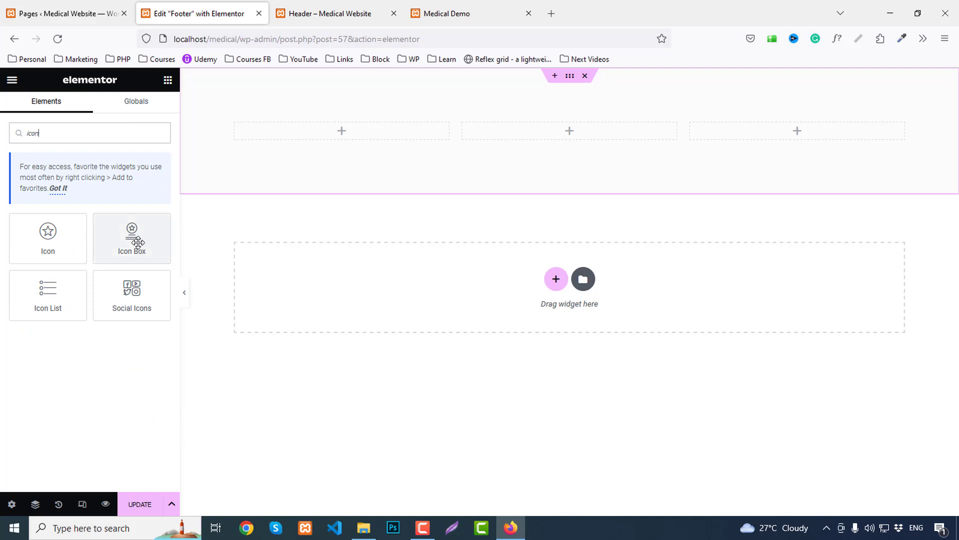
{"action": "left_click_drag", "start_coordinate": [131, 235], "coordinate": [377, 147]}
{"action": "right_click", "coordinate": [345, 173]}
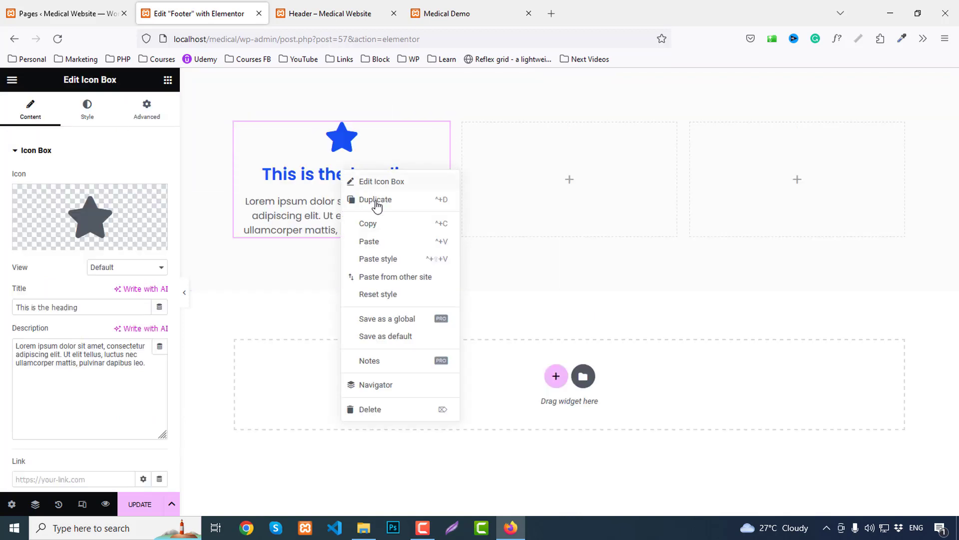
{"action": "left_click", "coordinate": [398, 220]}
{"action": "right_click", "coordinate": [550, 178]}
{"action": "left_click", "coordinate": [588, 255]}
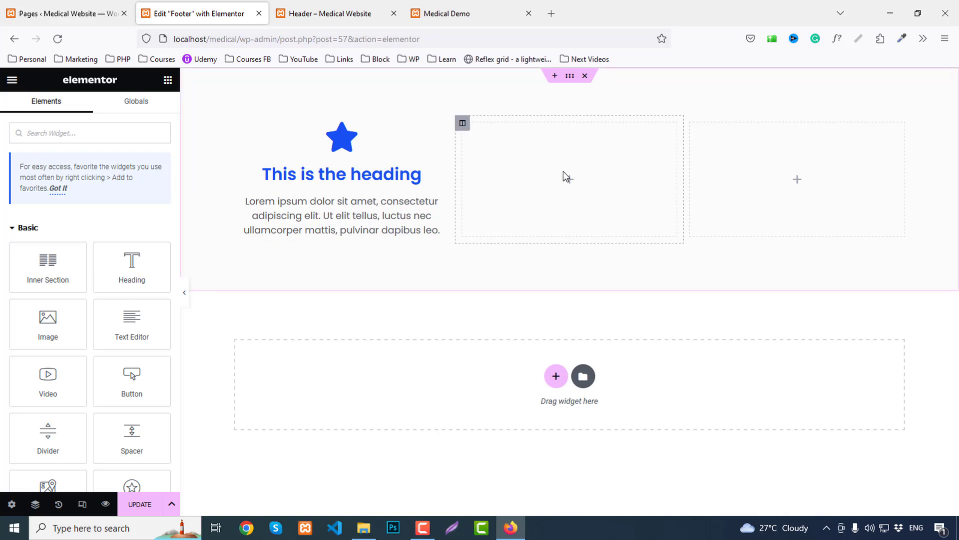
{"action": "right_click", "coordinate": [565, 176]}
{"action": "left_click", "coordinate": [622, 267]}
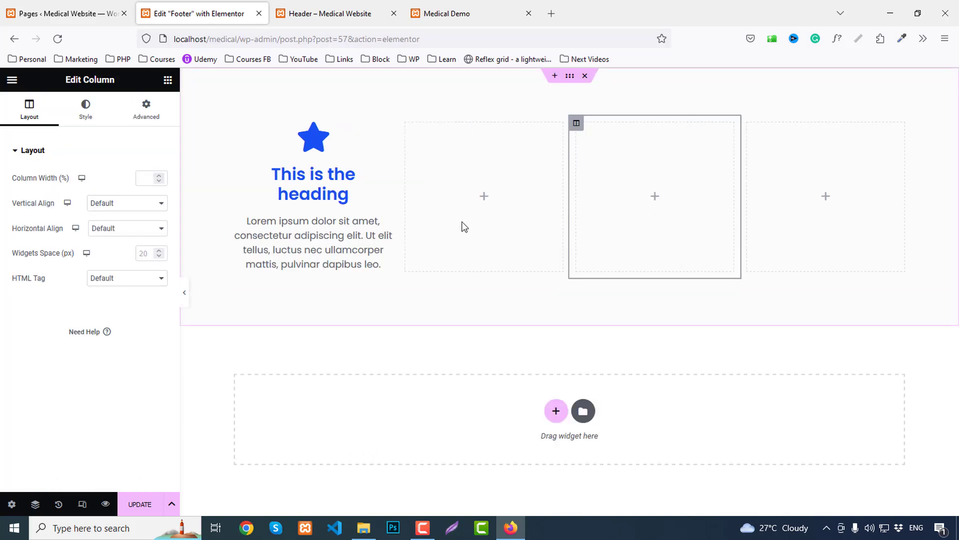
{"action": "key", "text": "ctrl+z"}
Copy the first column's icon box and paste it into the second and third columns.
{"action": "right_click", "coordinate": [358, 176]}
{"action": "left_click", "coordinate": [466, 226]}
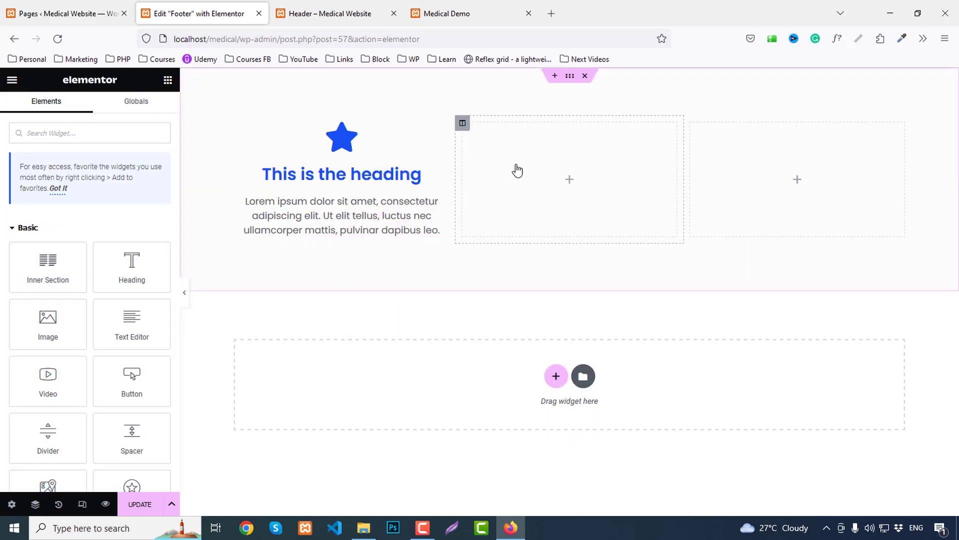
{"action": "right_click", "coordinate": [514, 167]}
{"action": "left_click", "coordinate": [557, 258]}
{"action": "right_click", "coordinate": [748, 162]}
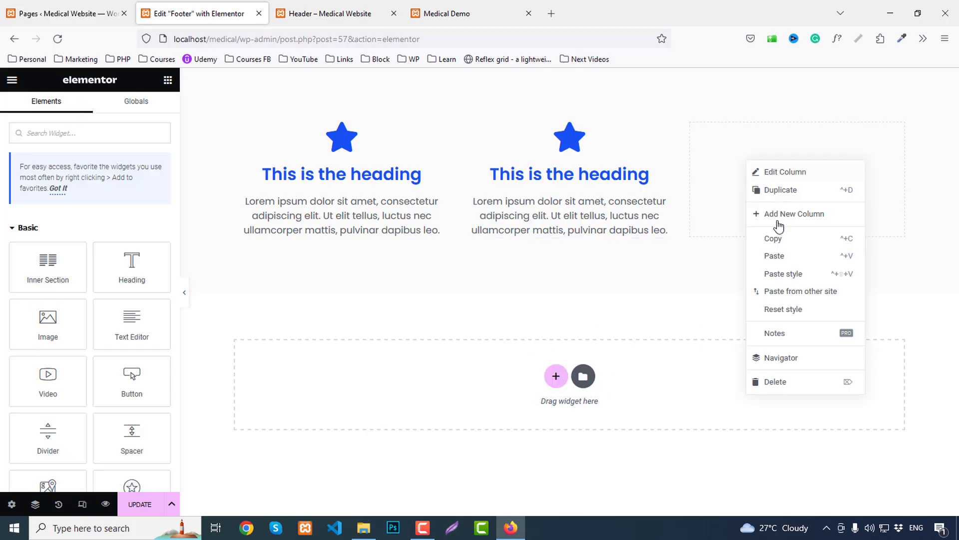
{"action": "left_click", "coordinate": [785, 256]}
Copy the heading "Call Us For An Appointment" from the demo site's footer and return to the footer editor.
{"action": "left_click", "coordinate": [451, 17]}
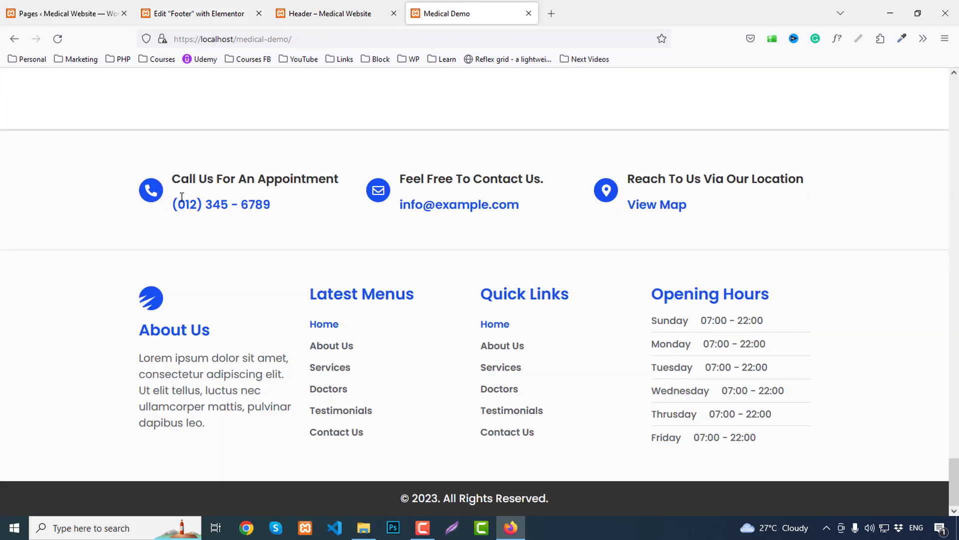
{"action": "left_click_drag", "start_coordinate": [174, 178], "coordinate": [355, 187]}
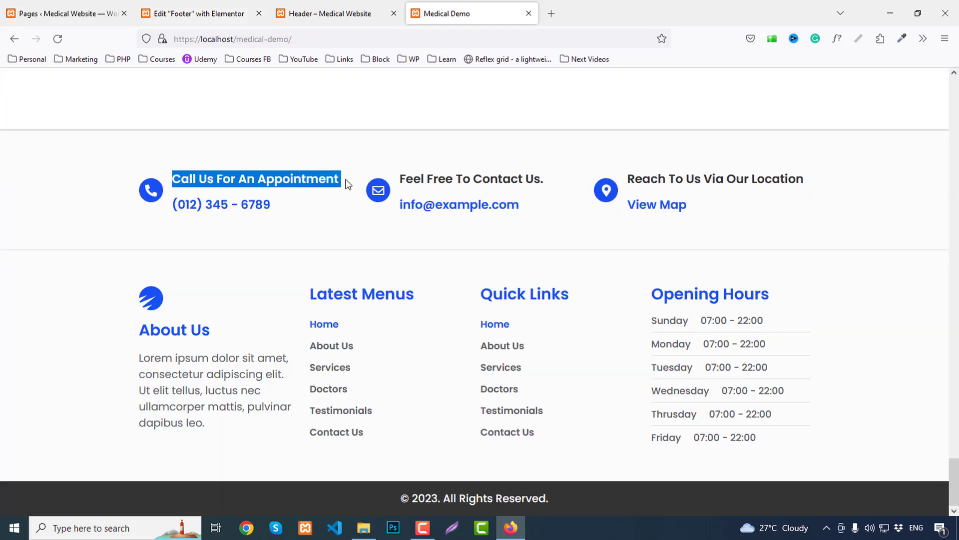
{"action": "left_click", "coordinate": [195, 13]}
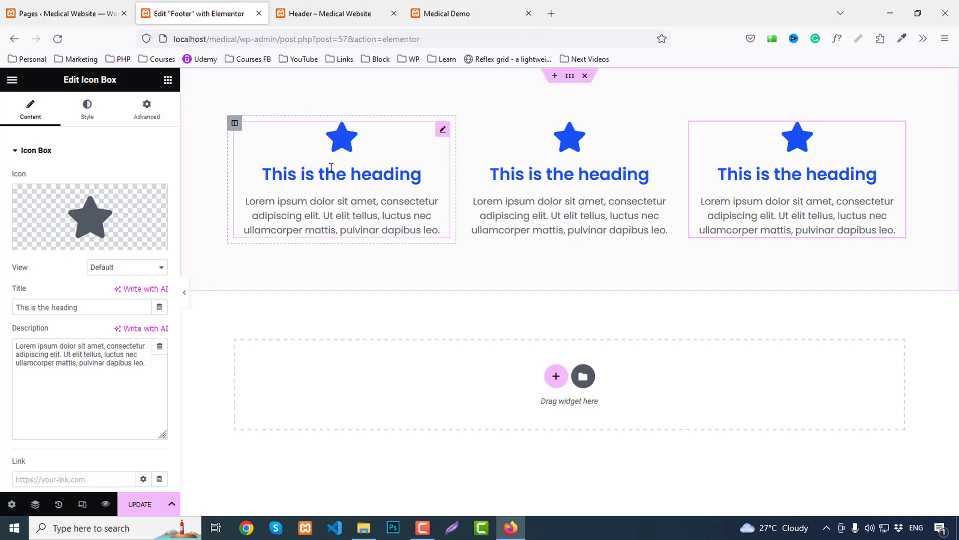
Replace the first icon box's star with a plain phone handset icon from the icon library.
{"action": "left_click", "coordinate": [86, 235]}
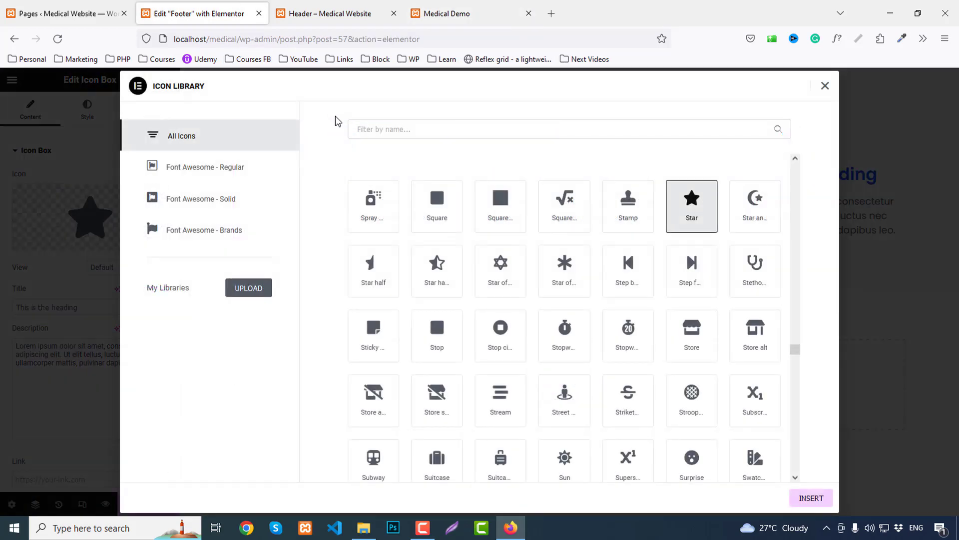
{"action": "type", "text": "phone"}
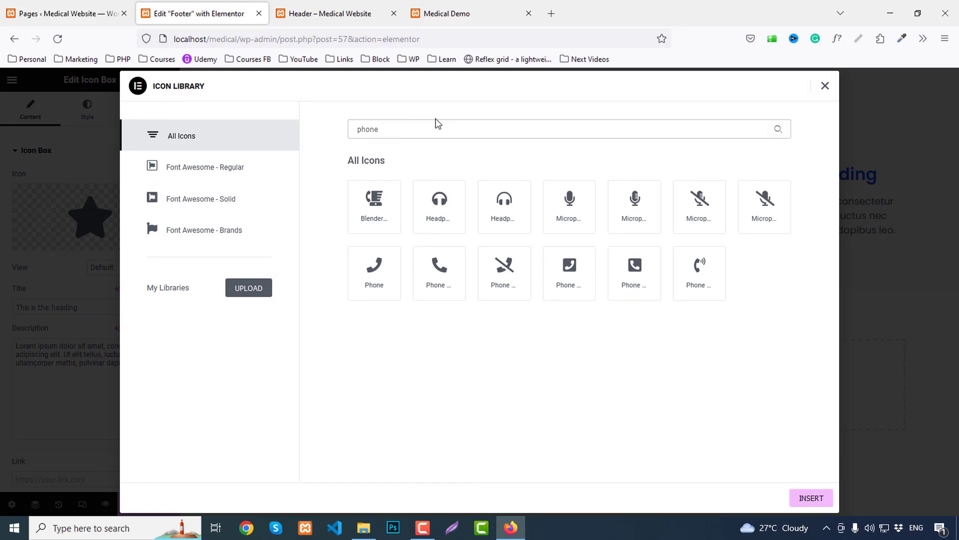
{"action": "left_click", "coordinate": [443, 269]}
{"action": "left_click", "coordinate": [818, 498]}
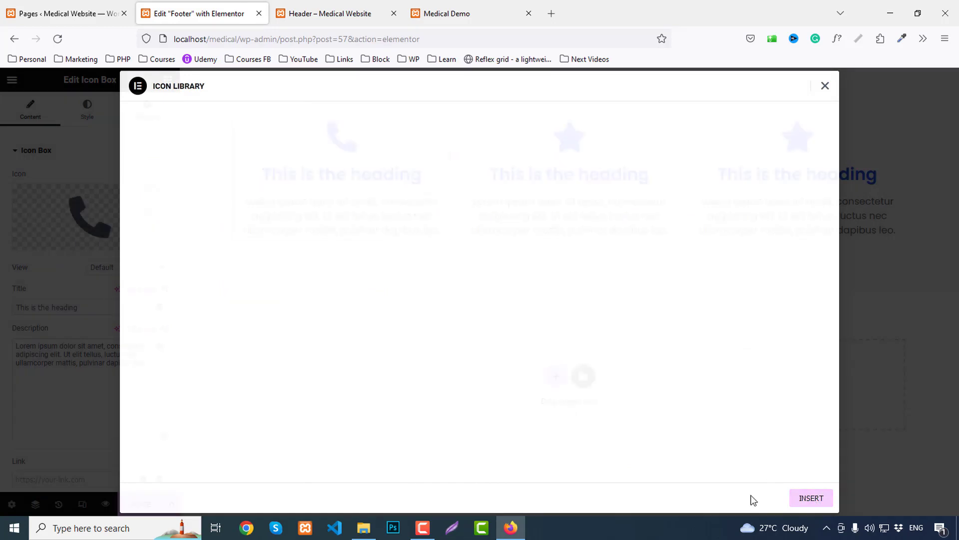
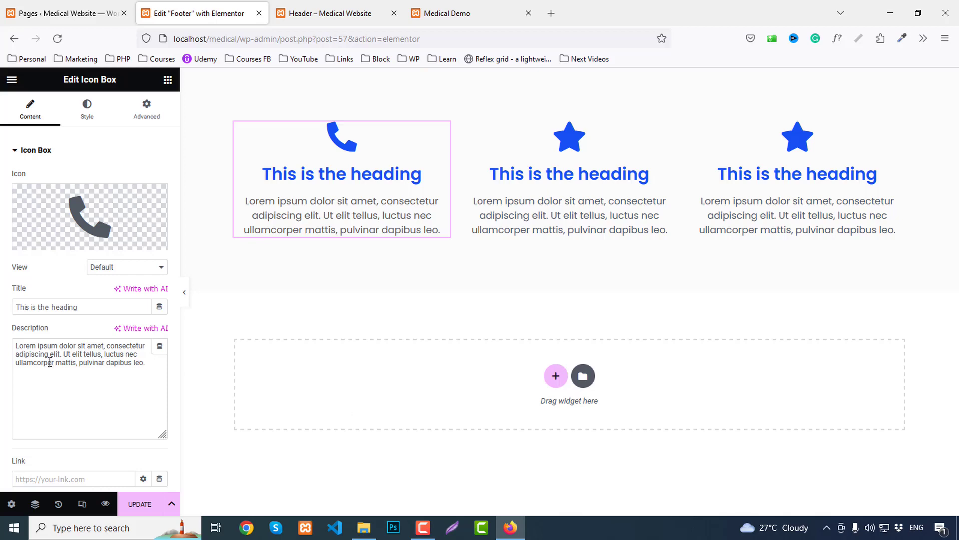
Set the first icon box's view to Stacked and position its icon on the left of the text.
{"action": "left_click", "coordinate": [106, 268]}
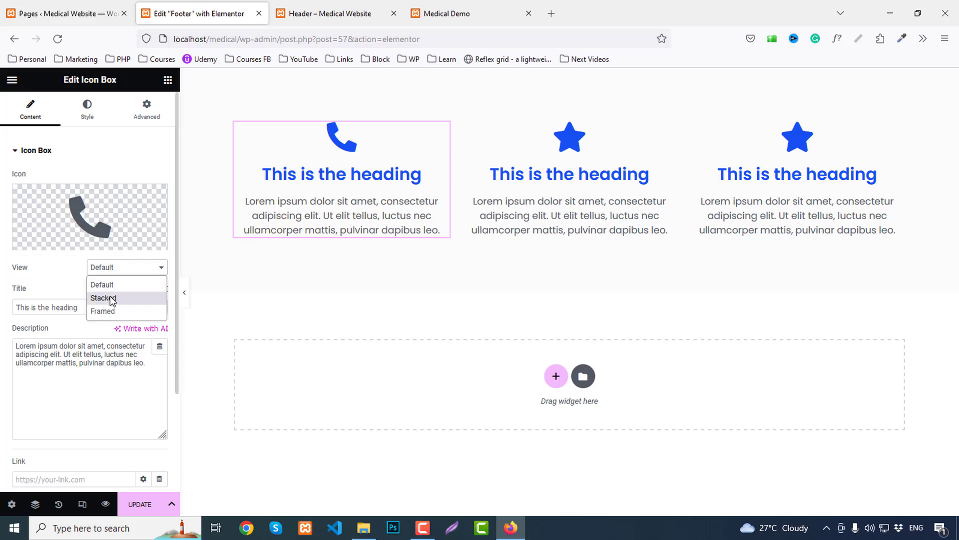
{"action": "left_click", "coordinate": [111, 298]}
{"action": "scroll", "coordinate": [126, 331], "scroll_direction": "down", "scroll_amount": 3}
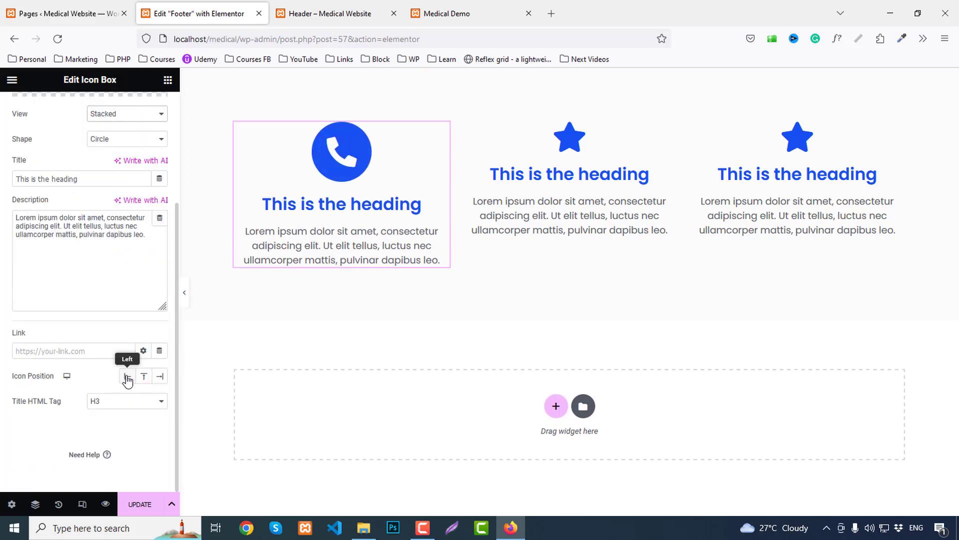
{"action": "left_click", "coordinate": [128, 379]}
Set the vertical alignment of the first icon box's content to Middle.
{"action": "scroll", "coordinate": [99, 295], "scroll_direction": "up", "scroll_amount": 3}
{"action": "left_click", "coordinate": [87, 106]}
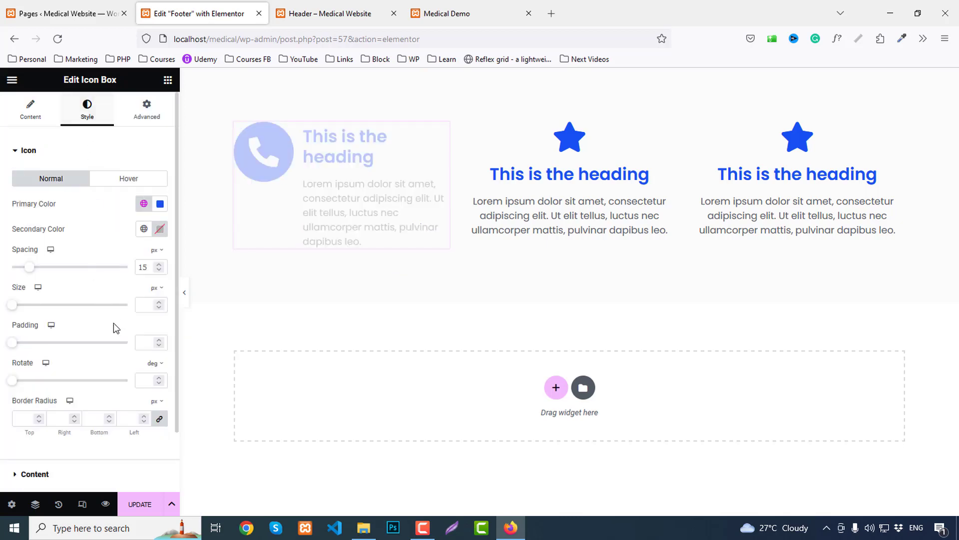
{"action": "scroll", "coordinate": [114, 340], "scroll_direction": "down", "scroll_amount": 2}
{"action": "left_click", "coordinate": [45, 406]}
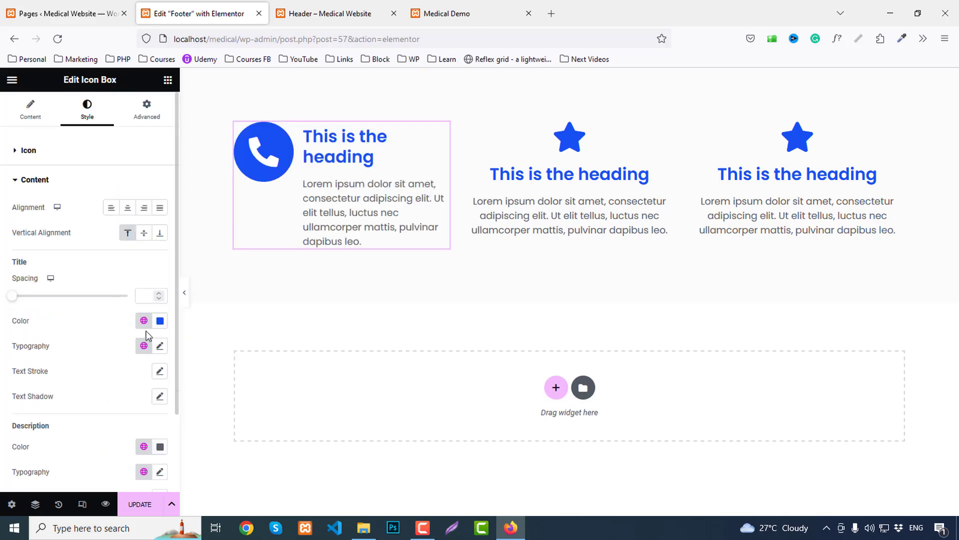
{"action": "left_click", "coordinate": [143, 233]}
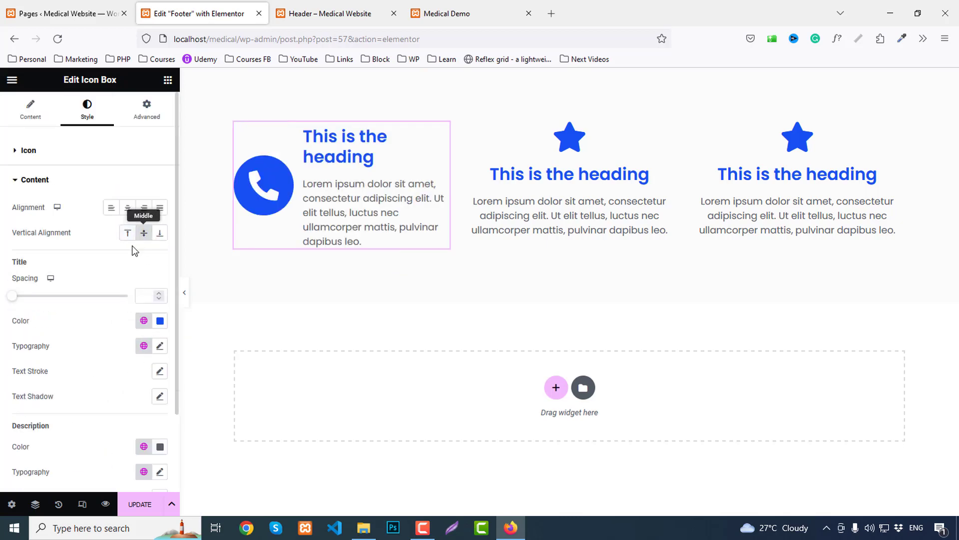
Replace the first icon box's title with "Call us for an appointment".
{"action": "left_click", "coordinate": [28, 104]}
{"action": "left_click_drag", "start_coordinate": [95, 328], "coordinate": [2, 327]}
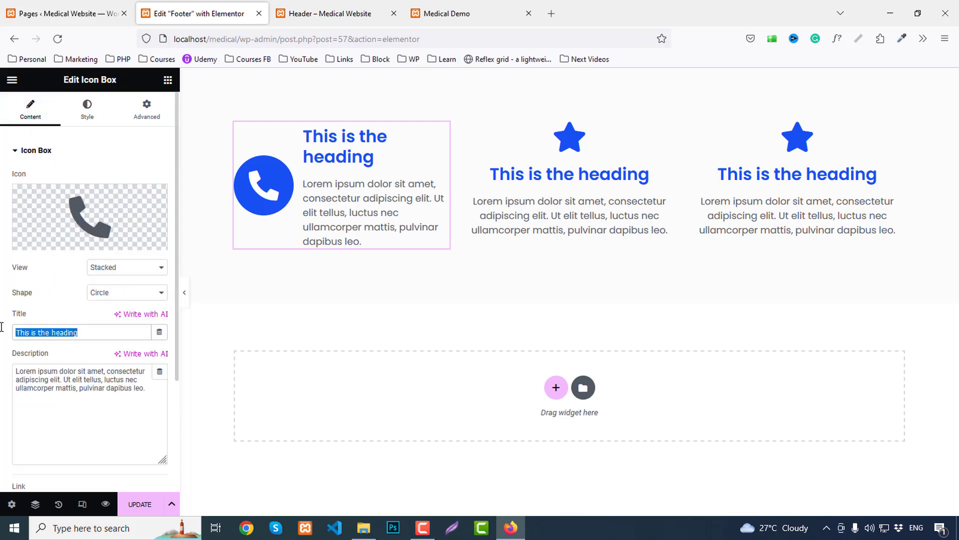
{"action": "type", "text": "Call us for an appointment"}
Copy the phone number from the demo footer and paste it over the first icon box's description.
{"action": "left_click", "coordinate": [440, 13]}
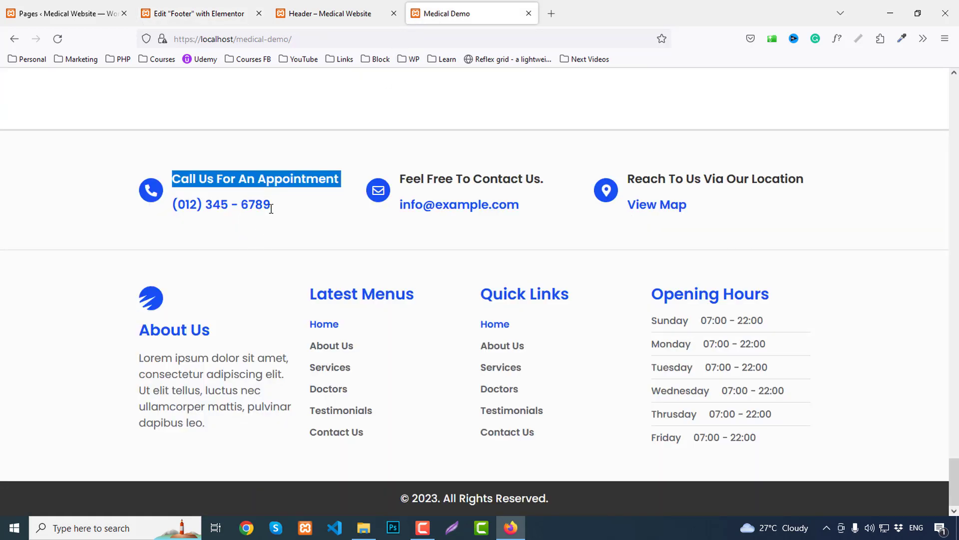
{"action": "left_click_drag", "start_coordinate": [271, 209], "coordinate": [173, 204]}
{"action": "key", "text": "ctrl+c"}
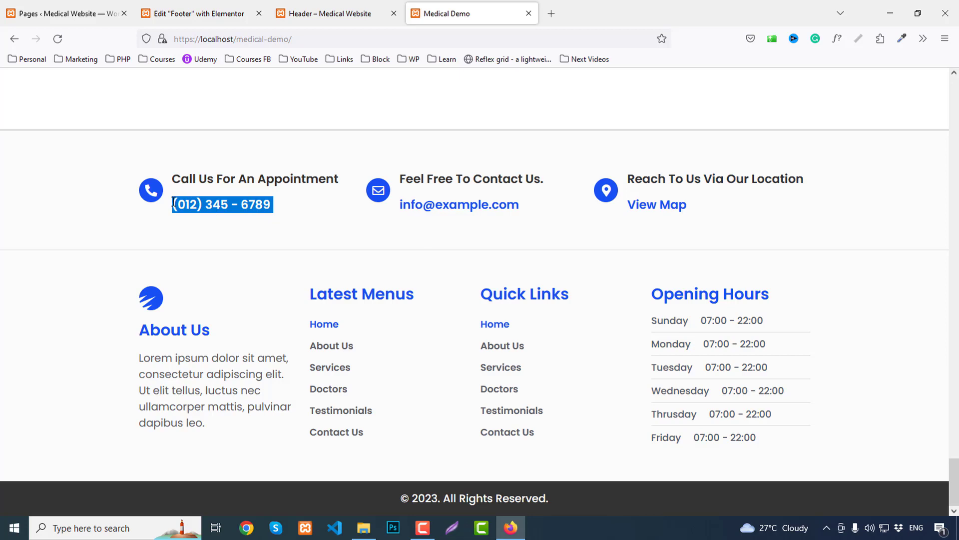
{"action": "left_click", "coordinate": [184, 15]}
{"action": "left_click", "coordinate": [117, 365]}
{"action": "key", "text": "ctrl+a"}
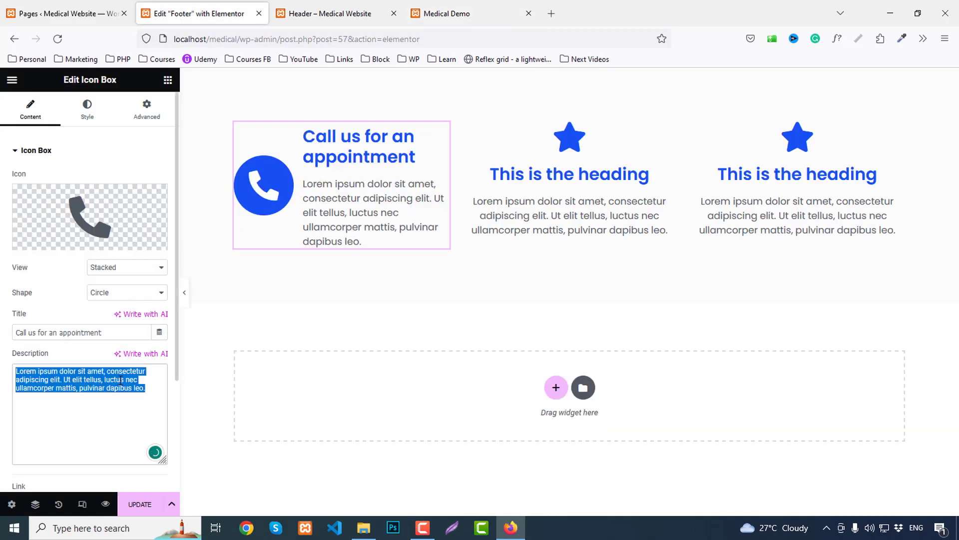
{"action": "key", "text": "ctrl+v"}
Copy the demo footer's second contact heading and set the middle icon box's title to "Feel free to contact us.".
{"action": "left_click", "coordinate": [448, 14]}
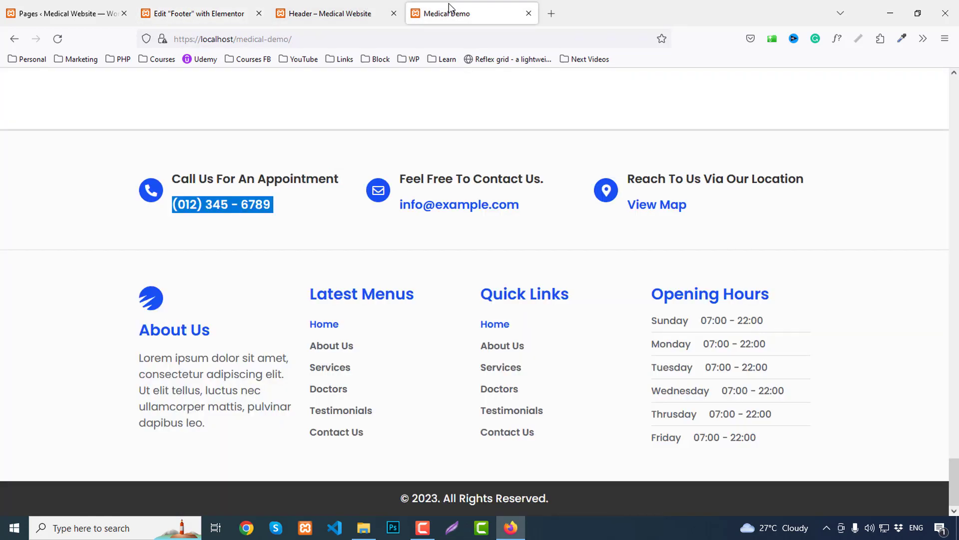
{"action": "left_click_drag", "start_coordinate": [402, 181], "coordinate": [522, 177]}
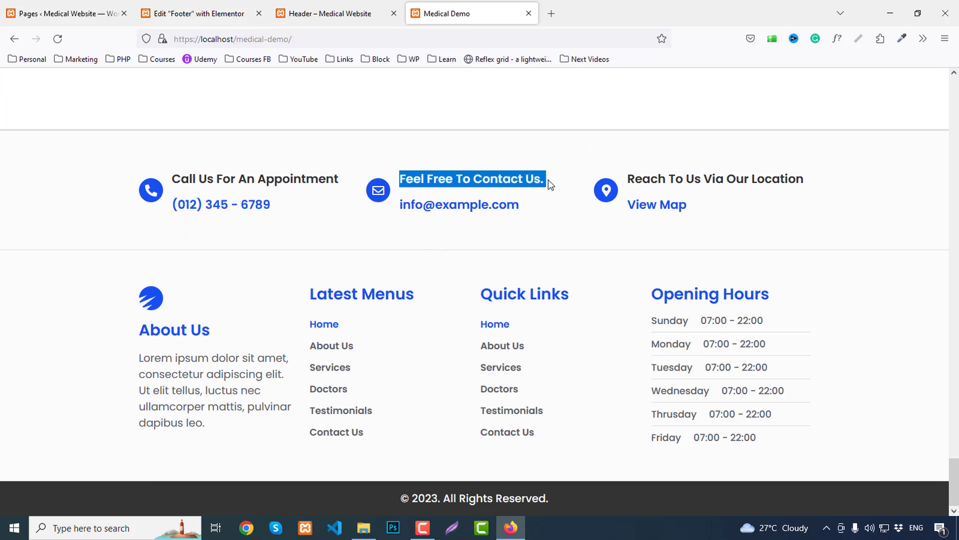
{"action": "left_click", "coordinate": [165, 14]}
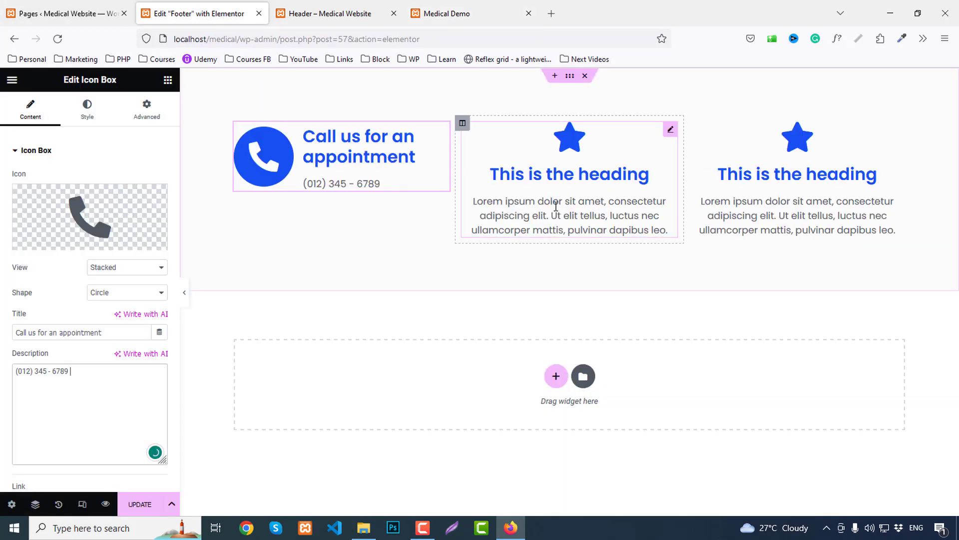
{"action": "left_click", "coordinate": [556, 206]}
{"action": "triple_click", "coordinate": [107, 308]}
{"action": "type", "text": "Feel free to contact us."}
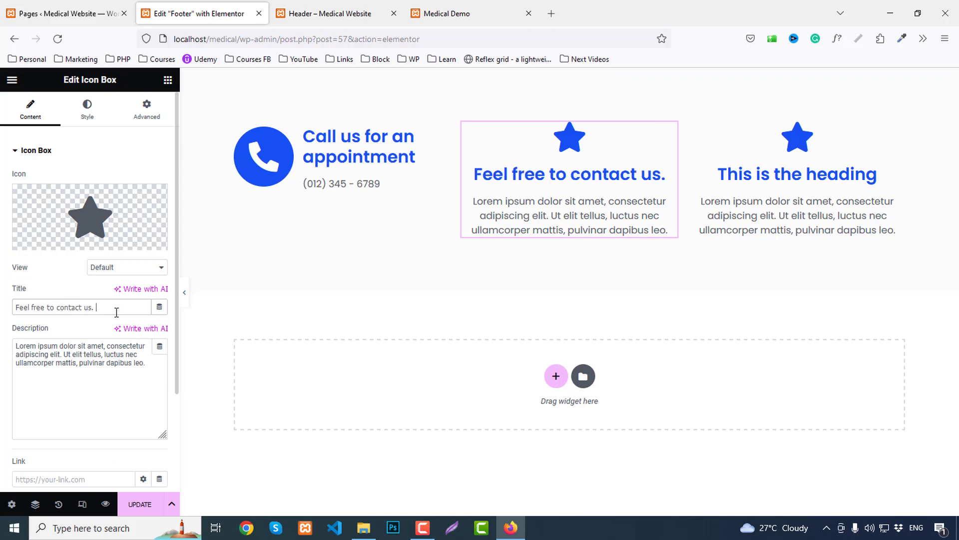
Replace the middle icon box's star with the outlined Envelope icon from the icon library.
{"action": "left_click", "coordinate": [89, 245]}
{"action": "left_click", "coordinate": [450, 125]}
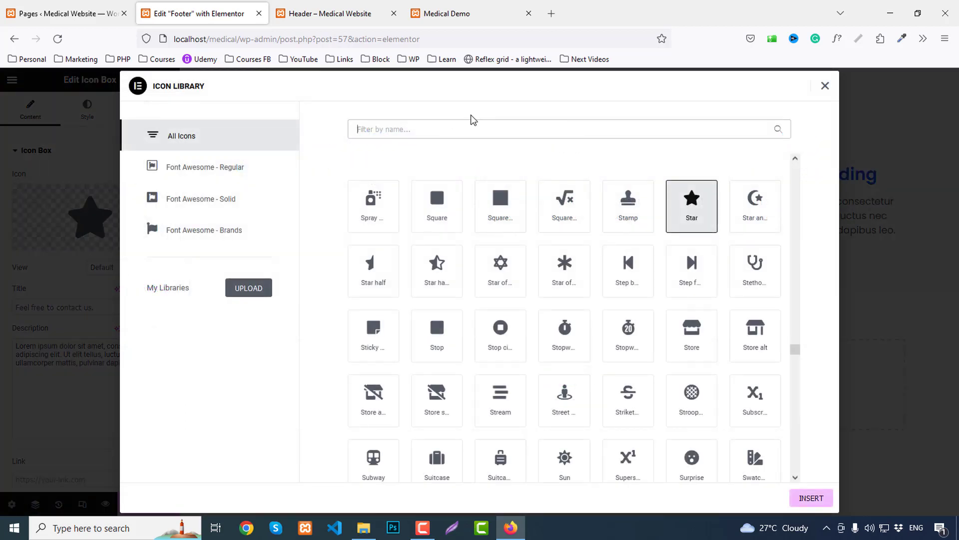
{"action": "type", "text": "enve"}
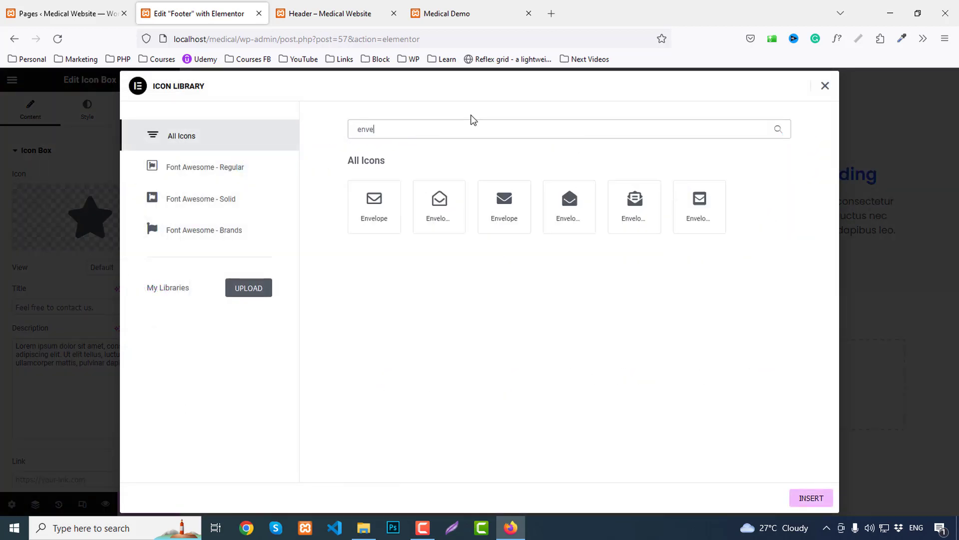
{"action": "left_click", "coordinate": [378, 196]}
{"action": "left_click", "coordinate": [805, 497]}
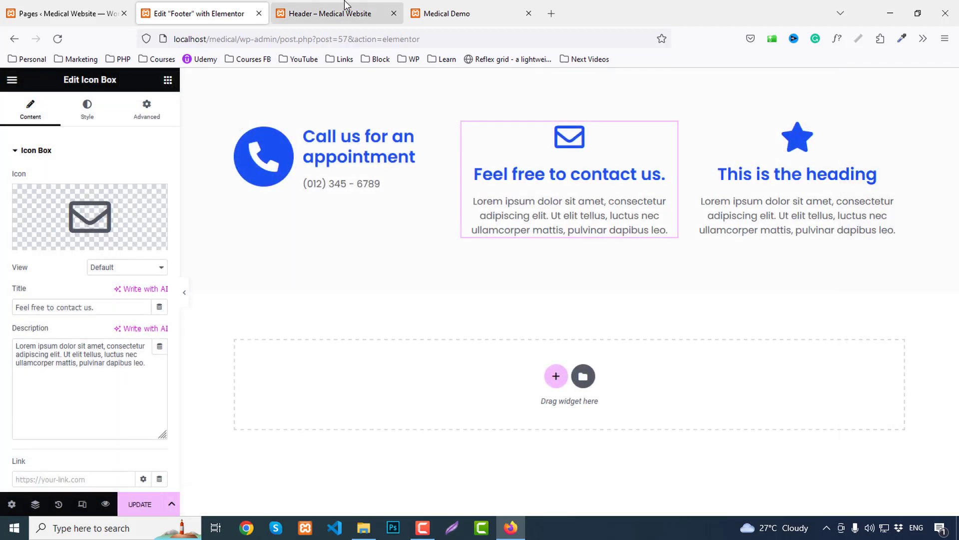
Copy the e-mail address from the demo footer and paste it over the middle icon box's description.
{"action": "left_click", "coordinate": [444, 14]}
{"action": "left_click", "coordinate": [529, 216]}
{"action": "left_click_drag", "start_coordinate": [529, 216], "coordinate": [409, 215]}
{"action": "key", "text": "ctrl+c"}
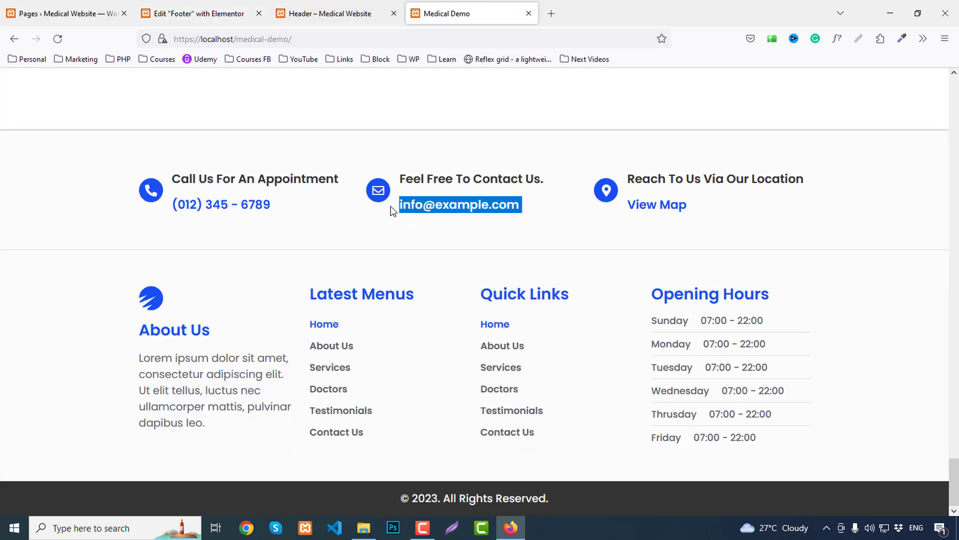
{"action": "left_click", "coordinate": [220, 13]}
{"action": "triple_click", "coordinate": [83, 350]}
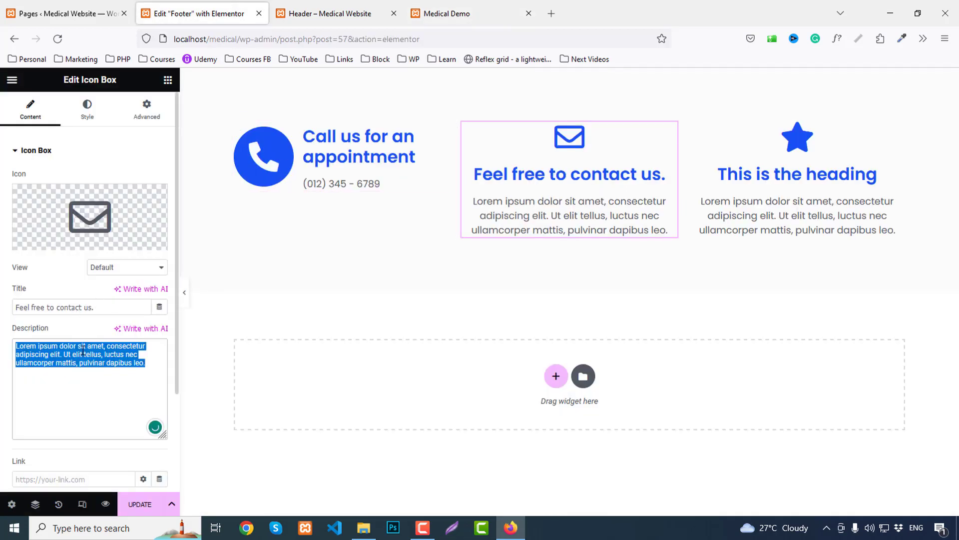
{"action": "key", "text": "ctrl+v"}
Copy the demo footer's third contact heading and set the third icon box's title to "Reach to us via our location".
{"action": "left_click", "coordinate": [448, 13]}
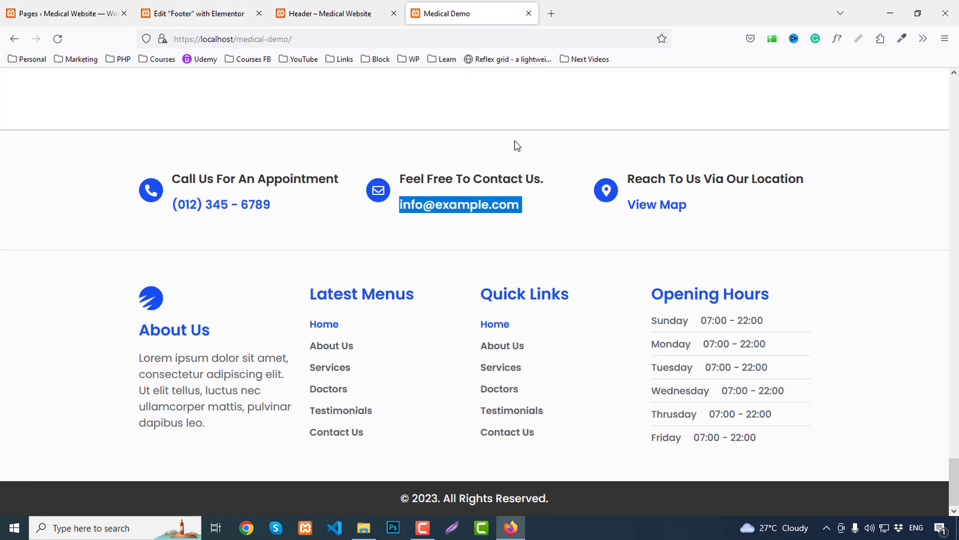
{"action": "left_click_drag", "start_coordinate": [822, 183], "coordinate": [714, 178]}
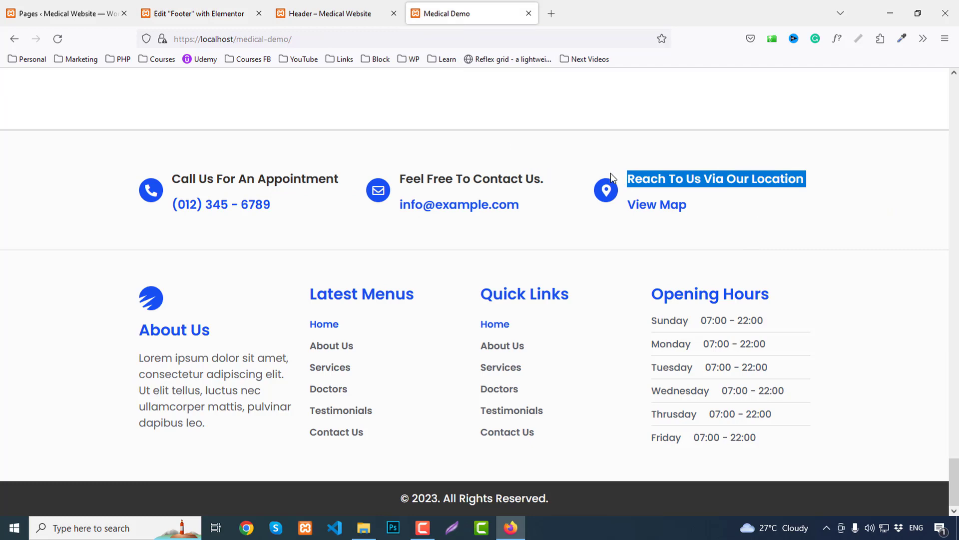
{"action": "left_click", "coordinate": [207, 14]}
{"action": "left_click", "coordinate": [849, 174]}
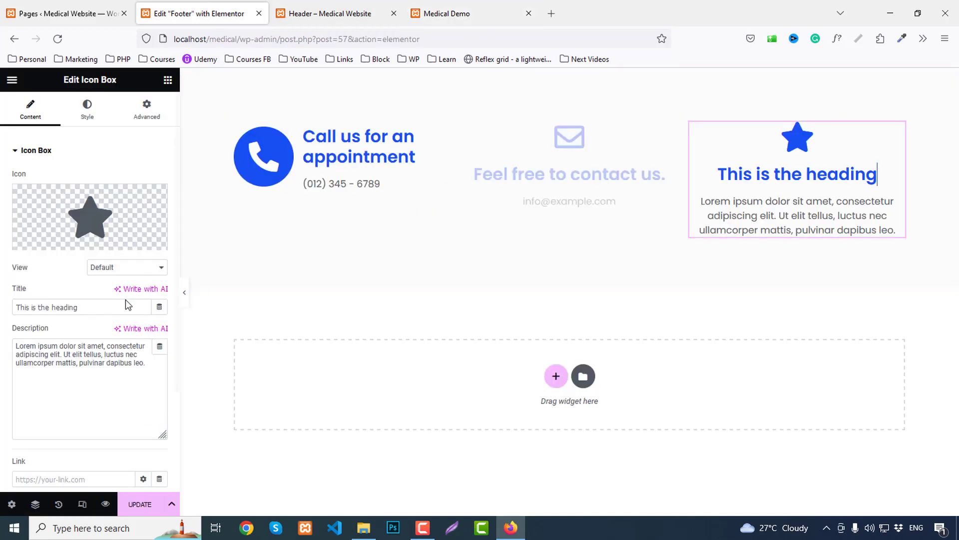
{"action": "triple_click", "coordinate": [104, 306]}
{"action": "type", "text": "Reach to us via our location"}
Replace the third icon box's star with the map marker icon that has a hole, and set its description to "View Map".
{"action": "left_click", "coordinate": [50, 235]}
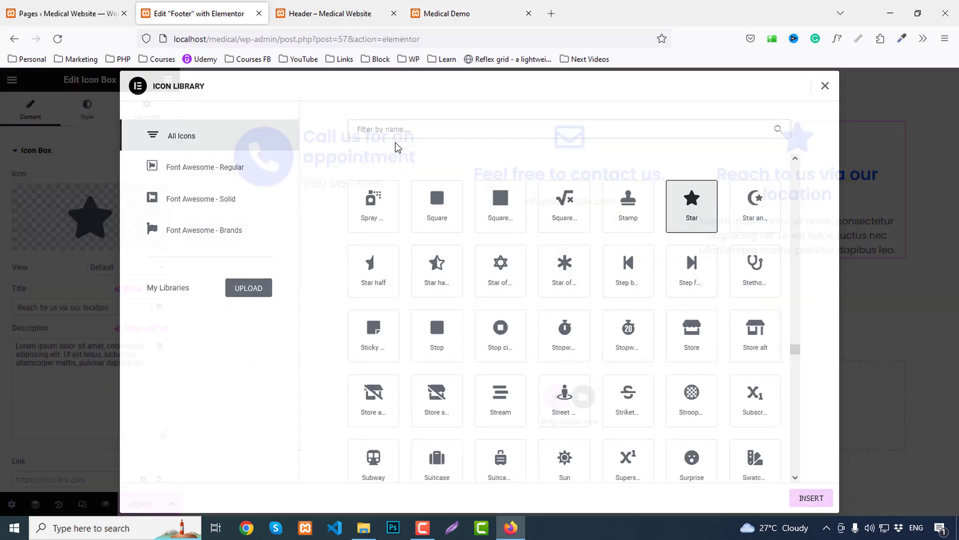
{"action": "left_click", "coordinate": [407, 129]}
{"action": "type", "text": "map"}
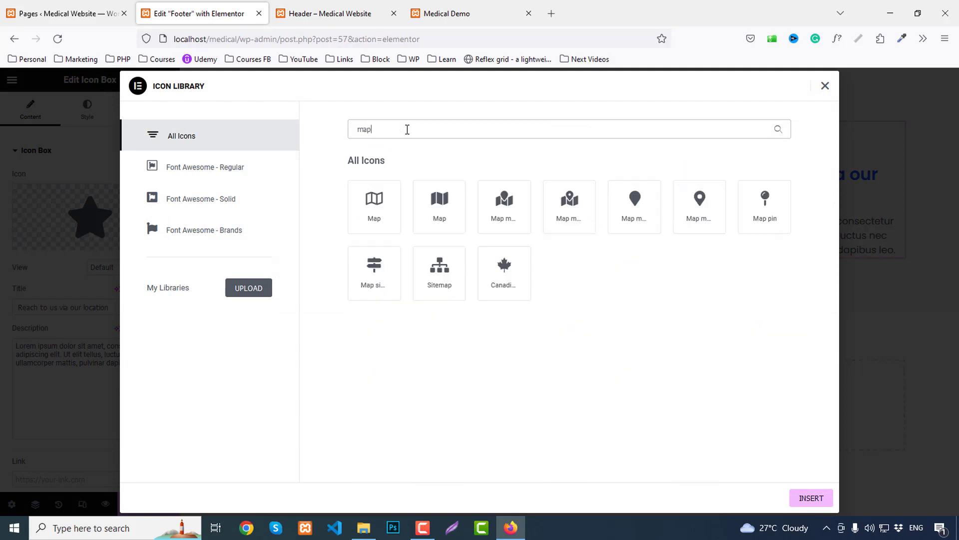
{"action": "left_click", "coordinate": [720, 227]}
{"action": "left_click", "coordinate": [807, 497]}
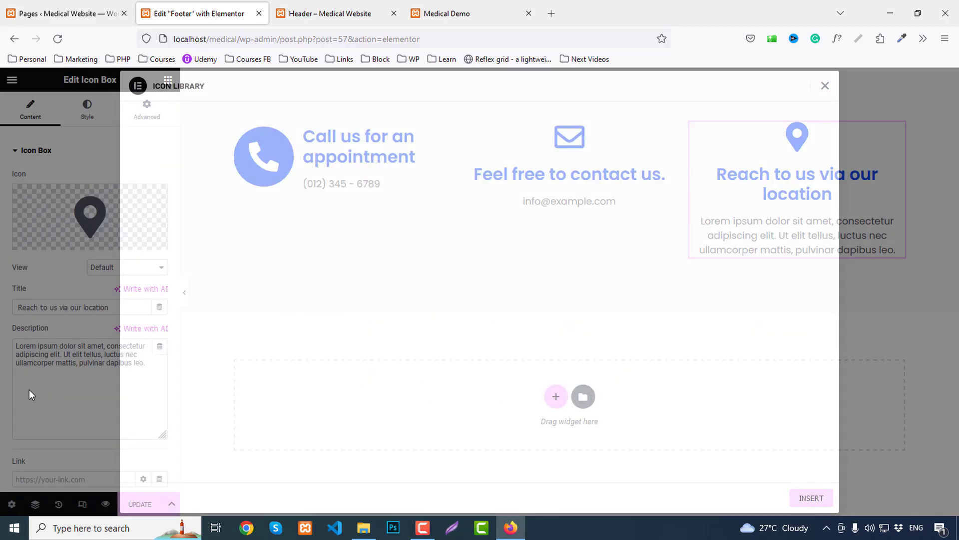
{"action": "triple_click", "coordinate": [117, 371]}
{"action": "type", "text": "View Map"}
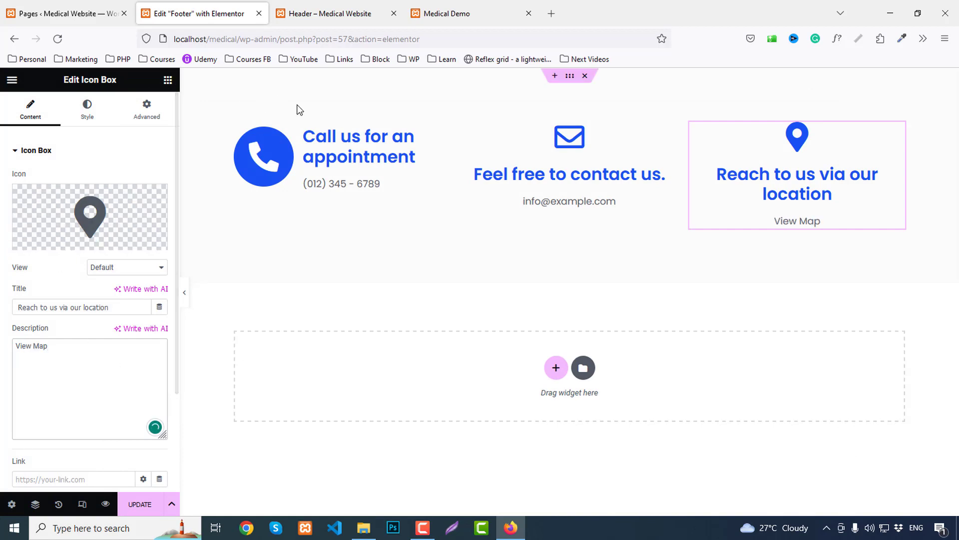
Open the style settings of the first icon box, the one with the phone icon.
{"action": "left_click", "coordinate": [415, 153]}
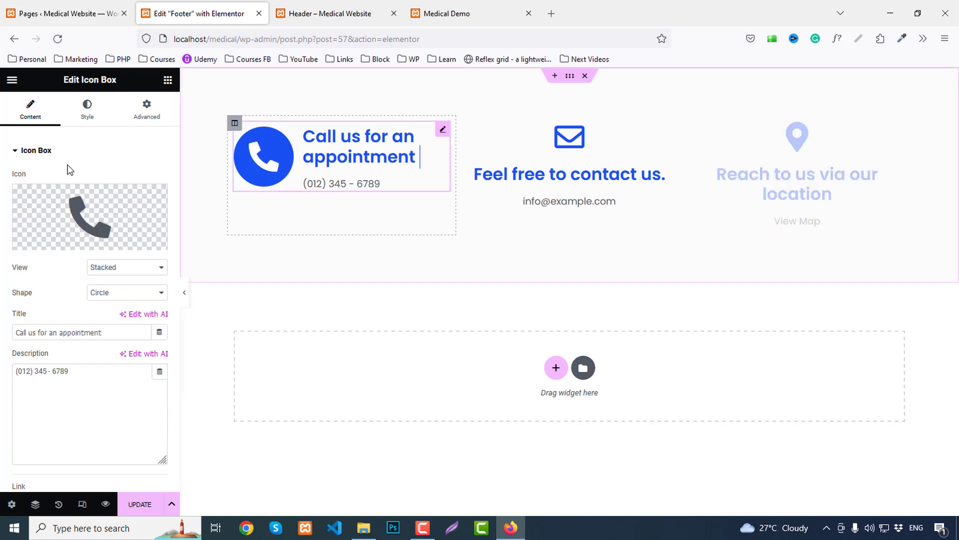
{"action": "left_click", "coordinate": [86, 107]}
Try the Secondary global color as the primary color of the first icon box's phone icon.
{"action": "left_click", "coordinate": [143, 204]}
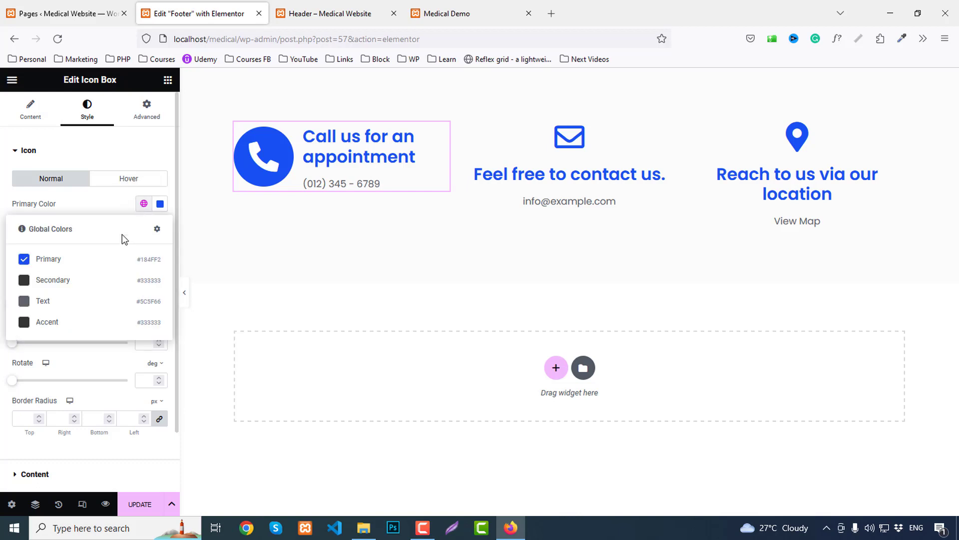
{"action": "left_click", "coordinate": [43, 280]}
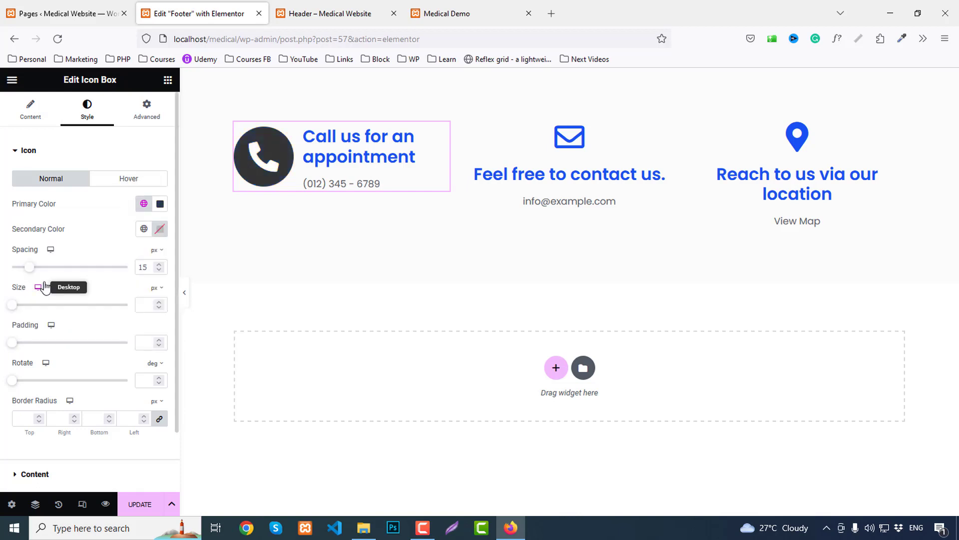
{"action": "left_click", "coordinate": [145, 205]}
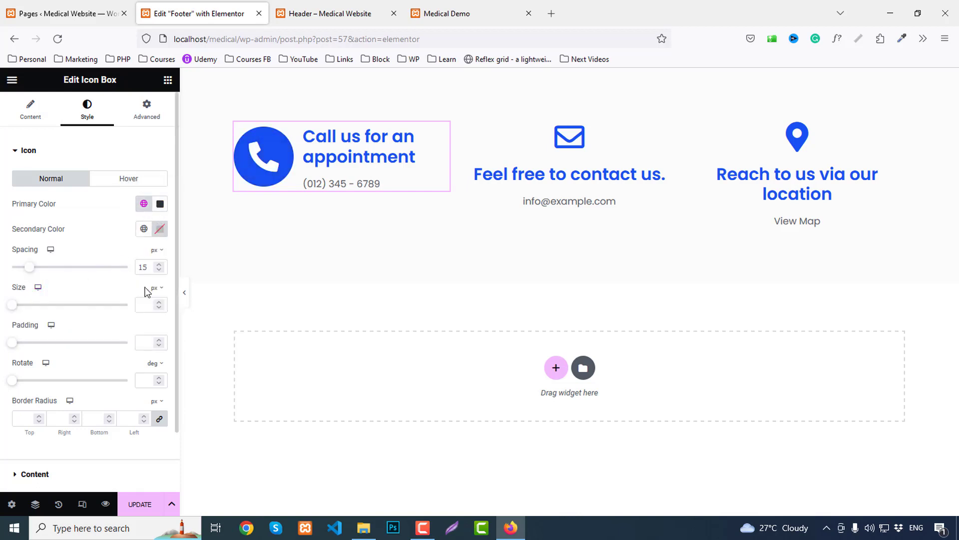
Set the phone icon's size to 20 px in the first icon box.
{"action": "type", "text": "15"}
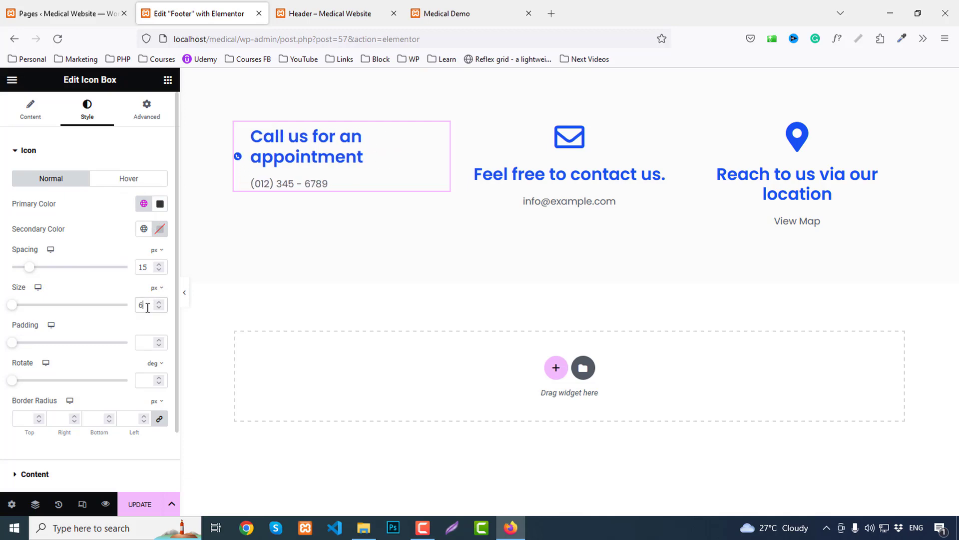
{"action": "key", "text": "Up"}
{"action": "key", "text": "Up"}
{"action": "key", "text": "Up"}
{"action": "key", "text": "Up"}
{"action": "key", "text": "Up"}
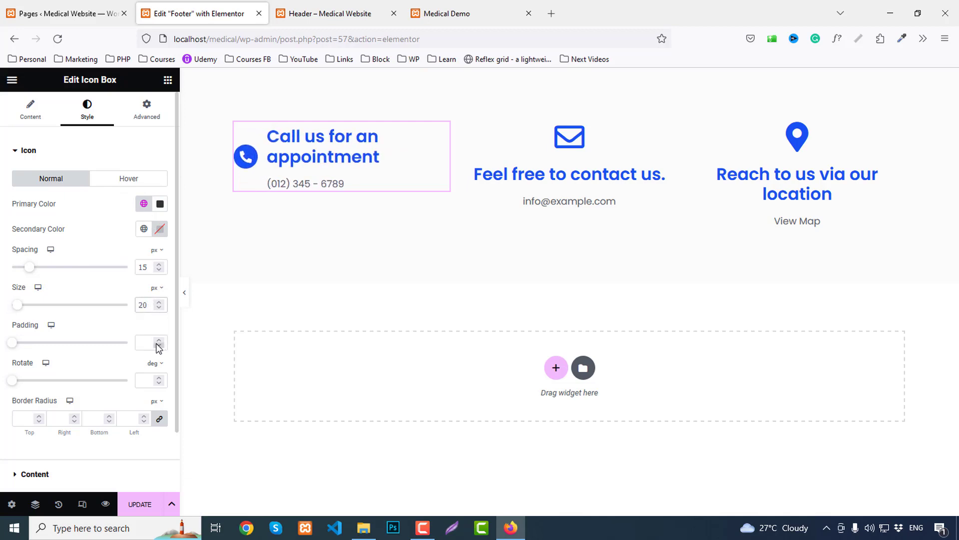
Change the first icon box's title color to the Secondary global color.
{"action": "scroll", "coordinate": [158, 346], "scroll_direction": "down", "scroll_amount": 3}
{"action": "left_click", "coordinate": [46, 408]}
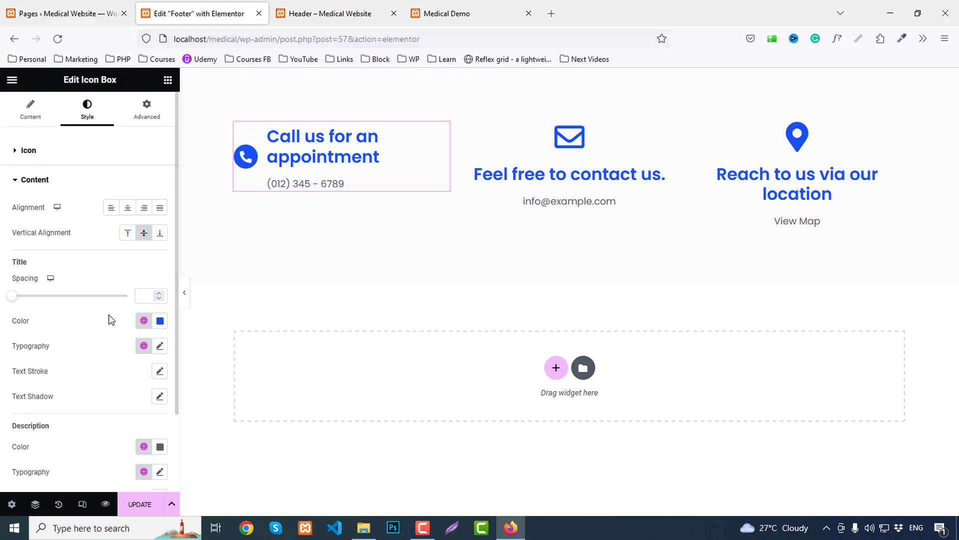
{"action": "scroll", "coordinate": [130, 289], "scroll_direction": "down", "scroll_amount": 4}
{"action": "left_click", "coordinate": [144, 225]}
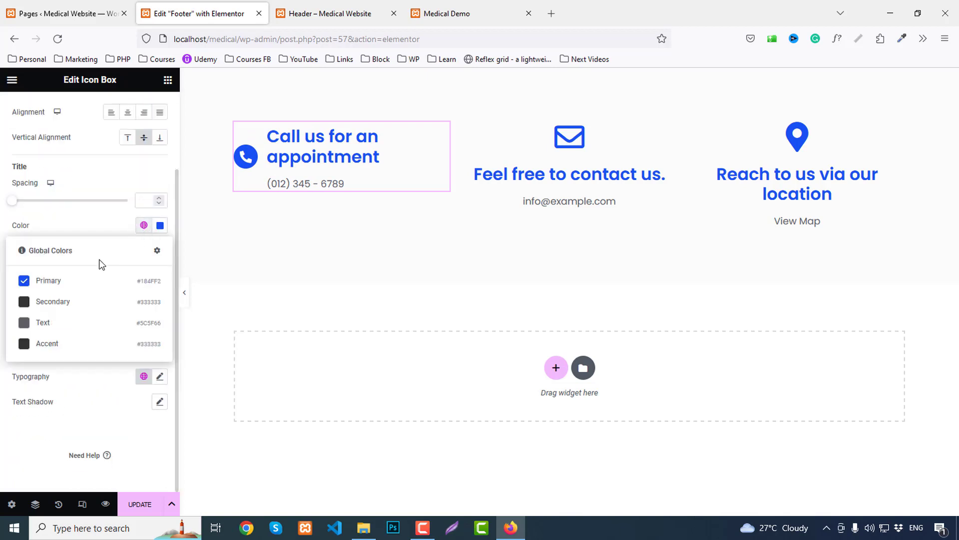
{"action": "left_click", "coordinate": [46, 302]}
Set the first icon box's title typography to a 20 px size with the Capitalize transform.
{"action": "left_click", "coordinate": [160, 251]}
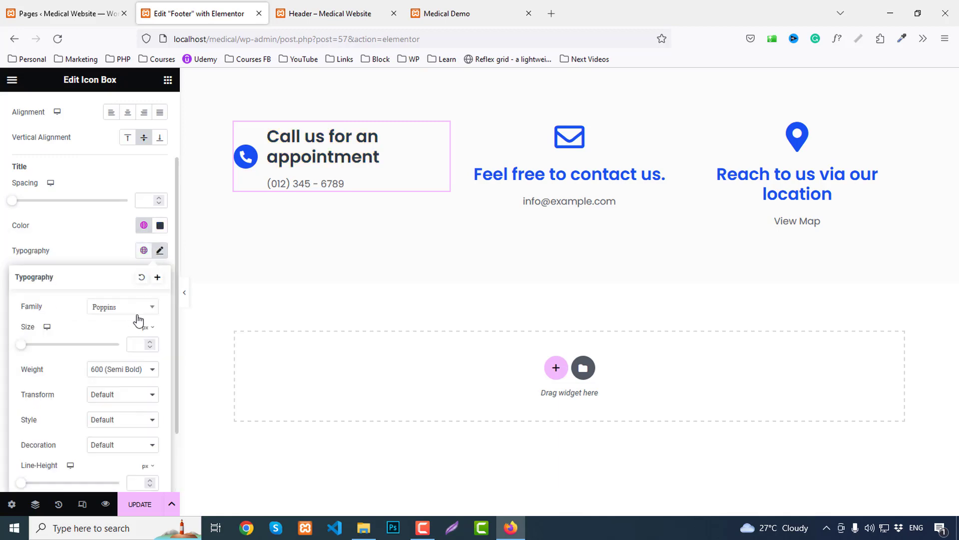
{"action": "left_click", "coordinate": [130, 348]}
{"action": "type", "text": "18"}
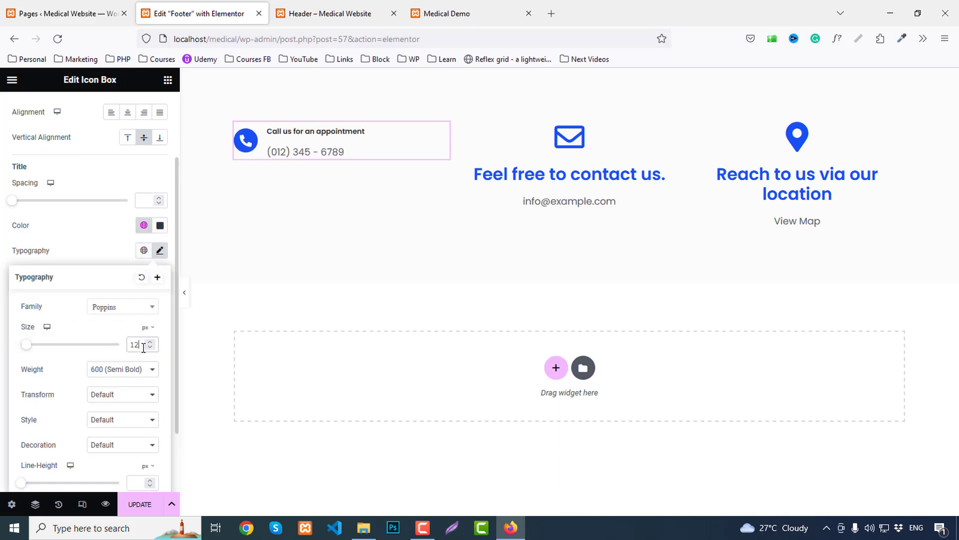
{"action": "key", "text": "Up"}
{"action": "key", "text": "Up"}
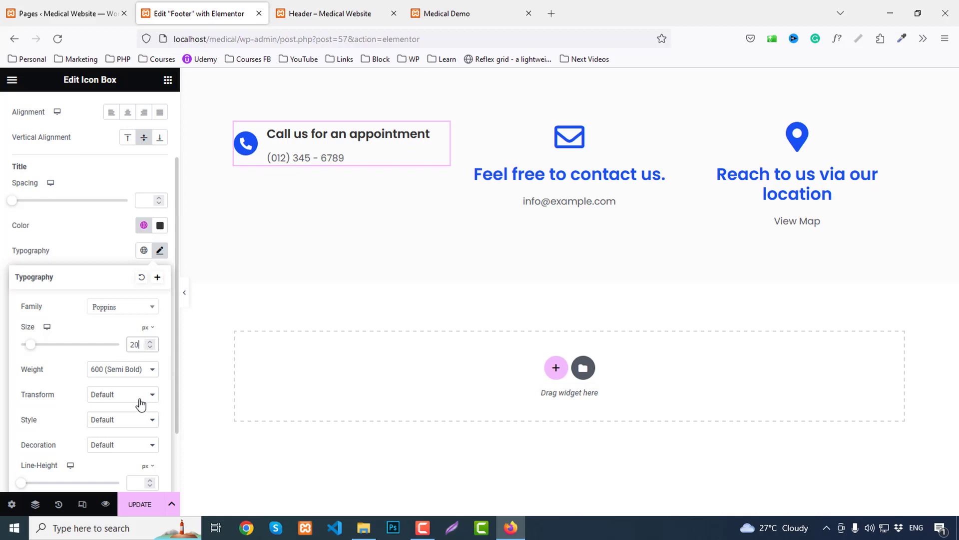
{"action": "scroll", "coordinate": [141, 405], "scroll_direction": "down", "scroll_amount": 3}
{"action": "left_click", "coordinate": [107, 311]}
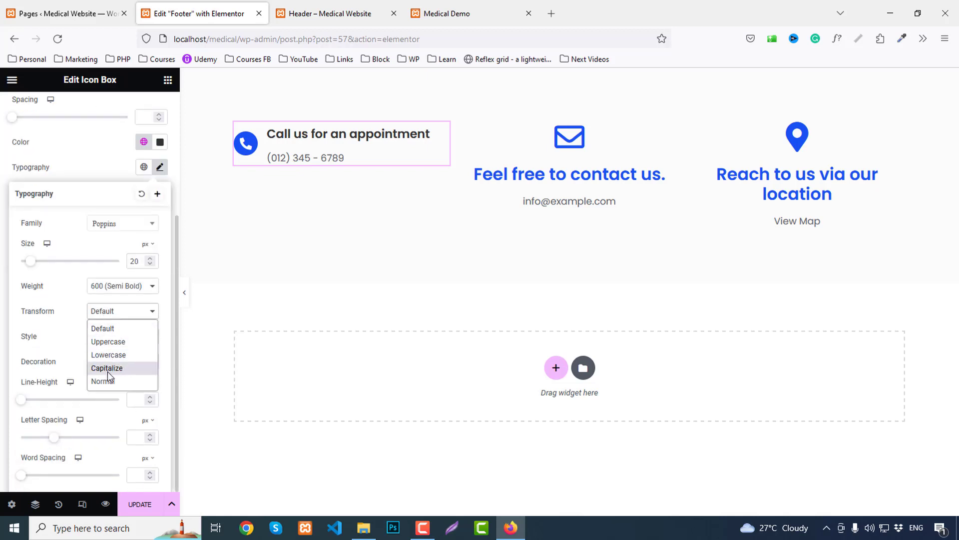
{"action": "left_click", "coordinate": [107, 371]}
{"action": "left_click", "coordinate": [106, 160]}
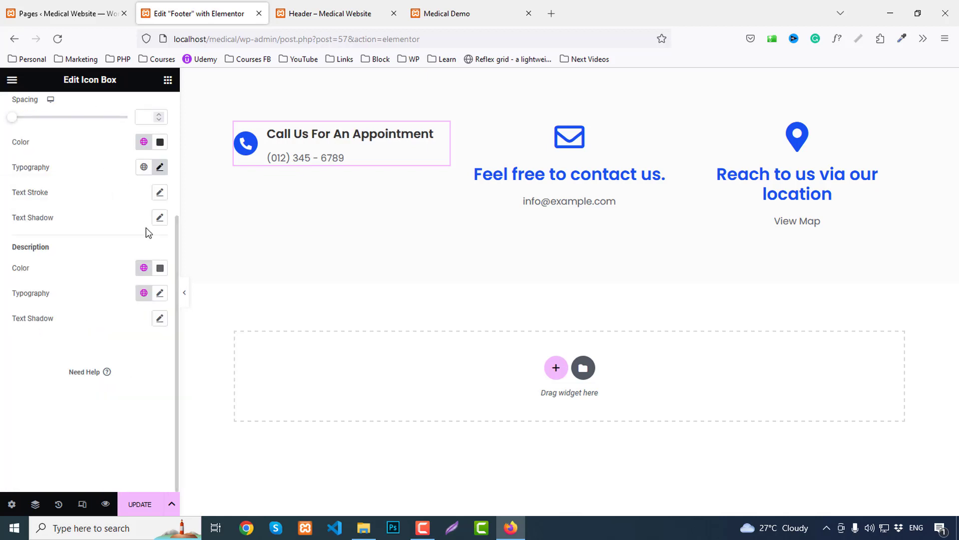
Give the first icon box's description the Primary global color and set its title weight to 700 (Bold).
{"action": "left_click", "coordinate": [144, 268]}
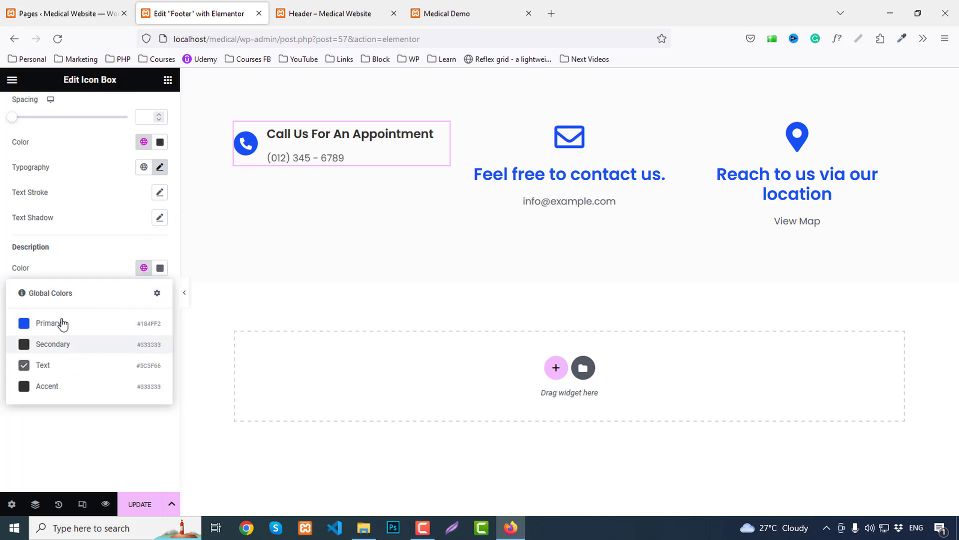
{"action": "left_click", "coordinate": [62, 322]}
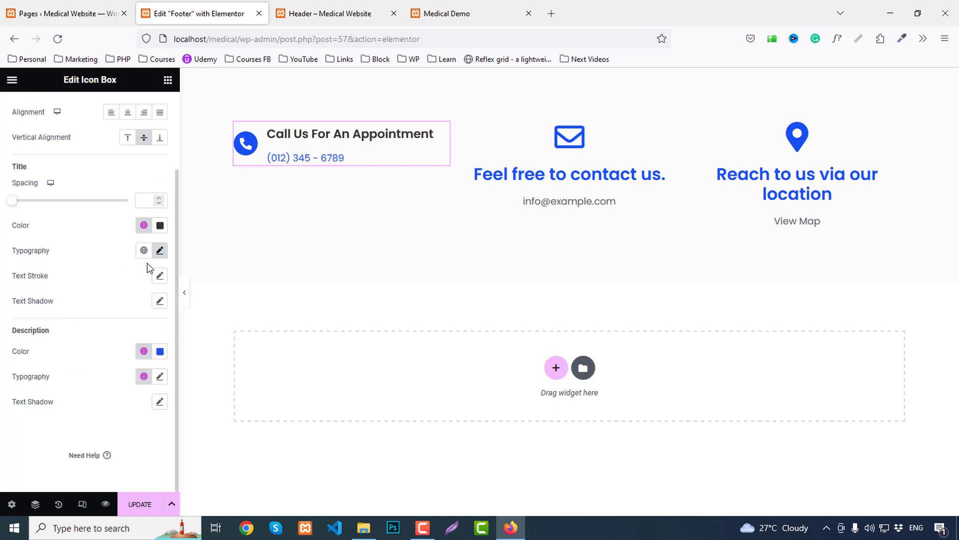
{"action": "left_click", "coordinate": [160, 251]}
{"action": "left_click", "coordinate": [111, 370]}
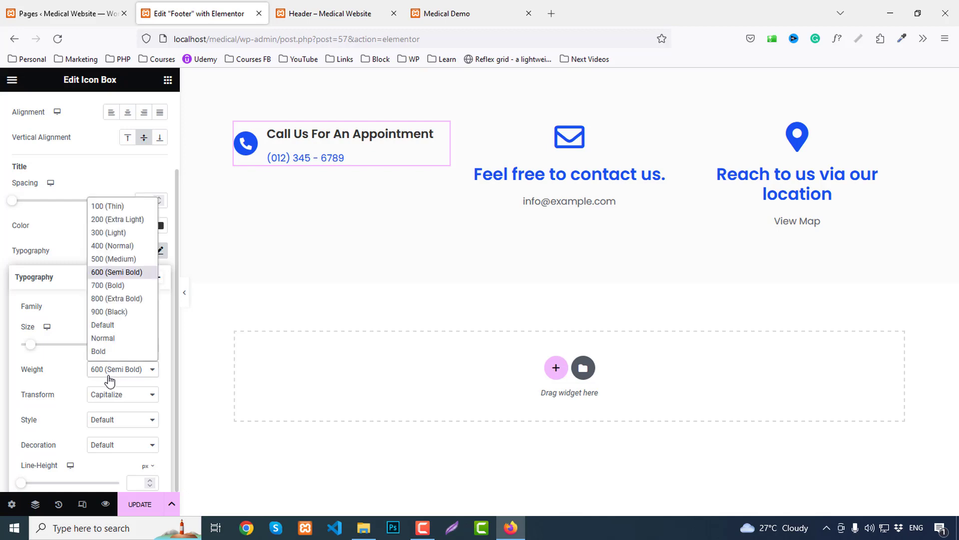
{"action": "left_click", "coordinate": [114, 286]}
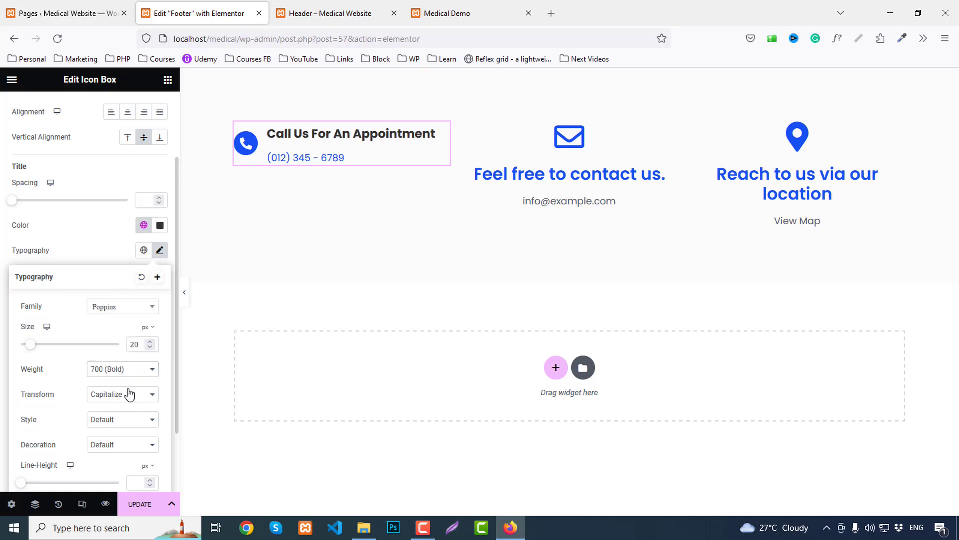
Try enlarging the first icon box's title font size to 23 px.
{"action": "left_click", "coordinate": [150, 341]}
{"action": "left_click", "coordinate": [149, 341]}
{"action": "left_click", "coordinate": [150, 347]}
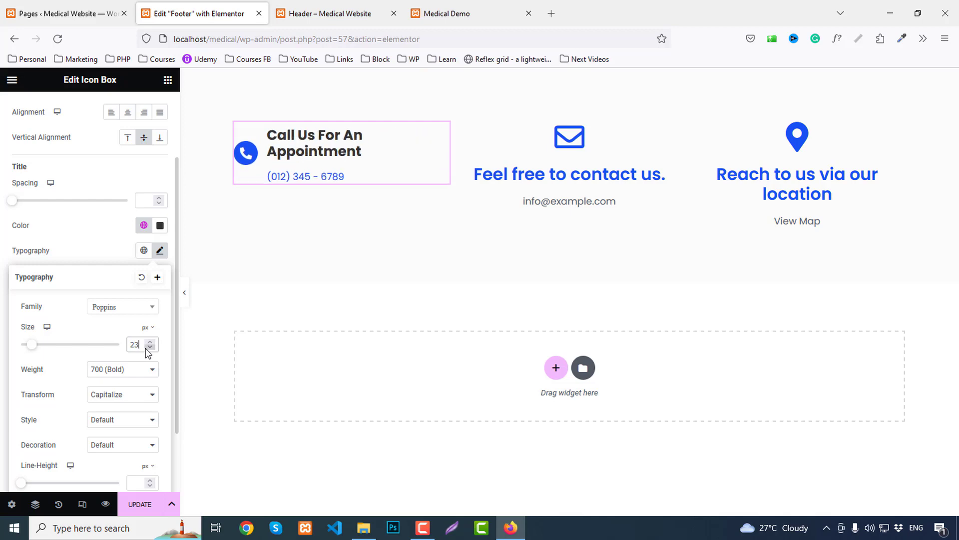
{"action": "left_click", "coordinate": [150, 347]}
{"action": "left_click", "coordinate": [113, 241]}
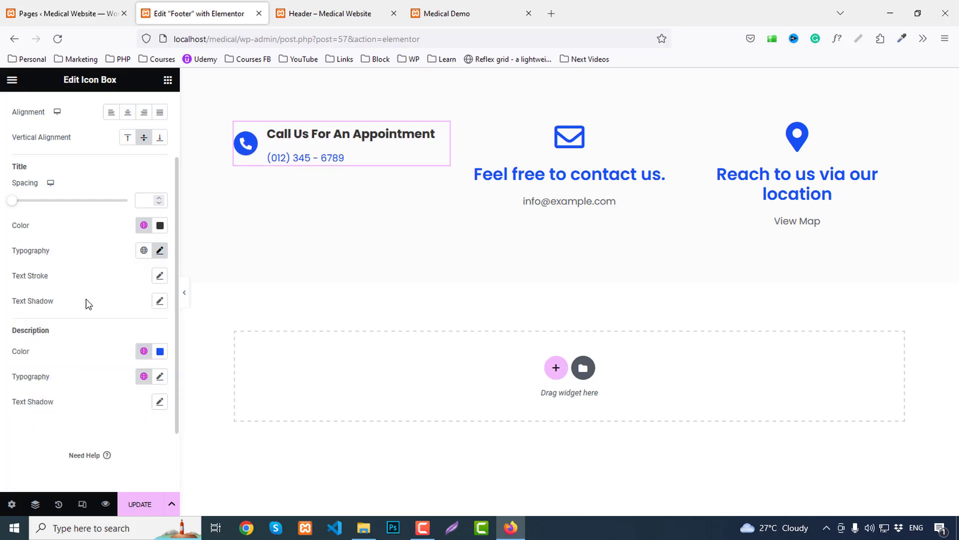
Set the font weight of the first icon box's description to 600 (Semi Bold).
{"action": "left_click", "coordinate": [160, 376]}
{"action": "scroll", "coordinate": [125, 343], "scroll_direction": "down", "scroll_amount": 4}
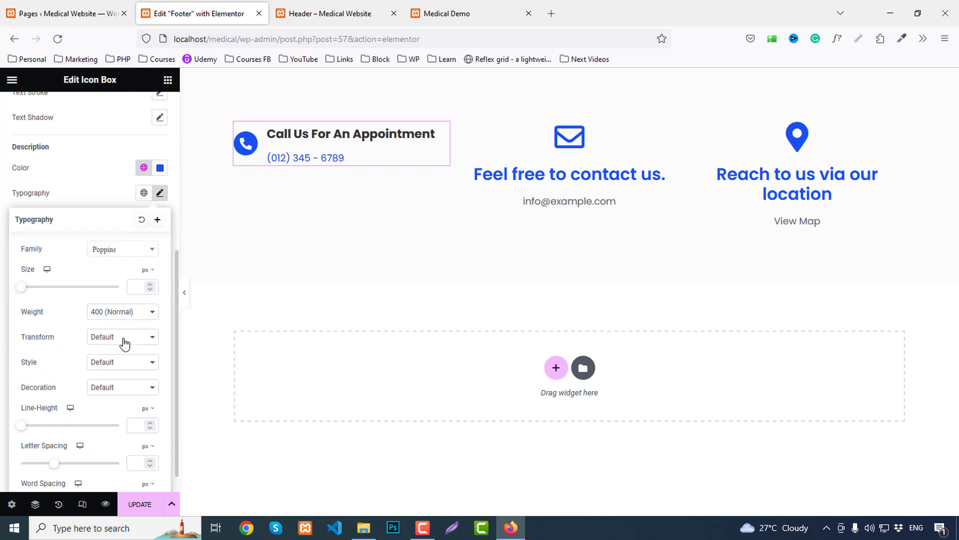
{"action": "left_click", "coordinate": [125, 287]}
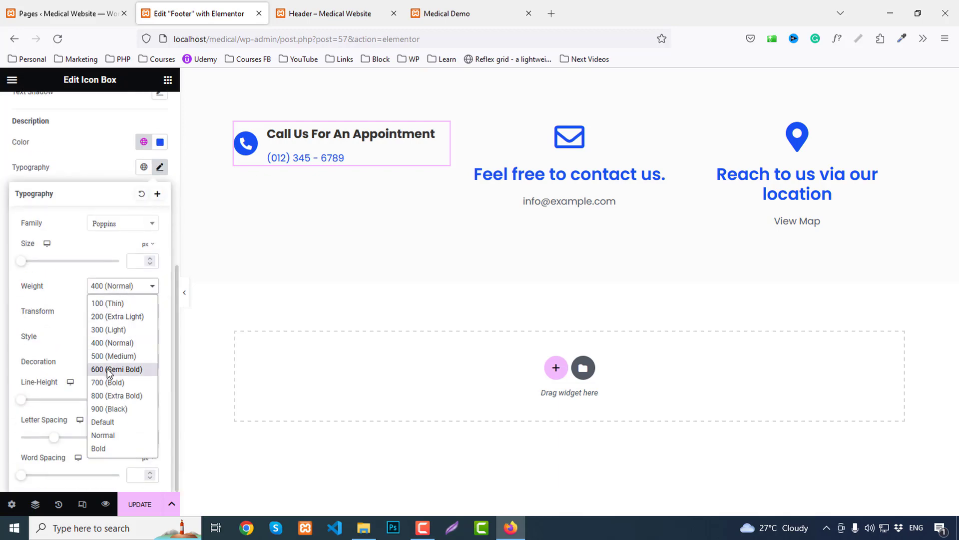
{"action": "left_click", "coordinate": [108, 371]}
Set the font size of the first icon box's description to 22 px.
{"action": "left_click", "coordinate": [138, 260]}
{"action": "type", "text": "1"}
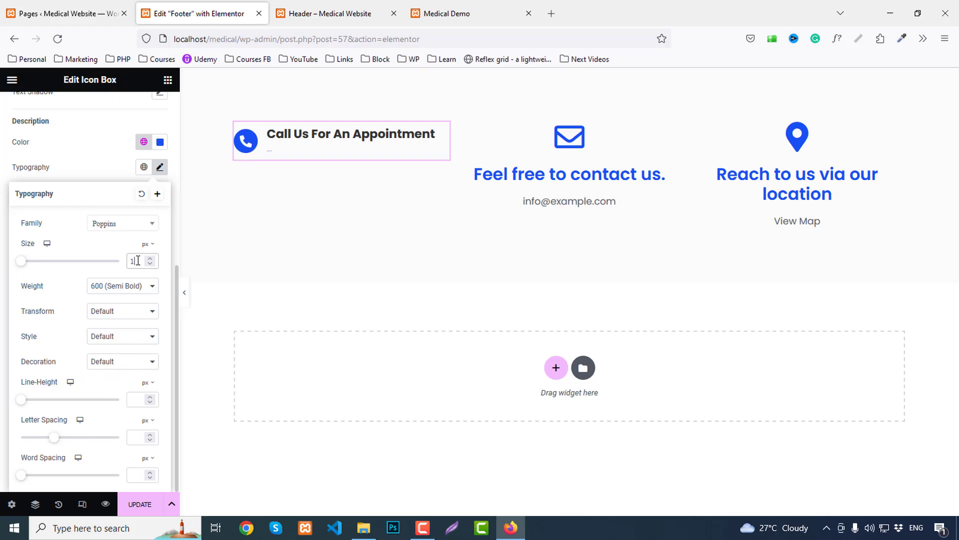
{"action": "key", "text": "Up"}
{"action": "key", "text": "Up"}
{"action": "key", "text": "Up"}
{"action": "key", "text": "Up"}
{"action": "key", "text": "Up"}
{"action": "key", "text": "Up"}
{"action": "key", "text": "Up"}
{"action": "key", "text": "Up"}
{"action": "key", "text": "Up"}
{"action": "key", "text": "Up"}
{"action": "key", "text": "Up"}
{"action": "key", "text": "Up"}
{"action": "key", "text": "Up"}
{"action": "key", "text": "Up"}
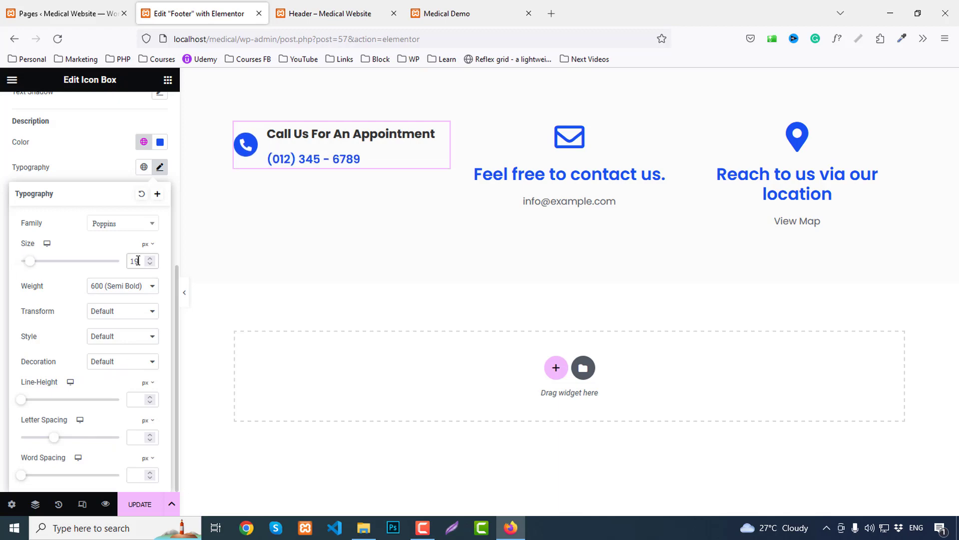
{"action": "key", "text": "Up"}
{"action": "key", "text": "Up"}
{"action": "key", "text": "Up"}
{"action": "key", "text": "Up"}
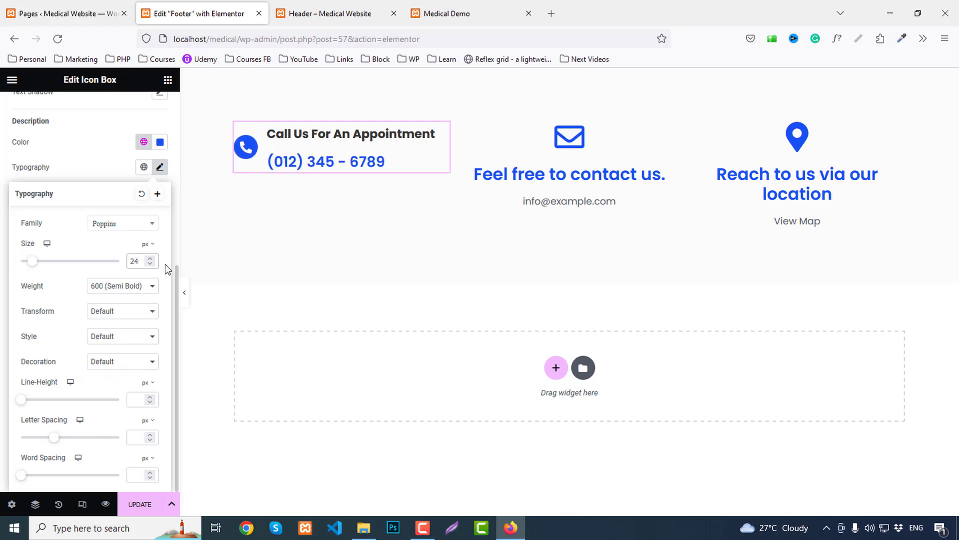
{"action": "key", "text": "Down"}
{"action": "key", "text": "Down"}
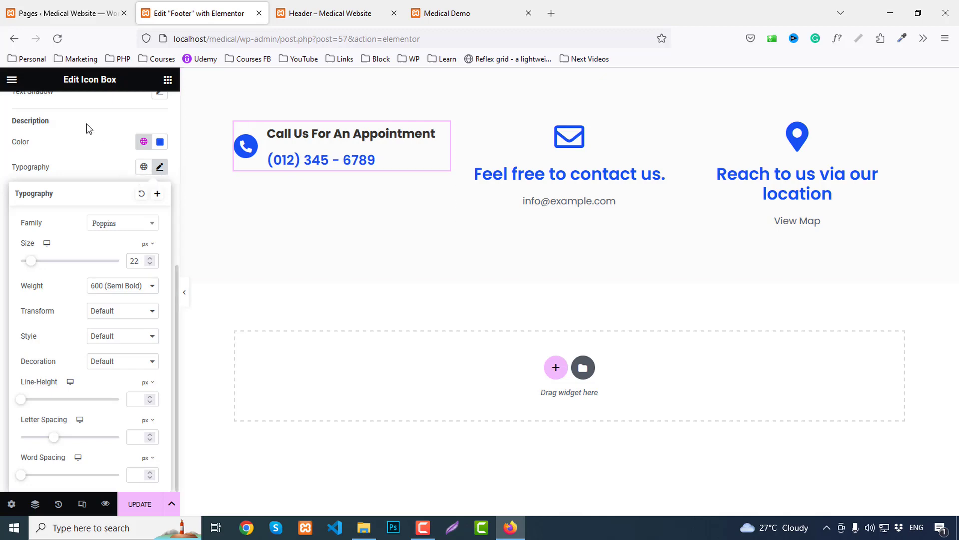
{"action": "left_click", "coordinate": [86, 129]}
Set the title spacing of the first icon box to 10.
{"action": "scroll", "coordinate": [75, 250], "scroll_direction": "up", "scroll_amount": 6}
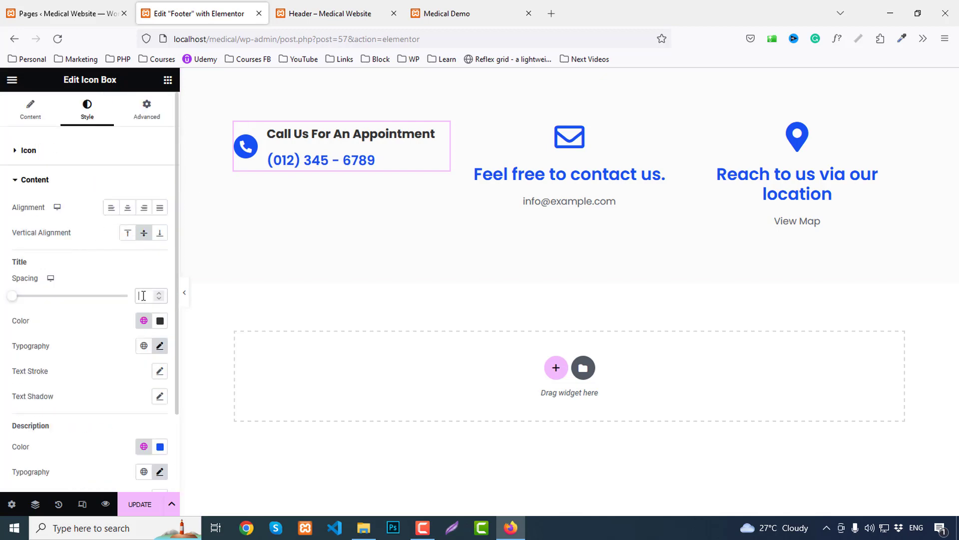
{"action": "key", "text": "Up"}
{"action": "key", "text": "Up"}
{"action": "key", "text": "Up"}
{"action": "key", "text": "Up"}
{"action": "key", "text": "Up"}
{"action": "key", "text": "Up"}
{"action": "key", "text": "Up"}
{"action": "key", "text": "Up"}
{"action": "key", "text": "Up"}
{"action": "key", "text": "Up"}
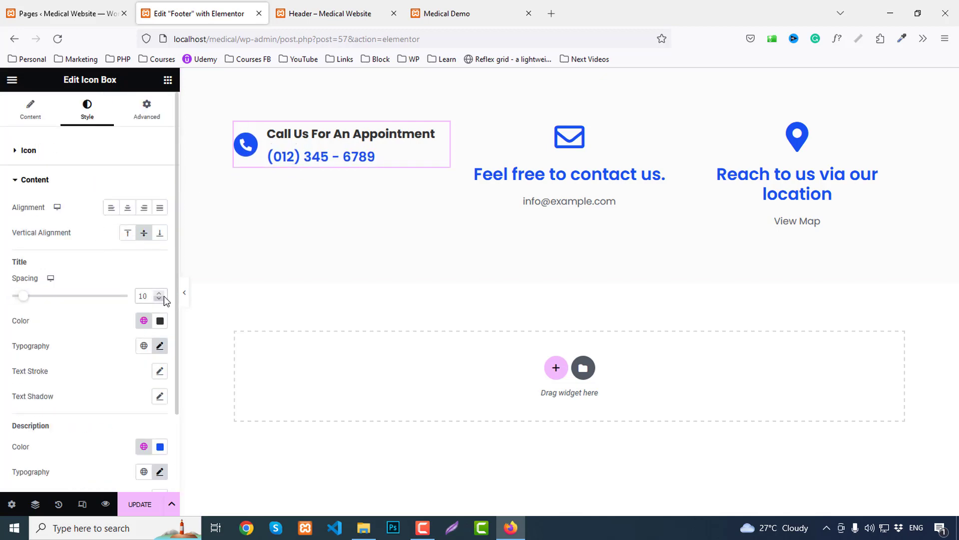
Copy the styling of the phone icon box and apply it to the email and location icon boxes.
{"action": "right_click", "coordinate": [350, 165]}
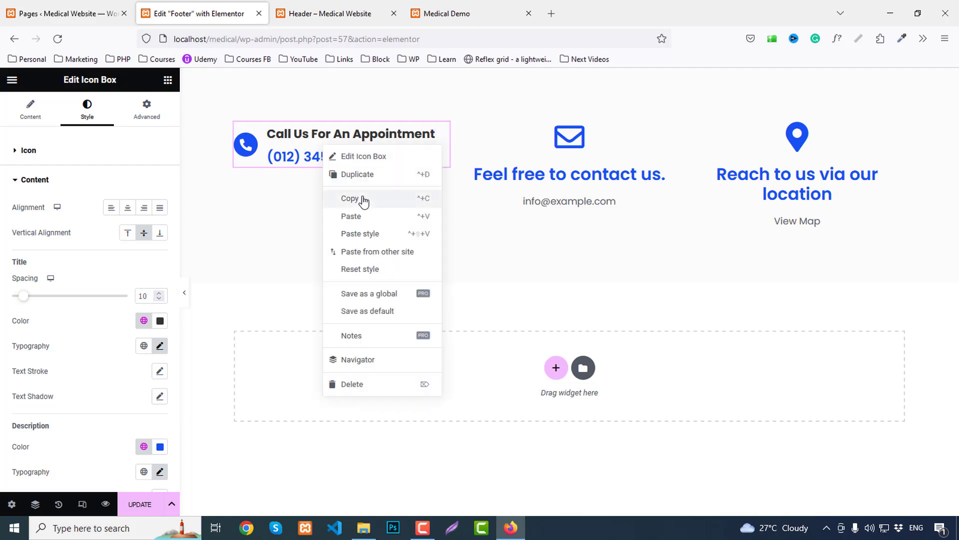
{"action": "left_click", "coordinate": [367, 211]}
{"action": "right_click", "coordinate": [542, 165]}
{"action": "left_click", "coordinate": [584, 249]}
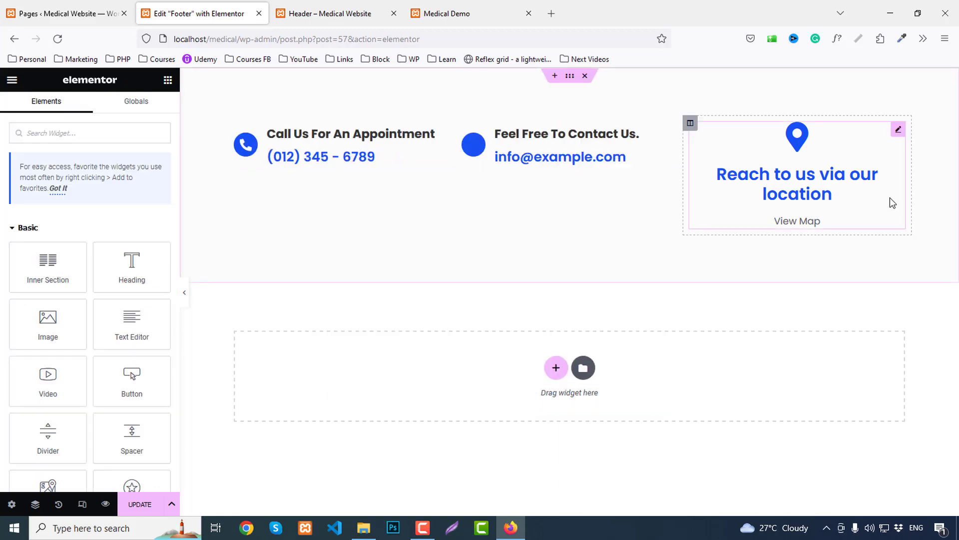
{"action": "right_click", "coordinate": [802, 173]}
{"action": "left_click", "coordinate": [838, 265]}
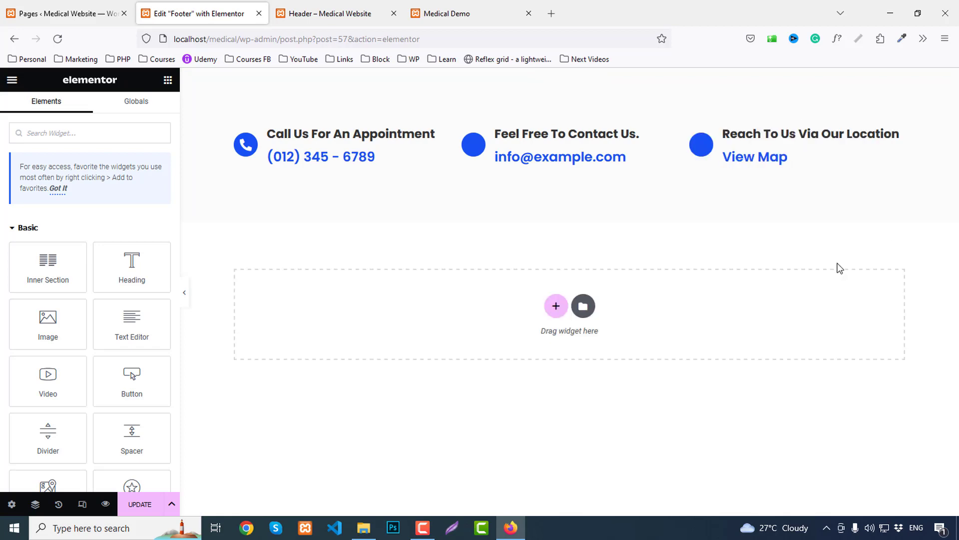
Reinsert the envelope icon in the email icon box and refresh its view by switching to Default and back to Stacked.
{"action": "left_click", "coordinate": [477, 151]}
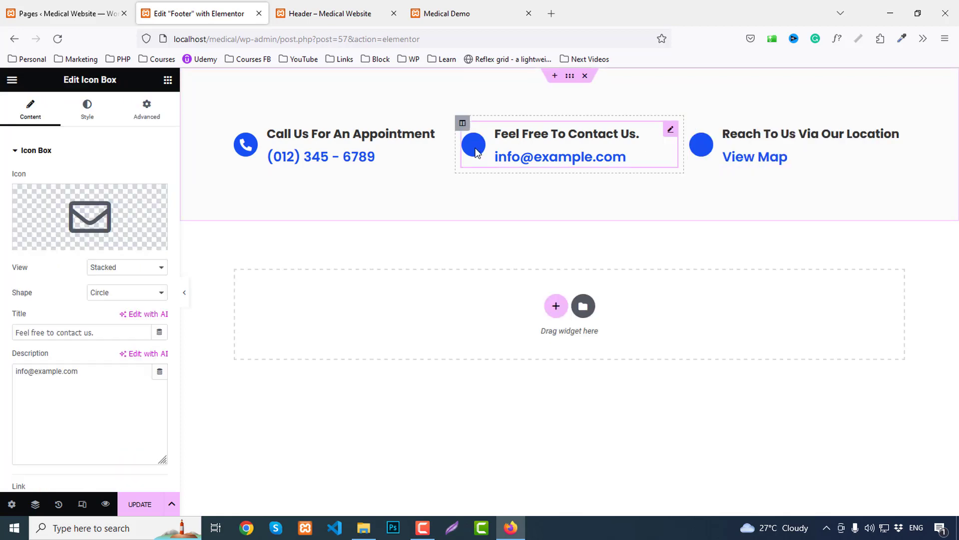
{"action": "left_click", "coordinate": [83, 205]}
{"action": "left_click", "coordinate": [705, 192]}
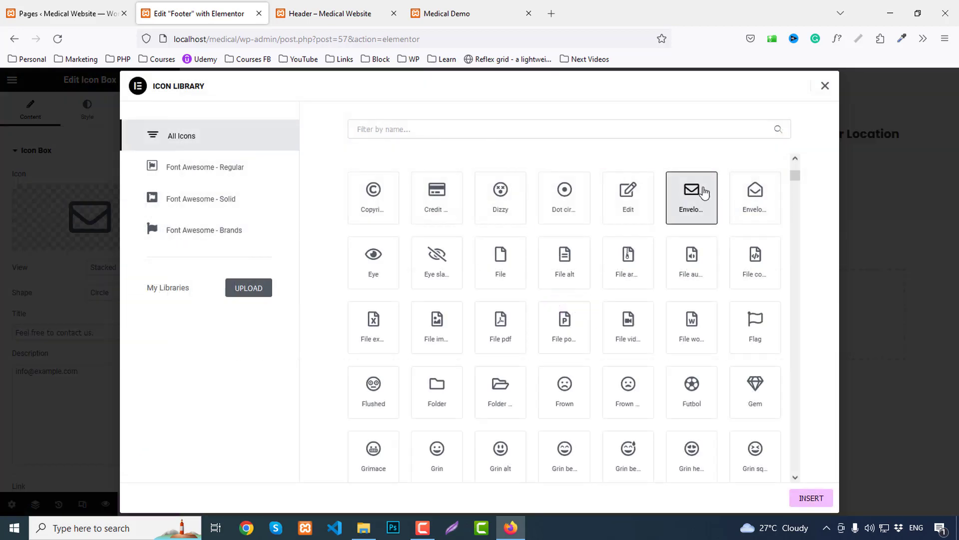
{"action": "left_click", "coordinate": [810, 498]}
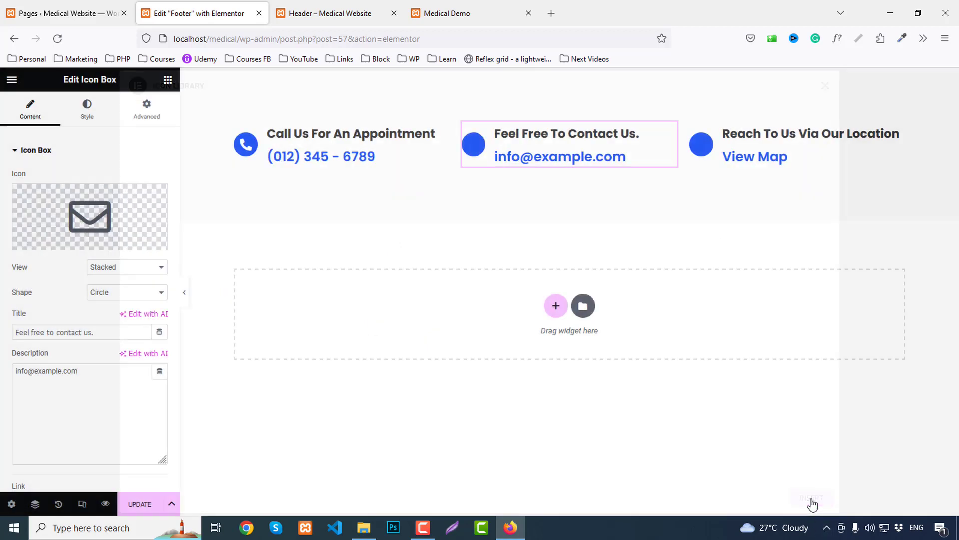
{"action": "left_click", "coordinate": [117, 269]}
{"action": "left_click", "coordinate": [102, 285]}
{"action": "left_click", "coordinate": [117, 268]}
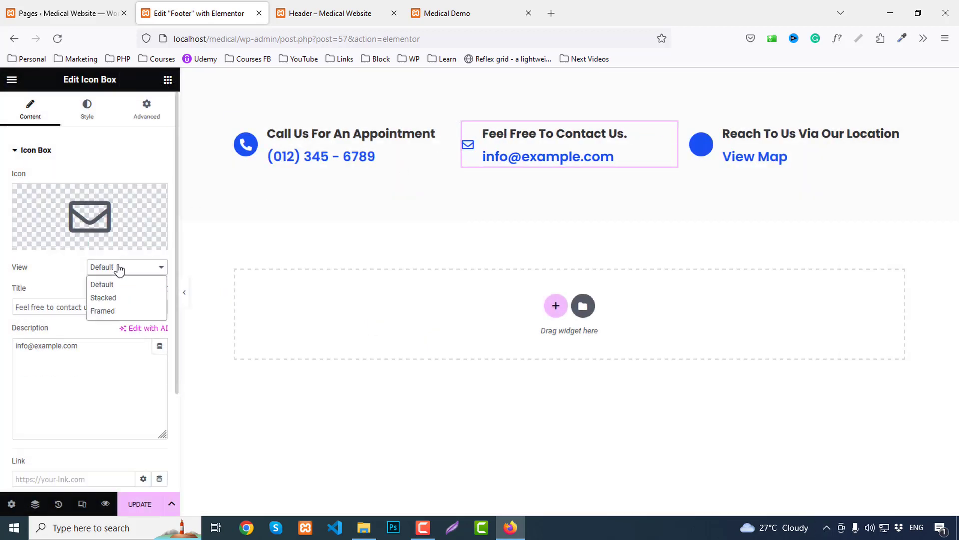
{"action": "left_click", "coordinate": [111, 297]}
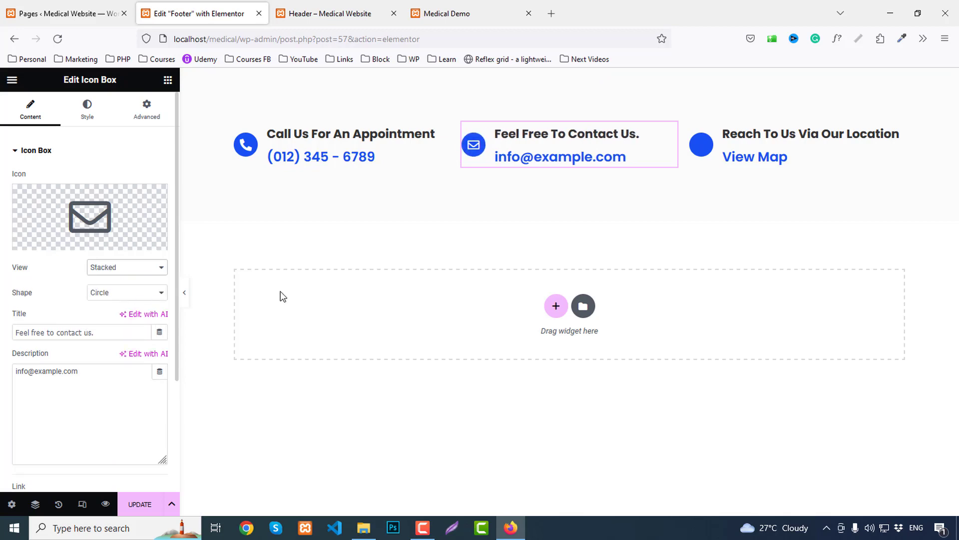
Refresh the location icon box's view by switching it to Default and back to Stacked.
{"action": "left_click", "coordinate": [758, 150]}
{"action": "left_click", "coordinate": [131, 267]}
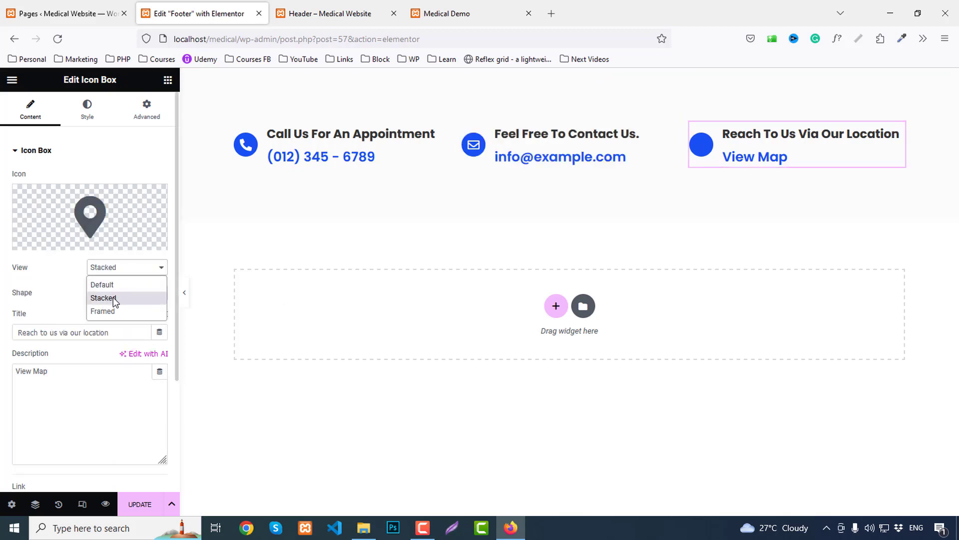
{"action": "left_click", "coordinate": [113, 297]}
{"action": "left_click", "coordinate": [113, 270]}
{"action": "left_click", "coordinate": [105, 284]}
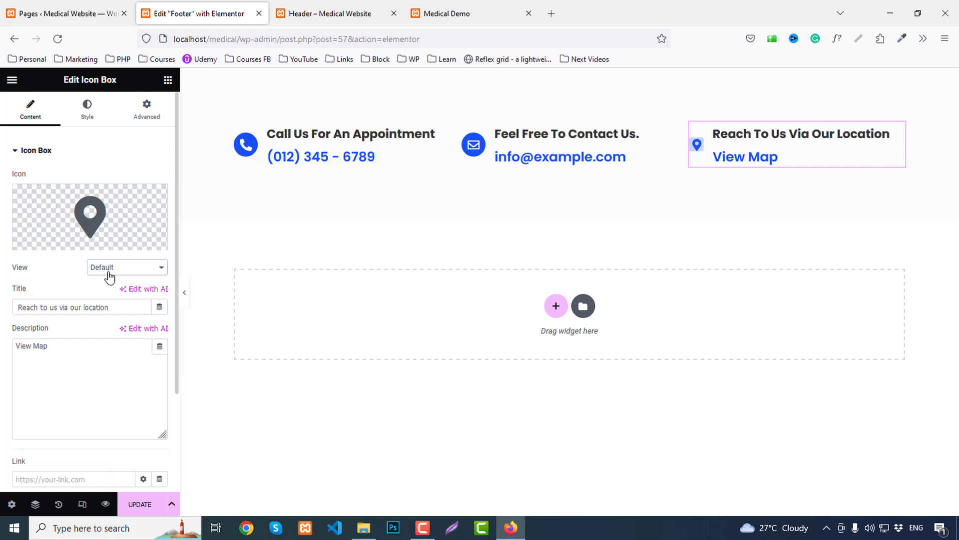
{"action": "left_click", "coordinate": [108, 272]}
{"action": "left_click", "coordinate": [107, 298]}
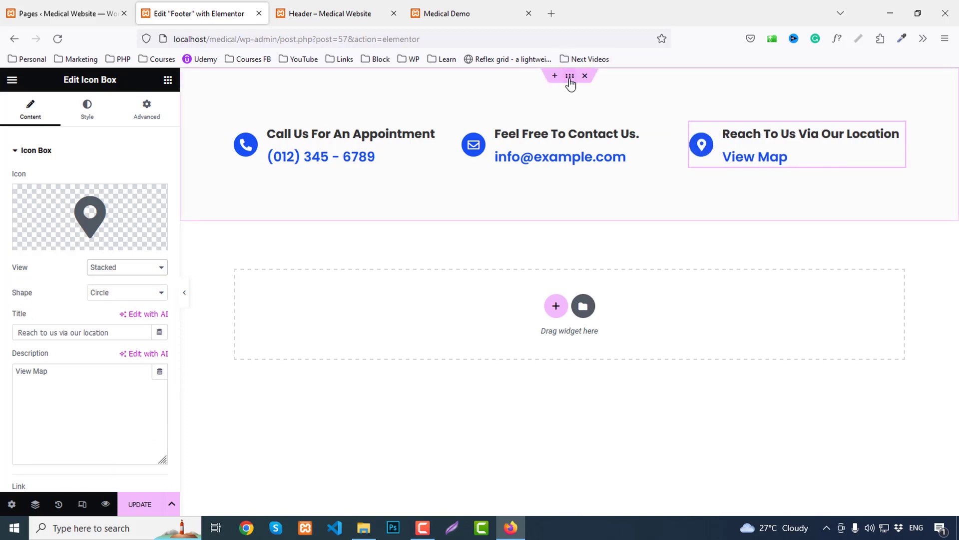
Give the contact section a solid border with a top width of 3 px and a bottom width of 1 px.
{"action": "left_click", "coordinate": [569, 76]}
{"action": "left_click", "coordinate": [85, 114]}
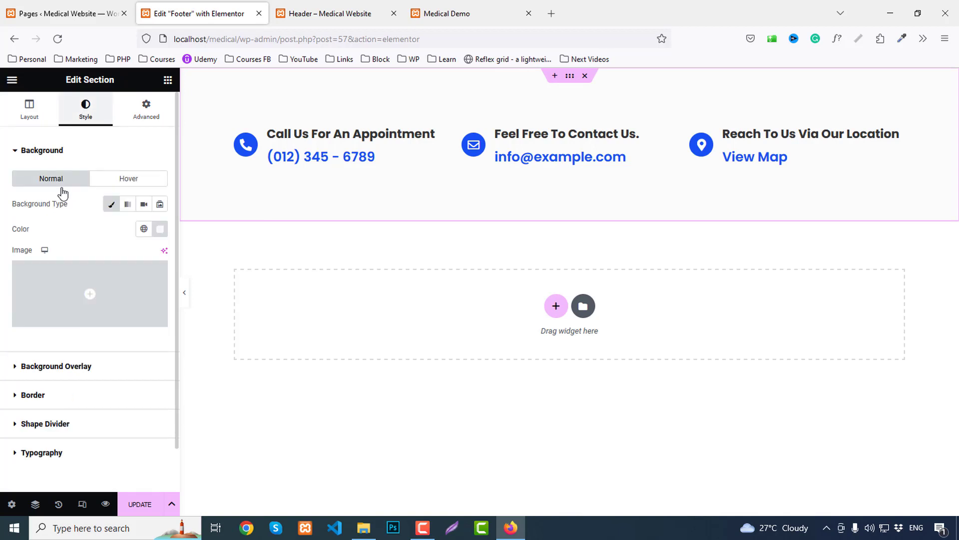
{"action": "left_click", "coordinate": [47, 395]}
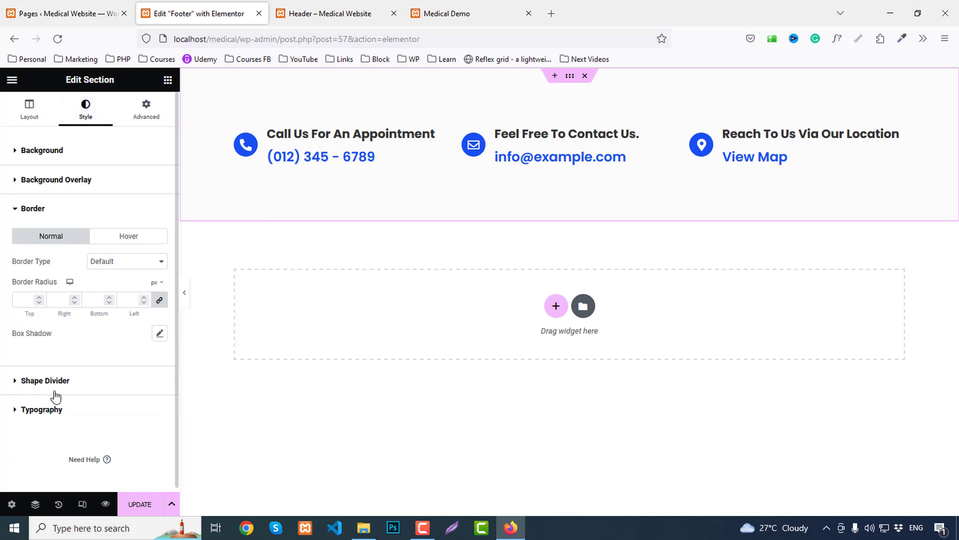
{"action": "left_click", "coordinate": [104, 265]}
{"action": "left_click", "coordinate": [102, 304]}
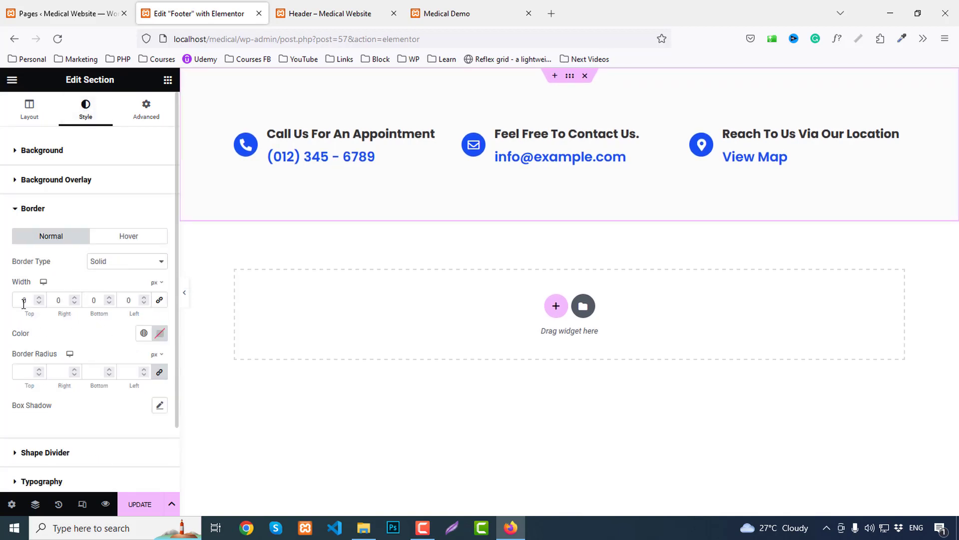
{"action": "type", "text": "3"}
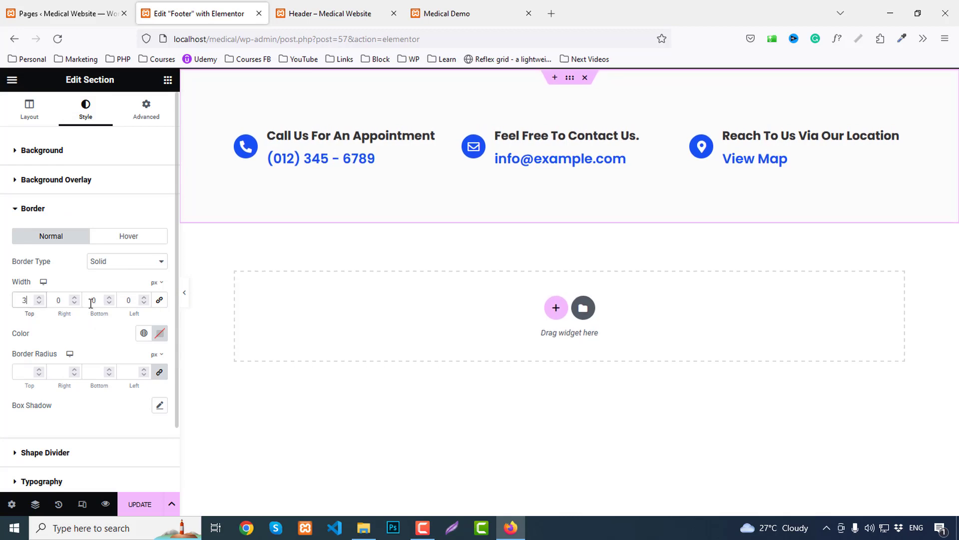
{"action": "type", "text": "1"}
Set the contact section's border color to #ddd and save the footer.
{"action": "left_click", "coordinate": [159, 334]}
{"action": "double_click", "coordinate": [140, 302]}
{"action": "type", "text": "ddd"}
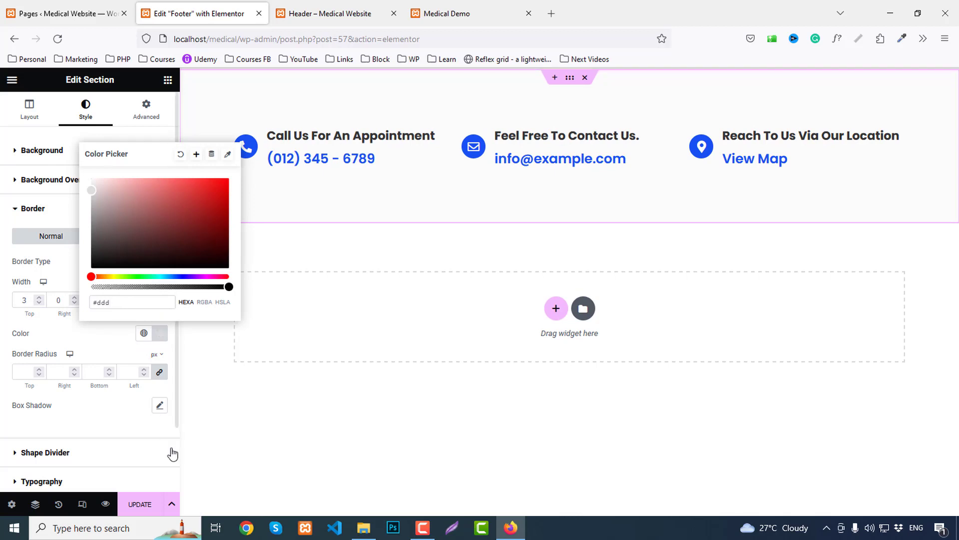
{"action": "left_click", "coordinate": [140, 505]}
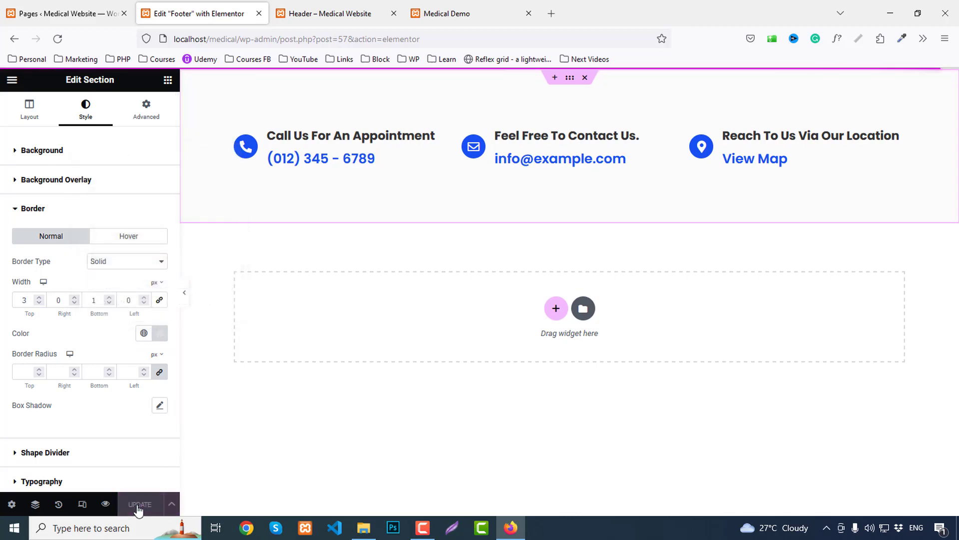
Preview the footer and compare it with the Medical Demo site, returning to the footer editor.
{"action": "left_click", "coordinate": [106, 504]}
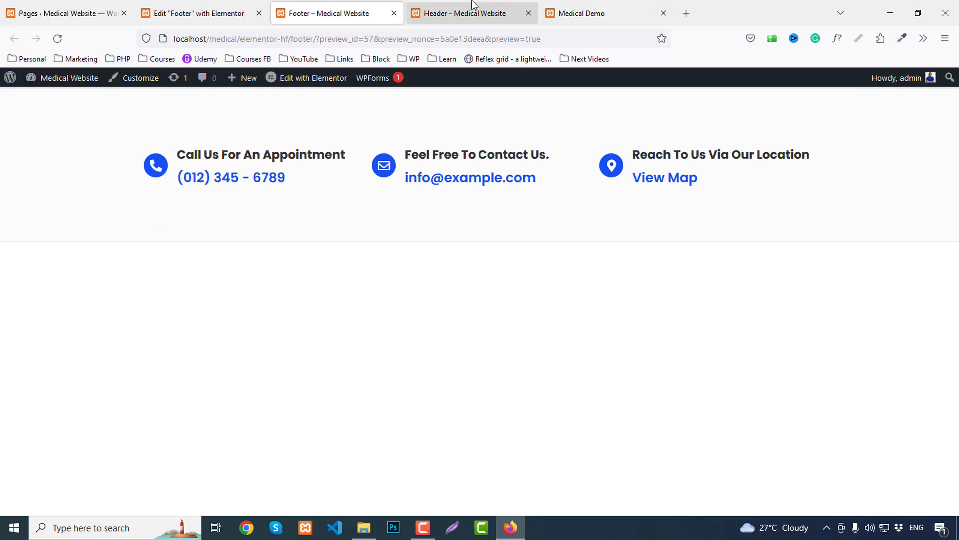
{"action": "left_click", "coordinate": [582, 11]}
{"action": "left_click", "coordinate": [349, 12]}
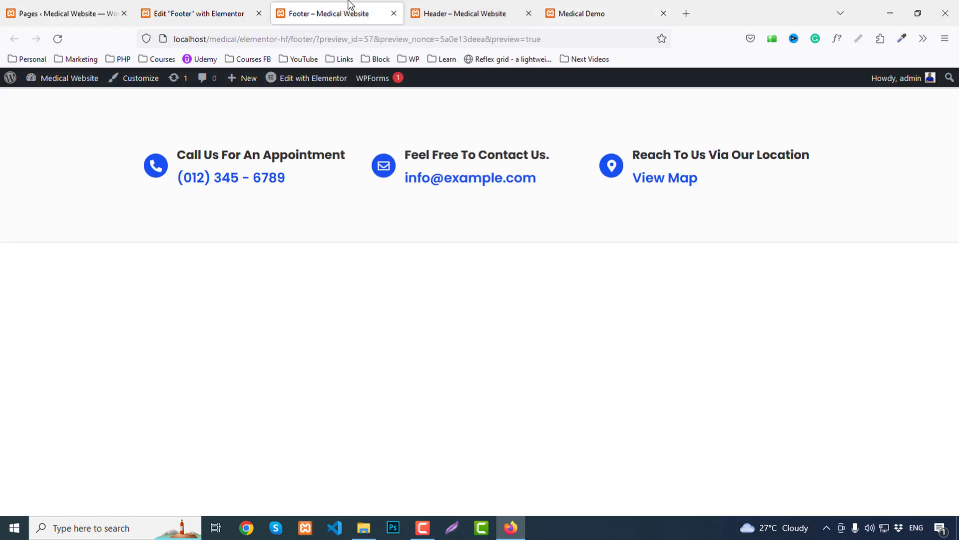
{"action": "left_click", "coordinate": [235, 12]}
Set the font weight of the phone icon box's title to 600 (Semi Bold).
{"action": "left_click", "coordinate": [334, 153]}
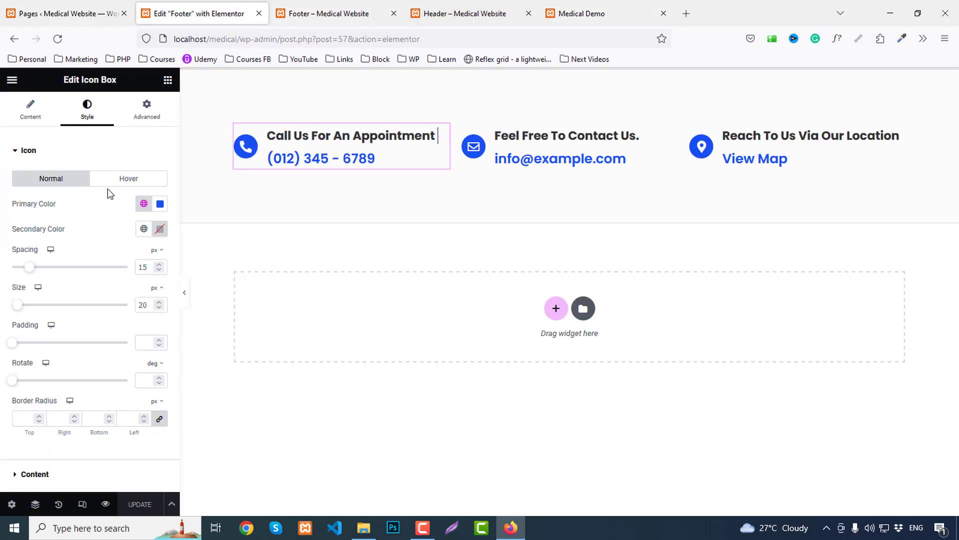
{"action": "scroll", "coordinate": [90, 411], "scroll_direction": "down", "scroll_amount": 2}
{"action": "left_click", "coordinate": [35, 405]}
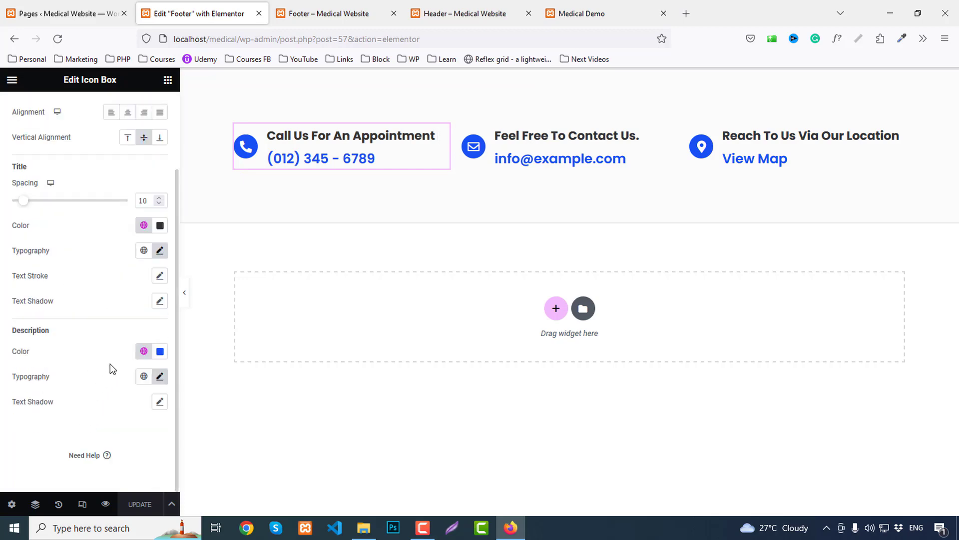
{"action": "scroll", "coordinate": [147, 268], "scroll_direction": "up", "scroll_amount": 1}
{"action": "scroll", "coordinate": [153, 300], "scroll_direction": "down", "scroll_amount": 1}
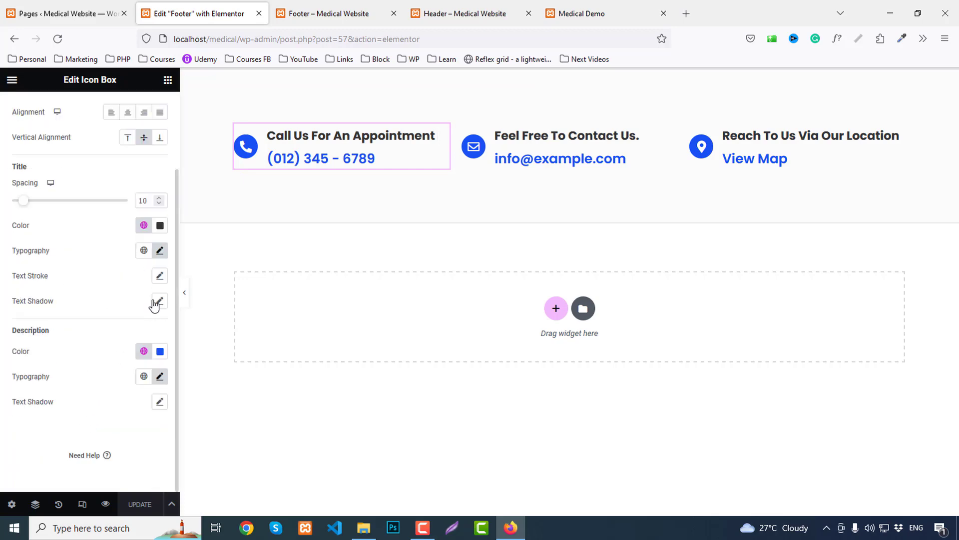
{"action": "left_click", "coordinate": [160, 251]}
{"action": "scroll", "coordinate": [72, 315], "scroll_direction": "down", "scroll_amount": 2}
{"action": "left_click", "coordinate": [105, 290]}
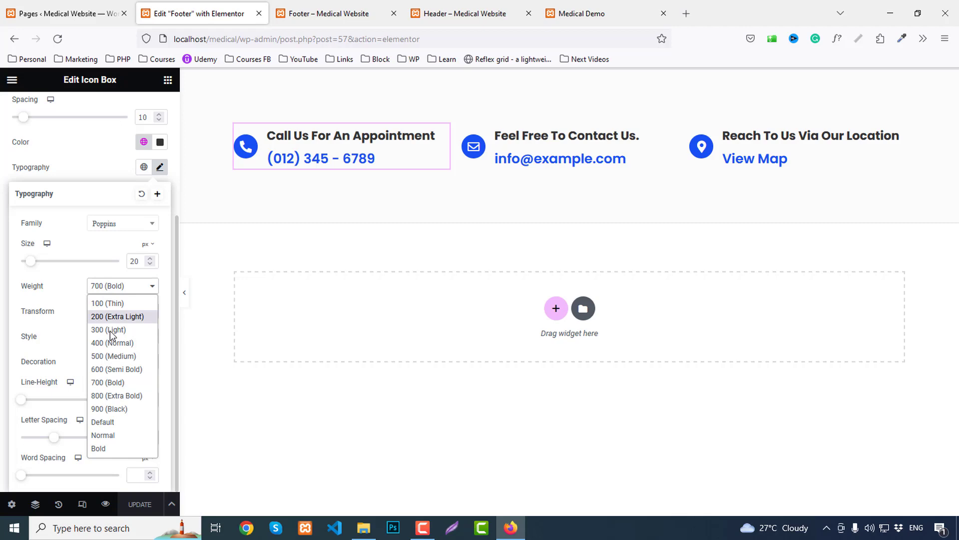
{"action": "left_click", "coordinate": [110, 368]}
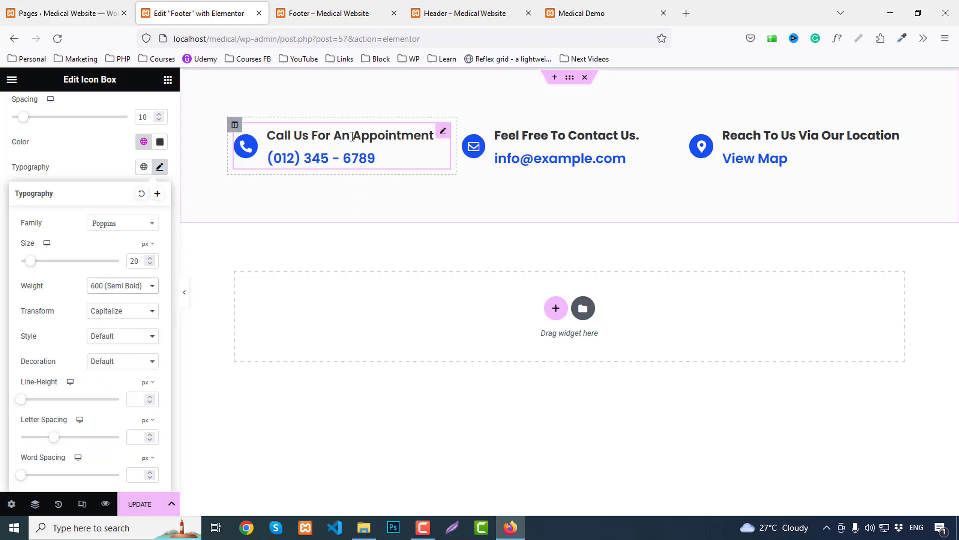
Apply the phone icon box's updated style to the email and location icon boxes and save the footer.
{"action": "right_click", "coordinate": [305, 141]}
{"action": "left_click", "coordinate": [325, 188]}
{"action": "right_click", "coordinate": [520, 139]}
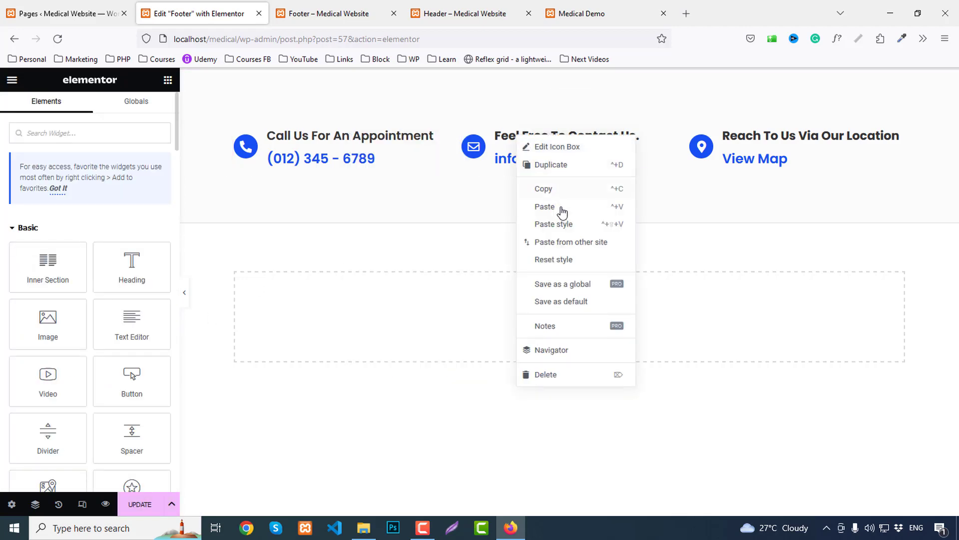
{"action": "left_click", "coordinate": [561, 226]}
{"action": "right_click", "coordinate": [776, 144]}
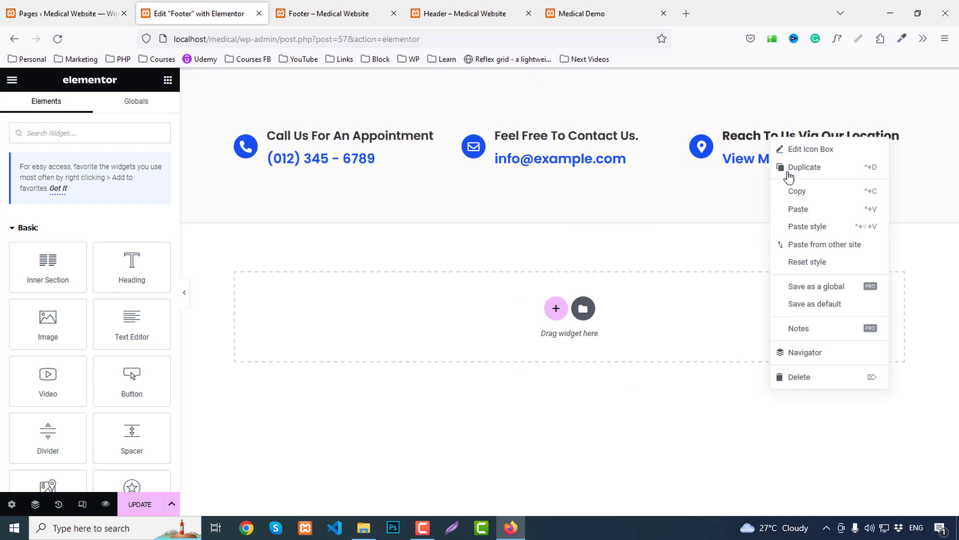
{"action": "left_click", "coordinate": [808, 226]}
{"action": "left_click", "coordinate": [140, 505]}
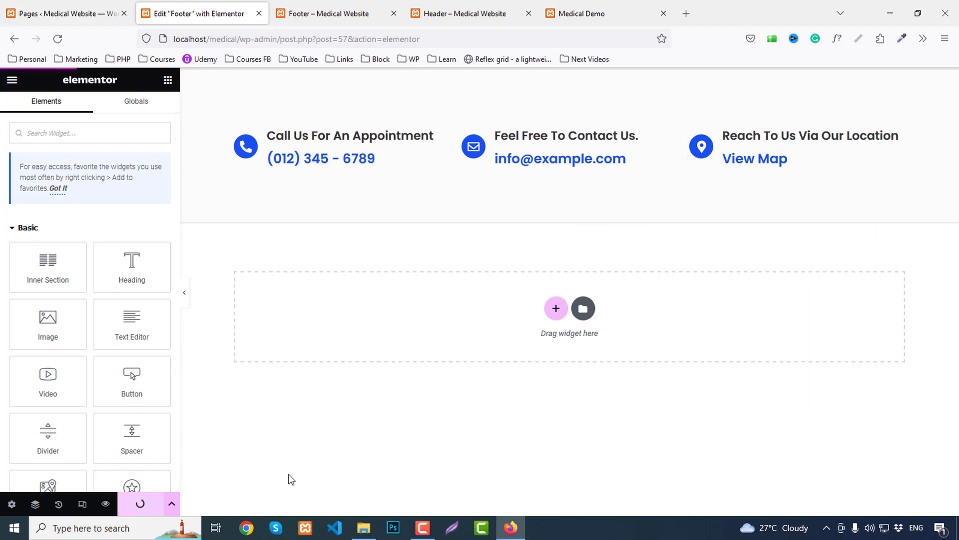
Add a new section with four equal columns below the contact section.
{"action": "left_click", "coordinate": [556, 313]}
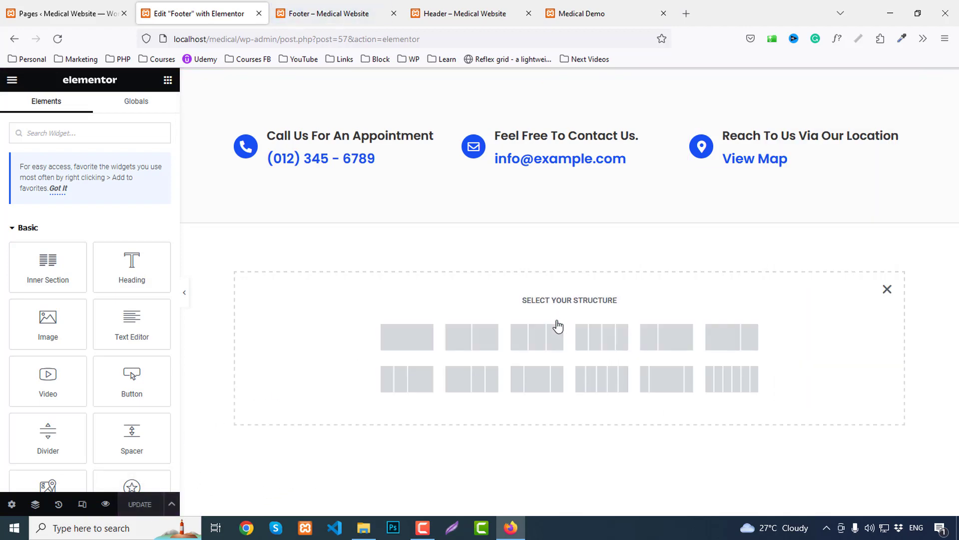
{"action": "left_click", "coordinate": [619, 337]}
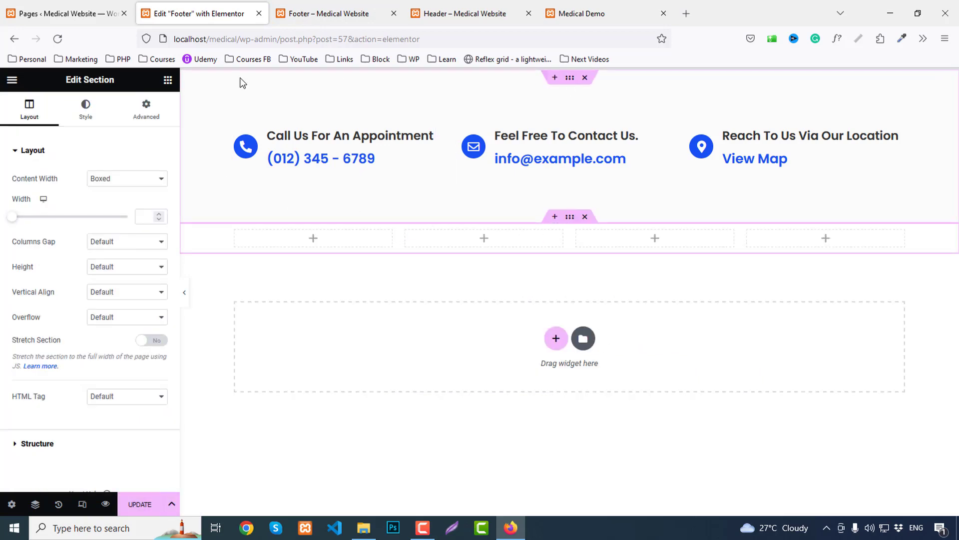
Give the new four-column section a classic background in the contact section's color, #FBFBFA.
{"action": "right_click", "coordinate": [569, 80]}
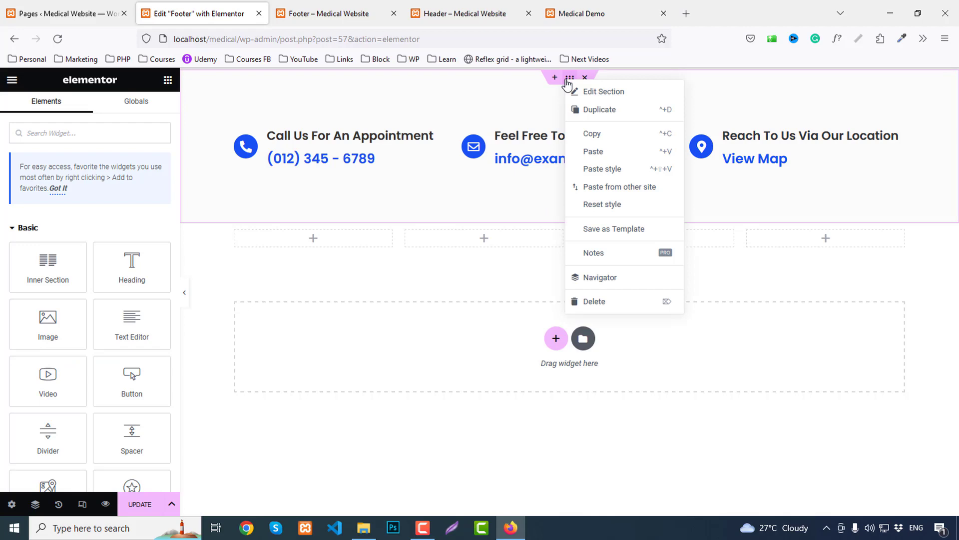
{"action": "left_click", "coordinate": [594, 94]}
{"action": "left_click", "coordinate": [86, 111]}
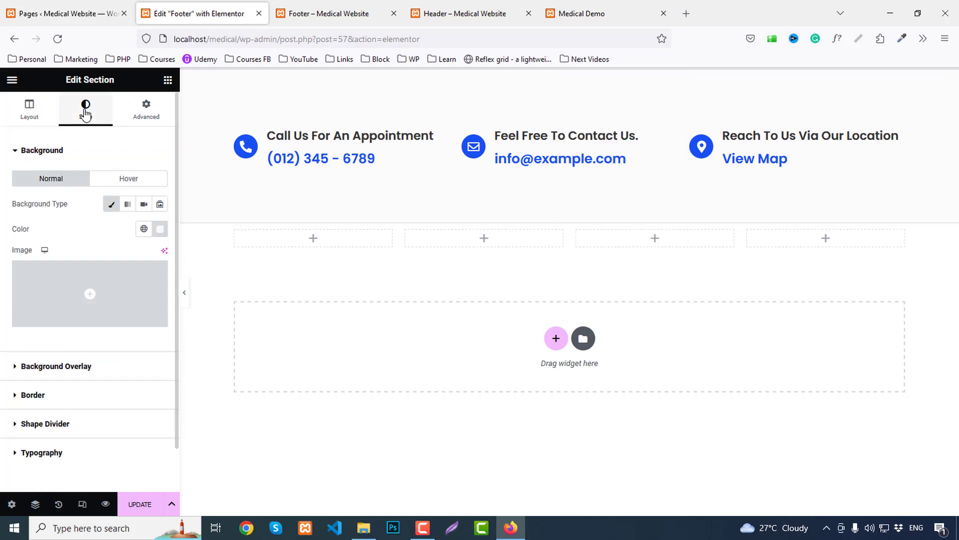
{"action": "left_click", "coordinate": [161, 229]}
{"action": "left_click", "coordinate": [571, 298]}
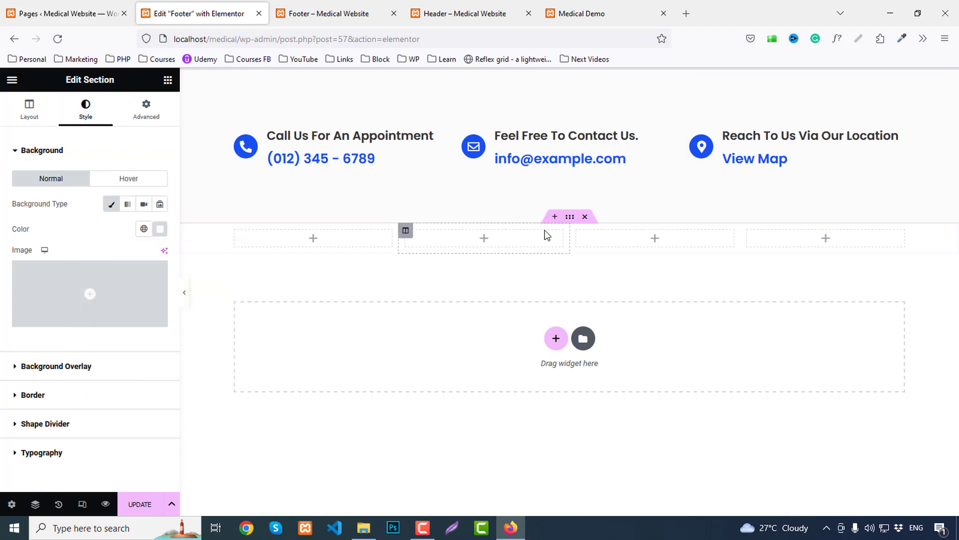
{"action": "left_click", "coordinate": [570, 217]}
{"action": "left_click", "coordinate": [85, 109]}
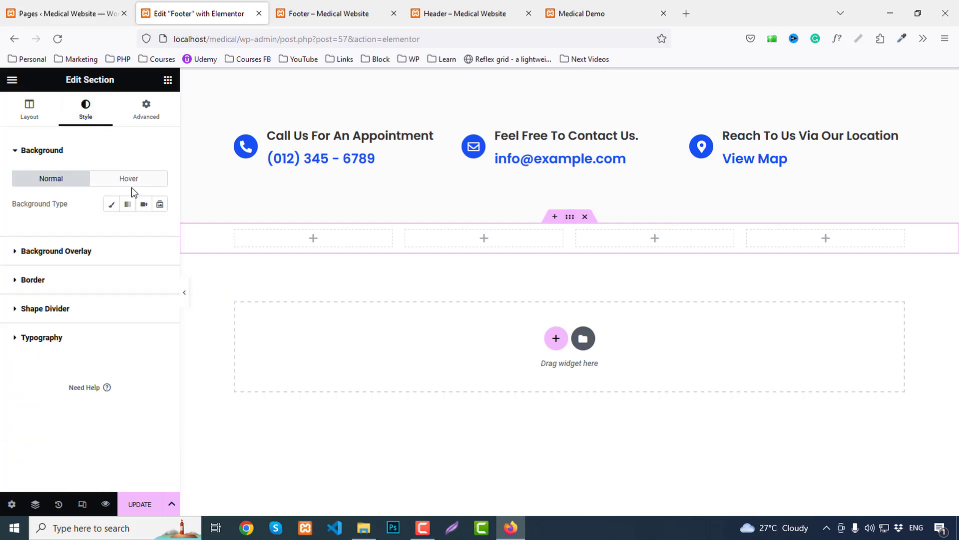
{"action": "left_click", "coordinate": [112, 205]}
{"action": "left_click", "coordinate": [160, 229]}
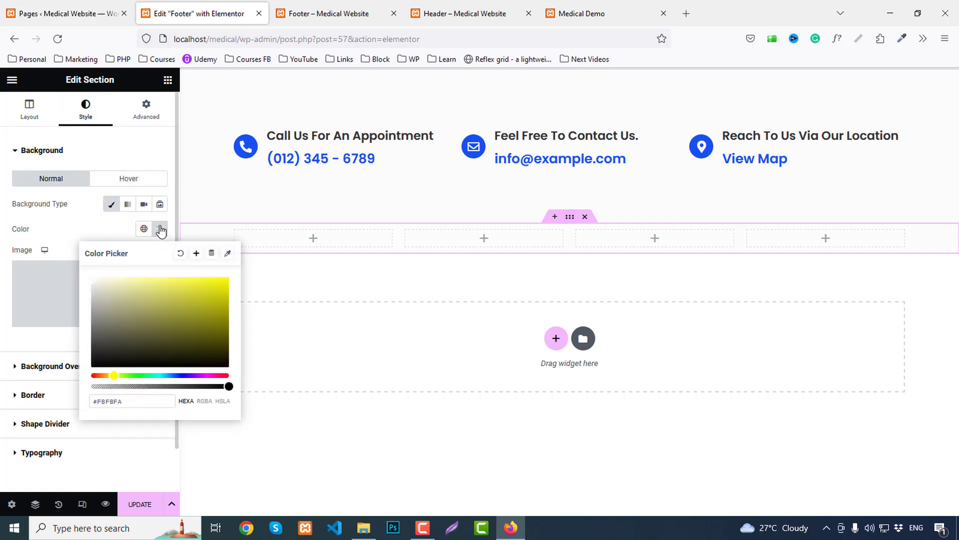
{"action": "left_click", "coordinate": [197, 107]}
Set the four-column section's top and bottom padding to 80 px each.
{"action": "left_click", "coordinate": [148, 110]}
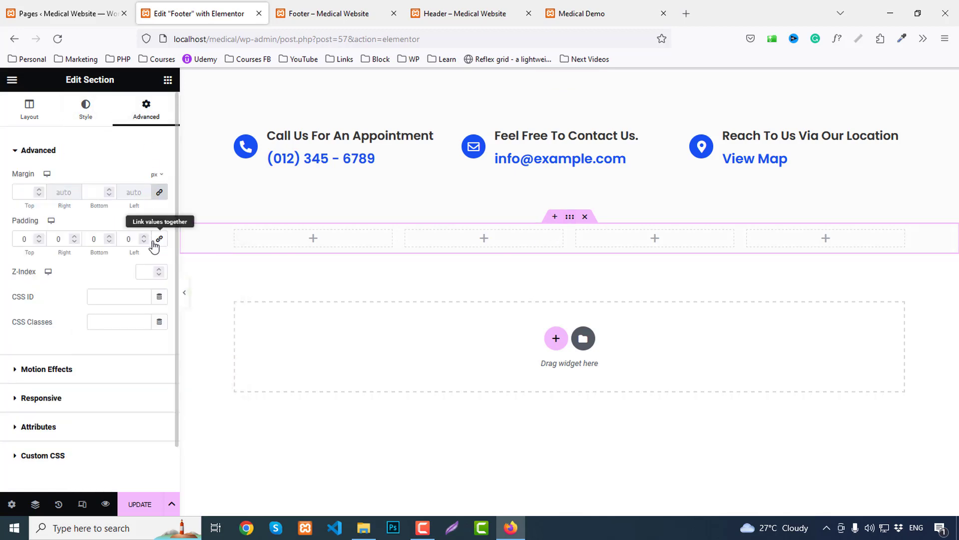
{"action": "double_click", "coordinate": [43, 243]}
{"action": "type", "text": "80"}
{"action": "double_click", "coordinate": [92, 237]}
{"action": "type", "text": "80"}
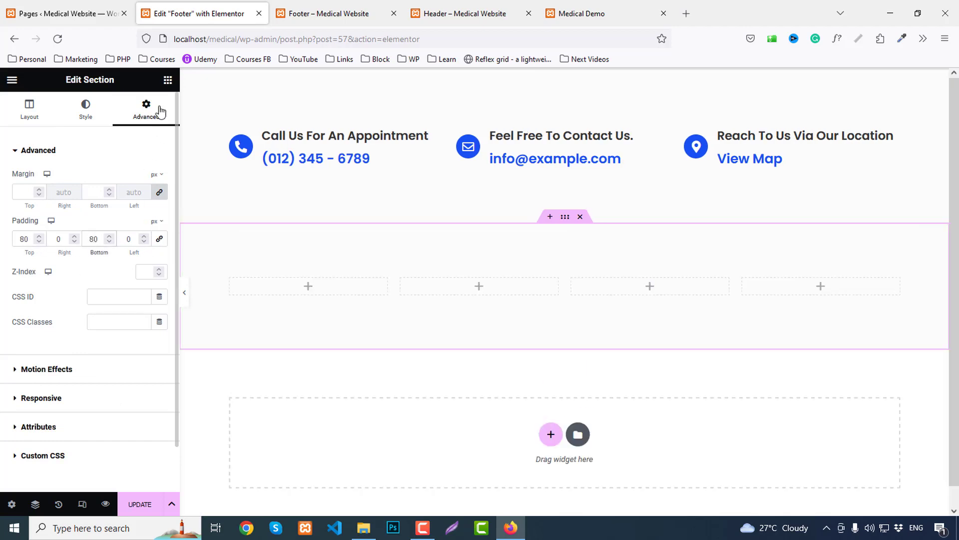
Add an image widget with logo.png to the first column of the new section and align it left.
{"action": "left_click", "coordinate": [168, 80]}
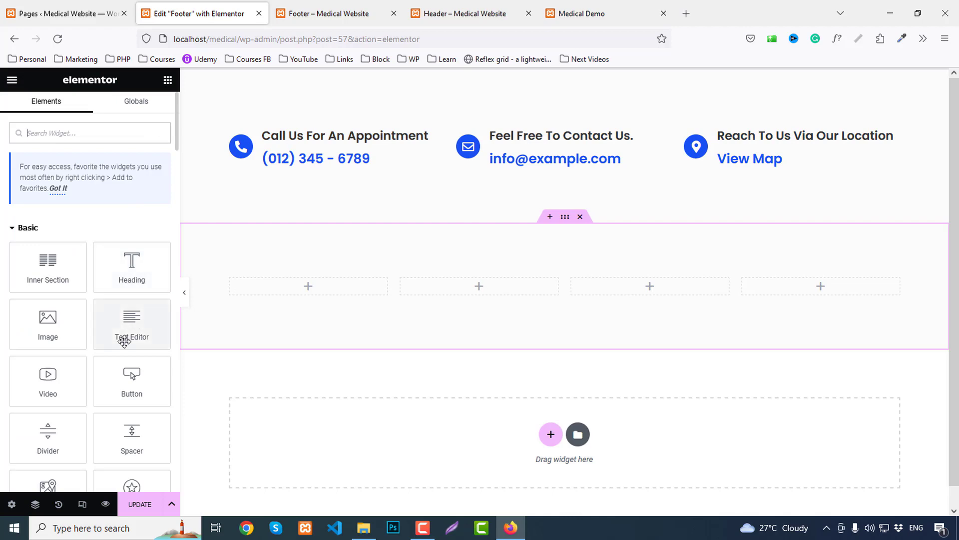
{"action": "left_click_drag", "start_coordinate": [48, 320], "coordinate": [299, 301]}
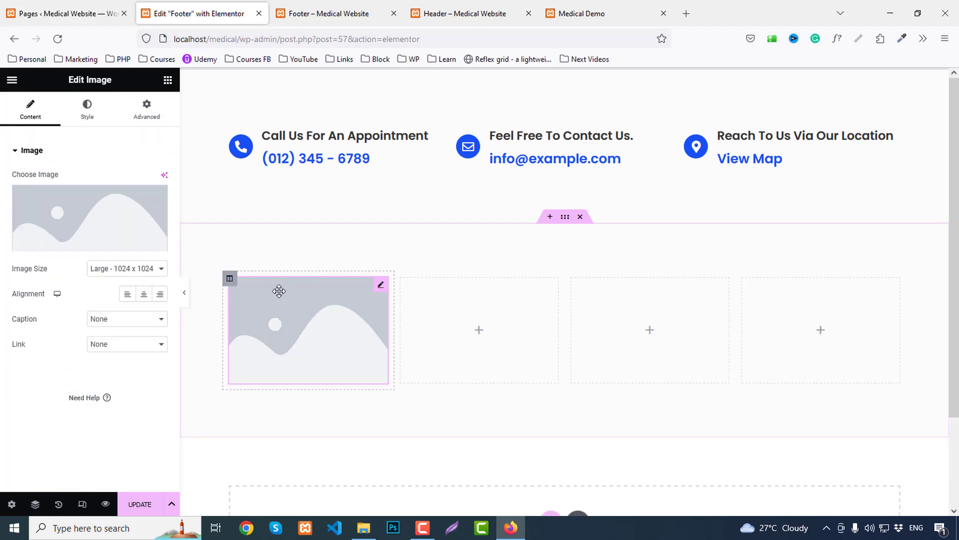
{"action": "left_click", "coordinate": [121, 224]}
{"action": "left_click", "coordinate": [188, 223]}
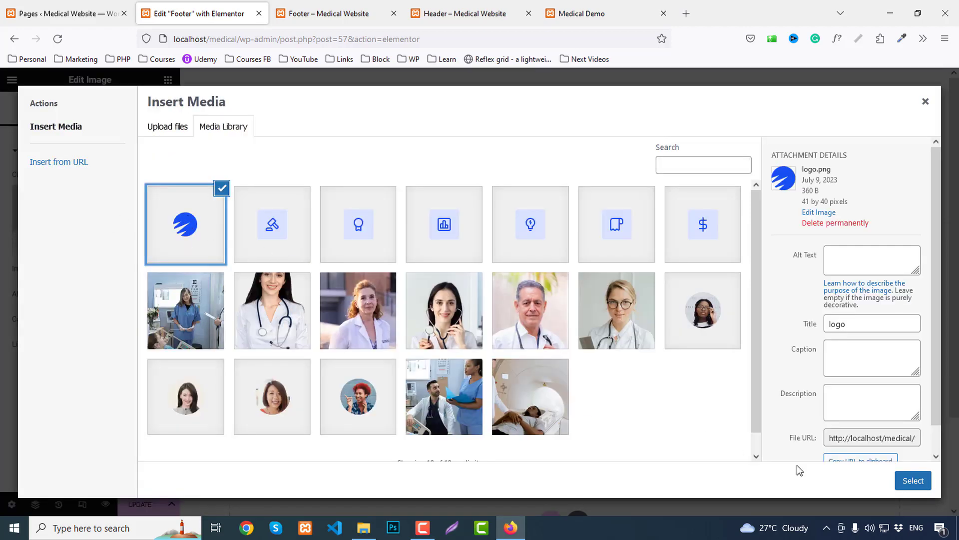
{"action": "left_click", "coordinate": [913, 481]}
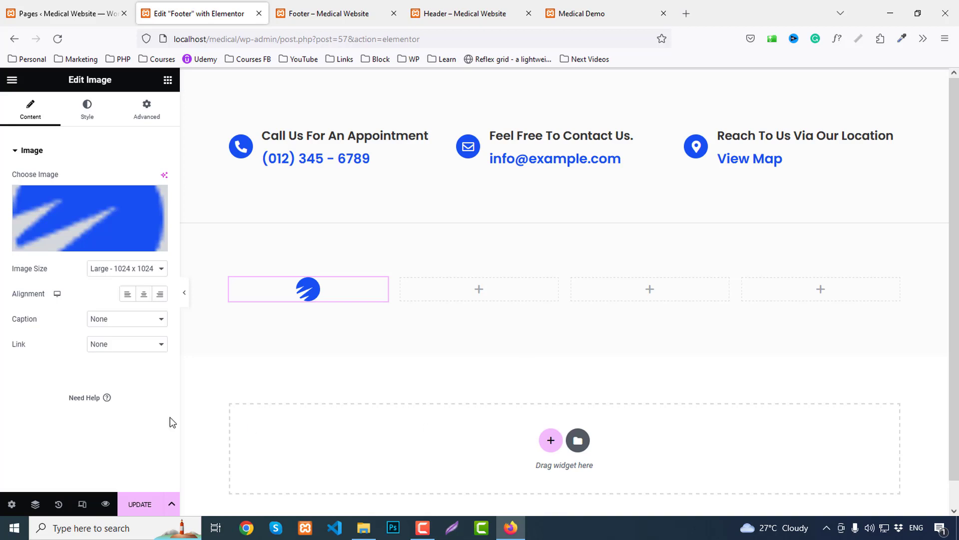
{"action": "left_click", "coordinate": [128, 294]}
Add a heading below the logo in the first column with the title "About Us".
{"action": "left_click", "coordinate": [167, 82]}
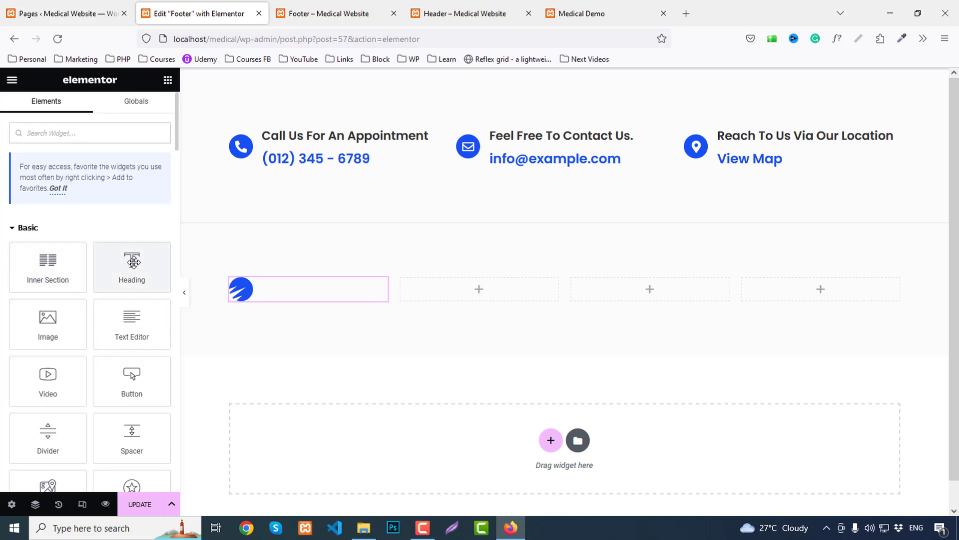
{"action": "left_click_drag", "start_coordinate": [131, 265], "coordinate": [249, 300]}
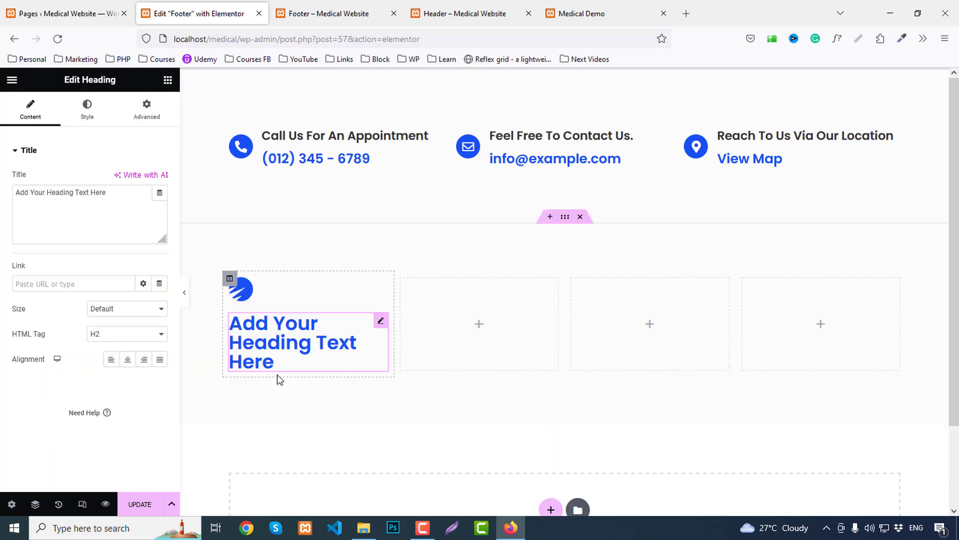
{"action": "triple_click", "coordinate": [115, 202]}
{"action": "type", "text": "About Us"}
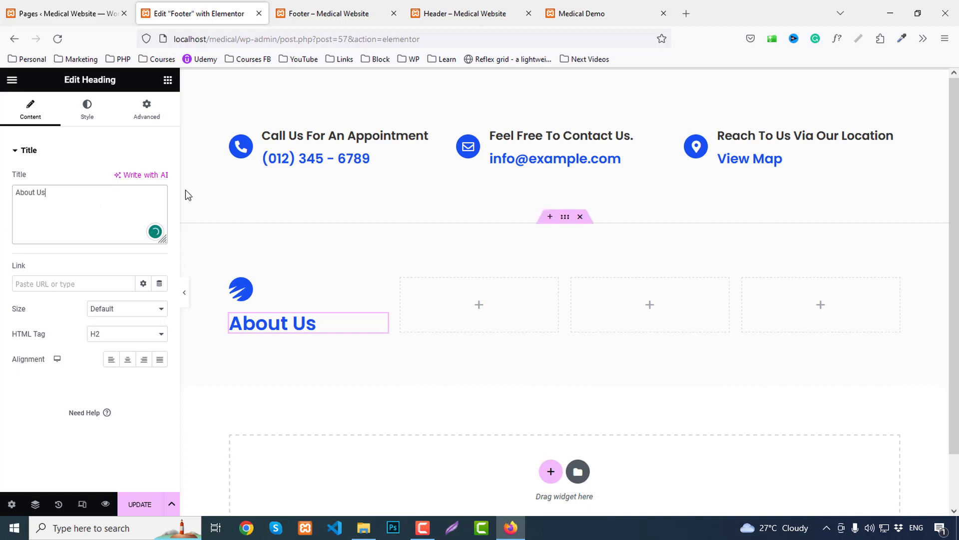
Set the About Us heading's HTML tag to H4.
{"action": "left_click", "coordinate": [86, 111]}
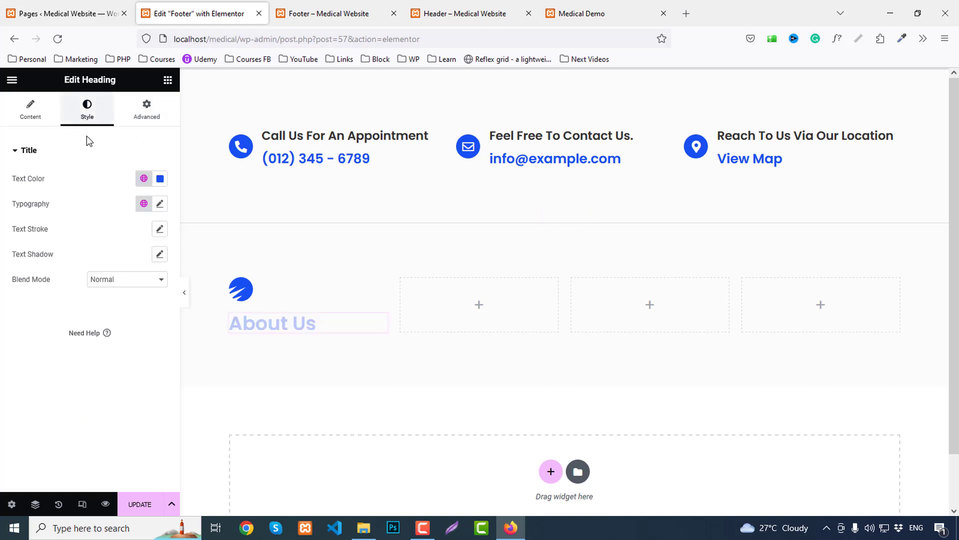
{"action": "left_click", "coordinate": [13, 117]}
{"action": "left_click", "coordinate": [120, 334]}
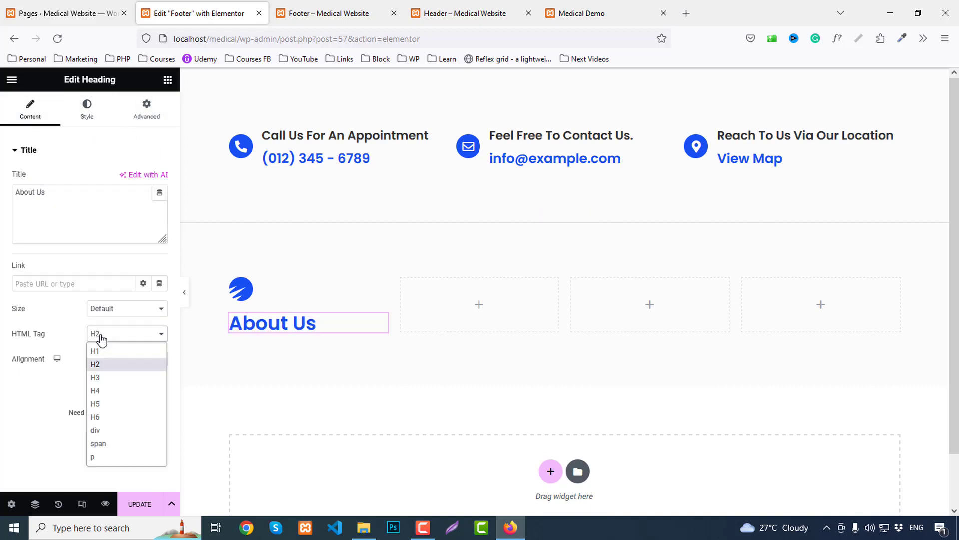
{"action": "left_click", "coordinate": [95, 391]}
Set the About Us heading's text color to the global Secondary color.
{"action": "left_click", "coordinate": [87, 106]}
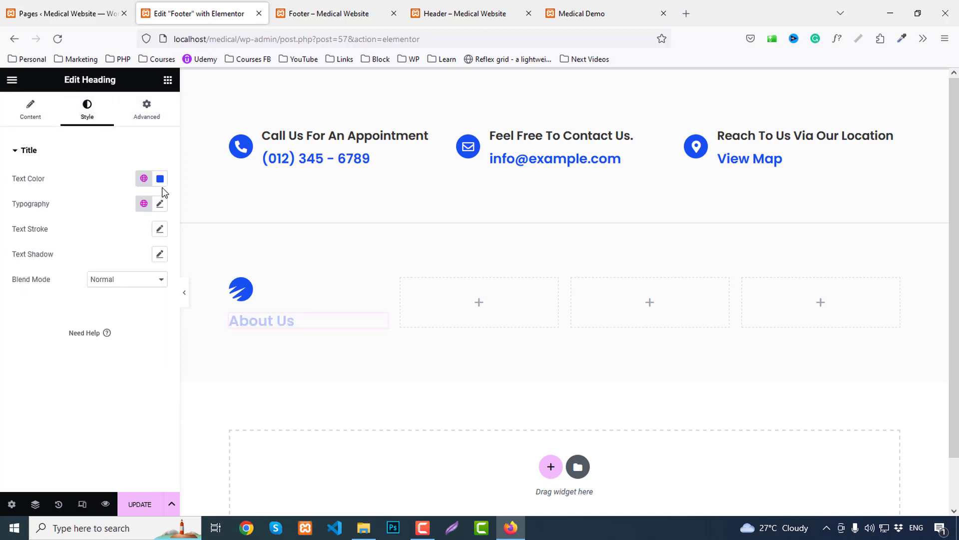
{"action": "left_click", "coordinate": [143, 178]}
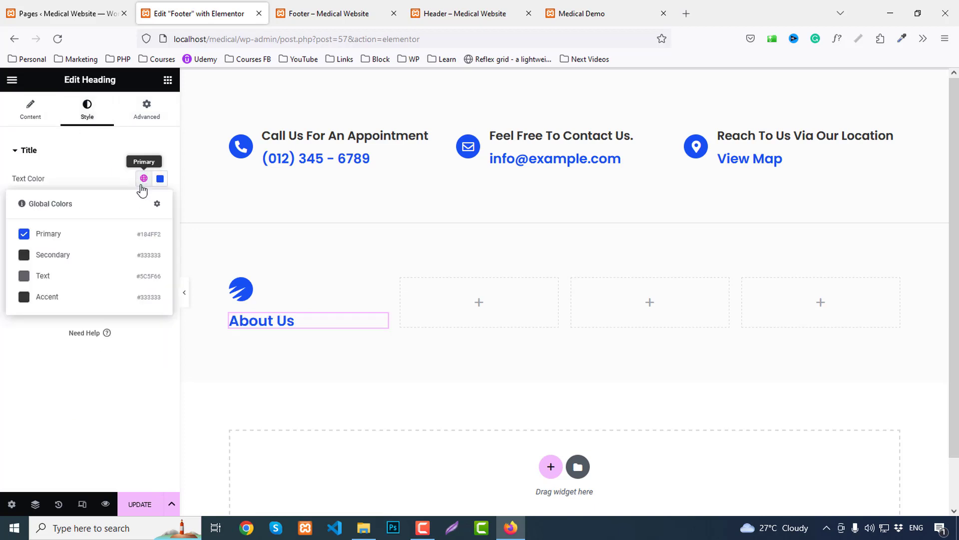
{"action": "left_click", "coordinate": [52, 256]}
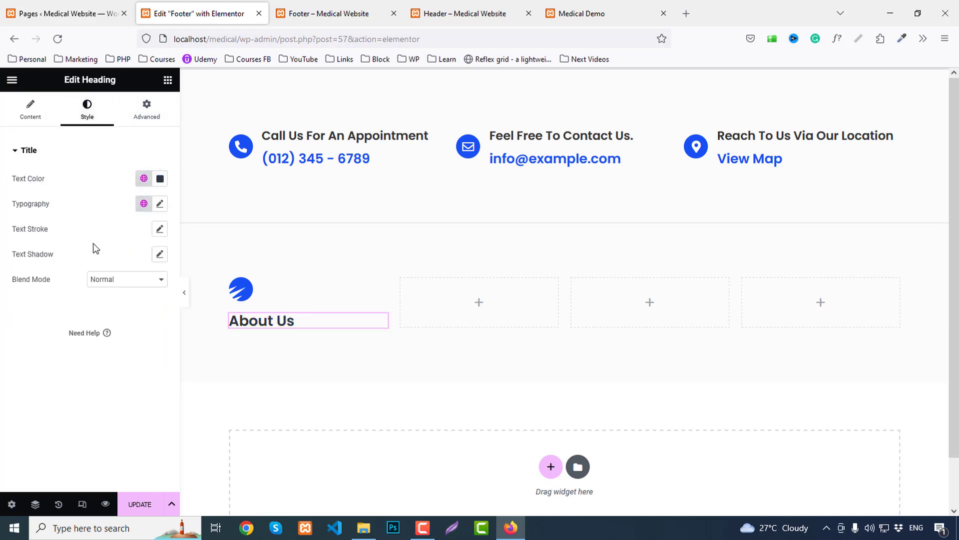
Set the About Us heading's font size to 28 px.
{"action": "left_click", "coordinate": [159, 204]}
{"action": "type", "text": "25"}
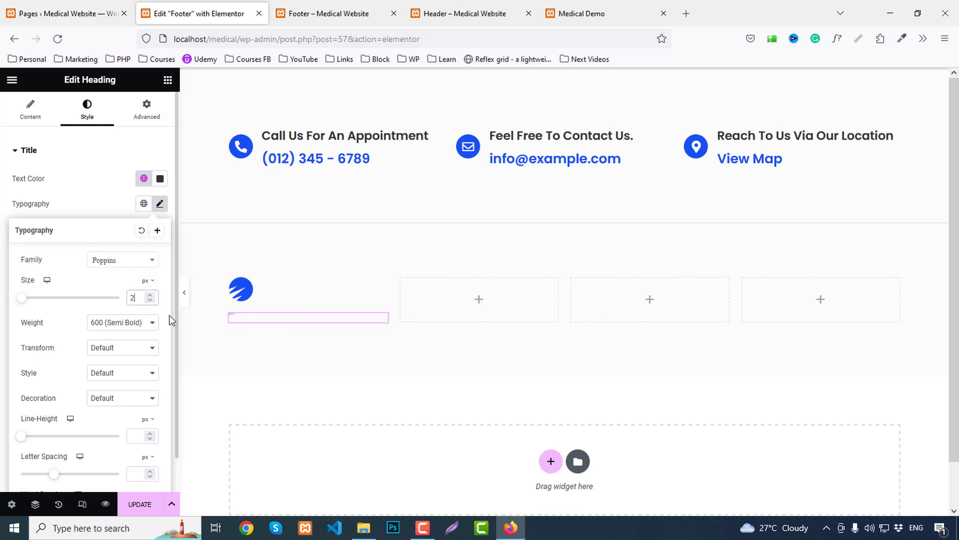
{"action": "key", "text": "Up"}
{"action": "key", "text": "Up"}
{"action": "key", "text": "Up"}
{"action": "key", "text": "Up"}
{"action": "key", "text": "Up"}
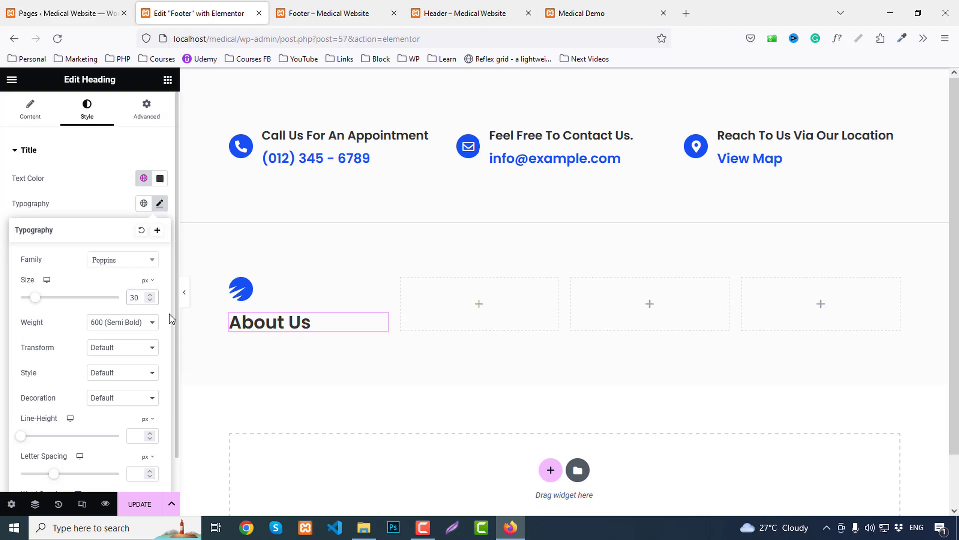
{"action": "key", "text": "Down"}
{"action": "key", "text": "Down"}
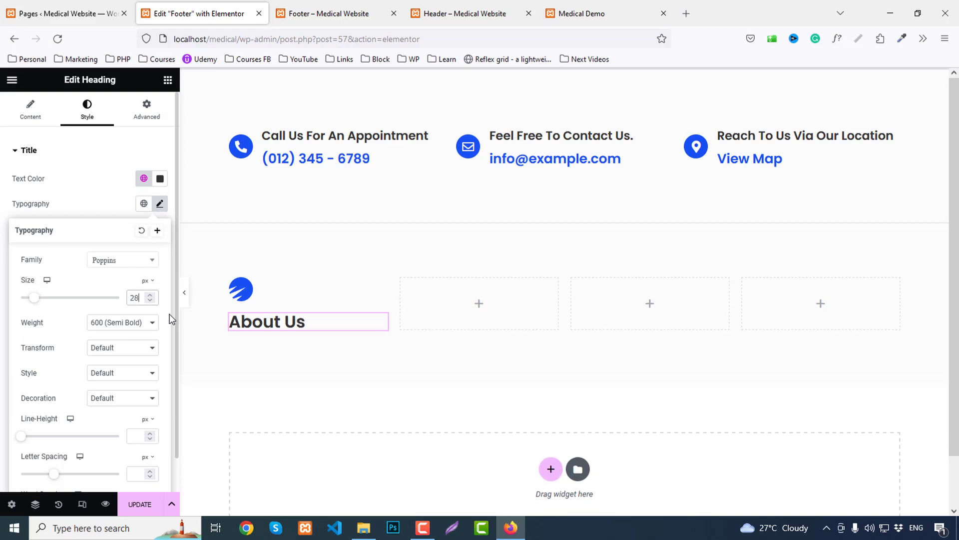
Compare the heading with the Medical Demo site's footer and change its text color to the global Primary color.
{"action": "left_click", "coordinate": [169, 83]}
{"action": "left_click", "coordinate": [610, 6]}
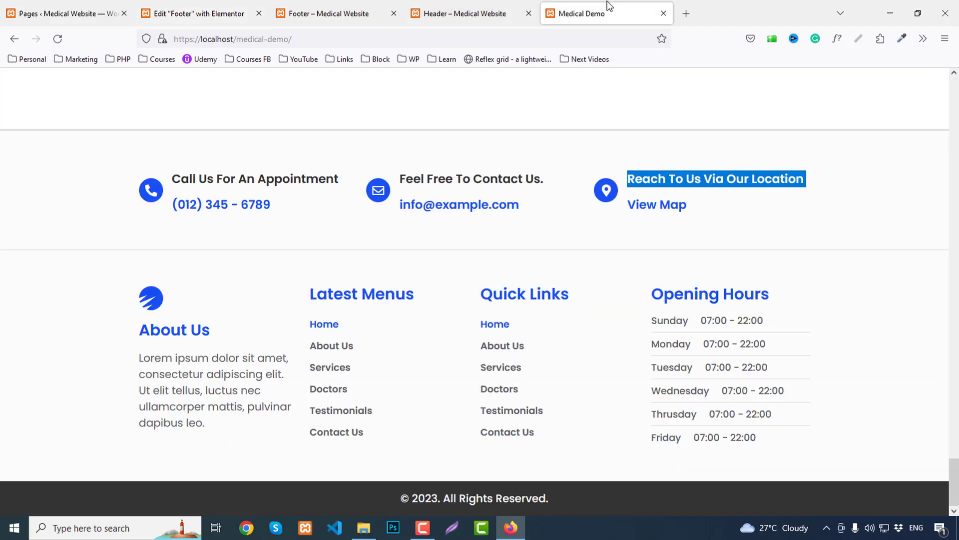
{"action": "left_click", "coordinate": [199, 12]}
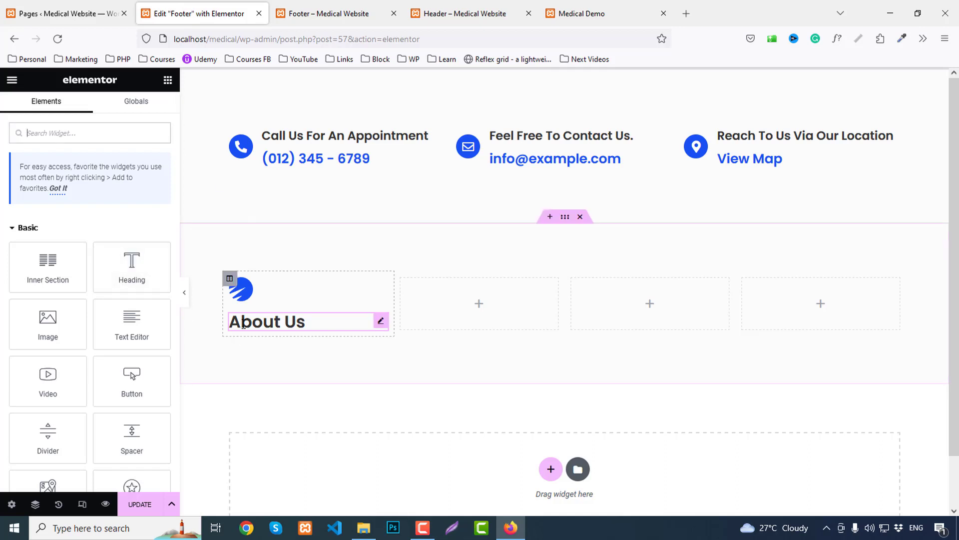
{"action": "left_click", "coordinate": [243, 324]}
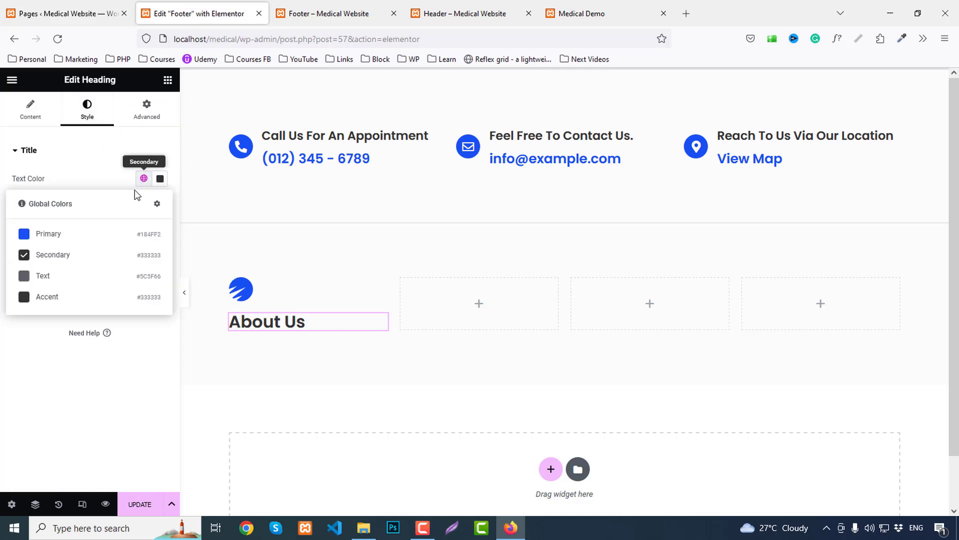
{"action": "left_click", "coordinate": [67, 235]}
Add a text editor widget with its default lorem ipsum paragraph below the About Us heading.
{"action": "scroll", "coordinate": [259, 237], "scroll_direction": "down", "scroll_amount": 2}
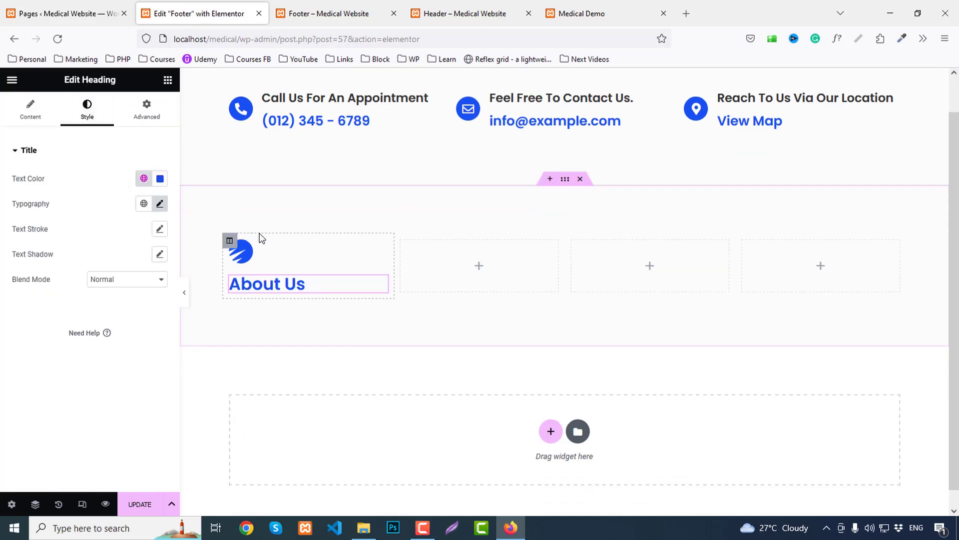
{"action": "left_click", "coordinate": [168, 80]}
{"action": "left_click_drag", "start_coordinate": [131, 322], "coordinate": [294, 277]}
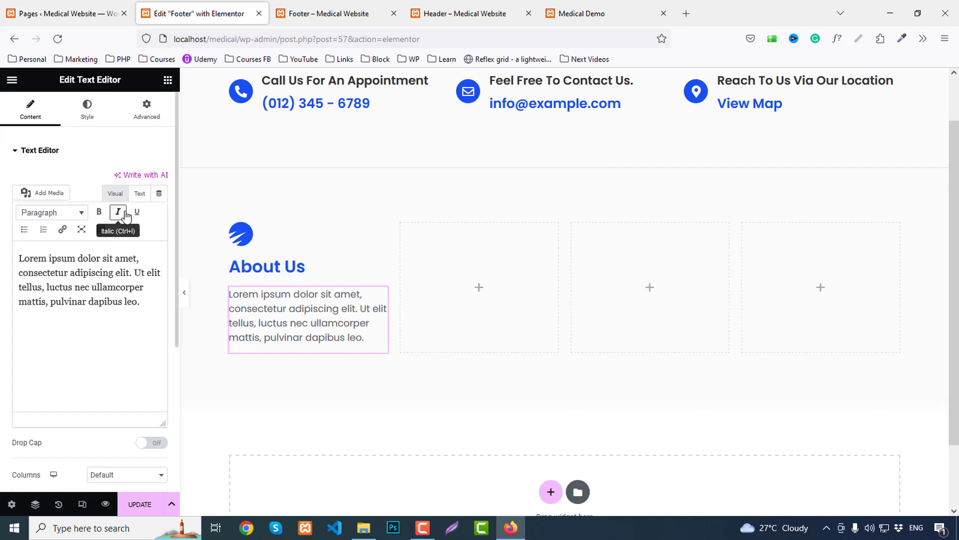
{"action": "left_click", "coordinate": [88, 106]}
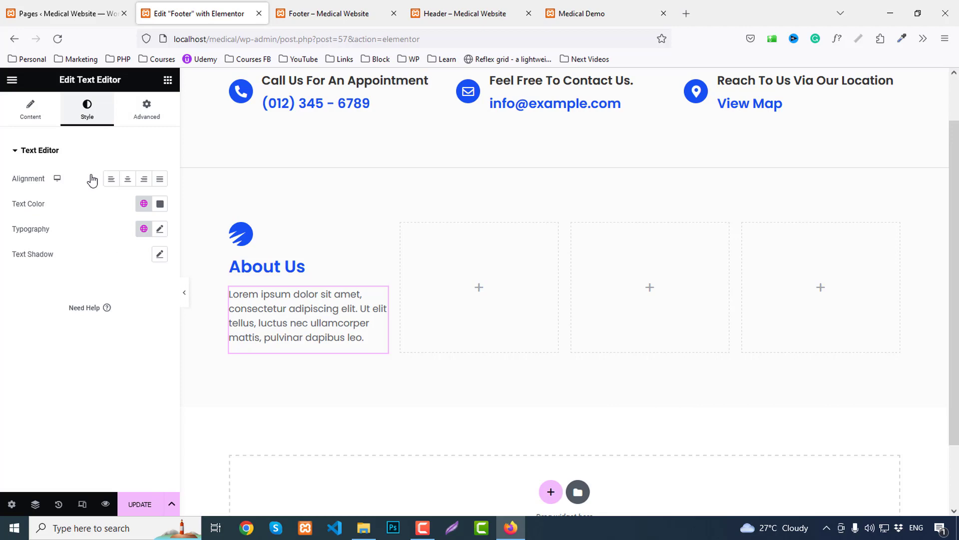
{"action": "left_click", "coordinate": [144, 205]}
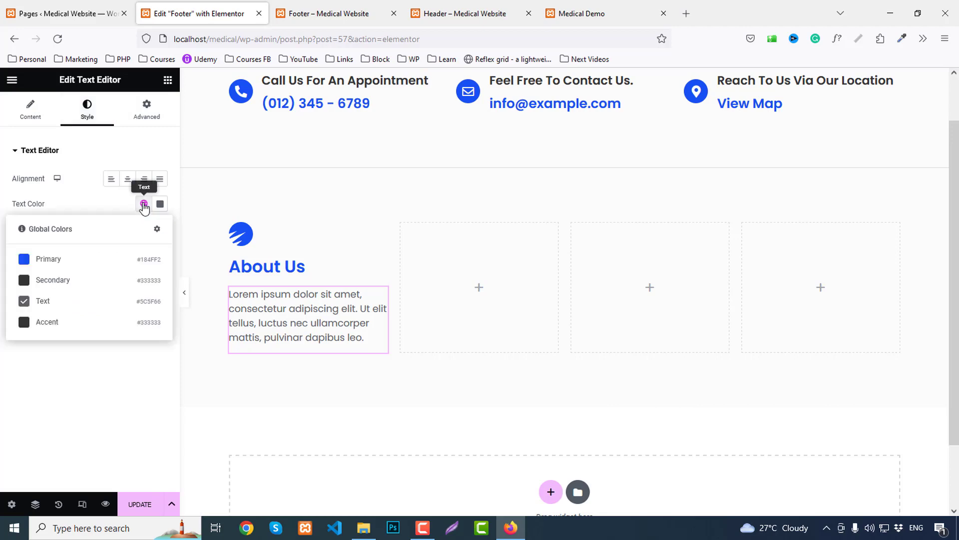
{"action": "left_click", "coordinate": [144, 205]}
{"action": "left_click", "coordinate": [144, 205]}
{"action": "left_click", "coordinate": [318, 406]}
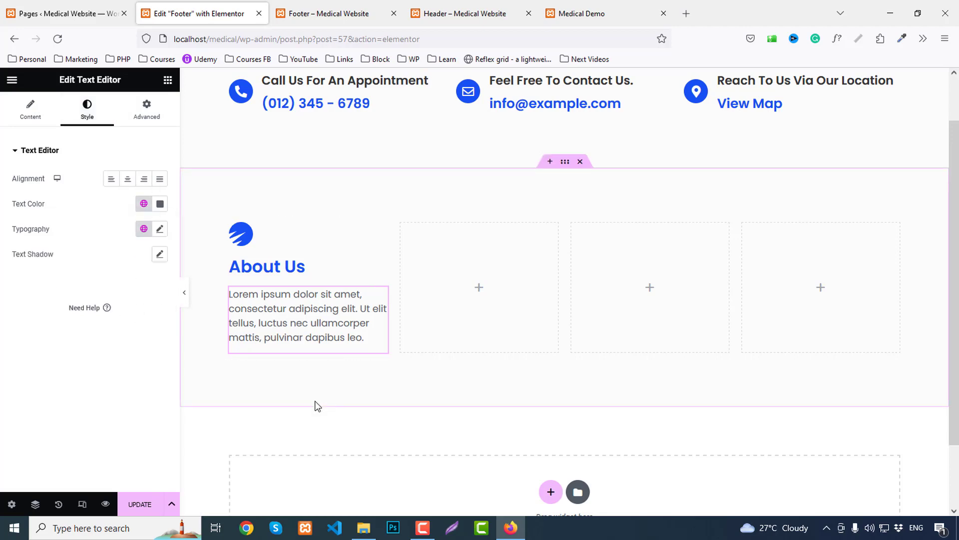
Copy the footer's About Us heading into each of the three empty columns beside it.
{"action": "left_click", "coordinate": [596, 5]}
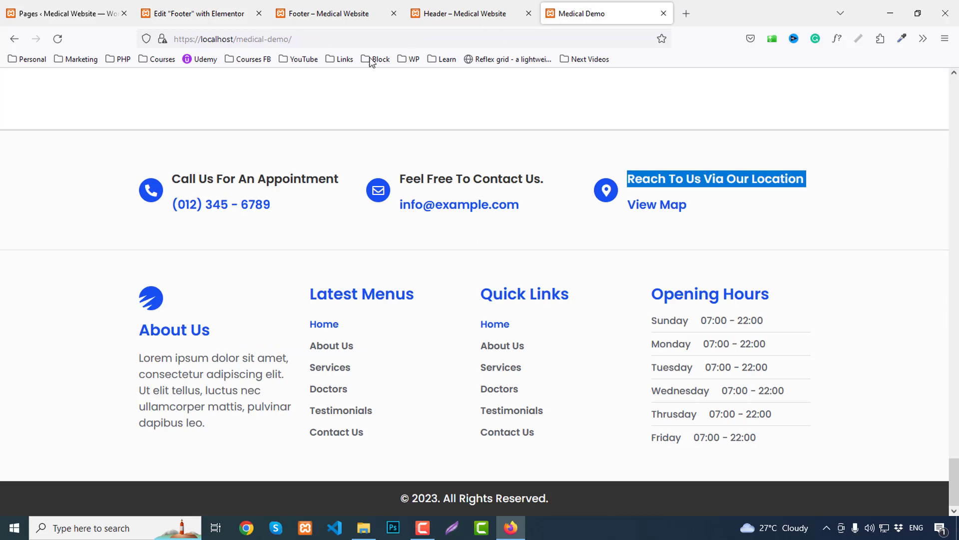
{"action": "left_click", "coordinate": [207, 5]}
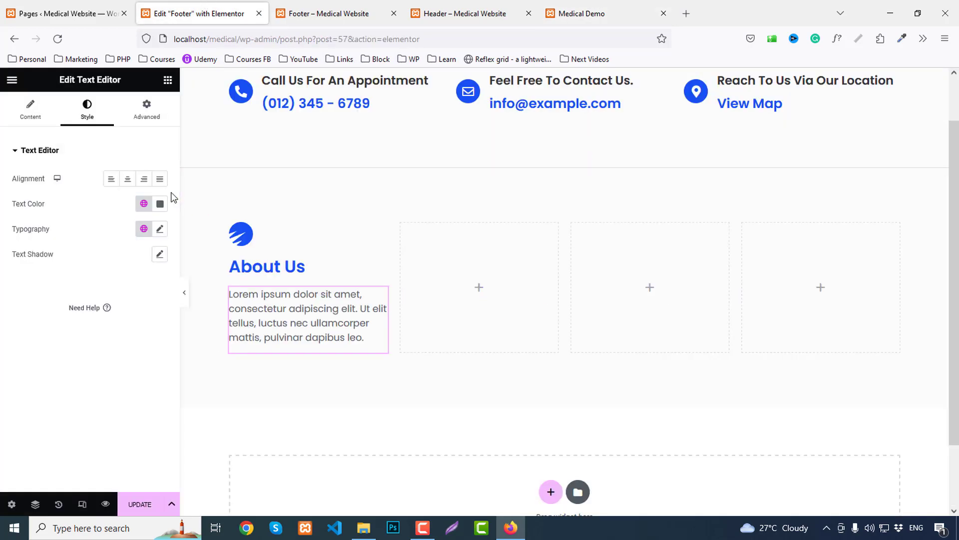
{"action": "right_click", "coordinate": [272, 265]}
{"action": "left_click", "coordinate": [303, 318]}
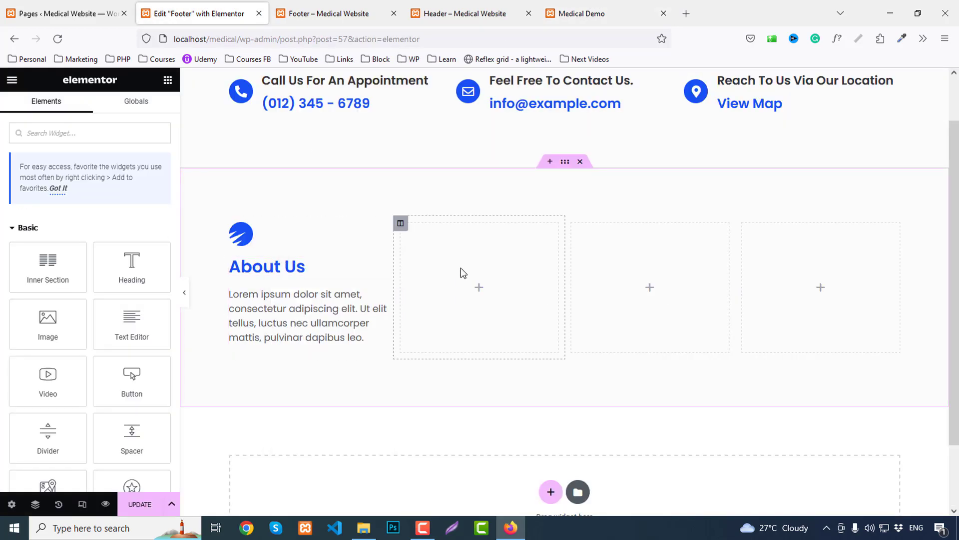
{"action": "right_click", "coordinate": [464, 269]}
{"action": "left_click", "coordinate": [498, 365]}
{"action": "right_click", "coordinate": [645, 259]}
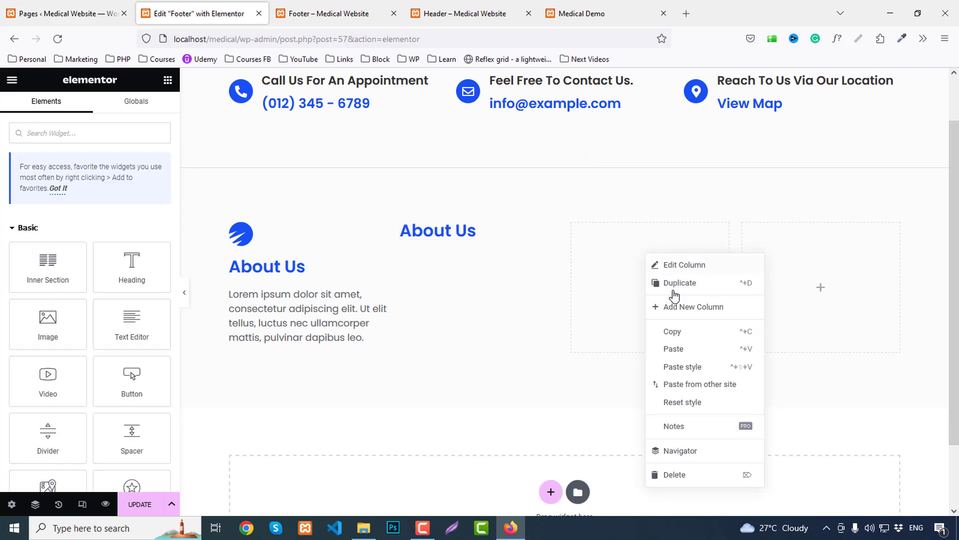
{"action": "left_click", "coordinate": [673, 347]}
{"action": "right_click", "coordinate": [800, 253]}
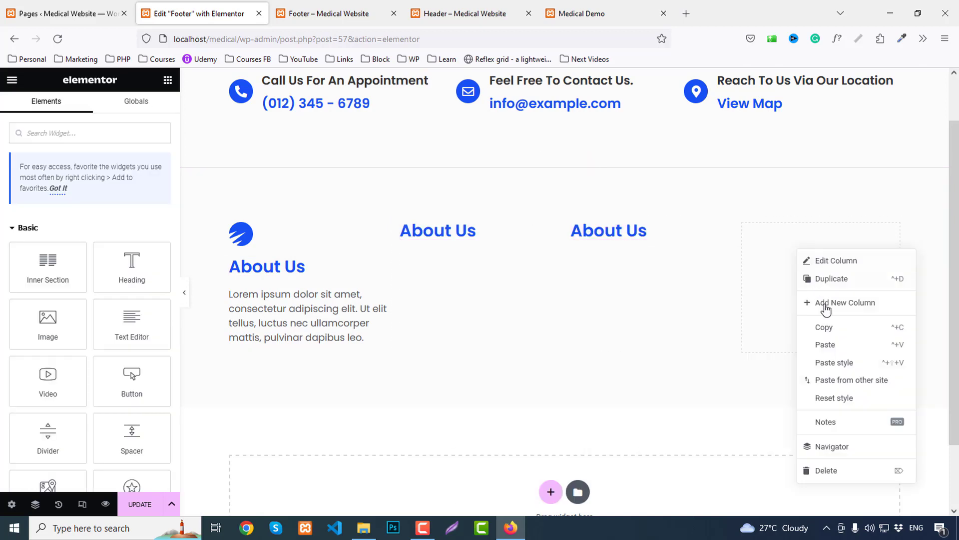
{"action": "left_click", "coordinate": [827, 344]}
Retitle the three copied headings, in column order, as Latest Menus, Quick Links and Opening Hours.
{"action": "left_click", "coordinate": [438, 233]}
{"action": "left_click_drag", "start_coordinate": [75, 190], "coordinate": [2, 188]}
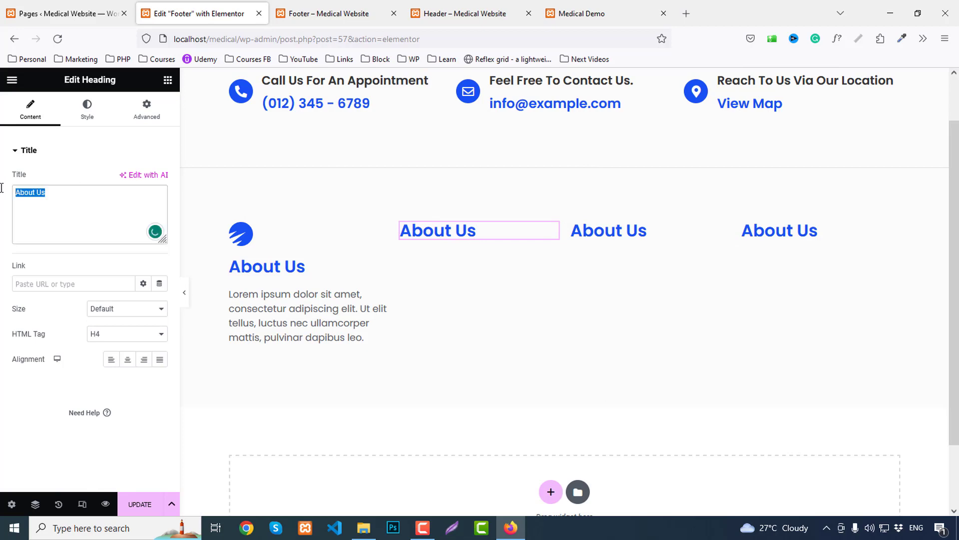
{"action": "type", "text": "Latest Menus"}
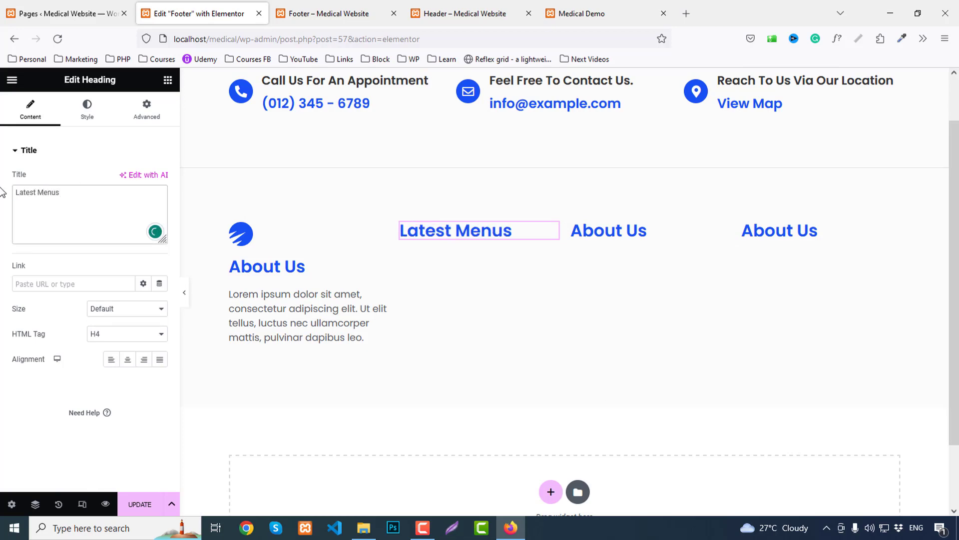
{"action": "left_click", "coordinate": [590, 230]}
{"action": "left_click_drag", "start_coordinate": [60, 192], "coordinate": [4, 205]}
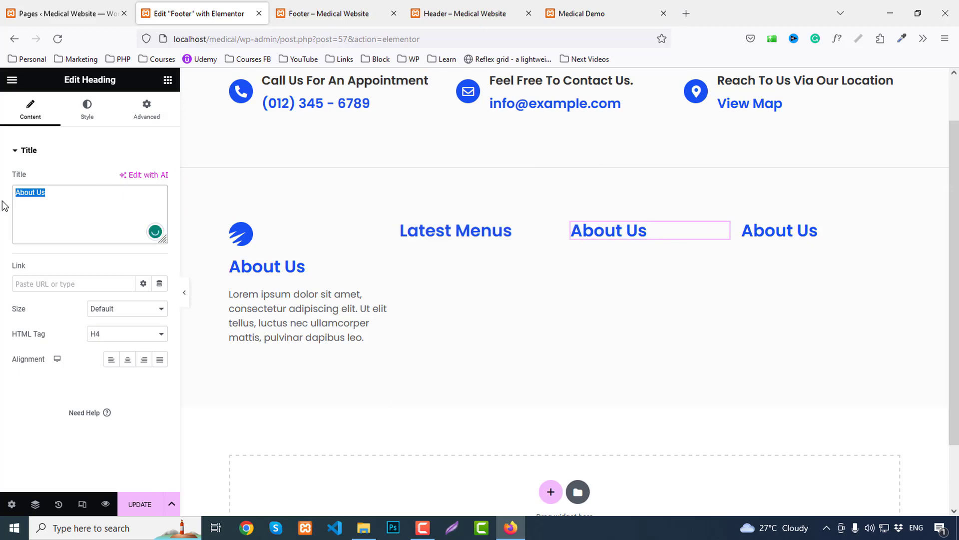
{"action": "type", "text": "Quick Links"}
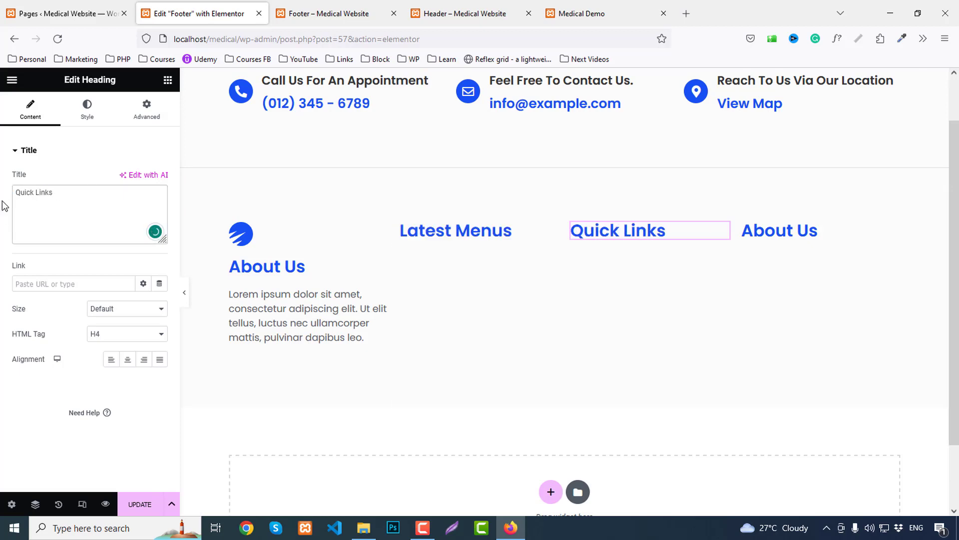
{"action": "left_click", "coordinate": [780, 231]}
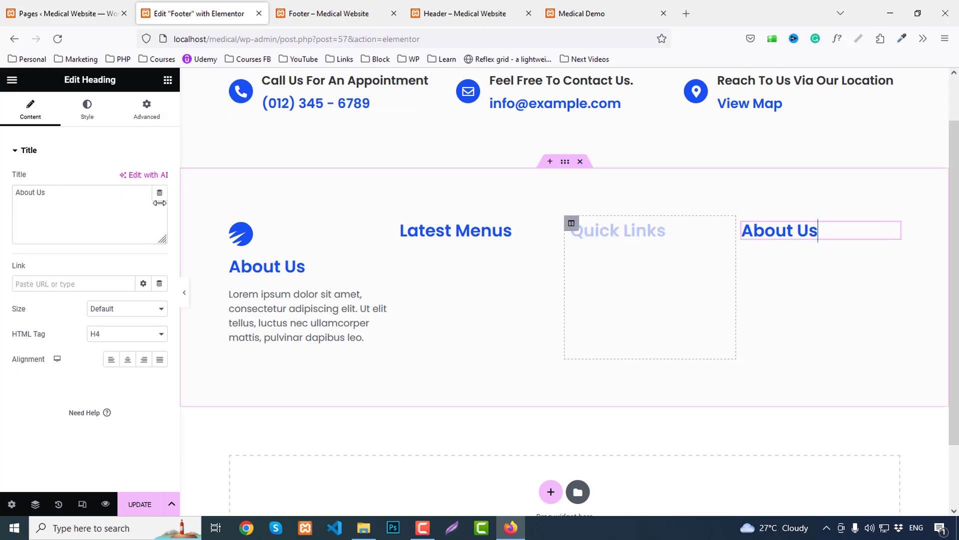
{"action": "triple_click", "coordinate": [106, 202]}
{"action": "type", "text": "Opening Hours"}
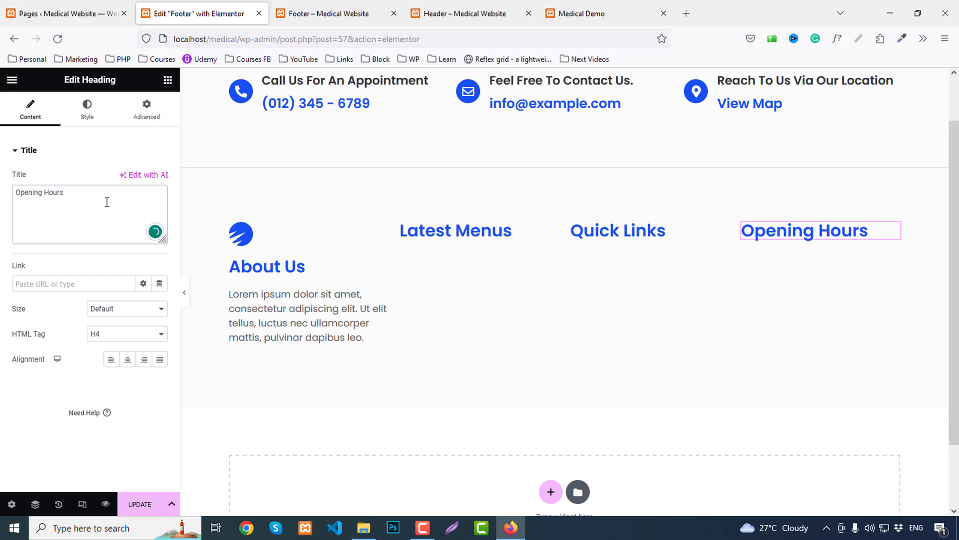
Add a Navigation Menu widget under the Latest Menus heading, using Main Menu as its menu.
{"action": "left_click", "coordinate": [616, 7]}
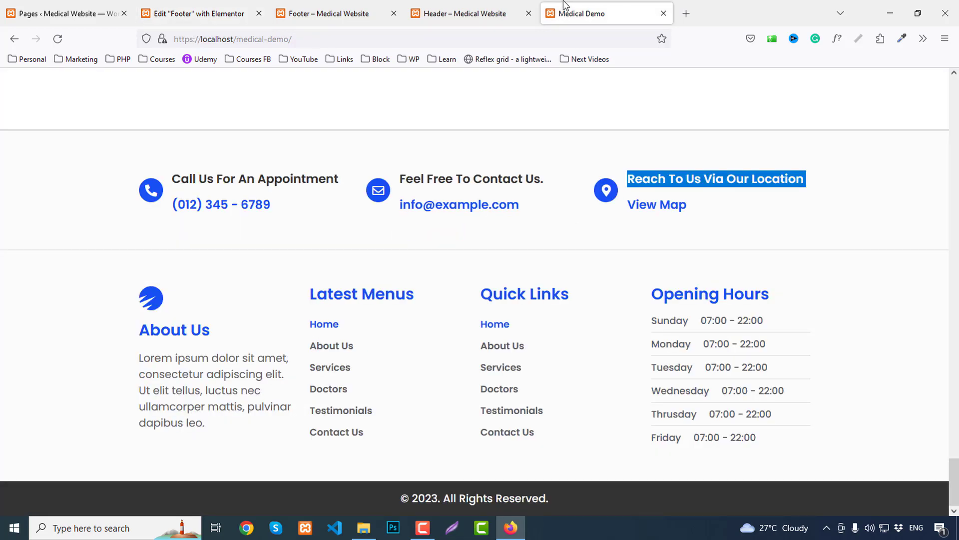
{"action": "left_click", "coordinate": [250, 14]}
{"action": "left_click", "coordinate": [470, 230]}
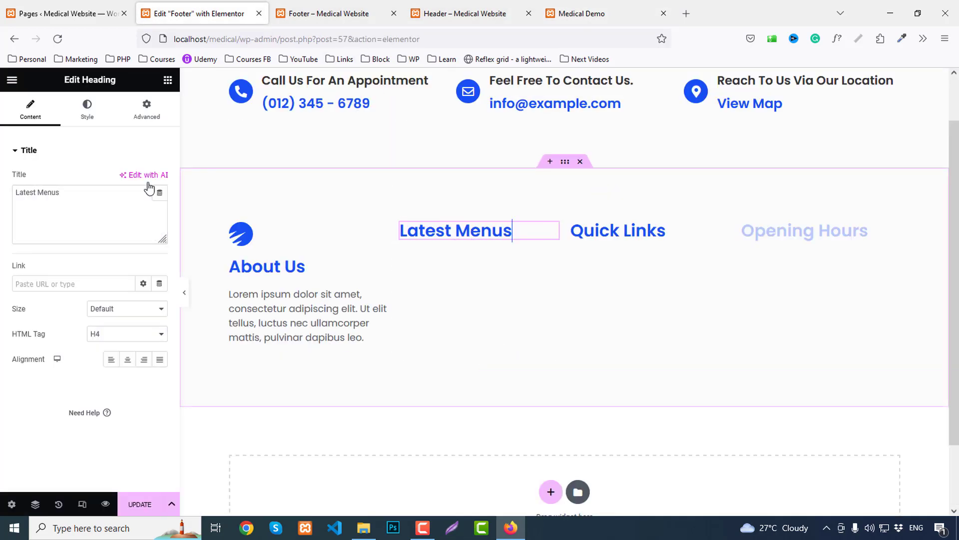
{"action": "left_click", "coordinate": [167, 79]}
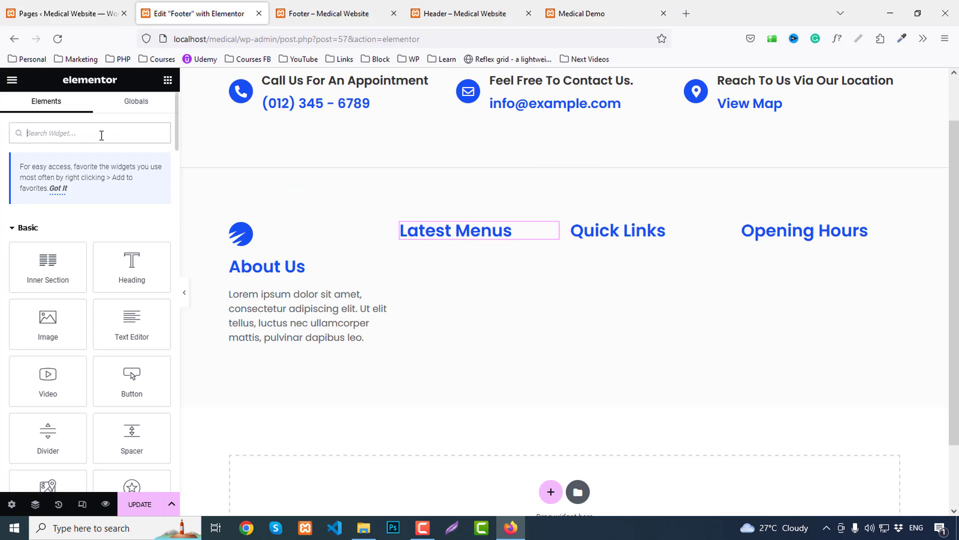
{"action": "type", "text": "menu"}
{"action": "left_click_drag", "start_coordinate": [150, 257], "coordinate": [453, 244]}
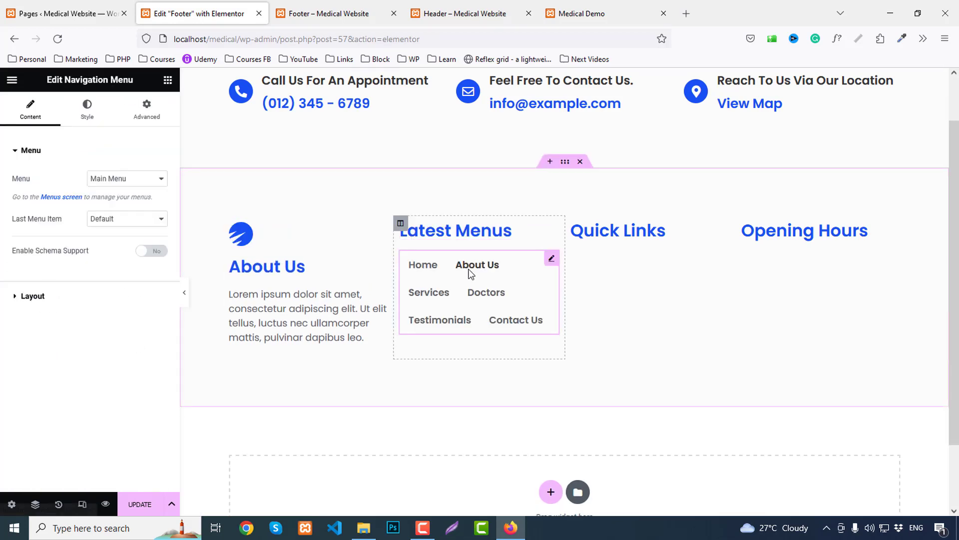
{"action": "left_click", "coordinate": [108, 180]}
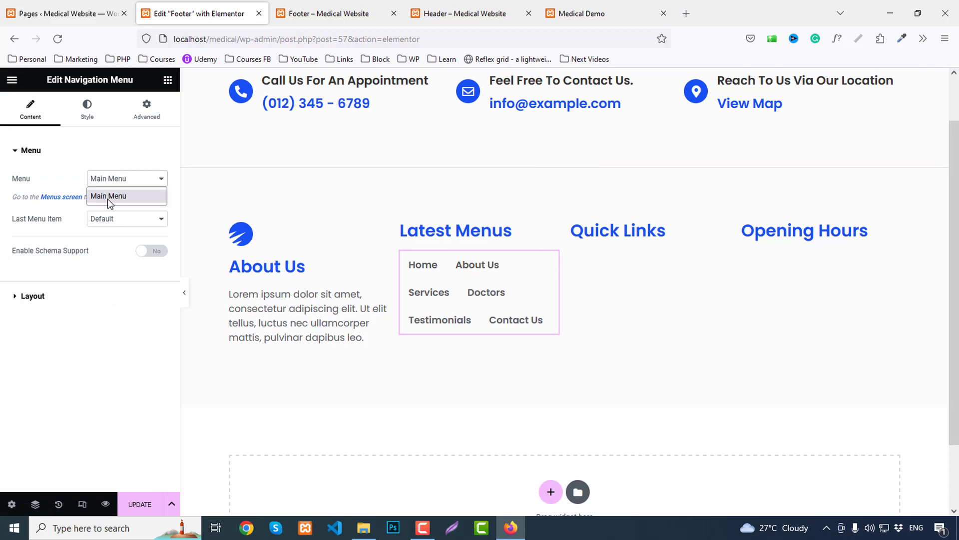
{"action": "left_click", "coordinate": [107, 199]}
{"action": "left_click", "coordinate": [113, 223]}
Set the navigation menu's layout to Vertical with left alignment.
{"action": "left_click", "coordinate": [25, 298]}
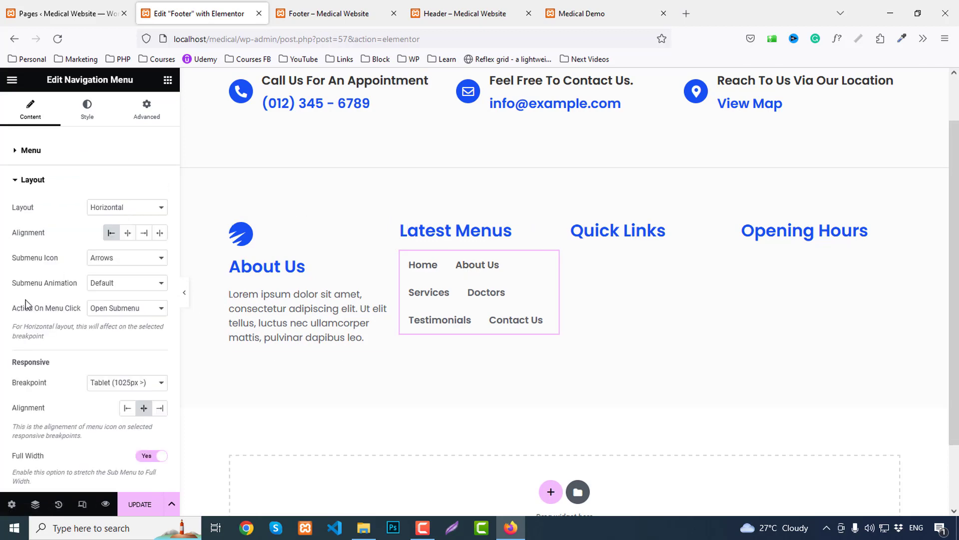
{"action": "left_click", "coordinate": [116, 218]}
{"action": "left_click", "coordinate": [114, 241]}
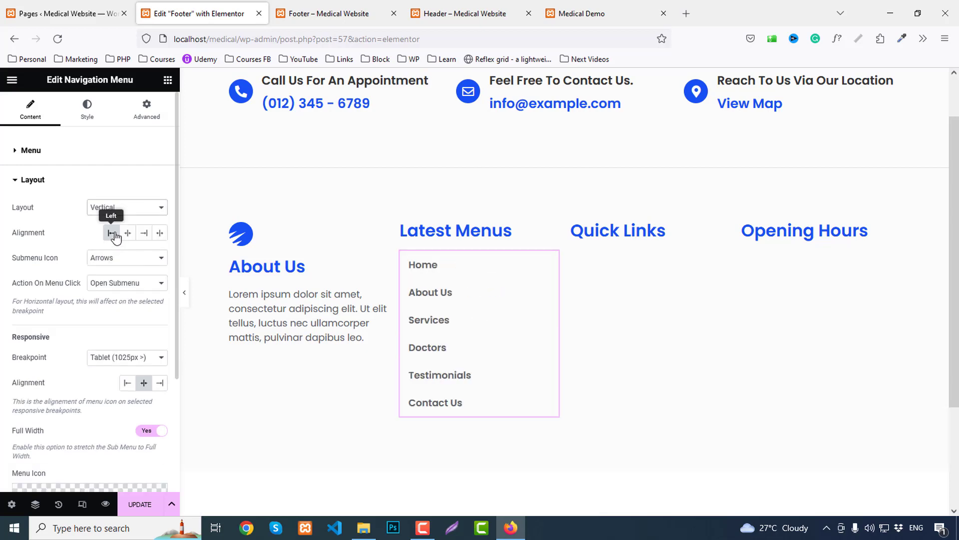
{"action": "left_click", "coordinate": [112, 233]}
{"action": "scroll", "coordinate": [122, 327], "scroll_direction": "down", "scroll_amount": 1}
{"action": "scroll", "coordinate": [122, 320], "scroll_direction": "up", "scroll_amount": 1}
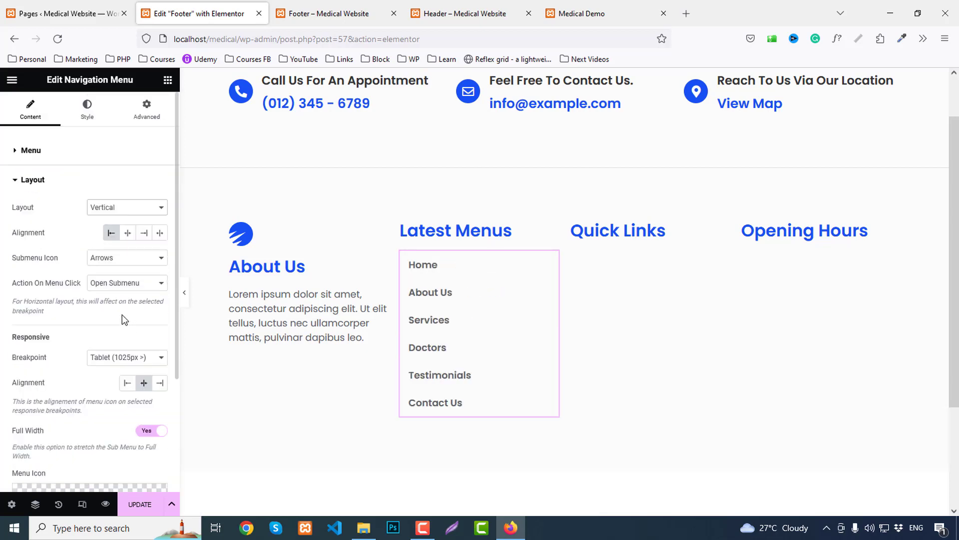
Clear the navigation menu's horizontal padding value and set its vertical padding to 10.
{"action": "left_click", "coordinate": [87, 110]}
{"action": "key", "text": "BackSpace"}
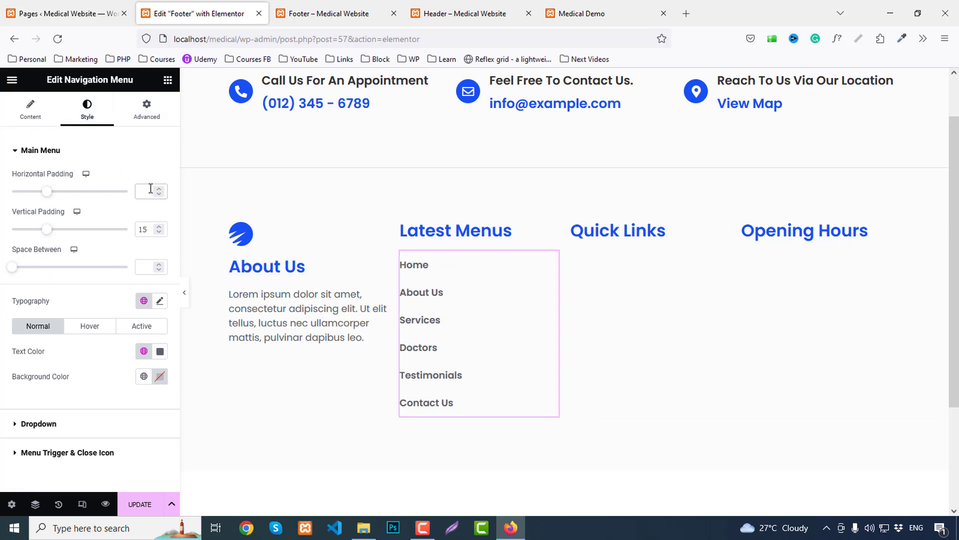
{"action": "key", "text": "BackSpace"}
{"action": "type", "text": "0"}
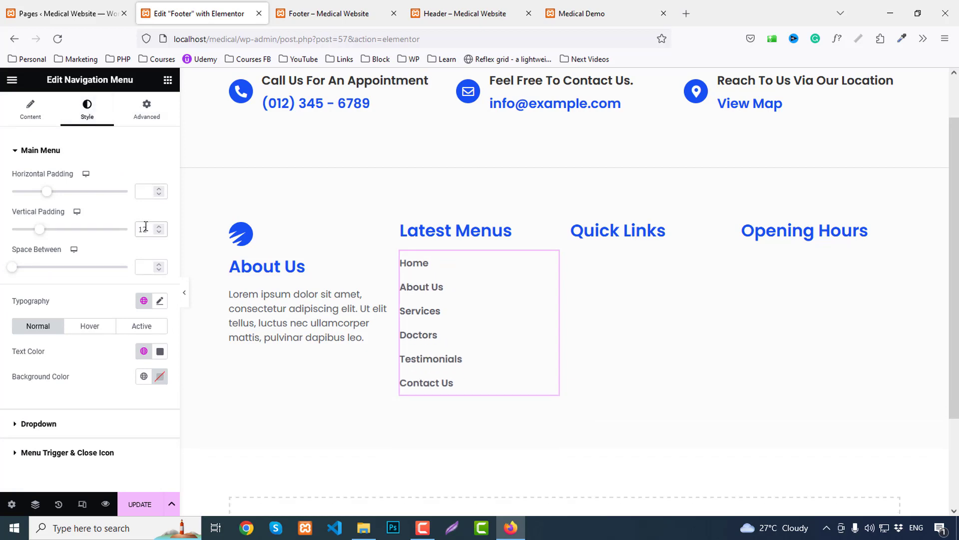
{"action": "left_click", "coordinate": [159, 232]}
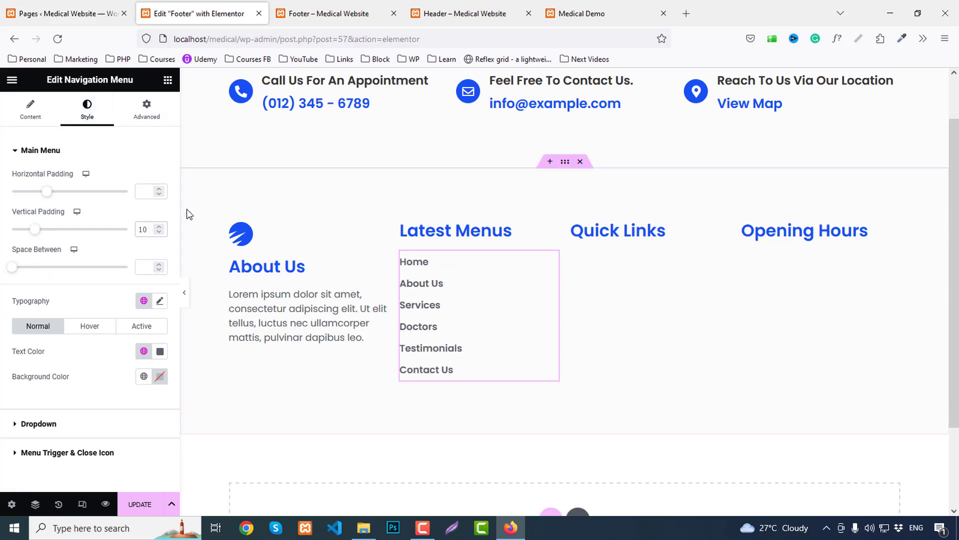
Set the navigation menu's text color to the global Text color for normal and active states and to Primary for hover.
{"action": "left_click", "coordinate": [91, 327]}
{"action": "left_click", "coordinate": [45, 328]}
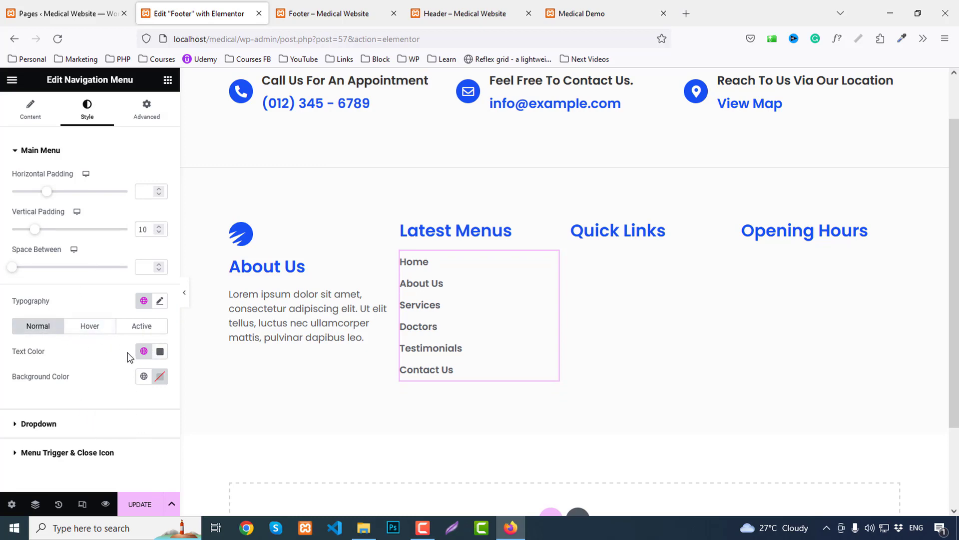
{"action": "left_click", "coordinate": [143, 352]}
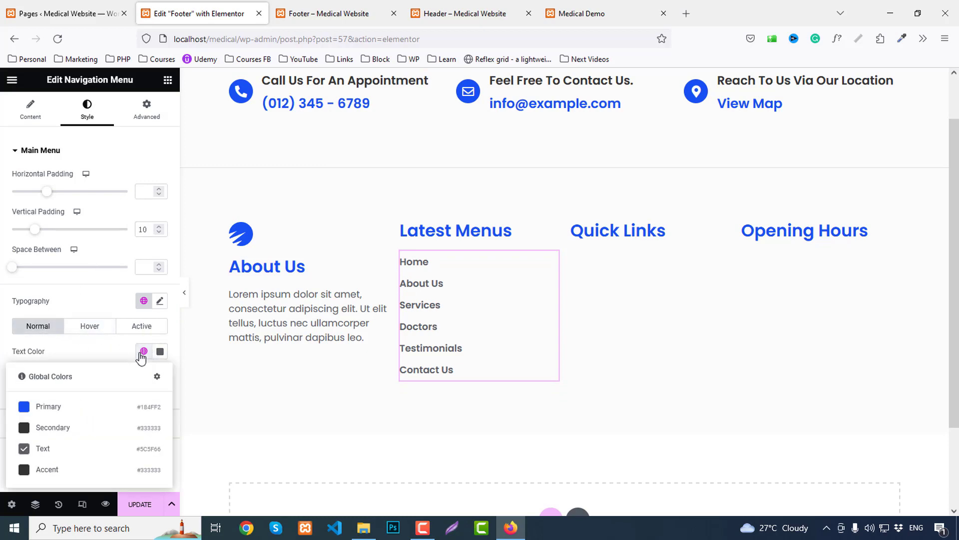
{"action": "left_click", "coordinate": [44, 450]}
{"action": "left_click", "coordinate": [93, 327]}
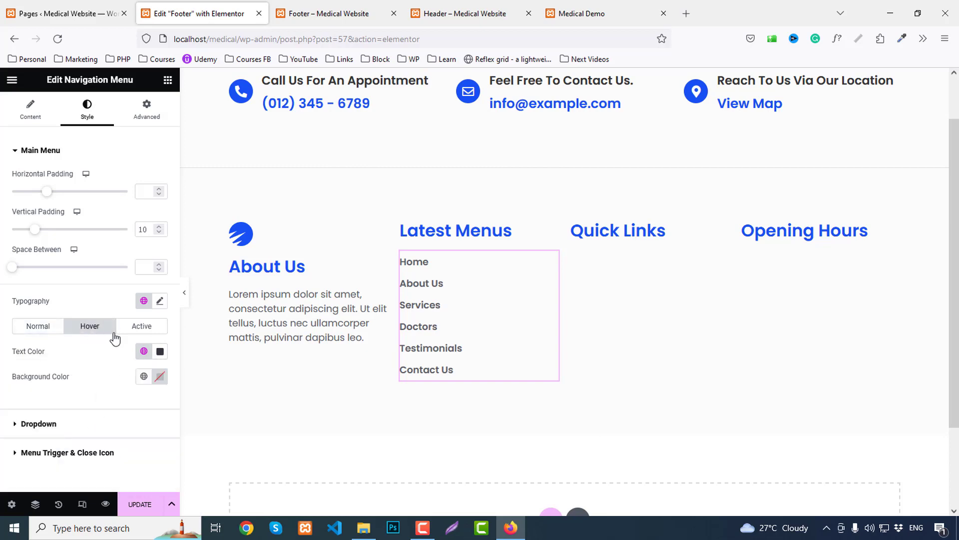
{"action": "left_click", "coordinate": [143, 351]}
{"action": "left_click", "coordinate": [199, 414]}
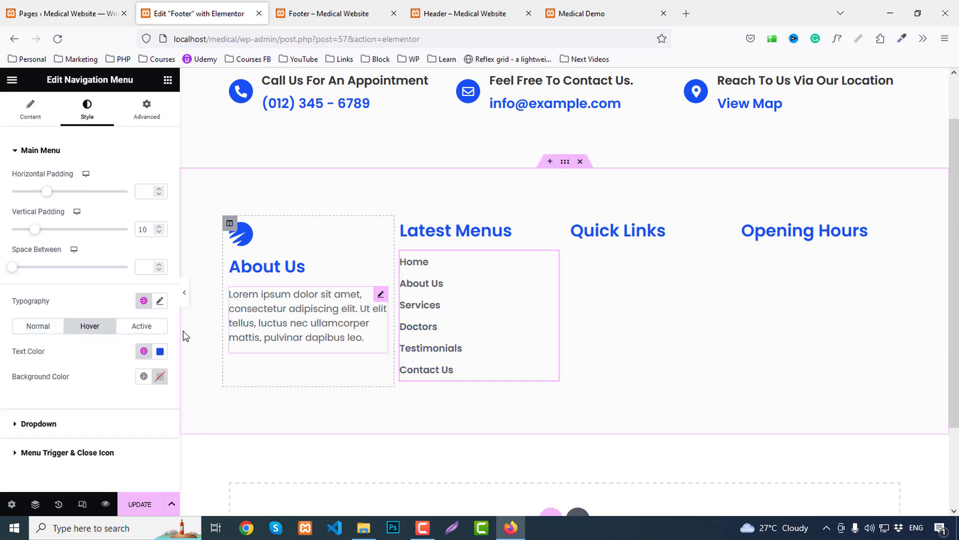
{"action": "left_click", "coordinate": [143, 327]}
{"action": "left_click", "coordinate": [145, 354]}
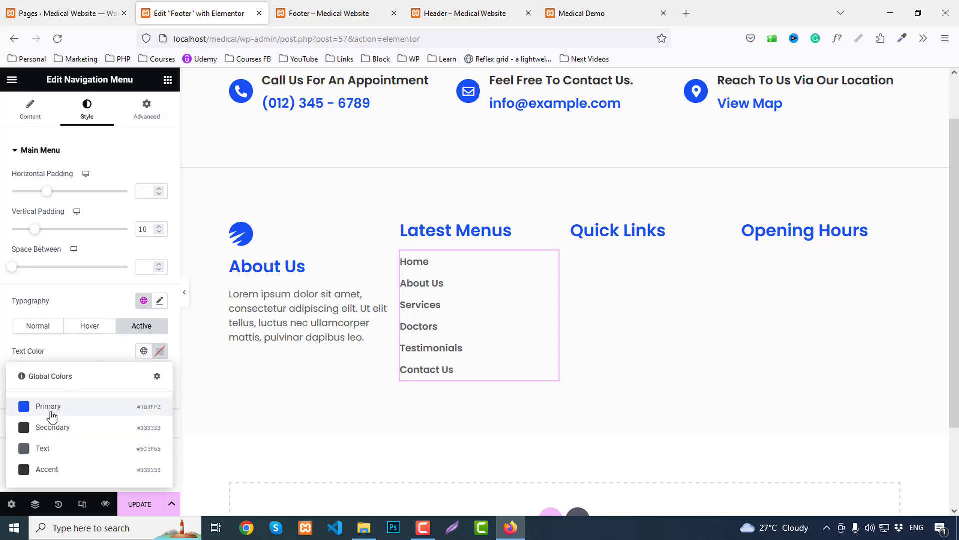
{"action": "left_click", "coordinate": [44, 450]}
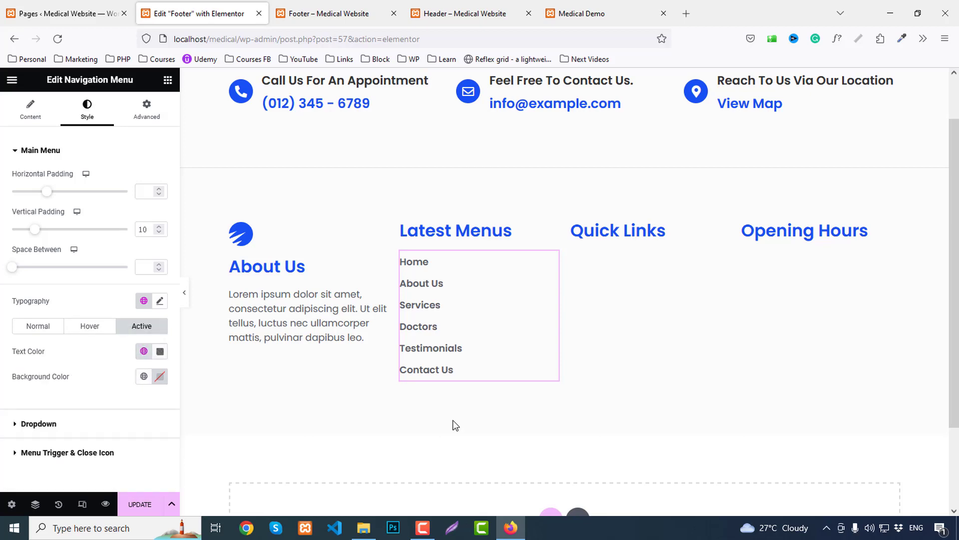
Copy the styled navigation menu into the Quick Links column beneath its heading.
{"action": "right_click", "coordinate": [451, 270]}
{"action": "left_click", "coordinate": [480, 318]}
{"action": "right_click", "coordinate": [624, 293]}
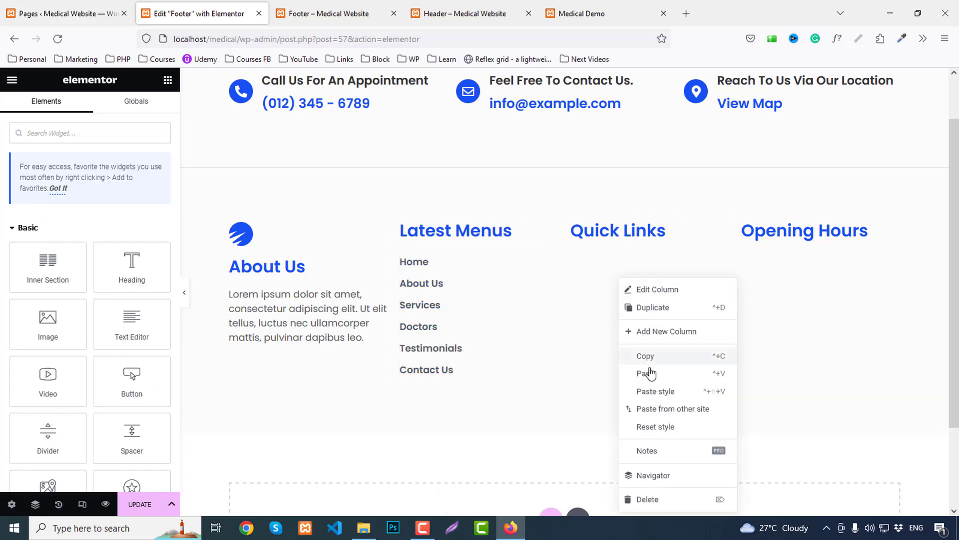
{"action": "left_click", "coordinate": [649, 373]}
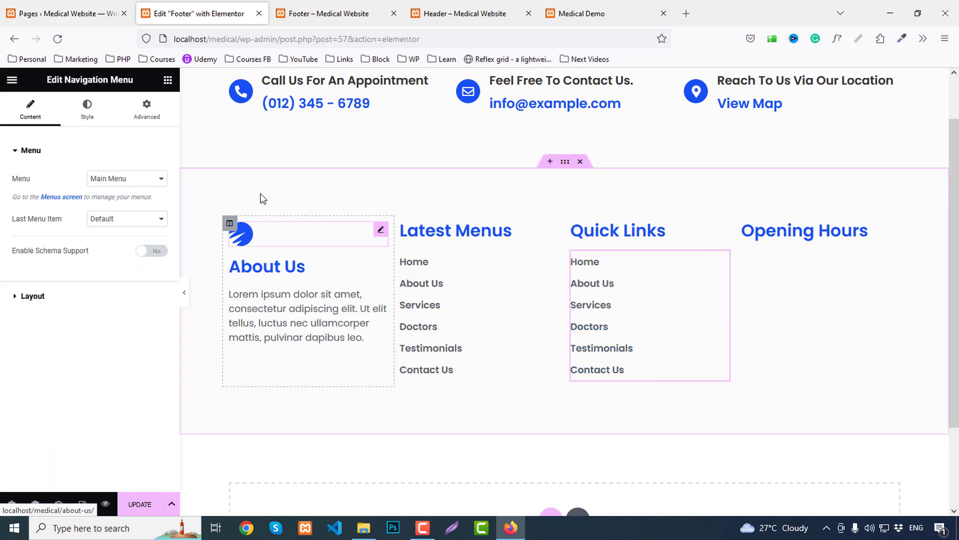
Add an Icon List widget under the Opening Hours heading.
{"action": "left_click", "coordinate": [168, 81]}
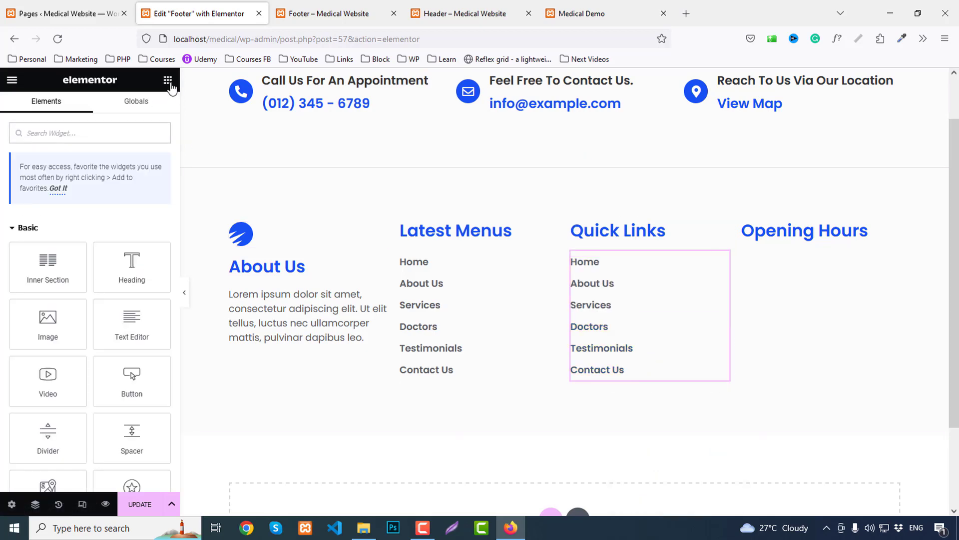
{"action": "type", "text": "list"}
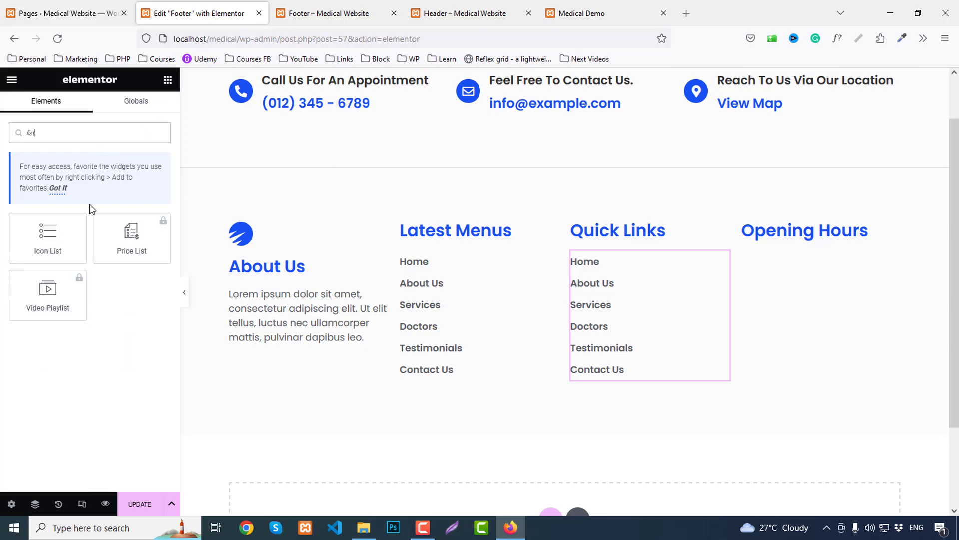
{"action": "left_click_drag", "start_coordinate": [74, 233], "coordinate": [824, 242]}
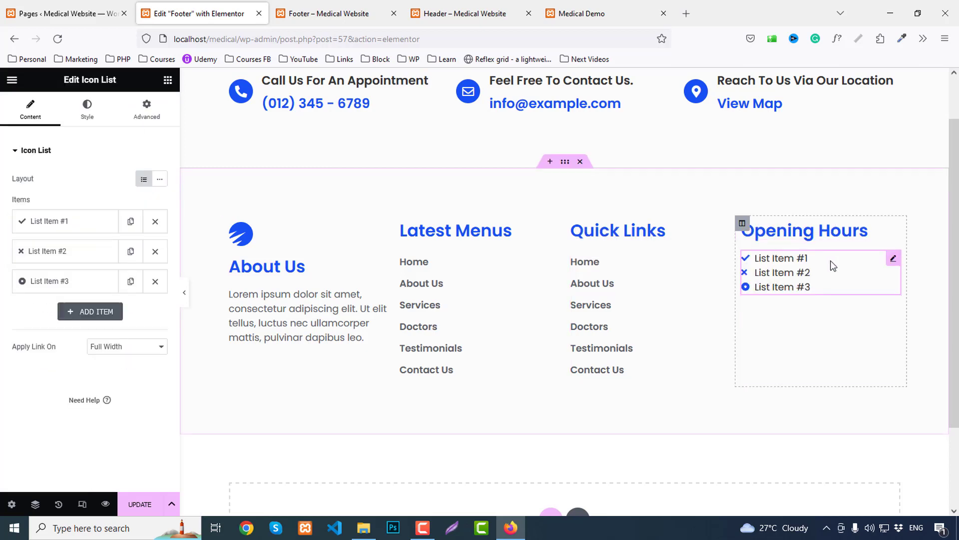
Copy the "Sunday 07:00 - 22:00" line from the Medical Demo page's Opening Hours and return to the footer editor.
{"action": "left_click", "coordinate": [629, 6]}
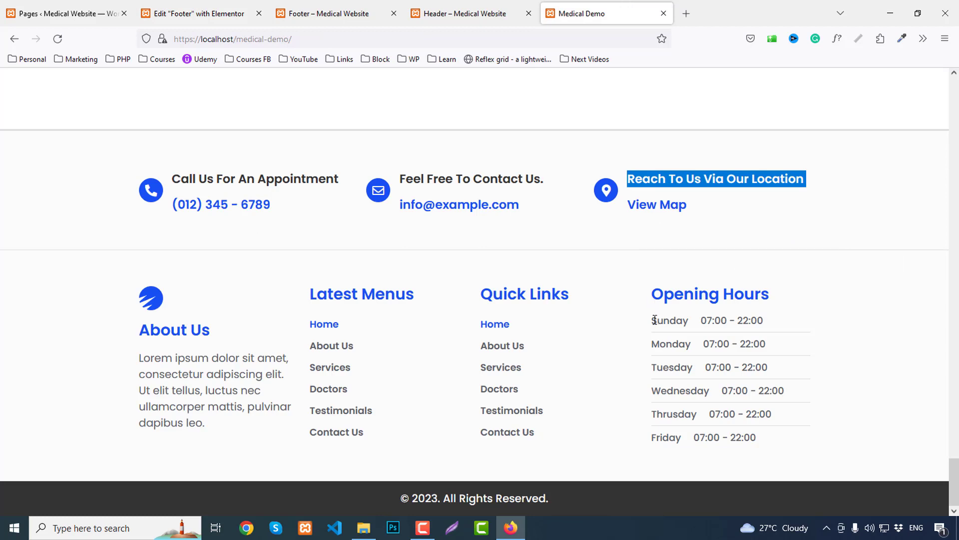
{"action": "left_click_drag", "start_coordinate": [655, 320], "coordinate": [783, 328]}
{"action": "key", "text": "ctrl+c"}
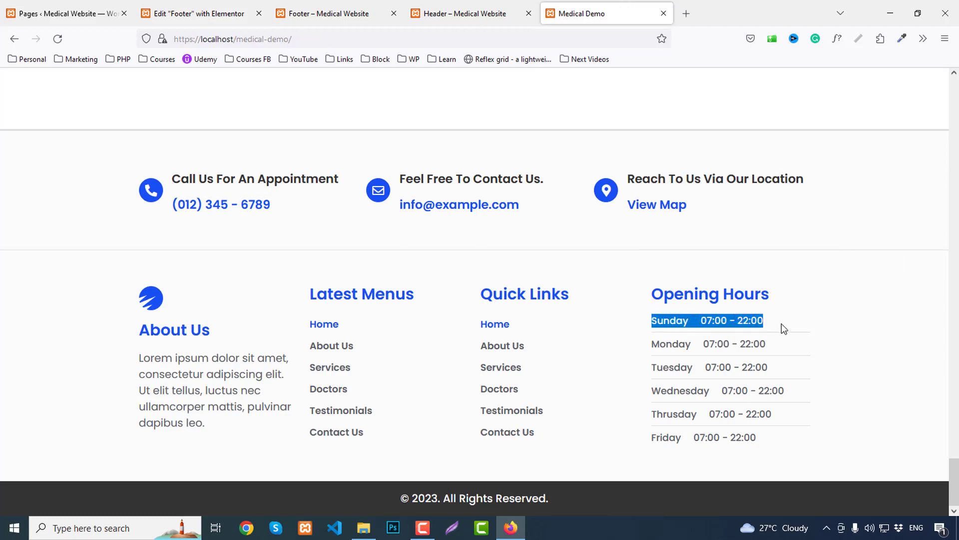
{"action": "left_click", "coordinate": [213, 8]}
{"action": "left_click", "coordinate": [810, 273]}
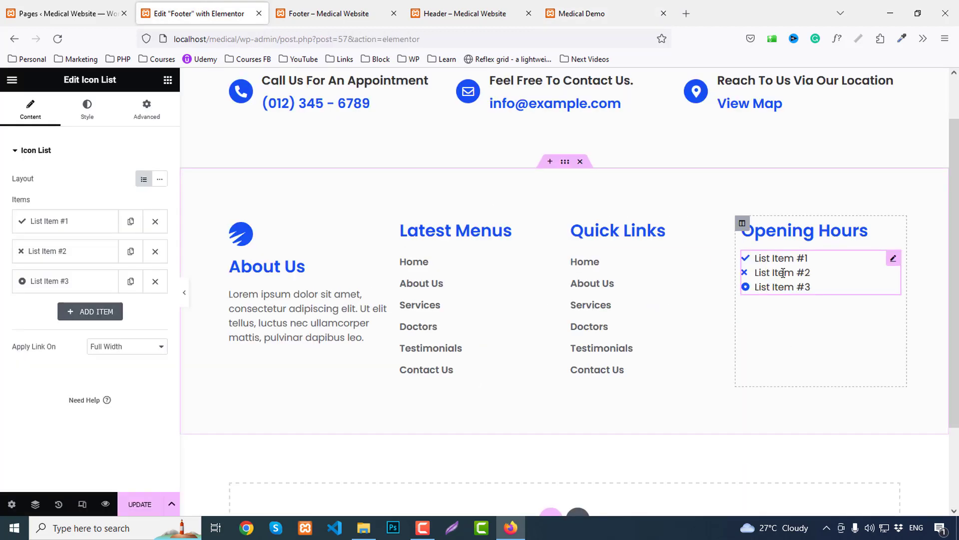
Delete the second and third icon list items and give the remaining item the outlined Clock icon.
{"action": "left_click", "coordinate": [155, 250]}
{"action": "left_click", "coordinate": [155, 251]}
{"action": "left_click", "coordinate": [78, 224]}
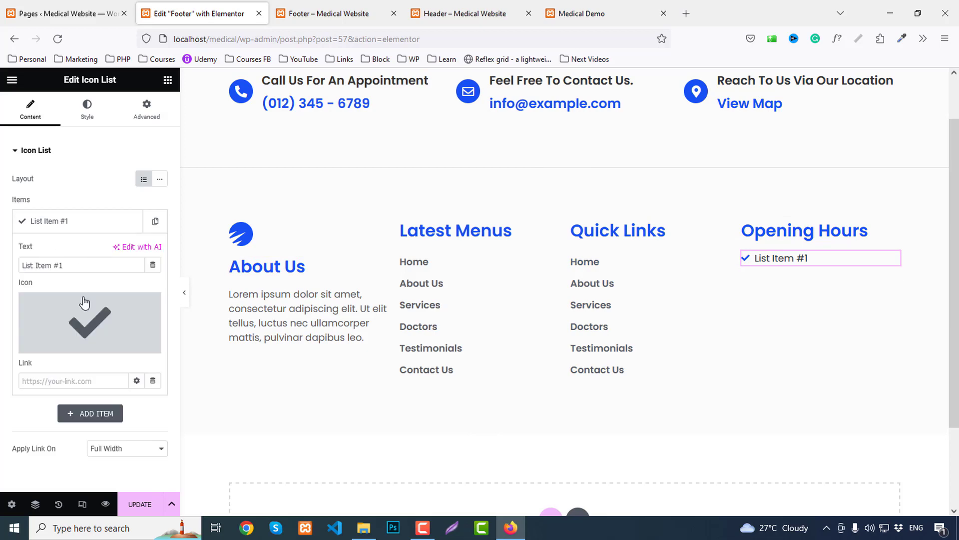
{"action": "left_click", "coordinate": [87, 320]}
{"action": "type", "text": "clock"}
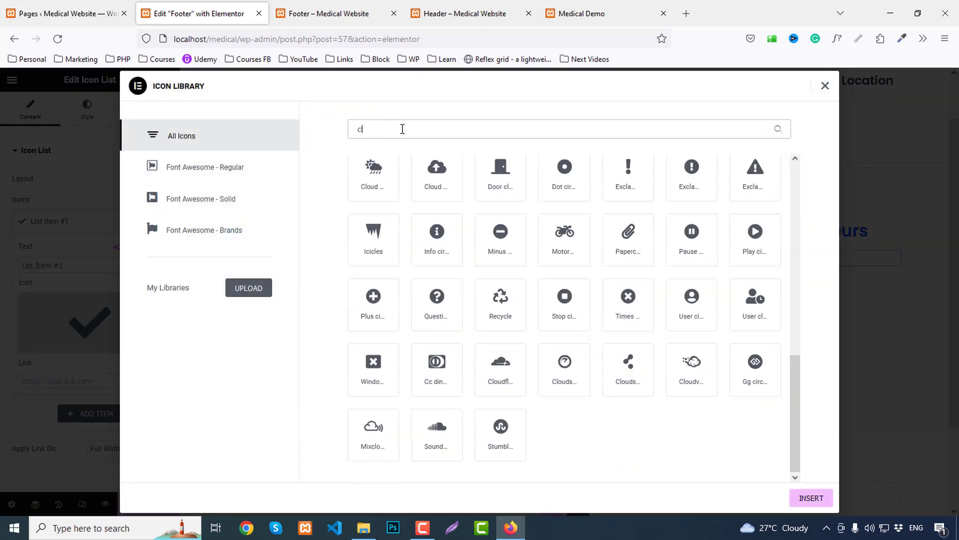
{"action": "left_click", "coordinate": [399, 202]}
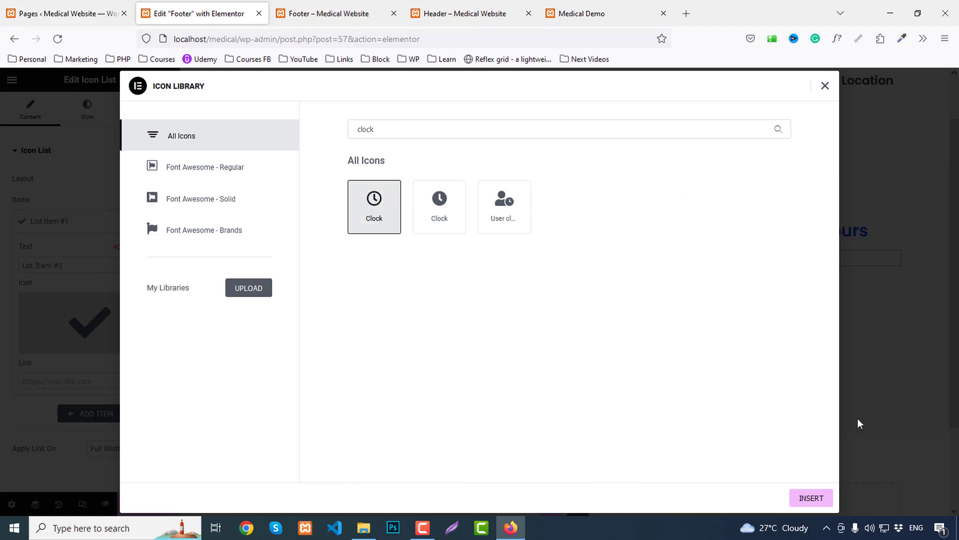
{"action": "left_click", "coordinate": [812, 496]}
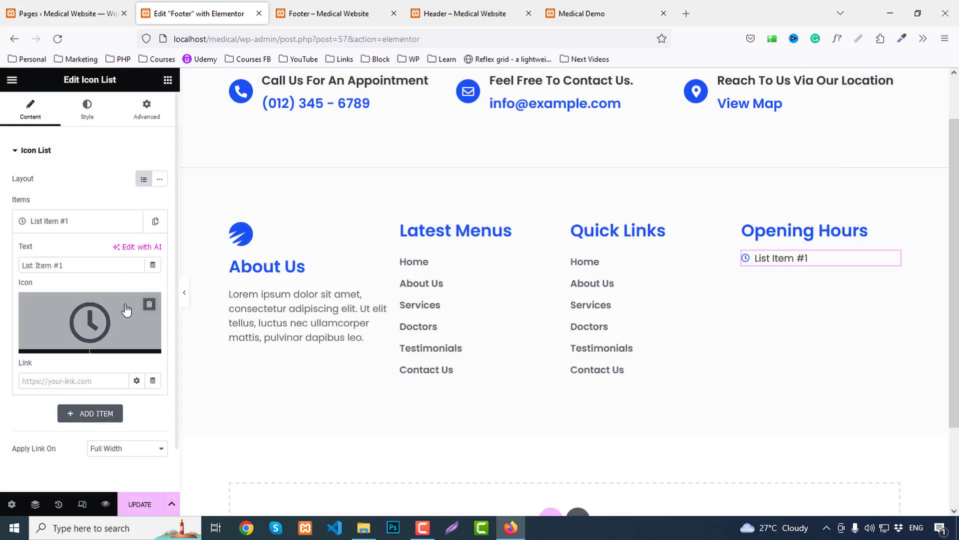
Replace the item's text with the copied Sunday hours and insert three &nbsp; entities between the day and the time.
{"action": "left_click_drag", "start_coordinate": [84, 265], "coordinate": [21, 266]}
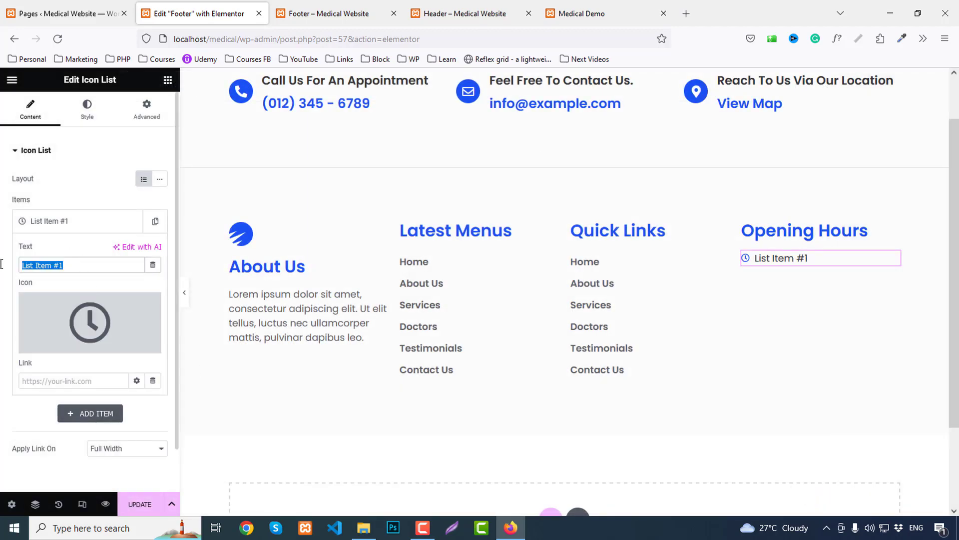
{"action": "key", "text": "ctrl+v"}
{"action": "mouse_move", "coordinate": [96, 301]}
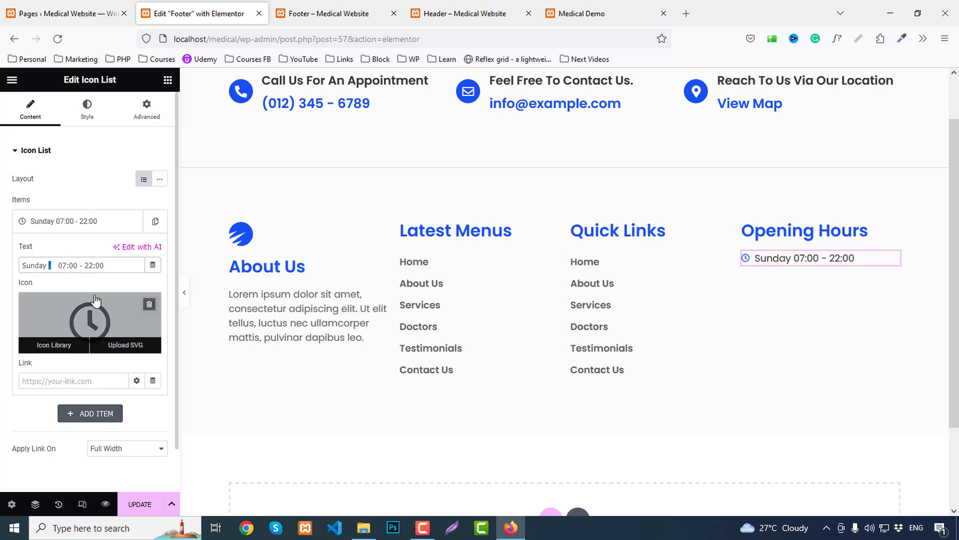
{"action": "type", "text": "&nbs"}
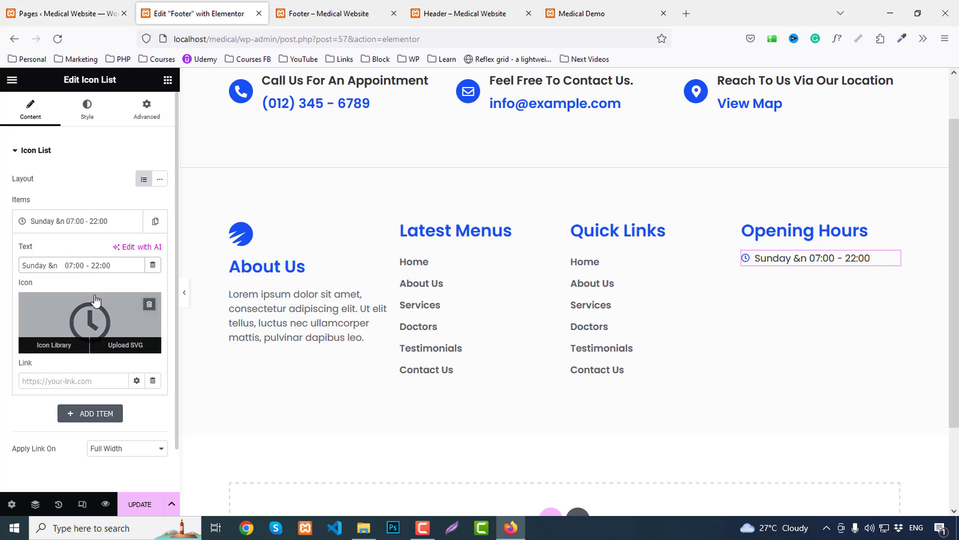
{"action": "type", "text": "p;"}
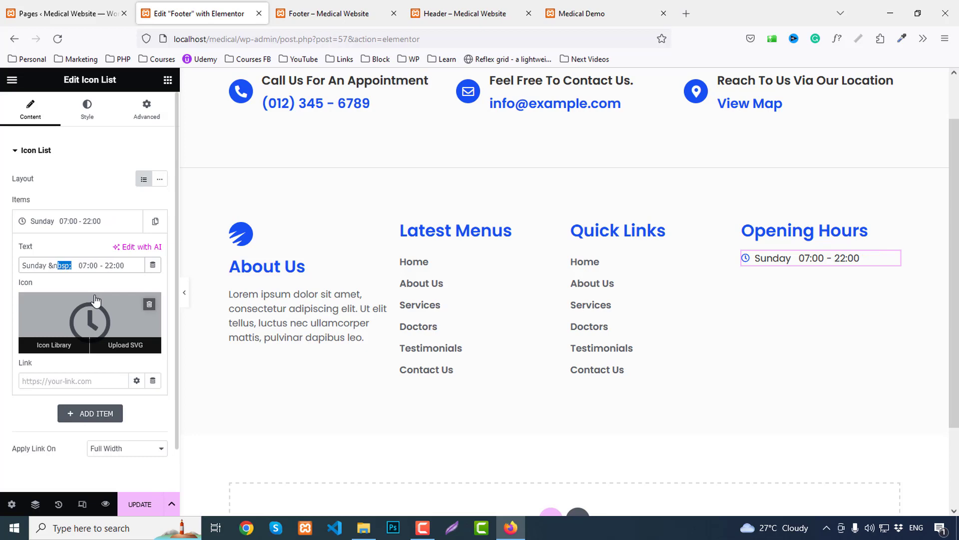
{"action": "type", "text": "&nbsp;"}
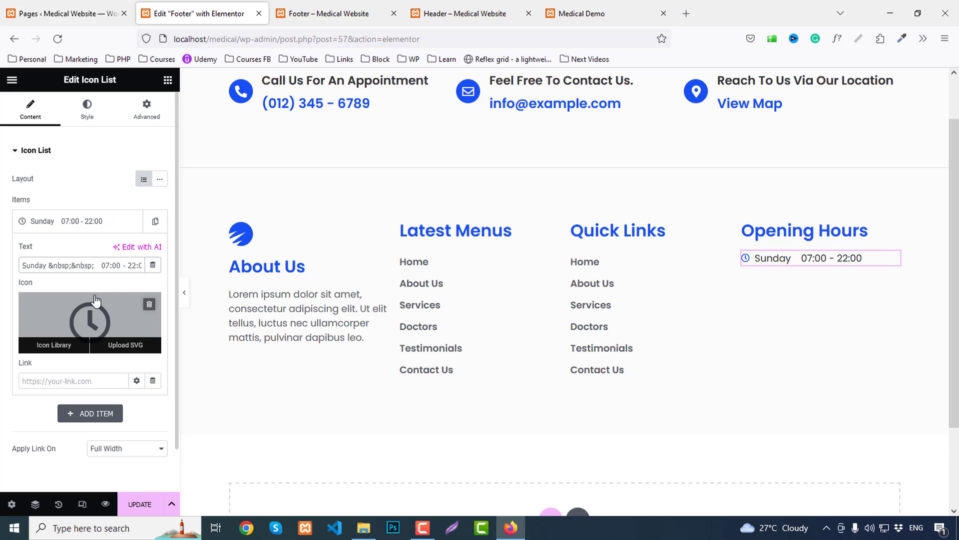
{"action": "type", "text": "&nbsp;"}
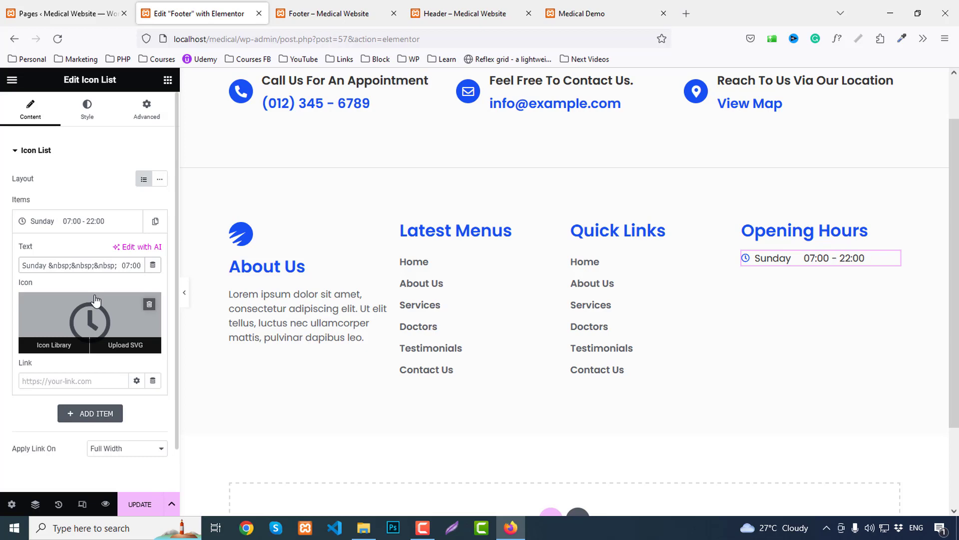
{"action": "left_click", "coordinate": [55, 223]}
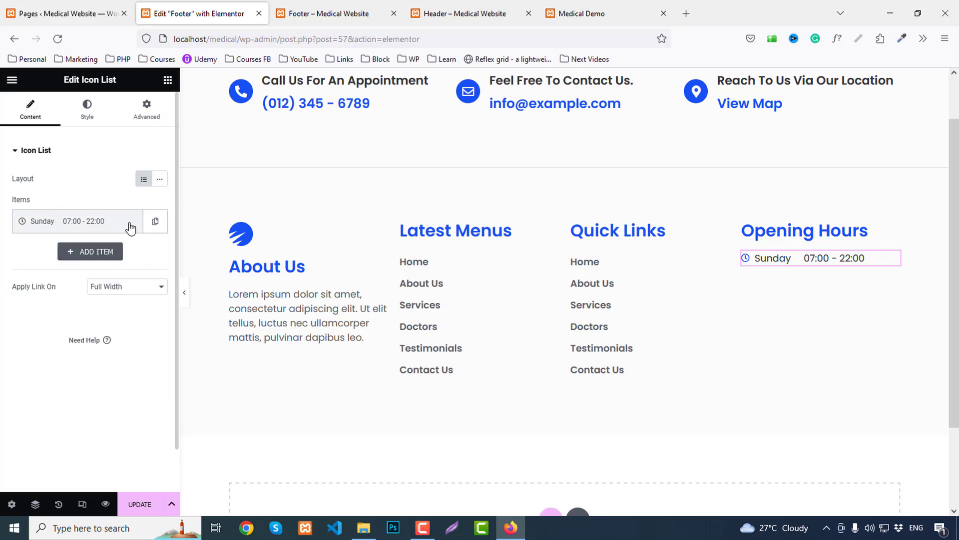
Duplicate the Sunday item six times to make one list entry per weekday.
{"action": "left_click", "coordinate": [131, 222]}
{"action": "left_click", "coordinate": [131, 254]}
{"action": "left_click", "coordinate": [130, 284]}
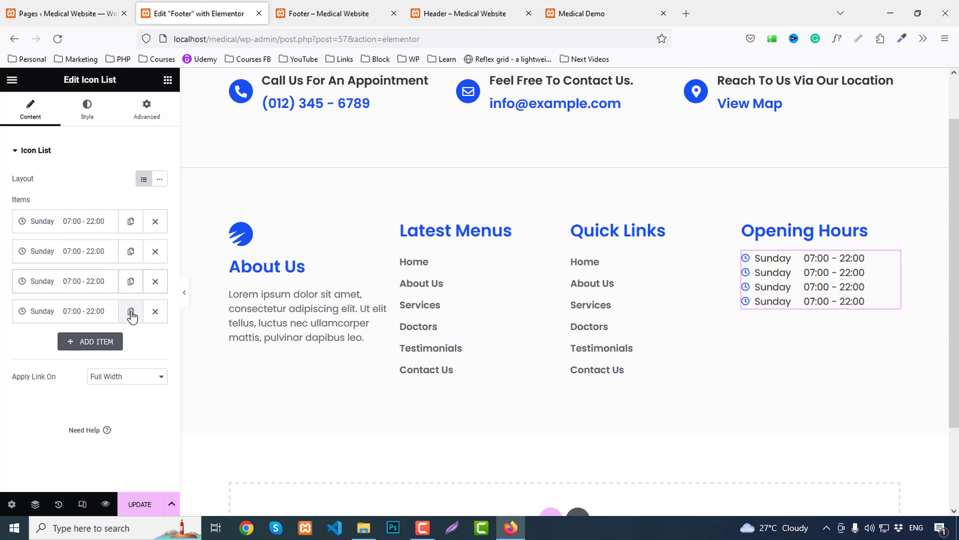
{"action": "left_click", "coordinate": [131, 318]}
{"action": "left_click", "coordinate": [132, 342]}
{"action": "left_click", "coordinate": [132, 373]}
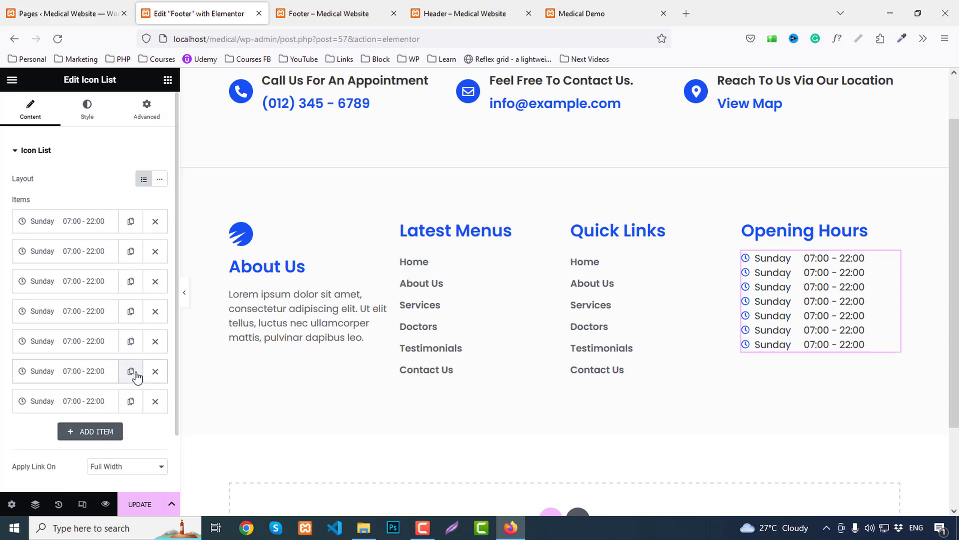
Change the day in the second list item to Monday and in the third to Tuesday, keeping the hours.
{"action": "left_click", "coordinate": [43, 254]}
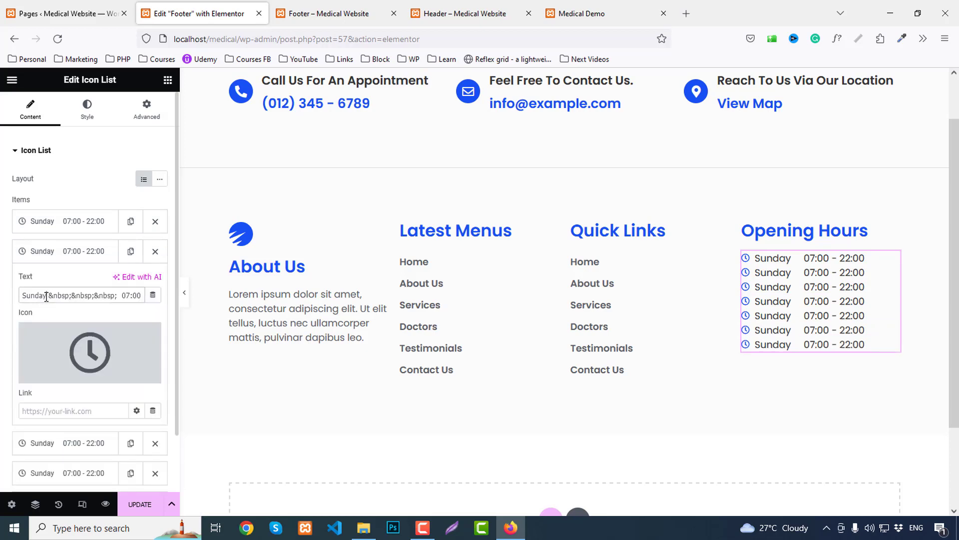
{"action": "type", "text": "Monday"}
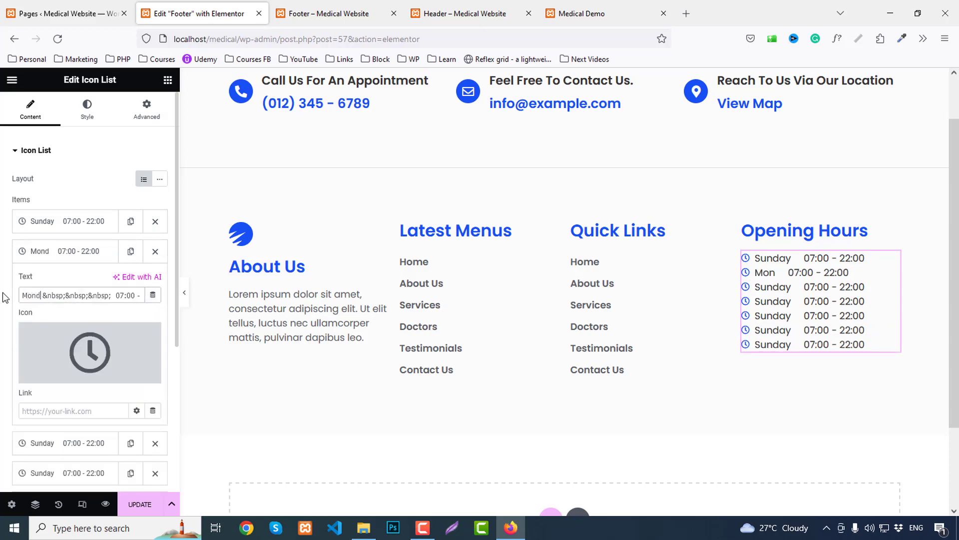
{"action": "left_click", "coordinate": [47, 252]}
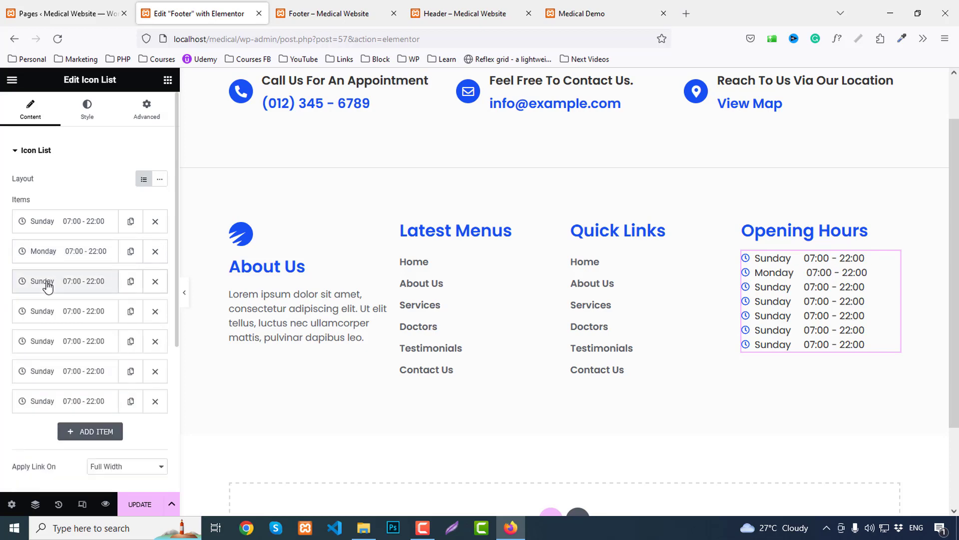
{"action": "left_click", "coordinate": [47, 280]}
{"action": "key", "text": "BackSpace"}
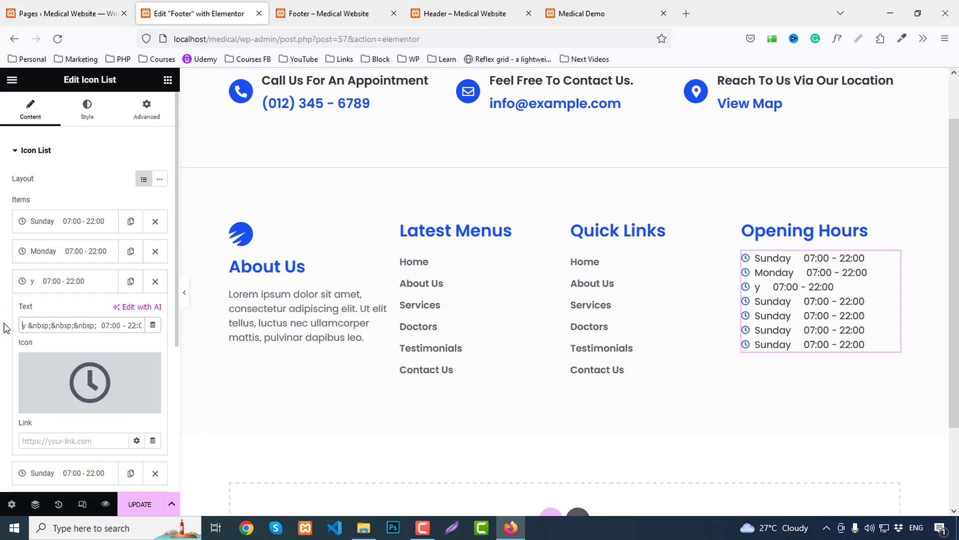
{"action": "key", "text": "Delete"}
{"action": "type", "text": "Tues"}
{"action": "type", "text": "day"}
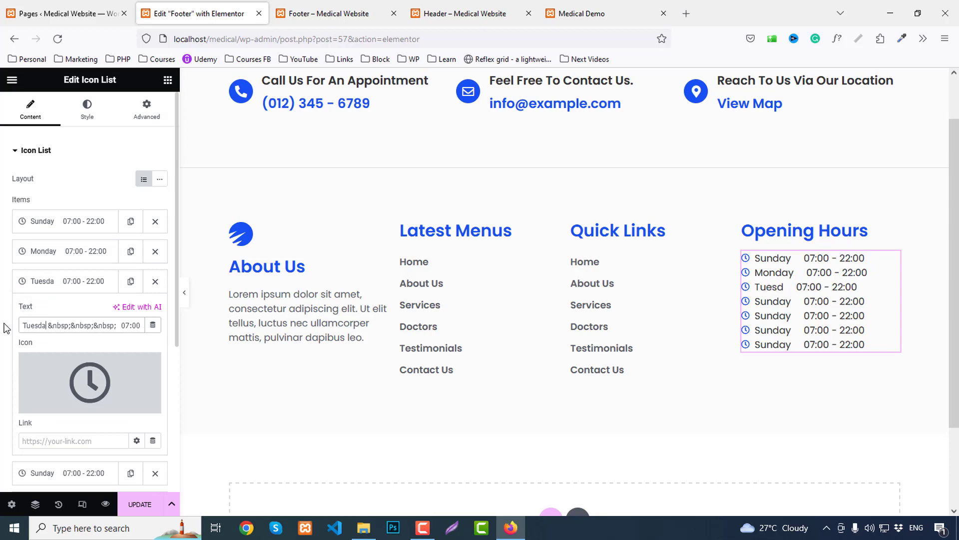
{"action": "left_click", "coordinate": [60, 282]}
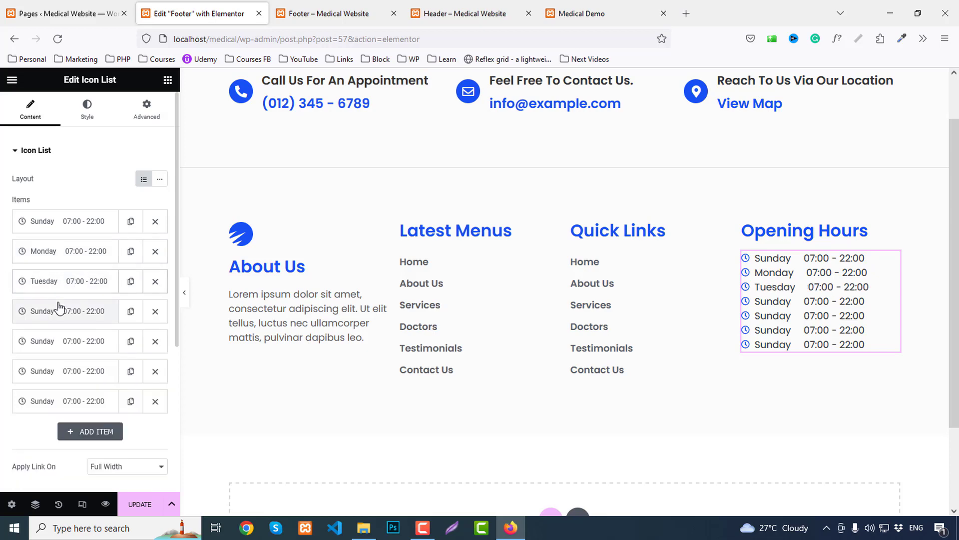
Change the day in the fourth list item to Wednesday and in the fifth to "Thrusday", keeping the hours.
{"action": "left_click", "coordinate": [55, 310]}
{"action": "left_click_drag", "start_coordinate": [49, 356], "coordinate": [43, 355]}
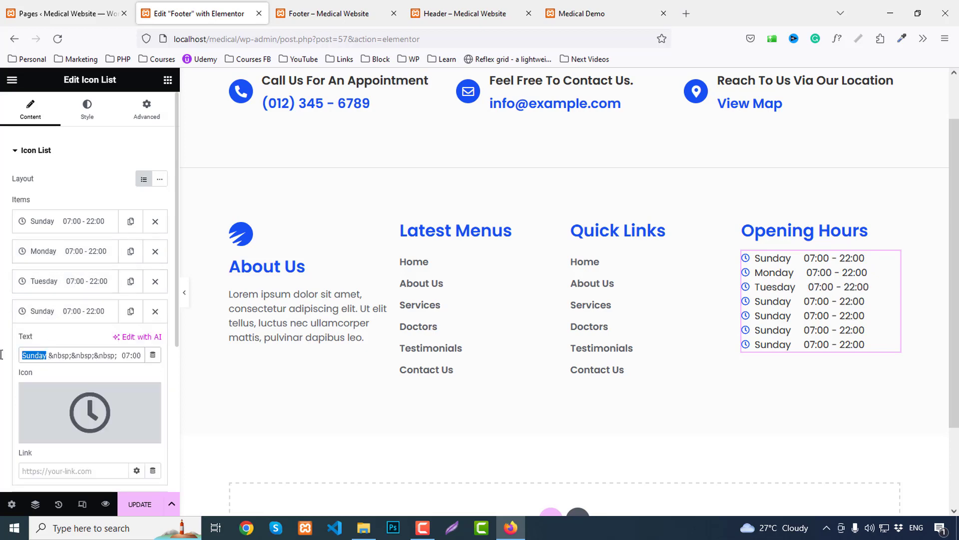
{"action": "type", "text": "W"}
{"action": "type", "text": "ednesda"}
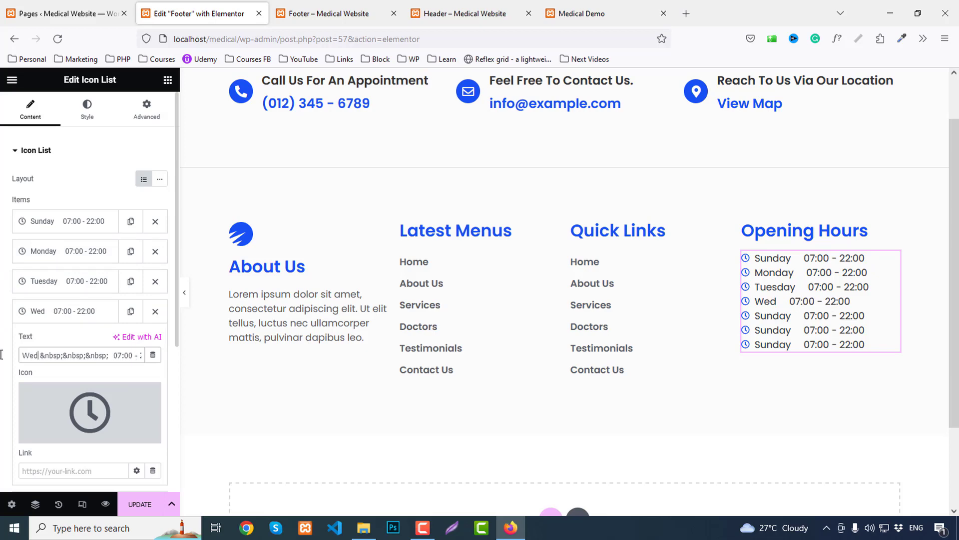
{"action": "type", "text": "y"}
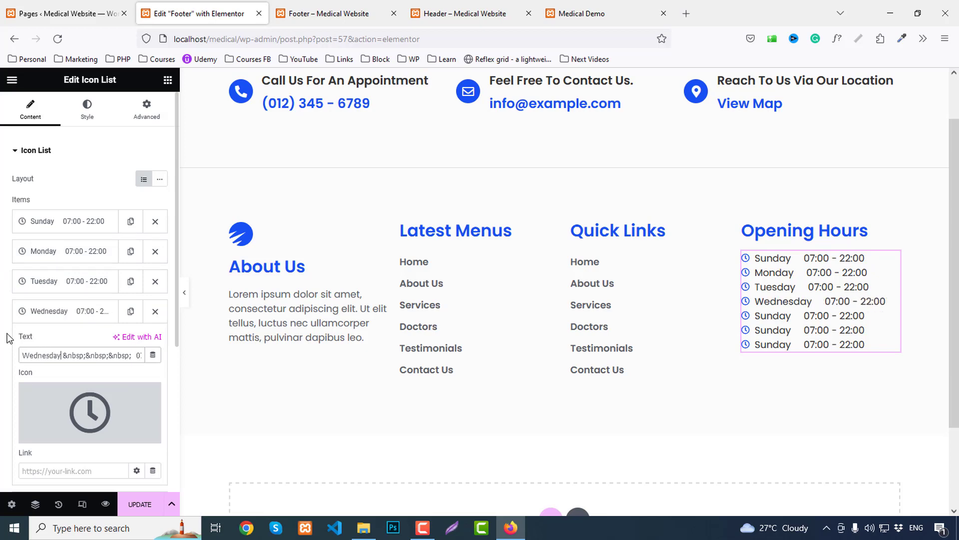
{"action": "left_click", "coordinate": [44, 310]}
{"action": "left_click", "coordinate": [43, 340]}
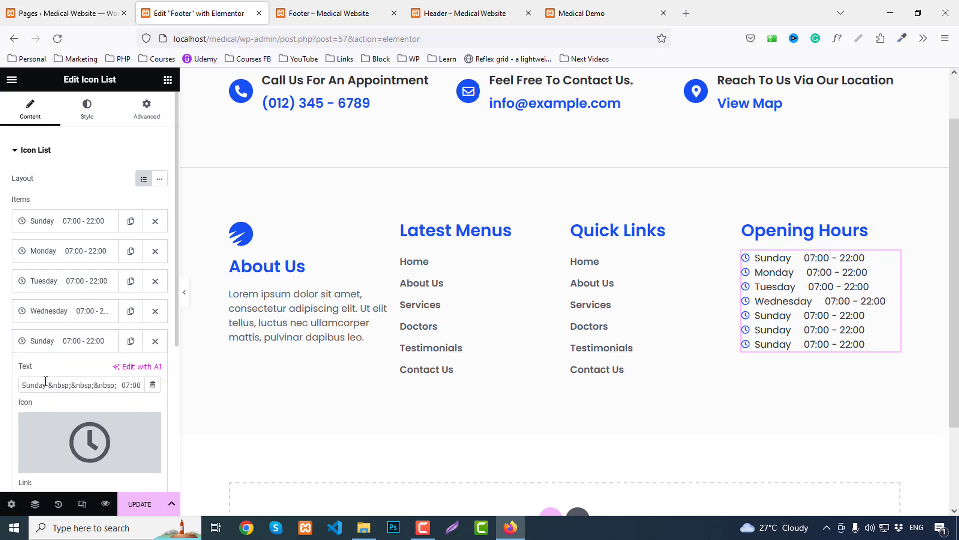
{"action": "left_click_drag", "start_coordinate": [45, 381], "coordinate": [2, 385]}
{"action": "type", "text": "Thrusda"}
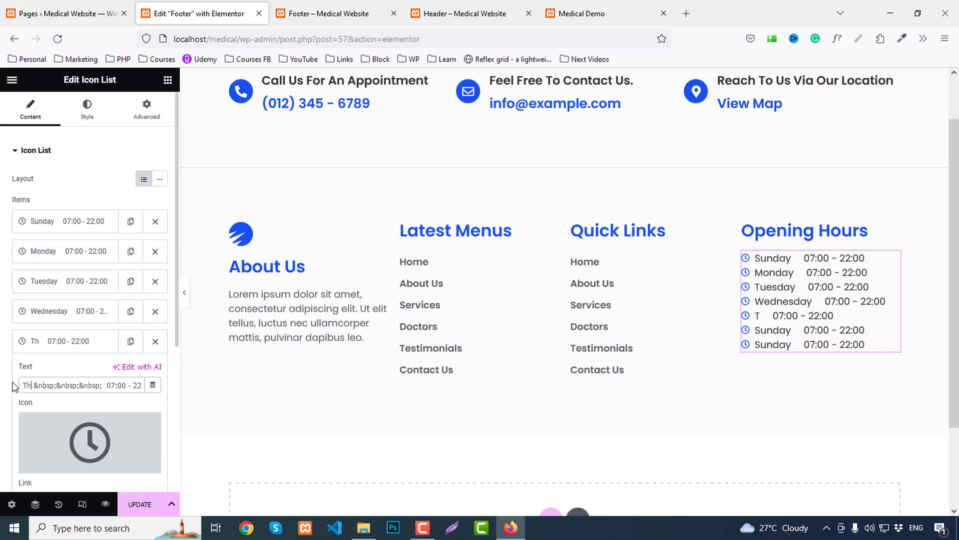
{"action": "type", "text": "y"}
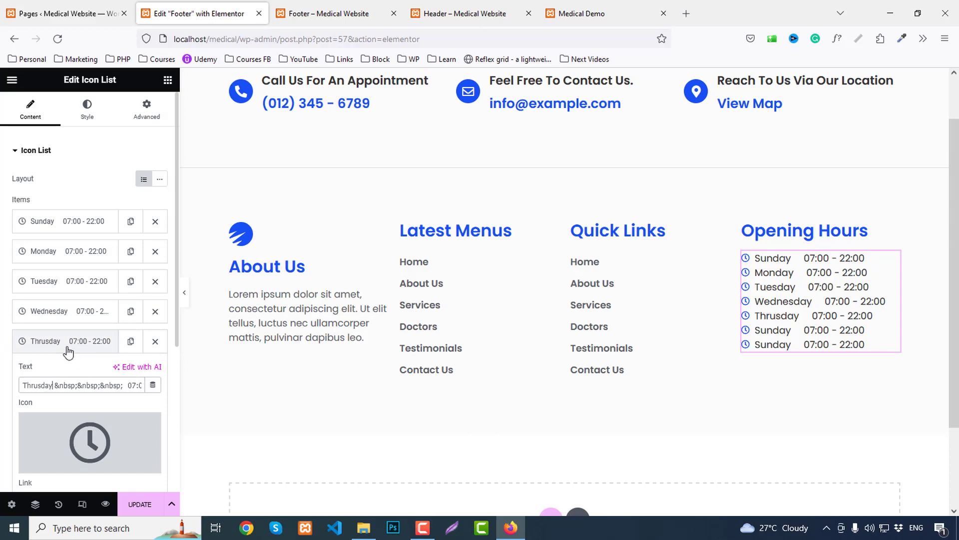
{"action": "left_click", "coordinate": [35, 342]}
Change the day in the sixth list item to Friday and in the seventh to Saturday, keeping the hours.
{"action": "left_click", "coordinate": [41, 385]}
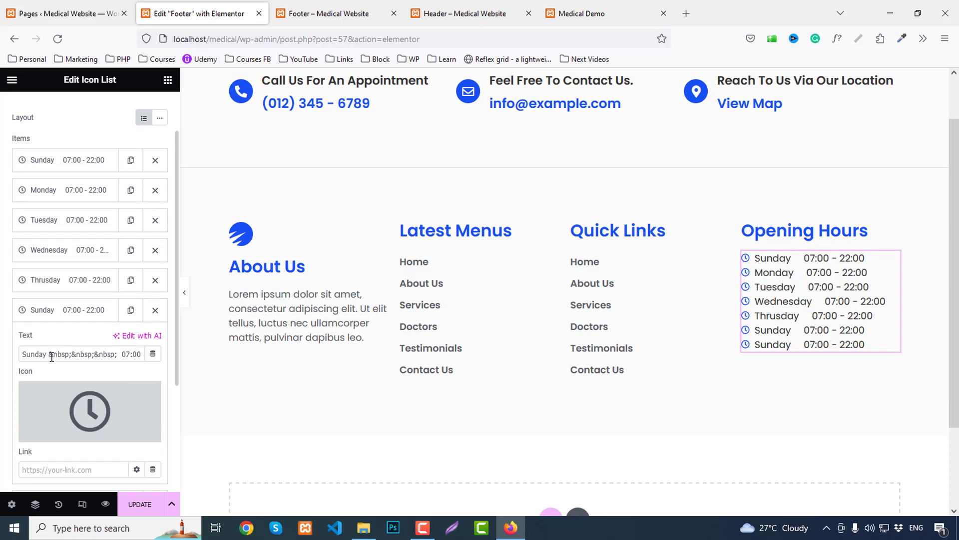
{"action": "type", "text": "Friday"}
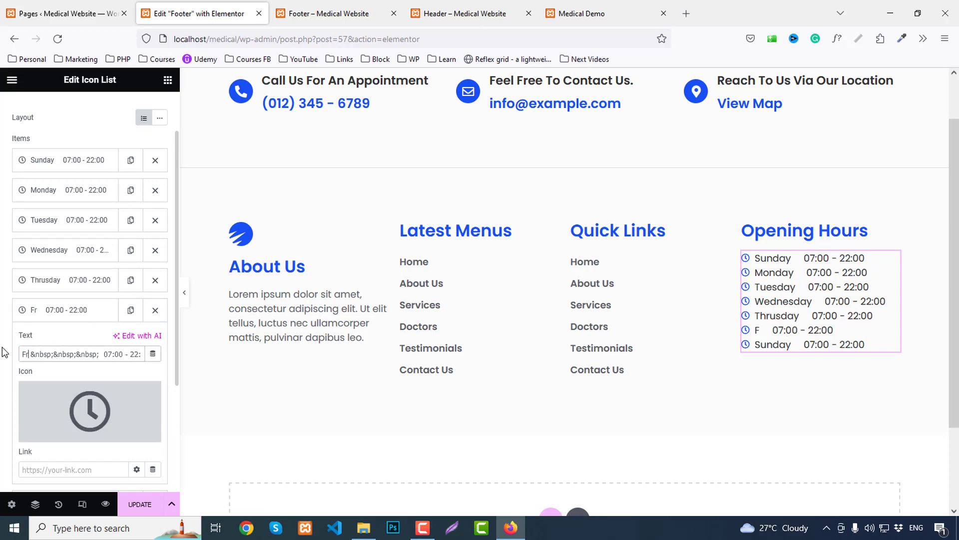
{"action": "left_click", "coordinate": [29, 314]}
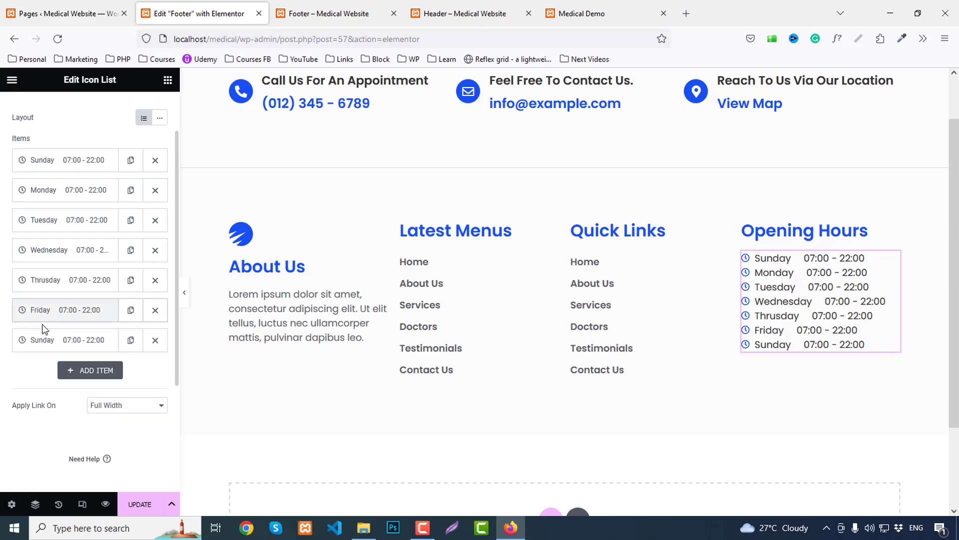
{"action": "left_click", "coordinate": [43, 339]}
{"action": "type", "text": "Saturda"}
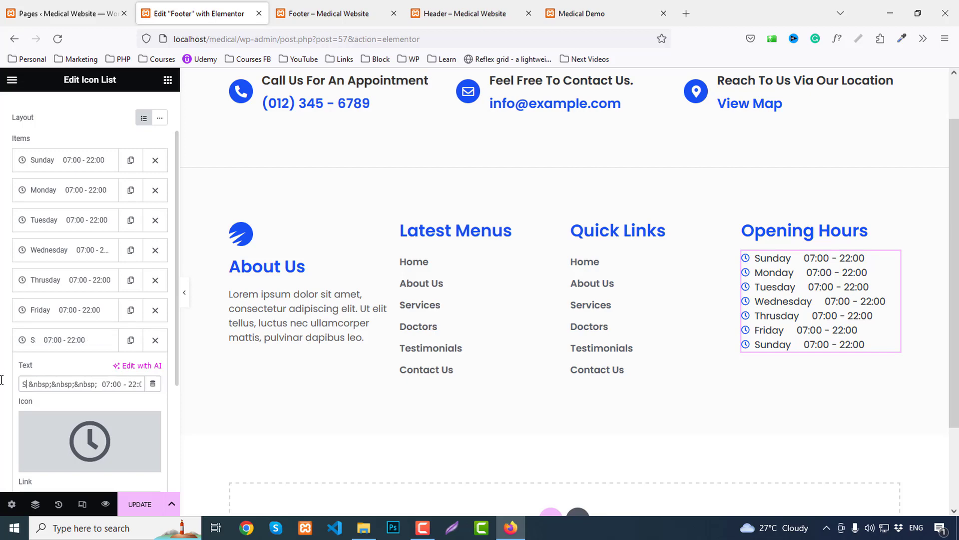
{"action": "type", "text": "y"}
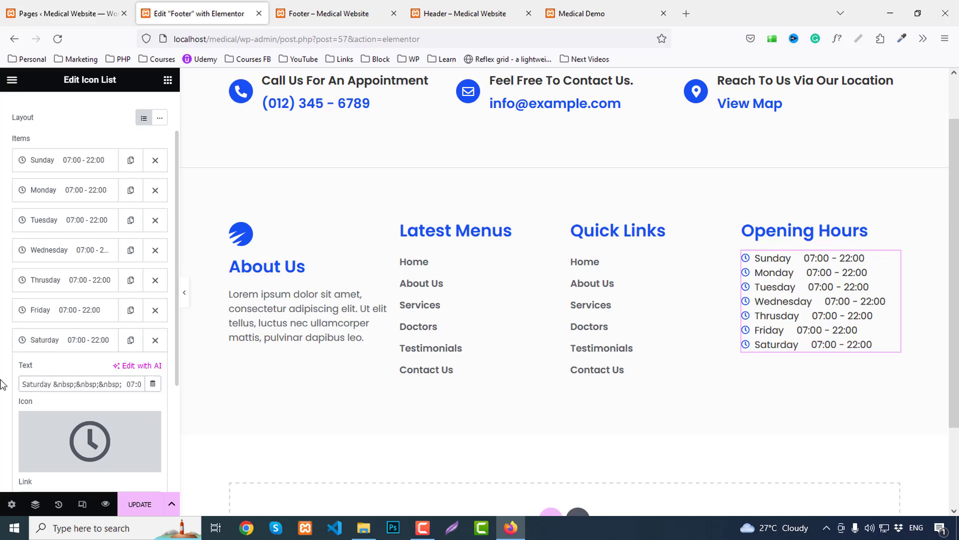
Turn on the divider between the Opening Hours list items.
{"action": "scroll", "coordinate": [76, 160], "scroll_direction": "up", "scroll_amount": 2}
{"action": "left_click", "coordinate": [87, 110]}
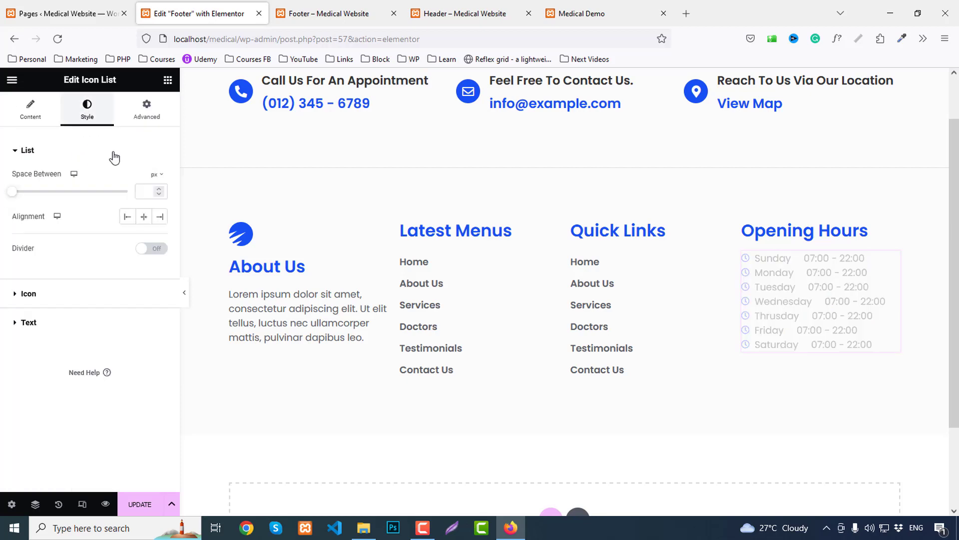
{"action": "left_click", "coordinate": [159, 249]}
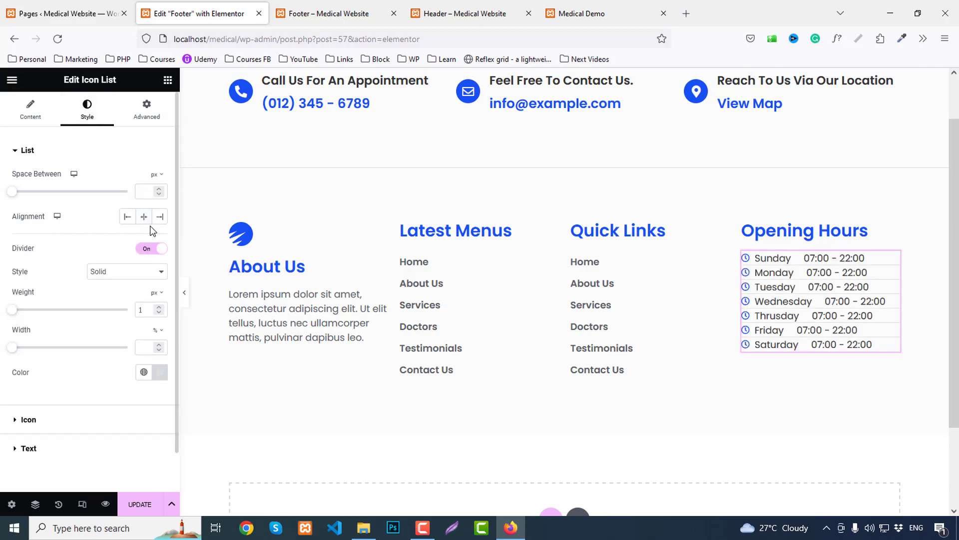
Set the space between the Opening Hours list items to 15 px.
{"action": "type", "text": "12"}
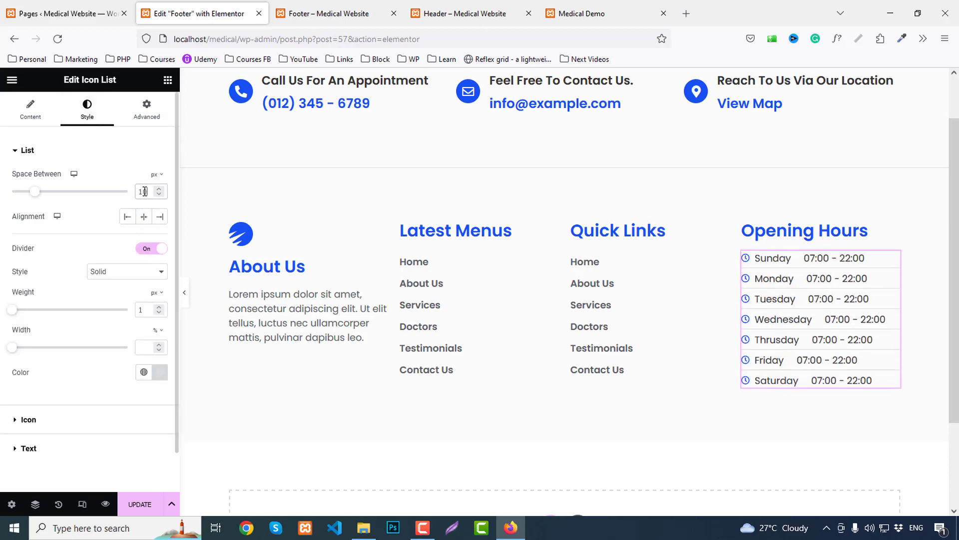
{"action": "key", "text": "BackSpace"}
{"action": "type", "text": "5"}
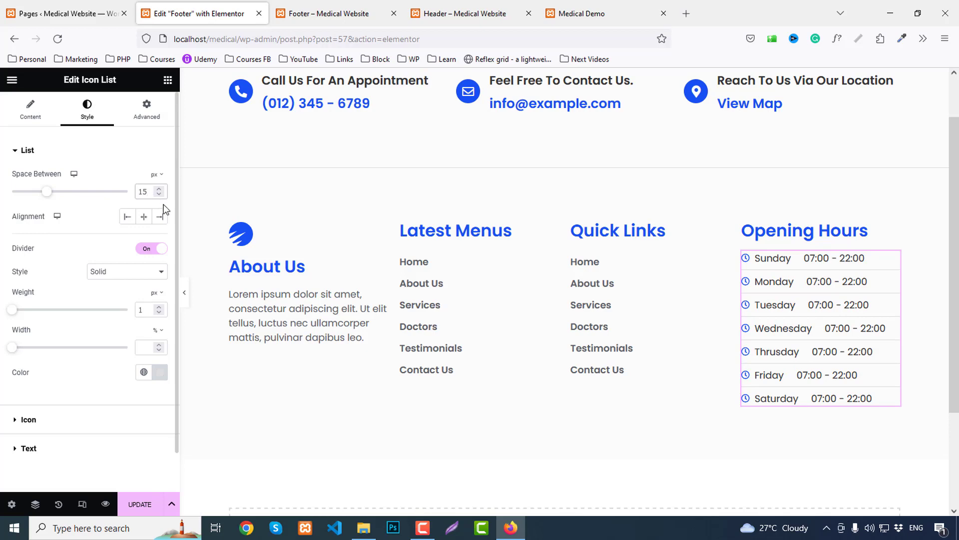
Add a single-column section below the footer columns and give it a classic background in the global Secondary color.
{"action": "scroll", "coordinate": [549, 434], "scroll_direction": "down", "scroll_amount": 3}
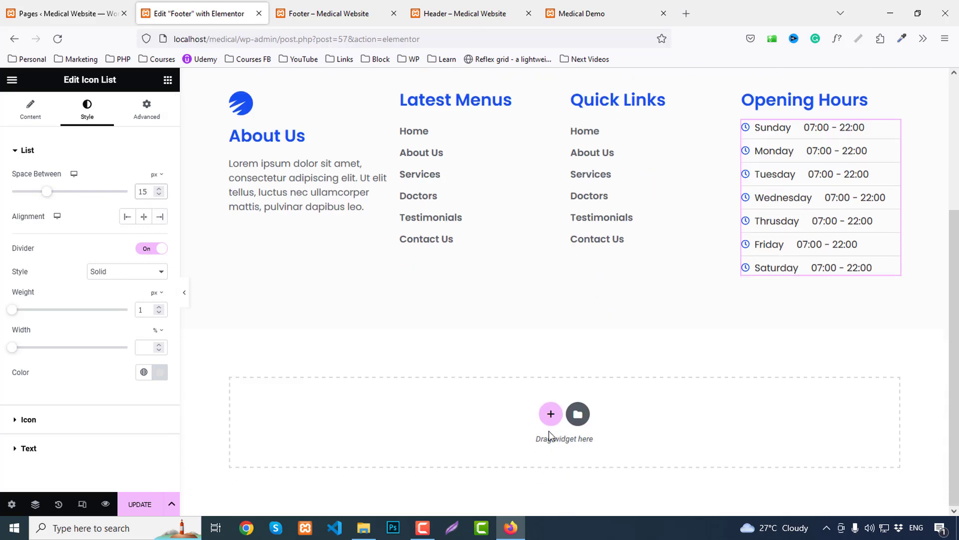
{"action": "left_click", "coordinate": [550, 414]}
{"action": "left_click", "coordinate": [401, 445]}
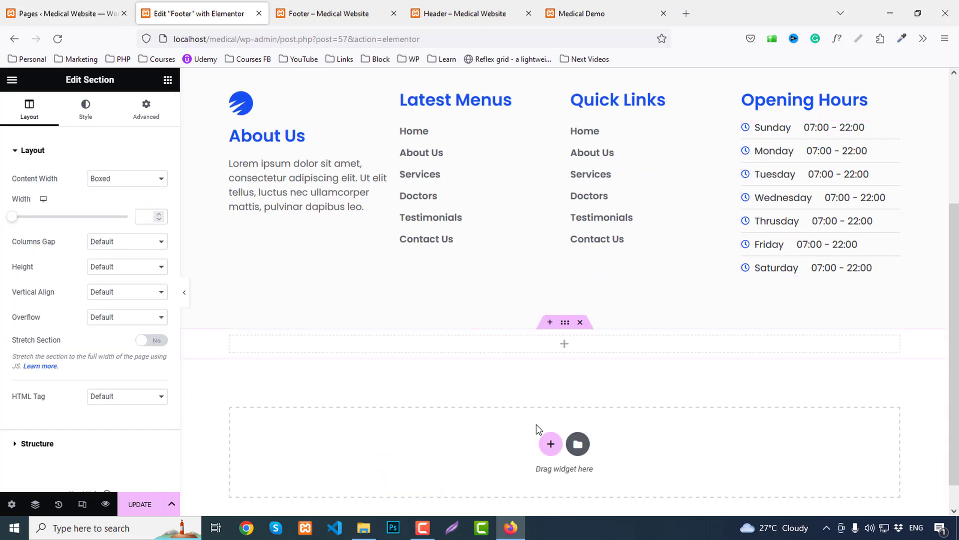
{"action": "left_click", "coordinate": [82, 107]}
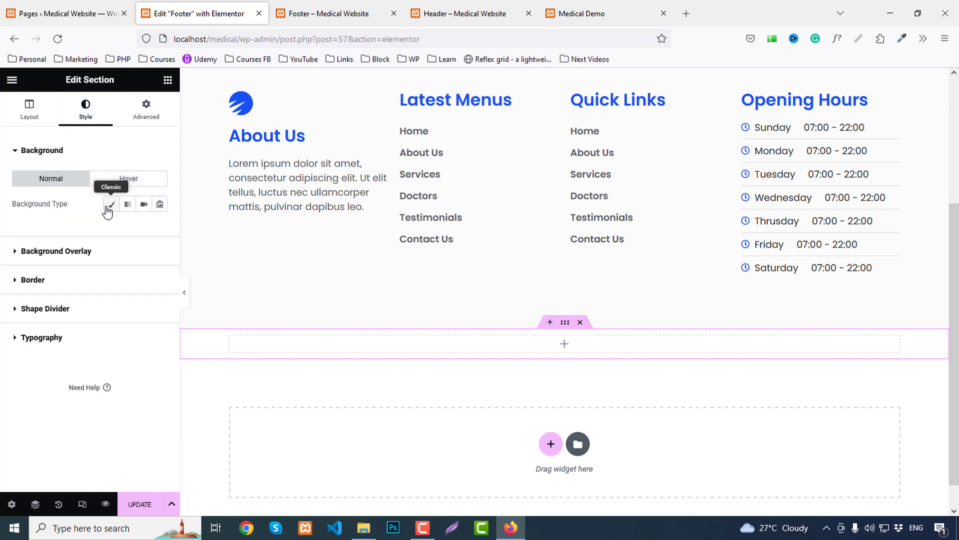
{"action": "left_click", "coordinate": [111, 204]}
{"action": "left_click", "coordinate": [144, 228]}
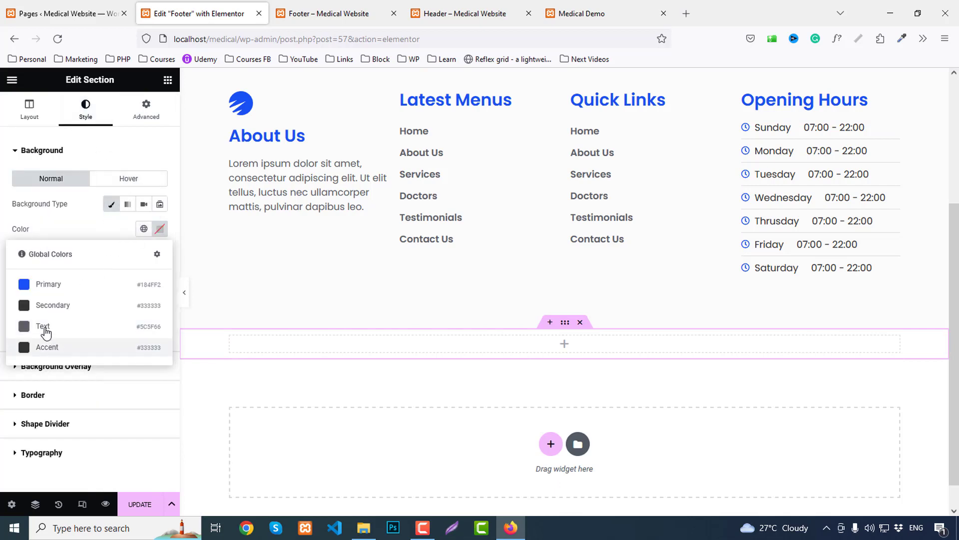
{"action": "left_click", "coordinate": [49, 305]}
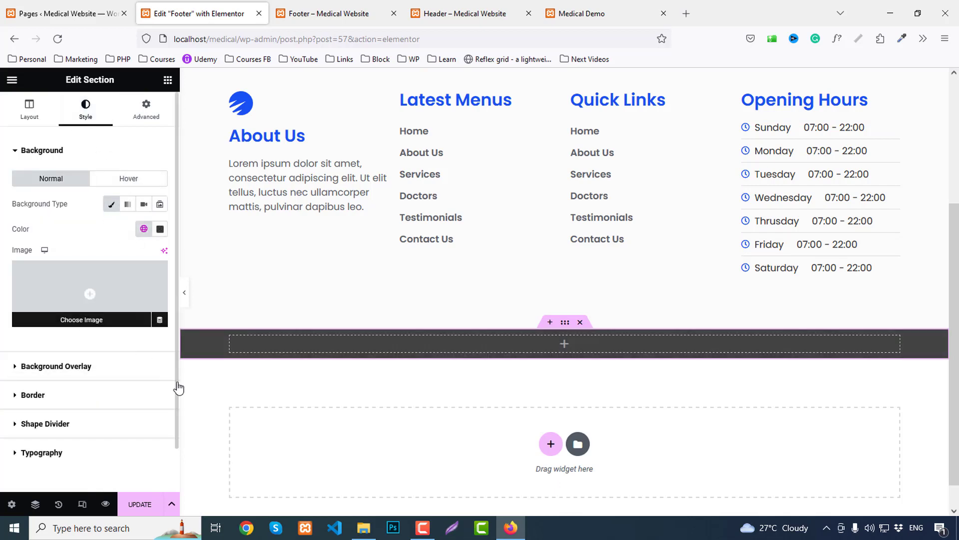
Add a heading to the dark section with the title "&copy; 2023 all rights reserved.".
{"action": "left_click", "coordinate": [168, 79]}
{"action": "left_click_drag", "start_coordinate": [131, 264], "coordinate": [547, 342]}
{"action": "left_click_drag", "start_coordinate": [128, 195], "coordinate": [3, 177]}
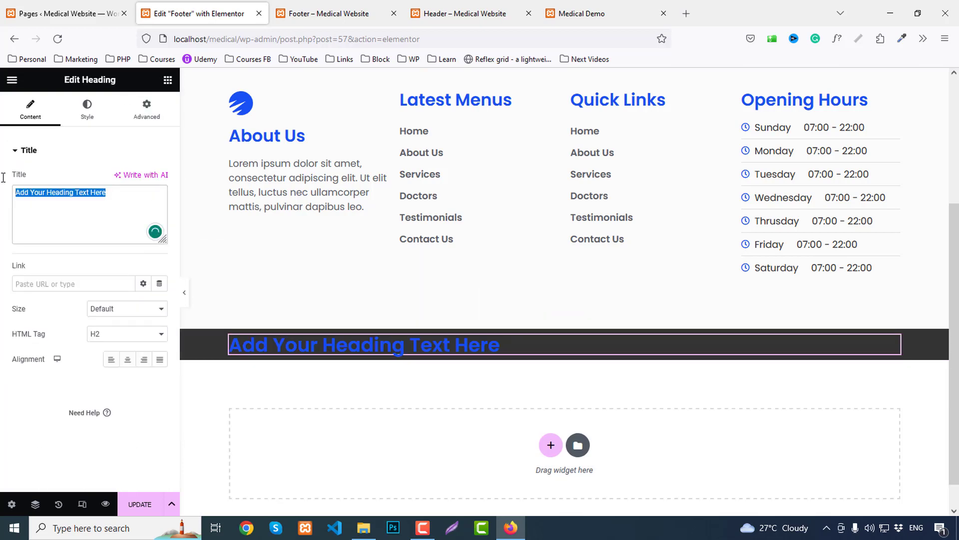
{"action": "type", "text": "&copy; 2023 all rights reserved."}
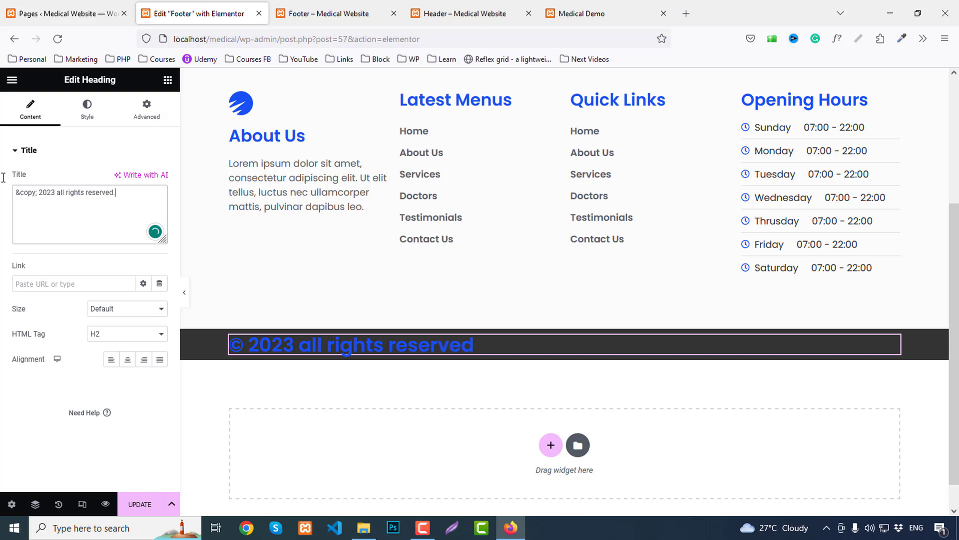
Center the copyright heading and set its HTML tag to p.
{"action": "left_click", "coordinate": [127, 359]}
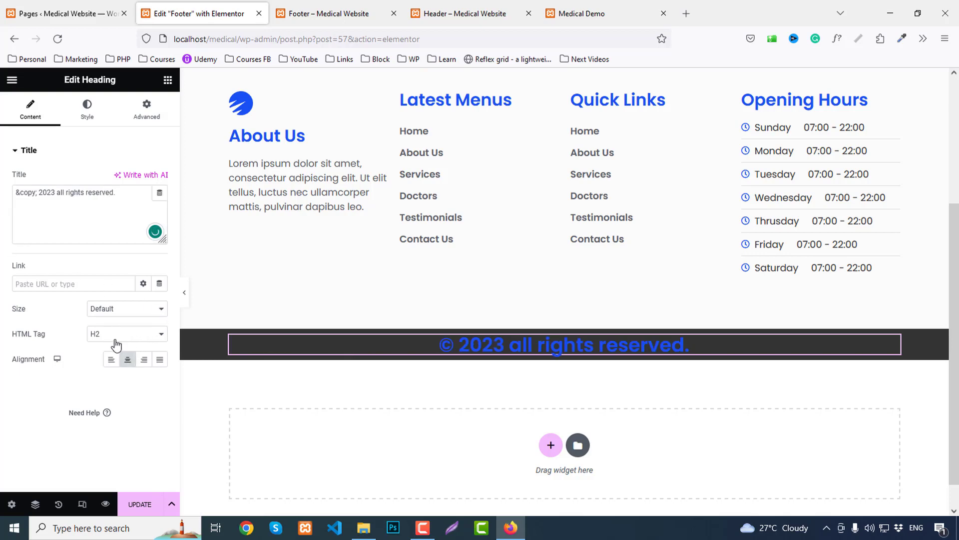
{"action": "left_click", "coordinate": [126, 334]}
{"action": "left_click", "coordinate": [103, 455]}
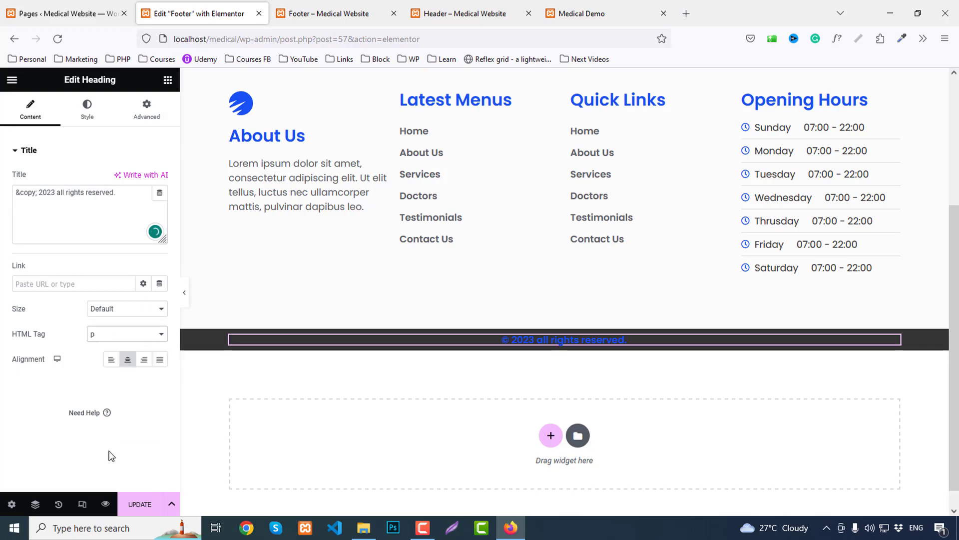
Set the copyright heading's text color to #FFFFFF.
{"action": "left_click", "coordinate": [87, 111]}
{"action": "left_click", "coordinate": [159, 179]}
{"action": "type", "text": "#FFFFFF"}
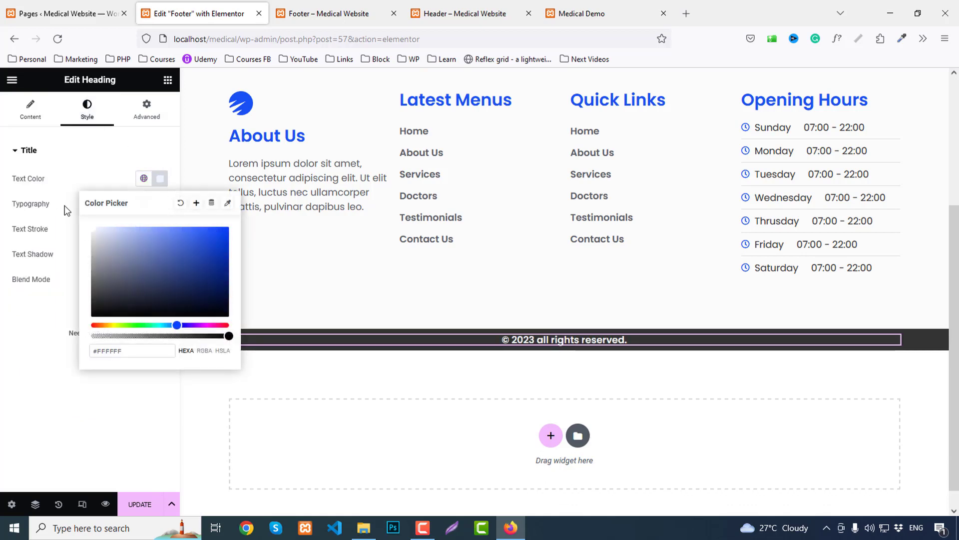
{"action": "left_click", "coordinate": [104, 156]}
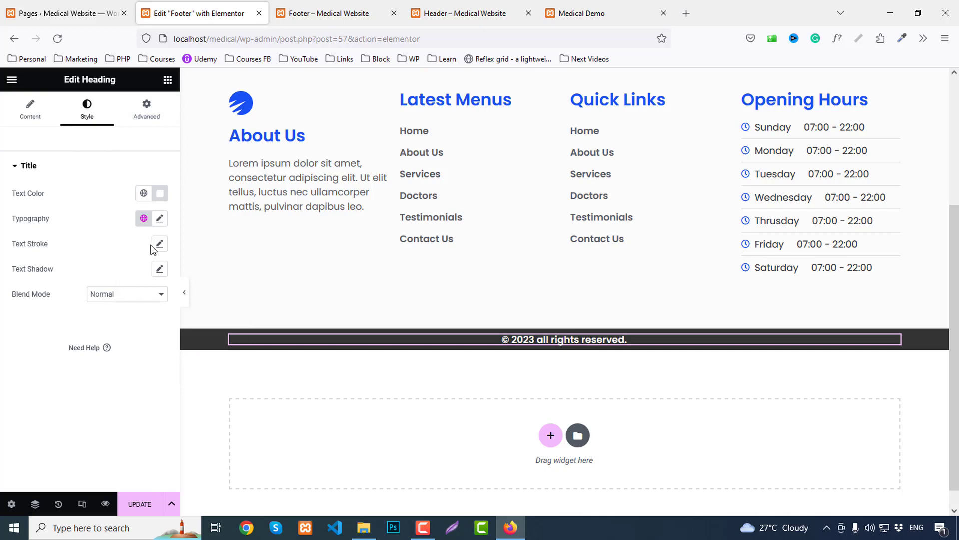
Set the copyright text's typography to weight 400 (Normal) with the Capitalize transform.
{"action": "left_click", "coordinate": [159, 219]}
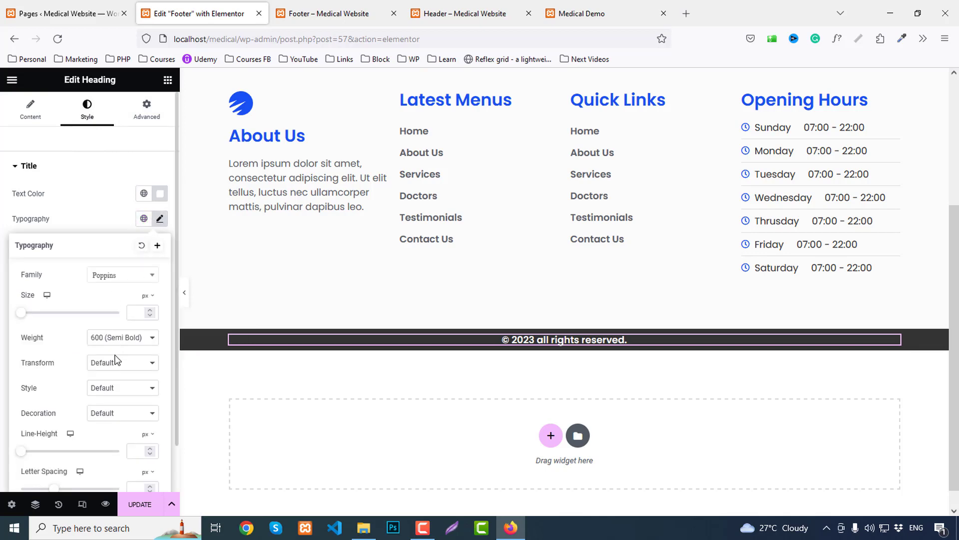
{"action": "left_click", "coordinate": [104, 338]}
{"action": "left_click", "coordinate": [112, 395]}
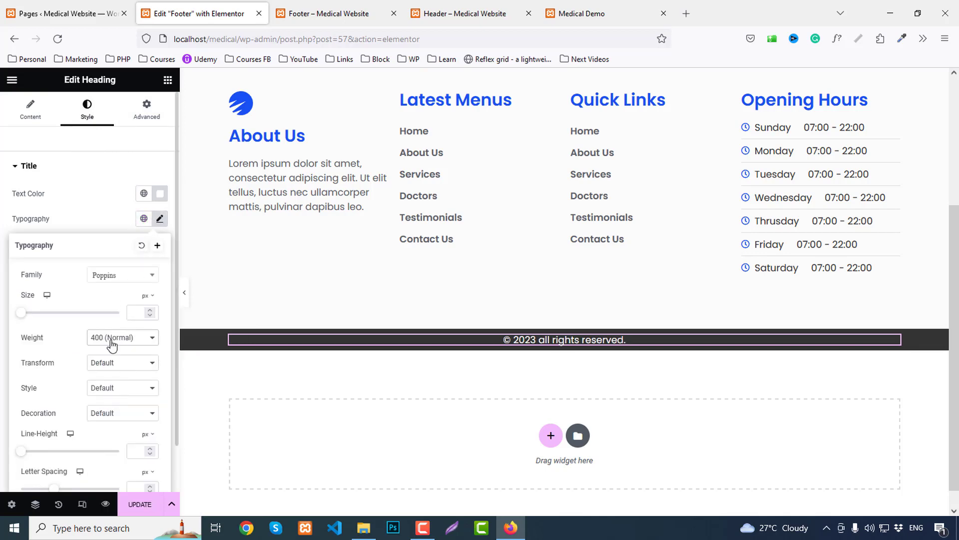
{"action": "left_click", "coordinate": [108, 340]}
{"action": "left_click", "coordinate": [116, 394]}
{"action": "left_click", "coordinate": [108, 376]}
{"action": "left_click", "coordinate": [113, 420]}
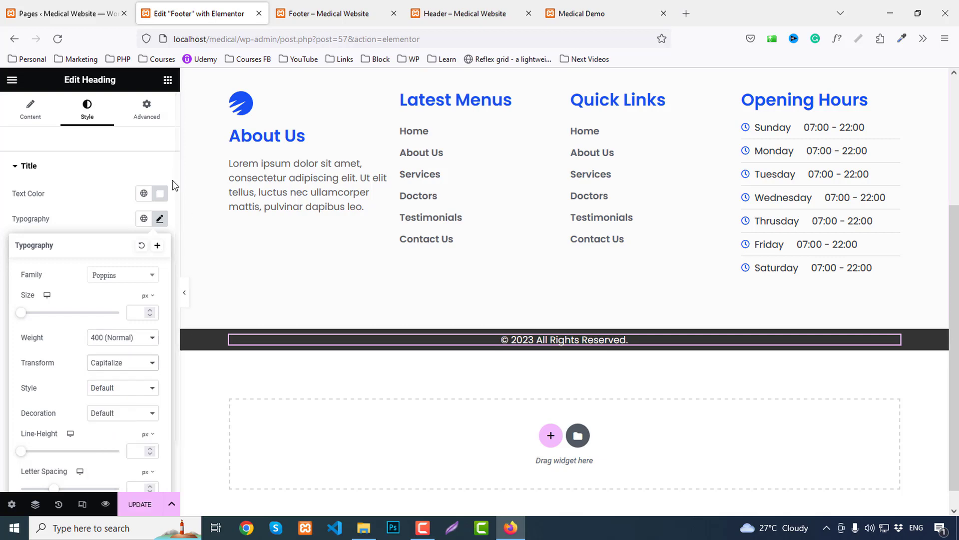
Unlink the copyright section's padding and set its top and bottom padding to 10 px.
{"action": "left_click", "coordinate": [565, 322]}
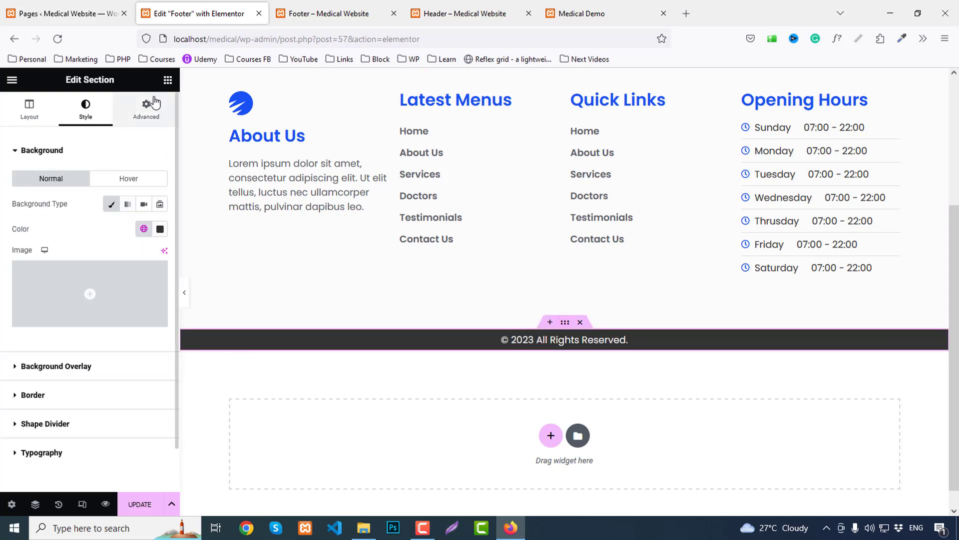
{"action": "left_click", "coordinate": [146, 106]}
{"action": "left_click", "coordinate": [160, 239]}
{"action": "left_click", "coordinate": [23, 239]}
{"action": "type", "text": "10"}
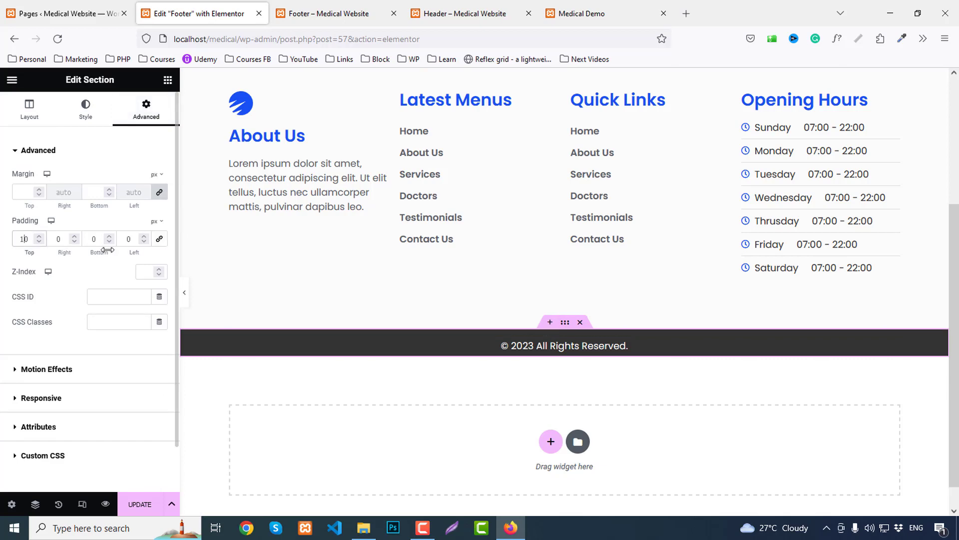
{"action": "left_click", "coordinate": [91, 238]}
{"action": "type", "text": "1"}
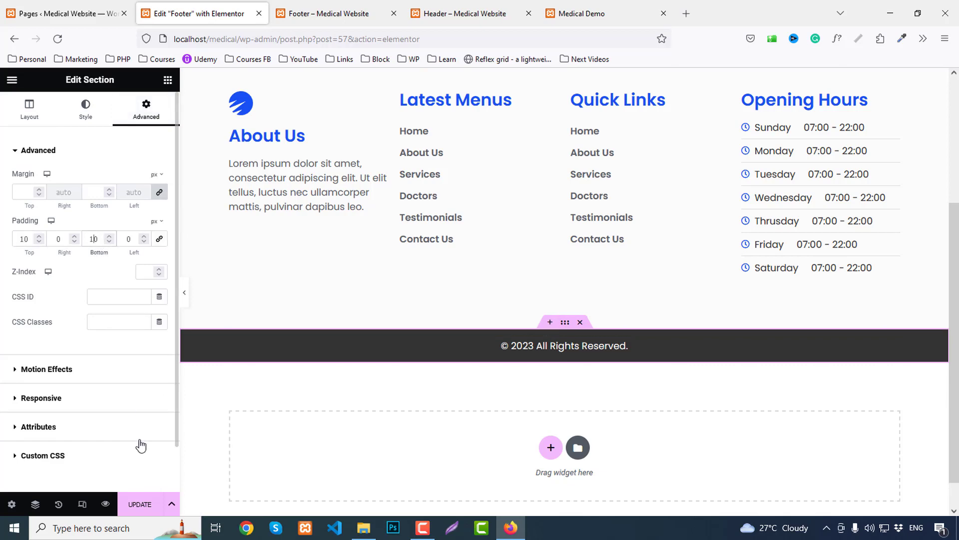
Save the footer changes and check the whole footer in its preview page.
{"action": "left_click", "coordinate": [138, 504]}
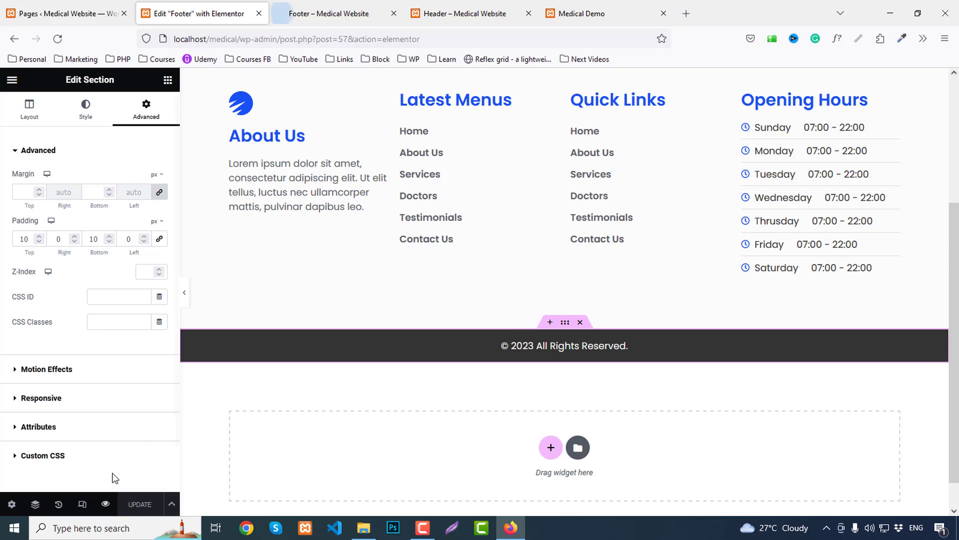
{"action": "left_click", "coordinate": [105, 505]}
{"action": "scroll", "coordinate": [6, 277], "scroll_direction": "down", "scroll_amount": 1}
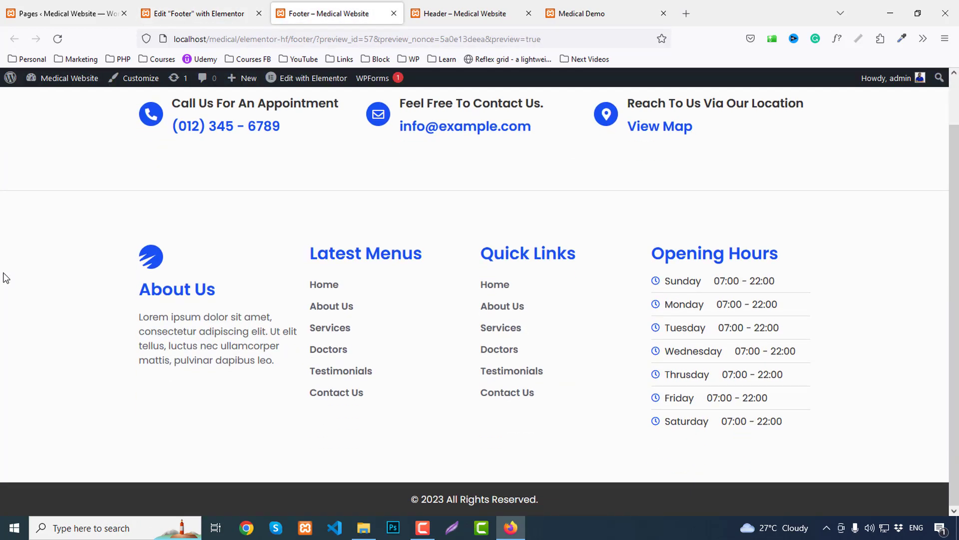
{"action": "scroll", "coordinate": [6, 278], "scroll_direction": "up", "scroll_amount": 2}
Close the leftover Medical Website page, keeping the Pages list and the Medical Demo open.
{"action": "left_click", "coordinate": [464, 13]}
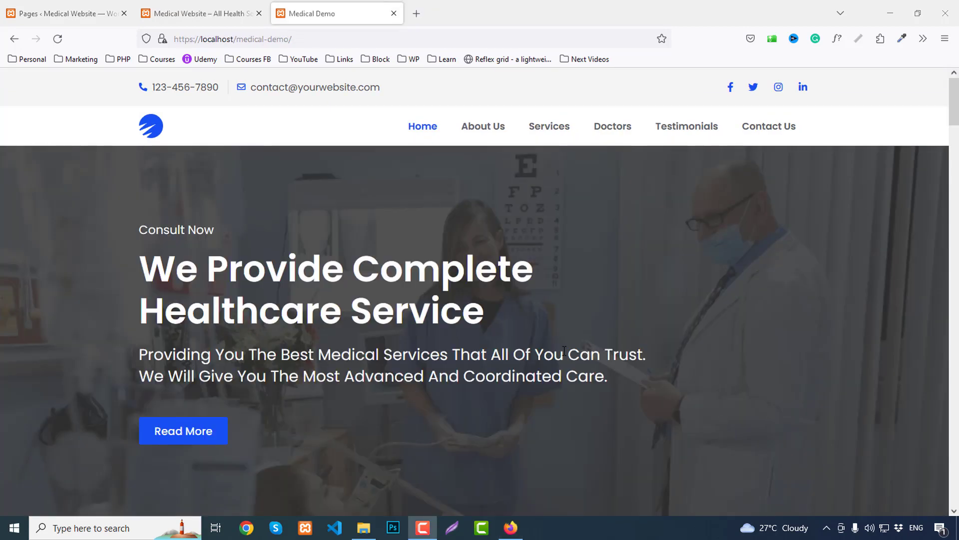
{"action": "left_click", "coordinate": [242, 20]}
{"action": "middle_click", "coordinate": [220, 11]}
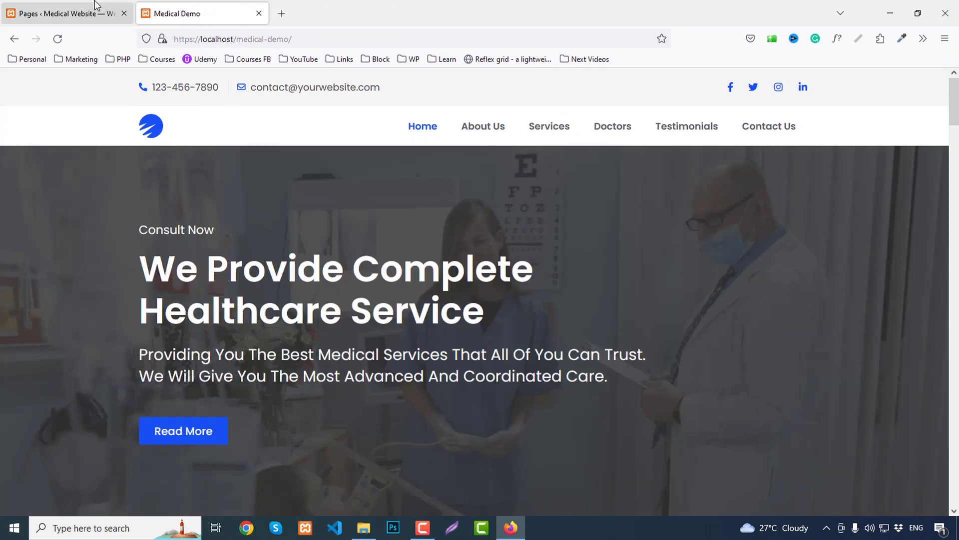
Open the Home page from the Pages list in a new browser tab and start editing it with Elementor.
{"action": "left_click", "coordinate": [95, 4]}
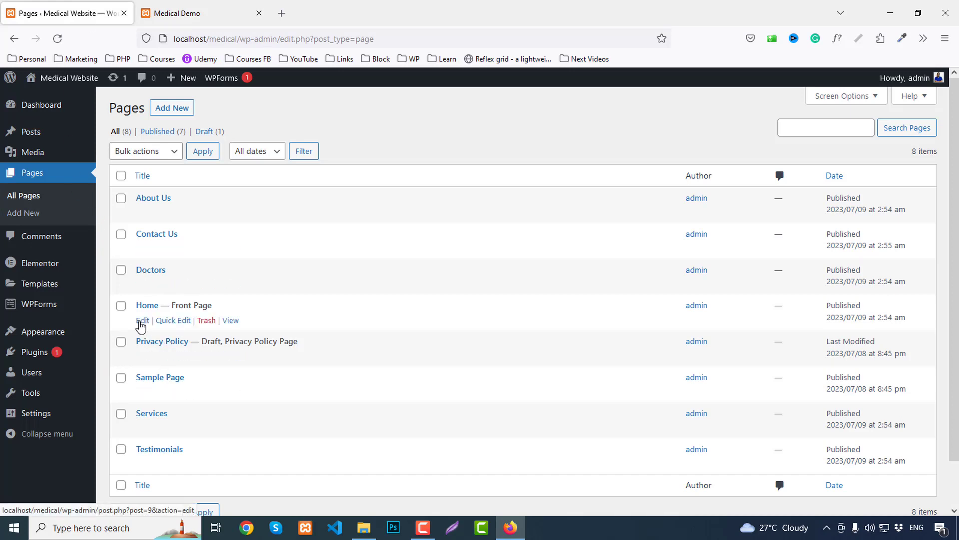
{"action": "middle_click", "coordinate": [140, 321]}
{"action": "left_click", "coordinate": [188, 4]}
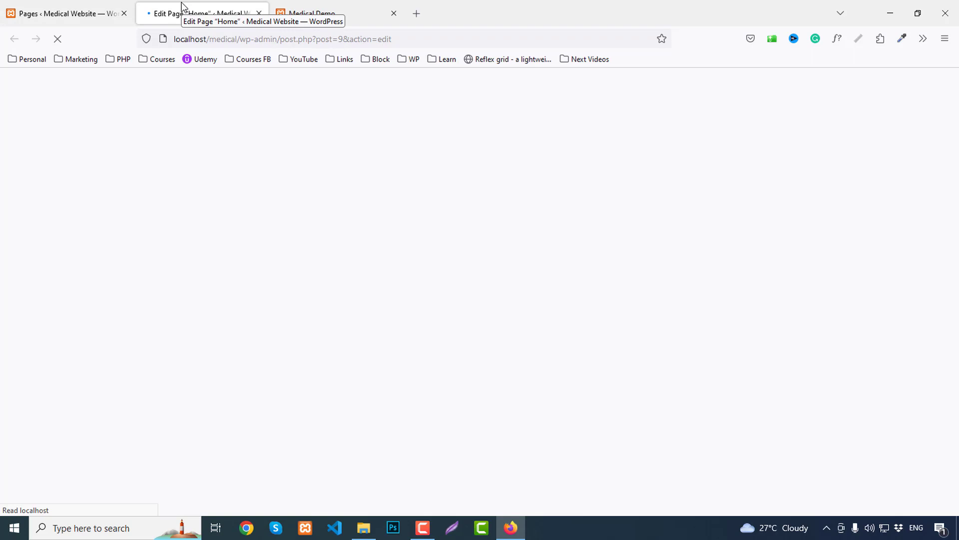
{"action": "left_click", "coordinate": [208, 87]}
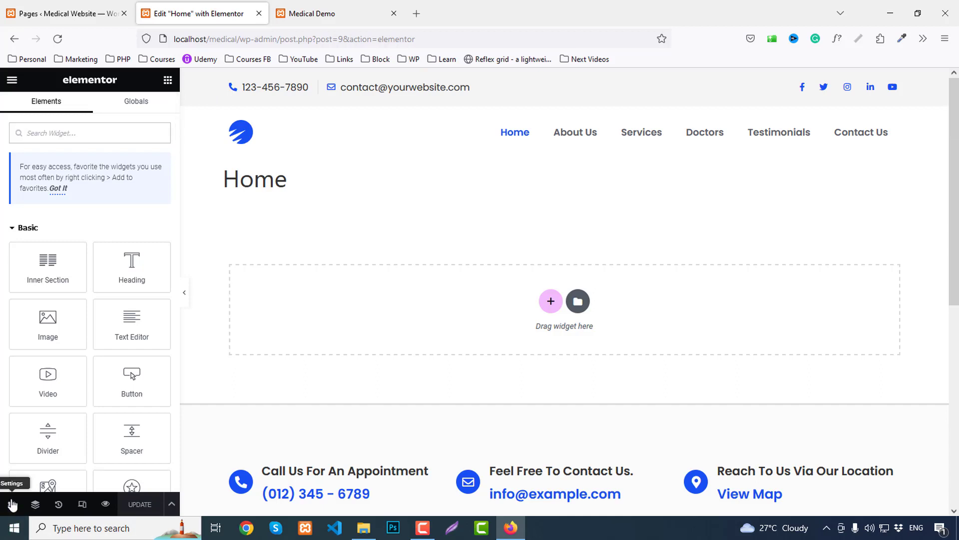
Set the Home page's layout to Elementor Full Width.
{"action": "left_click", "coordinate": [12, 504]}
{"action": "scroll", "coordinate": [50, 455], "scroll_direction": "down", "scroll_amount": 2}
{"action": "left_click", "coordinate": [106, 448]}
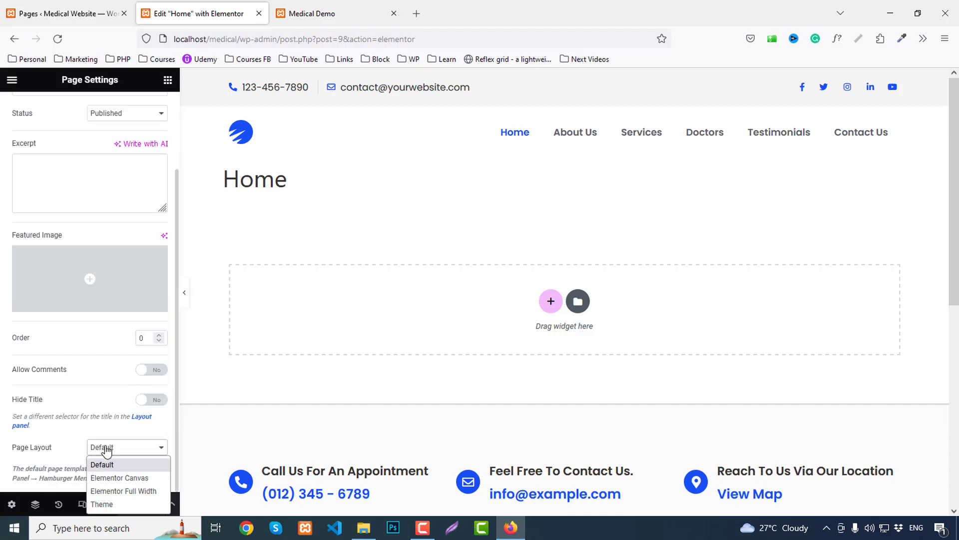
{"action": "left_click", "coordinate": [122, 492]}
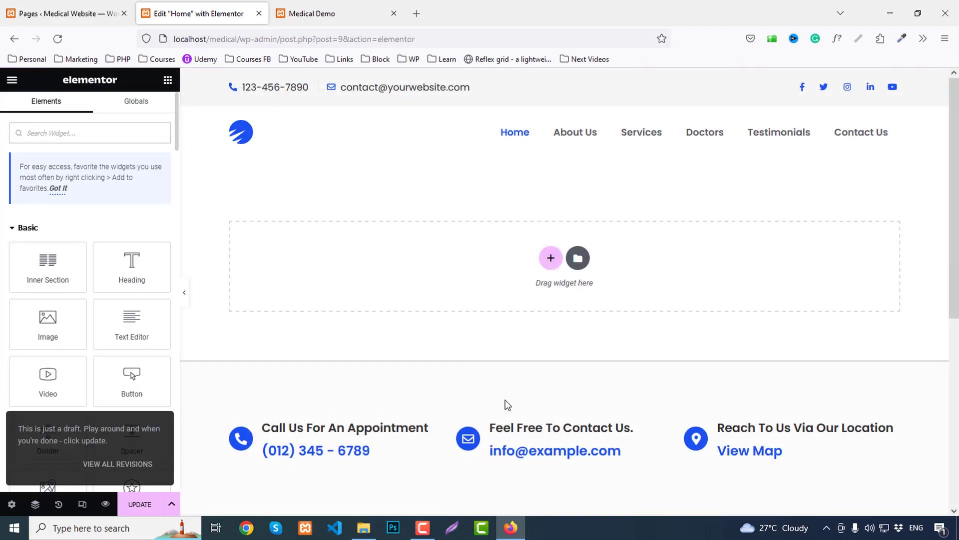
Add a single-column section to the Home page with the hospital ward photo from the media library as its classic background image.
{"action": "left_click", "coordinate": [550, 258]}
{"action": "left_click", "coordinate": [400, 294]}
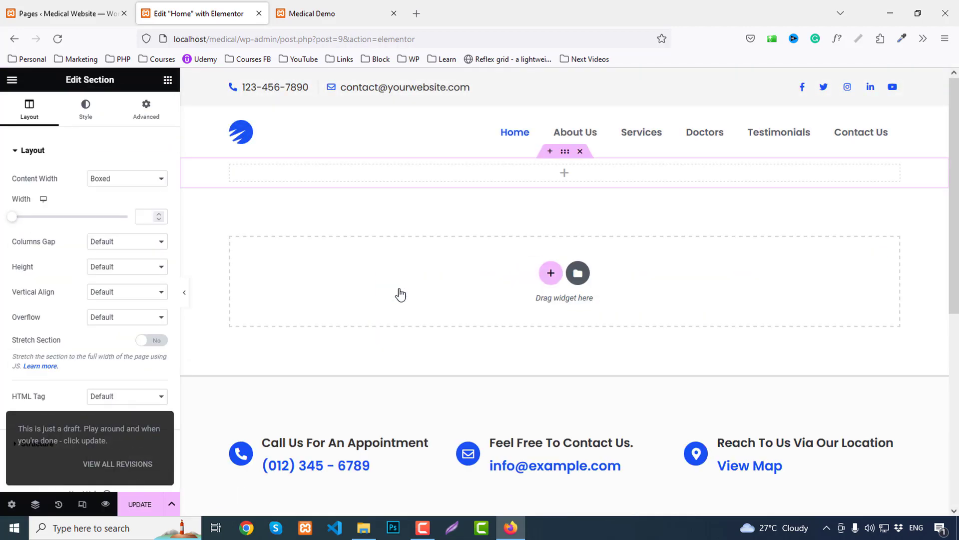
{"action": "left_click", "coordinate": [86, 107]}
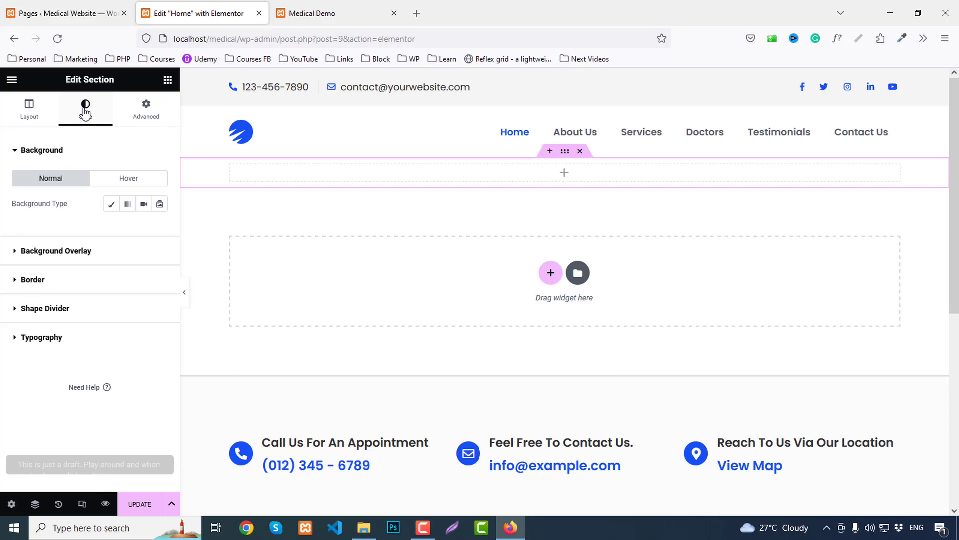
{"action": "left_click", "coordinate": [111, 203]}
{"action": "left_click", "coordinate": [117, 283]}
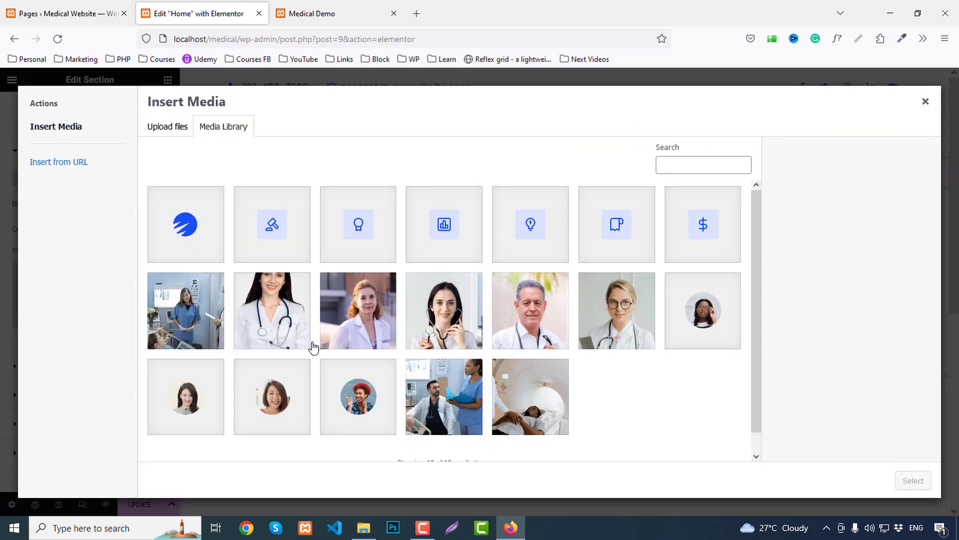
{"action": "scroll", "coordinate": [524, 364], "scroll_direction": "down", "scroll_amount": 1}
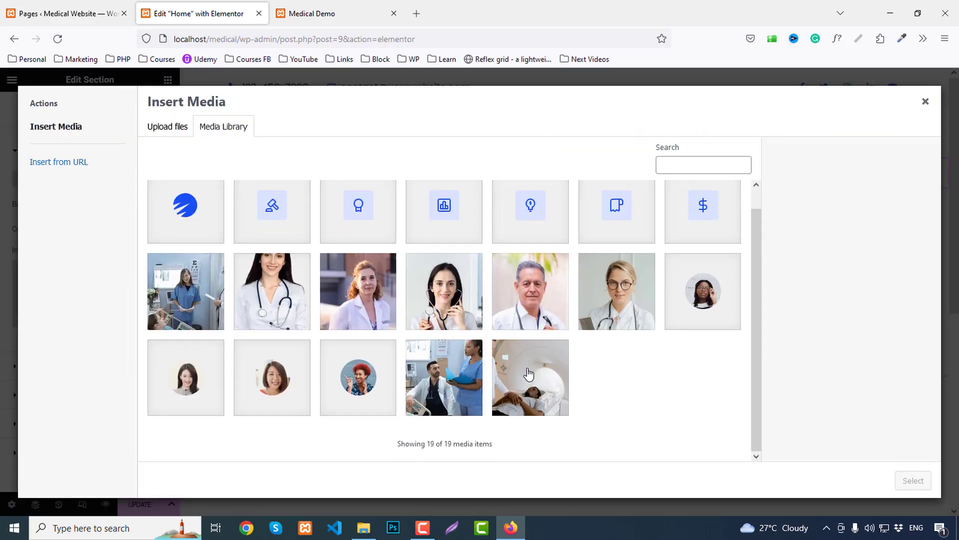
{"action": "left_click", "coordinate": [191, 303]}
{"action": "left_click", "coordinate": [913, 480]}
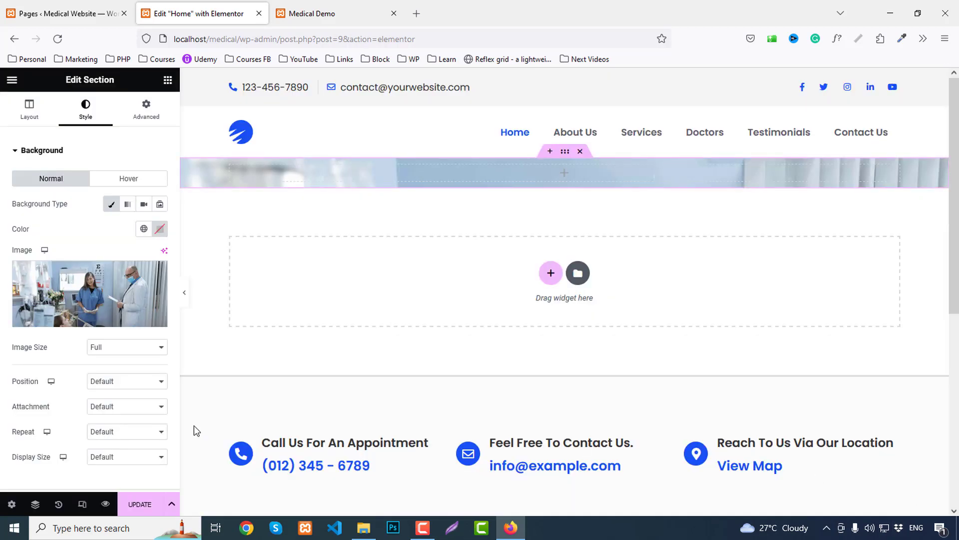
Set the section background image's position to Center Center.
{"action": "scroll", "coordinate": [193, 425], "scroll_direction": "down", "scroll_amount": 3}
{"action": "left_click", "coordinate": [107, 382]}
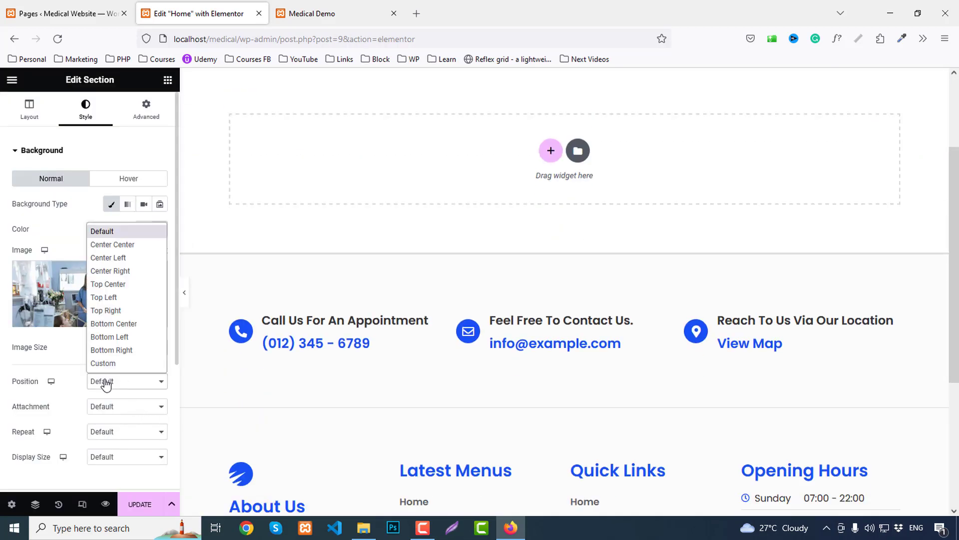
{"action": "left_click", "coordinate": [115, 243]}
{"action": "scroll", "coordinate": [119, 422], "scroll_direction": "down", "scroll_amount": 1}
{"action": "scroll", "coordinate": [119, 423], "scroll_direction": "down", "scroll_amount": 3}
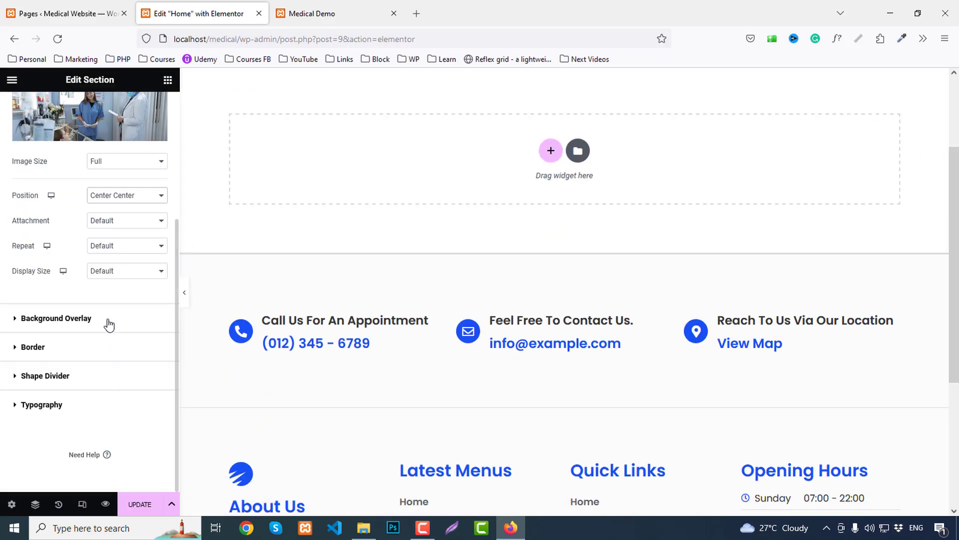
Set the hero section background image's display size to Cover.
{"action": "left_click", "coordinate": [113, 274]}
{"action": "left_click", "coordinate": [107, 316]}
{"action": "scroll", "coordinate": [534, 301], "scroll_direction": "up", "scroll_amount": 3}
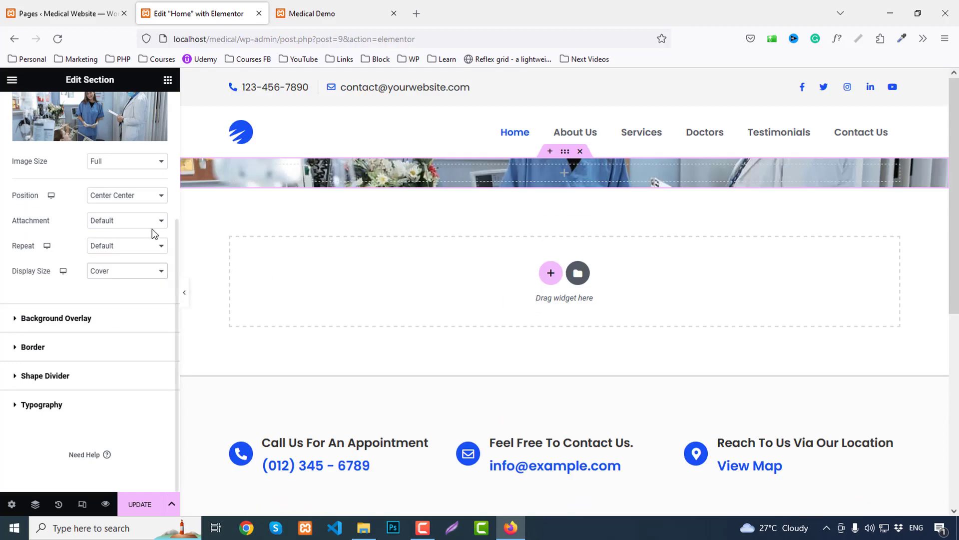
Give the hero section a classic background overlay in the global Secondary color with 0.85 opacity.
{"action": "left_click", "coordinate": [48, 318]}
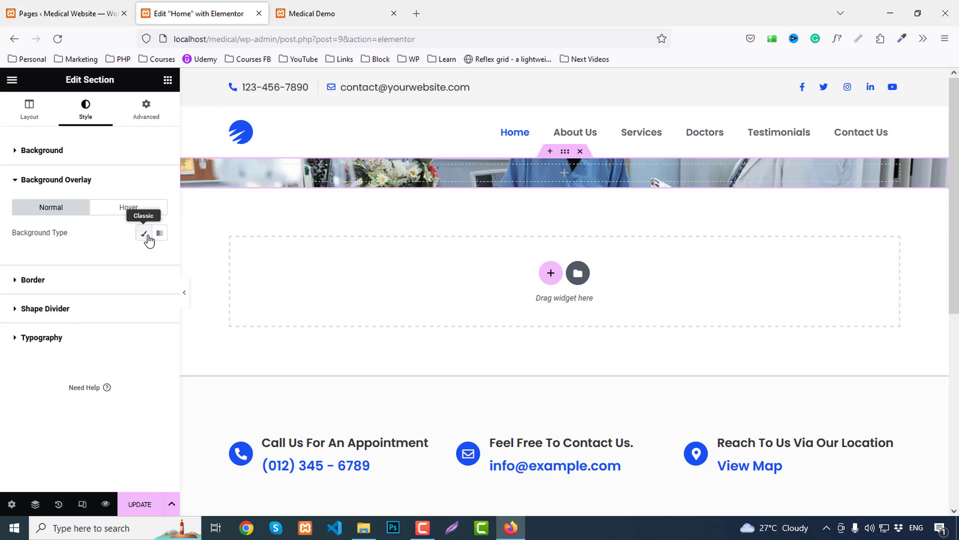
{"action": "left_click", "coordinate": [144, 232]}
{"action": "left_click", "coordinate": [144, 257]}
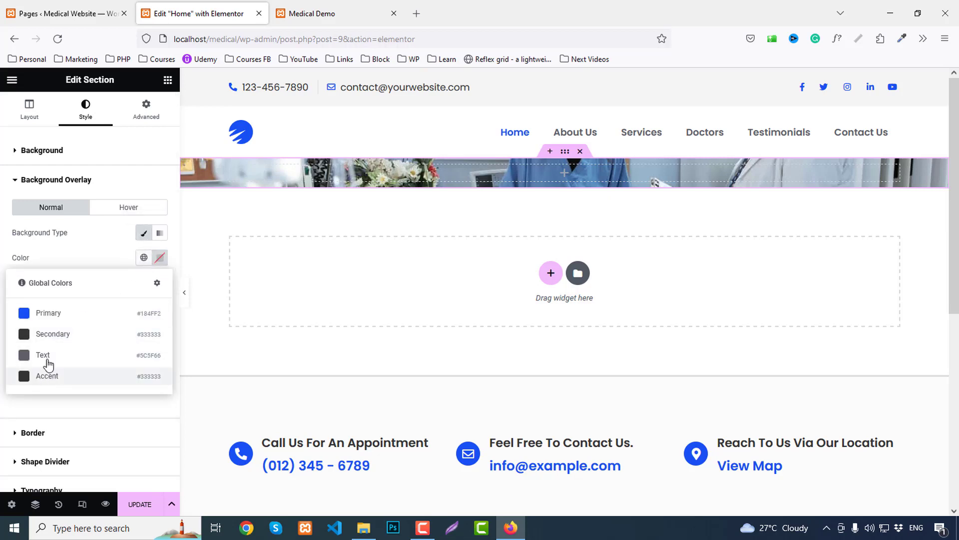
{"action": "left_click", "coordinate": [50, 334]}
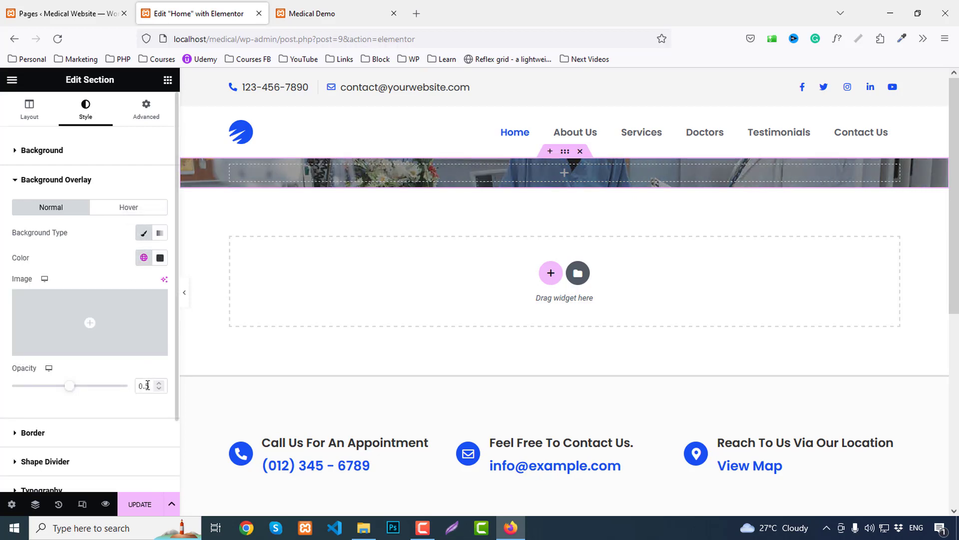
{"action": "type", "text": "8"}
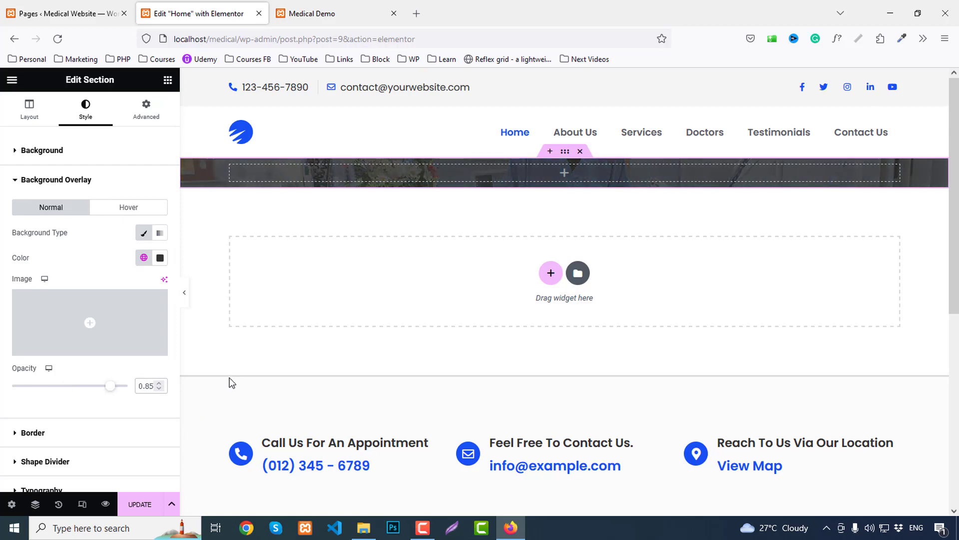
Unlink the hero section's padding values and set 120 px top and bottom, with 0 on the right and left.
{"action": "left_click", "coordinate": [148, 110]}
{"action": "left_click", "coordinate": [159, 239]}
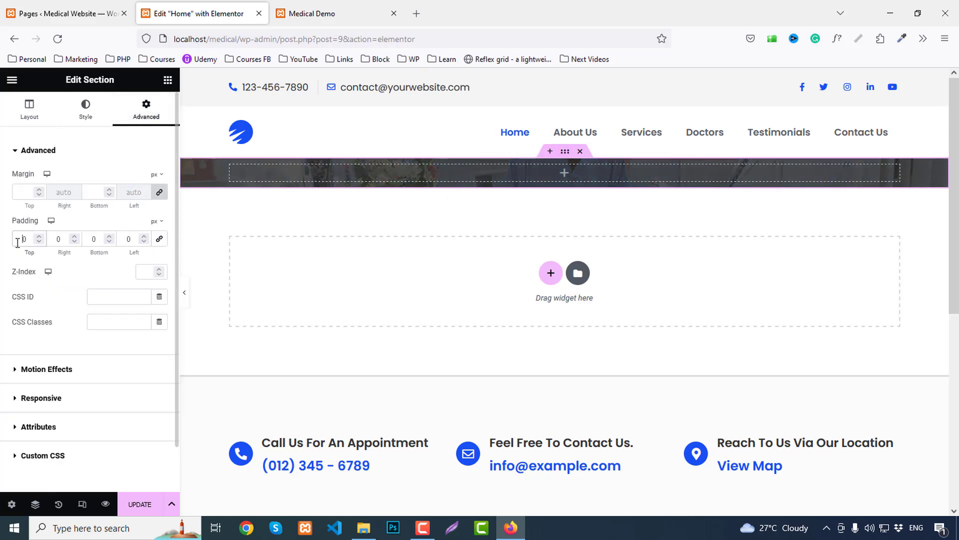
{"action": "type", "text": "120"}
{"action": "double_click", "coordinate": [92, 239]}
{"action": "type", "text": "120"}
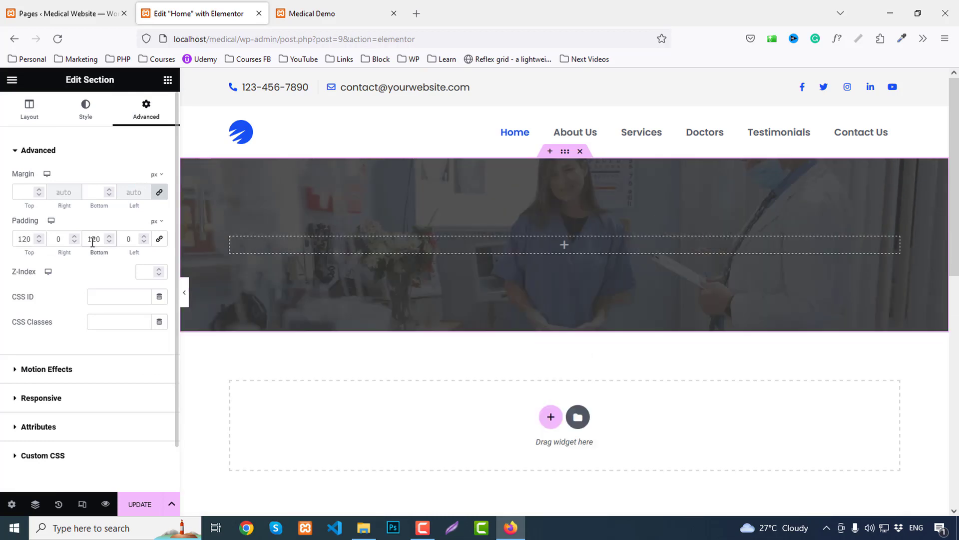
Copy the small intro line from the demo page into a new Heading widget in the hero section, reading "consult now" with HTML tag p.
{"action": "left_click", "coordinate": [315, 13]}
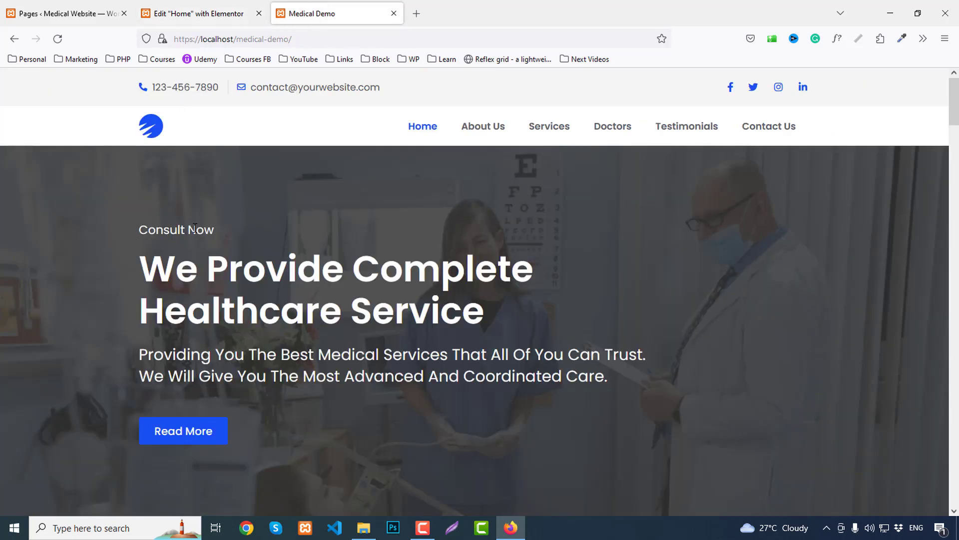
{"action": "triple_click", "coordinate": [195, 227]}
{"action": "left_click", "coordinate": [200, 14]}
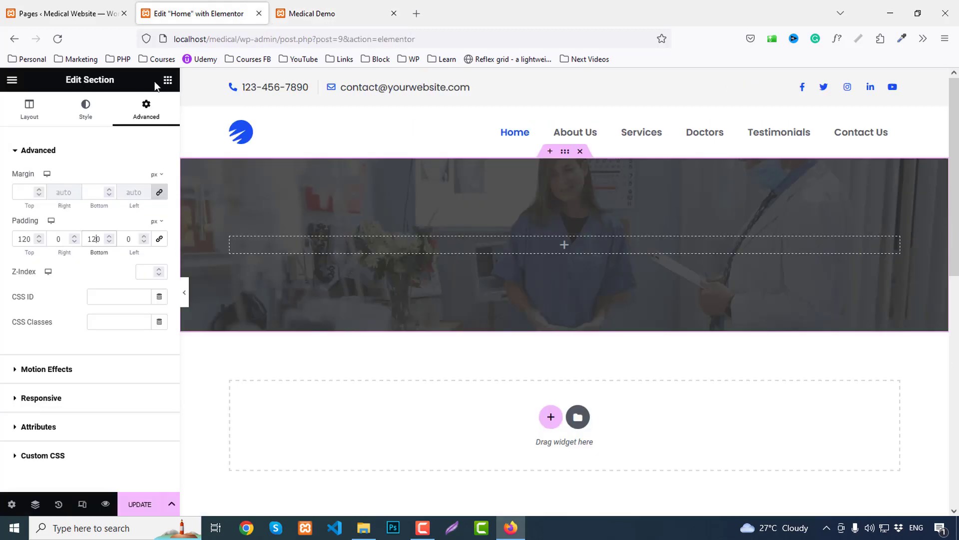
{"action": "left_click", "coordinate": [168, 81]}
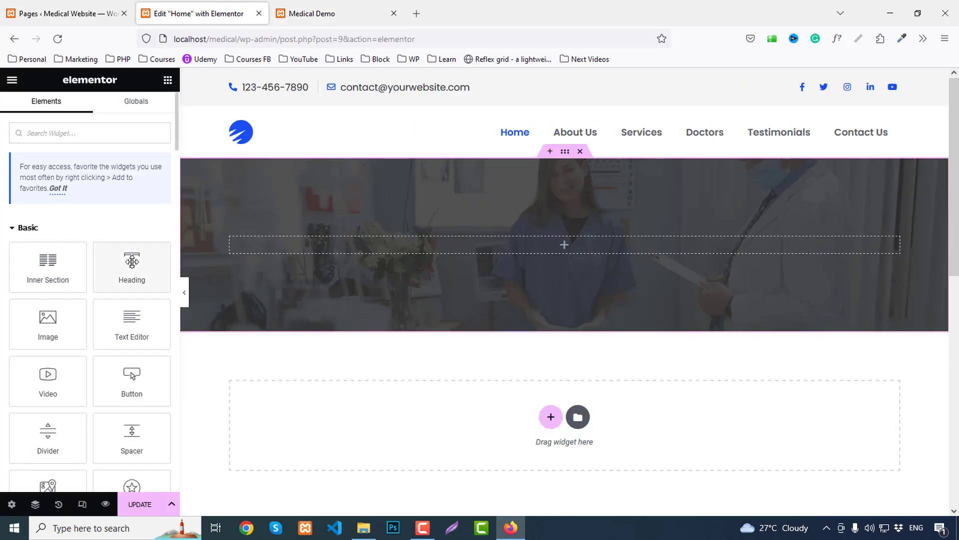
{"action": "left_click_drag", "start_coordinate": [131, 267], "coordinate": [320, 241]}
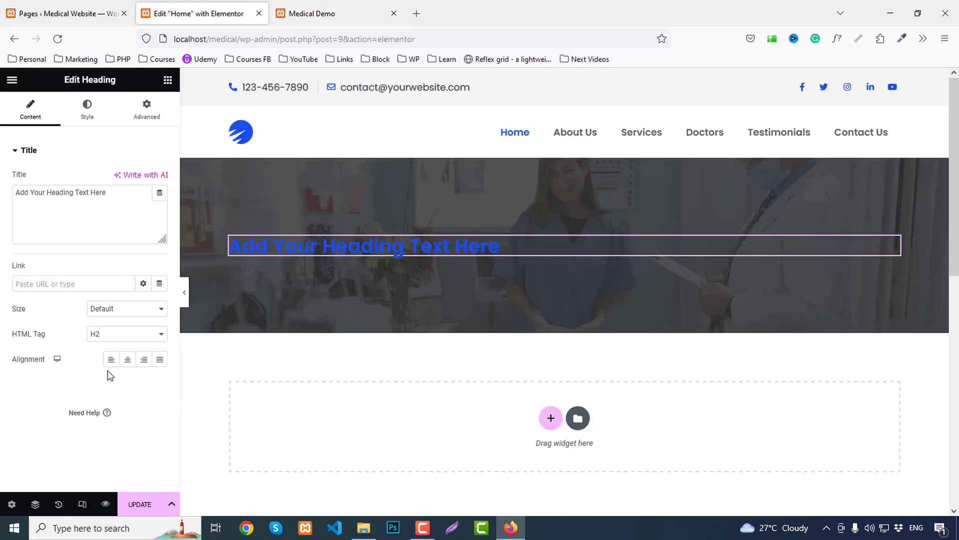
{"action": "left_click", "coordinate": [98, 333]}
{"action": "left_click", "coordinate": [100, 458]}
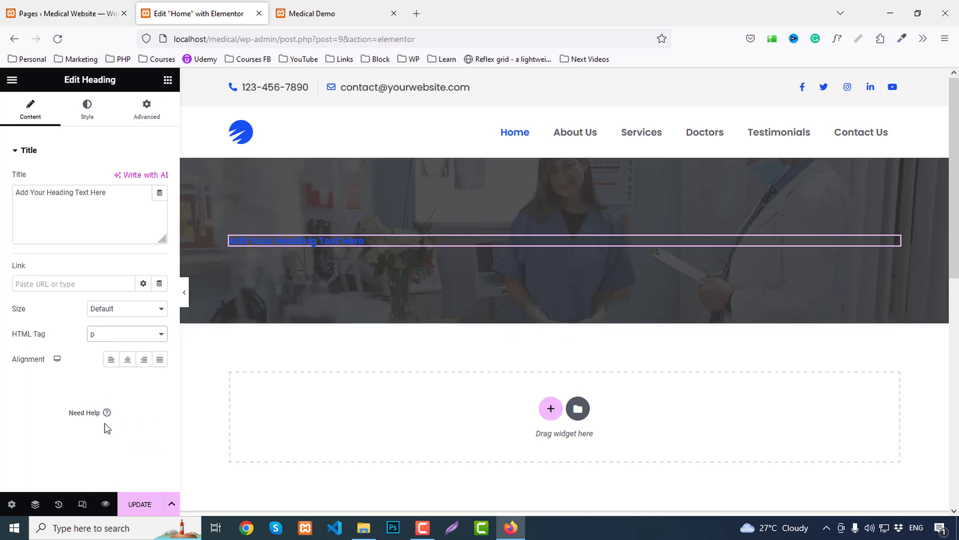
{"action": "left_click", "coordinate": [104, 217]}
{"action": "key", "text": "ctrl+a"}
{"action": "type", "text": "consult now"}
{"action": "key", "text": "Return"}
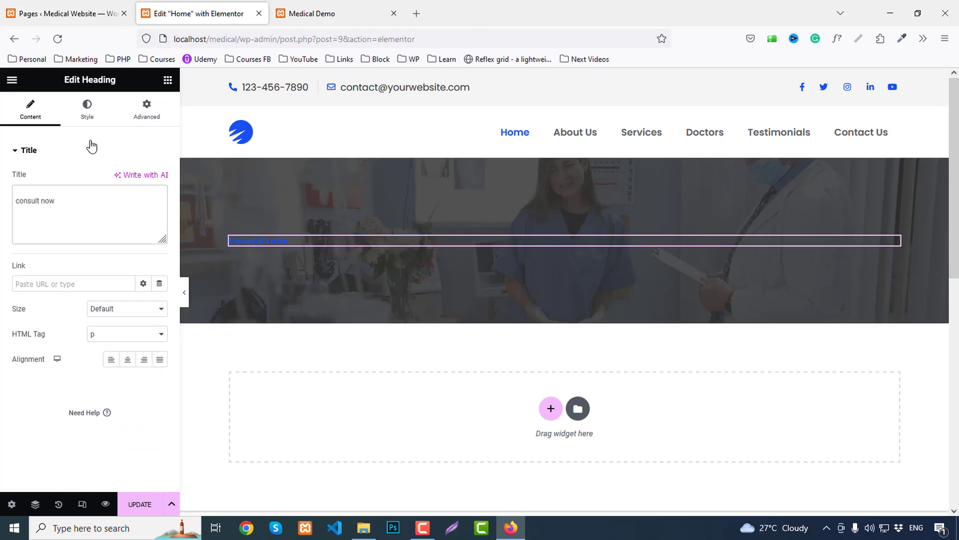
Set the "consult now" heading's text color to white (#FFFFFF).
{"action": "left_click", "coordinate": [87, 107]}
{"action": "left_click", "coordinate": [160, 179]}
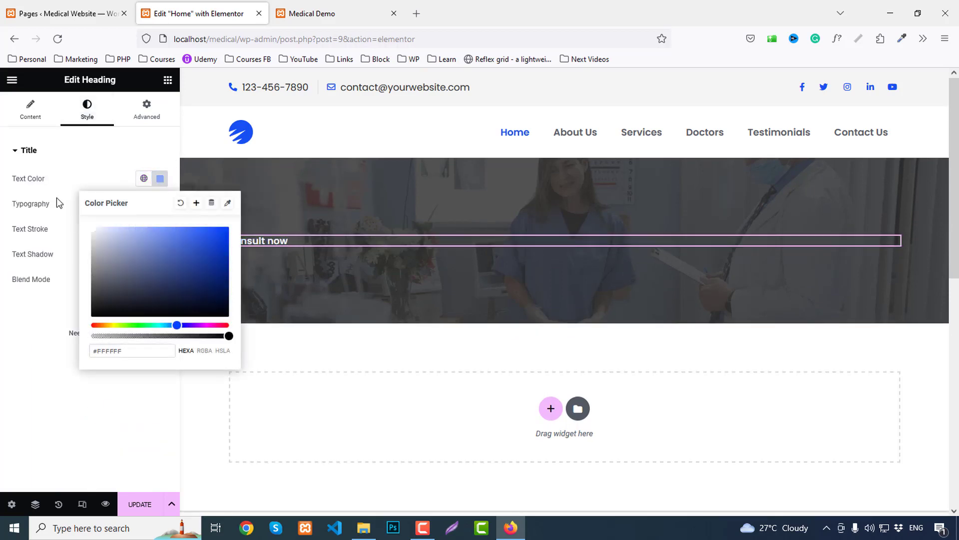
{"action": "left_click", "coordinate": [33, 353]}
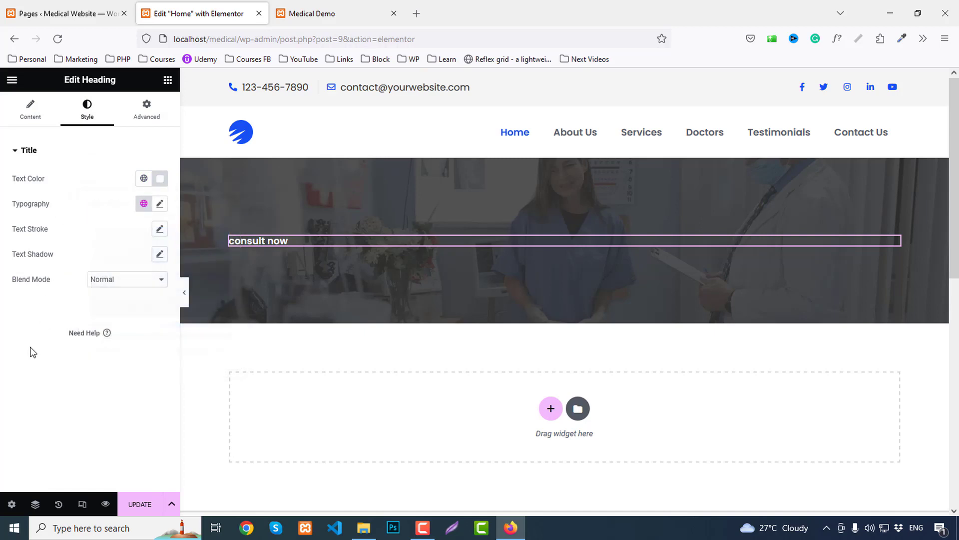
Set the "consult now" heading's typography to weight 500 (Medium), size 22 px and Capitalize transform.
{"action": "left_click", "coordinate": [160, 204]}
{"action": "left_click", "coordinate": [120, 323]}
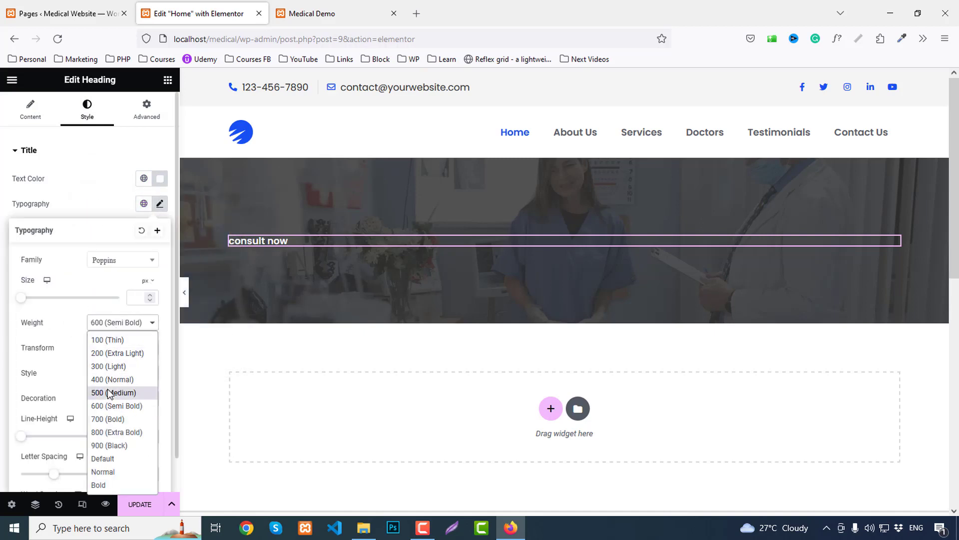
{"action": "left_click", "coordinate": [110, 393]}
{"action": "left_click", "coordinate": [143, 297]}
{"action": "type", "text": "22"}
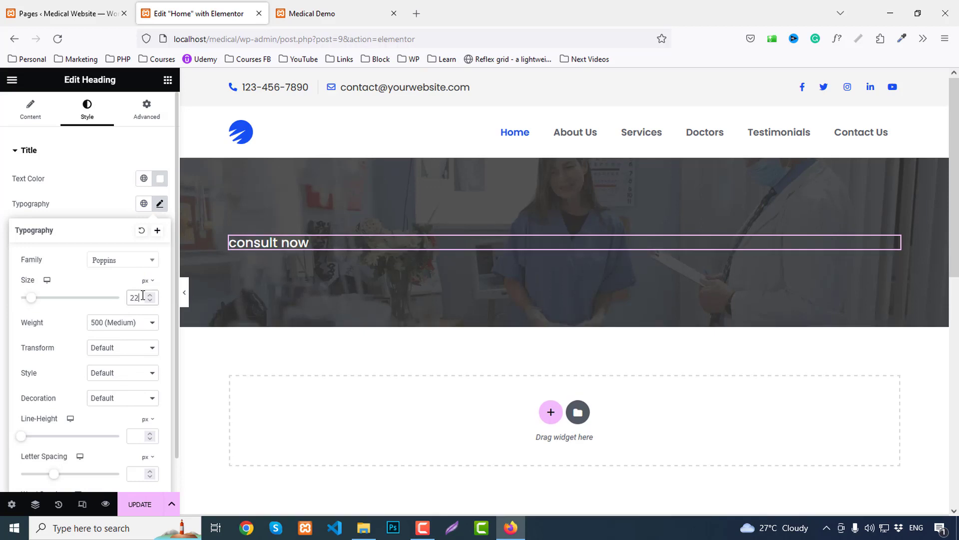
{"action": "left_click", "coordinate": [118, 348]}
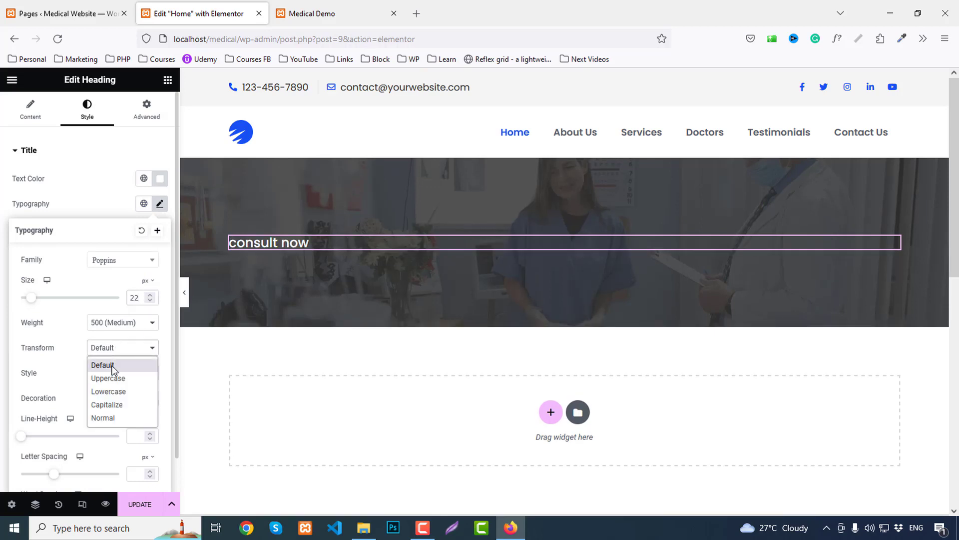
{"action": "left_click", "coordinate": [109, 404]}
Copy the main headline from the demo page and add an H1 Heading widget below the "Consult Now" heading.
{"action": "left_click", "coordinate": [356, 6]}
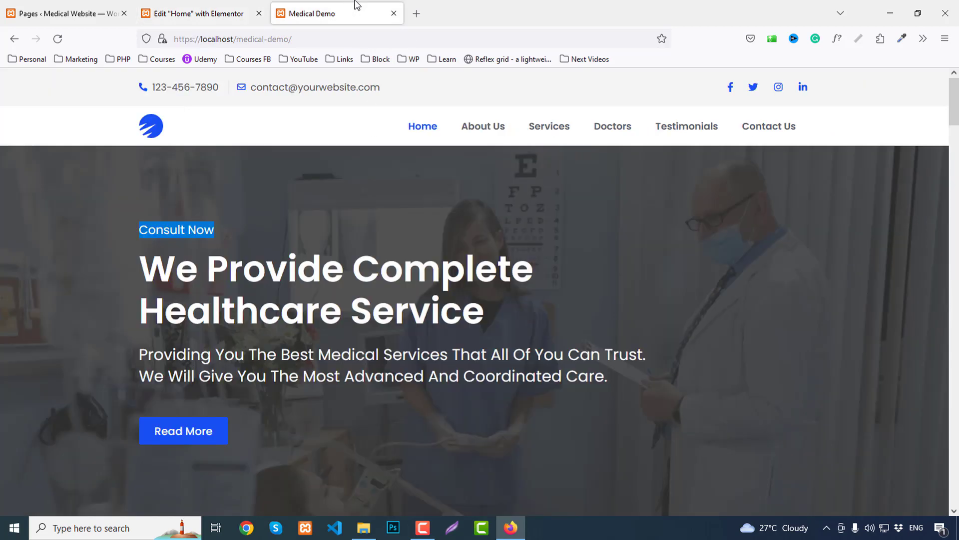
{"action": "left_click_drag", "start_coordinate": [144, 265], "coordinate": [502, 325]}
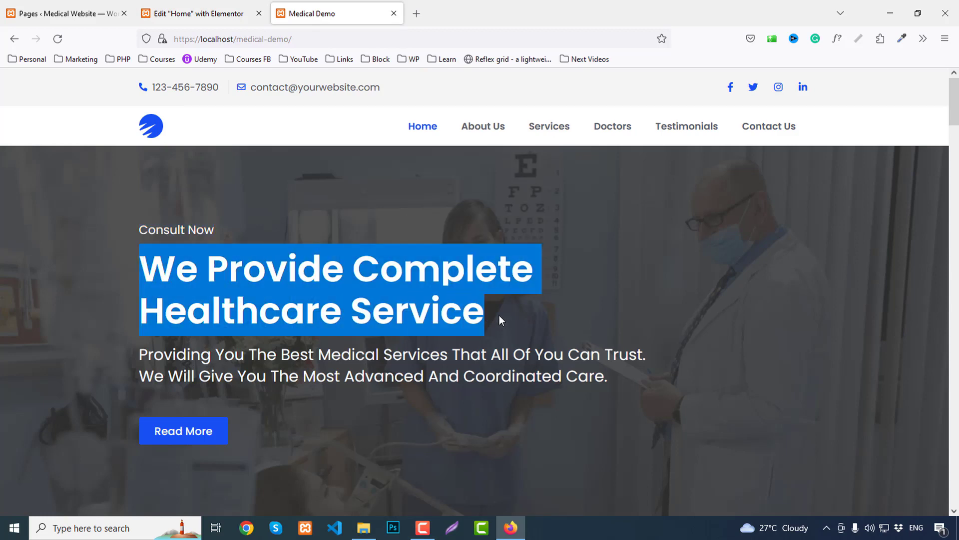
{"action": "left_click", "coordinate": [190, 8]}
{"action": "left_click", "coordinate": [168, 80]}
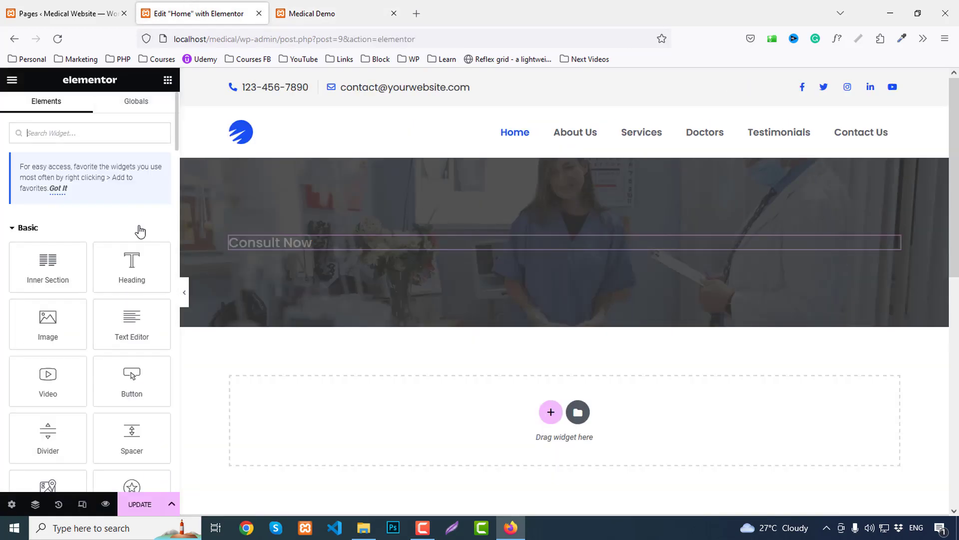
{"action": "left_click_drag", "start_coordinate": [135, 262], "coordinate": [297, 255]}
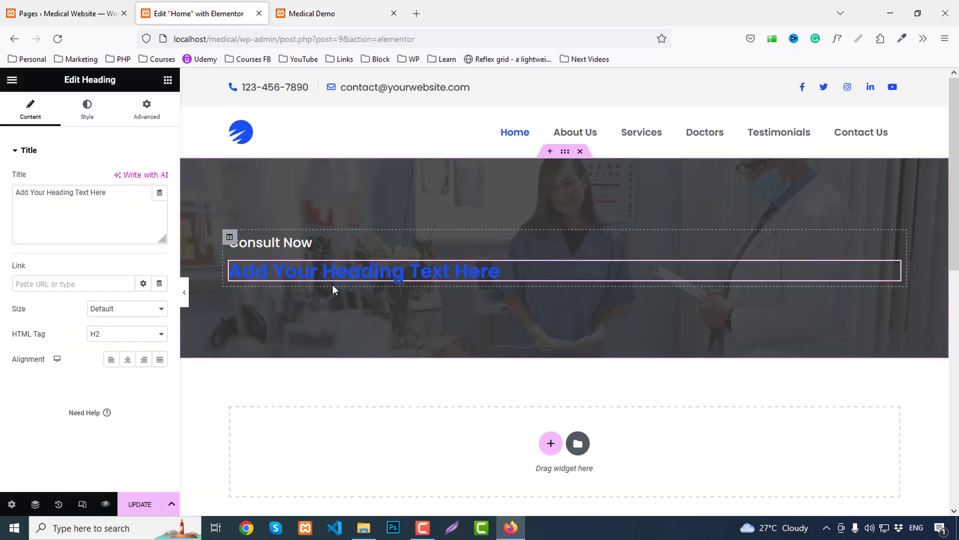
{"action": "scroll", "coordinate": [332, 284], "scroll_direction": "down", "scroll_amount": 1}
{"action": "left_click", "coordinate": [113, 333]}
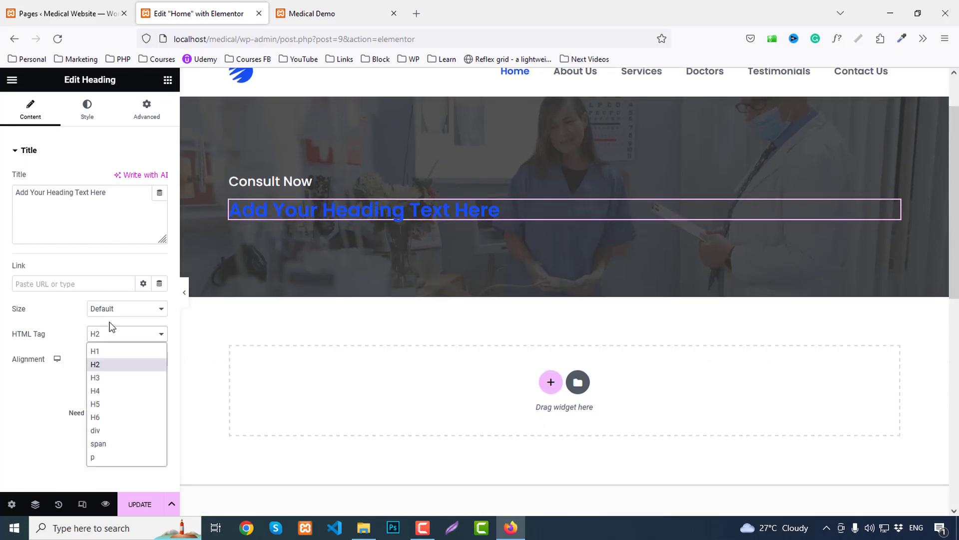
{"action": "left_click", "coordinate": [109, 351]}
Set the H1 heading's title to "We provide complete <br/> healthcare service" so it breaks onto two lines.
{"action": "left_click", "coordinate": [81, 236]}
{"action": "key", "text": "ctrl+a"}
{"action": "type", "text": "We provide complete healthcare service"}
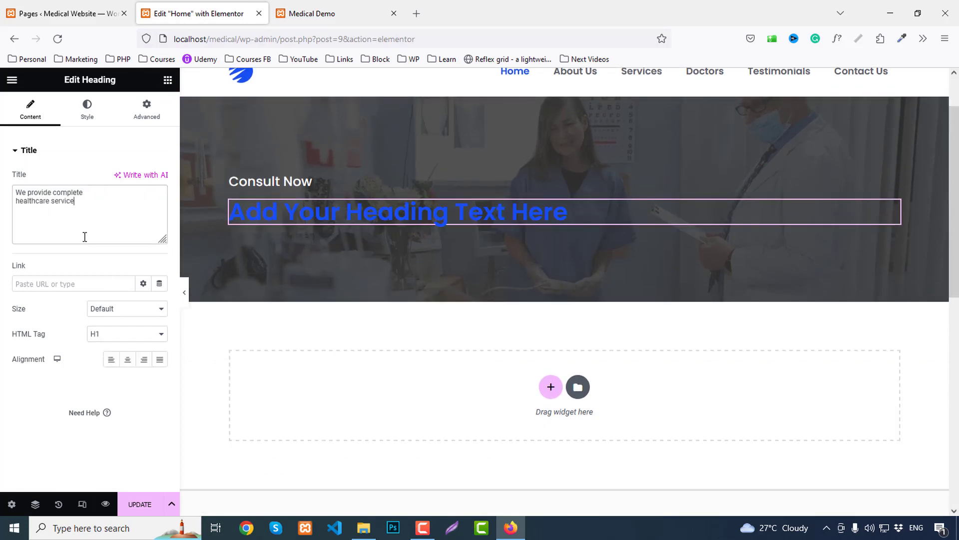
{"action": "left_click", "coordinate": [91, 194]}
{"action": "type", "text": "<> "}
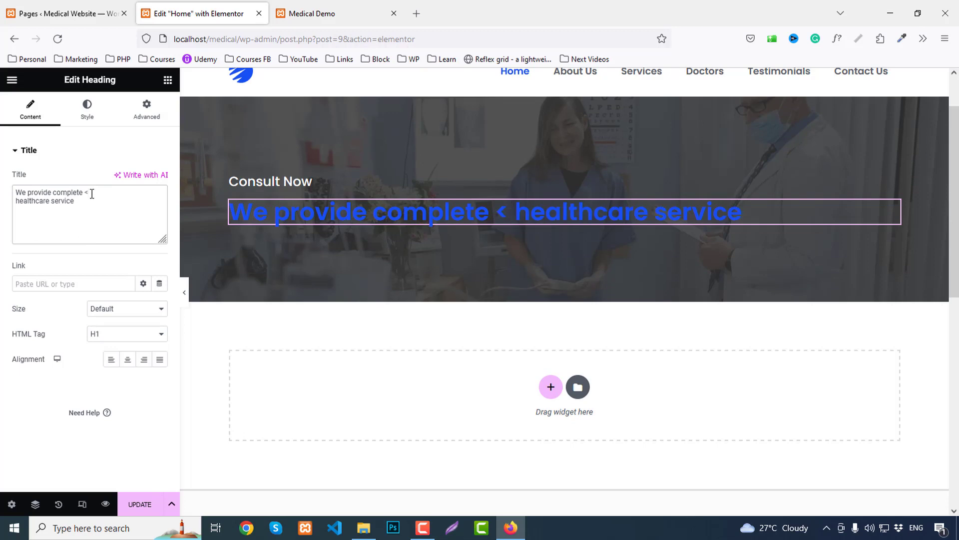
{"action": "type", "text": "b"}
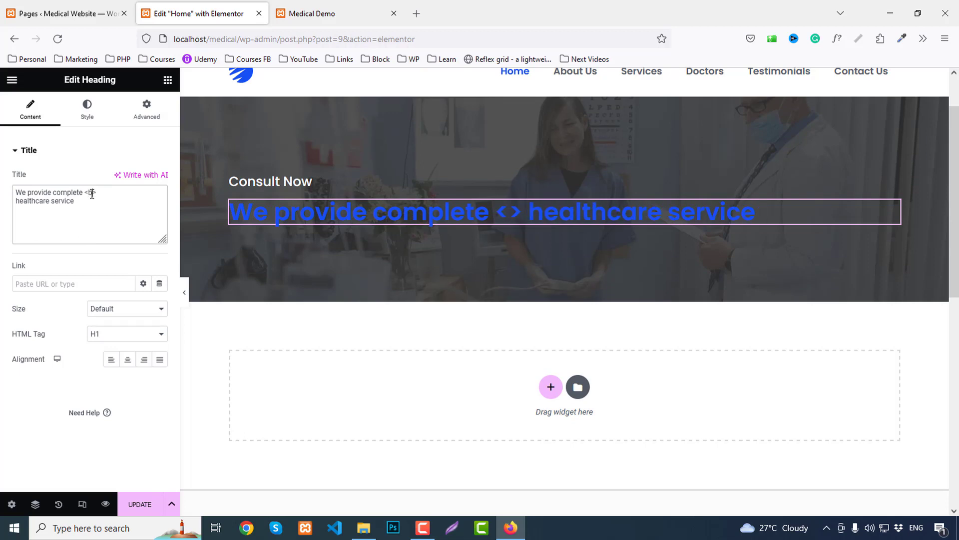
{"action": "type", "text": "r/"}
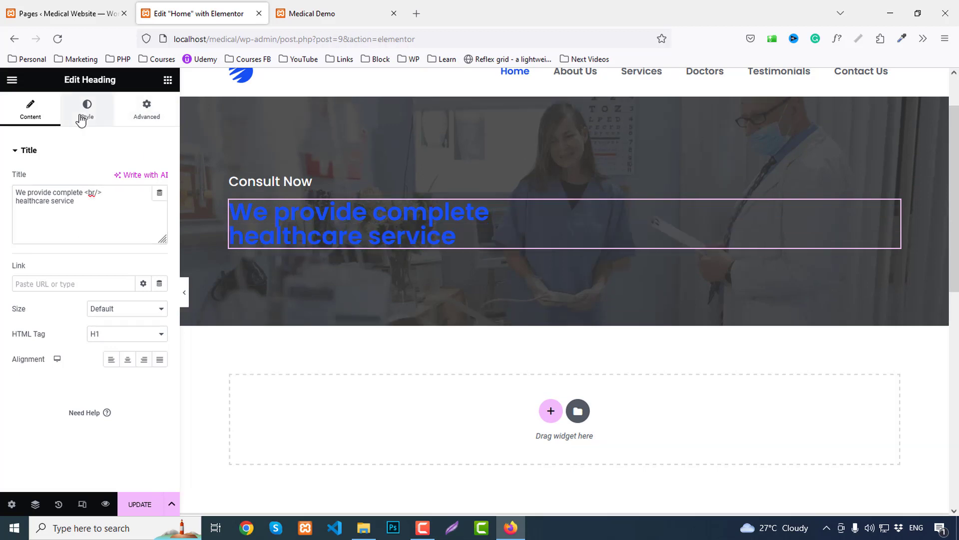
Set the H1 heading's text color to #FFFFFF.
{"action": "left_click", "coordinate": [87, 107]}
{"action": "left_click", "coordinate": [159, 179]}
{"action": "type", "text": "#FFFFFF"}
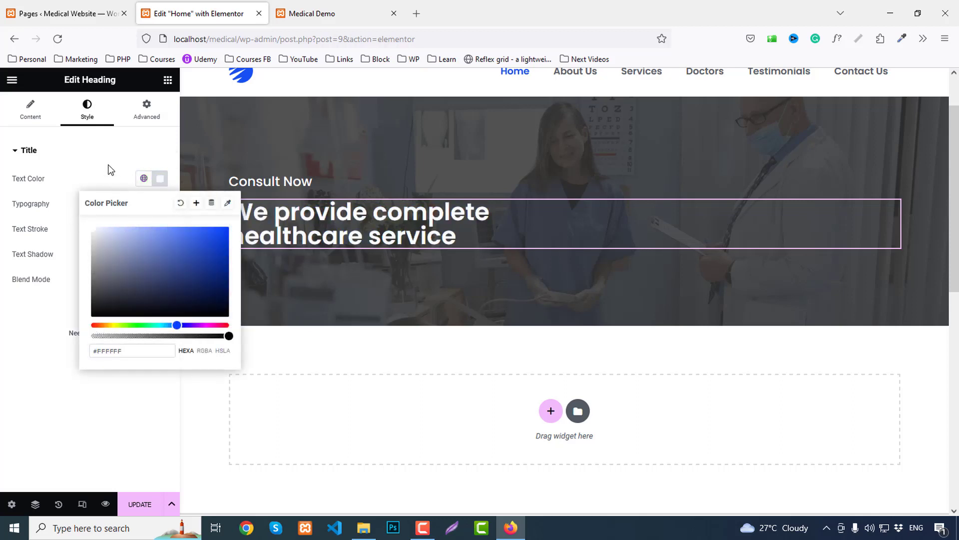
{"action": "left_click", "coordinate": [111, 170]}
{"action": "left_click", "coordinate": [61, 172]}
Set the H1 heading's typography to size 60 px, weight 700 (Bold), line height 70 px and Capitalize transform.
{"action": "left_click", "coordinate": [160, 219]}
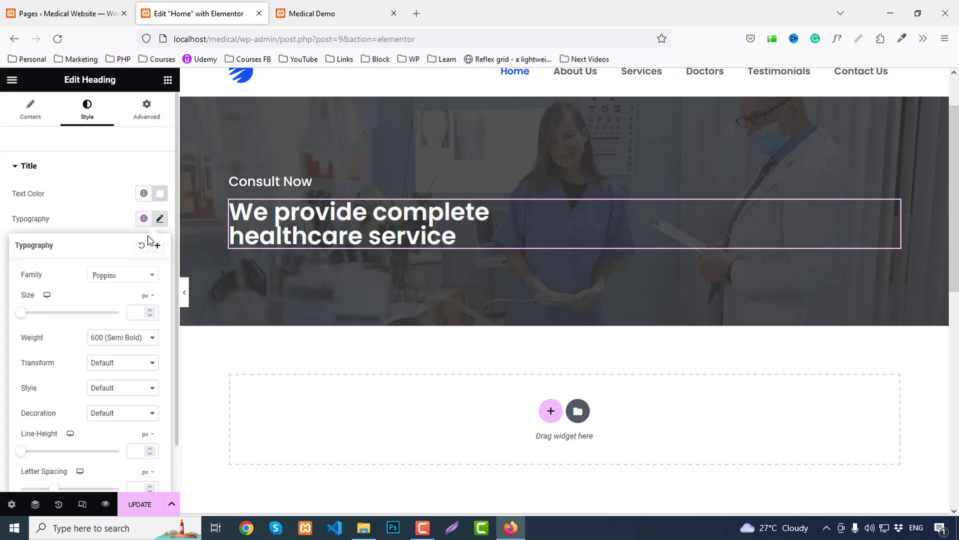
{"action": "scroll", "coordinate": [134, 289], "scroll_direction": "down", "scroll_amount": 1}
{"action": "type", "text": "60"}
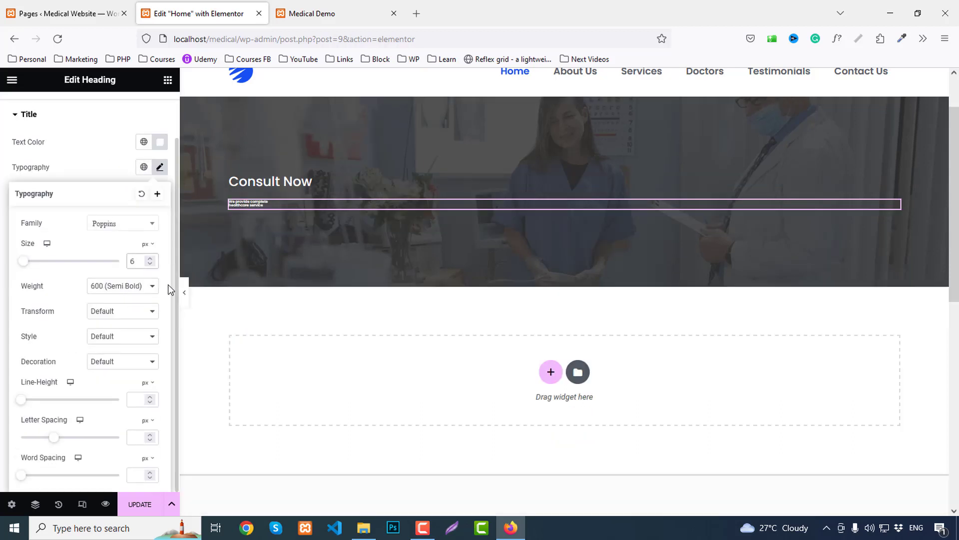
{"action": "left_click", "coordinate": [114, 287]}
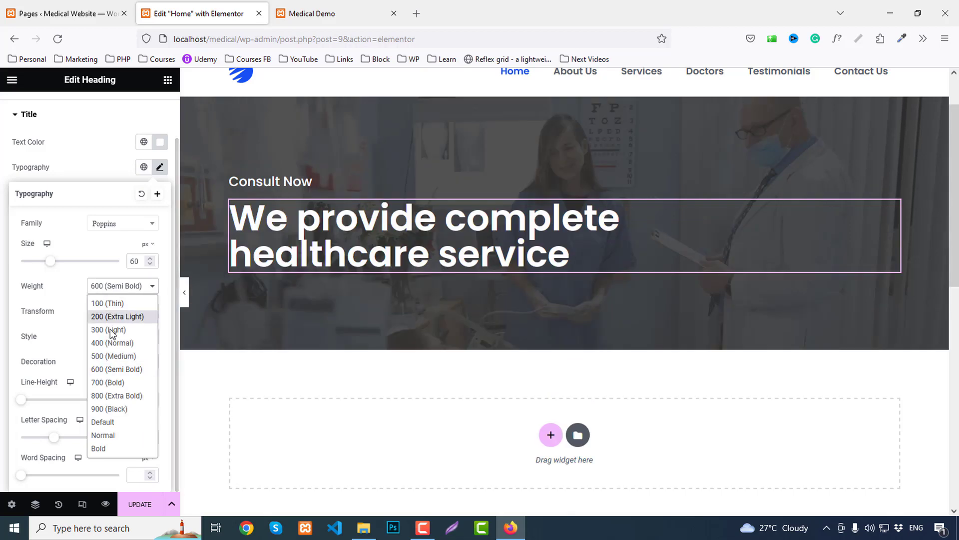
{"action": "left_click", "coordinate": [113, 382]}
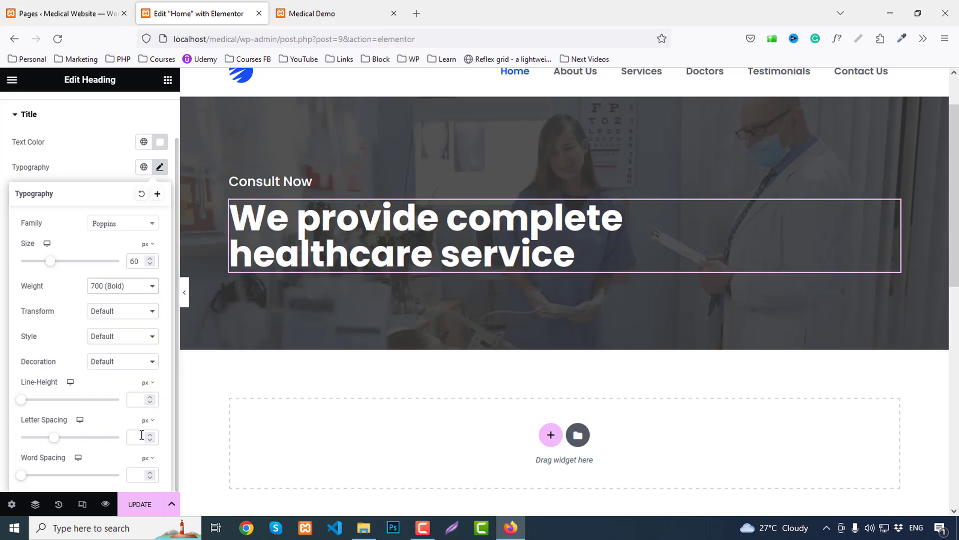
{"action": "left_click", "coordinate": [133, 402]}
{"action": "type", "text": "70"}
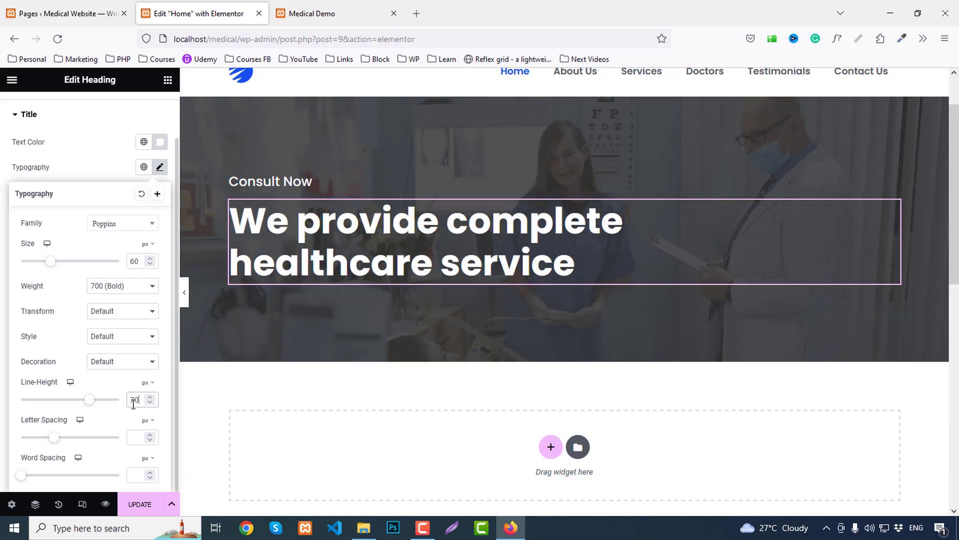
{"action": "left_click", "coordinate": [101, 314]}
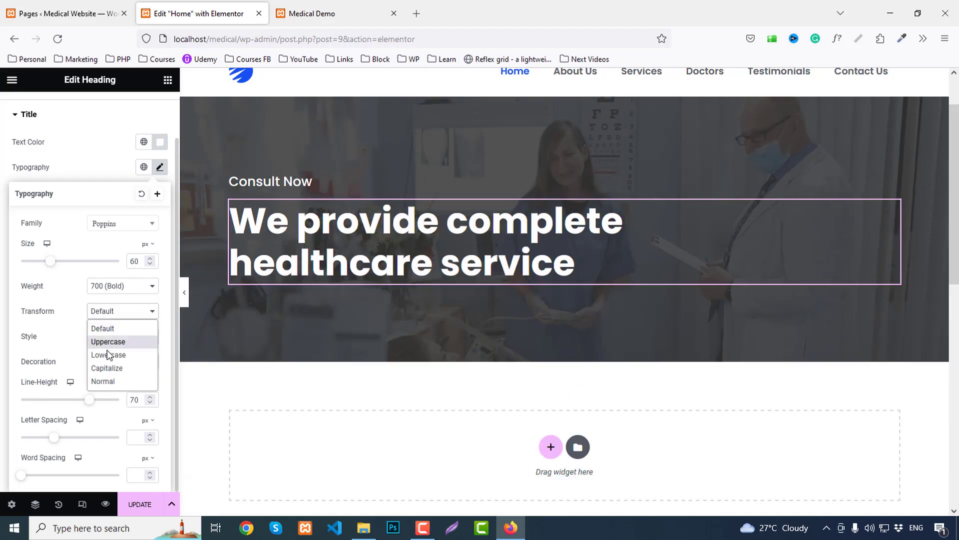
{"action": "left_click", "coordinate": [107, 369]}
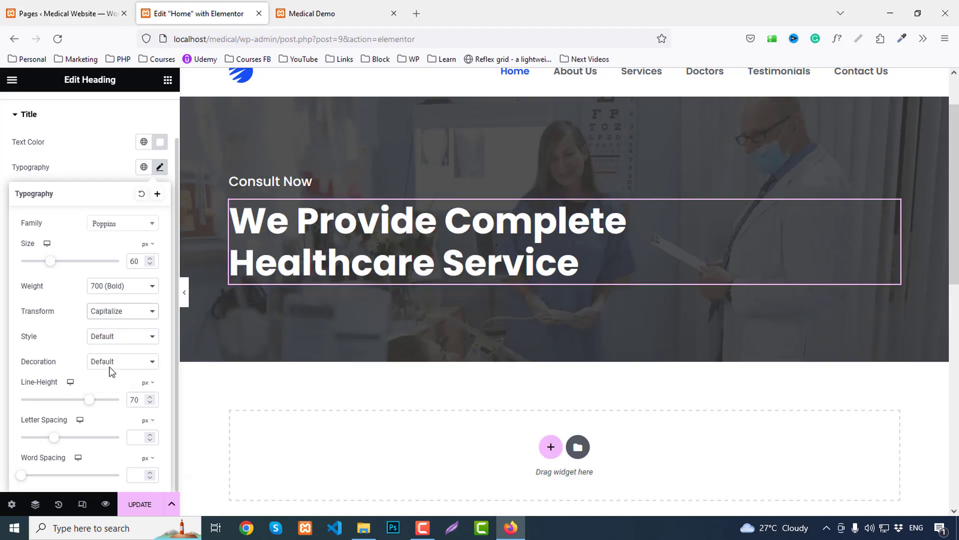
Copy the two-line tagline from the demo page's hero and add a Heading widget below the H1 heading.
{"action": "left_click", "coordinate": [335, 9]}
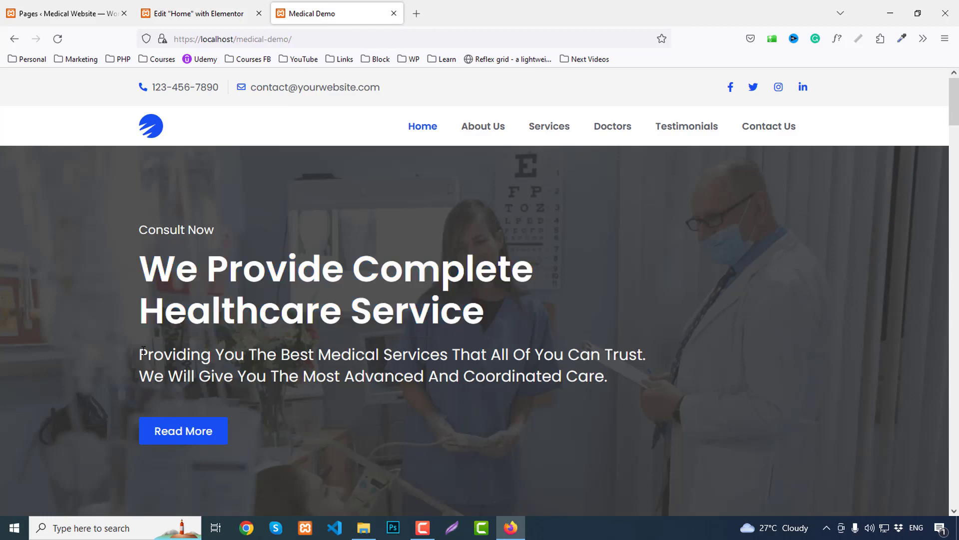
{"action": "left_click_drag", "start_coordinate": [141, 353], "coordinate": [646, 378]}
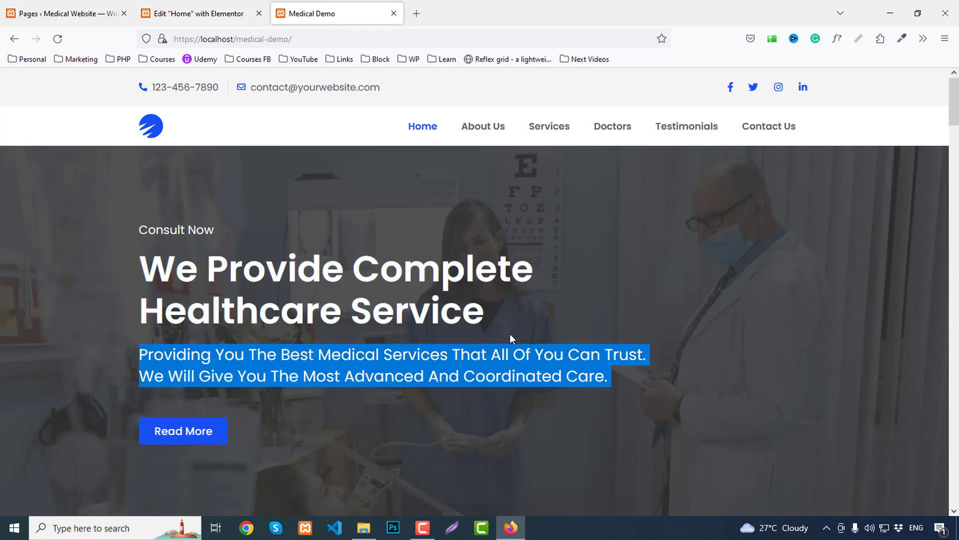
{"action": "left_click", "coordinate": [178, 8]}
{"action": "left_click", "coordinate": [167, 81]}
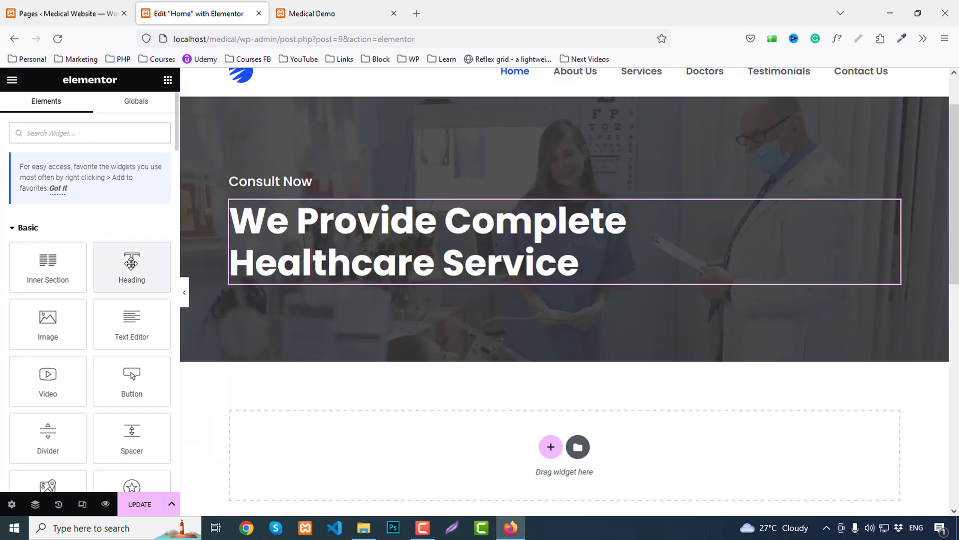
{"action": "left_click_drag", "start_coordinate": [133, 266], "coordinate": [321, 295]}
Set the new heading's title to the copied tagline with a <br/> after "trust." and change its HTML tag to p.
{"action": "left_click", "coordinate": [112, 214]}
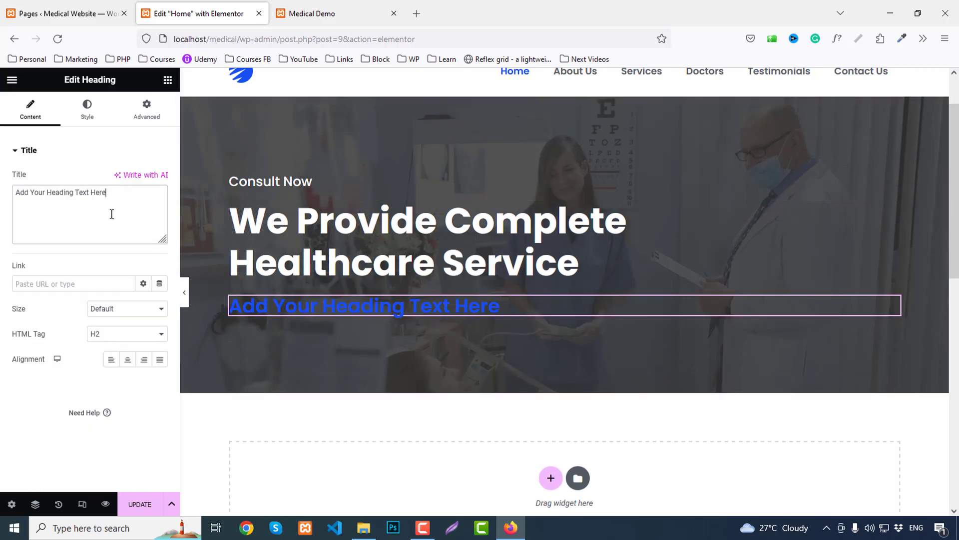
{"action": "key", "text": "ctrl+a"}
{"action": "type", "text": "Providing you the best medical services that all of you can trust. We will give you the most advanced and coordinated care."}
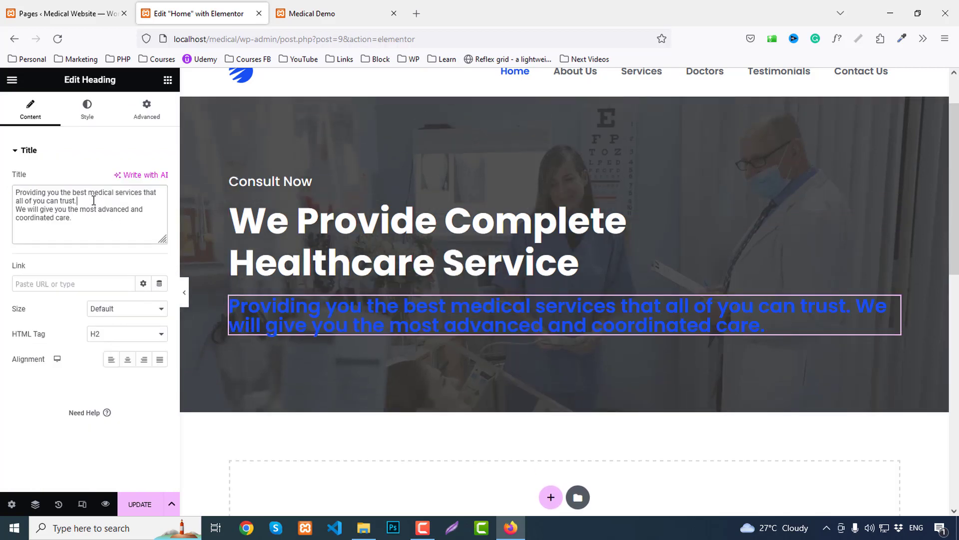
{"action": "type", "text": "<"}
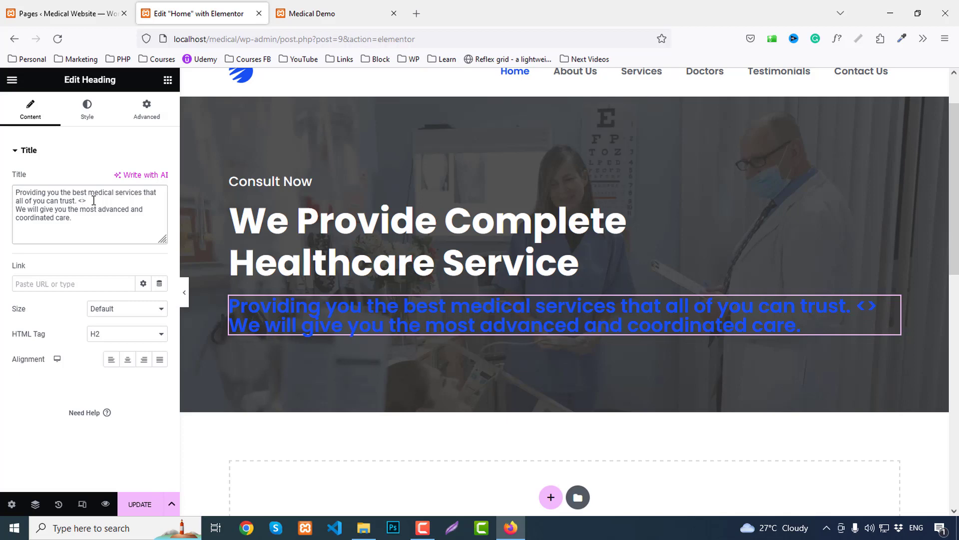
{"action": "type", "text": "br/"}
{"action": "left_click", "coordinate": [105, 334]}
{"action": "left_click", "coordinate": [92, 456]}
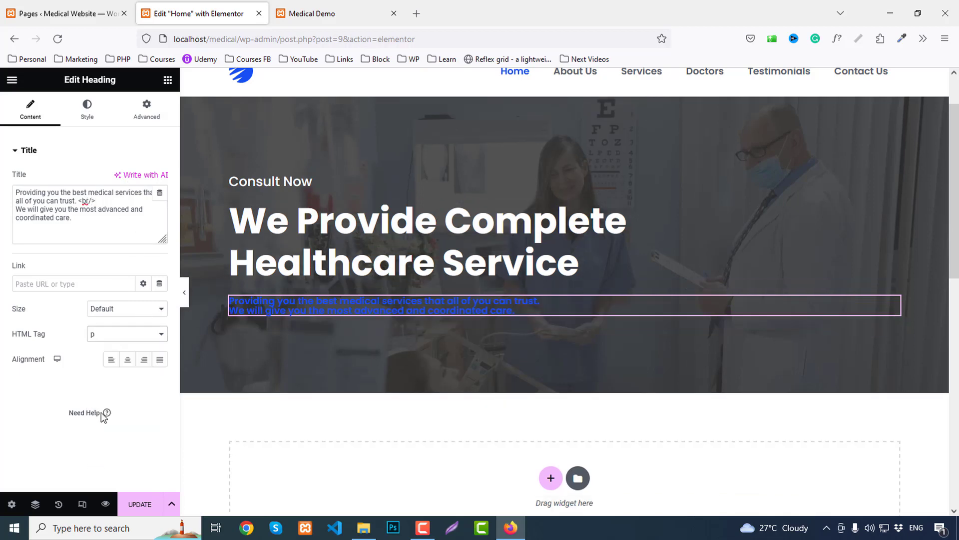
Set the tagline heading's text color to white.
{"action": "left_click", "coordinate": [87, 106]}
{"action": "left_click", "coordinate": [160, 179]}
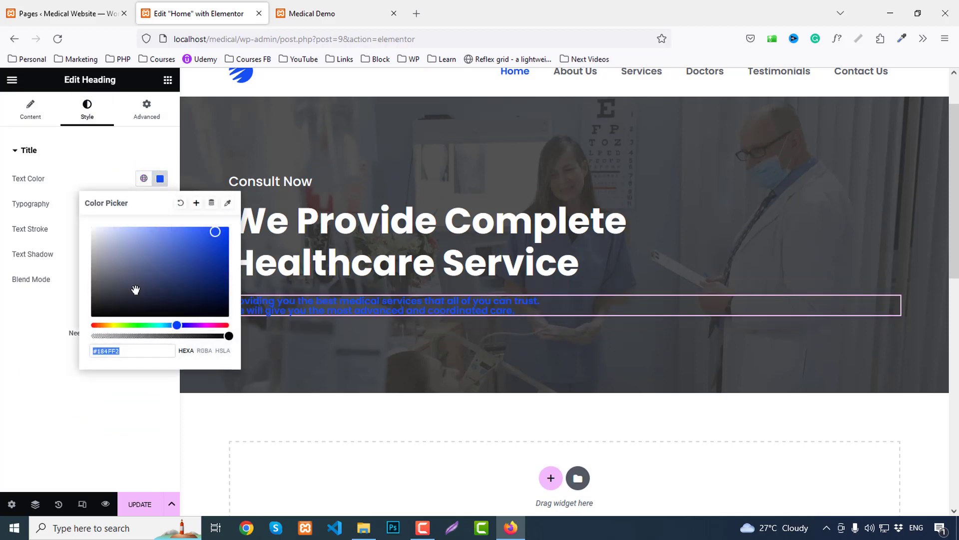
{"action": "left_click", "coordinate": [92, 228]}
{"action": "left_click", "coordinate": [89, 171]}
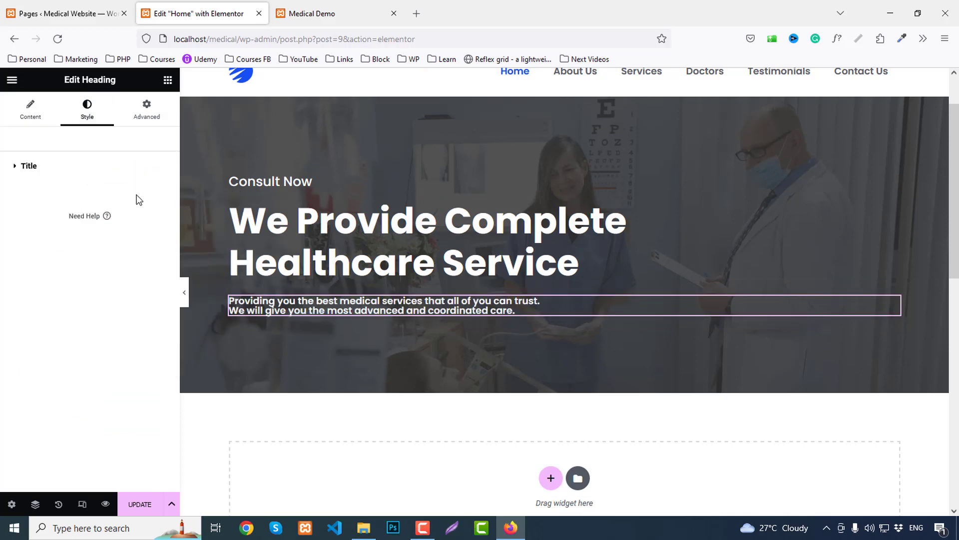
Set the tagline heading's typography to weight 500 (Medium), size 26 px and line height 36 px.
{"action": "left_click", "coordinate": [49, 170]}
{"action": "left_click", "coordinate": [160, 218]}
{"action": "left_click", "coordinate": [132, 340]}
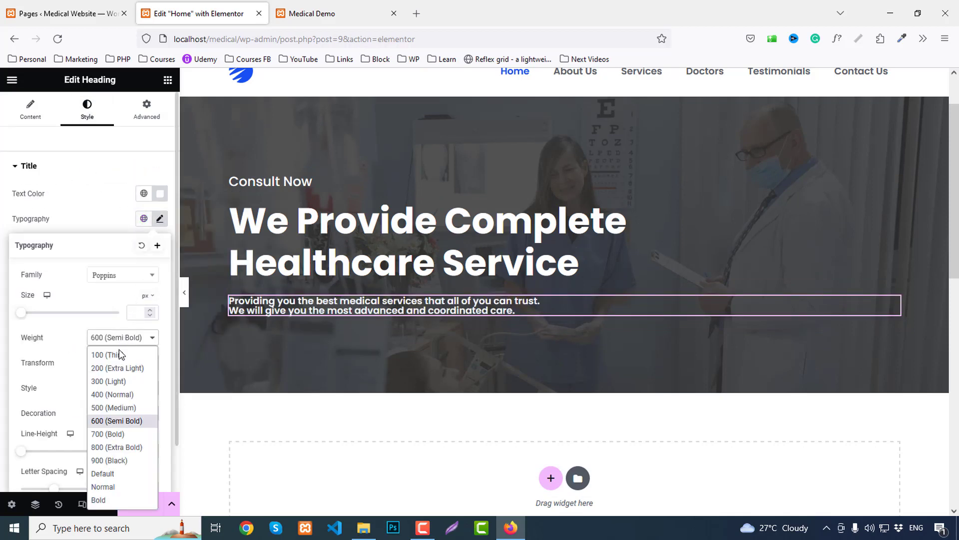
{"action": "left_click", "coordinate": [122, 407]}
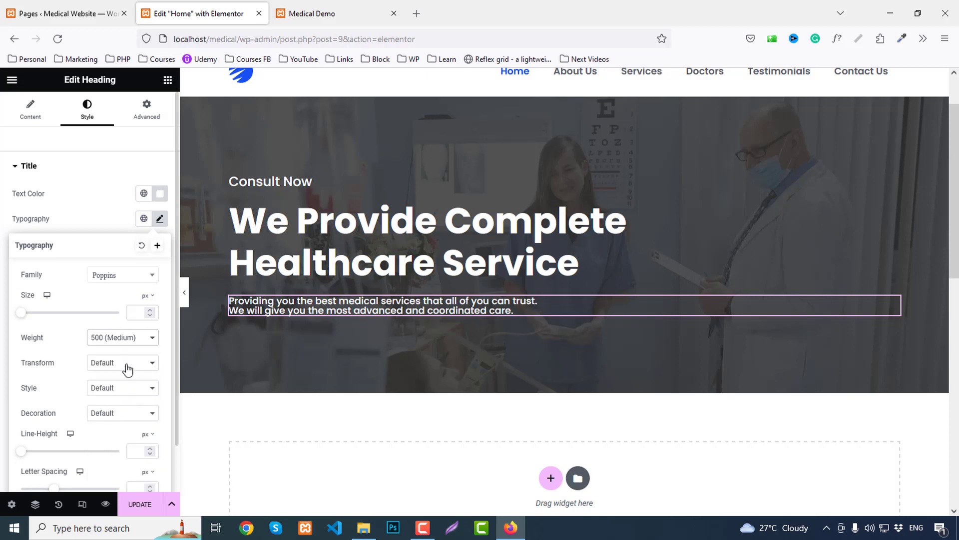
{"action": "left_click", "coordinate": [145, 296]}
{"action": "left_click", "coordinate": [139, 311]}
{"action": "type", "text": "26"}
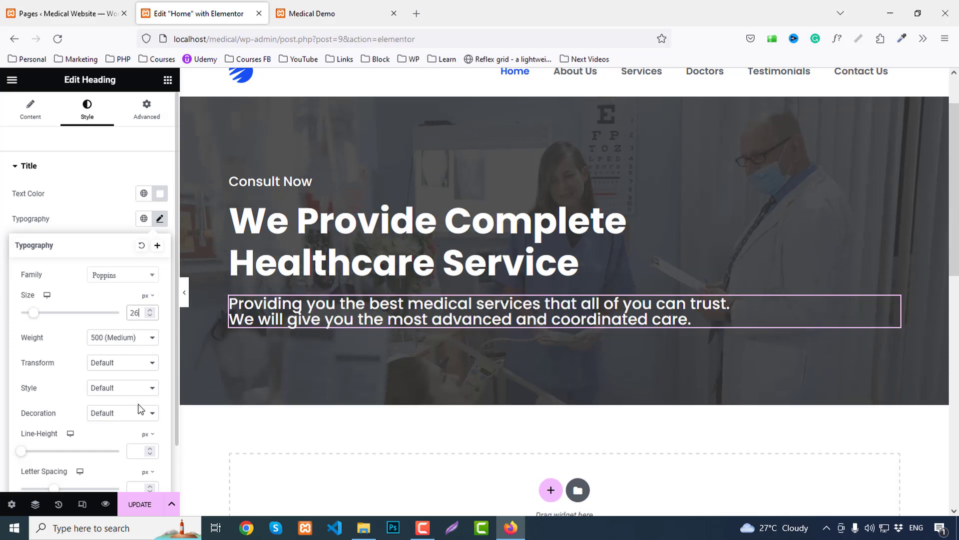
{"action": "type", "text": "36"}
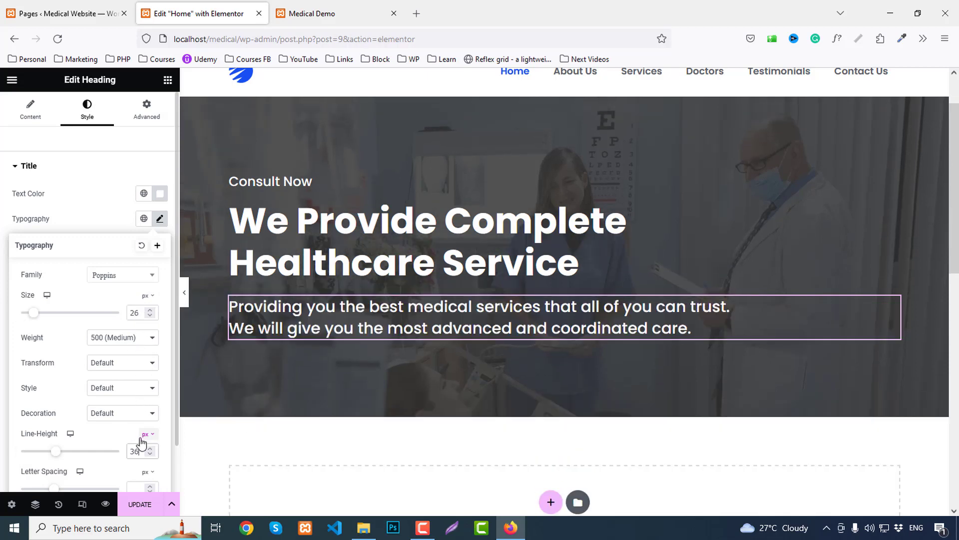
Add a Button widget below the tagline and set its text to "Read More".
{"action": "left_click", "coordinate": [168, 79]}
{"action": "left_click_drag", "start_coordinate": [131, 379], "coordinate": [424, 324]}
{"action": "scroll", "coordinate": [425, 324], "scroll_direction": "down", "scroll_amount": 1}
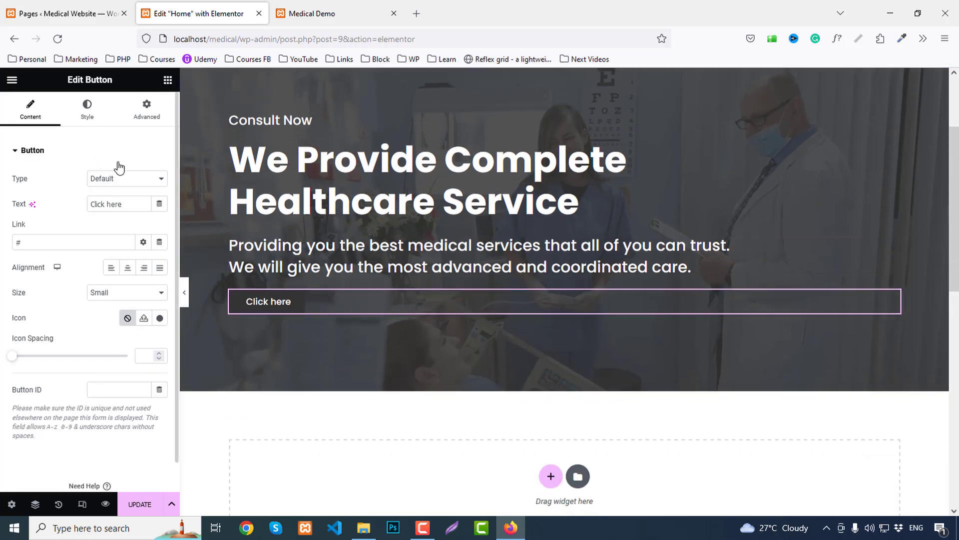
{"action": "triple_click", "coordinate": [122, 198]}
{"action": "type", "text": "Rea"}
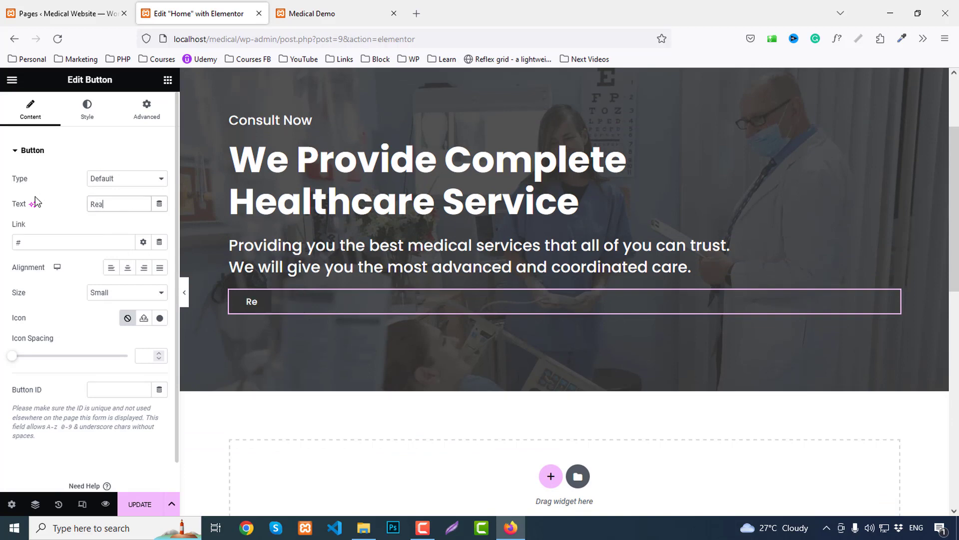
{"action": "type", "text": "d More"}
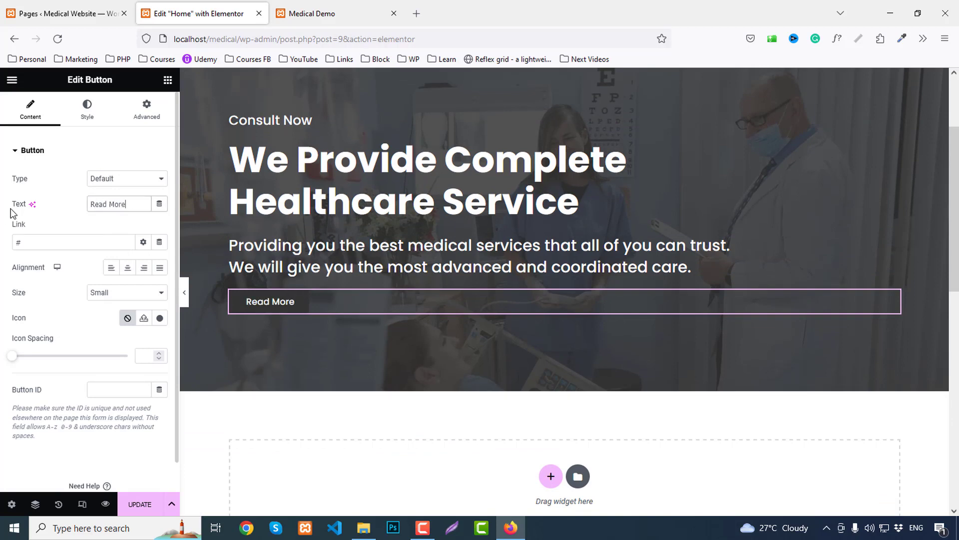
Set the Read More button's normal background color to the global Primary color.
{"action": "left_click", "coordinate": [87, 107]}
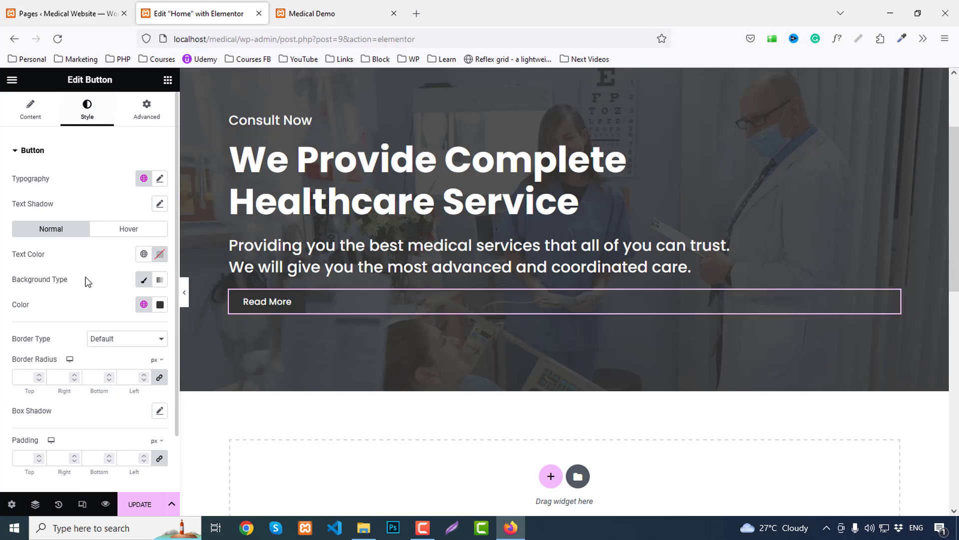
{"action": "scroll", "coordinate": [90, 300], "scroll_direction": "down", "scroll_amount": 1}
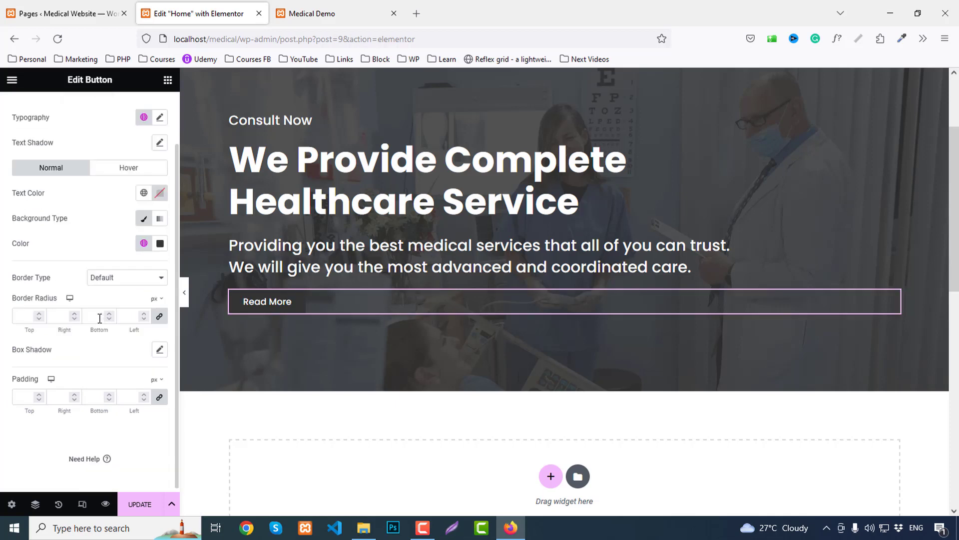
{"action": "left_click", "coordinate": [143, 243]}
{"action": "left_click", "coordinate": [44, 302]}
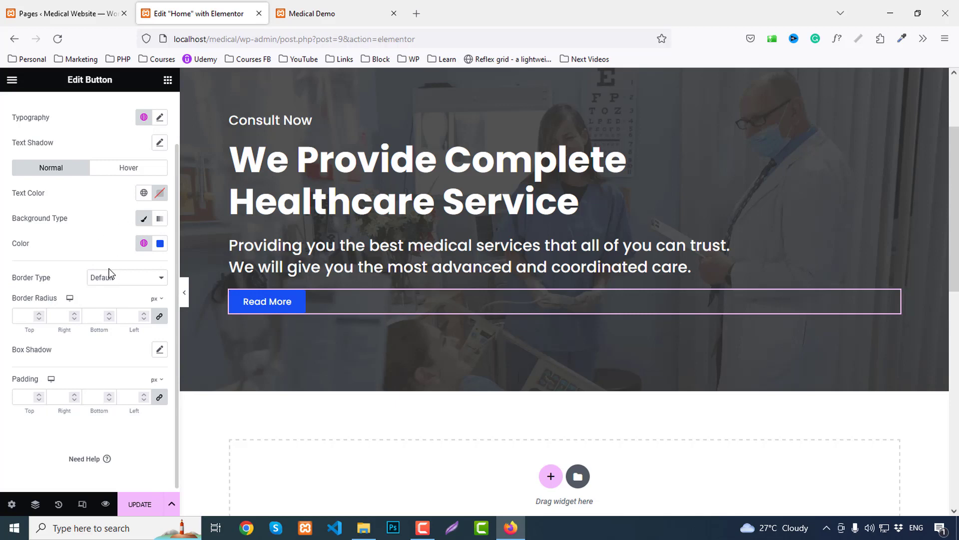
Give the Read More button a Solid border 2 px wide on all sides in the global Primary color.
{"action": "scroll", "coordinate": [108, 273], "scroll_direction": "up", "scroll_amount": 1}
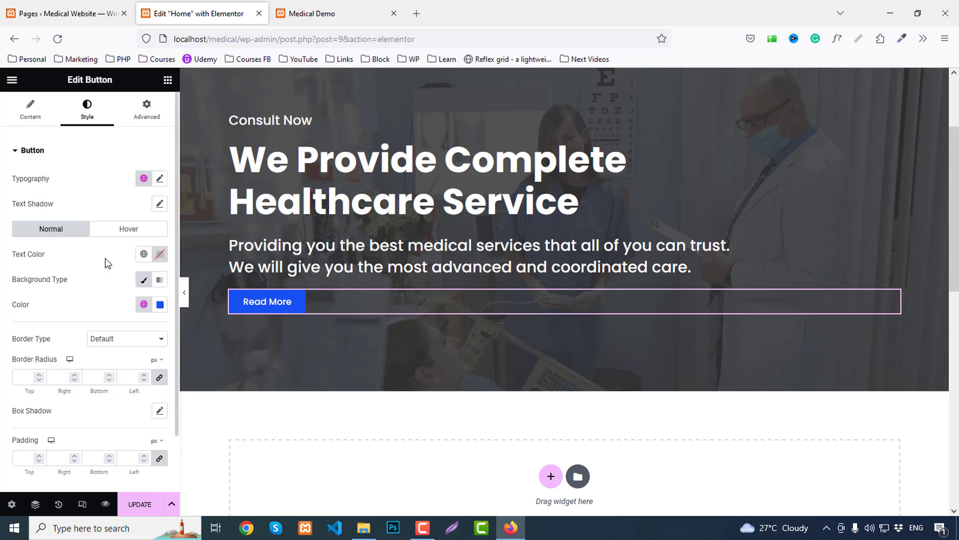
{"action": "scroll", "coordinate": [122, 281], "scroll_direction": "down", "scroll_amount": 1}
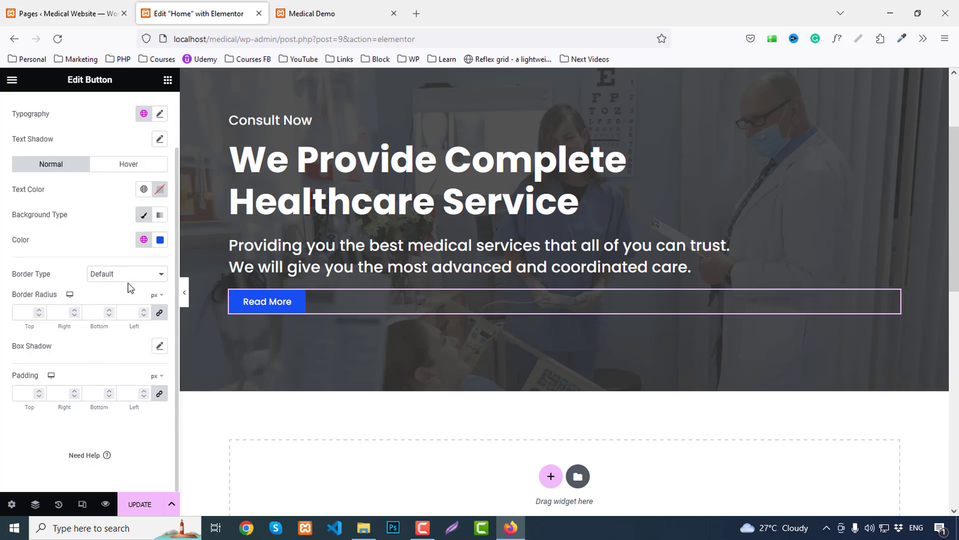
{"action": "left_click", "coordinate": [128, 275]}
{"action": "left_click", "coordinate": [103, 314]}
{"action": "left_click", "coordinate": [16, 313]}
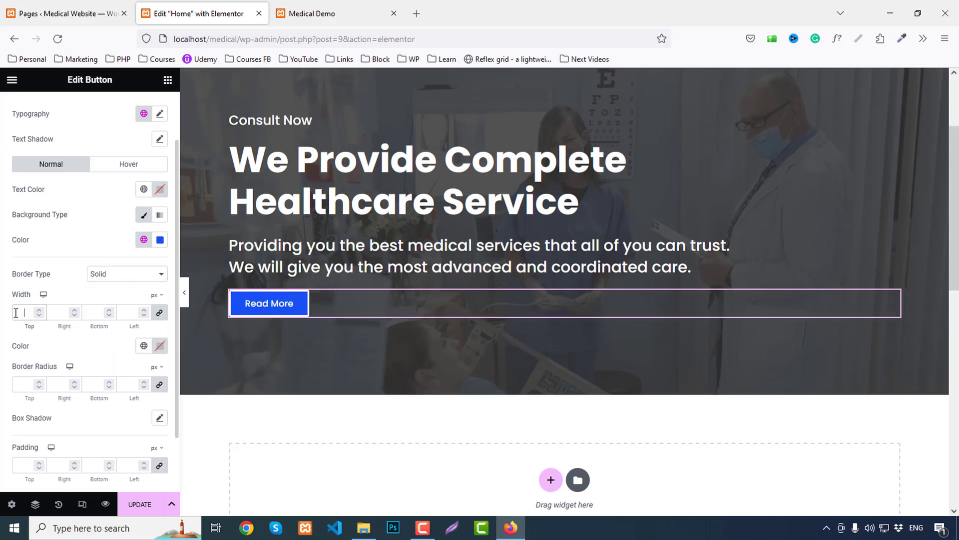
{"action": "type", "text": "2"}
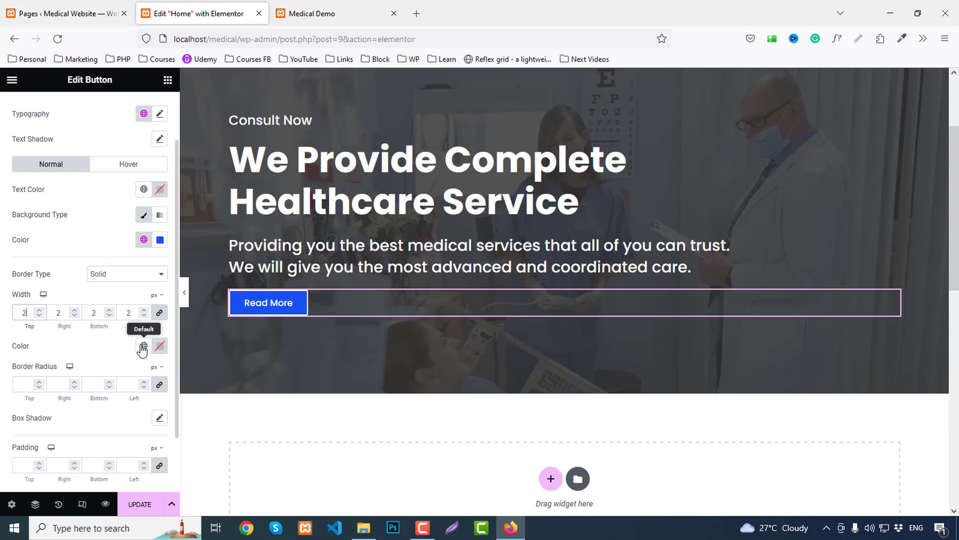
{"action": "left_click", "coordinate": [143, 347]}
{"action": "left_click", "coordinate": [38, 402]}
{"action": "scroll", "coordinate": [86, 216], "scroll_direction": "up", "scroll_amount": 1}
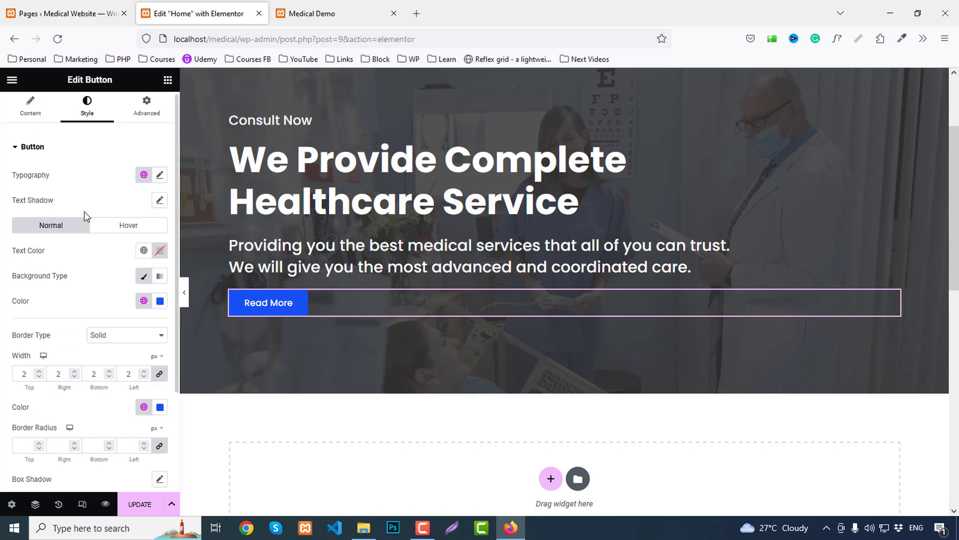
Set the Read More button's typography size to 18 px.
{"action": "left_click", "coordinate": [159, 180]}
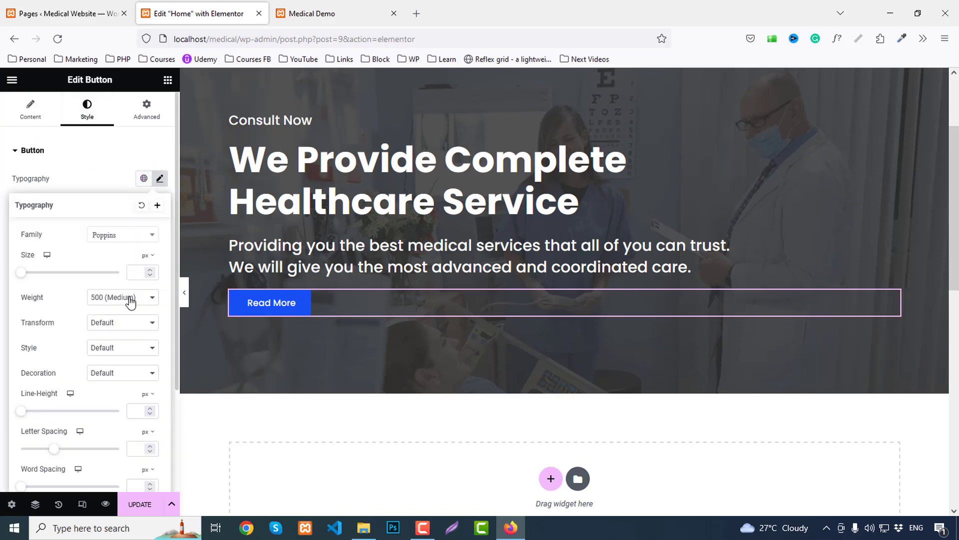
{"action": "type", "text": "20"}
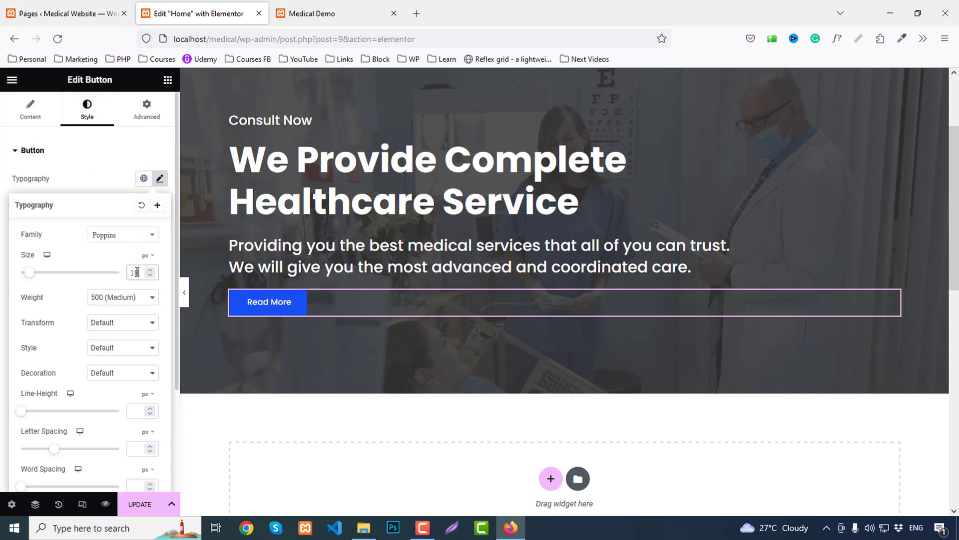
{"action": "left_click", "coordinate": [150, 275]}
{"action": "left_click", "coordinate": [150, 275]}
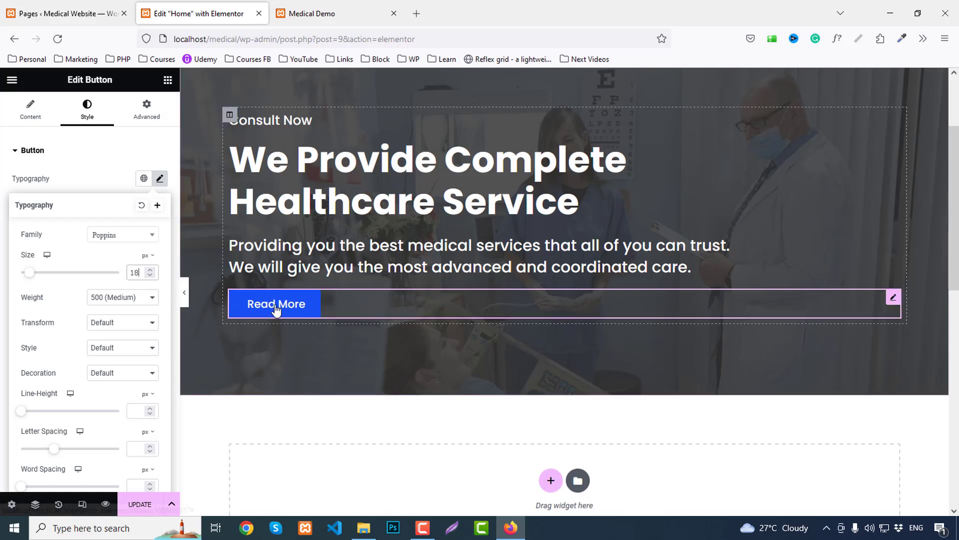
{"action": "left_click", "coordinate": [109, 177]}
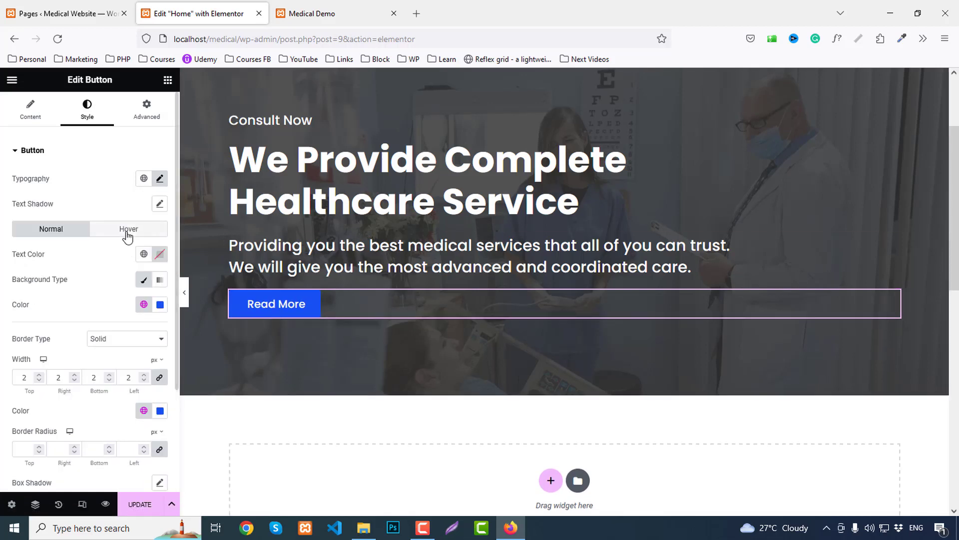
Give the Read More button's hover state white text and a fully transparent background color.
{"action": "left_click", "coordinate": [129, 229]}
{"action": "scroll", "coordinate": [30, 318], "scroll_direction": "down", "scroll_amount": 2}
{"action": "scroll", "coordinate": [39, 317], "scroll_direction": "up", "scroll_amount": 1}
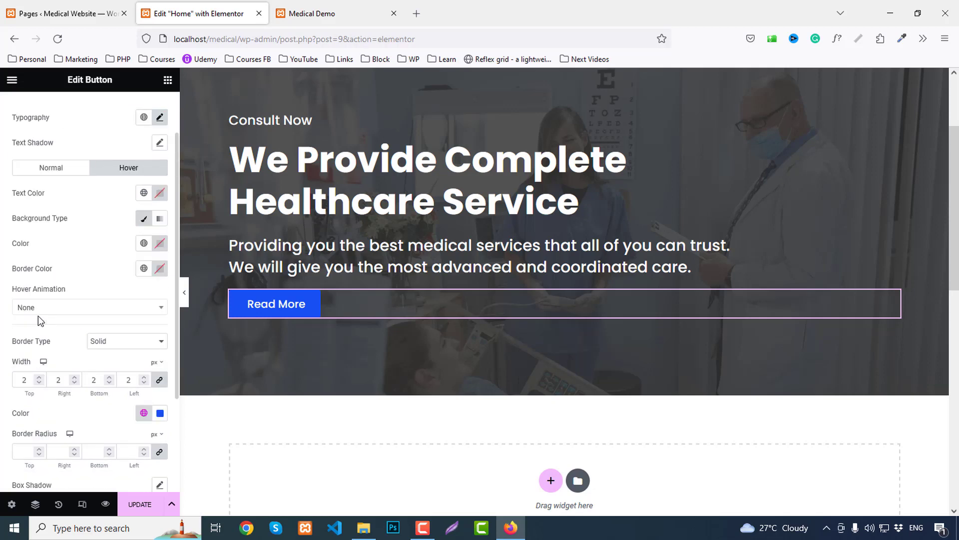
{"action": "left_click", "coordinate": [160, 193]}
{"action": "left_click", "coordinate": [144, 194]}
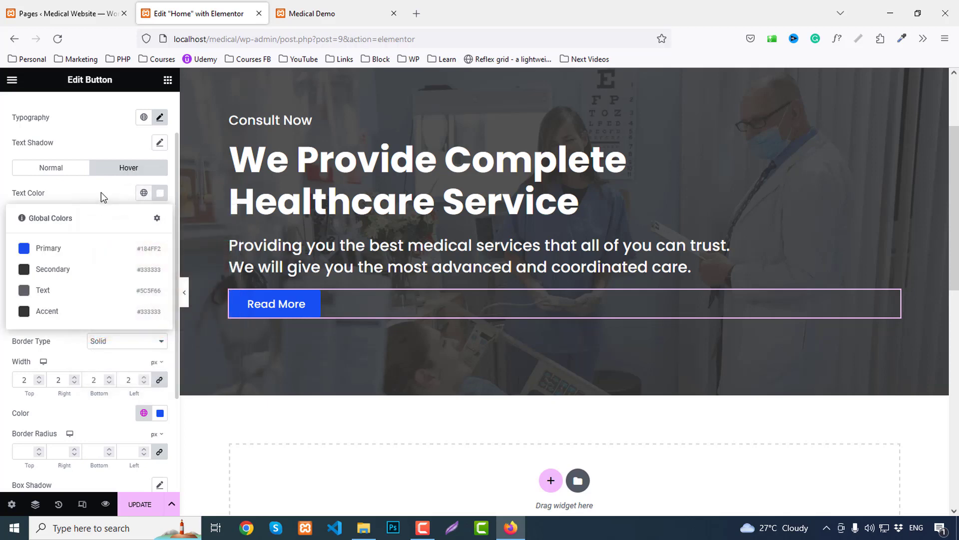
{"action": "left_click", "coordinate": [119, 197]}
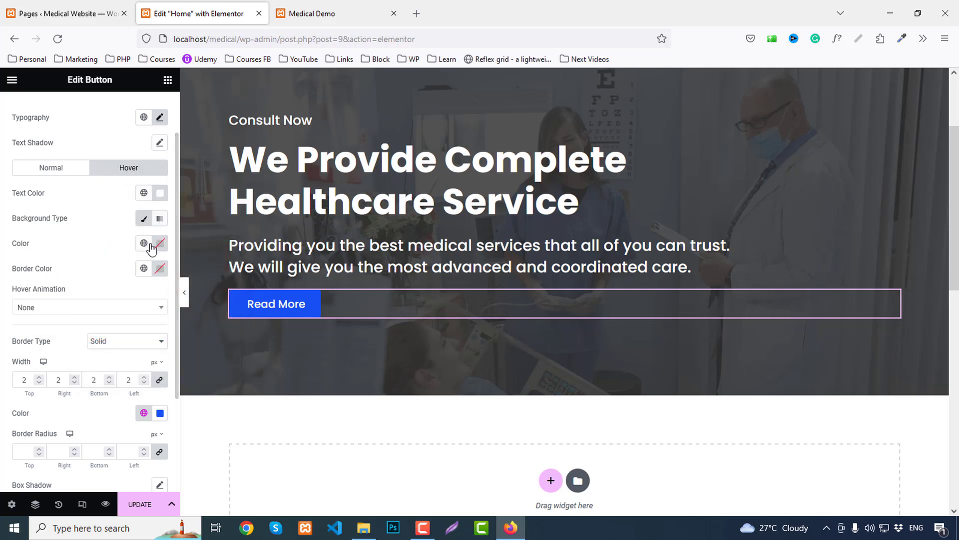
{"action": "left_click", "coordinate": [160, 245]}
{"action": "left_click_drag", "start_coordinate": [228, 402], "coordinate": [85, 398]}
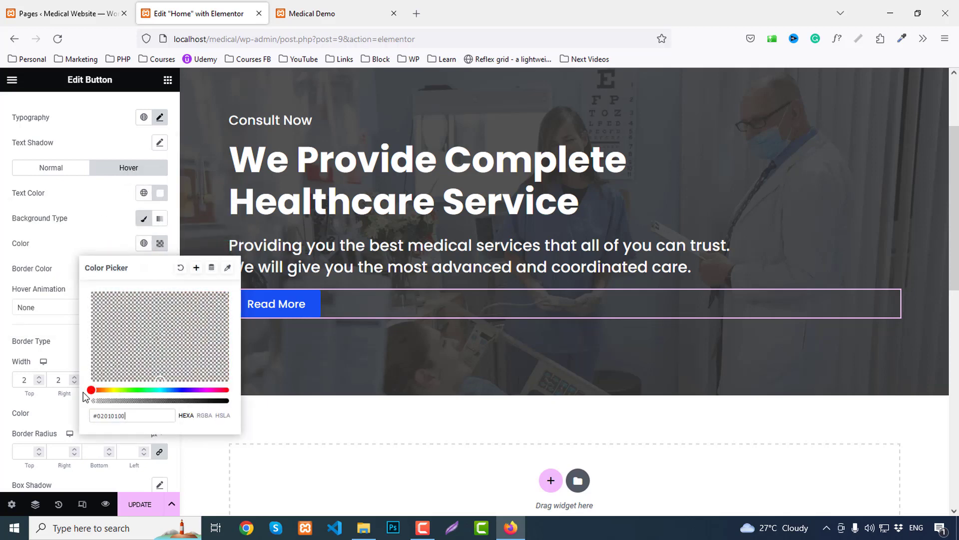
{"action": "left_click", "coordinate": [105, 253]}
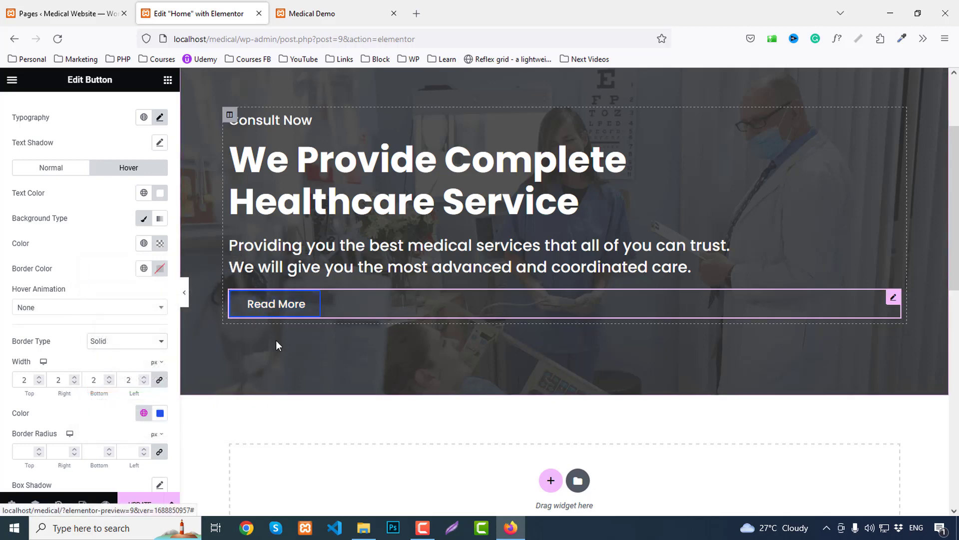
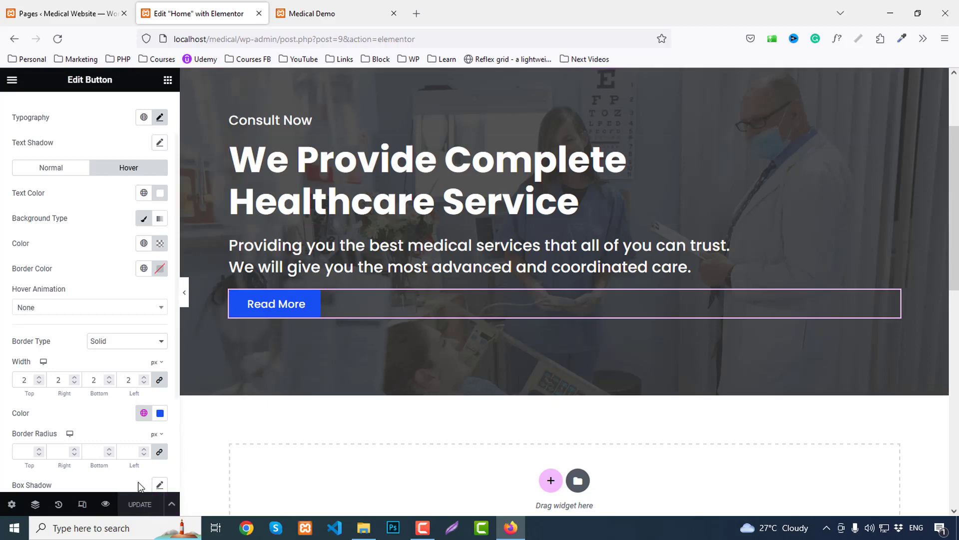
Update the Home page and preview it in a new tab.
{"action": "left_click", "coordinate": [105, 504]}
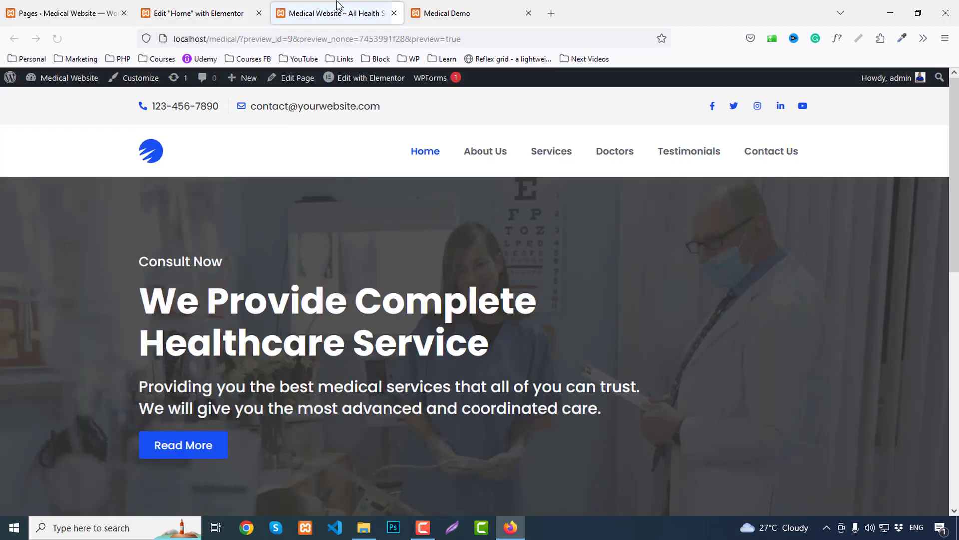
Compare the Read More button with the Medical Demo page, set its top margin to 30 px, and update and preview the page.
{"action": "left_click", "coordinate": [439, 11]}
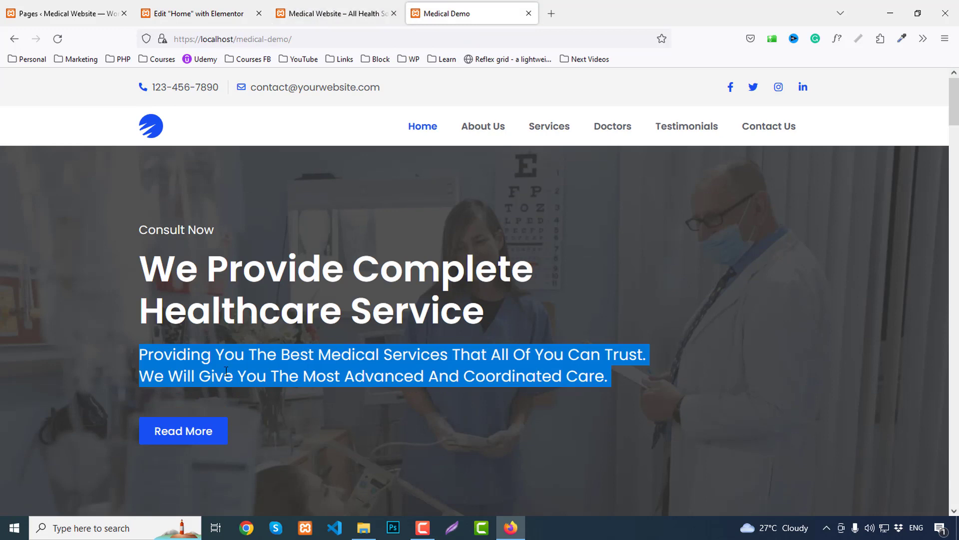
{"action": "left_click", "coordinate": [325, 7]}
{"action": "scroll", "coordinate": [424, 320], "scroll_direction": "down", "scroll_amount": 2}
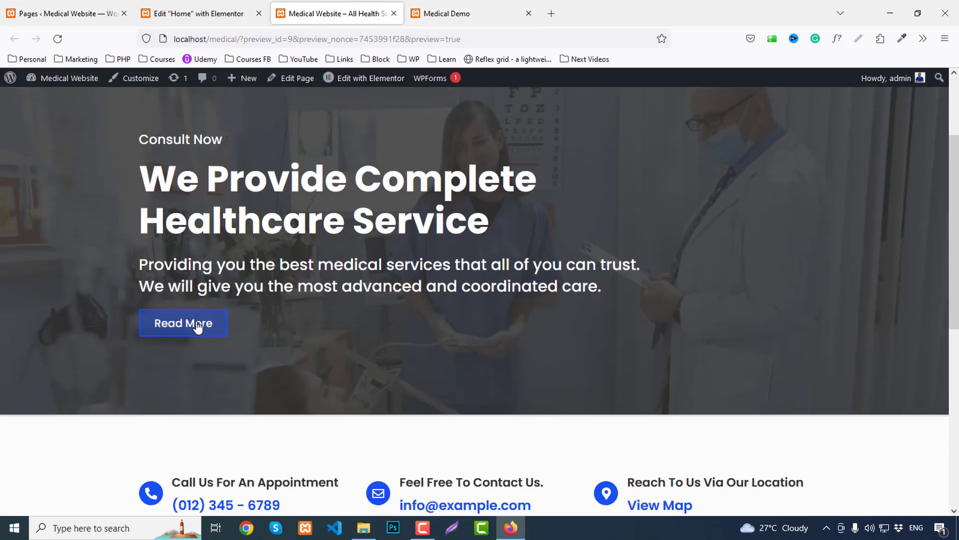
{"action": "left_click", "coordinate": [479, 7]}
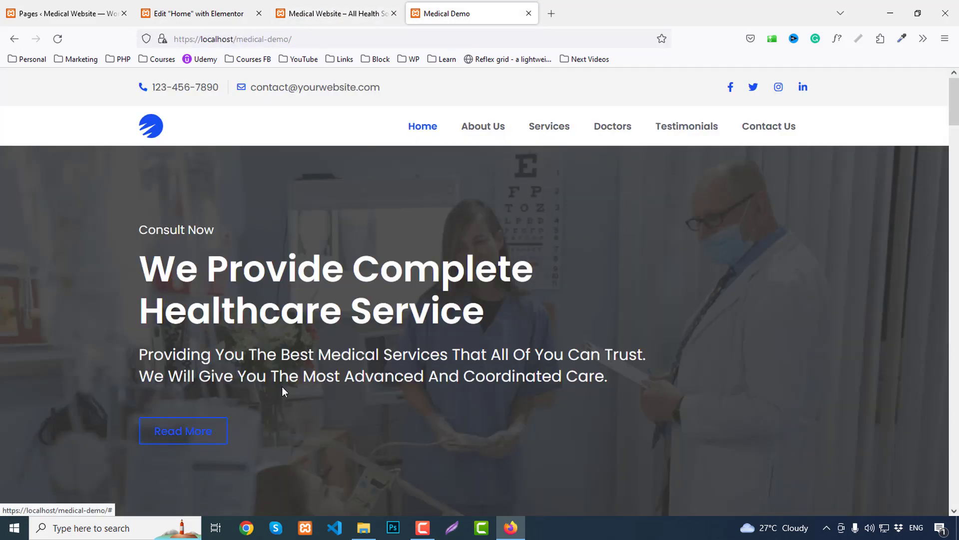
{"action": "left_click", "coordinate": [310, 13]}
{"action": "left_click", "coordinate": [202, 6]}
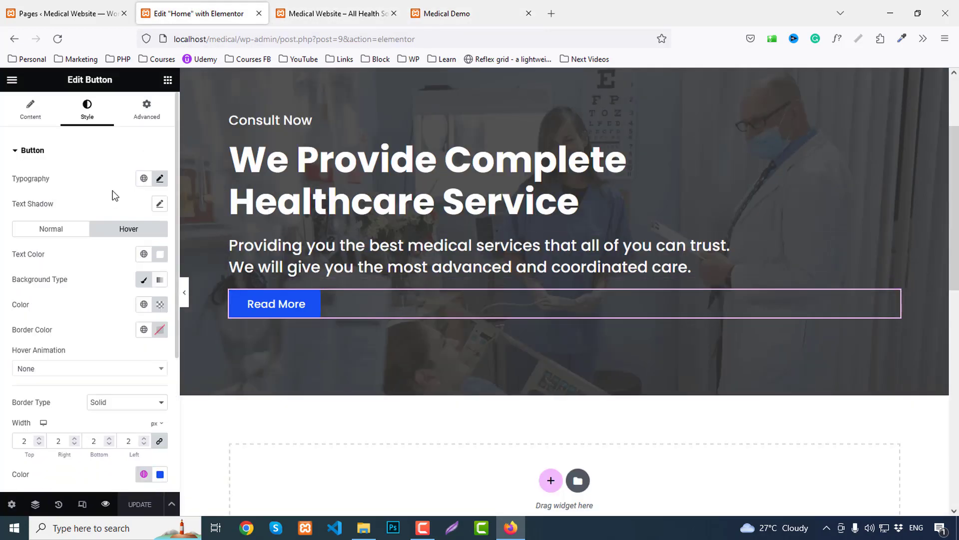
{"action": "left_click", "coordinate": [147, 107]}
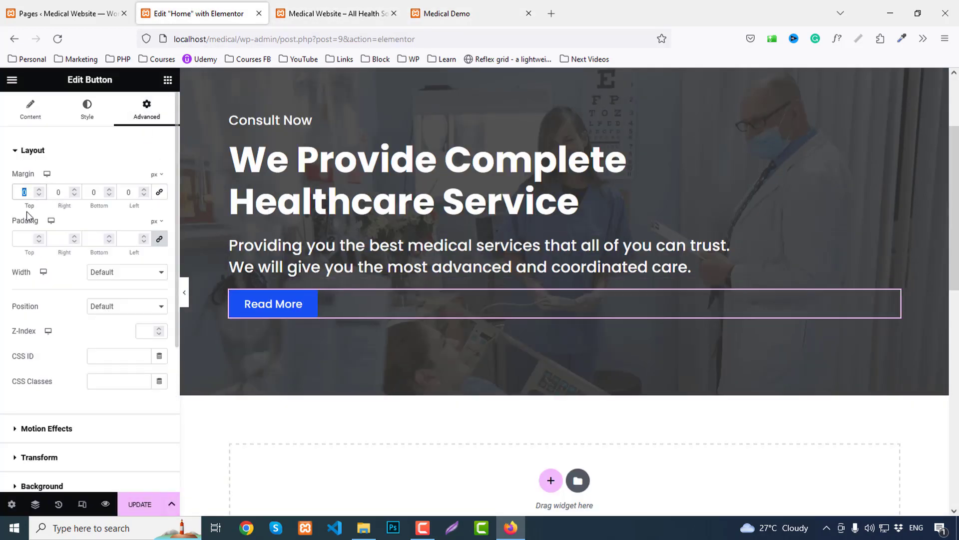
{"action": "type", "text": "30"}
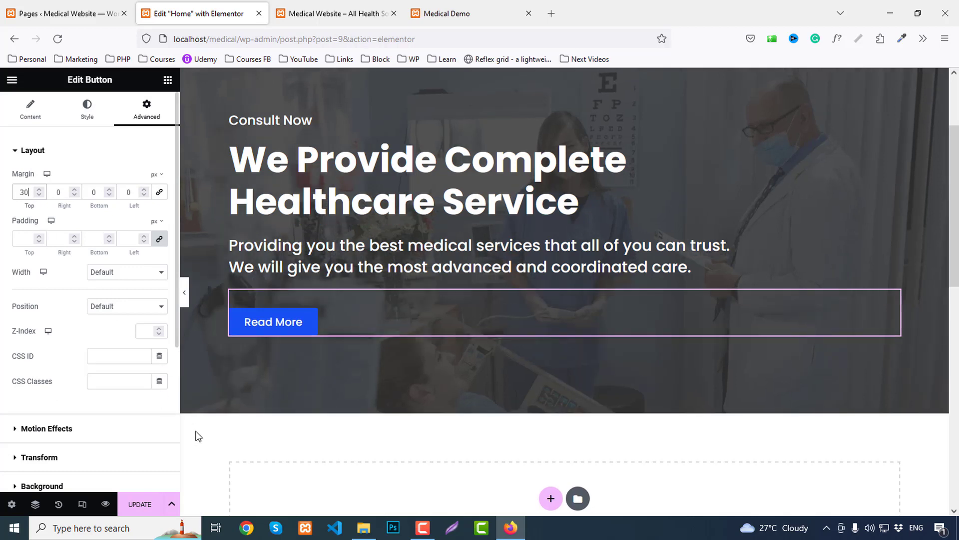
{"action": "left_click", "coordinate": [134, 503]}
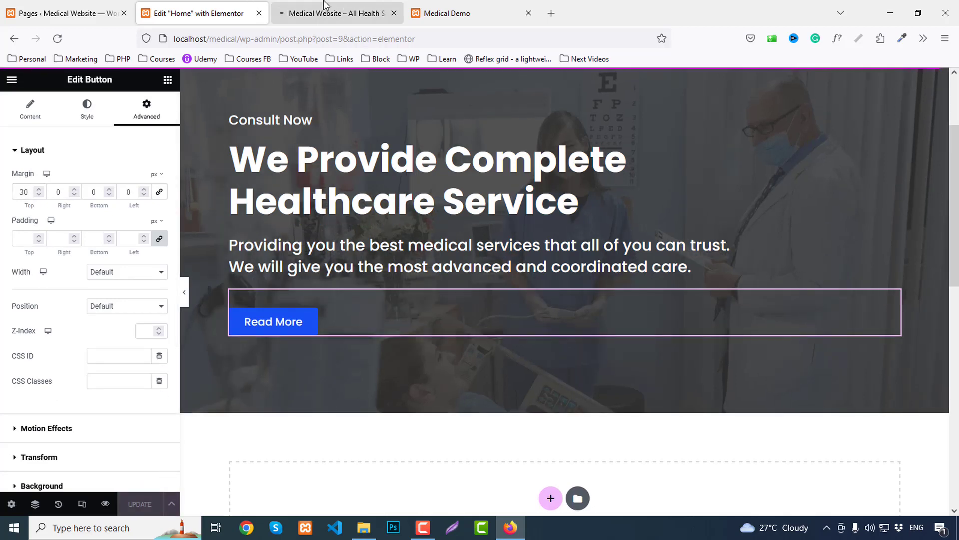
{"action": "left_click", "coordinate": [324, 5]}
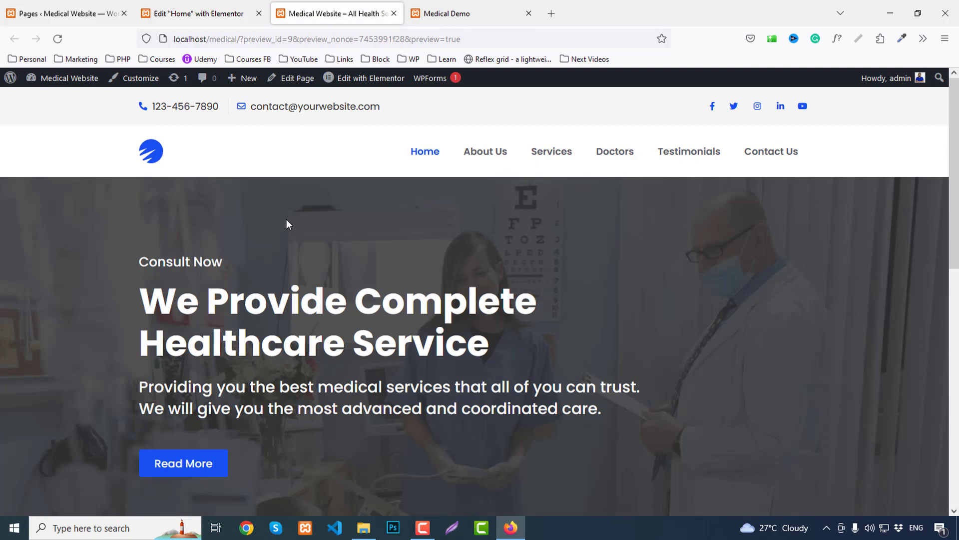
{"action": "scroll", "coordinate": [647, 356], "scroll_direction": "down", "scroll_amount": 3}
{"action": "scroll", "coordinate": [637, 355], "scroll_direction": "up", "scroll_amount": 3}
Check the demo's About Us section and add an equal two-column section below the hero on the Home page.
{"action": "left_click", "coordinate": [475, 7]}
{"action": "scroll", "coordinate": [823, 297], "scroll_direction": "down", "scroll_amount": 10}
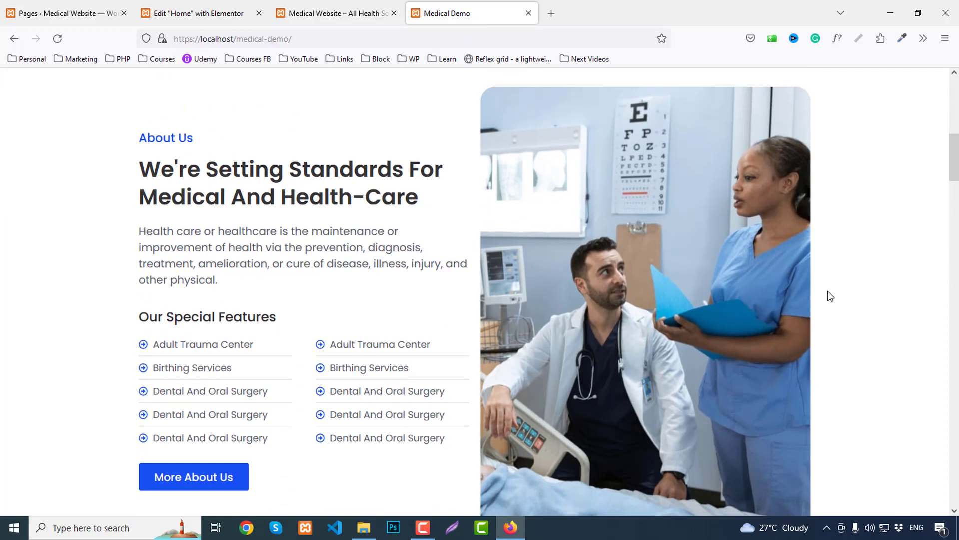
{"action": "left_click", "coordinate": [200, 14]}
{"action": "scroll", "coordinate": [528, 361], "scroll_direction": "down", "scroll_amount": 2}
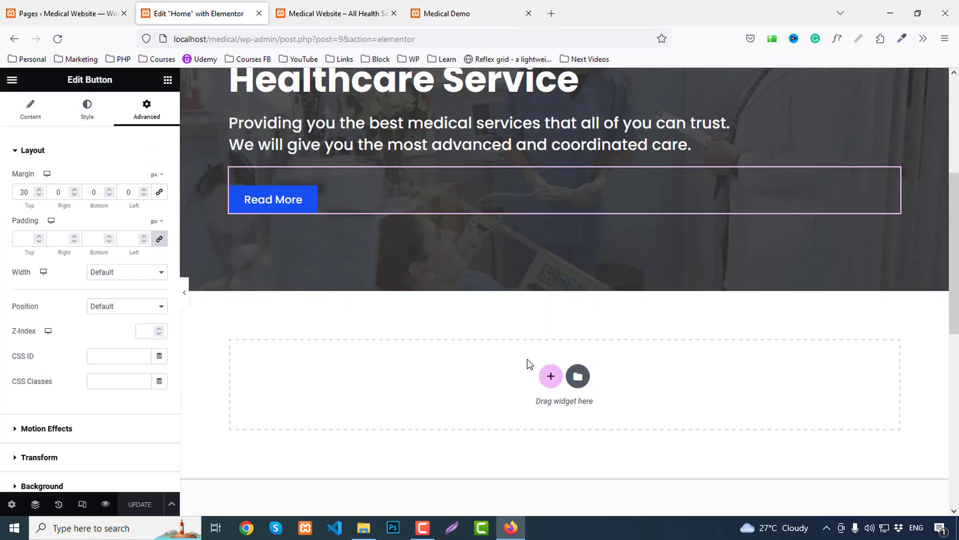
{"action": "left_click", "coordinate": [551, 376]}
{"action": "scroll", "coordinate": [551, 370], "scroll_direction": "down", "scroll_amount": 2}
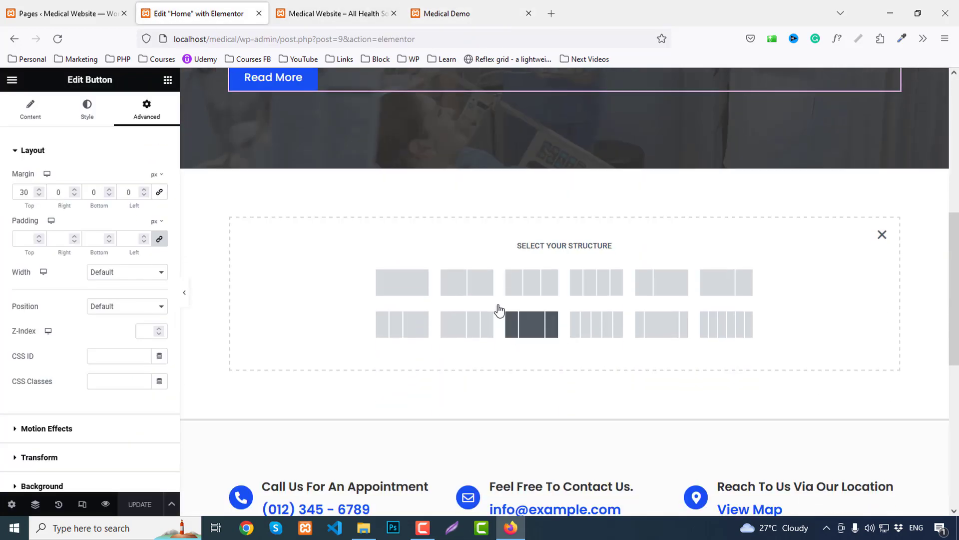
{"action": "left_click", "coordinate": [473, 283]}
Unlink the new section's padding and set it to 80 px top and bottom, 0 right and left.
{"action": "left_click", "coordinate": [145, 106]}
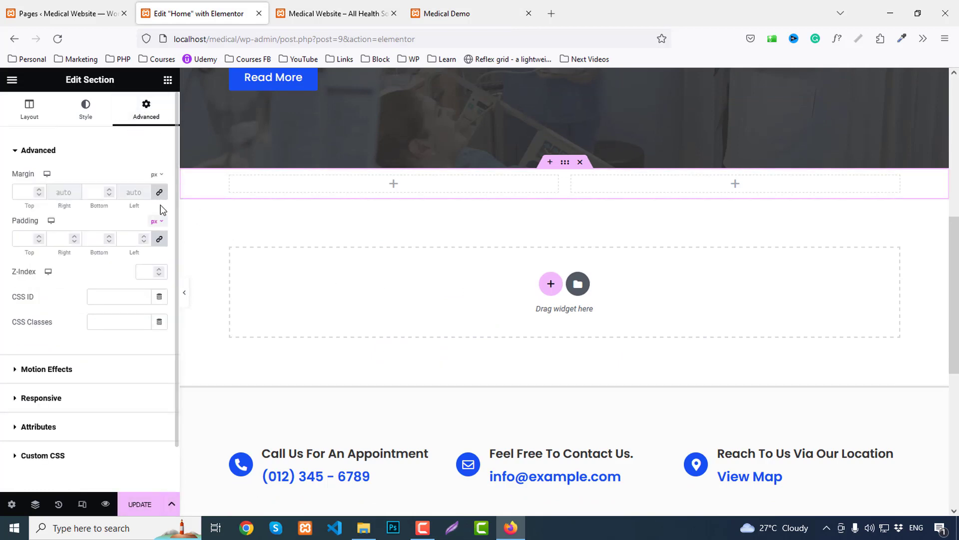
{"action": "left_click", "coordinate": [165, 239]}
{"action": "type", "text": "80"}
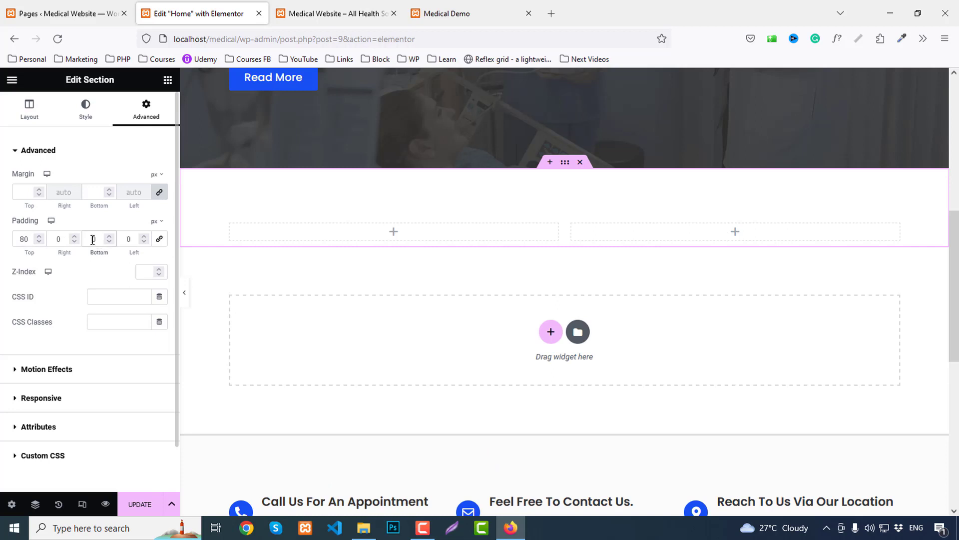
{"action": "type", "text": "80"}
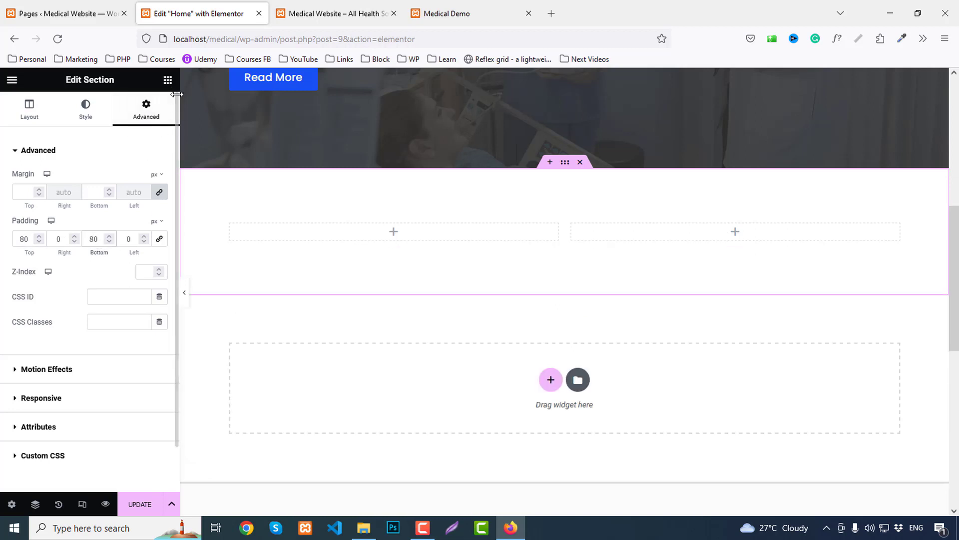
Add an Image widget to the second column and choose about.jpg from the media library.
{"action": "left_click", "coordinate": [168, 80]}
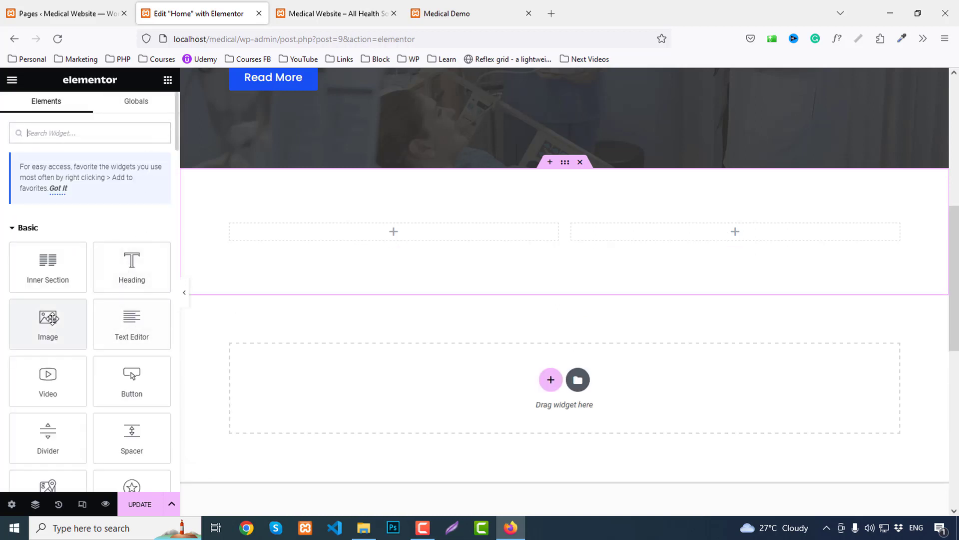
{"action": "left_click_drag", "start_coordinate": [48, 320], "coordinate": [797, 264]}
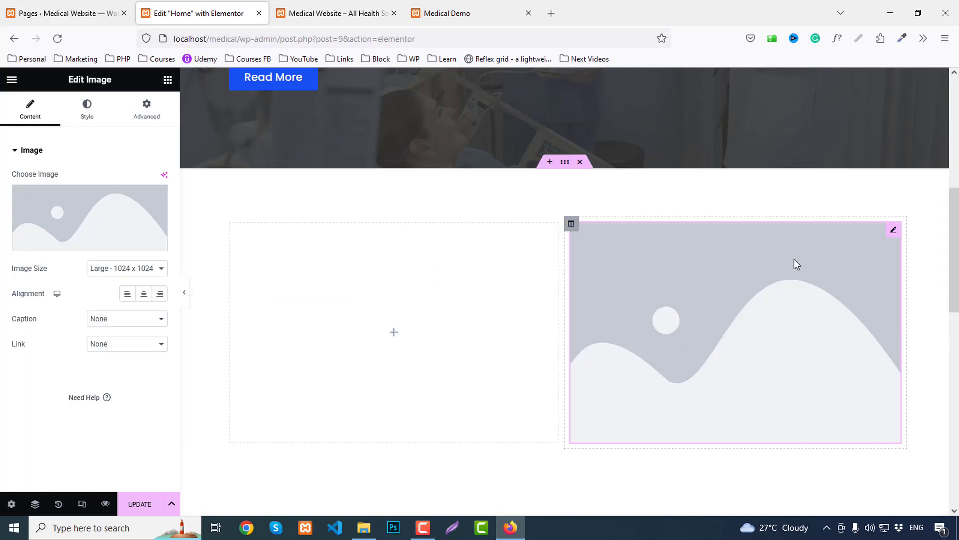
{"action": "left_click", "coordinate": [67, 201]}
{"action": "left_click", "coordinate": [430, 389]}
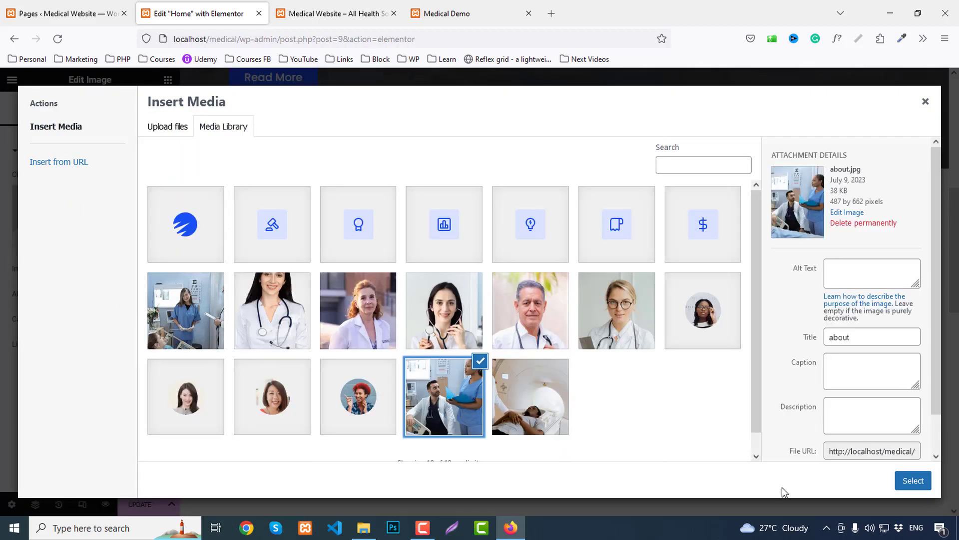
{"action": "left_click", "coordinate": [913, 481]}
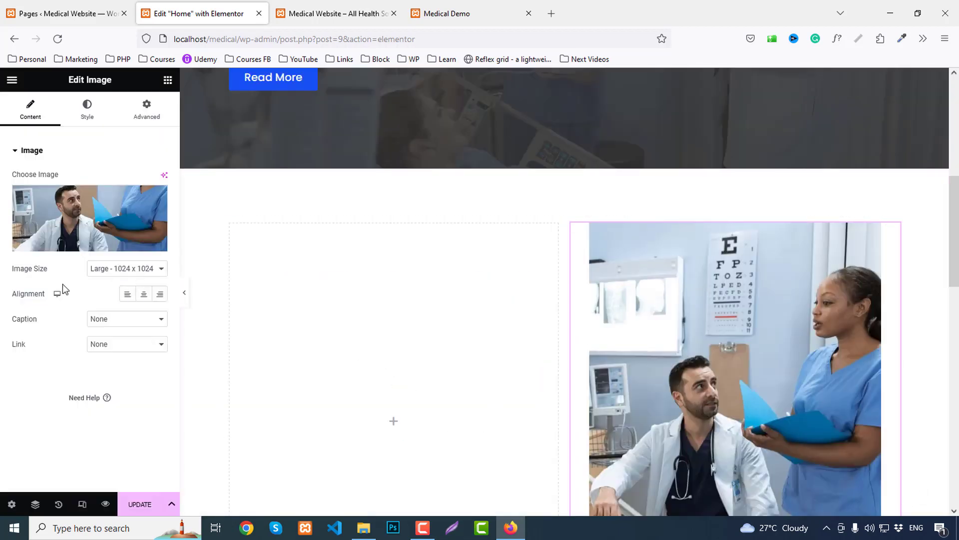
Set the about image's width to 100% and its border radius to 32 px on all corners.
{"action": "left_click", "coordinate": [100, 121]}
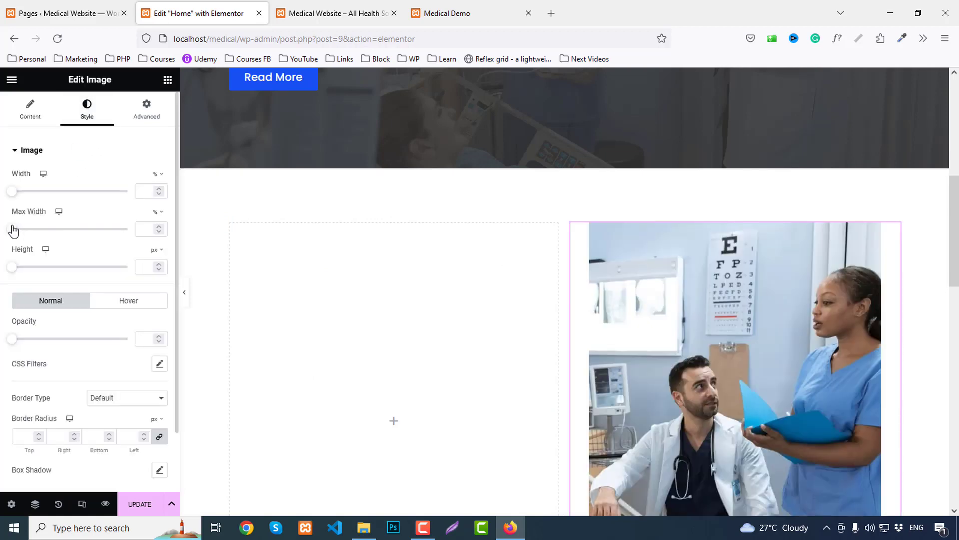
{"action": "left_click_drag", "start_coordinate": [22, 197], "coordinate": [132, 200]}
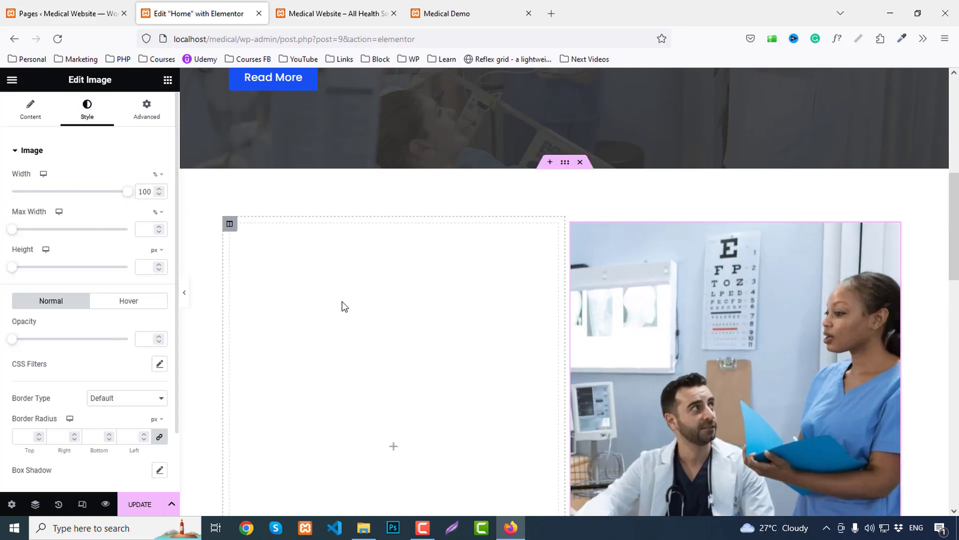
{"action": "scroll", "coordinate": [369, 330], "scroll_direction": "down", "scroll_amount": 2}
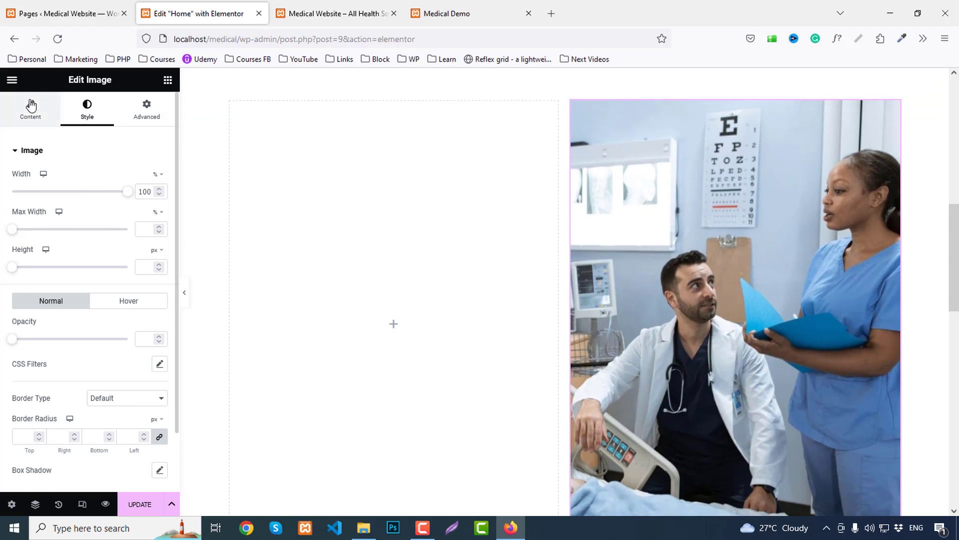
{"action": "left_click", "coordinate": [31, 105]}
{"action": "left_click", "coordinate": [78, 115]}
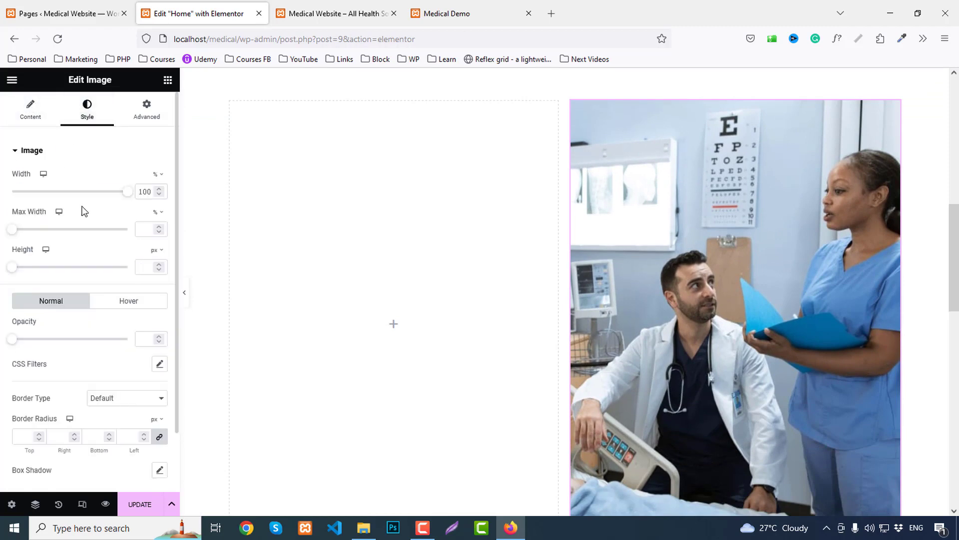
{"action": "scroll", "coordinate": [59, 309], "scroll_direction": "down", "scroll_amount": 2}
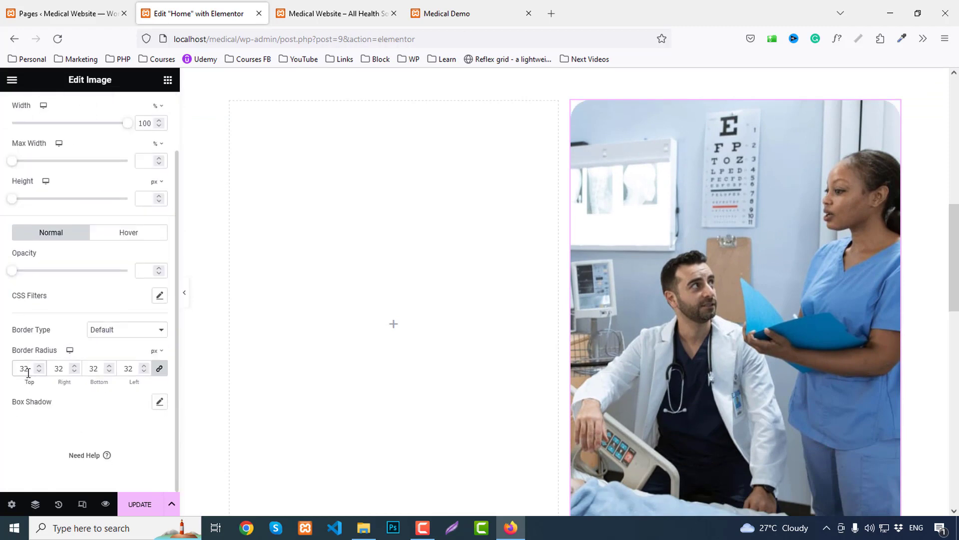
{"action": "scroll", "coordinate": [583, 403], "scroll_direction": "down", "scroll_amount": 2}
Set the two-column section's vertical alignment to Middle.
{"action": "scroll", "coordinate": [494, 359], "scroll_direction": "up", "scroll_amount": 5}
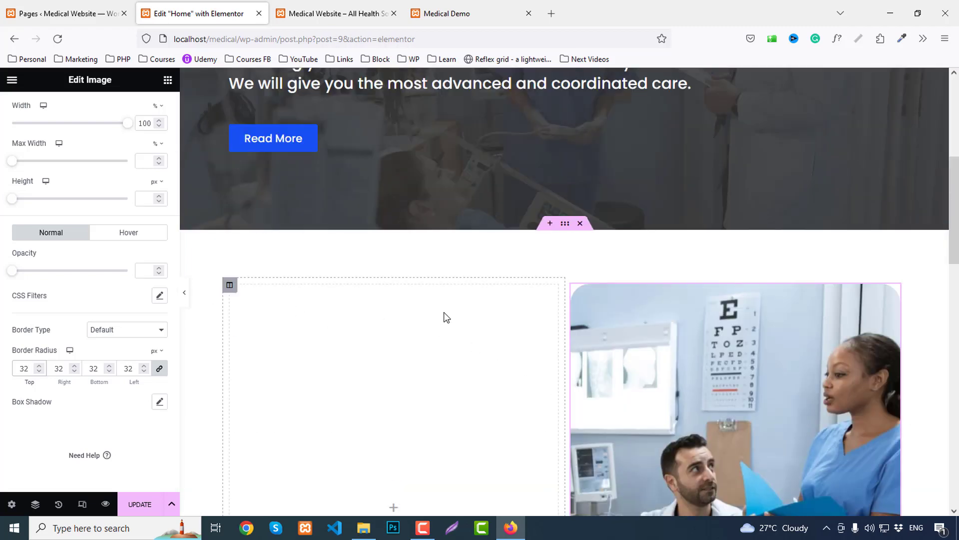
{"action": "left_click", "coordinate": [551, 222]}
{"action": "left_click", "coordinate": [29, 108]}
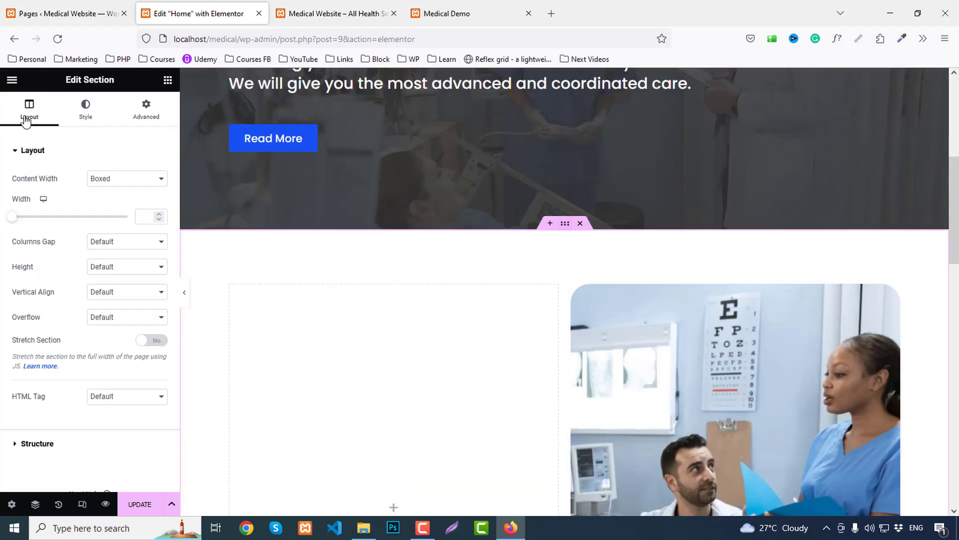
{"action": "left_click", "coordinate": [106, 294]}
{"action": "left_click", "coordinate": [109, 335]}
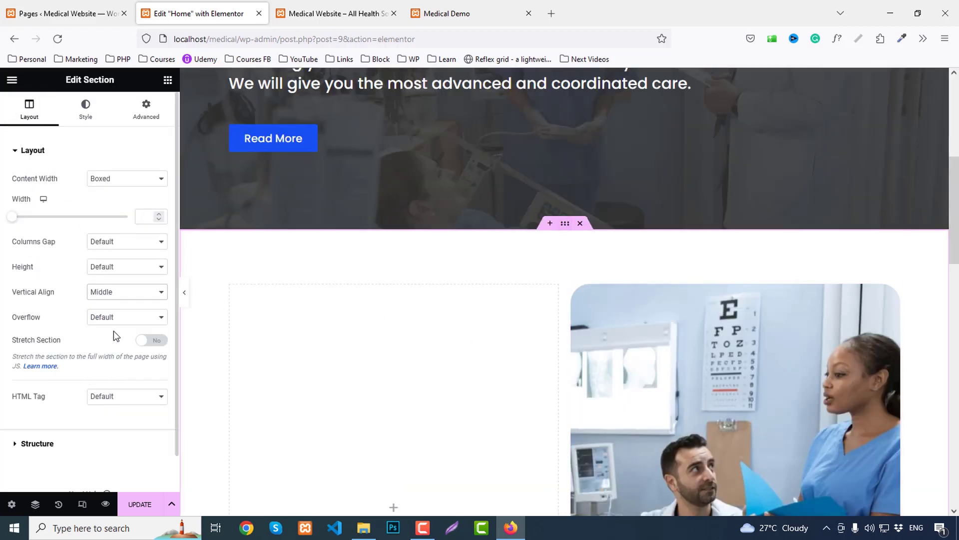
Copy the "About Us" label above the about section's heading on the Medical Demo page.
{"action": "key", "text": "ctrl+Tab"}
{"action": "key", "text": "ctrl+Tab"}
{"action": "left_click_drag", "start_coordinate": [140, 137], "coordinate": [260, 133]}
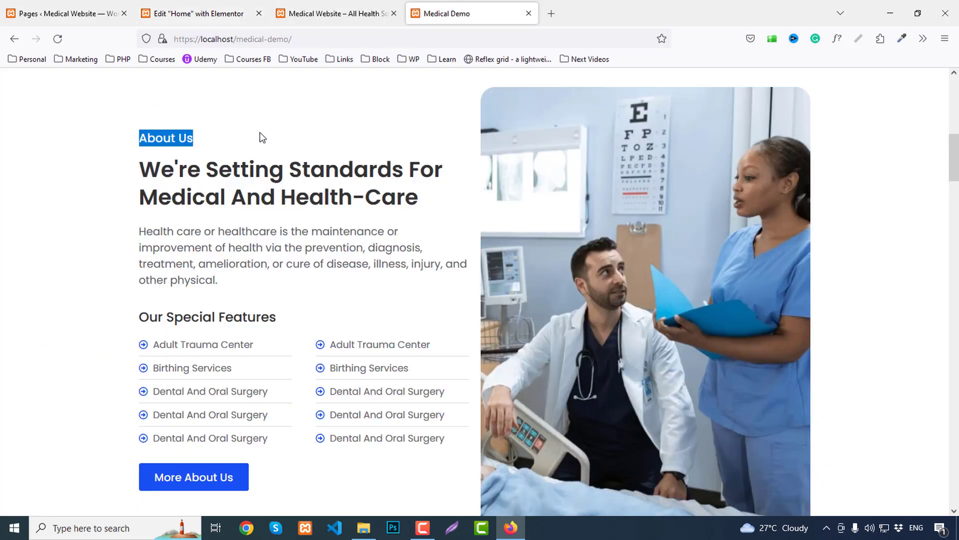
Add a Heading widget to the empty first column with the HTML tag p and the title "About Us".
{"action": "left_click", "coordinate": [207, 15]}
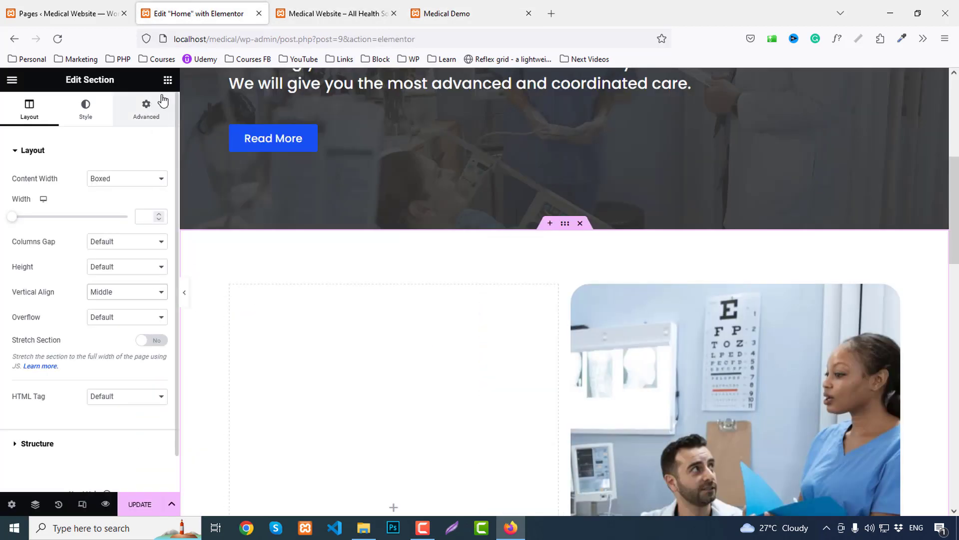
{"action": "left_click", "coordinate": [167, 80]}
{"action": "left_click_drag", "start_coordinate": [125, 282], "coordinate": [400, 360]}
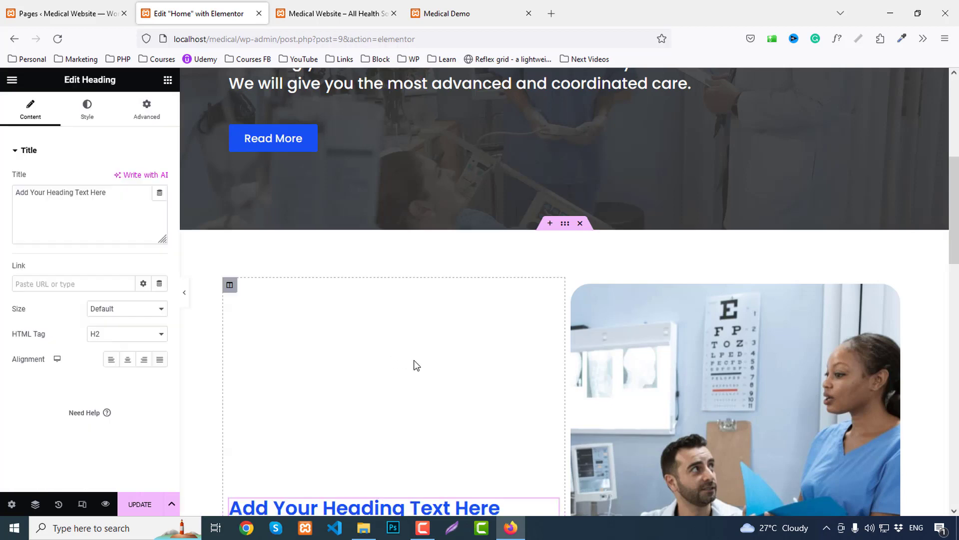
{"action": "left_click", "coordinate": [109, 335]}
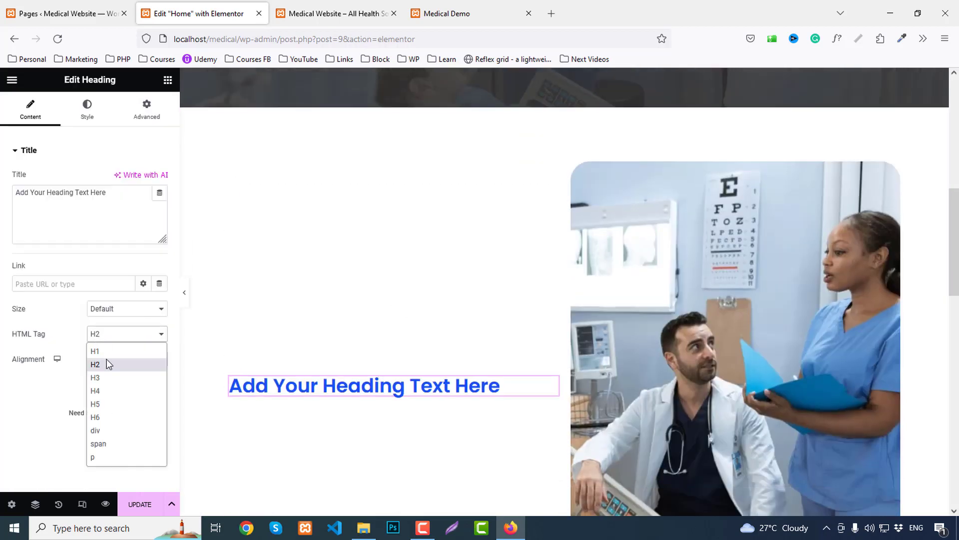
{"action": "left_click", "coordinate": [101, 461]}
{"action": "left_click", "coordinate": [77, 215]}
{"action": "type", "text": "About Us"}
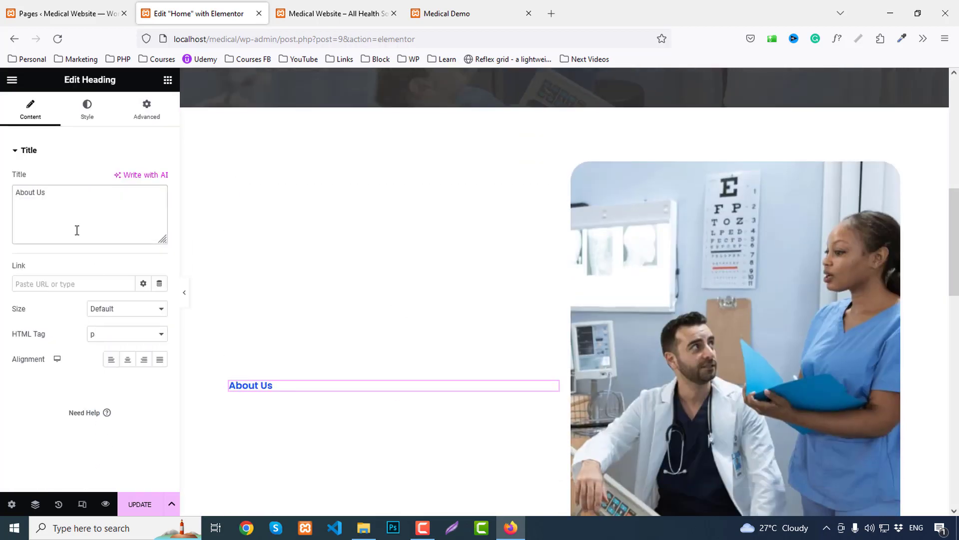
Set the About Us heading's typography to size 24 px and weight 500 (Medium).
{"action": "left_click", "coordinate": [87, 106]}
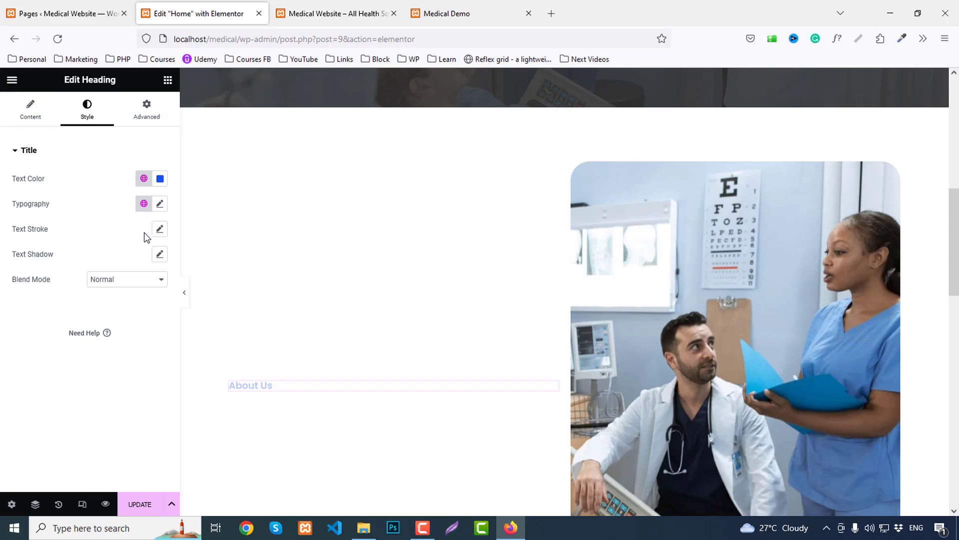
{"action": "left_click", "coordinate": [161, 204]}
{"action": "left_click", "coordinate": [143, 299]}
{"action": "type", "text": "22"}
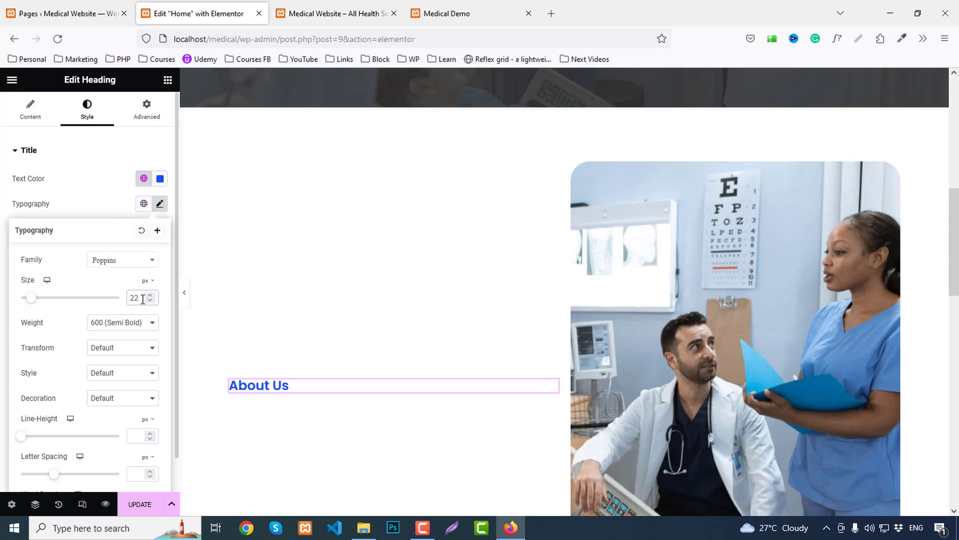
{"action": "key", "text": "BackSpace"}
{"action": "type", "text": "4"}
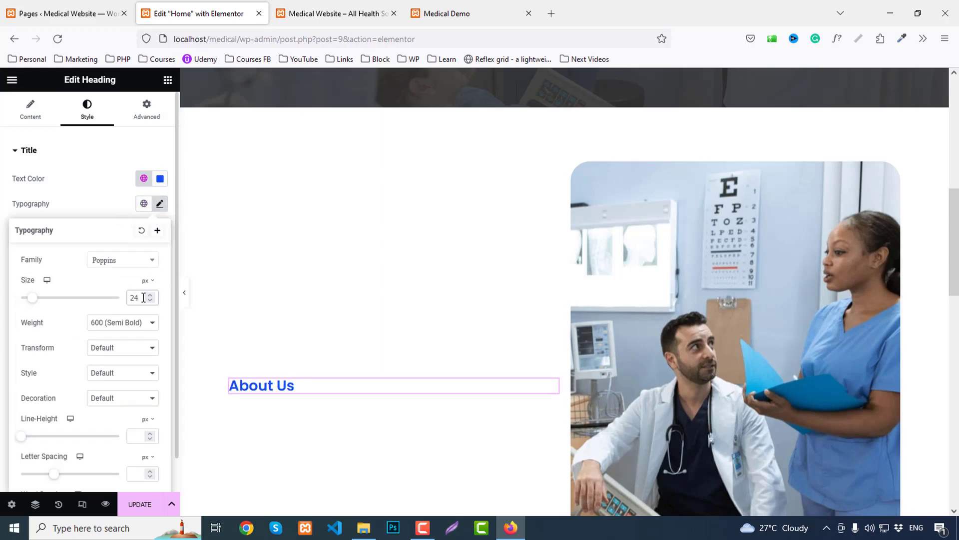
{"action": "left_click", "coordinate": [113, 321]}
{"action": "left_click", "coordinate": [108, 393]}
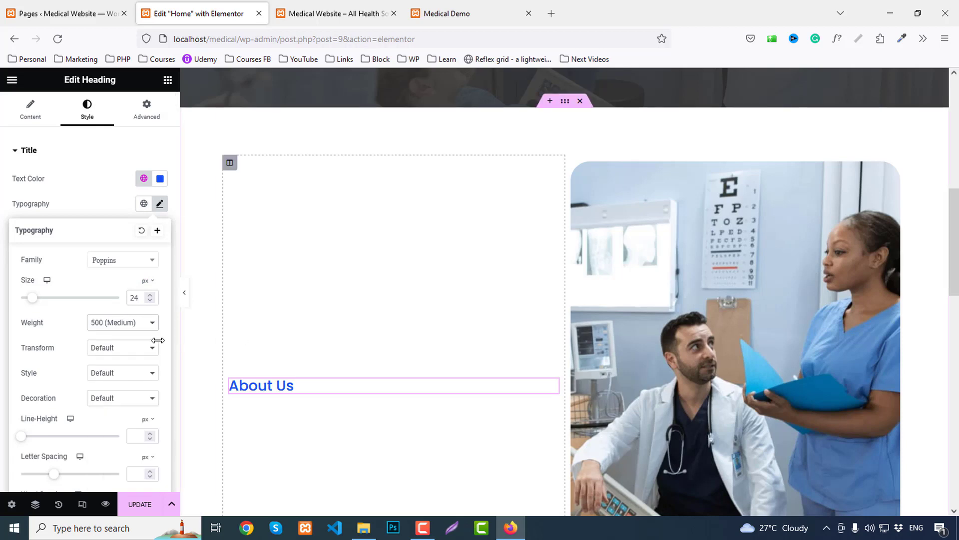
Set the About Us heading's font weight to 600 (Semi Bold).
{"action": "left_click", "coordinate": [117, 324]}
{"action": "left_click", "coordinate": [104, 405]}
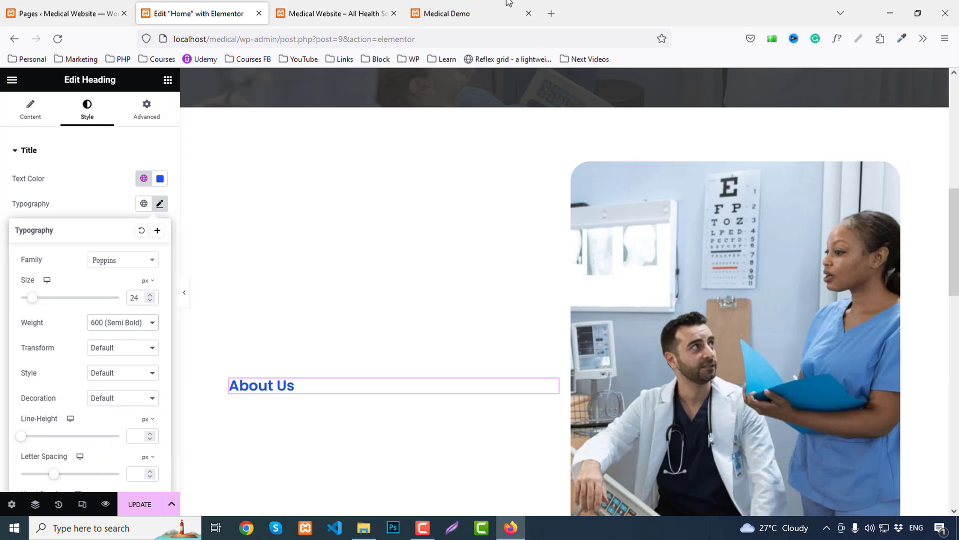
Copy the "We're Setting Standards For Medical And Health-Care" title from the Medical Demo page and return to the Elementor editor.
{"action": "left_click", "coordinate": [508, 4]}
{"action": "left_click_drag", "start_coordinate": [141, 169], "coordinate": [419, 191]}
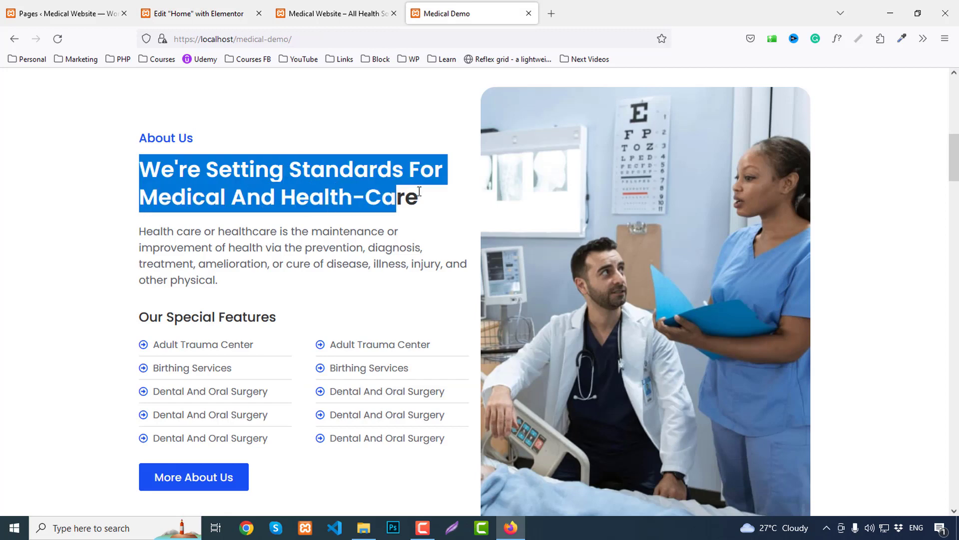
{"action": "left_click", "coordinate": [219, 14]}
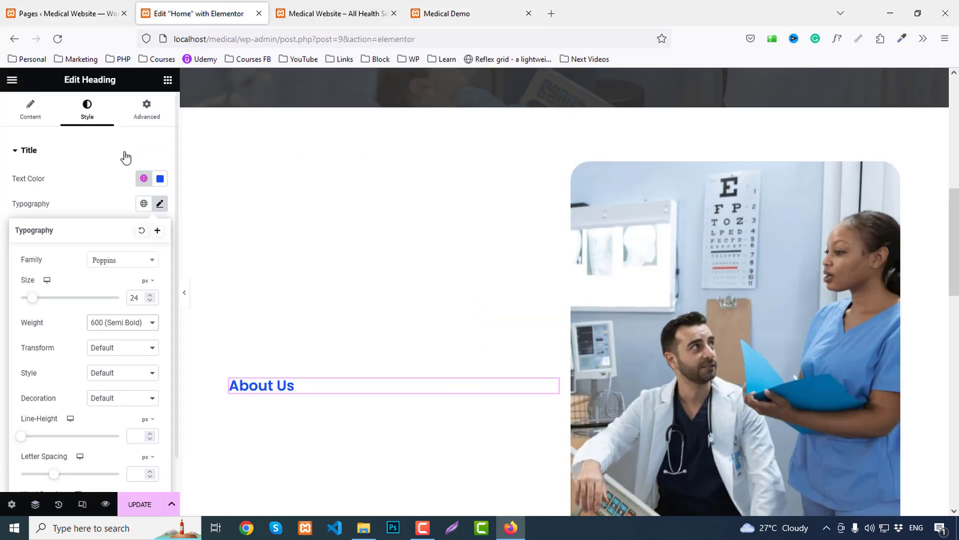
Add a Heading widget below About Us with the HTML tag H4 and the title "We're setting standards for medical and health-care".
{"action": "left_click", "coordinate": [168, 80]}
{"action": "left_click_drag", "start_coordinate": [131, 263], "coordinate": [288, 399]}
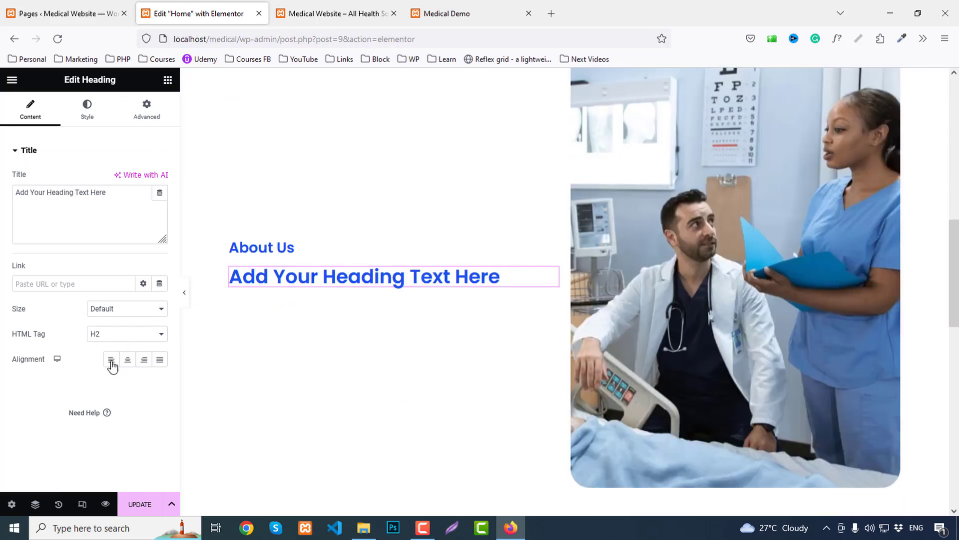
{"action": "left_click", "coordinate": [100, 334]}
{"action": "left_click", "coordinate": [100, 389]}
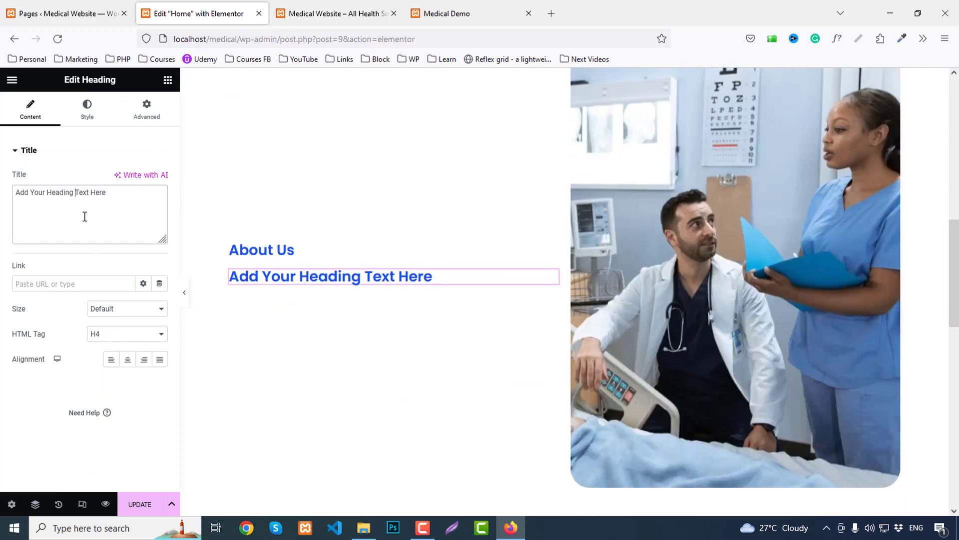
{"action": "key", "text": "ctrl+a"}
{"action": "type", "text": "We're setting standards for medical and health-care"}
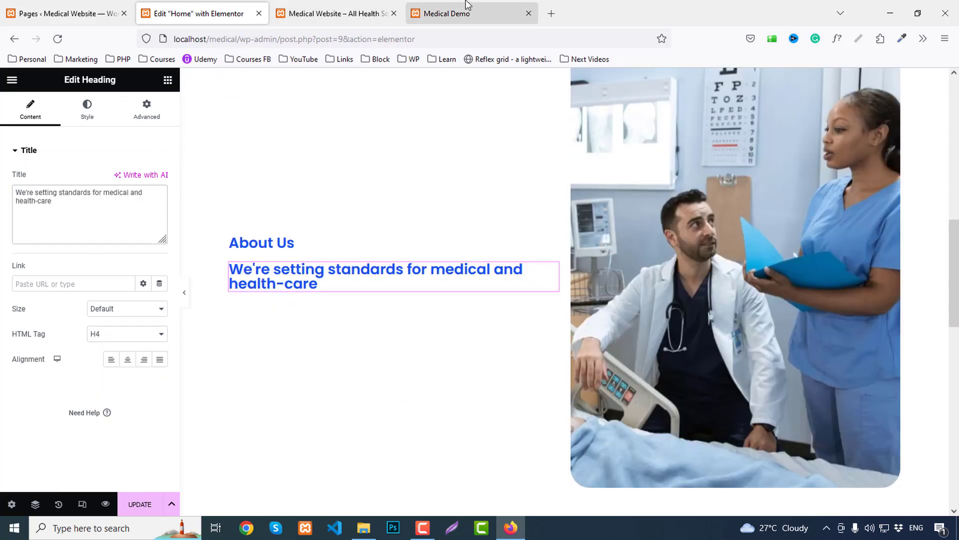
Copy the "Health care or healthcare is the maintenance..." paragraph from the Medical Demo page's about section and return to the Elementor editor.
{"action": "left_click", "coordinate": [446, 14]}
{"action": "left_click", "coordinate": [210, 14]}
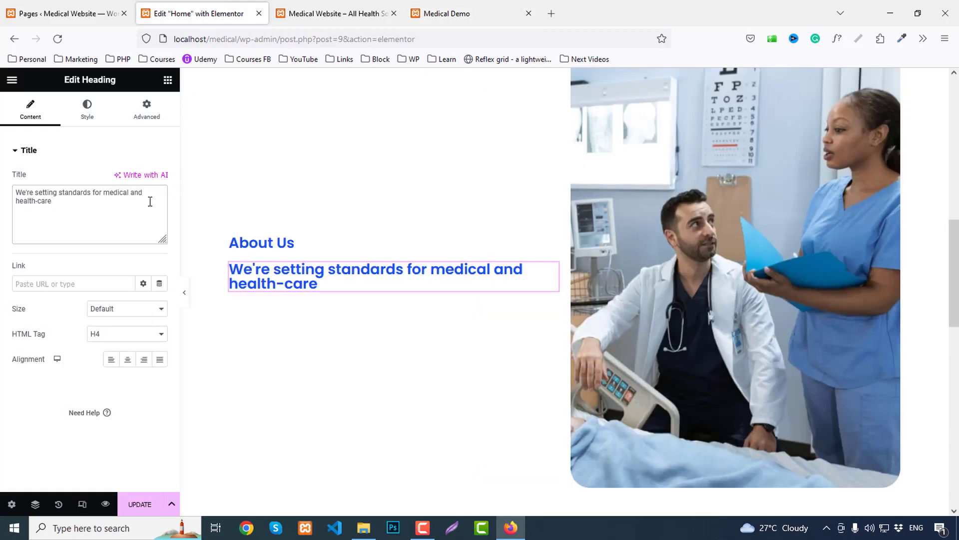
{"action": "left_click", "coordinate": [483, 7]}
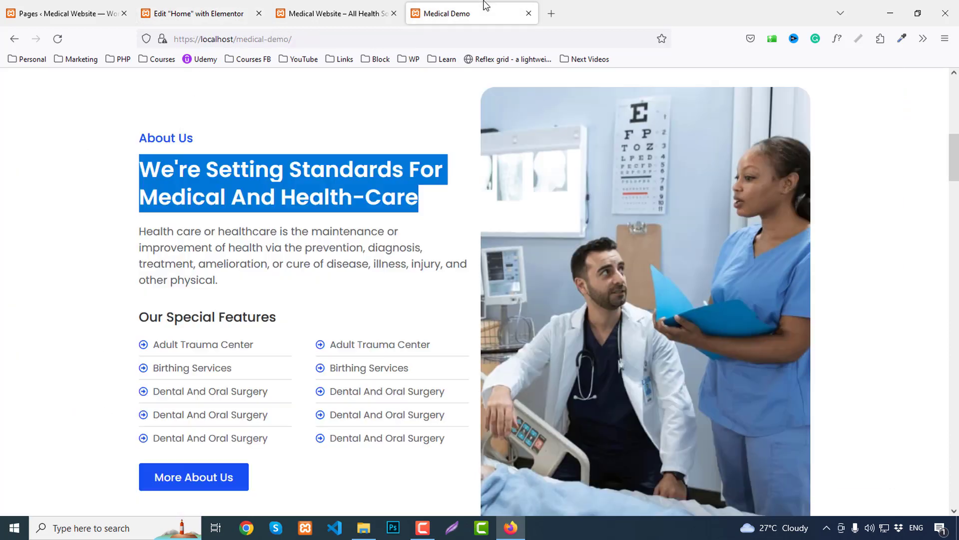
{"action": "left_click", "coordinate": [226, 172]}
{"action": "left_click_drag", "start_coordinate": [138, 233], "coordinate": [246, 284]}
{"action": "key", "text": "ctrl+c"}
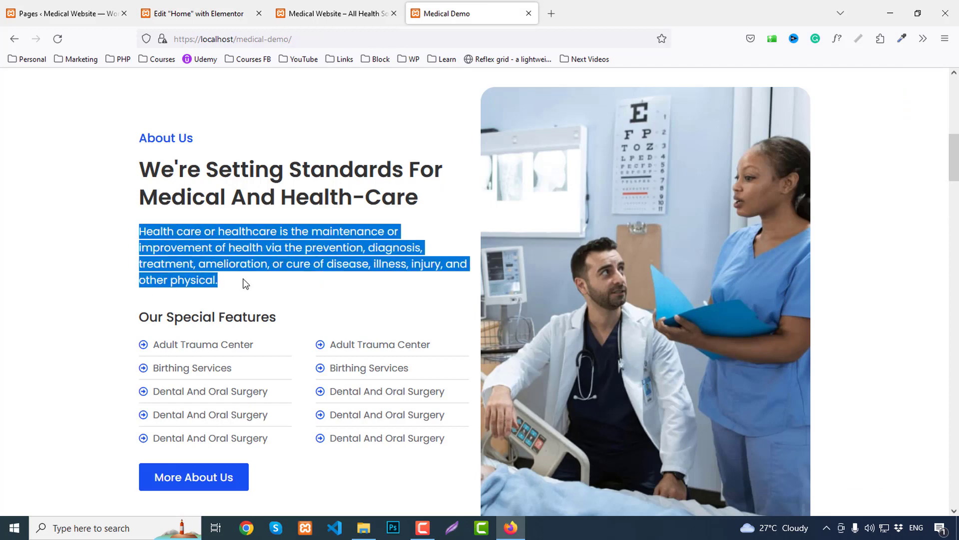
{"action": "left_click", "coordinate": [200, 13]}
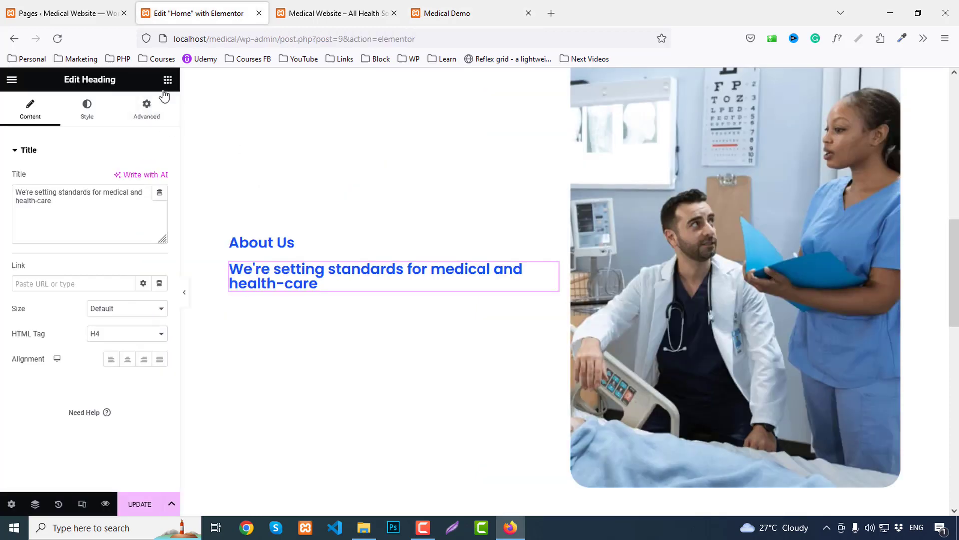
Add a Heading widget below the section title, containing the copied health care paragraph, with the HTML tag p.
{"action": "left_click", "coordinate": [167, 80]}
{"action": "left_click_drag", "start_coordinate": [131, 265], "coordinate": [304, 280]}
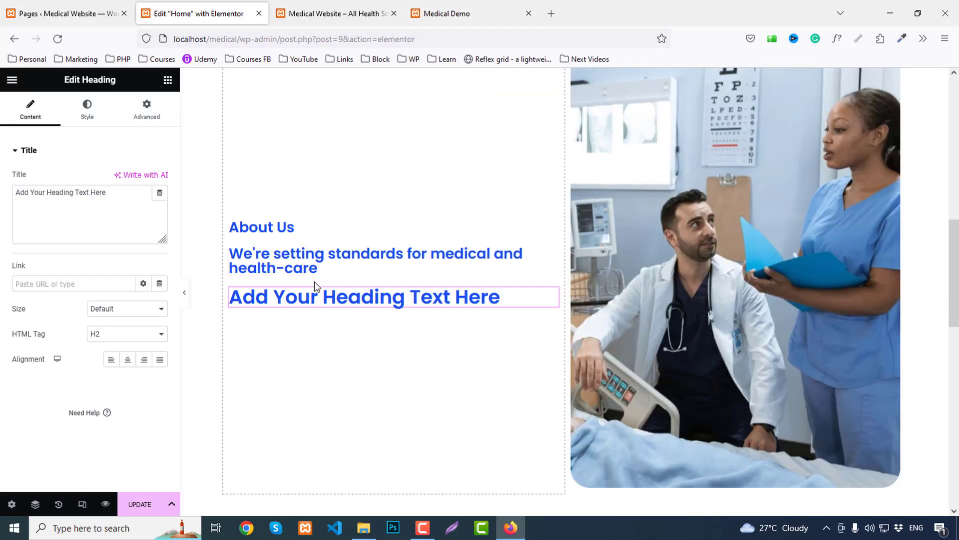
{"action": "triple_click", "coordinate": [81, 225]}
{"action": "key", "text": "ctrl+v"}
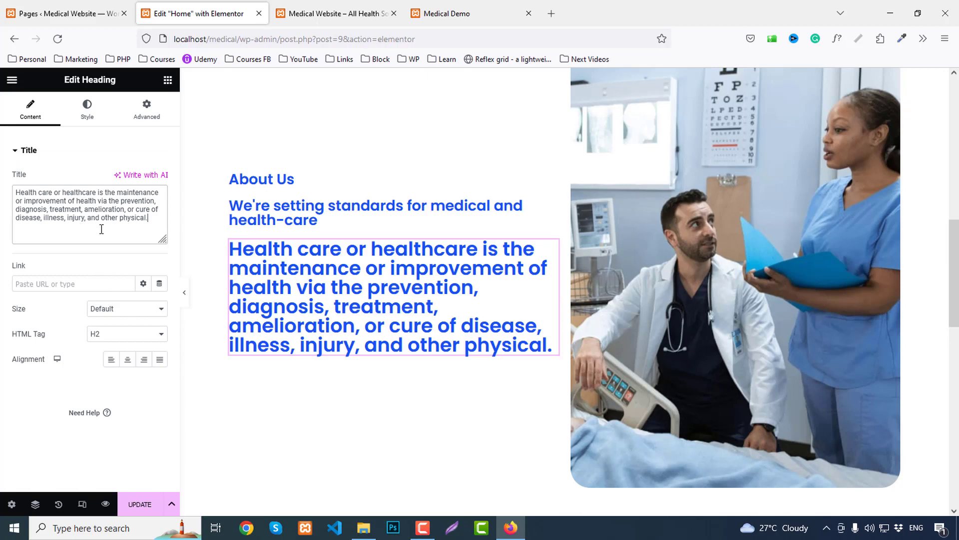
{"action": "left_click", "coordinate": [110, 340]}
{"action": "left_click", "coordinate": [101, 457]}
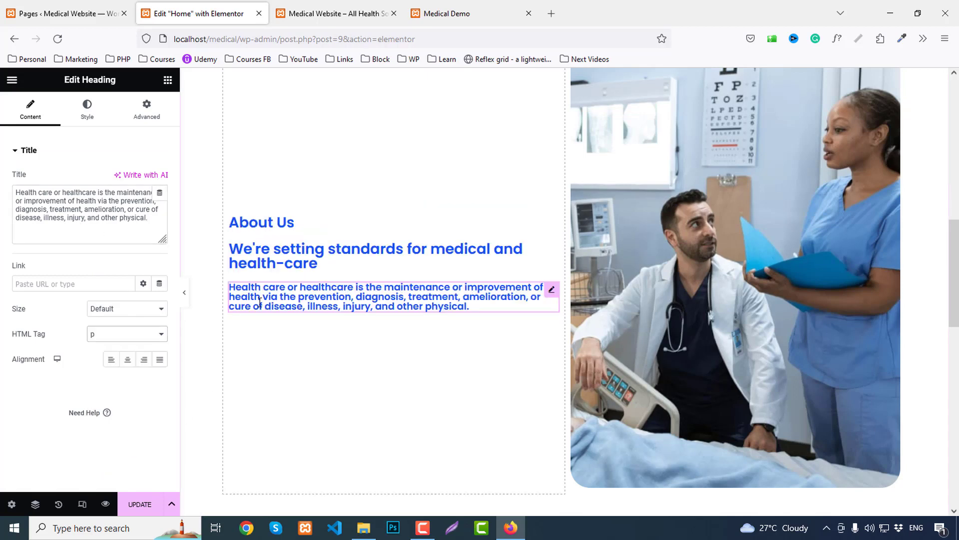
Set the text color of the "We're setting standards" heading to the global Secondary color.
{"action": "left_click", "coordinate": [280, 256]}
{"action": "left_click", "coordinate": [88, 107]}
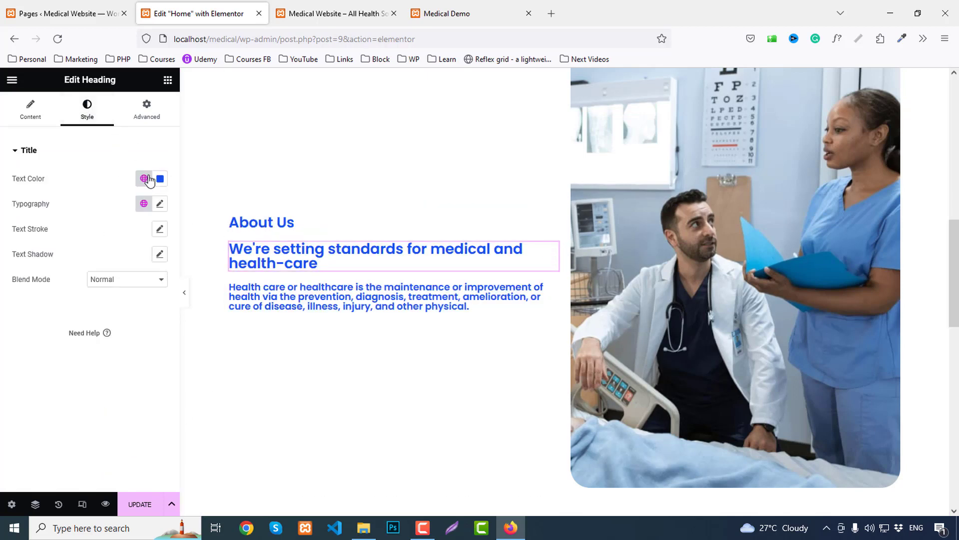
{"action": "left_click", "coordinate": [145, 179]}
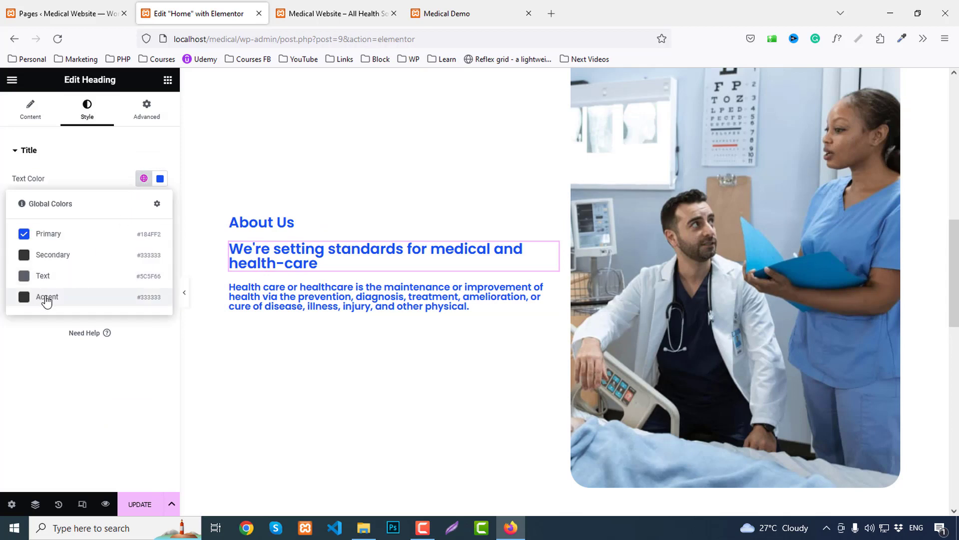
{"action": "left_click", "coordinate": [47, 298]}
{"action": "left_click", "coordinate": [144, 179]}
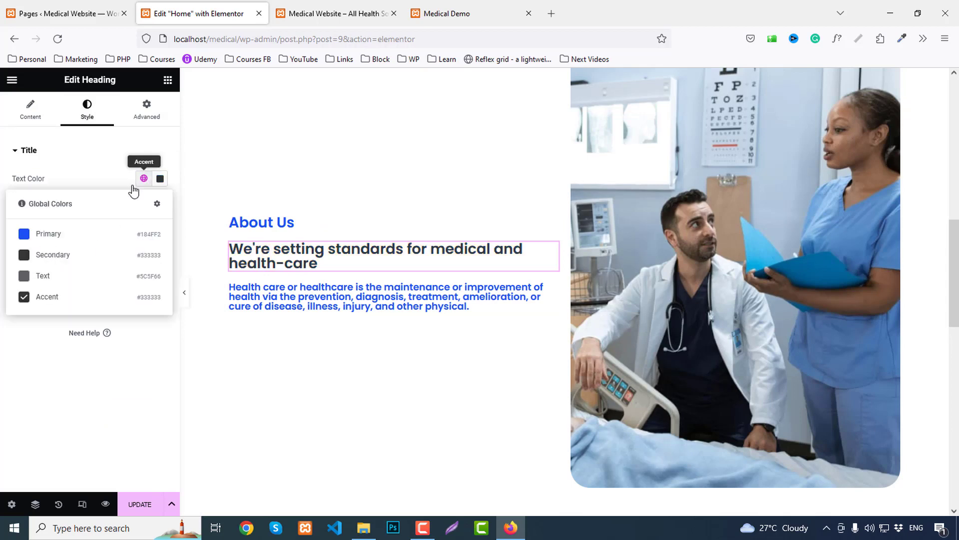
{"action": "left_click", "coordinate": [63, 256]}
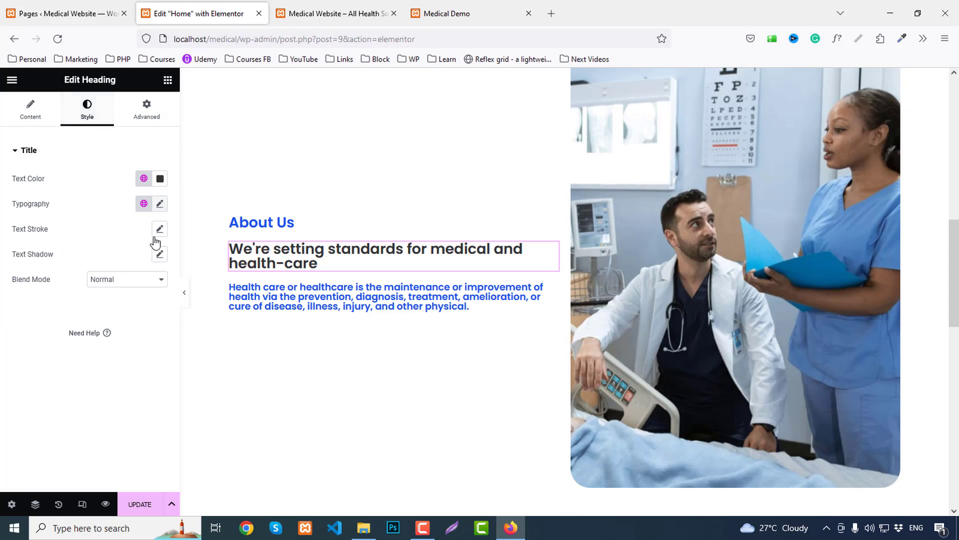
Set the "We're setting standards" heading's font size to 36 px.
{"action": "left_click", "coordinate": [158, 203]}
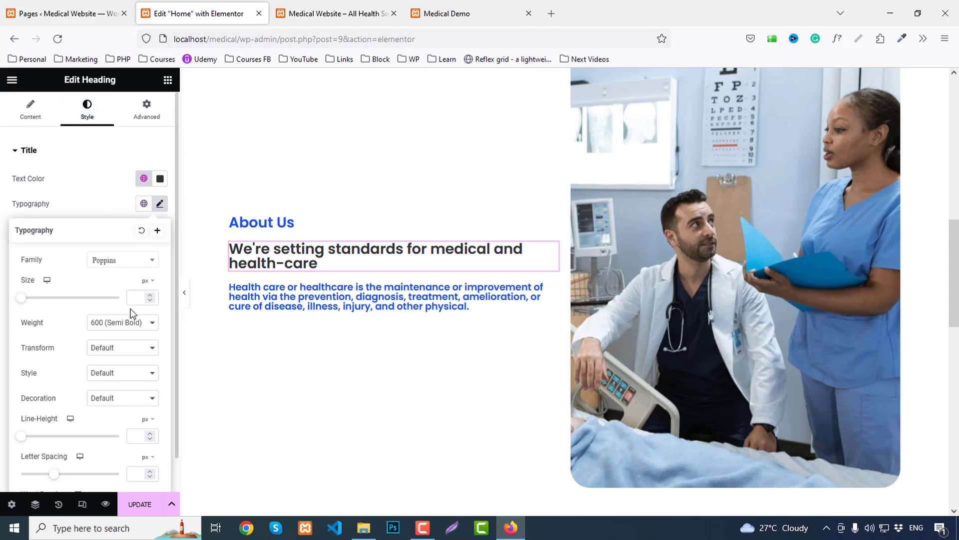
{"action": "left_click", "coordinate": [139, 297]}
{"action": "type", "text": "1"}
{"action": "key", "text": "Up"}
{"action": "key", "text": "Up"}
{"action": "key", "text": "Up"}
{"action": "key", "text": "Up"}
{"action": "key", "text": "Up"}
{"action": "key", "text": "Up"}
{"action": "key", "text": "Up"}
{"action": "key", "text": "Up"}
{"action": "key", "text": "Up"}
{"action": "key", "text": "Up"}
{"action": "key", "text": "Up"}
{"action": "key", "text": "Up"}
{"action": "key", "text": "Up"}
{"action": "key", "text": "Up"}
{"action": "key", "text": "Up"}
{"action": "key", "text": "Up"}
{"action": "key", "text": "Up"}
{"action": "key", "text": "Up"}
{"action": "key", "text": "Up"}
{"action": "key", "text": "Up"}
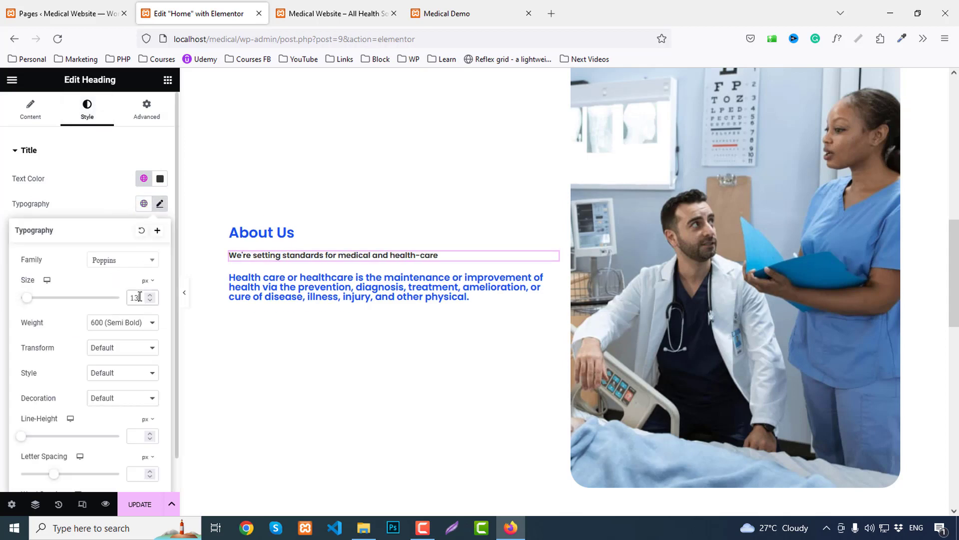
{"action": "key", "text": "Up"}
{"action": "key", "text": "Up"}
{"action": "key", "text": "Up"}
{"action": "key", "text": "Up"}
{"action": "key", "text": "Up"}
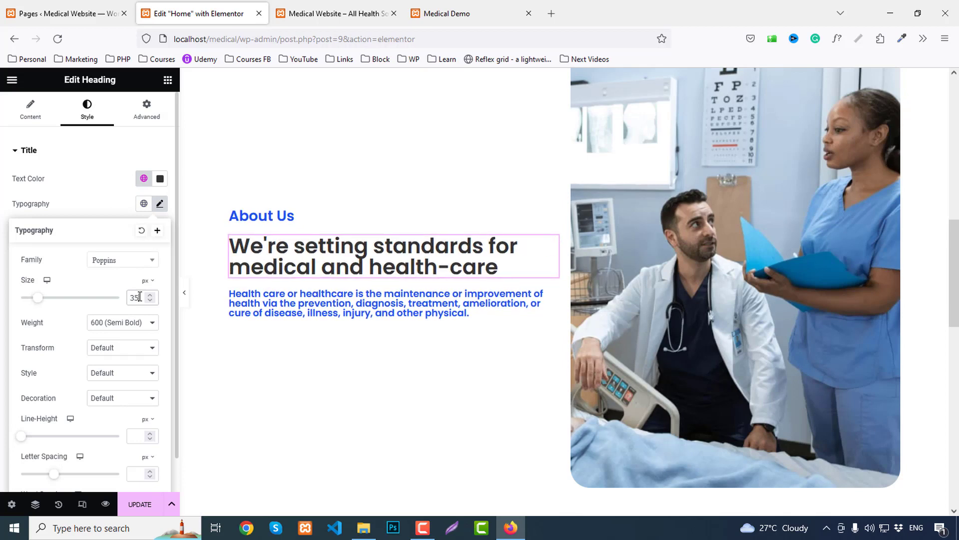
{"action": "key", "text": "Up"}
{"action": "key", "text": "Up"}
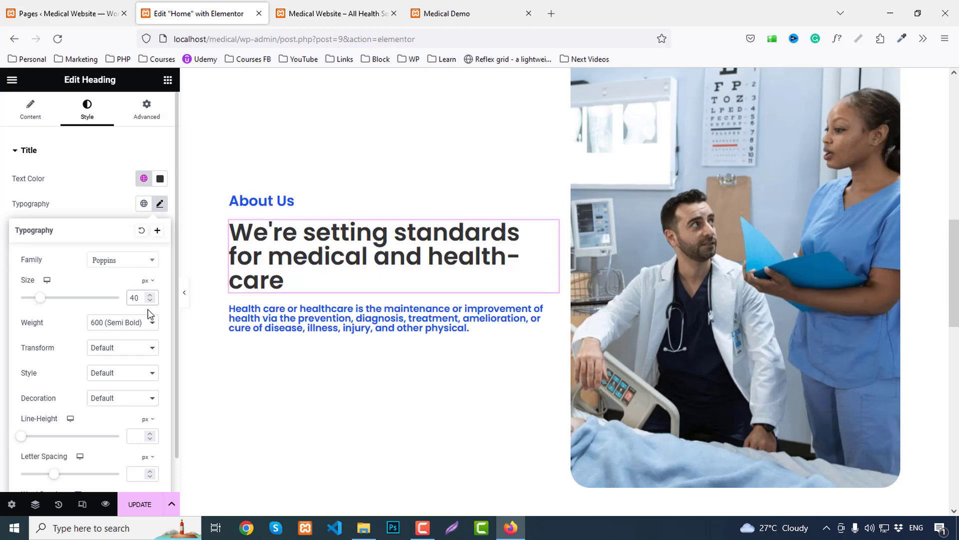
{"action": "key", "text": "Down"}
{"action": "key", "text": "Down"}
{"action": "key", "text": "Down"}
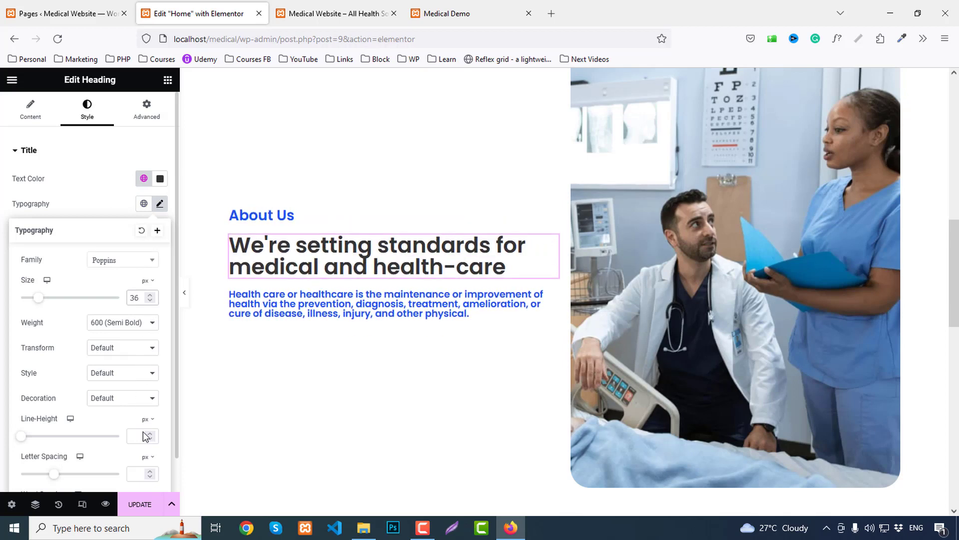
Set the "We're setting standards" heading's line height to 46 px and its text transform to Capitalize.
{"action": "key", "text": "Up"}
{"action": "key", "text": "Up"}
{"action": "key", "text": "Up"}
{"action": "key", "text": "Up"}
{"action": "key", "text": "Up"}
{"action": "key", "text": "Up"}
{"action": "key", "text": "Up"}
{"action": "key", "text": "Up"}
{"action": "key", "text": "Up"}
{"action": "key", "text": "Up"}
{"action": "key", "text": "Up"}
{"action": "key", "text": "Up"}
{"action": "key", "text": "Up"}
{"action": "key", "text": "Up"}
{"action": "key", "text": "Up"}
{"action": "key", "text": "Up"}
{"action": "key", "text": "Up"}
{"action": "key", "text": "Up"}
{"action": "key", "text": "Up"}
{"action": "key", "text": "Up"}
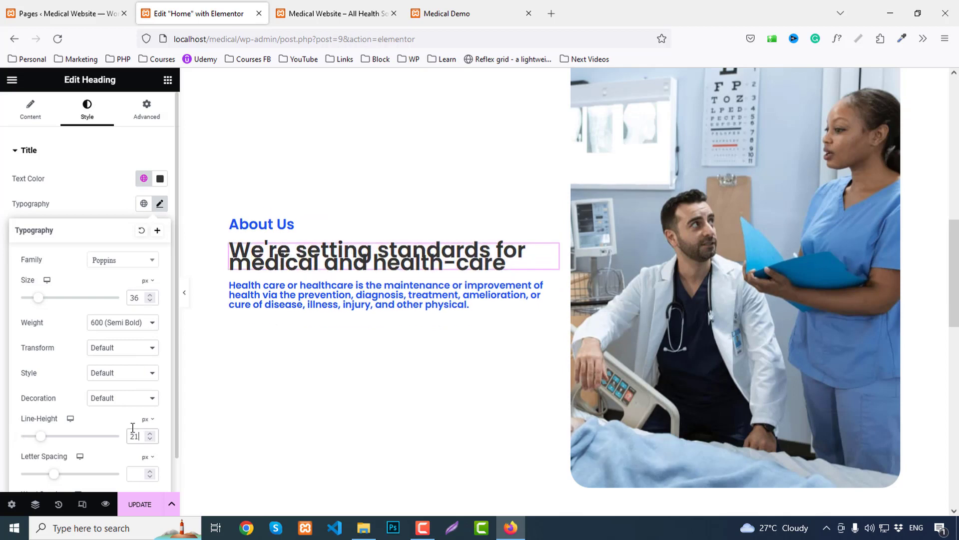
{"action": "key", "text": "Up"}
{"action": "key", "text": "Up"}
{"action": "key", "text": "Up"}
{"action": "key", "text": "Up"}
{"action": "key", "text": "Up"}
{"action": "key", "text": "Up"}
{"action": "key", "text": "Up"}
{"action": "key", "text": "Up"}
{"action": "key", "text": "Up"}
{"action": "key", "text": "Up"}
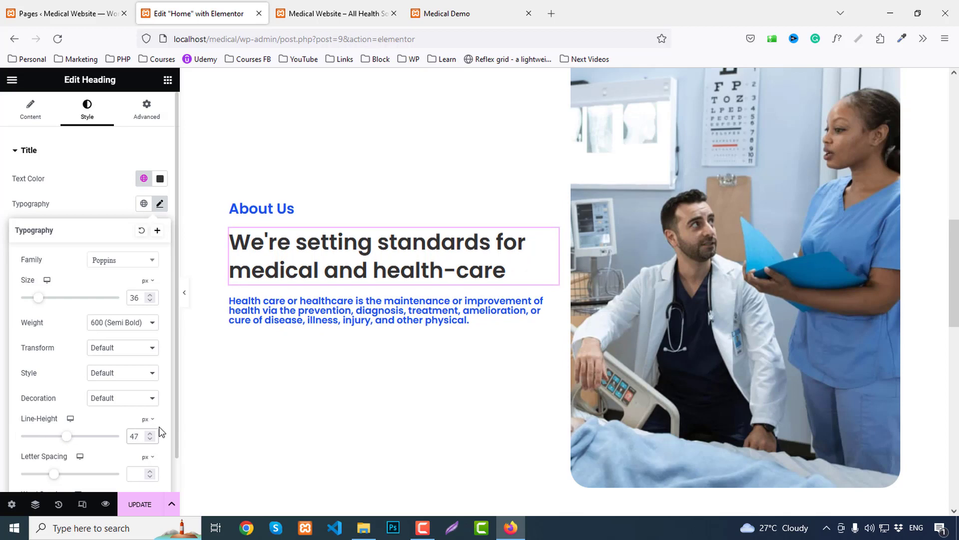
{"action": "left_click", "coordinate": [118, 353]}
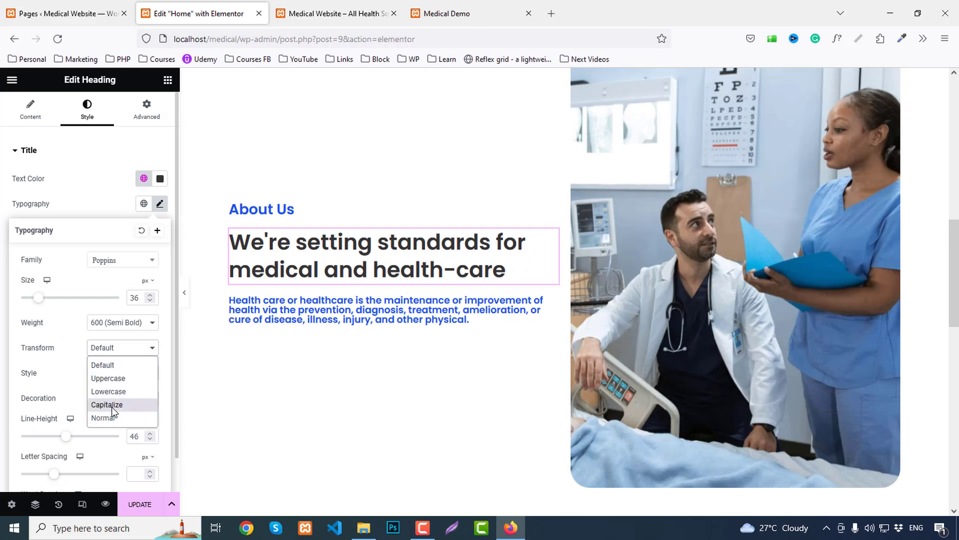
{"action": "left_click", "coordinate": [113, 403]}
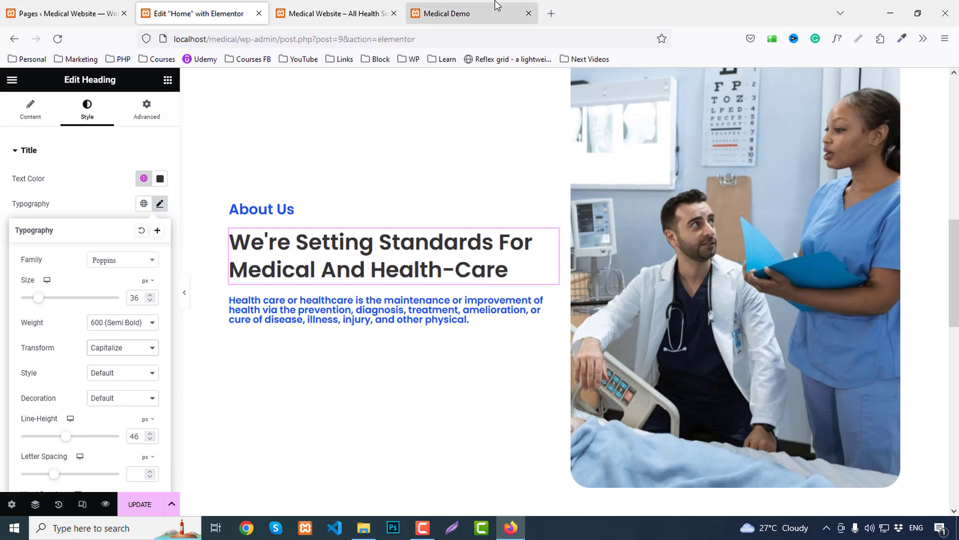
Compare with the Medical Demo page and set the health care paragraph's text color to the global Text color.
{"action": "left_click", "coordinate": [460, 11]}
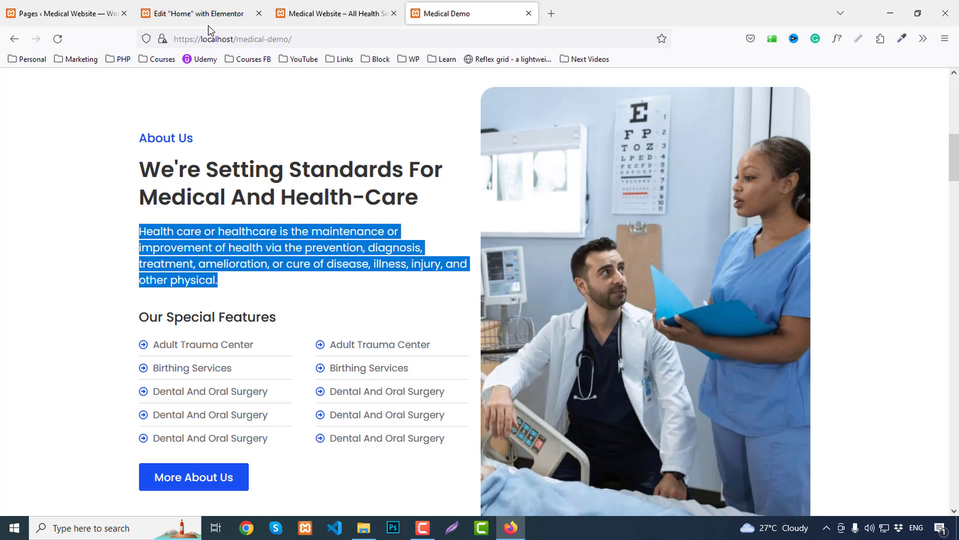
{"action": "left_click", "coordinate": [195, 12]}
{"action": "left_click", "coordinate": [306, 303]}
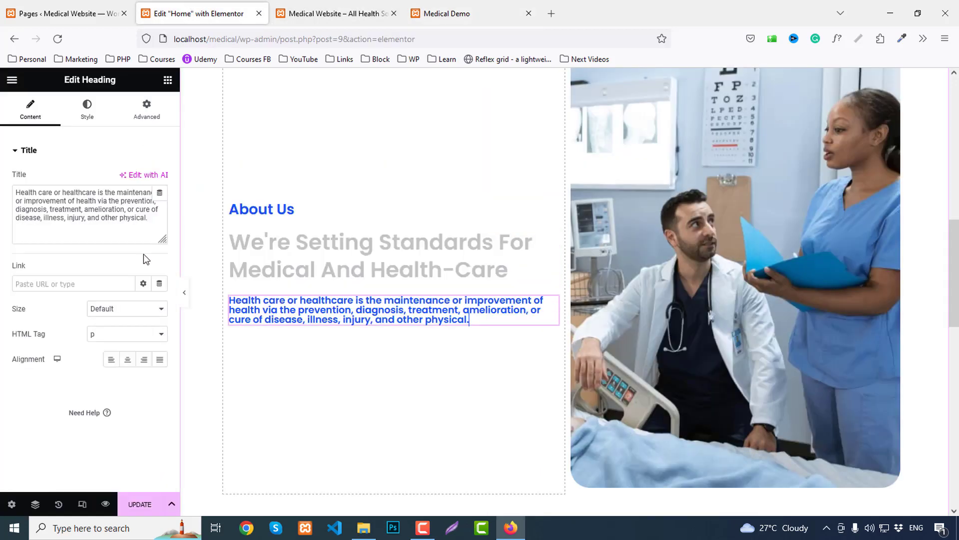
{"action": "left_click", "coordinate": [87, 107]}
{"action": "left_click", "coordinate": [143, 181]}
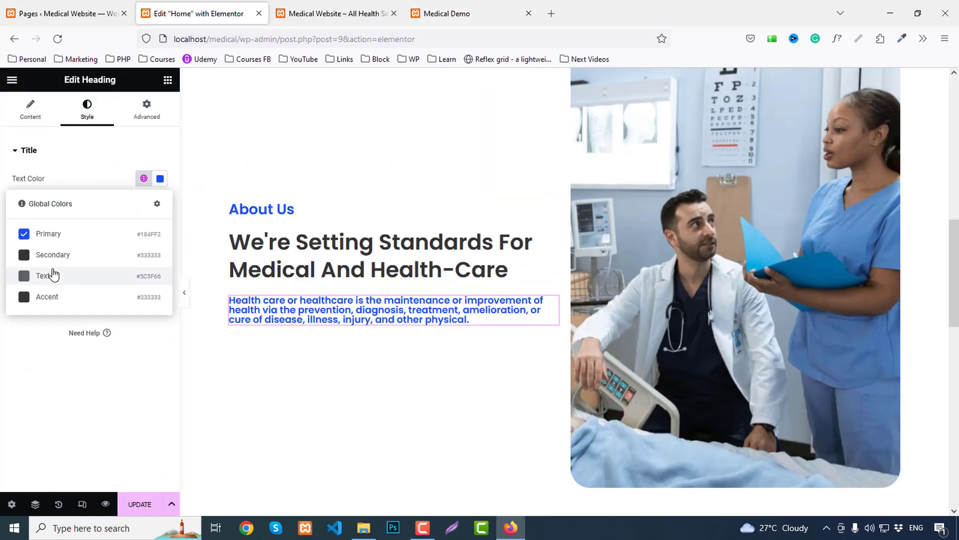
{"action": "left_click", "coordinate": [52, 275]}
Set the health care paragraph's typography to weight 400 (Normal) and size 18 px, and increase its line height.
{"action": "left_click", "coordinate": [160, 203]}
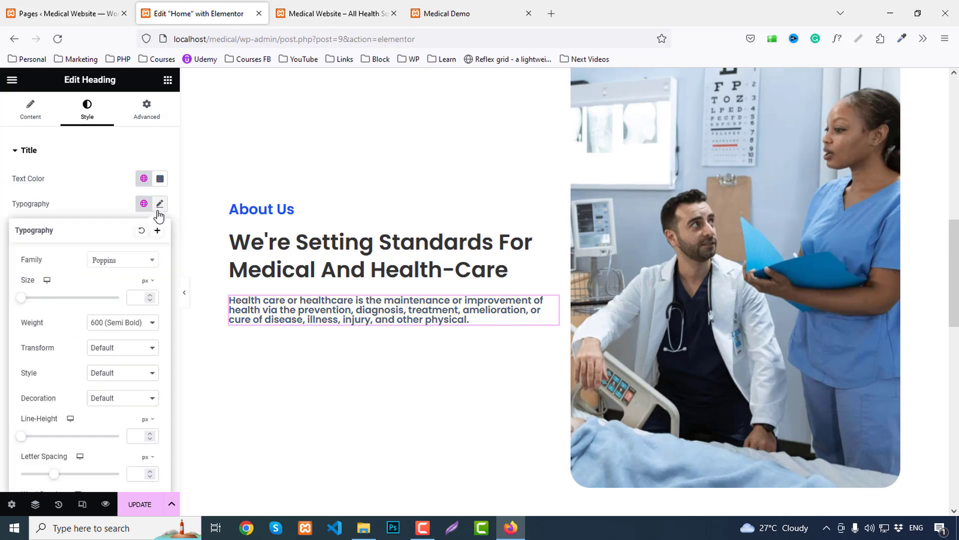
{"action": "left_click", "coordinate": [112, 322]}
{"action": "left_click", "coordinate": [108, 380]}
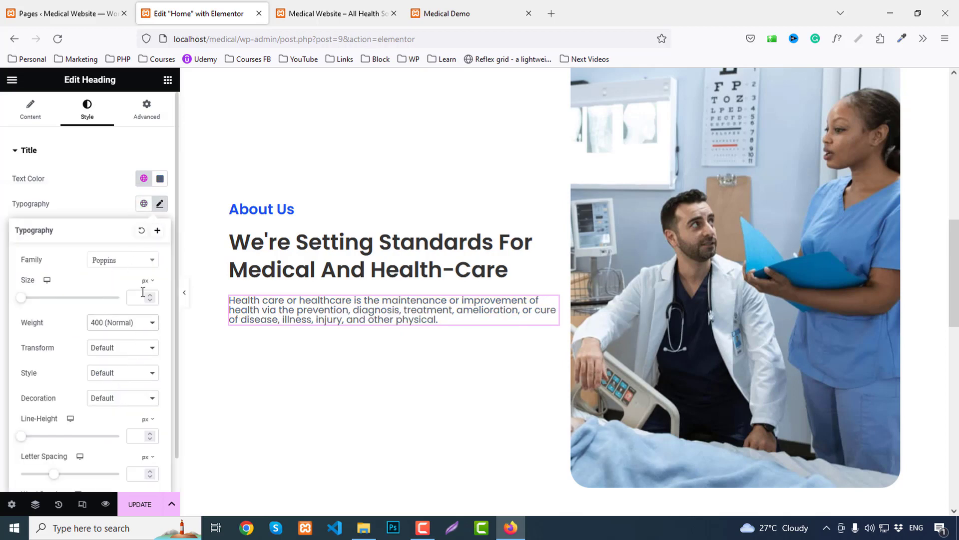
{"action": "type", "text": "18"}
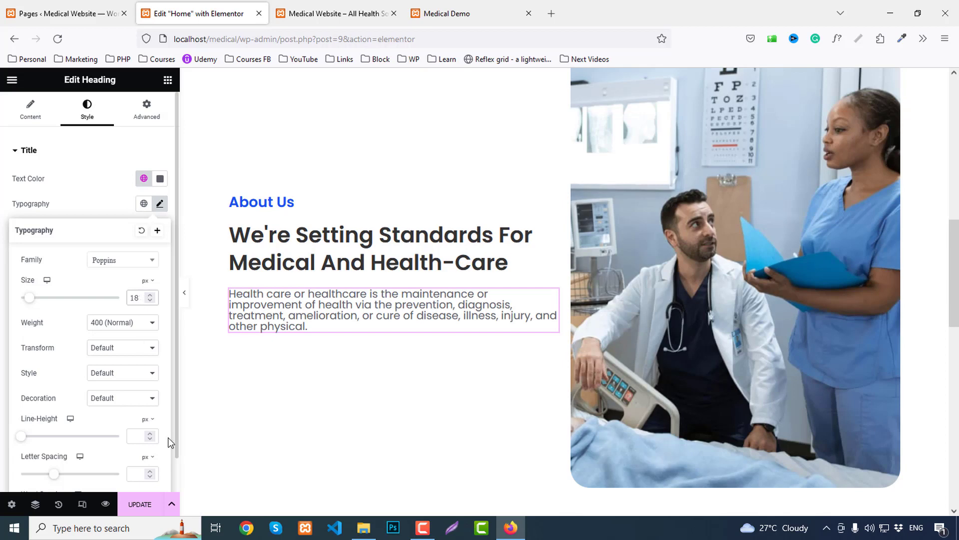
{"action": "type", "text": "30"}
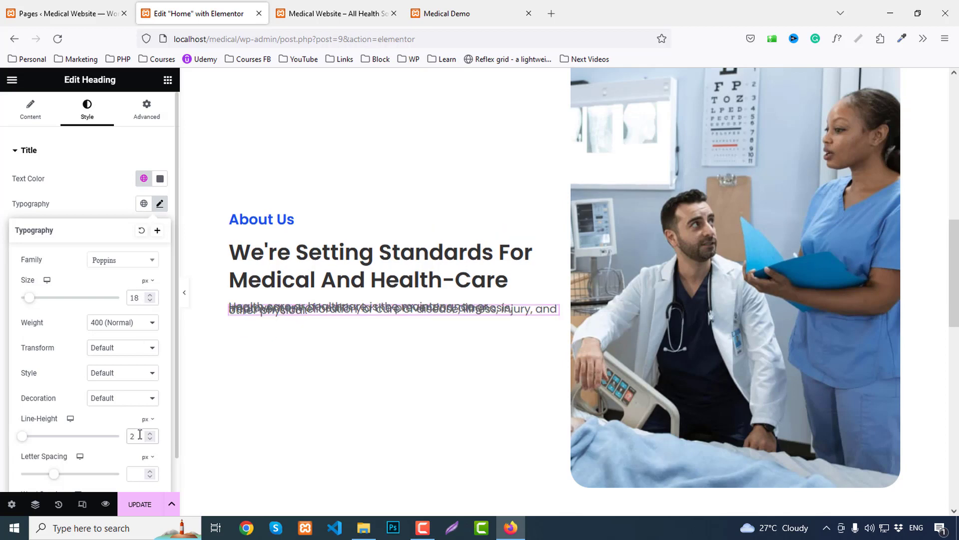
Check the features heading on the Medical Demo page and add an "Our special Features" heading below the health care paragraph.
{"action": "left_click", "coordinate": [446, 13]}
{"action": "left_click", "coordinate": [83, 334]}
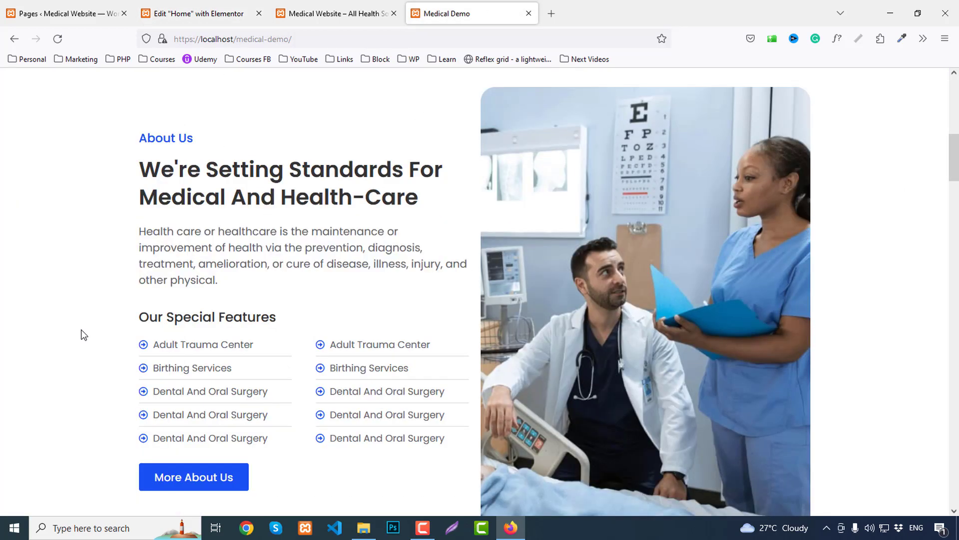
{"action": "left_click_drag", "start_coordinate": [140, 319], "coordinate": [317, 320]}
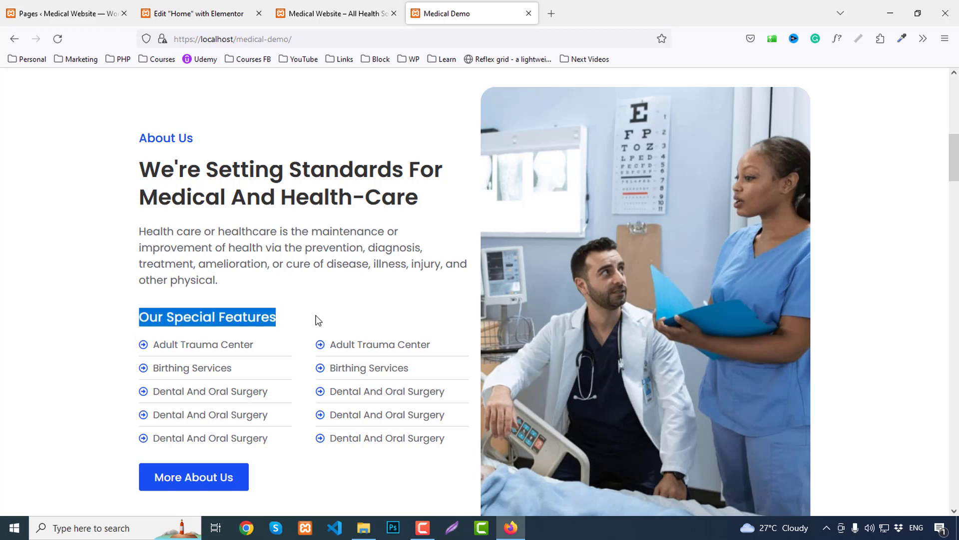
{"action": "left_click", "coordinate": [200, 13]}
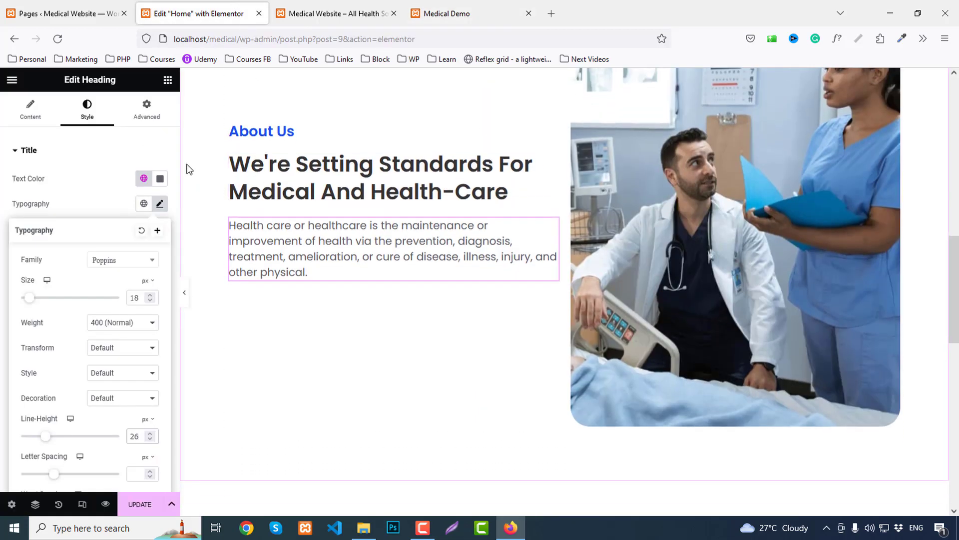
{"action": "left_click", "coordinate": [167, 82]}
{"action": "left_click_drag", "start_coordinate": [162, 268], "coordinate": [274, 270]}
{"action": "key", "text": "ctrl+a"}
{"action": "type", "text": "Our special Features"}
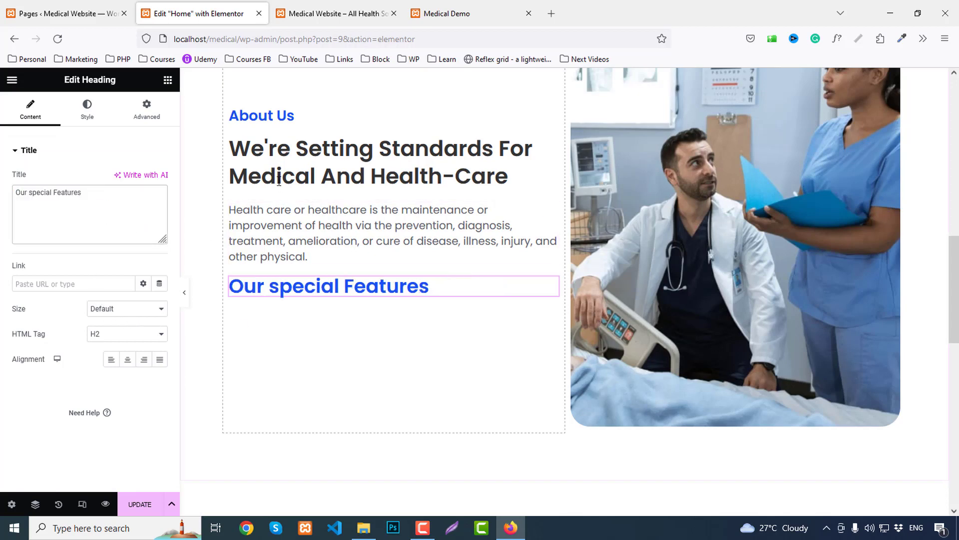
Copy the "We're Setting Standards" heading's style onto the special features heading.
{"action": "right_click", "coordinate": [280, 186]}
{"action": "left_click", "coordinate": [304, 235]}
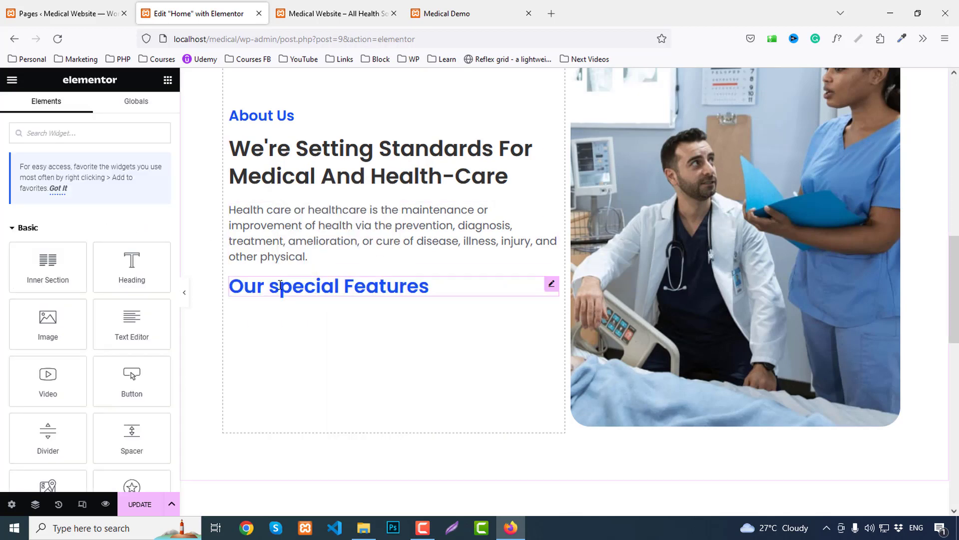
{"action": "right_click", "coordinate": [280, 285]}
{"action": "left_click", "coordinate": [319, 353]}
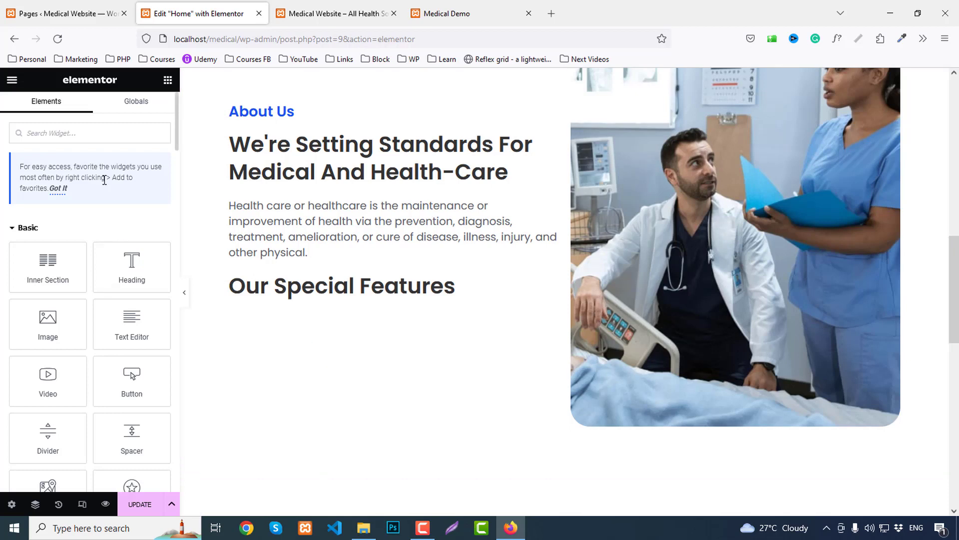
Set the special features heading's font size to 24 px.
{"action": "left_click", "coordinate": [240, 282]}
{"action": "left_click", "coordinate": [87, 108]}
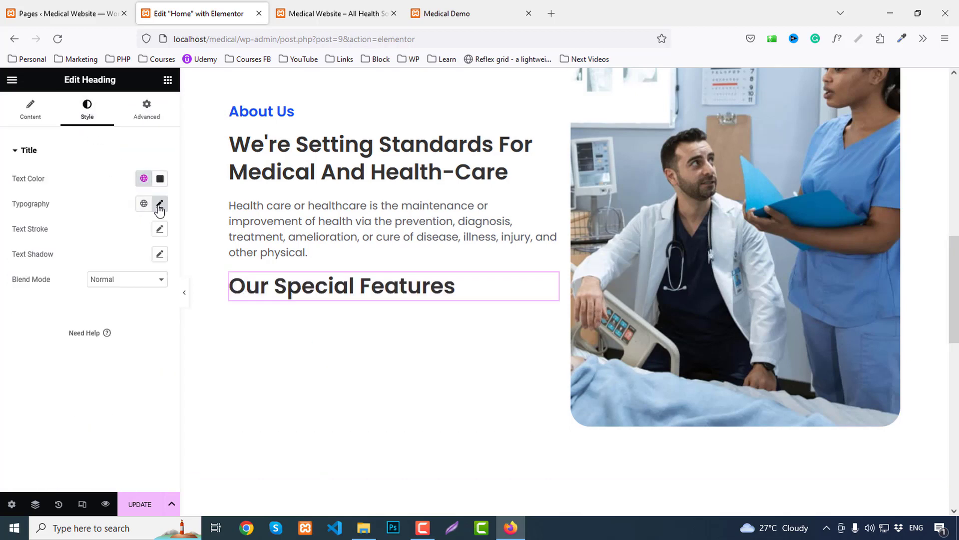
{"action": "left_click", "coordinate": [160, 203]}
{"action": "scroll", "coordinate": [144, 296], "scroll_direction": "down", "scroll_amount": 12}
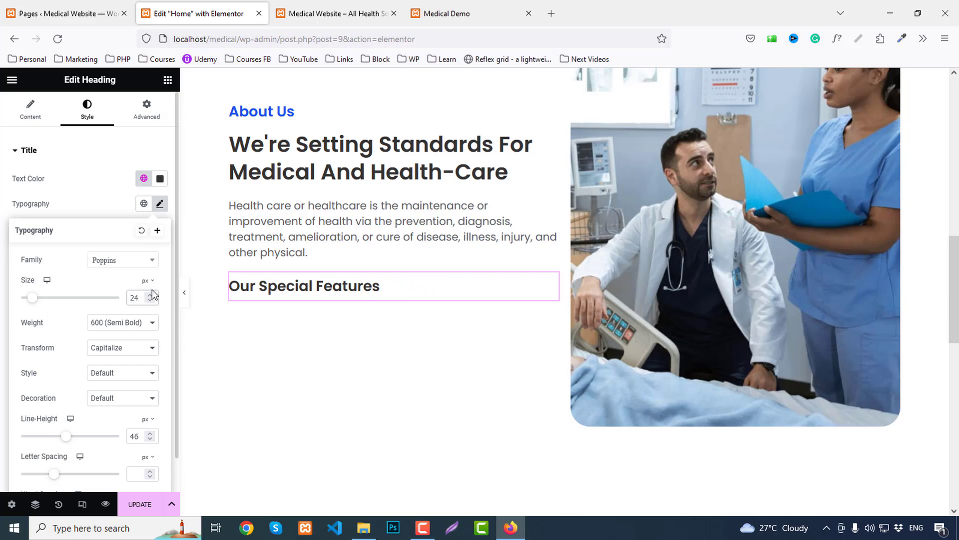
Add a two-column inner section below the special features heading and copy the hero section's Read More button.
{"action": "left_click", "coordinate": [167, 80]}
{"action": "left_click_drag", "start_coordinate": [48, 265], "coordinate": [370, 320]}
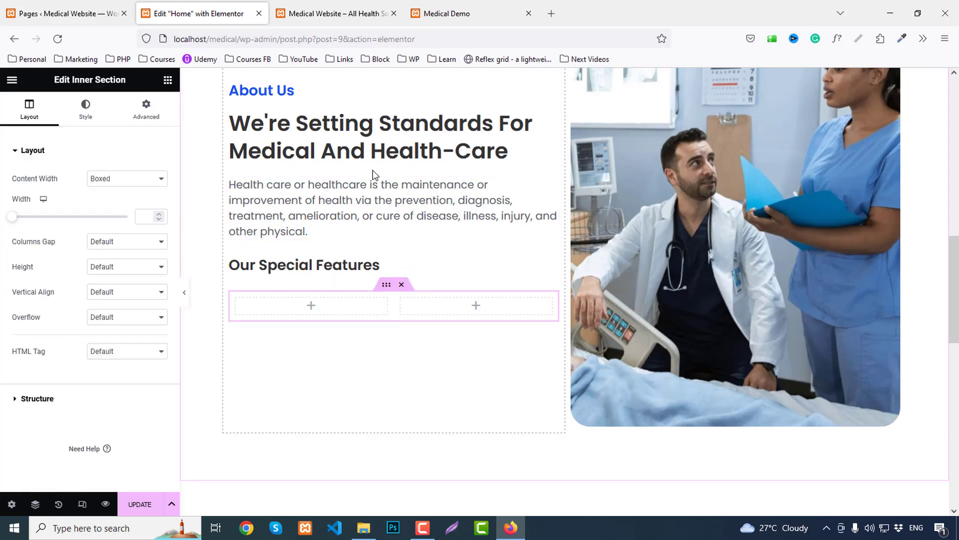
{"action": "scroll", "coordinate": [302, 171], "scroll_direction": "up", "scroll_amount": 7}
{"action": "right_click", "coordinate": [276, 197]}
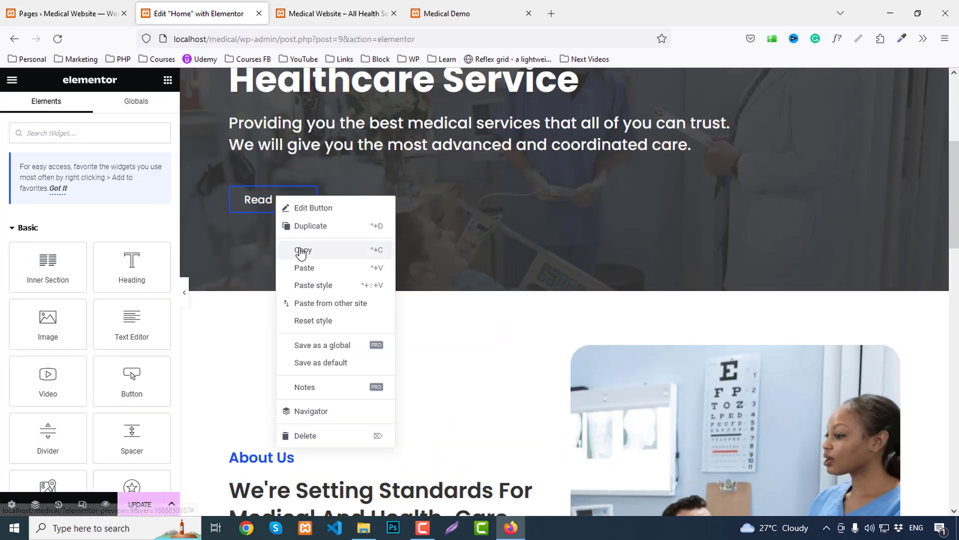
{"action": "left_click", "coordinate": [302, 252]}
{"action": "scroll", "coordinate": [317, 285], "scroll_direction": "down", "scroll_amount": 10}
{"action": "right_click", "coordinate": [277, 129]}
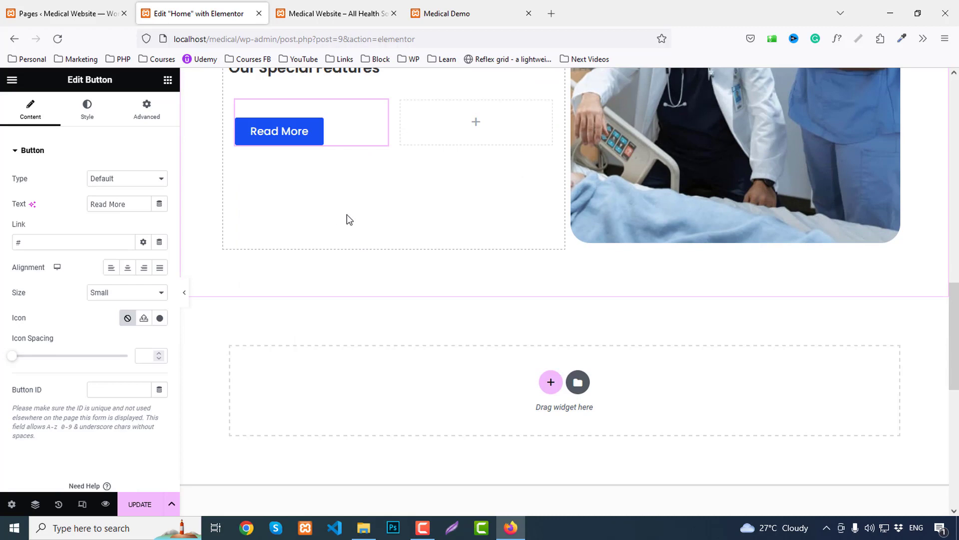
{"action": "key", "text": "Delete"}
{"action": "scroll", "coordinate": [326, 200], "scroll_direction": "up", "scroll_amount": 1}
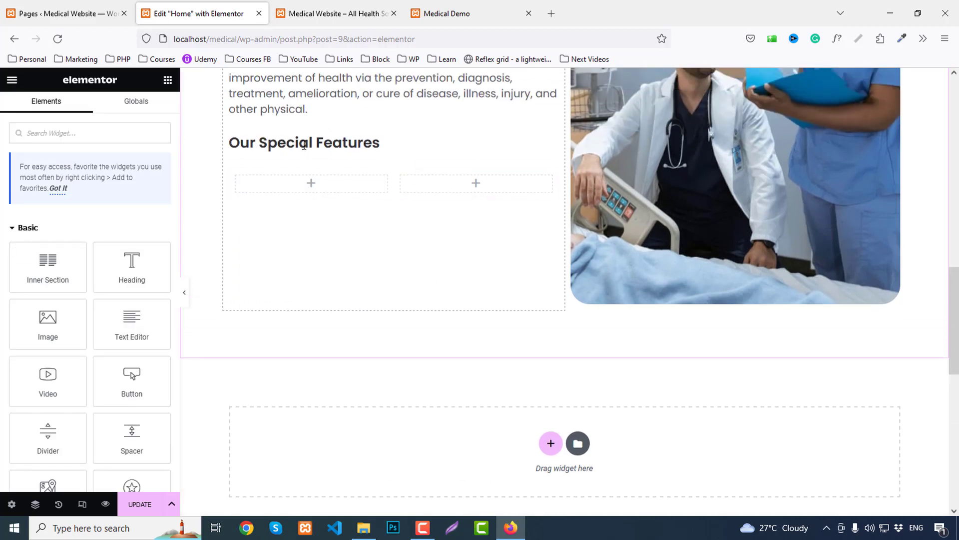
Paste the Read More button below the special features heading and move the inner section above the button.
{"action": "right_click", "coordinate": [302, 147]}
{"action": "left_click", "coordinate": [330, 218]}
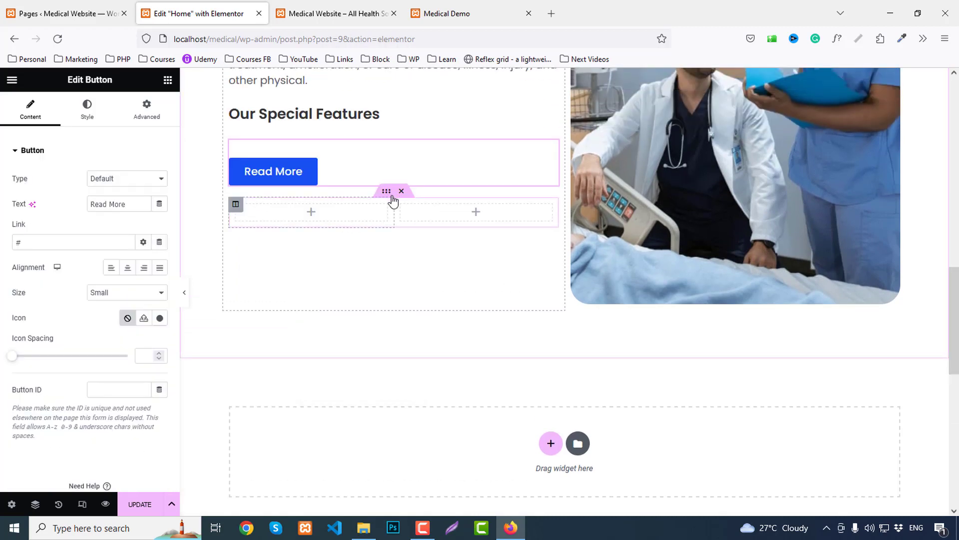
{"action": "left_click_drag", "start_coordinate": [391, 196], "coordinate": [407, 167]}
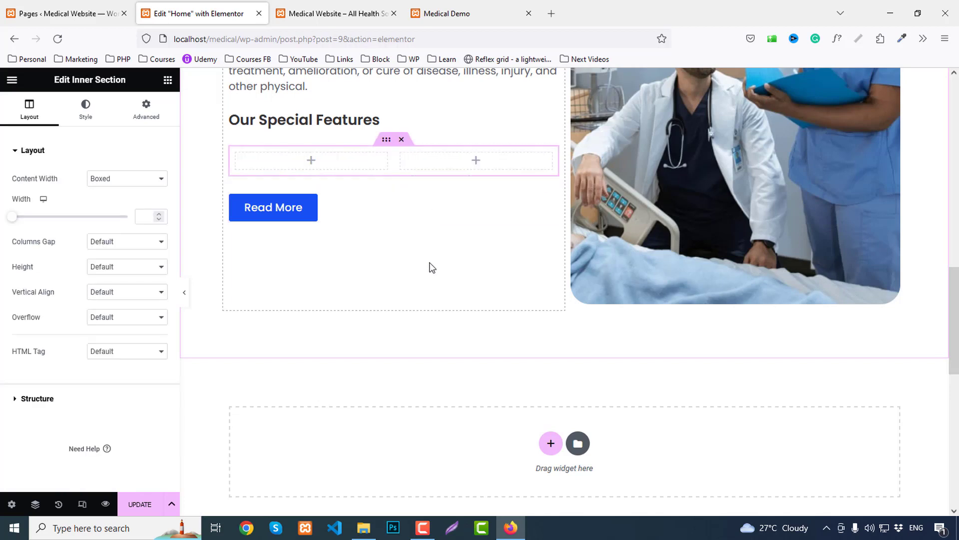
{"action": "scroll", "coordinate": [296, 257], "scroll_direction": "up", "scroll_amount": 2}
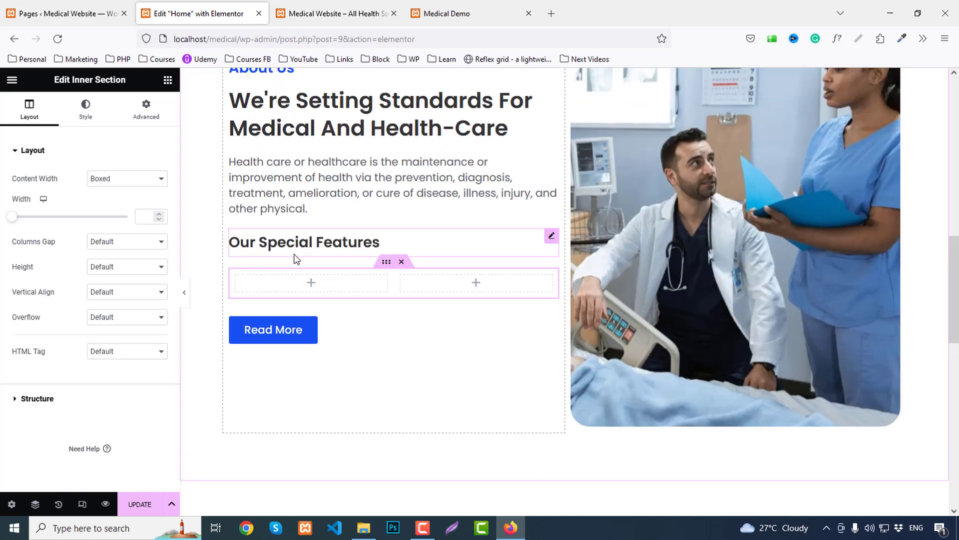
Add an Icon List widget to the first column of the inner section.
{"action": "left_click", "coordinate": [168, 80]}
{"action": "type", "text": "list"}
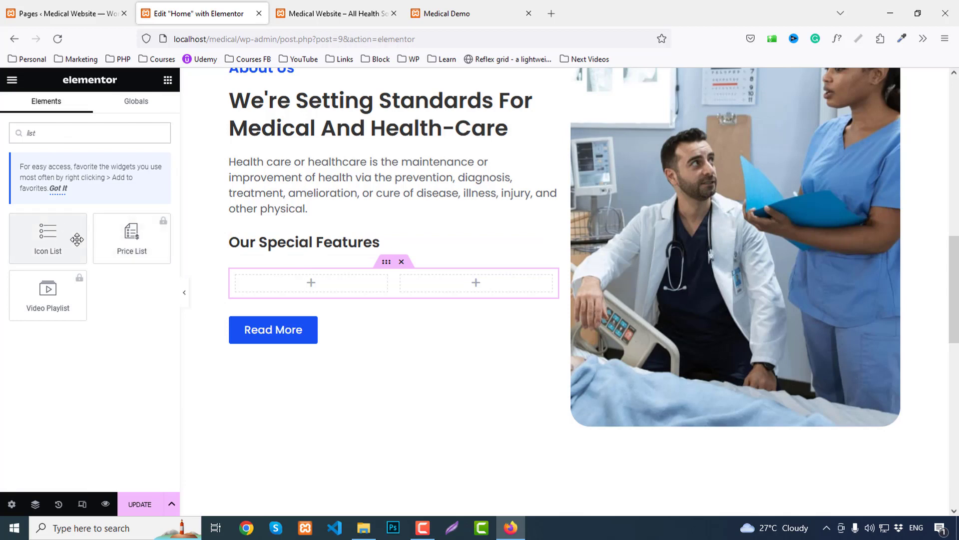
{"action": "left_click_drag", "start_coordinate": [48, 235], "coordinate": [329, 282]}
Copy "Adult Trauma Center" from the Medical Demo page and use it as the first list item's text.
{"action": "left_click", "coordinate": [449, 6]}
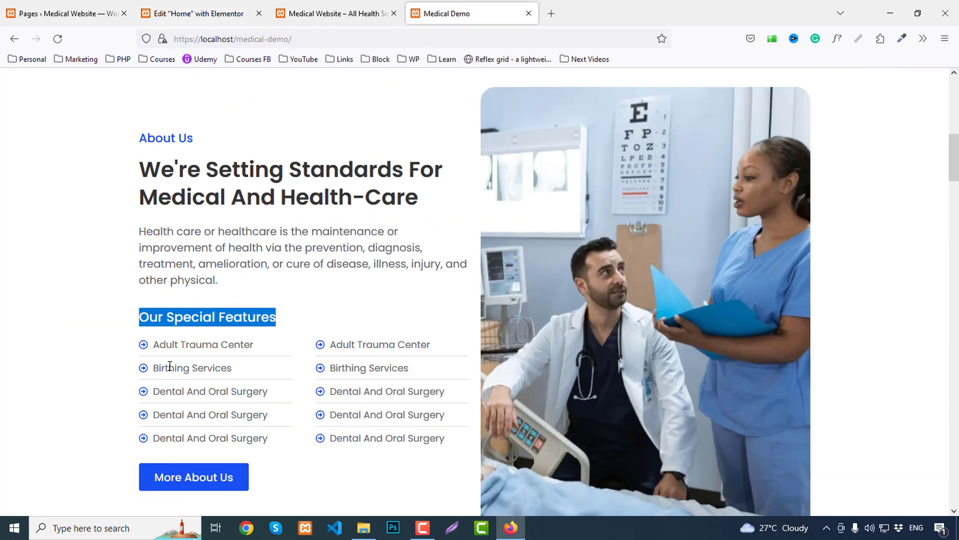
{"action": "left_click_drag", "start_coordinate": [155, 350], "coordinate": [263, 352]}
{"action": "key", "text": "ctrl+c"}
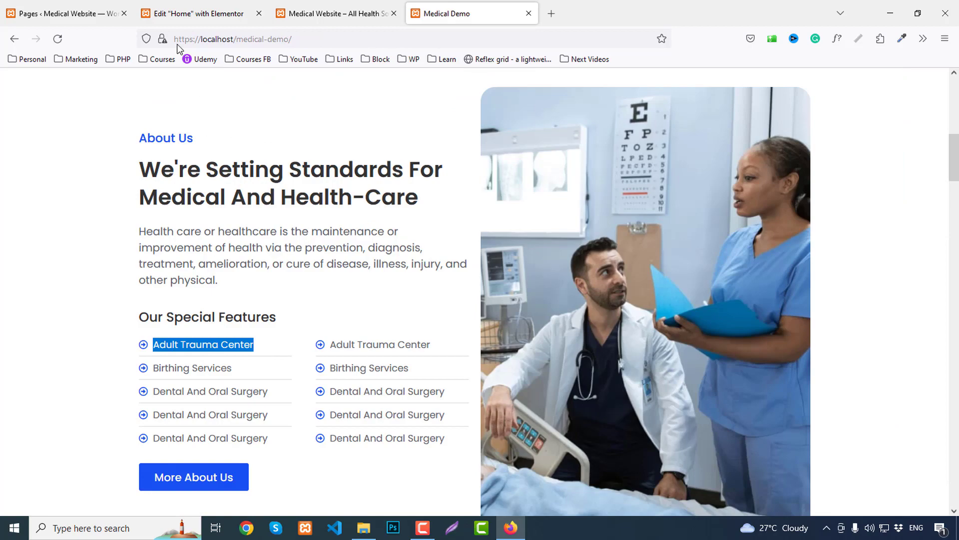
{"action": "left_click", "coordinate": [196, 14]}
{"action": "left_click", "coordinate": [75, 221]}
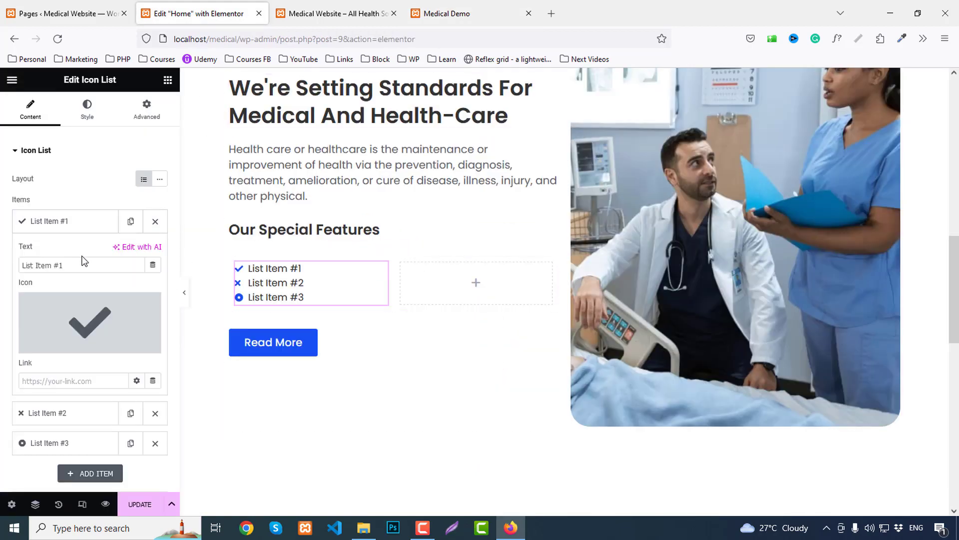
{"action": "triple_click", "coordinate": [59, 265]}
{"action": "key", "text": "ctrl+v"}
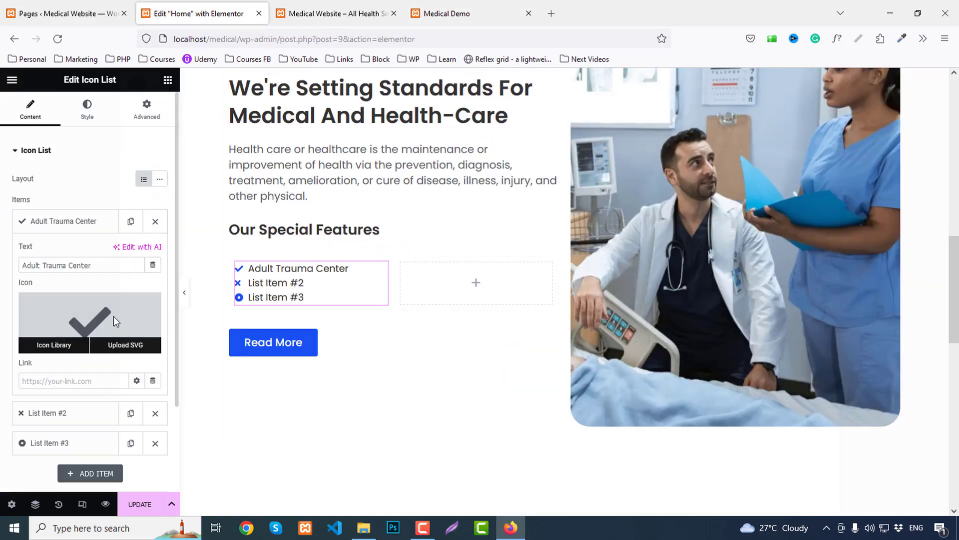
Change the Adult Trauma Center item's icon to the outlined circle with a right-pointing arrow.
{"action": "left_click", "coordinate": [113, 317]}
{"action": "left_click", "coordinate": [399, 129]}
{"action": "type", "text": "arrow"}
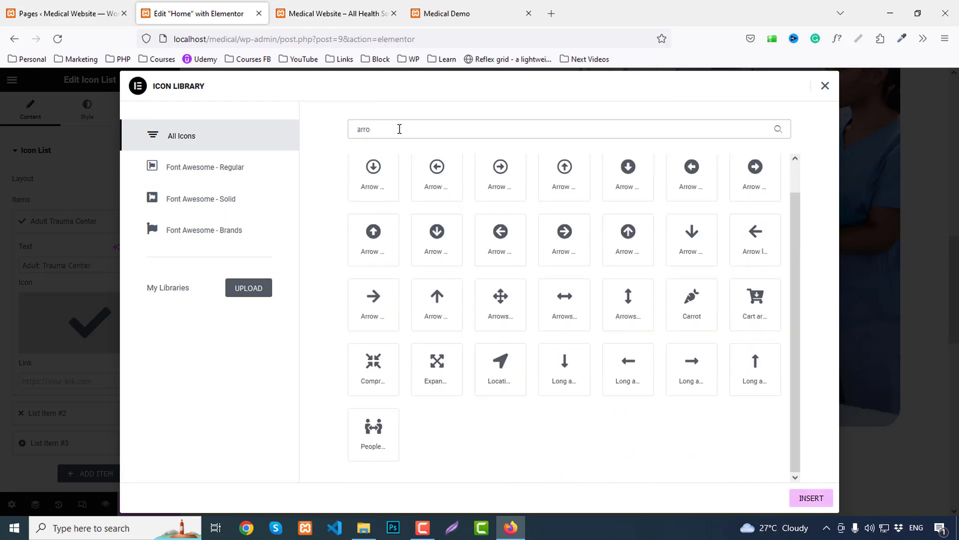
{"action": "left_click", "coordinate": [501, 209]}
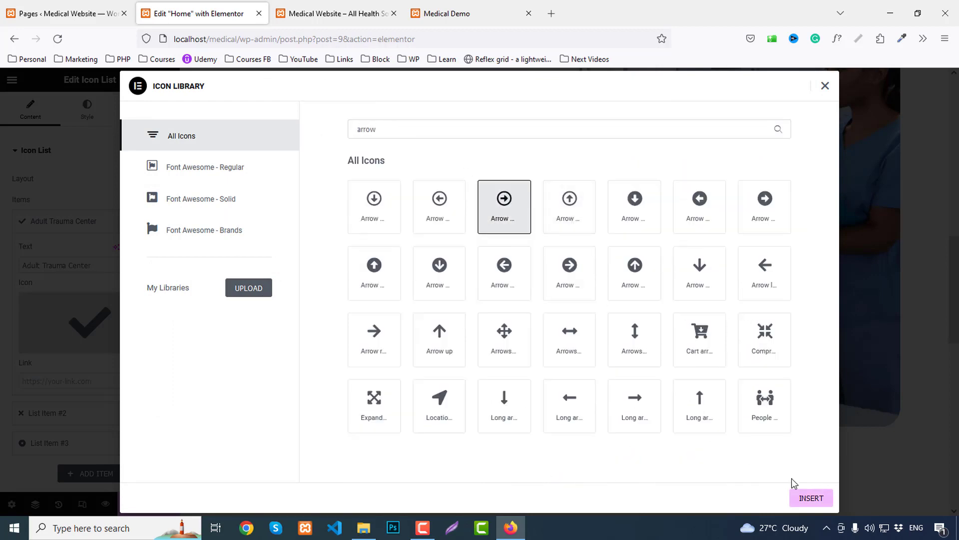
{"action": "left_click", "coordinate": [810, 498]}
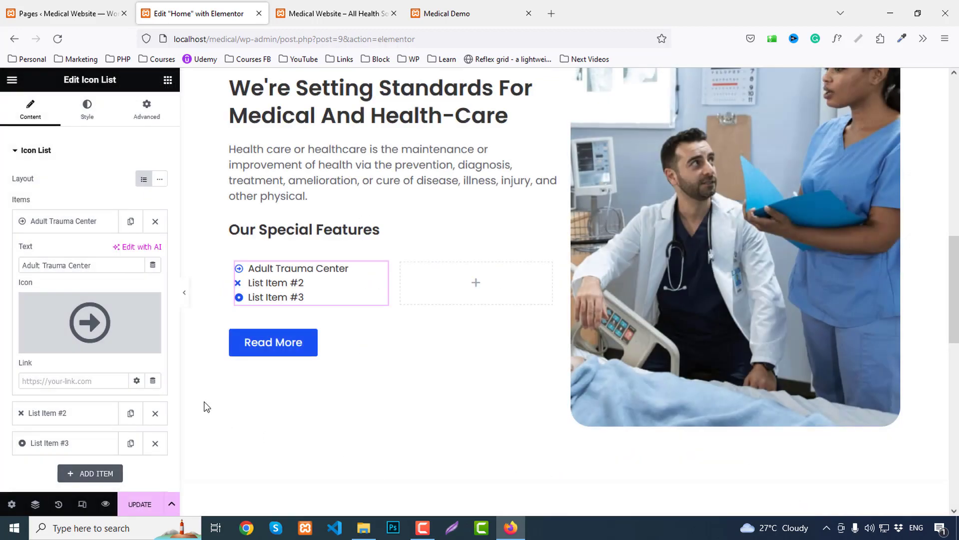
Delete the other two list items and duplicate the Adult Trauma Center item to make five.
{"action": "left_click", "coordinate": [82, 221]}
{"action": "left_click", "coordinate": [155, 252]}
{"action": "left_click", "coordinate": [154, 252]}
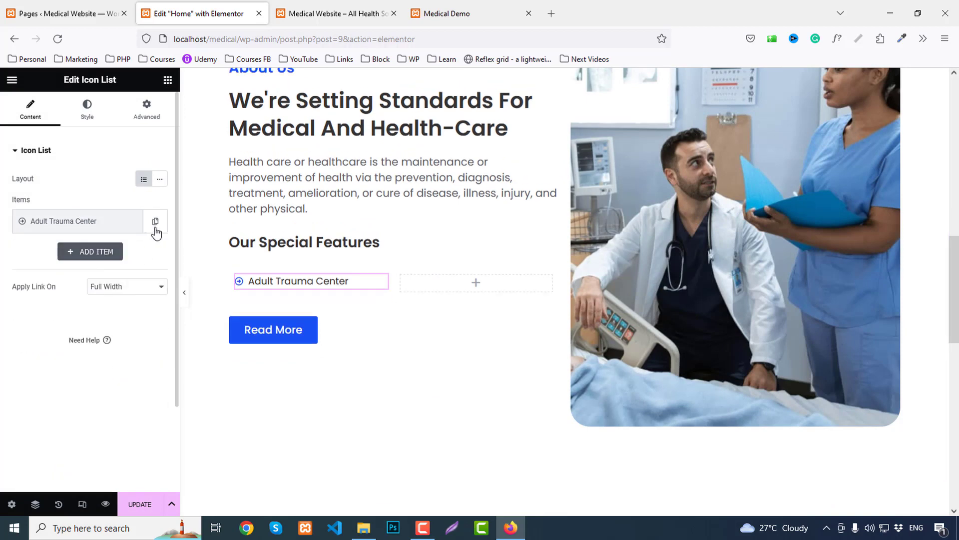
{"action": "left_click", "coordinate": [131, 221]}
{"action": "left_click", "coordinate": [131, 251]}
{"action": "left_click", "coordinate": [131, 280]}
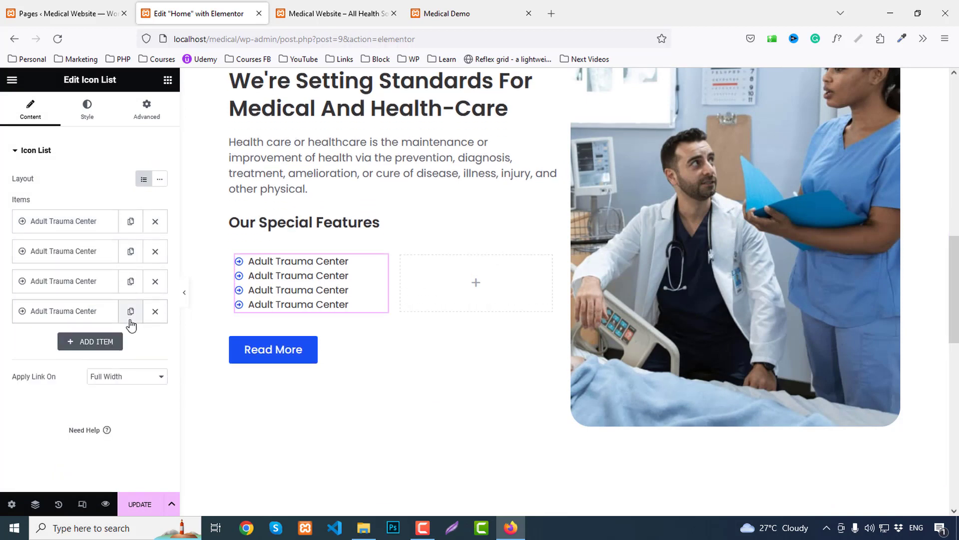
{"action": "left_click", "coordinate": [130, 311]}
Set the icon list's space between items to 10 px and turn on the divider.
{"action": "left_click", "coordinate": [84, 113]}
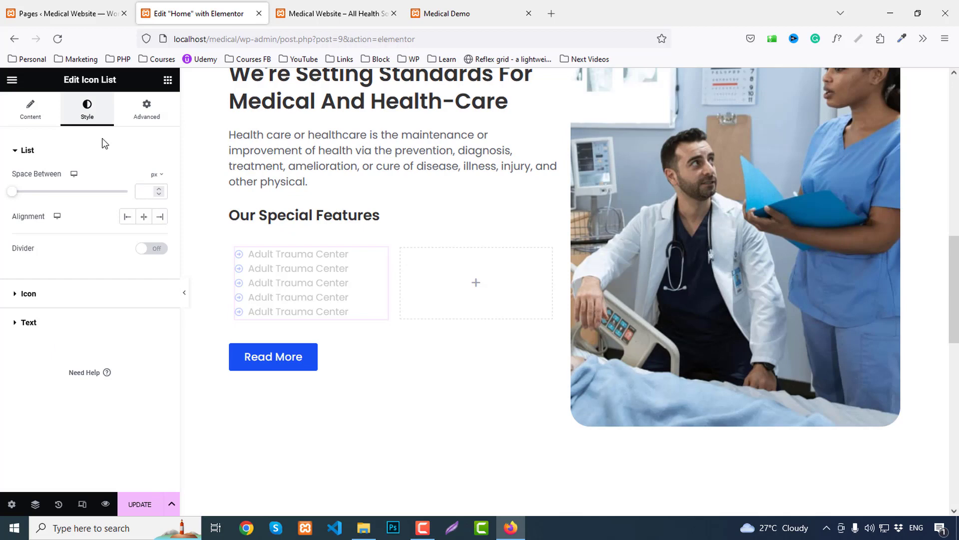
{"action": "left_click", "coordinate": [158, 188]}
{"action": "key", "text": "Up"}
{"action": "key", "text": "Up"}
{"action": "key", "text": "Up"}
{"action": "key", "text": "Up"}
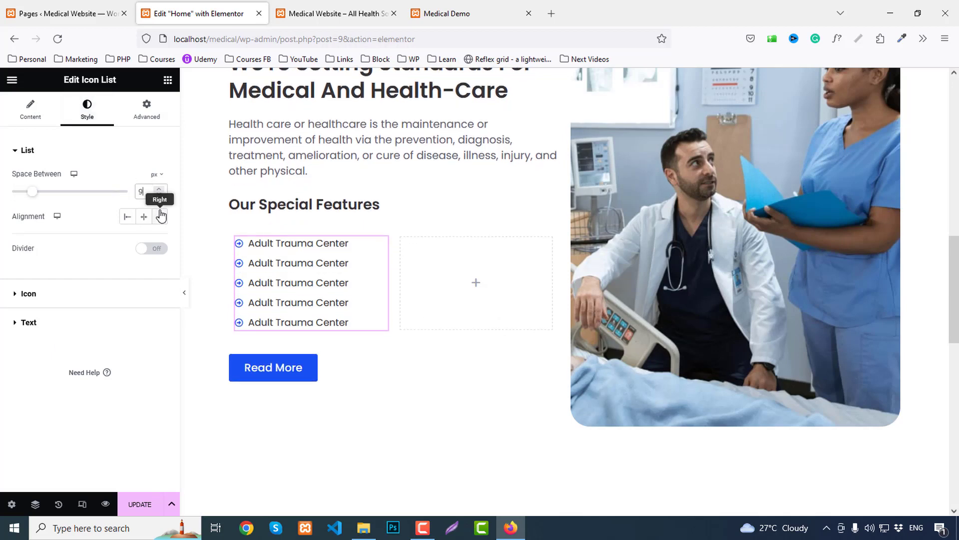
{"action": "left_click", "coordinate": [159, 248]}
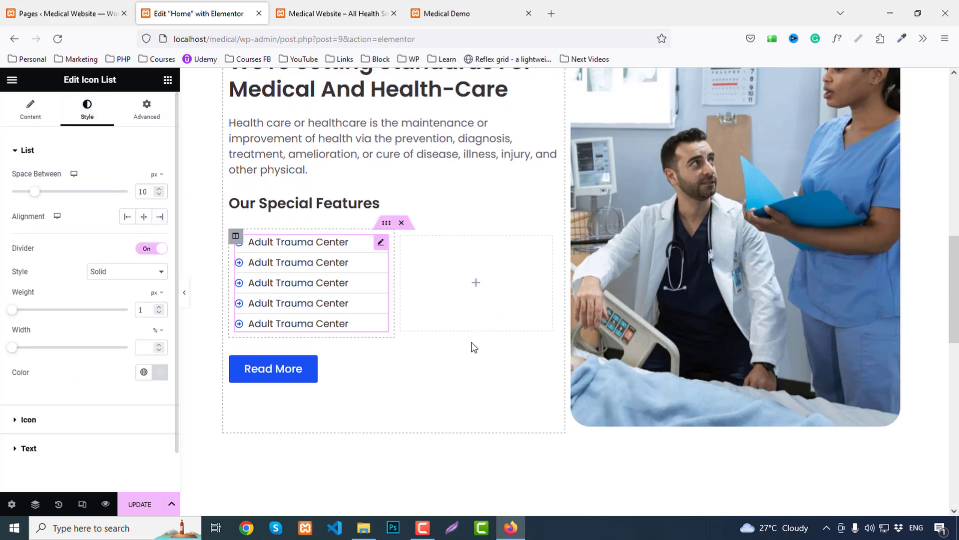
Copy the icon list and paste it into the second column of the inner section.
{"action": "right_click", "coordinate": [312, 293]}
{"action": "left_click", "coordinate": [336, 320]}
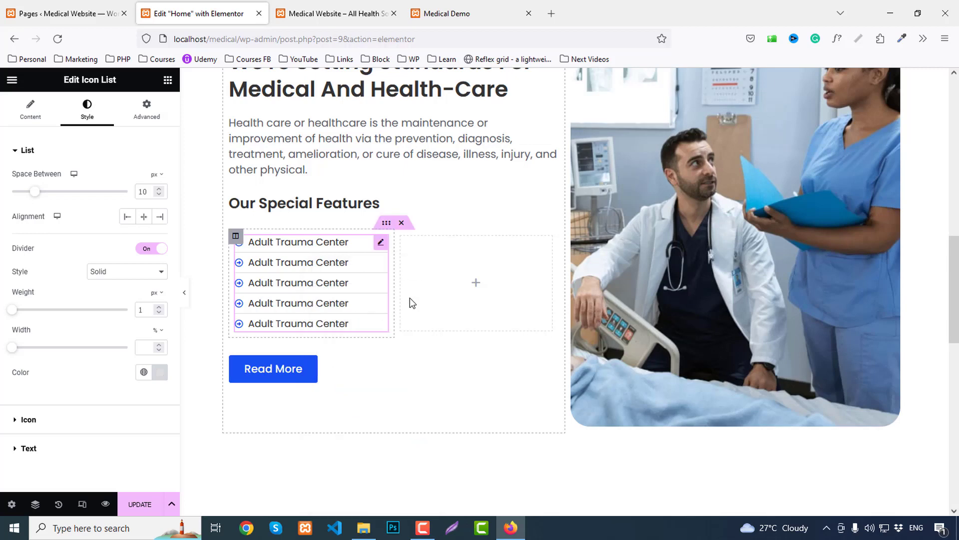
{"action": "right_click", "coordinate": [426, 266]}
{"action": "left_click", "coordinate": [454, 361]}
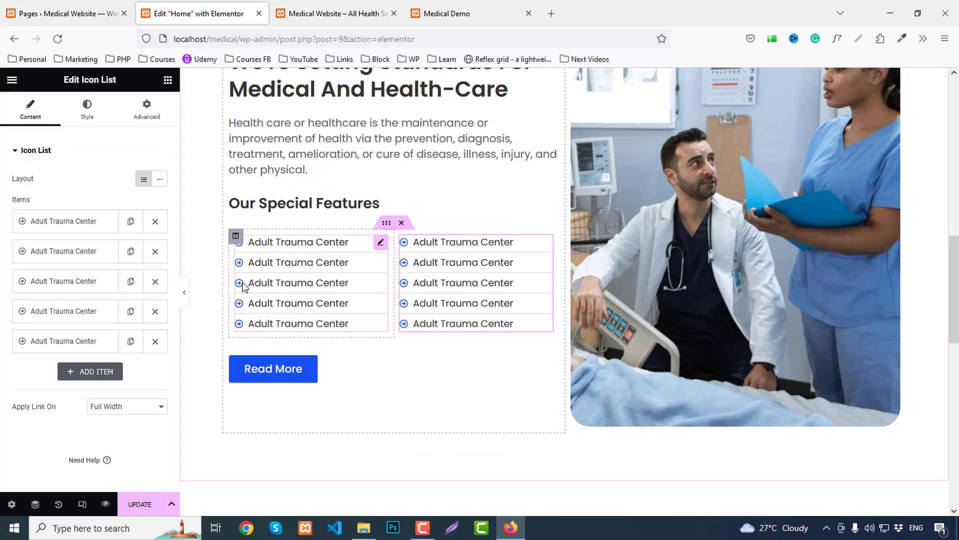
Set the padding of both inner section columns to 0 on all sides.
{"action": "left_click", "coordinate": [235, 236]}
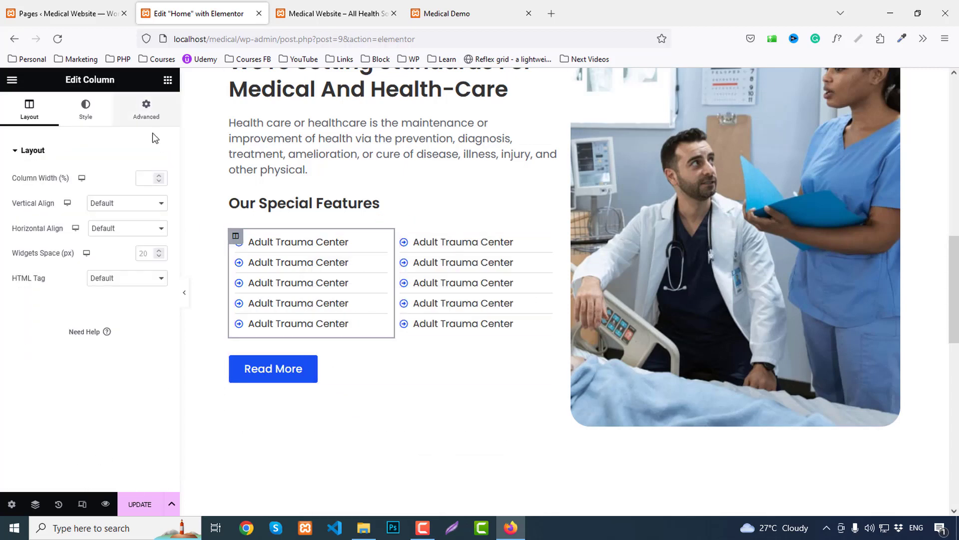
{"action": "left_click", "coordinate": [140, 116]}
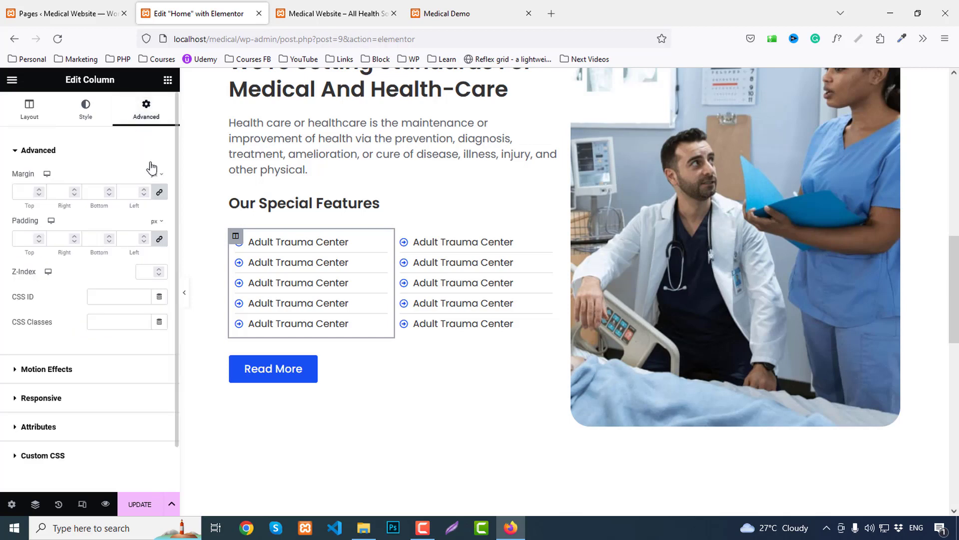
{"action": "left_click", "coordinate": [161, 239]}
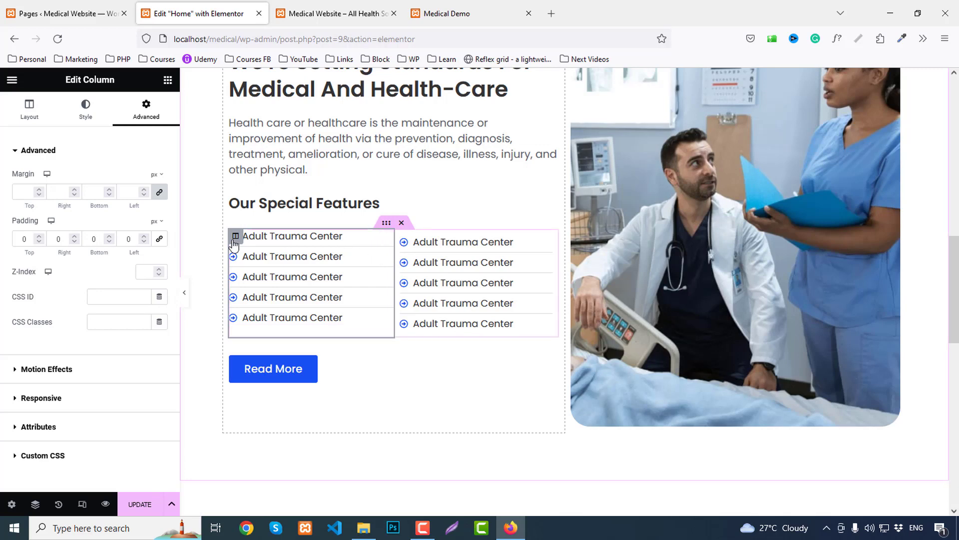
{"action": "left_click", "coordinate": [399, 244]}
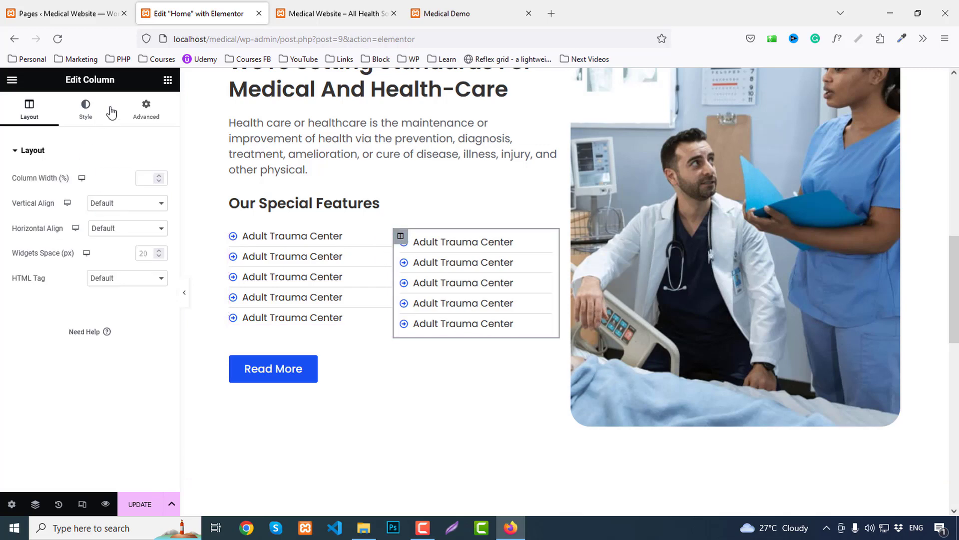
{"action": "left_click", "coordinate": [146, 107]}
{"action": "left_click", "coordinate": [159, 239]}
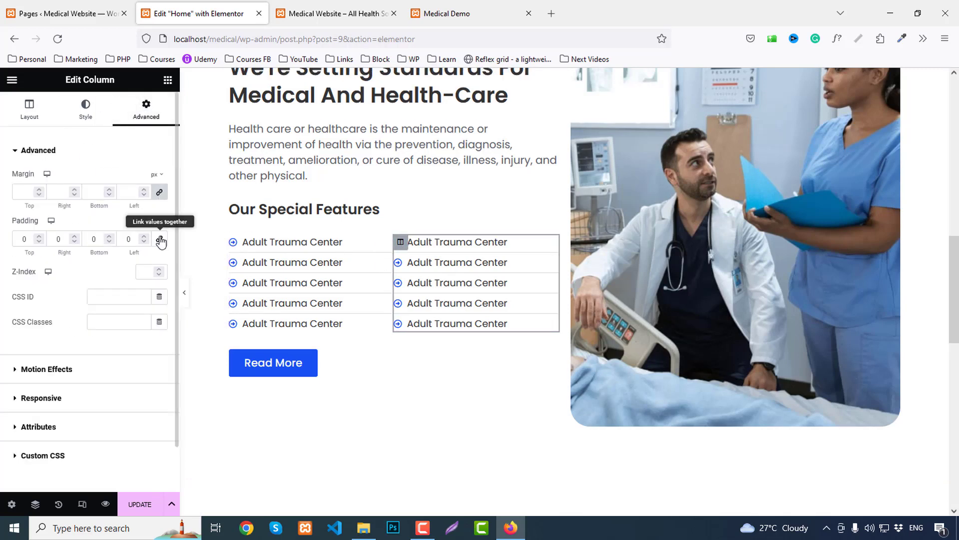
Set the second inner column's left padding to 30 px, update the page and check the About Us section in the preview.
{"action": "left_click", "coordinate": [124, 239]}
{"action": "type", "text": "3"}
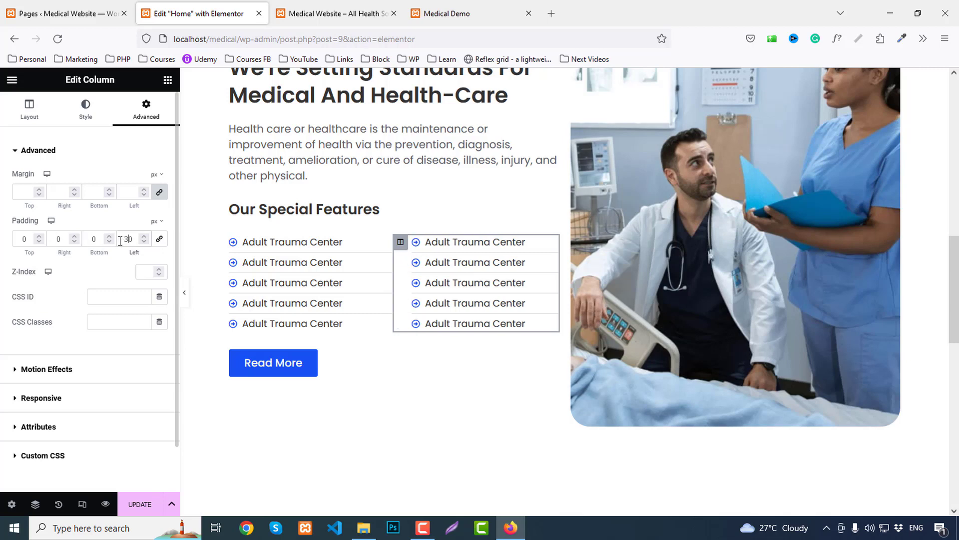
{"action": "left_click", "coordinate": [141, 506]}
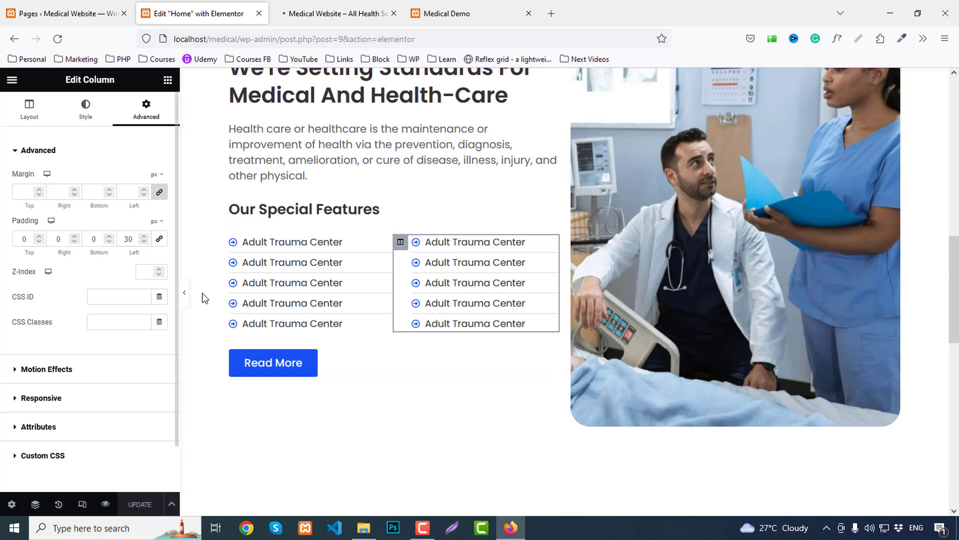
{"action": "left_click", "coordinate": [105, 503]}
{"action": "scroll", "coordinate": [28, 250], "scroll_direction": "down", "scroll_amount": 10}
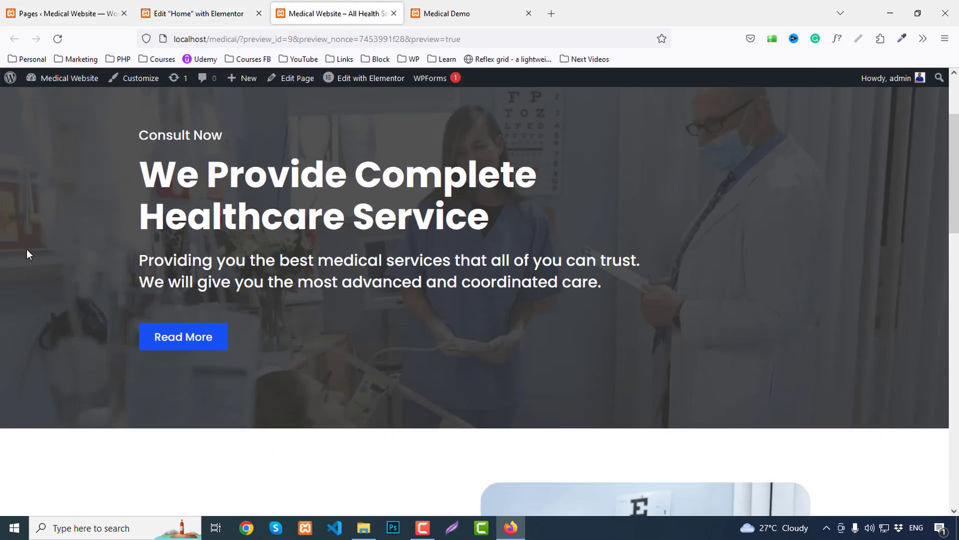
{"action": "scroll", "coordinate": [29, 254], "scroll_direction": "down", "scroll_amount": 2}
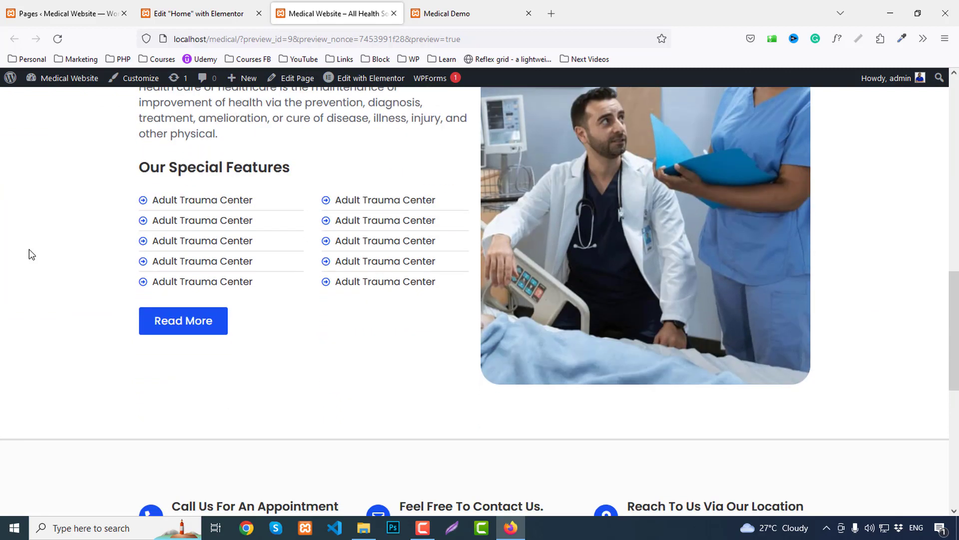
Check the demo's counters section and add an empty single-column section below the About Us section of the Home page.
{"action": "left_click", "coordinate": [455, 10]}
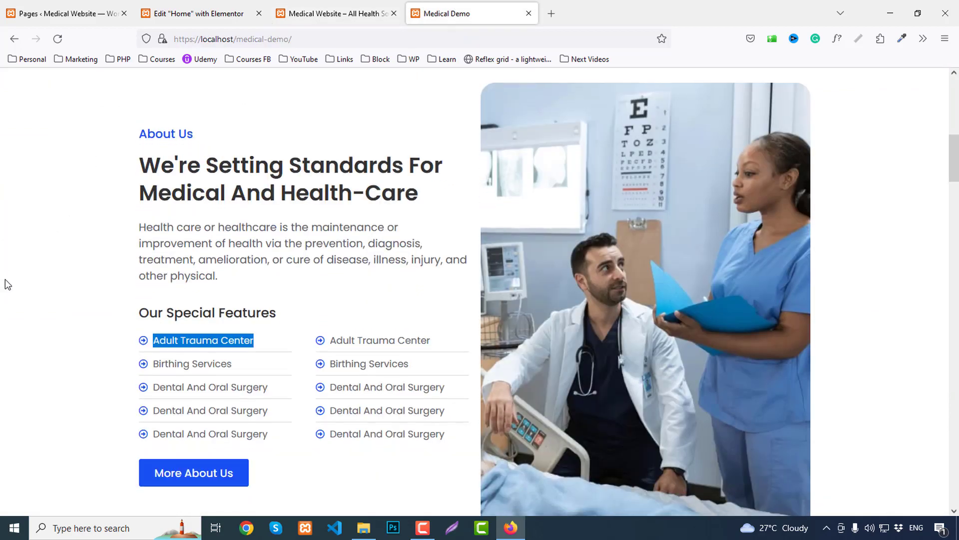
{"action": "scroll", "coordinate": [6, 280], "scroll_direction": "down", "scroll_amount": 5}
{"action": "scroll", "coordinate": [6, 285], "scroll_direction": "down", "scroll_amount": 2}
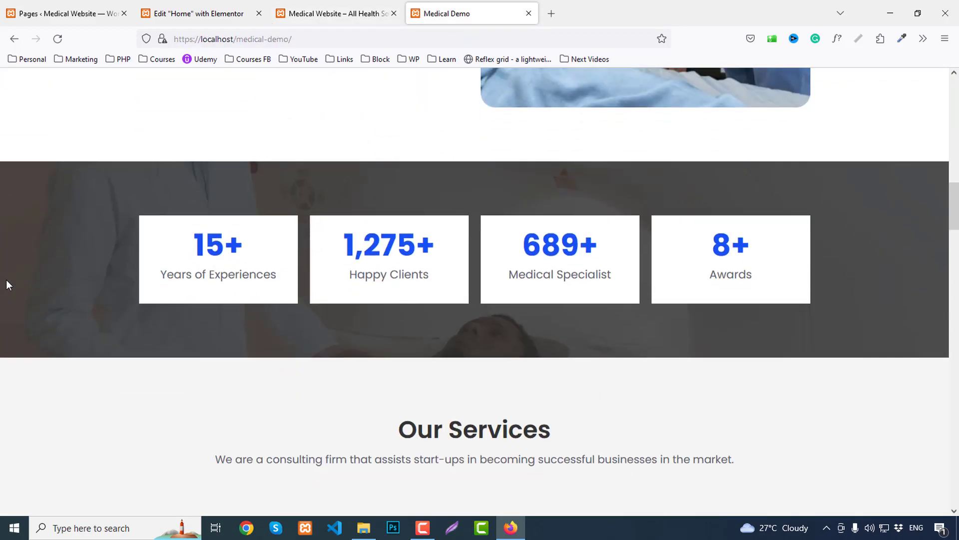
{"action": "left_click", "coordinate": [218, 4]}
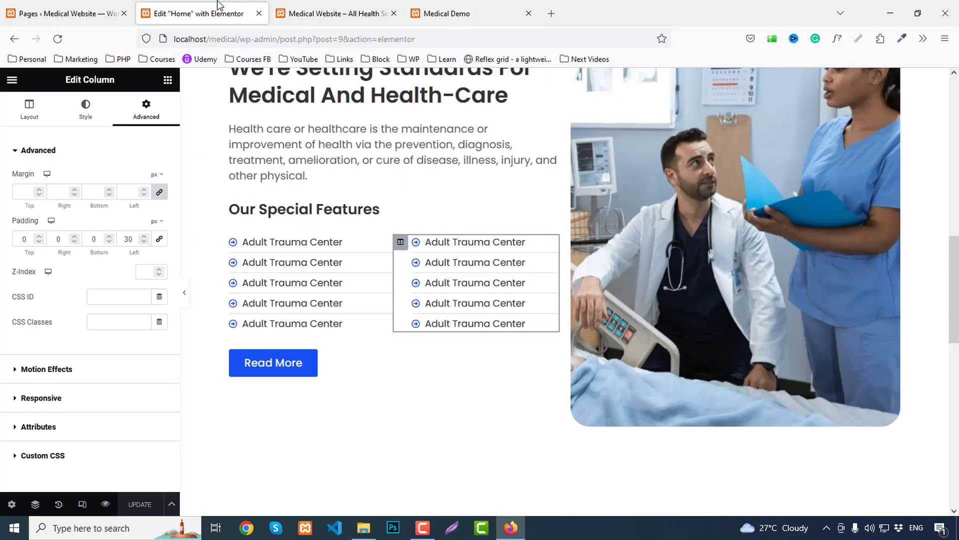
{"action": "scroll", "coordinate": [499, 350], "scroll_direction": "down", "scroll_amount": 2}
{"action": "left_click", "coordinate": [549, 443]}
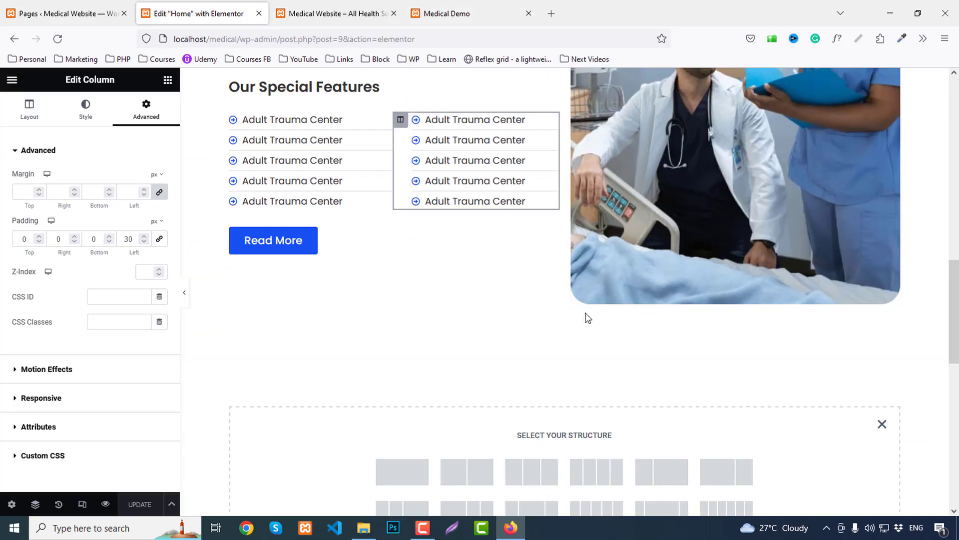
{"action": "scroll", "coordinate": [500, 350], "scroll_direction": "down", "scroll_amount": 2}
{"action": "left_click", "coordinate": [407, 351]}
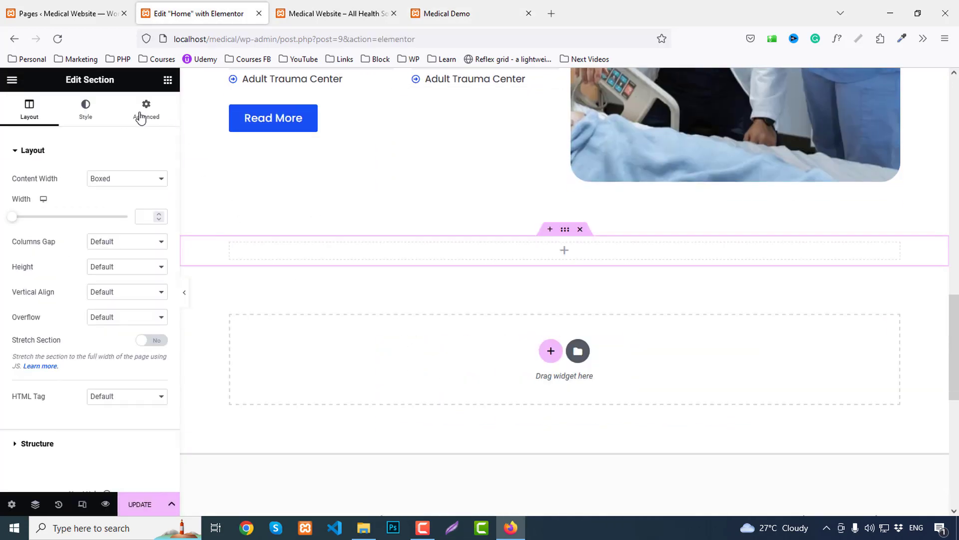
Give the new section a classic background using the media library image of a patient lying in a scanner.
{"action": "left_click", "coordinate": [80, 107]}
{"action": "left_click", "coordinate": [108, 204]}
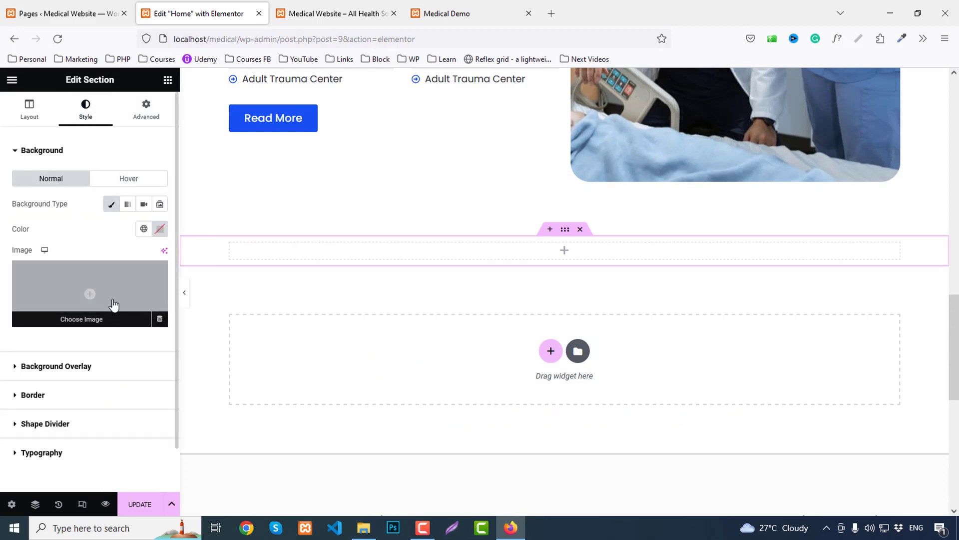
{"action": "left_click", "coordinate": [131, 299]}
{"action": "left_click", "coordinate": [552, 410]}
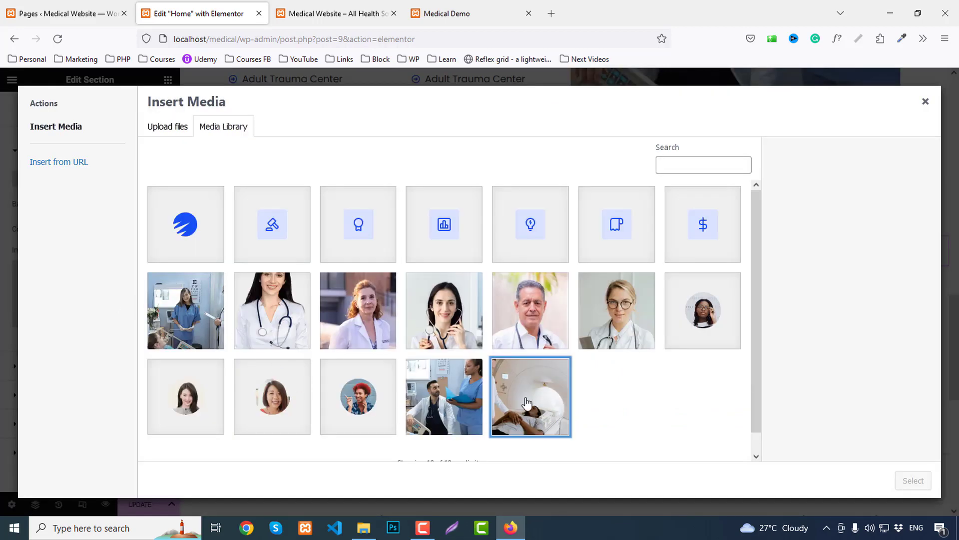
{"action": "left_click", "coordinate": [910, 480]}
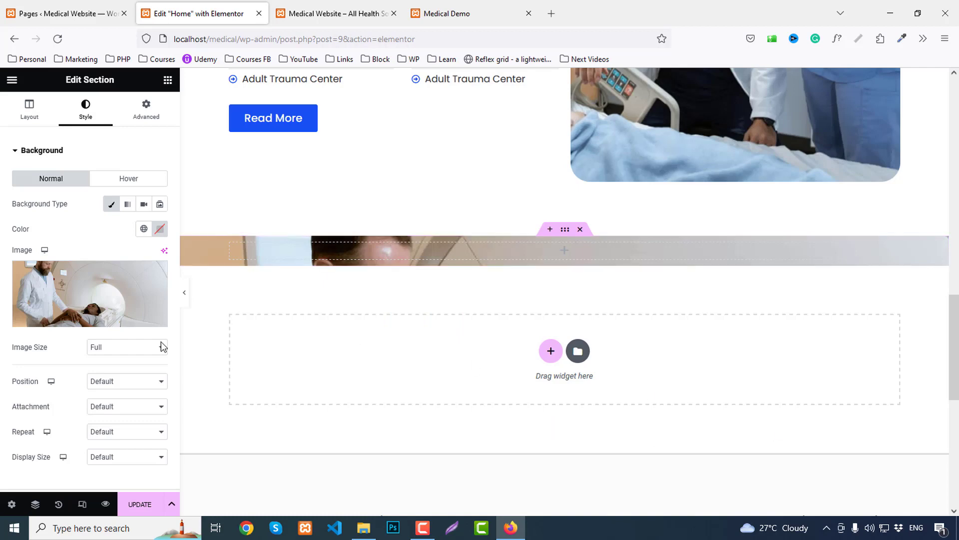
Set the section's background image position to Center Center and its display size to Cover.
{"action": "scroll", "coordinate": [126, 384], "scroll_direction": "down", "scroll_amount": 3}
{"action": "left_click", "coordinate": [120, 258]}
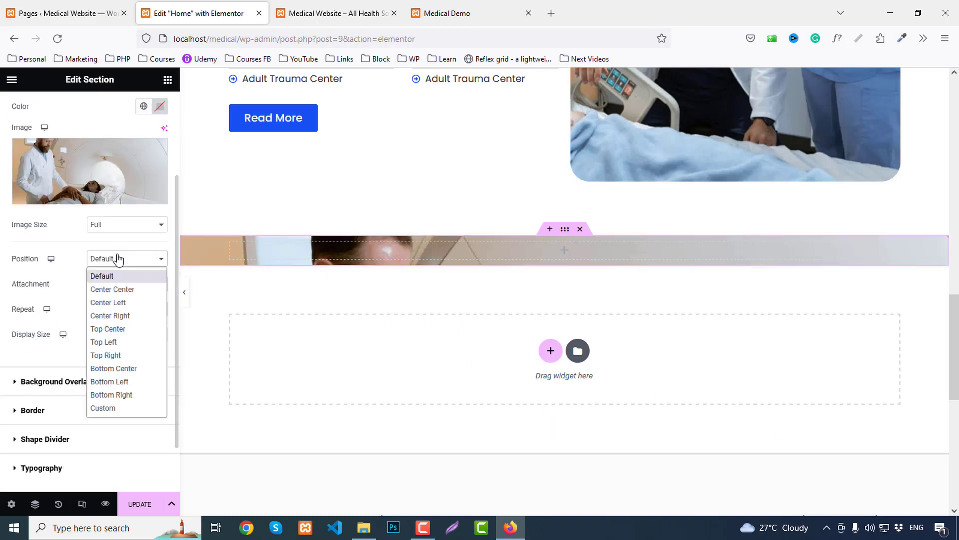
{"action": "left_click", "coordinate": [110, 290]}
{"action": "left_click", "coordinate": [111, 309]}
{"action": "left_click", "coordinate": [111, 325]}
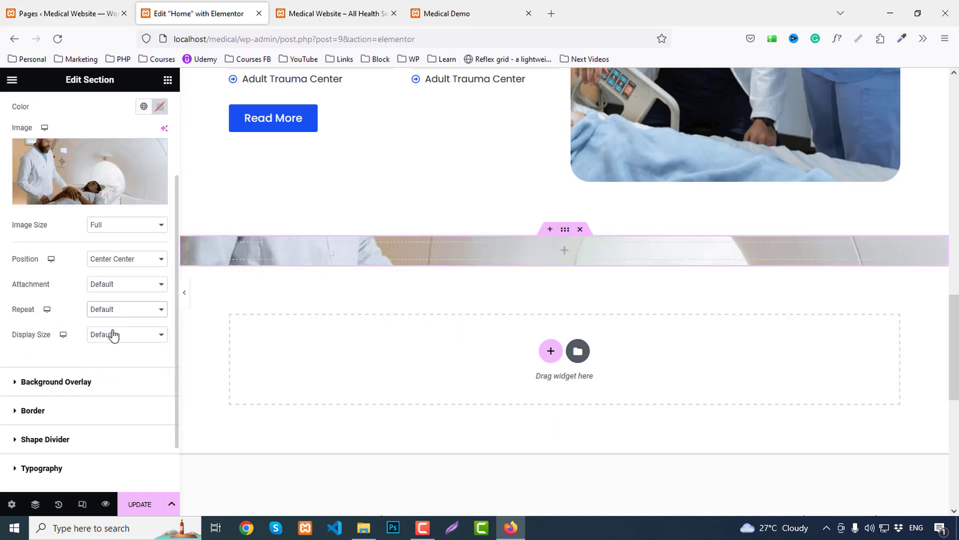
{"action": "left_click", "coordinate": [112, 334]}
{"action": "left_click", "coordinate": [100, 379]}
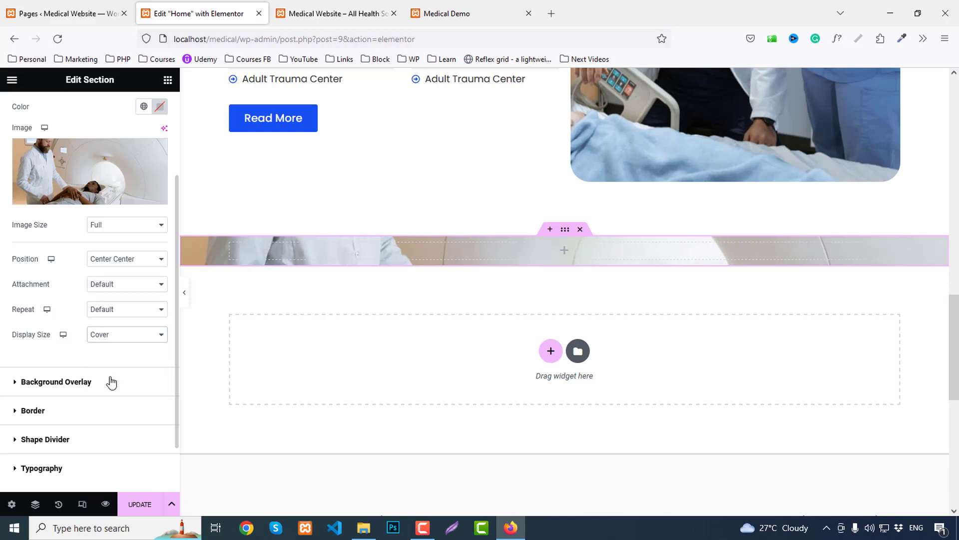
Add a classic background overlay in the global Secondary color with 0.85 opacity to the section.
{"action": "scroll", "coordinate": [100, 375], "scroll_direction": "down", "scroll_amount": 2}
{"action": "left_click", "coordinate": [67, 320]}
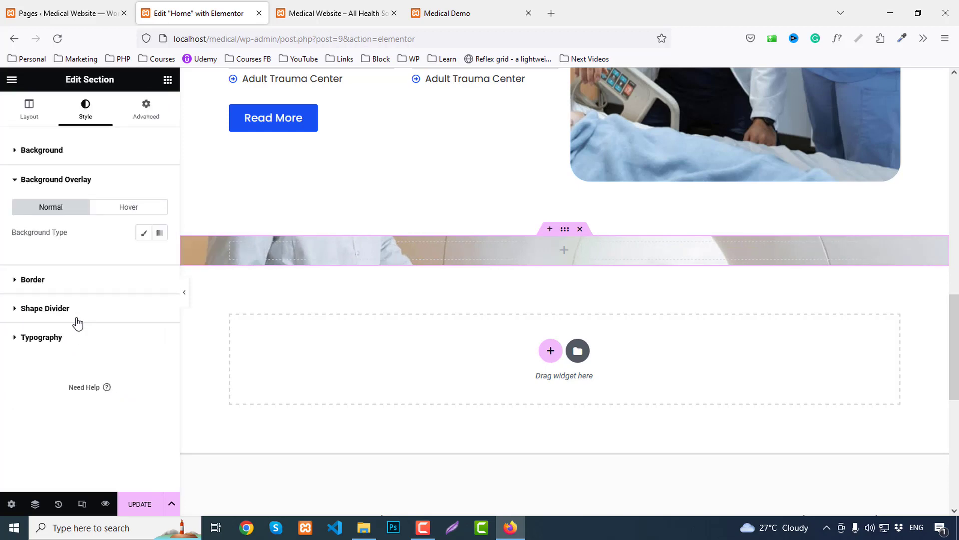
{"action": "left_click", "coordinate": [144, 233]}
{"action": "left_click", "coordinate": [144, 258]}
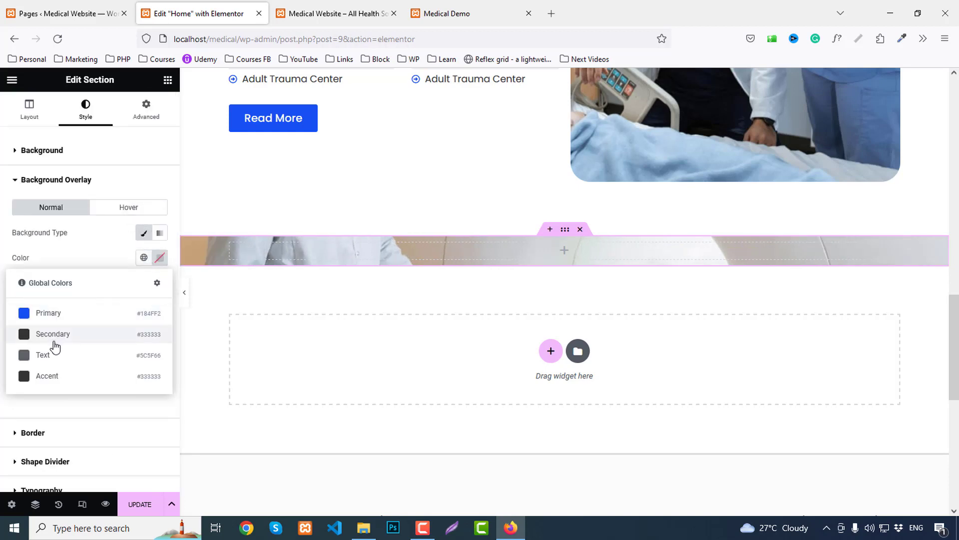
{"action": "left_click", "coordinate": [30, 336]}
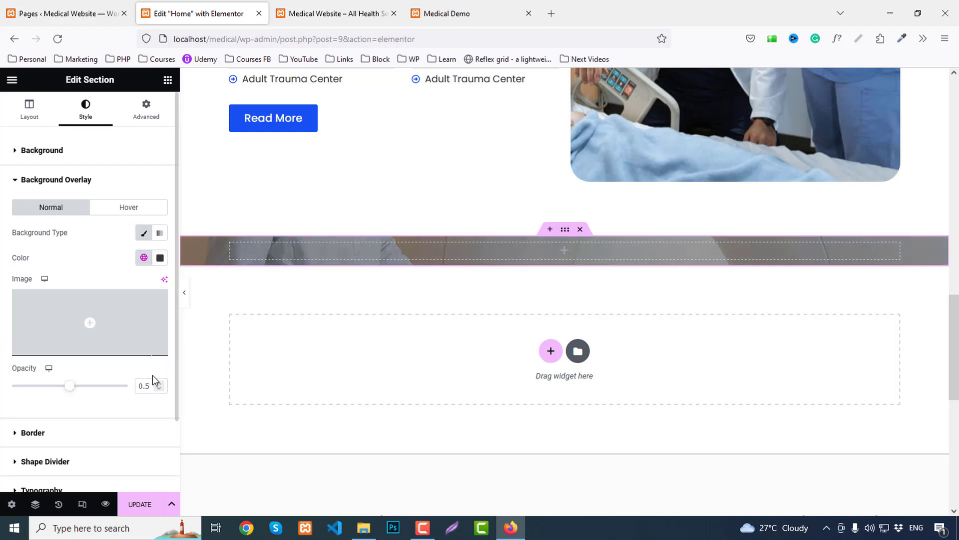
{"action": "left_click", "coordinate": [147, 389]}
{"action": "type", "text": "8"}
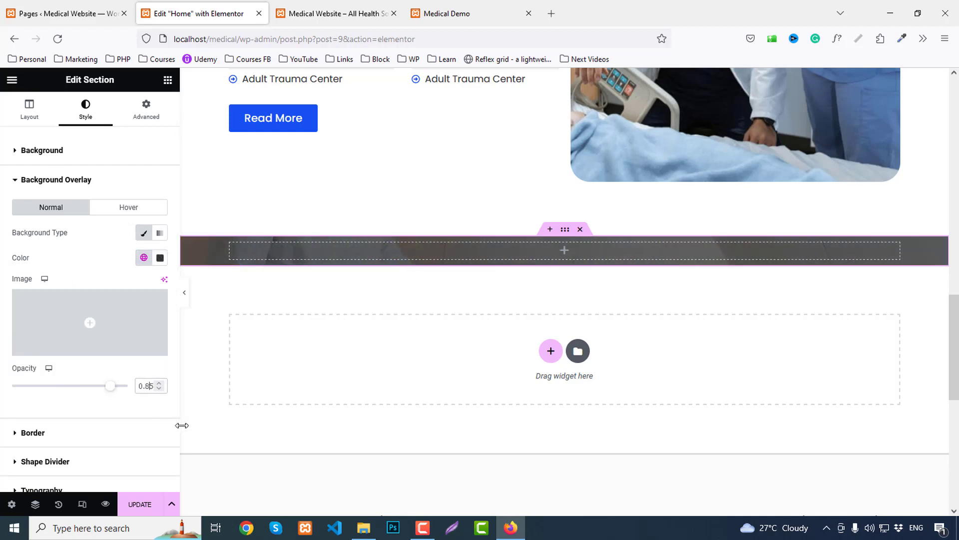
Unlink the section's padding values and set the top and bottom padding to 80 px.
{"action": "left_click", "coordinate": [146, 109]}
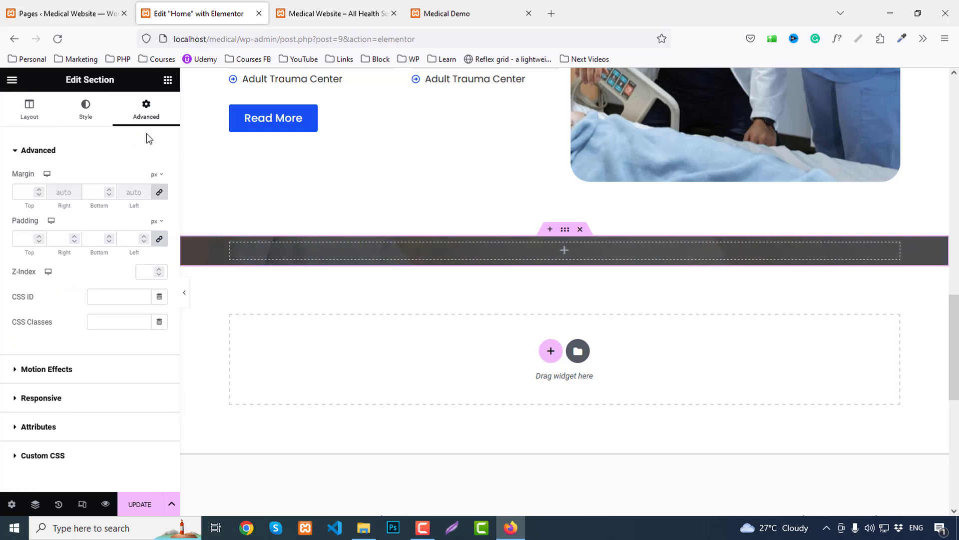
{"action": "left_click", "coordinate": [156, 233]}
{"action": "left_click", "coordinate": [22, 238]}
{"action": "type", "text": "80"}
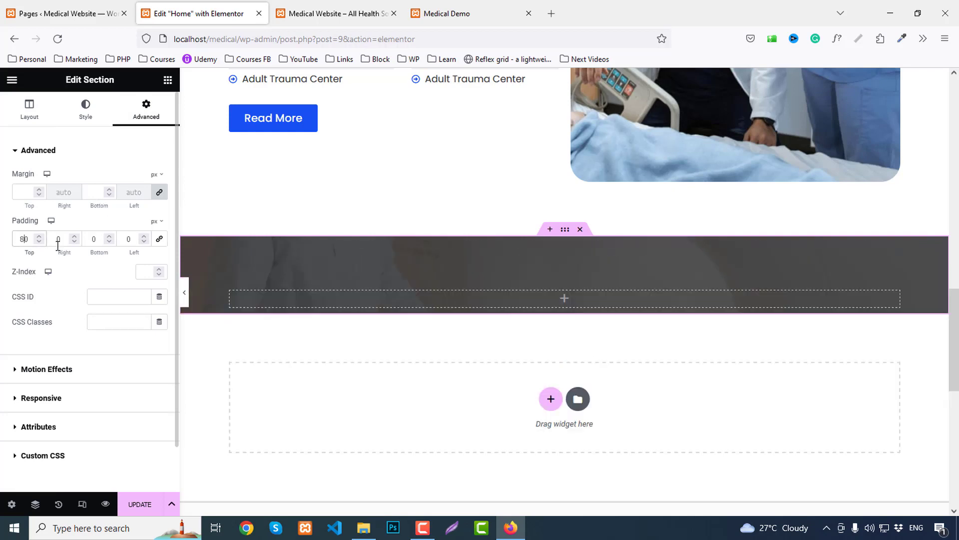
{"action": "left_click", "coordinate": [89, 239]}
{"action": "type", "text": "8"}
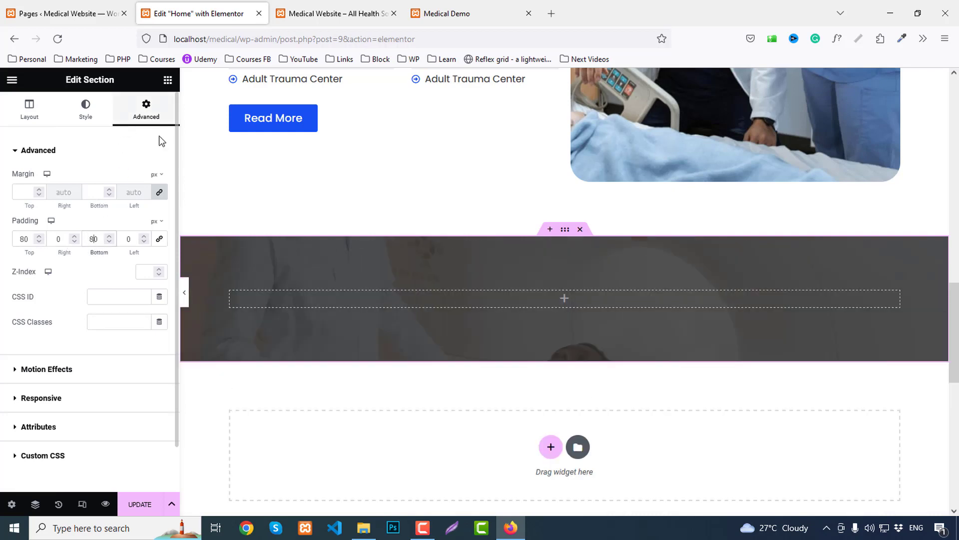
Duplicate the section's column three times to make four equal columns.
{"action": "right_click", "coordinate": [233, 298]}
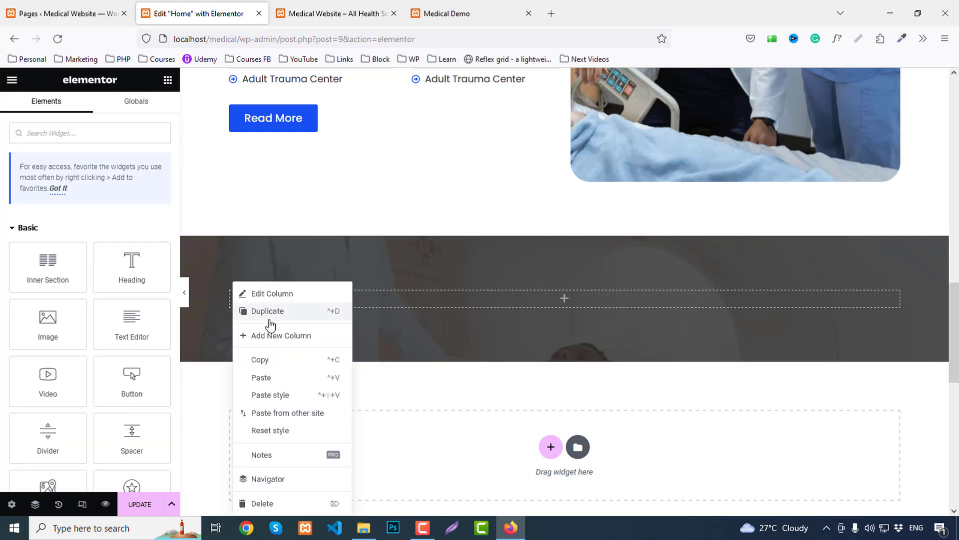
{"action": "left_click", "coordinate": [263, 310]}
{"action": "right_click", "coordinate": [230, 289]}
{"action": "left_click", "coordinate": [263, 311]}
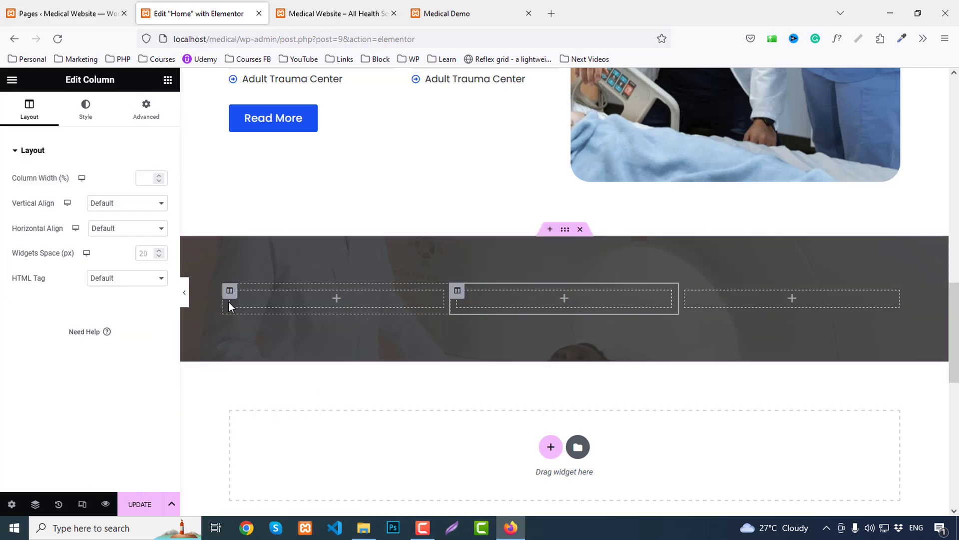
{"action": "right_click", "coordinate": [231, 291]}
{"action": "left_click", "coordinate": [259, 312]}
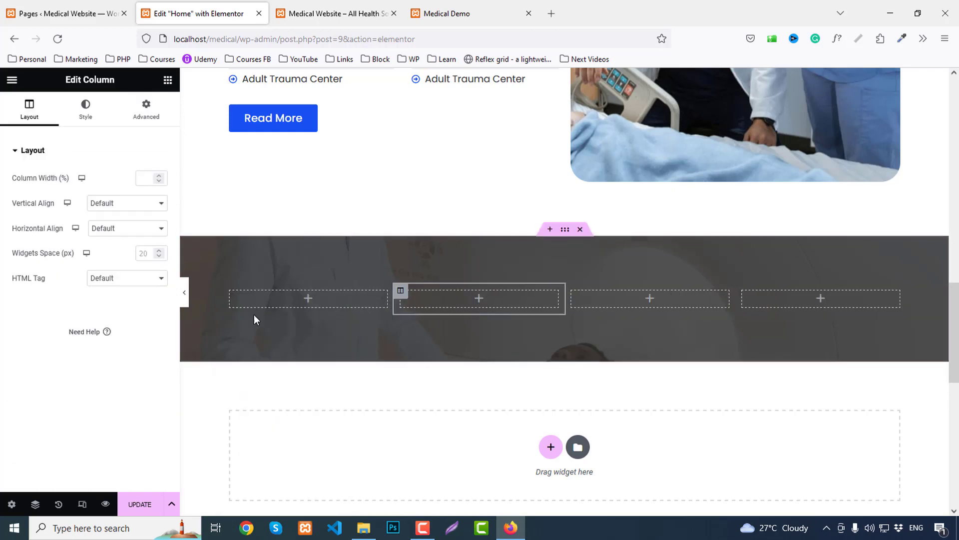
Find the Counter widget and place it in the section's first column.
{"action": "left_click", "coordinate": [169, 83]}
{"action": "type", "text": "counter"}
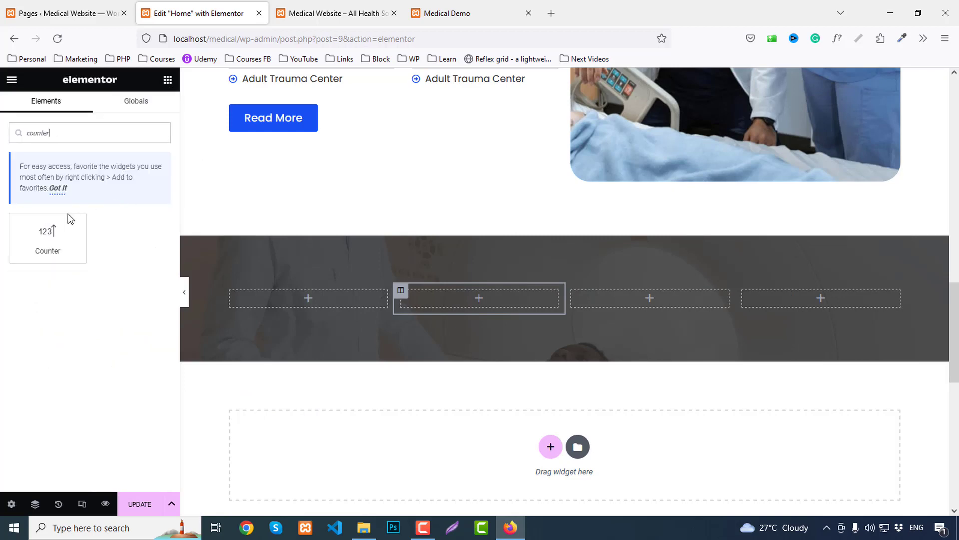
{"action": "left_click_drag", "start_coordinate": [70, 218], "coordinate": [315, 300]}
Copy the counter and paste it into the other three columns.
{"action": "right_click", "coordinate": [280, 304]}
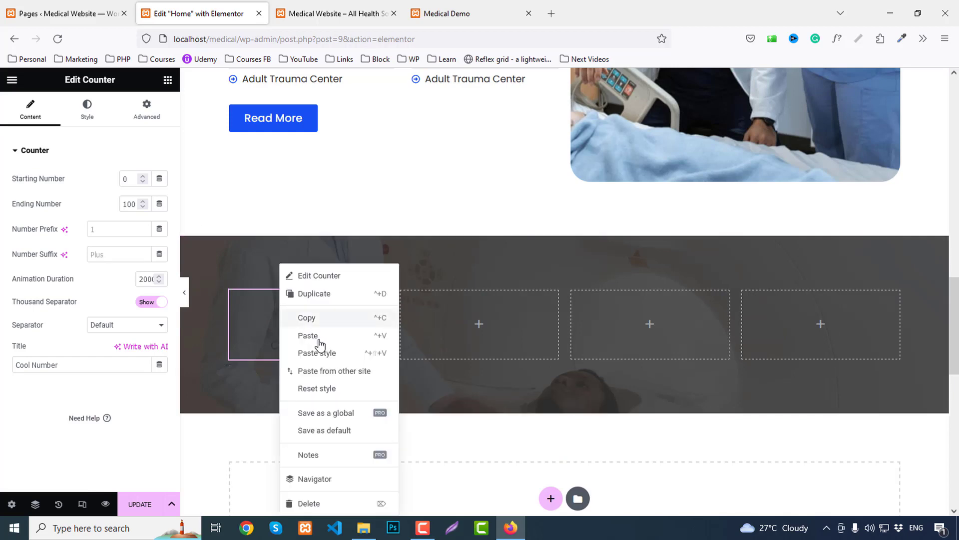
{"action": "left_click", "coordinate": [309, 318]}
{"action": "right_click", "coordinate": [468, 323]}
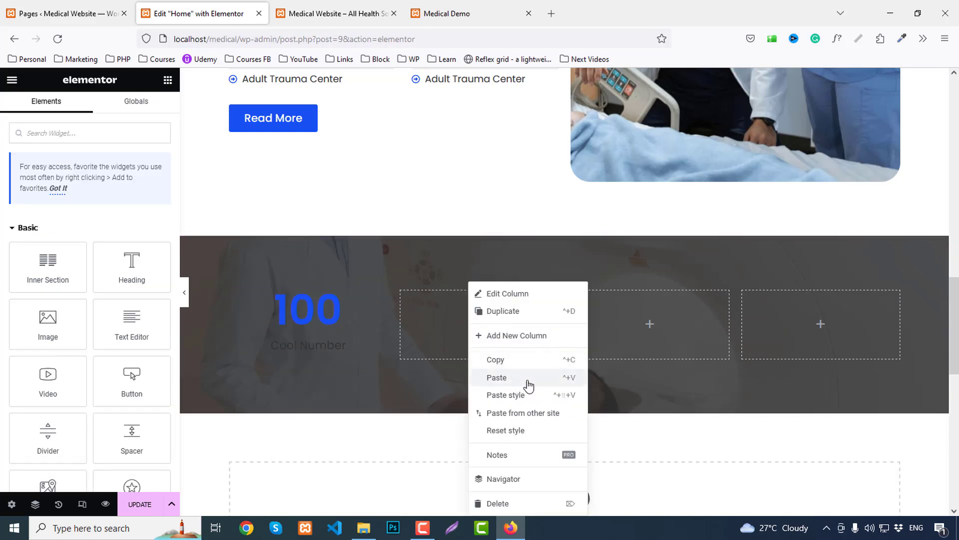
{"action": "left_click", "coordinate": [517, 379]}
{"action": "right_click", "coordinate": [592, 322]}
{"action": "left_click", "coordinate": [638, 387]}
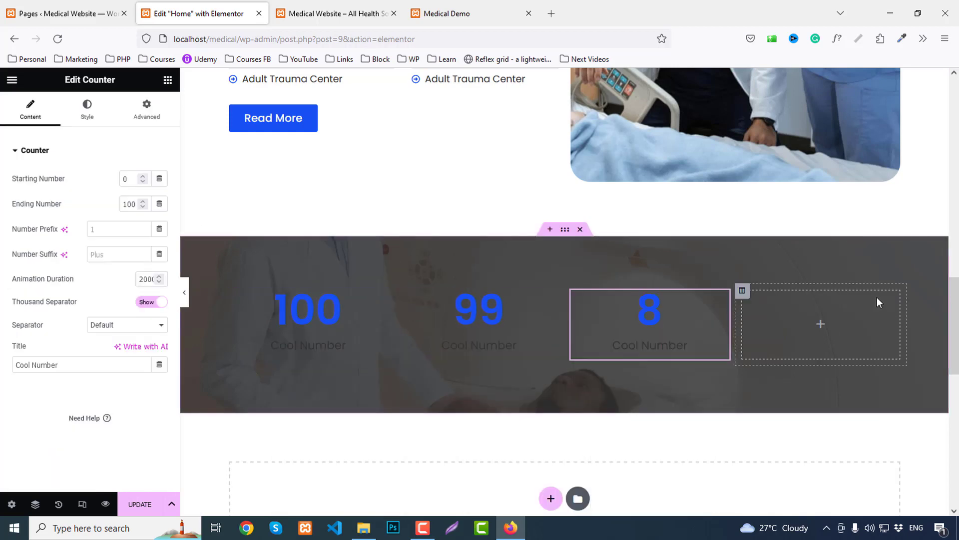
{"action": "right_click", "coordinate": [790, 304]}
{"action": "left_click", "coordinate": [818, 377]}
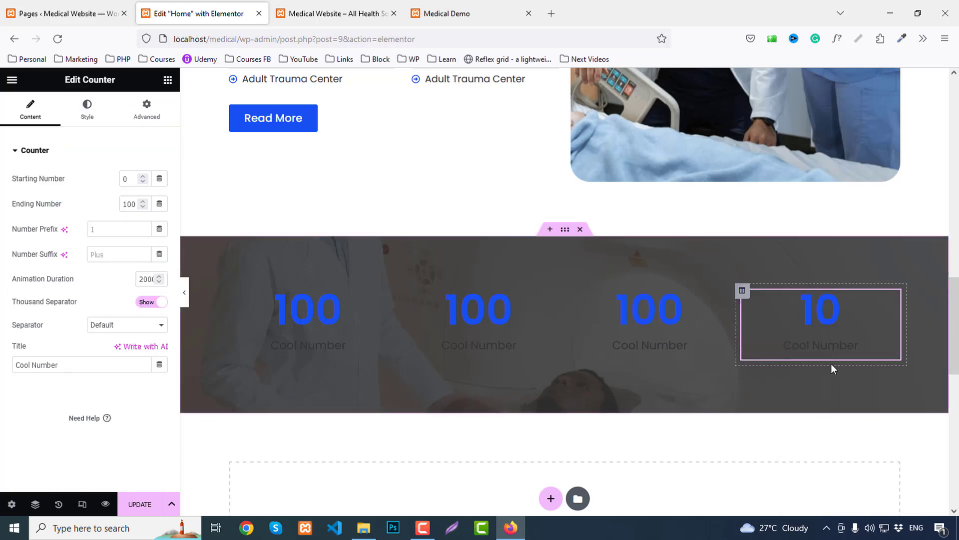
Set the first counter's ending number to 15, its suffix to + and its title to "Years of Experiences", copied from the demo.
{"action": "left_click", "coordinate": [505, 8]}
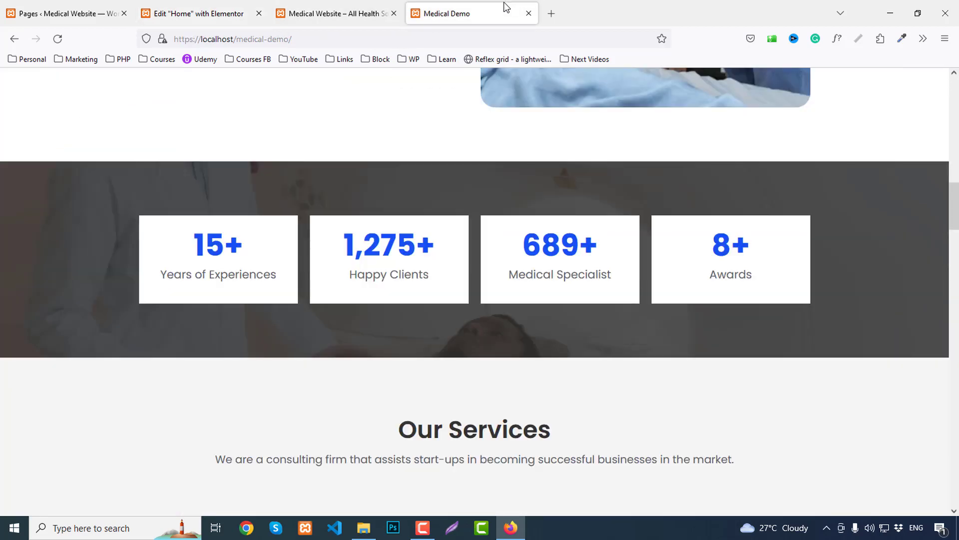
{"action": "triple_click", "coordinate": [214, 270]}
{"action": "left_click", "coordinate": [204, 8]}
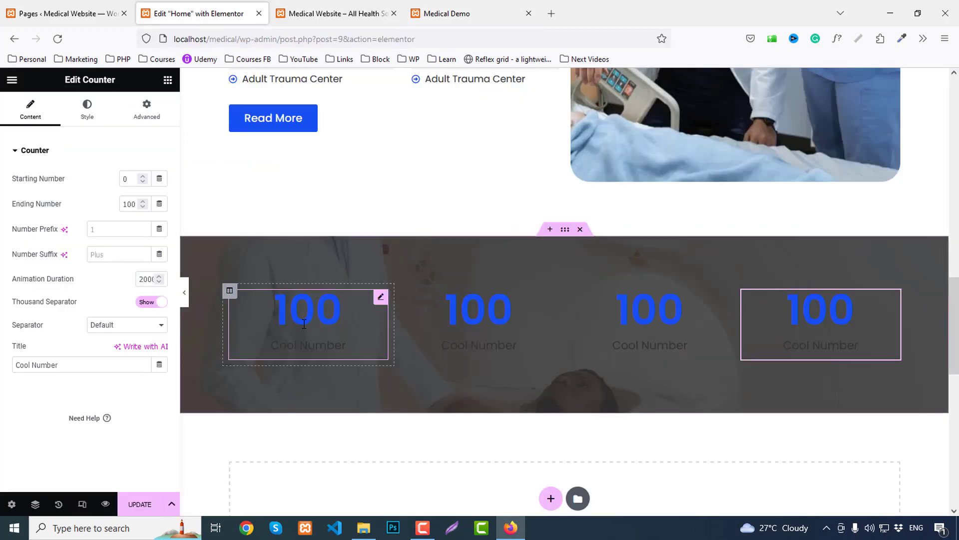
{"action": "type", "text": "15"}
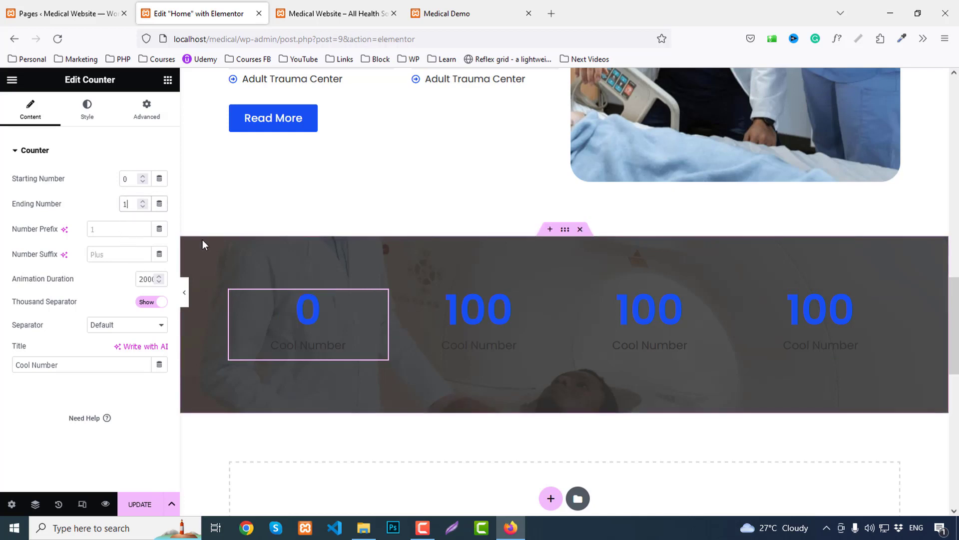
{"action": "left_click", "coordinate": [118, 255]}
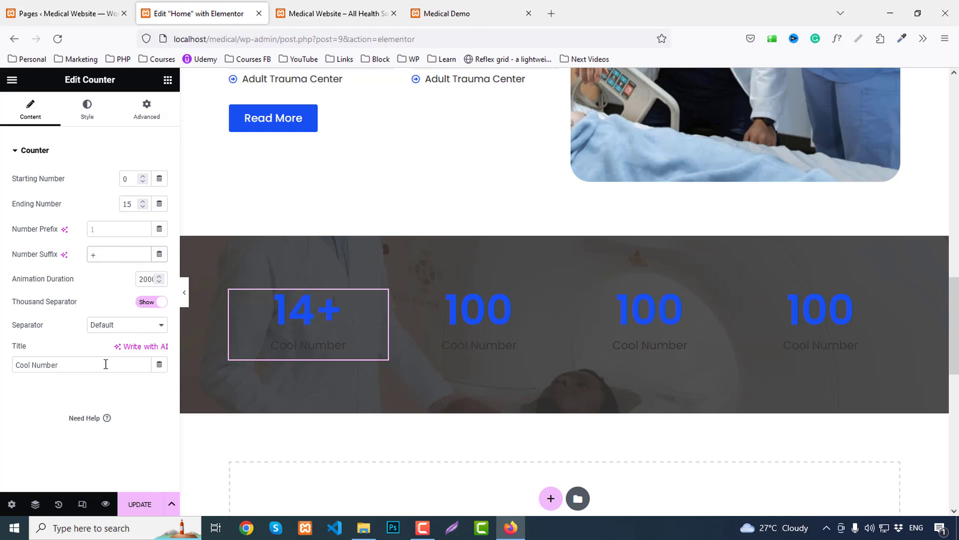
{"action": "left_click_drag", "start_coordinate": [106, 364], "coordinate": [10, 358]}
{"action": "key", "text": "ctrl+v"}
Set the second counter's ending number to 1275 and its title to "Happy Clients", copied from the demo.
{"action": "left_click", "coordinate": [462, 14]}
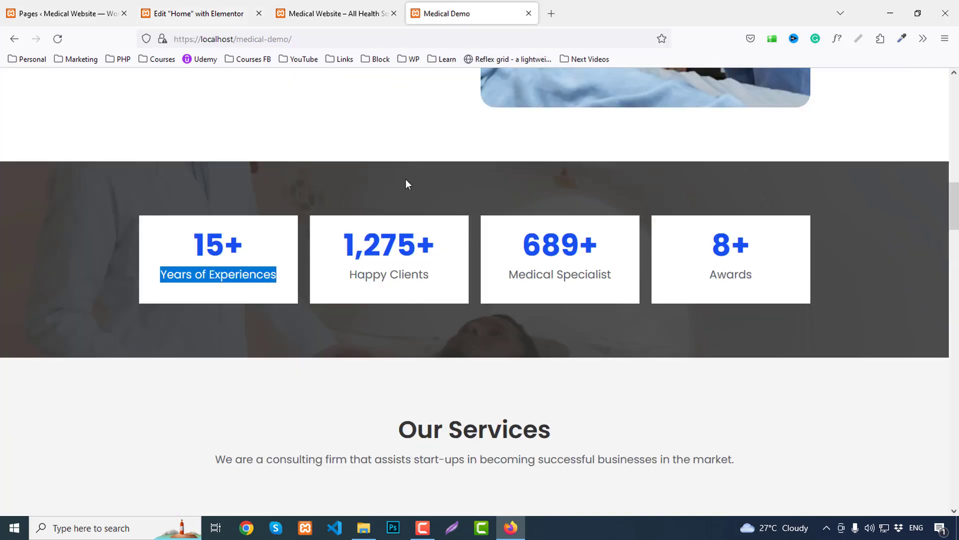
{"action": "left_click_drag", "start_coordinate": [351, 277], "coordinate": [438, 281]}
{"action": "key", "text": "ctrl+c"}
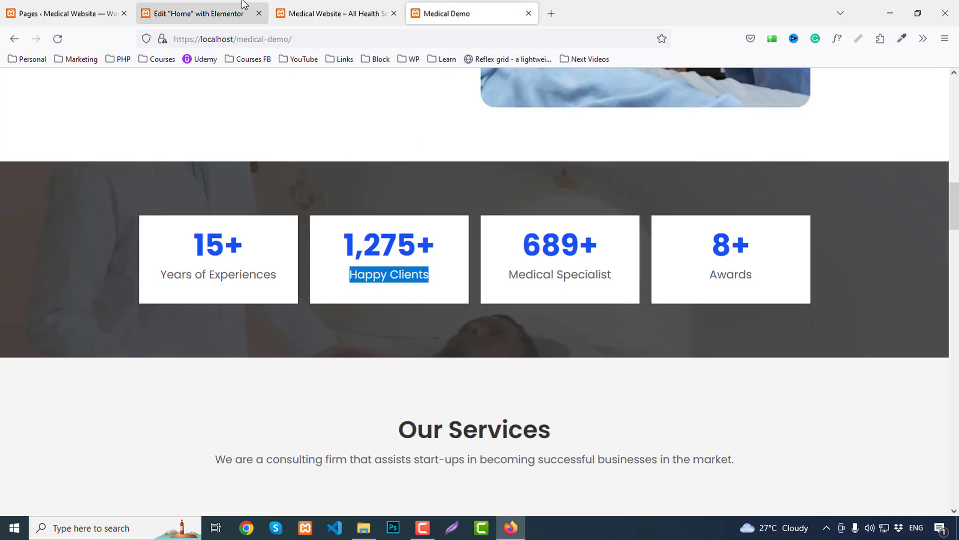
{"action": "left_click", "coordinate": [200, 13]}
{"action": "left_click", "coordinate": [479, 320]}
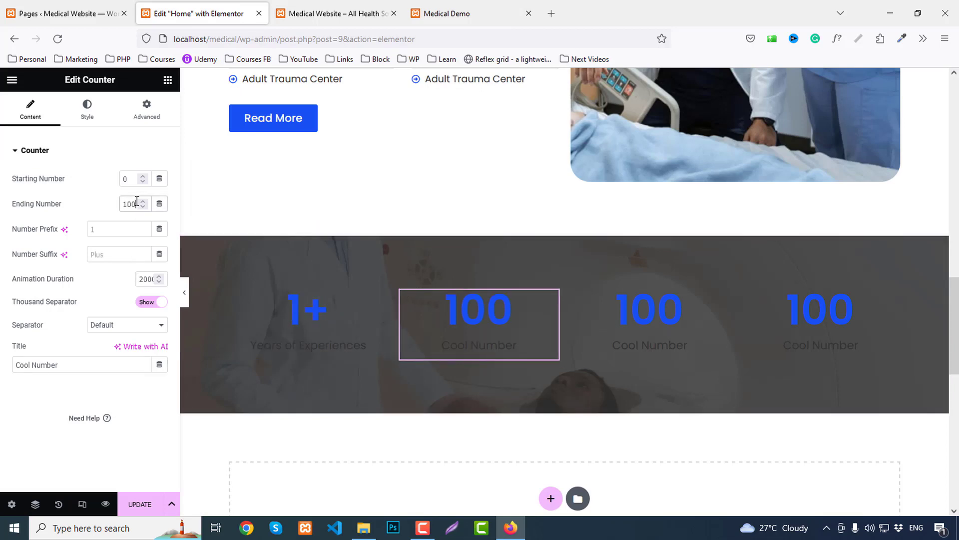
{"action": "type", "text": "1275"}
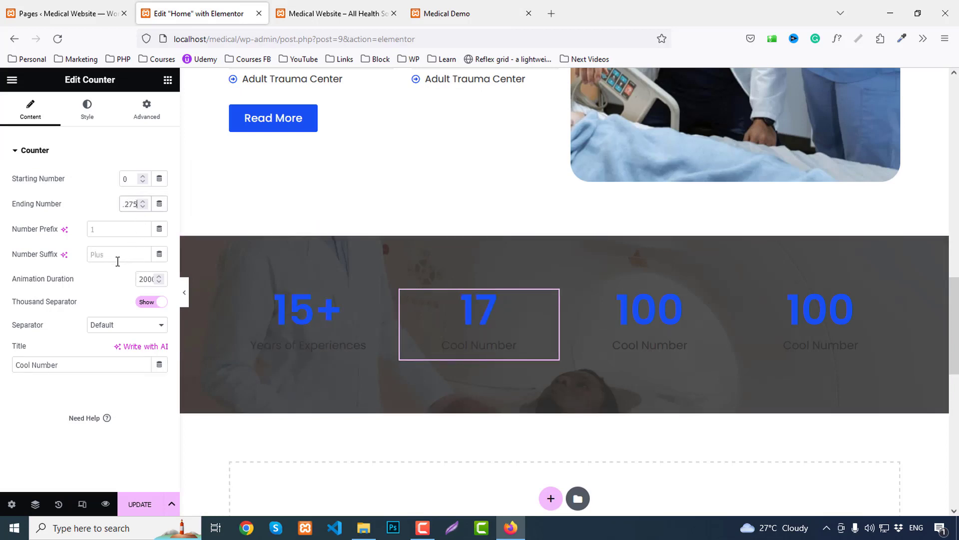
{"action": "triple_click", "coordinate": [100, 365]}
{"action": "key", "text": "ctrl+v"}
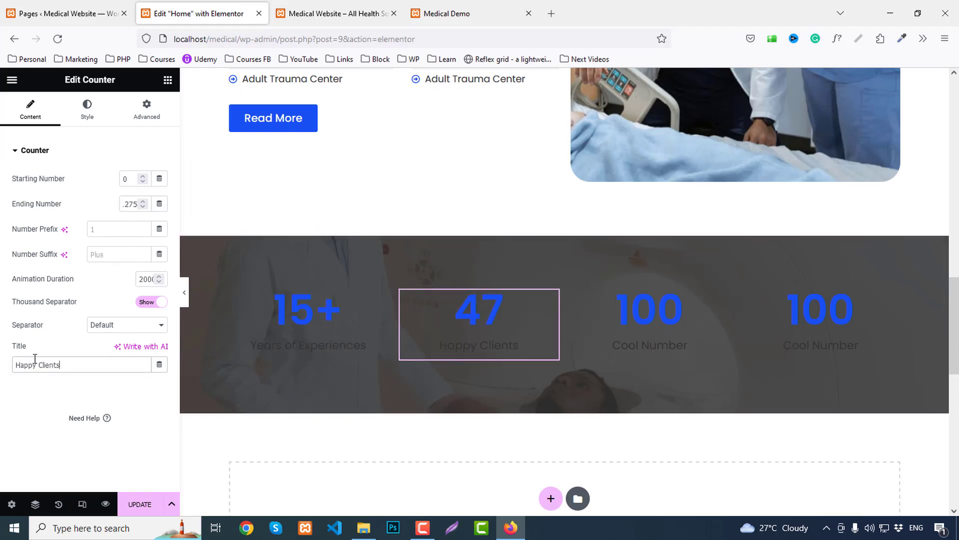
Copy the title "Medical Specialist" from the demo and set the third counter's ending number to 689 with the suffix +.
{"action": "left_click", "coordinate": [485, 4]}
{"action": "left_click_drag", "start_coordinate": [504, 276], "coordinate": [620, 277]}
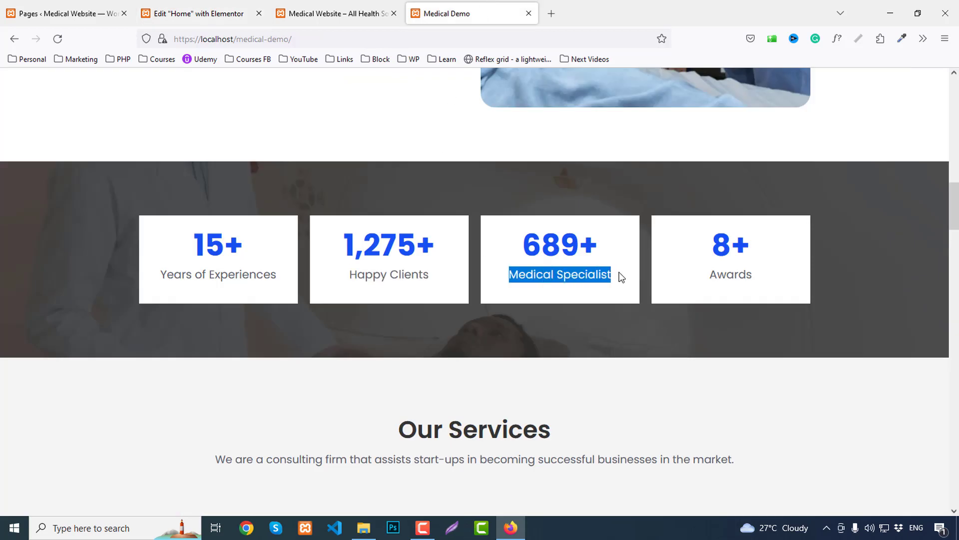
{"action": "left_click", "coordinate": [240, 15]}
{"action": "left_click", "coordinate": [649, 320]}
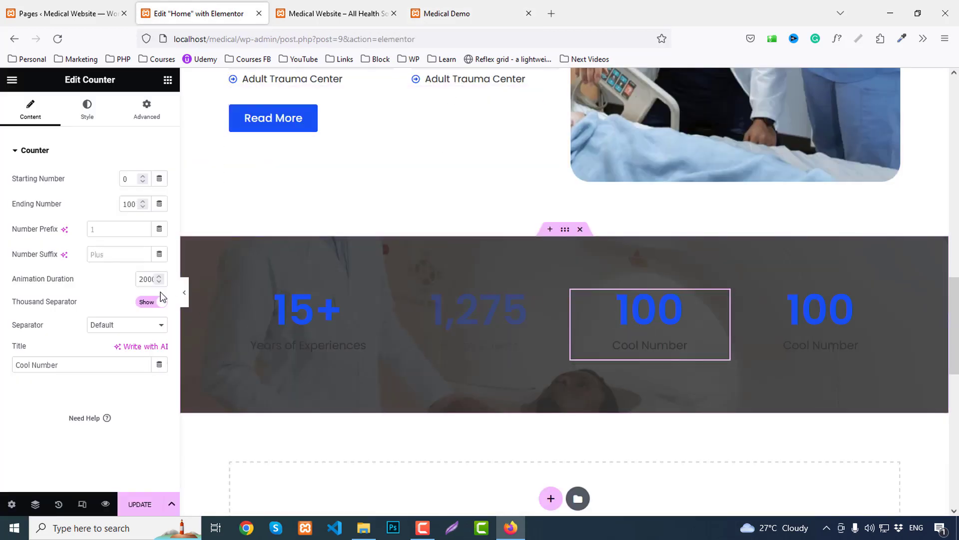
{"action": "double_click", "coordinate": [129, 204]}
{"action": "type", "text": "689"}
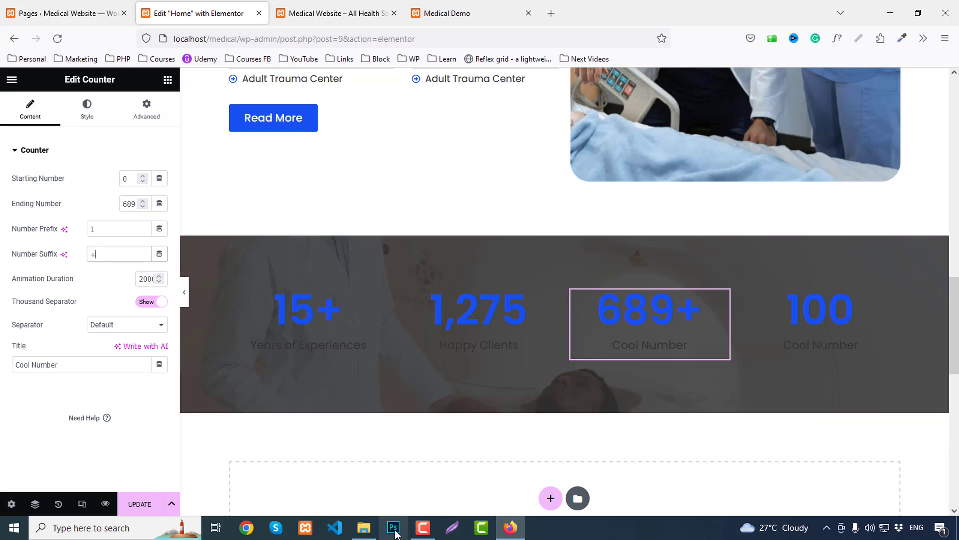
{"action": "left_click", "coordinate": [421, 531]}
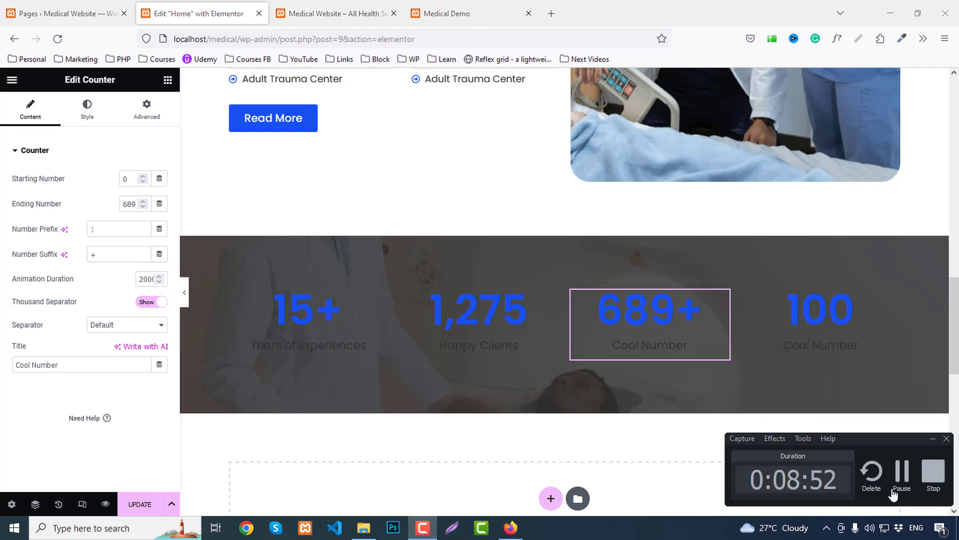
{"action": "left_click", "coordinate": [932, 438]}
Replace the third counter's title with the copied text "Medical Specialist".
{"action": "triple_click", "coordinate": [660, 345]}
{"action": "key", "text": "BackSpace"}
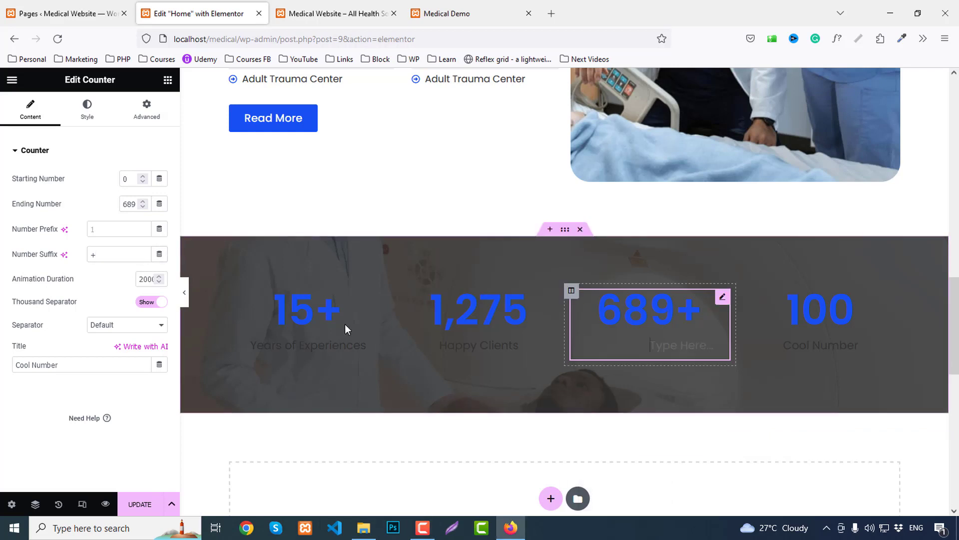
{"action": "left_click_drag", "start_coordinate": [83, 367], "coordinate": [1, 366]}
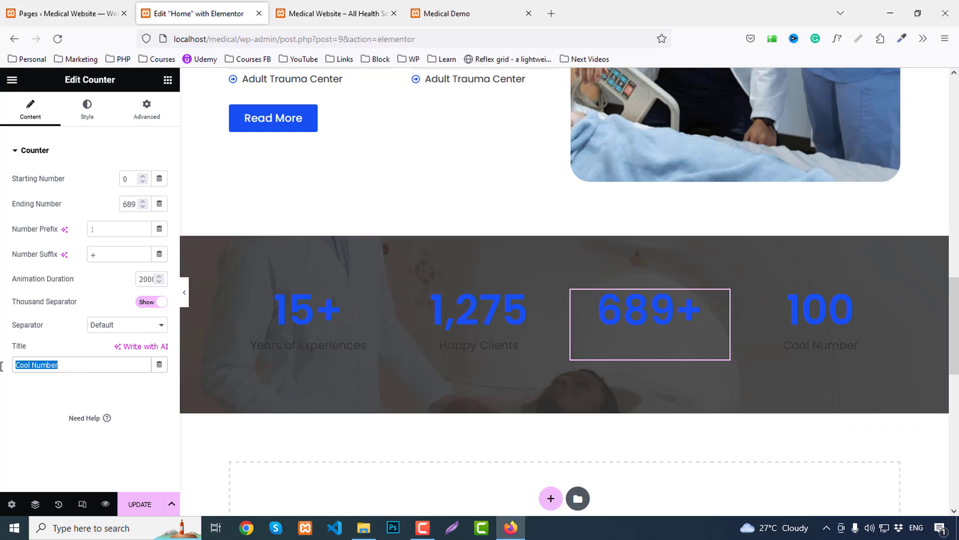
{"action": "right_click", "coordinate": [48, 363]}
{"action": "left_click", "coordinate": [86, 237]}
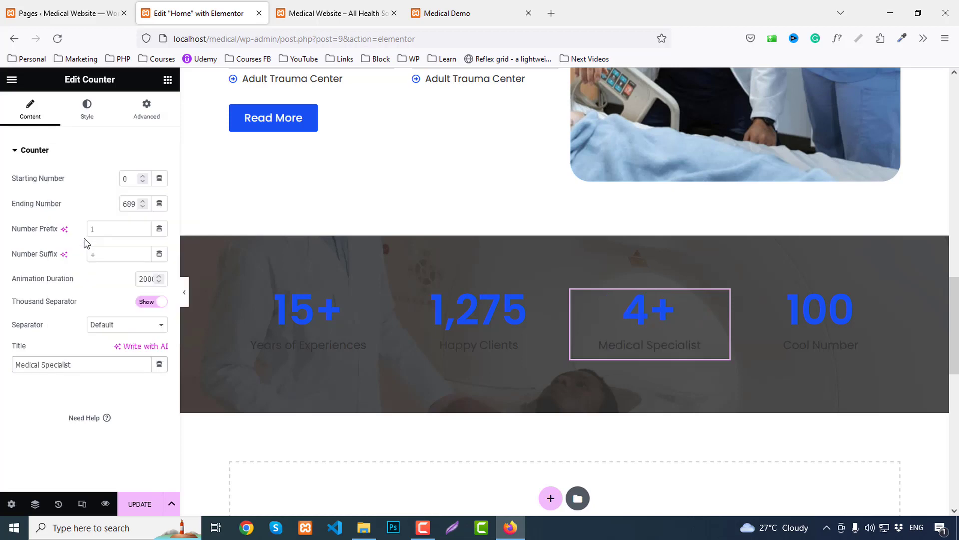
Set the fourth counter's ending number to 8 and its title to "Awards", copied from the demo.
{"action": "left_click", "coordinate": [479, 9]}
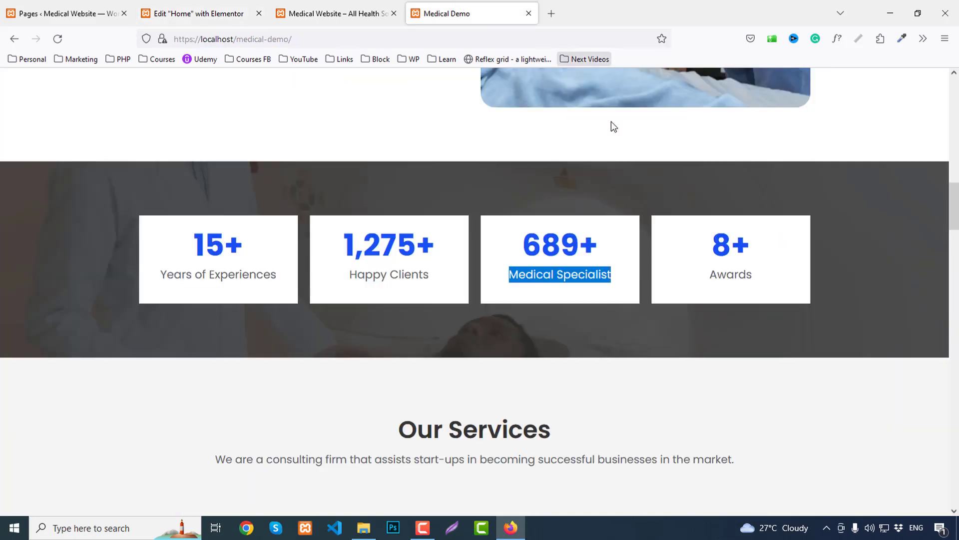
{"action": "left_click", "coordinate": [703, 275]}
{"action": "double_click", "coordinate": [733, 275]}
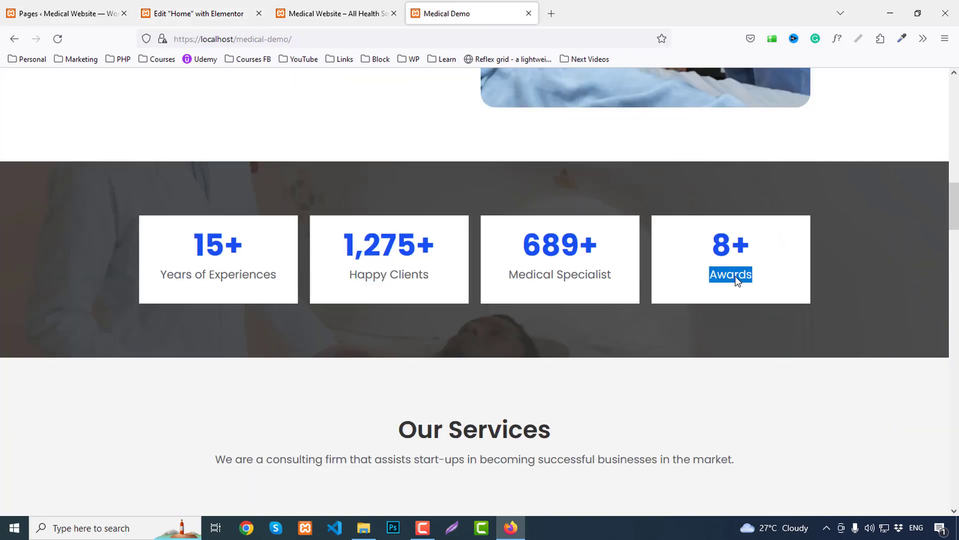
{"action": "right_click", "coordinate": [735, 280]}
{"action": "left_click", "coordinate": [749, 286]}
{"action": "left_click", "coordinate": [195, 14]}
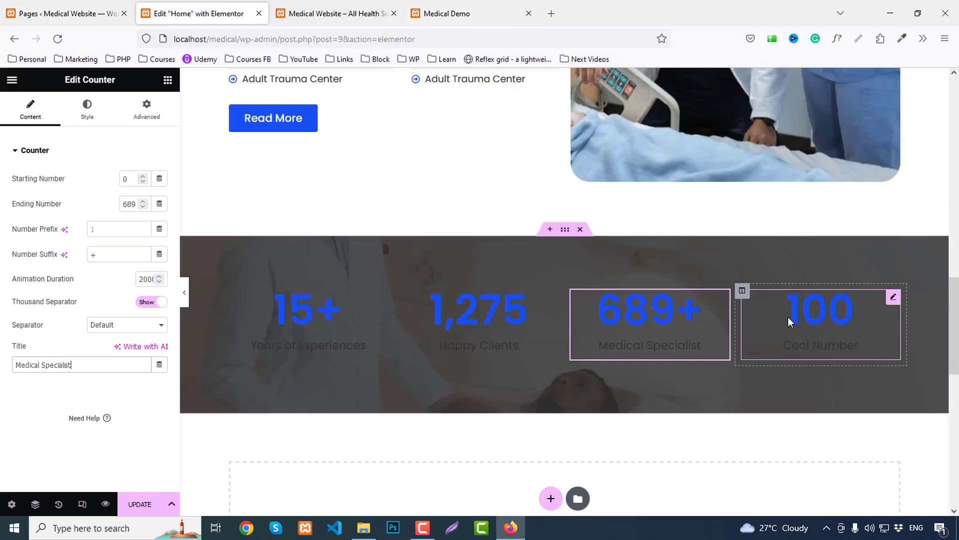
{"action": "left_click", "coordinate": [790, 321]}
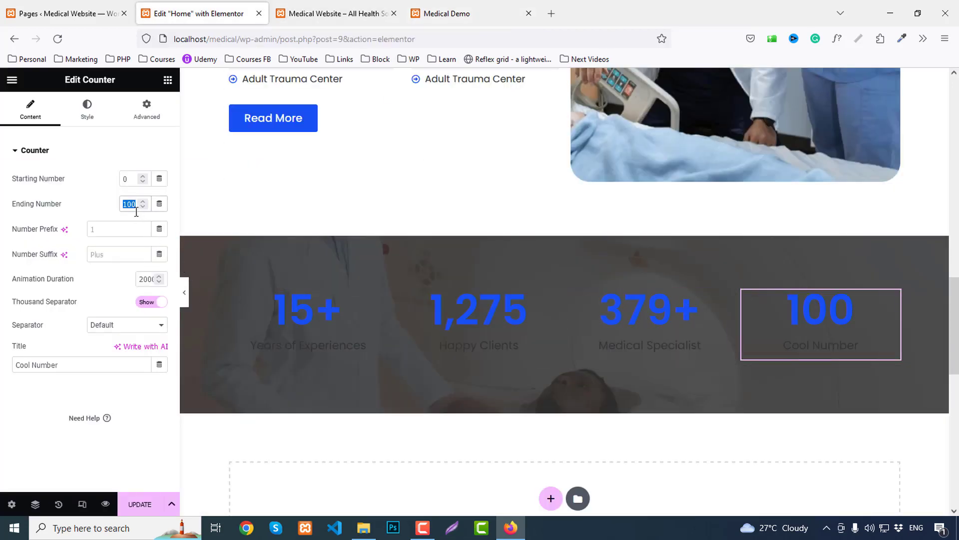
{"action": "left_click", "coordinate": [92, 364]}
{"action": "left_click_drag", "start_coordinate": [63, 365], "coordinate": [15, 365]}
{"action": "right_click", "coordinate": [57, 368]}
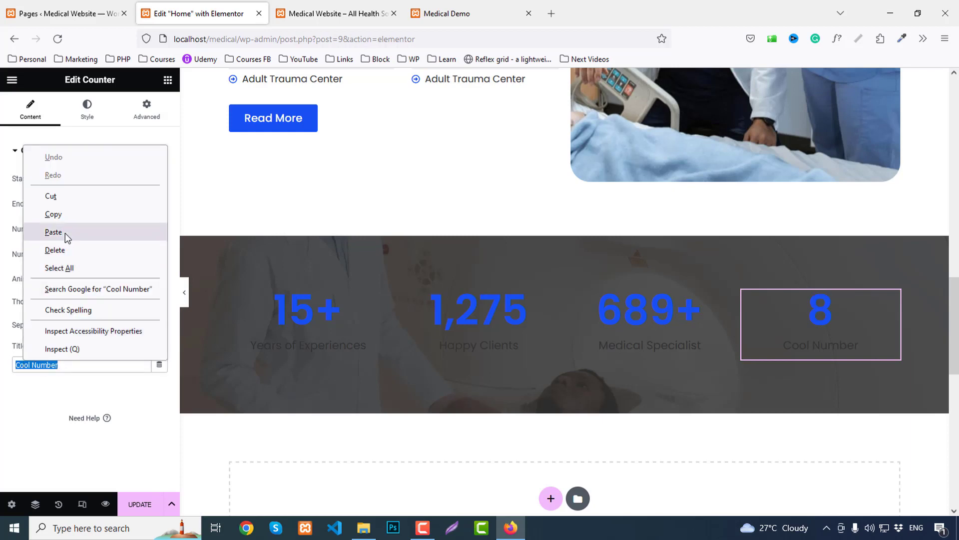
{"action": "left_click", "coordinate": [59, 233]}
Give the first counter a solid white classic background.
{"action": "left_click", "coordinate": [348, 320]}
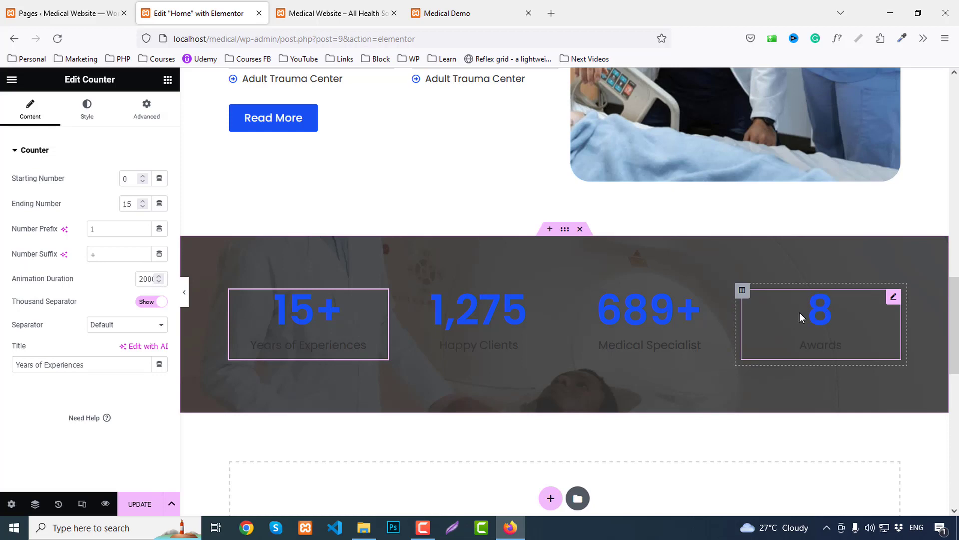
{"action": "left_click", "coordinate": [88, 110]}
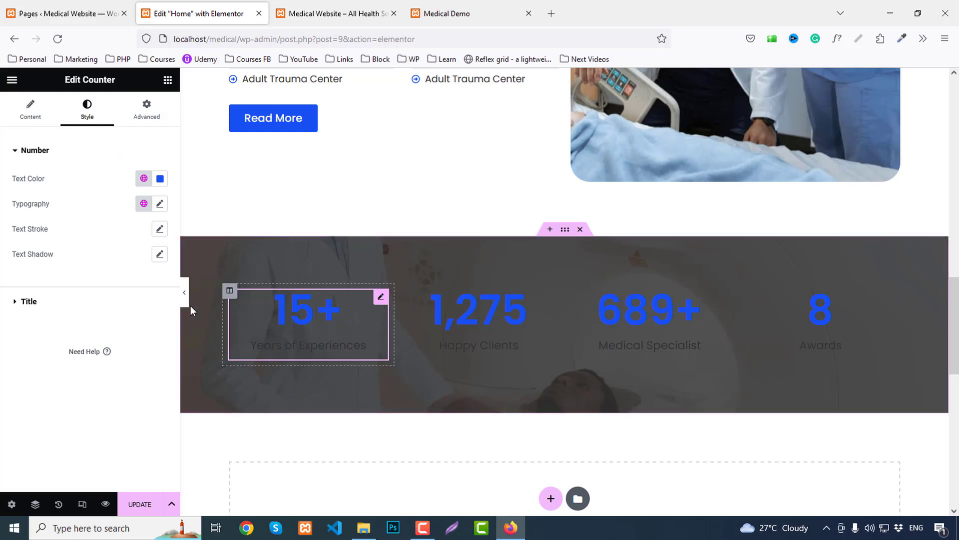
{"action": "left_click", "coordinate": [146, 109]}
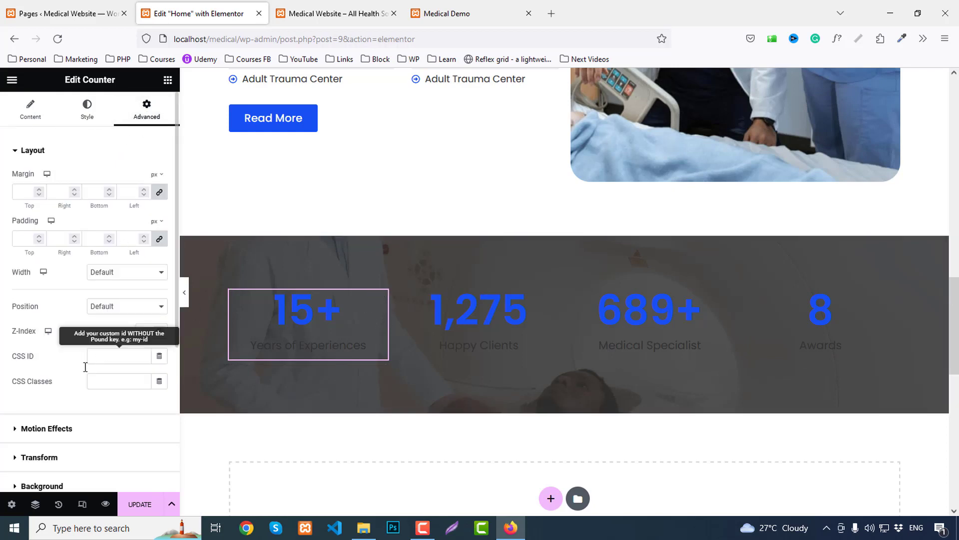
{"action": "left_click", "coordinate": [53, 428]}
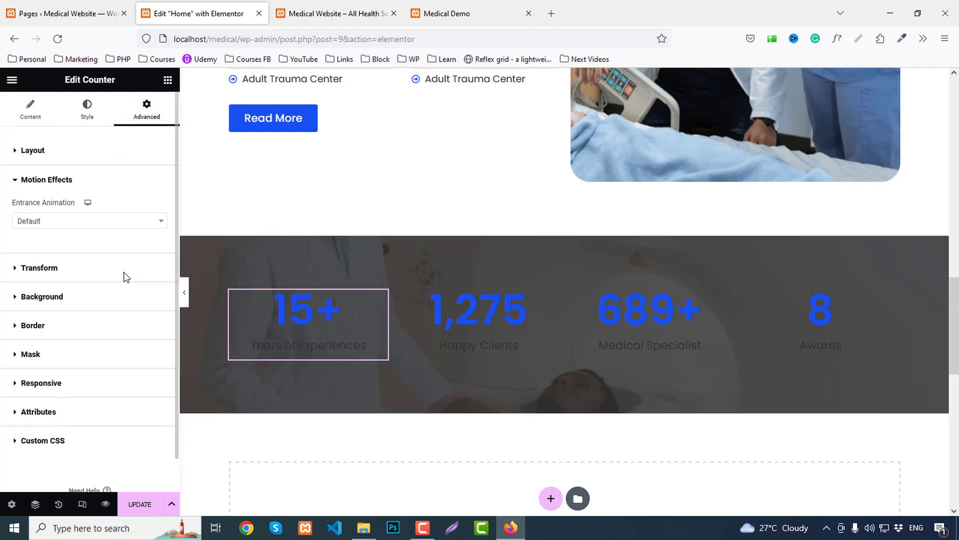
{"action": "left_click", "coordinate": [127, 297]}
{"action": "left_click", "coordinate": [144, 290]}
{"action": "left_click", "coordinate": [159, 314]}
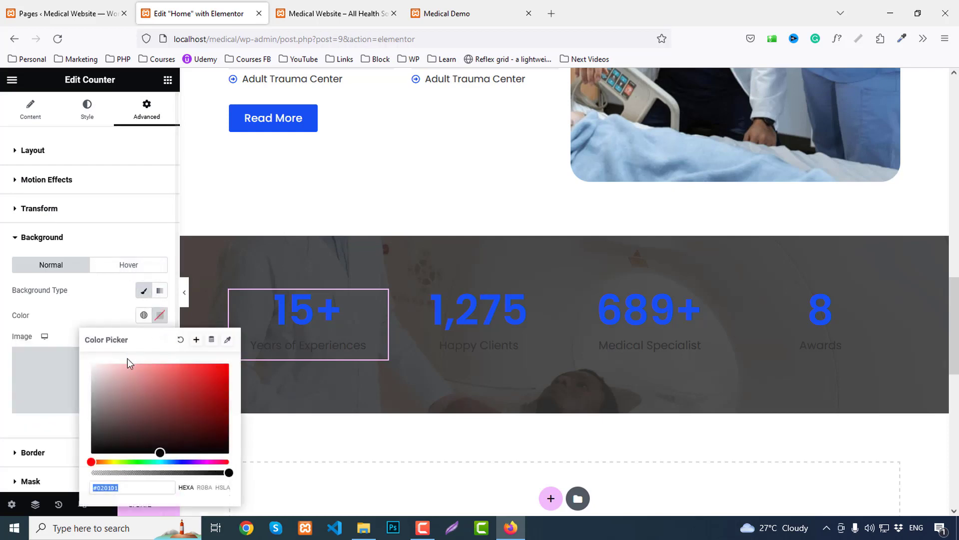
{"action": "left_click_drag", "start_coordinate": [128, 362], "coordinate": [92, 364]}
{"action": "left_click", "coordinate": [105, 237]}
Set the first counter's padding to 15 px on all sides.
{"action": "left_click", "coordinate": [45, 150]}
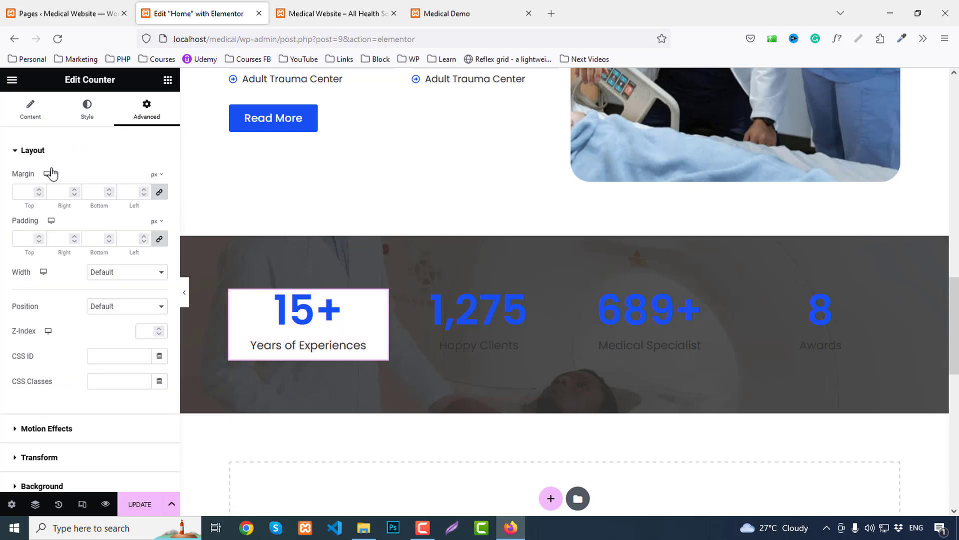
{"action": "left_click", "coordinate": [37, 245]}
{"action": "type", "text": "1"}
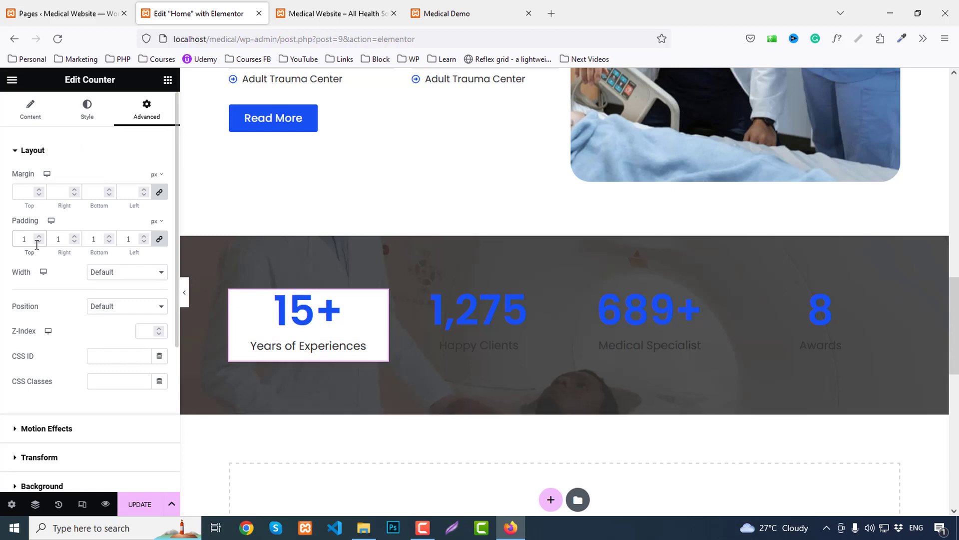
{"action": "type", "text": "5"}
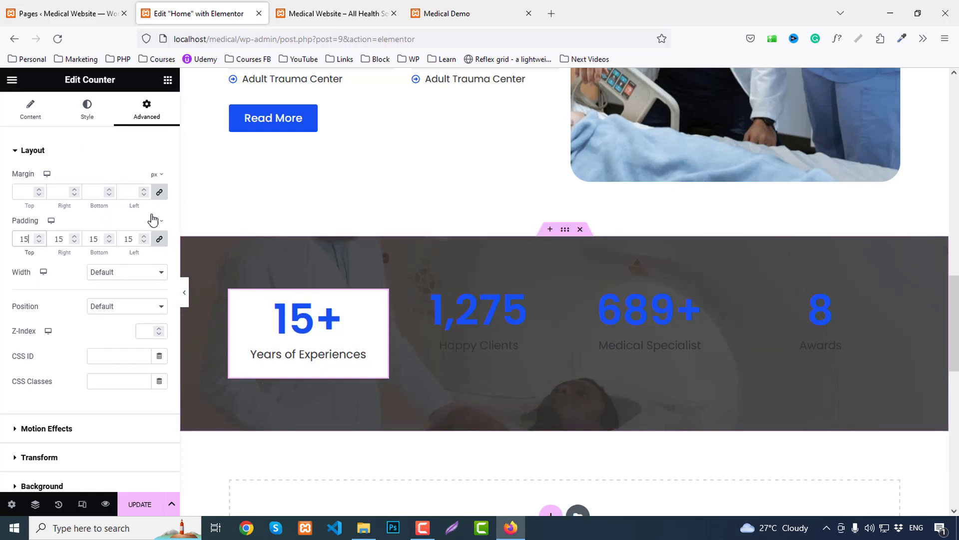
Set the font size of the first counter's number to 40 px.
{"action": "left_click", "coordinate": [87, 109]}
{"action": "left_click", "coordinate": [161, 204]}
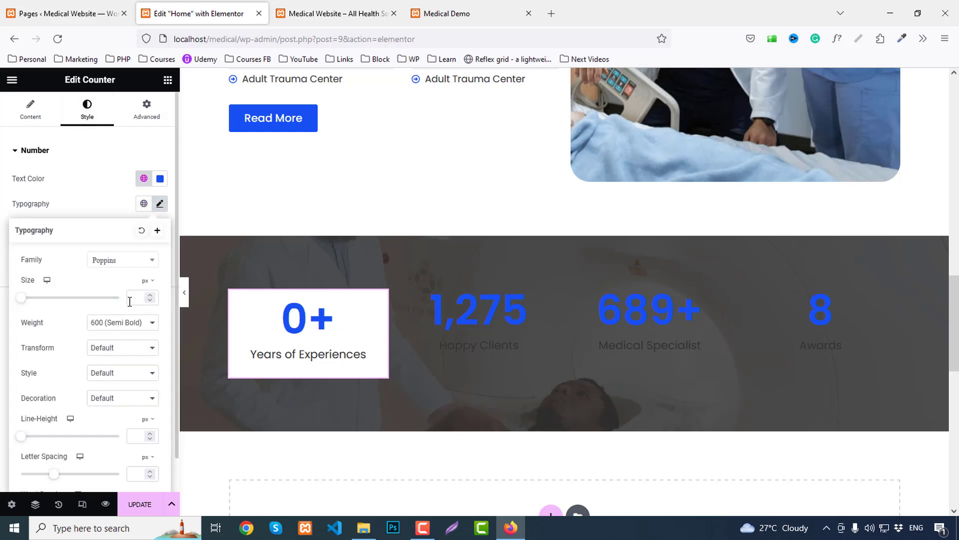
{"action": "key", "text": "BackSpace"}
{"action": "type", "text": "35"}
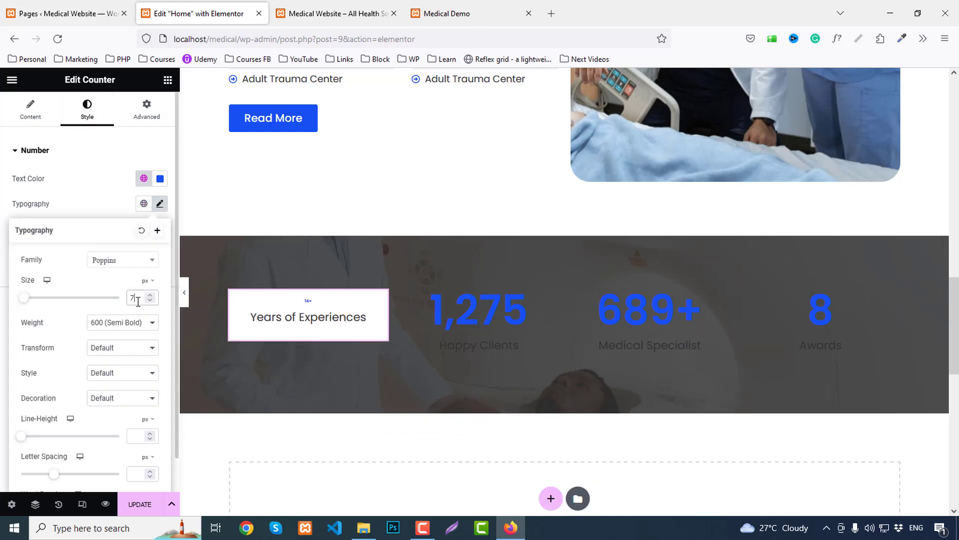
{"action": "key", "text": "BackSpace"}
{"action": "key", "text": "BackSpace"}
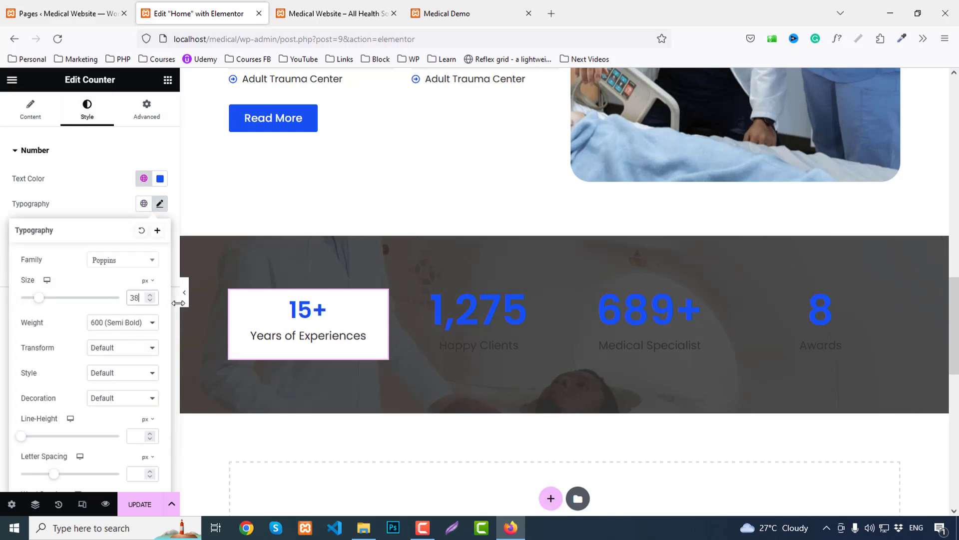
{"action": "type", "text": "40"}
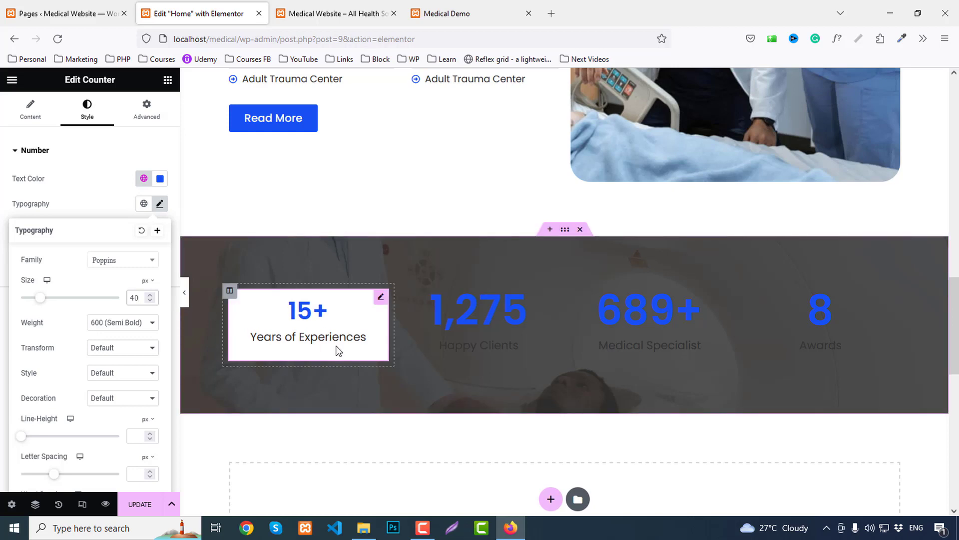
Copy the first counter and paste its style onto the other three counters.
{"action": "right_click", "coordinate": [252, 323]}
{"action": "left_click", "coordinate": [282, 319]}
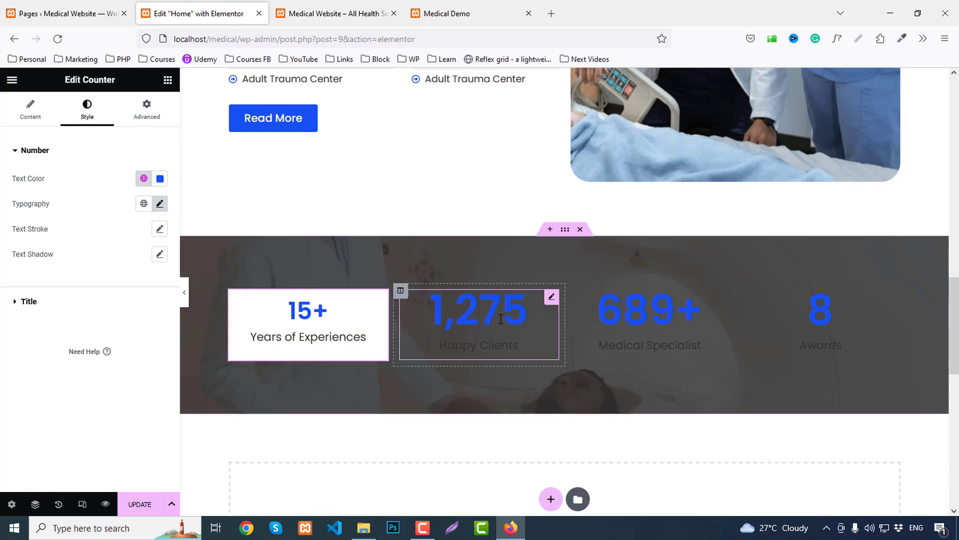
{"action": "right_click", "coordinate": [490, 320]}
{"action": "left_click", "coordinate": [530, 357]}
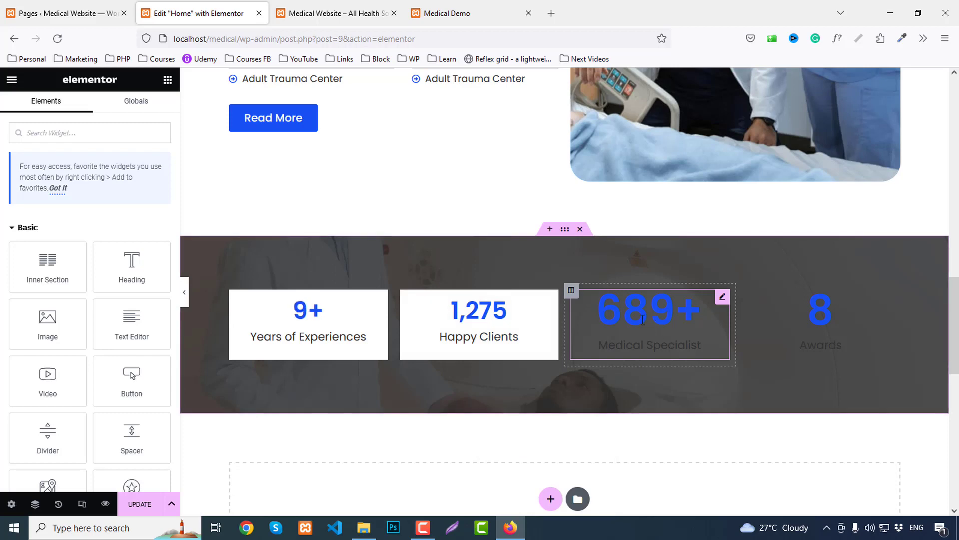
{"action": "right_click", "coordinate": [670, 352]}
{"action": "left_click", "coordinate": [668, 352]}
{"action": "right_click", "coordinate": [792, 325]}
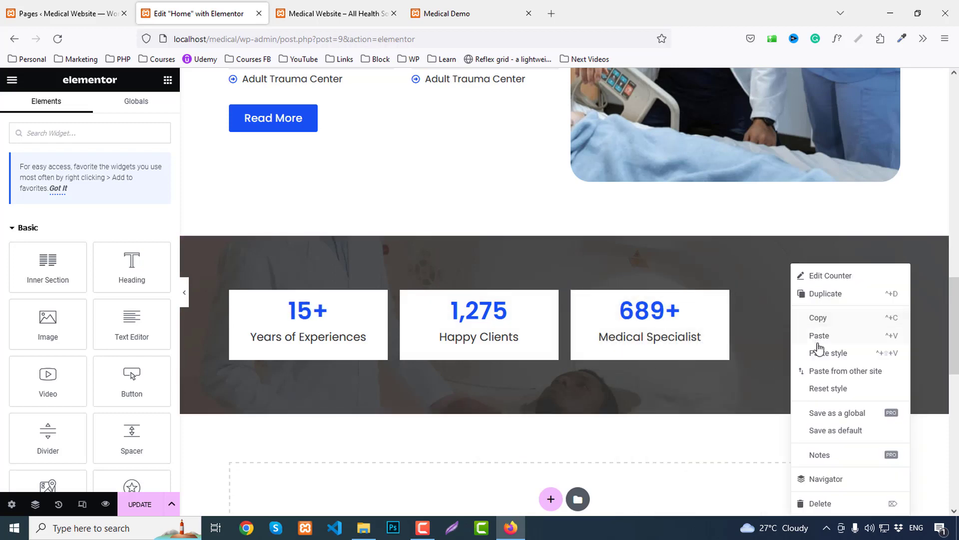
{"action": "left_click", "coordinate": [812, 352]}
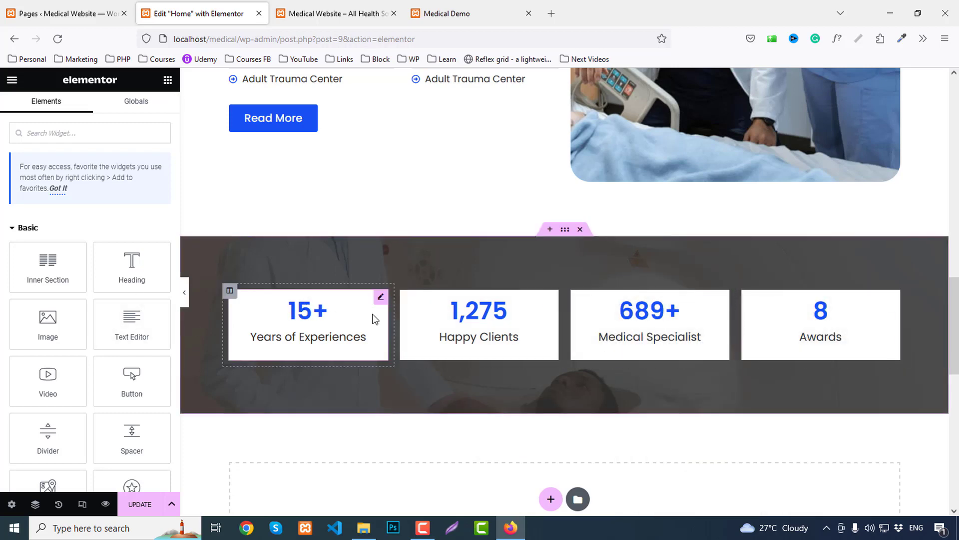
Set the first counter's top and bottom padding to 30 px.
{"action": "left_click", "coordinate": [381, 297]}
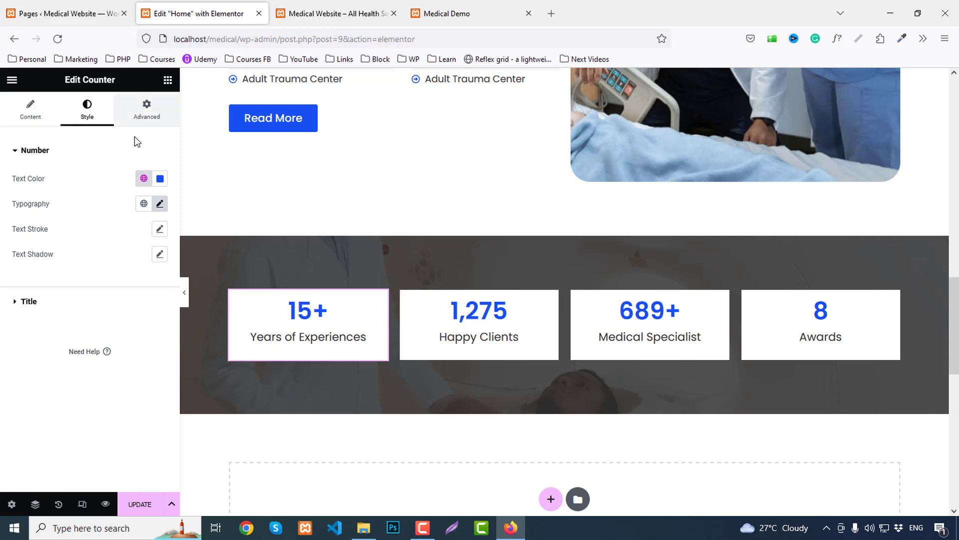
{"action": "left_click", "coordinate": [147, 109]}
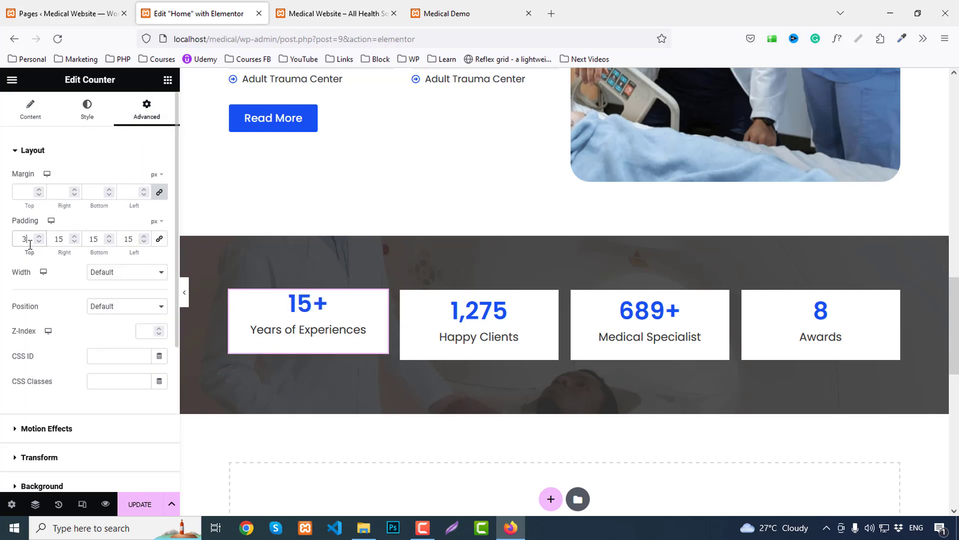
{"action": "type", "text": "30"}
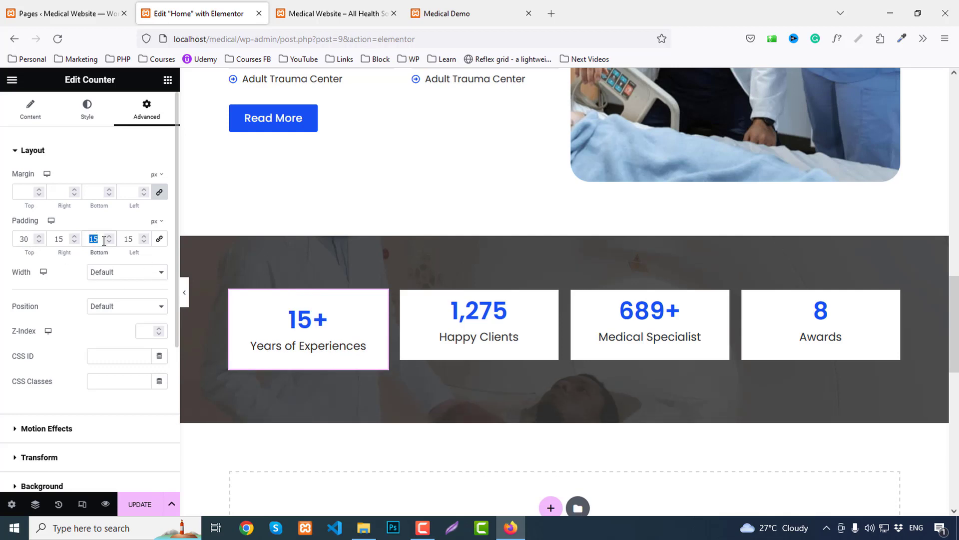
{"action": "type", "text": "30"}
{"action": "right_click", "coordinate": [269, 332]}
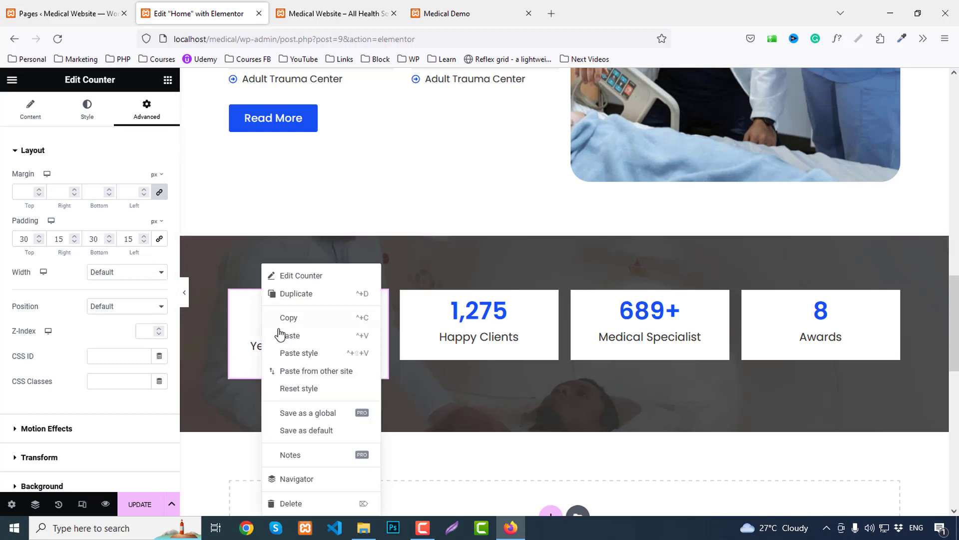
{"action": "left_click", "coordinate": [247, 329]}
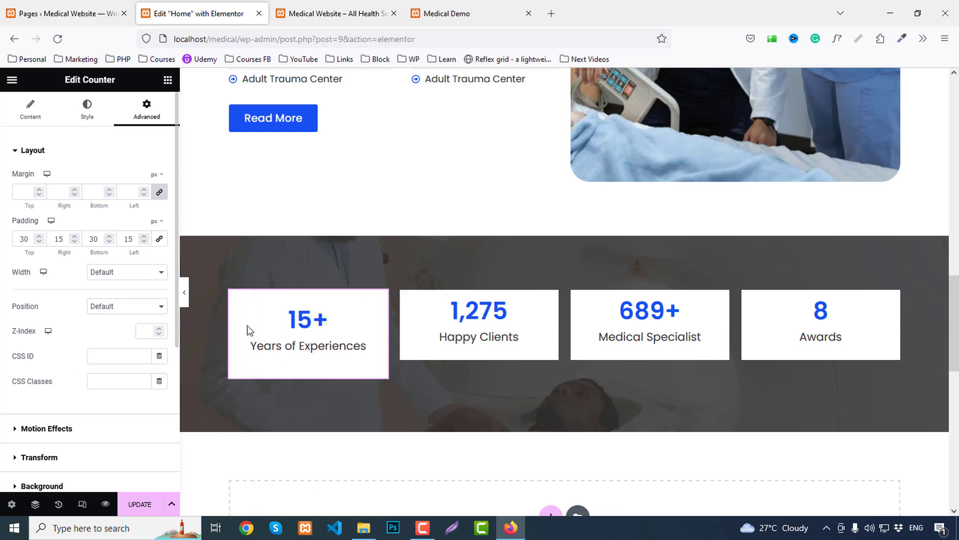
Set the font size of the first counter's title to 18 px.
{"action": "left_click", "coordinate": [83, 129]}
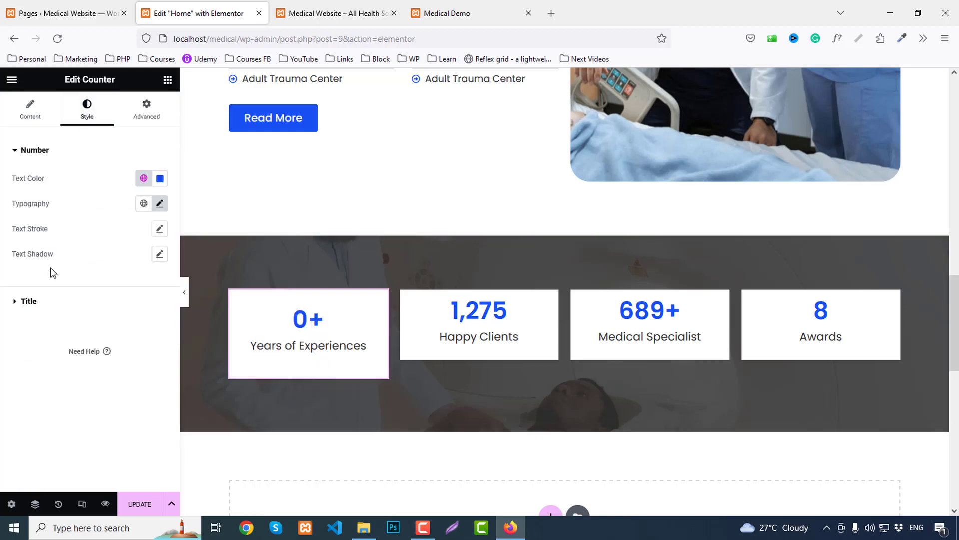
{"action": "left_click", "coordinate": [41, 300]}
{"action": "left_click", "coordinate": [160, 248]}
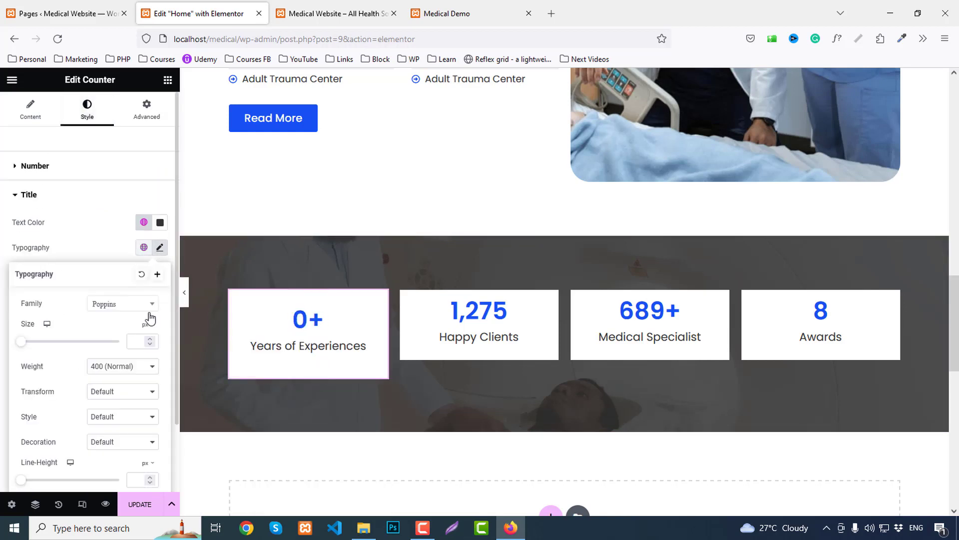
{"action": "left_click", "coordinate": [133, 341]}
{"action": "type", "text": "20"}
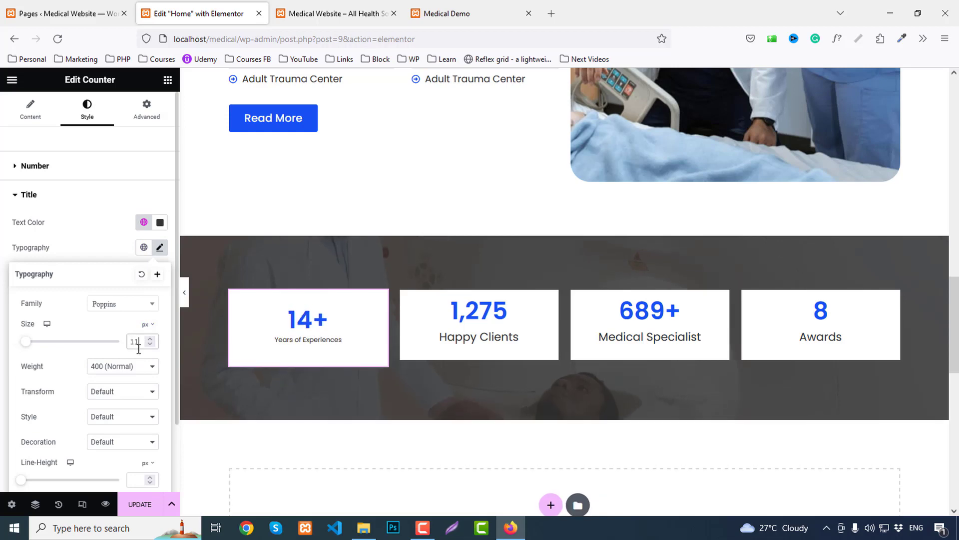
{"action": "key", "text": "Down"}
{"action": "key", "text": "Down"}
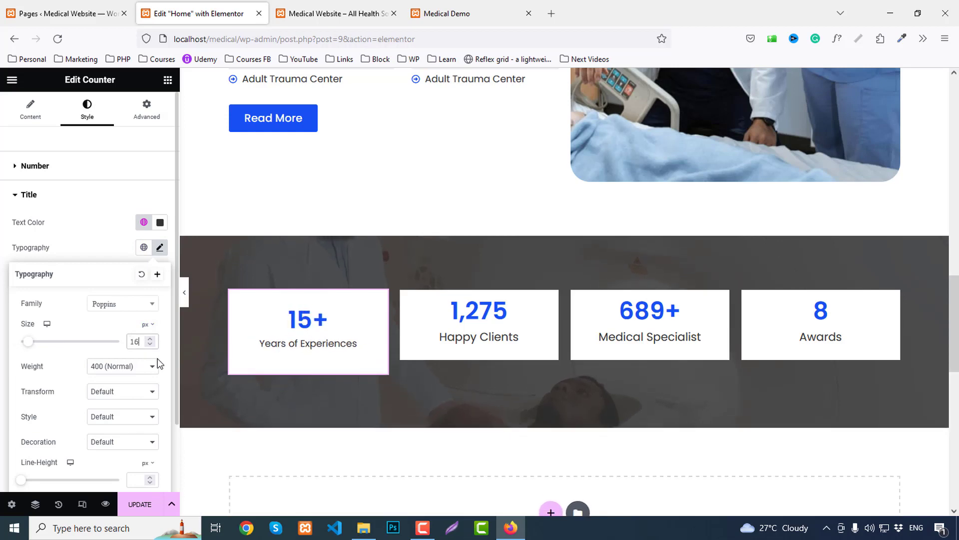
{"action": "left_click", "coordinate": [160, 248]}
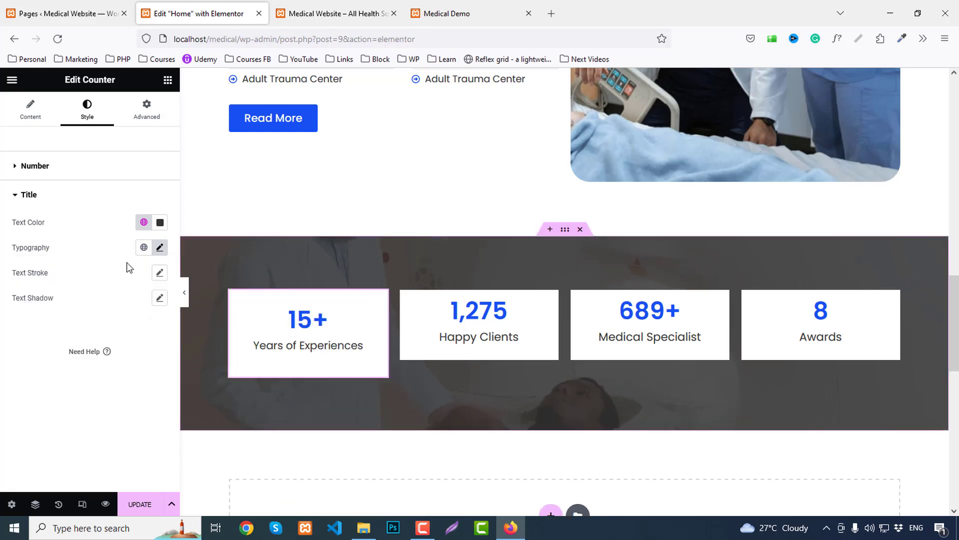
Set the font size of the first counter's number to 50 px.
{"action": "left_click", "coordinate": [46, 170]}
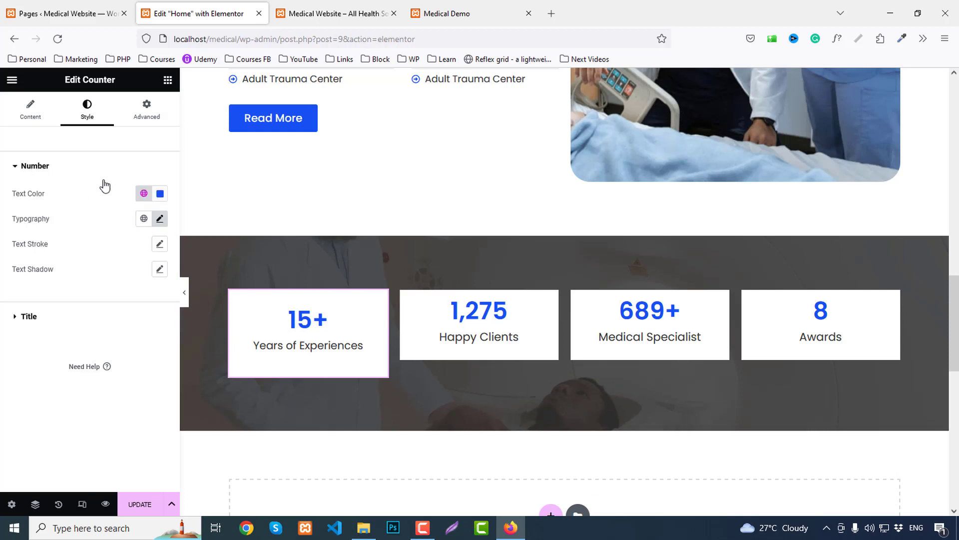
{"action": "left_click", "coordinate": [160, 219]}
{"action": "left_click", "coordinate": [138, 313]}
{"action": "type", "text": "44"}
{"action": "key", "text": "Up"}
{"action": "key", "text": "Up"}
{"action": "key", "text": "Up"}
{"action": "key", "text": "Up"}
{"action": "key", "text": "Up"}
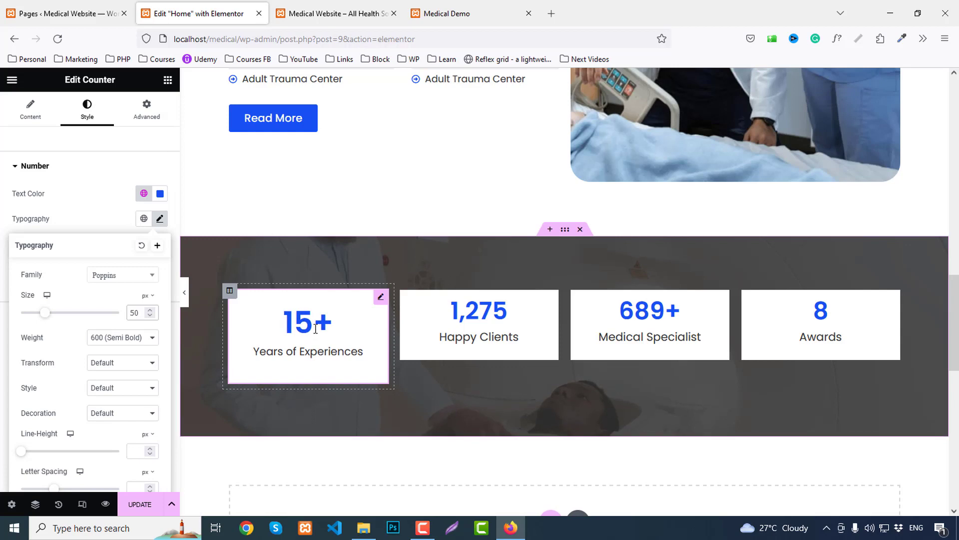
Copy the restyled first counter and paste its style onto the Happy Clients, Medical Specialist and Awards counters.
{"action": "right_click", "coordinate": [324, 370]}
{"action": "left_click", "coordinate": [337, 317]}
{"action": "right_click", "coordinate": [472, 322]}
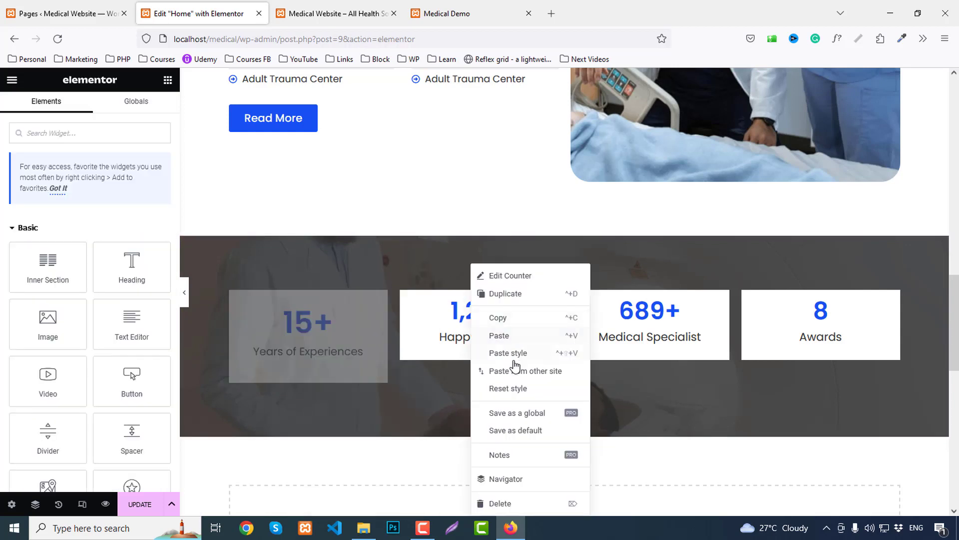
{"action": "left_click", "coordinate": [515, 354]}
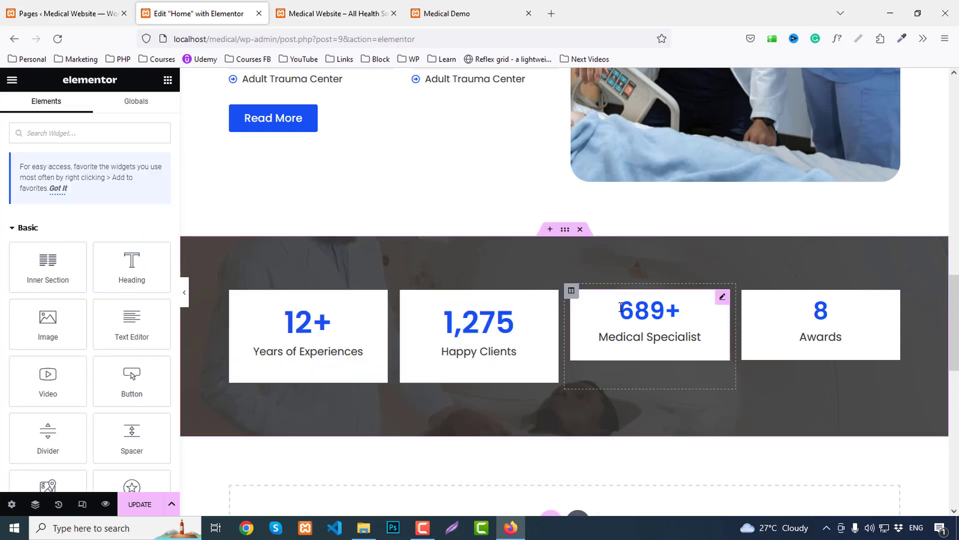
{"action": "right_click", "coordinate": [622, 368]}
{"action": "left_click", "coordinate": [665, 354]}
{"action": "right_click", "coordinate": [810, 328]}
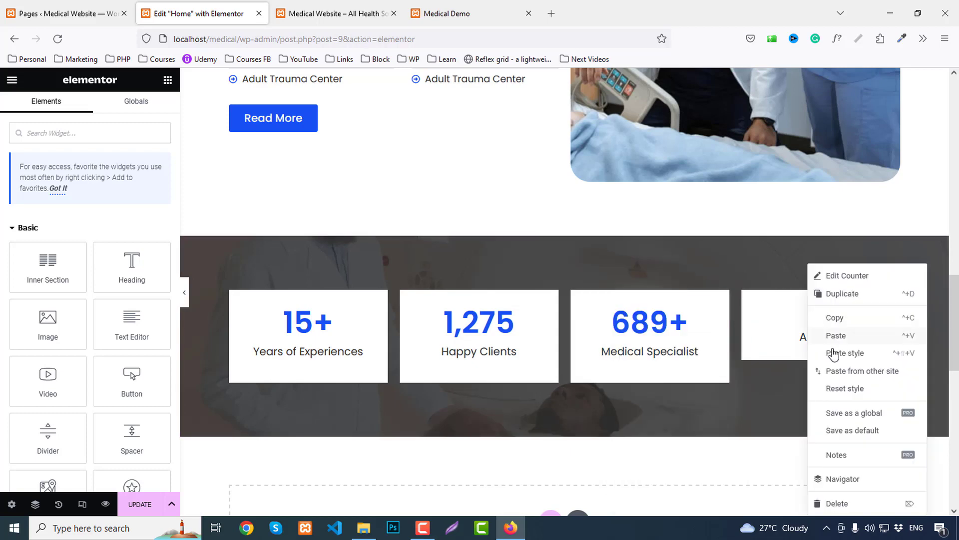
{"action": "left_click", "coordinate": [841, 352]}
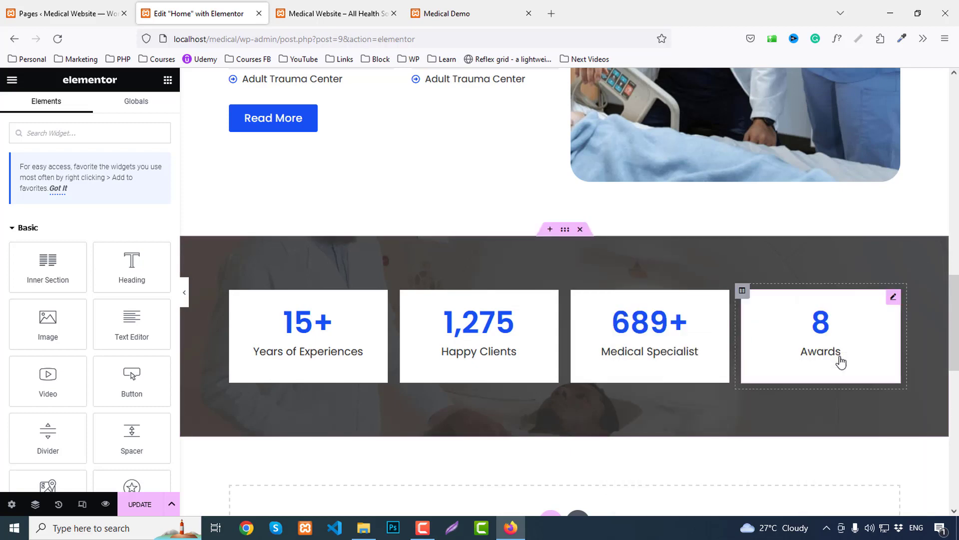
Update the Home page and review the counters in the preview, with the demo page as reference.
{"action": "left_click", "coordinate": [156, 504]}
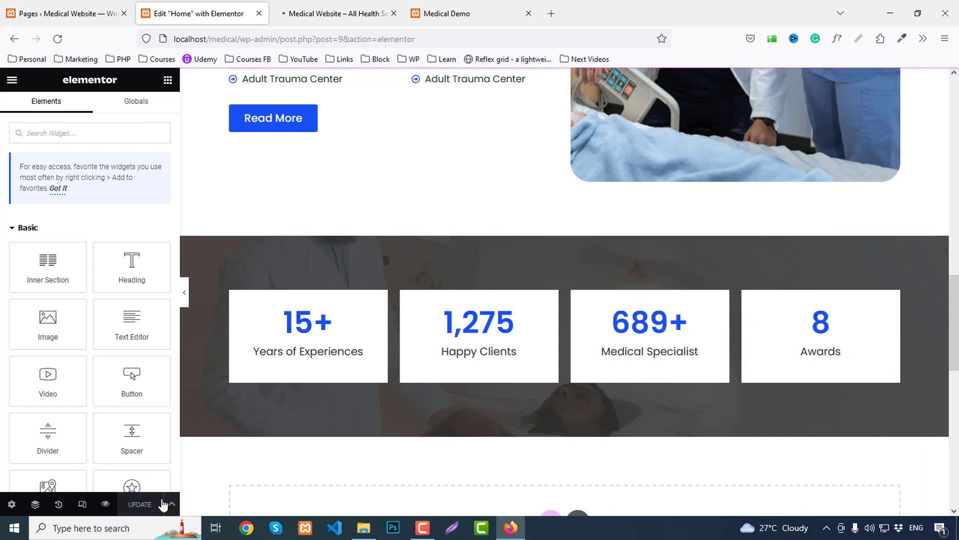
{"action": "left_click", "coordinate": [285, 9]}
{"action": "scroll", "coordinate": [125, 277], "scroll_direction": "down", "scroll_amount": 15}
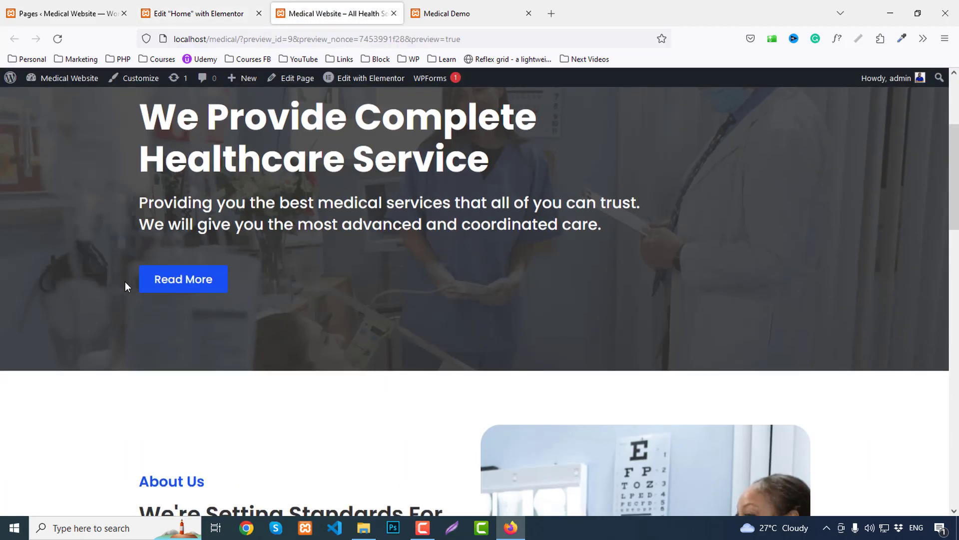
{"action": "scroll", "coordinate": [125, 281], "scroll_direction": "down", "scroll_amount": 3}
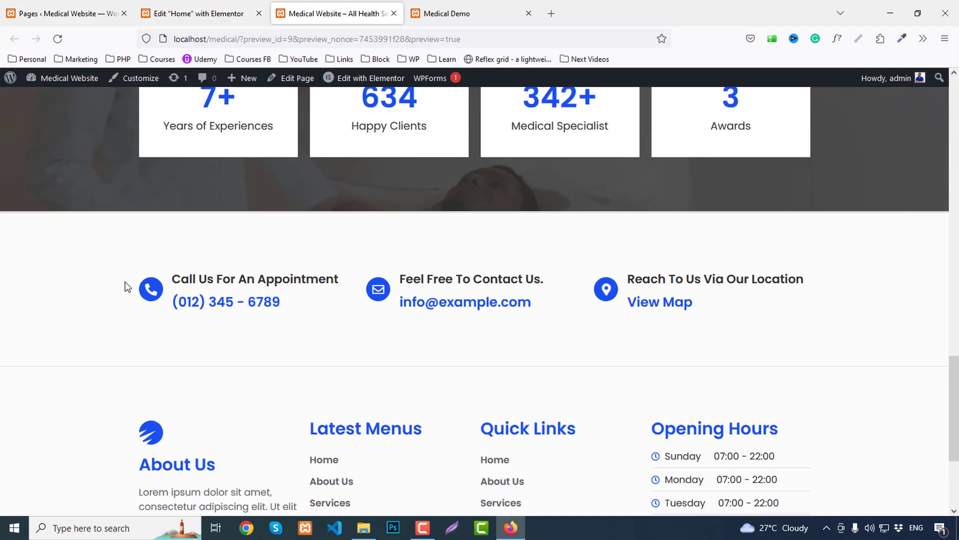
{"action": "scroll", "coordinate": [125, 281], "scroll_direction": "up", "scroll_amount": 3}
{"action": "key", "text": "ctrl+Tab"}
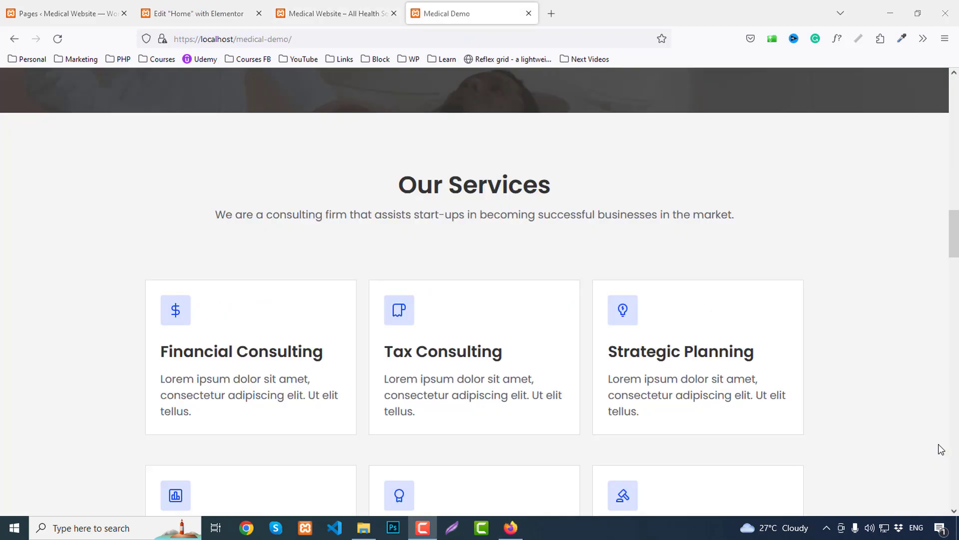
{"action": "key", "text": "ctrl+shift+Tab"}
{"action": "key", "text": "ctrl+shift+Tab"}
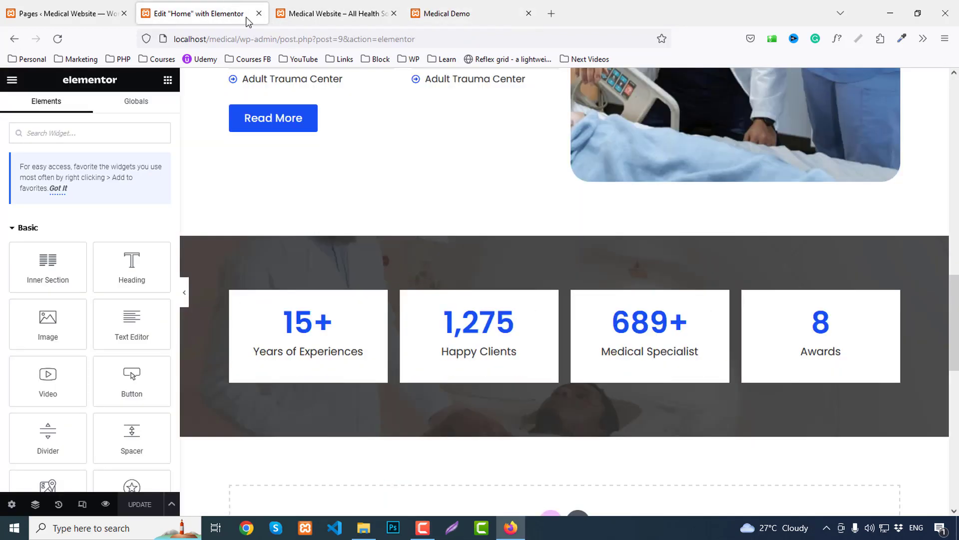
Add a one-column section below the counters with 80 px top and bottom padding and 0 on the sides.
{"action": "scroll", "coordinate": [586, 331], "scroll_direction": "down", "scroll_amount": 4}
{"action": "left_click", "coordinate": [551, 278]}
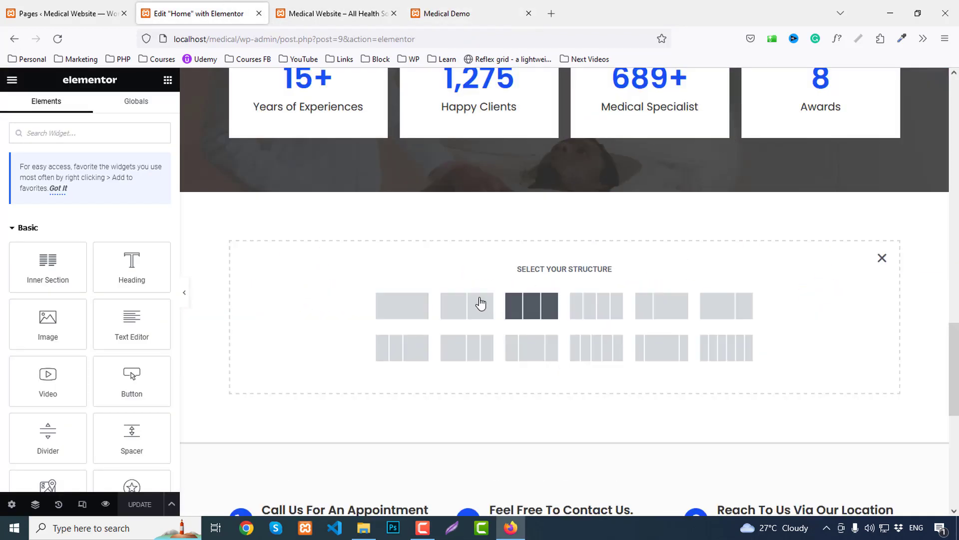
{"action": "left_click", "coordinate": [398, 308]}
{"action": "left_click", "coordinate": [146, 112]}
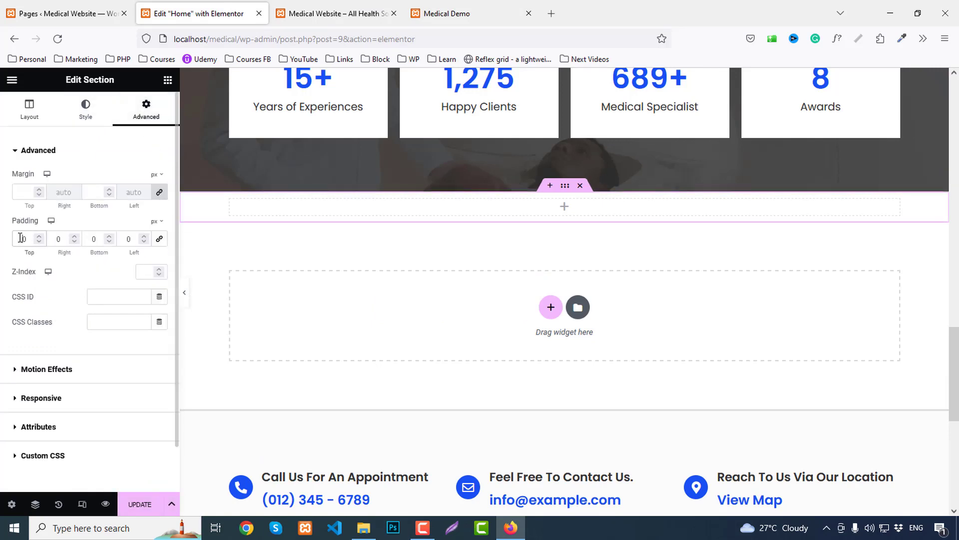
{"action": "type", "text": "80"}
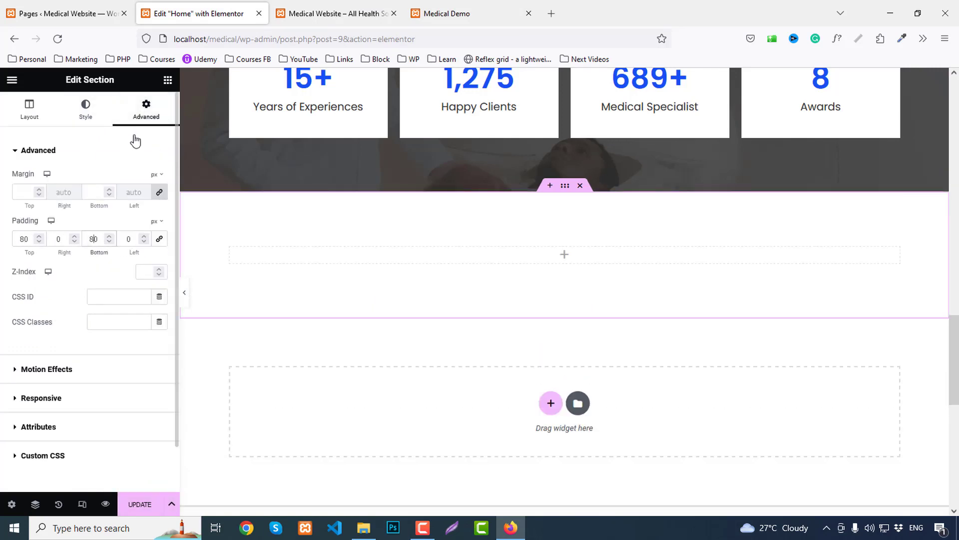
Place an inner section in the new section and duplicate it, giving the copy an 80 px top margin.
{"action": "left_click", "coordinate": [168, 80]}
{"action": "left_click_drag", "start_coordinate": [65, 257], "coordinate": [499, 260]}
{"action": "right_click", "coordinate": [558, 186]}
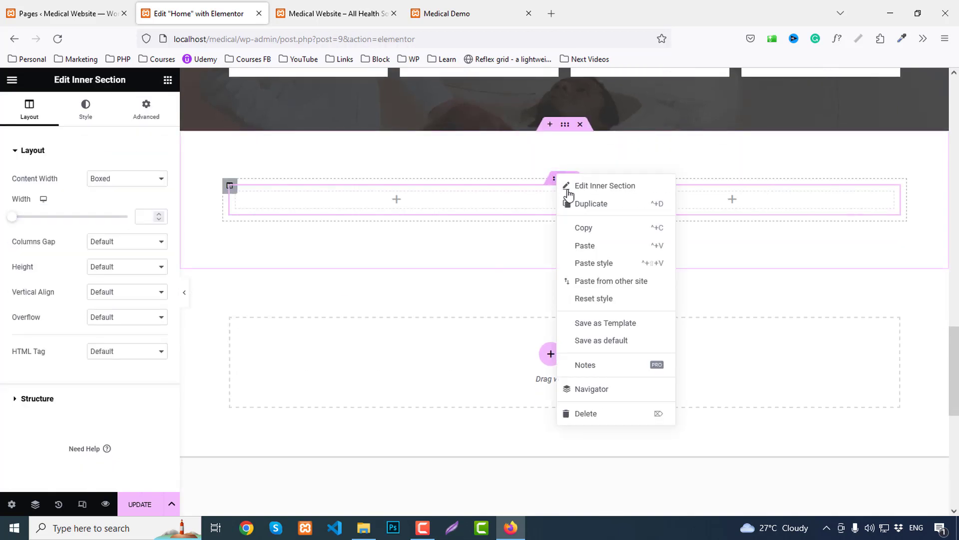
{"action": "left_click", "coordinate": [583, 205]}
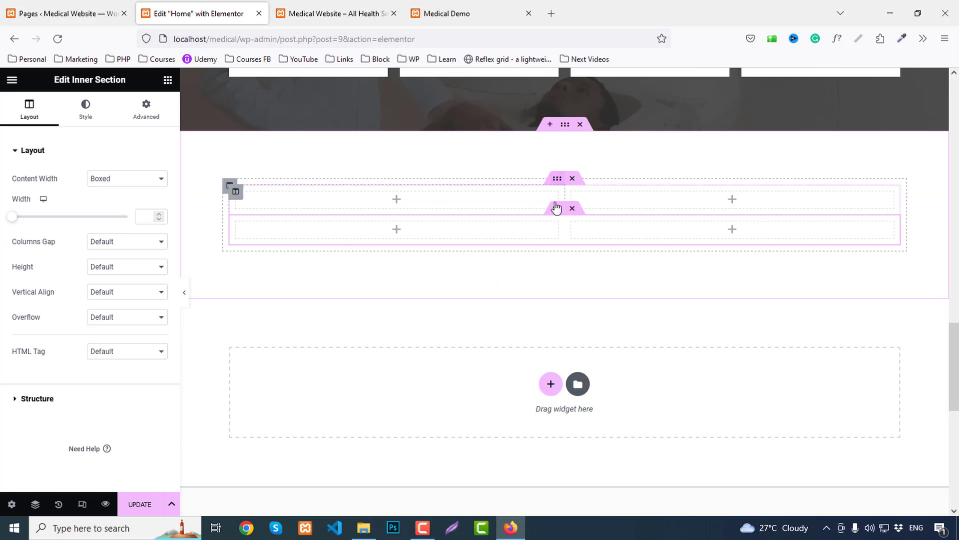
{"action": "left_click", "coordinate": [150, 109]}
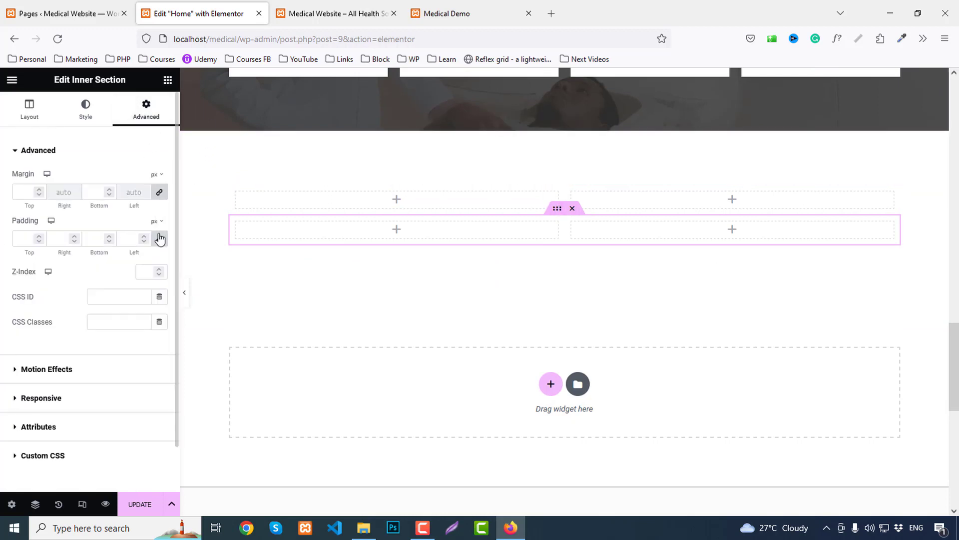
{"action": "left_click", "coordinate": [159, 192]}
Add a heading to the first column of the upper inner section with the demo's title text "Our Services".
{"action": "left_click", "coordinate": [477, 13]}
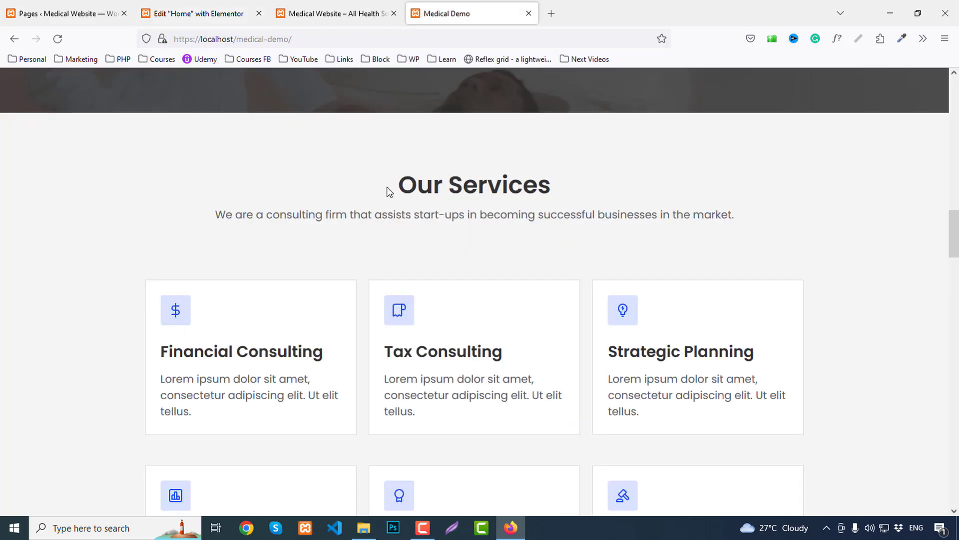
{"action": "left_click_drag", "start_coordinate": [390, 192], "coordinate": [575, 197]}
{"action": "key", "text": "ctrl+c"}
{"action": "left_click", "coordinate": [200, 13]}
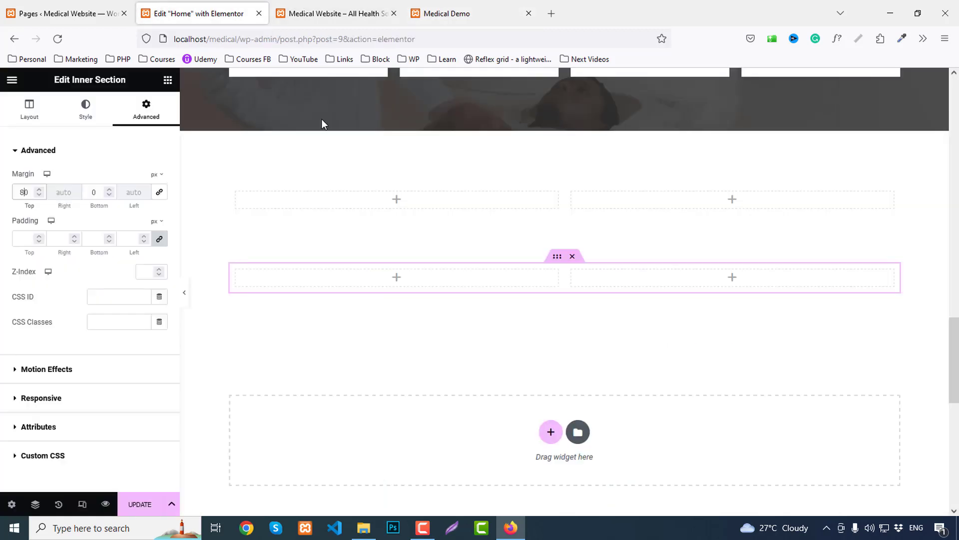
{"action": "left_click", "coordinate": [168, 79]}
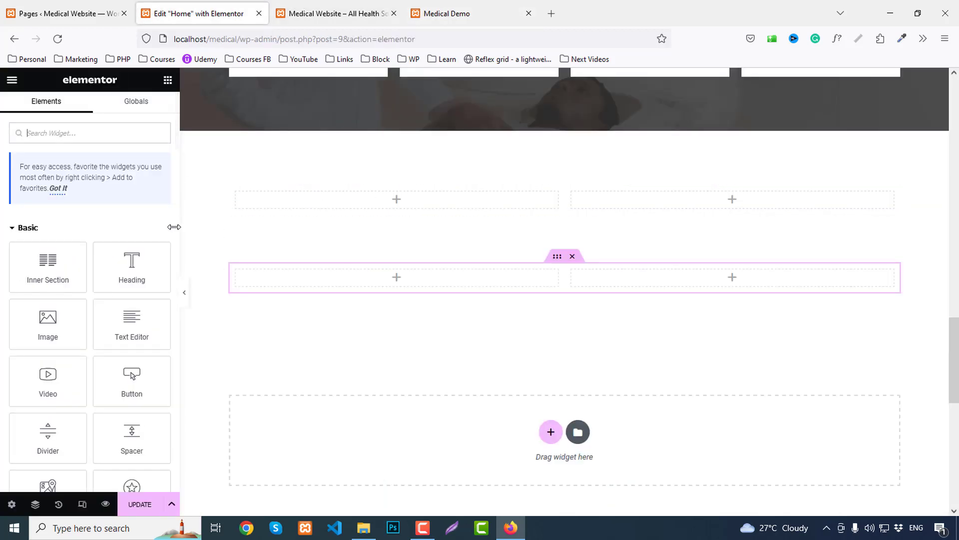
{"action": "left_click_drag", "start_coordinate": [132, 265], "coordinate": [386, 197]}
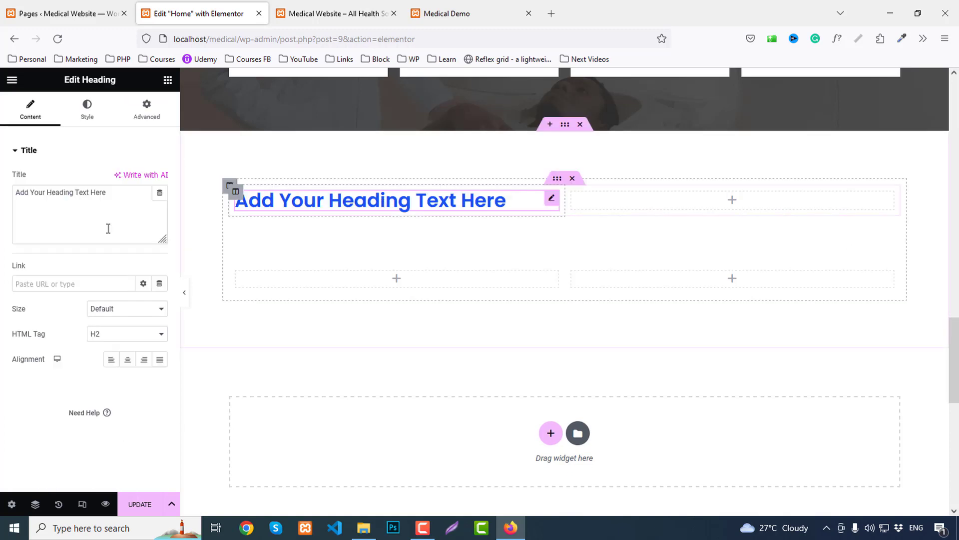
{"action": "left_click", "coordinate": [53, 221]}
{"action": "key", "text": "ctrl+v"}
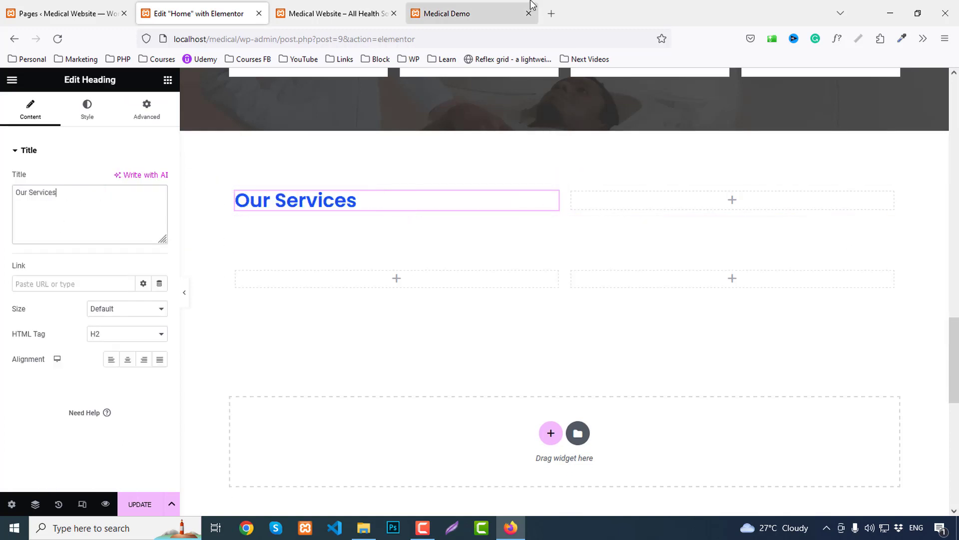
Duplicate the Our Services heading and replace the copy's text with "We are a consulting firm that assists start-ups in becoming successful businesses in the market.".
{"action": "left_click", "coordinate": [514, 11]}
{"action": "left_click_drag", "start_coordinate": [215, 213], "coordinate": [788, 228]}
{"action": "key", "text": "ctrl+c"}
{"action": "left_click", "coordinate": [200, 14]}
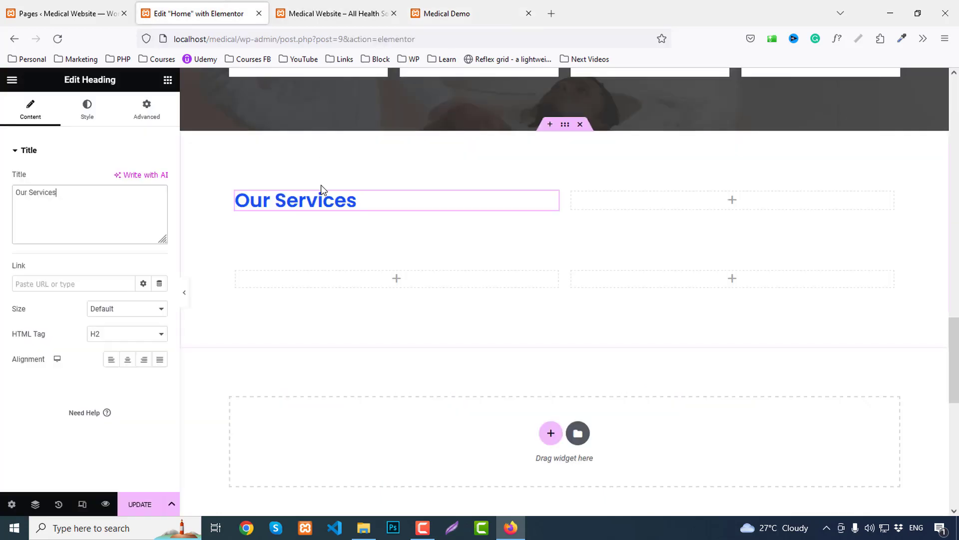
{"action": "right_click", "coordinate": [269, 198]}
{"action": "left_click", "coordinate": [302, 226]}
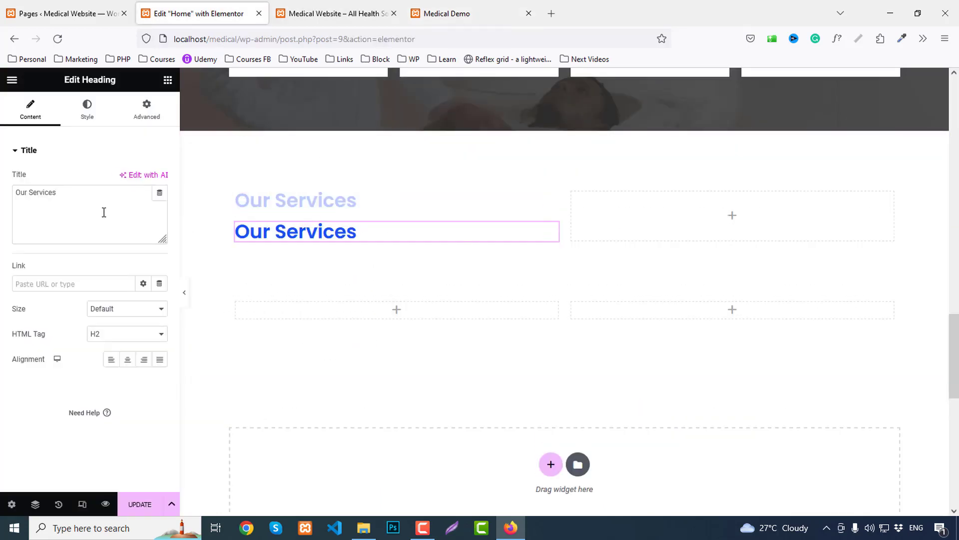
{"action": "left_click", "coordinate": [103, 212]}
{"action": "key", "text": "ctrl+a"}
{"action": "key", "text": "ctrl+v"}
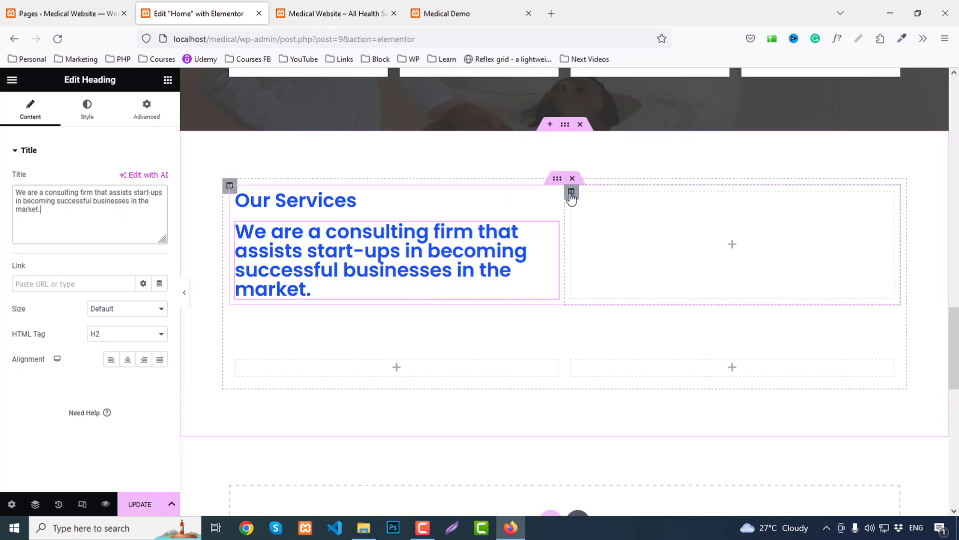
Delete the empty second column of the upper inner section.
{"action": "right_click", "coordinate": [572, 196]}
{"action": "left_click", "coordinate": [610, 414]}
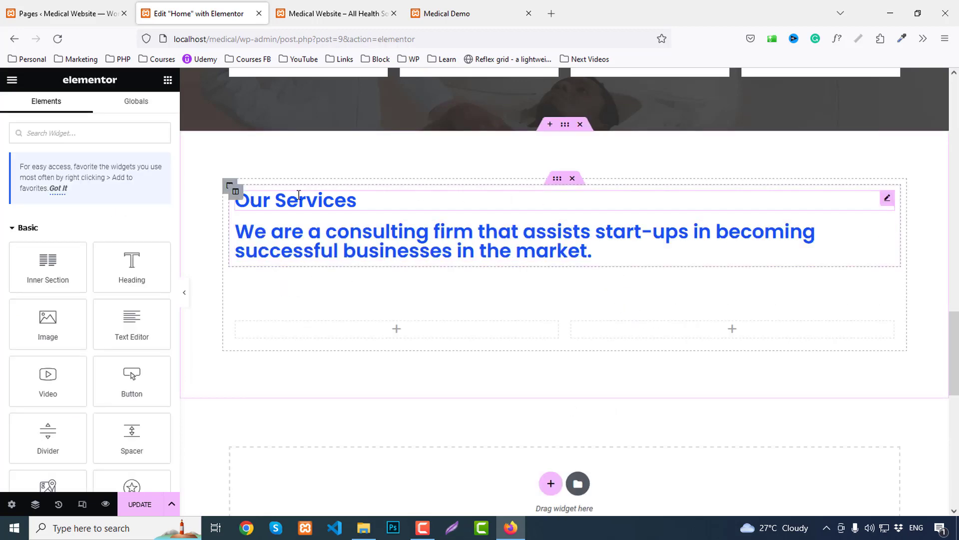
{"action": "left_click", "coordinate": [227, 192]}
Switch to the Medical Demo page and sample the background colour of its Our Services section with the inspector's eyedropper.
{"action": "left_click", "coordinate": [480, 15]}
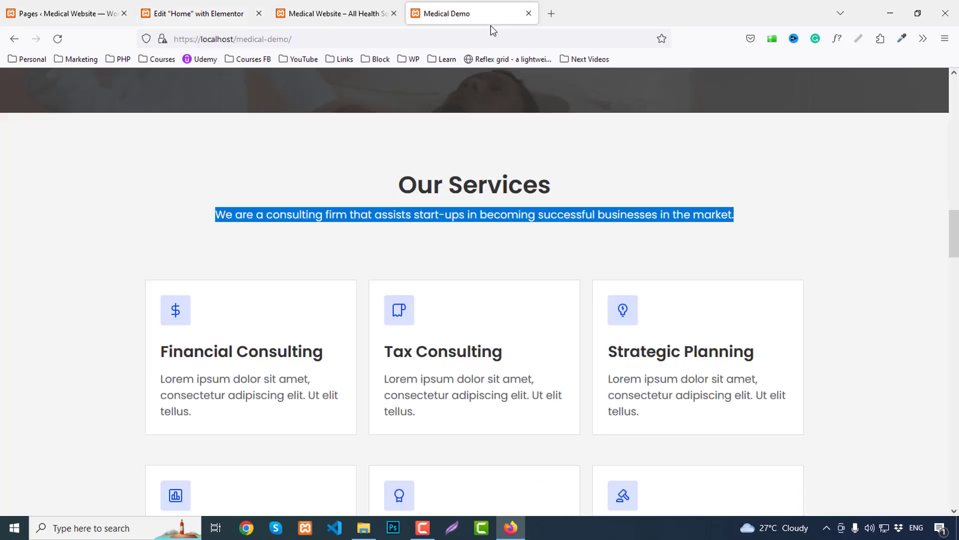
{"action": "right_click", "coordinate": [256, 171]}
{"action": "left_click", "coordinate": [311, 320]}
{"action": "left_click", "coordinate": [622, 329]}
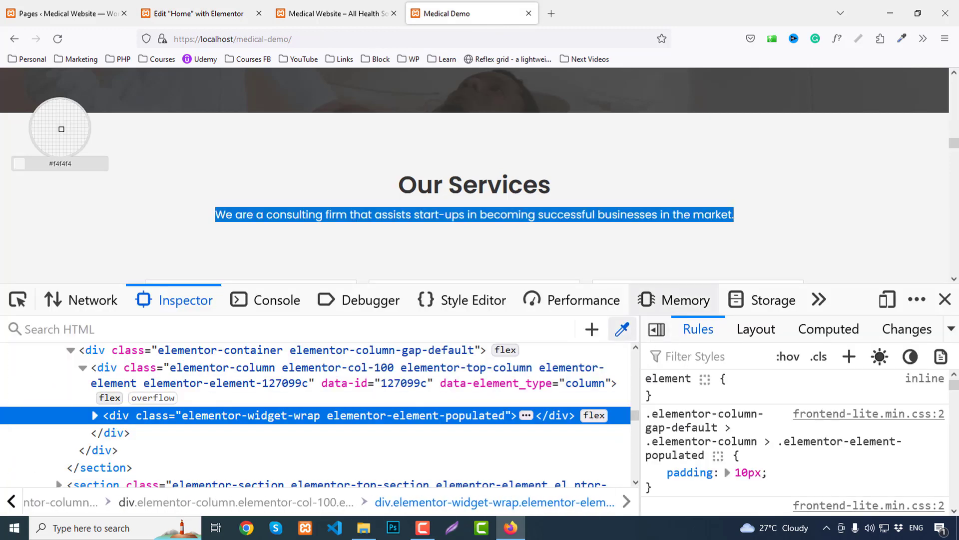
{"action": "left_click", "coordinate": [945, 299]}
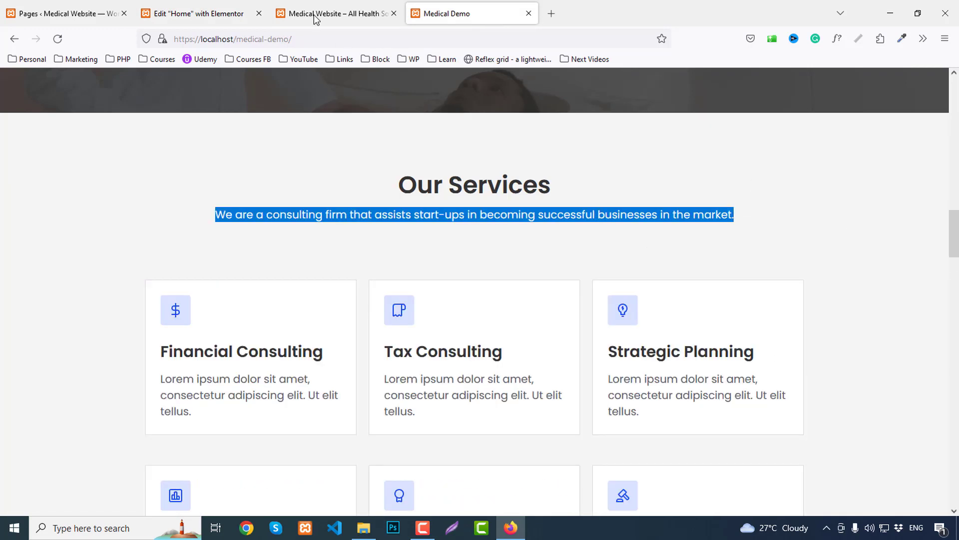
Back in the Home page editor, give the outer services section a classic background in colour #f4f4f4.
{"action": "left_click", "coordinate": [249, 18]}
{"action": "left_click", "coordinate": [554, 129]}
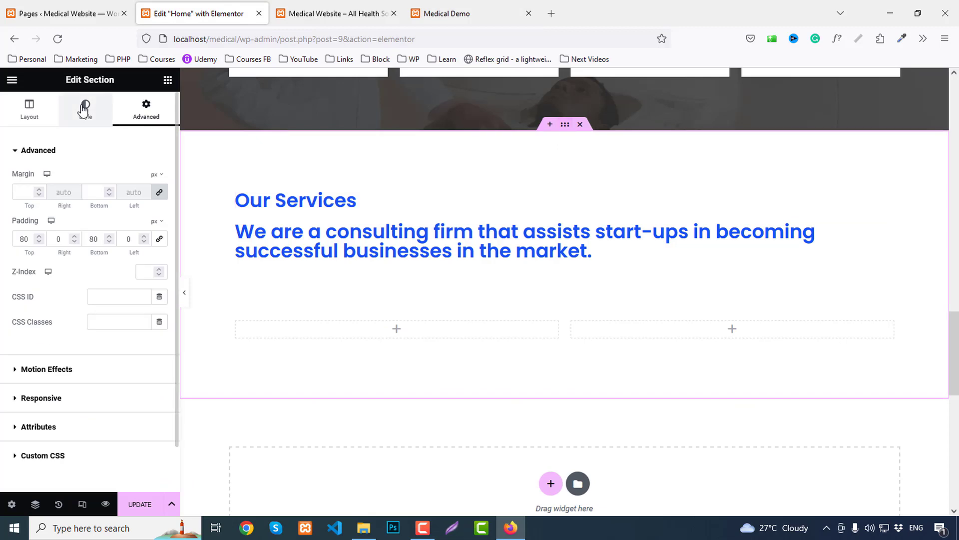
{"action": "left_click", "coordinate": [85, 106]}
{"action": "left_click", "coordinate": [108, 203]}
{"action": "left_click", "coordinate": [160, 229]}
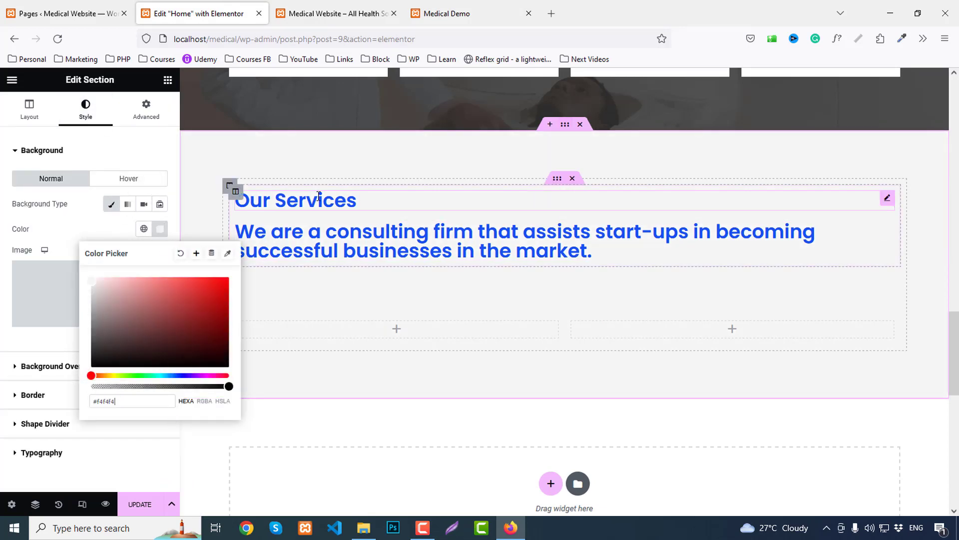
Centre the Our Services heading and set its text colour to the global Secondary colour.
{"action": "left_click", "coordinate": [231, 189]}
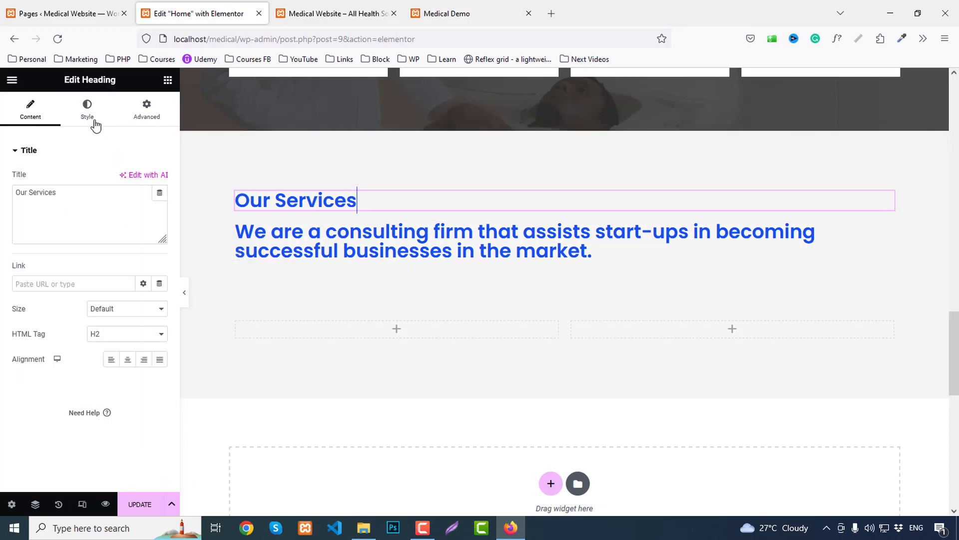
{"action": "left_click", "coordinate": [129, 360]}
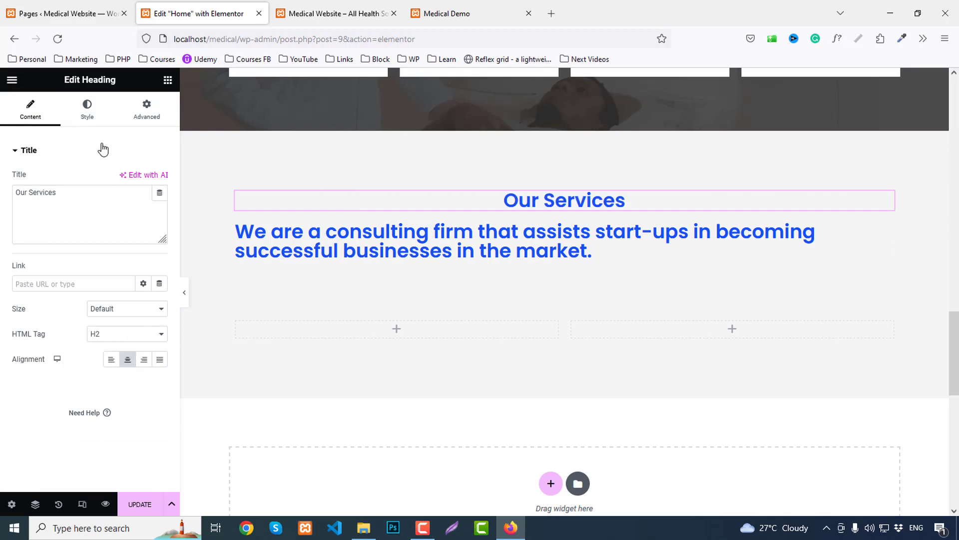
{"action": "left_click", "coordinate": [87, 107]}
{"action": "left_click", "coordinate": [143, 179]}
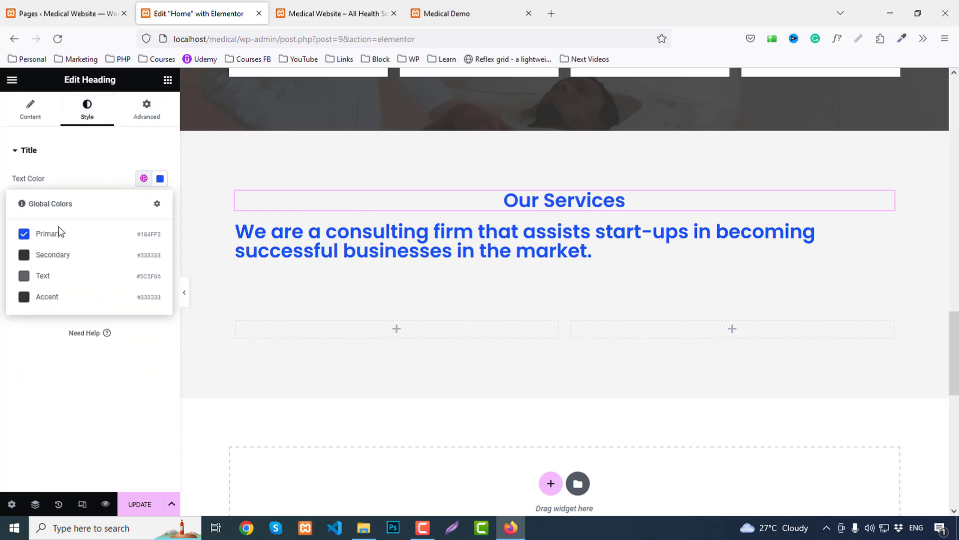
{"action": "left_click", "coordinate": [71, 255]}
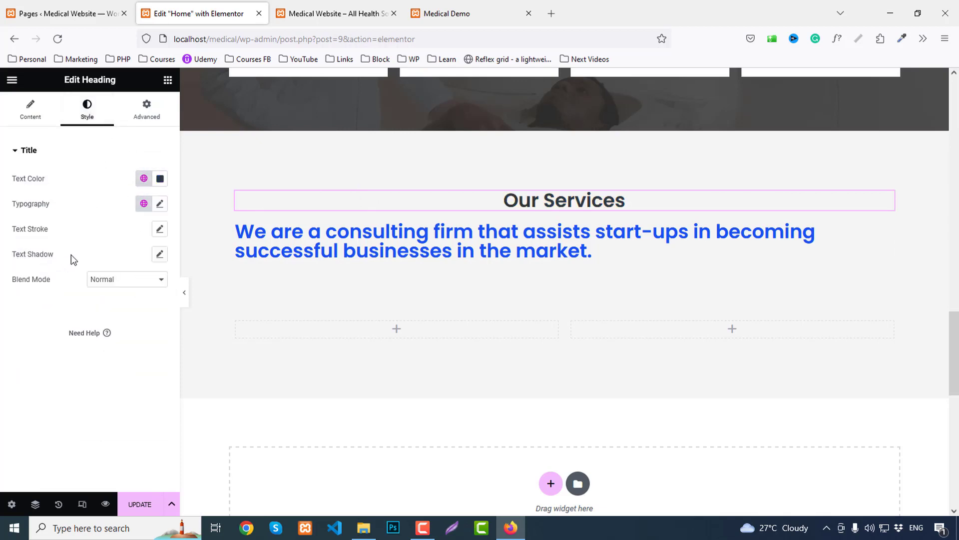
Set the Our Services heading's font size to 36 px.
{"action": "left_click", "coordinate": [160, 204]}
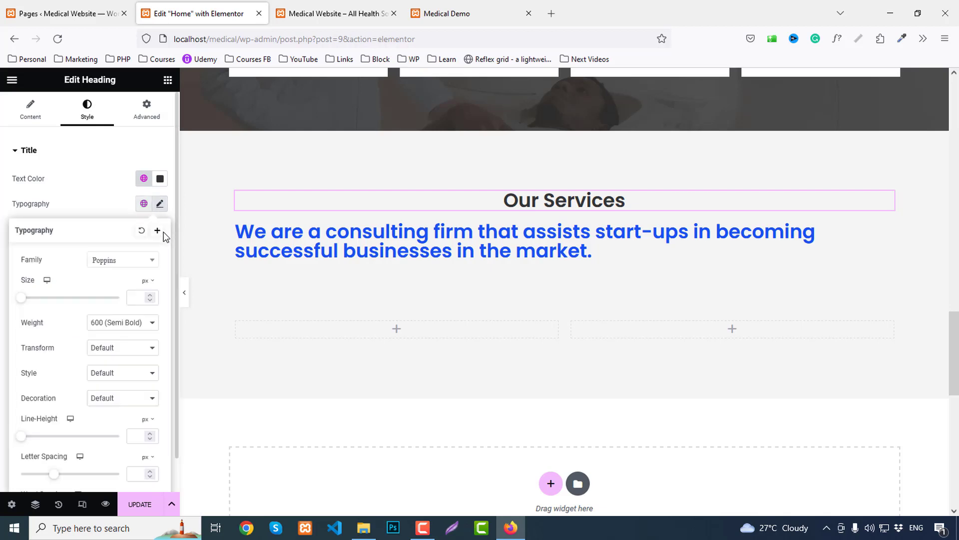
{"action": "left_click", "coordinate": [140, 298]}
{"action": "type", "text": "30"}
{"action": "left_click", "coordinate": [150, 294]}
{"action": "left_click", "coordinate": [150, 295]}
{"action": "left_click", "coordinate": [150, 295]}
{"action": "left_click", "coordinate": [149, 295]}
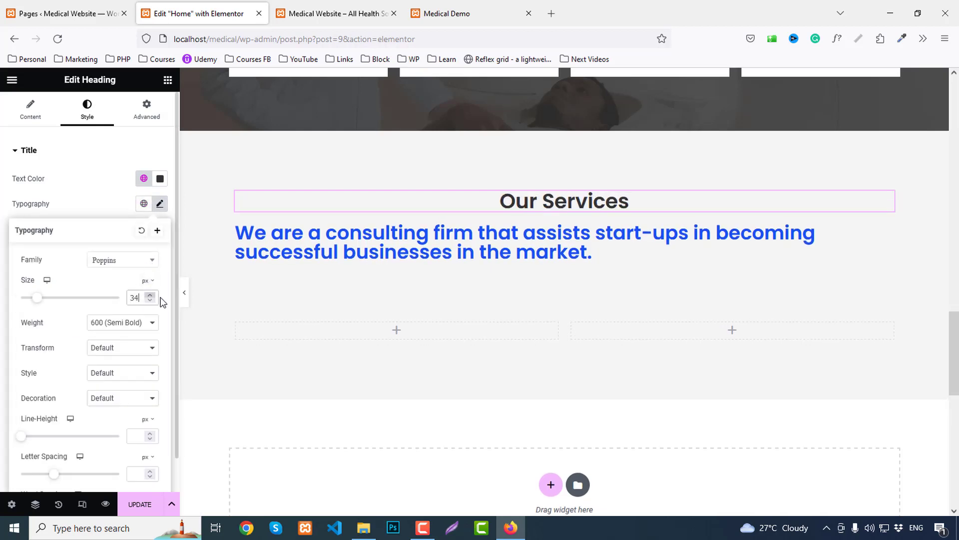
{"action": "key", "text": "Up"}
{"action": "key", "text": "Up"}
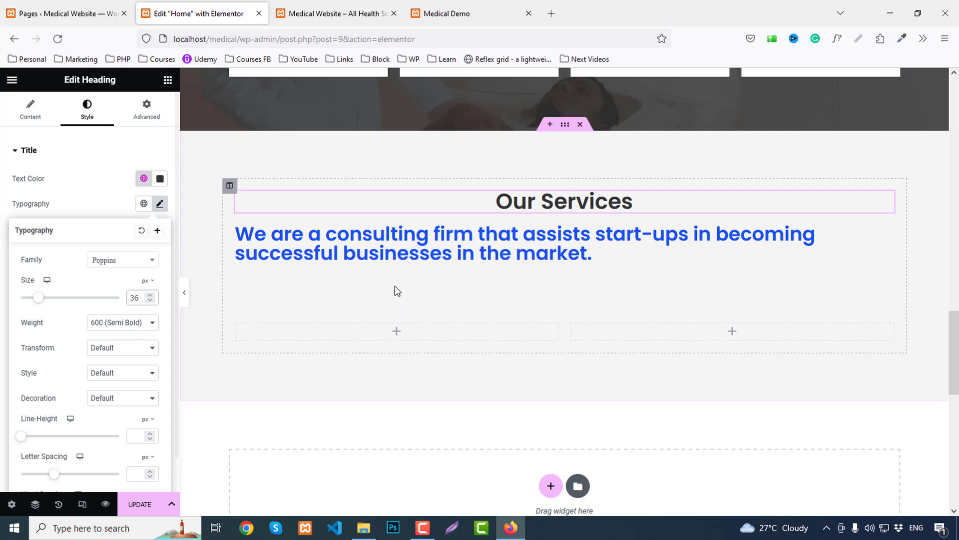
Centre the consulting-firm sentence below the heading and change its HTML tag to p.
{"action": "left_click", "coordinate": [362, 248]}
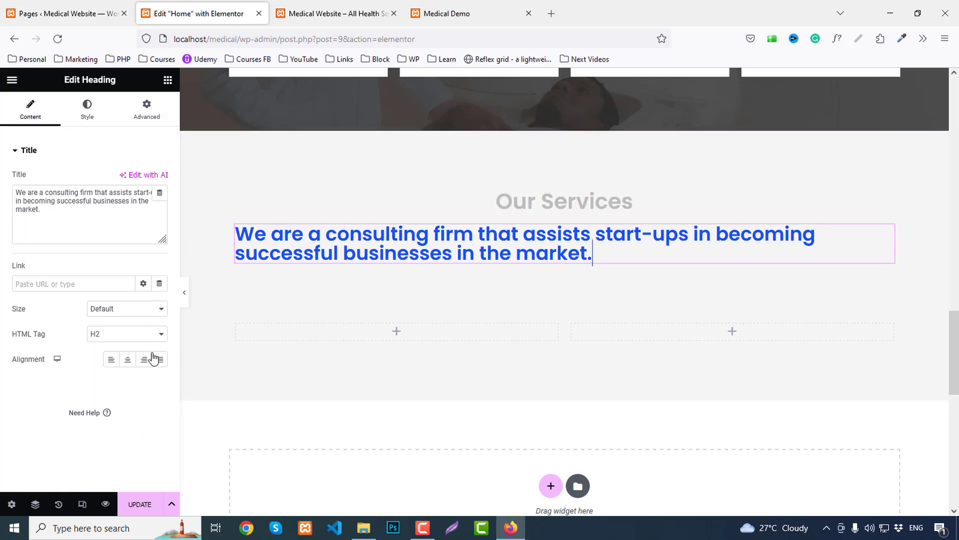
{"action": "left_click", "coordinate": [128, 359]}
{"action": "left_click", "coordinate": [103, 334]}
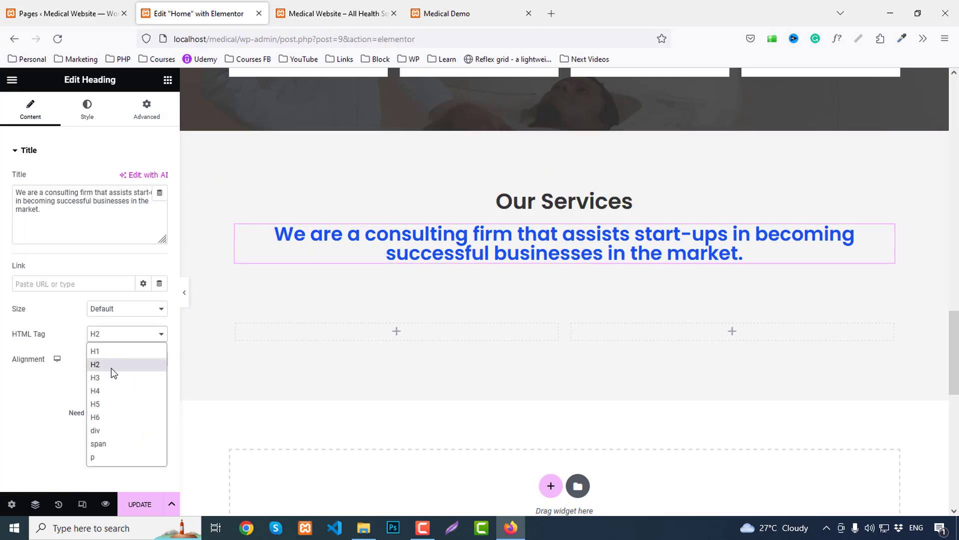
{"action": "left_click", "coordinate": [101, 459]}
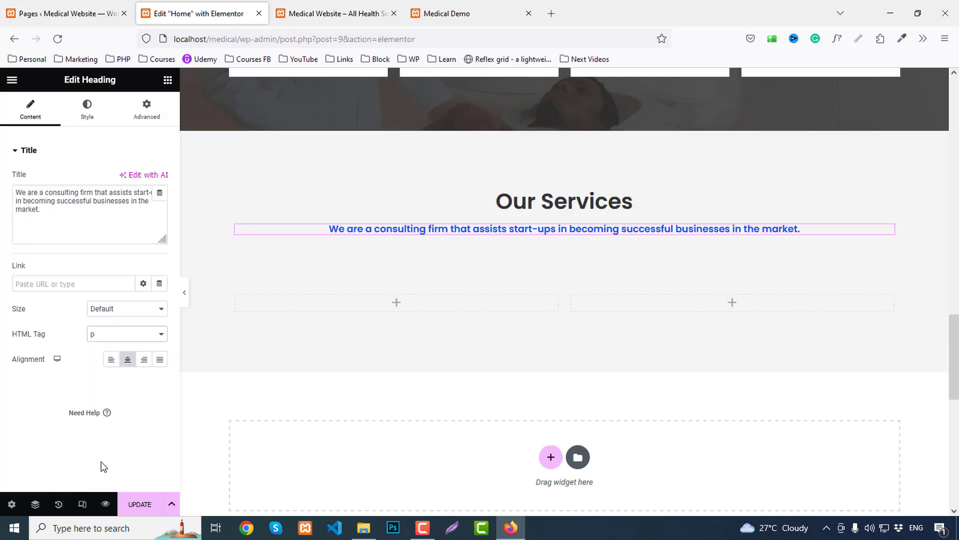
Give the consulting-firm sentence the global Text colour and a font weight of 400 (Normal).
{"action": "left_click", "coordinate": [87, 113]}
{"action": "left_click", "coordinate": [146, 184]}
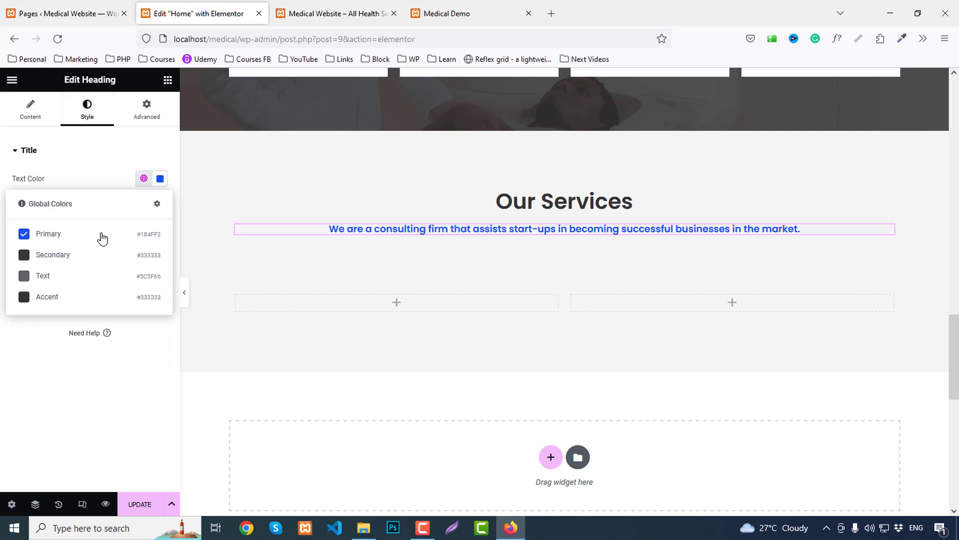
{"action": "left_click", "coordinate": [35, 278]}
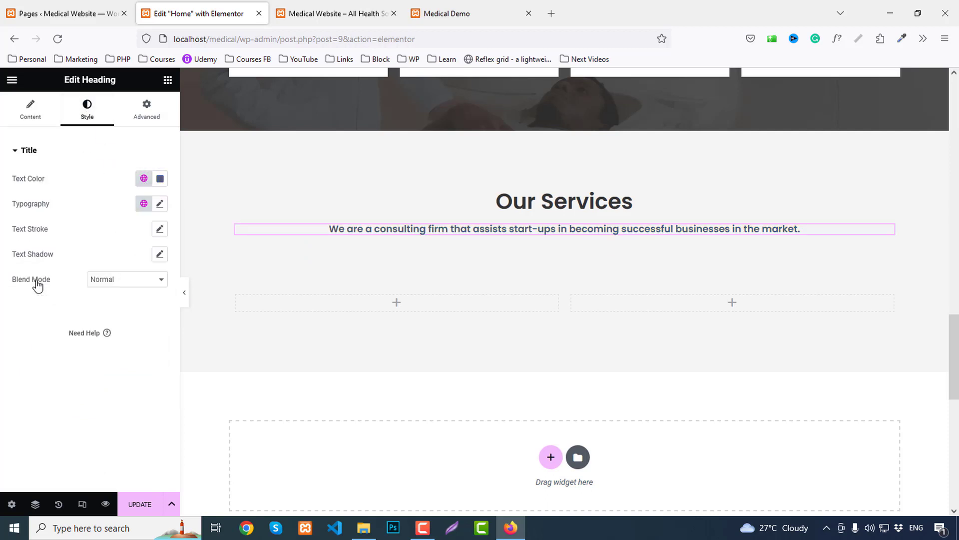
{"action": "left_click", "coordinate": [160, 204]}
{"action": "left_click", "coordinate": [107, 327]}
{"action": "left_click", "coordinate": [110, 379]}
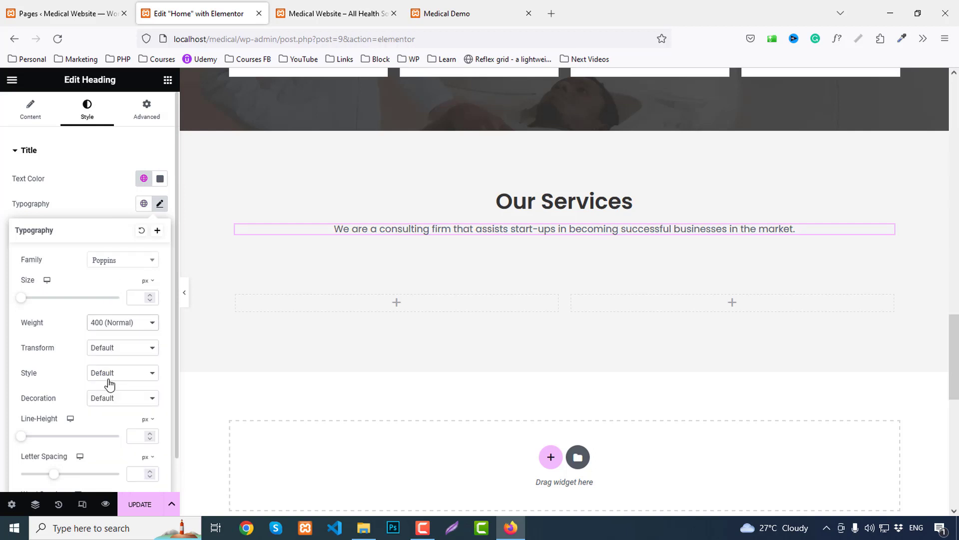
Set the typography of the subtitle under "Our Services" to size 18 px and weight 500 (Medium).
{"action": "type", "text": "1"}
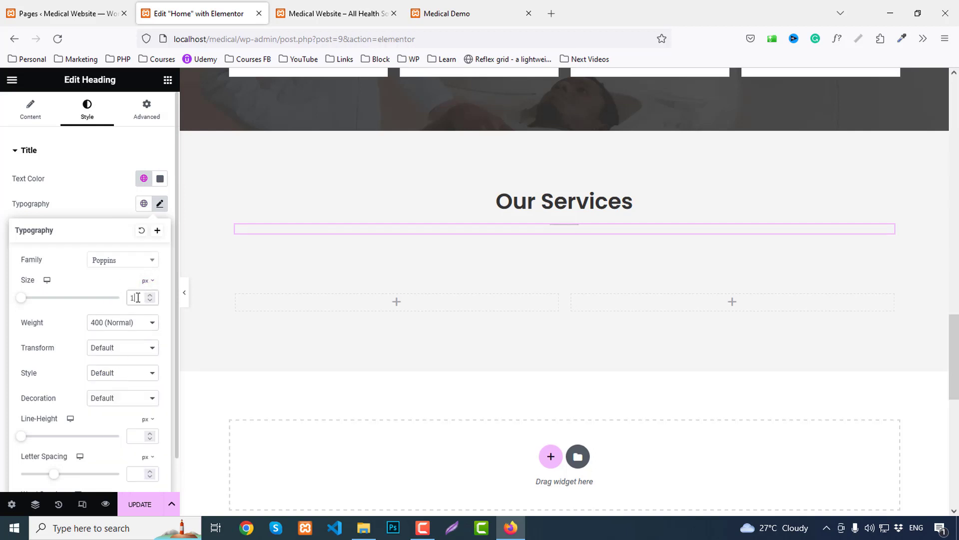
{"action": "type", "text": "9"}
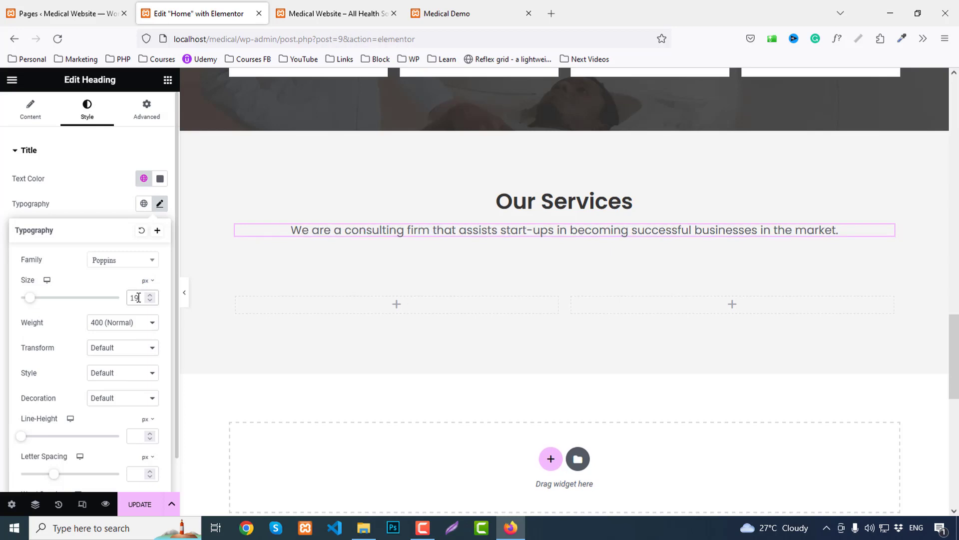
{"action": "key", "text": "Down"}
{"action": "left_click", "coordinate": [113, 322]}
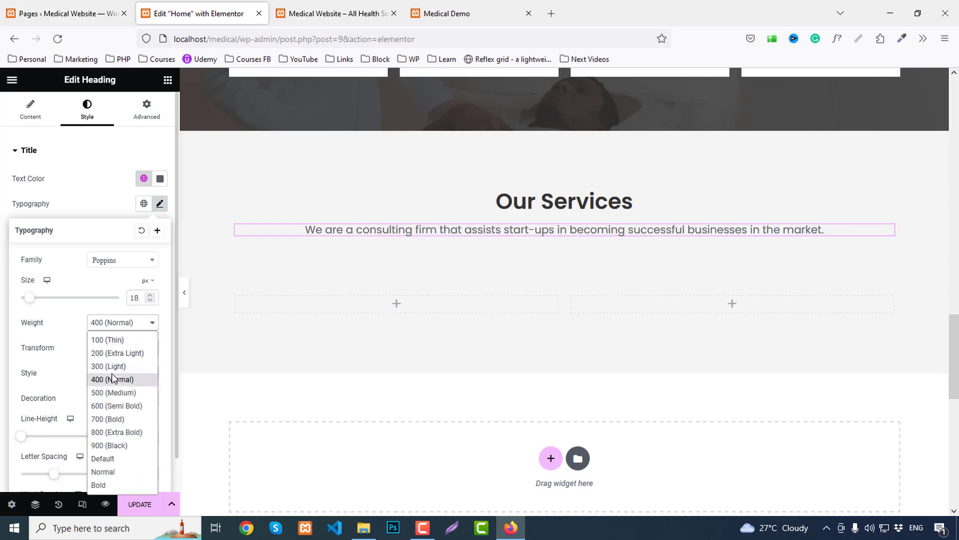
{"action": "left_click", "coordinate": [111, 393]}
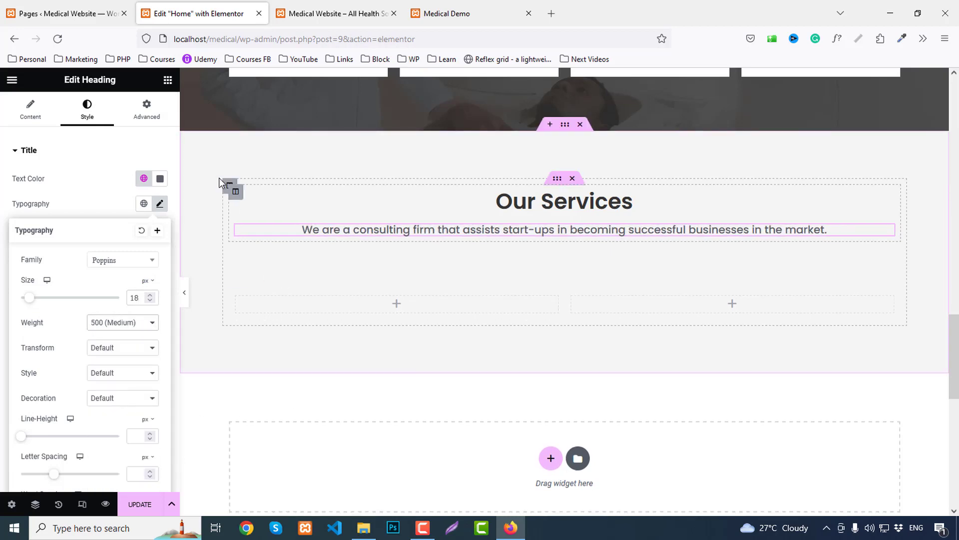
Add an Image Box widget to the first empty column under the subtitle and duplicate that column.
{"action": "left_click", "coordinate": [168, 80]}
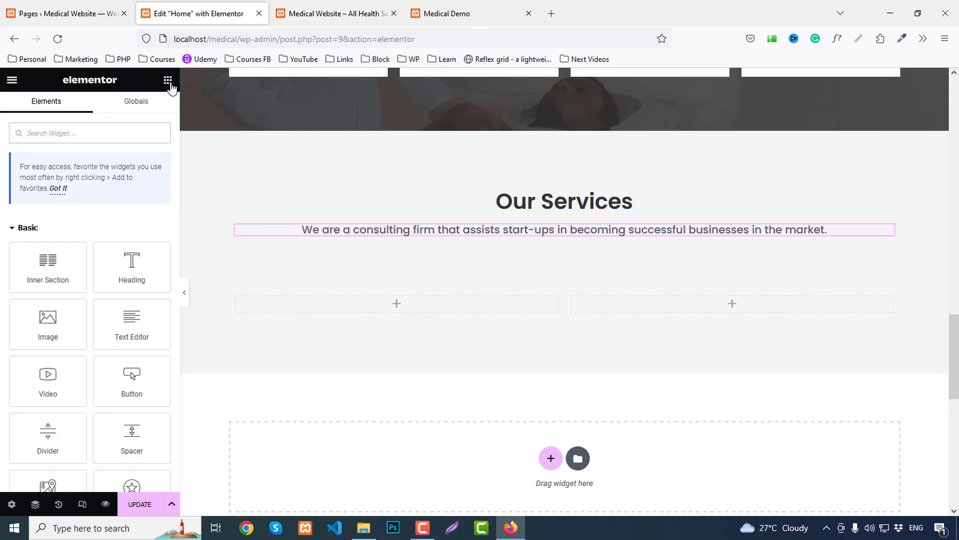
{"action": "type", "text": "image"}
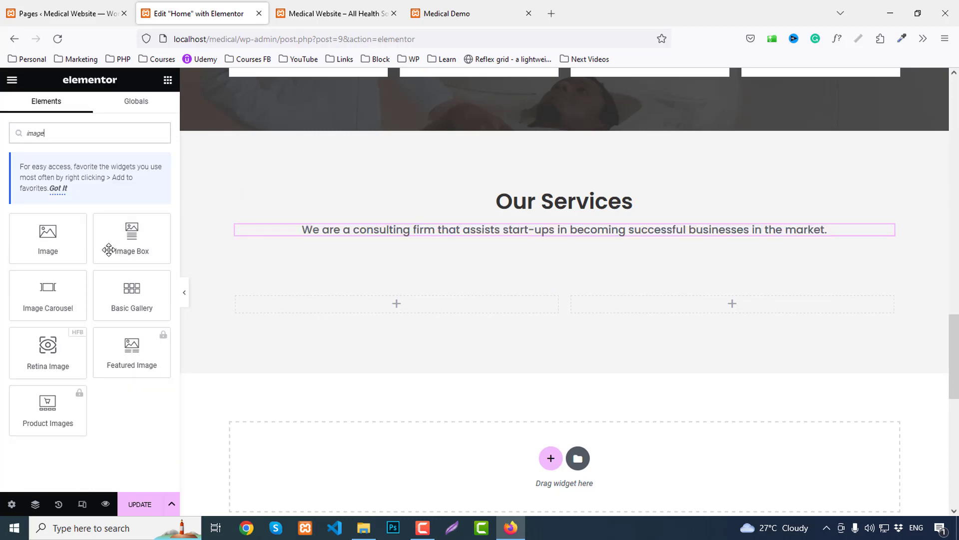
{"action": "left_click_drag", "start_coordinate": [109, 250], "coordinate": [359, 308]}
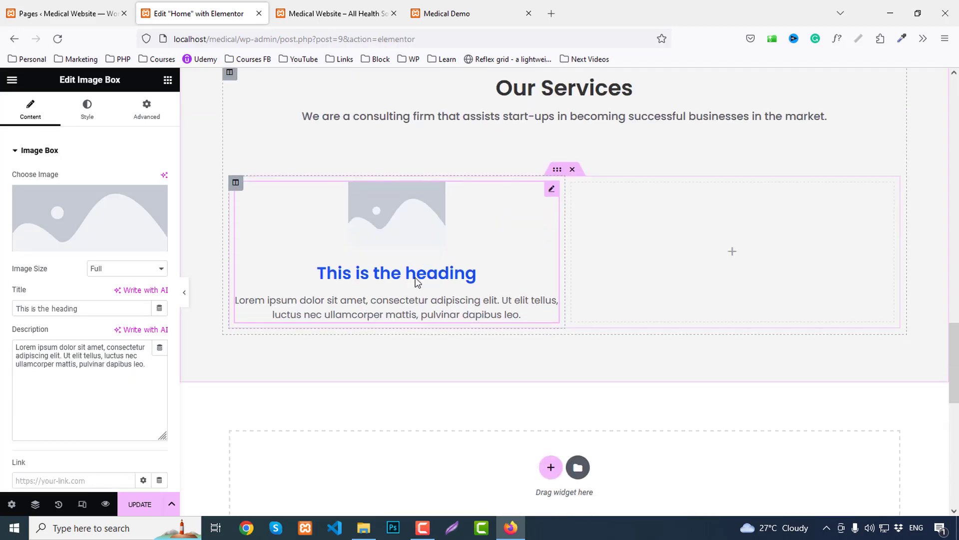
{"action": "right_click", "coordinate": [236, 175]}
{"action": "left_click", "coordinate": [268, 204]}
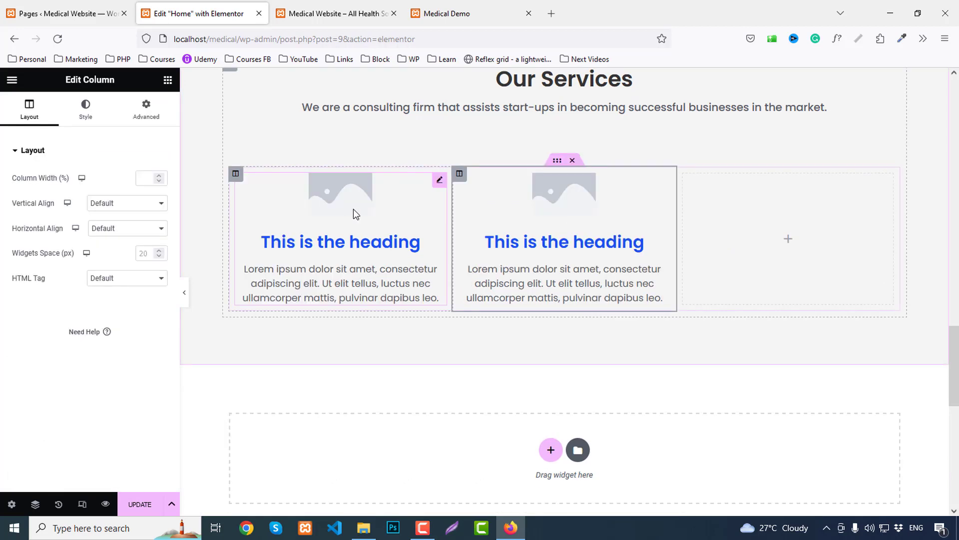
Paste a copy of the image box into the empty third column and duplicate the whole inner section.
{"action": "right_click", "coordinate": [353, 209]}
{"action": "key", "text": "Escape"}
{"action": "right_click", "coordinate": [794, 239]}
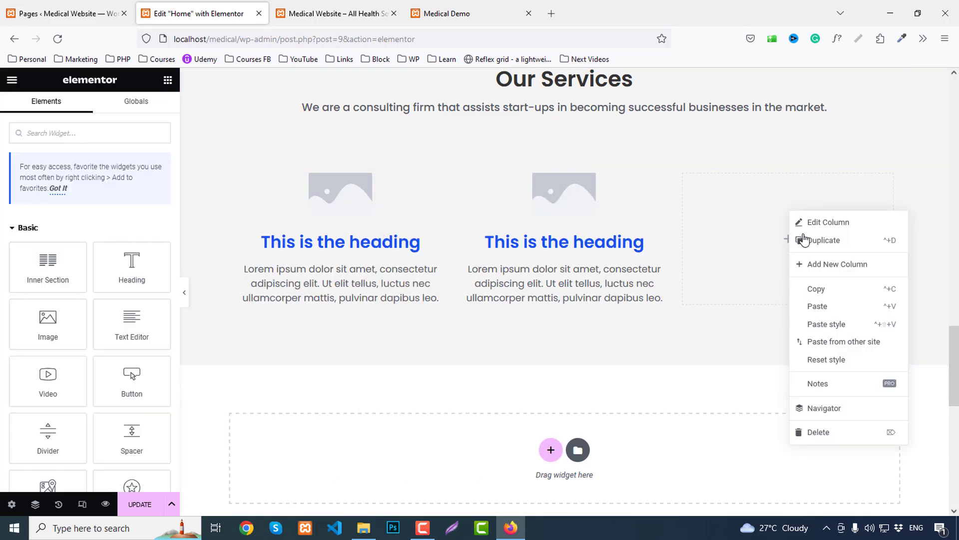
{"action": "left_click", "coordinate": [818, 309]}
{"action": "right_click", "coordinate": [557, 160]}
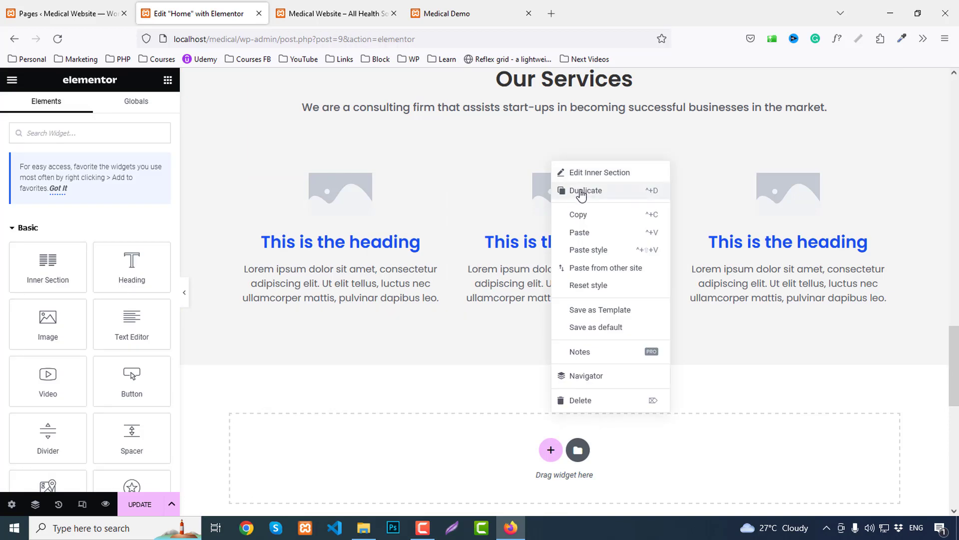
{"action": "left_click", "coordinate": [582, 188]}
Set the image of the first image box in the upper row to the dollar icon, icon.png.
{"action": "left_click", "coordinate": [361, 188]}
{"action": "left_click", "coordinate": [78, 217]}
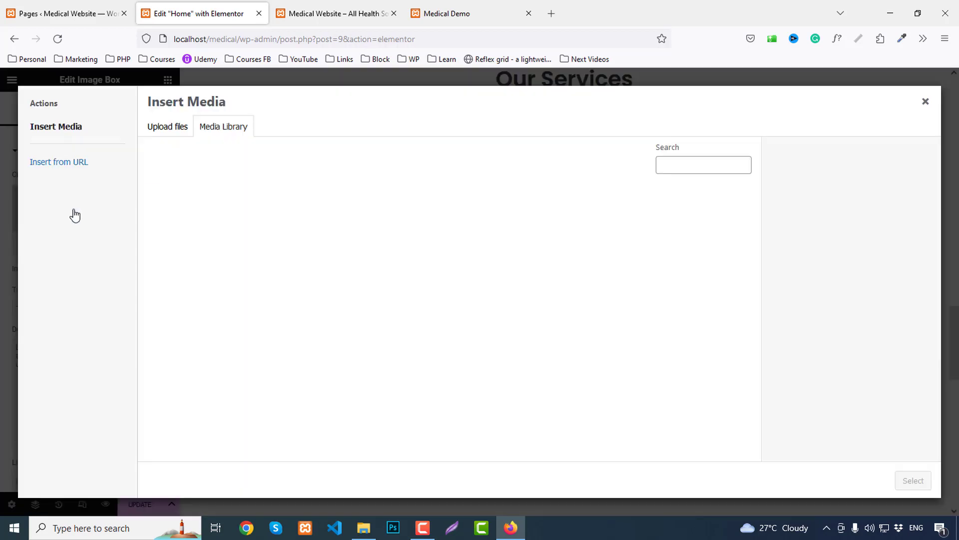
{"action": "left_click", "coordinate": [739, 250]}
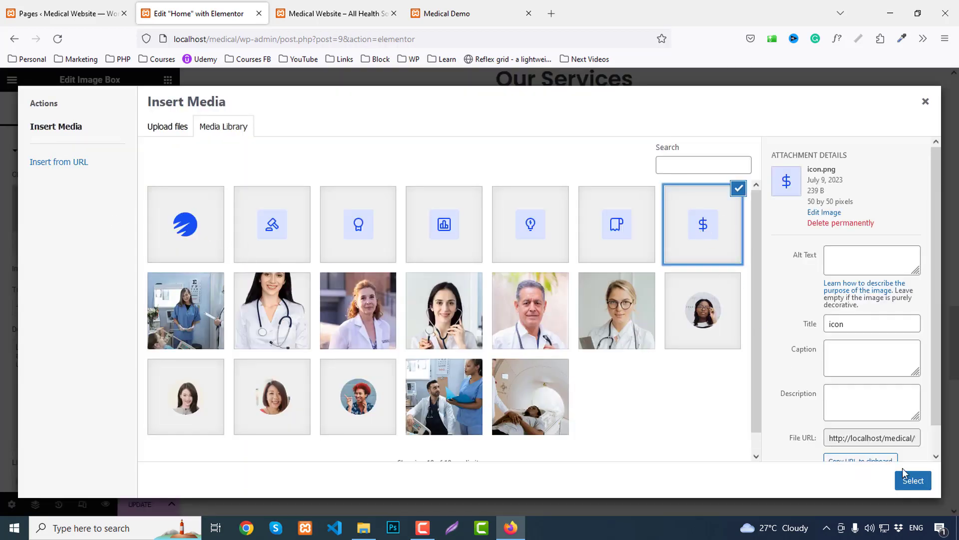
{"action": "left_click", "coordinate": [914, 481]}
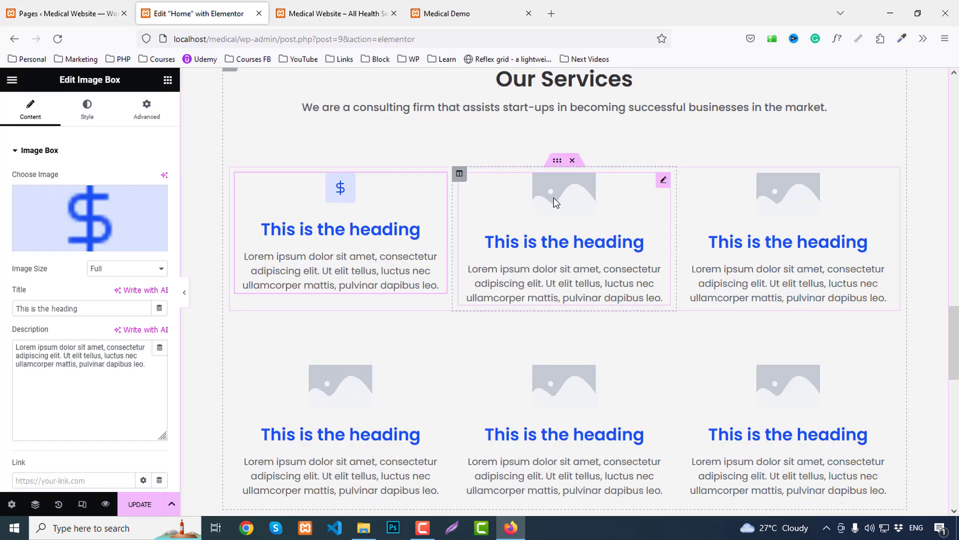
Set the image of the second image box in the upper row to icon-1.png from the media library.
{"action": "left_click", "coordinate": [554, 197]}
{"action": "left_click", "coordinate": [120, 223]}
{"action": "left_click", "coordinate": [616, 223]}
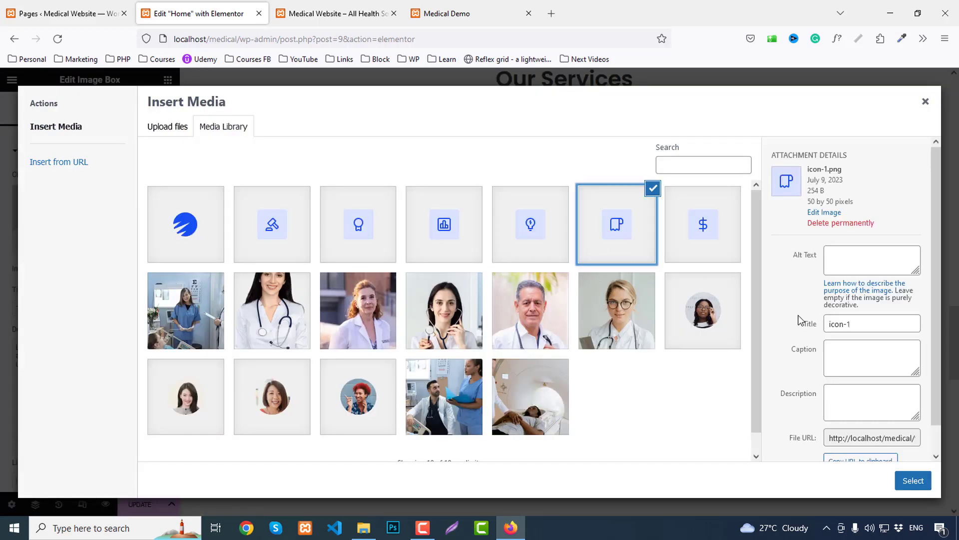
{"action": "left_click", "coordinate": [918, 488]}
Set the image of the third image box in the upper row to the light bulb icon, icon-2.png.
{"action": "left_click", "coordinate": [798, 208]}
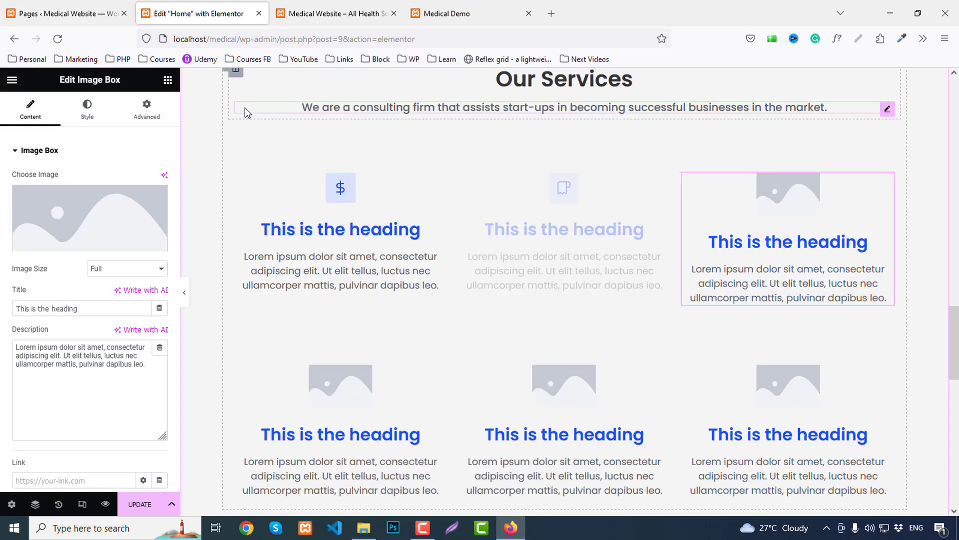
{"action": "left_click", "coordinate": [104, 198]}
{"action": "left_click", "coordinate": [534, 220]}
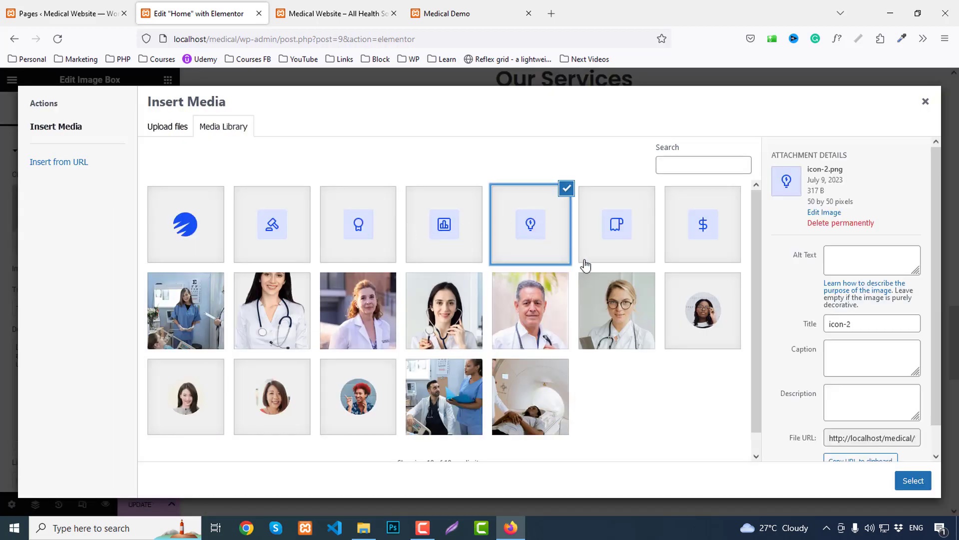
{"action": "left_click", "coordinate": [911, 485]}
Set the image of the first image box in the lower row to the bar chart icon.
{"action": "left_click", "coordinate": [328, 360]}
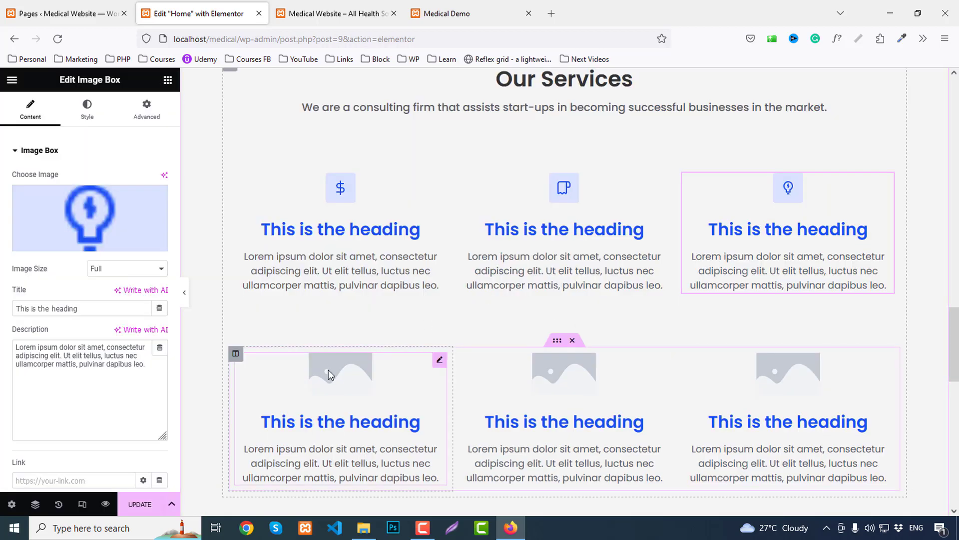
{"action": "left_click", "coordinate": [105, 205]}
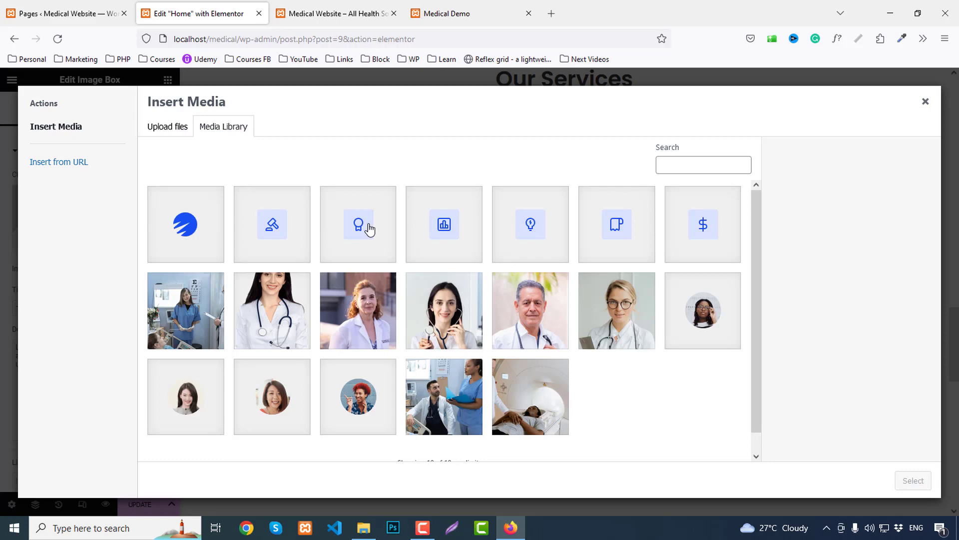
{"action": "left_click", "coordinate": [450, 232]}
{"action": "left_click", "coordinate": [912, 482]}
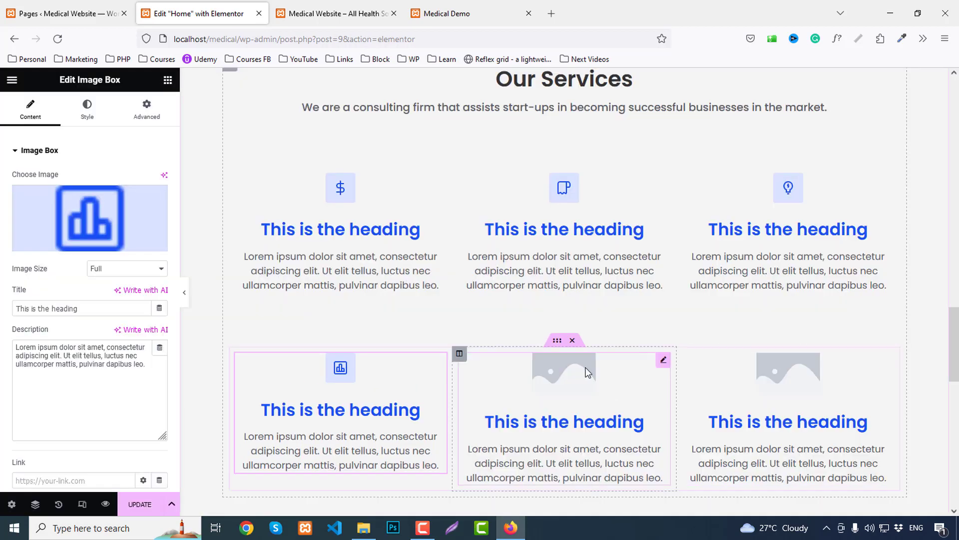
Set the image of the second image box in the lower row to the award ribbon icon.
{"action": "left_click", "coordinate": [562, 382]}
{"action": "left_click", "coordinate": [90, 218]}
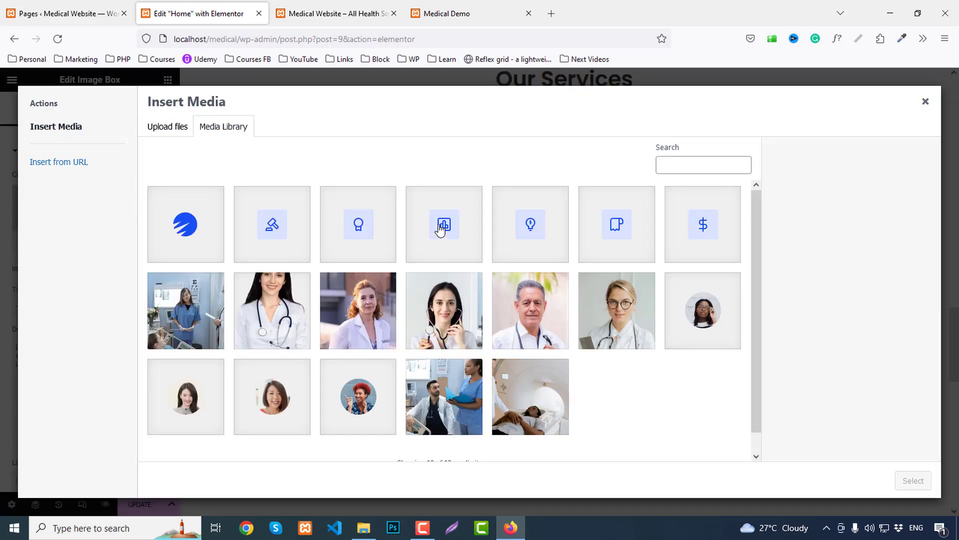
{"action": "left_click", "coordinate": [373, 229]}
{"action": "left_click", "coordinate": [912, 480]}
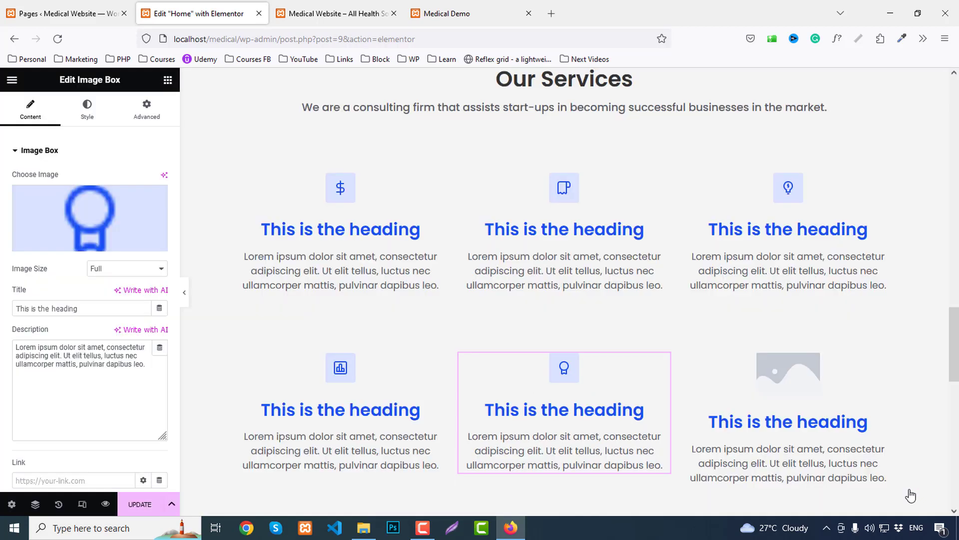
Set the image of the third image box in the lower row to the gavel icon, icon-5.png.
{"action": "left_click", "coordinate": [803, 396]}
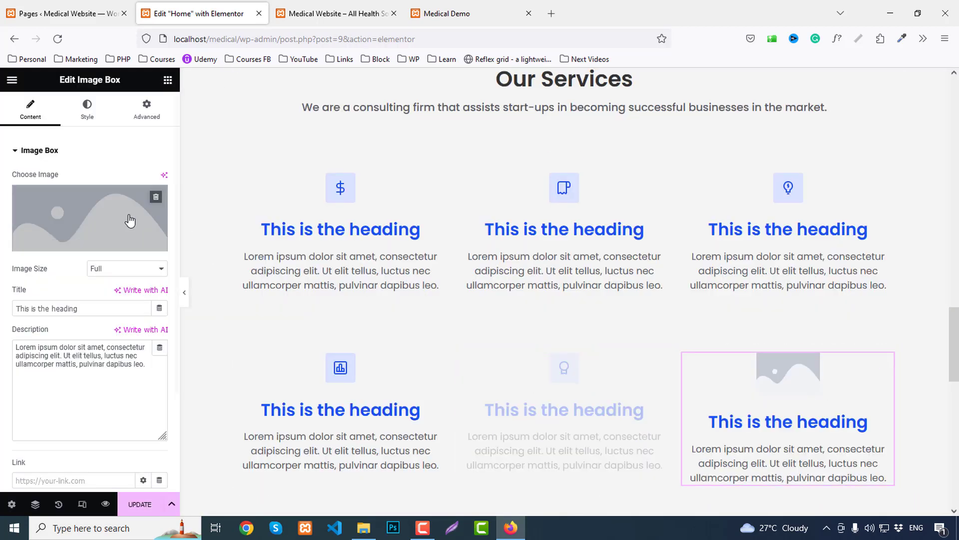
{"action": "left_click", "coordinate": [128, 218]}
{"action": "left_click", "coordinate": [274, 248]}
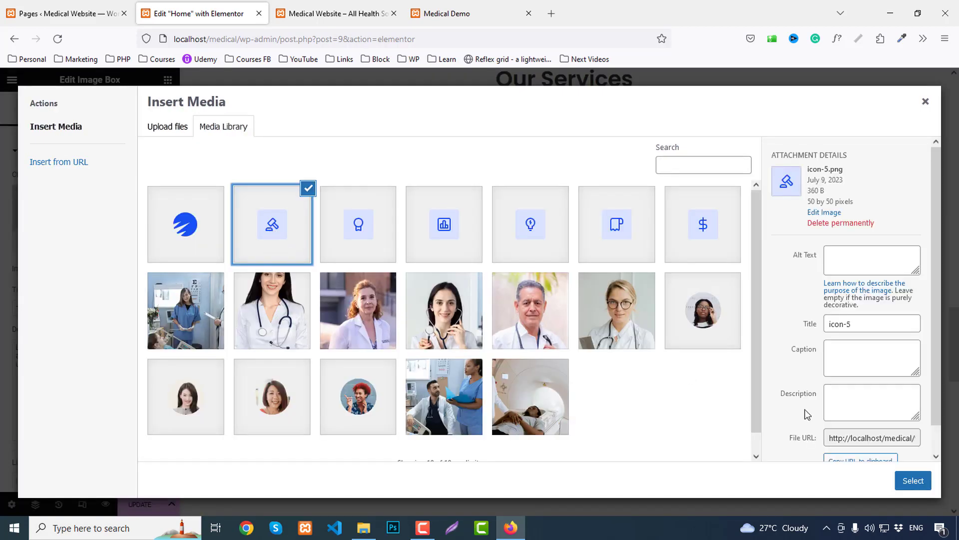
{"action": "left_click", "coordinate": [912, 482]}
Copy the first service title from the Medical Demo page and title the dollar icon's image box "Financial Consulting".
{"action": "left_click", "coordinate": [483, 4]}
{"action": "left_click", "coordinate": [260, 323]}
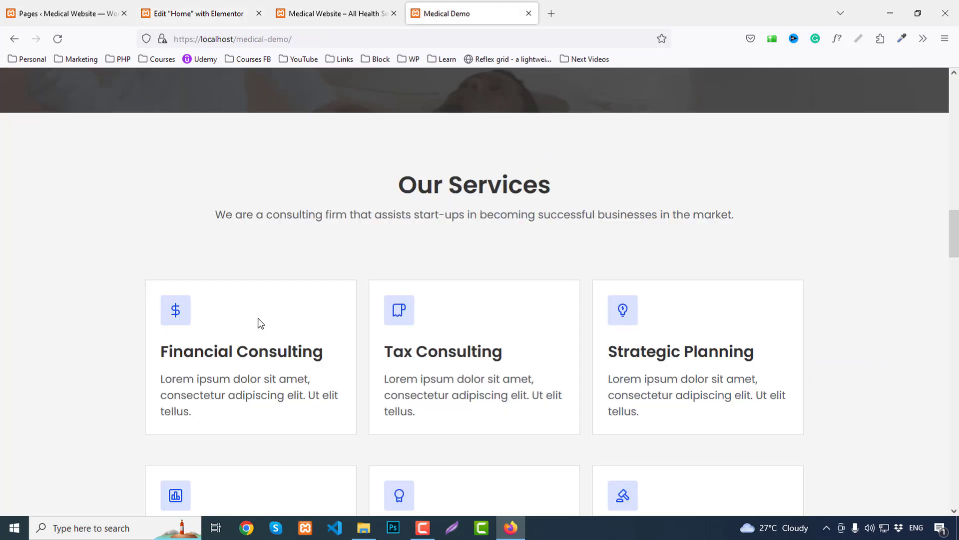
{"action": "left_click_drag", "start_coordinate": [230, 352], "coordinate": [235, 352]}
{"action": "left_click", "coordinate": [188, 357]}
{"action": "left_click_drag", "start_coordinate": [160, 351], "coordinate": [313, 350]}
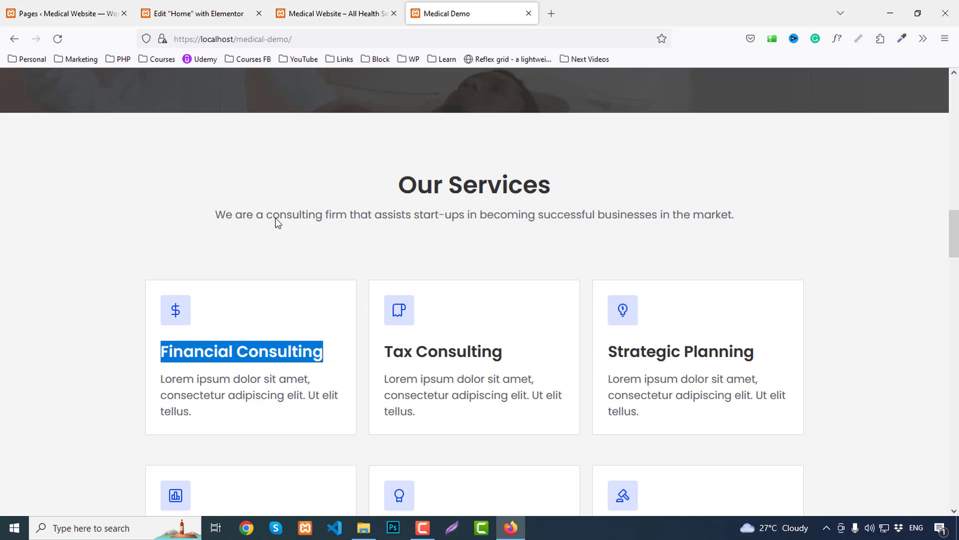
{"action": "left_click", "coordinate": [209, 14]}
{"action": "left_click", "coordinate": [295, 265]}
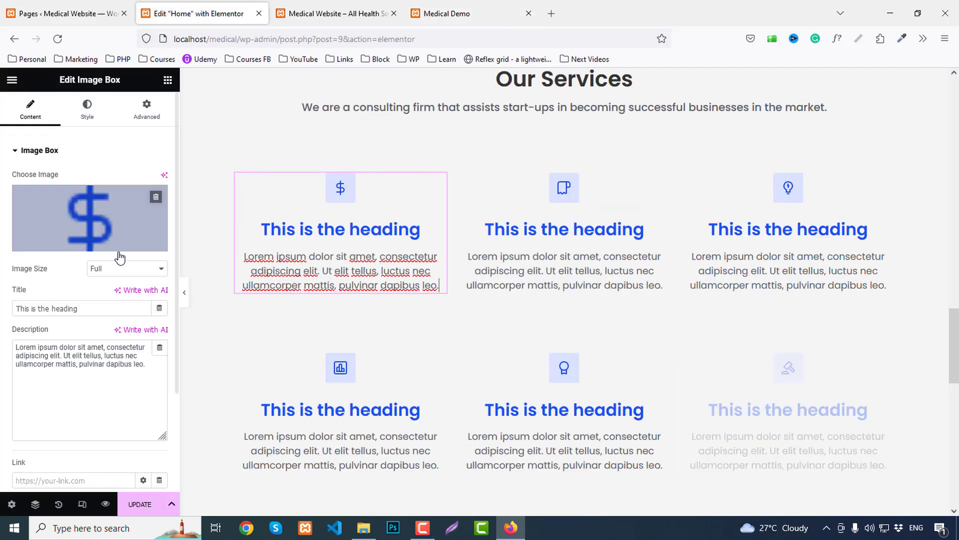
{"action": "triple_click", "coordinate": [94, 311]}
{"action": "type", "text": "Financial Consulting"}
Copy the second service title from the Medical Demo page and title the upper row's middle image box "Tax Consulting".
{"action": "left_click", "coordinate": [470, 13]}
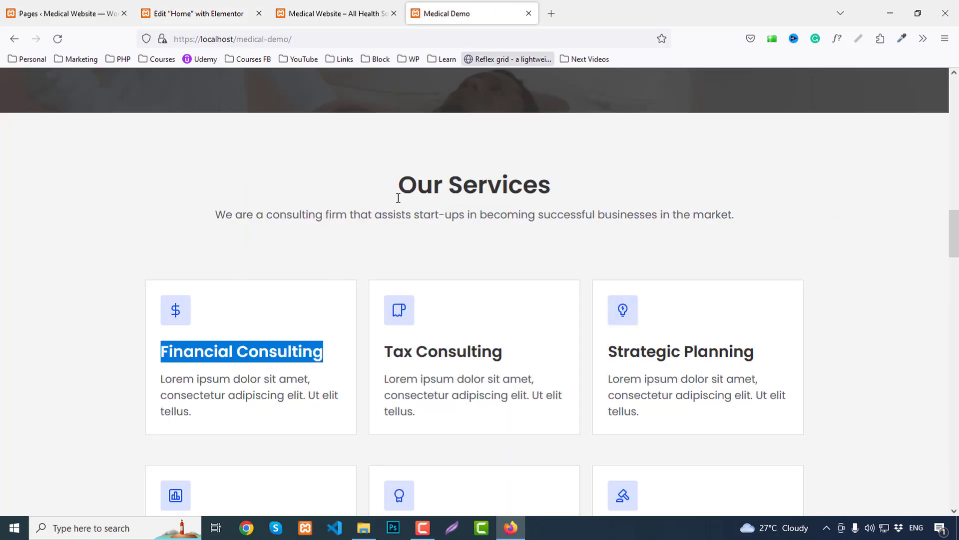
{"action": "left_click_drag", "start_coordinate": [384, 353], "coordinate": [562, 359]}
{"action": "key", "text": "ctrl+c"}
{"action": "left_click", "coordinate": [240, 14]}
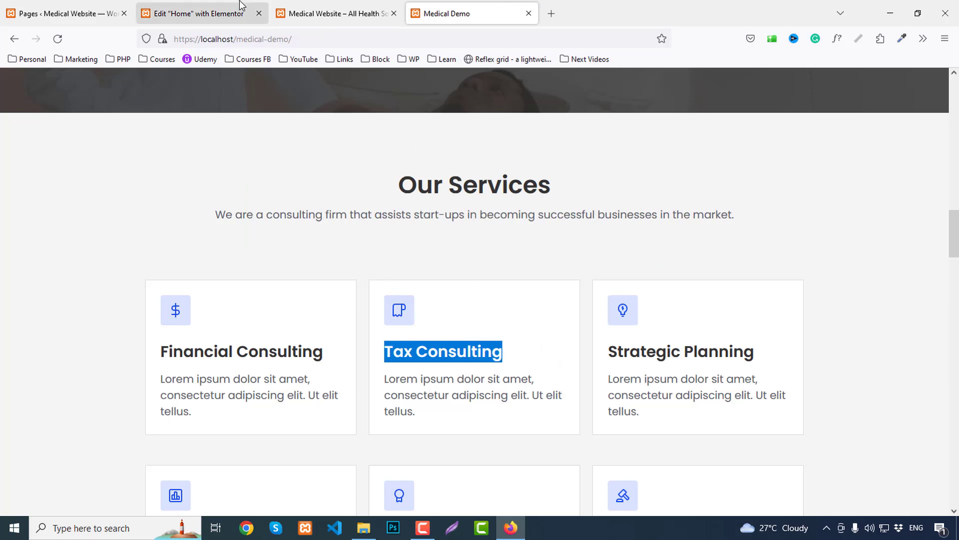
{"action": "left_click", "coordinate": [511, 233]}
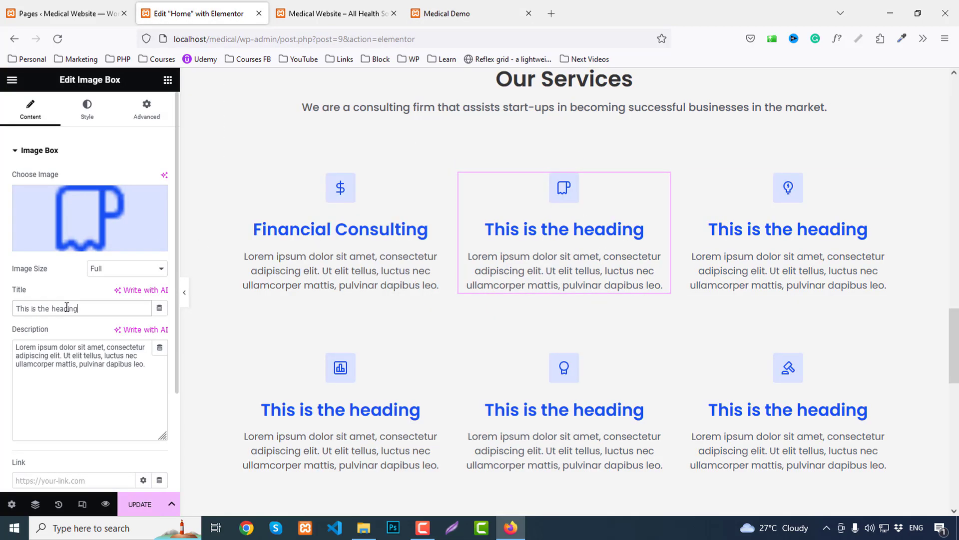
{"action": "key", "text": "ctrl+v"}
Copy the third service title from the Medical Demo page and title the light bulb's image box "Strategic Planning".
{"action": "left_click", "coordinate": [440, 14]}
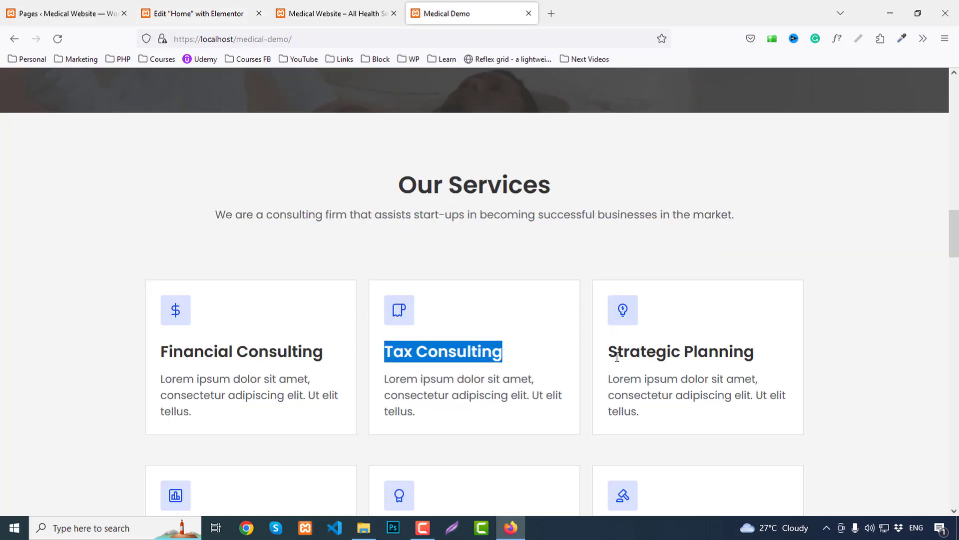
{"action": "left_click", "coordinate": [717, 345]}
{"action": "triple_click", "coordinate": [769, 352]}
{"action": "key", "text": "ctrl+c"}
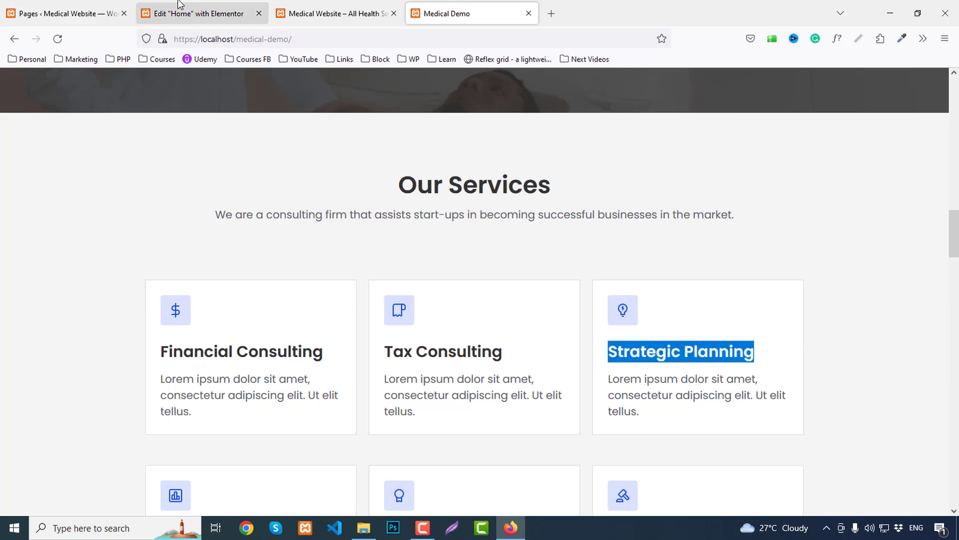
{"action": "left_click", "coordinate": [190, 13]}
{"action": "left_click", "coordinate": [773, 231]}
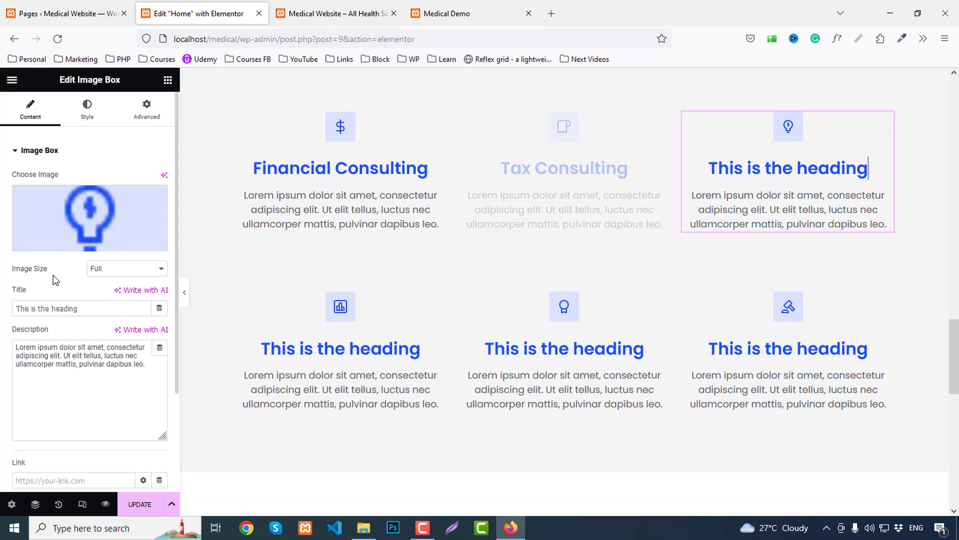
{"action": "type", "text": "Strategic Planning"}
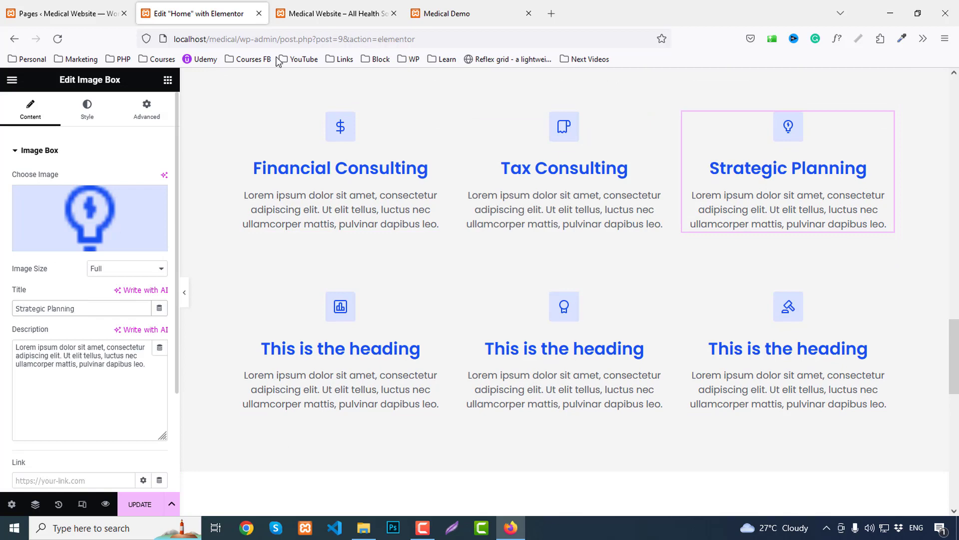
Copy the fourth service title from the Medical Demo page and title the bar chart icon's image box "Trades and Stocks".
{"action": "left_click", "coordinate": [447, 14]}
{"action": "scroll", "coordinate": [228, 318], "scroll_direction": "down", "scroll_amount": 4}
{"action": "scroll", "coordinate": [228, 318], "scroll_direction": "down", "scroll_amount": 3}
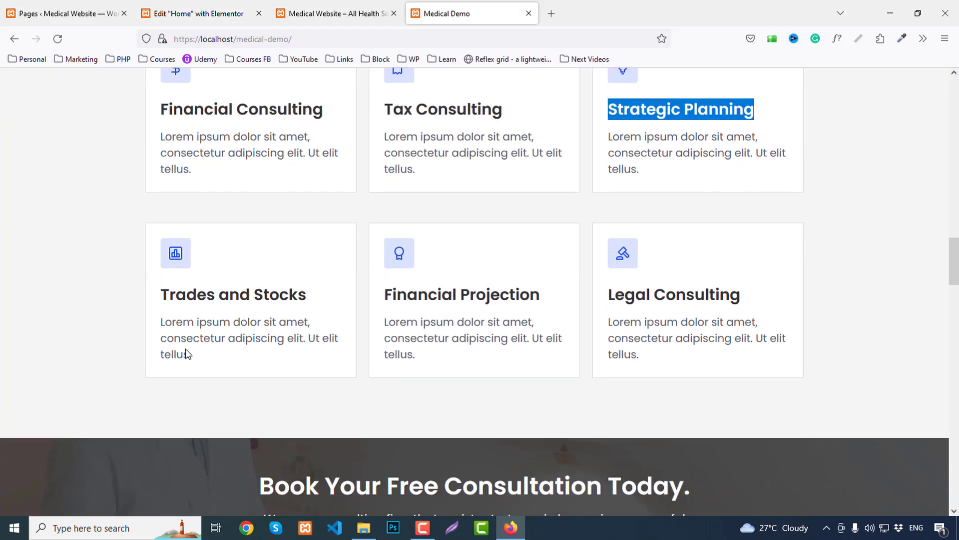
{"action": "left_click_drag", "start_coordinate": [161, 231], "coordinate": [296, 230]}
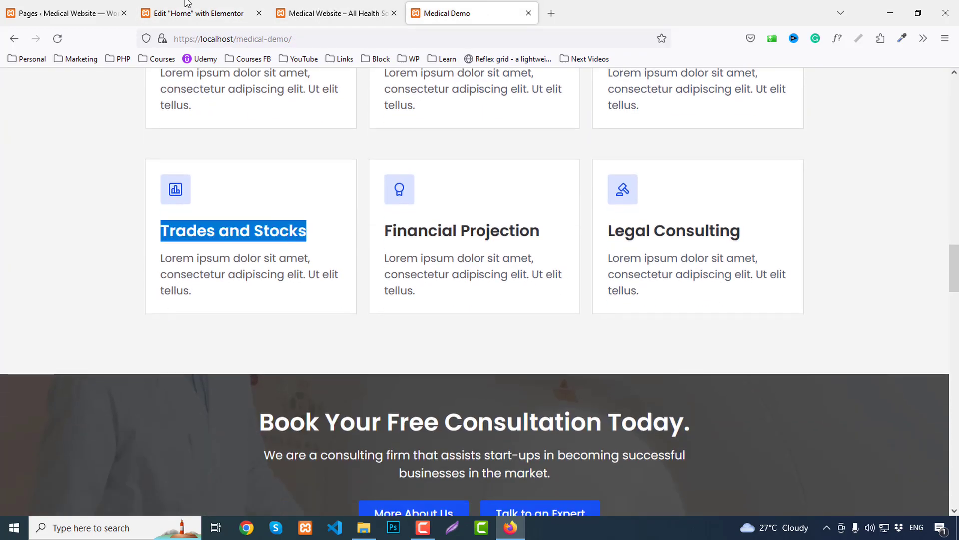
{"action": "left_click", "coordinate": [186, 10]}
{"action": "left_click", "coordinate": [319, 345]}
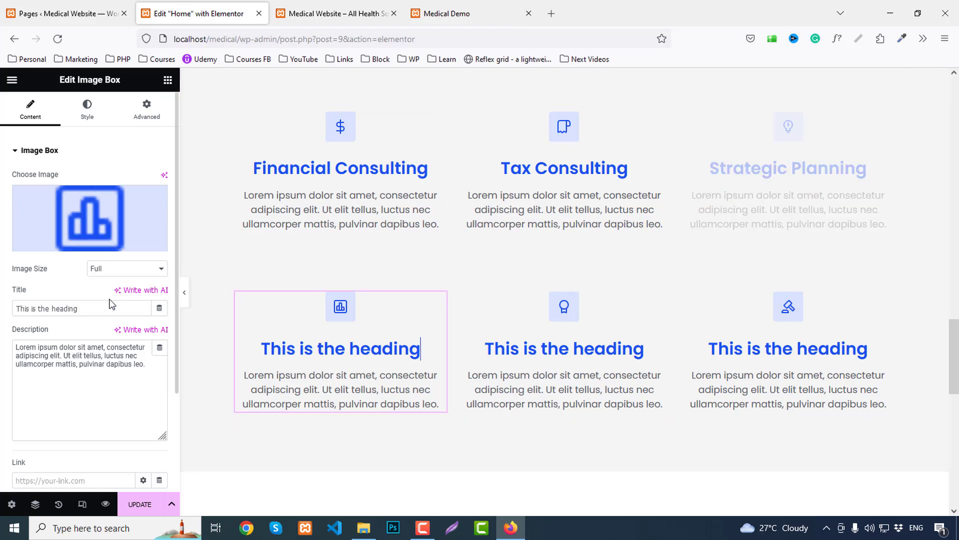
{"action": "left_click_drag", "start_coordinate": [111, 307], "coordinate": [1, 300]}
{"action": "key", "text": "ctrl+v"}
Copy the fifth service title from the Medical Demo page and title the lower row's middle image box "Financial Projection".
{"action": "left_click", "coordinate": [447, 14]}
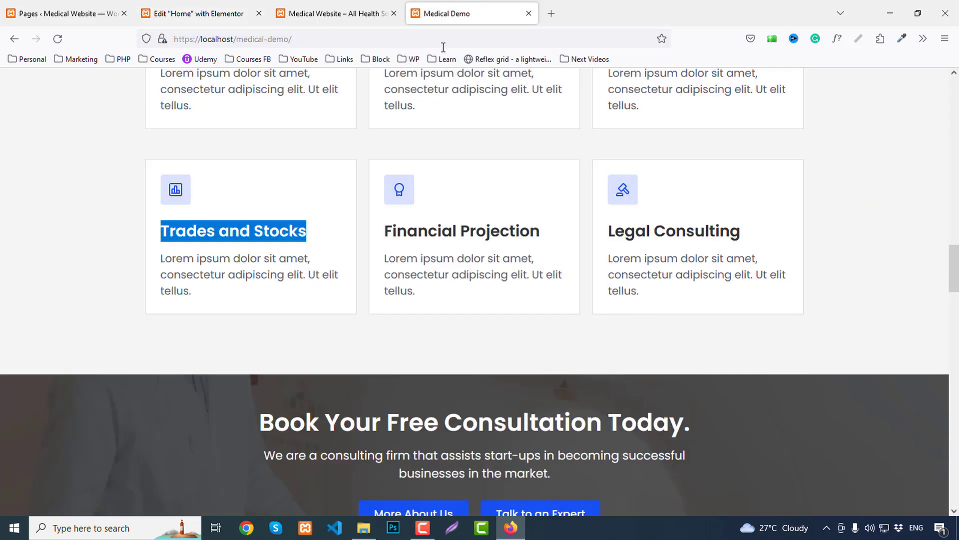
{"action": "left_click_drag", "start_coordinate": [377, 235], "coordinate": [529, 234]}
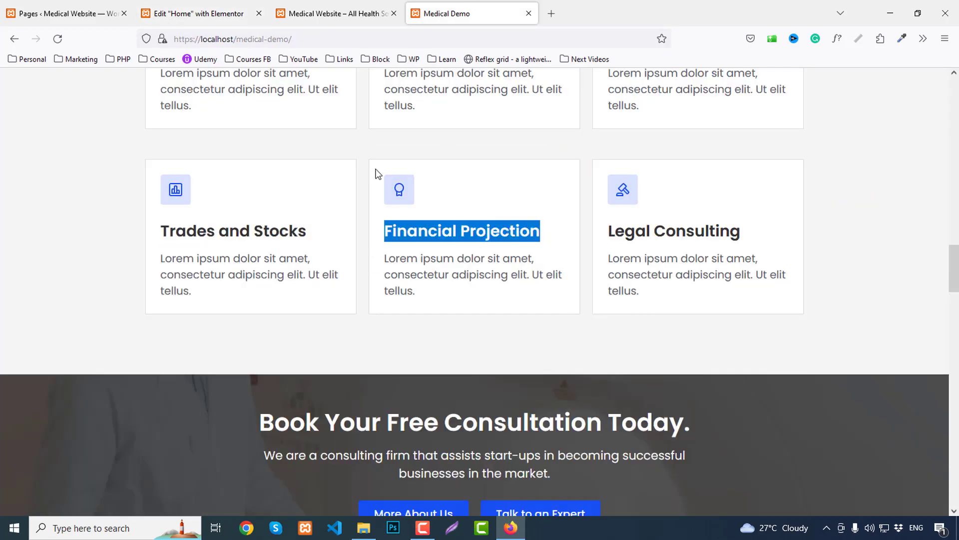
{"action": "left_click", "coordinate": [199, 13]}
{"action": "left_click", "coordinate": [540, 346]}
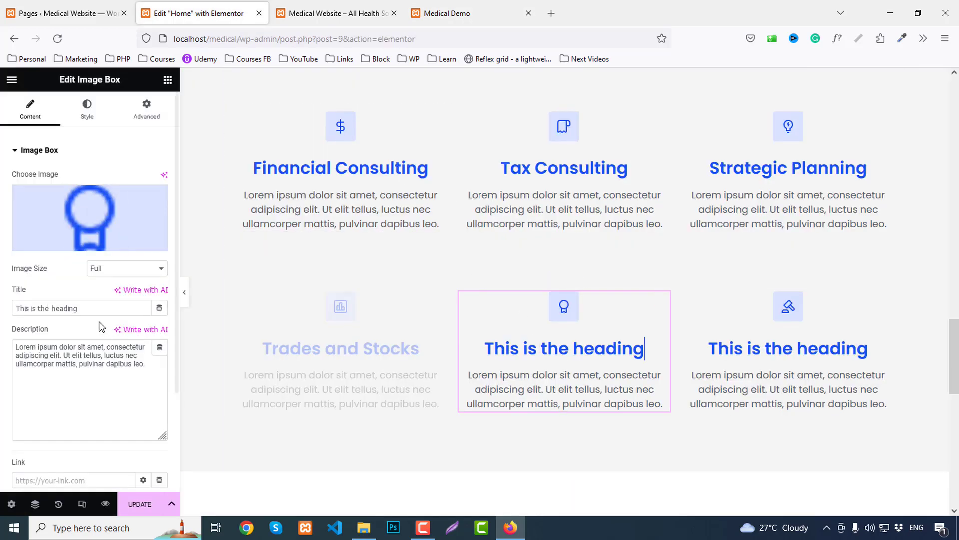
{"action": "left_click_drag", "start_coordinate": [95, 308], "coordinate": [68, 308]}
{"action": "type", "text": "Financial Projection"}
Copy the sixth service title from the Medical Demo page and title the gavel icon's image box "Legal Consulting".
{"action": "left_click", "coordinate": [502, 5]}
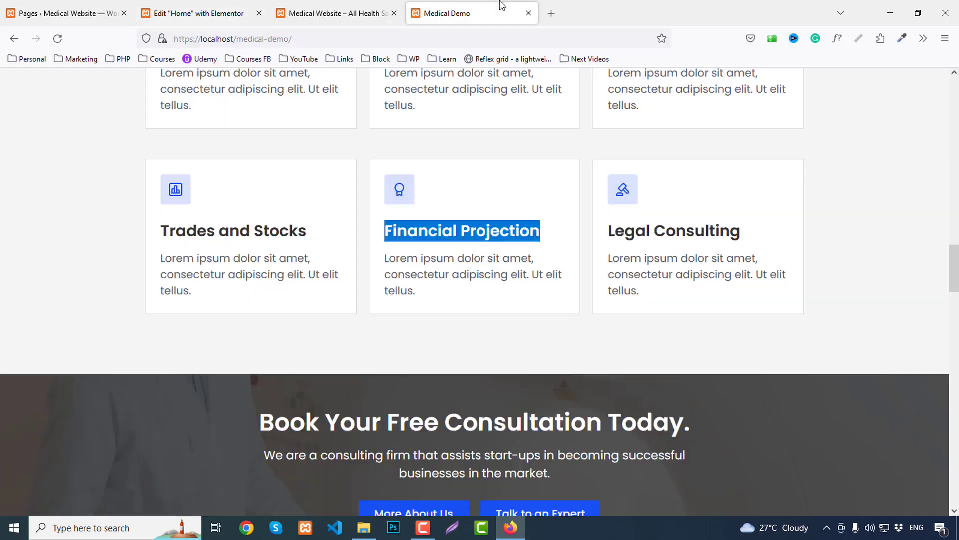
{"action": "left_click_drag", "start_coordinate": [610, 235], "coordinate": [753, 242]}
{"action": "key", "text": "ctrl+c"}
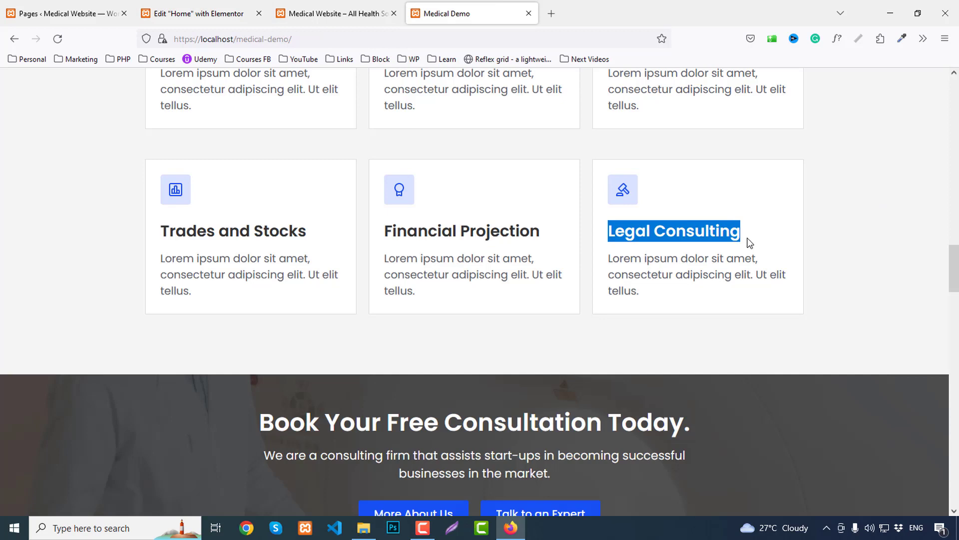
{"action": "left_click", "coordinate": [200, 14]}
{"action": "left_click", "coordinate": [742, 346]}
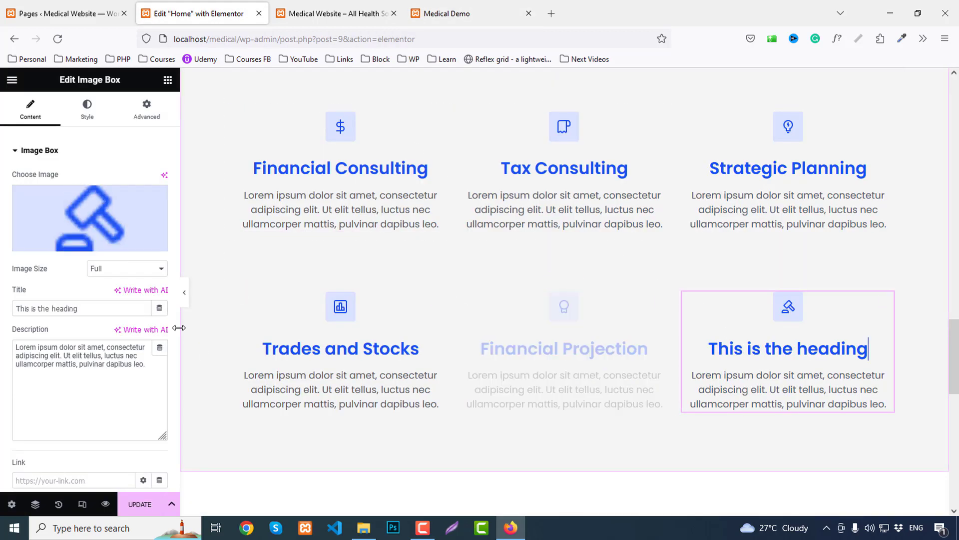
{"action": "left_click_drag", "start_coordinate": [106, 308], "coordinate": [2, 312]}
{"action": "key", "text": "ctrl+v"}
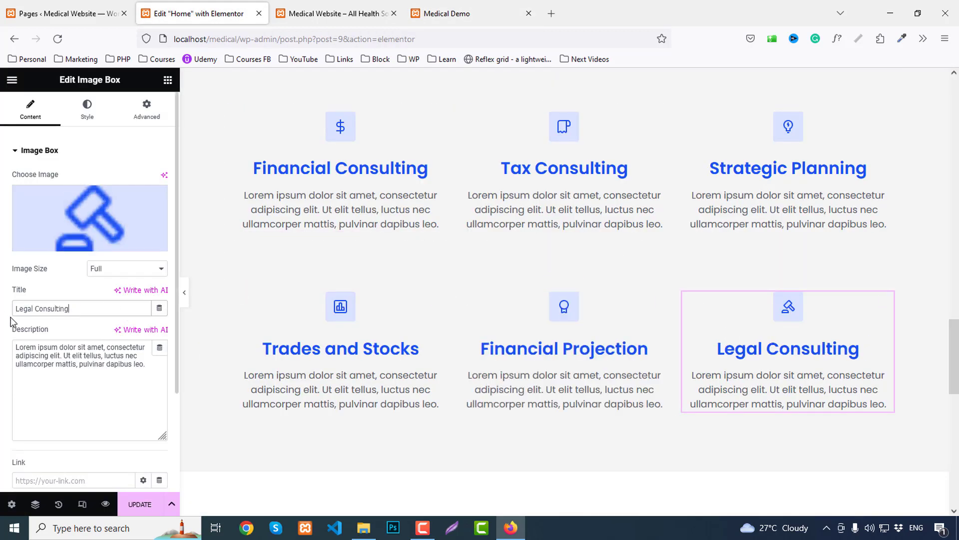
Copy the short service description from the Medical Demo page and use it as the Financial Consulting box's description.
{"action": "left_click", "coordinate": [448, 17]}
{"action": "left_click_drag", "start_coordinate": [157, 259], "coordinate": [233, 296]}
{"action": "key", "text": "ctrl+c"}
{"action": "key", "text": "ctrl+2"}
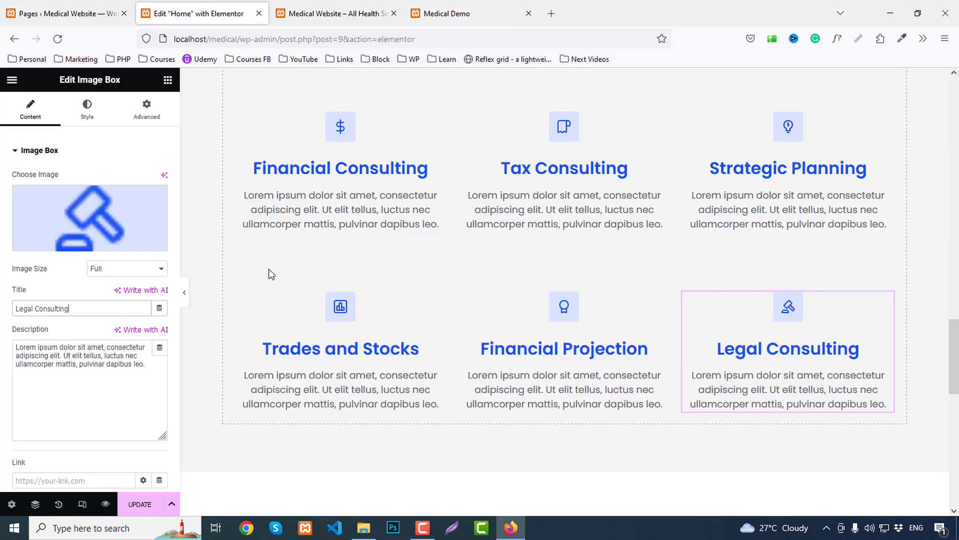
{"action": "left_click", "coordinate": [285, 203]}
{"action": "triple_click", "coordinate": [102, 362]}
{"action": "key", "text": "ctrl+v"}
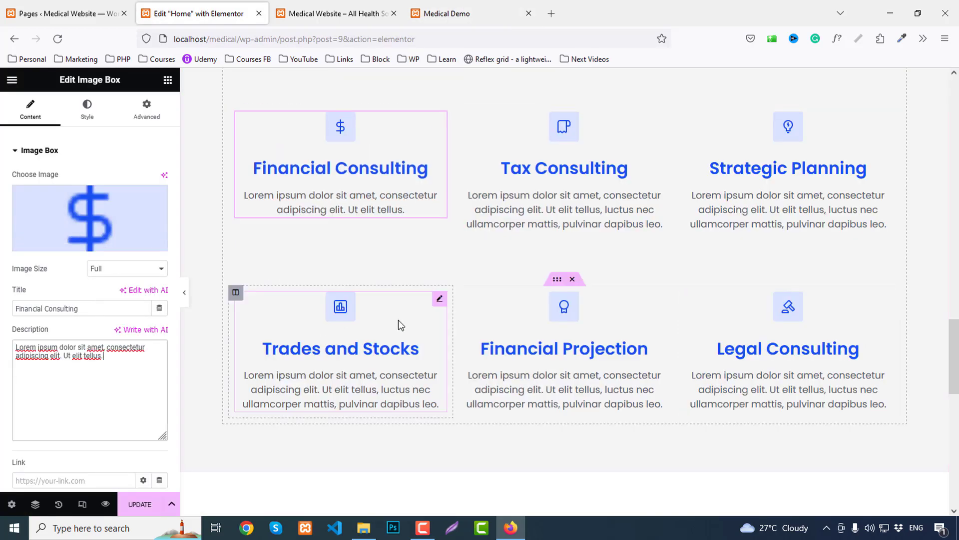
Replace the Tax Consulting and Strategic Planning descriptions with "Lorem ipsum dolor sit amet, consectetur adipiscing elit. Ut elit tellus.".
{"action": "left_click", "coordinate": [520, 209]}
{"action": "triple_click", "coordinate": [72, 393]}
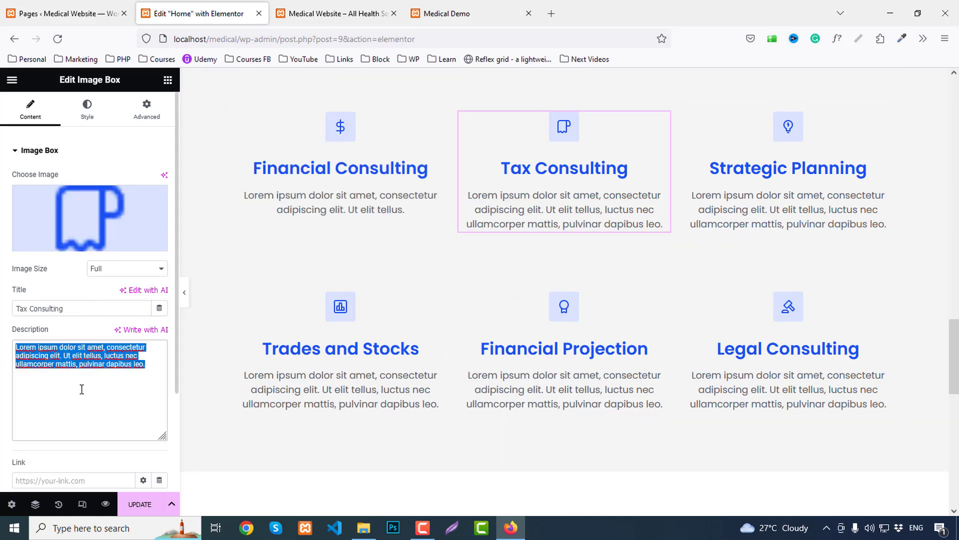
{"action": "key", "text": "ctrl+v"}
{"action": "left_click", "coordinate": [879, 224]}
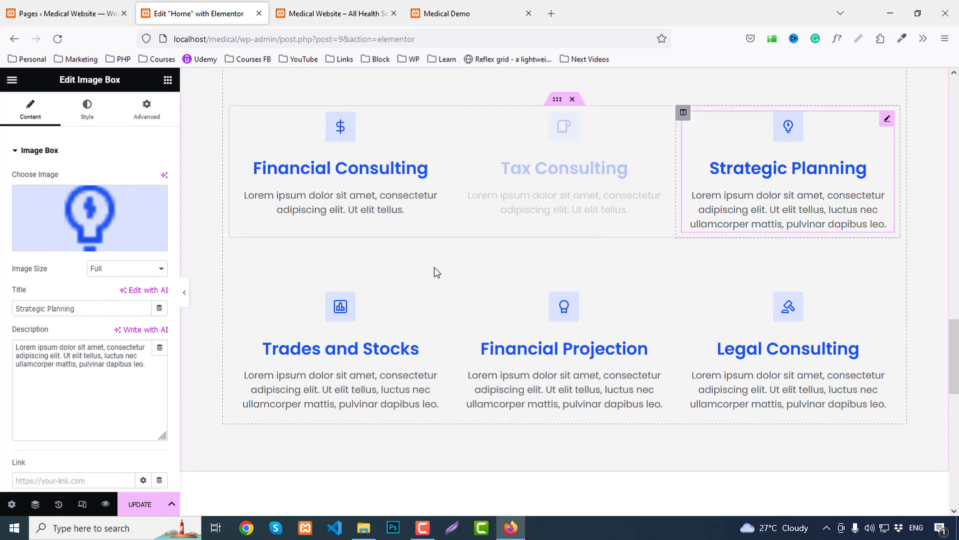
{"action": "triple_click", "coordinate": [76, 364]}
{"action": "key", "text": "ctrl+v"}
Copy the Strategic Planning box's short description and replace the Trades and Stocks box's description with it.
{"action": "scroll", "coordinate": [336, 341], "scroll_direction": "down", "scroll_amount": 2}
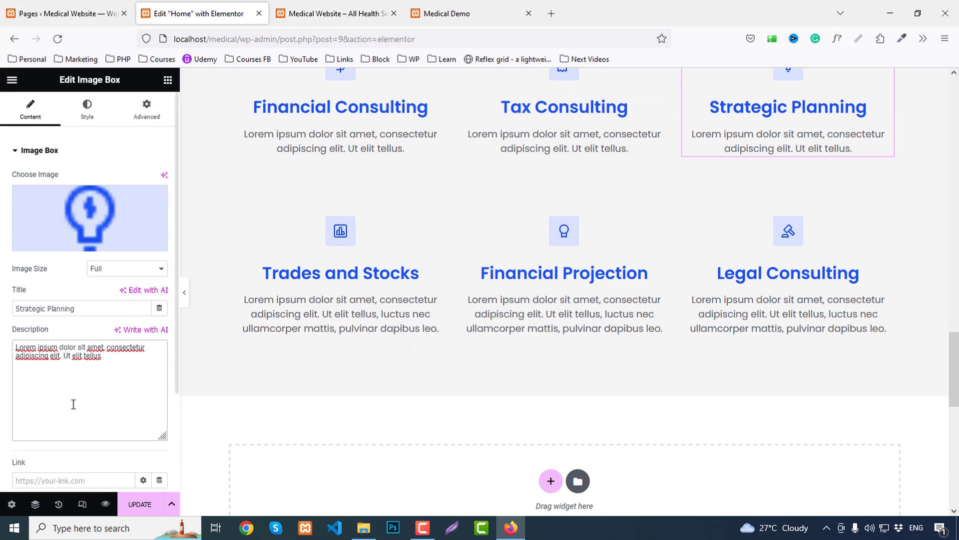
{"action": "triple_click", "coordinate": [71, 377]}
{"action": "key", "text": "ctrl+c"}
{"action": "left_click", "coordinate": [360, 332]}
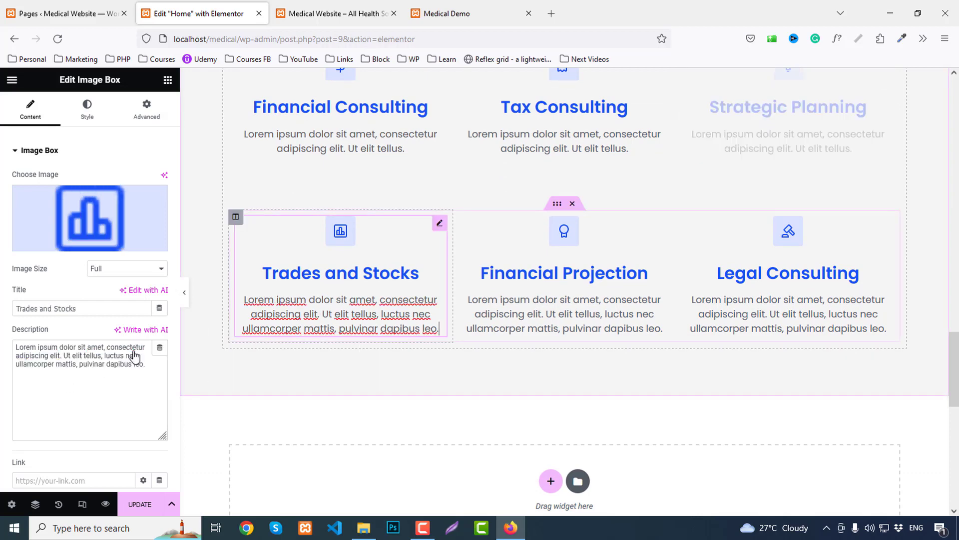
{"action": "triple_click", "coordinate": [79, 364]}
{"action": "key", "text": "ctrl+v"}
Replace the descriptions of the Financial Projection and Legal Consulting boxes with the copied short text.
{"action": "left_click", "coordinate": [460, 328]}
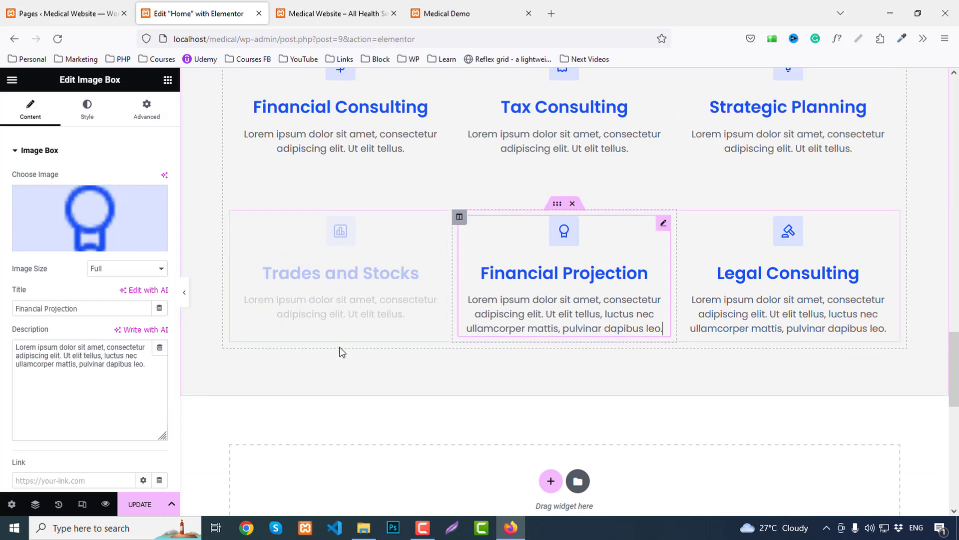
{"action": "triple_click", "coordinate": [102, 374]}
{"action": "key", "text": "ctrl+v"}
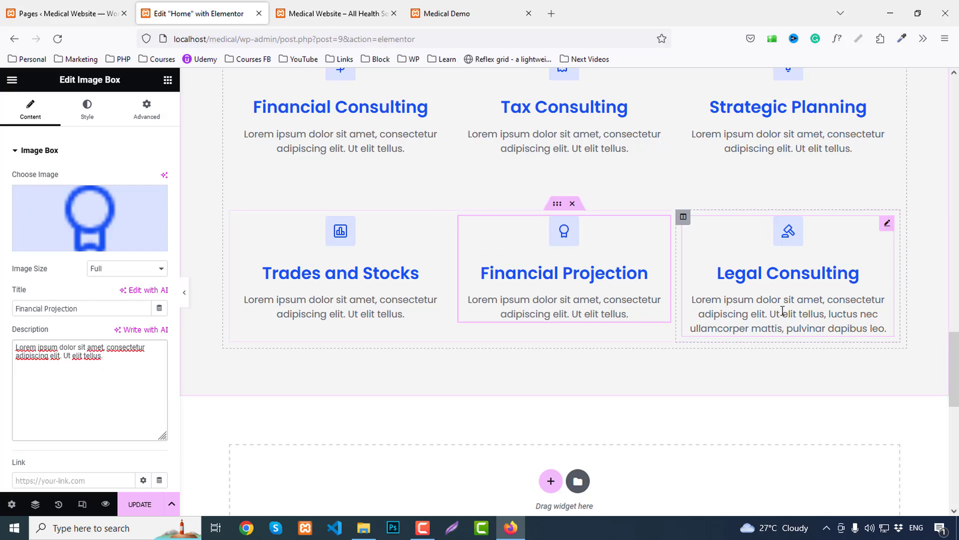
{"action": "left_click", "coordinate": [694, 331]}
{"action": "triple_click", "coordinate": [80, 364]}
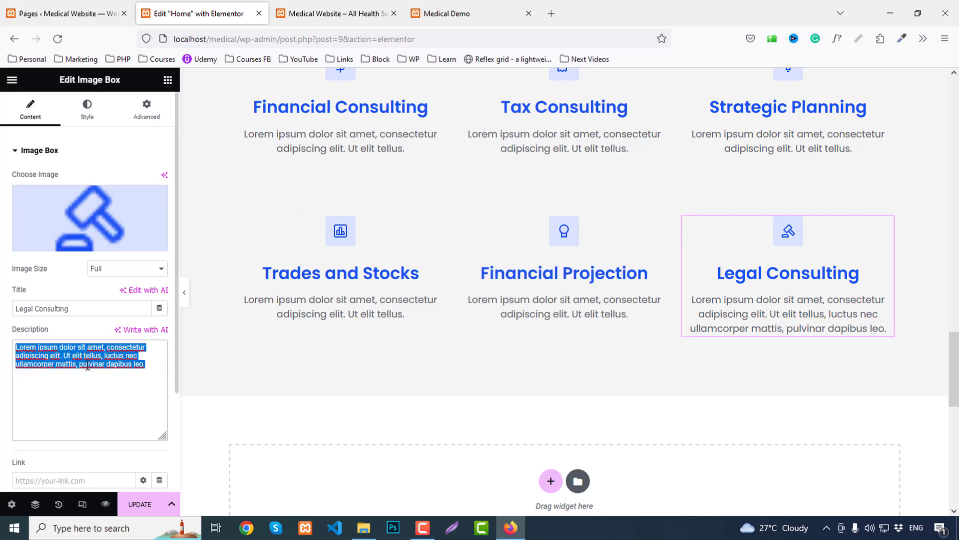
{"action": "key", "text": "ctrl+v"}
Set the Financial Consulting image box's padding to 20 px on all sides.
{"action": "scroll", "coordinate": [340, 290], "scroll_direction": "up", "scroll_amount": 3}
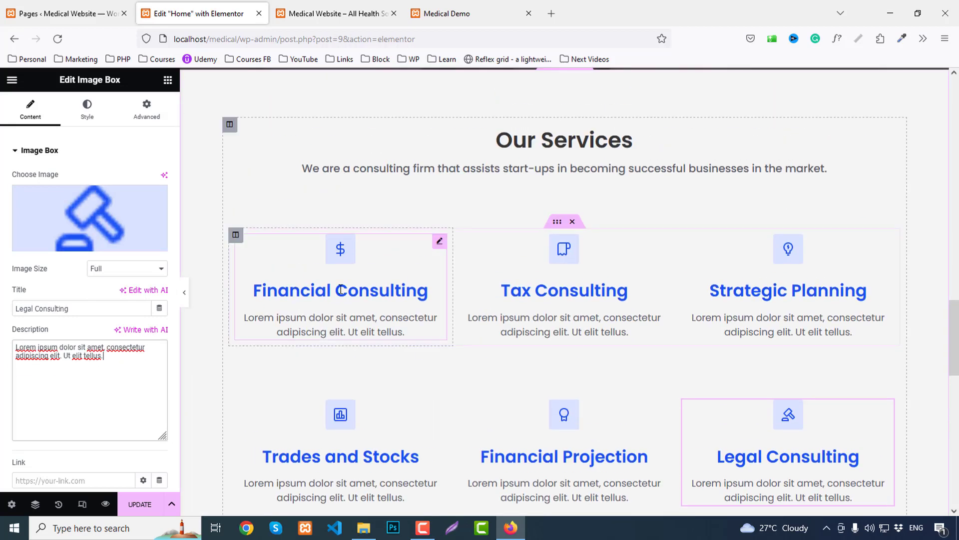
{"action": "left_click", "coordinate": [440, 242]}
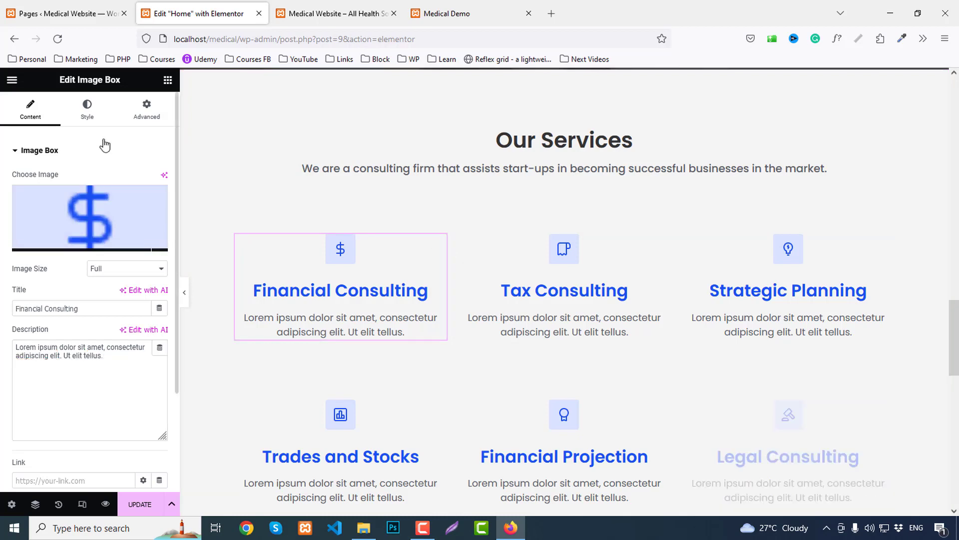
{"action": "left_click", "coordinate": [144, 116]}
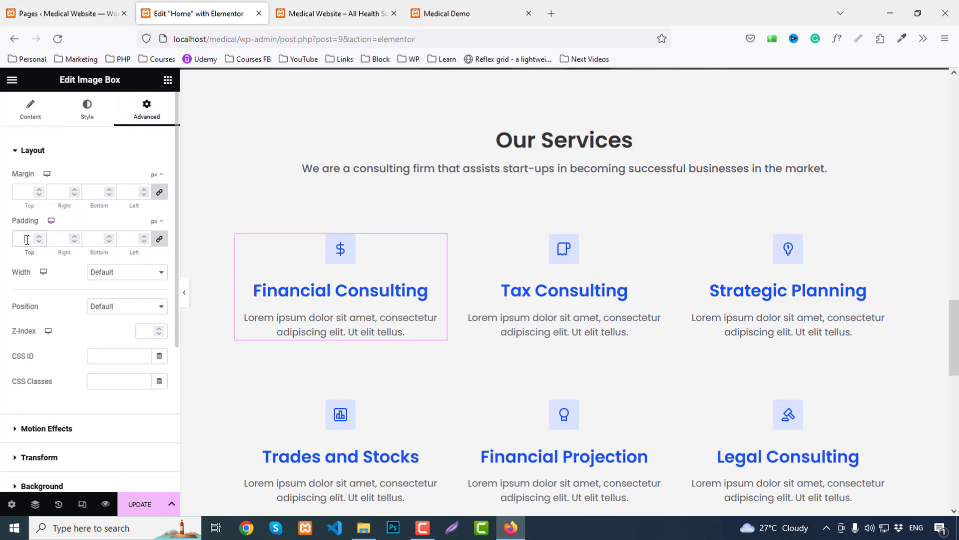
{"action": "type", "text": "15"}
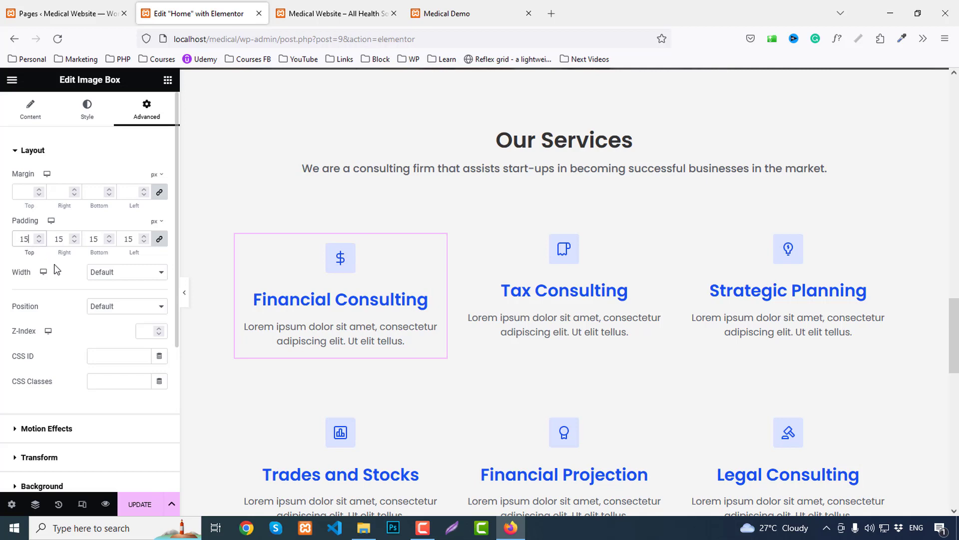
{"action": "key", "text": "Up"}
{"action": "key", "text": "Up"}
{"action": "key", "text": "Up"}
{"action": "key", "text": "Up"}
{"action": "key", "text": "Up"}
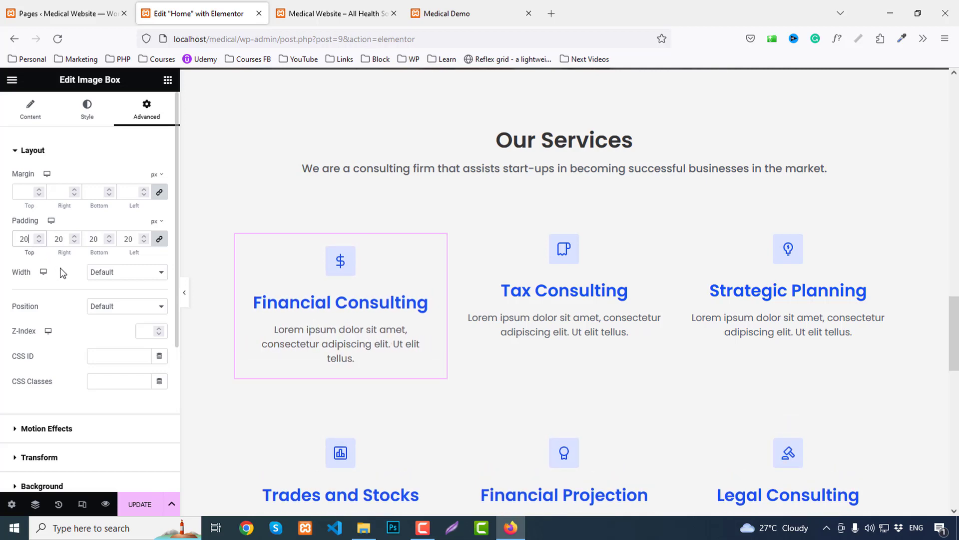
Align the Financial Consulting image box's content to the left.
{"action": "left_click", "coordinate": [30, 110]}
{"action": "scroll", "coordinate": [124, 406], "scroll_direction": "down", "scroll_amount": 3}
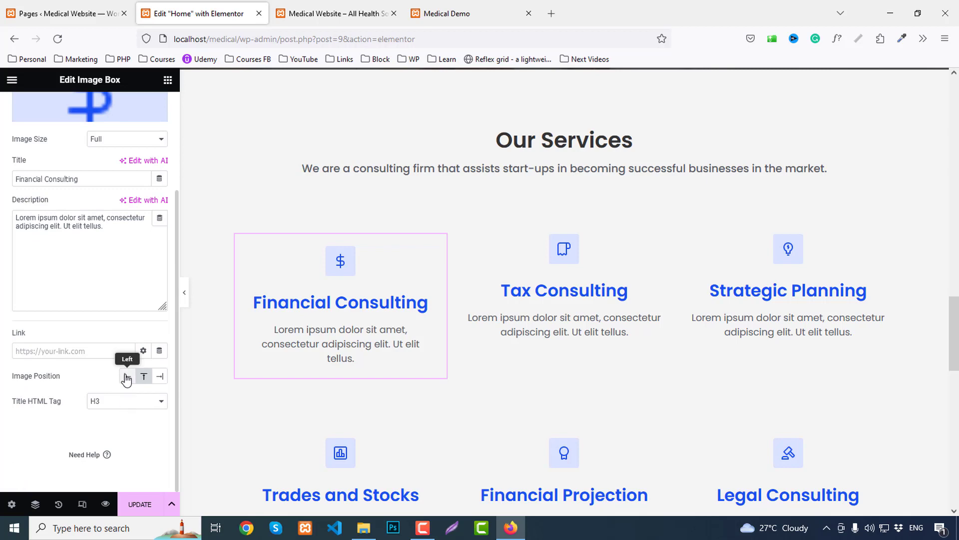
{"action": "scroll", "coordinate": [126, 359], "scroll_direction": "up", "scroll_amount": 5}
{"action": "left_click", "coordinate": [89, 108]}
{"action": "scroll", "coordinate": [118, 350], "scroll_direction": "down", "scroll_amount": 3}
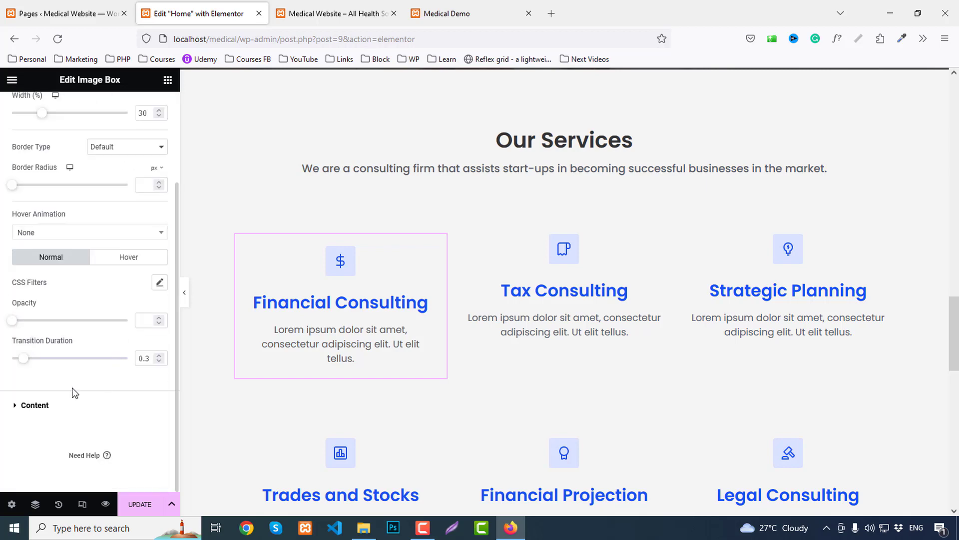
{"action": "left_click", "coordinate": [26, 406]}
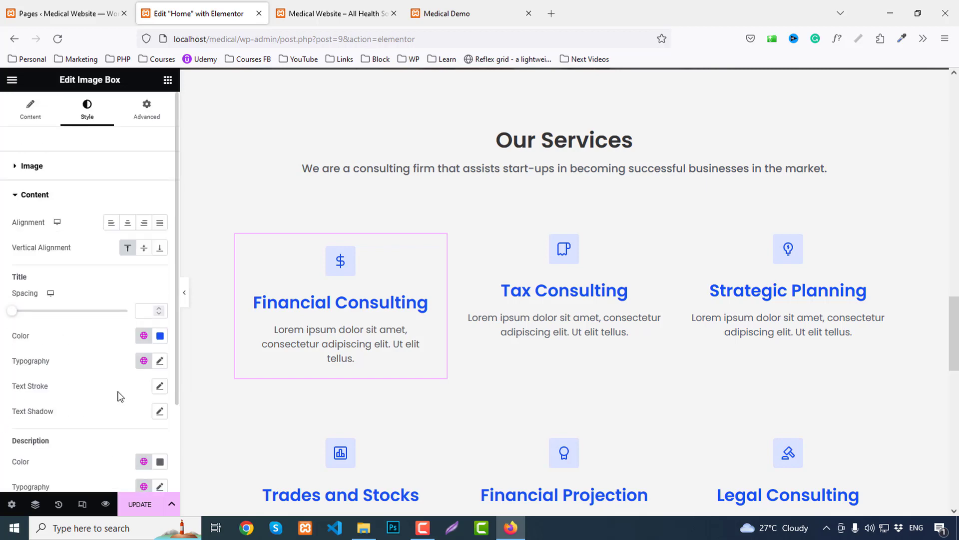
{"action": "left_click", "coordinate": [110, 227]}
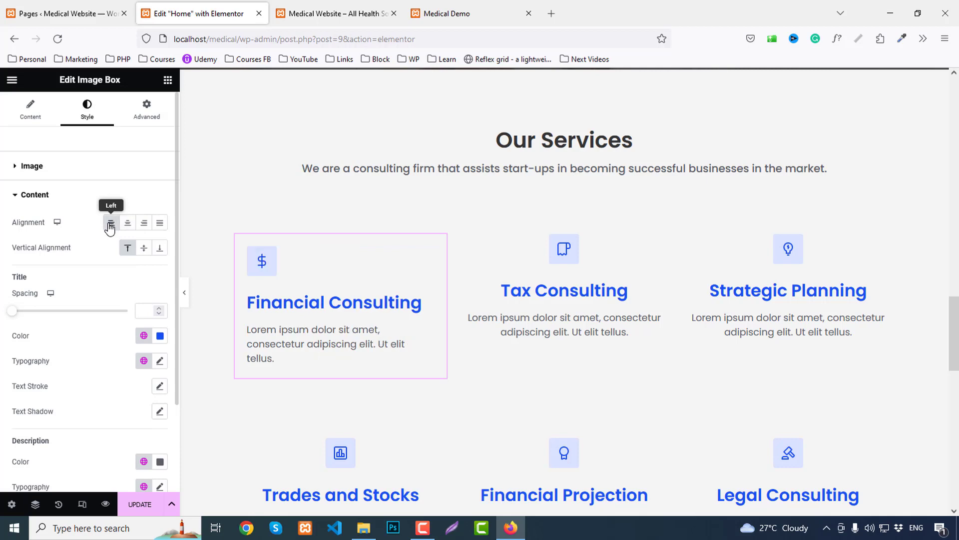
Give the Financial Consulting image box a solid white background, #FFFFFF.
{"action": "left_click", "coordinate": [159, 111]}
{"action": "scroll", "coordinate": [104, 392], "scroll_direction": "down", "scroll_amount": 5}
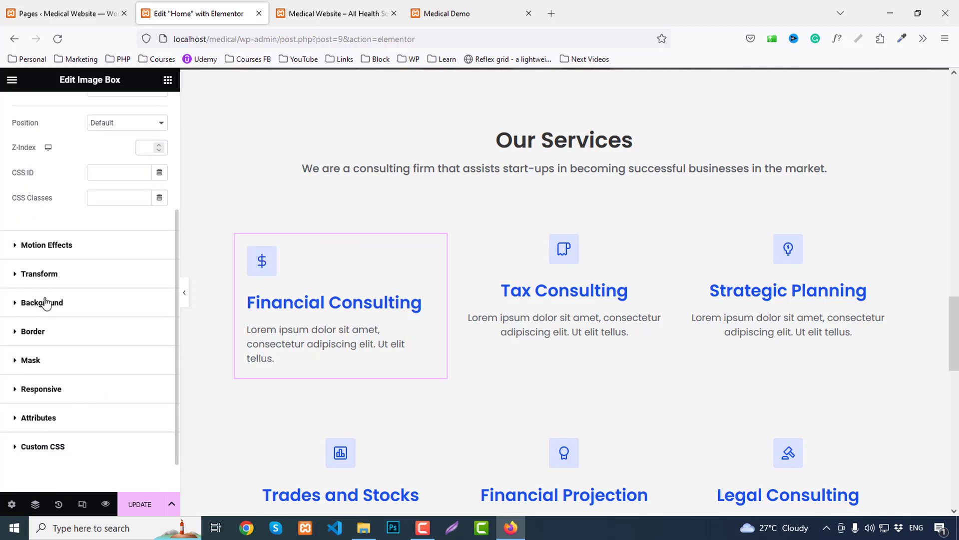
{"action": "left_click", "coordinate": [46, 303]}
{"action": "left_click", "coordinate": [144, 291]}
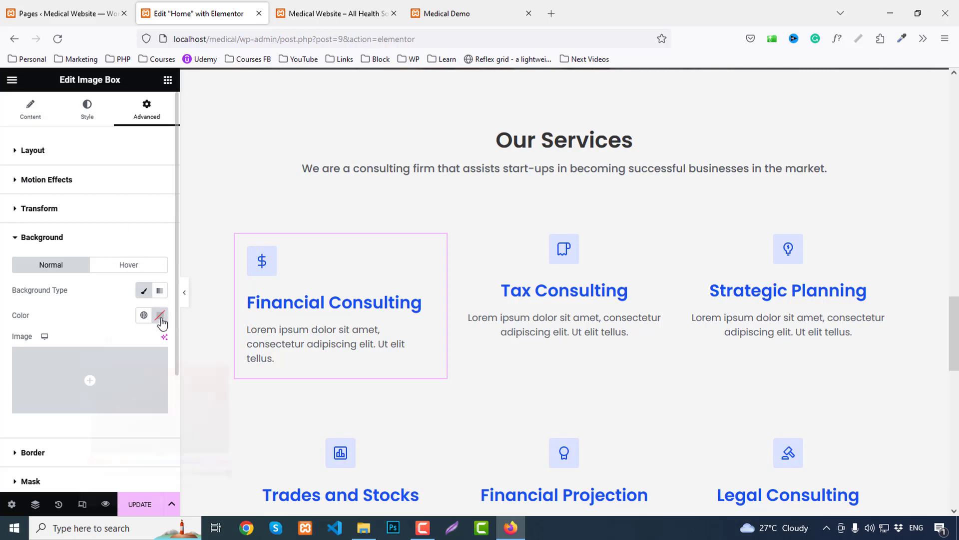
{"action": "left_click", "coordinate": [161, 322]}
{"action": "mouse_move", "coordinate": [141, 395]}
{"action": "left_mouse_down"}
{"action": "mouse_move", "coordinate": [60, 360]}
{"action": "mouse_move", "coordinate": [79, 349]}
{"action": "left_mouse_up"}
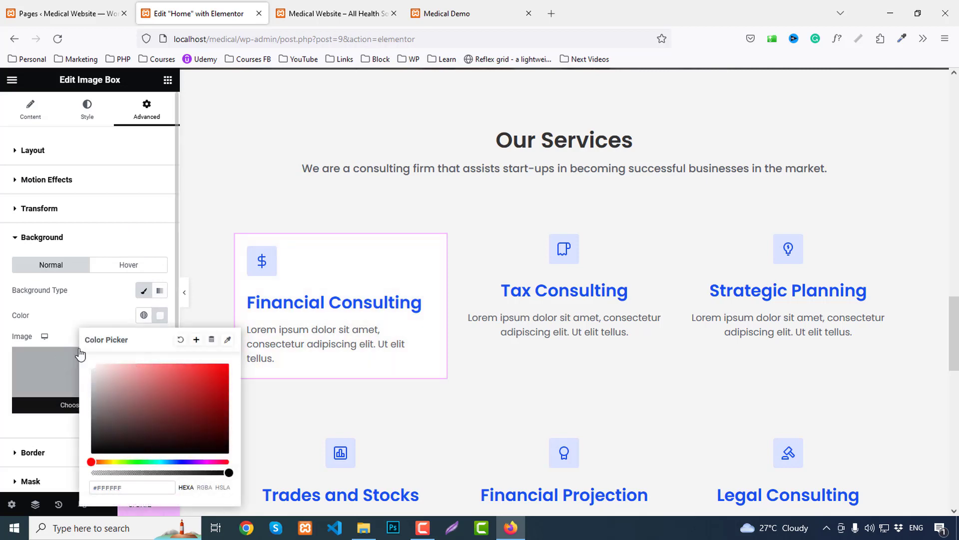
Give the Financial Consulting image box a solid 1 px border in #ddd.
{"action": "left_click", "coordinate": [125, 245]}
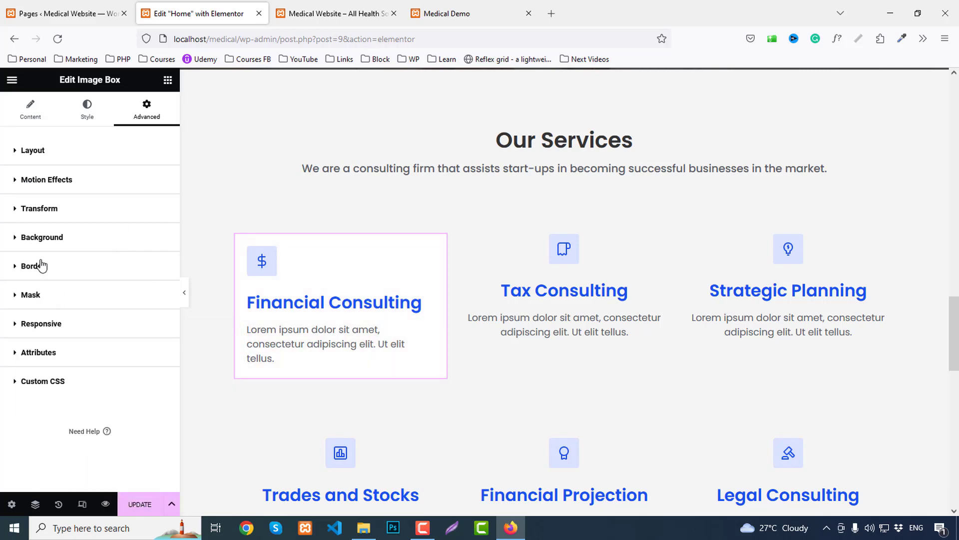
{"action": "left_click", "coordinate": [41, 265]}
{"action": "scroll", "coordinate": [75, 250], "scroll_direction": "down", "scroll_amount": 2}
{"action": "left_click", "coordinate": [126, 200]}
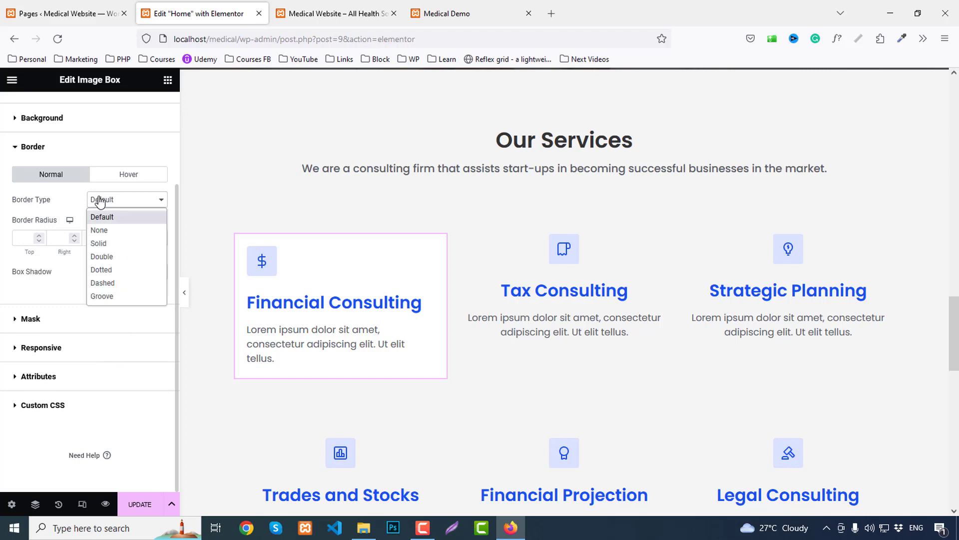
{"action": "left_click", "coordinate": [109, 244]}
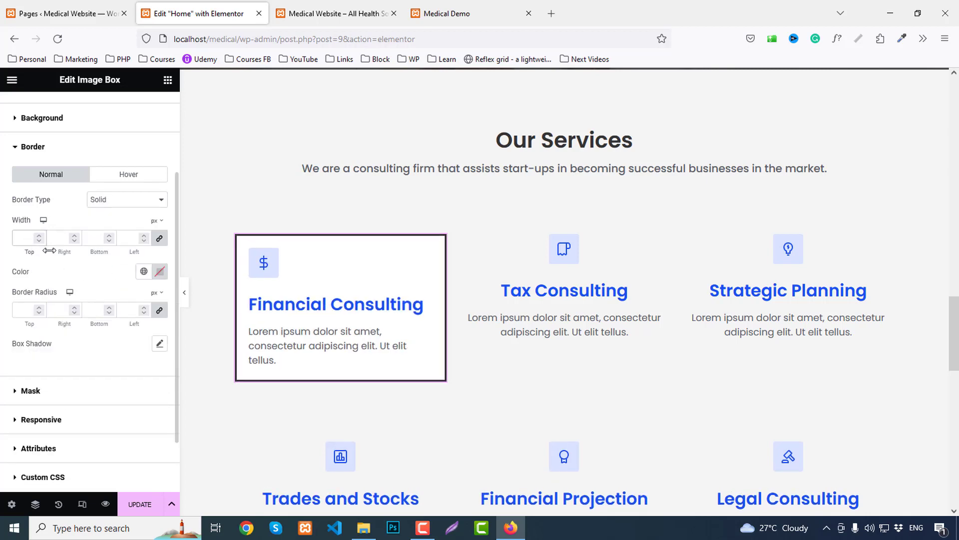
{"action": "left_click", "coordinate": [160, 271]}
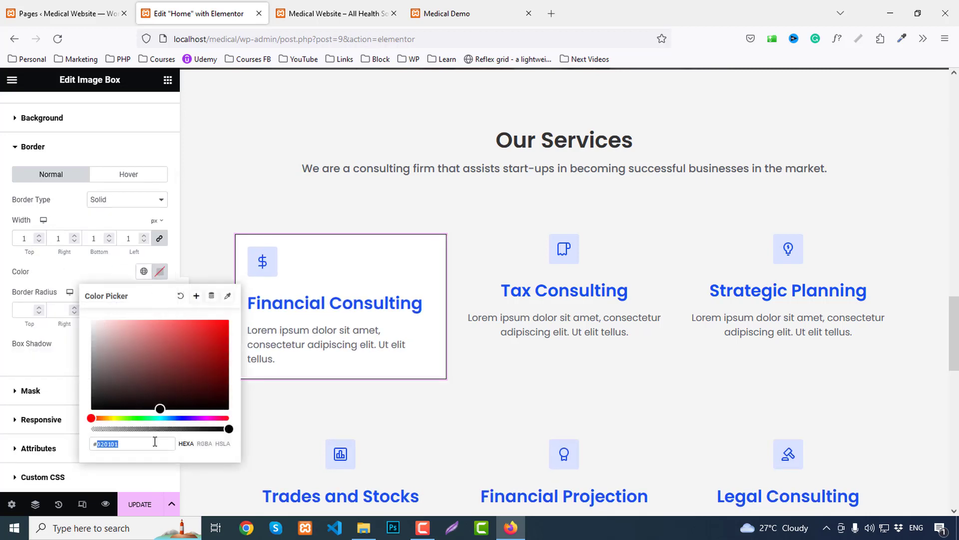
{"action": "type", "text": "#ddd"}
{"action": "left_click", "coordinate": [98, 274]}
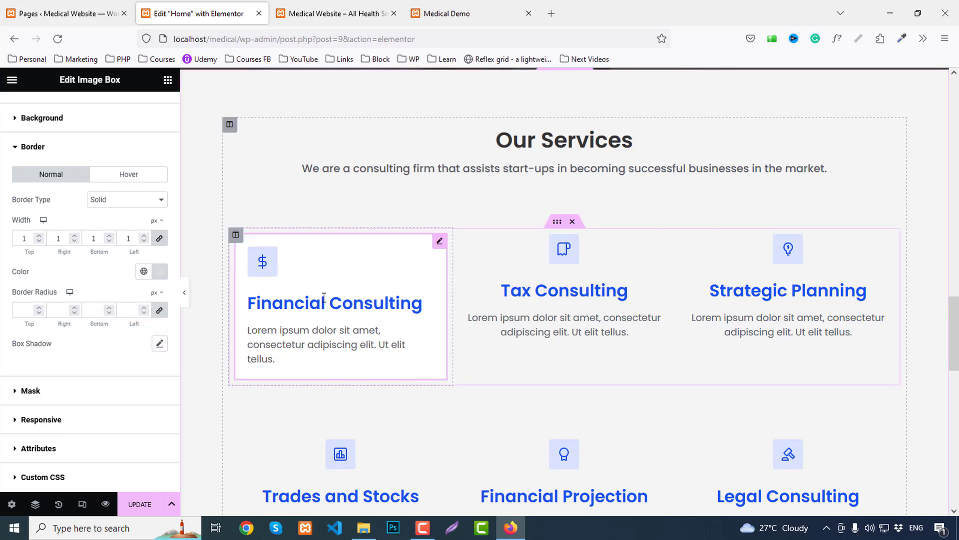
Set the Financial Consulting box's title to the global Secondary color and a font size of 24 px.
{"action": "scroll", "coordinate": [70, 163], "scroll_direction": "up", "scroll_amount": 3}
{"action": "left_click", "coordinate": [86, 109]}
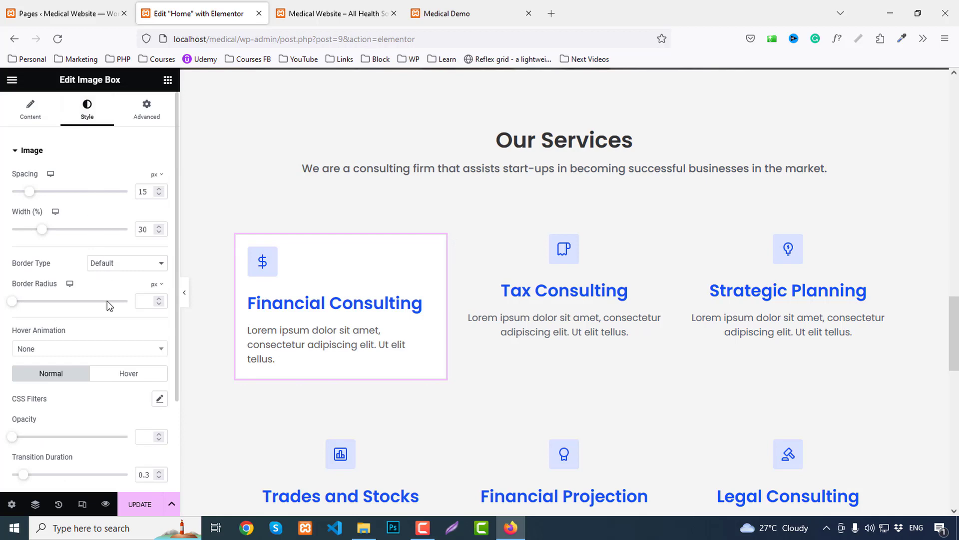
{"action": "scroll", "coordinate": [107, 300], "scroll_direction": "down", "scroll_amount": 3}
{"action": "left_click", "coordinate": [41, 403]}
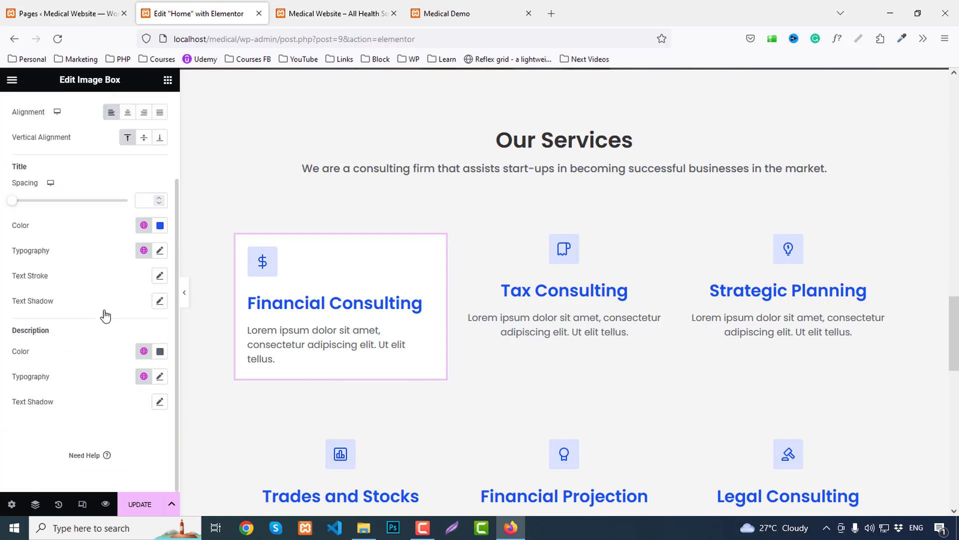
{"action": "left_click", "coordinate": [143, 225]}
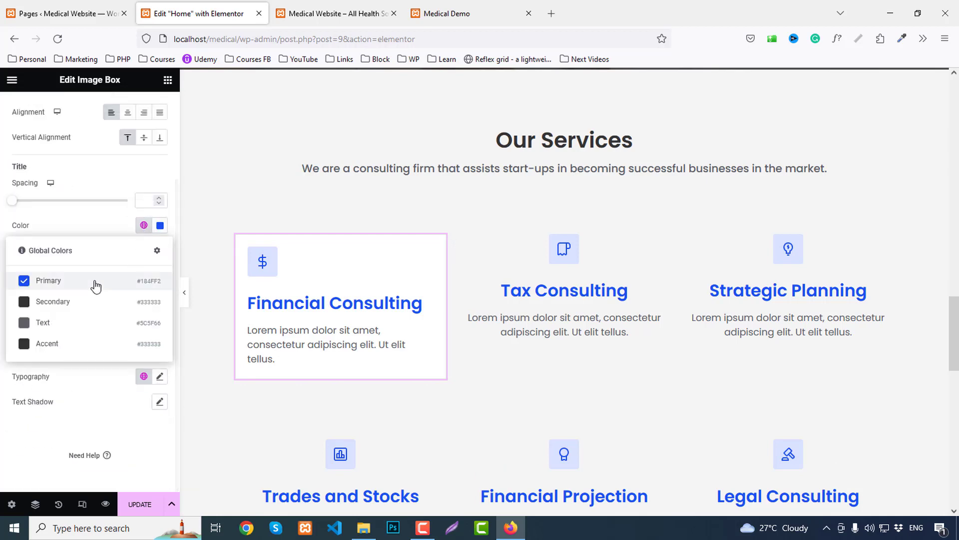
{"action": "left_click", "coordinate": [58, 307]}
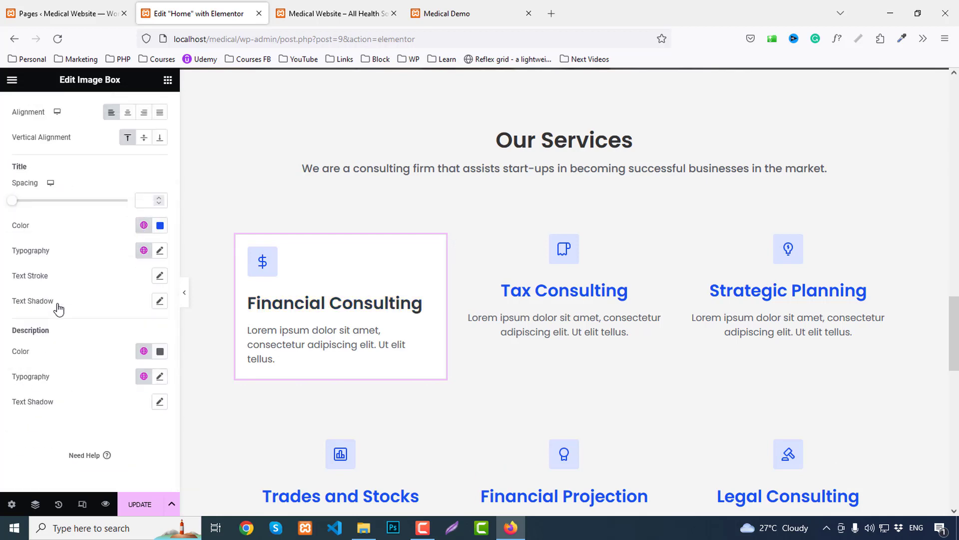
{"action": "left_click", "coordinate": [160, 250]}
{"action": "left_click", "coordinate": [141, 343]}
{"action": "type", "text": "24"}
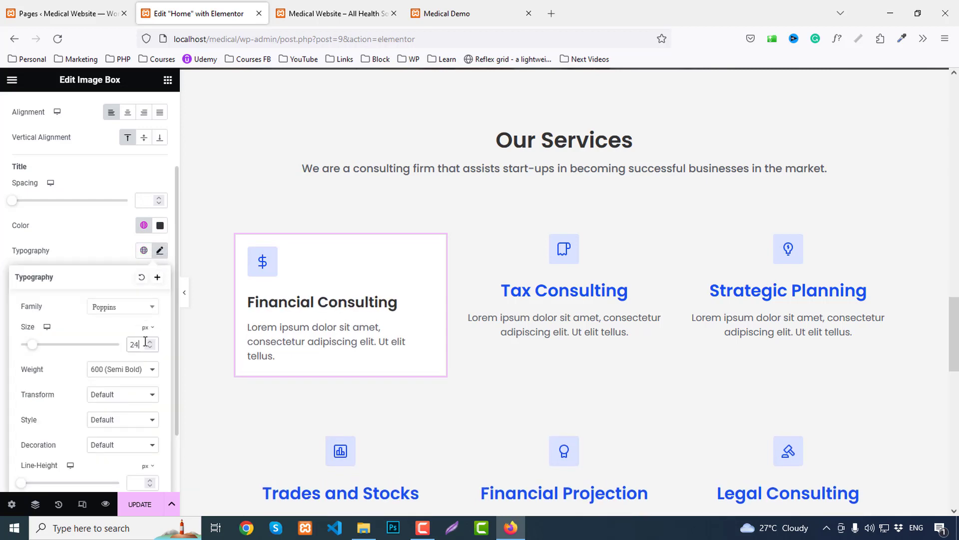
Copy the Financial Consulting box's style onto the Tax Consulting and Strategic Planning image boxes.
{"action": "right_click", "coordinate": [325, 310]}
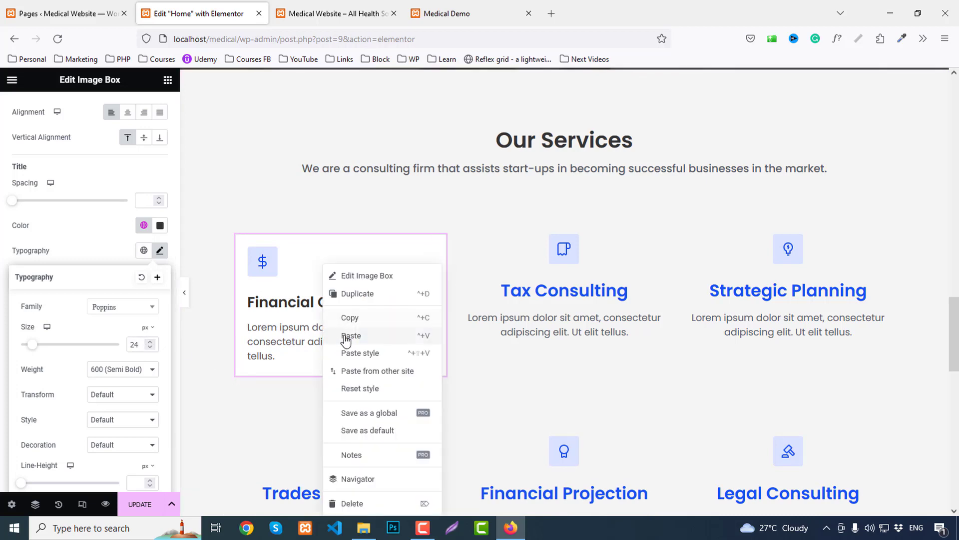
{"action": "left_click", "coordinate": [347, 319]}
{"action": "right_click", "coordinate": [529, 305]}
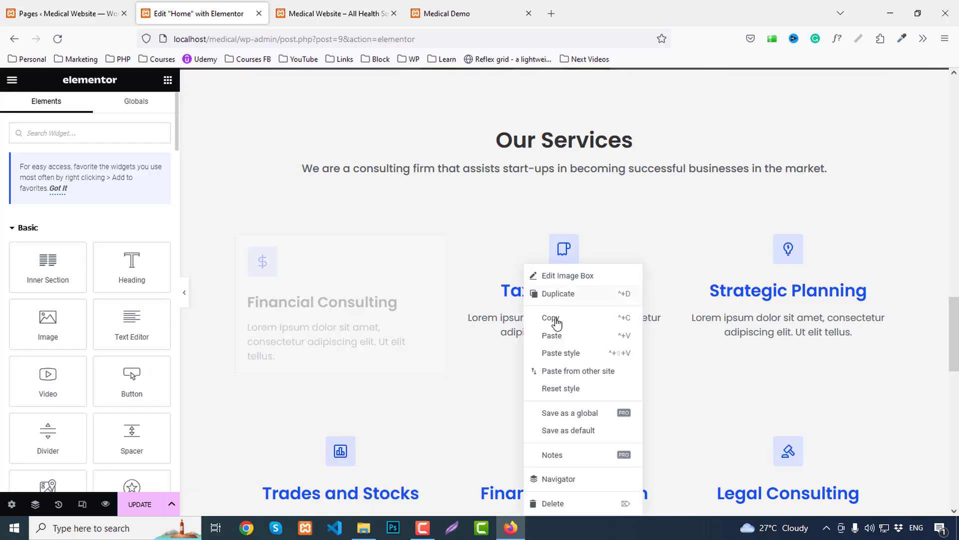
{"action": "left_click", "coordinate": [569, 352]}
{"action": "right_click", "coordinate": [803, 289]}
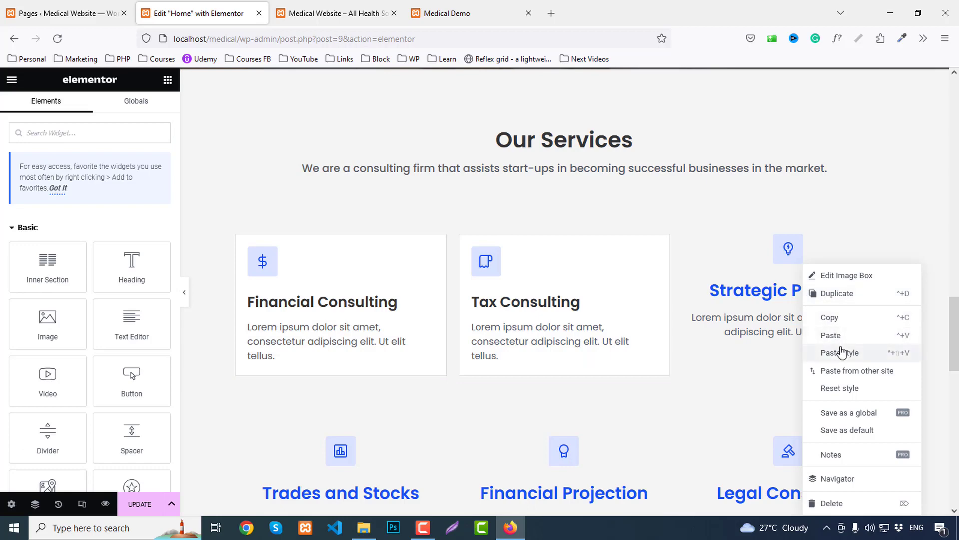
{"action": "left_click", "coordinate": [842, 351]}
Apply the copied style to the Trades and Stocks, Financial Projection and Legal Consulting image boxes.
{"action": "scroll", "coordinate": [369, 279], "scroll_direction": "down", "scroll_amount": 2}
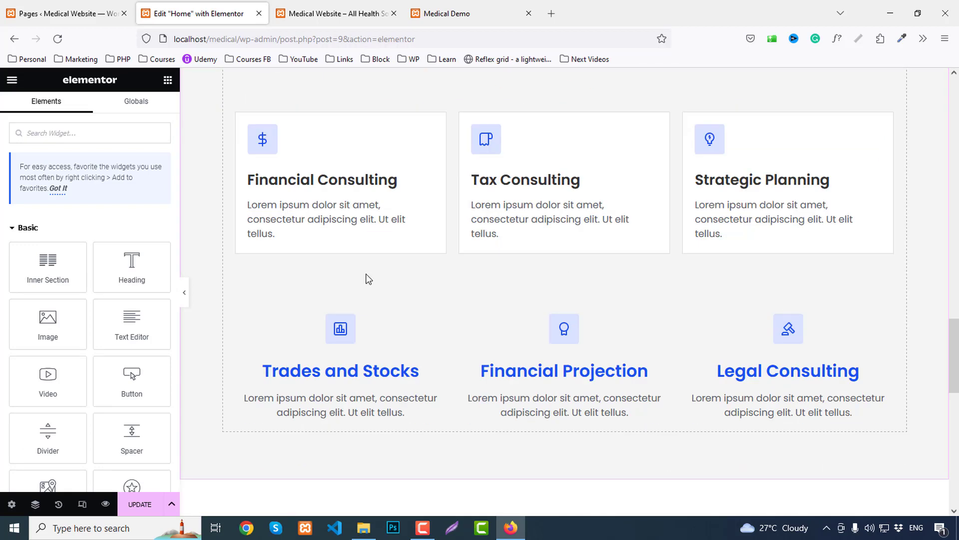
{"action": "right_click", "coordinate": [279, 352]}
{"action": "left_click", "coordinate": [314, 353]}
{"action": "scroll", "coordinate": [597, 338], "scroll_direction": "down", "scroll_amount": 2}
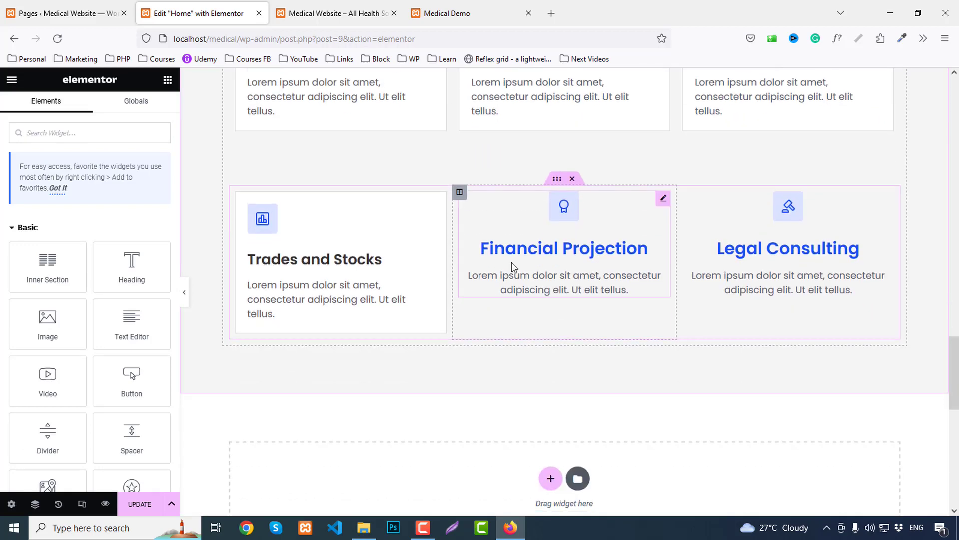
{"action": "right_click", "coordinate": [534, 280]}
{"action": "left_click", "coordinate": [554, 345]}
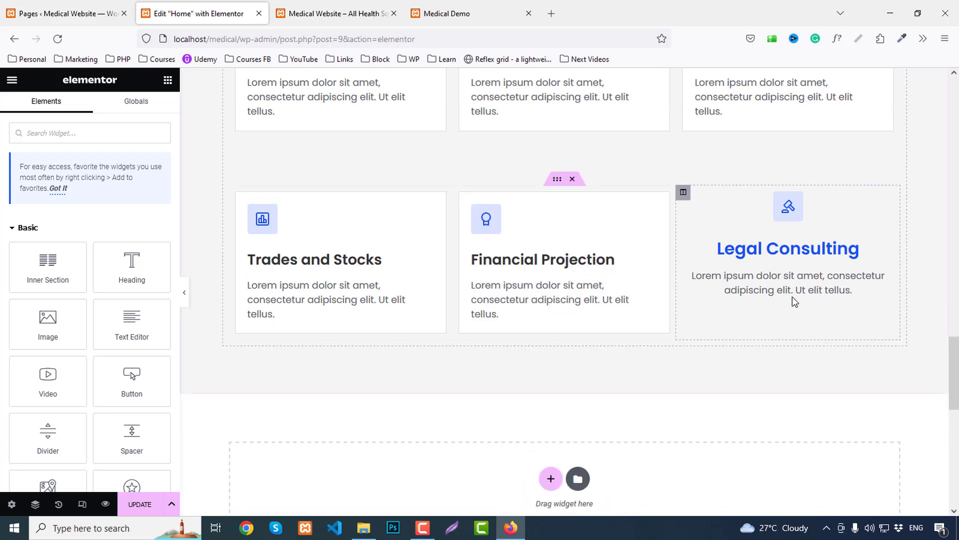
{"action": "right_click", "coordinate": [771, 255]}
{"action": "left_click", "coordinate": [800, 343]}
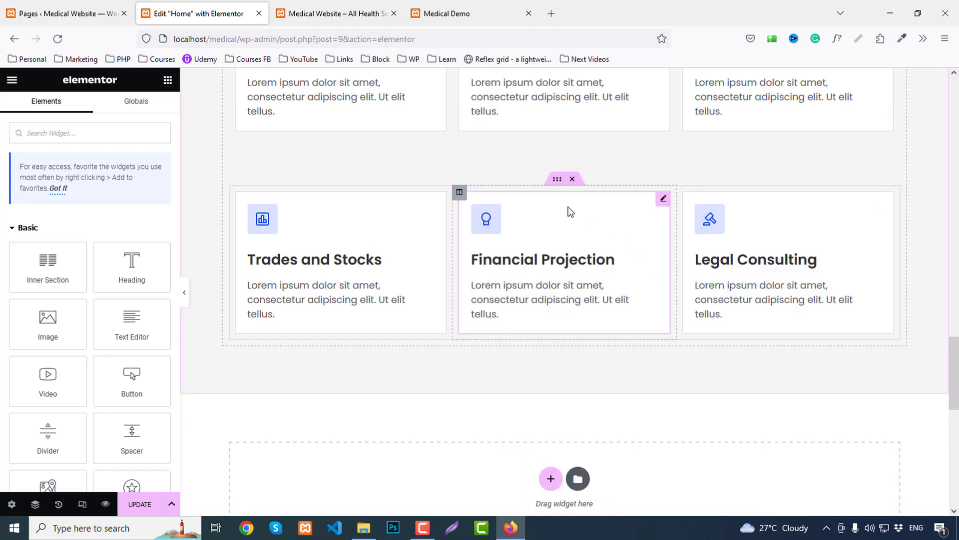
Set the top margin of the second services row's inner section to 30 px and update the page.
{"action": "left_click", "coordinate": [557, 179]}
{"action": "left_click", "coordinate": [146, 108]}
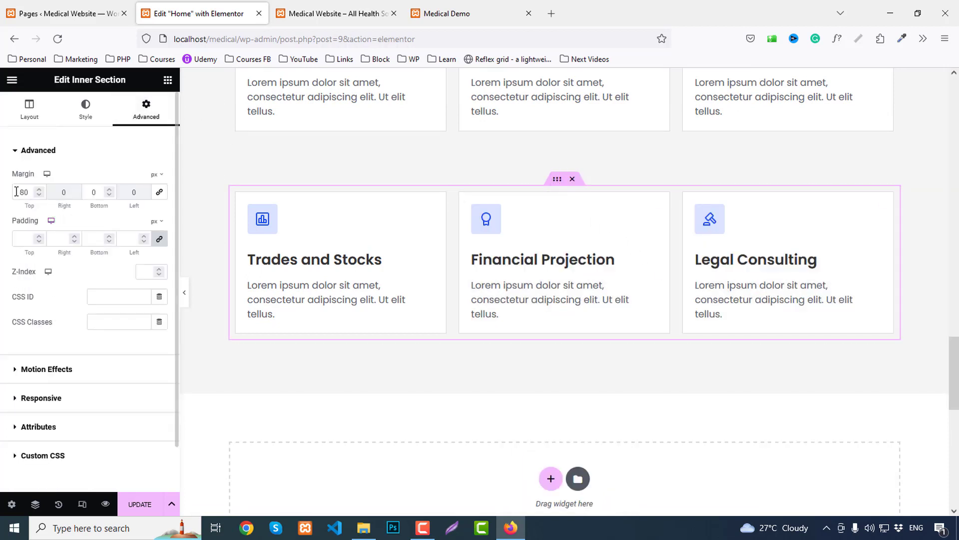
{"action": "type", "text": "30"}
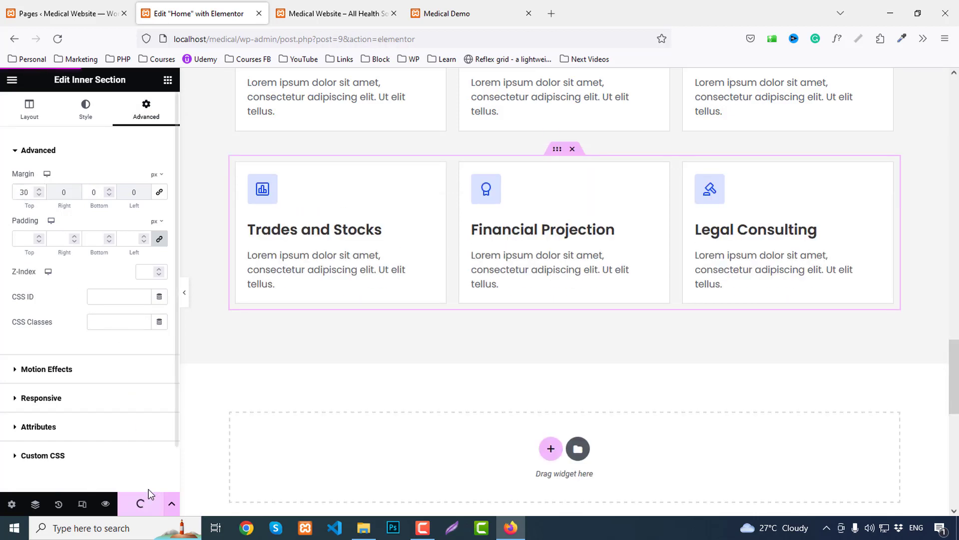
Check the Our Services cards and the area down to the footer on the site preview page.
{"action": "left_click", "coordinate": [335, 14]}
{"action": "scroll", "coordinate": [683, 289], "scroll_direction": "down", "scroll_amount": 15}
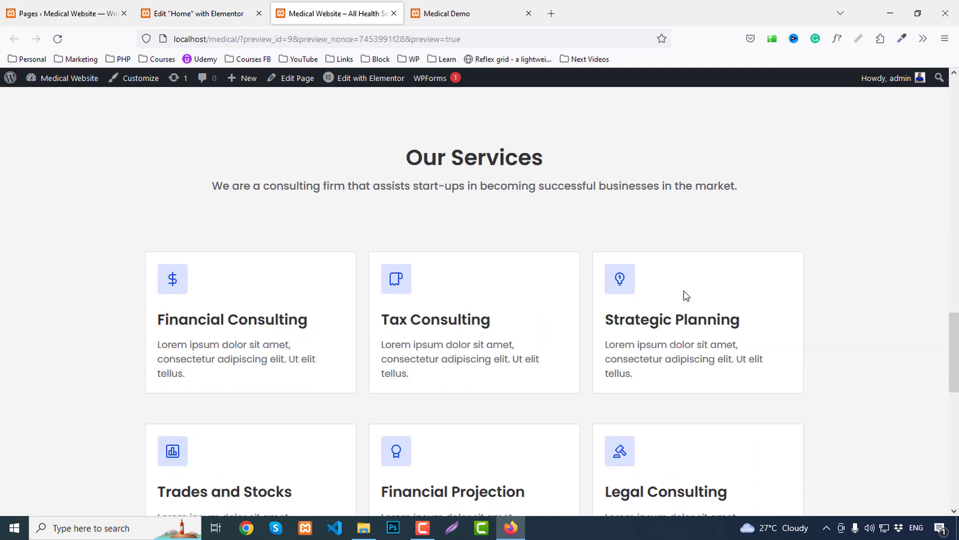
{"action": "scroll", "coordinate": [686, 294], "scroll_direction": "down", "scroll_amount": 2}
{"action": "scroll", "coordinate": [685, 295], "scroll_direction": "up", "scroll_amount": 2}
{"action": "scroll", "coordinate": [685, 295], "scroll_direction": "down", "scroll_amount": 2}
{"action": "scroll", "coordinate": [685, 295], "scroll_direction": "down", "scroll_amount": 7}
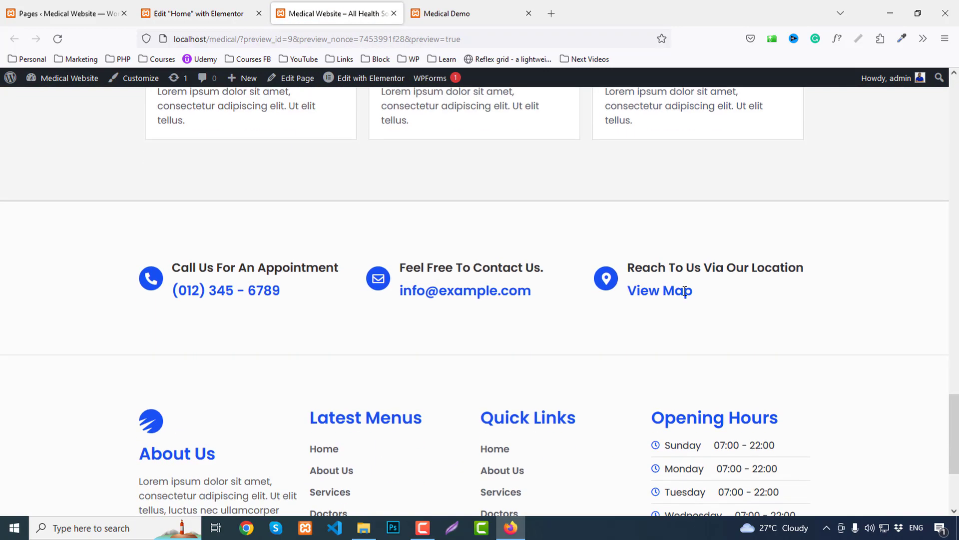
{"action": "scroll", "coordinate": [683, 292], "scroll_direction": "up", "scroll_amount": 6}
Examine the "Book Your Free Consultation Today." section below the services on the demo page.
{"action": "left_click", "coordinate": [462, 9]}
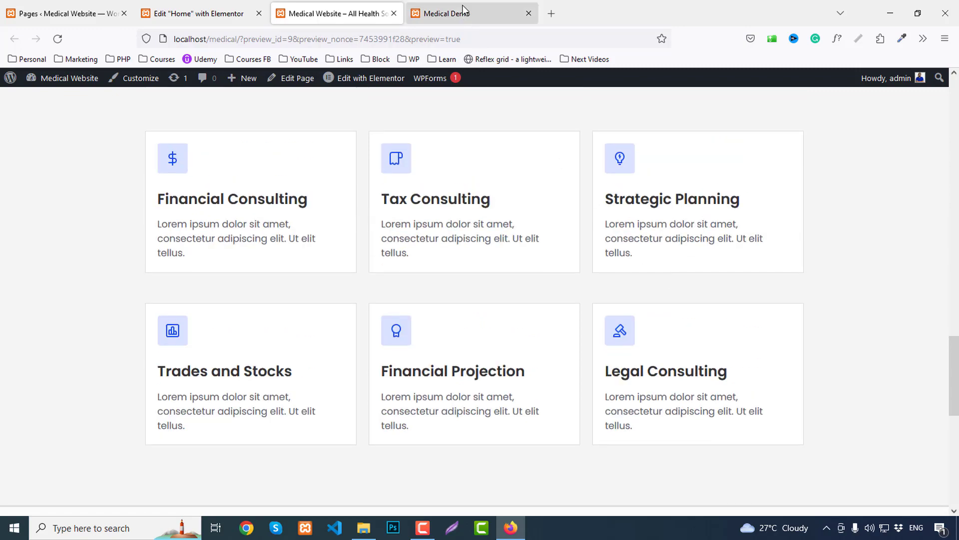
{"action": "left_click", "coordinate": [831, 313]}
{"action": "scroll", "coordinate": [884, 326], "scroll_direction": "down", "scroll_amount": 4}
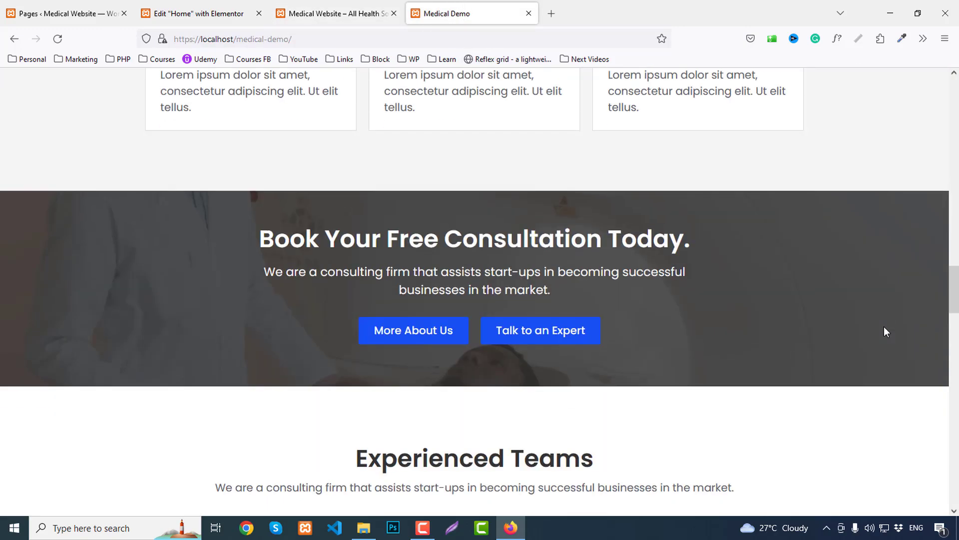
{"action": "left_click_drag", "start_coordinate": [250, 241], "coordinate": [714, 246]}
Add a single-column section below the Our Services section in the Home page editor.
{"action": "left_click", "coordinate": [210, 8]}
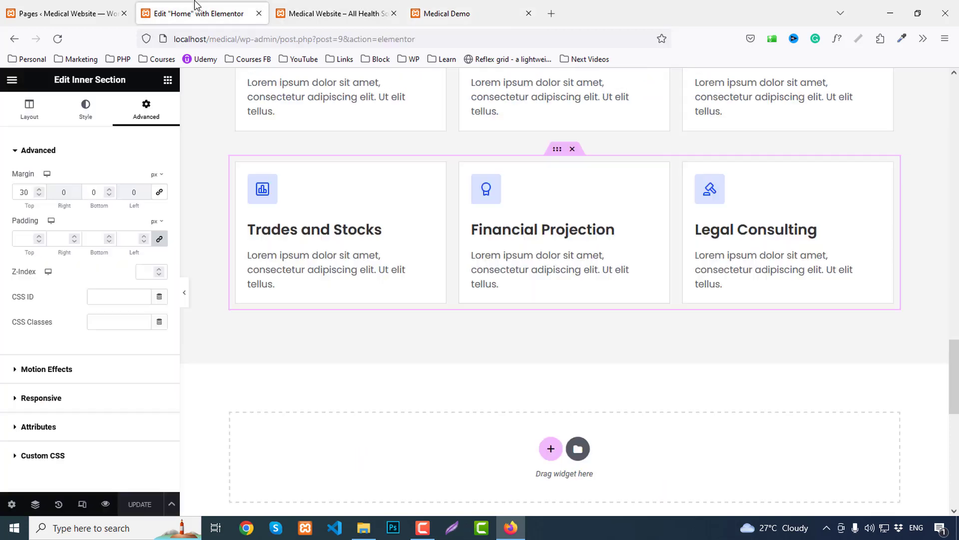
{"action": "scroll", "coordinate": [545, 364], "scroll_direction": "down", "scroll_amount": 3}
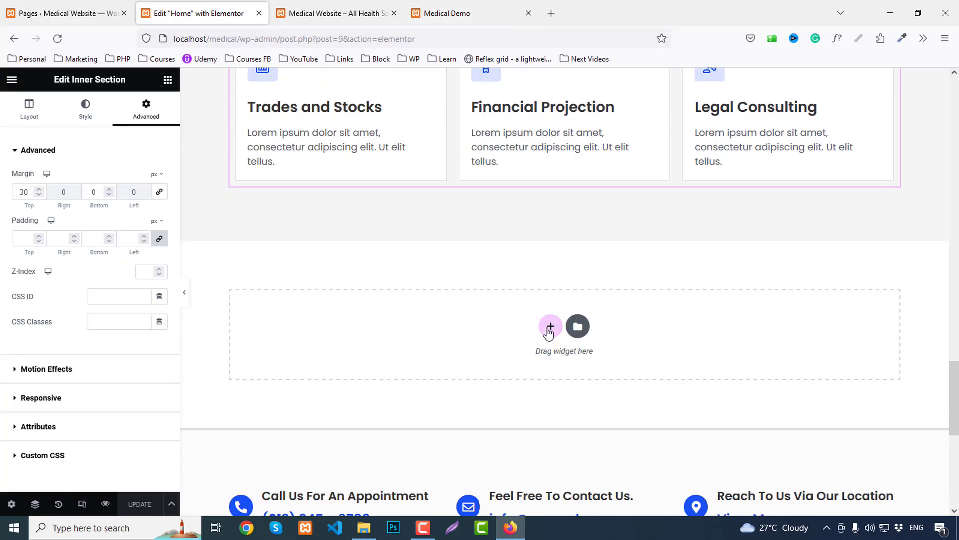
{"action": "left_click", "coordinate": [550, 326]}
{"action": "left_click", "coordinate": [386, 368]}
Give the new section a classic background with the image cta.jpg from the media library.
{"action": "left_click", "coordinate": [86, 110]}
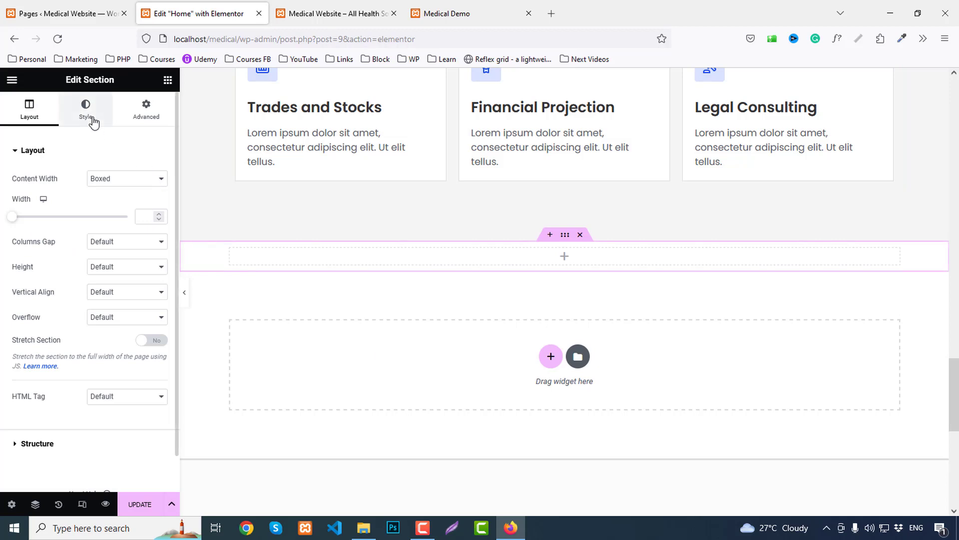
{"action": "left_click", "coordinate": [112, 205]}
{"action": "left_click", "coordinate": [119, 294]}
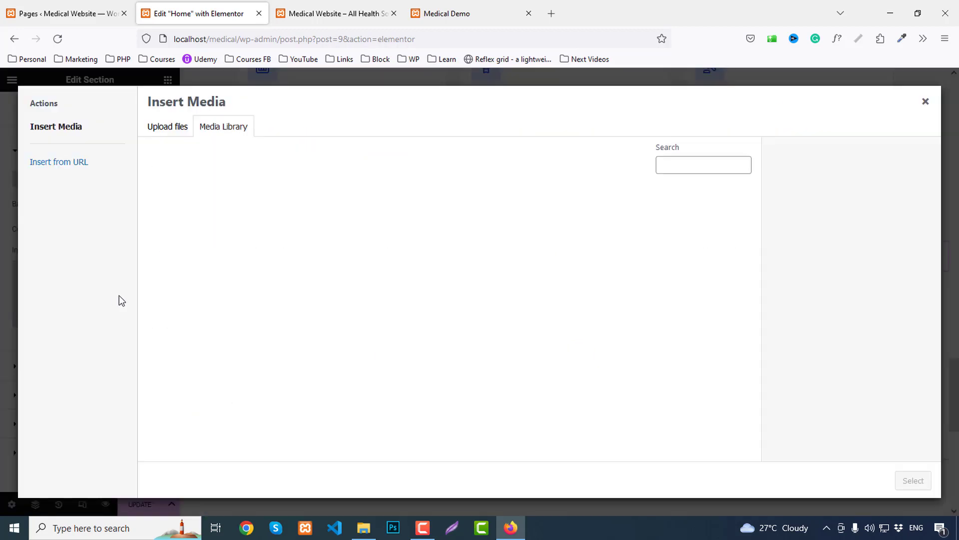
{"action": "left_click", "coordinate": [529, 400]}
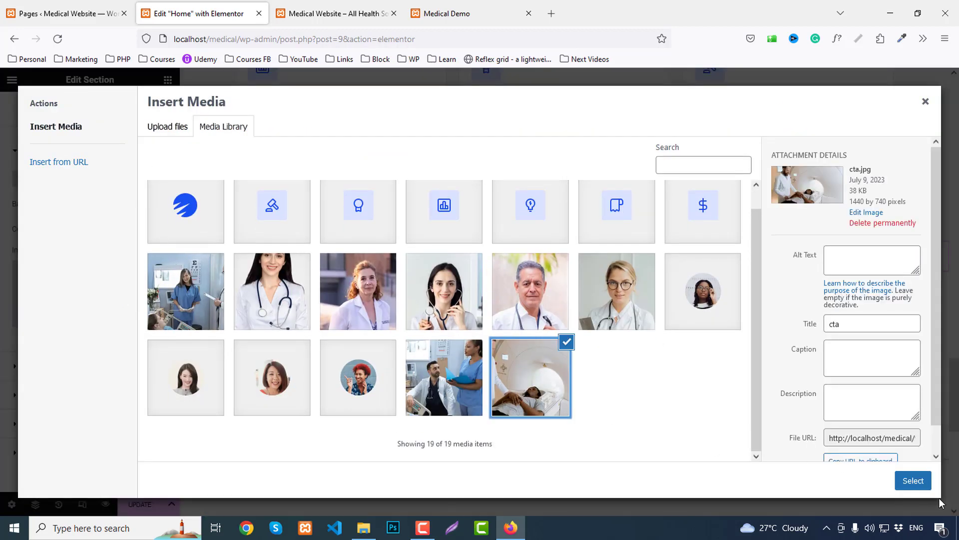
{"action": "left_click", "coordinate": [913, 480]}
Set the section's background image to Center Center position, No-repeat and Cover display size.
{"action": "scroll", "coordinate": [70, 353], "scroll_direction": "down", "scroll_amount": 4}
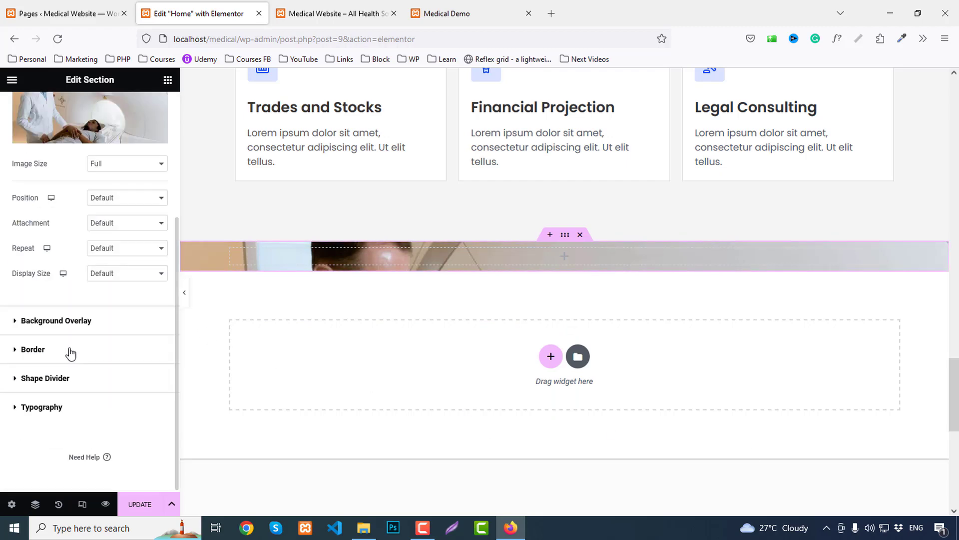
{"action": "left_click", "coordinate": [102, 200]}
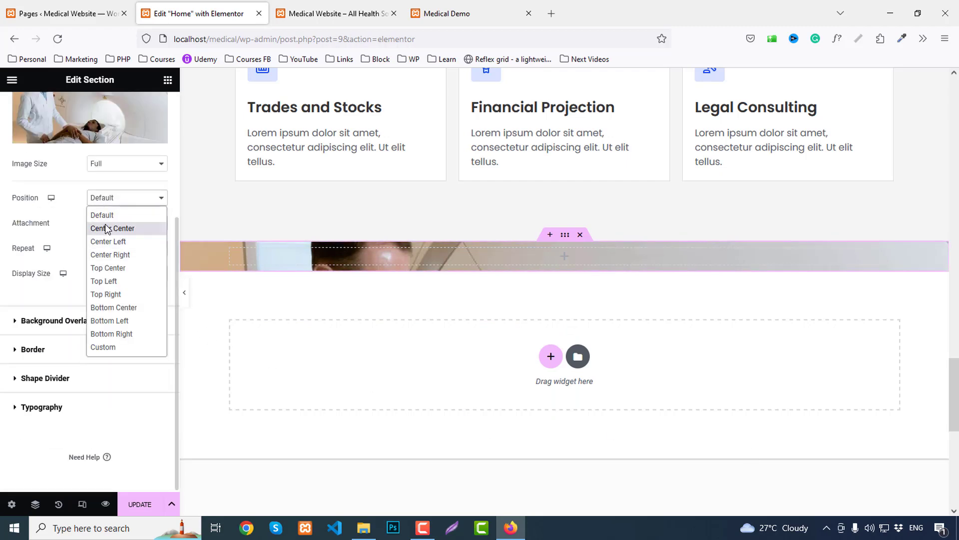
{"action": "left_click", "coordinate": [107, 228]}
{"action": "left_click", "coordinate": [105, 250]}
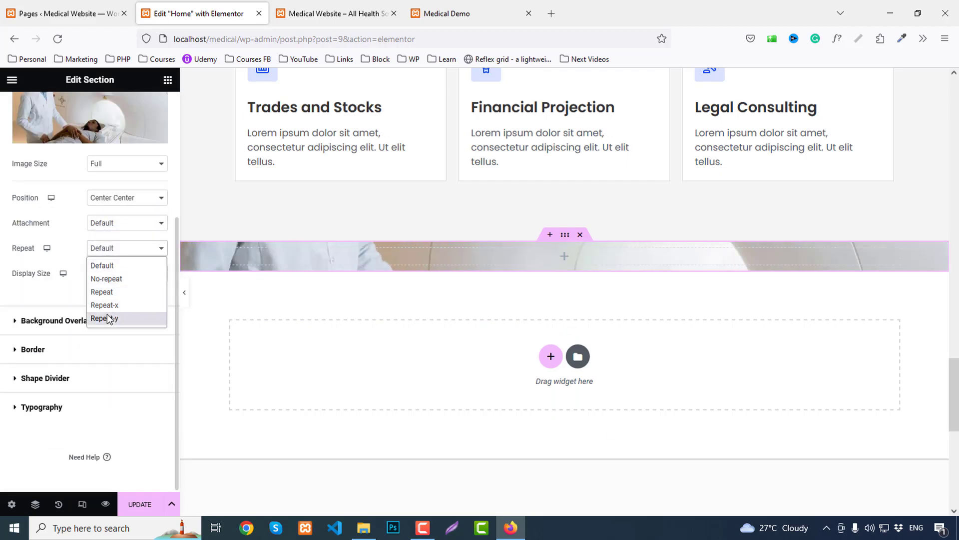
{"action": "left_click", "coordinate": [105, 278]}
{"action": "left_click", "coordinate": [124, 274]}
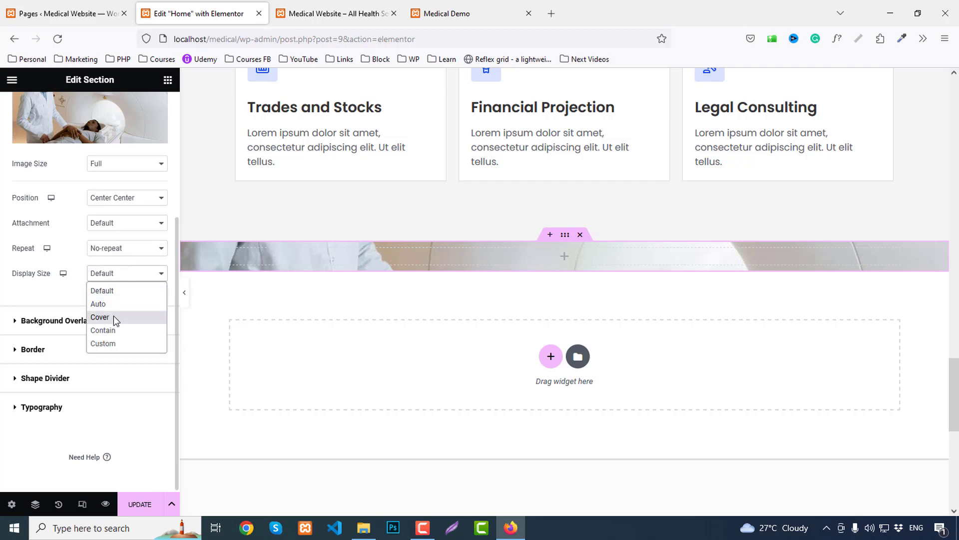
{"action": "left_click", "coordinate": [115, 318]}
Give the new section a classic background overlay in solid black.
{"action": "left_click", "coordinate": [54, 322]}
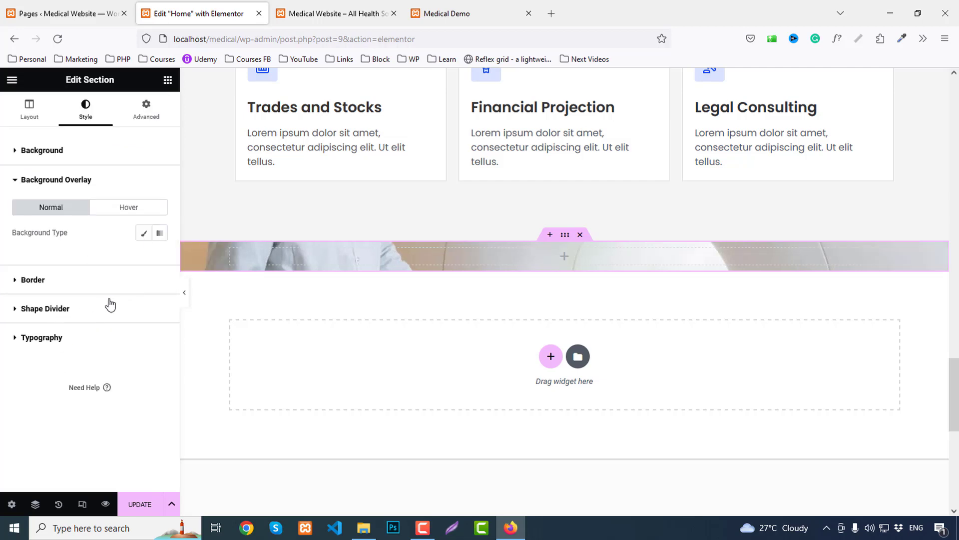
{"action": "left_click", "coordinate": [145, 232]}
{"action": "left_click", "coordinate": [159, 256]}
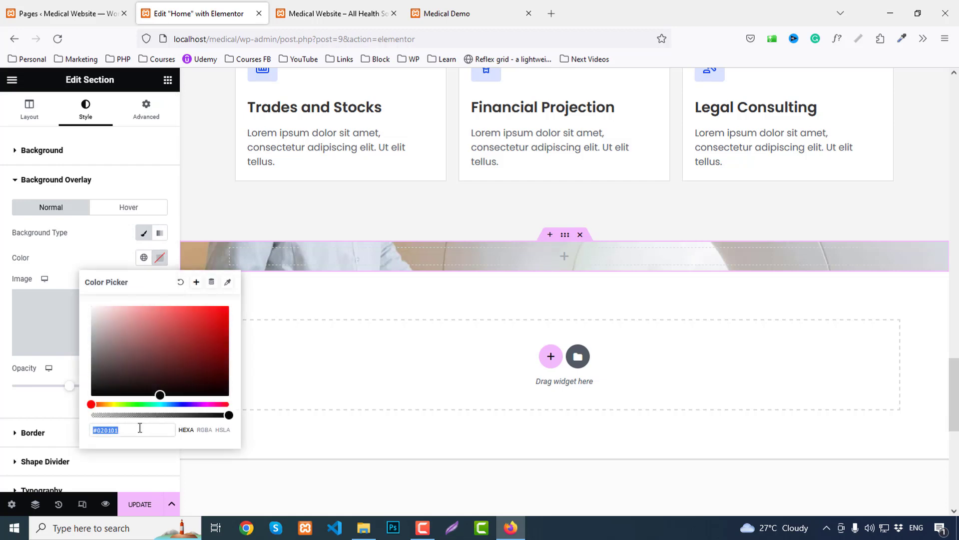
{"action": "left_click", "coordinate": [124, 268]}
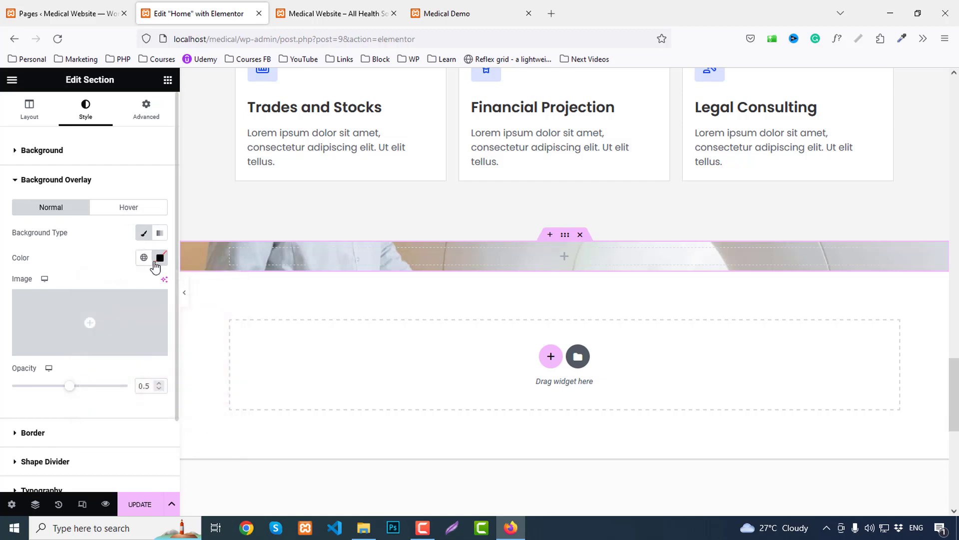
Set the section's background overlay to the global Secondary color with an opacity of 0.8.
{"action": "left_click", "coordinate": [144, 258]}
{"action": "left_click", "coordinate": [60, 334]}
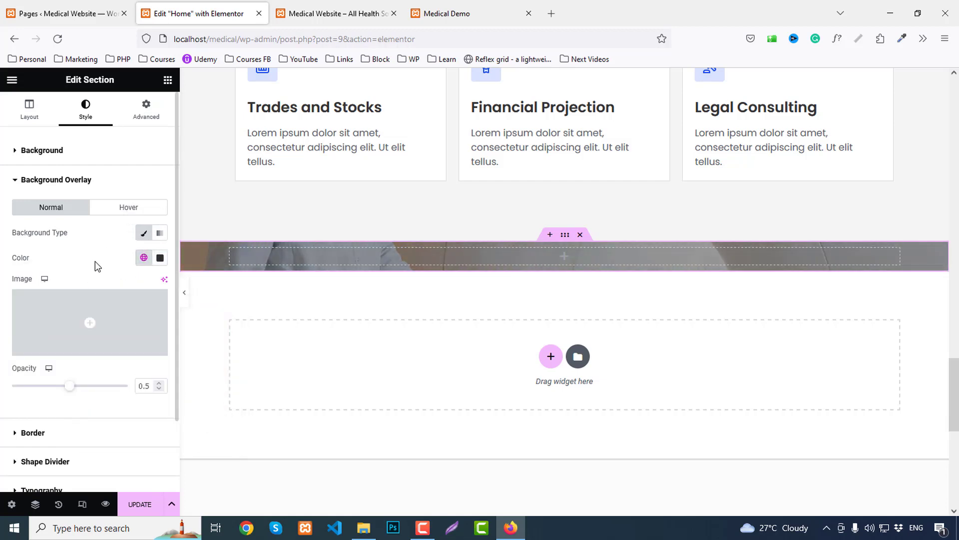
{"action": "left_click", "coordinate": [145, 387]}
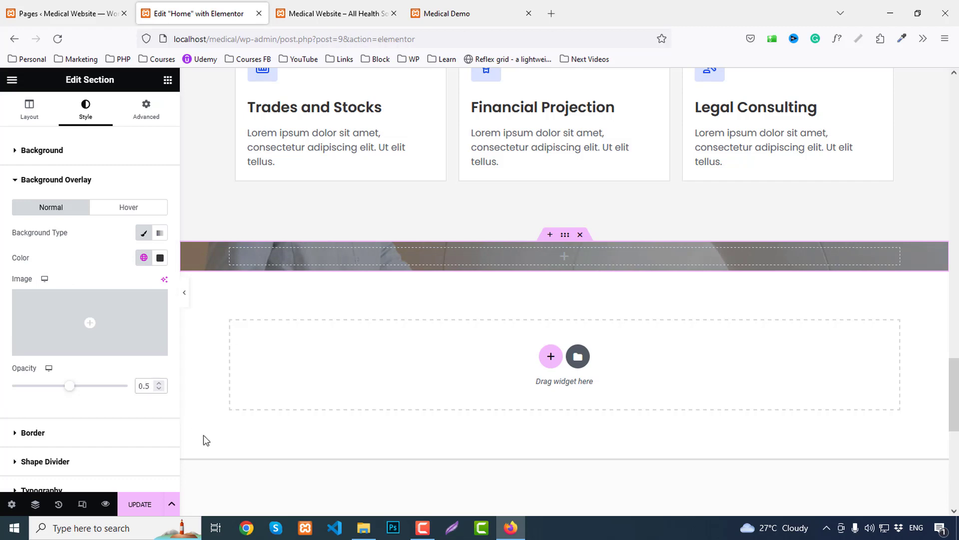
{"action": "type", "text": "8"}
Set the section's padding to 80 px at the top and bottom and 0 on the sides.
{"action": "left_click", "coordinate": [149, 111]}
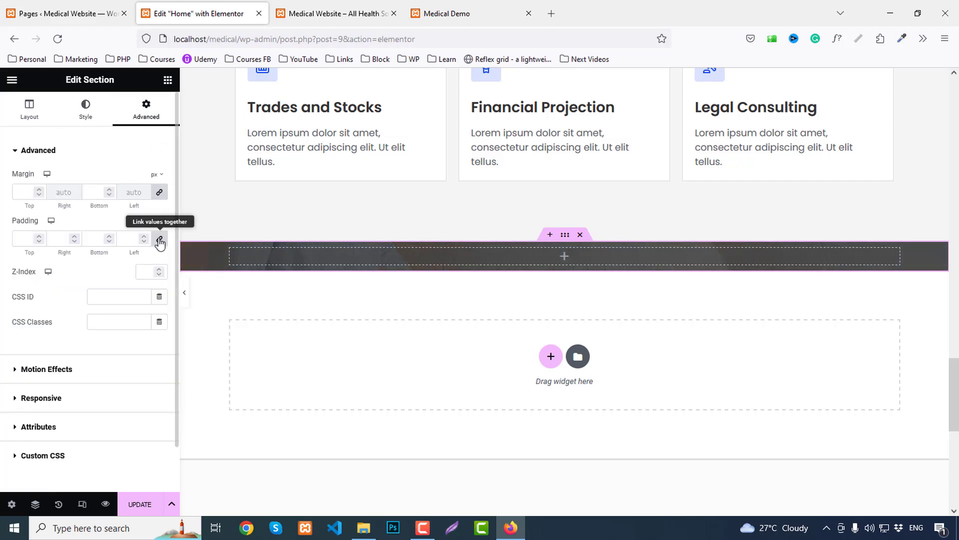
{"action": "left_click", "coordinate": [20, 239]}
{"action": "type", "text": "80"}
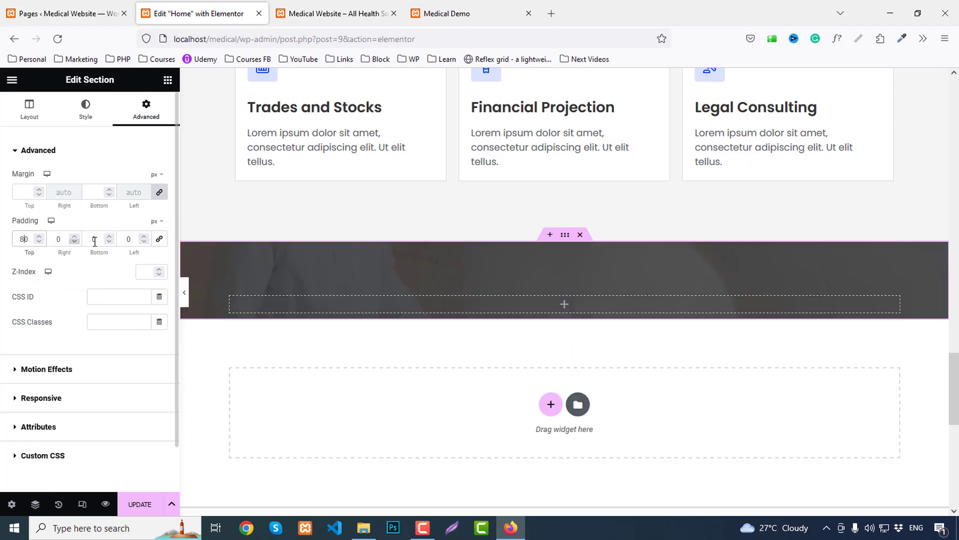
{"action": "left_click", "coordinate": [93, 238]}
{"action": "type", "text": "8"}
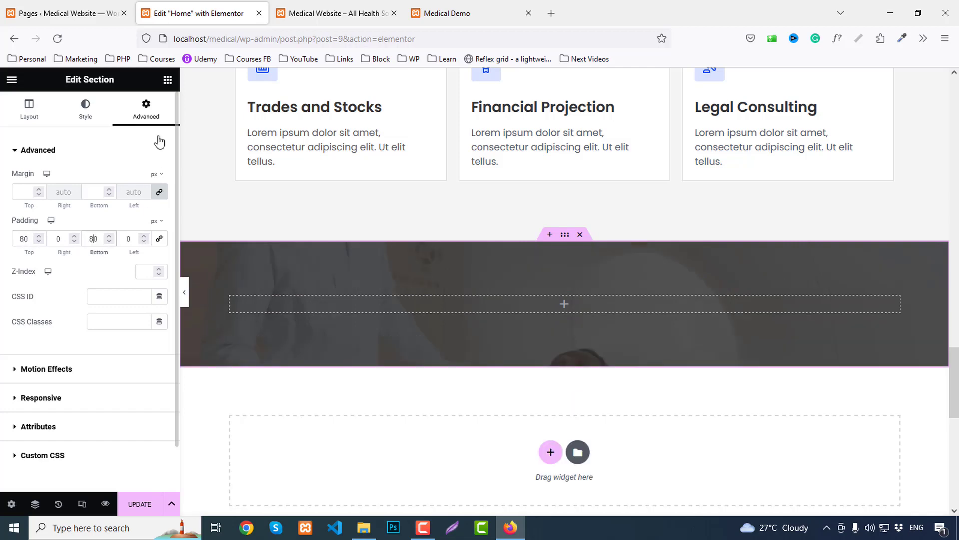
Add a Heading widget to the new section.
{"action": "left_click", "coordinate": [167, 79]}
{"action": "left_click_drag", "start_coordinate": [131, 263], "coordinate": [558, 305]}
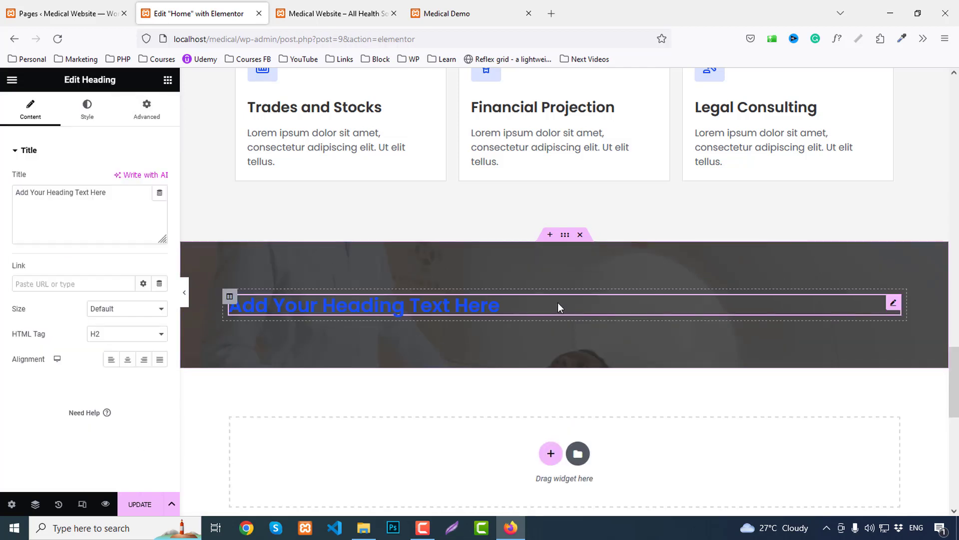
{"action": "key", "text": "ctrl+v"}
{"action": "key", "text": "ctrl+z"}
{"action": "left_click", "coordinate": [287, 295]}
Change the heading's title to "Book Your Free Consultation Today.", as on the Medical Demo page, and center it.
{"action": "left_click", "coordinate": [487, 11]}
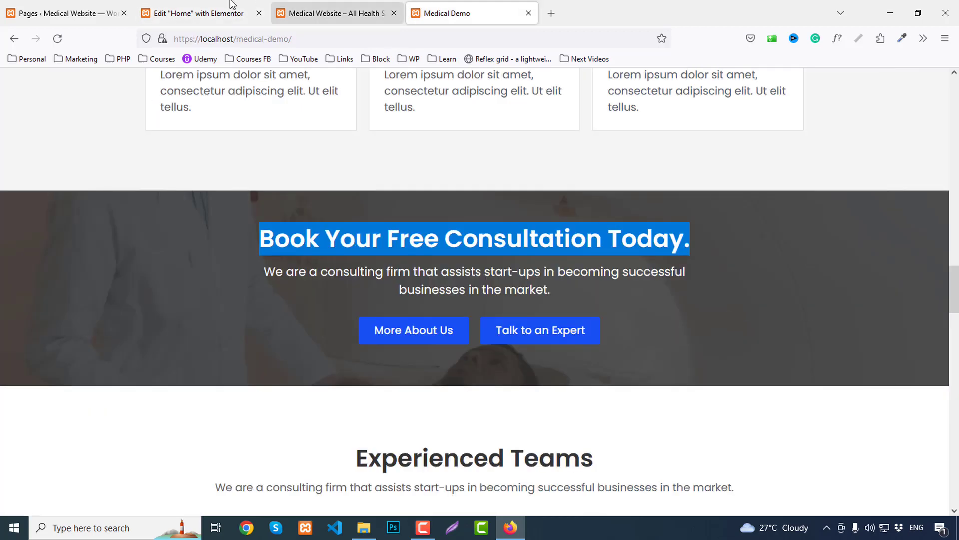
{"action": "left_click", "coordinate": [200, 14]}
{"action": "left_click", "coordinate": [106, 226]}
{"action": "key", "text": "ctrl+a"}
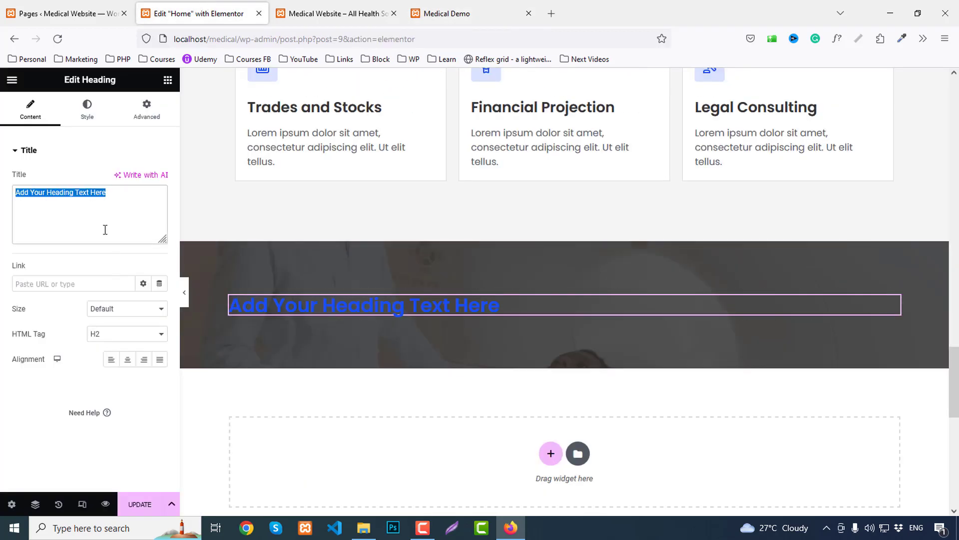
{"action": "type", "text": "Book Your Free Consultation Today."}
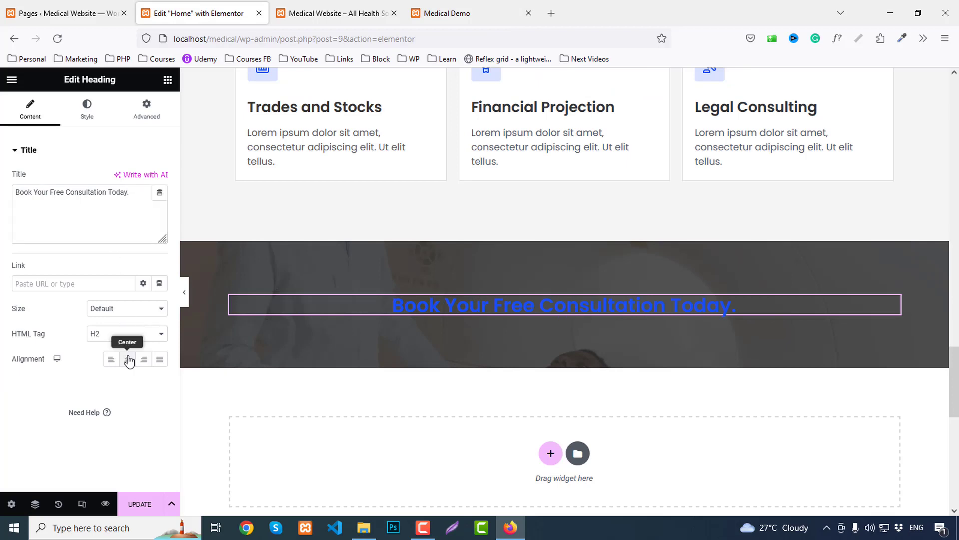
Set the heading's text color to #FFFFFF.
{"action": "left_click", "coordinate": [89, 106]}
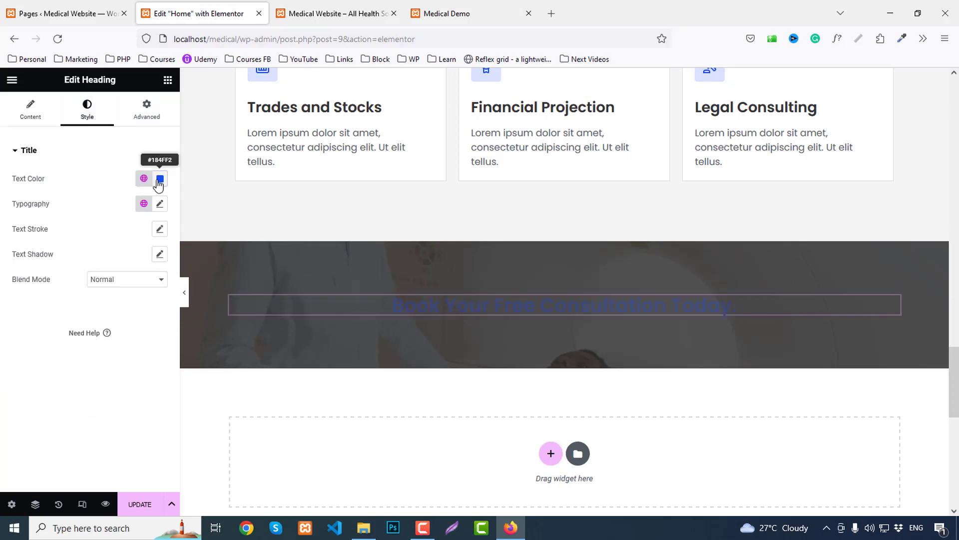
{"action": "left_click", "coordinate": [160, 178]}
{"action": "type", "text": "#FFFFFF"}
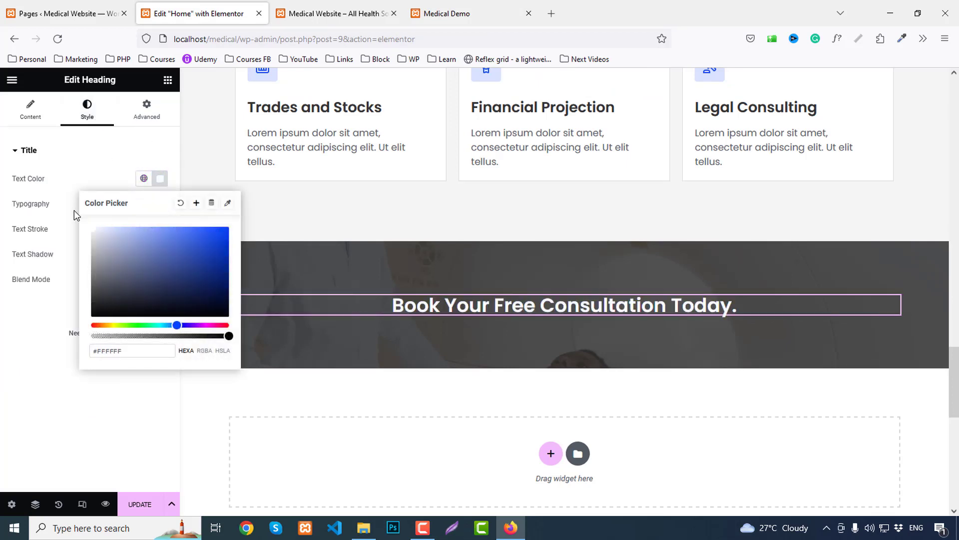
{"action": "left_click", "coordinate": [15, 352]}
Copy the two-line subtitle under the consultation heading on the Medical Demo page and return to the Home page editor.
{"action": "left_click", "coordinate": [473, 7]}
{"action": "left_click_drag", "start_coordinate": [203, 270], "coordinate": [614, 295]}
{"action": "key", "text": "ctrl+c"}
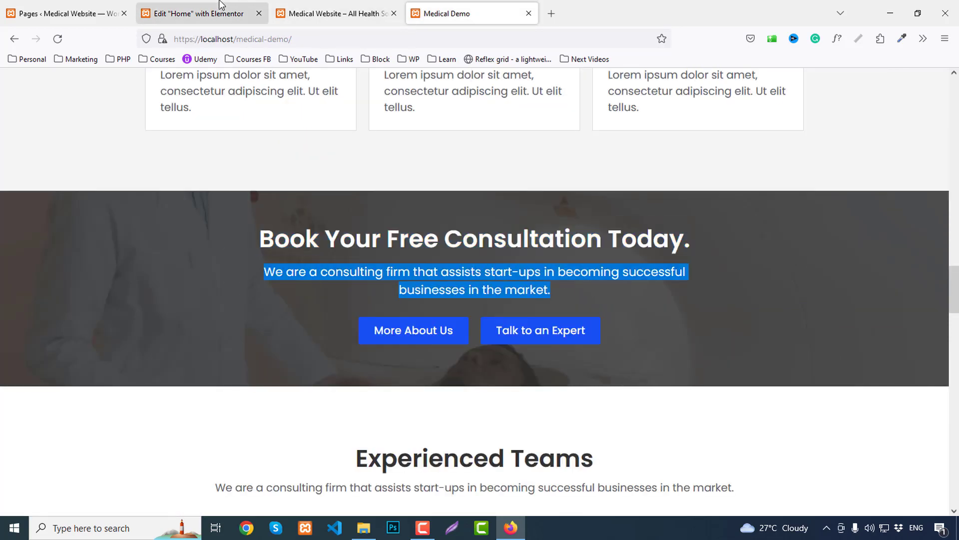
{"action": "left_click", "coordinate": [200, 14]}
Duplicate the heading and replace the copy's title with "We are a consulting firm that assists start-ups in becoming successful businesses in the market.".
{"action": "right_click", "coordinate": [434, 306]}
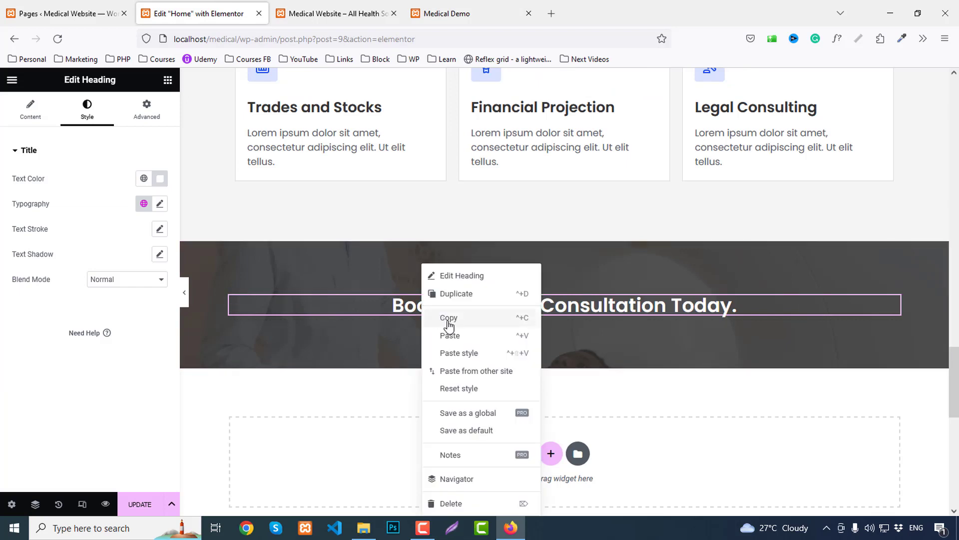
{"action": "left_click", "coordinate": [450, 294]}
{"action": "left_click", "coordinate": [97, 217]}
{"action": "key", "text": "ctrl+a"}
{"action": "key", "text": "ctrl+v"}
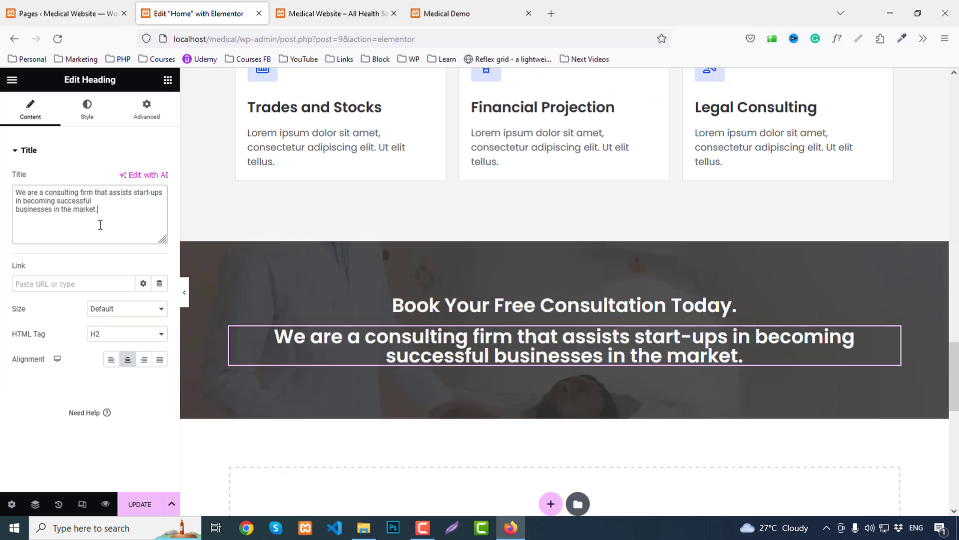
Insert a <br> line break after "successful" in the duplicated heading's title.
{"action": "type", "text": "<>"}
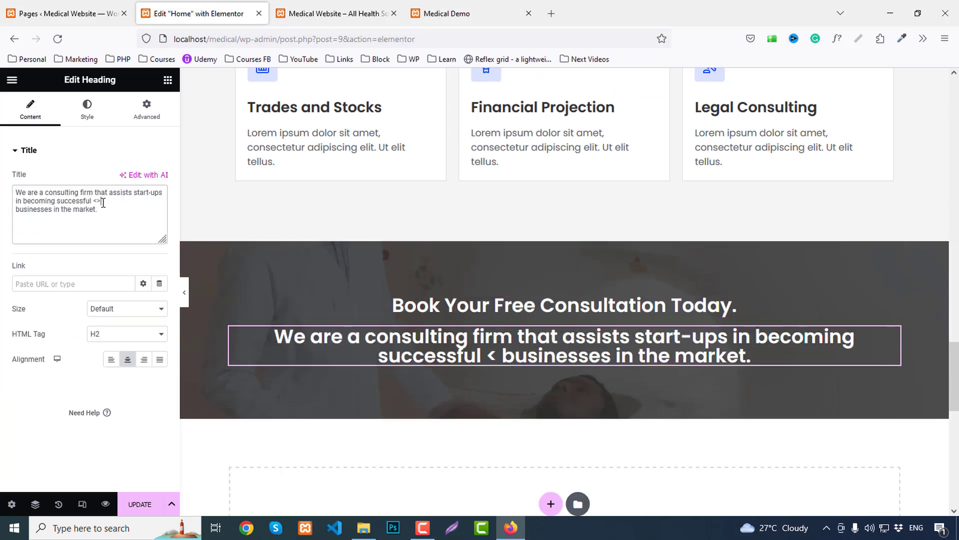
{"action": "key", "text": "Left"}
{"action": "type", "text": "br"}
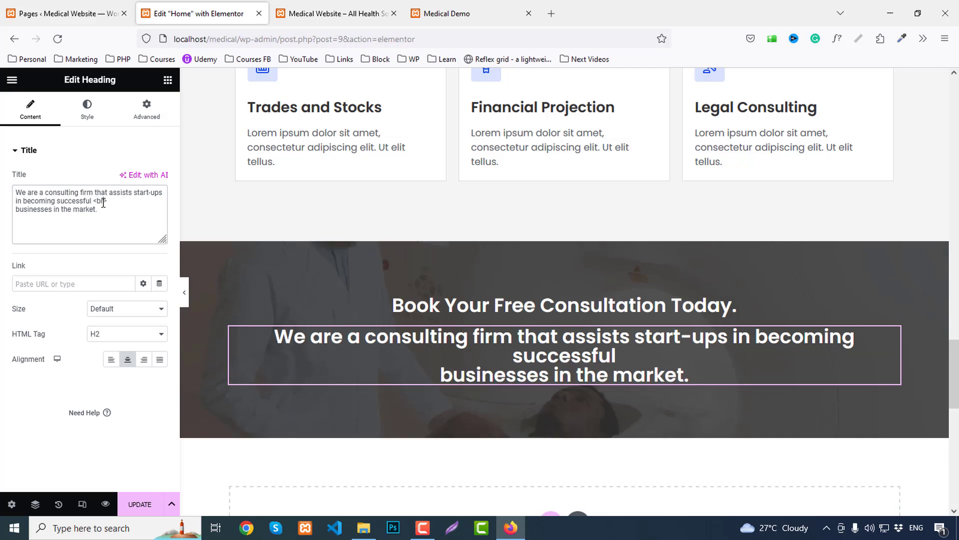
Set the font size of the "Book Your Free Consultation Today." heading to 36 px.
{"action": "left_click", "coordinate": [475, 303]}
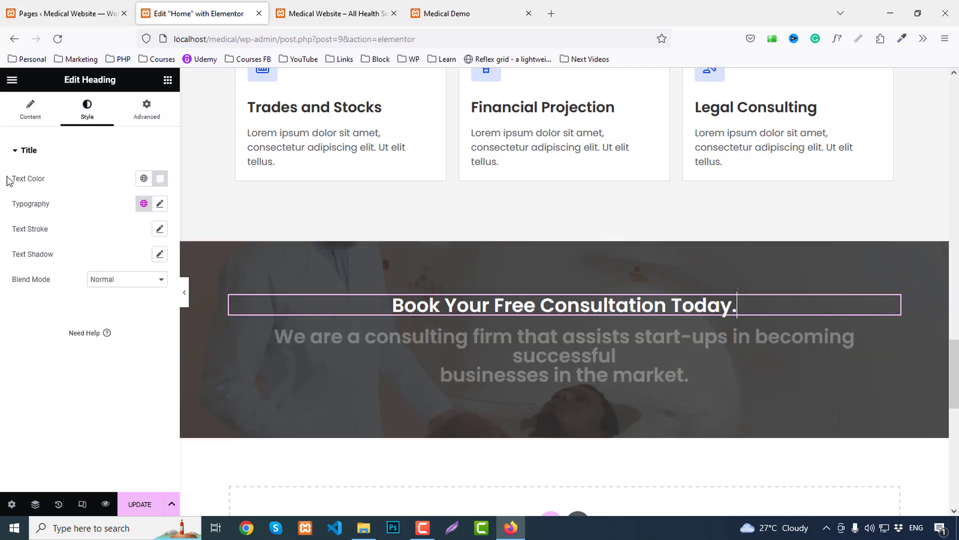
{"action": "left_click", "coordinate": [160, 203]}
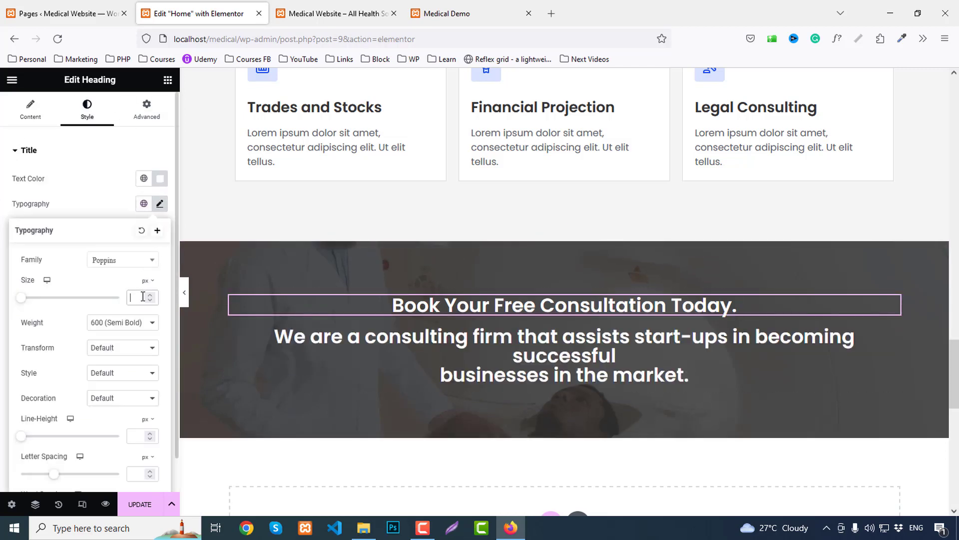
{"action": "type", "text": "36"}
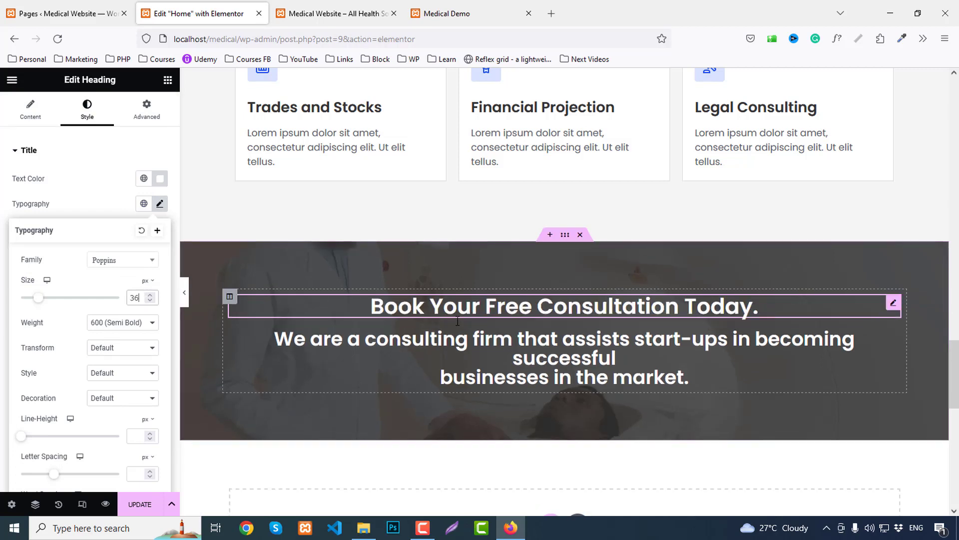
Set the subtitle heading's typography to weight 400 (Normal) and size 18 px.
{"action": "left_click", "coordinate": [235, 350]}
{"action": "left_click", "coordinate": [86, 106]}
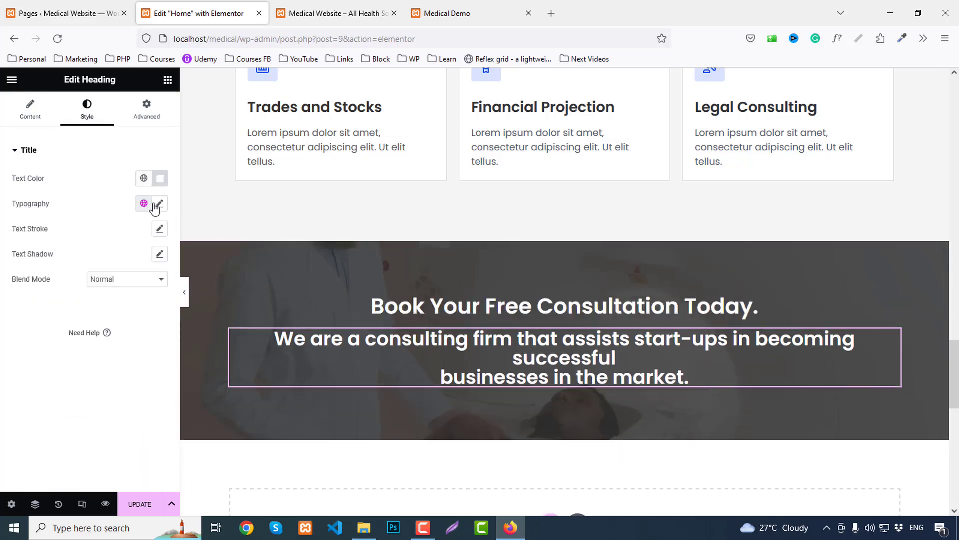
{"action": "left_click", "coordinate": [160, 204]}
{"action": "left_click", "coordinate": [120, 325]}
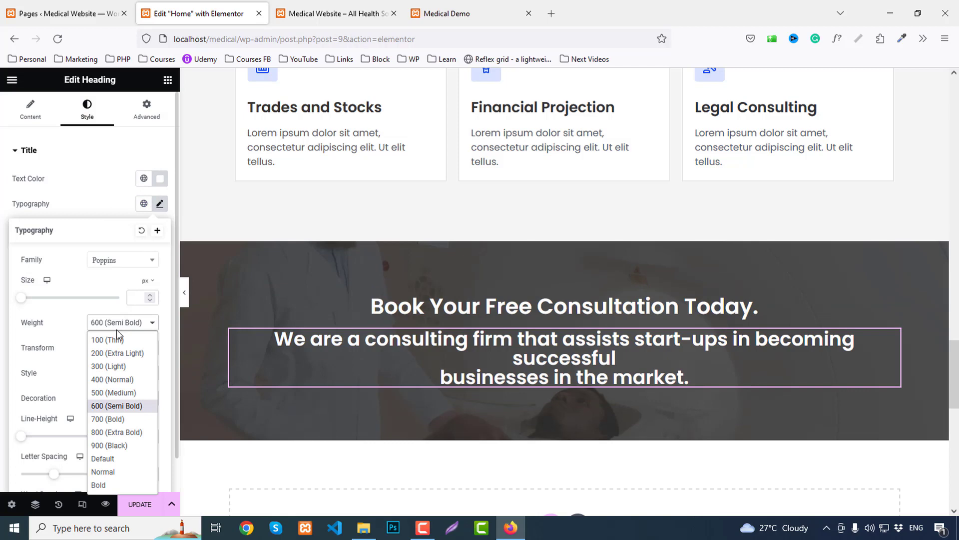
{"action": "left_click", "coordinate": [111, 383]}
{"action": "left_click", "coordinate": [132, 298]}
{"action": "type", "text": "18"}
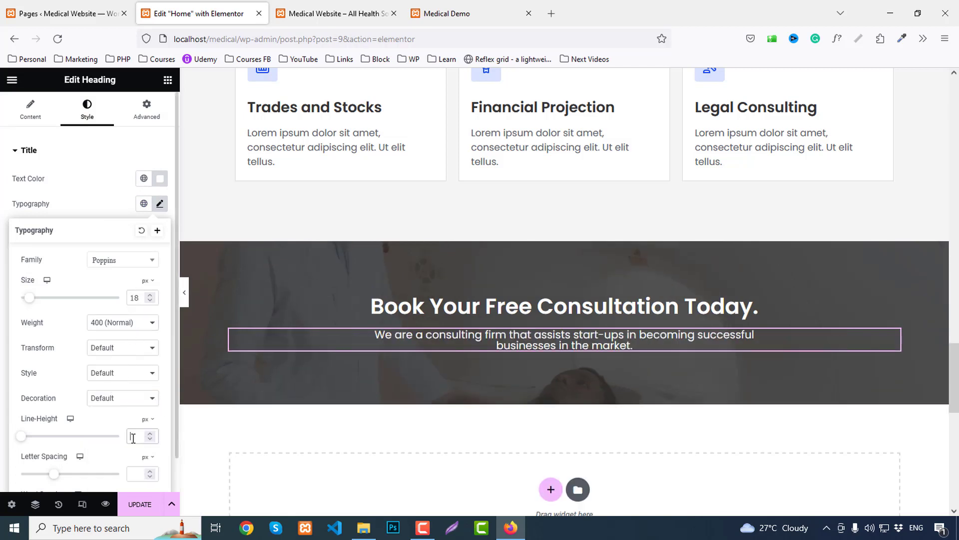
Set the subtitle's line height to 26 px and its weight to 500 (Medium).
{"action": "type", "text": "24"}
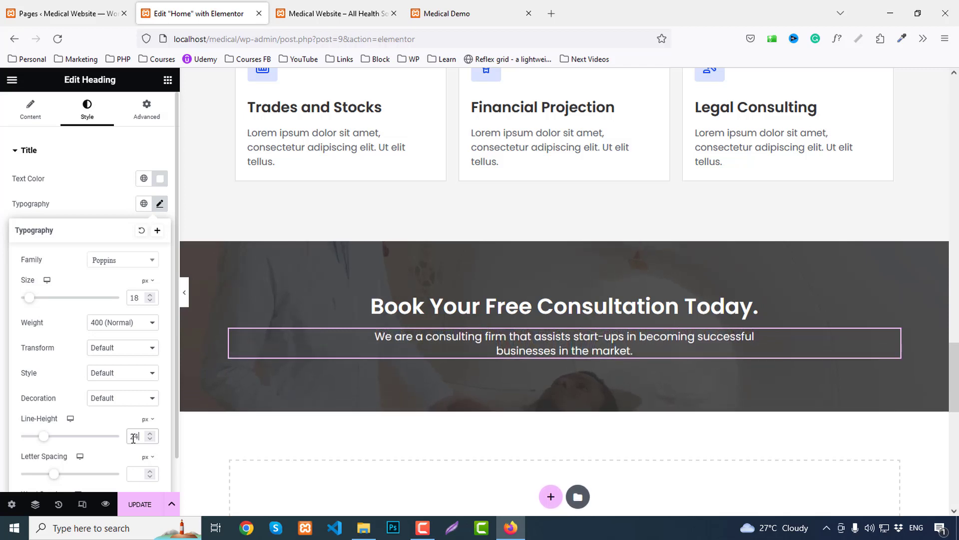
{"action": "key", "text": "Up"}
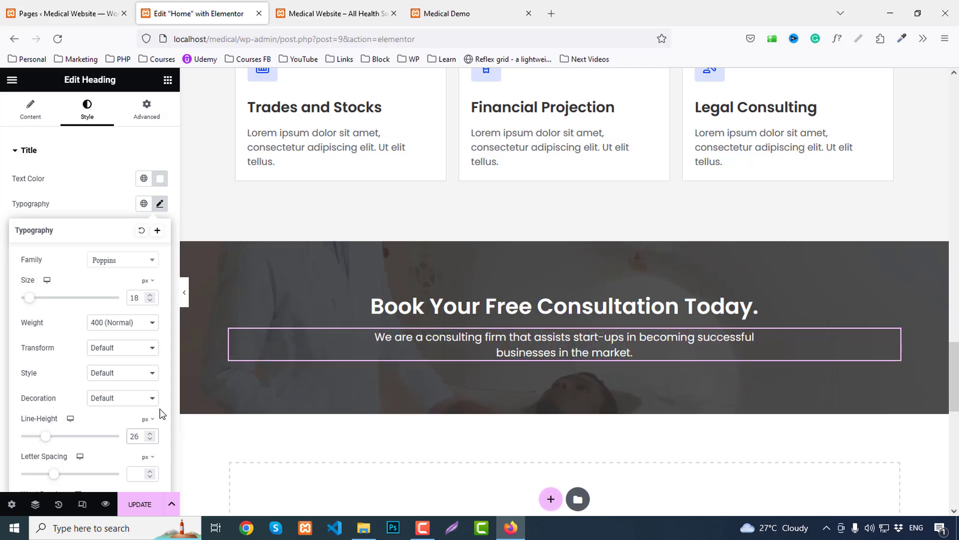
{"action": "left_click", "coordinate": [106, 324]}
{"action": "left_click", "coordinate": [113, 392]}
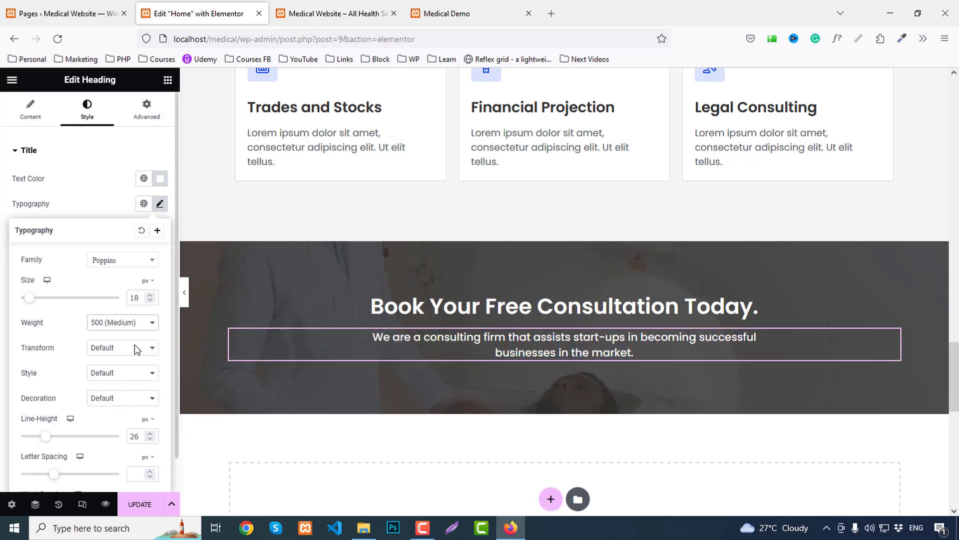
Add a two-column Inner Section below the subtitle in the consultation section.
{"action": "left_click", "coordinate": [167, 80]}
{"action": "left_click_drag", "start_coordinate": [47, 265], "coordinate": [632, 380]}
Set the hover text color of the Read More button below Our Special Features to the global Primary color.
{"action": "scroll", "coordinate": [562, 358], "scroll_direction": "up", "scroll_amount": 10}
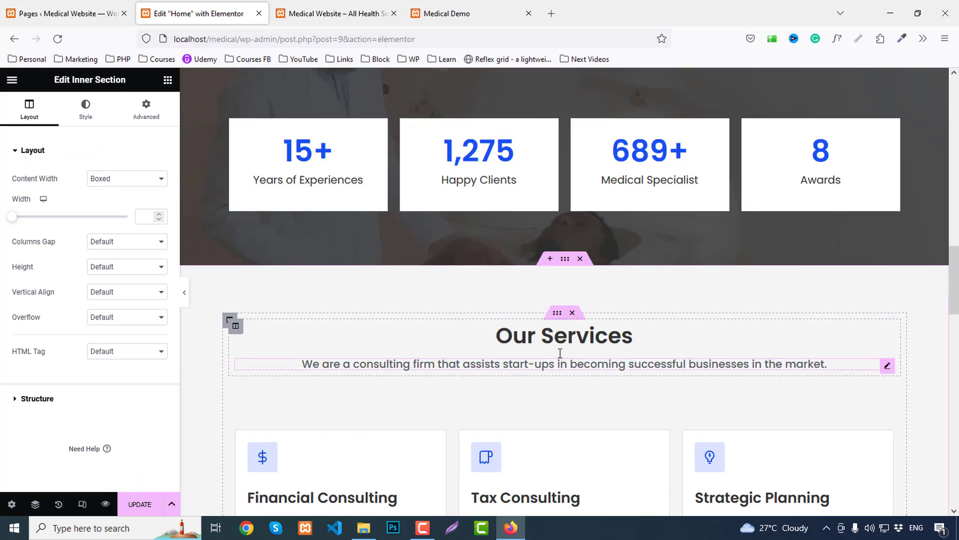
{"action": "scroll", "coordinate": [560, 353], "scroll_direction": "up", "scroll_amount": 7}
{"action": "right_click", "coordinate": [274, 303]}
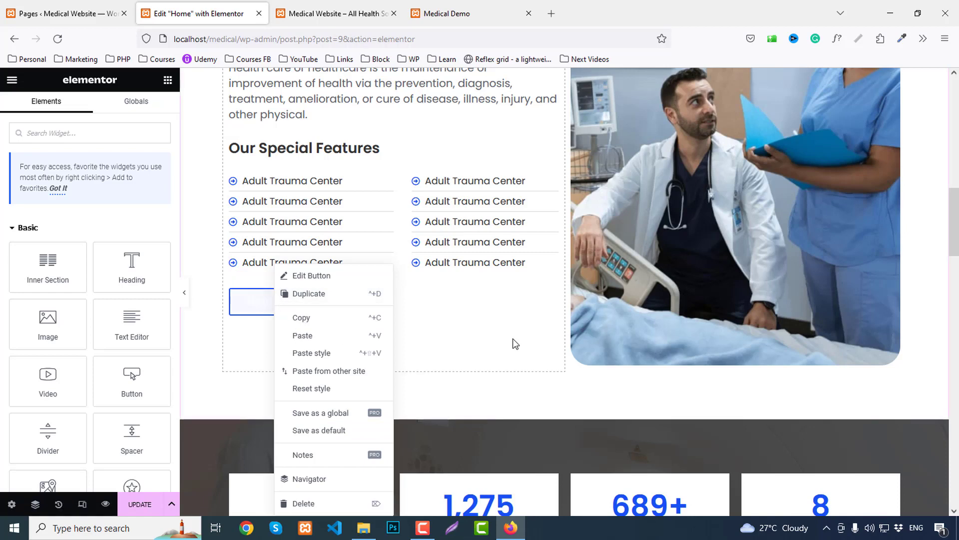
{"action": "left_click", "coordinate": [304, 310]}
{"action": "left_click", "coordinate": [290, 300]}
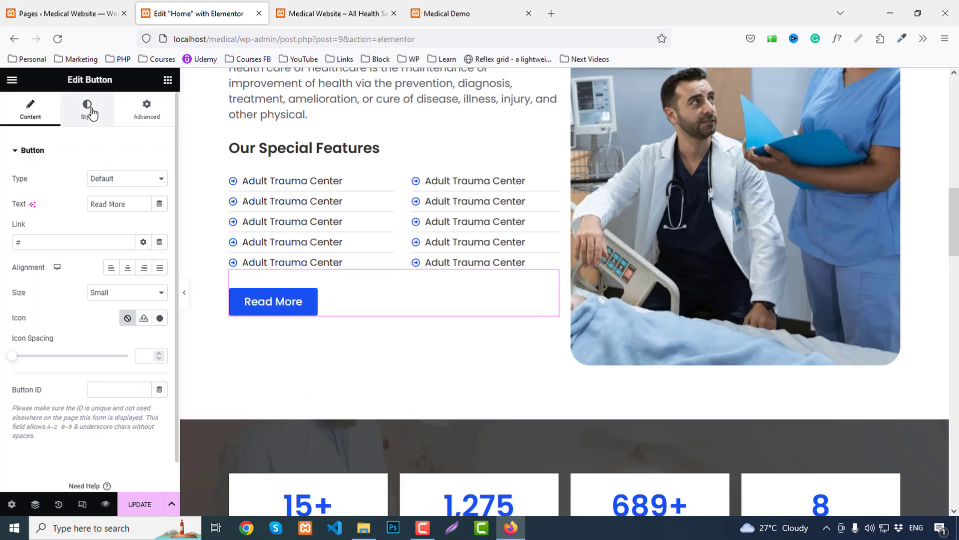
{"action": "left_click", "coordinate": [92, 113]}
{"action": "left_click", "coordinate": [130, 231]}
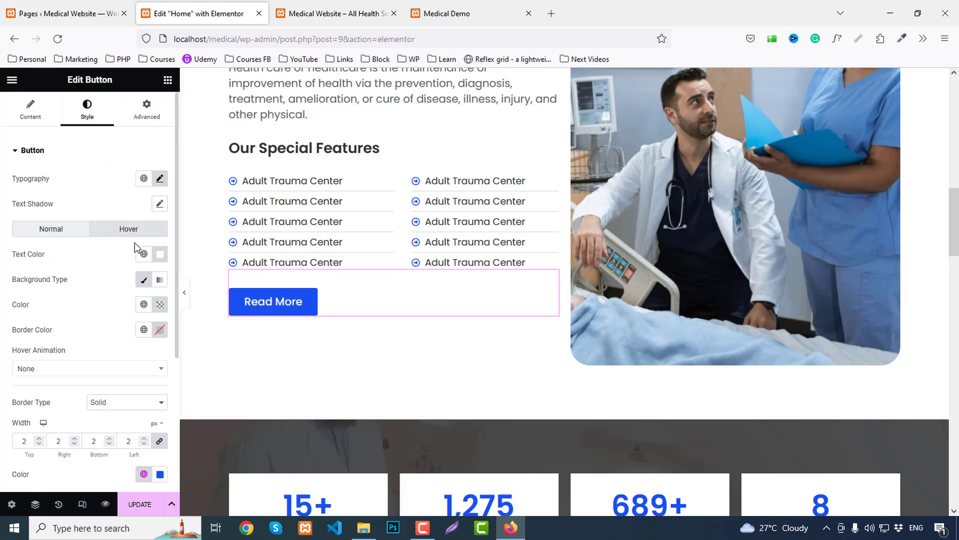
{"action": "left_click", "coordinate": [143, 256]}
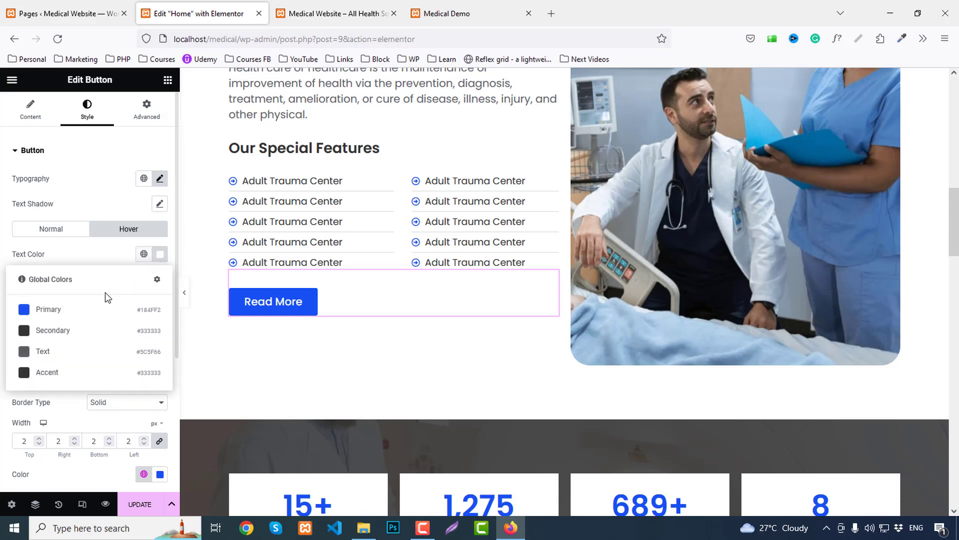
{"action": "left_click", "coordinate": [65, 307]}
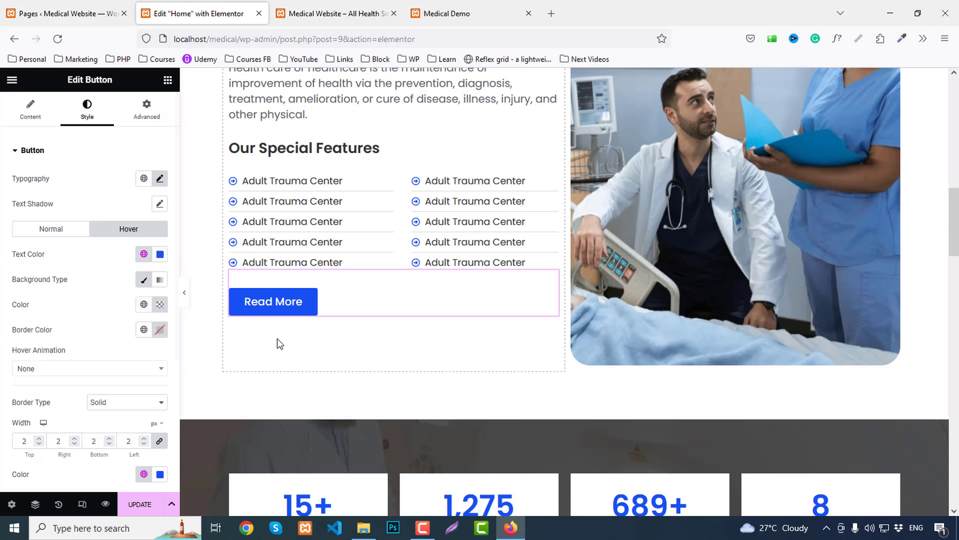
Copy the Read More button and paste it into both columns of the consultation section's inner section.
{"action": "right_click", "coordinate": [279, 313]}
{"action": "left_click", "coordinate": [303, 335]}
{"action": "scroll", "coordinate": [521, 341], "scroll_direction": "down", "scroll_amount": 15}
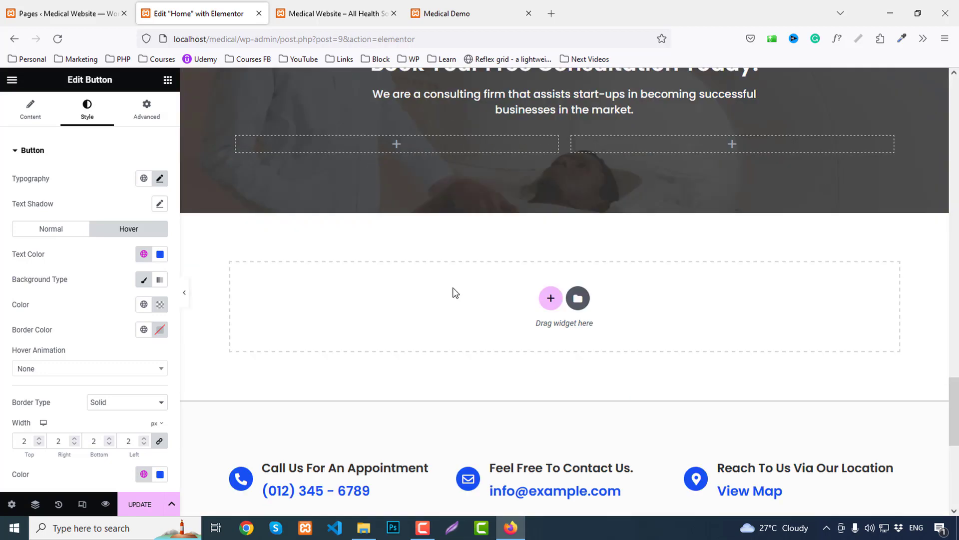
{"action": "right_click", "coordinate": [425, 144]}
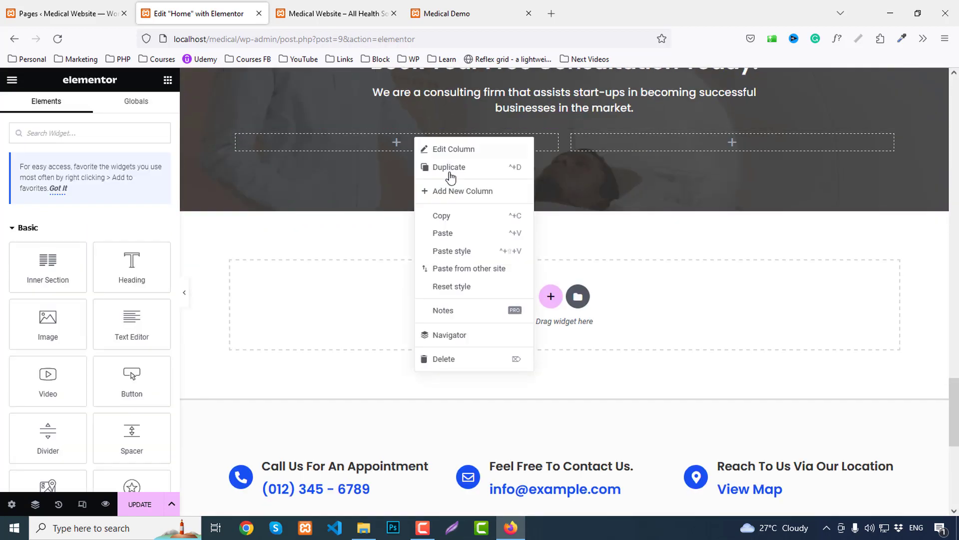
{"action": "left_click", "coordinate": [452, 234]}
{"action": "right_click", "coordinate": [613, 152]}
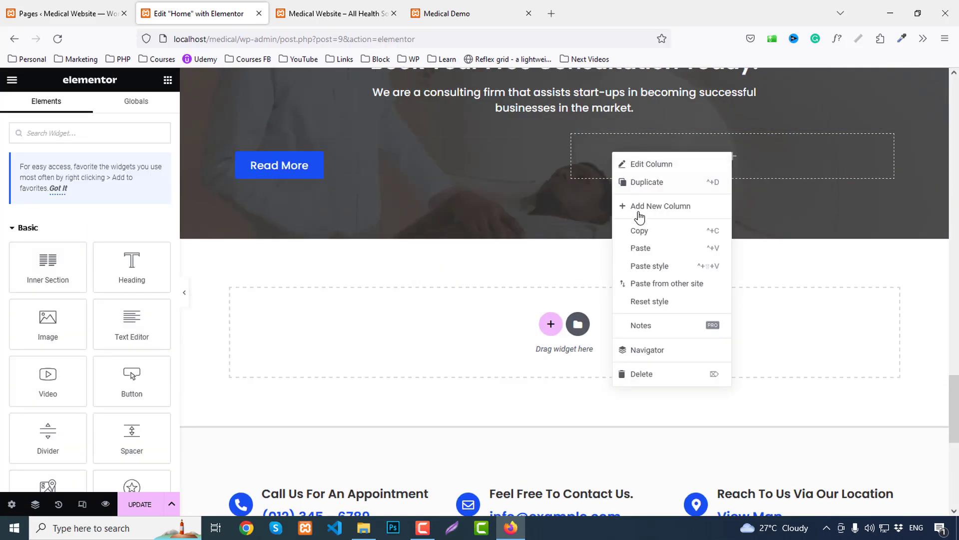
{"action": "left_click", "coordinate": [643, 249]}
Change the second consultation button's text to "Contact Us" and set its top margin to 0.
{"action": "left_click", "coordinate": [270, 167]}
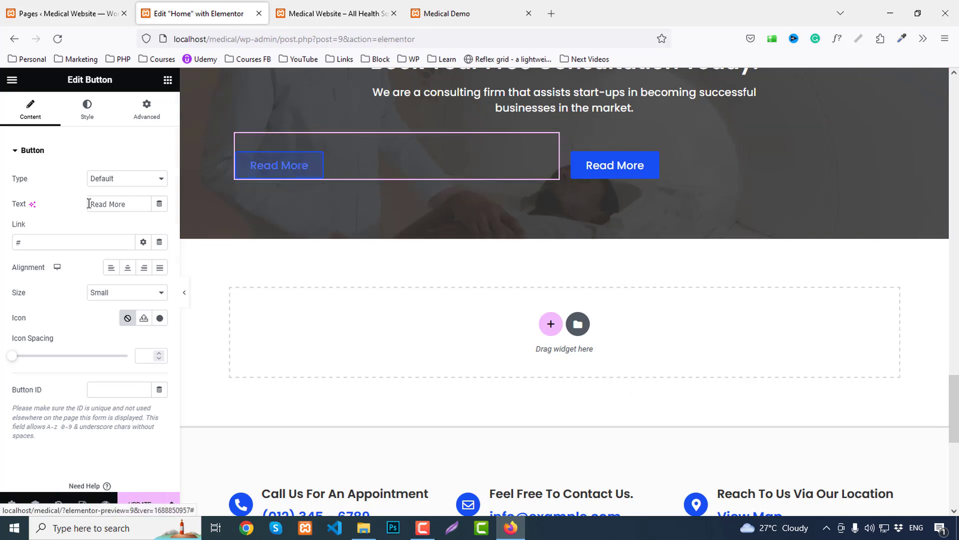
{"action": "left_click", "coordinate": [624, 167]}
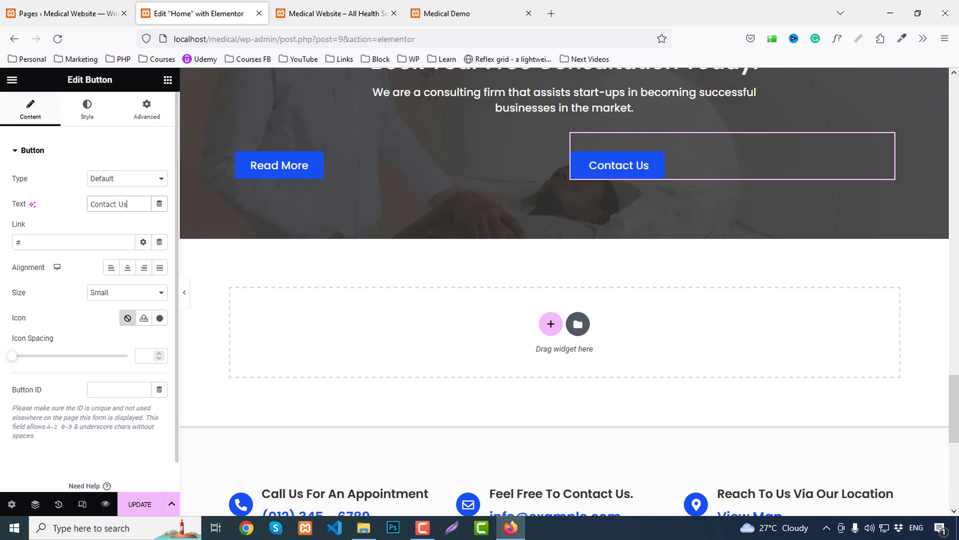
{"action": "left_click", "coordinate": [146, 109]}
{"action": "double_click", "coordinate": [26, 192]}
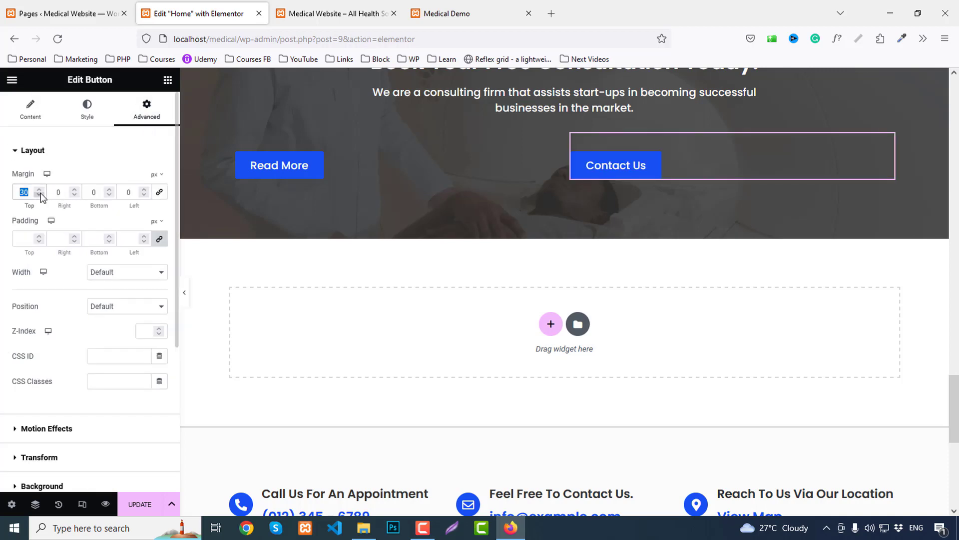
{"action": "type", "text": "0"}
Set the consultation section's Read More button's top margin to 0 and align it to the right of its column.
{"action": "left_click", "coordinate": [345, 150]}
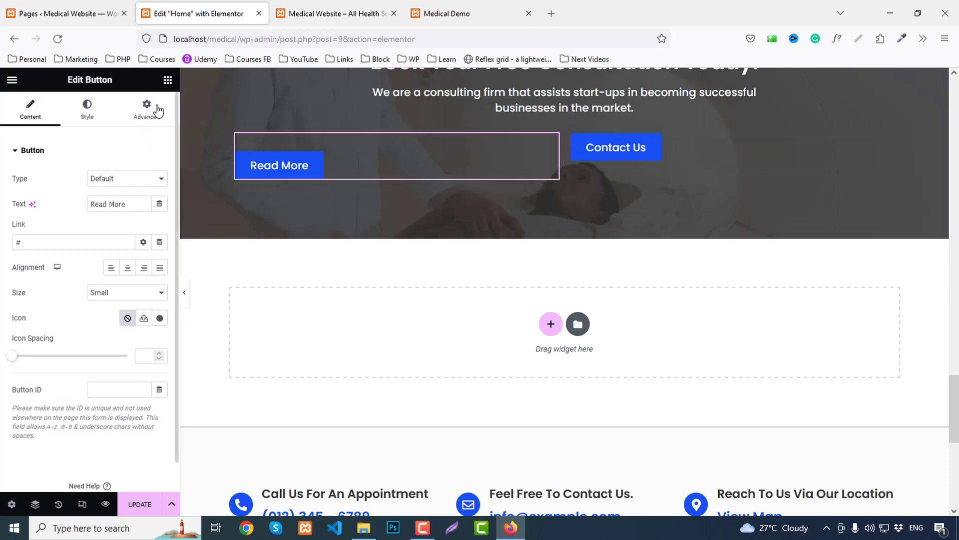
{"action": "left_click", "coordinate": [150, 108]}
{"action": "type", "text": "0"}
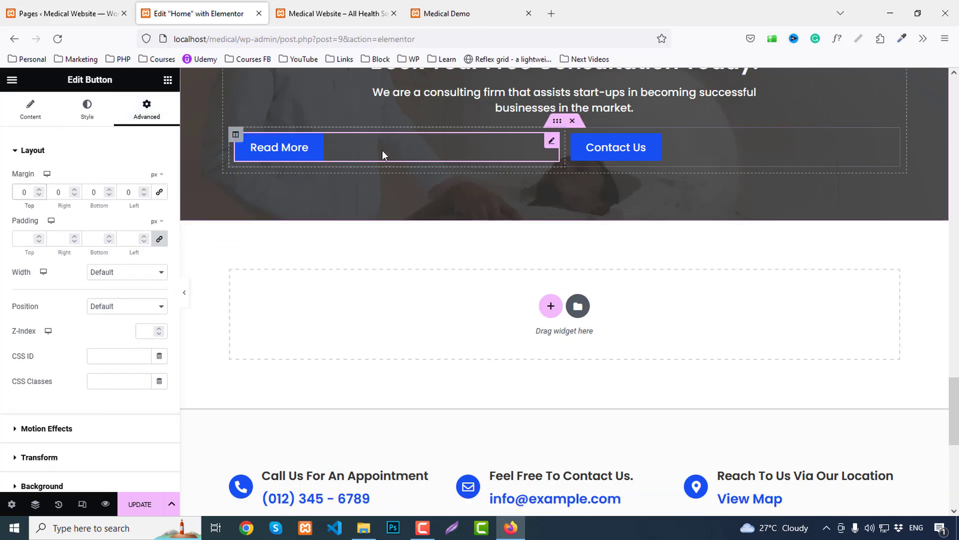
{"action": "left_click", "coordinate": [30, 107]}
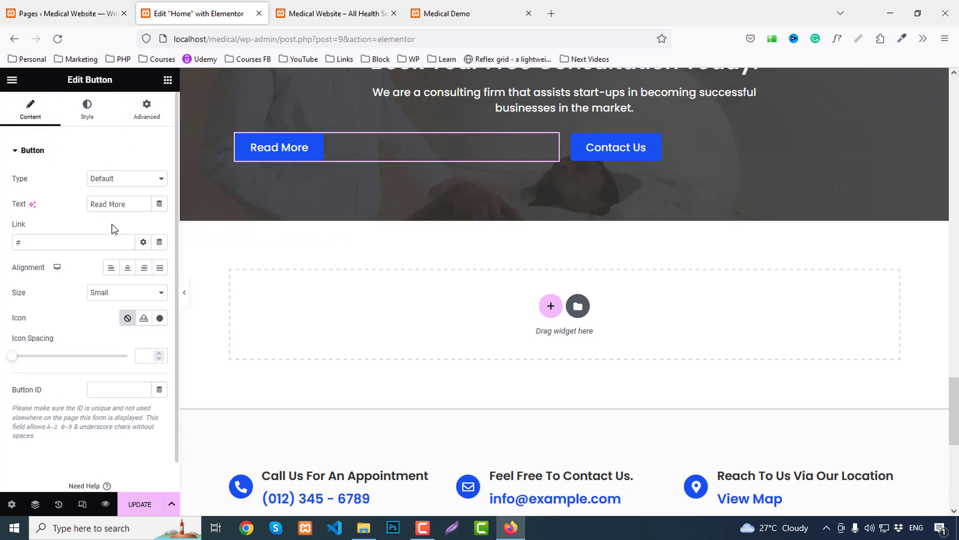
{"action": "left_click", "coordinate": [144, 269]}
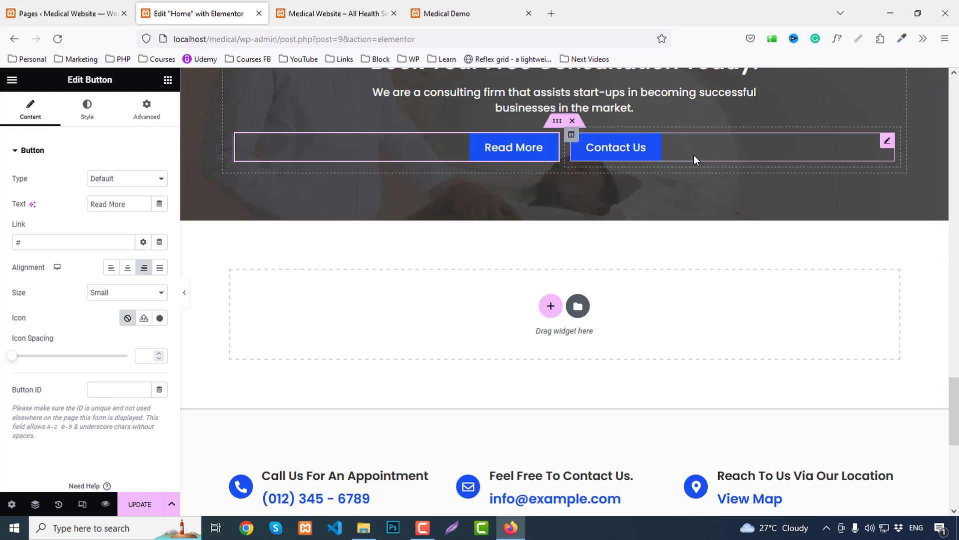
Set the font size of the "Book Your Free Consultation Today." heading to 46 px.
{"action": "left_click", "coordinate": [694, 154]}
{"action": "scroll", "coordinate": [632, 214], "scroll_direction": "up", "scroll_amount": 3}
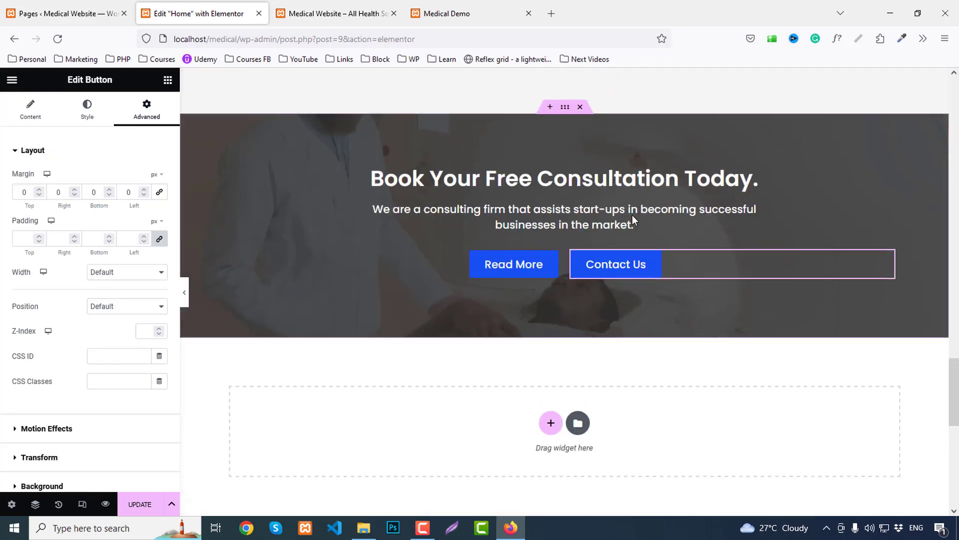
{"action": "left_click", "coordinate": [750, 184]}
{"action": "left_click", "coordinate": [105, 115]}
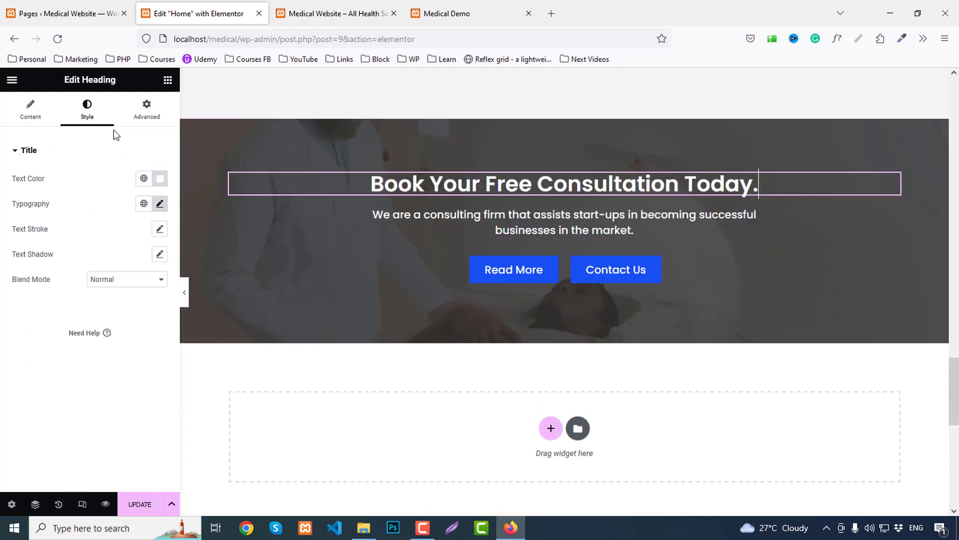
{"action": "left_click", "coordinate": [160, 203]}
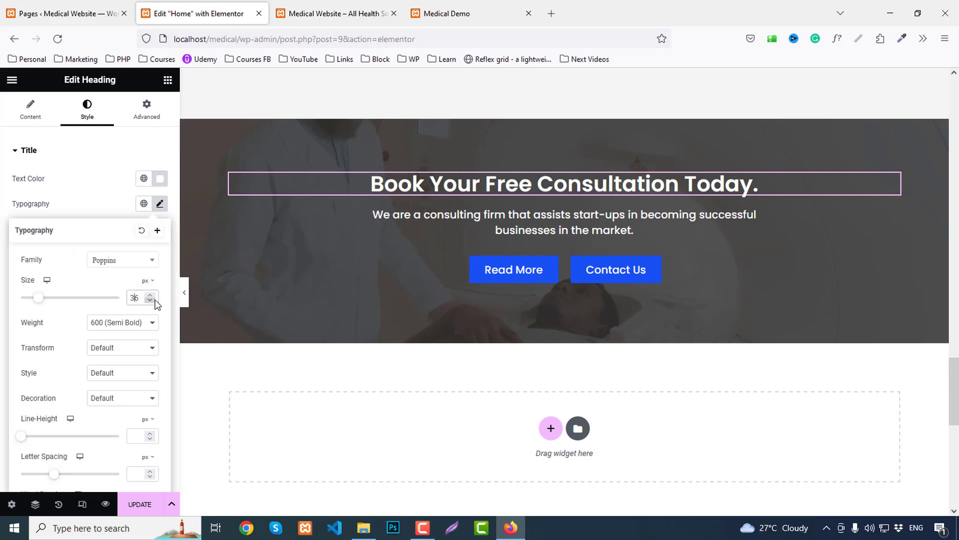
{"action": "scroll", "coordinate": [156, 300], "scroll_direction": "up", "scroll_amount": 10}
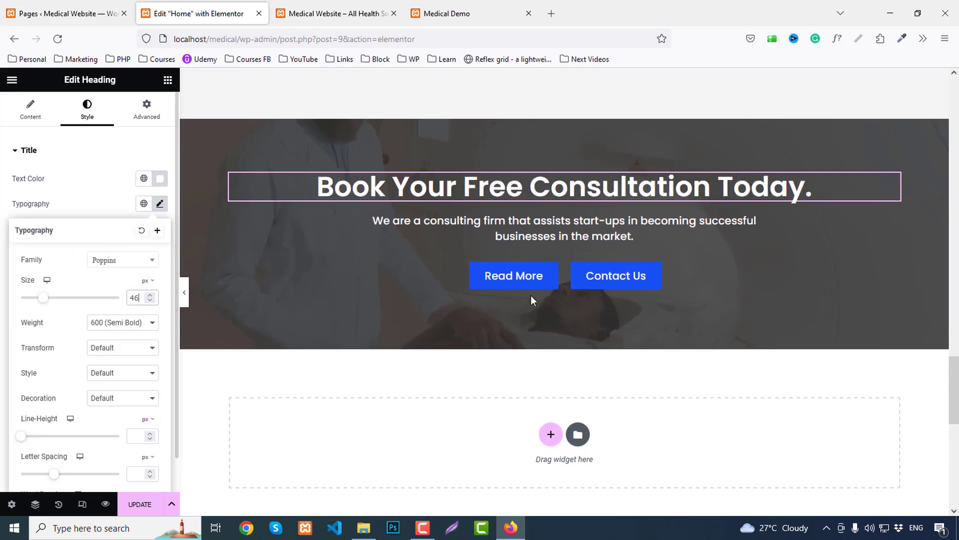
Set the consultation subtitle's font size to 24 px and its line height to 36 px.
{"action": "left_click", "coordinate": [490, 231]}
{"action": "left_click", "coordinate": [158, 205]}
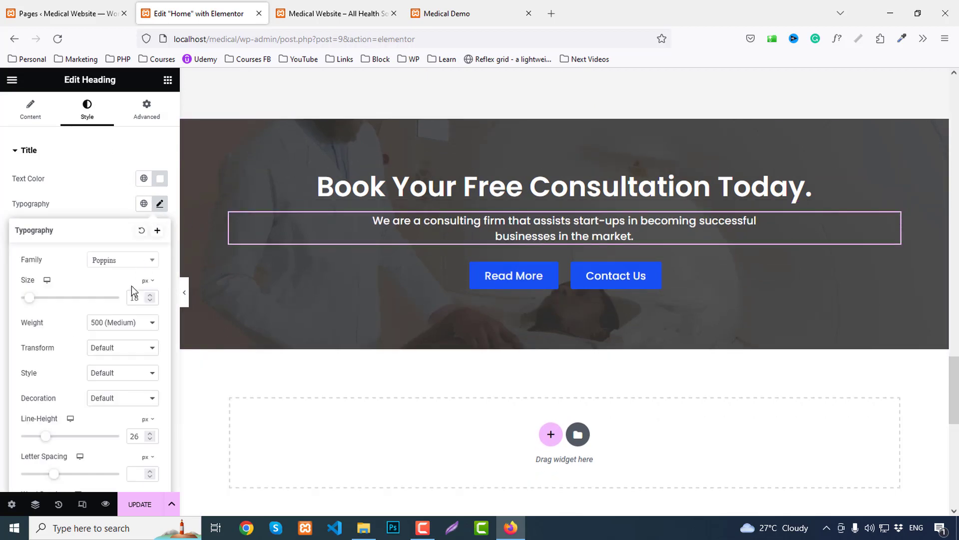
{"action": "scroll", "coordinate": [141, 300], "scroll_direction": "up", "scroll_amount": 6}
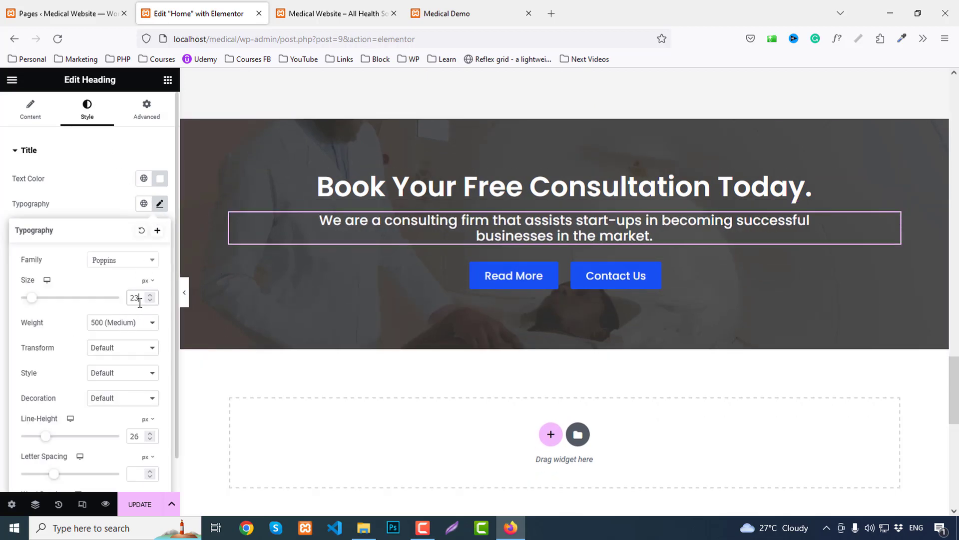
{"action": "left_click", "coordinate": [134, 437]}
{"action": "key", "text": "Up"}
{"action": "key", "text": "Up"}
{"action": "key", "text": "Up"}
{"action": "key", "text": "Up"}
{"action": "key", "text": "Up"}
{"action": "key", "text": "Up"}
{"action": "key", "text": "Up"}
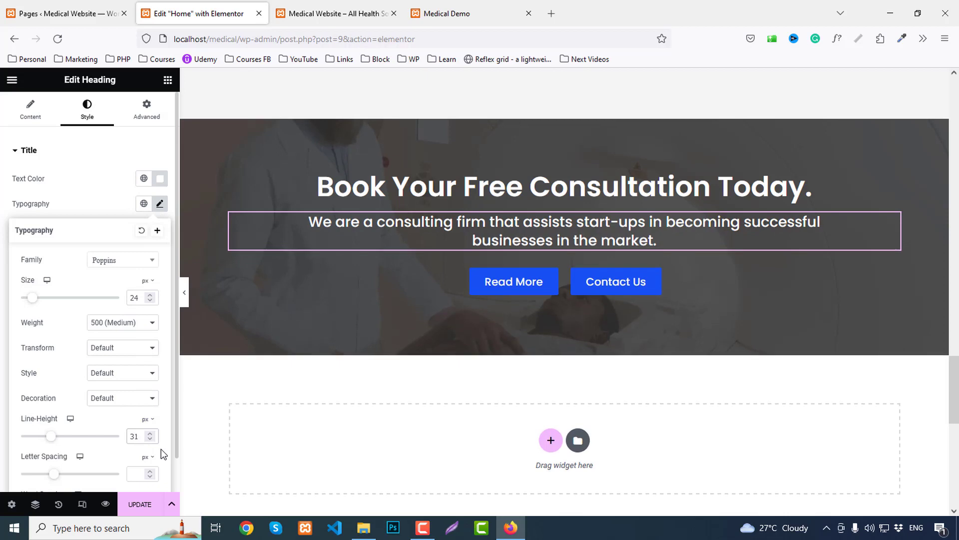
{"action": "key", "text": "Up"}
{"action": "key", "text": "Up"}
{"action": "key", "text": "Up"}
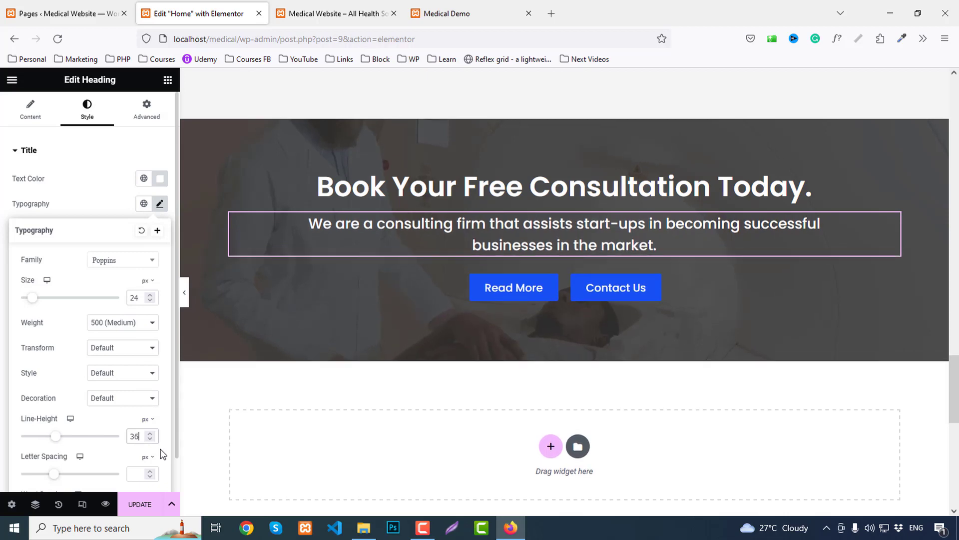
Update the page and review the consultation section in the site preview.
{"action": "left_click", "coordinate": [143, 506]}
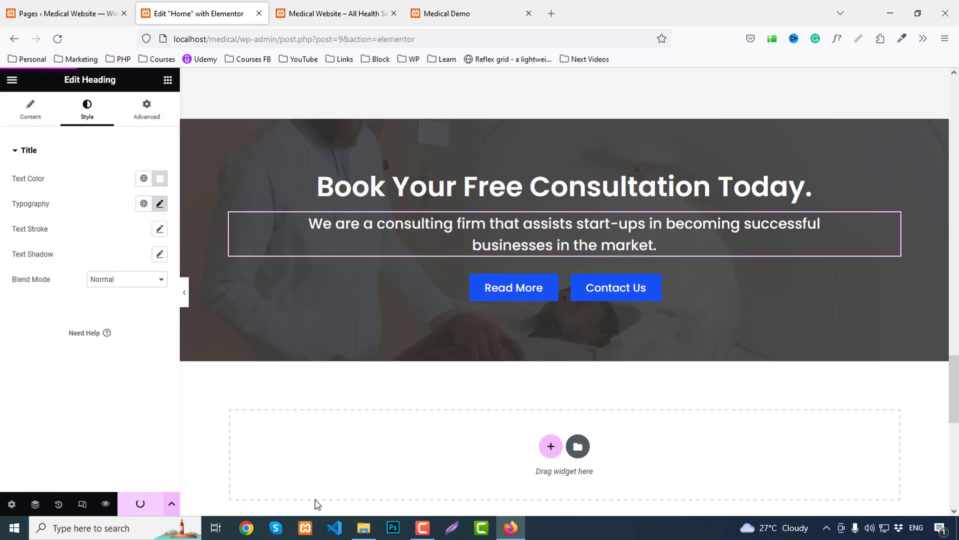
{"action": "left_click", "coordinate": [306, 13]}
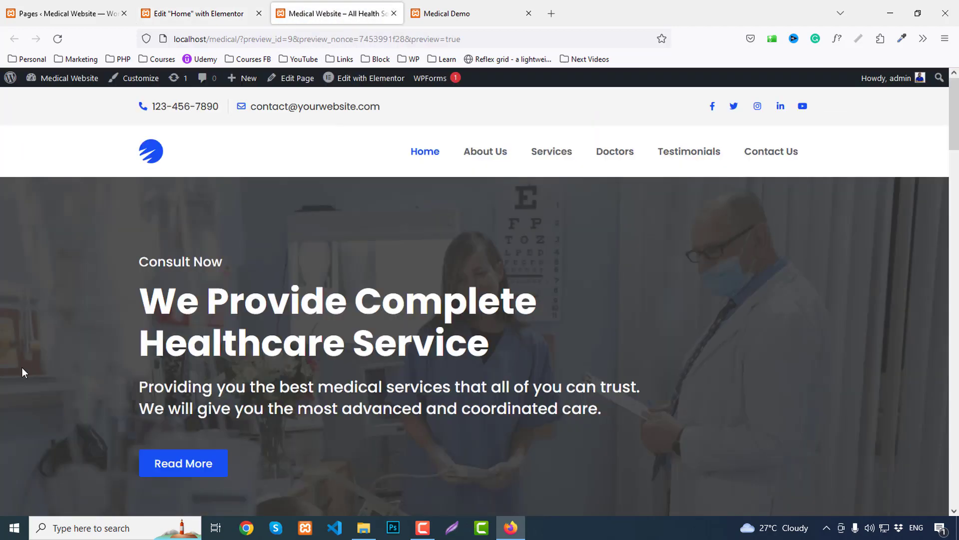
{"action": "scroll", "coordinate": [26, 379], "scroll_direction": "down", "scroll_amount": 20}
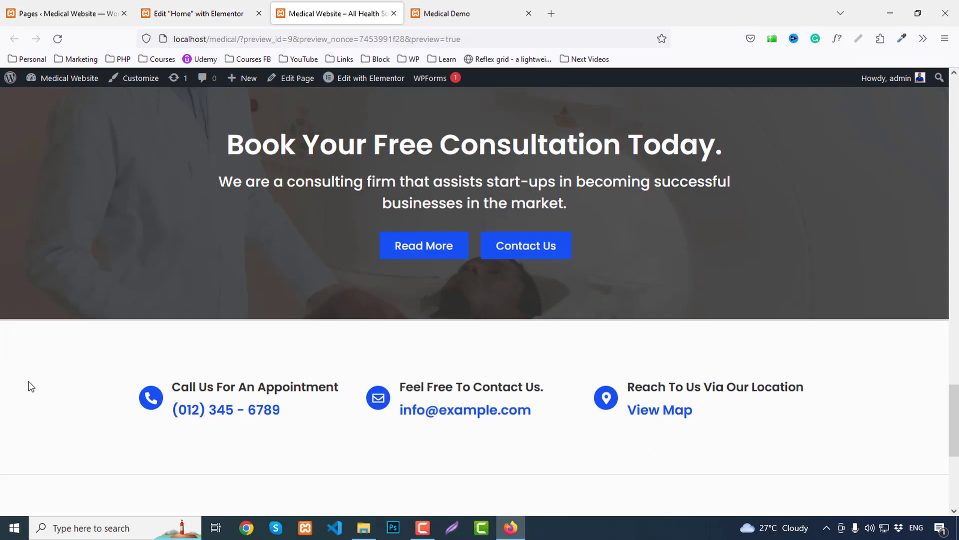
{"action": "scroll", "coordinate": [30, 386], "scroll_direction": "up", "scroll_amount": 2}
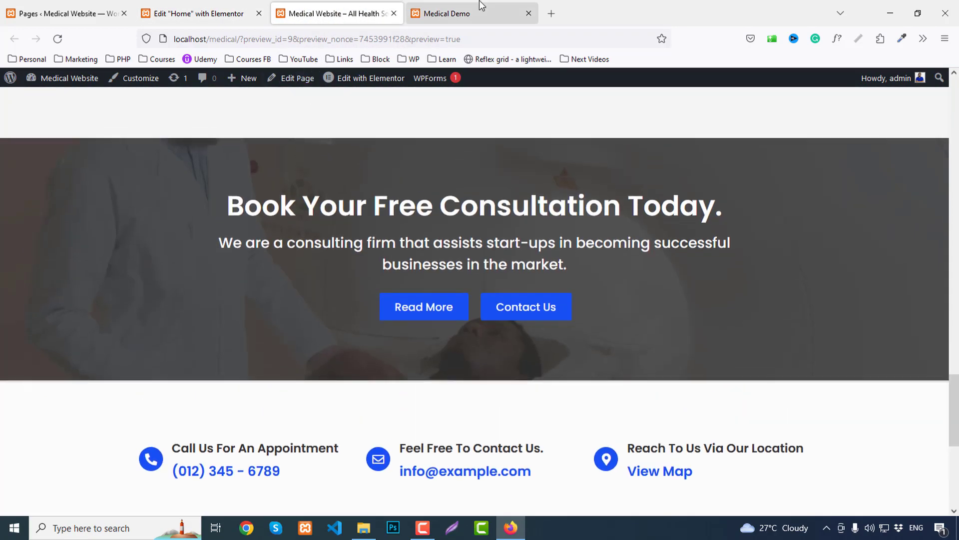
Check the Experienced Teams section in the demo and add a single-column section below the consultation section in the Home page editor.
{"action": "left_click", "coordinate": [470, 14]}
{"action": "scroll", "coordinate": [100, 295], "scroll_direction": "down", "scroll_amount": 6}
{"action": "scroll", "coordinate": [93, 303], "scroll_direction": "up", "scroll_amount": 2}
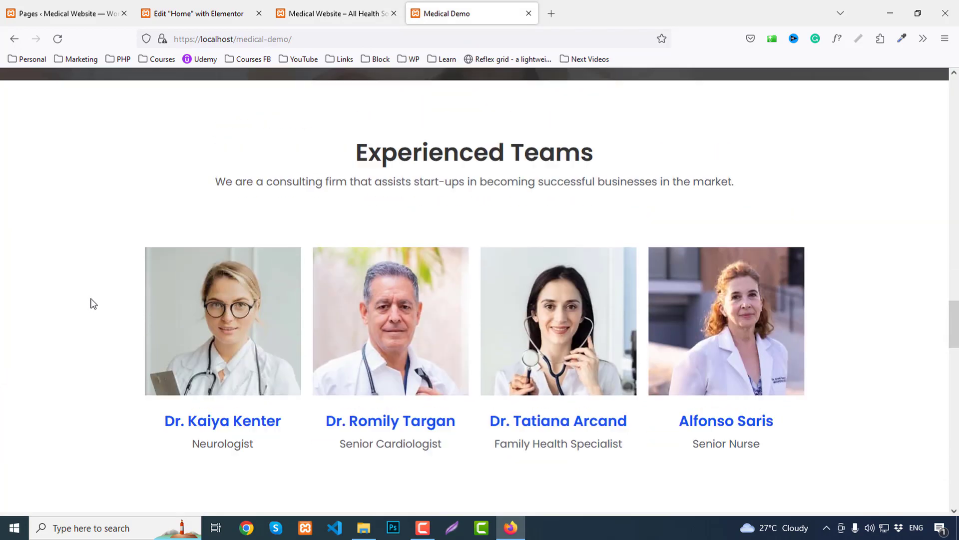
{"action": "left_click", "coordinate": [196, 6]}
{"action": "scroll", "coordinate": [525, 402], "scroll_direction": "down", "scroll_amount": 3}
{"action": "left_click", "coordinate": [548, 324]}
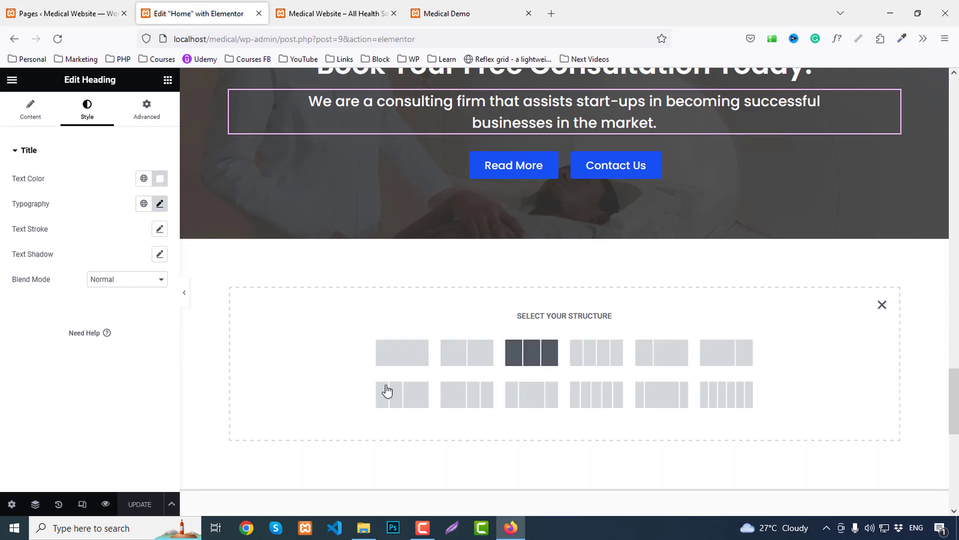
{"action": "left_click", "coordinate": [387, 355]}
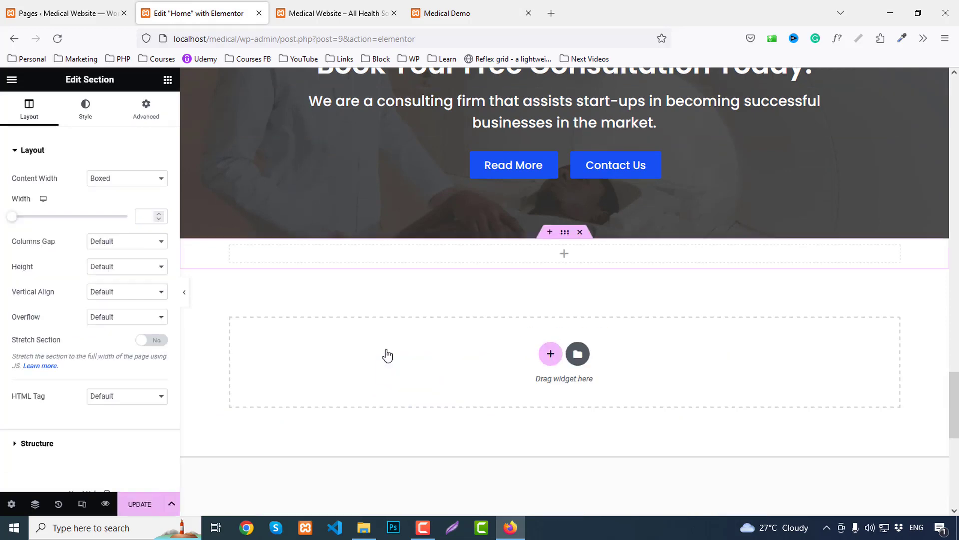
Set the new section's top and bottom padding to 80 px, keeping the side padding at 0.
{"action": "left_click", "coordinate": [146, 111]}
{"action": "left_click", "coordinate": [159, 239]}
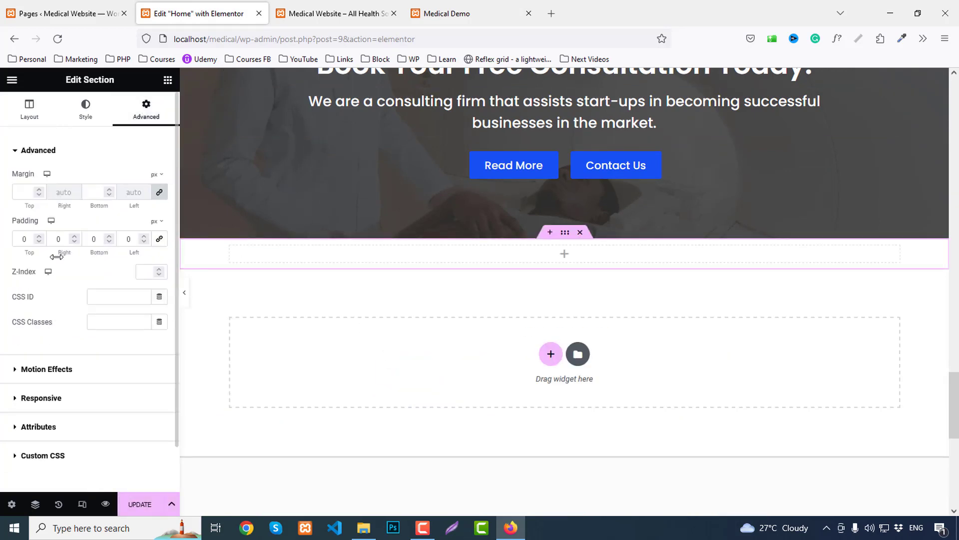
{"action": "left_click", "coordinate": [17, 239]}
{"action": "type", "text": "80"}
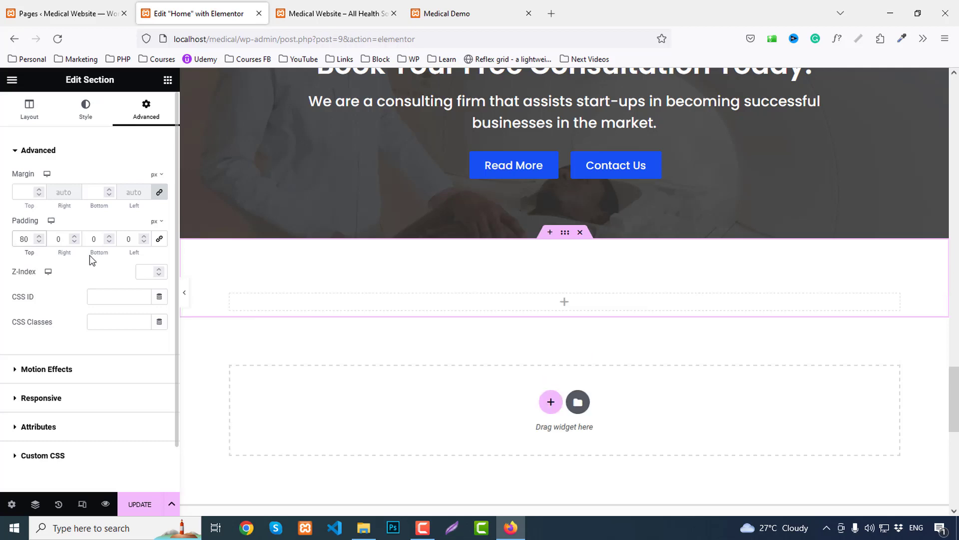
{"action": "type", "text": "8"}
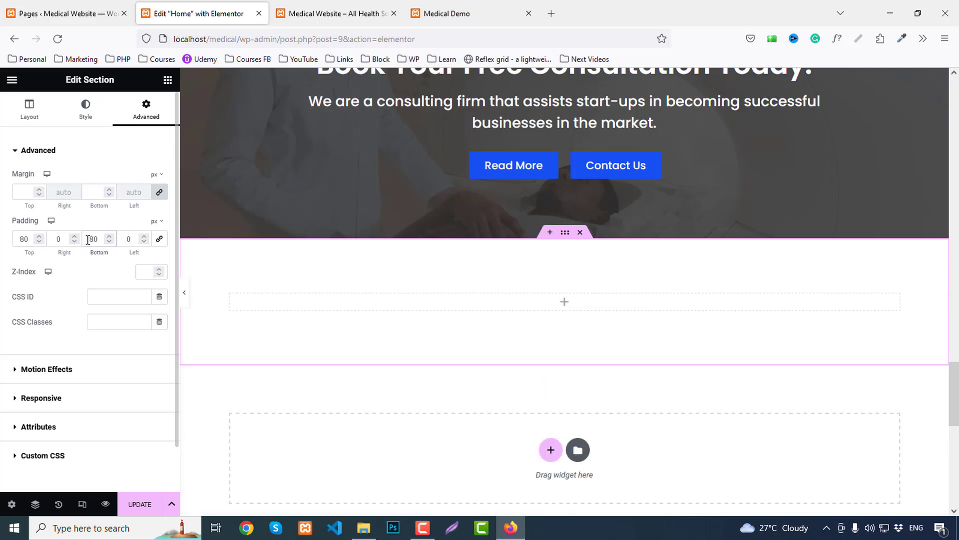
Add an Inner Section to the new section and duplicate it.
{"action": "left_click", "coordinate": [168, 80]}
{"action": "left_click_drag", "start_coordinate": [47, 265], "coordinate": [577, 314]}
{"action": "right_click", "coordinate": [558, 228]}
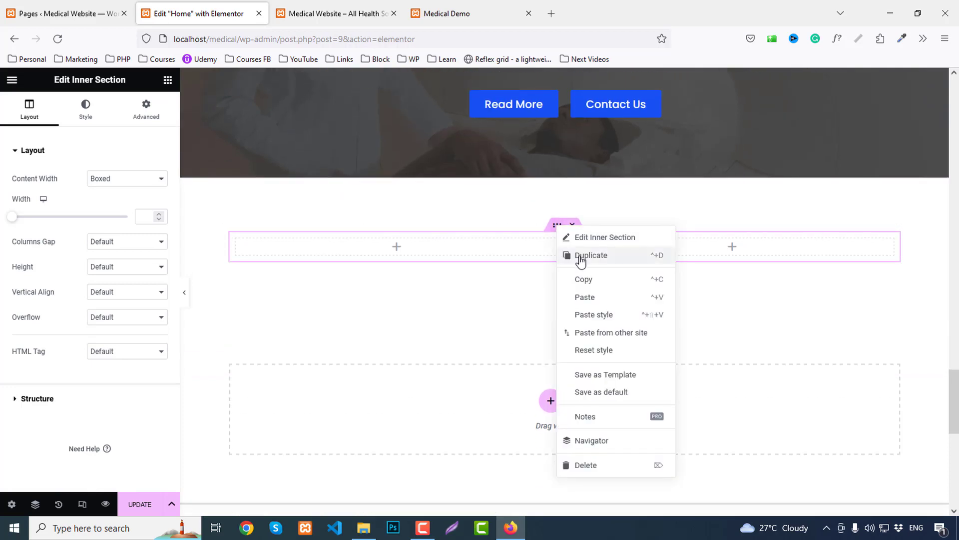
{"action": "left_click", "coordinate": [581, 257]}
Set the lower inner section's top margin to 80 px with its values unlinked.
{"action": "left_click", "coordinate": [146, 107]}
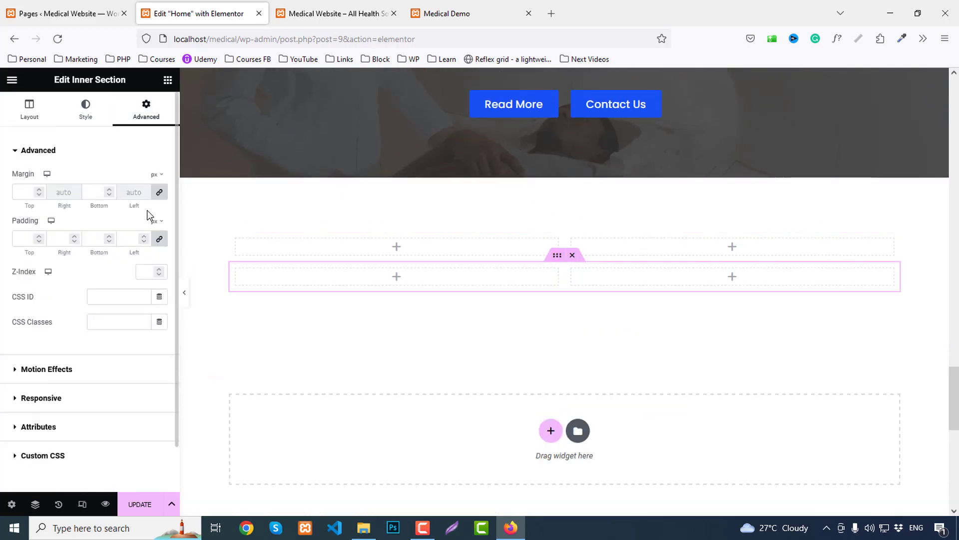
{"action": "left_click", "coordinate": [160, 194]}
{"action": "left_click", "coordinate": [19, 191]}
{"action": "type", "text": "80"}
Copy the "Our Services" heading and paste it into the first column of the new section's upper inner section.
{"action": "scroll", "coordinate": [452, 272], "scroll_direction": "up", "scroll_amount": 15}
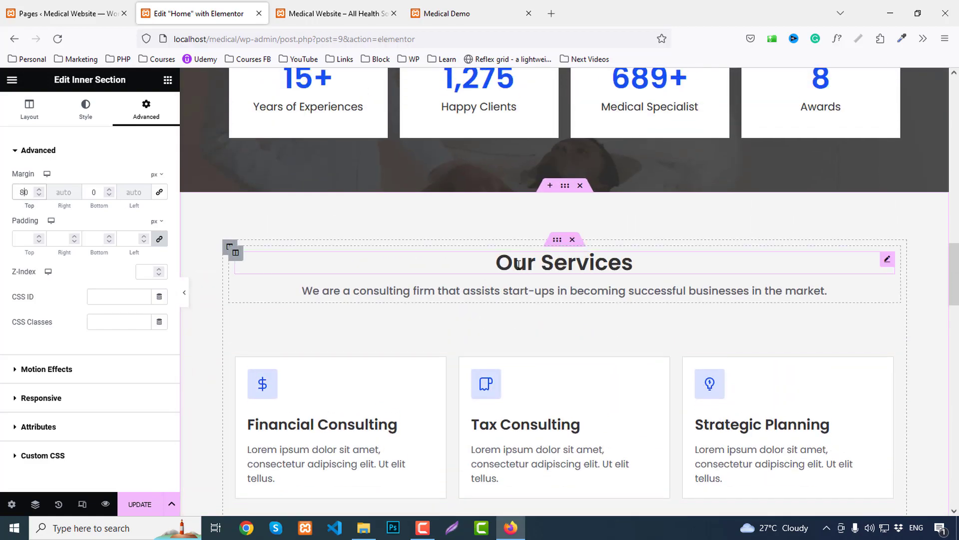
{"action": "right_click", "coordinate": [520, 264]}
{"action": "left_click", "coordinate": [550, 315]}
{"action": "scroll", "coordinate": [506, 329], "scroll_direction": "down", "scroll_amount": 9}
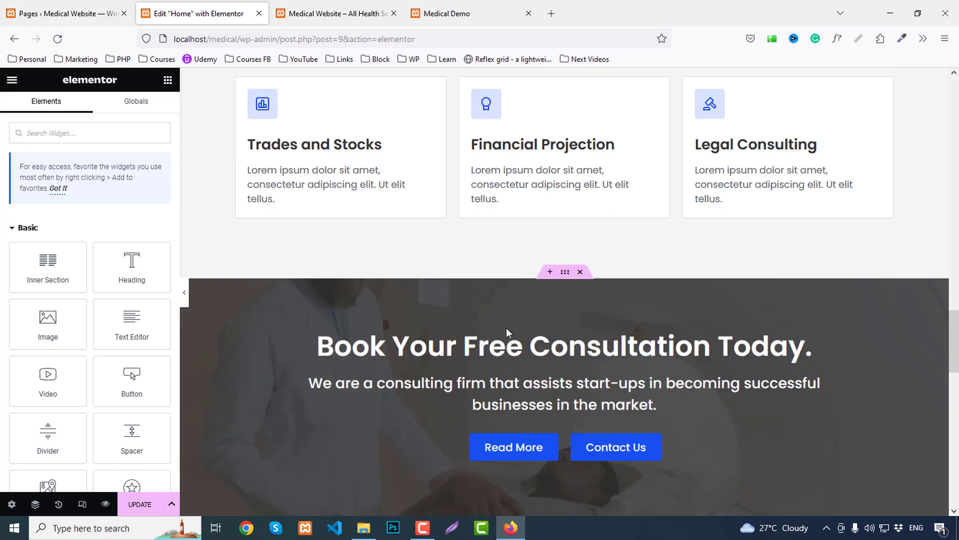
{"action": "scroll", "coordinate": [505, 328], "scroll_direction": "down", "scroll_amount": 5}
{"action": "right_click", "coordinate": [350, 308]}
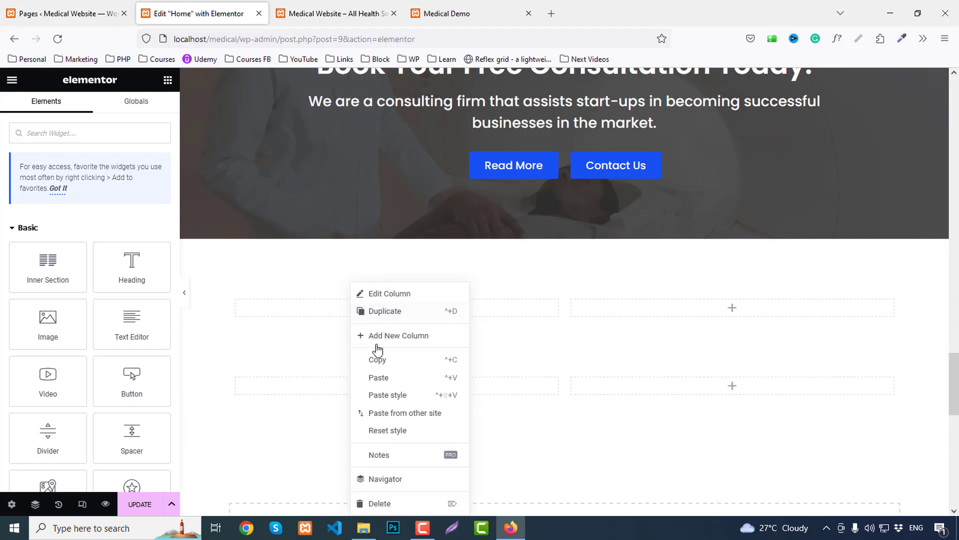
{"action": "left_click", "coordinate": [379, 378]}
Copy the subtitle below "Our Services" in the services section and paste it beneath the pasted heading in the new section.
{"action": "scroll", "coordinate": [624, 350], "scroll_direction": "up", "scroll_amount": 10}
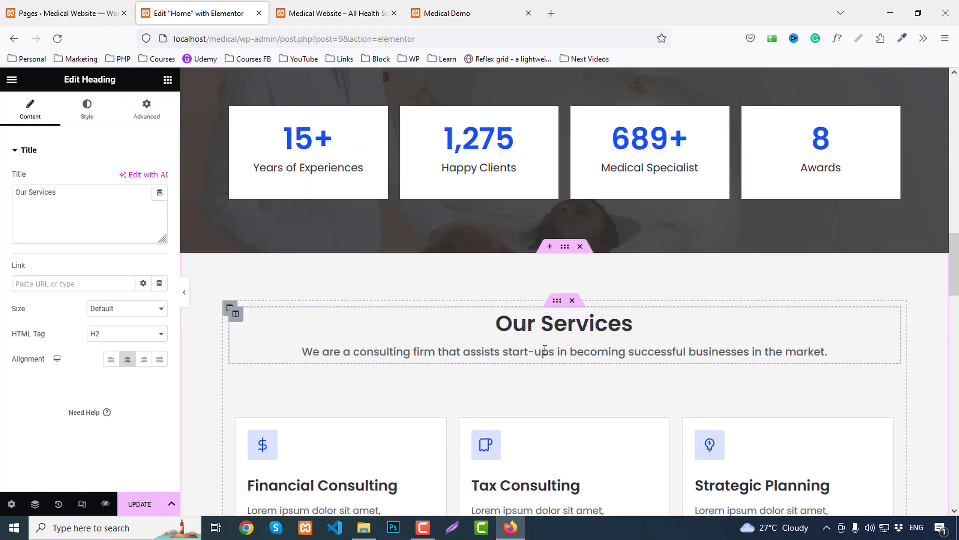
{"action": "right_click", "coordinate": [605, 340]}
{"action": "left_click", "coordinate": [632, 317]}
{"action": "scroll", "coordinate": [457, 364], "scroll_direction": "down", "scroll_amount": 8}
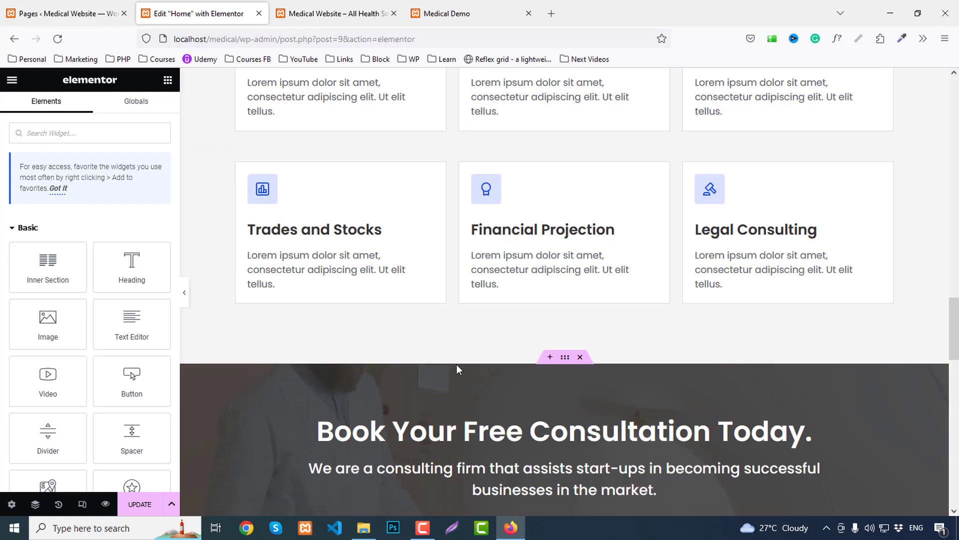
{"action": "scroll", "coordinate": [456, 364], "scroll_direction": "down", "scroll_amount": 8}
{"action": "scroll", "coordinate": [449, 353], "scroll_direction": "up", "scroll_amount": 3}
{"action": "right_click", "coordinate": [384, 190]}
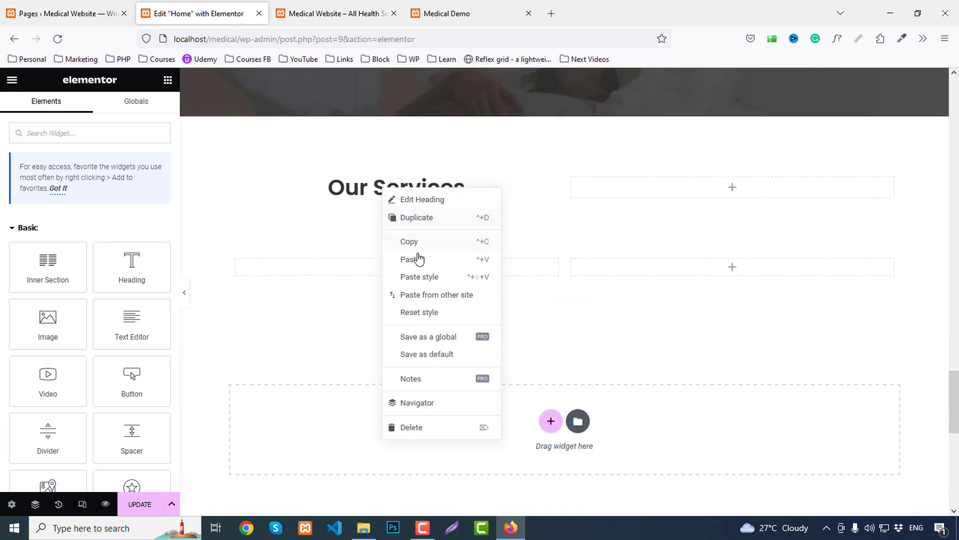
{"action": "left_click", "coordinate": [419, 259]}
Delete the empty second column of the upper inner section and open the pasted "Our Services" heading for editing.
{"action": "right_click", "coordinate": [581, 189]}
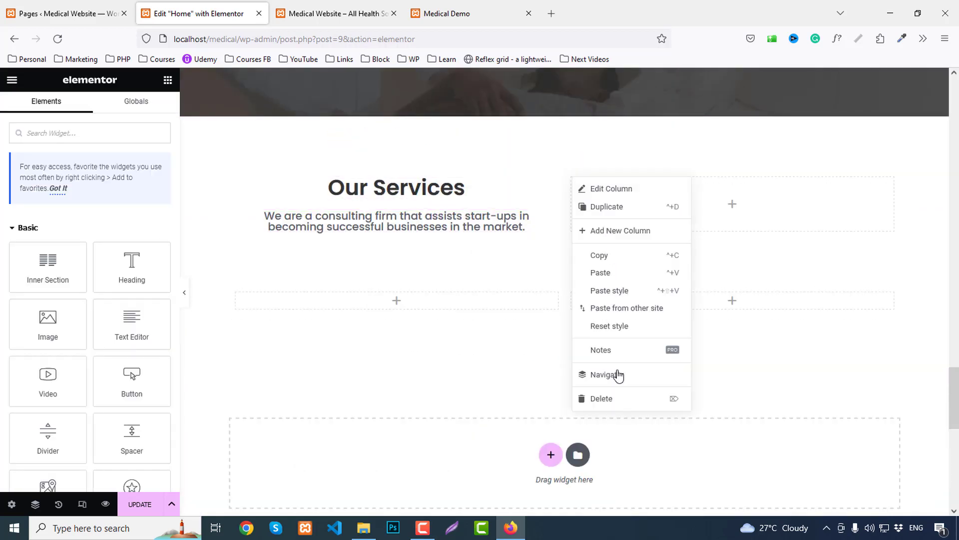
{"action": "left_click", "coordinate": [616, 397]}
{"action": "left_click", "coordinate": [632, 189]}
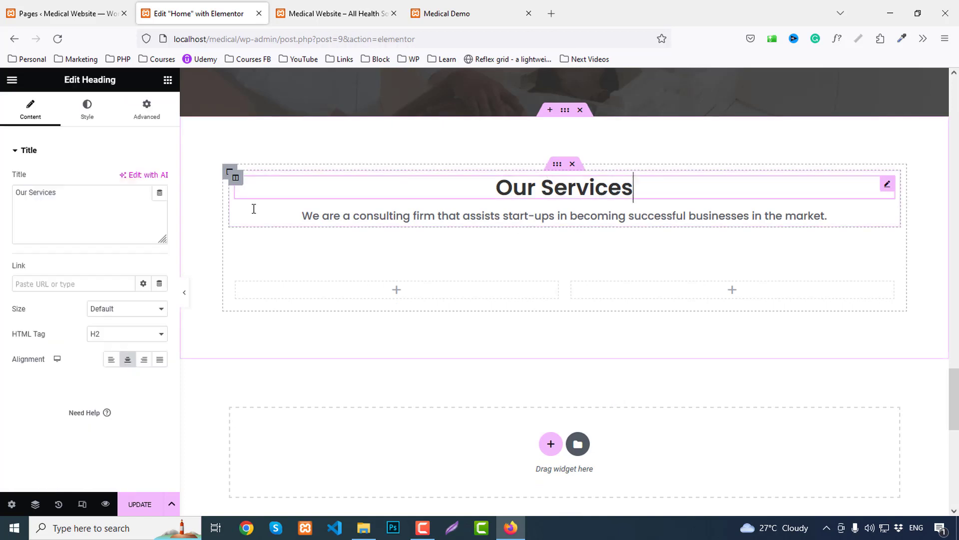
Change the pasted heading's title to "Experienced Doctors", correcting the spelling of both words.
{"action": "type", "text": "E"}
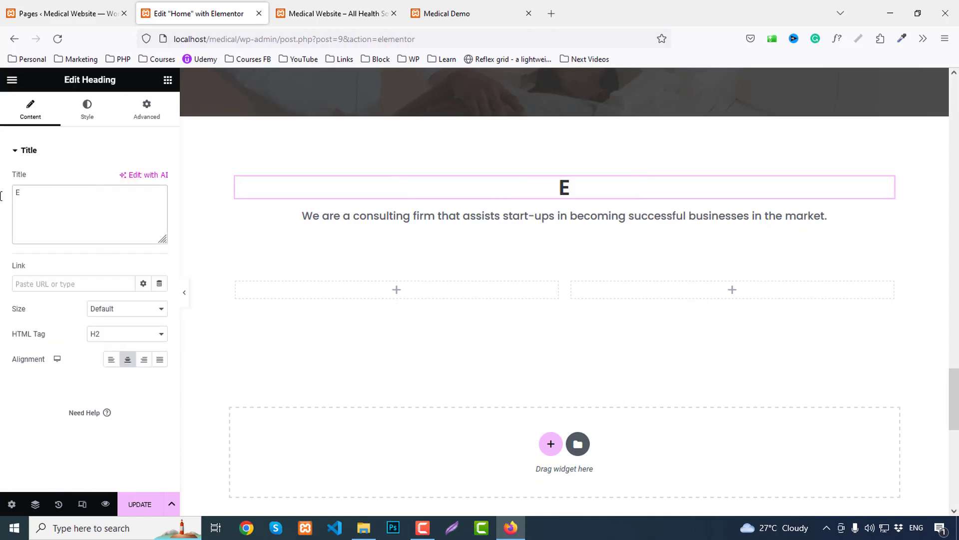
{"action": "type", "text": "xperei"}
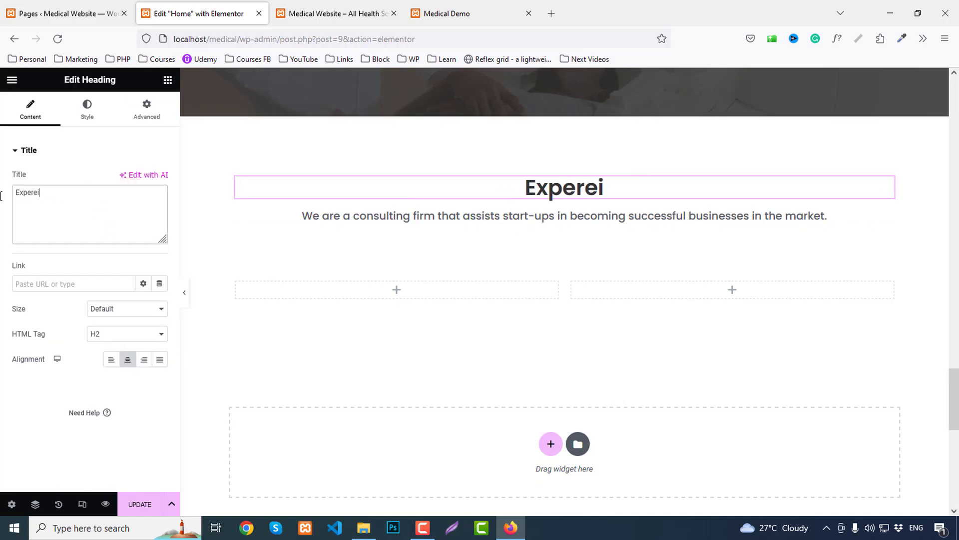
{"action": "type", "text": "nced "}
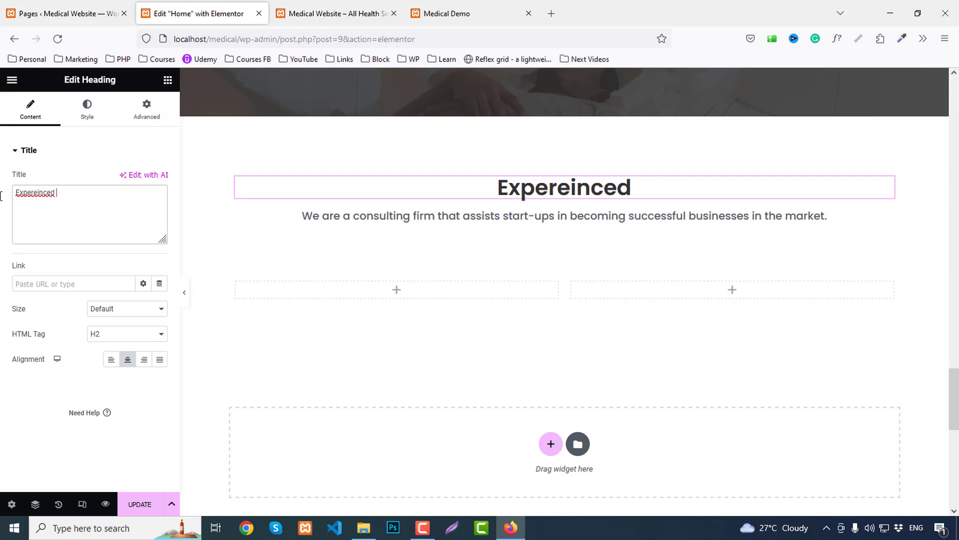
{"action": "type", "text": "Doctprs"}
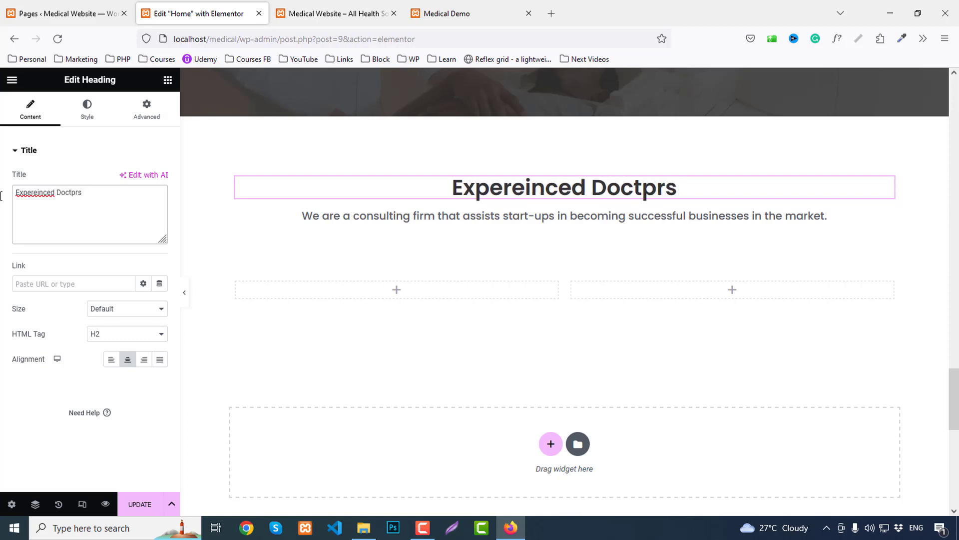
{"action": "right_click", "coordinate": [36, 192]}
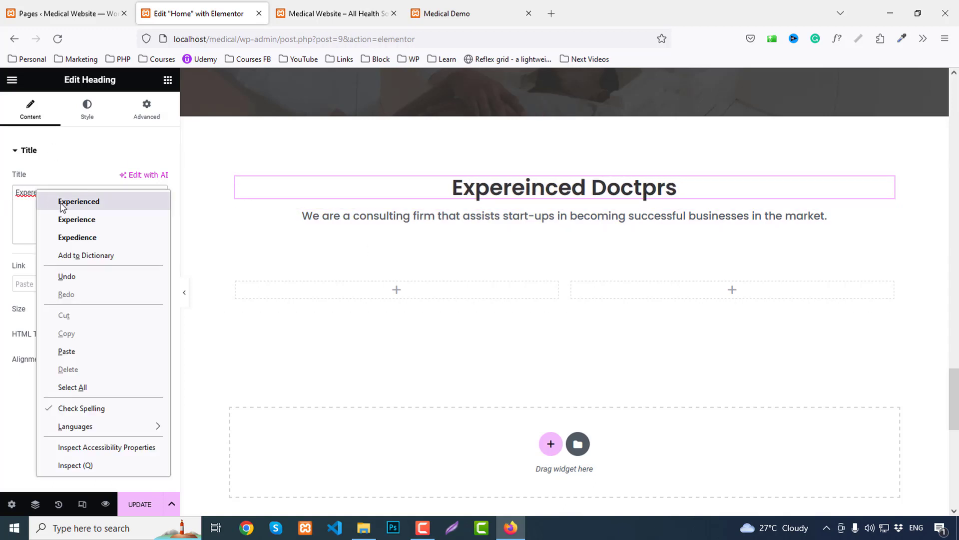
{"action": "left_click", "coordinate": [67, 202]}
{"action": "right_click", "coordinate": [71, 194]}
{"action": "left_click", "coordinate": [103, 212]}
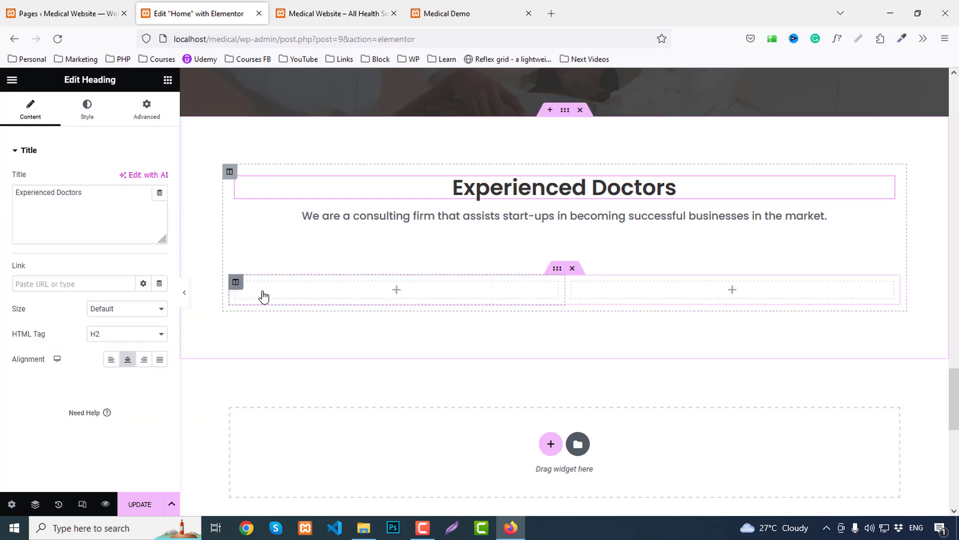
Duplicate the first column of the lower inner section twice to make a four-column row.
{"action": "right_click", "coordinate": [238, 283]}
{"action": "left_click", "coordinate": [272, 311]}
{"action": "right_click", "coordinate": [238, 284]}
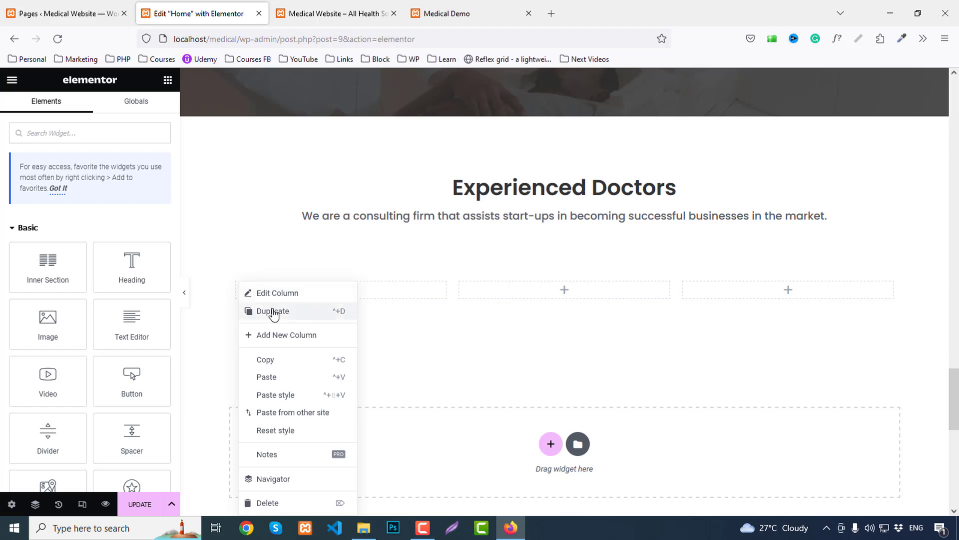
{"action": "left_click", "coordinate": [272, 312]}
Add an Image Box widget to the first column of the lower inner section.
{"action": "left_click", "coordinate": [167, 80]}
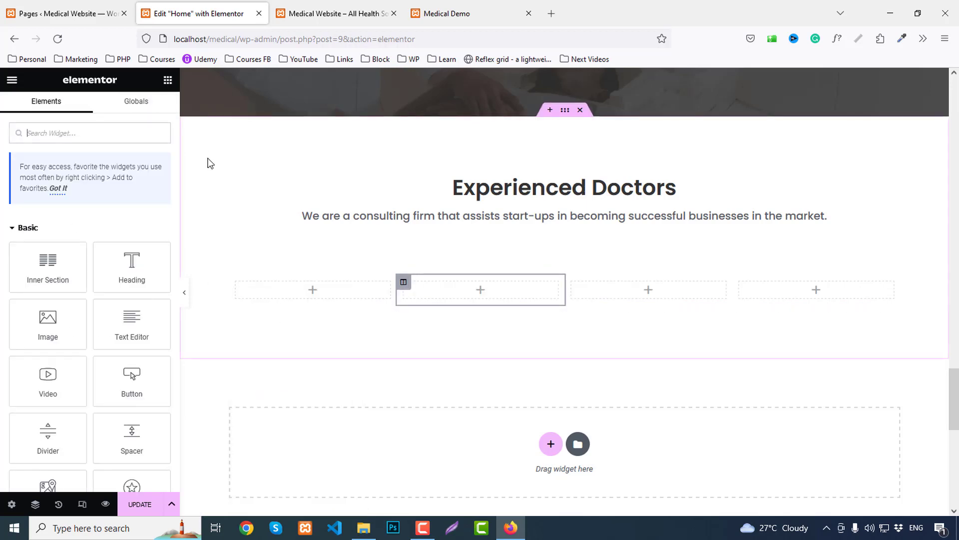
{"action": "type", "text": "image"}
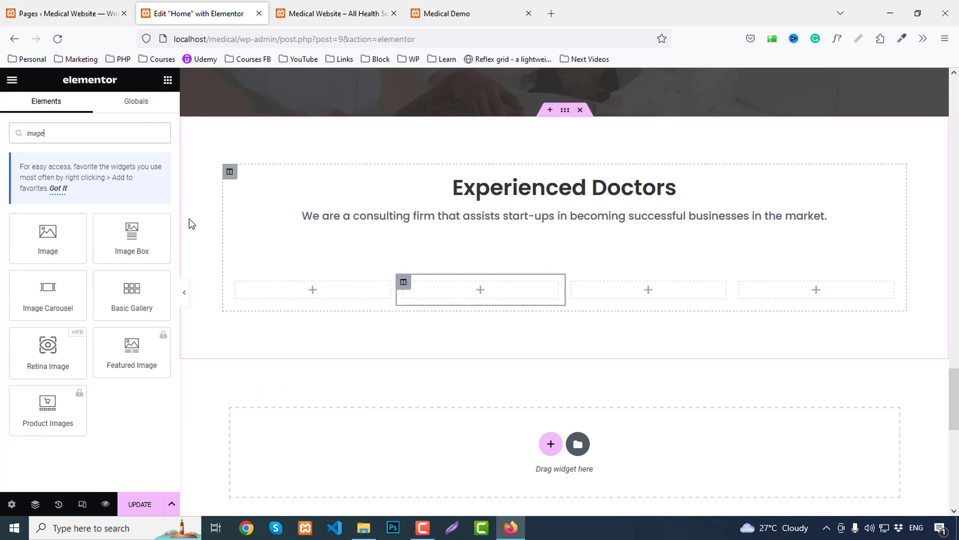
{"action": "left_click_drag", "start_coordinate": [132, 235], "coordinate": [313, 297]}
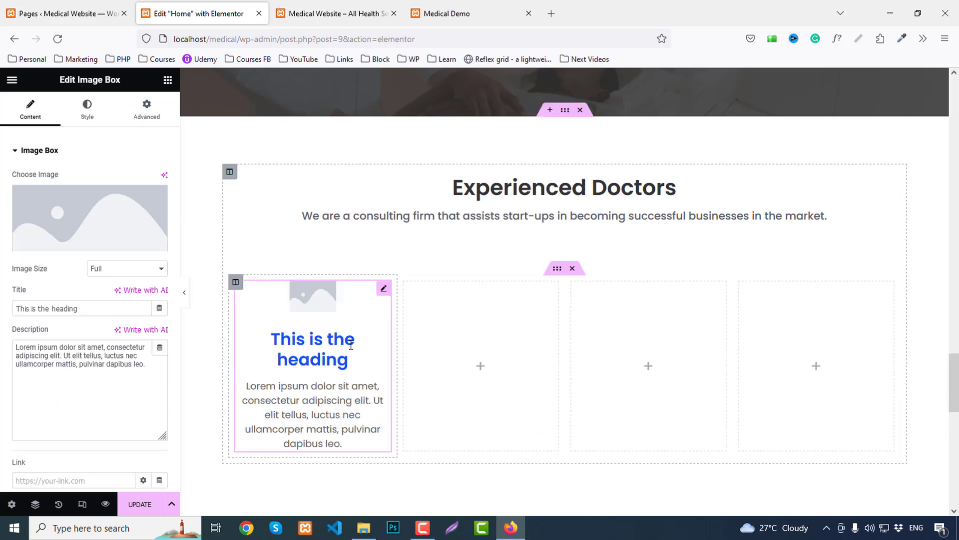
Copy the image box and paste it into the second, third and fourth columns of the lower inner section.
{"action": "right_click", "coordinate": [307, 316]}
{"action": "left_click", "coordinate": [336, 316]}
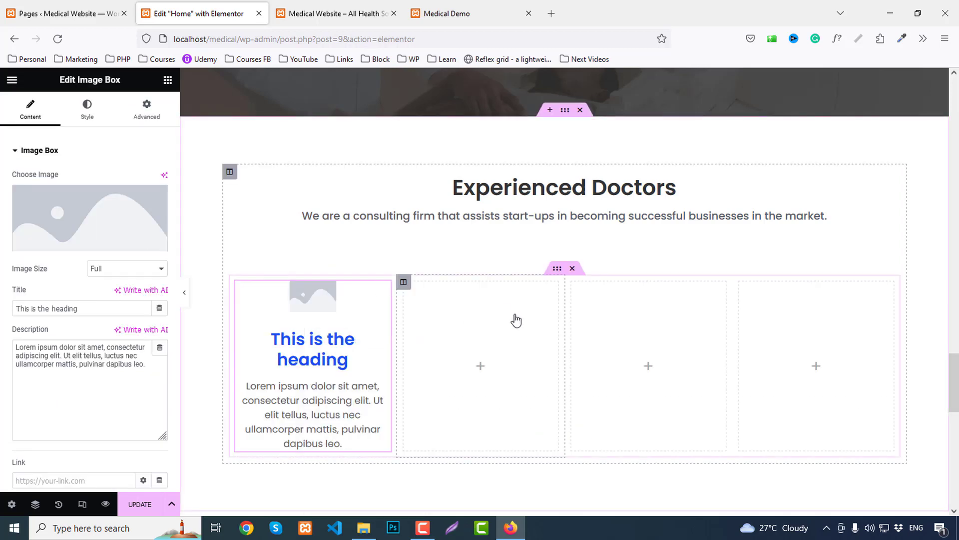
{"action": "right_click", "coordinate": [516, 321]}
{"action": "left_click", "coordinate": [539, 377]}
{"action": "right_click", "coordinate": [681, 317]}
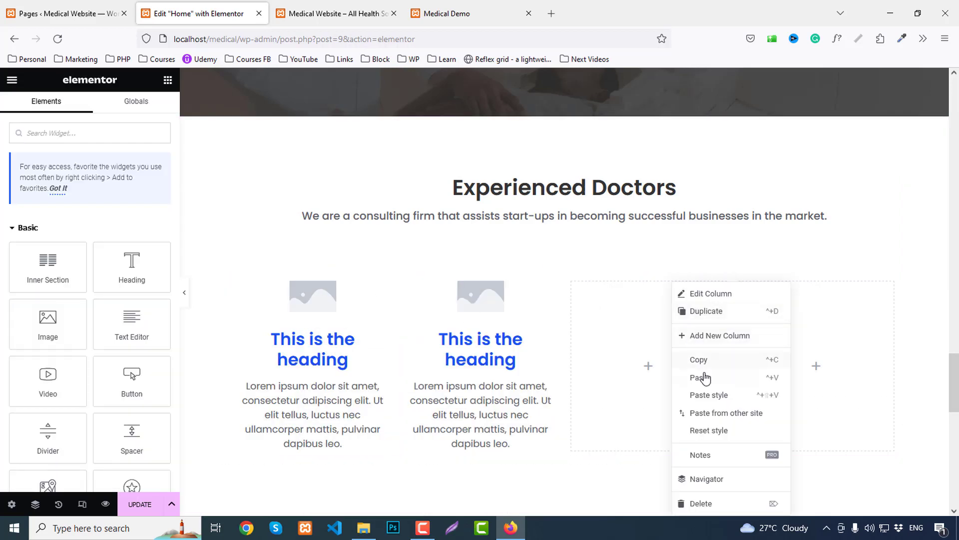
{"action": "left_click", "coordinate": [705, 379]}
{"action": "right_click", "coordinate": [833, 345]}
{"action": "left_click", "coordinate": [844, 378]}
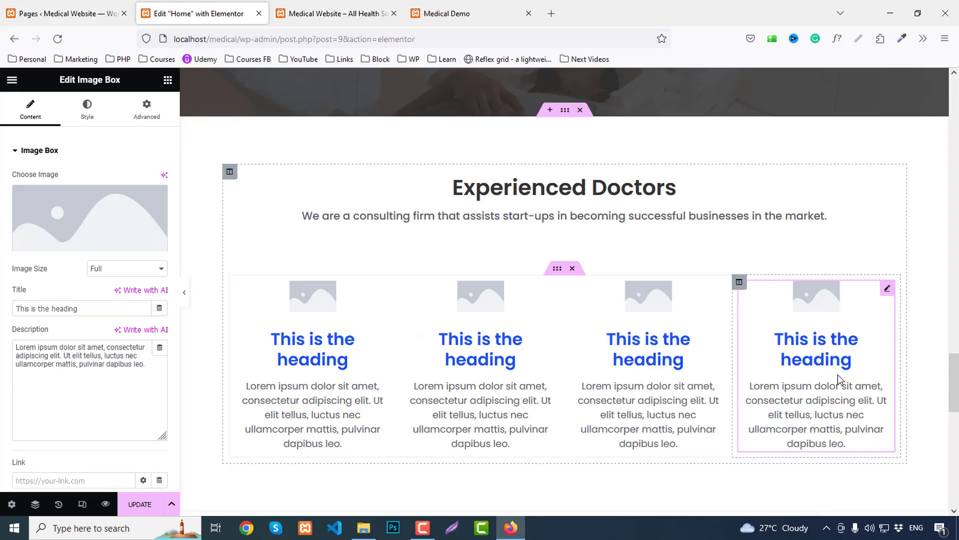
Copy the first team member's name from the Medical Demo page and return to the Elementor editor.
{"action": "left_click", "coordinate": [474, 6]}
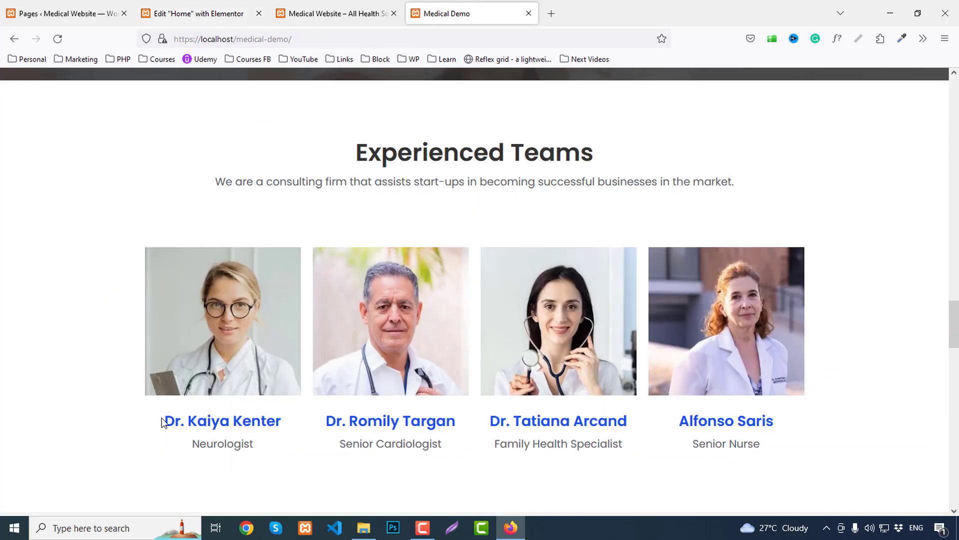
{"action": "left_click_drag", "start_coordinate": [161, 421], "coordinate": [284, 422]}
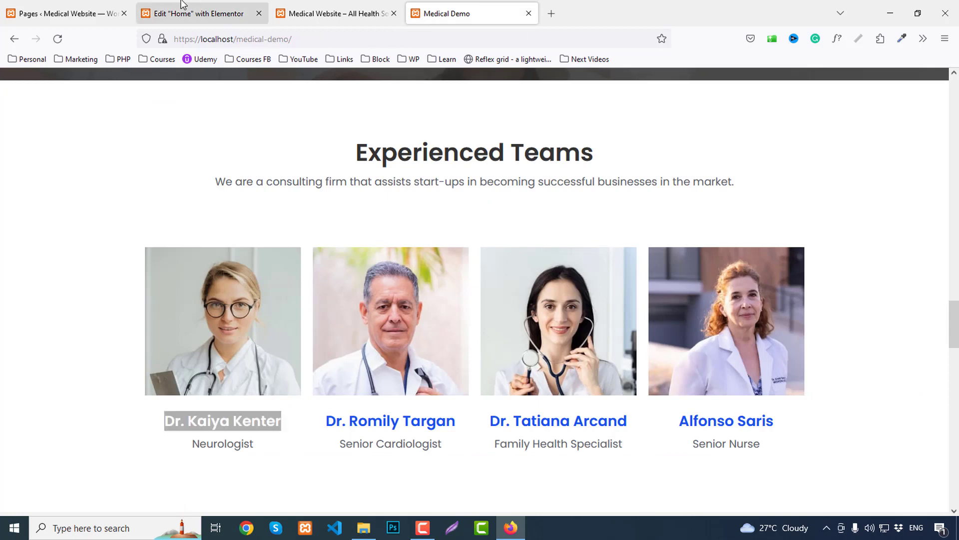
{"action": "left_click", "coordinate": [182, 4]}
Choose Group-8.jpg from the media library as the image of the fourth and second image boxes.
{"action": "left_click", "coordinate": [62, 230]}
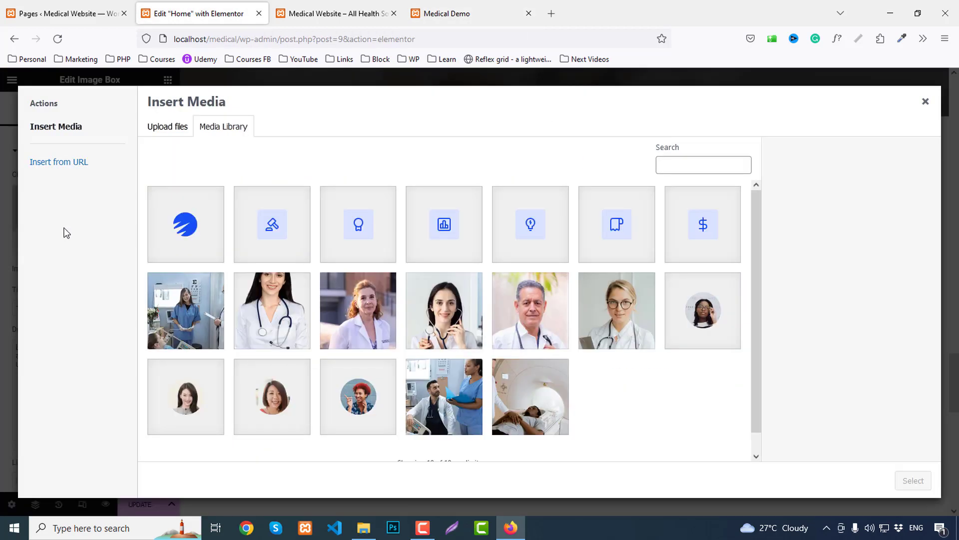
{"action": "left_click", "coordinate": [634, 315]}
{"action": "left_click", "coordinate": [914, 480]}
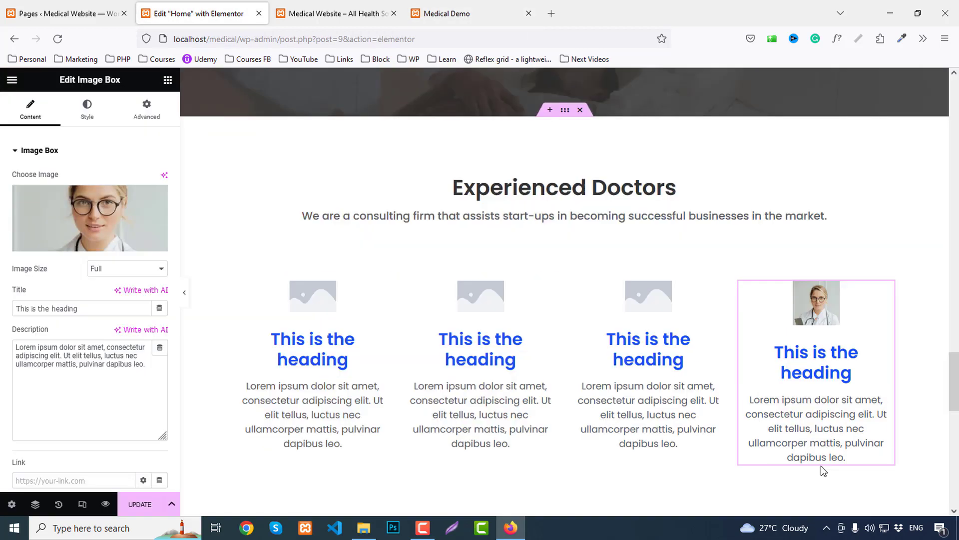
{"action": "left_click", "coordinate": [503, 300]}
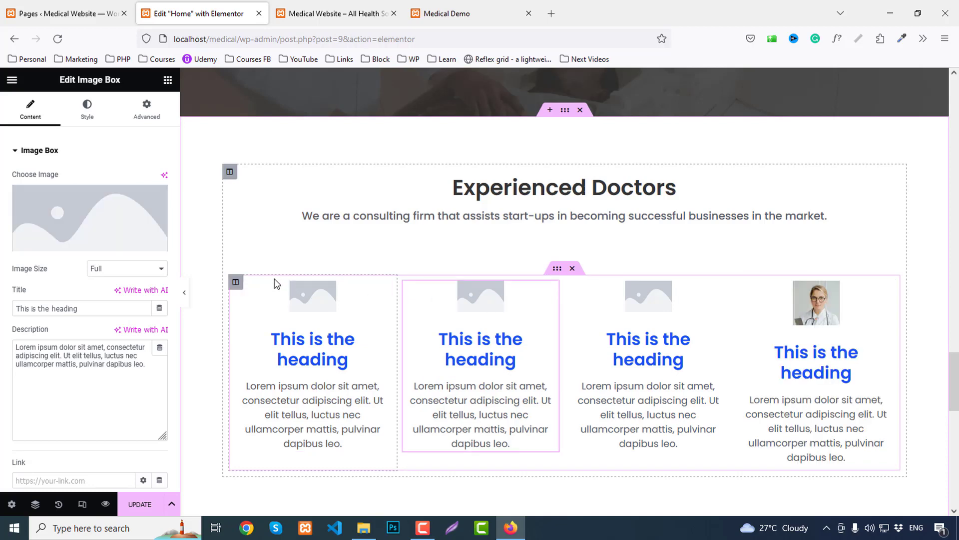
{"action": "left_click", "coordinate": [107, 216]}
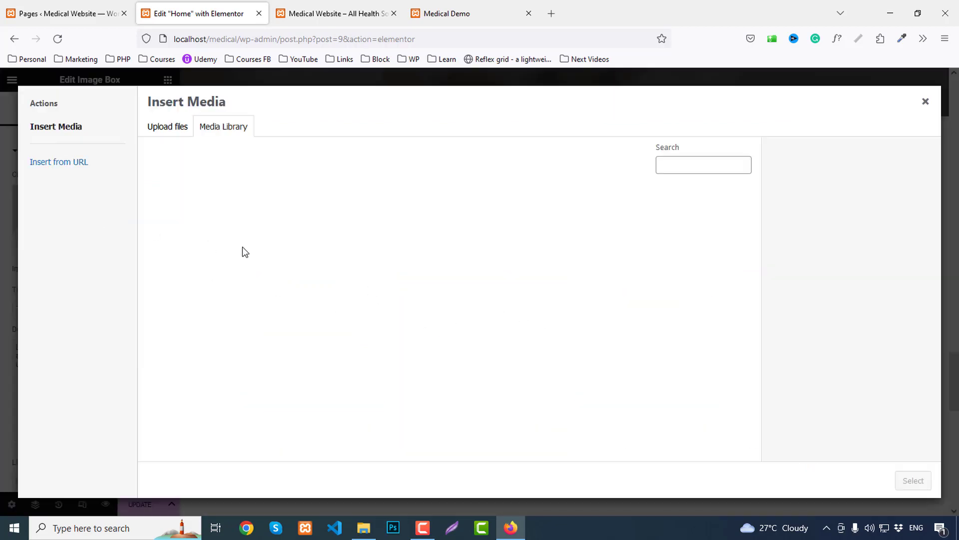
{"action": "left_click", "coordinate": [654, 332]}
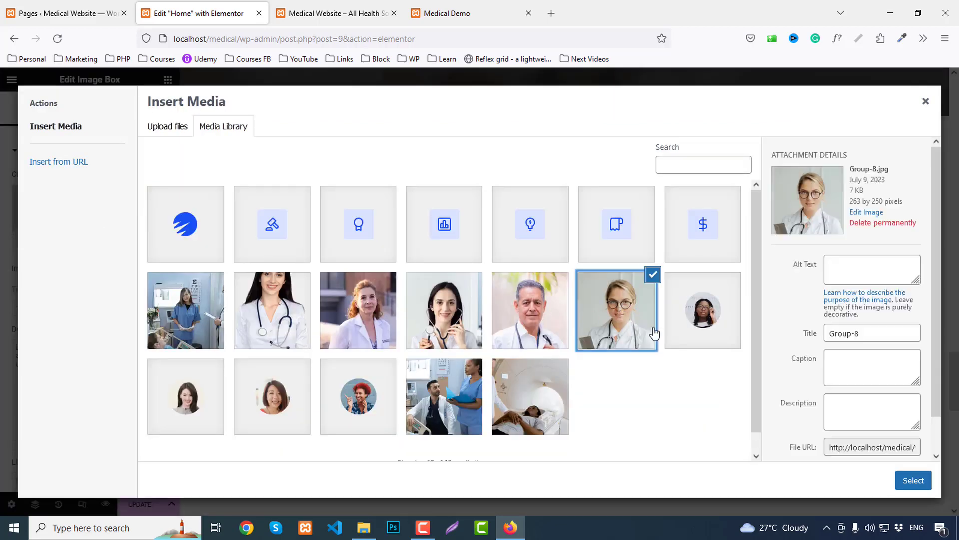
{"action": "left_click", "coordinate": [924, 487]}
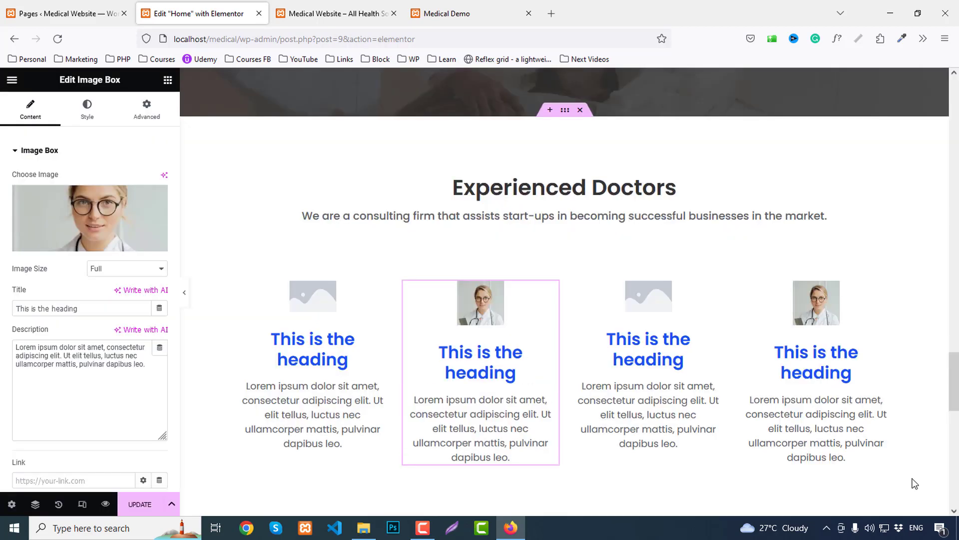
Set the first image box's picture to Group-8.jpg and the second's to Group-8-1.jpg from the media library.
{"action": "left_click", "coordinate": [325, 299]}
{"action": "left_click", "coordinate": [125, 220]}
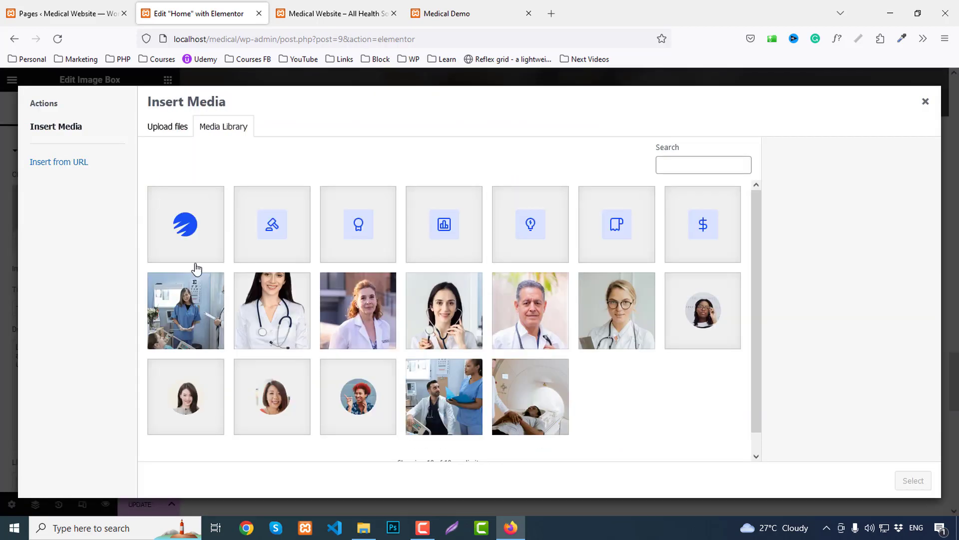
{"action": "left_click", "coordinate": [607, 315]}
{"action": "left_click", "coordinate": [914, 480]}
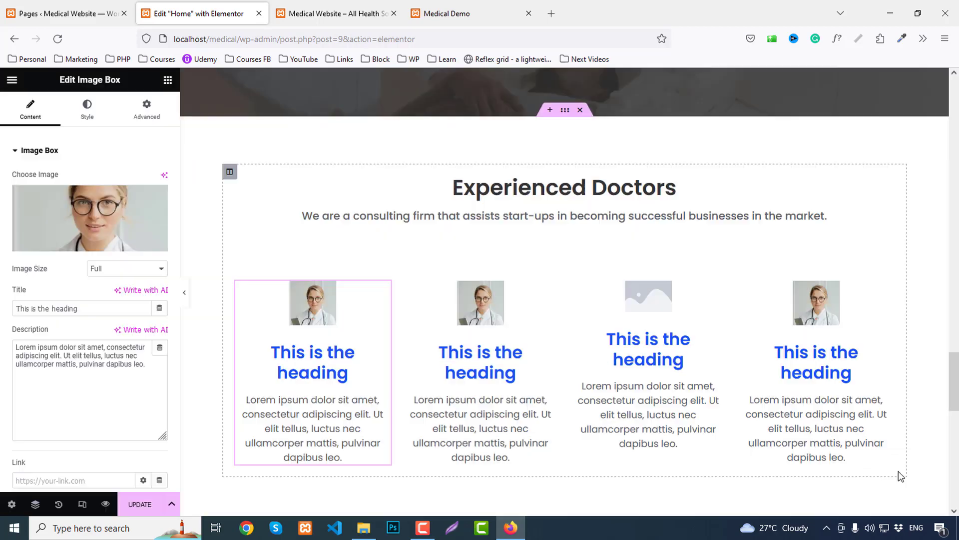
{"action": "left_click", "coordinate": [90, 218]}
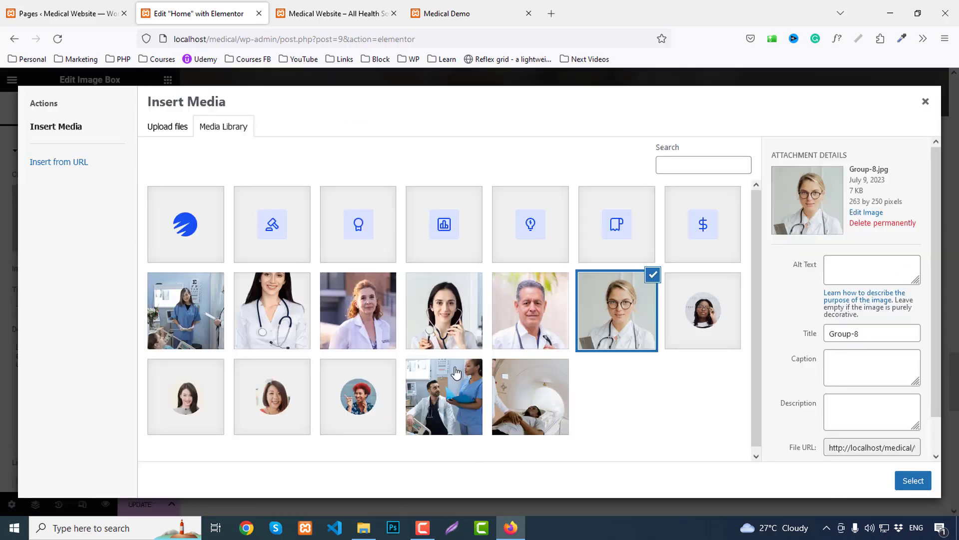
{"action": "left_click", "coordinate": [550, 311]}
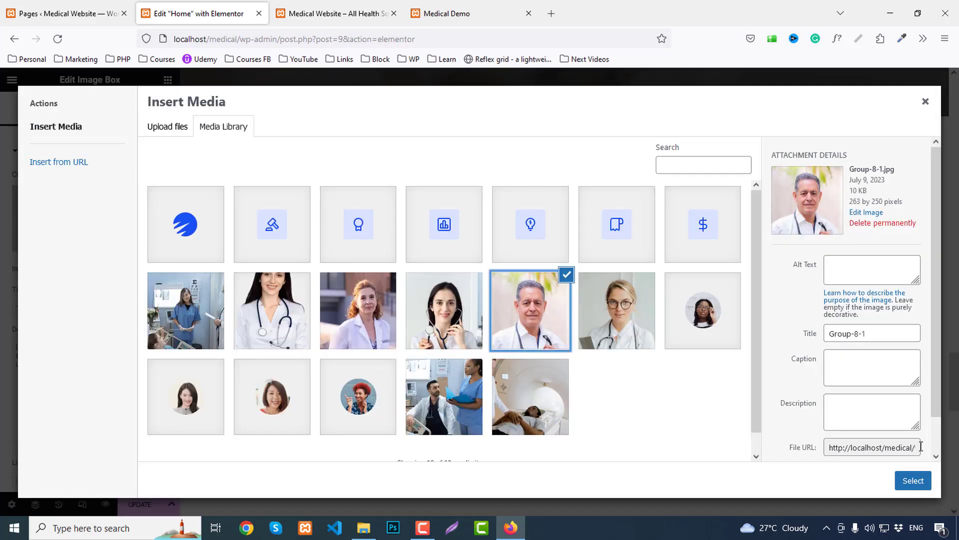
{"action": "left_click", "coordinate": [913, 480]}
Set the third image box's picture to Group-8-2.jpg and the fourth's to Group-8-3-1.jpg from the media library.
{"action": "left_click", "coordinate": [646, 302]}
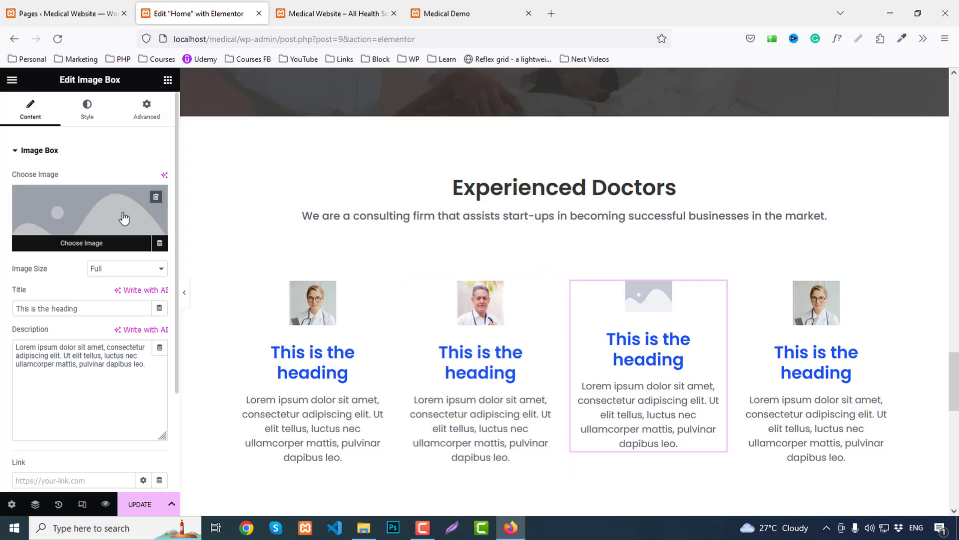
{"action": "left_click", "coordinate": [124, 218]}
{"action": "left_click", "coordinate": [442, 311]}
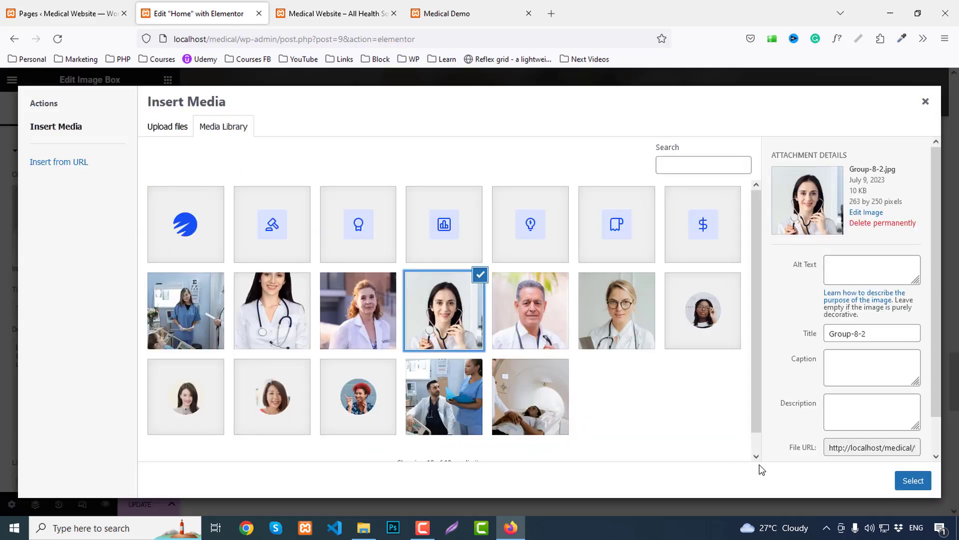
{"action": "left_click", "coordinate": [904, 481]}
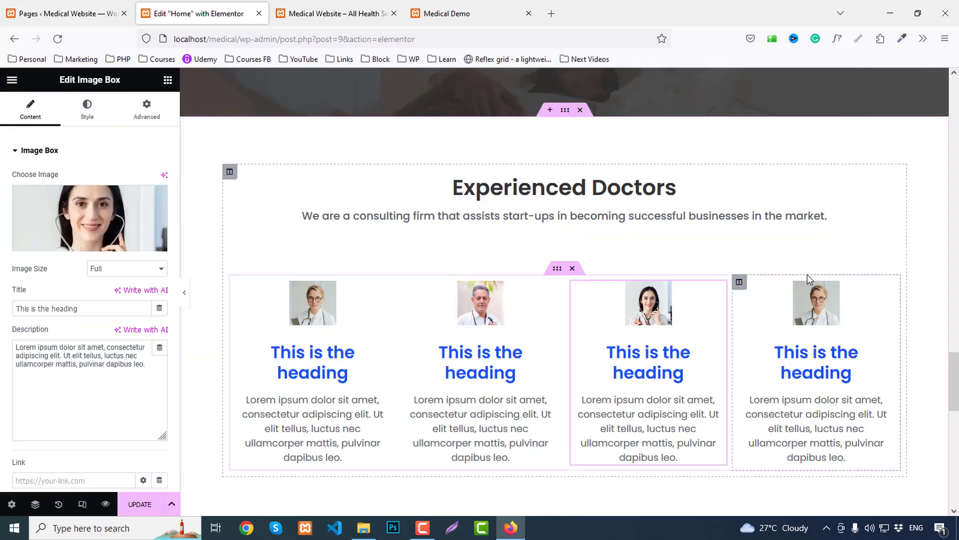
{"action": "left_click", "coordinate": [814, 302]}
{"action": "left_click", "coordinate": [65, 201]}
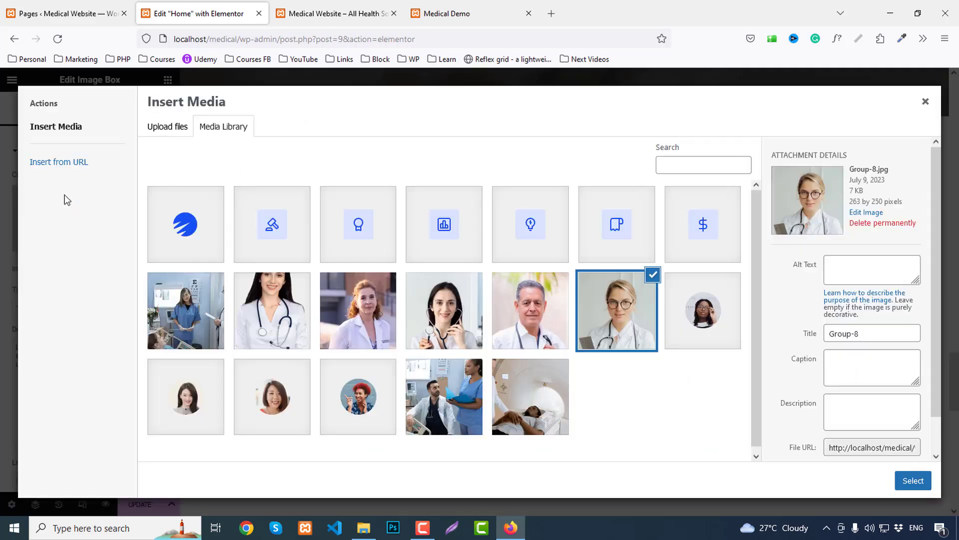
{"action": "left_click", "coordinate": [368, 306]}
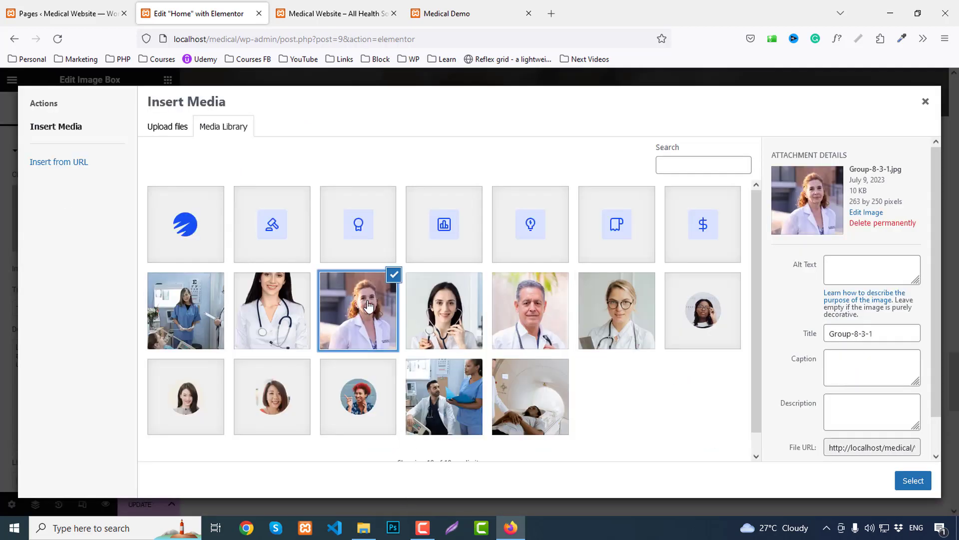
{"action": "left_click", "coordinate": [922, 484]}
Replace the first image box's title with the copied name of the first team member.
{"action": "left_click", "coordinate": [307, 362]}
{"action": "left_click", "coordinate": [27, 306]}
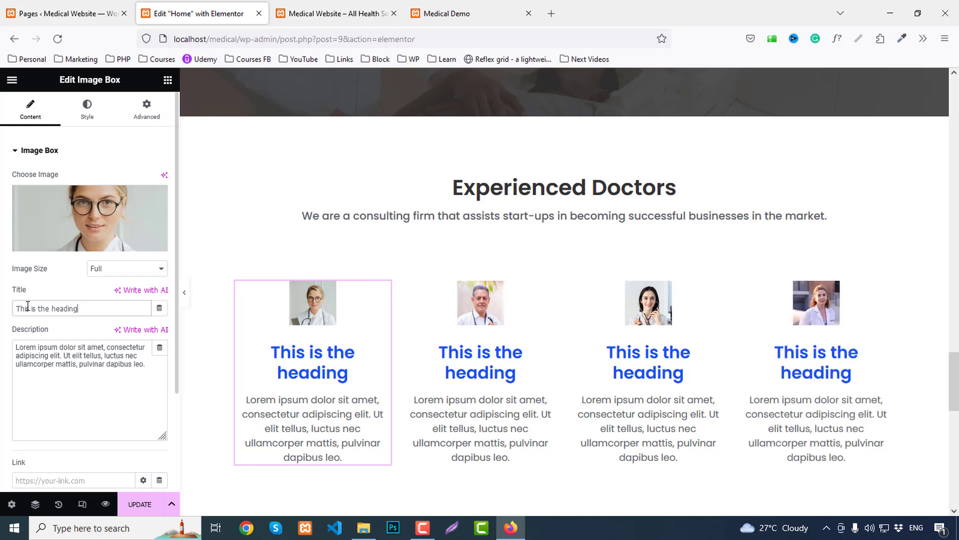
{"action": "type", "text": "Dr. Kaiya Kenter"}
Copy the first team member's specialty from the demo page and set the first image box's description to "Neurologist".
{"action": "left_click", "coordinate": [448, 8]}
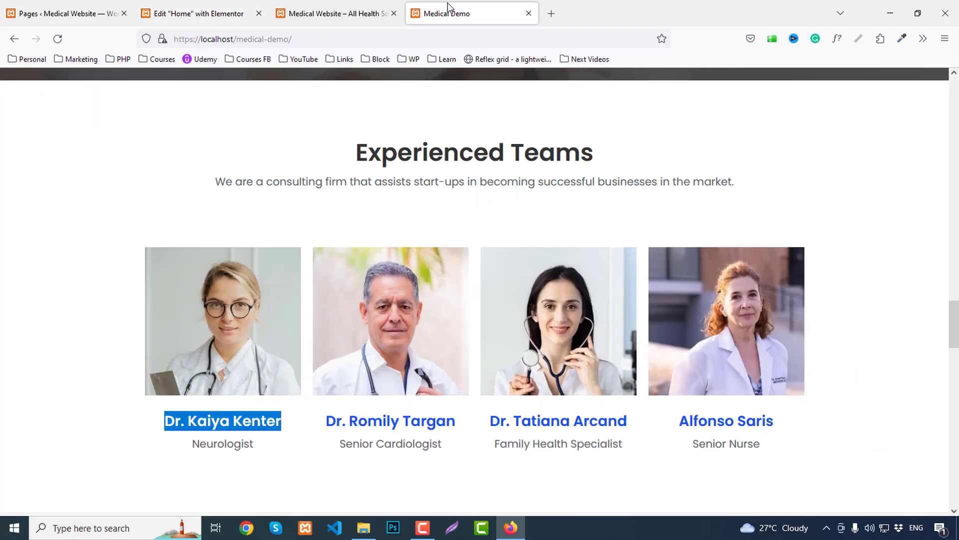
{"action": "left_click", "coordinate": [129, 436]}
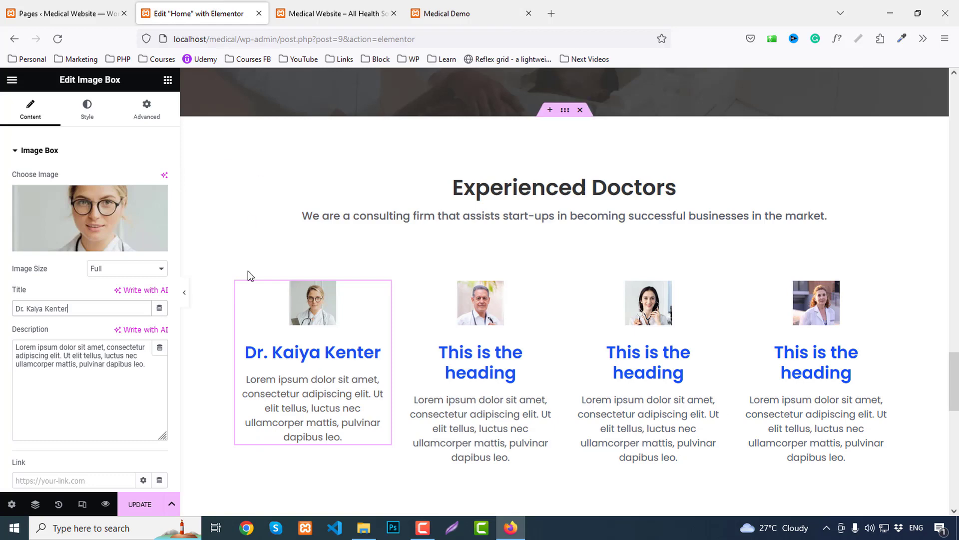
{"action": "left_click", "coordinate": [215, 7]}
{"action": "triple_click", "coordinate": [80, 356]}
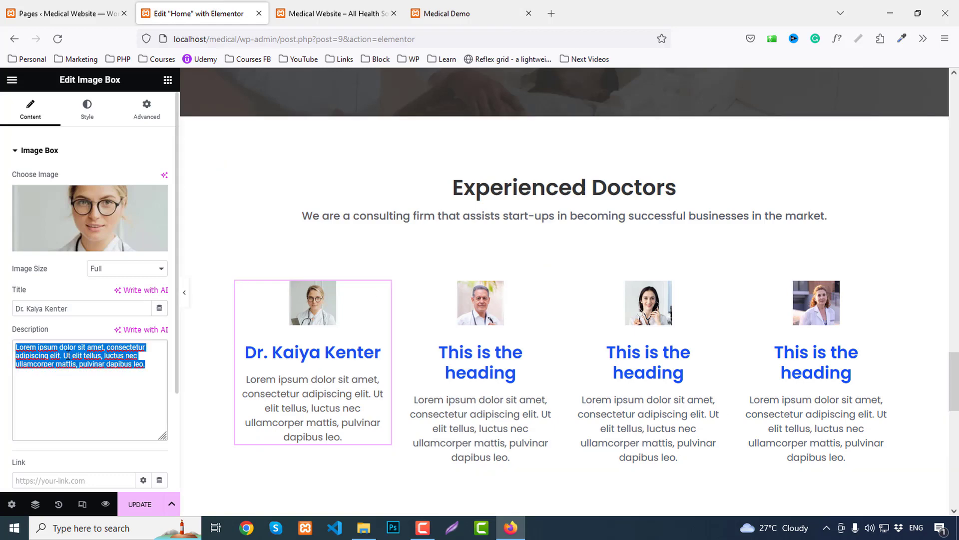
{"action": "type", "text": "Neurologist"}
Copy the second team member's name from the demo page into the second image box's title.
{"action": "left_click", "coordinate": [475, 14]}
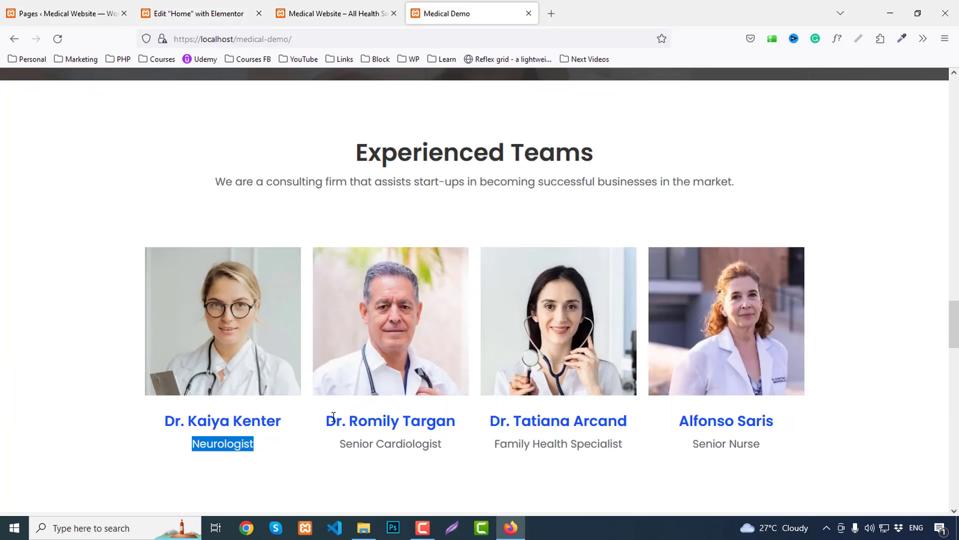
{"action": "left_click_drag", "start_coordinate": [329, 418], "coordinate": [443, 422]}
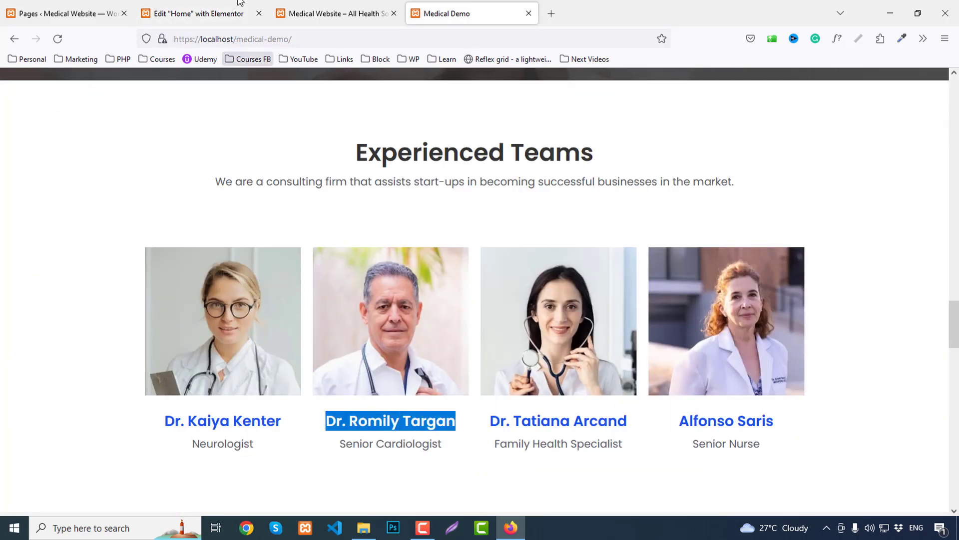
{"action": "left_click", "coordinate": [240, 4]}
{"action": "left_click", "coordinate": [515, 372]}
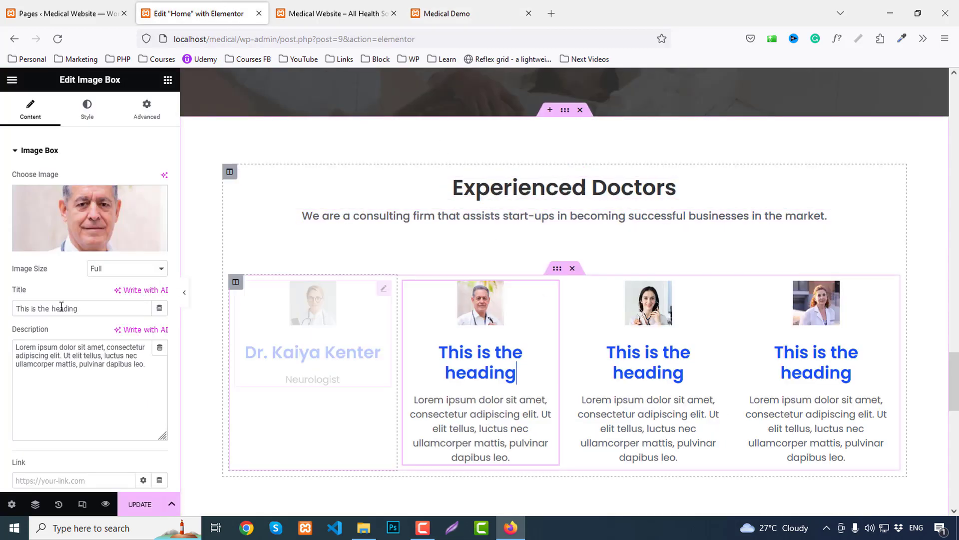
{"action": "type", "text": "Dr. Romily Targan"}
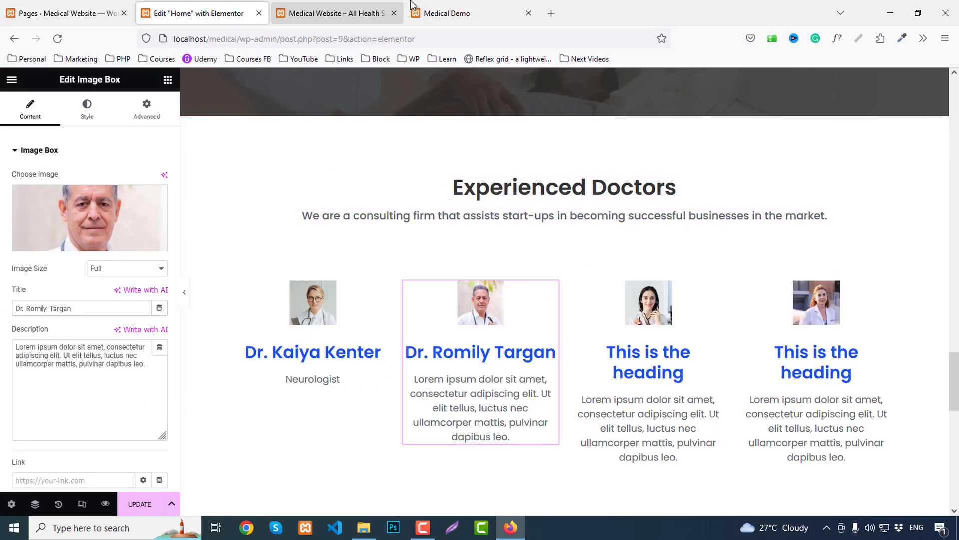
Copy the second team member's specialty from the demo page and set the second image box's description to "Senior Cardiologist".
{"action": "left_click", "coordinate": [446, 14]}
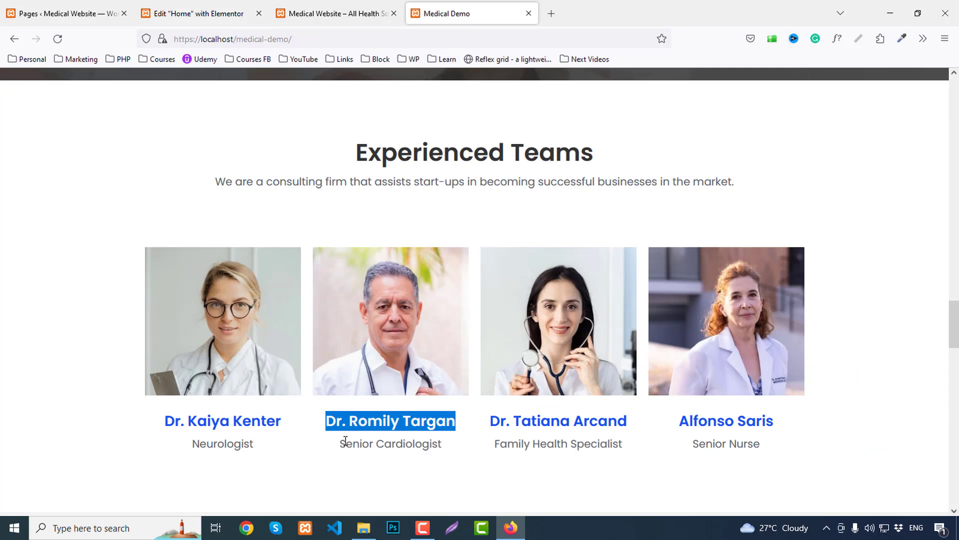
{"action": "left_click_drag", "start_coordinate": [344, 442], "coordinate": [443, 448]}
{"action": "key", "text": "ctrl+c"}
{"action": "left_click", "coordinate": [199, 14]}
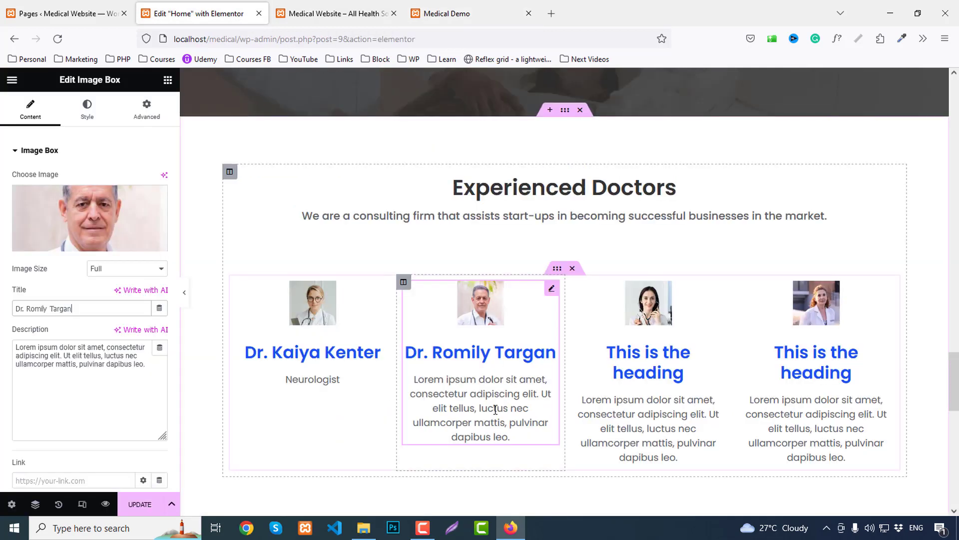
{"action": "left_click", "coordinate": [93, 358]}
{"action": "key", "text": "ctrl+a"}
{"action": "key", "text": "ctrl+v"}
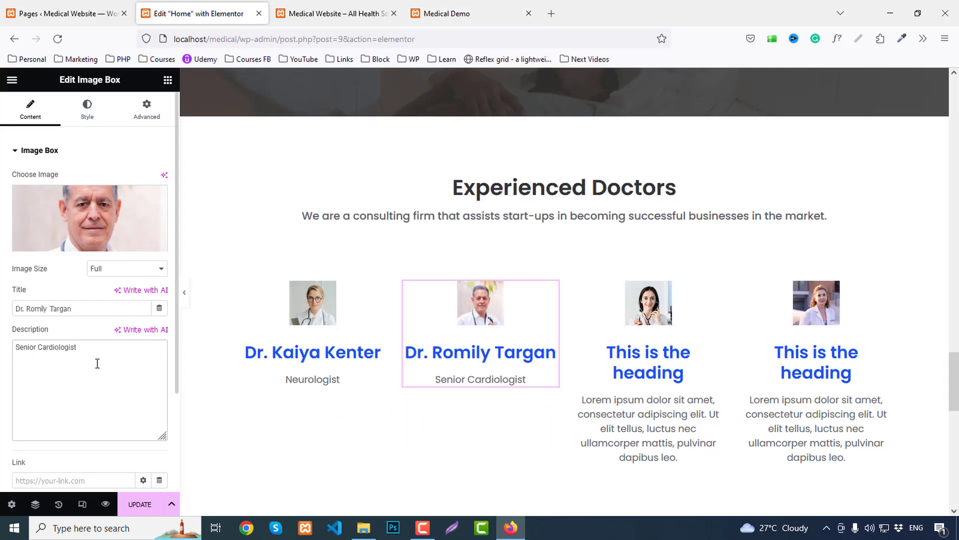
Copy the third team member's name from the demo page into the third image box's title.
{"action": "left_click", "coordinate": [510, 15]}
{"action": "scroll", "coordinate": [484, 315], "scroll_direction": "down", "scroll_amount": 2}
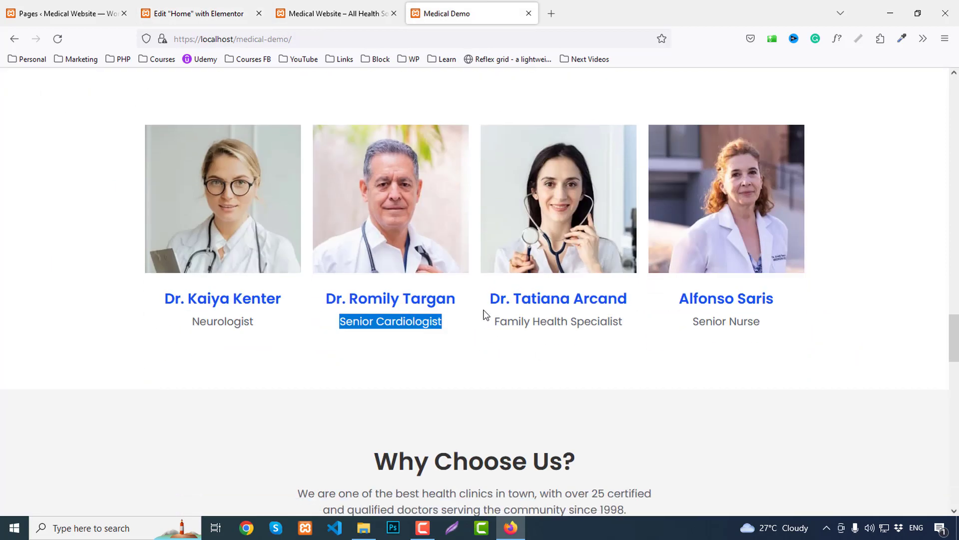
{"action": "left_click_drag", "start_coordinate": [490, 299], "coordinate": [634, 305]}
{"action": "key", "text": "ctrl+c"}
{"action": "left_click", "coordinate": [199, 14]}
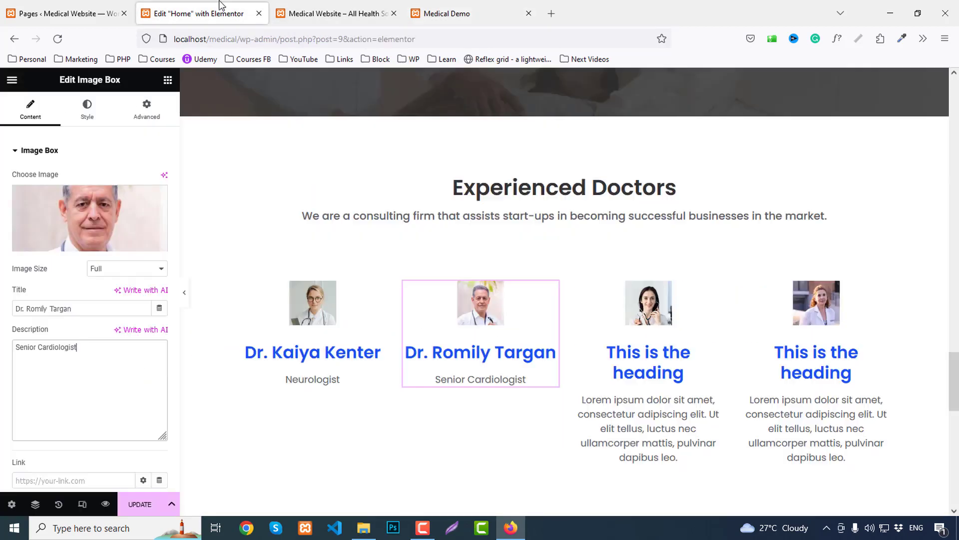
{"action": "left_click", "coordinate": [664, 371]}
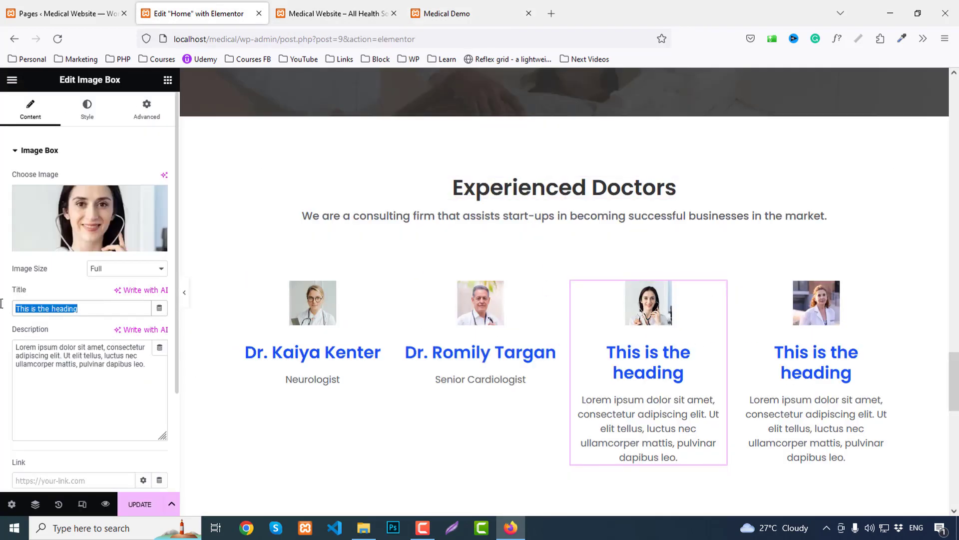
{"action": "key", "text": "ctrl+v"}
Copy the third team member's specialty from the demo page and set the third image box's description to "Family Health Specialist".
{"action": "left_click", "coordinate": [450, 14]}
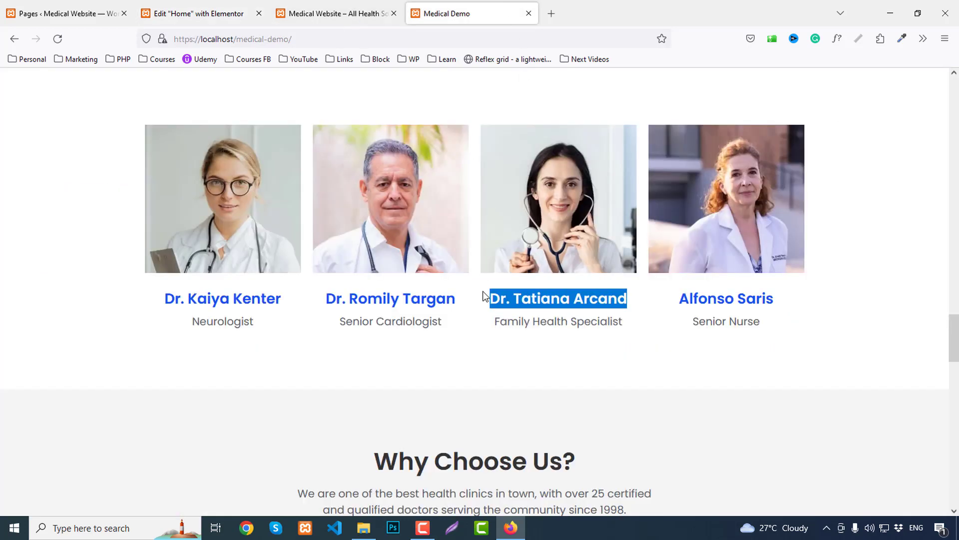
{"action": "left_click_drag", "start_coordinate": [492, 320], "coordinate": [636, 325]}
{"action": "key", "text": "ctrl+c"}
{"action": "left_click", "coordinate": [199, 14]}
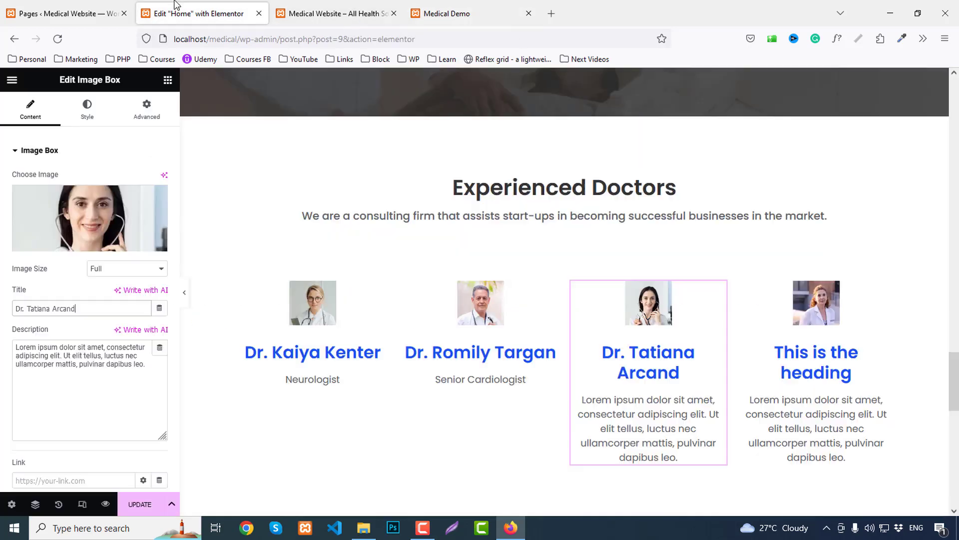
{"action": "left_click", "coordinate": [124, 372]}
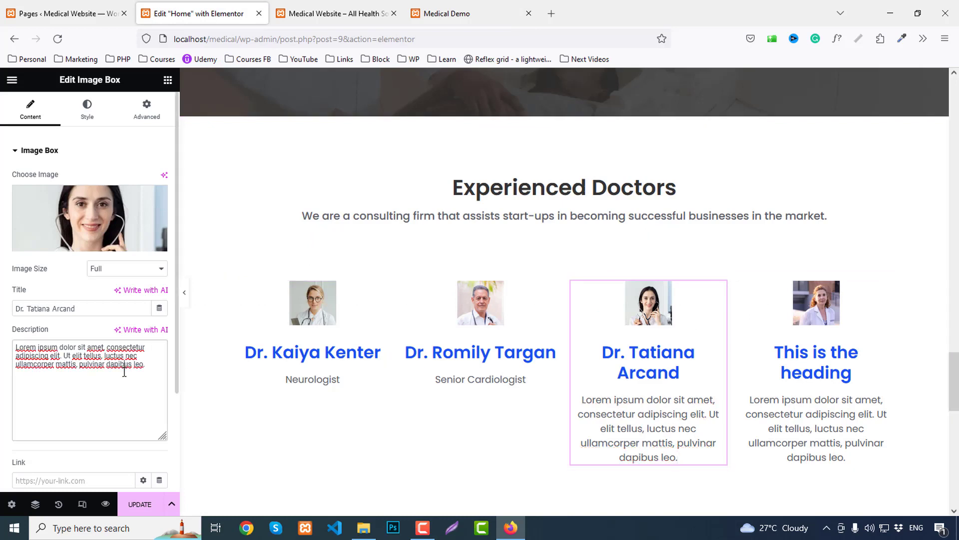
{"action": "key", "text": "ctrl+a"}
{"action": "key", "text": "ctrl+v"}
Copy the fourth team member's name from the demo page into the fourth image box's title.
{"action": "left_click", "coordinate": [446, 14]}
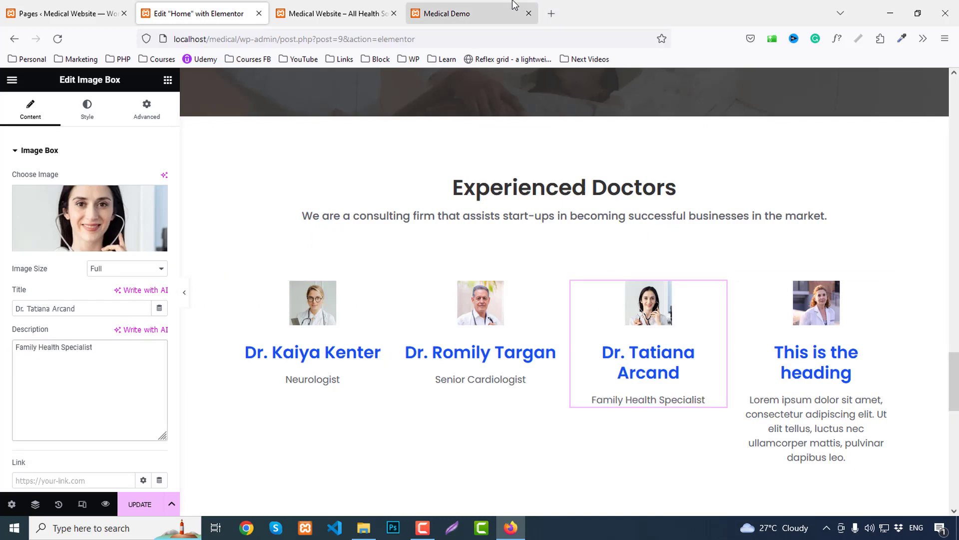
{"action": "left_click_drag", "start_coordinate": [677, 299], "coordinate": [805, 306]}
{"action": "key", "text": "ctrl+c"}
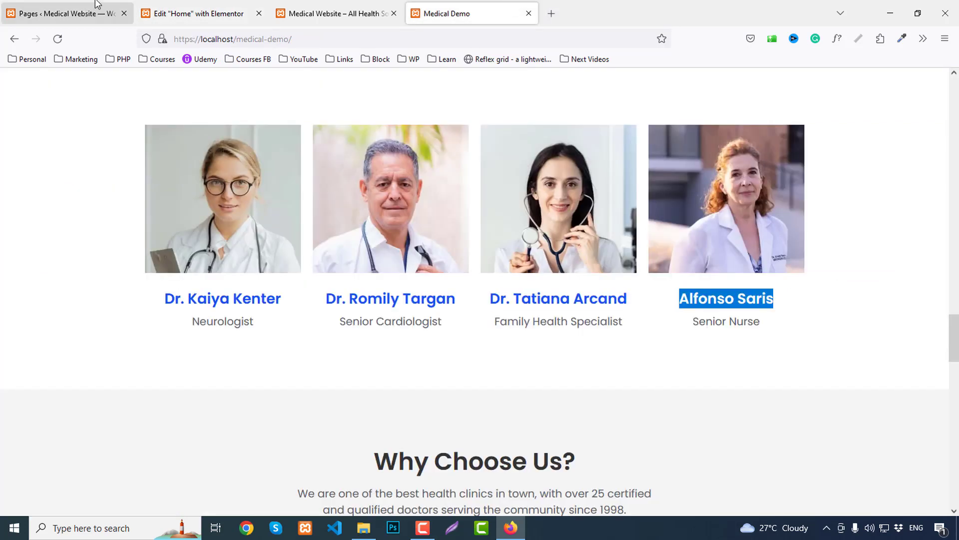
{"action": "left_click", "coordinate": [200, 14]}
{"action": "left_click", "coordinate": [819, 350]}
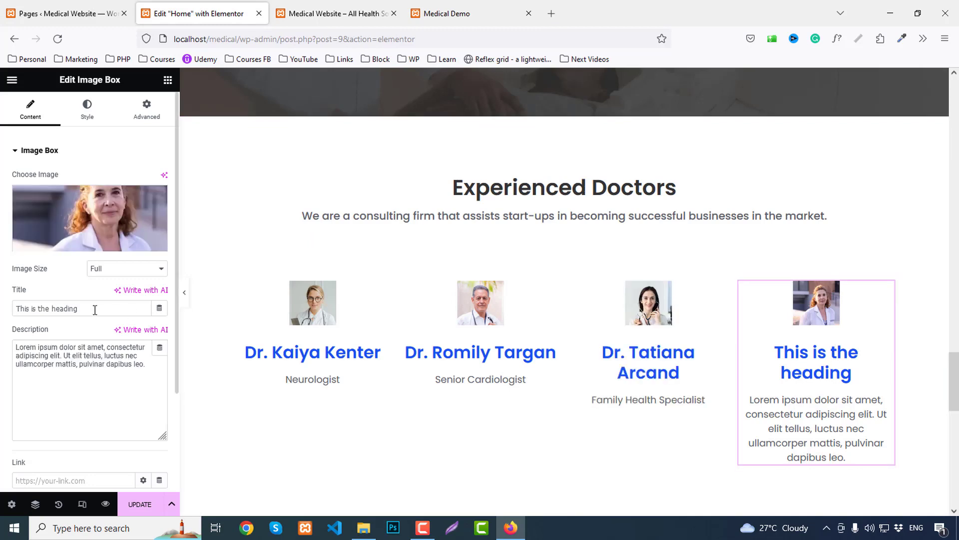
{"action": "left_click_drag", "start_coordinate": [94, 311], "coordinate": [11, 315]}
{"action": "key", "text": "ctrl+v"}
Copy the fourth team member's role from the demo page and set the fourth image box's description to "Senior Nurse".
{"action": "left_click", "coordinate": [472, 14]}
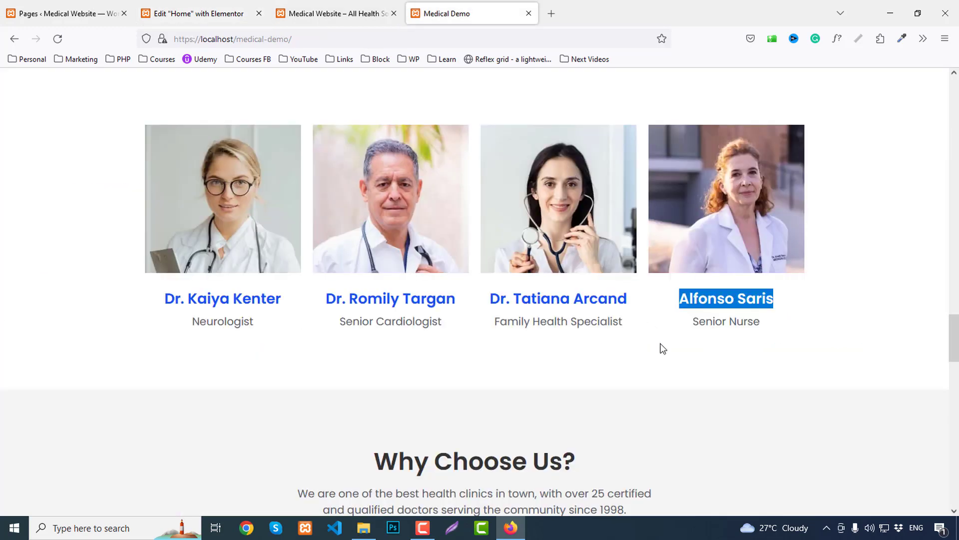
{"action": "left_click", "coordinate": [780, 334]}
{"action": "left_click_drag", "start_coordinate": [690, 321], "coordinate": [796, 335]}
{"action": "key", "text": "ctrl+c"}
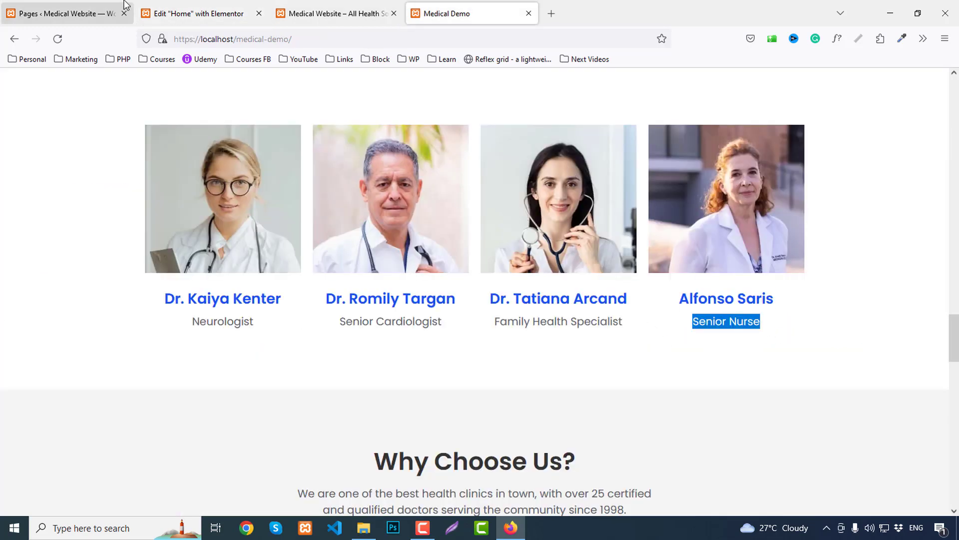
{"action": "left_click", "coordinate": [199, 14]}
{"action": "triple_click", "coordinate": [98, 372]}
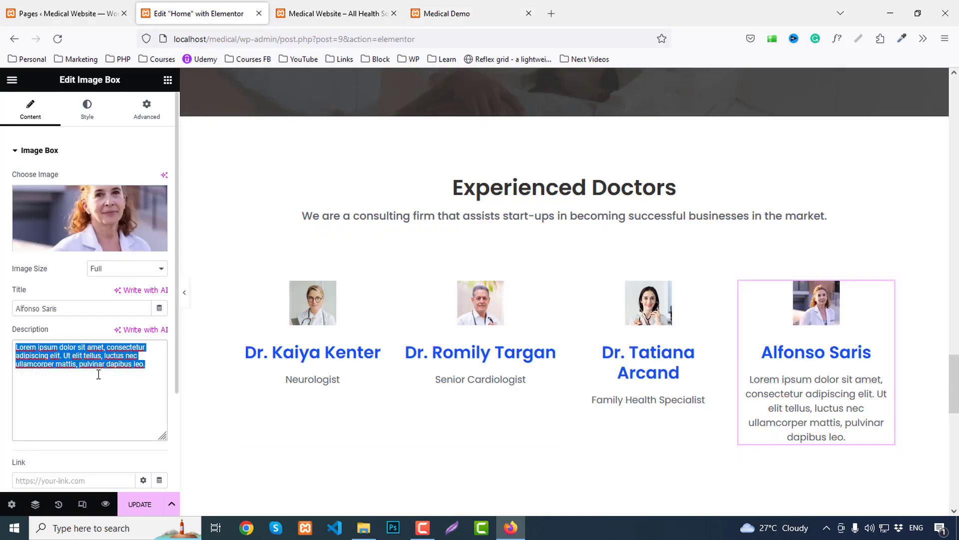
{"action": "key", "text": "ctrl+v"}
Set the image width of the first team image box to 100%.
{"action": "left_click", "coordinate": [300, 304]}
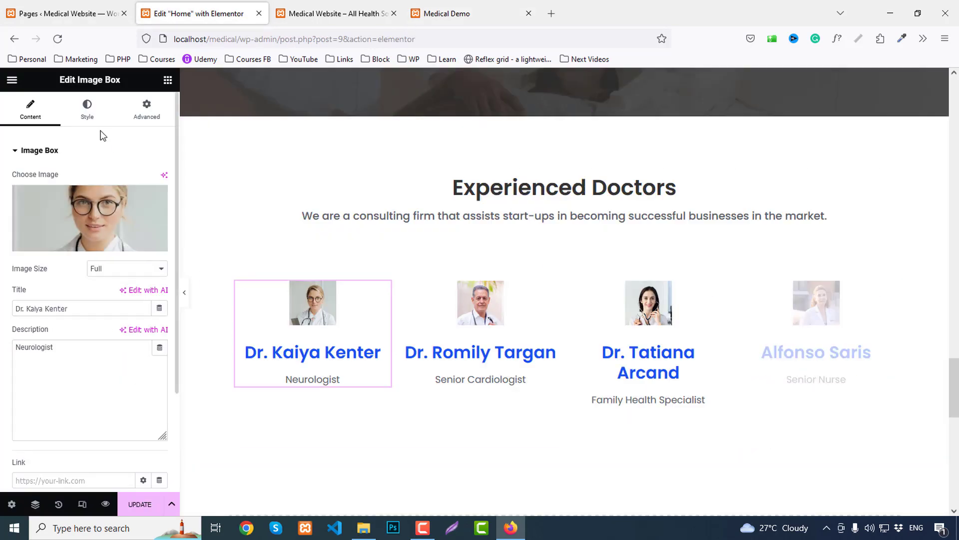
{"action": "left_click", "coordinate": [88, 108]}
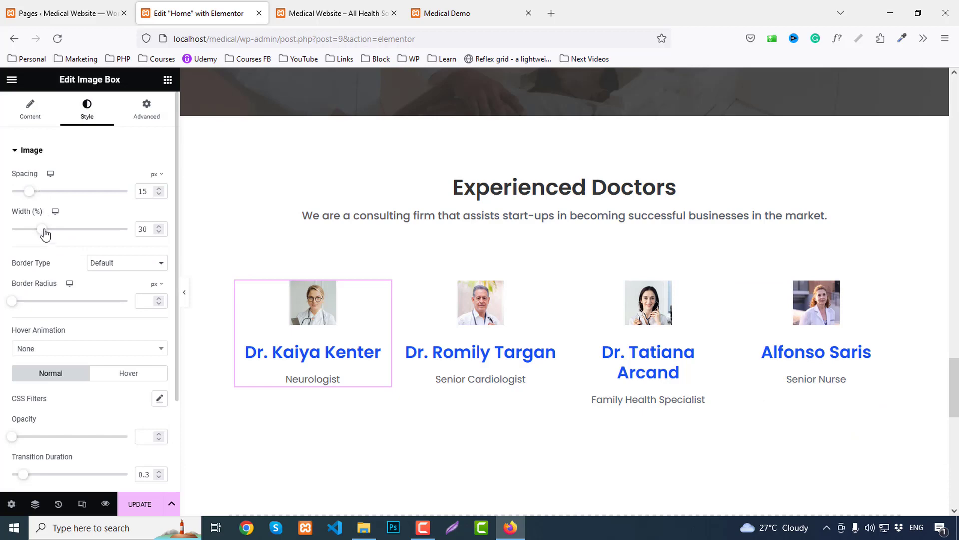
{"action": "left_click_drag", "start_coordinate": [44, 233], "coordinate": [208, 259]}
{"action": "scroll", "coordinate": [399, 329], "scroll_direction": "down", "scroll_amount": 3}
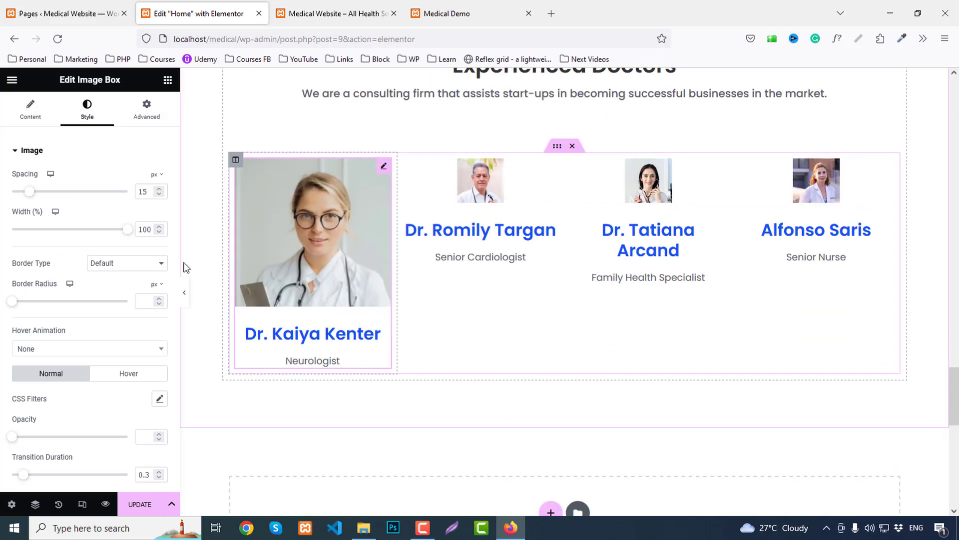
Set the image spacing of the first team image box to 0 px.
{"action": "scroll", "coordinate": [92, 386], "scroll_direction": "down", "scroll_amount": 3}
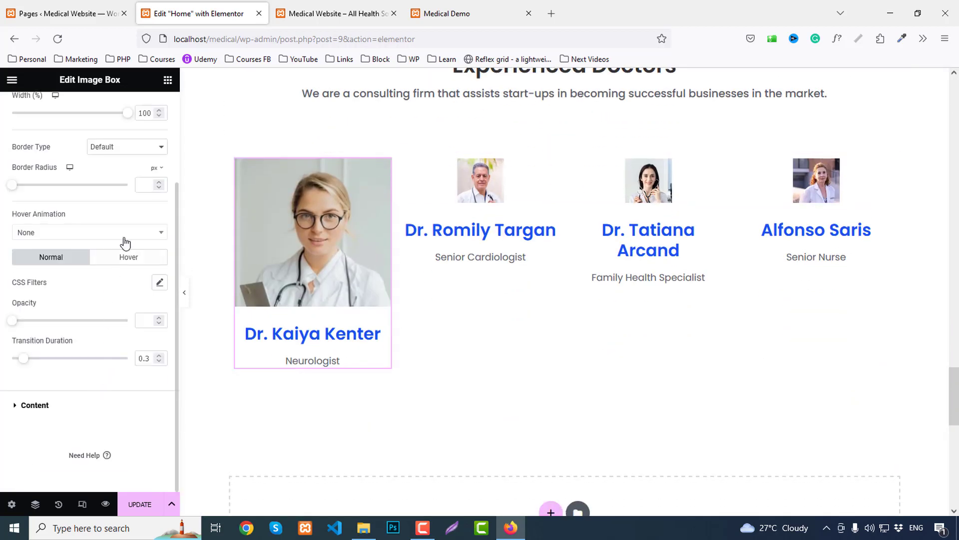
{"action": "scroll", "coordinate": [125, 243], "scroll_direction": "up", "scroll_amount": 2}
{"action": "scroll", "coordinate": [84, 346], "scroll_direction": "down", "scroll_amount": 2}
{"action": "scroll", "coordinate": [116, 226], "scroll_direction": "up", "scroll_amount": 3}
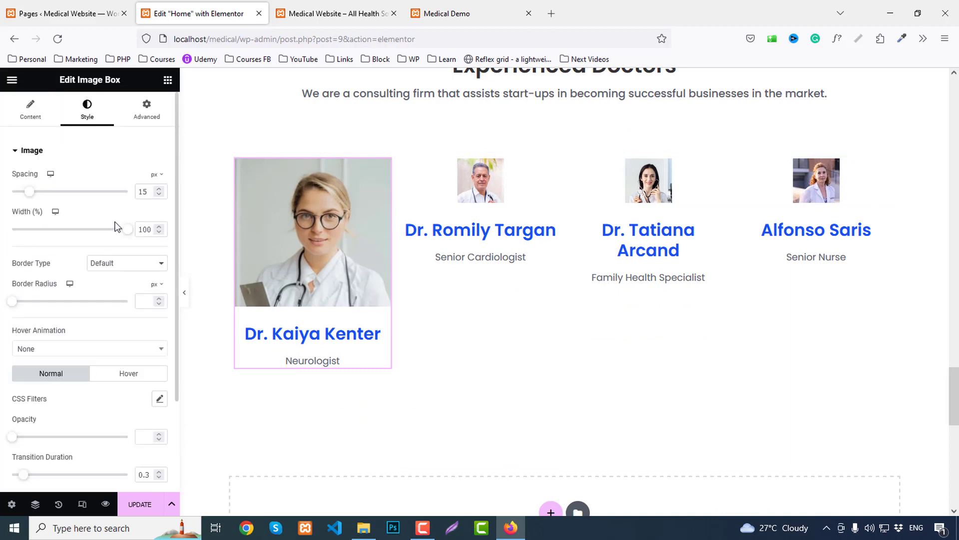
{"action": "key", "text": "BackSpace"}
{"action": "key", "text": "BackSpace"}
{"action": "type", "text": "8"}
{"action": "key", "text": "BackSpace"}
{"action": "type", "text": "0"}
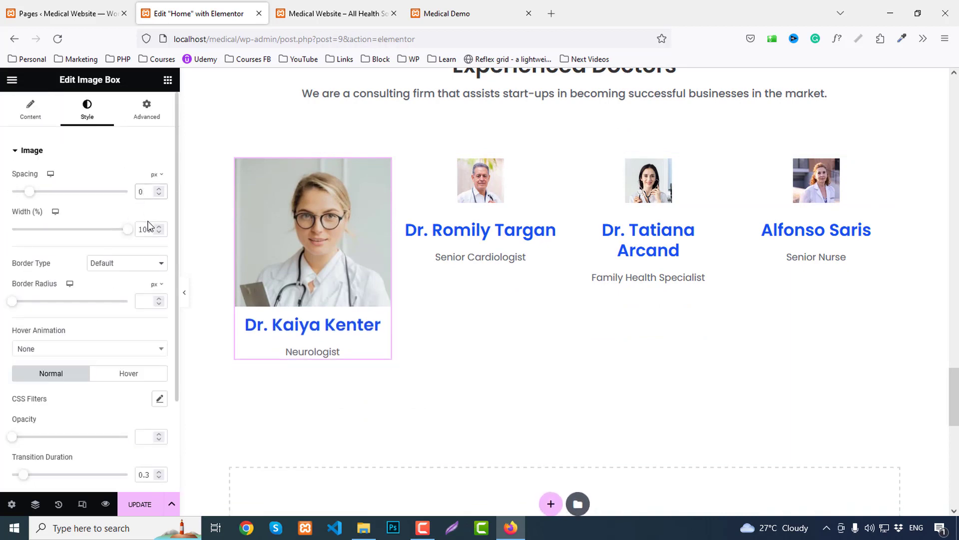
Set the title font size of the first team image box to 24 px.
{"action": "scroll", "coordinate": [85, 407], "scroll_direction": "down", "scroll_amount": 3}
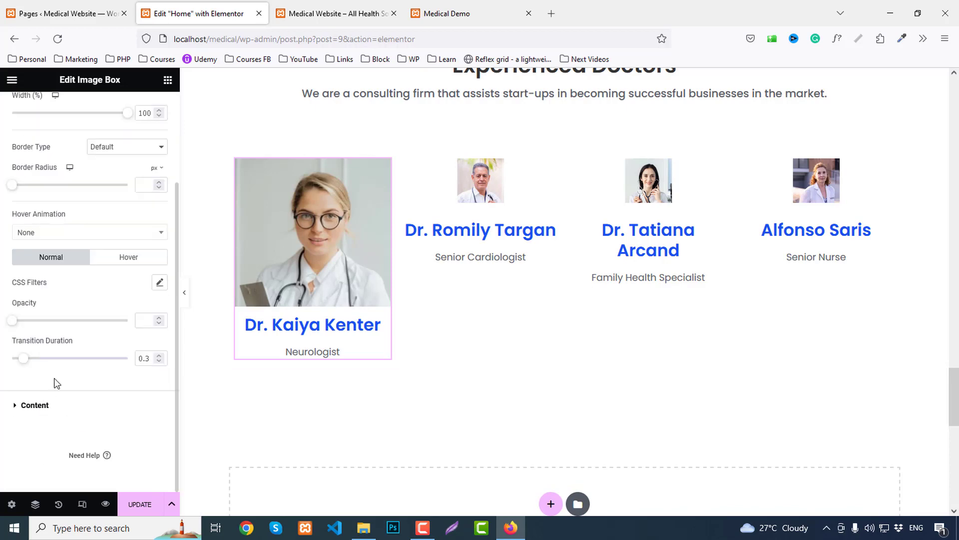
{"action": "left_click", "coordinate": [53, 405]}
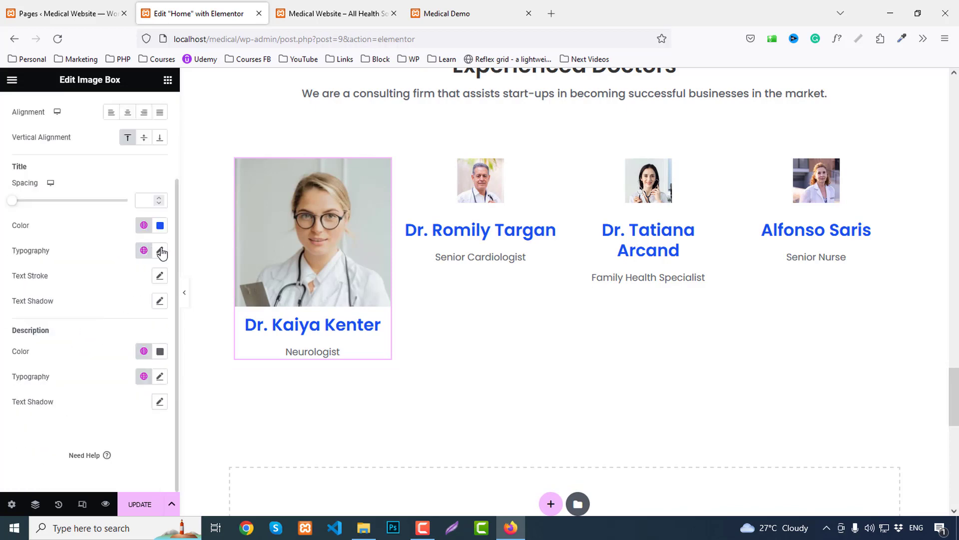
{"action": "left_click", "coordinate": [161, 251]}
{"action": "type", "text": "1"}
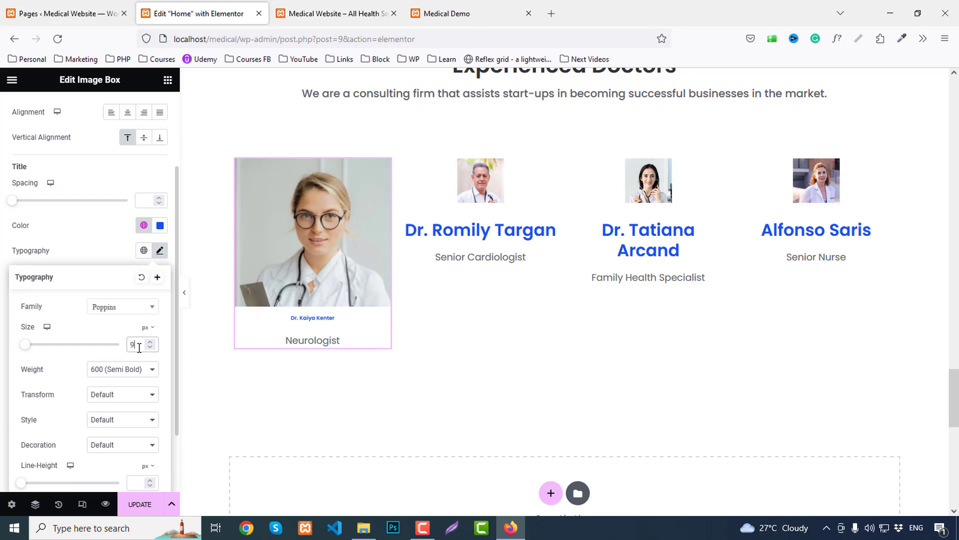
{"action": "key", "text": "Up"}
{"action": "key", "text": "Up"}
{"action": "key", "text": "Up"}
{"action": "key", "text": "Up"}
{"action": "key", "text": "Up"}
{"action": "key", "text": "Up"}
{"action": "key", "text": "Up"}
{"action": "key", "text": "Up"}
{"action": "key", "text": "Up"}
{"action": "key", "text": "Up"}
{"action": "key", "text": "Up"}
{"action": "key", "text": "Up"}
{"action": "key", "text": "Up"}
{"action": "key", "text": "Up"}
{"action": "key", "text": "Up"}
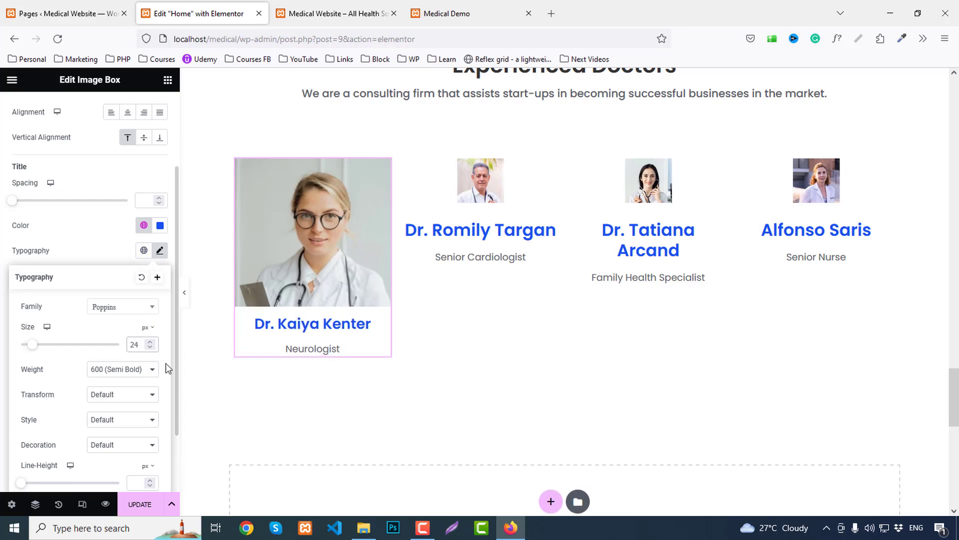
{"action": "left_click", "coordinate": [95, 231]}
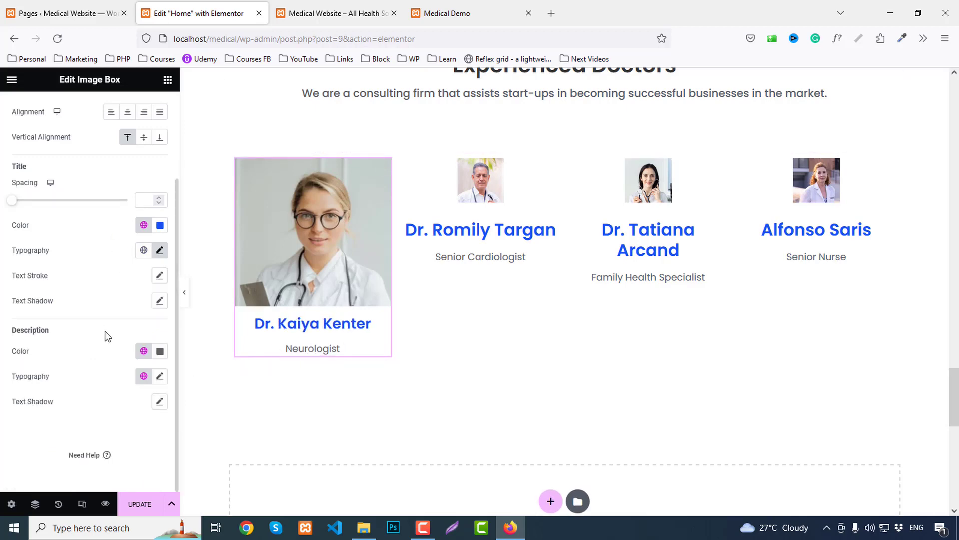
Set the first image box's description font size to 20 px and its title spacing to 5.
{"action": "left_click", "coordinate": [144, 352]}
{"action": "left_click", "coordinate": [158, 376]}
{"action": "type", "text": "18"}
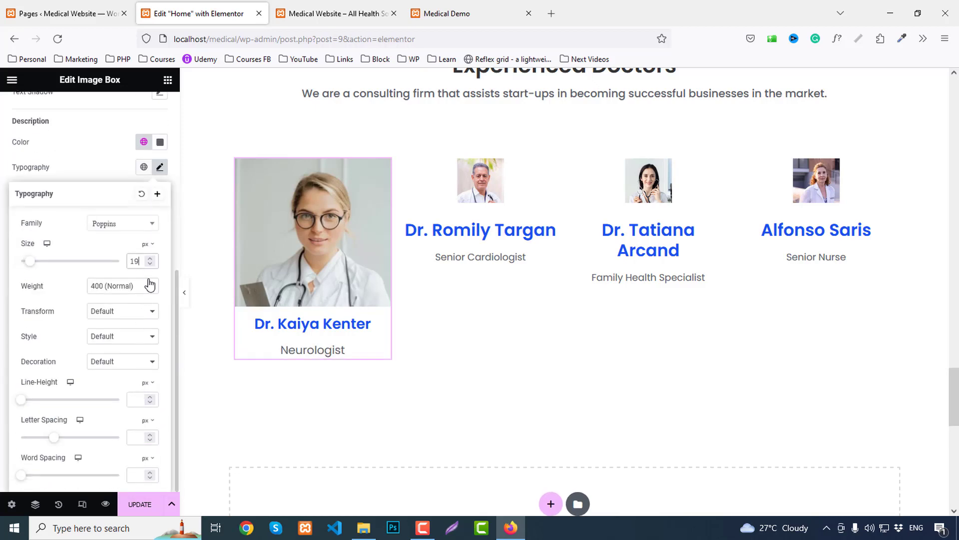
{"action": "key", "text": "Up"}
{"action": "left_click", "coordinate": [107, 175]}
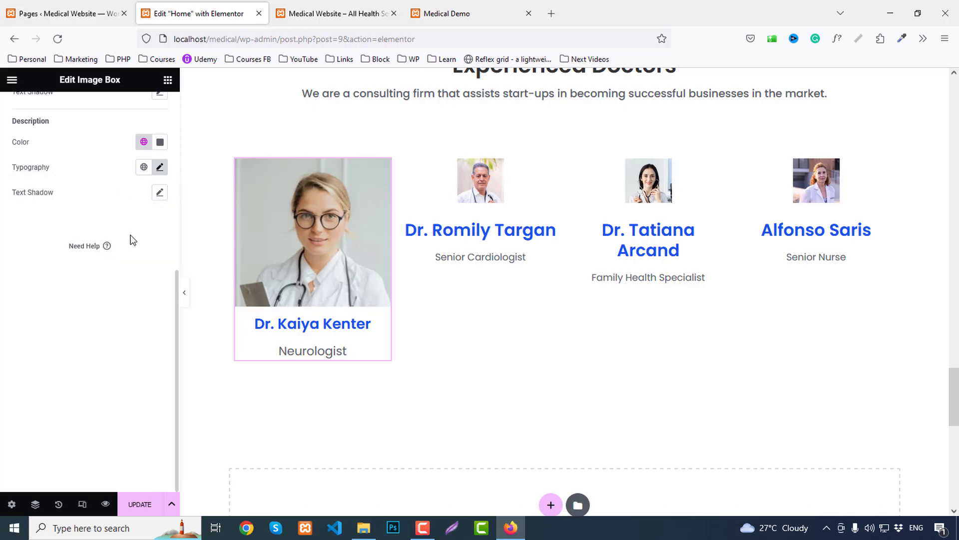
{"action": "scroll", "coordinate": [133, 240], "scroll_direction": "up", "scroll_amount": 5}
{"action": "type", "text": "5"}
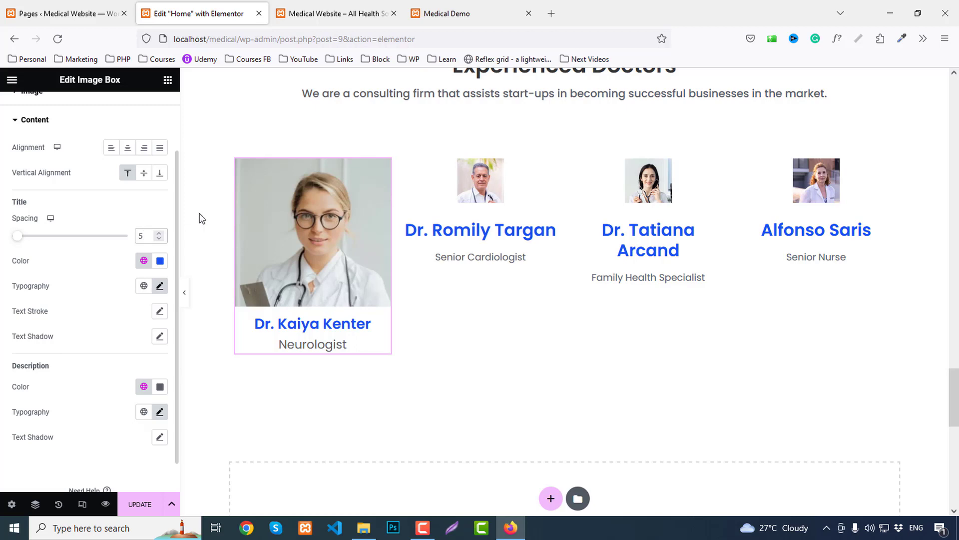
Copy the first doctor image box's style and paste it onto the other three doctor image boxes.
{"action": "right_click", "coordinate": [316, 265]}
{"action": "left_click", "coordinate": [379, 314]}
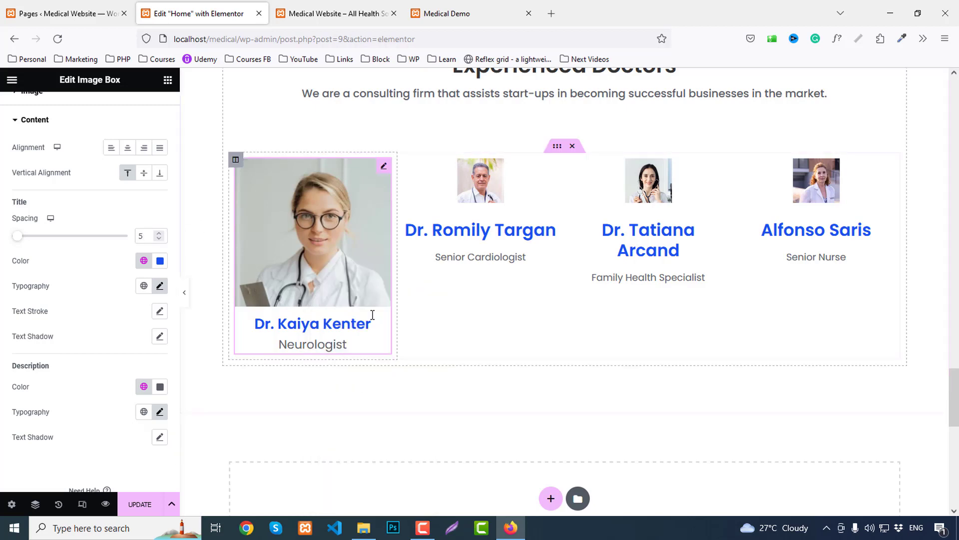
{"action": "right_click", "coordinate": [458, 220]}
{"action": "left_click", "coordinate": [500, 310]}
{"action": "right_click", "coordinate": [619, 223]}
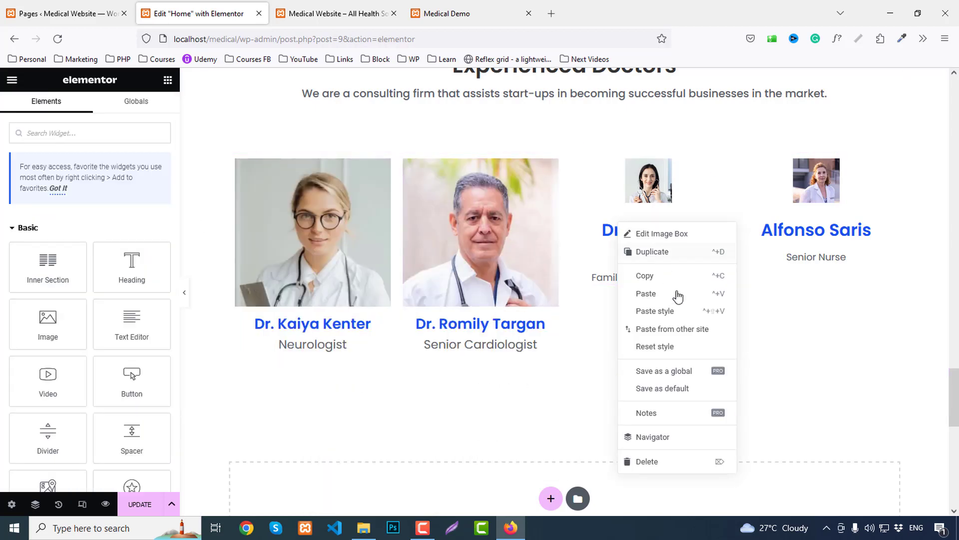
{"action": "left_click", "coordinate": [682, 311]}
{"action": "right_click", "coordinate": [811, 222]}
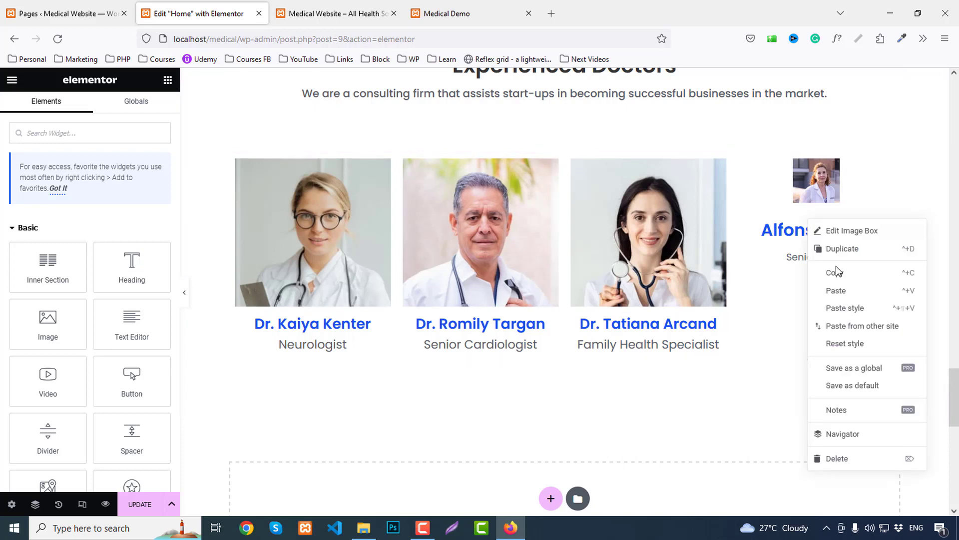
{"action": "left_click", "coordinate": [846, 310]}
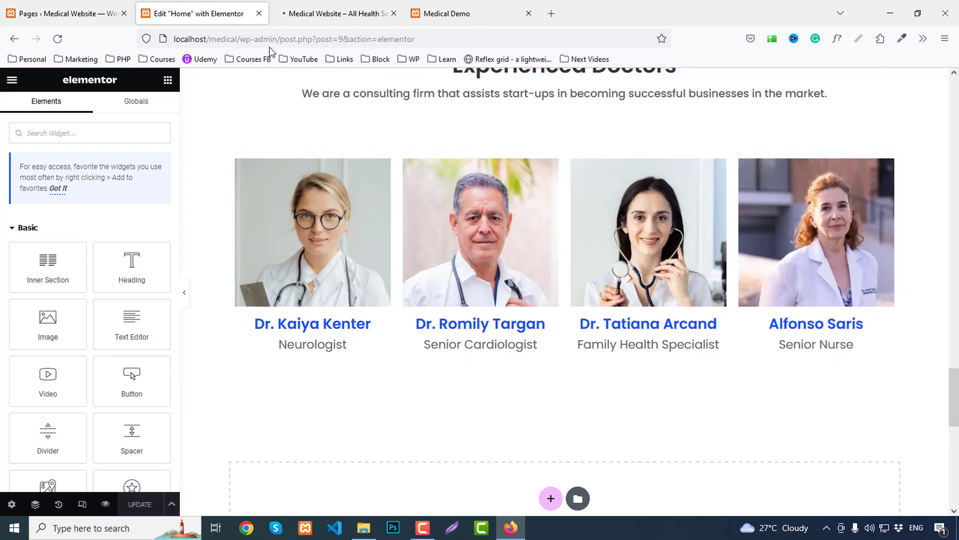
Review the doctors section in the page preview and examine the demo's Why Choose Us section.
{"action": "left_click", "coordinate": [320, 13]}
{"action": "scroll", "coordinate": [344, 420], "scroll_direction": "down", "scroll_amount": 5}
{"action": "scroll", "coordinate": [344, 420], "scroll_direction": "down", "scroll_amount": 20}
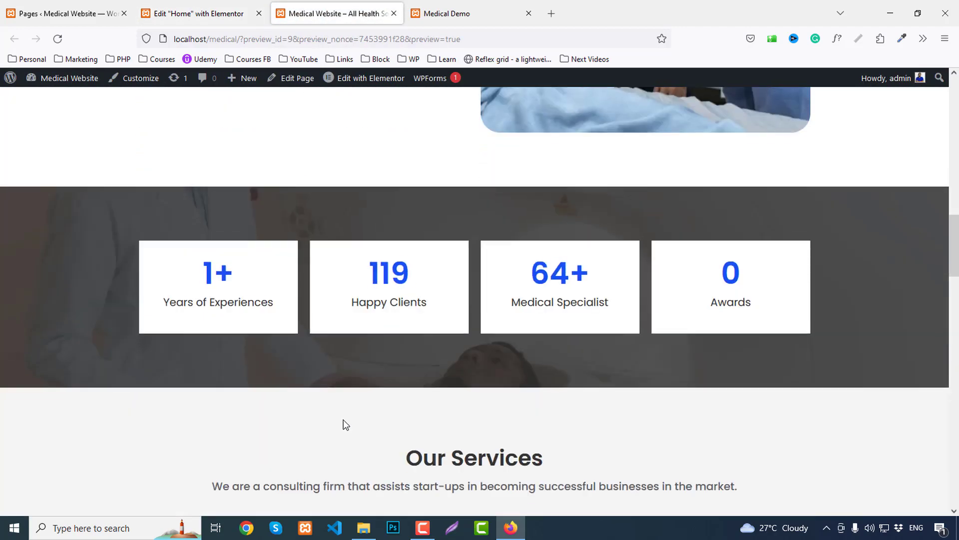
{"action": "scroll", "coordinate": [343, 422], "scroll_direction": "down", "scroll_amount": 4}
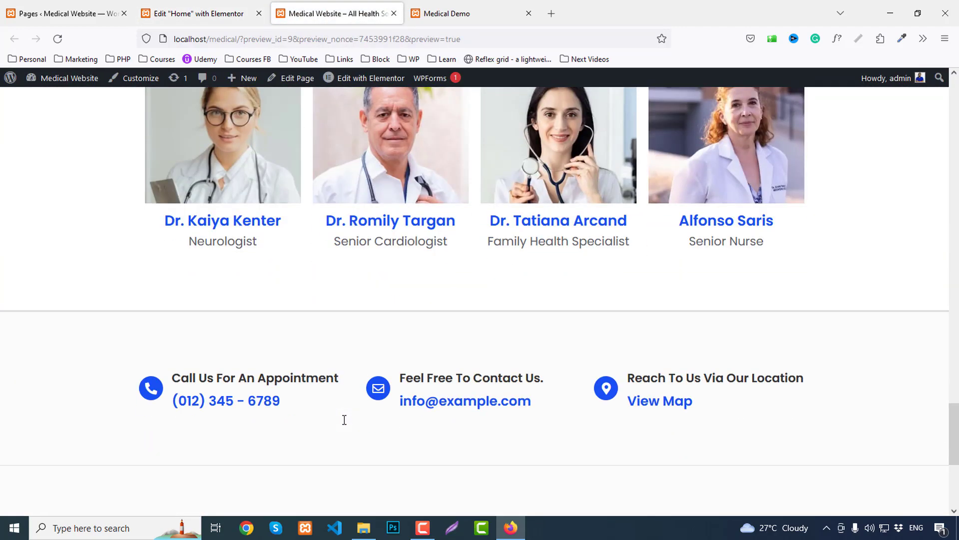
{"action": "scroll", "coordinate": [343, 422], "scroll_direction": "up", "scroll_amount": 5}
{"action": "left_click", "coordinate": [459, 14]}
{"action": "scroll", "coordinate": [615, 298], "scroll_direction": "down", "scroll_amount": 9}
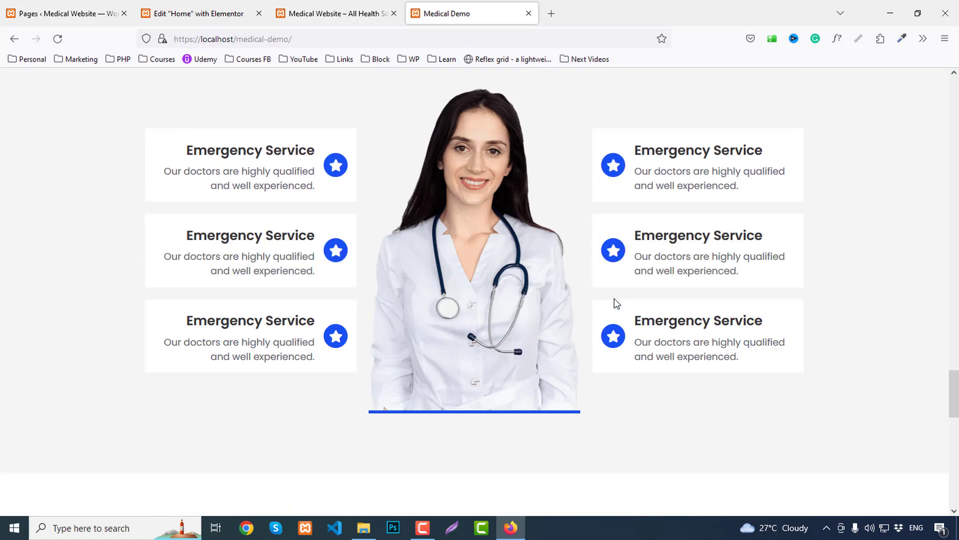
{"action": "scroll", "coordinate": [615, 301], "scroll_direction": "up", "scroll_amount": 6}
{"action": "scroll", "coordinate": [614, 298], "scroll_direction": "down", "scroll_amount": 3}
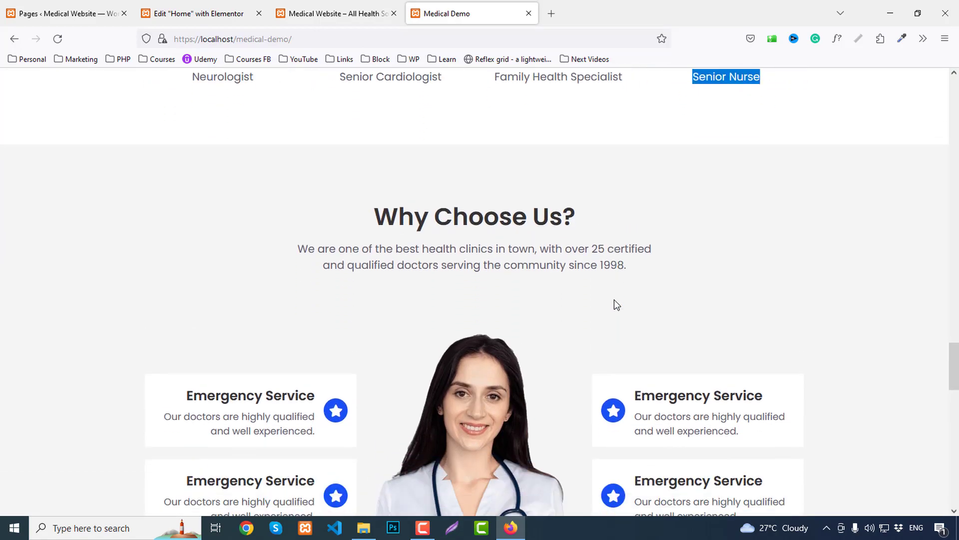
Add a single-column section below the doctors section with padding of 80 px top and bottom and 0 px on the sides.
{"action": "left_click", "coordinate": [245, 4]}
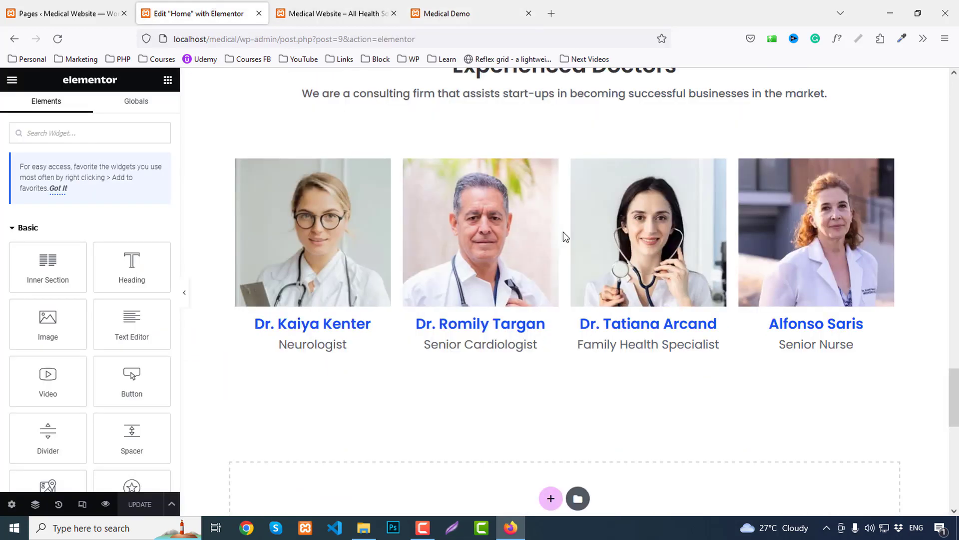
{"action": "scroll", "coordinate": [563, 232], "scroll_direction": "down", "scroll_amount": 4}
{"action": "left_click", "coordinate": [548, 329]}
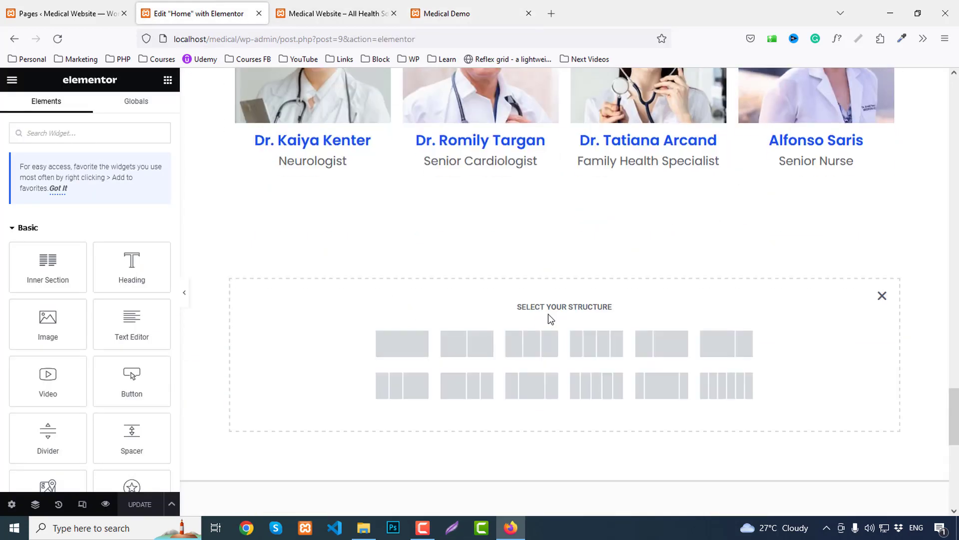
{"action": "left_click", "coordinate": [402, 344]}
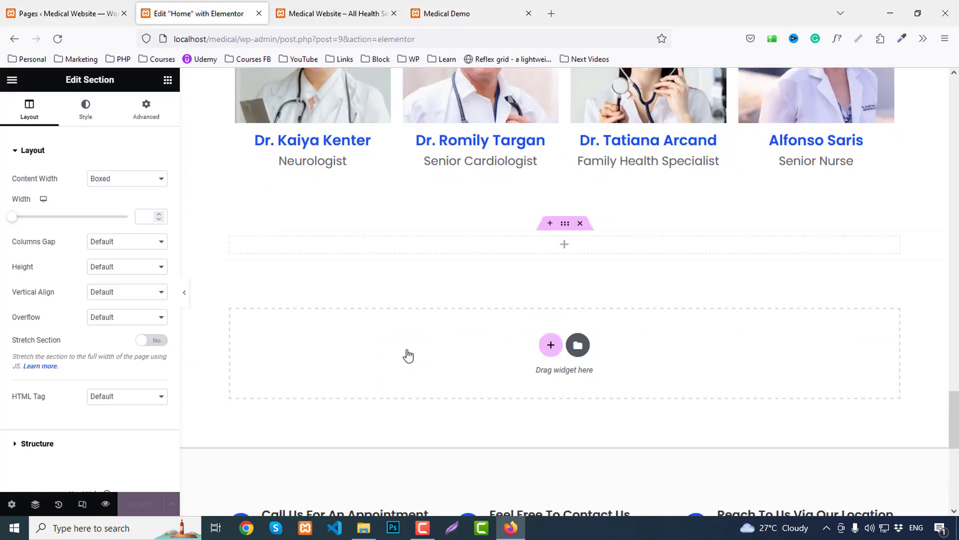
{"action": "left_click", "coordinate": [147, 108]}
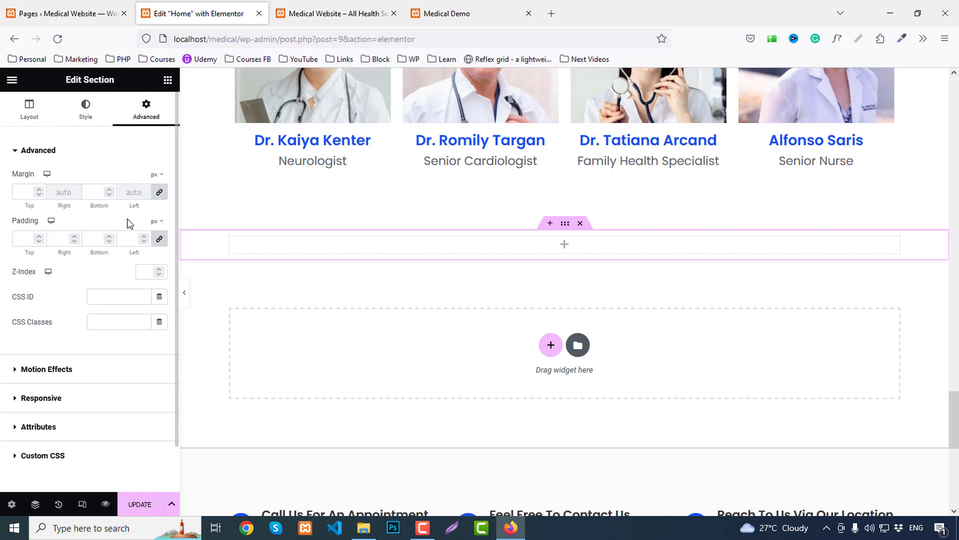
{"action": "left_click", "coordinate": [25, 239]}
{"action": "type", "text": "8080"}
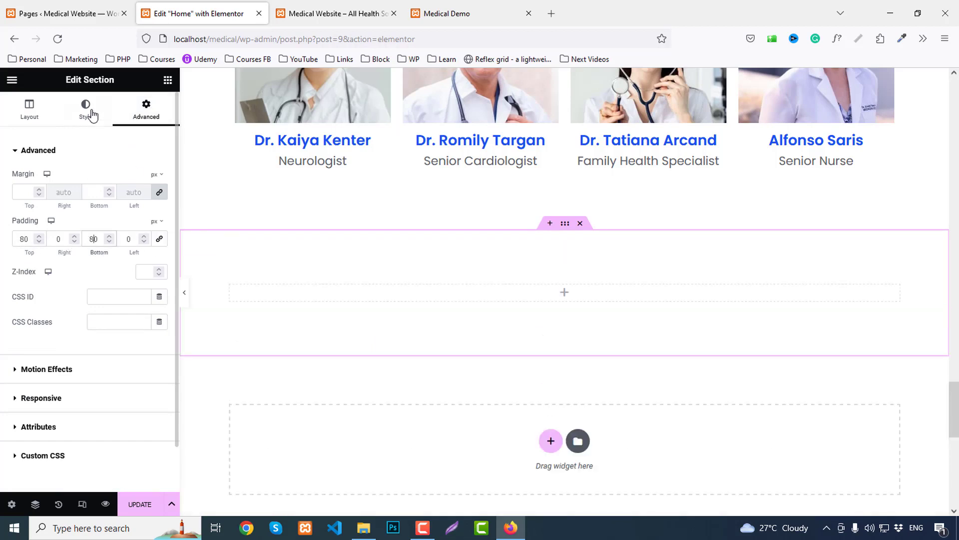
Give the new section a classic background in colour #f4f4f4.
{"action": "left_click", "coordinate": [86, 107]}
{"action": "left_click", "coordinate": [111, 204]}
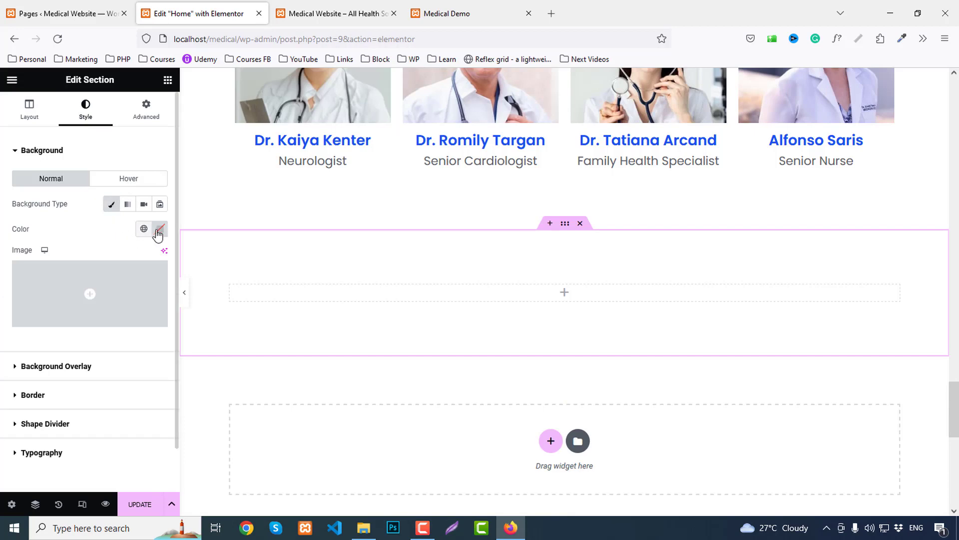
{"action": "left_click", "coordinate": [159, 229]}
{"action": "triple_click", "coordinate": [129, 401]}
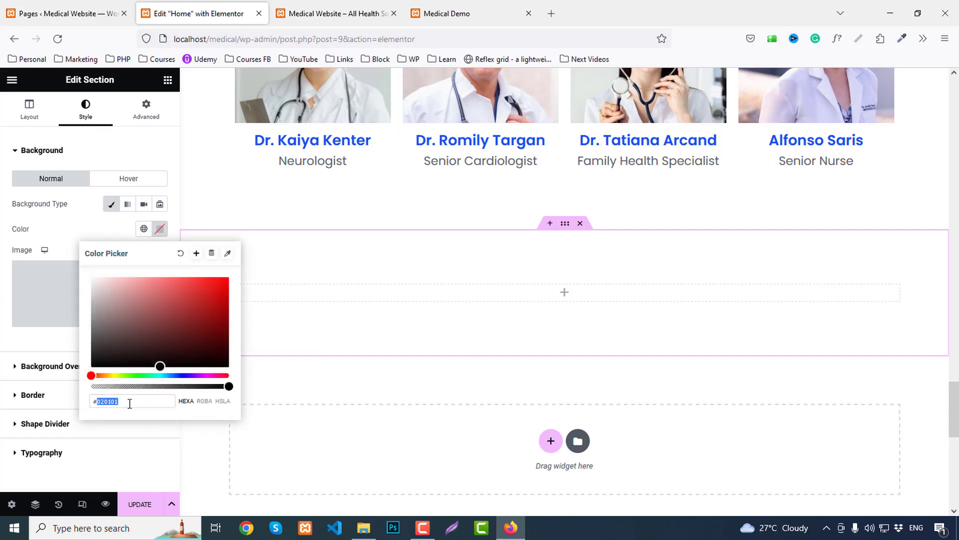
{"action": "type", "text": "#f4f4f4"}
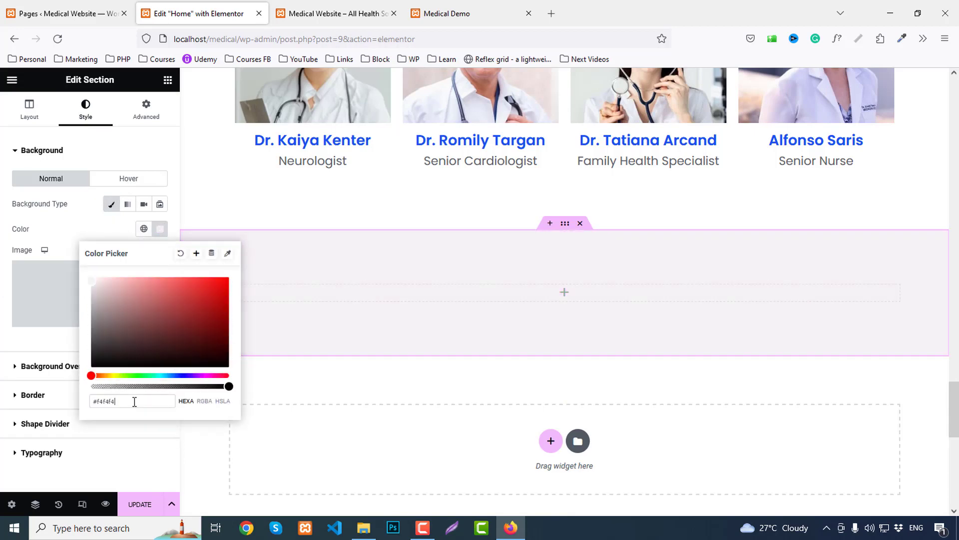
Insert a two-column inner section in the grey section, duplicate it, and set the lower one's top margin to 80 px and bottom margin to 0.
{"action": "left_click", "coordinate": [168, 80]}
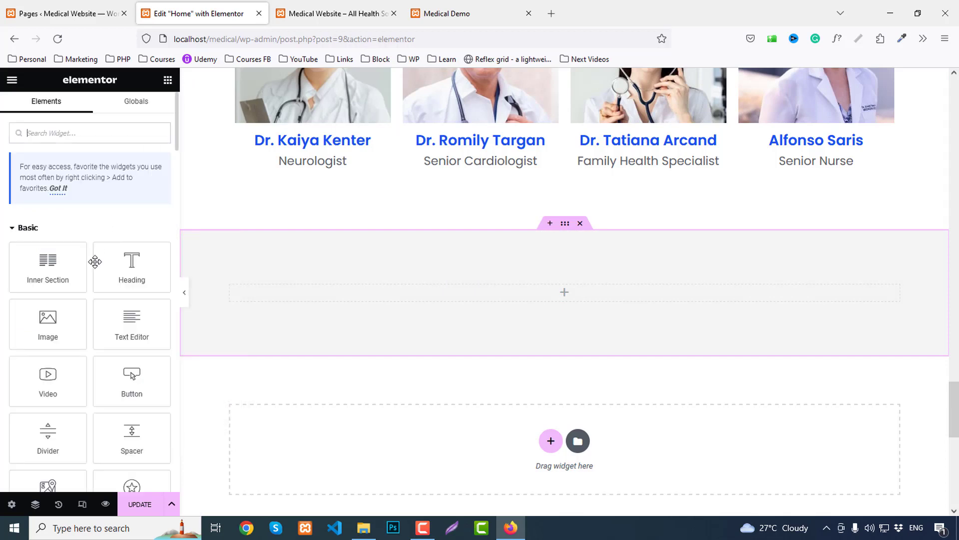
{"action": "left_click_drag", "start_coordinate": [48, 265], "coordinate": [451, 301]}
{"action": "left_click_drag", "start_coordinate": [621, 355], "coordinate": [555, 322]}
{"action": "right_click", "coordinate": [556, 280]}
{"action": "left_click", "coordinate": [588, 299]}
{"action": "left_click", "coordinate": [145, 110]}
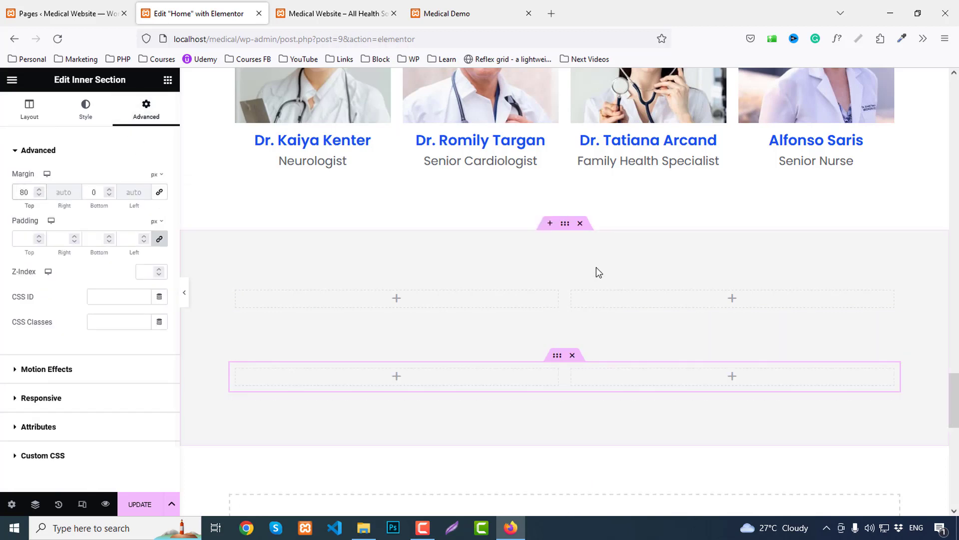
Copy the Experienced Doctors heading into the first column of the grey section's upper inner section.
{"action": "scroll", "coordinate": [595, 267], "scroll_direction": "up", "scroll_amount": 5}
{"action": "right_click", "coordinate": [495, 254]}
{"action": "left_click", "coordinate": [521, 302]}
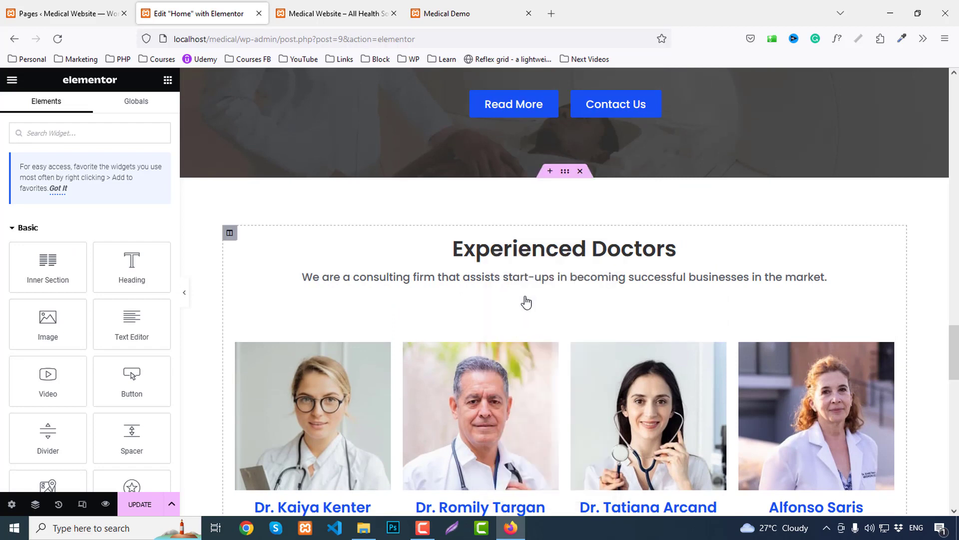
{"action": "scroll", "coordinate": [525, 300], "scroll_direction": "down", "scroll_amount": 7}
{"action": "right_click", "coordinate": [359, 305]}
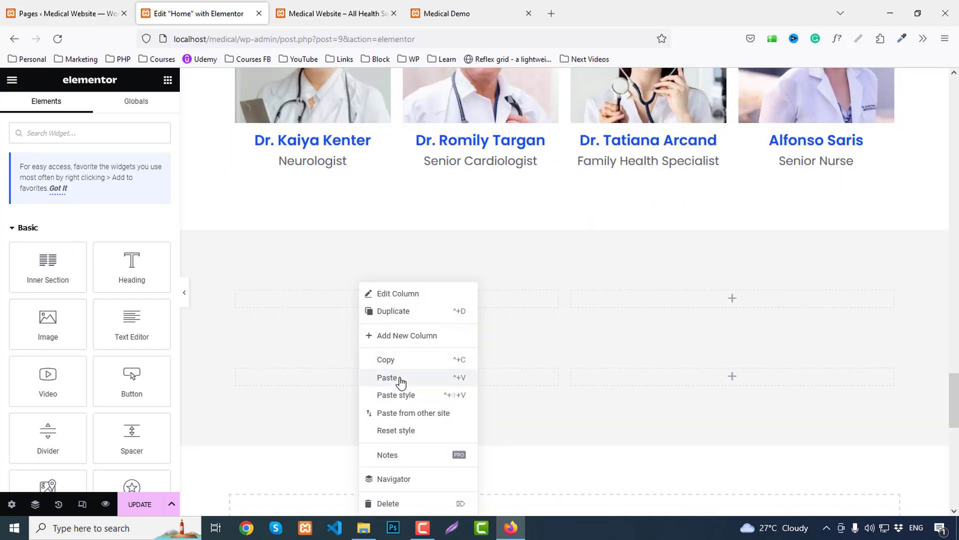
{"action": "left_click", "coordinate": [388, 378]}
Paste a copy of the doctors section's subtitle below the copied heading and delete the empty column beside them.
{"action": "scroll", "coordinate": [500, 249], "scroll_direction": "up", "scroll_amount": 5}
{"action": "right_click", "coordinate": [513, 220]}
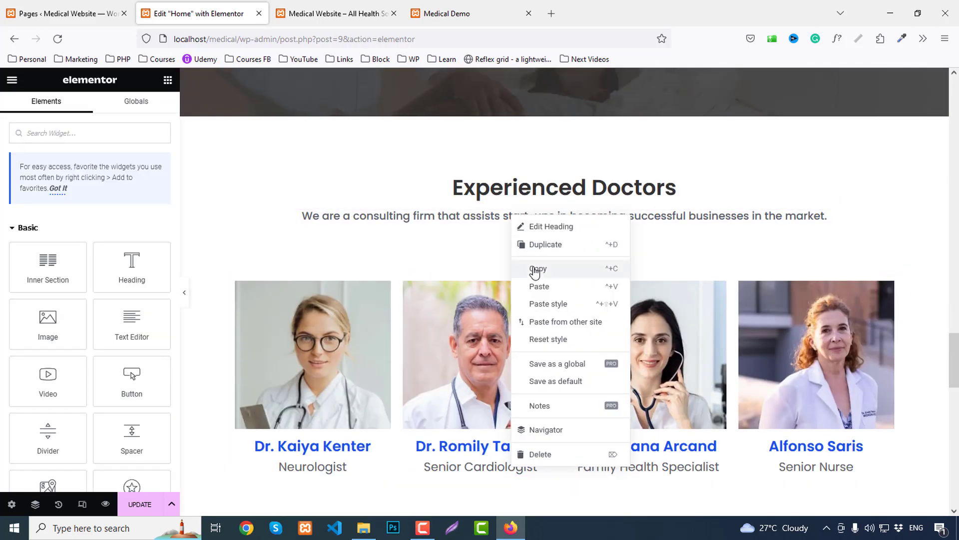
{"action": "left_click", "coordinate": [537, 269]}
{"action": "scroll", "coordinate": [445, 289], "scroll_direction": "down", "scroll_amount": 5}
{"action": "right_click", "coordinate": [379, 187]}
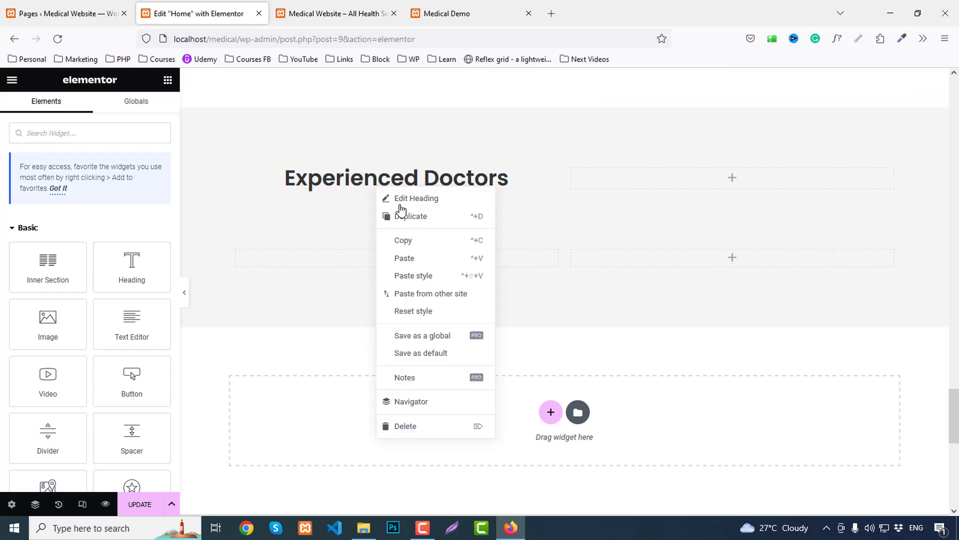
{"action": "left_click", "coordinate": [416, 265]}
{"action": "right_click", "coordinate": [571, 169]}
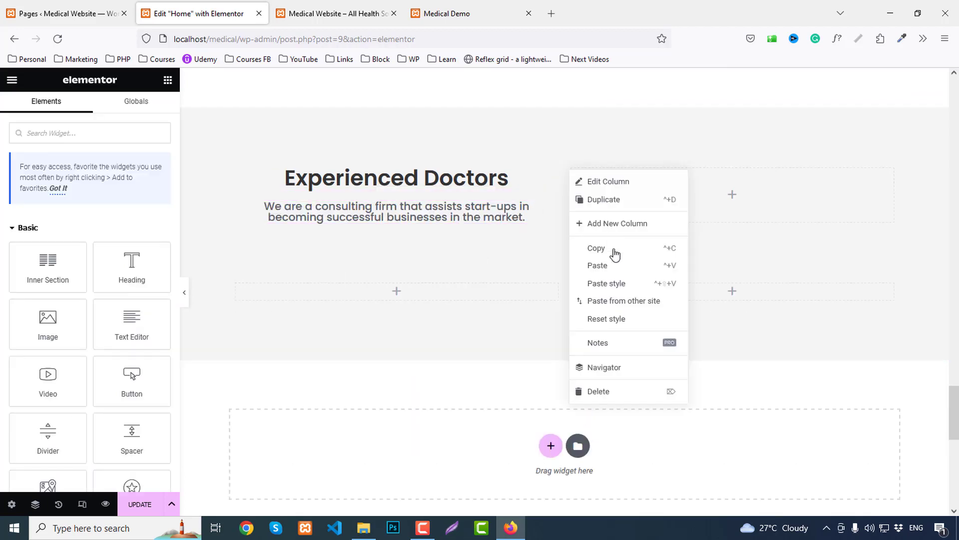
{"action": "left_click", "coordinate": [617, 394]}
Replace the copied heading's text with "Why Choose Us?" from the demo page.
{"action": "left_click", "coordinate": [475, 9]}
{"action": "left_click_drag", "start_coordinate": [374, 156], "coordinate": [512, 156]}
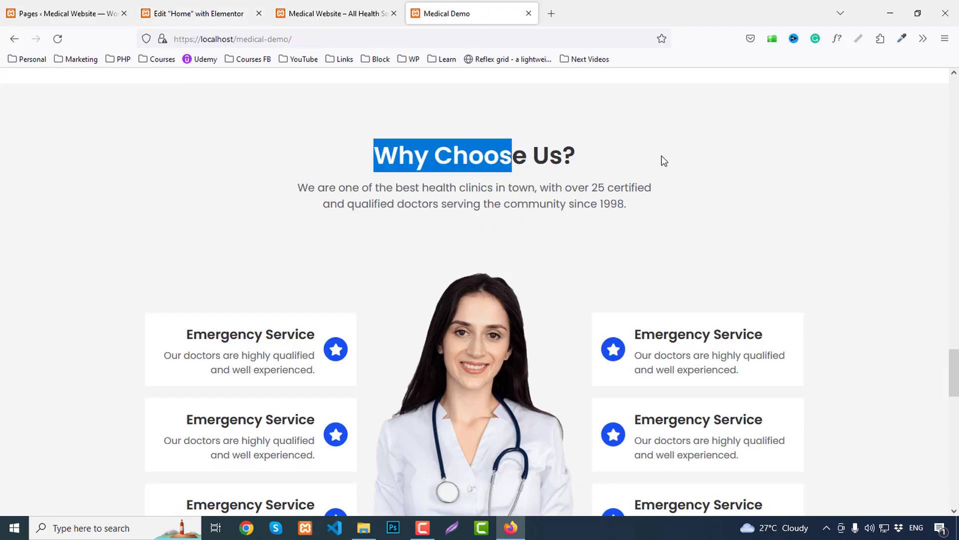
{"action": "left_click_drag", "start_coordinate": [662, 156], "coordinate": [664, 161]}
{"action": "left_click", "coordinate": [200, 14]}
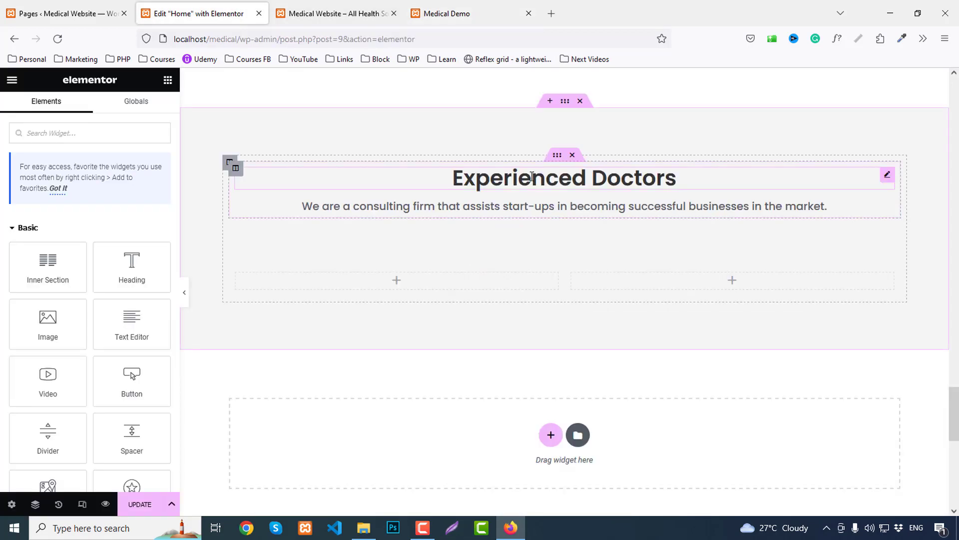
{"action": "left_click", "coordinate": [533, 177]}
{"action": "key", "text": "ctrl+v"}
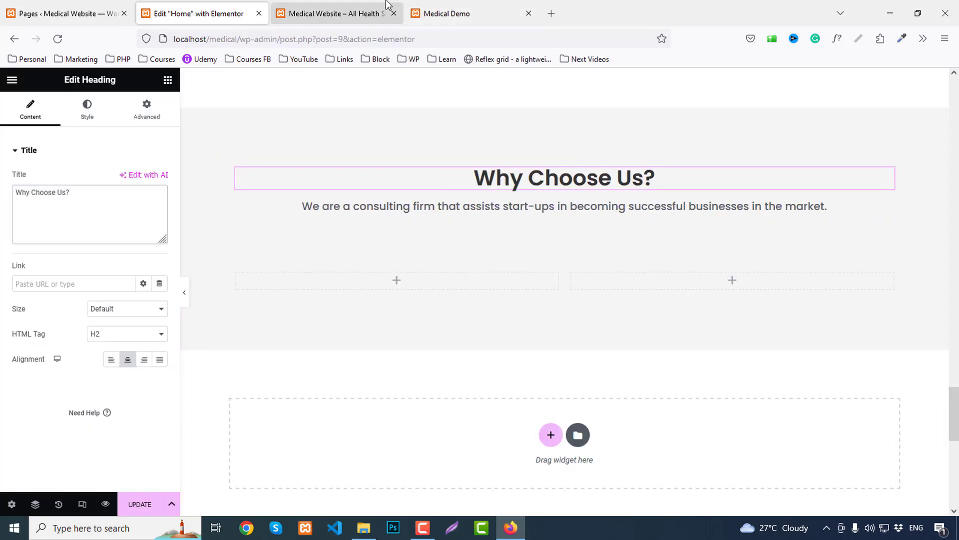
Replace the copied subtitle with the demo's sentence beginning "We are one of the best health clinics in town".
{"action": "left_click", "coordinate": [445, 13]}
{"action": "left_click_drag", "start_coordinate": [286, 186], "coordinate": [688, 199]}
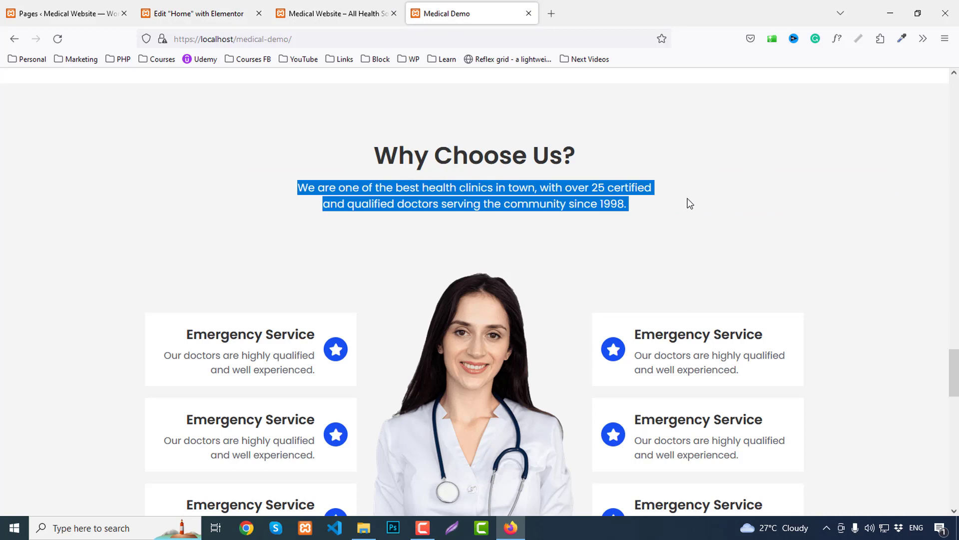
{"action": "left_click", "coordinate": [200, 14]}
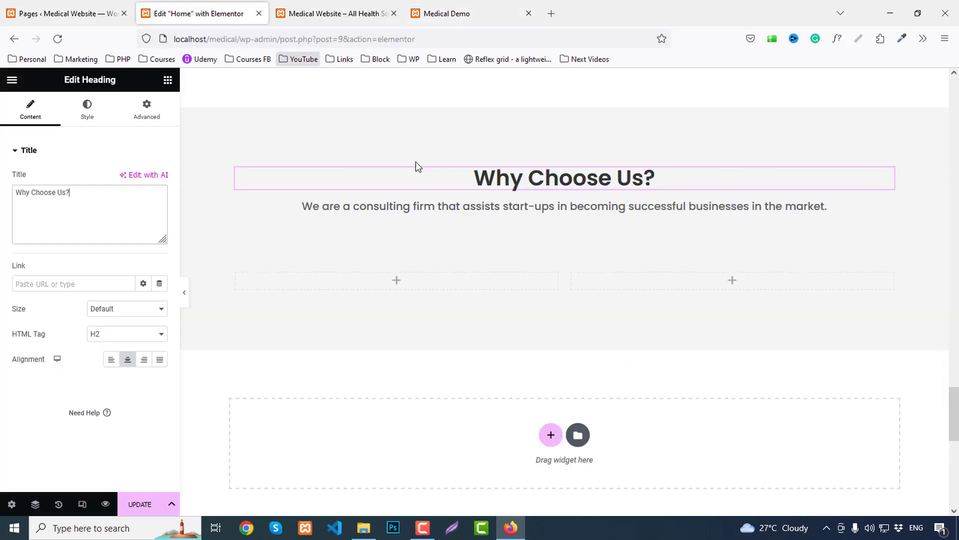
{"action": "left_click", "coordinate": [481, 209]}
{"action": "left_click", "coordinate": [107, 220]}
{"action": "key", "text": "ctrl+a"}
{"action": "key", "text": "ctrl+v"}
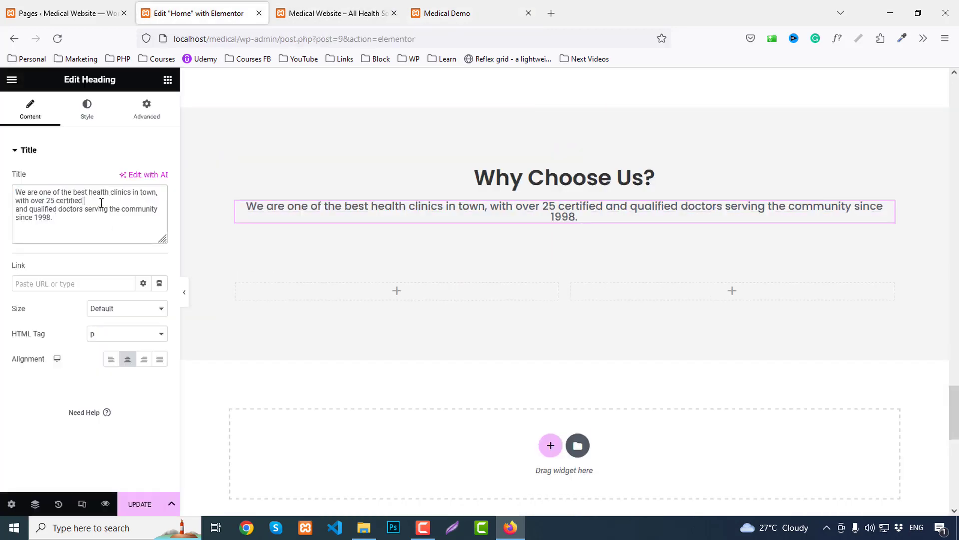
Insert a <br/> line break after "certified" in the Why Choose Us subtitle.
{"action": "type", "text": "<>"}
{"action": "type", "text": "b"}
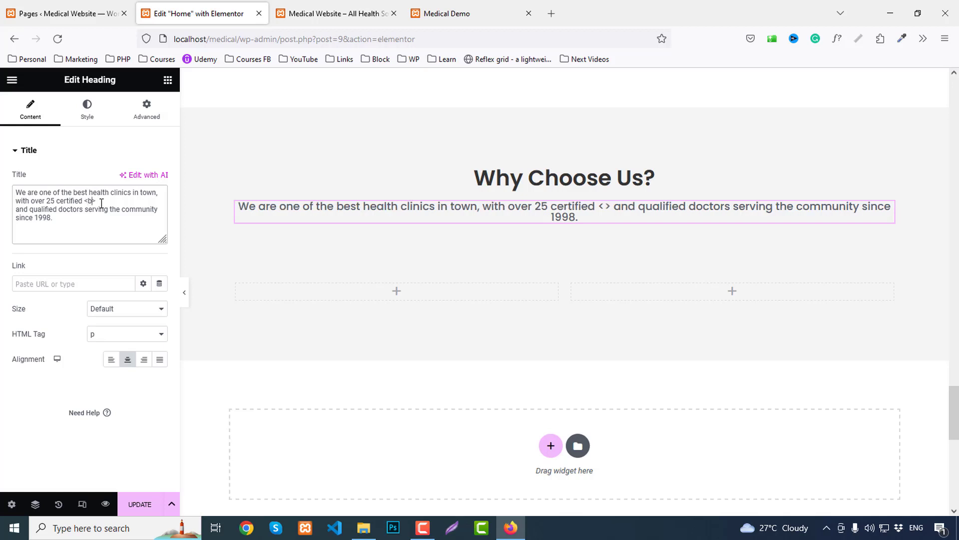
{"action": "type", "text": "r/"}
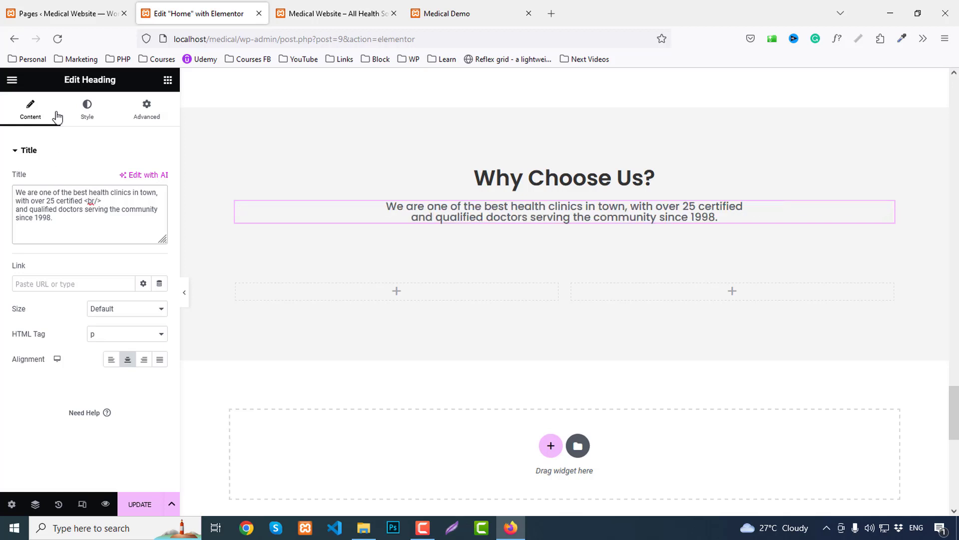
Set the line height of the Why Choose Us subtitle to 28 px.
{"action": "left_click", "coordinate": [87, 108]}
{"action": "left_click", "coordinate": [160, 203]}
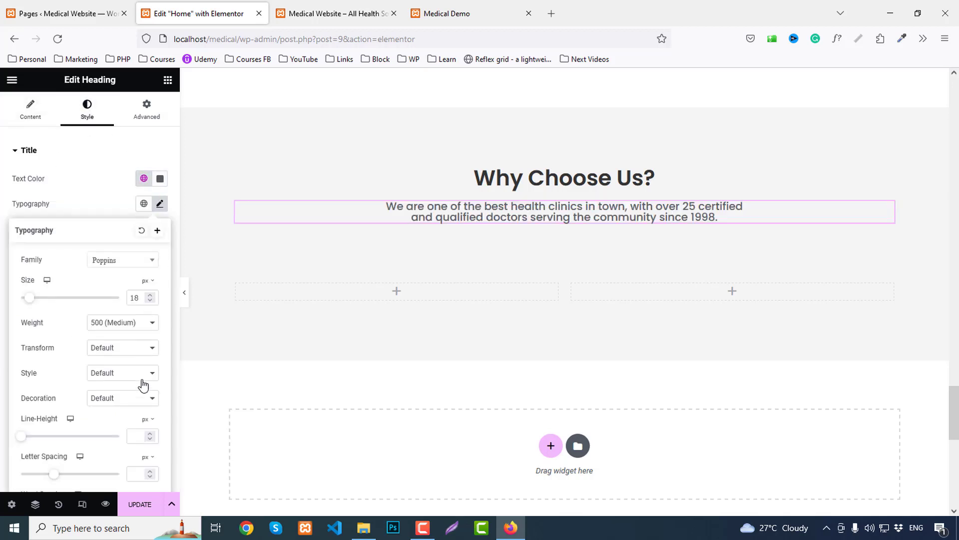
{"action": "left_click", "coordinate": [141, 439]}
{"action": "scroll", "coordinate": [144, 438], "scroll_direction": "up", "scroll_amount": 20}
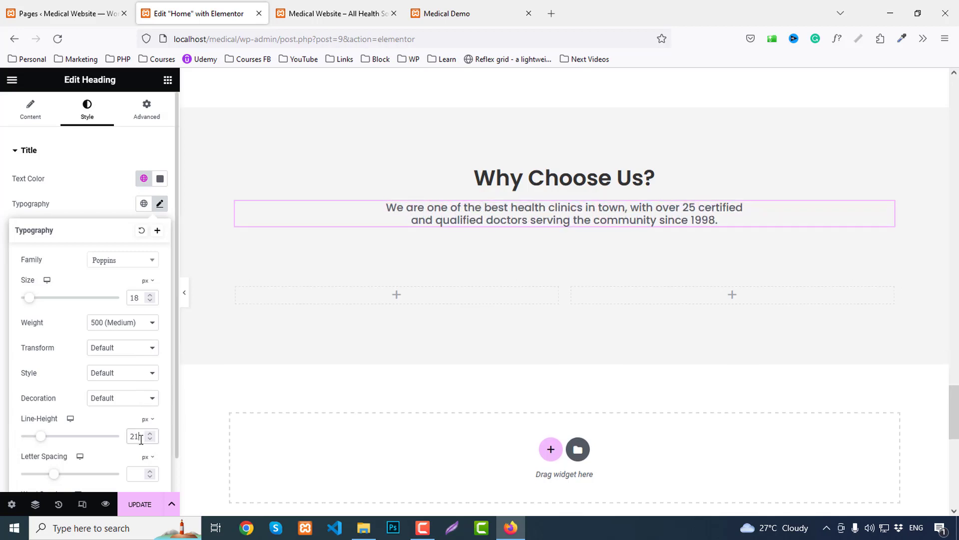
{"action": "scroll", "coordinate": [150, 435], "scroll_direction": "up", "scroll_amount": 6}
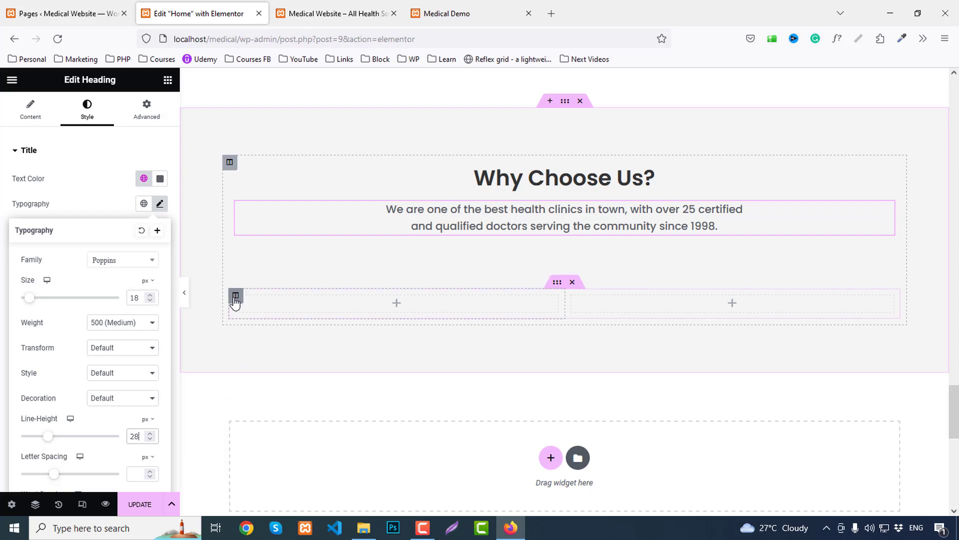
Duplicate the first column of the lower inner section to make a three-column layout.
{"action": "right_click", "coordinate": [235, 293]}
{"action": "left_click", "coordinate": [268, 312]}
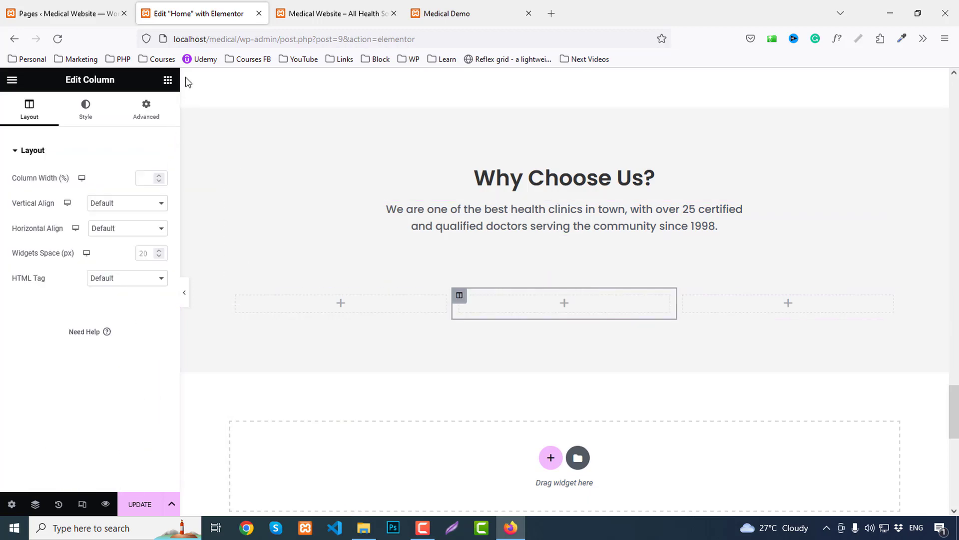
Add an Image widget to the middle column under the Why Choose Us subtitle, using Group-10.png from the media library.
{"action": "left_click", "coordinate": [169, 80]}
{"action": "left_click_drag", "start_coordinate": [48, 322], "coordinate": [564, 308]}
{"action": "left_click", "coordinate": [86, 216]}
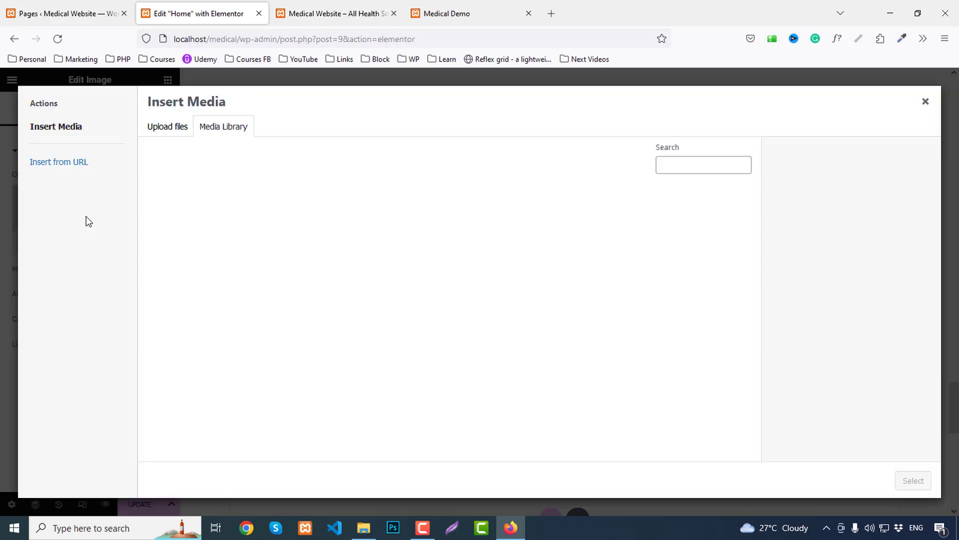
{"action": "left_click", "coordinate": [290, 324]}
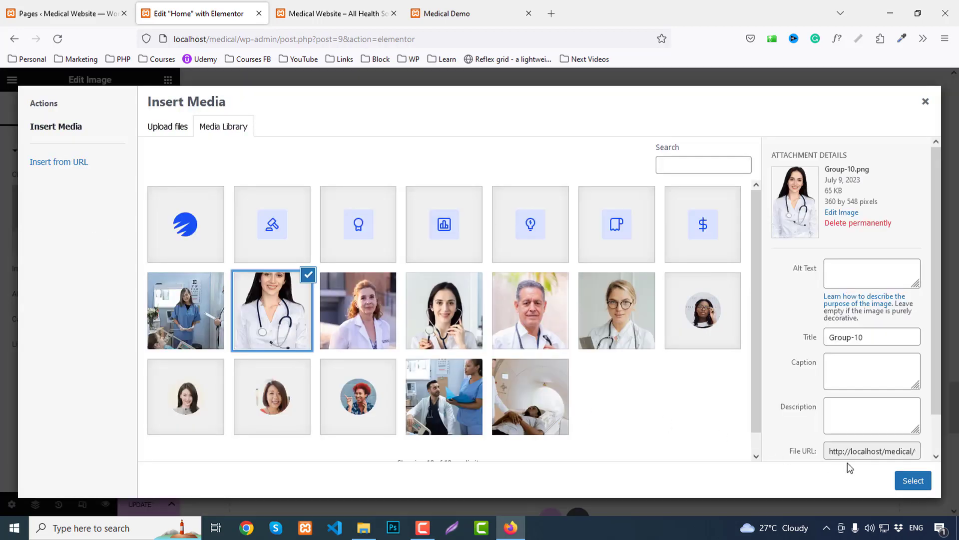
{"action": "left_click", "coordinate": [913, 480]}
Give the doctor image a solid border 5 px wide on its bottom edge only, in the global Primary color.
{"action": "scroll", "coordinate": [543, 371], "scroll_direction": "down", "scroll_amount": 3}
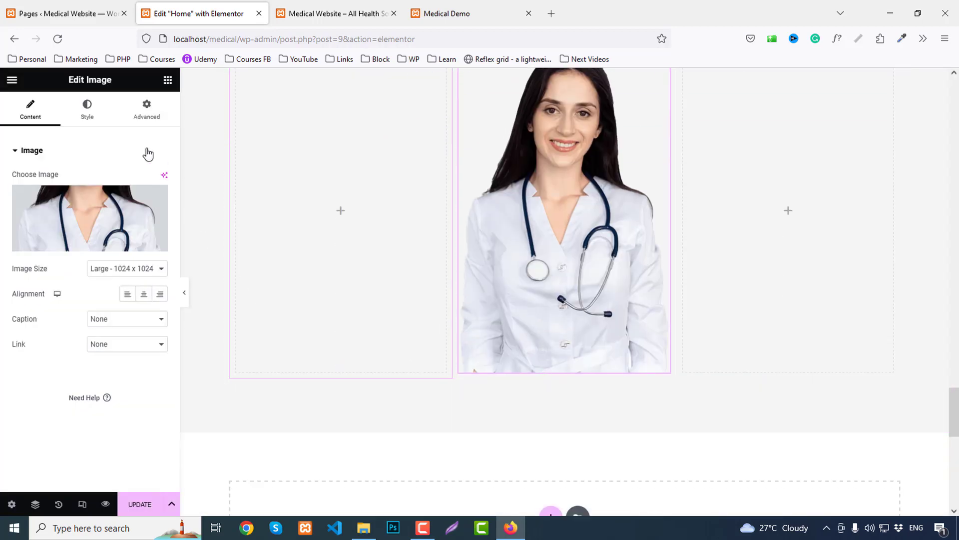
{"action": "left_click", "coordinate": [96, 115]}
{"action": "scroll", "coordinate": [118, 372], "scroll_direction": "down", "scroll_amount": 2}
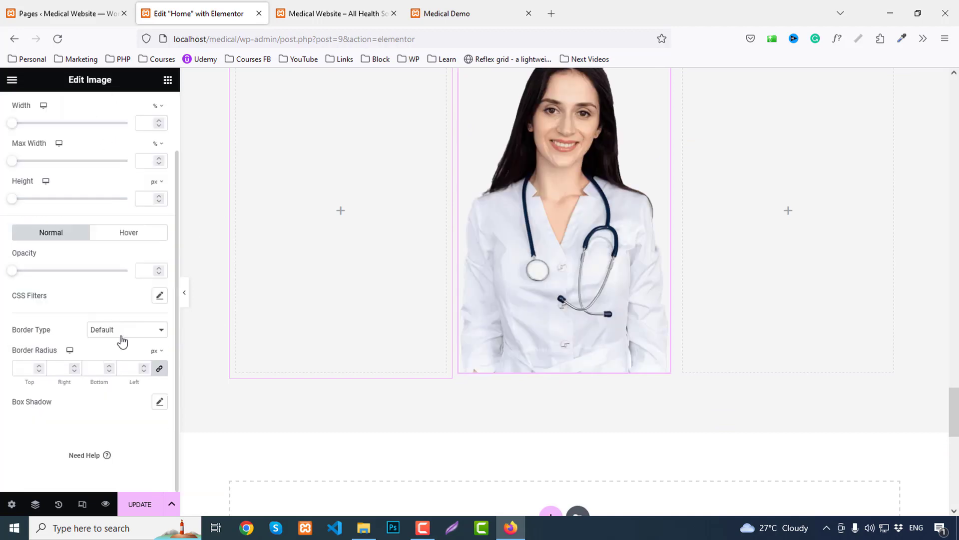
{"action": "left_click", "coordinate": [119, 333]}
{"action": "left_click", "coordinate": [106, 374]}
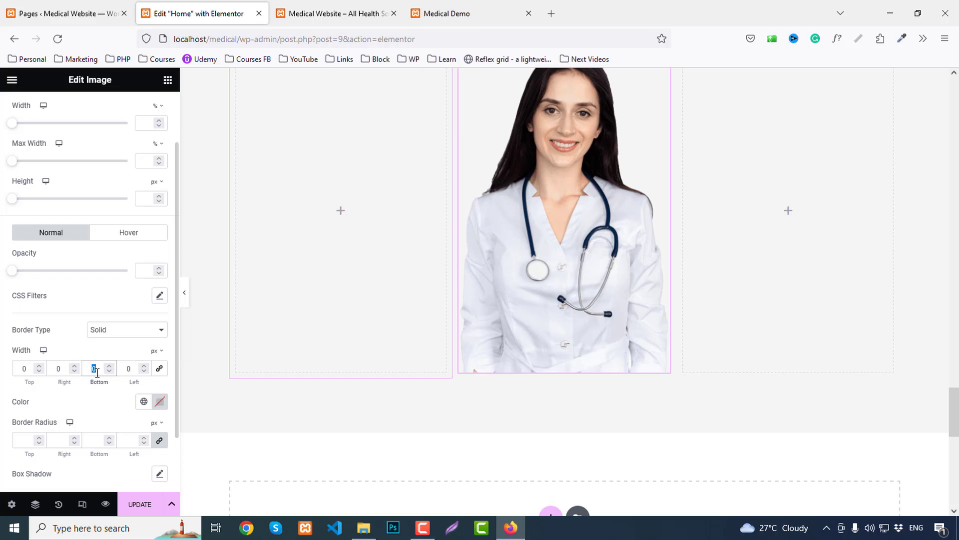
{"action": "type", "text": "3"}
{"action": "left_click", "coordinate": [144, 401]}
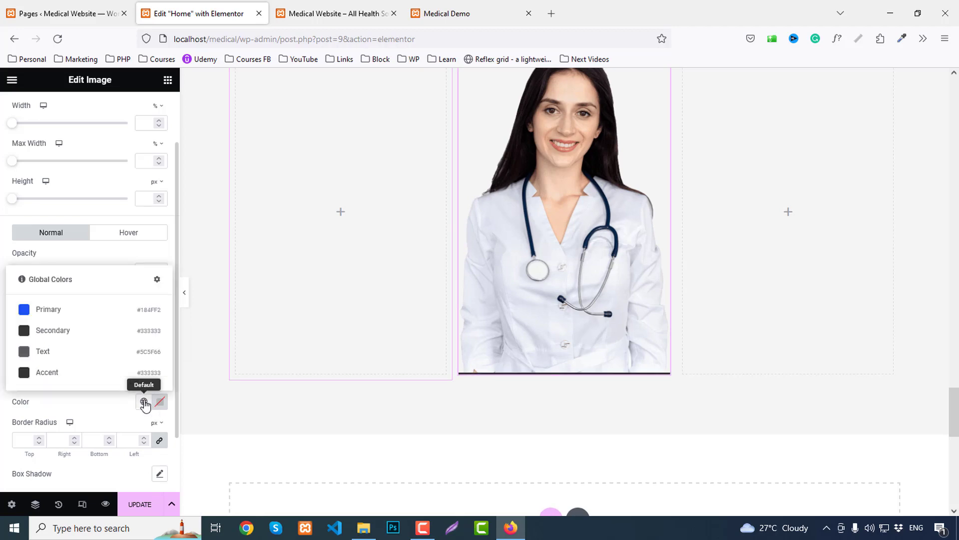
{"action": "left_click", "coordinate": [51, 318]}
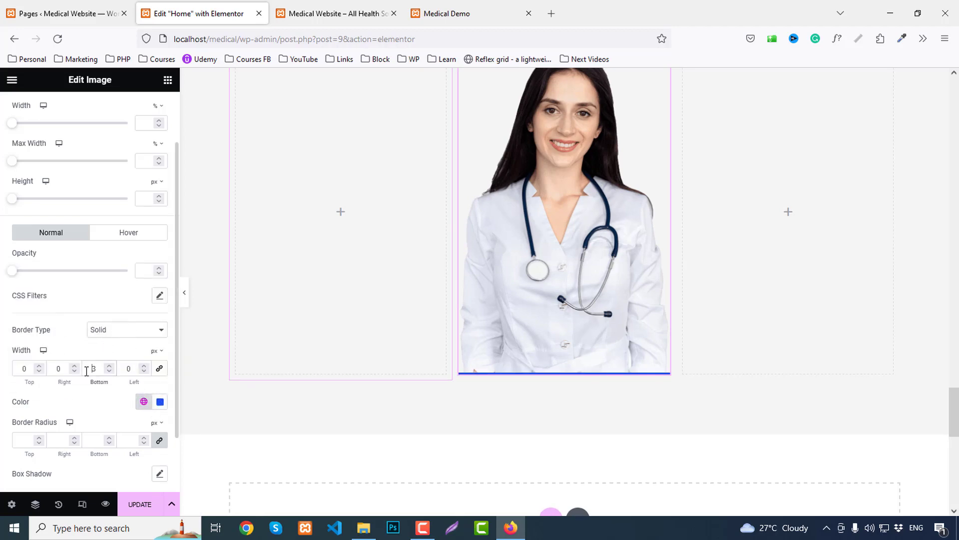
{"action": "key", "text": "BackSpace"}
{"action": "type", "text": "5"}
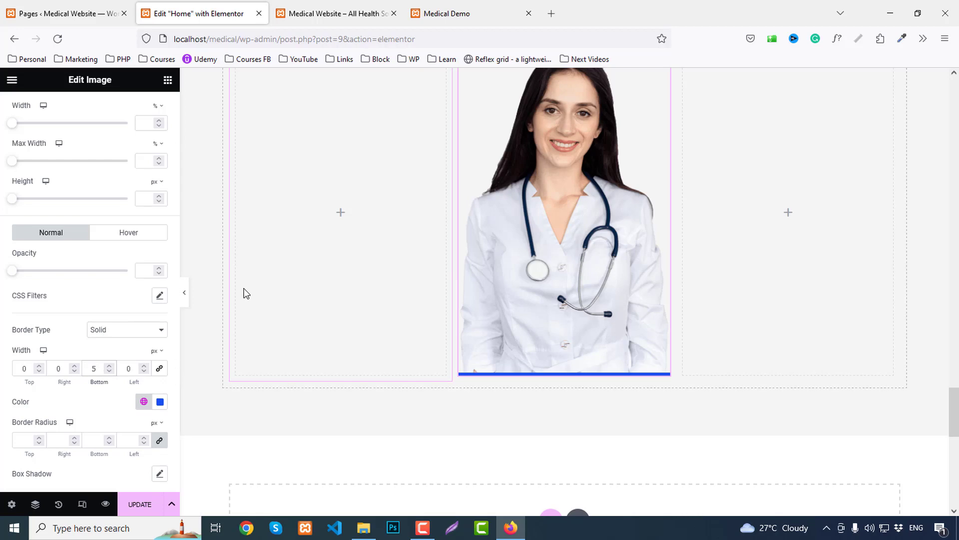
Add an Icon Box widget to the column left of the doctor image, with its icon positioned to the right of the text.
{"action": "scroll", "coordinate": [245, 293], "scroll_direction": "up", "scroll_amount": 3}
{"action": "left_click", "coordinate": [168, 80]}
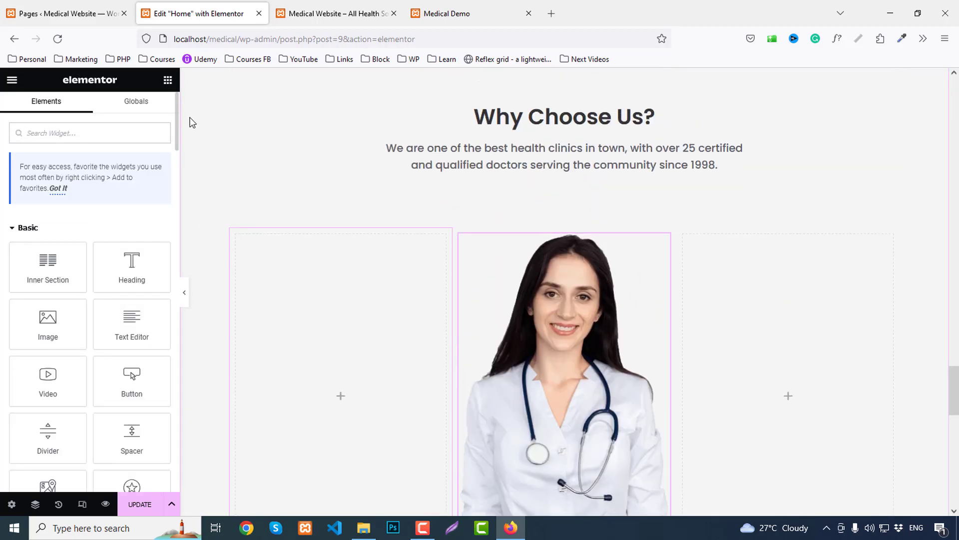
{"action": "type", "text": "icon"}
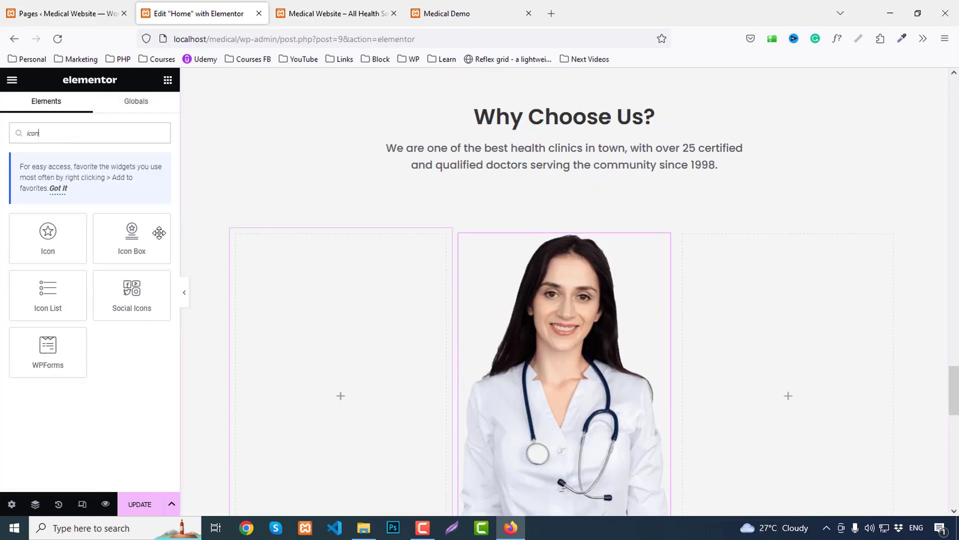
{"action": "left_click_drag", "start_coordinate": [159, 232], "coordinate": [340, 294]}
{"action": "left_click_drag", "start_coordinate": [400, 384], "coordinate": [431, 356]}
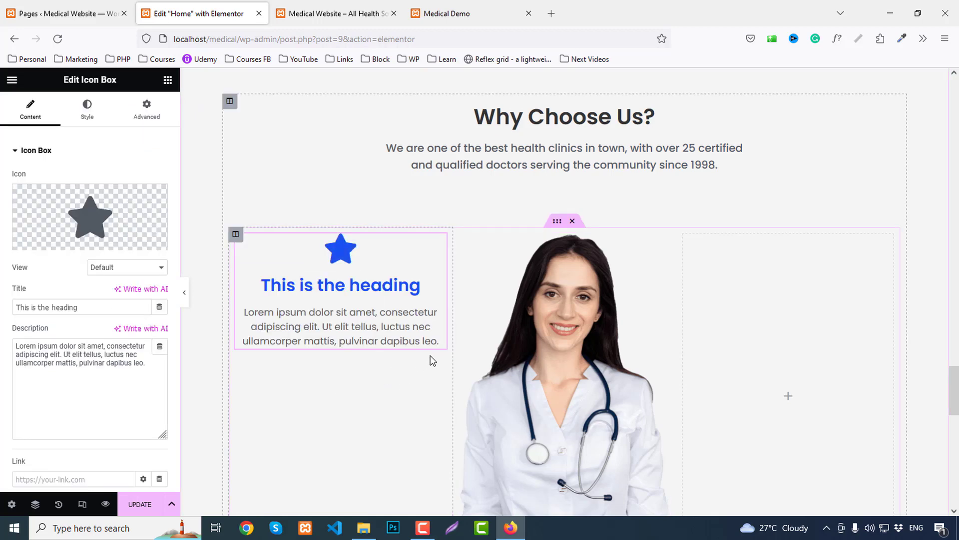
{"action": "scroll", "coordinate": [153, 468], "scroll_direction": "down", "scroll_amount": 3}
{"action": "left_click", "coordinate": [160, 376]}
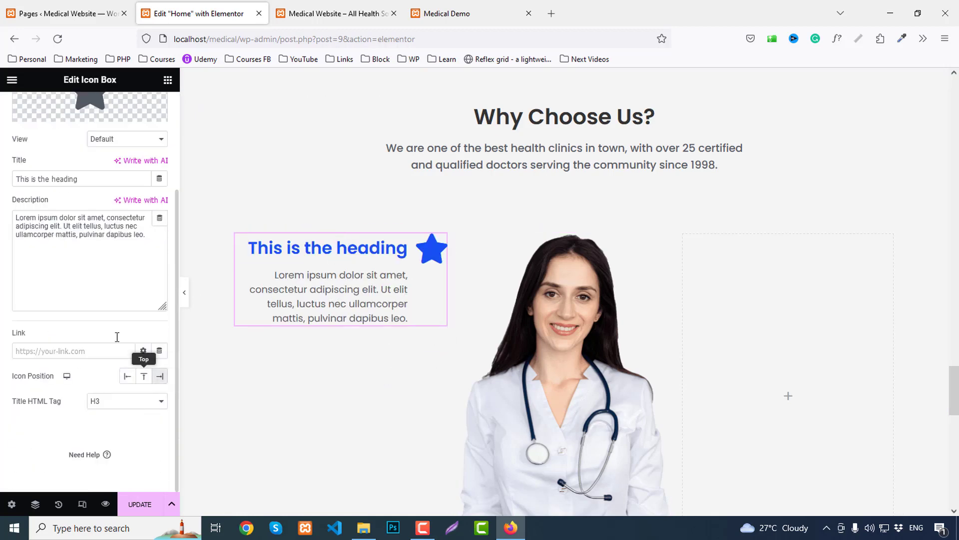
Set the icon box content's vertical alignment to middle.
{"action": "scroll", "coordinate": [125, 300], "scroll_direction": "up", "scroll_amount": 5}
{"action": "left_click", "coordinate": [88, 111]}
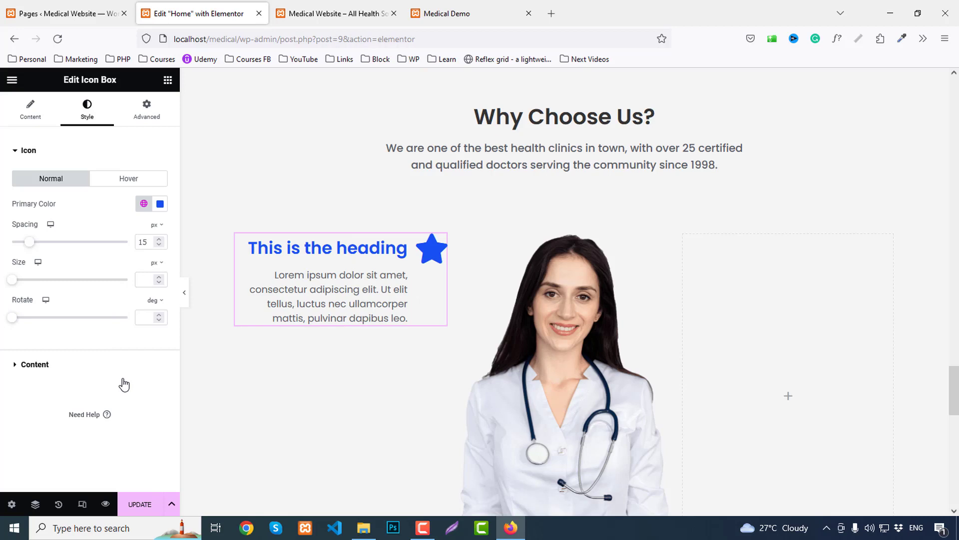
{"action": "left_click", "coordinate": [42, 365]}
{"action": "scroll", "coordinate": [130, 348], "scroll_direction": "down", "scroll_amount": 3}
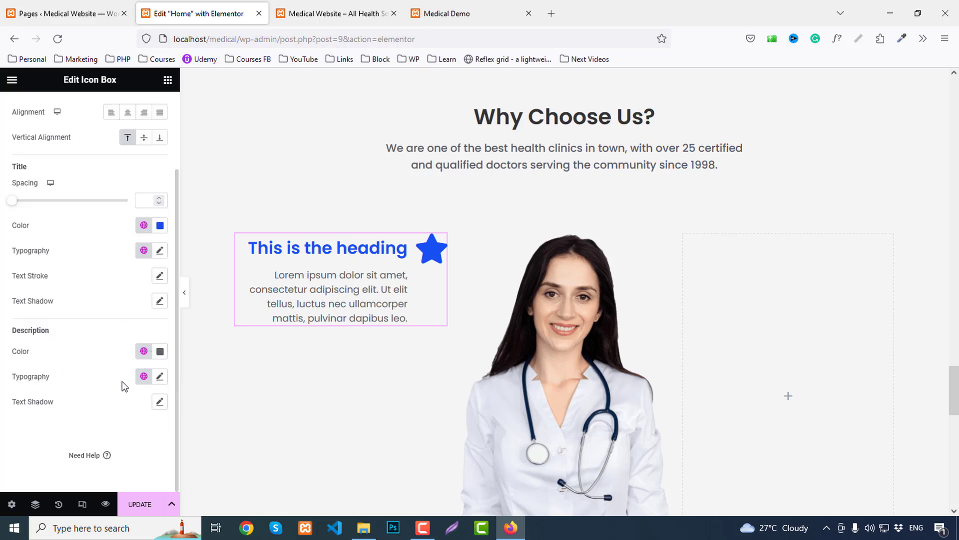
{"action": "scroll", "coordinate": [125, 386], "scroll_direction": "up", "scroll_amount": 3}
{"action": "left_click", "coordinate": [143, 233]}
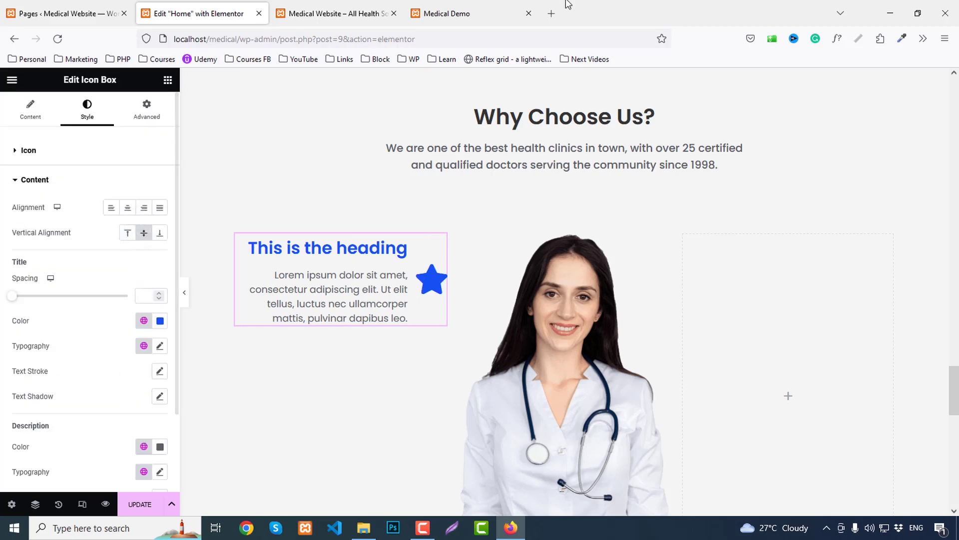
Replace the icon box title with "Emergency Service" from the demo page.
{"action": "left_click", "coordinate": [483, 6]}
{"action": "left_click_drag", "start_coordinate": [188, 333], "coordinate": [303, 339]}
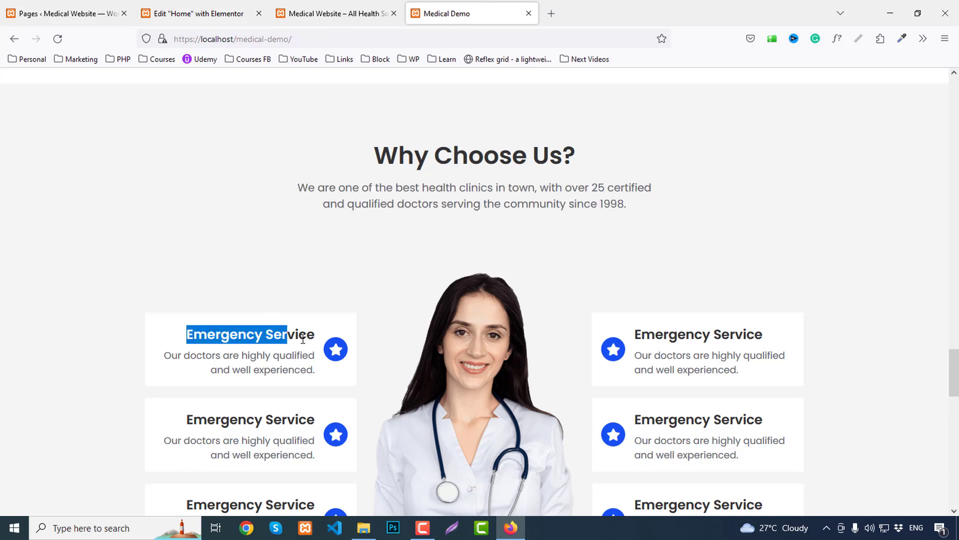
{"action": "left_click", "coordinate": [189, 13]}
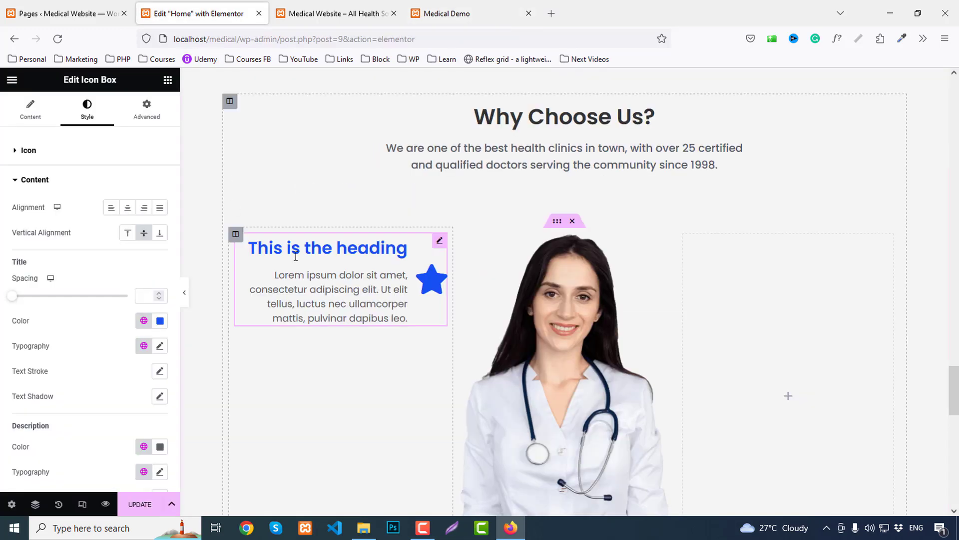
{"action": "left_click", "coordinate": [41, 115]}
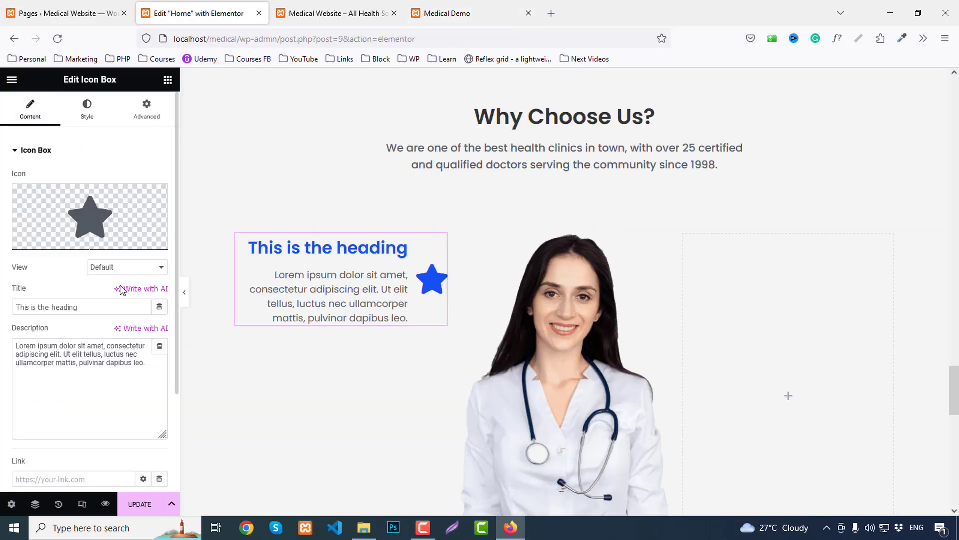
{"action": "type", "text": "Emergency Service"}
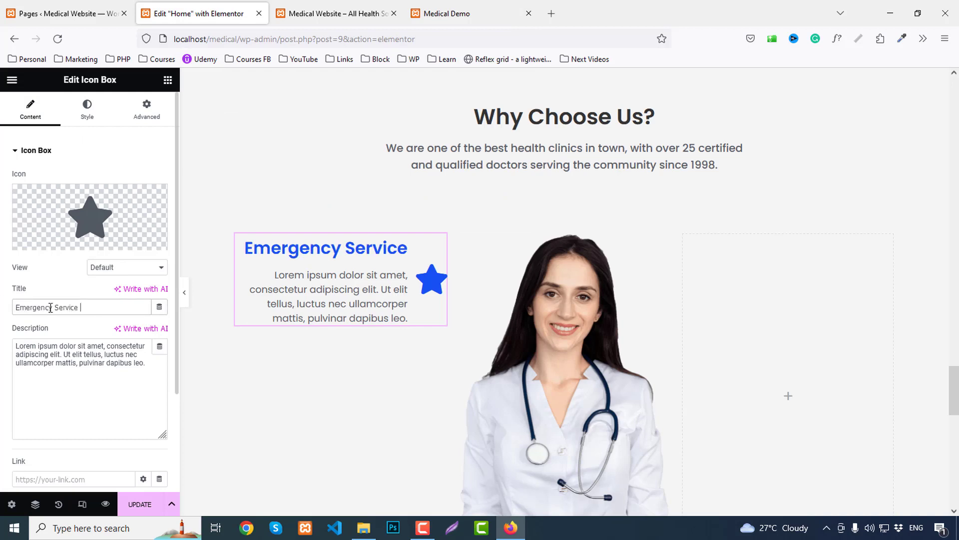
Replace the icon box description with the demo's text "Our doctors are highly qualified and well experienced.".
{"action": "left_click", "coordinate": [483, 9]}
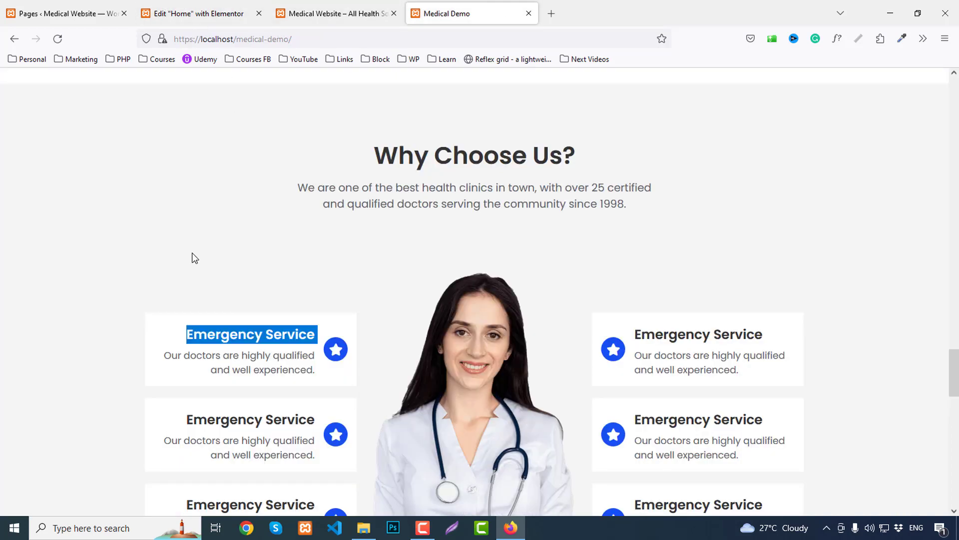
{"action": "left_click_drag", "start_coordinate": [166, 356], "coordinate": [316, 372]}
{"action": "key", "text": "ctrl+c"}
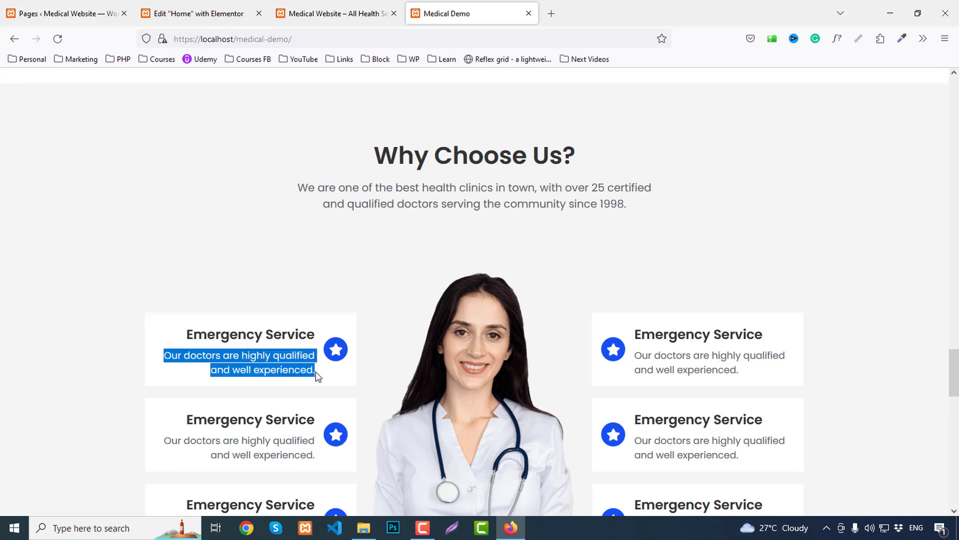
{"action": "left_click", "coordinate": [299, 14]}
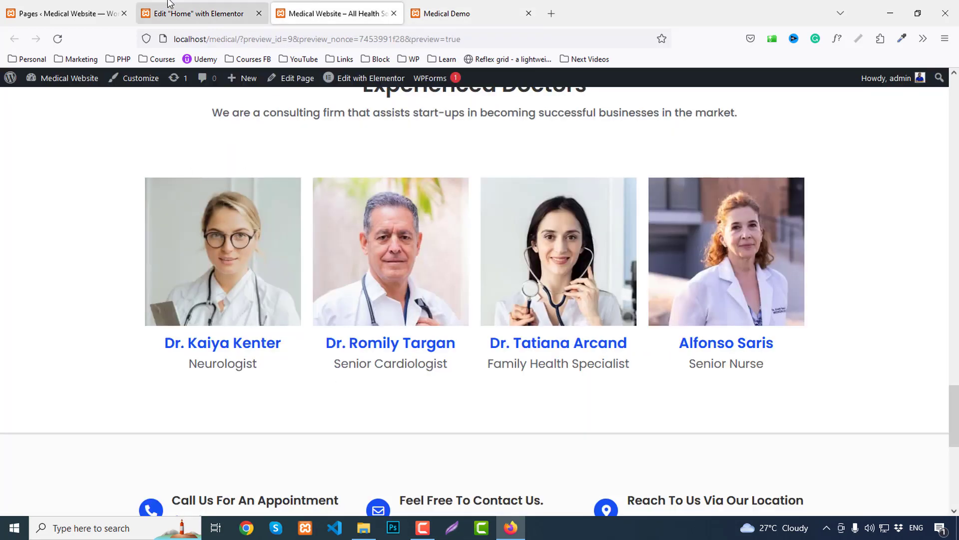
{"action": "left_click", "coordinate": [200, 13]}
{"action": "left_click", "coordinate": [92, 355]}
{"action": "key", "text": "ctrl+a"}
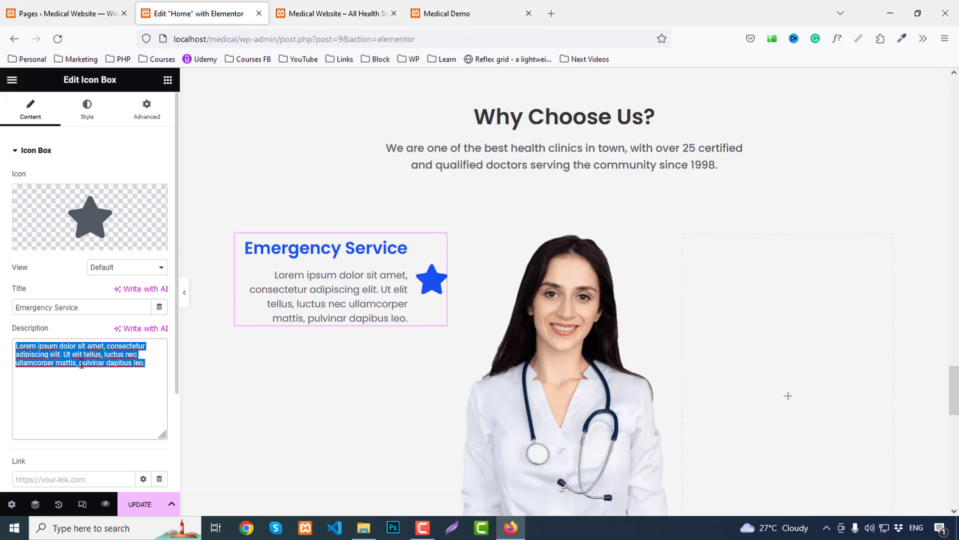
{"action": "key", "text": "ctrl+v"}
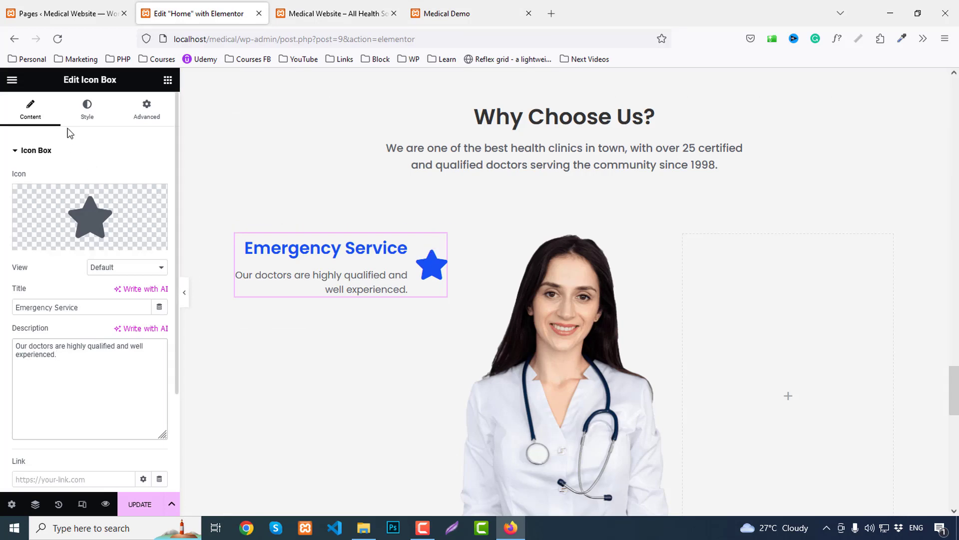
Set the Emergency Service icon box's padding to 15 px on all sides.
{"action": "left_click", "coordinate": [146, 107]}
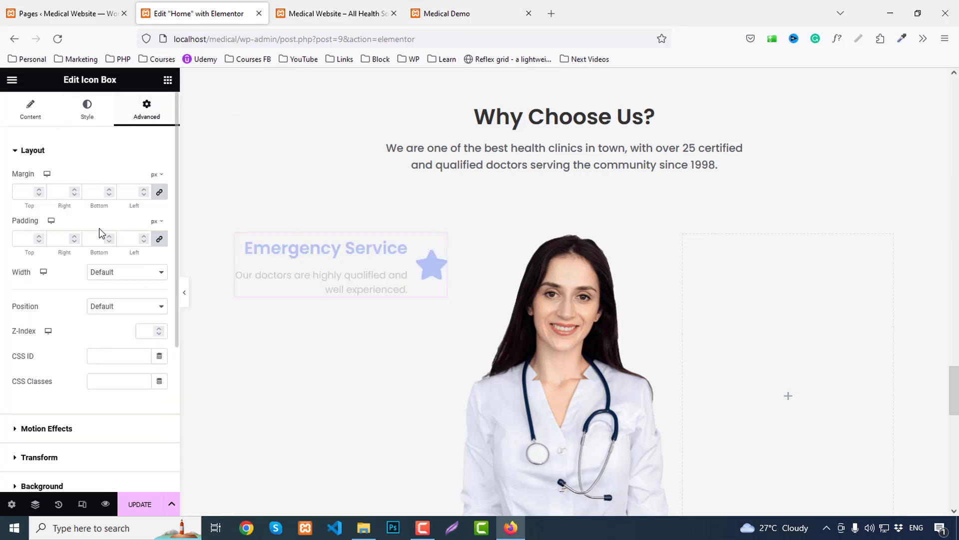
{"action": "left_click", "coordinate": [24, 237]}
{"action": "type", "text": "15"}
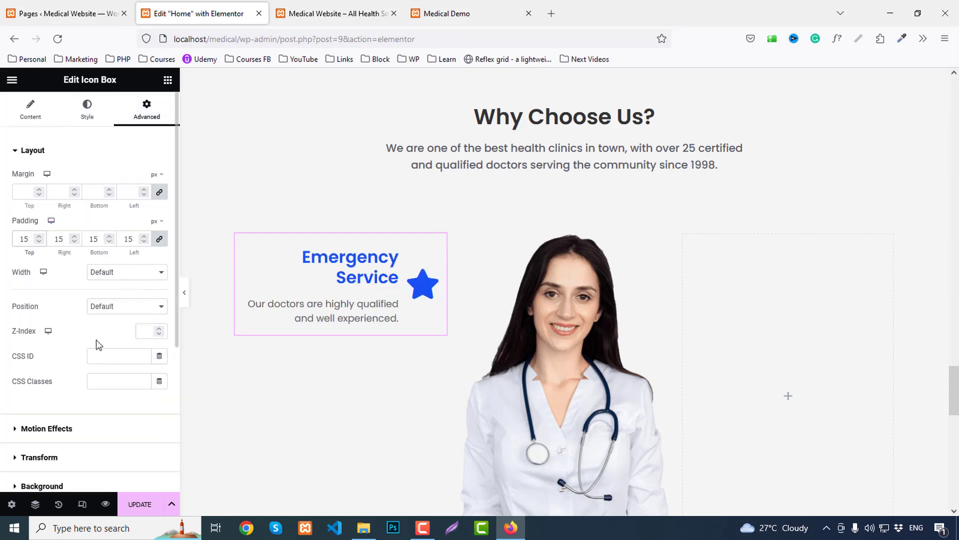
Give the Emergency Service icon box a classic background in white, #FFFFFF.
{"action": "scroll", "coordinate": [78, 372], "scroll_direction": "down", "scroll_amount": 4}
{"action": "left_click", "coordinate": [42, 262]}
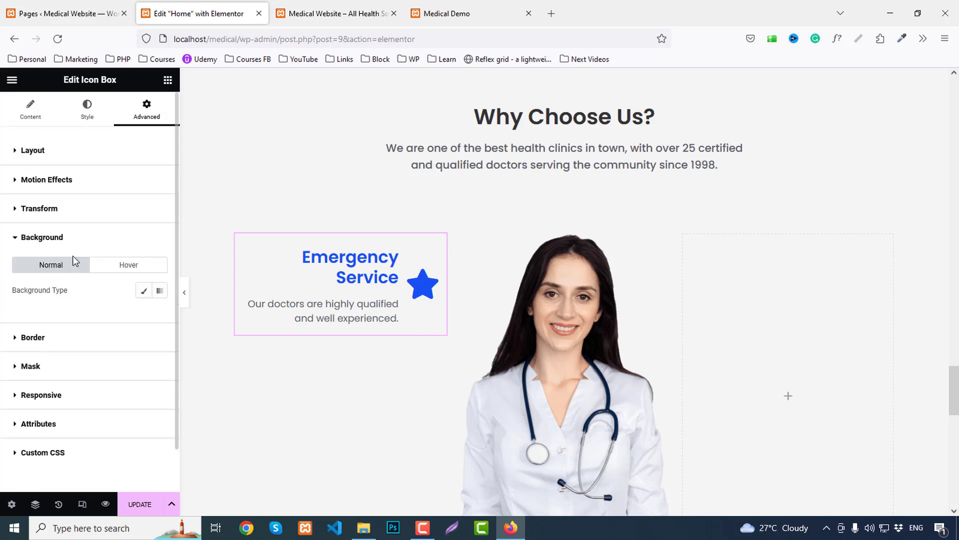
{"action": "left_click", "coordinate": [143, 289]}
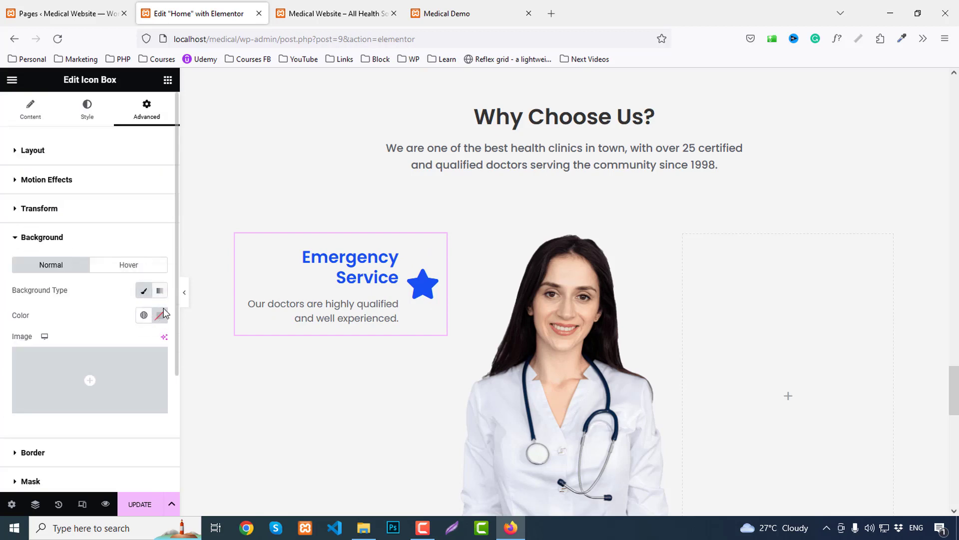
{"action": "left_click", "coordinate": [159, 315]}
{"action": "type", "text": "#FFFFFF"}
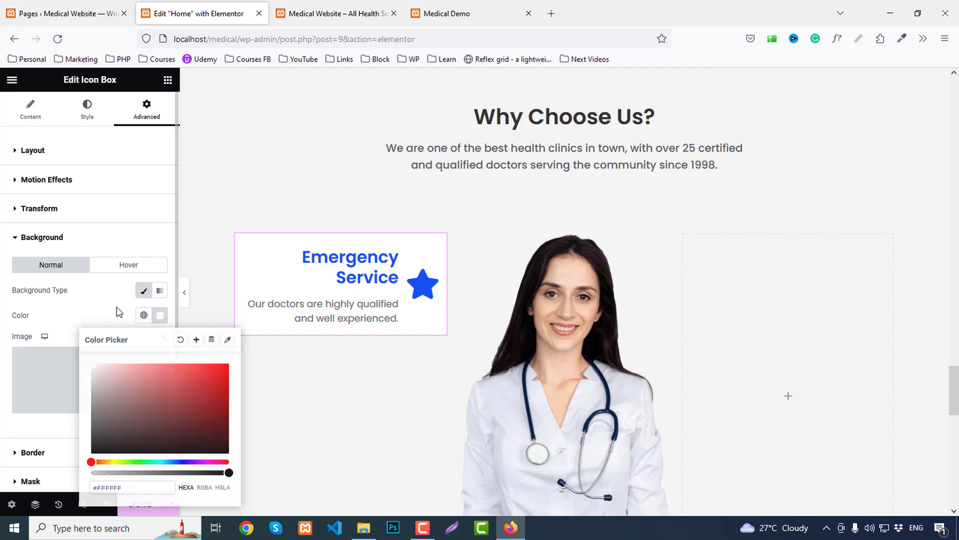
{"action": "left_click", "coordinate": [117, 307]}
Change the Emergency Service icon's view to Stacked with the Circle shape.
{"action": "left_click", "coordinate": [80, 102]}
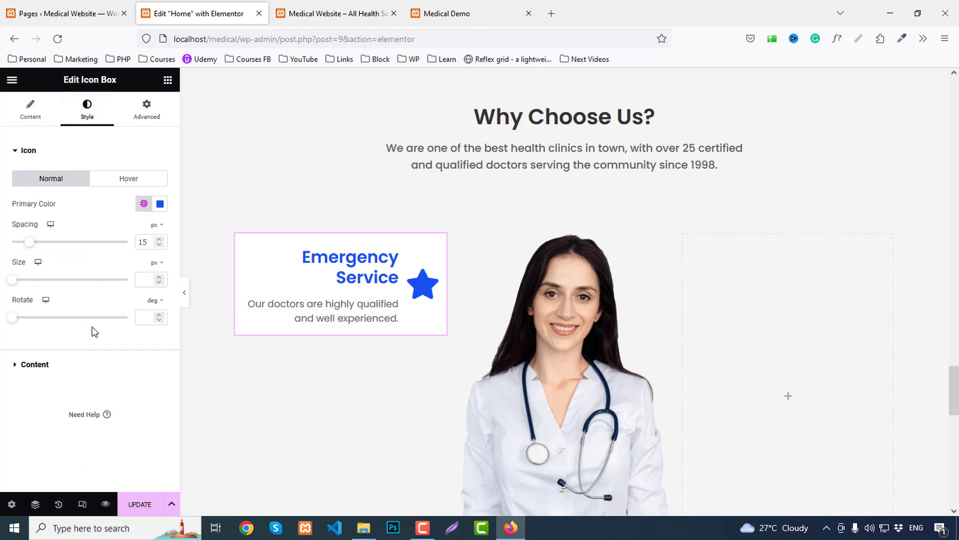
{"action": "left_click", "coordinate": [31, 120]}
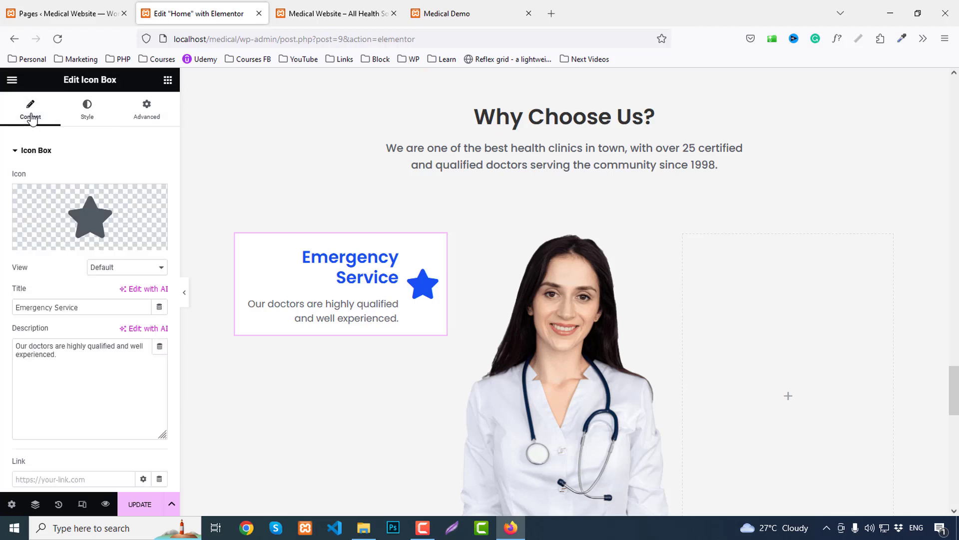
{"action": "left_click", "coordinate": [195, 13]}
{"action": "left_click", "coordinate": [105, 267]}
{"action": "left_click", "coordinate": [103, 298]}
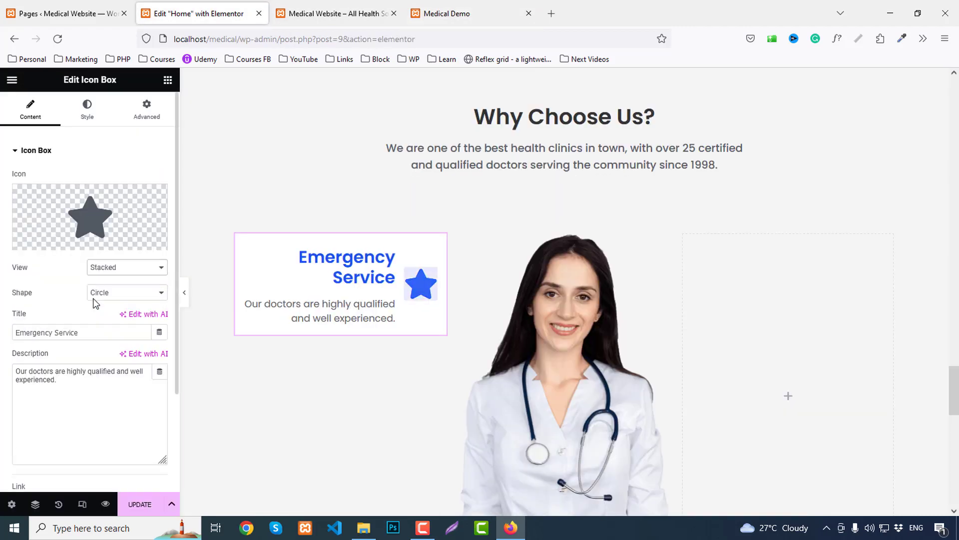
Set the Emergency Service icon's size to 20 px.
{"action": "left_click", "coordinate": [82, 107]}
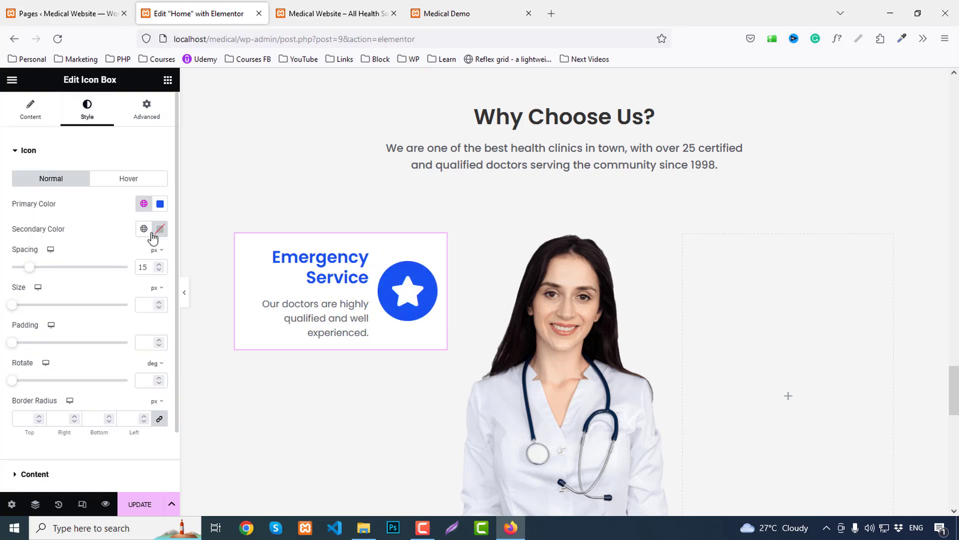
{"action": "left_click", "coordinate": [149, 301]}
{"action": "type", "text": "15"}
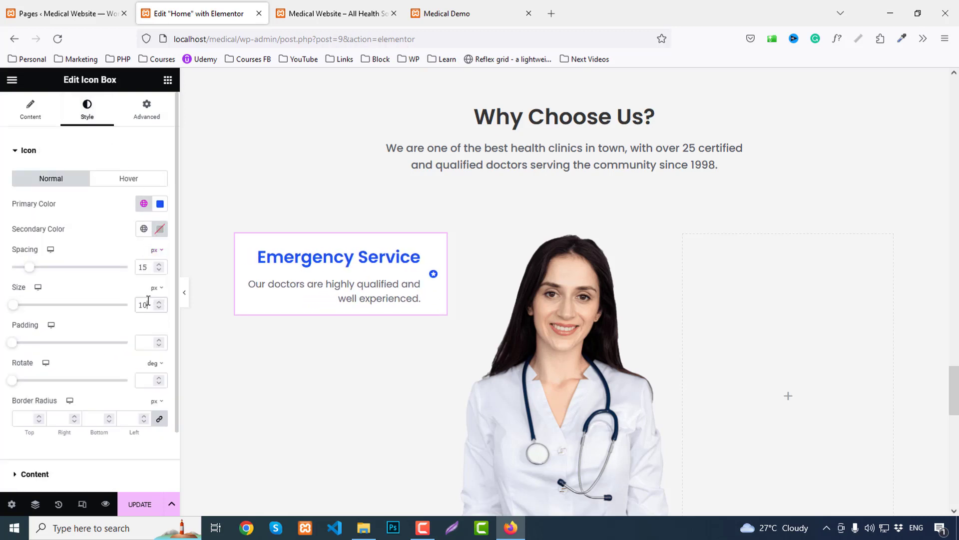
{"action": "key", "text": "Up"}
{"action": "key", "text": "Up"}
{"action": "key", "text": "Up"}
{"action": "key", "text": "Up"}
{"action": "key", "text": "Up"}
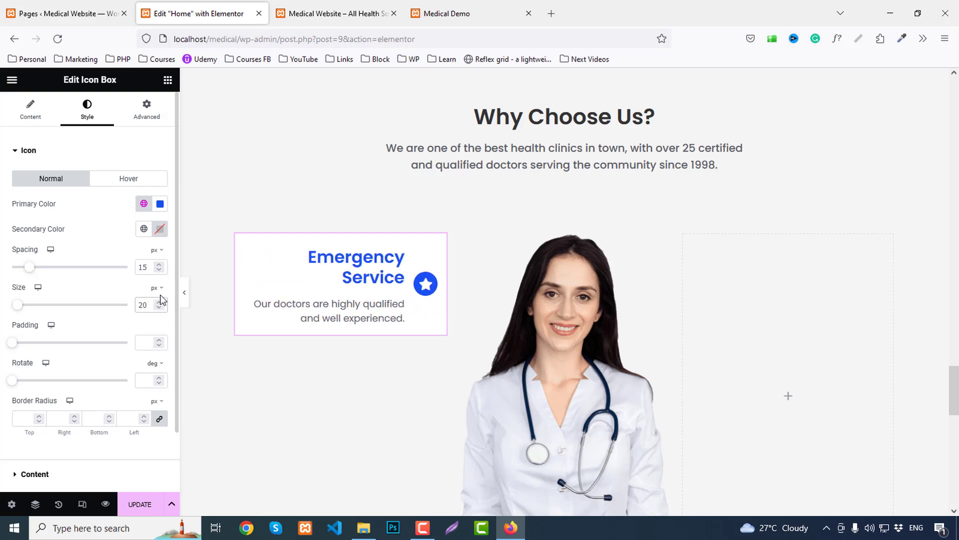
Change the Emergency Service icon box's title color to the dark global color used in the demo.
{"action": "scroll", "coordinate": [55, 429], "scroll_direction": "down", "scroll_amount": 2}
{"action": "left_click", "coordinate": [44, 408]}
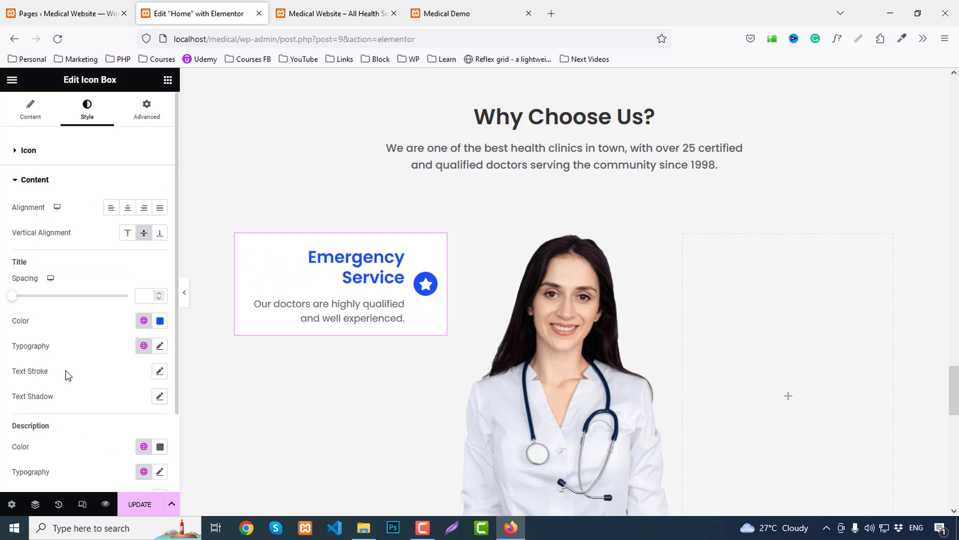
{"action": "scroll", "coordinate": [75, 375], "scroll_direction": "down", "scroll_amount": 2}
{"action": "left_click", "coordinate": [462, 13]}
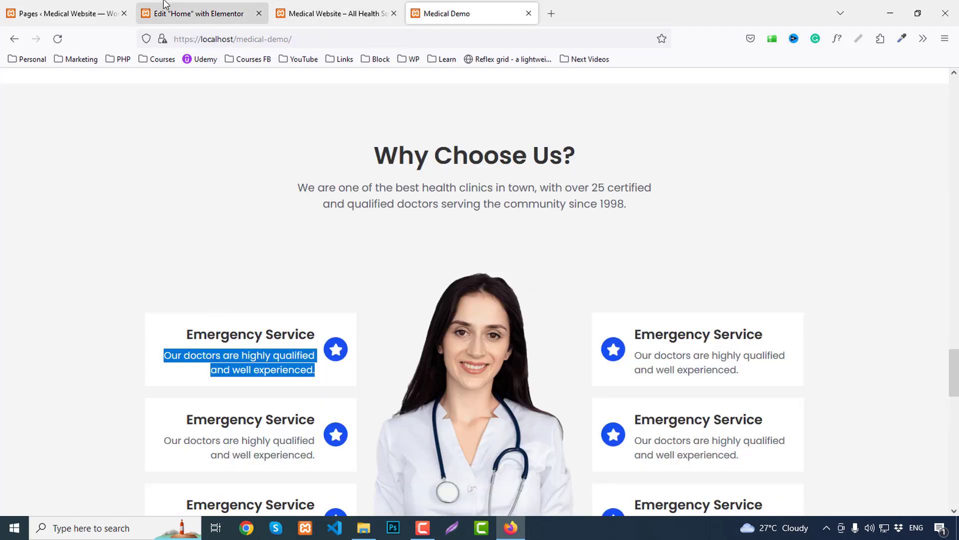
{"action": "left_click", "coordinate": [188, 14]}
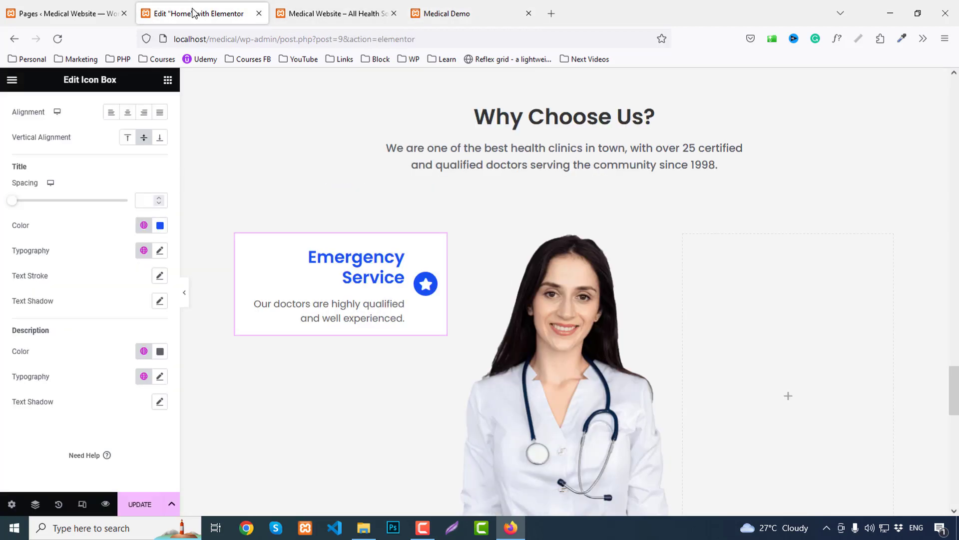
{"action": "left_click", "coordinate": [143, 226]}
{"action": "left_click", "coordinate": [66, 308]}
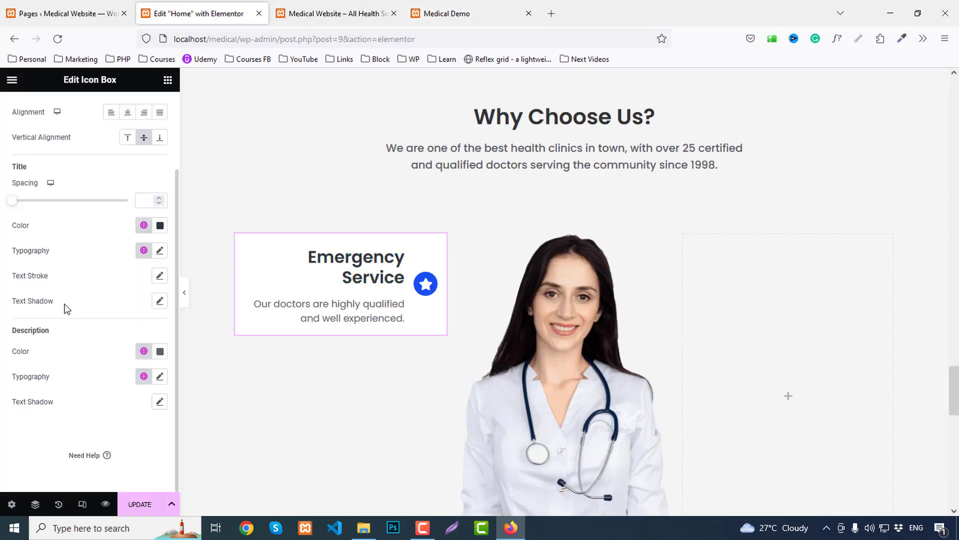
Set the Emergency Service title's font size to 20 px.
{"action": "left_click", "coordinate": [160, 251]}
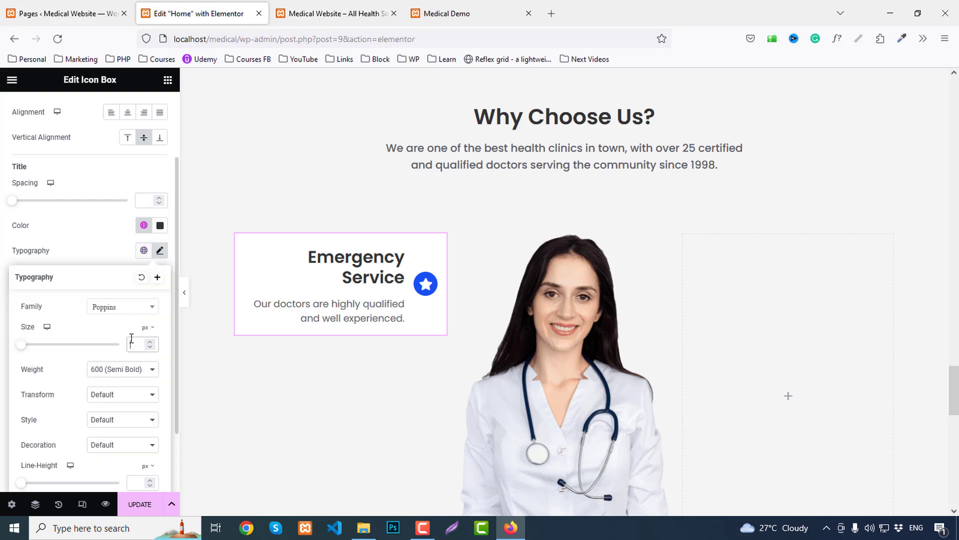
{"action": "type", "text": "17"}
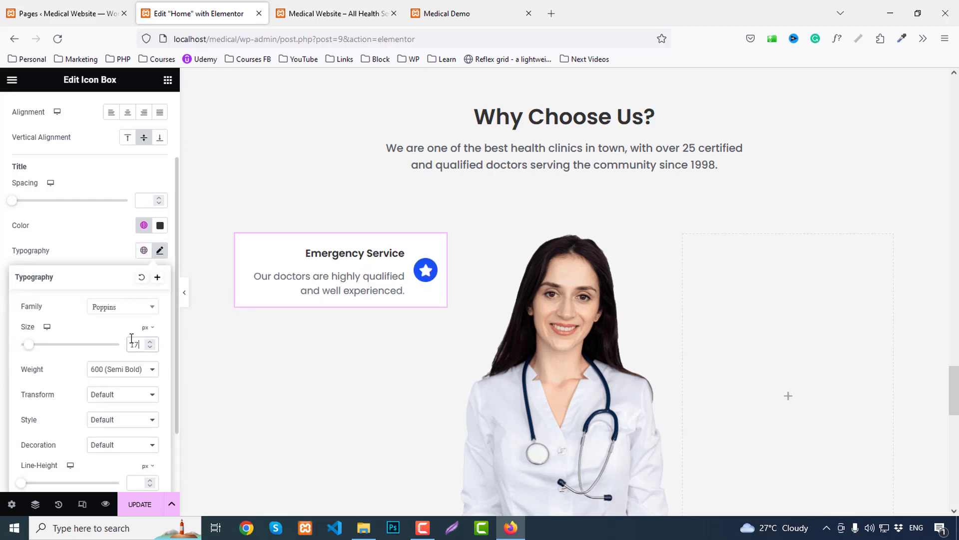
{"action": "key", "text": "Up"}
{"action": "key", "text": "Up"}
{"action": "key", "text": "Up"}
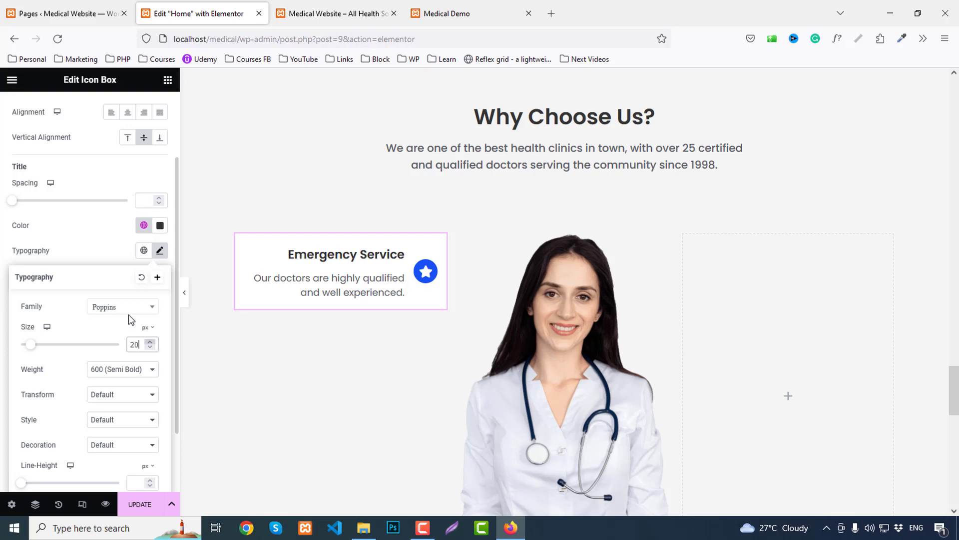
Set the Emergency Service title's spacing to 10 px and increase its font size by 2 px.
{"action": "left_click", "coordinate": [145, 200]}
{"action": "type", "text": "5"}
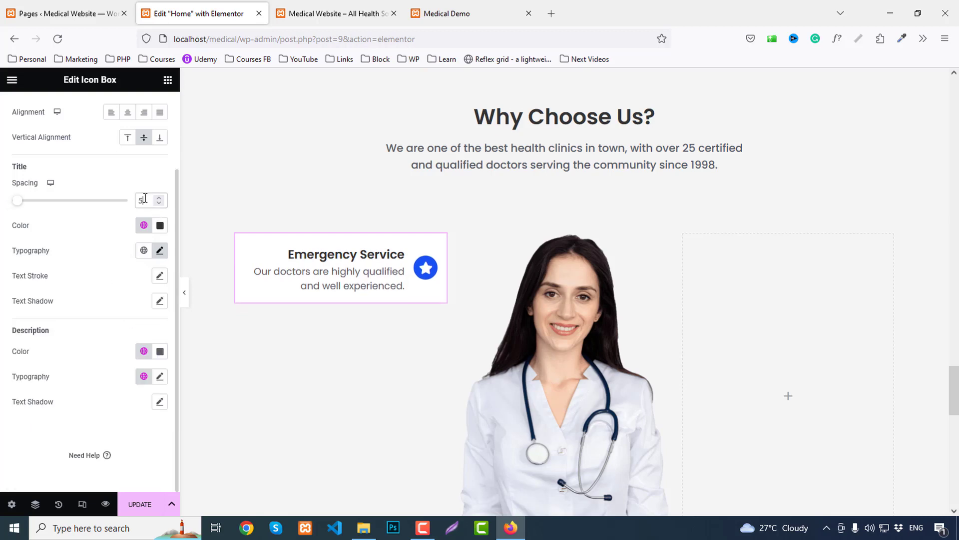
{"action": "key", "text": "Up"}
{"action": "key", "text": "Up"}
{"action": "key", "text": "Up"}
{"action": "key", "text": "Up"}
{"action": "key", "text": "Up"}
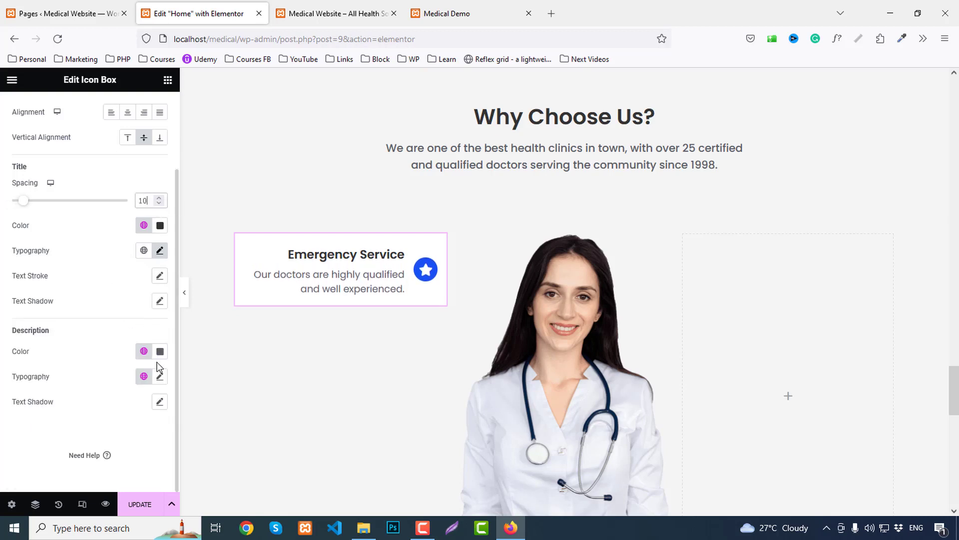
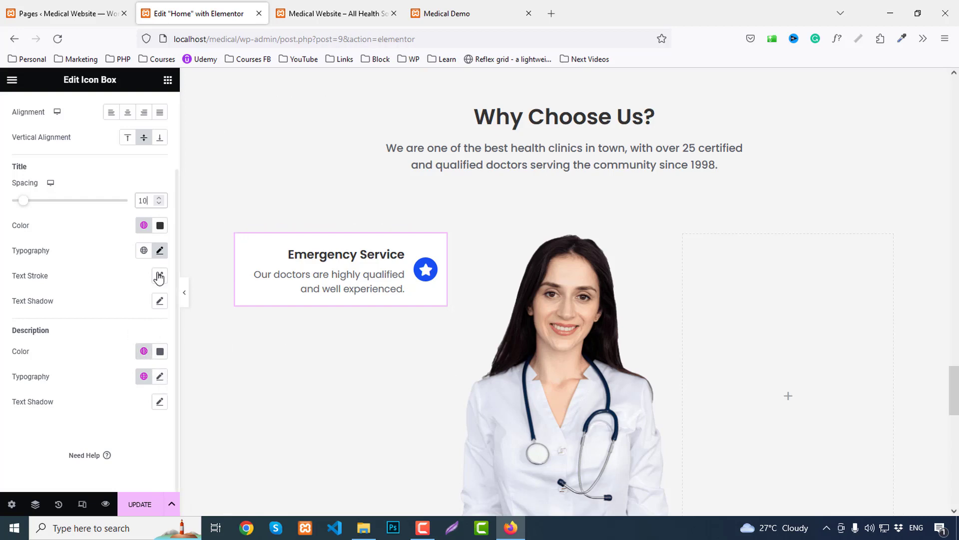
{"action": "left_click", "coordinate": [159, 249]}
{"action": "double_click", "coordinate": [150, 341]}
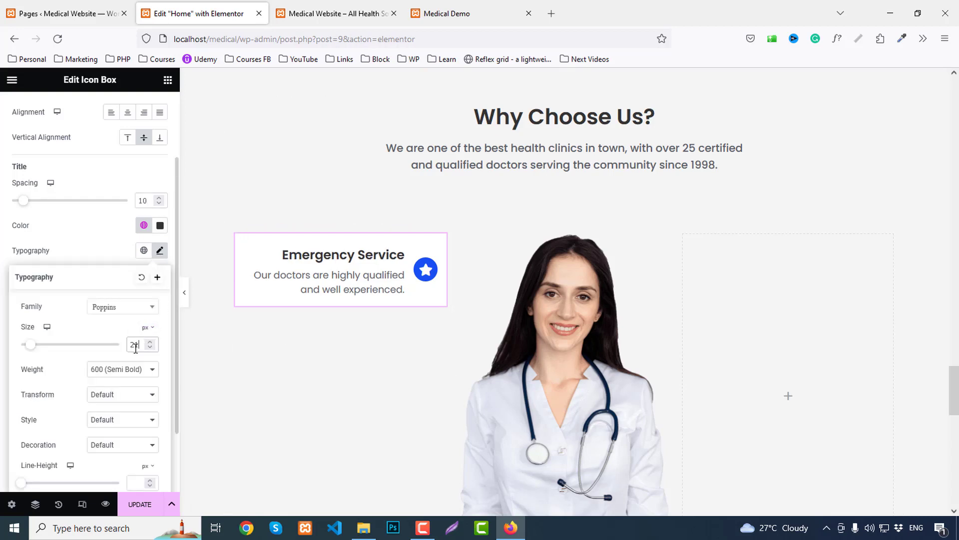
Duplicate the Emergency Service icon box twice to stack three boxes beside the doctor image.
{"action": "right_click", "coordinate": [314, 307]}
{"action": "left_click", "coordinate": [341, 303]}
{"action": "scroll", "coordinate": [366, 310], "scroll_direction": "down", "scroll_amount": 3}
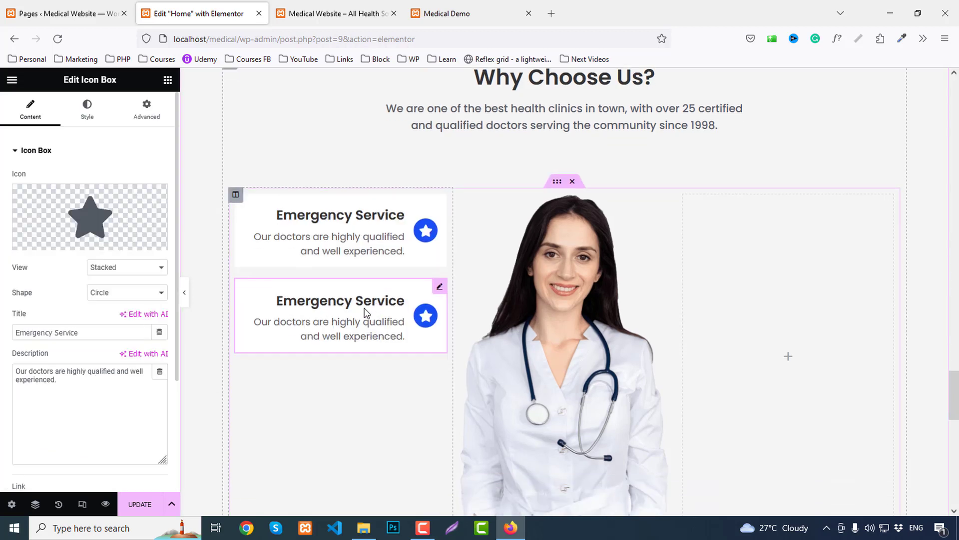
{"action": "right_click", "coordinate": [334, 234]}
{"action": "left_click", "coordinate": [371, 261]}
{"action": "scroll", "coordinate": [565, 284], "scroll_direction": "up", "scroll_amount": 3}
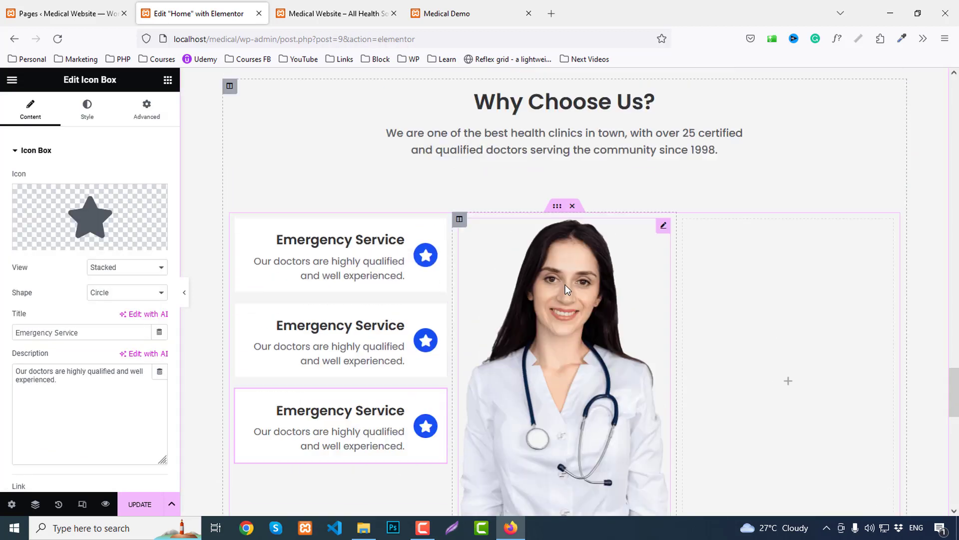
Set the vertical alignment of the inner section holding the icon boxes and doctor image to Middle.
{"action": "left_click", "coordinate": [558, 283]}
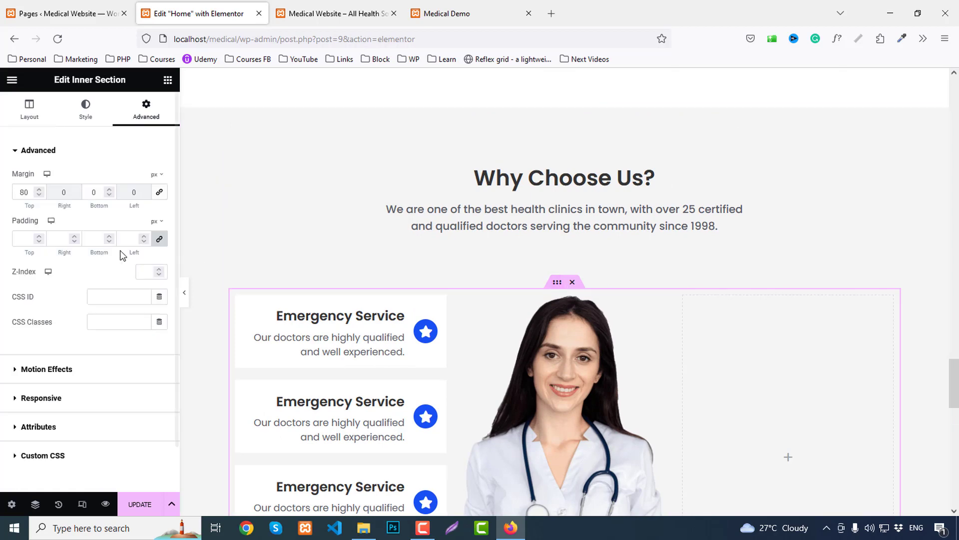
{"action": "left_click", "coordinate": [38, 117]}
{"action": "left_click", "coordinate": [126, 291]}
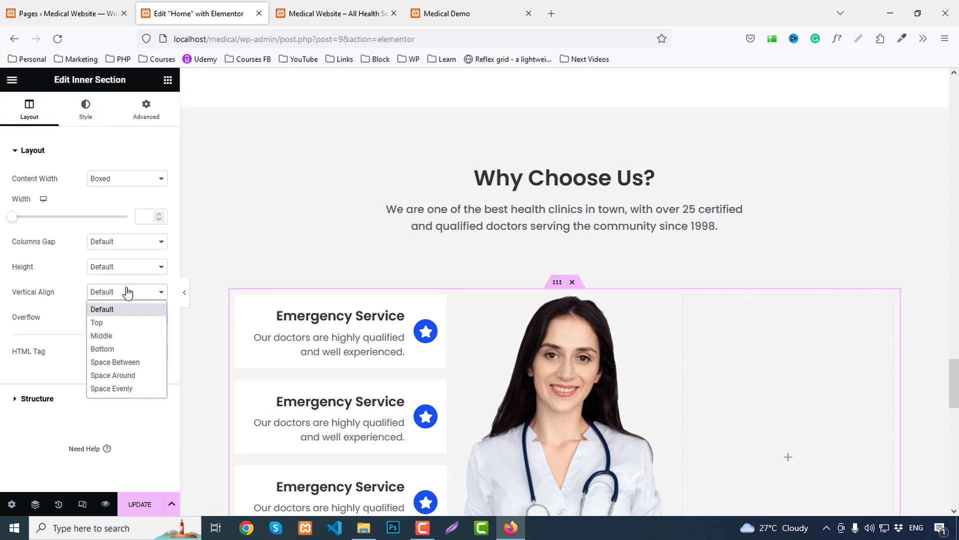
{"action": "left_click", "coordinate": [116, 337]}
{"action": "scroll", "coordinate": [375, 325], "scroll_direction": "down", "scroll_amount": 3}
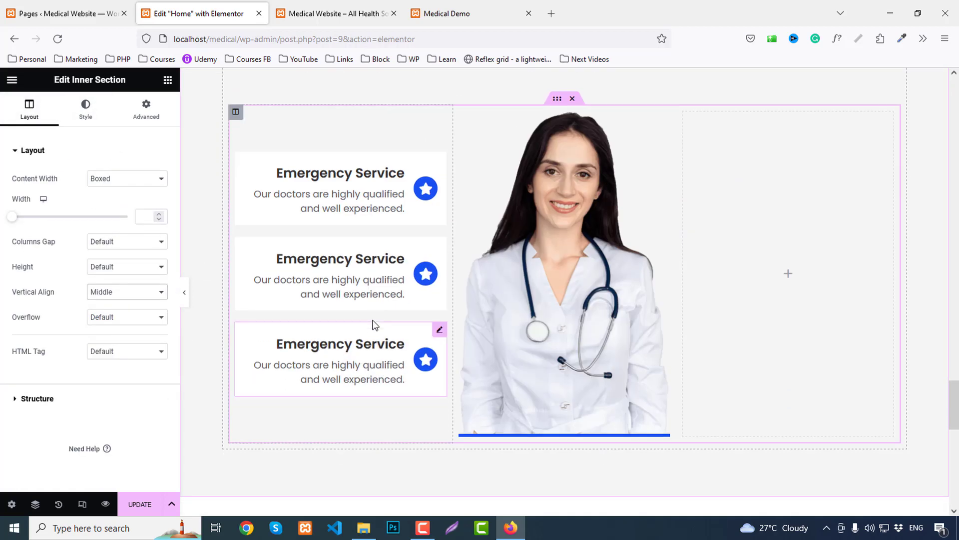
Copy an Emergency Service icon box into the empty third column and set its icon position to left.
{"action": "right_click", "coordinate": [346, 199]}
{"action": "left_click", "coordinate": [374, 252]}
{"action": "right_click", "coordinate": [759, 224]}
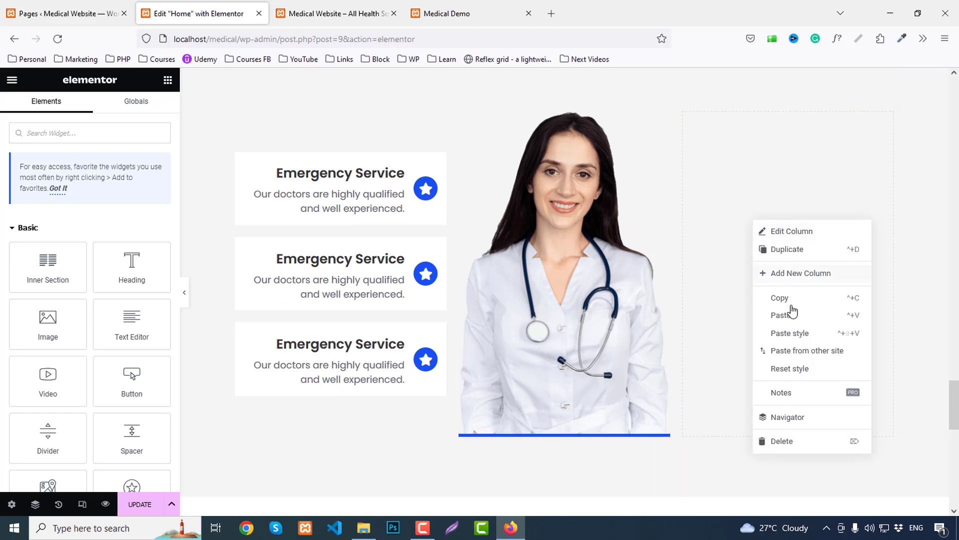
{"action": "left_click", "coordinate": [792, 314]}
{"action": "scroll", "coordinate": [90, 327], "scroll_direction": "down", "scroll_amount": 3}
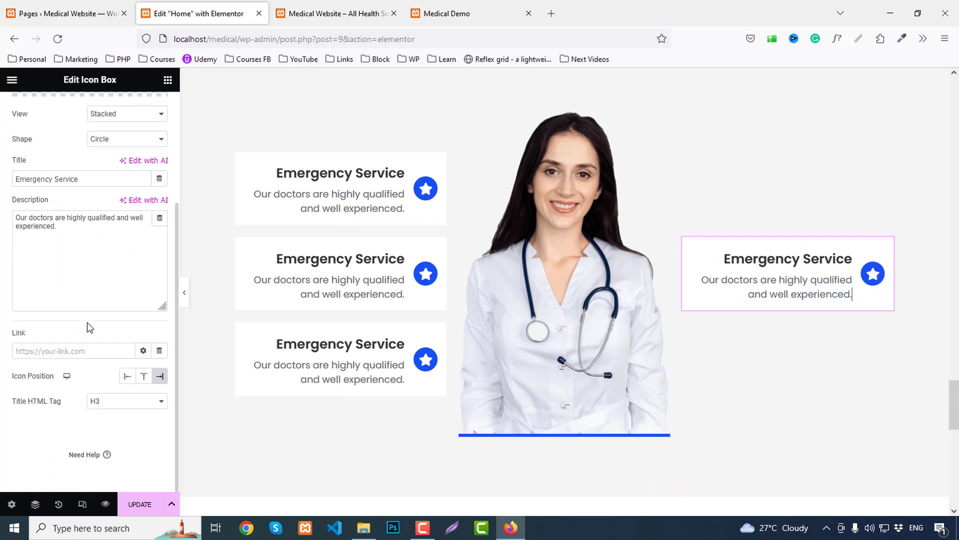
{"action": "left_click", "coordinate": [127, 376]}
Duplicate the icon box in the third column three times and one in the first column once, making four per side.
{"action": "right_click", "coordinate": [745, 270]}
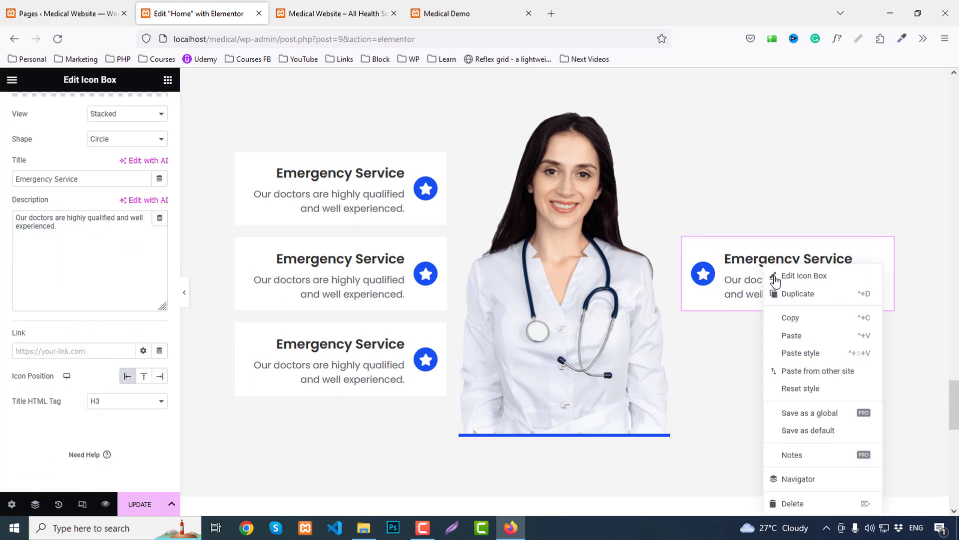
{"action": "left_click", "coordinate": [784, 294]}
{"action": "right_click", "coordinate": [770, 303]}
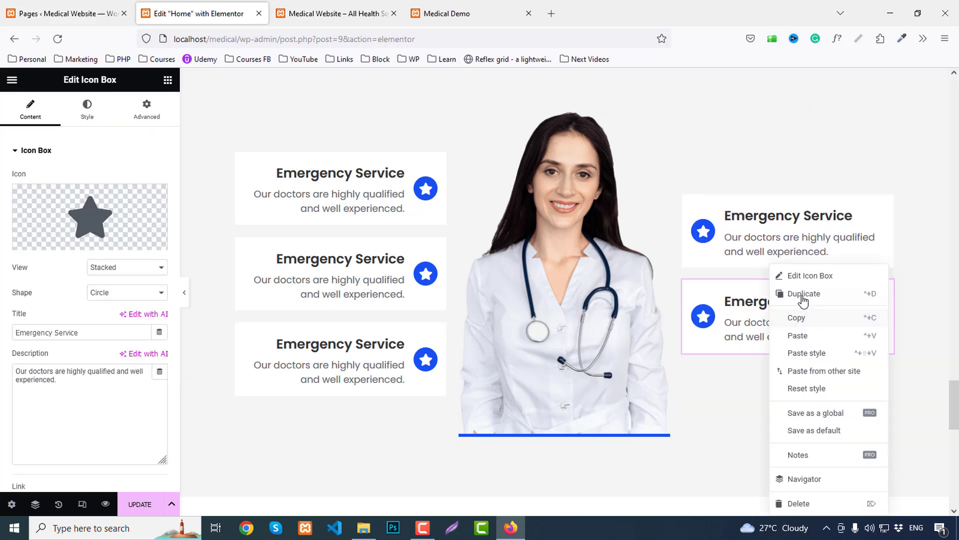
{"action": "left_click", "coordinate": [799, 295]}
{"action": "right_click", "coordinate": [795, 302]}
{"action": "left_click", "coordinate": [820, 291]}
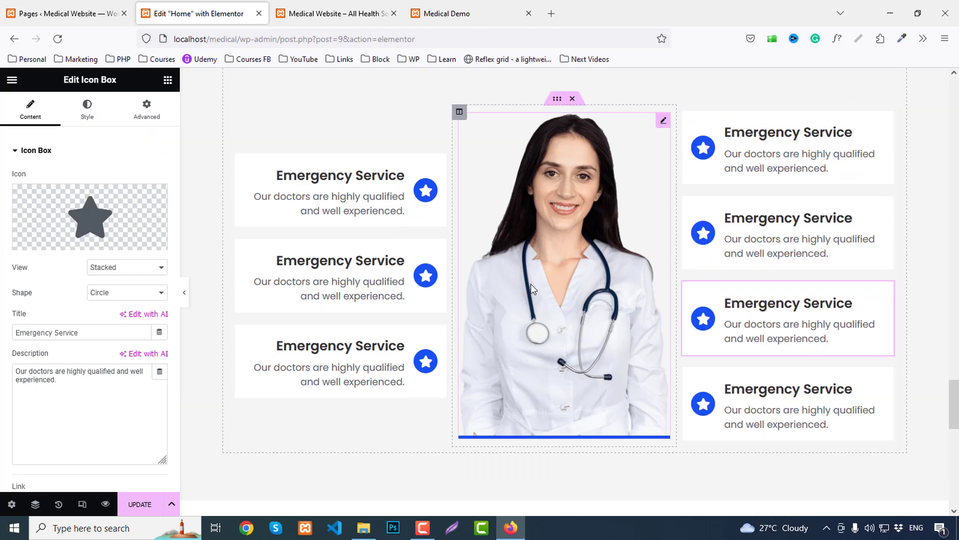
{"action": "right_click", "coordinate": [345, 201]}
{"action": "left_click", "coordinate": [375, 228]}
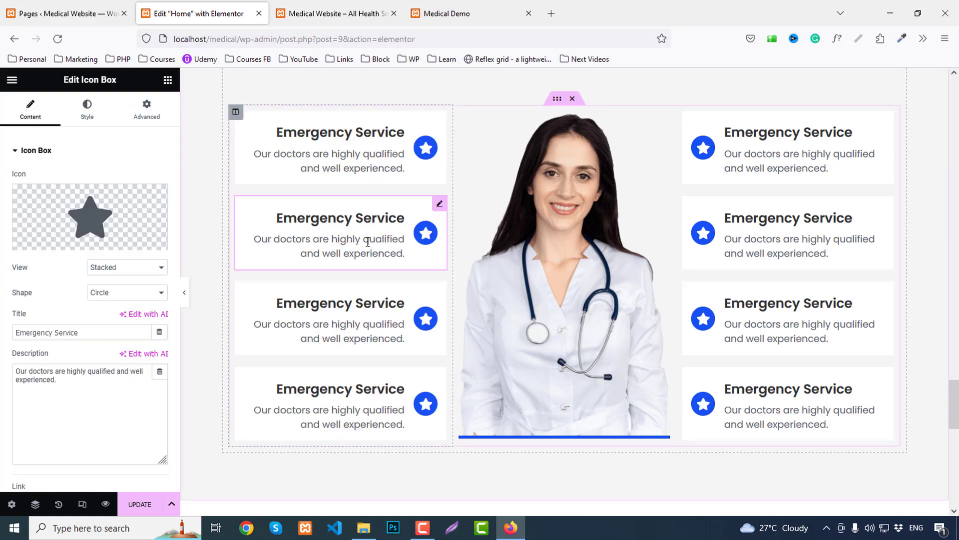
Update the page and review the Why Choose Us section in the reloaded site preview.
{"action": "left_click", "coordinate": [136, 498]}
{"action": "left_click", "coordinate": [319, 14]}
{"action": "key", "text": "F5"}
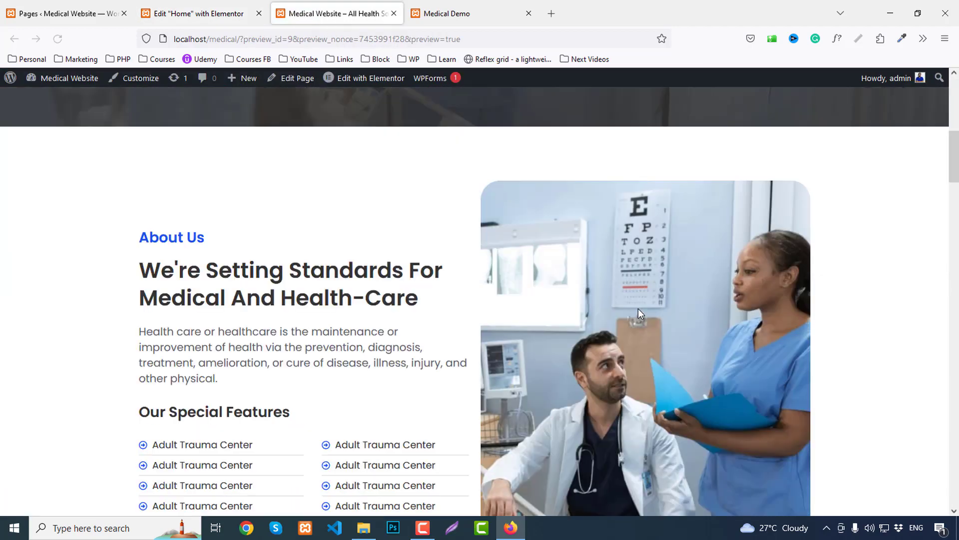
{"action": "scroll", "coordinate": [640, 310], "scroll_direction": "down", "scroll_amount": 20}
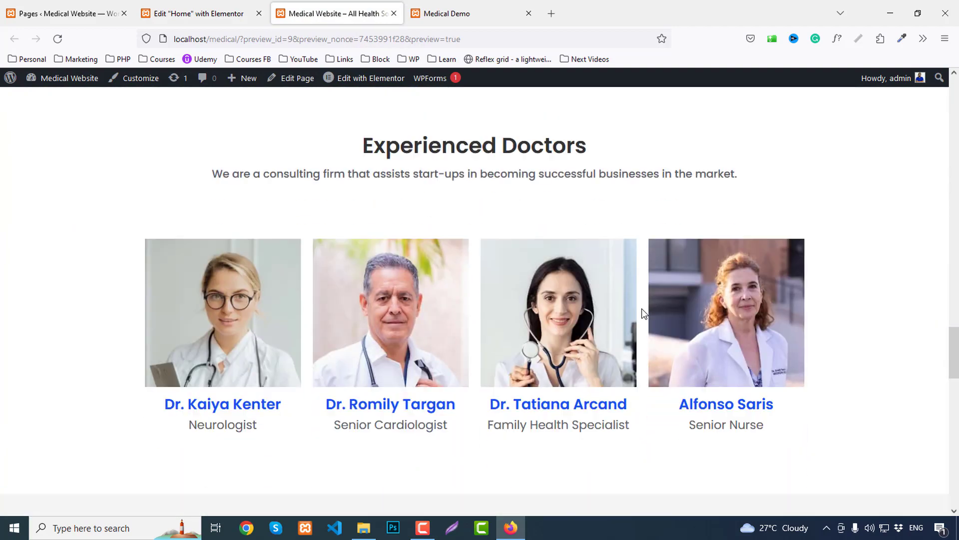
{"action": "scroll", "coordinate": [644, 312], "scroll_direction": "down", "scroll_amount": 15}
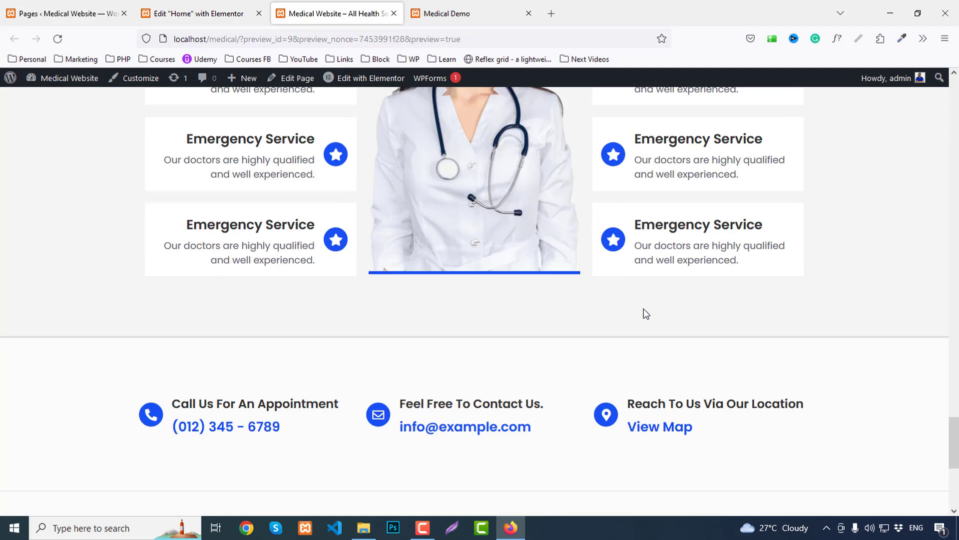
{"action": "scroll", "coordinate": [644, 308], "scroll_direction": "down", "scroll_amount": 3}
{"action": "scroll", "coordinate": [644, 308], "scroll_direction": "up", "scroll_amount": 8}
{"action": "scroll", "coordinate": [644, 307], "scroll_direction": "down", "scroll_amount": 3}
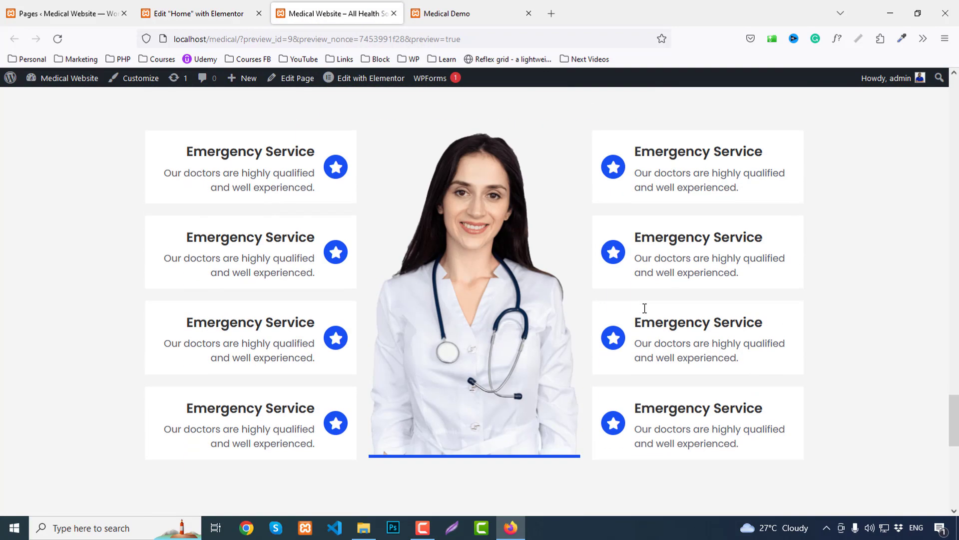
Check the demo's Testimonials layout and add a section with a narrow first and wide second column below Why Choose Us.
{"action": "left_click", "coordinate": [422, 4]}
{"action": "scroll", "coordinate": [694, 252], "scroll_direction": "down", "scroll_amount": 10}
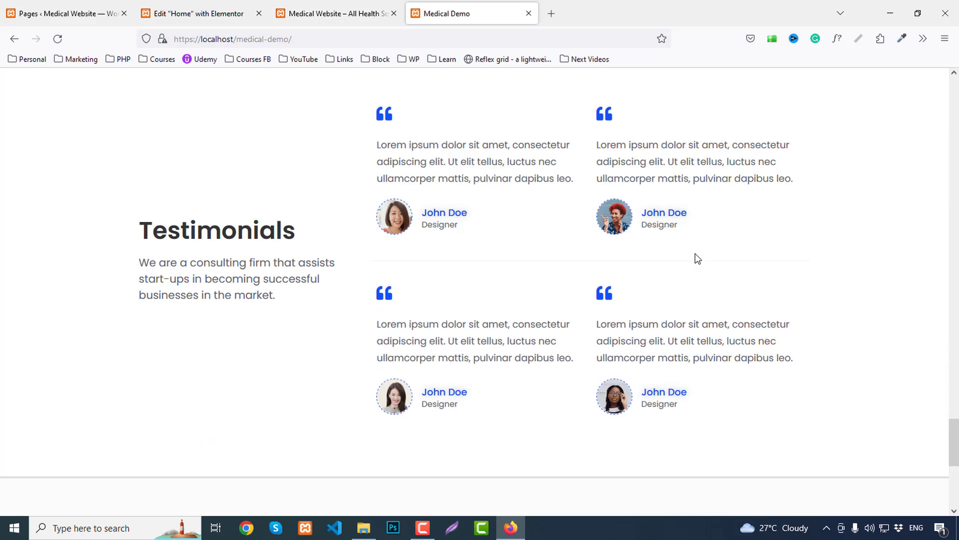
{"action": "scroll", "coordinate": [695, 253], "scroll_direction": "up", "scroll_amount": 1}
{"action": "scroll", "coordinate": [694, 253], "scroll_direction": "down", "scroll_amount": 1}
{"action": "left_click", "coordinate": [228, 7]}
{"action": "scroll", "coordinate": [569, 356], "scroll_direction": "down", "scroll_amount": 5}
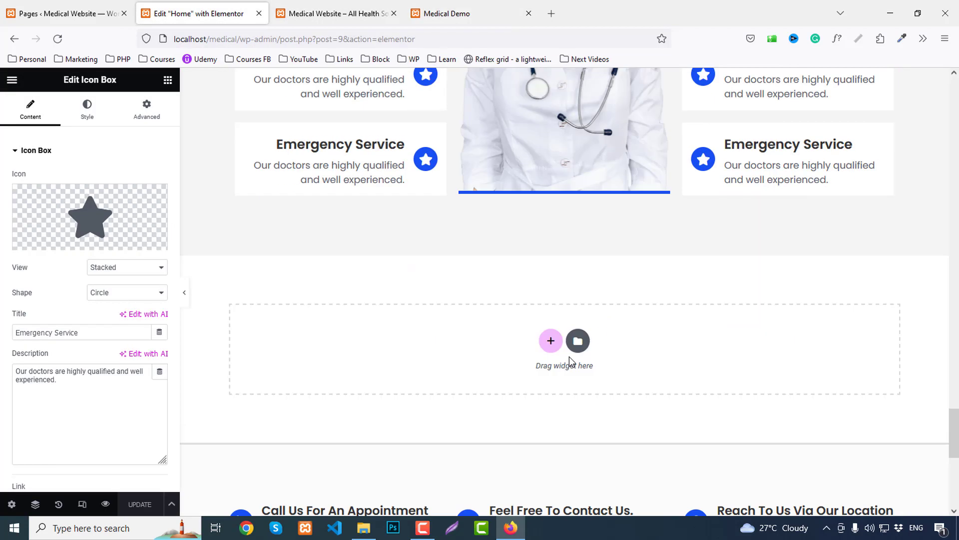
{"action": "left_click", "coordinate": [552, 345]}
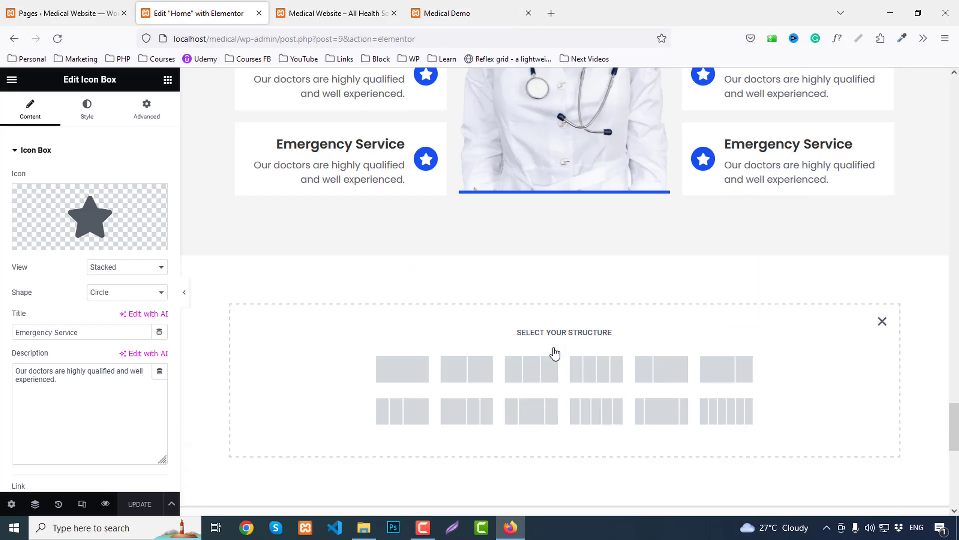
{"action": "left_click", "coordinate": [658, 369]}
Set the new two-column section's top and bottom padding to 80 px.
{"action": "left_click", "coordinate": [146, 107]}
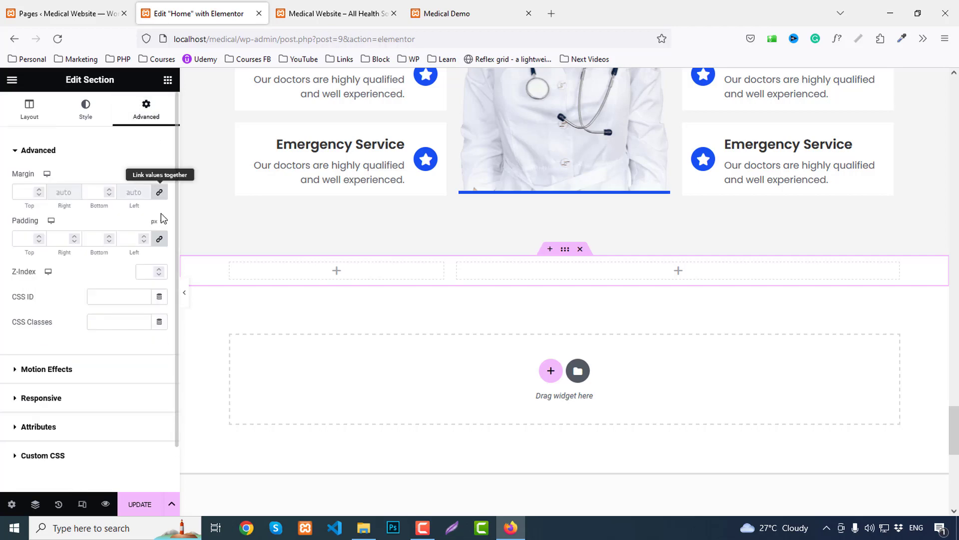
{"action": "left_click", "coordinate": [19, 243]}
{"action": "type", "text": "80"}
{"action": "left_click", "coordinate": [89, 239]}
{"action": "type", "text": "80"}
Copy the Why Choose Us heading and paste it into the new section's narrow column.
{"action": "scroll", "coordinate": [690, 330], "scroll_direction": "up", "scroll_amount": 5}
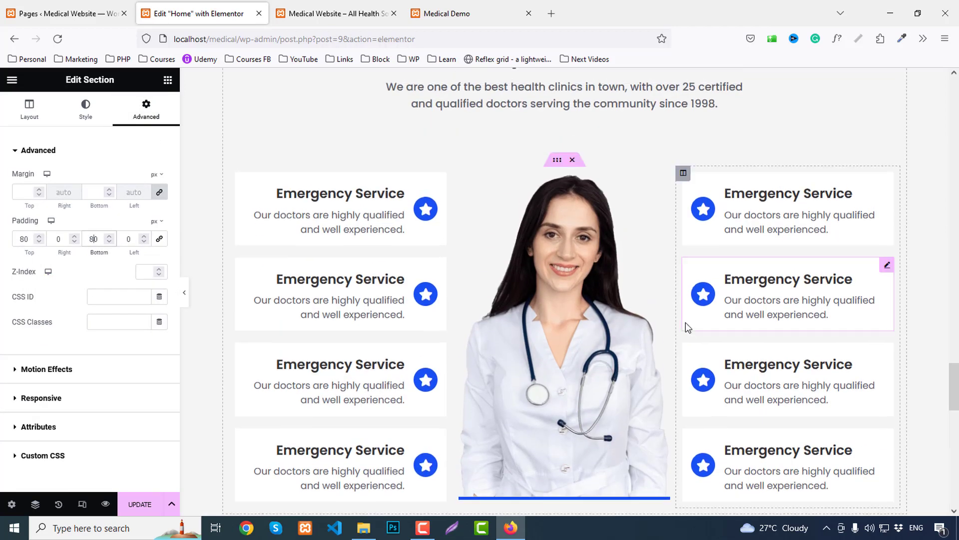
{"action": "right_click", "coordinate": [552, 234]}
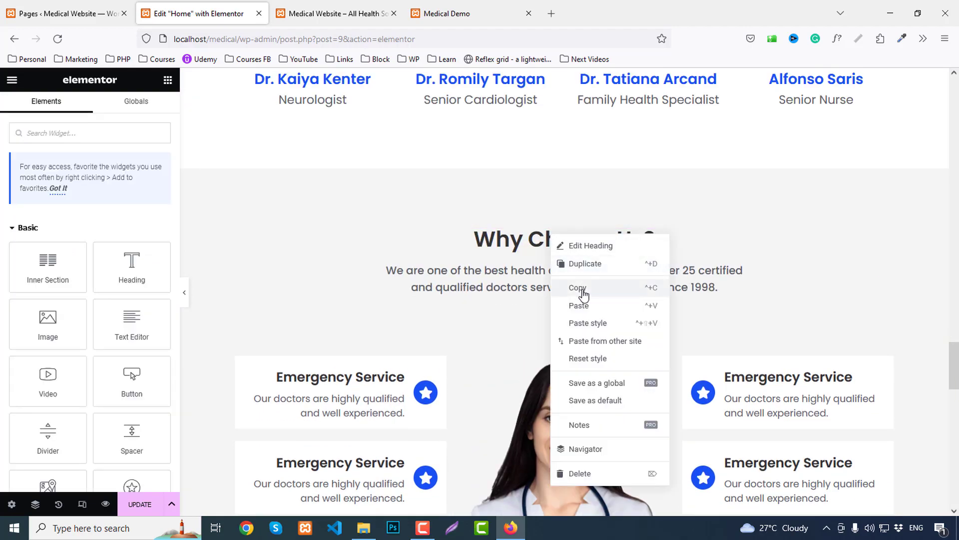
{"action": "left_click", "coordinate": [635, 288]}
{"action": "scroll", "coordinate": [285, 409], "scroll_direction": "down", "scroll_amount": 5}
{"action": "scroll", "coordinate": [279, 433], "scroll_direction": "down", "scroll_amount": 3}
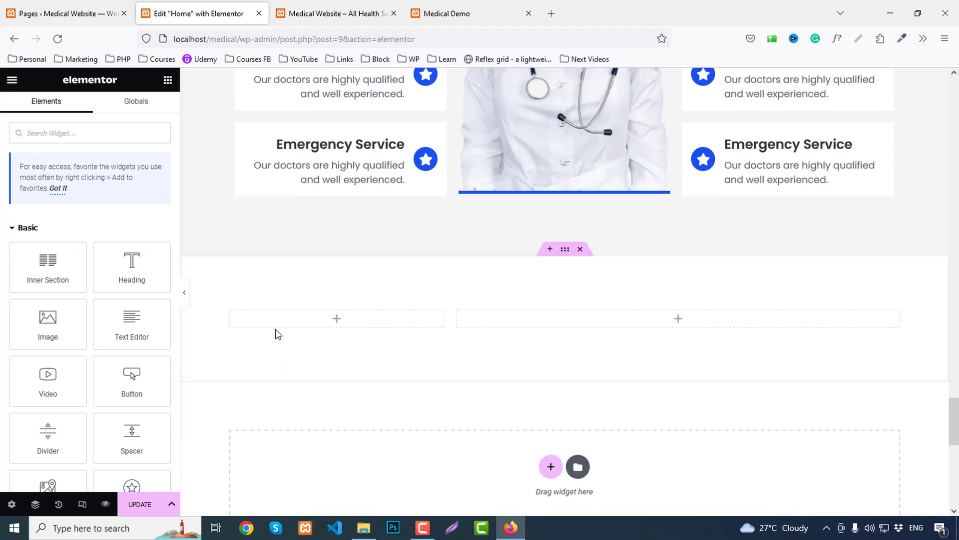
{"action": "right_click", "coordinate": [275, 329]}
{"action": "left_click", "coordinate": [313, 379]}
Copy the description under the Experienced Doctors heading and paste it below the heading in the new section's narrow column.
{"action": "scroll", "coordinate": [636, 362], "scroll_direction": "up", "scroll_amount": 5}
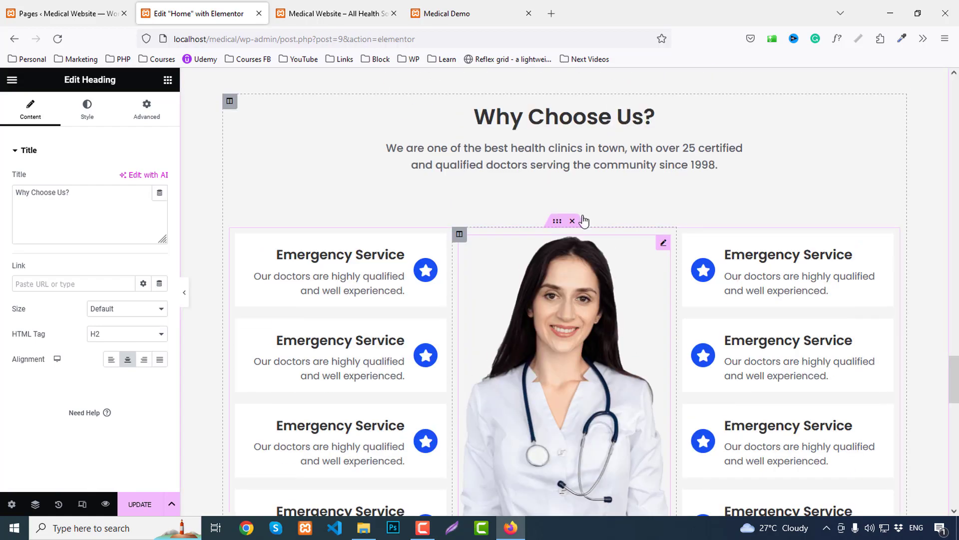
{"action": "right_click", "coordinate": [564, 170]}
{"action": "left_click", "coordinate": [590, 219]}
{"action": "scroll", "coordinate": [651, 228], "scroll_direction": "up", "scroll_amount": 10}
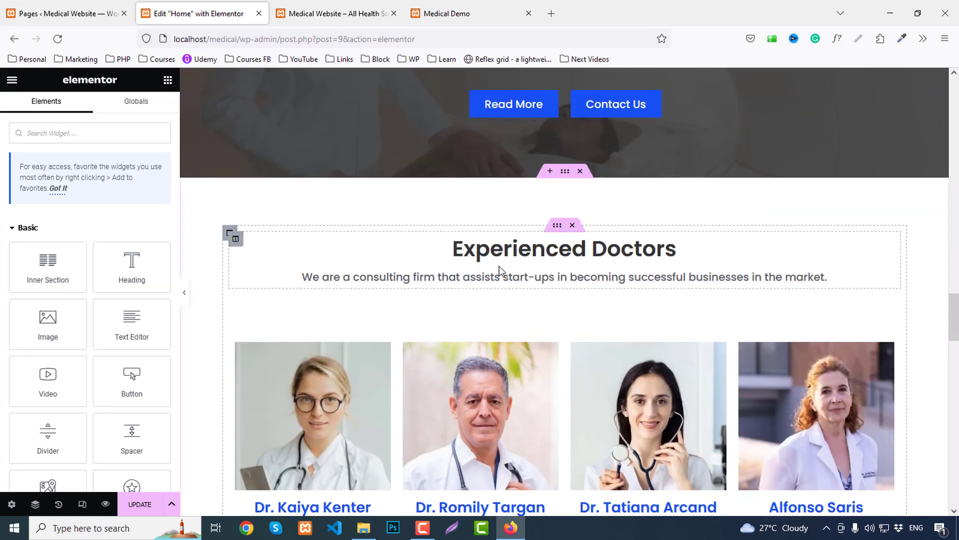
{"action": "right_click", "coordinate": [475, 289]}
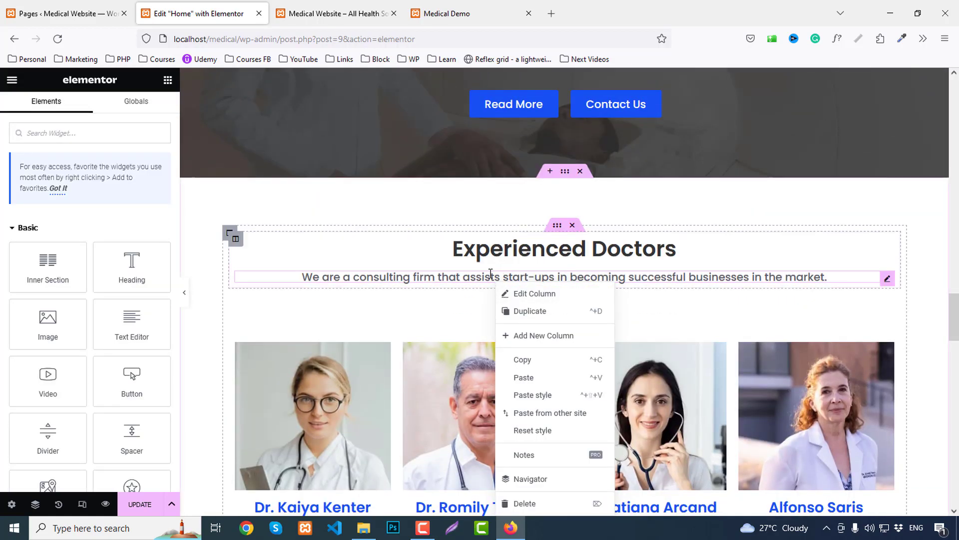
{"action": "right_click", "coordinate": [490, 266]}
{"action": "left_click", "coordinate": [523, 317]}
{"action": "scroll", "coordinate": [326, 441], "scroll_direction": "down", "scroll_amount": 10}
{"action": "scroll", "coordinate": [325, 441], "scroll_direction": "down", "scroll_amount": 8}
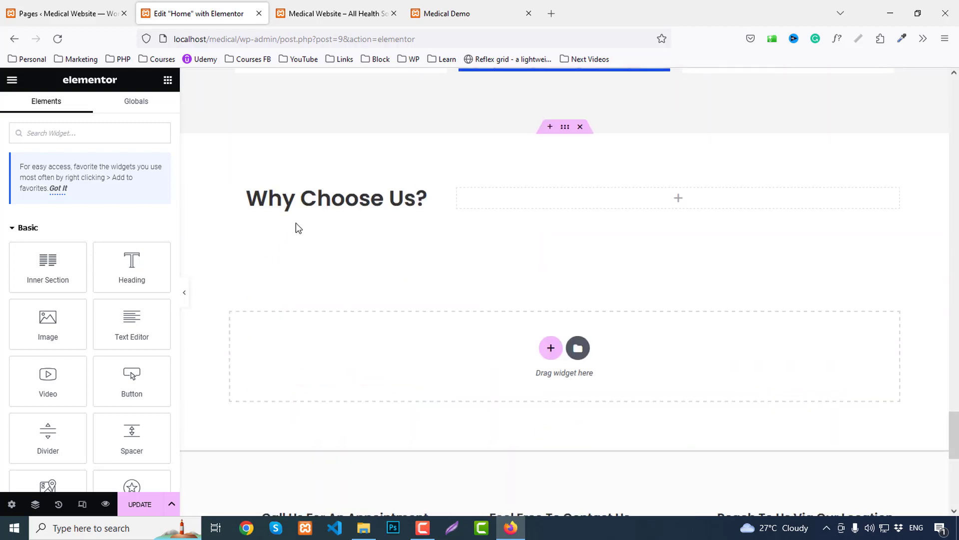
{"action": "right_click", "coordinate": [299, 206]}
{"action": "left_click", "coordinate": [340, 280]}
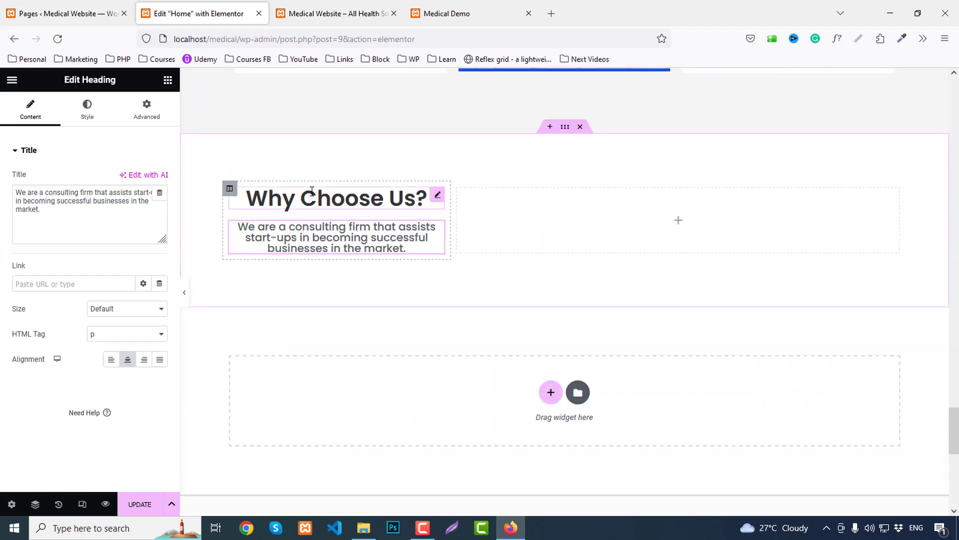
Change the pasted Why Choose Us heading's text to "Testimonials" and align it left.
{"action": "left_click", "coordinate": [424, 199]}
{"action": "type", "text": "Testimon"}
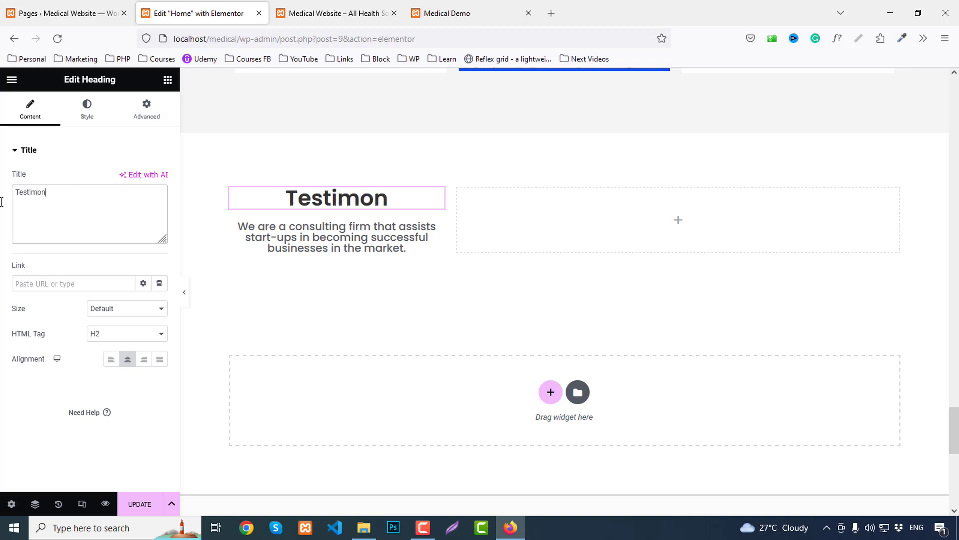
{"action": "type", "text": "ials"}
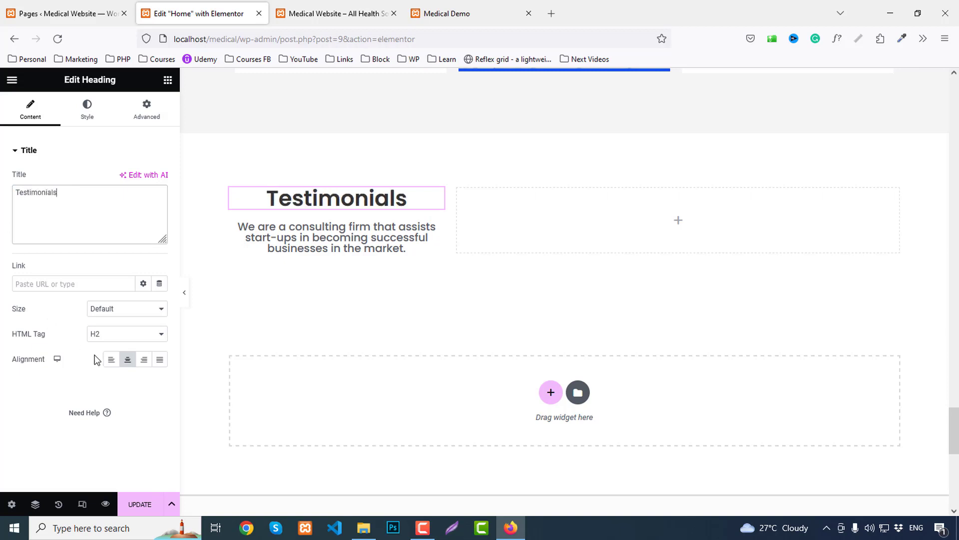
{"action": "left_click", "coordinate": [106, 367]}
Align the description below the Testimonials heading left and set its line height to 25 px.
{"action": "left_click", "coordinate": [289, 247]}
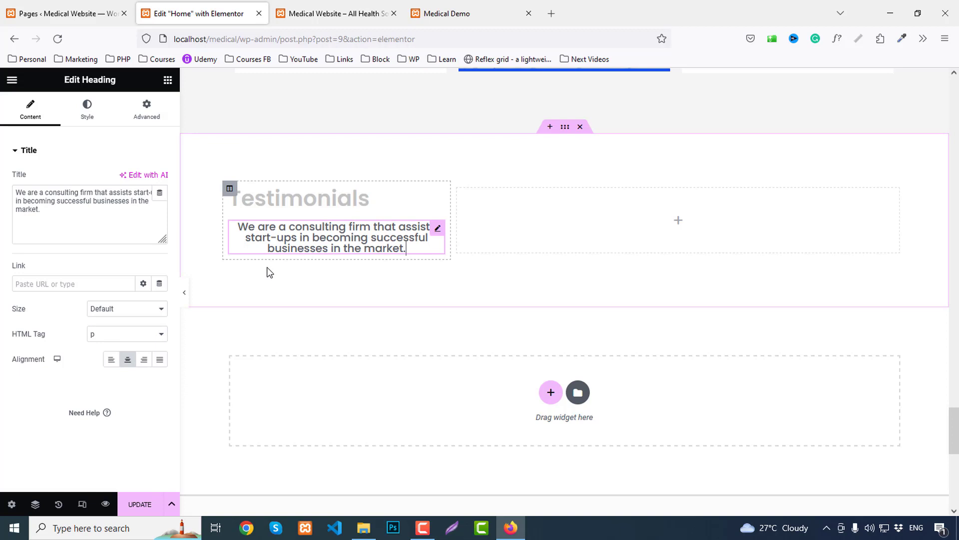
{"action": "left_click", "coordinate": [113, 360]}
{"action": "left_click", "coordinate": [87, 111]}
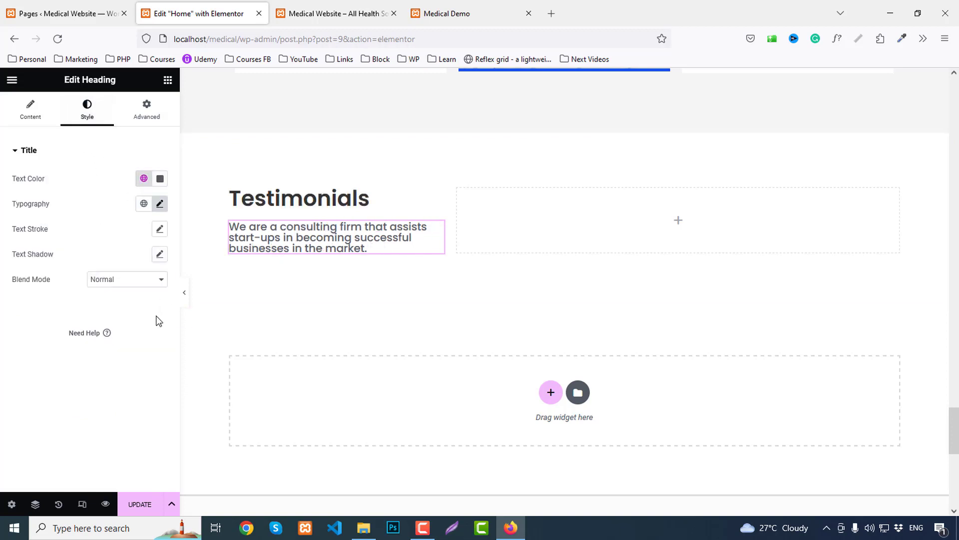
{"action": "left_click", "coordinate": [159, 206]}
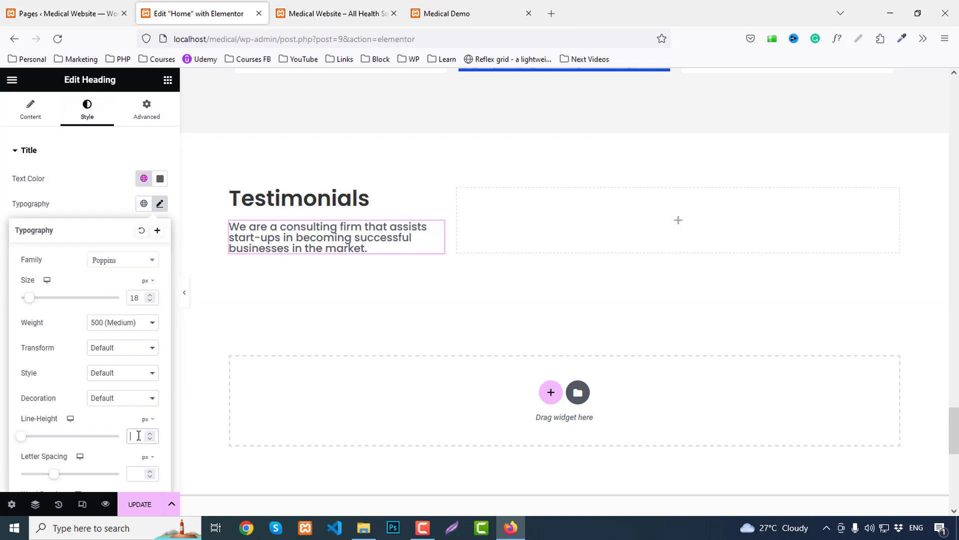
{"action": "type", "text": "22"}
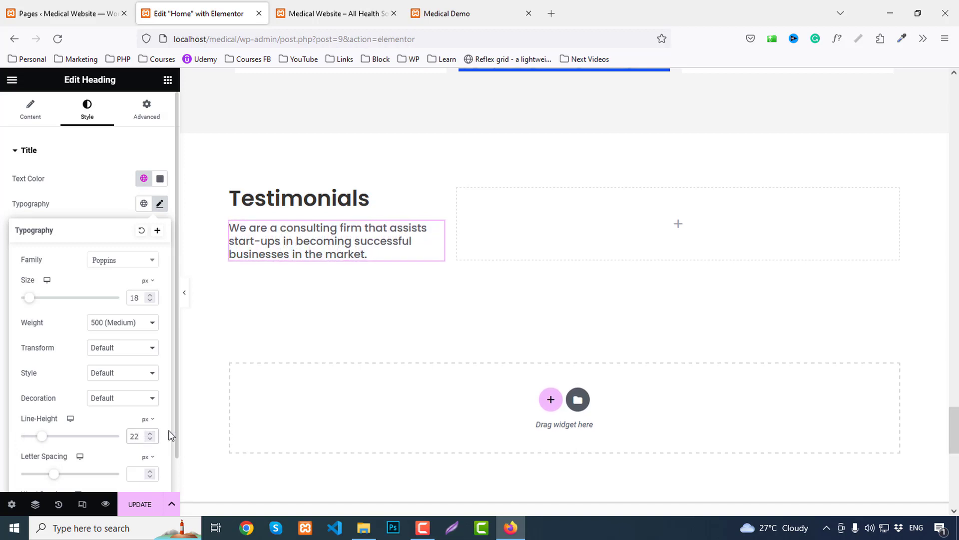
{"action": "key", "text": "BackSpace"}
{"action": "type", "text": "5"}
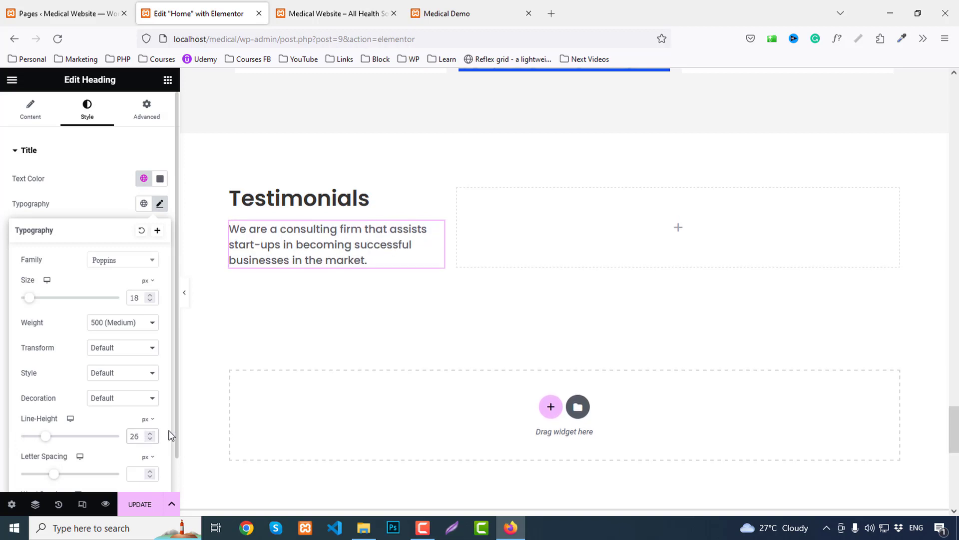
Set the Testimonials section's vertical alignment to Middle.
{"action": "left_click", "coordinate": [567, 129]}
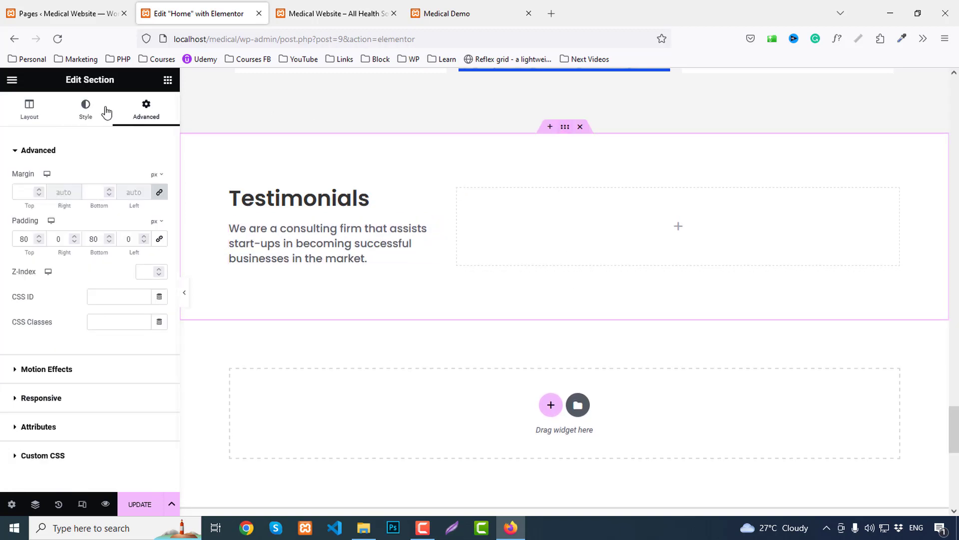
{"action": "left_click", "coordinate": [30, 110]}
{"action": "left_click", "coordinate": [112, 294]}
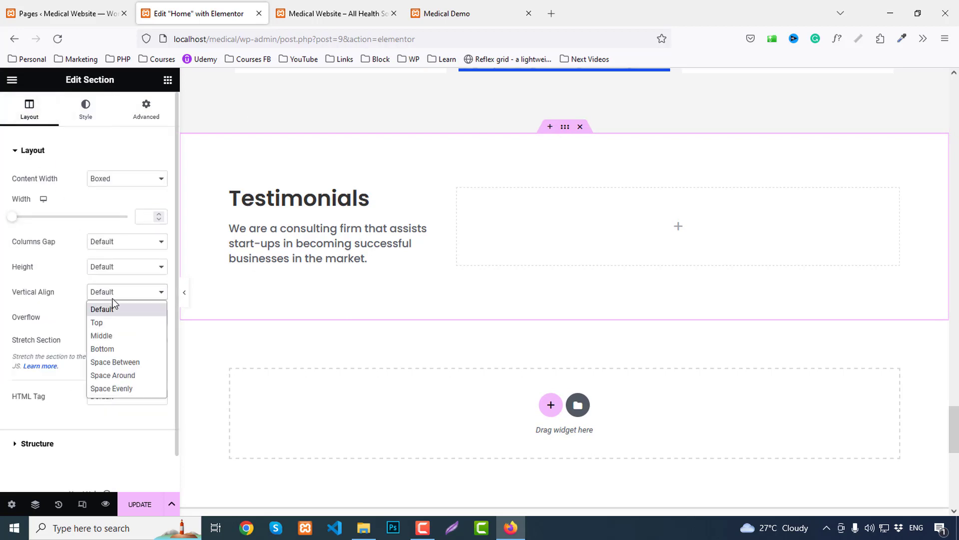
{"action": "left_click", "coordinate": [111, 336]}
Add an inner section to the wide column and place a Testimonial widget in its first column.
{"action": "left_click", "coordinate": [167, 79]}
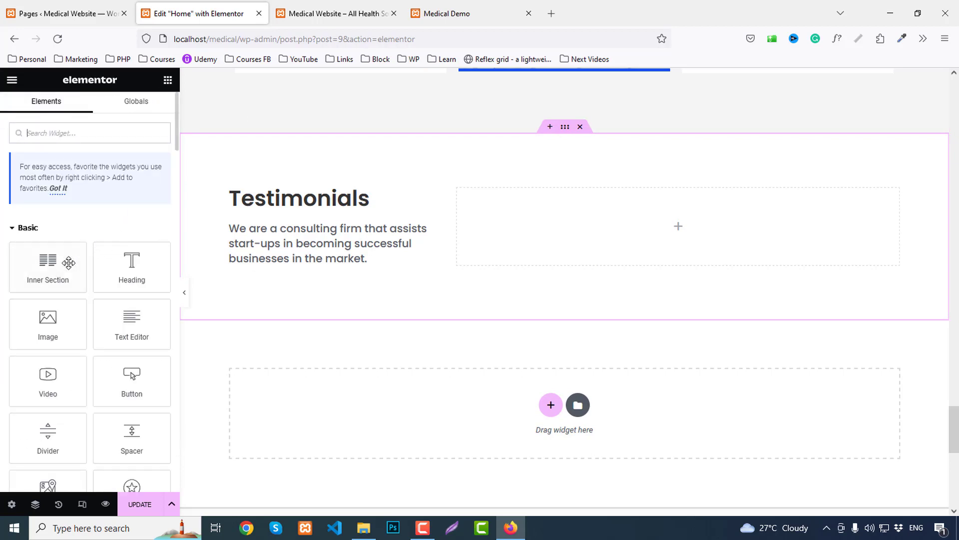
{"action": "left_click_drag", "start_coordinate": [69, 262], "coordinate": [670, 222]}
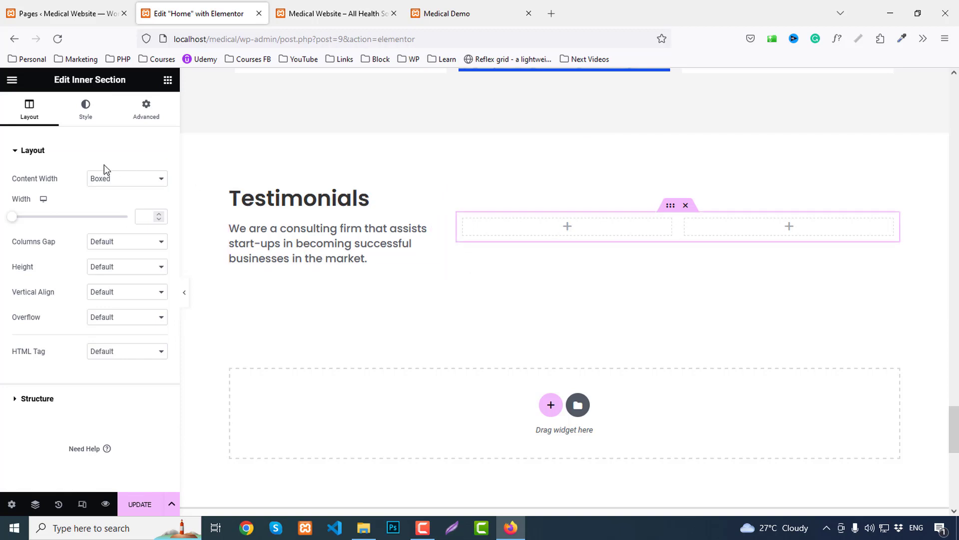
{"action": "left_click", "coordinate": [167, 80]}
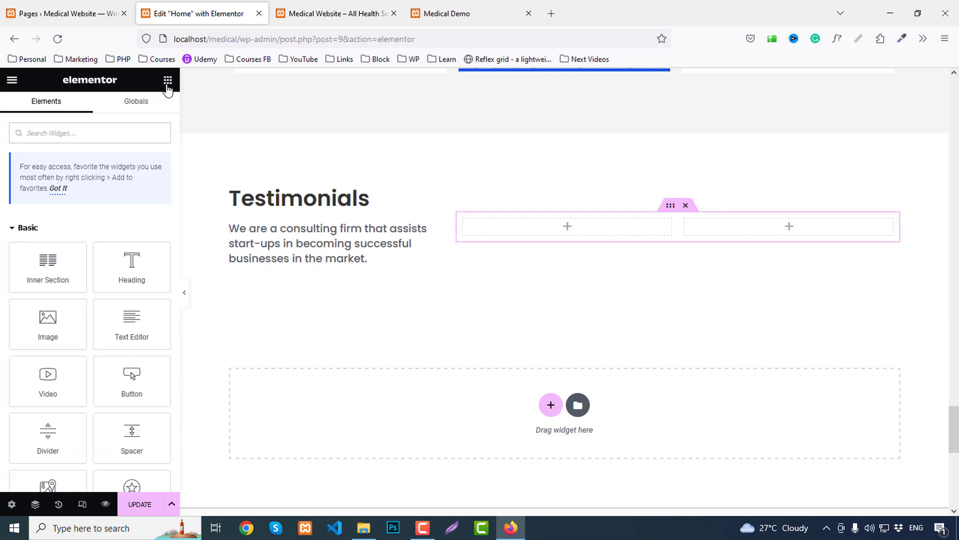
{"action": "type", "text": "test"}
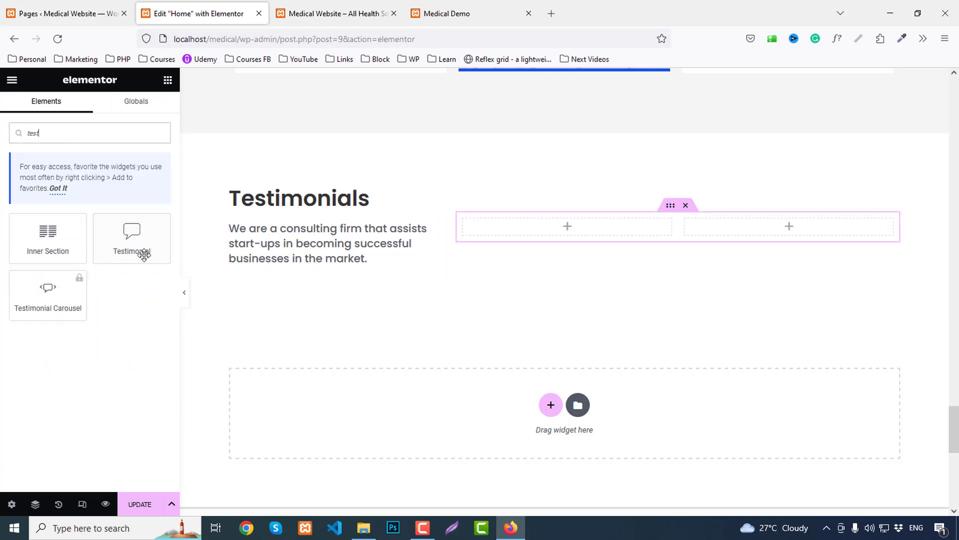
{"action": "left_click_drag", "start_coordinate": [142, 251], "coordinate": [581, 223]}
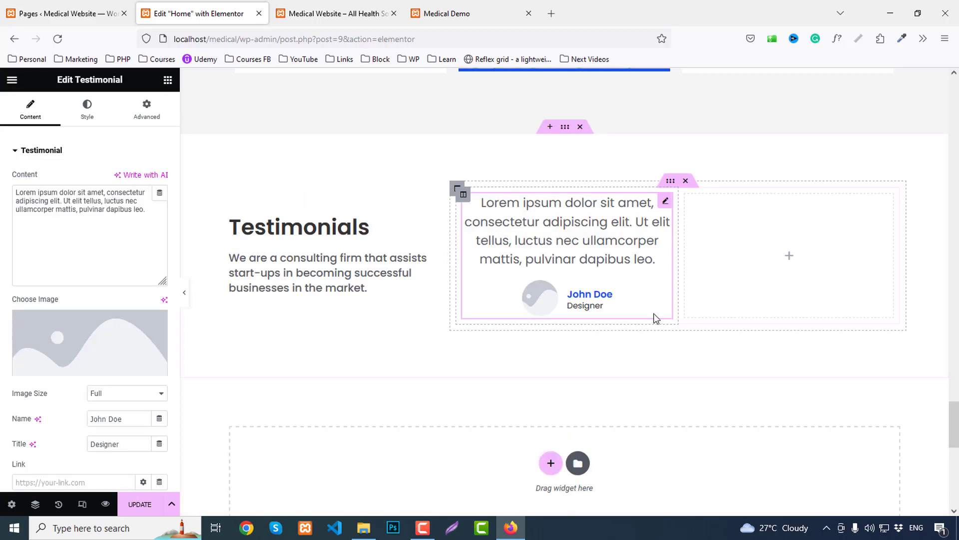
Add an Icon widget above the testimonial and change its icon to the left quote found by searching "quote".
{"action": "left_click", "coordinate": [168, 80]}
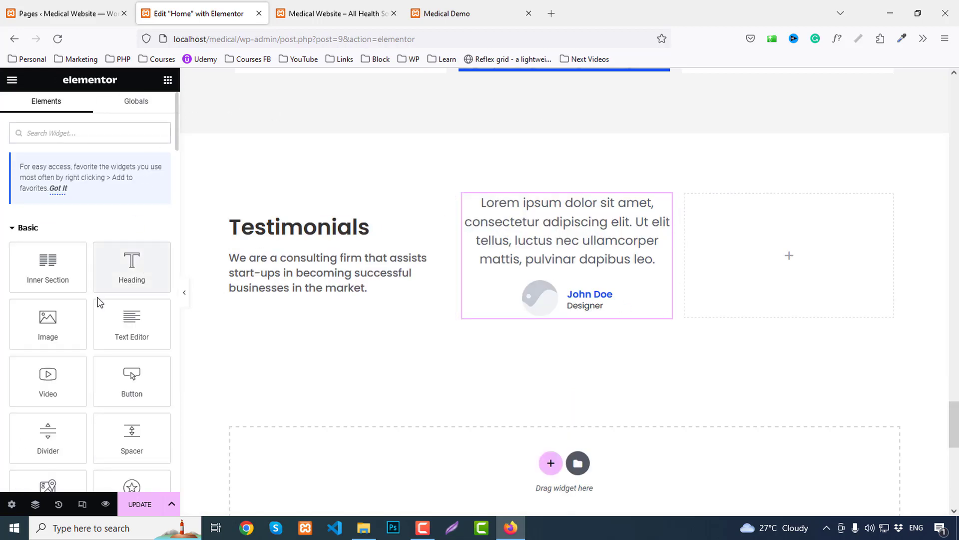
{"action": "type", "text": "ico"}
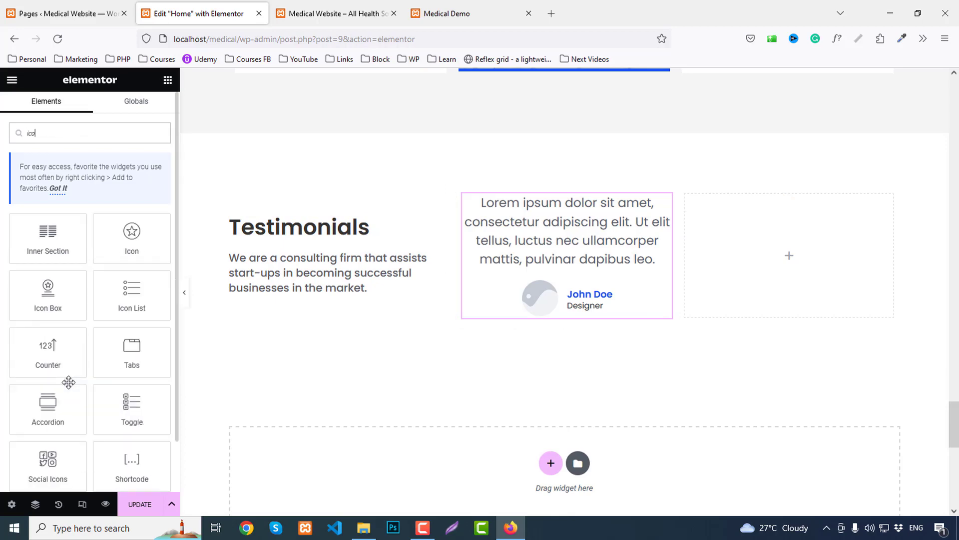
{"action": "left_click_drag", "start_coordinate": [131, 235], "coordinate": [550, 212]}
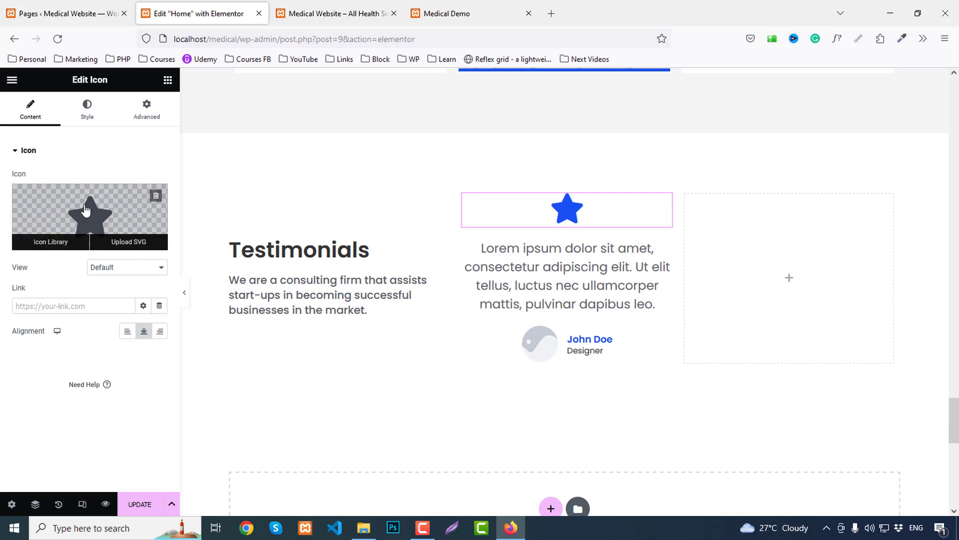
{"action": "left_click", "coordinate": [87, 220]}
{"action": "left_click", "coordinate": [390, 132]}
{"action": "type", "text": "quote"}
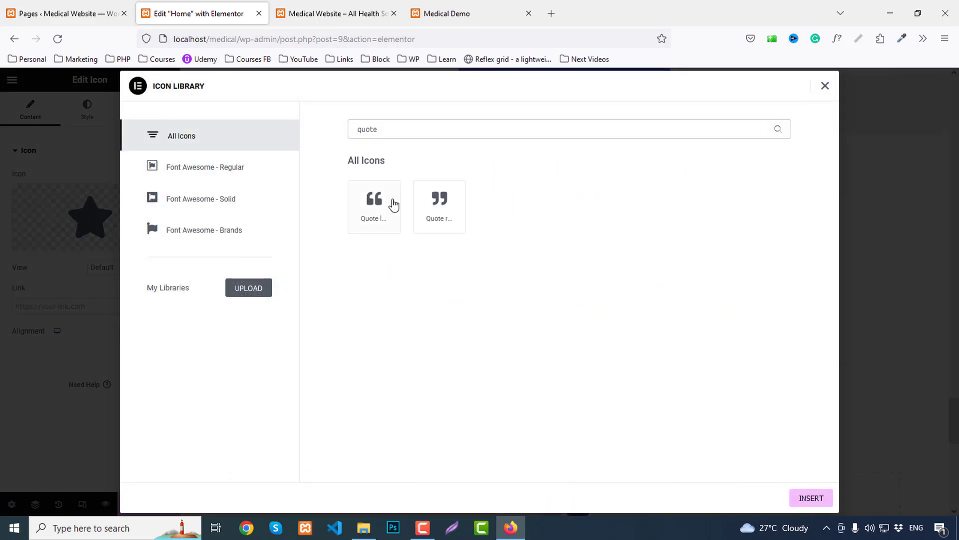
{"action": "left_click", "coordinate": [393, 203]}
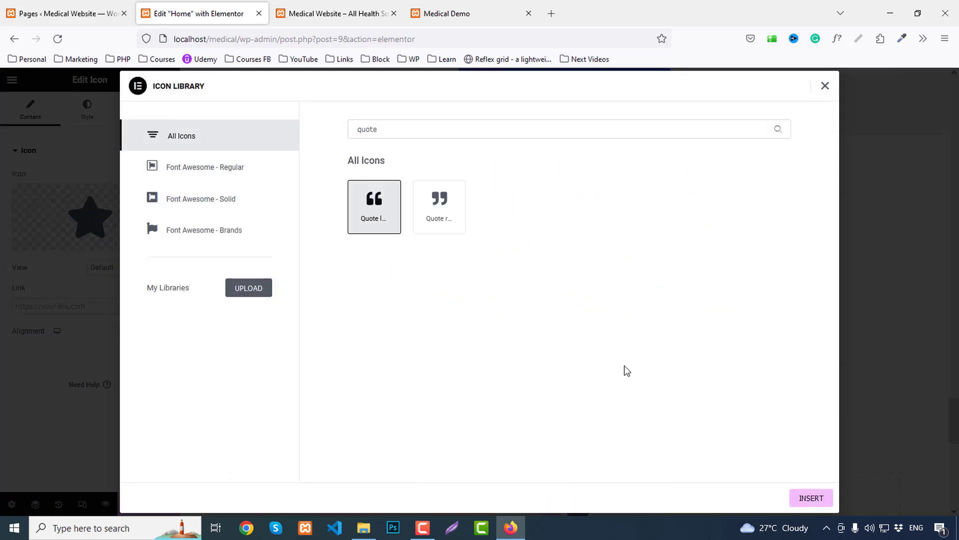
{"action": "left_click", "coordinate": [814, 498]}
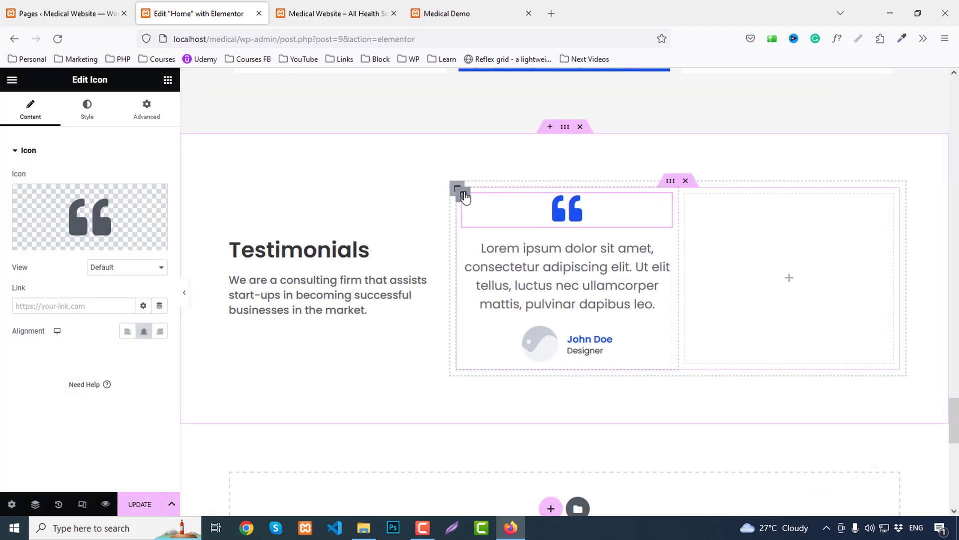
Duplicate the testimonial column in the inner section and delete the empty column beside it.
{"action": "right_click", "coordinate": [464, 197]}
{"action": "left_click", "coordinate": [520, 227]}
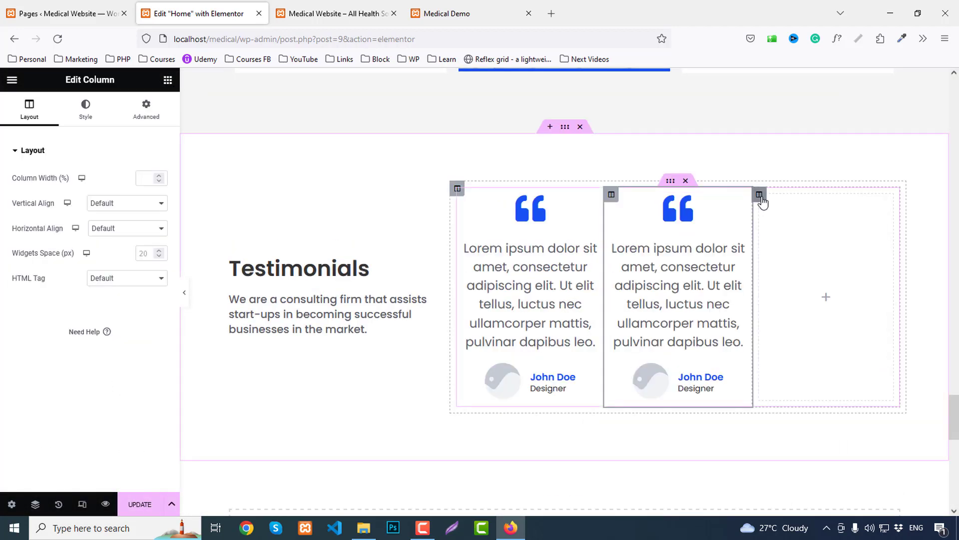
{"action": "right_click", "coordinate": [760, 194]}
{"action": "left_click", "coordinate": [826, 418]}
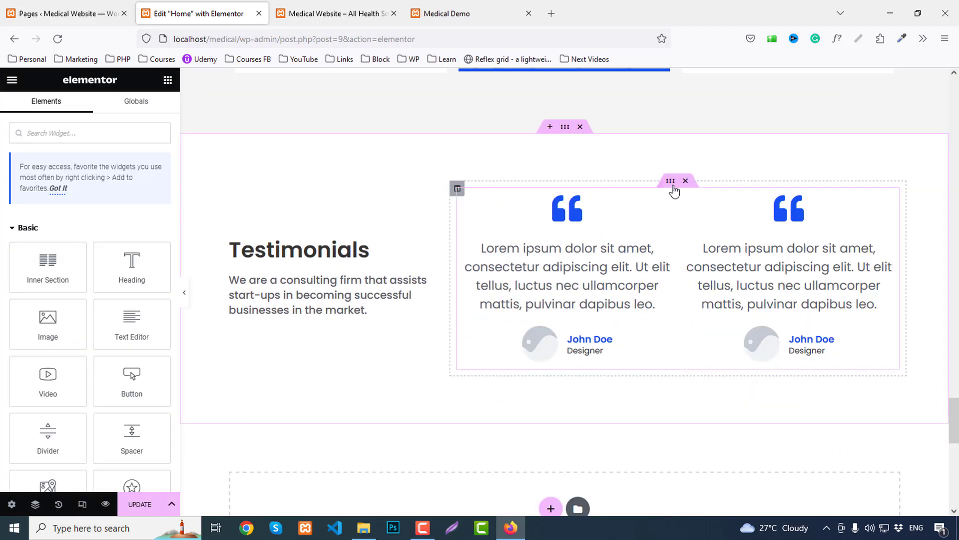
Duplicate the inner section as a second testimonial row, and left-align the quote icon of the first row's first testimonial.
{"action": "right_click", "coordinate": [671, 182]}
{"action": "left_click", "coordinate": [698, 207]}
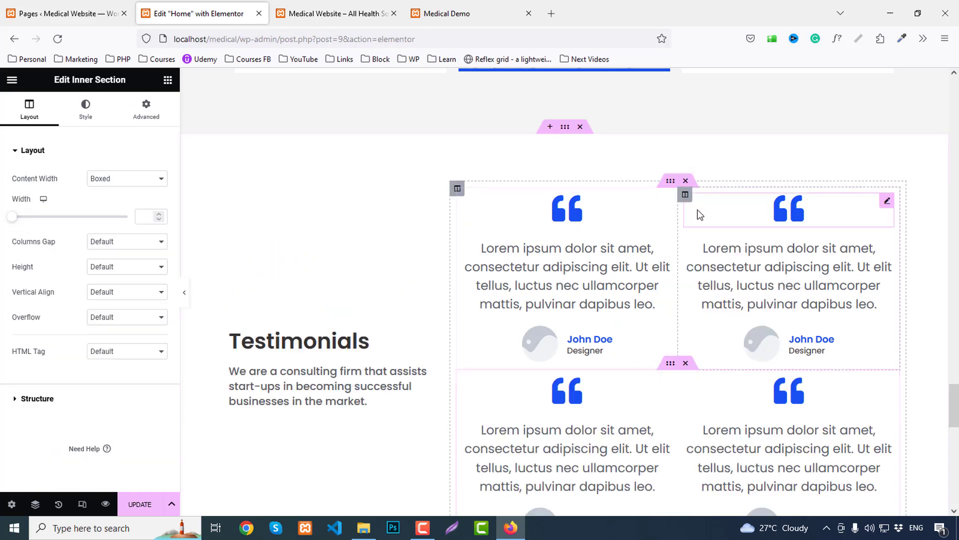
{"action": "left_click", "coordinate": [517, 223]}
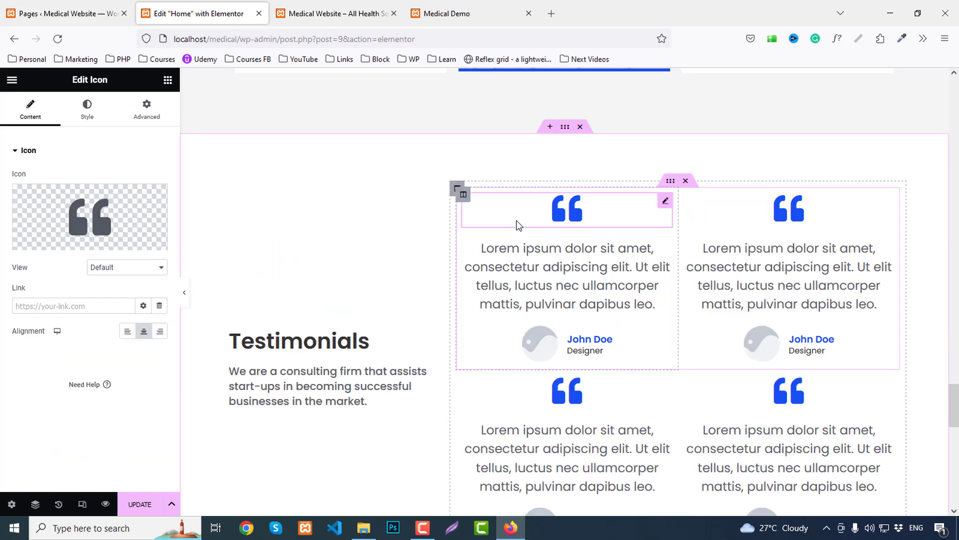
{"action": "left_click", "coordinate": [129, 332]}
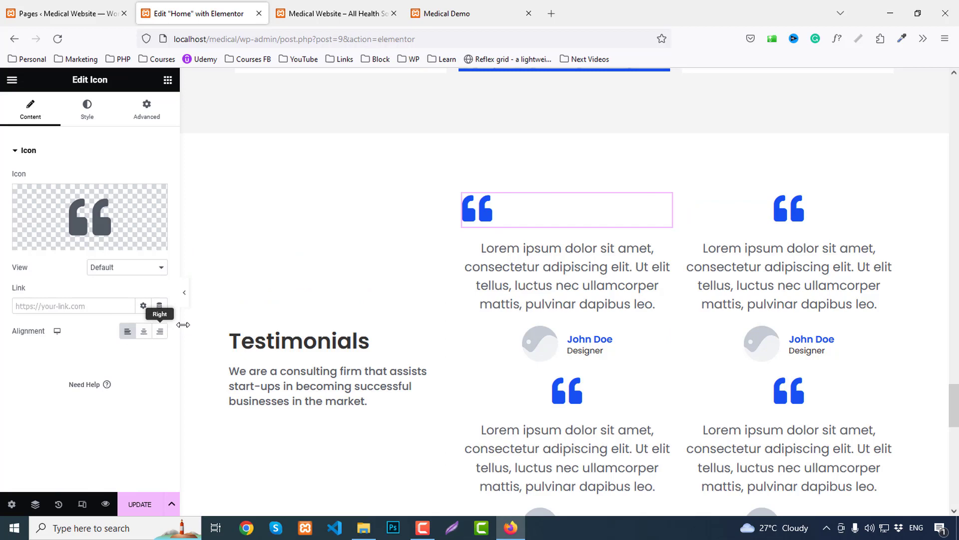
Check the demo's testimonial photos and set the first testimonial's image to Ellipse2.png from the media library.
{"action": "left_click", "coordinate": [494, 5]}
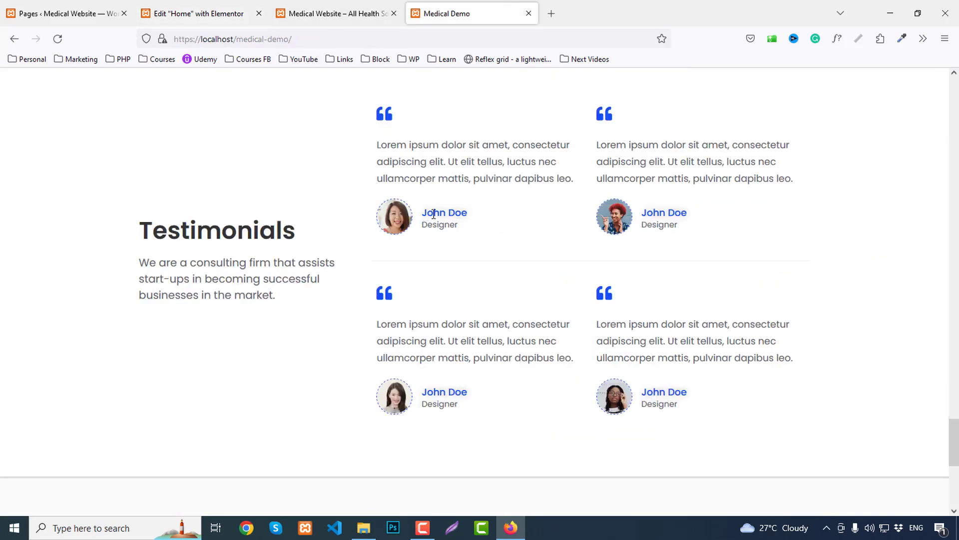
{"action": "left_click", "coordinate": [215, 5]}
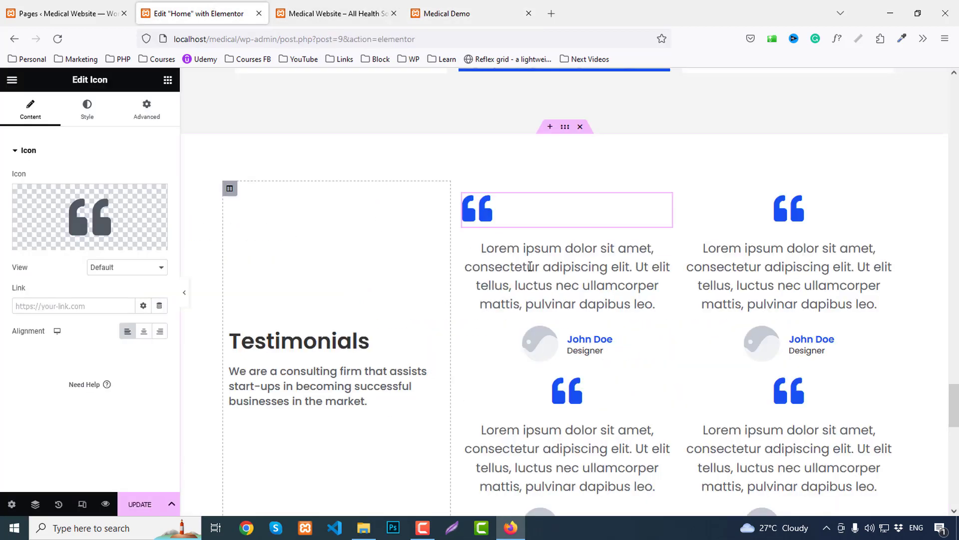
{"action": "left_click", "coordinate": [549, 352]}
{"action": "left_click", "coordinate": [93, 357]}
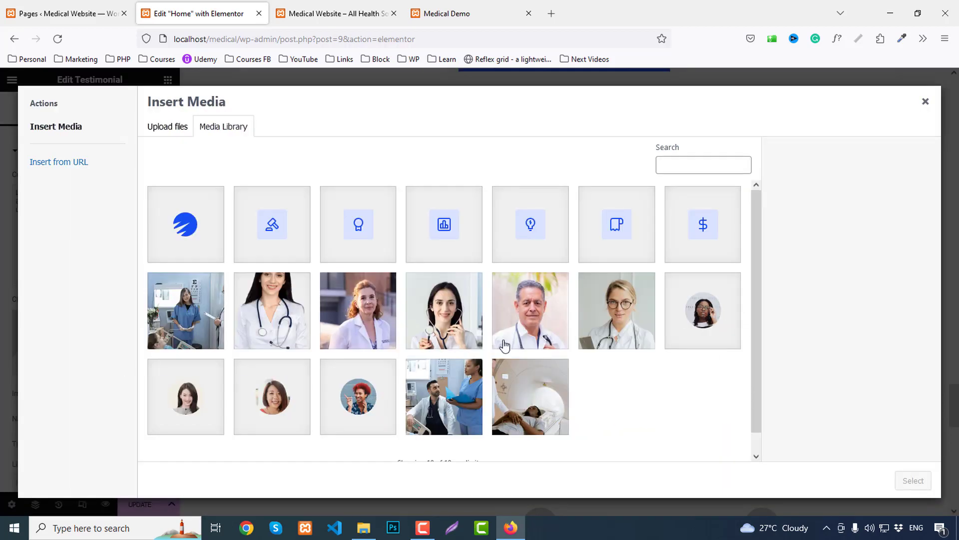
{"action": "left_click", "coordinate": [279, 409]}
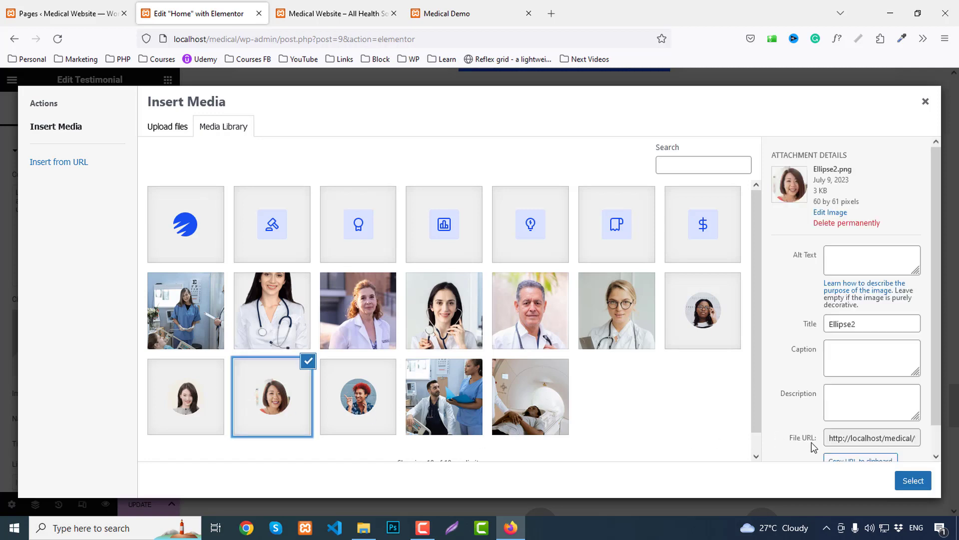
{"action": "left_click", "coordinate": [912, 481]}
Set the image of the first row's second testimonial to the portrait of the person with curly red hair from the media library.
{"action": "left_click", "coordinate": [772, 344]}
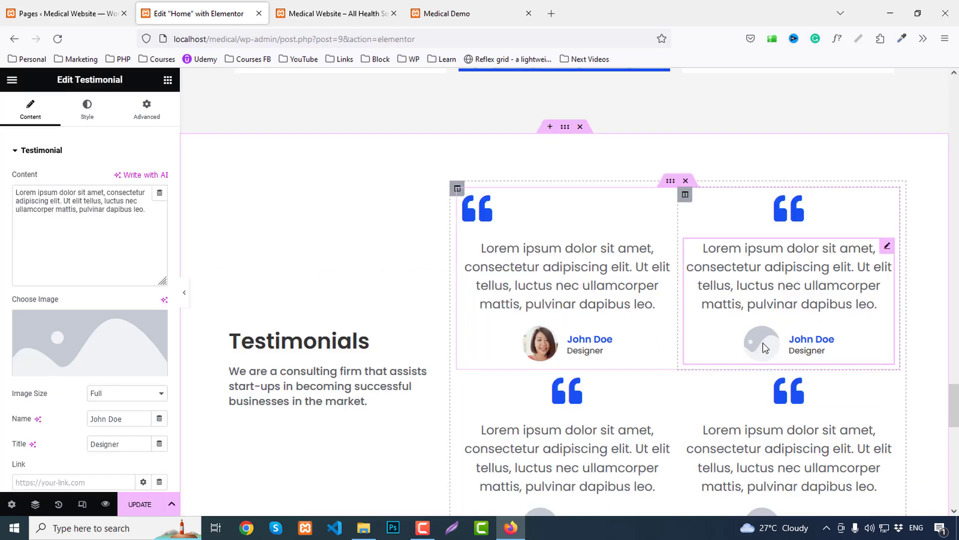
{"action": "left_click", "coordinate": [91, 342]}
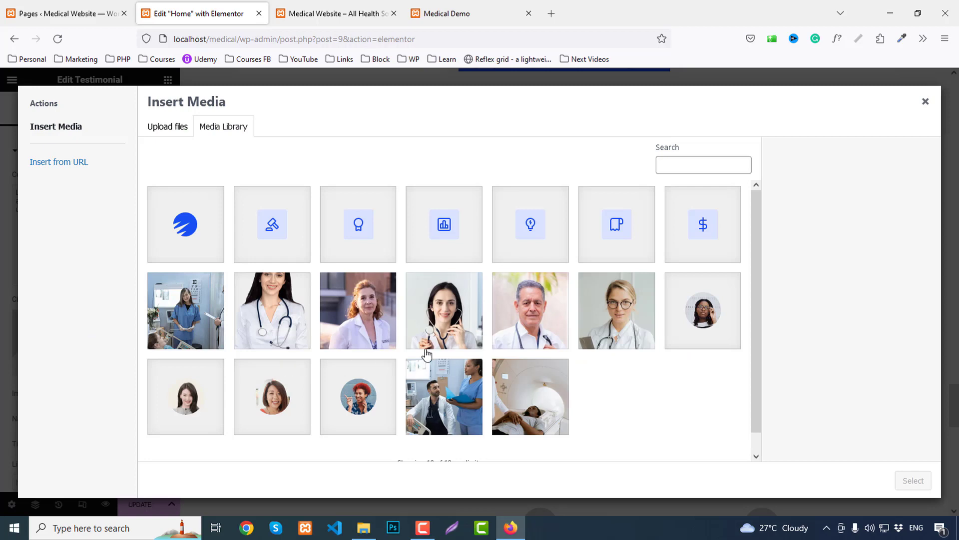
{"action": "left_click", "coordinate": [345, 397]}
{"action": "left_click", "coordinate": [912, 480]}
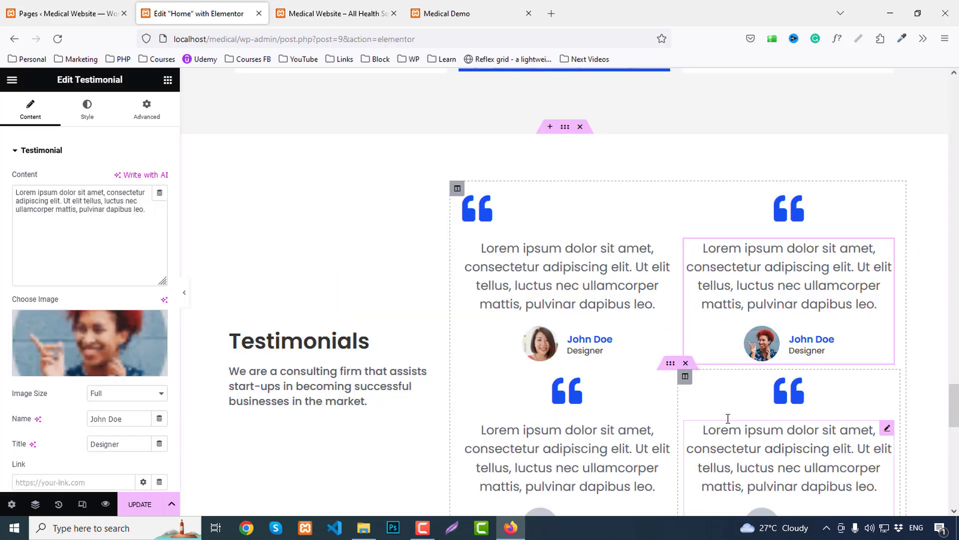
Set the image of the second row's first testimonial to the round portrait of the woman with long dark hair on a pale background.
{"action": "scroll", "coordinate": [662, 376], "scroll_direction": "down", "scroll_amount": 2}
{"action": "left_click", "coordinate": [540, 453]}
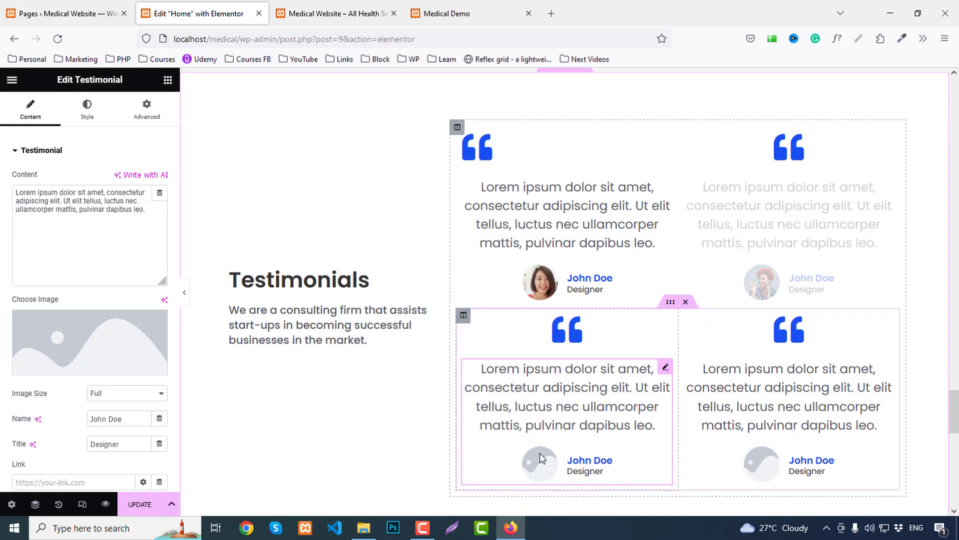
{"action": "left_click", "coordinate": [94, 324]}
{"action": "left_click", "coordinate": [185, 397]}
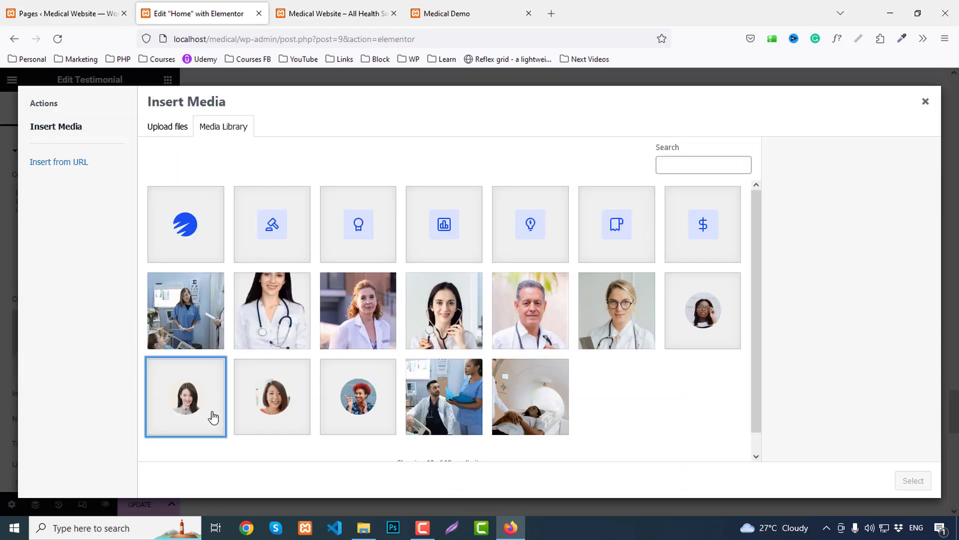
{"action": "left_click", "coordinate": [918, 481]}
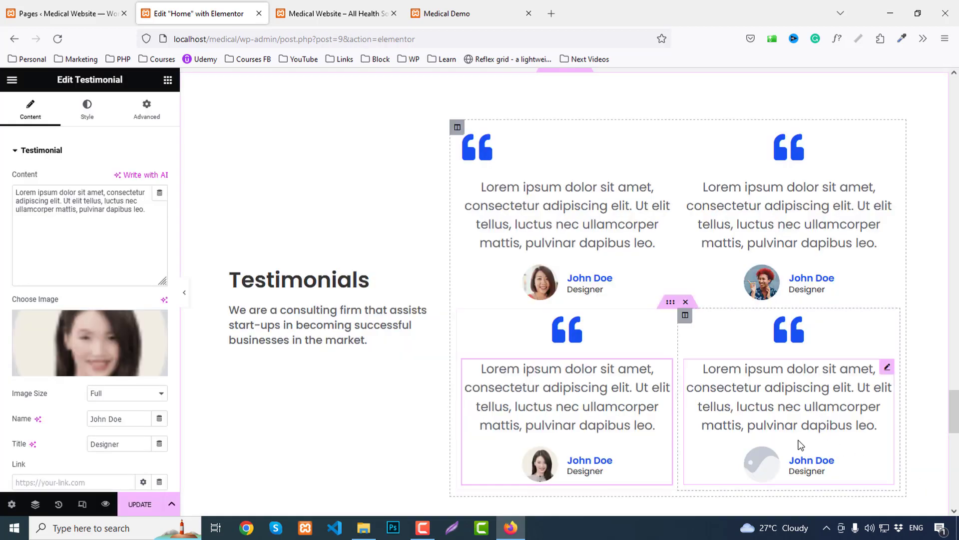
Set the image of the second row's second testimonial to the round portrait of the woman wearing glasses.
{"action": "left_click", "coordinate": [766, 458]}
{"action": "left_click", "coordinate": [120, 349]}
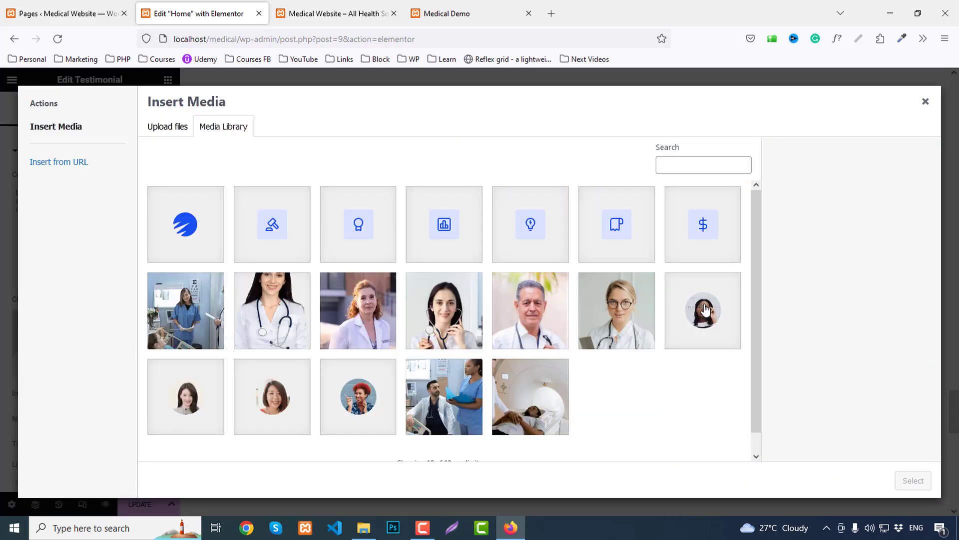
{"action": "left_click", "coordinate": [703, 310]}
{"action": "left_click", "coordinate": [930, 480]}
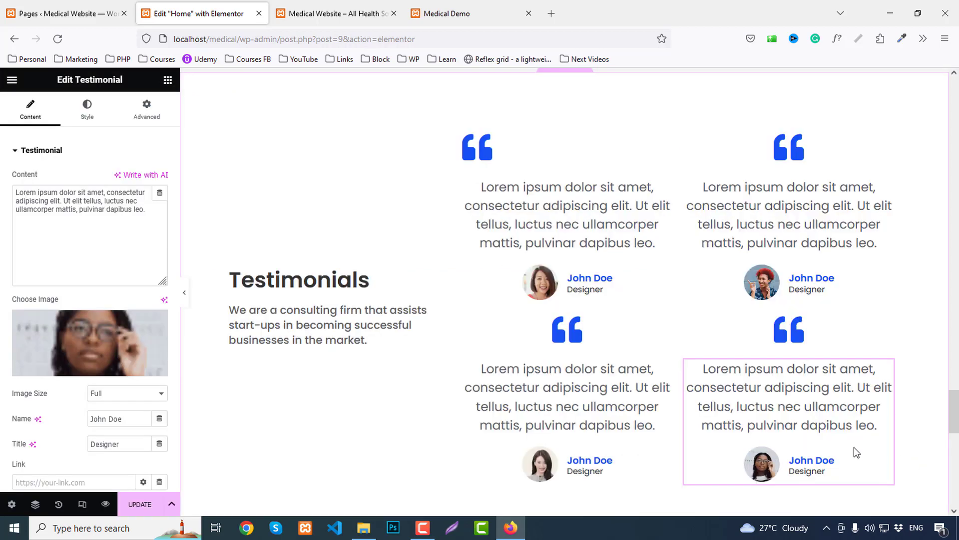
Left-align the content of the first row's first testimonial.
{"action": "left_click", "coordinate": [503, 200]}
{"action": "scroll", "coordinate": [107, 436], "scroll_direction": "down", "scroll_amount": 3}
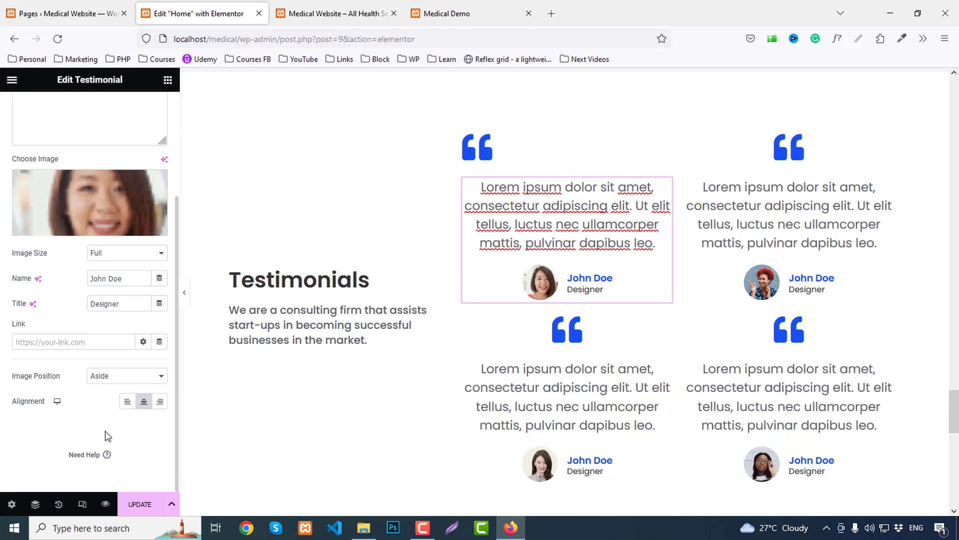
{"action": "left_click", "coordinate": [131, 401]}
Set the content typography size of the first row's first testimonial to 16 px.
{"action": "scroll", "coordinate": [116, 260], "scroll_direction": "up", "scroll_amount": 5}
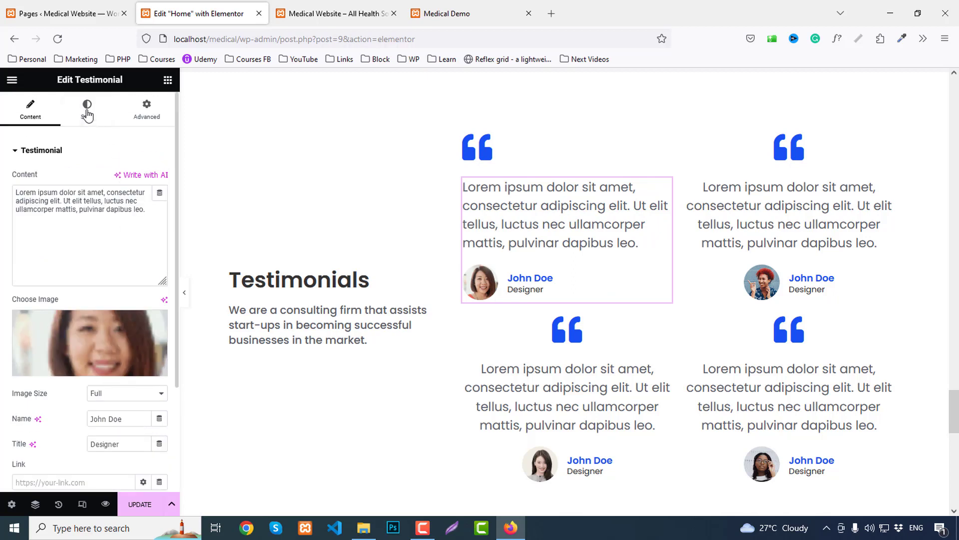
{"action": "left_click", "coordinate": [87, 108]}
{"action": "left_click", "coordinate": [160, 204]}
{"action": "left_click", "coordinate": [133, 297]}
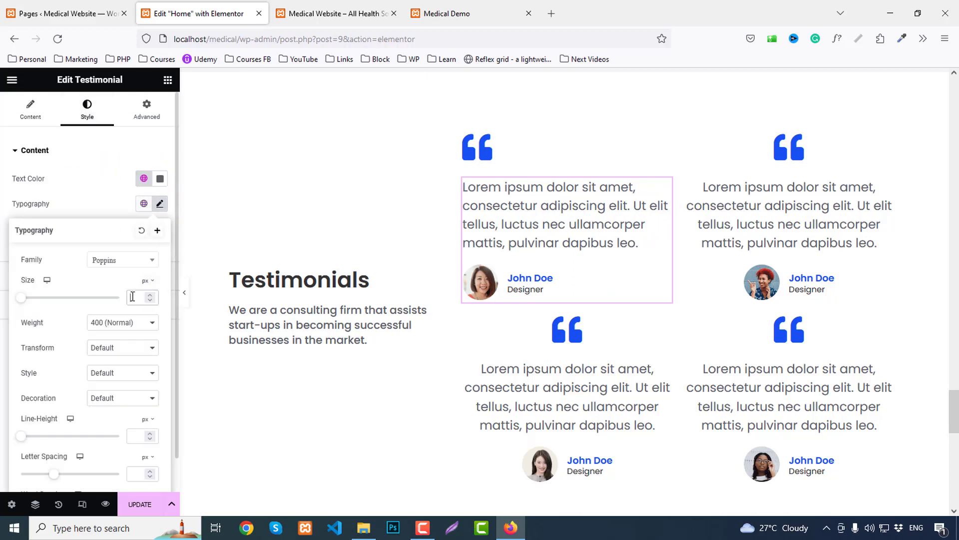
{"action": "type", "text": "10"}
{"action": "key", "text": "BackSpace"}
{"action": "type", "text": "7"}
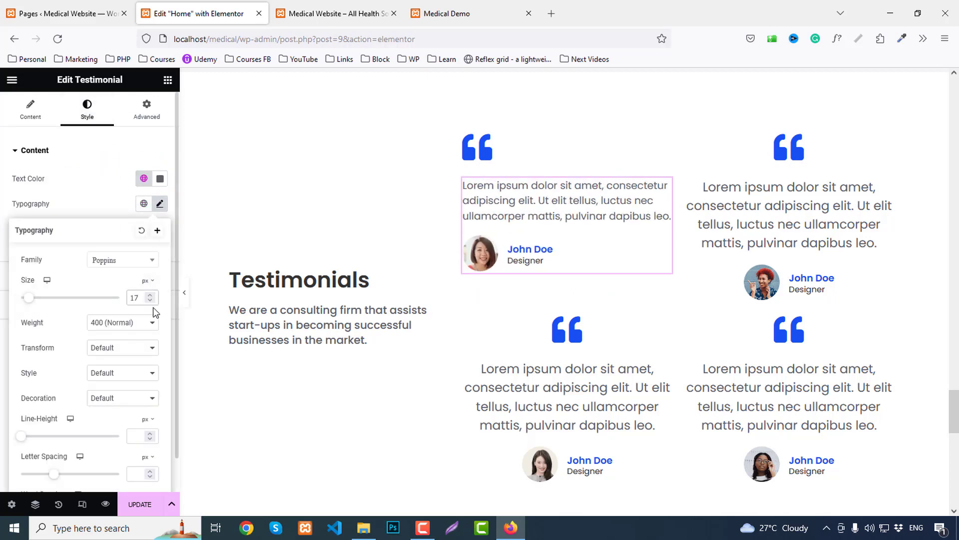
{"action": "key", "text": "BackSpace"}
{"action": "type", "text": "8"}
{"action": "key", "text": "BackSpace"}
{"action": "type", "text": "6"}
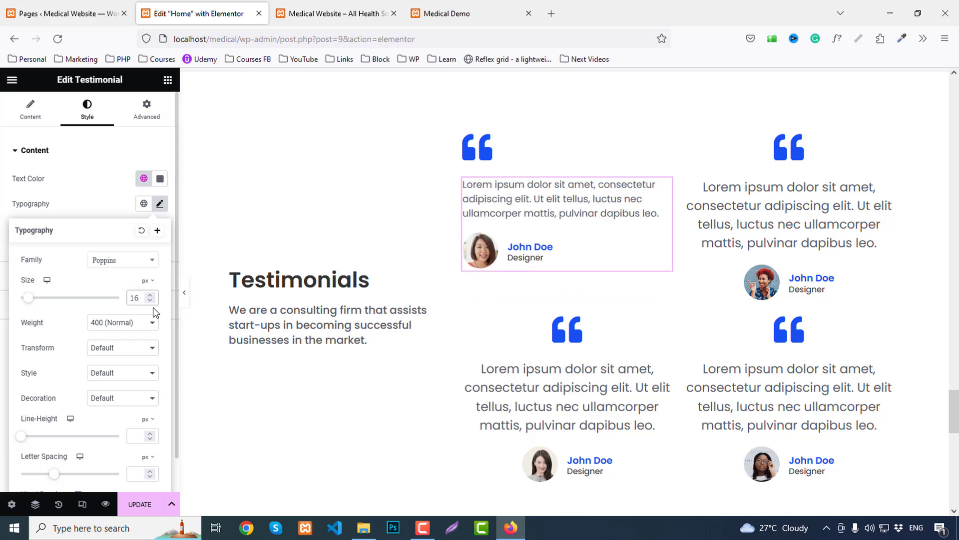
Set the content line height of the first row's first testimonial to 24 px.
{"action": "left_click", "coordinate": [135, 431]}
{"action": "type", "text": "1"}
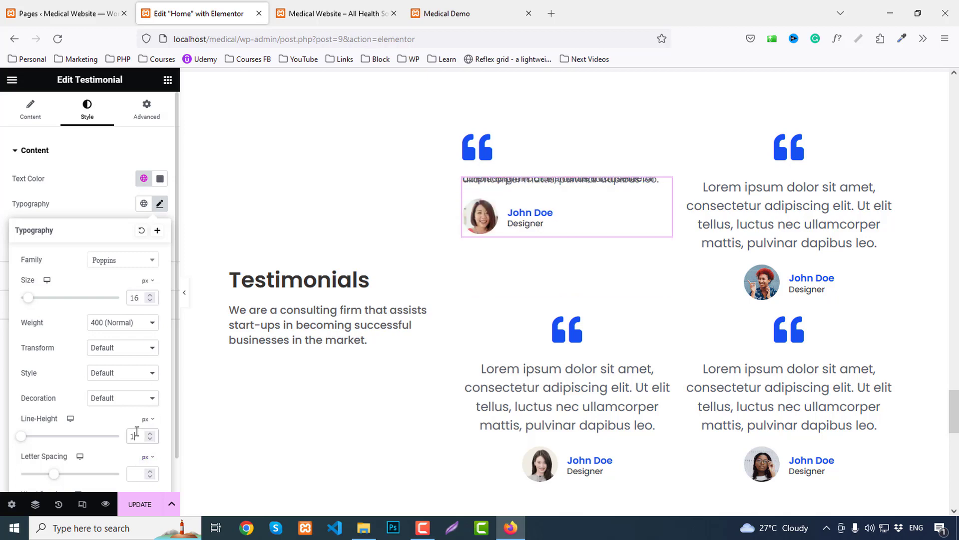
{"action": "left_click", "coordinate": [150, 432]}
{"action": "left_click", "coordinate": [150, 433]}
{"action": "left_click", "coordinate": [150, 433]}
{"action": "left_click", "coordinate": [150, 432]}
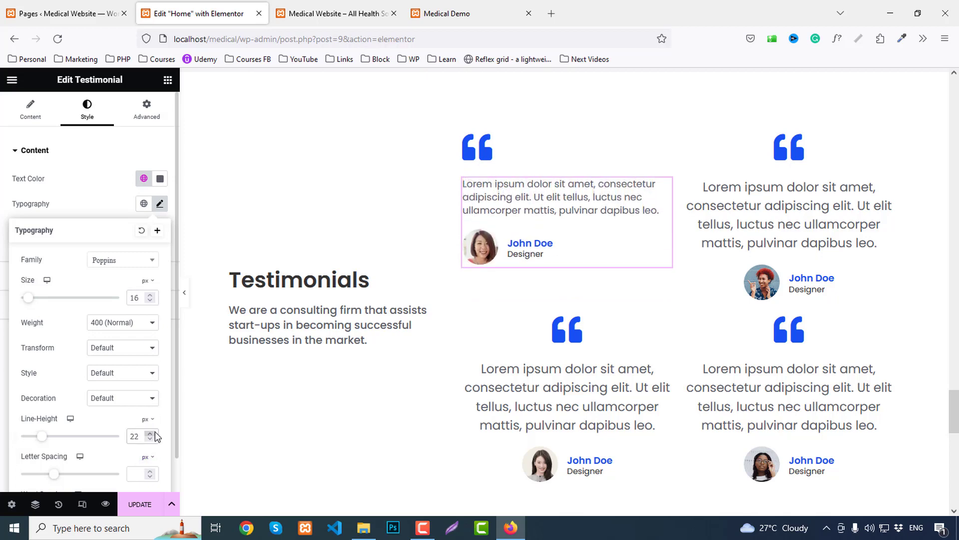
{"action": "left_click", "coordinate": [150, 433]}
{"action": "left_click", "coordinate": [150, 432]}
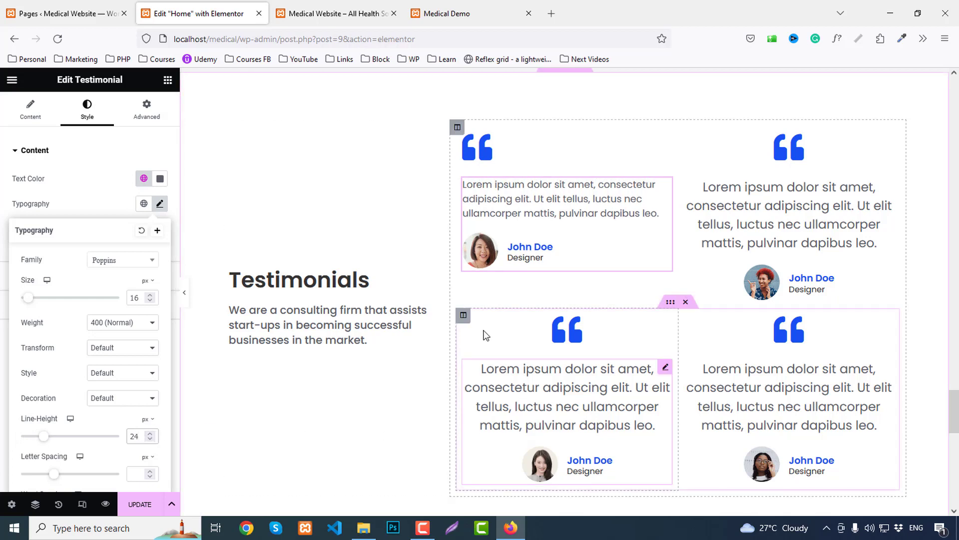
{"action": "left_click", "coordinate": [90, 211]}
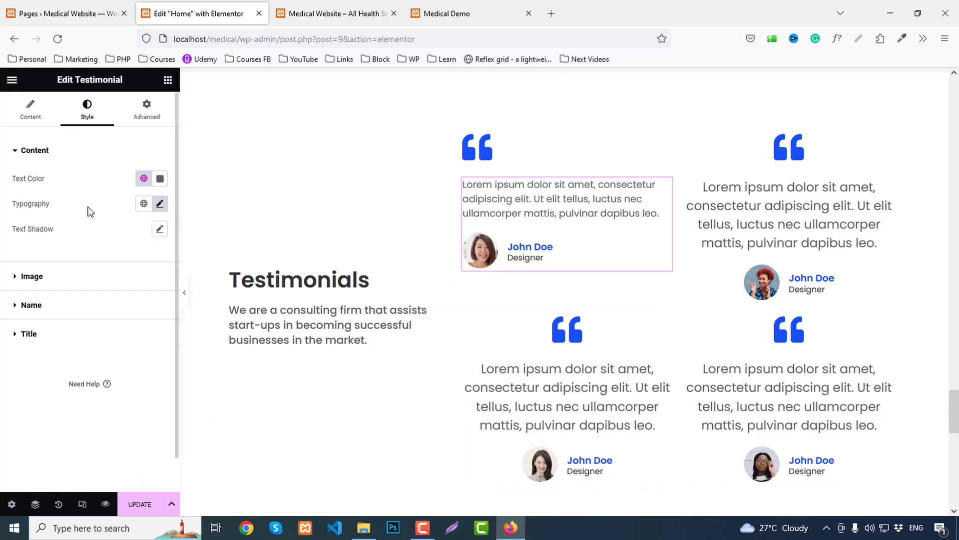
Give the first testimonial's image a dashed border, 1 px wide on all sides, in the global Primary color.
{"action": "left_click", "coordinate": [44, 279]}
{"action": "left_click", "coordinate": [114, 270]}
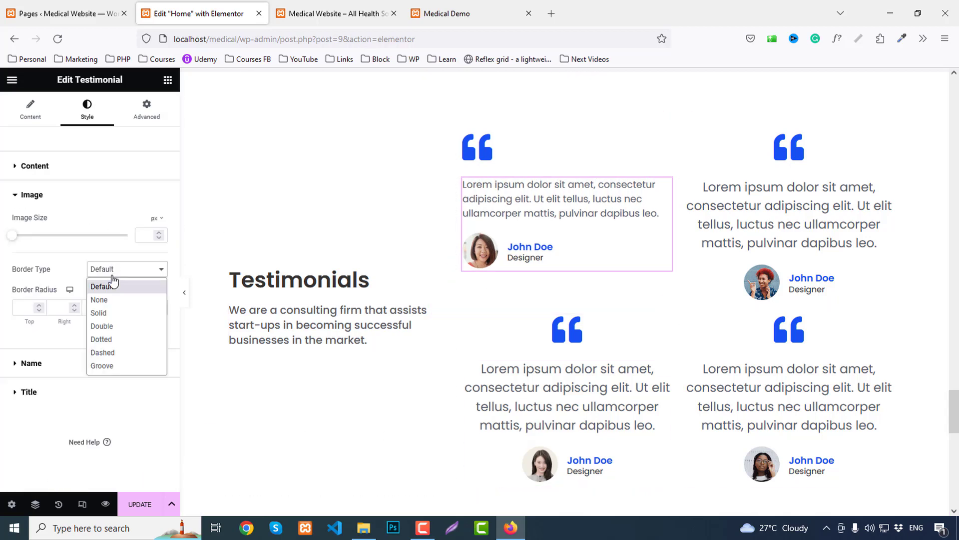
{"action": "left_click", "coordinate": [102, 352]}
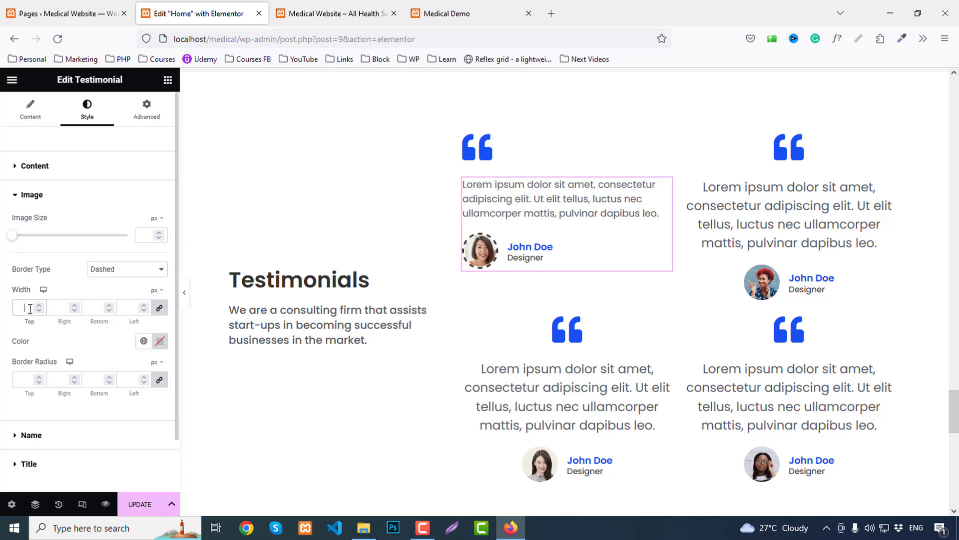
{"action": "left_click", "coordinate": [144, 341]}
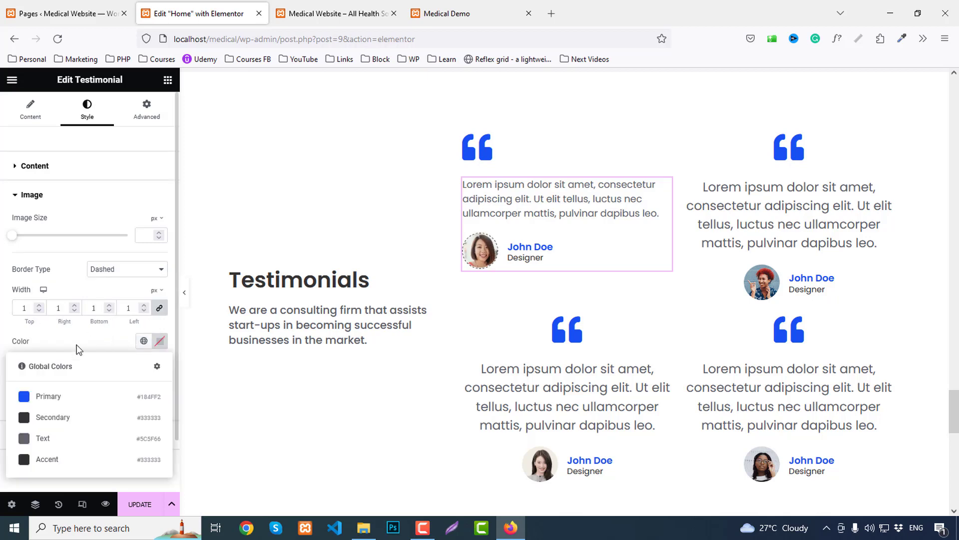
{"action": "left_click", "coordinate": [45, 394]}
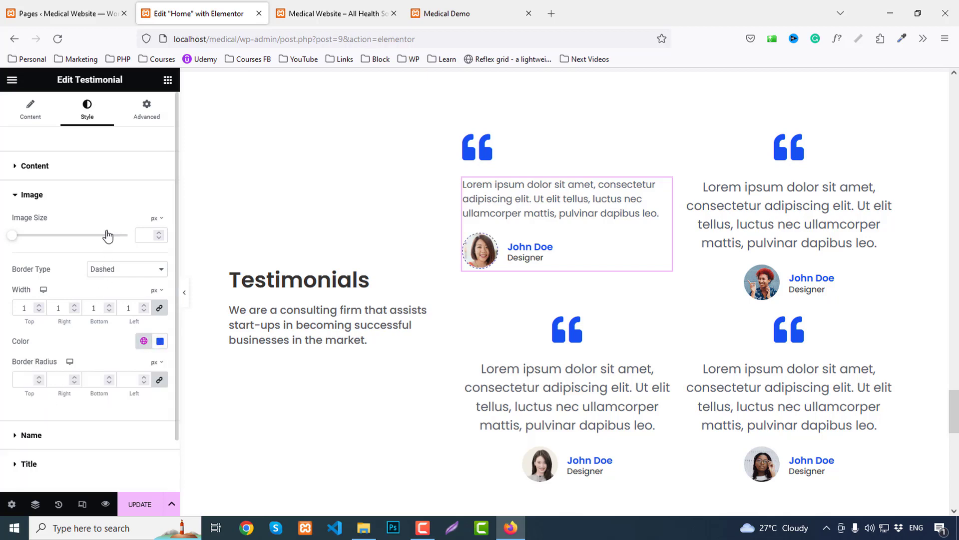
{"action": "left_click", "coordinate": [107, 201]}
{"action": "left_click", "coordinate": [40, 231]}
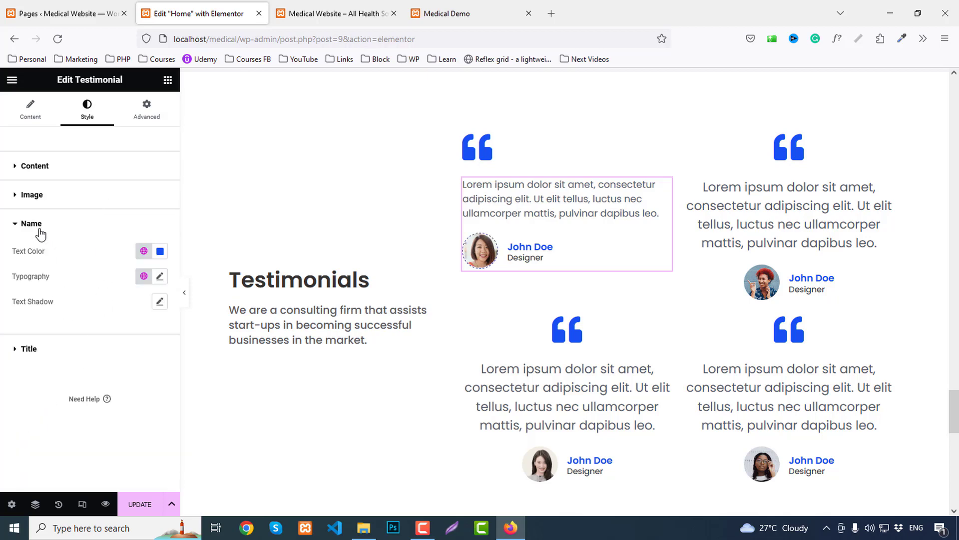
{"action": "left_click", "coordinate": [31, 348]}
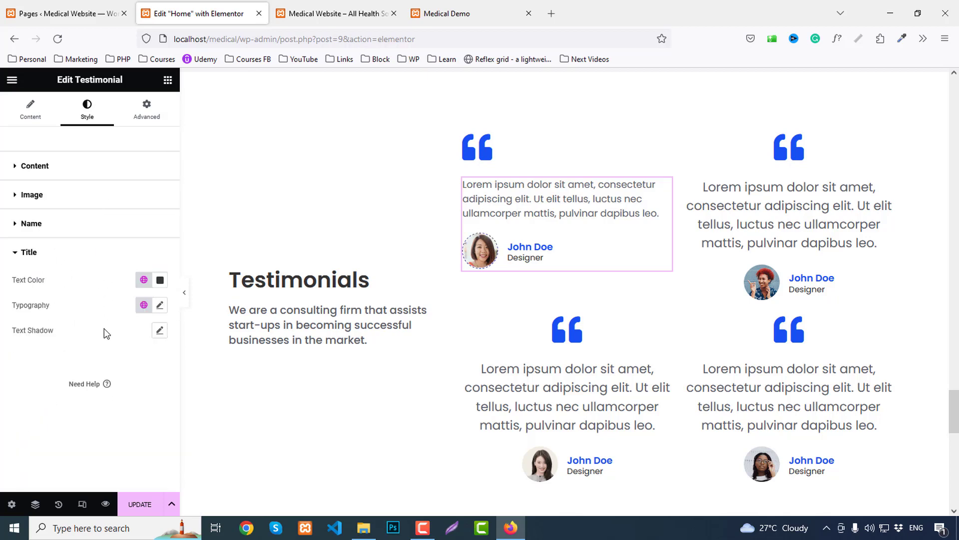
{"action": "left_click", "coordinate": [35, 228]}
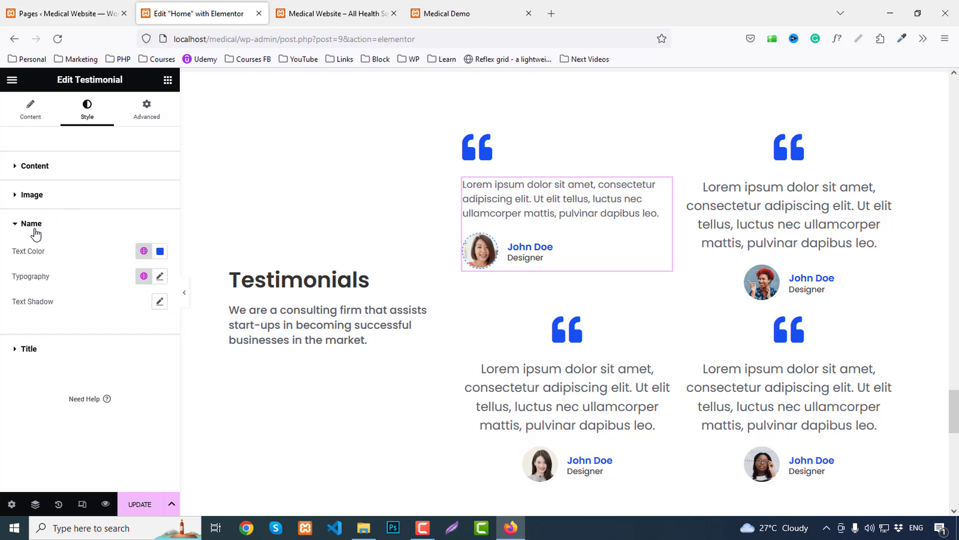
{"action": "left_click", "coordinate": [47, 193]}
{"action": "left_click", "coordinate": [50, 164]}
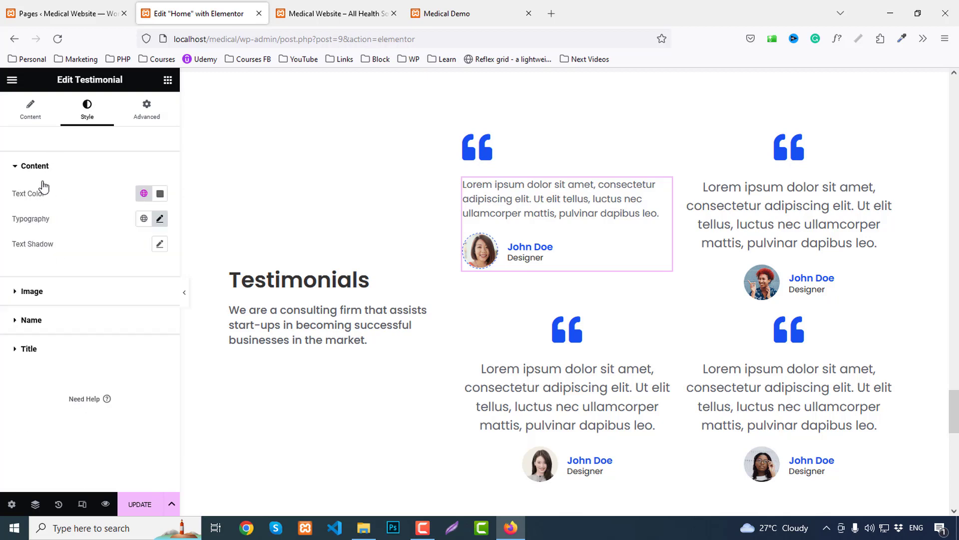
{"action": "left_click", "coordinate": [31, 291]}
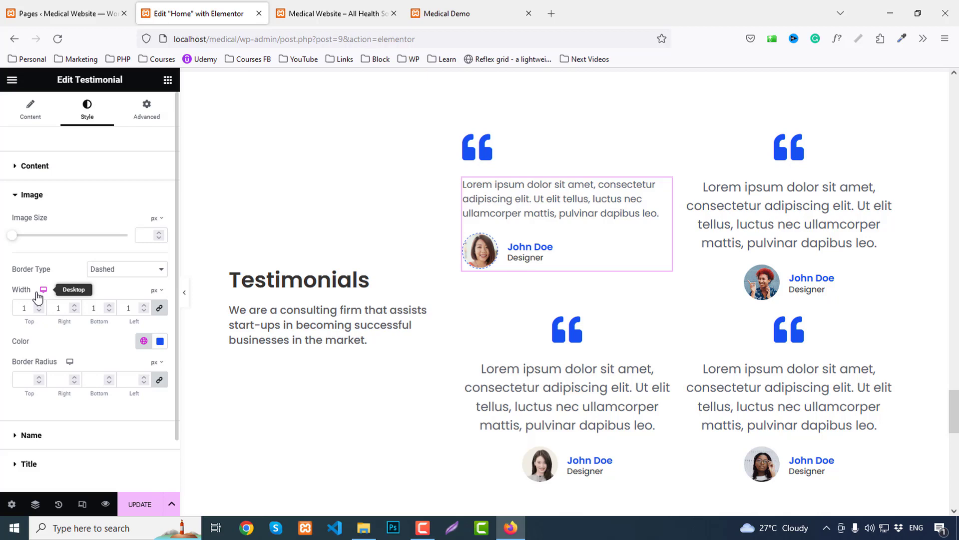
Set the title typography line height to 16 px for the first testimonial.
{"action": "left_click", "coordinate": [45, 166]}
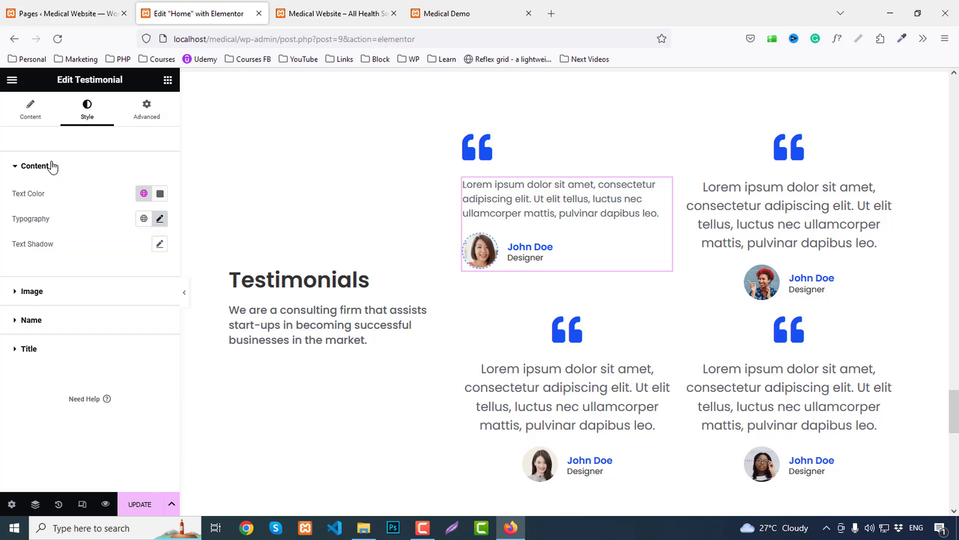
{"action": "left_click", "coordinate": [44, 349]}
{"action": "left_click", "coordinate": [41, 223]}
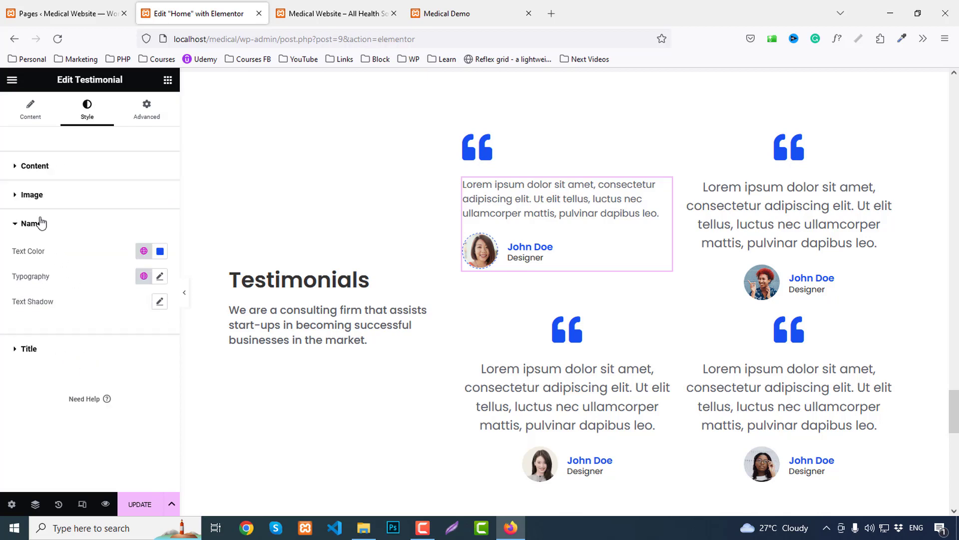
{"action": "left_click", "coordinate": [32, 349]}
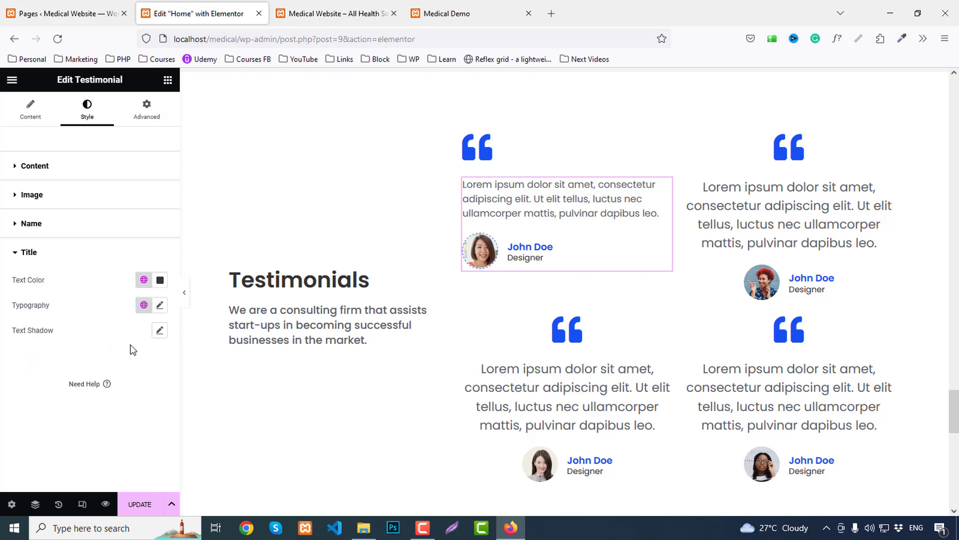
{"action": "left_click", "coordinate": [159, 304]}
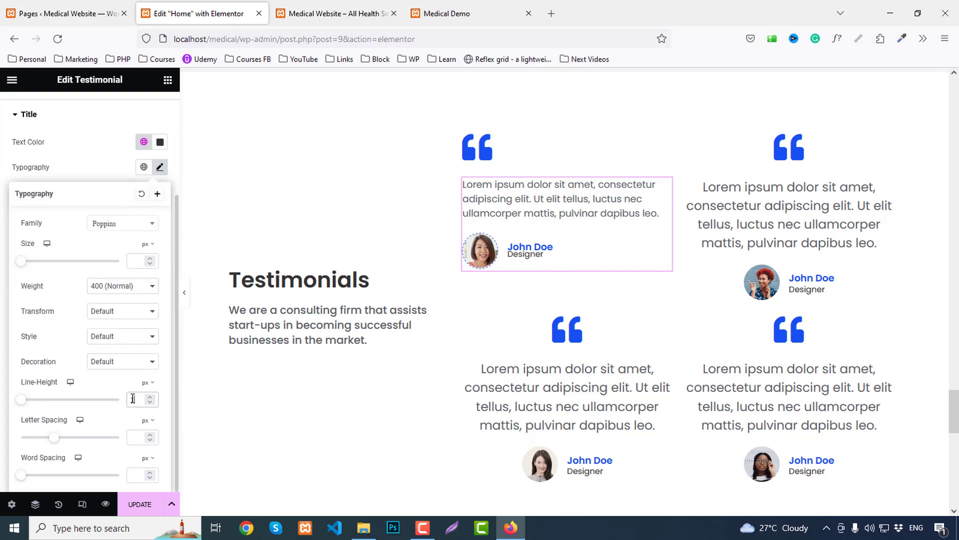
{"action": "key", "text": "Up"}
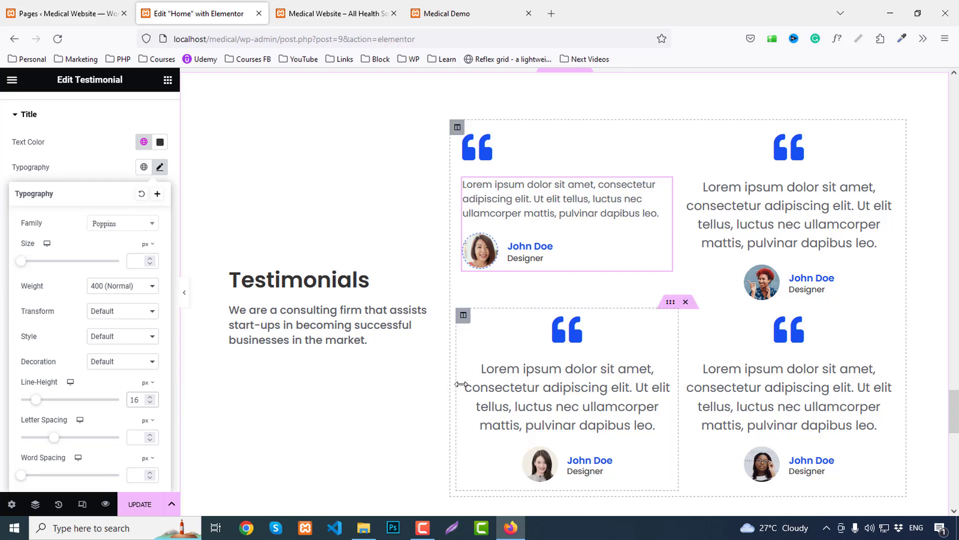
{"action": "right_click", "coordinate": [586, 207]}
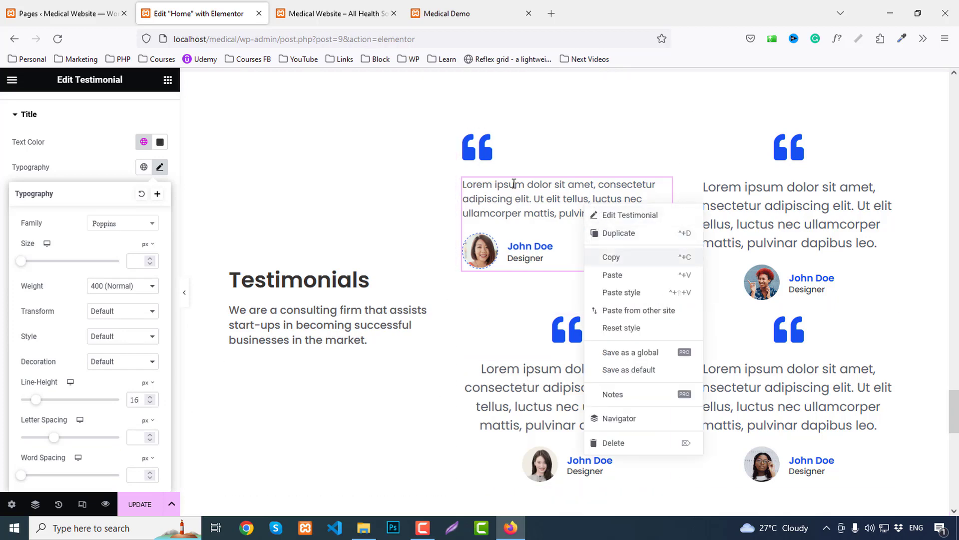
Set the size of the first testimonial's quote icon to 30 px.
{"action": "left_click", "coordinate": [467, 142]}
{"action": "left_click", "coordinate": [86, 110]}
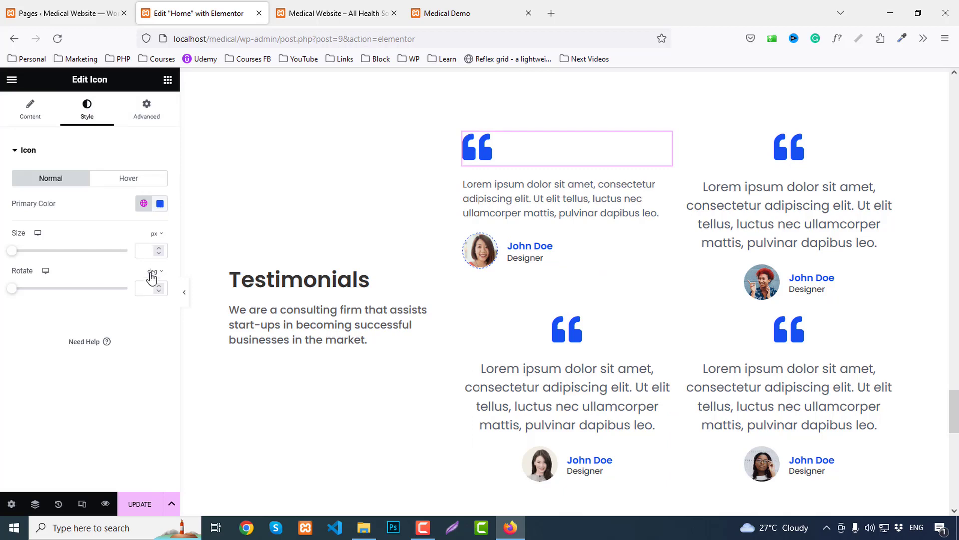
{"action": "left_click", "coordinate": [148, 251]}
{"action": "type", "text": "6"}
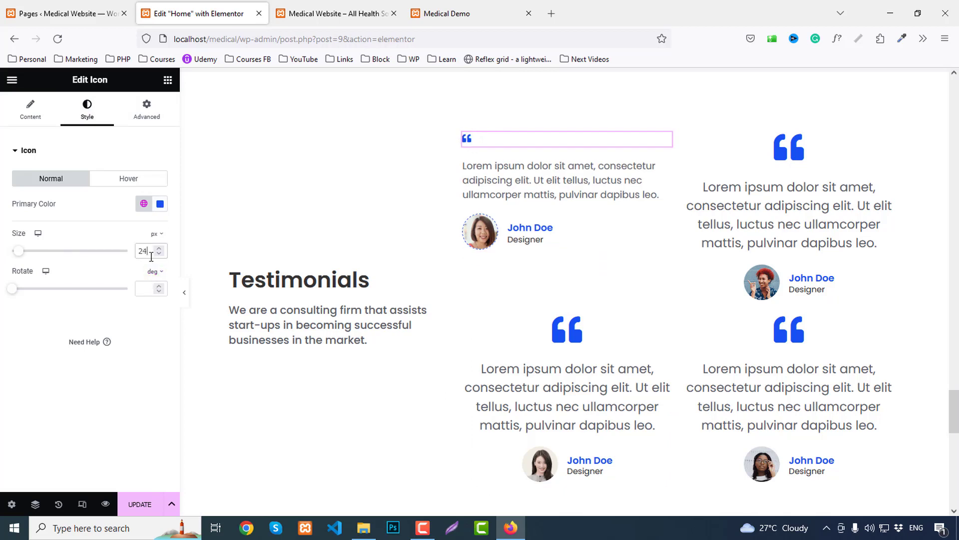
{"action": "key", "text": "BackSpace"}
{"action": "key", "text": "BackSpace"}
{"action": "type", "text": "30"}
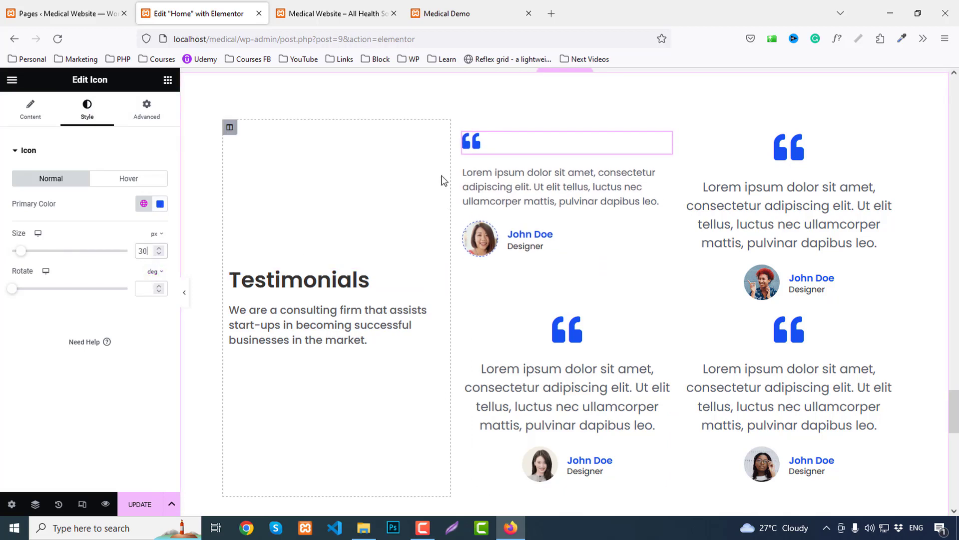
Copy the first quote icon's style and paste it onto the other three quote icons.
{"action": "right_click", "coordinate": [467, 144]}
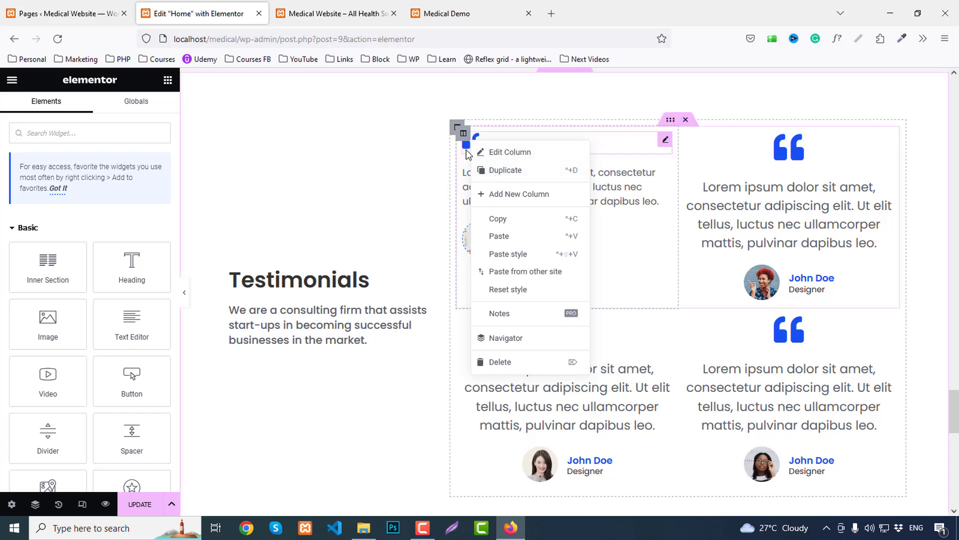
{"action": "right_click", "coordinate": [469, 153]}
{"action": "left_click", "coordinate": [487, 205]}
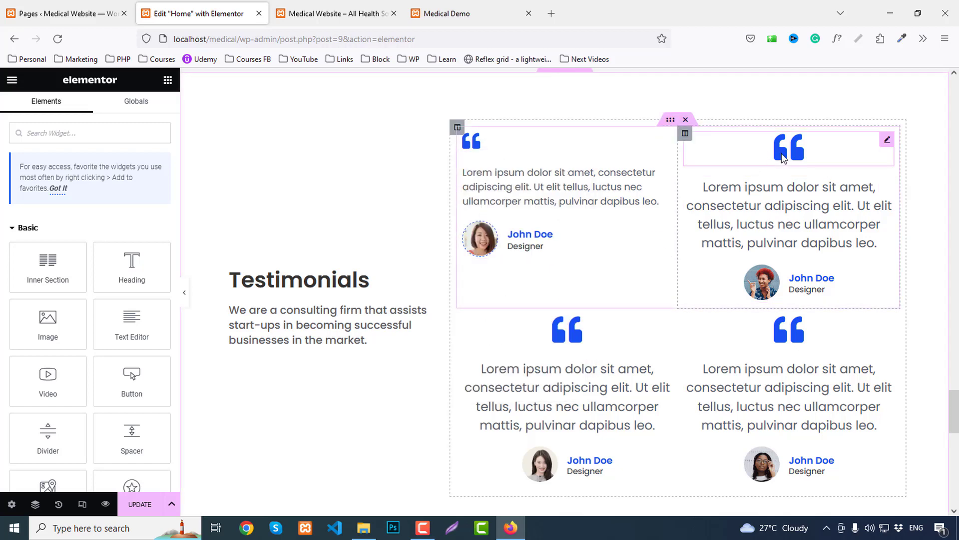
{"action": "right_click", "coordinate": [783, 157]}
{"action": "left_click", "coordinate": [829, 244]}
{"action": "scroll", "coordinate": [591, 216], "scroll_direction": "down", "scroll_amount": 3}
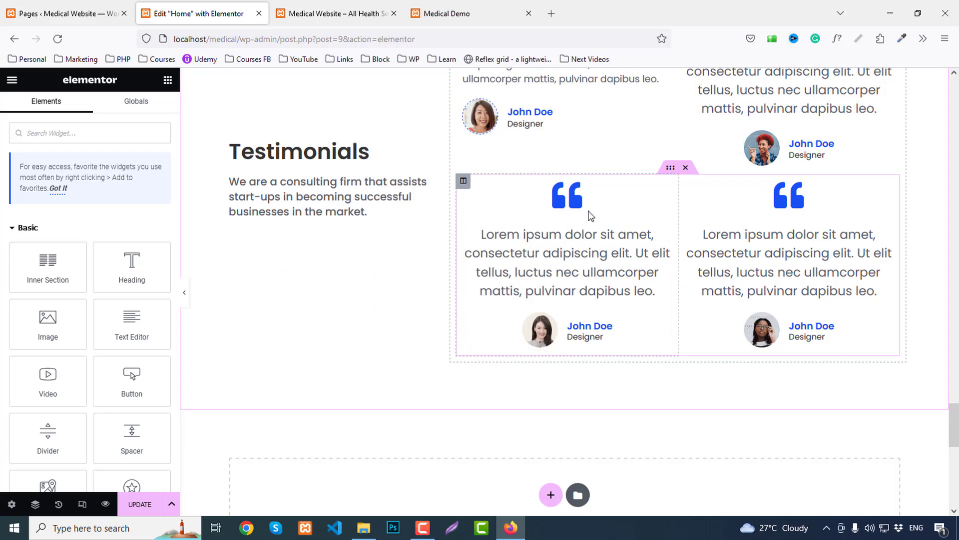
{"action": "right_click", "coordinate": [591, 216]}
{"action": "left_click", "coordinate": [617, 292]}
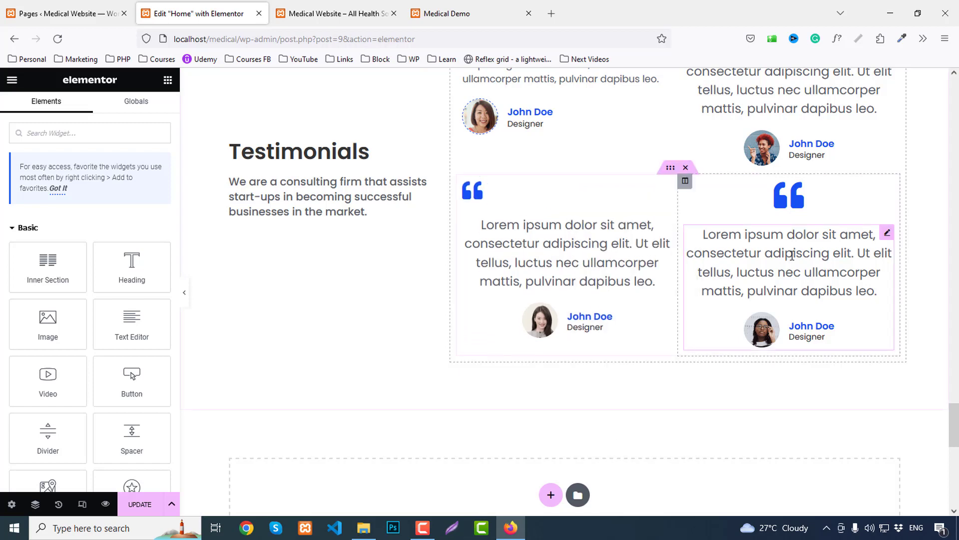
{"action": "right_click", "coordinate": [804, 206]}
{"action": "left_click", "coordinate": [816, 291]}
Copy the first testimonial's style and paste it onto the other three testimonials.
{"action": "scroll", "coordinate": [550, 250], "scroll_direction": "up", "scroll_amount": 3}
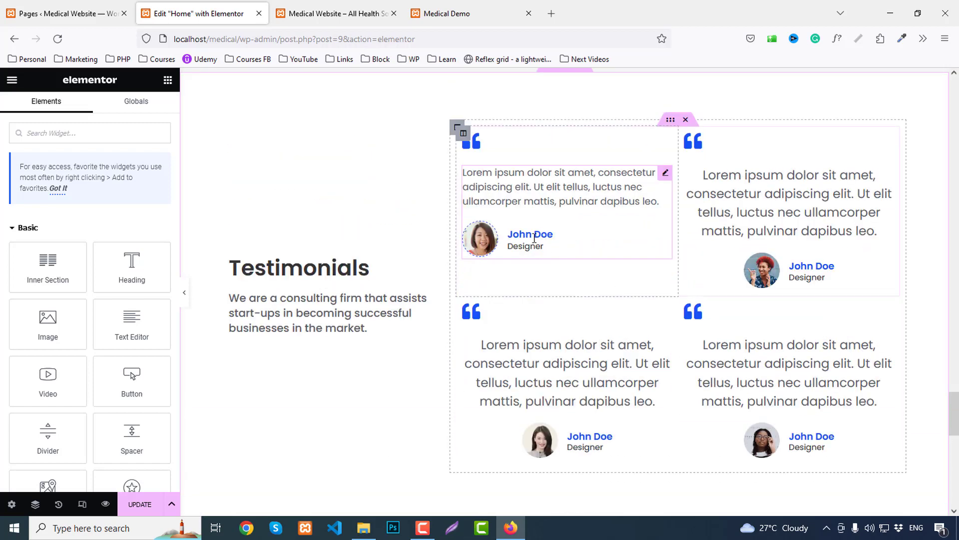
{"action": "right_click", "coordinate": [533, 201]}
{"action": "left_click", "coordinate": [557, 253]}
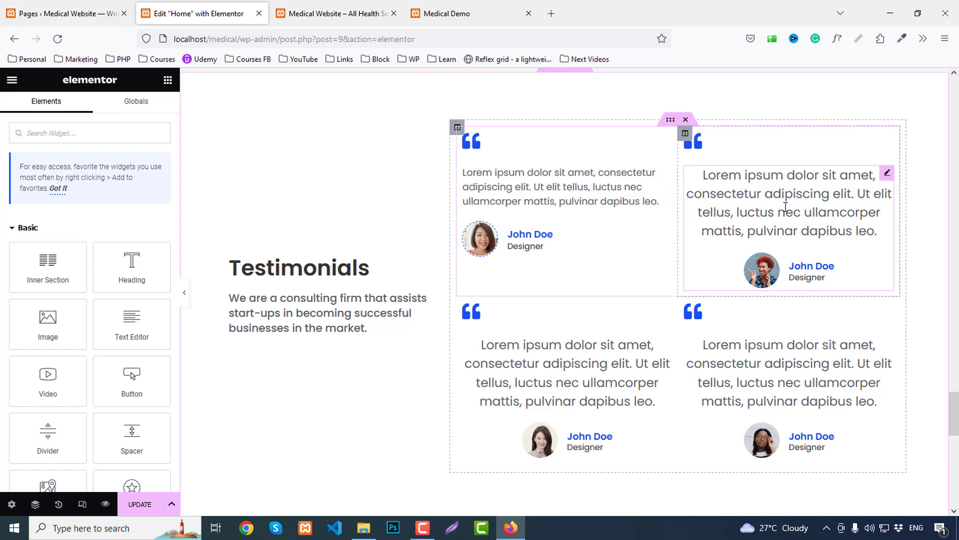
{"action": "right_click", "coordinate": [788, 208]}
{"action": "left_click", "coordinate": [822, 295]}
{"action": "scroll", "coordinate": [775, 274], "scroll_direction": "down", "scroll_amount": 4}
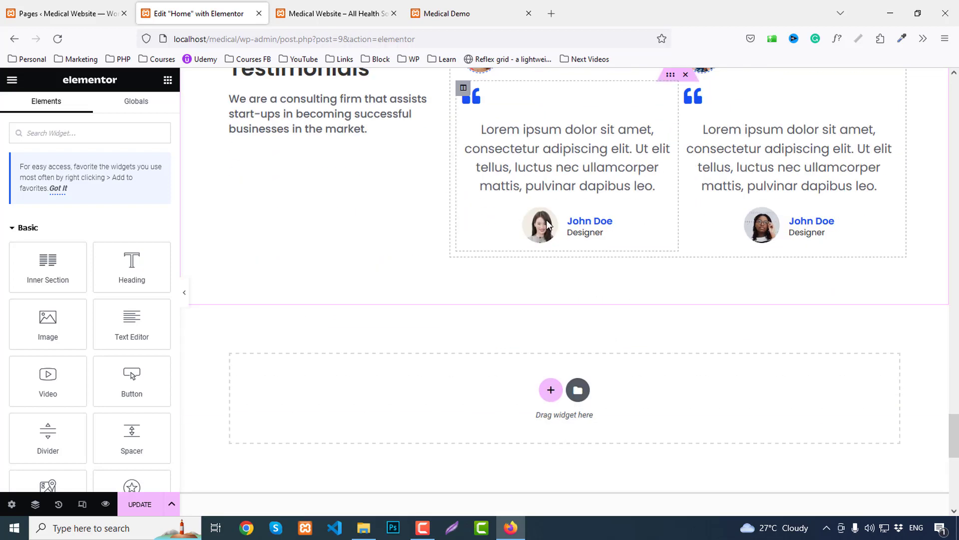
{"action": "right_click", "coordinate": [557, 156]}
{"action": "left_click", "coordinate": [606, 245]}
{"action": "right_click", "coordinate": [772, 167]}
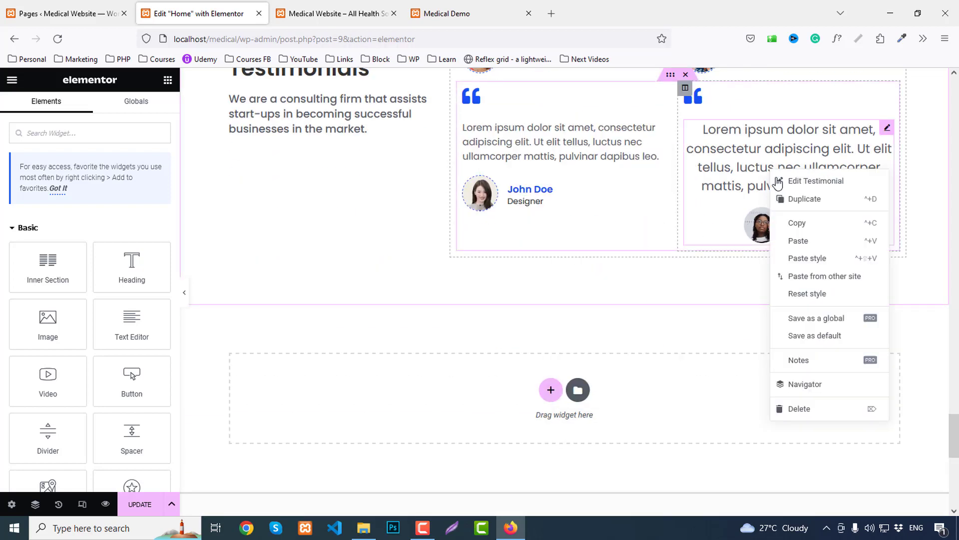
{"action": "left_click", "coordinate": [802, 260]}
Give the first testimonial's column a solid border in the global blue colour, 1 px wide on the bottom and 0 on the other sides.
{"action": "scroll", "coordinate": [800, 266], "scroll_direction": "up", "scroll_amount": 4}
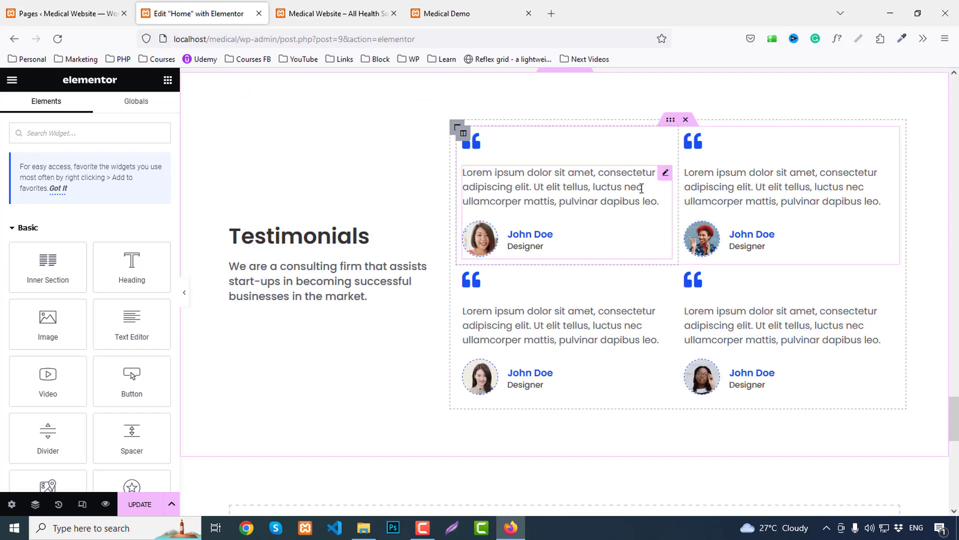
{"action": "left_click", "coordinate": [464, 134]}
{"action": "left_click", "coordinate": [147, 106]}
{"action": "scroll", "coordinate": [64, 404], "scroll_direction": "down", "scroll_amount": 2}
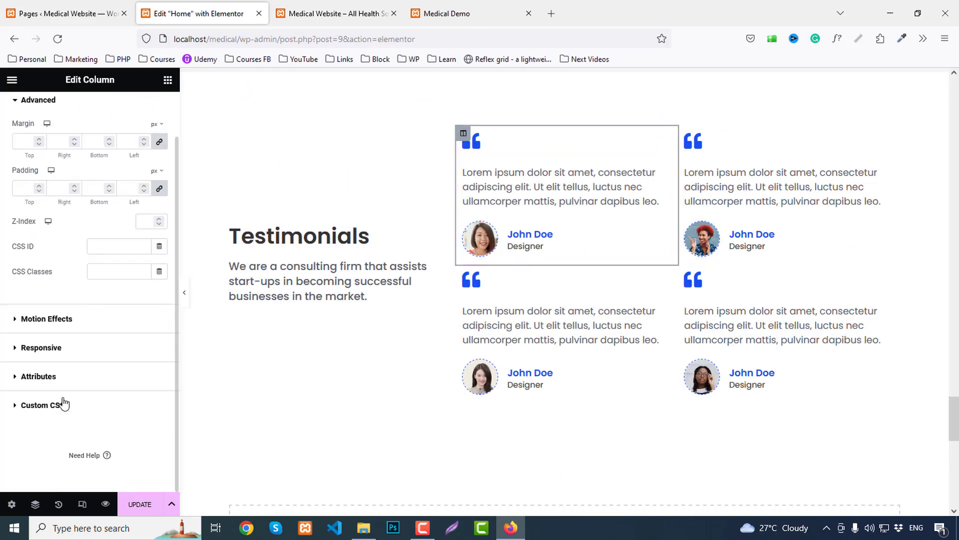
{"action": "scroll", "coordinate": [46, 323], "scroll_direction": "up", "scroll_amount": 2}
{"action": "left_click", "coordinate": [95, 103]}
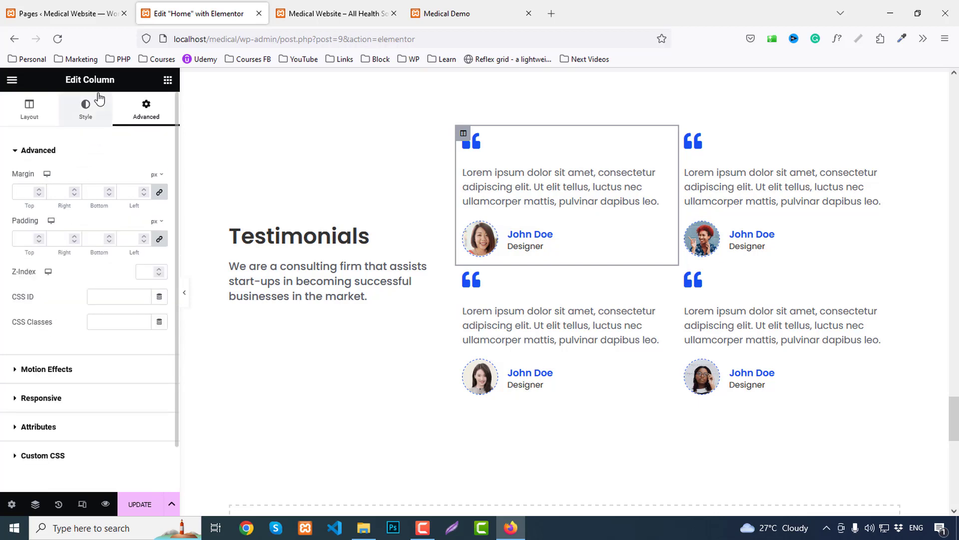
{"action": "left_click", "coordinate": [33, 237]}
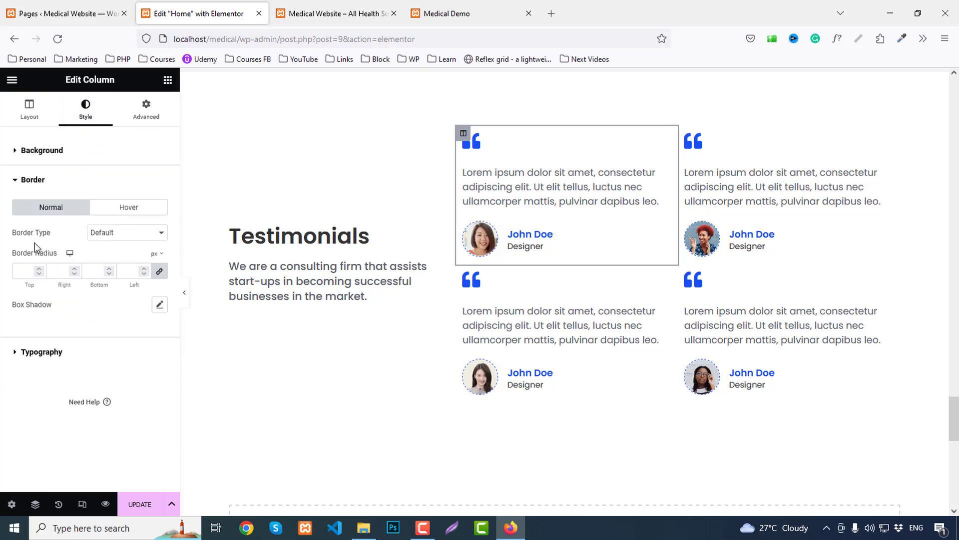
{"action": "left_click", "coordinate": [123, 233]}
{"action": "left_click", "coordinate": [102, 274]}
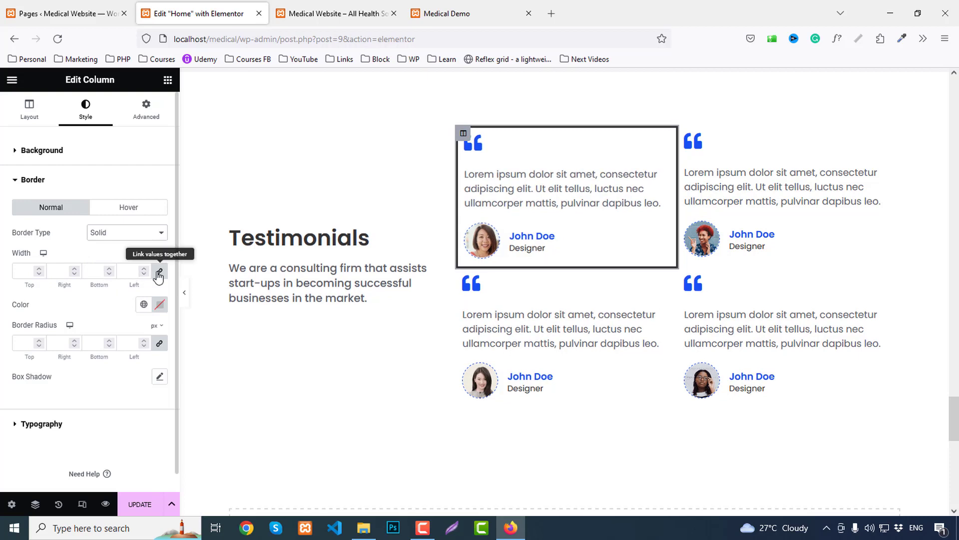
{"action": "left_click", "coordinate": [159, 272]}
{"action": "left_click", "coordinate": [106, 275]}
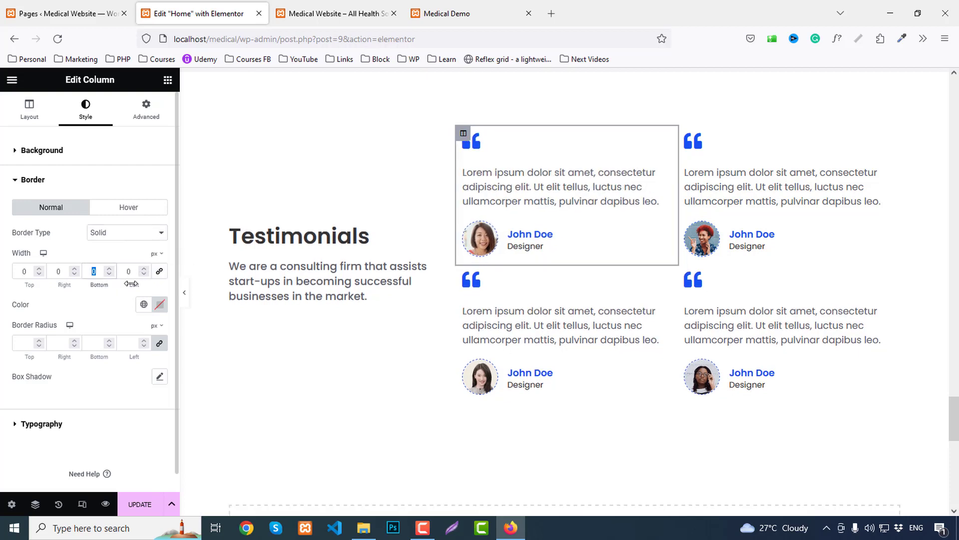
{"action": "type", "text": "1"}
{"action": "left_click", "coordinate": [144, 304]}
{"action": "left_click", "coordinate": [53, 357]}
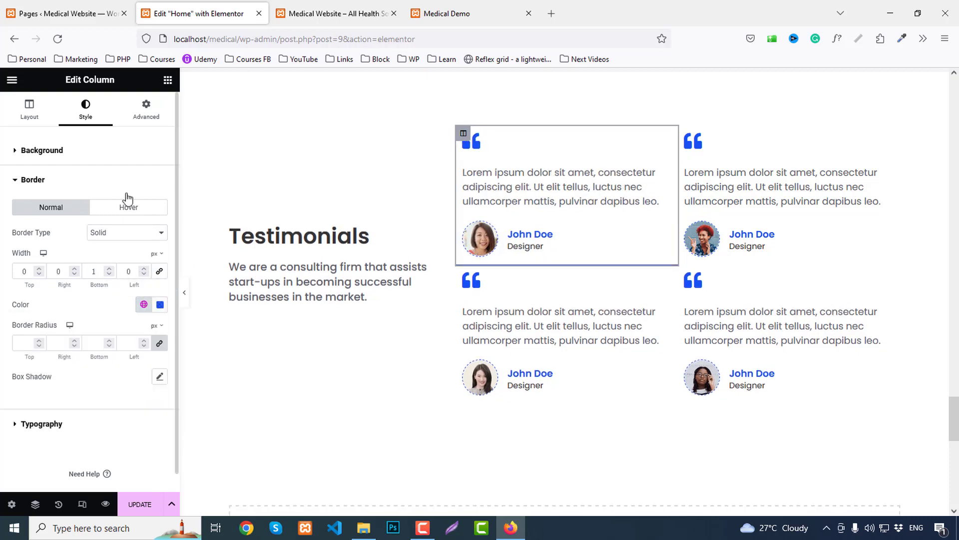
Set the first testimonial column's bottom margin and bottom padding to 30 px, with the other sides at 0.
{"action": "left_click", "coordinate": [146, 107]}
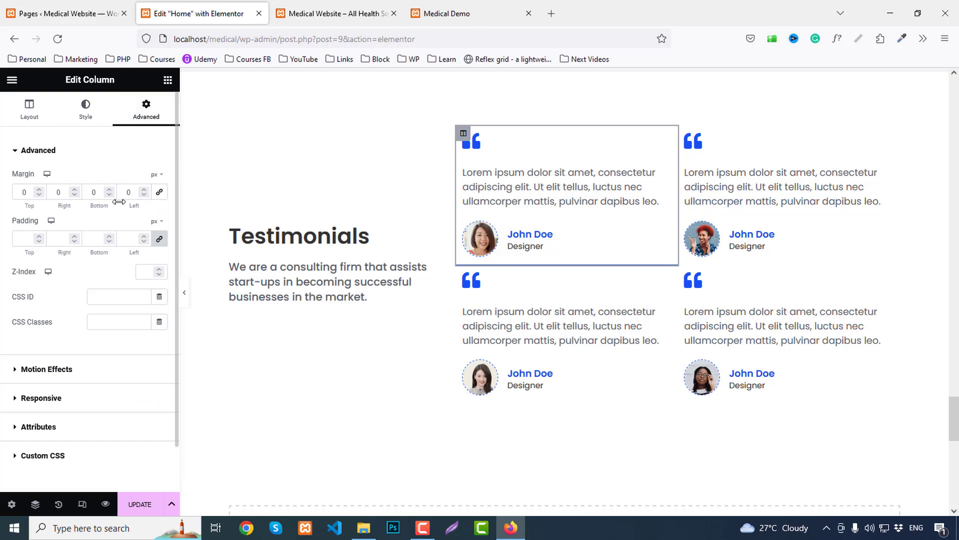
{"action": "left_click", "coordinate": [91, 192]}
{"action": "type", "text": "3"}
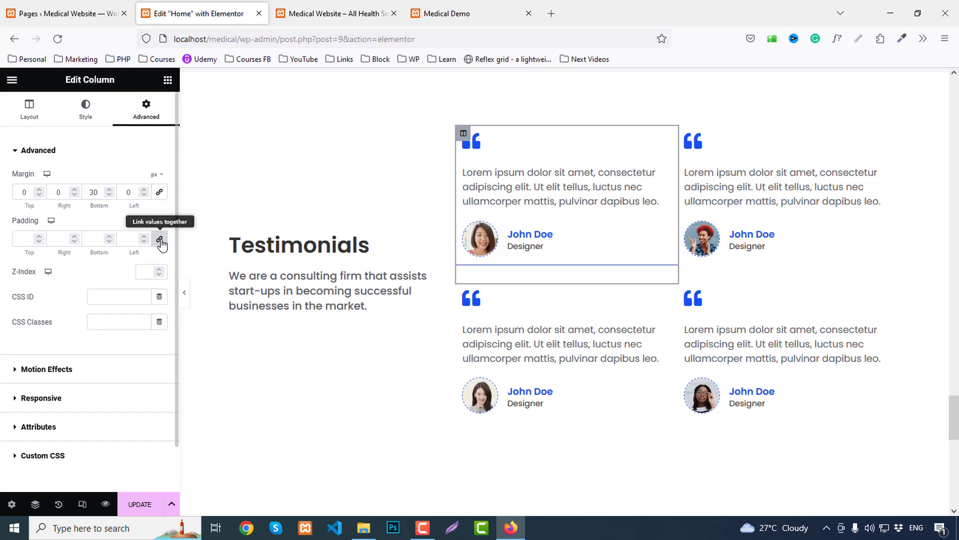
{"action": "left_click", "coordinate": [94, 239]}
{"action": "type", "text": "0"}
{"action": "type", "text": "3"}
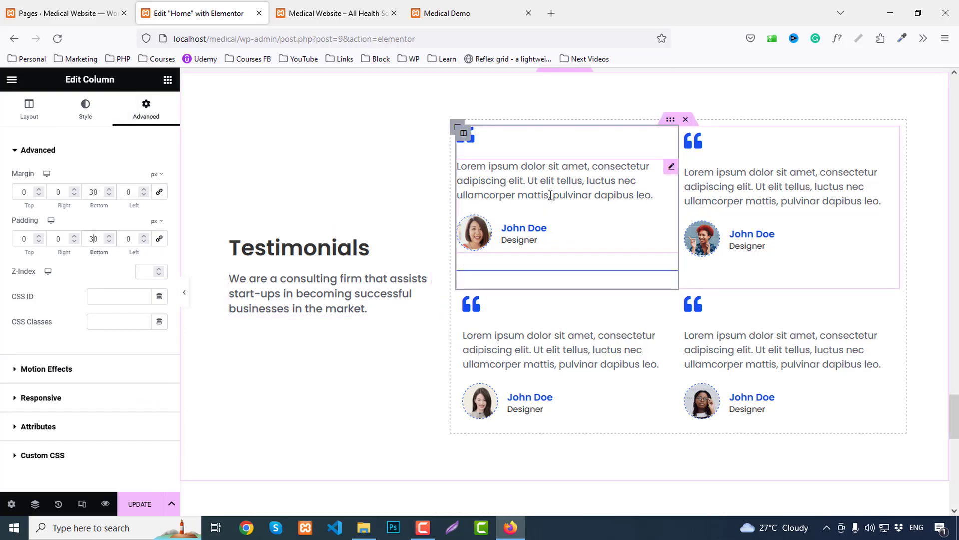
Copy the first column's style and paste it onto the second testimonial column in the upper row.
{"action": "right_click", "coordinate": [463, 133]}
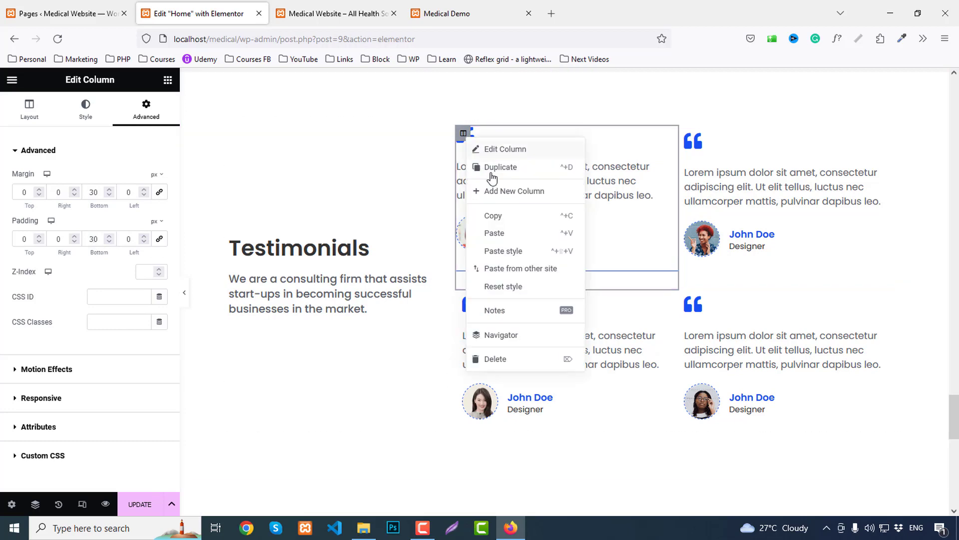
{"action": "left_click", "coordinate": [494, 216]}
{"action": "right_click", "coordinate": [688, 141]}
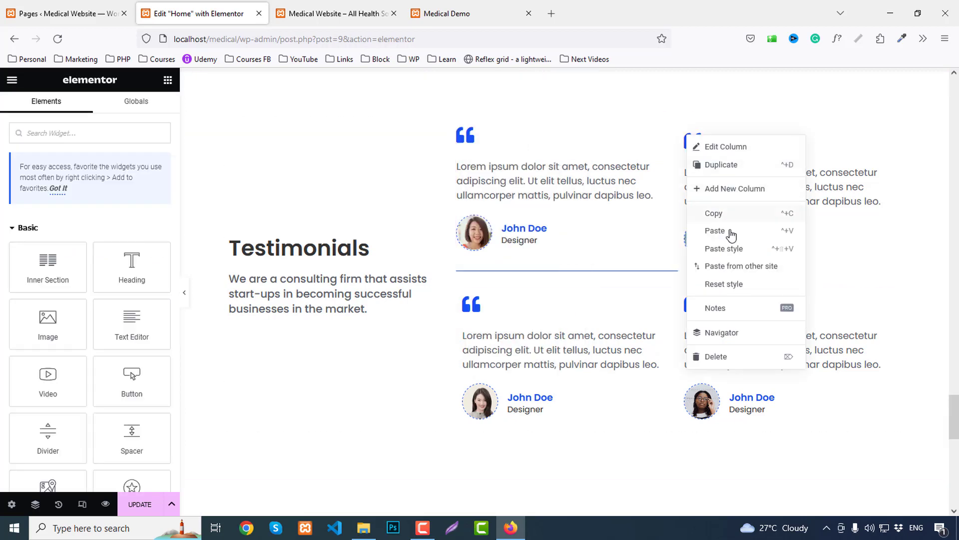
{"action": "left_click", "coordinate": [727, 249]}
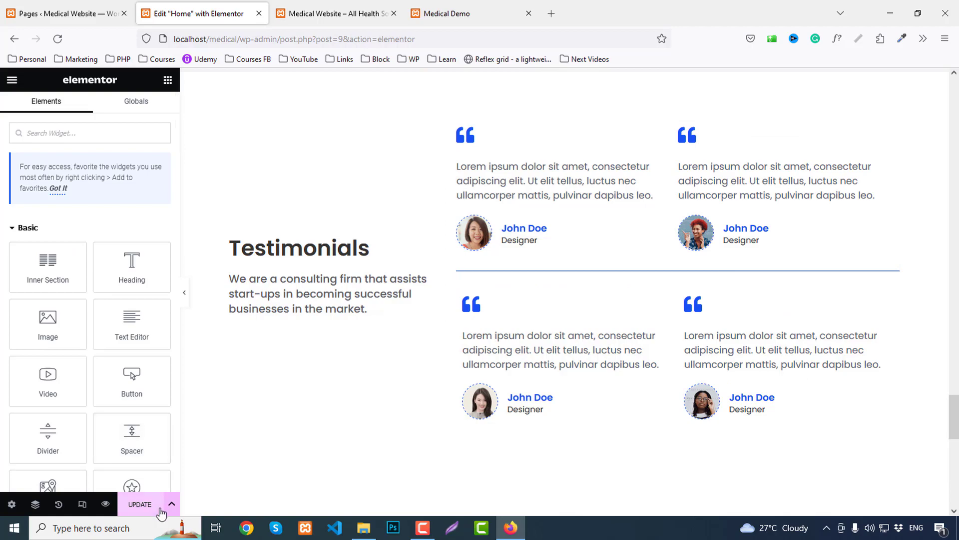
Update the page, check the Testimonials section in the demo and the refreshed site preview, and return to the Elementor editor.
{"action": "left_click", "coordinate": [140, 505]}
{"action": "left_click", "coordinate": [494, 5]}
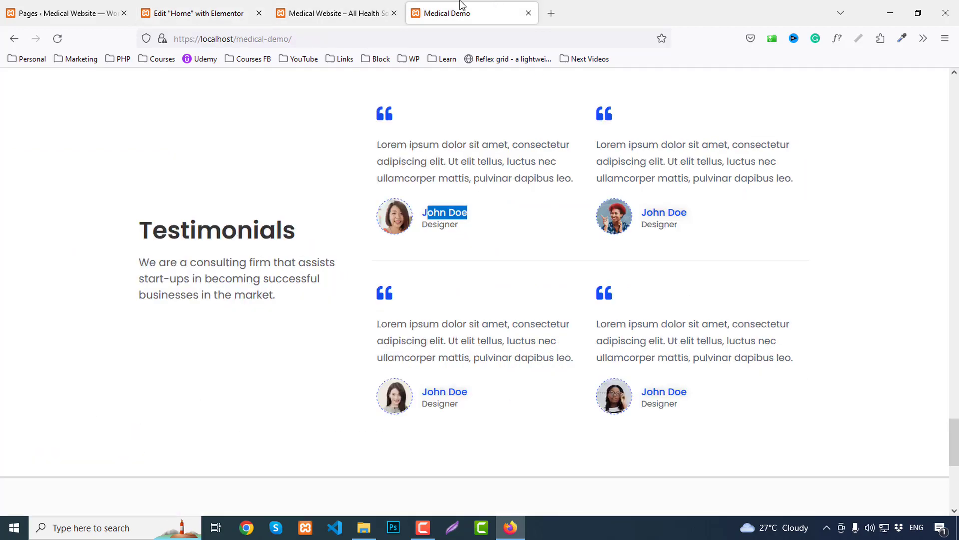
{"action": "left_click", "coordinate": [331, 8]}
{"action": "key", "text": "F5"}
{"action": "scroll", "coordinate": [780, 290], "scroll_direction": "down", "scroll_amount": 5}
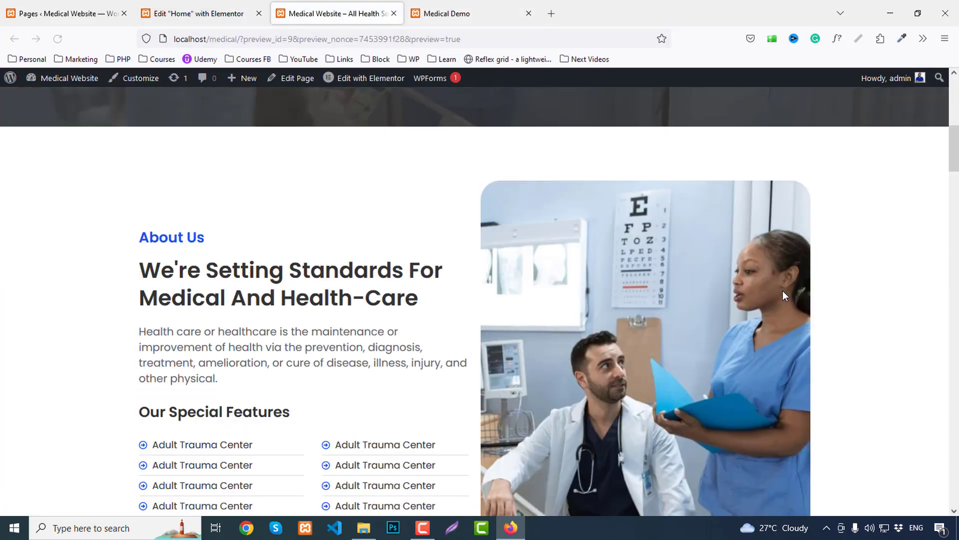
{"action": "scroll", "coordinate": [783, 291], "scroll_direction": "down", "scroll_amount": 20}
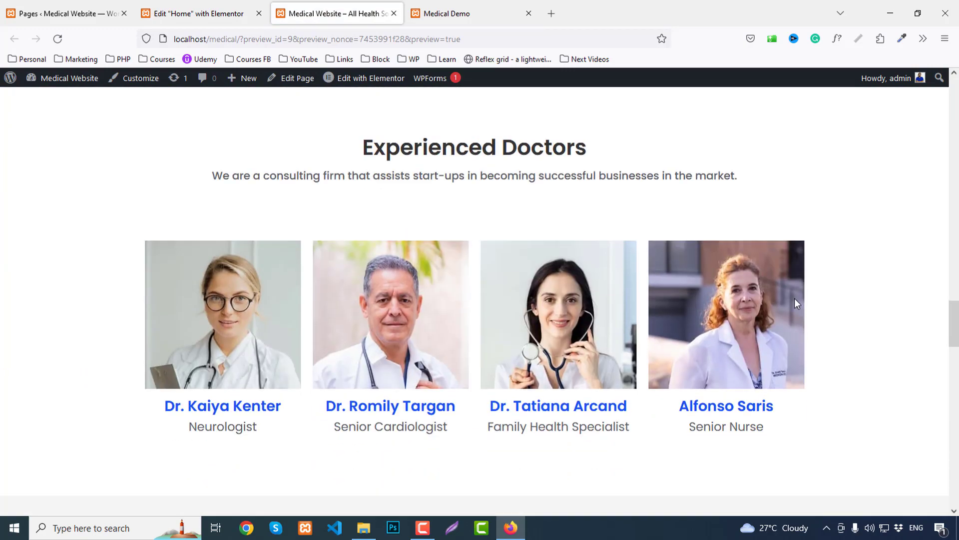
{"action": "scroll", "coordinate": [796, 303], "scroll_direction": "down", "scroll_amount": 15}
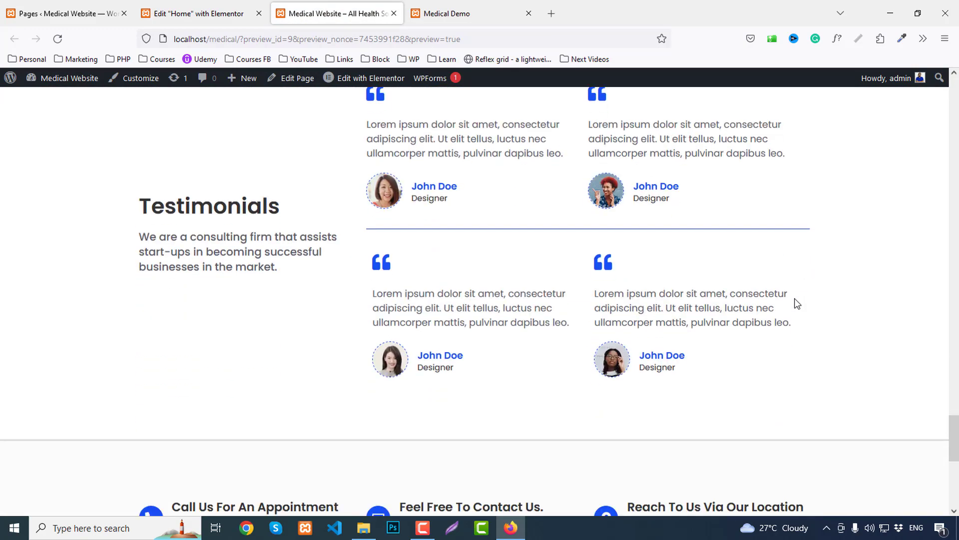
{"action": "left_click", "coordinate": [184, 13]}
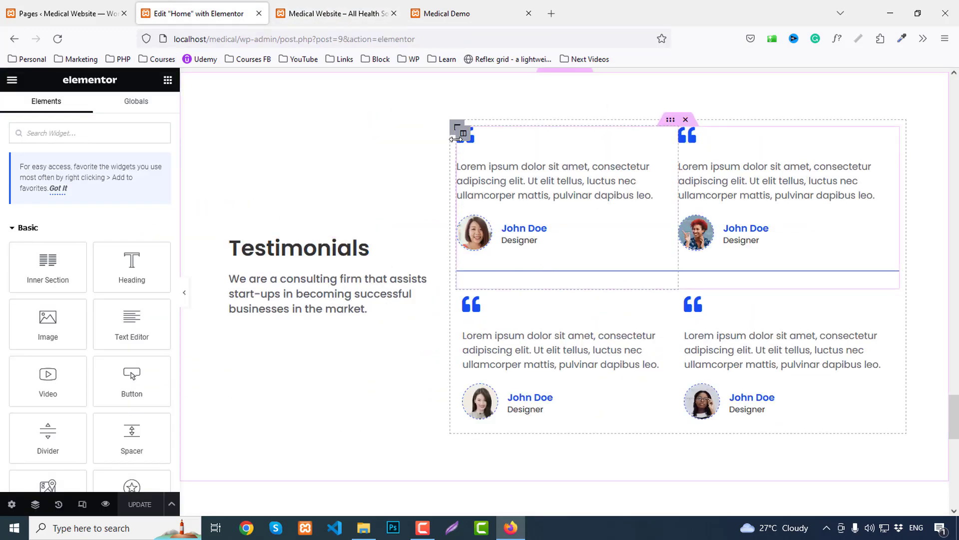
Change the border colour of the first testimonial's column in the upper row to #ddd.
{"action": "left_click", "coordinate": [462, 132]}
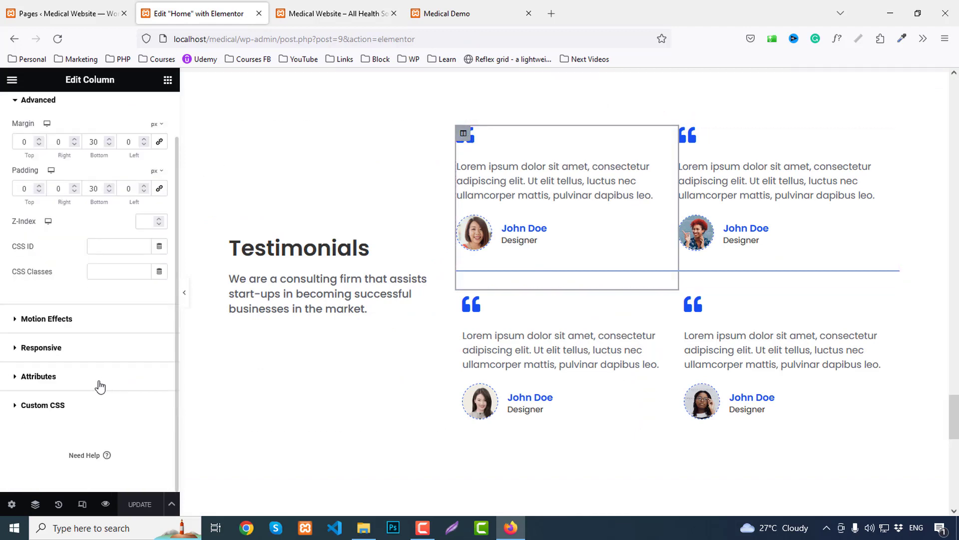
{"action": "scroll", "coordinate": [40, 330], "scroll_direction": "up", "scroll_amount": 2}
{"action": "left_click", "coordinate": [91, 105]}
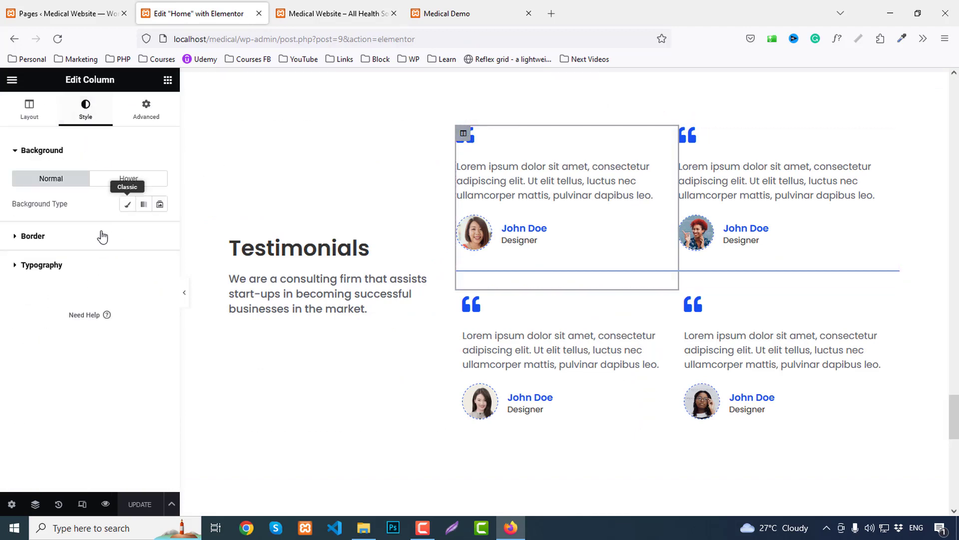
{"action": "left_click", "coordinate": [29, 236]}
{"action": "left_click", "coordinate": [161, 305]}
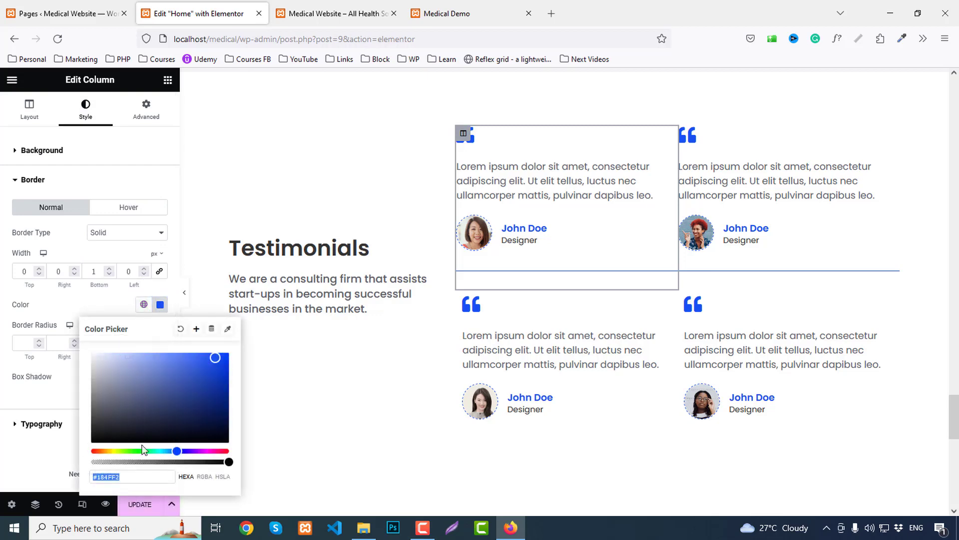
{"action": "type", "text": "#ddd"}
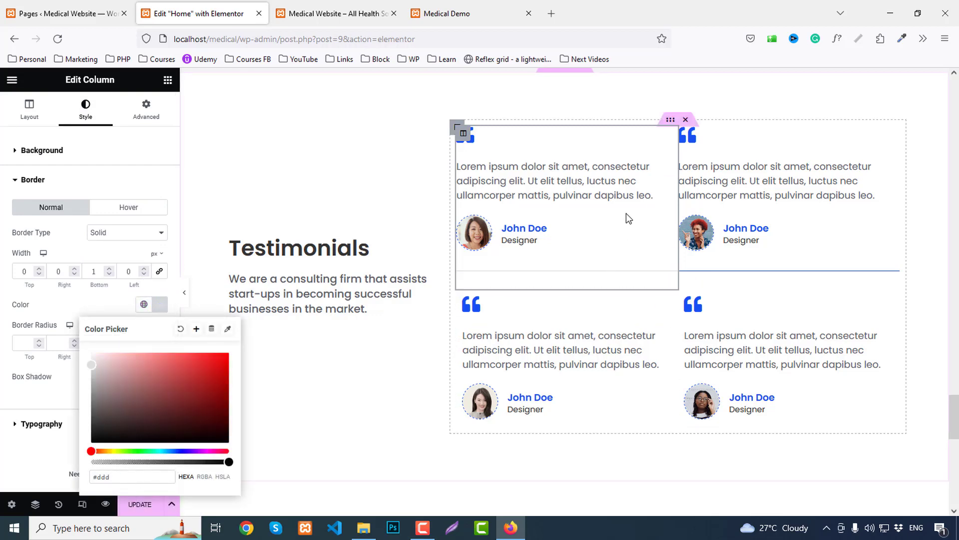
Change the border colour of the second testimonial's column in the upper row to #ddd.
{"action": "left_click", "coordinate": [685, 133]}
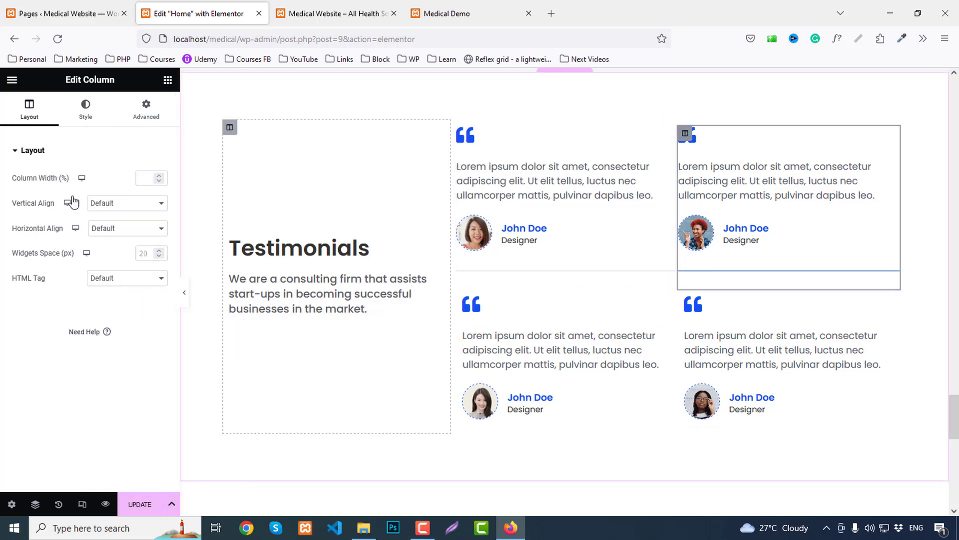
{"action": "left_click", "coordinate": [75, 113]}
{"action": "left_click", "coordinate": [33, 238]}
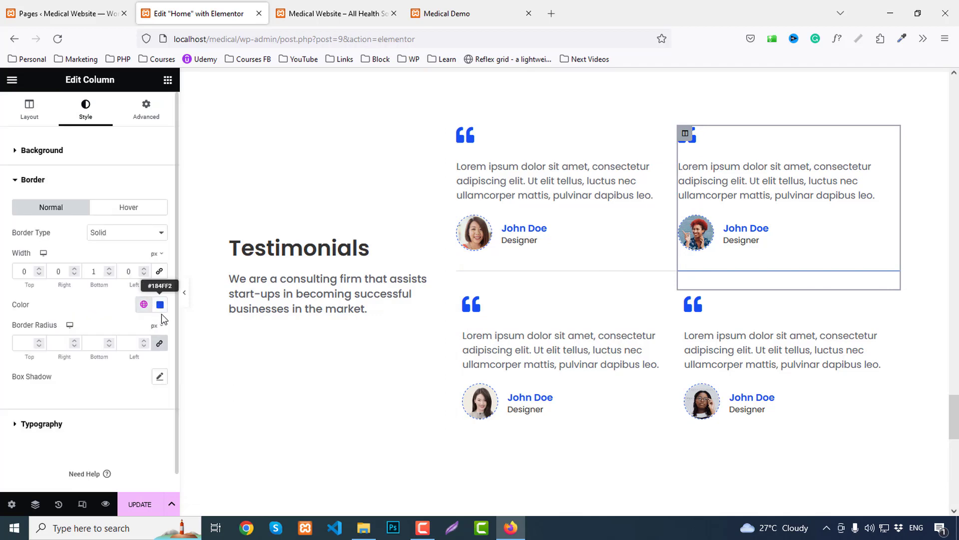
{"action": "left_click", "coordinate": [160, 304]}
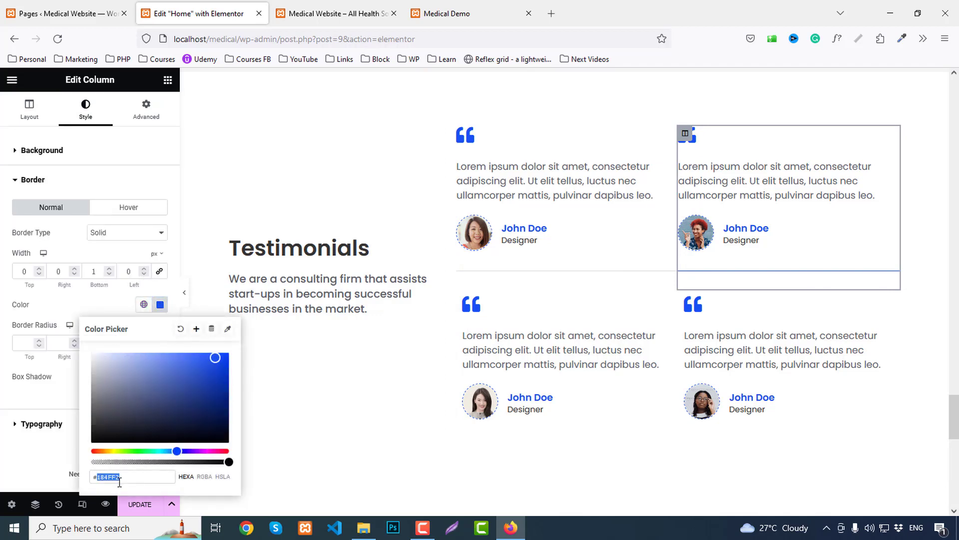
{"action": "type", "text": "#ddd"}
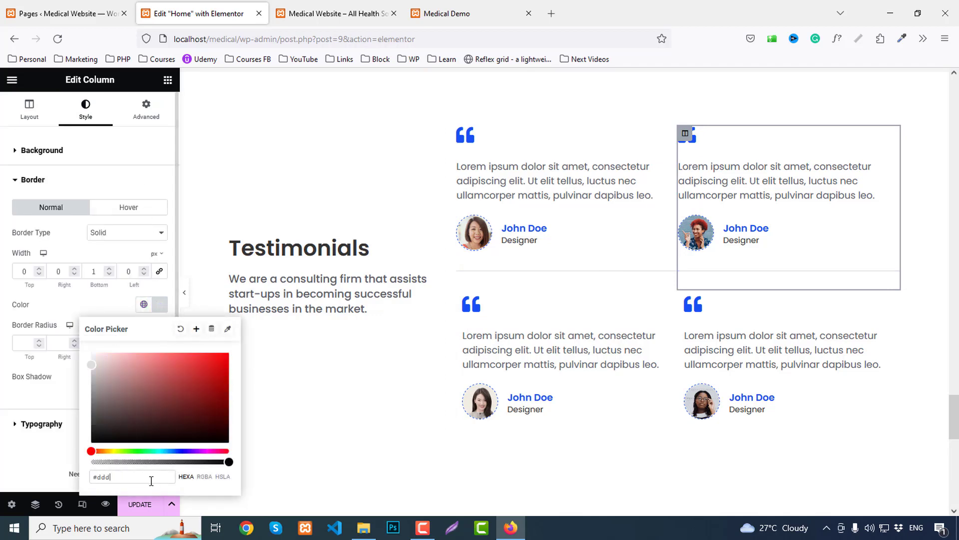
Update the home page and check the Testimonials section in the site preview.
{"action": "left_click", "coordinate": [140, 505]}
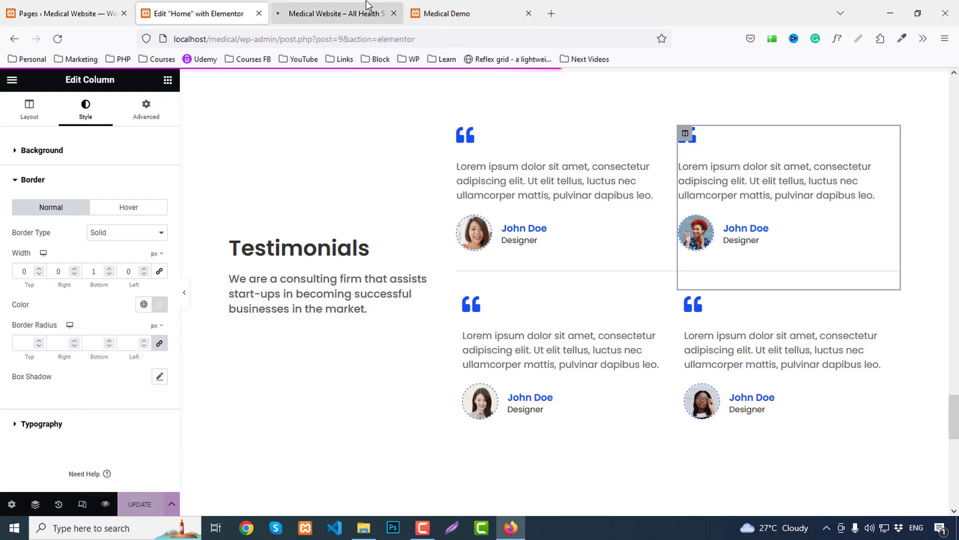
{"action": "left_click", "coordinate": [339, 13]}
{"action": "scroll", "coordinate": [857, 289], "scroll_direction": "down", "scroll_amount": 15}
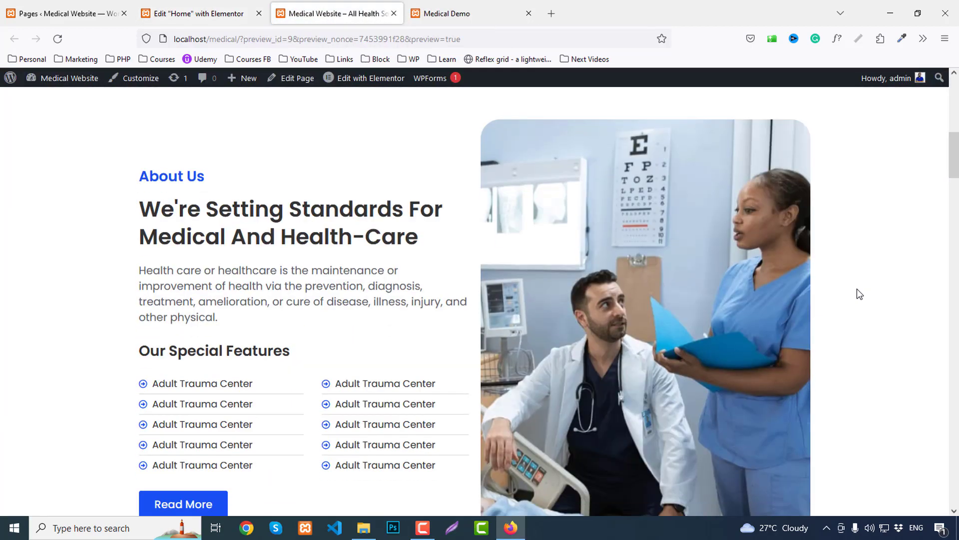
{"action": "scroll", "coordinate": [857, 289], "scroll_direction": "down", "scroll_amount": 15}
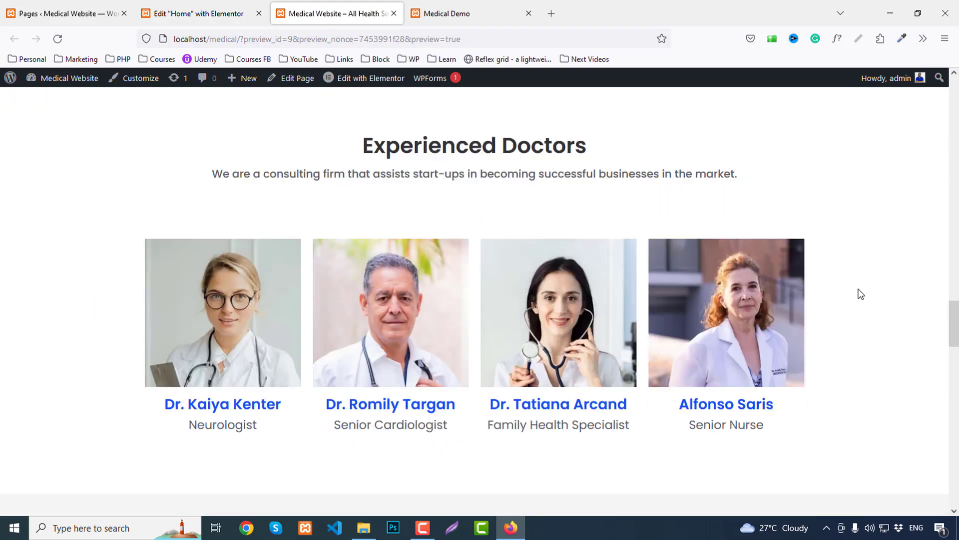
{"action": "scroll", "coordinate": [861, 293], "scroll_direction": "down", "scroll_amount": 15}
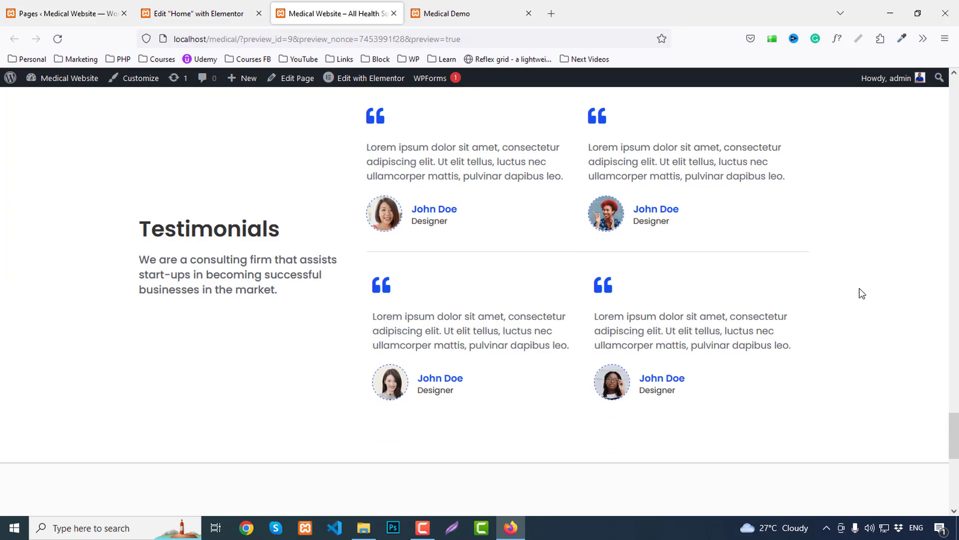
Compare with the demo site's Testimonials section and review the demo home page from its footer up to its header.
{"action": "left_click", "coordinate": [491, 6]}
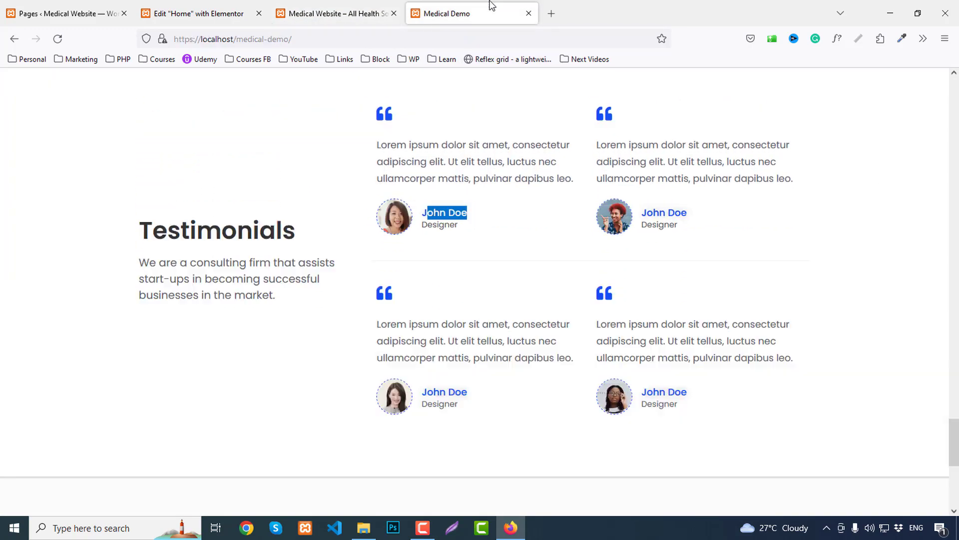
{"action": "scroll", "coordinate": [936, 272], "scroll_direction": "down", "scroll_amount": 6}
{"action": "scroll", "coordinate": [936, 272], "scroll_direction": "up", "scroll_amount": 6}
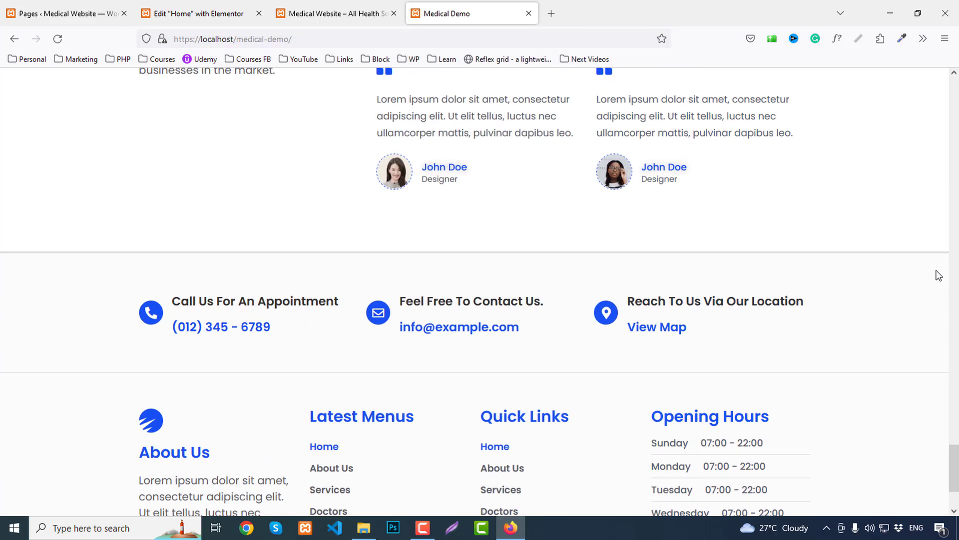
{"action": "scroll", "coordinate": [938, 275], "scroll_direction": "up", "scroll_amount": 20}
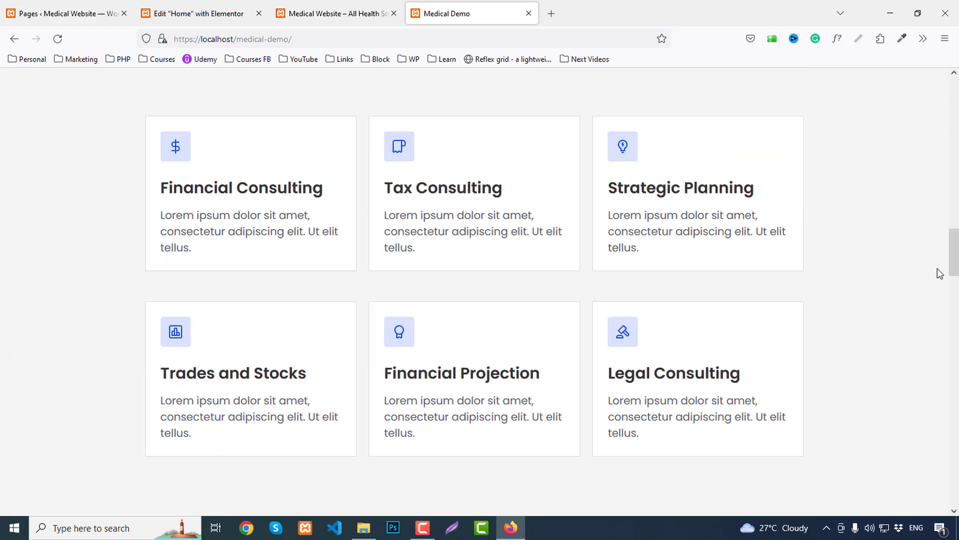
{"action": "scroll", "coordinate": [942, 272], "scroll_direction": "up", "scroll_amount": 10}
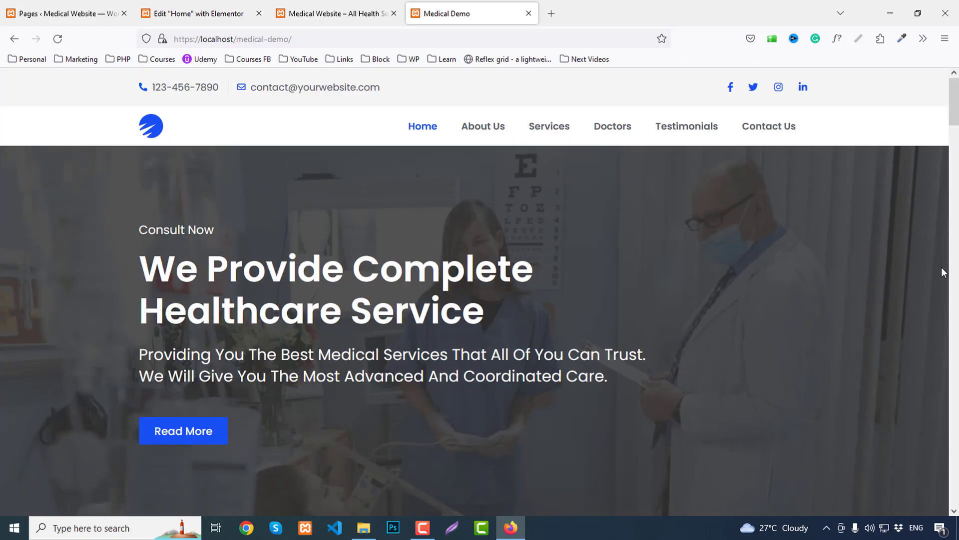
{"action": "left_click", "coordinate": [422, 529]}
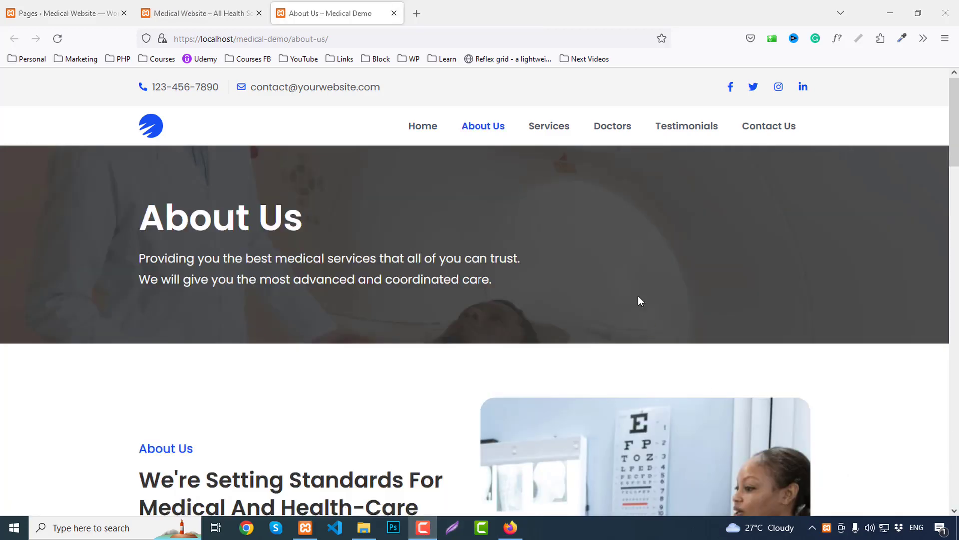
Open the About Us page from the WordPress pages list and start editing it with Elementor.
{"action": "left_click", "coordinate": [28, 15]}
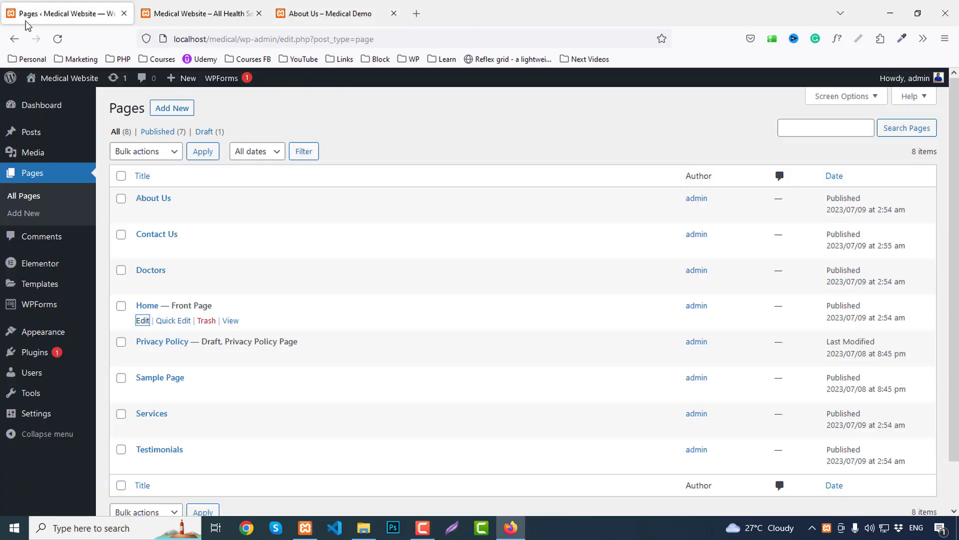
{"action": "middle_click", "coordinate": [139, 216]}
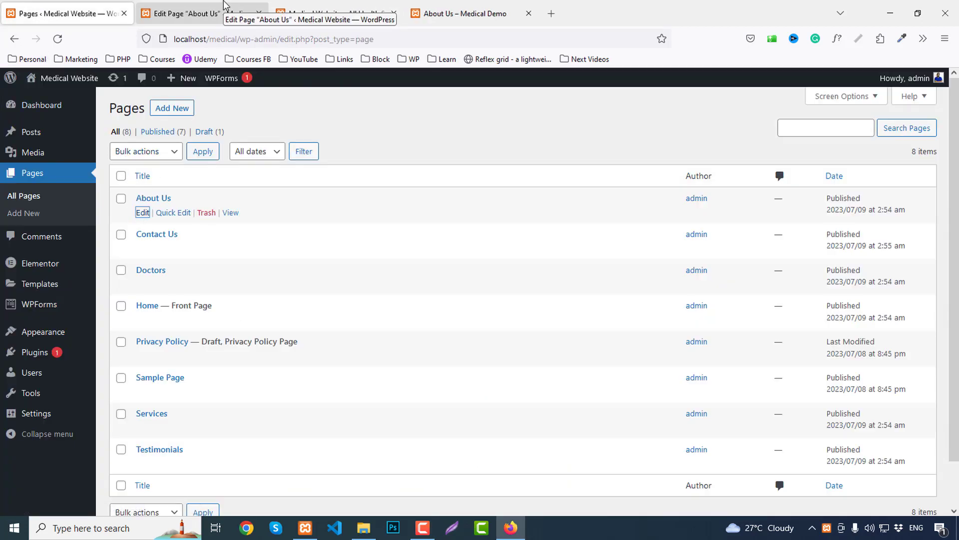
{"action": "left_click", "coordinate": [223, 6]}
{"action": "left_click", "coordinate": [253, 89]}
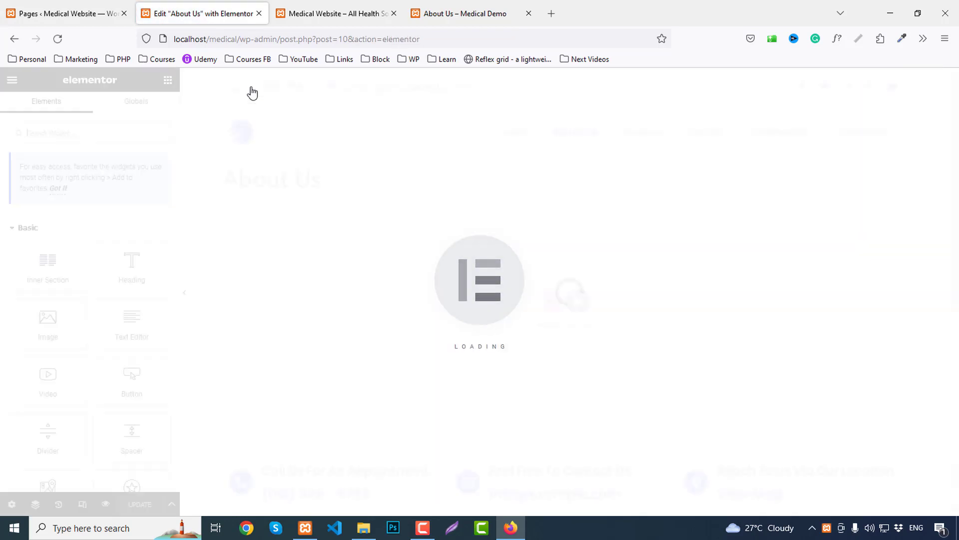
Set the About Us page's layout to Elementor Full Width in its page settings.
{"action": "left_click", "coordinate": [11, 504]}
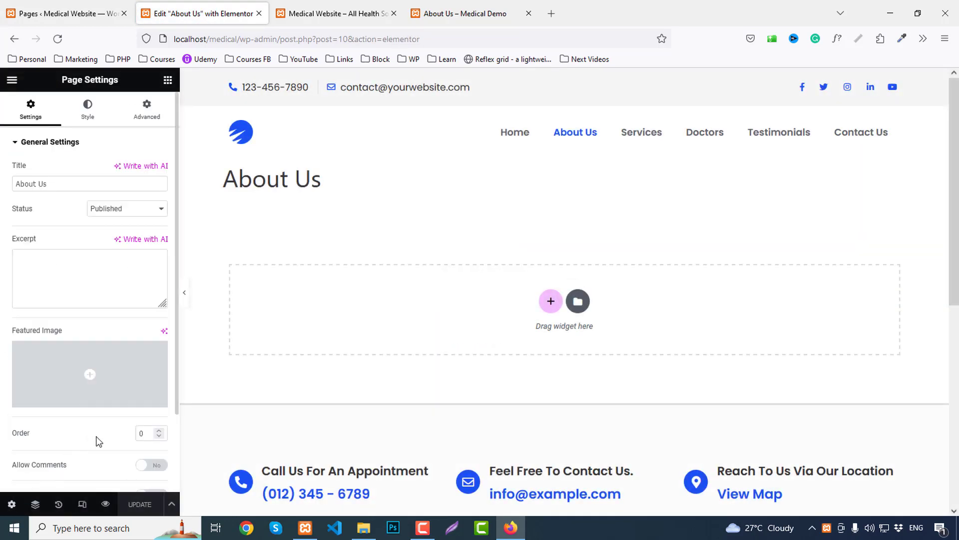
{"action": "scroll", "coordinate": [96, 439], "scroll_direction": "down", "scroll_amount": 2}
{"action": "left_click", "coordinate": [128, 452]}
{"action": "left_click", "coordinate": [124, 491]}
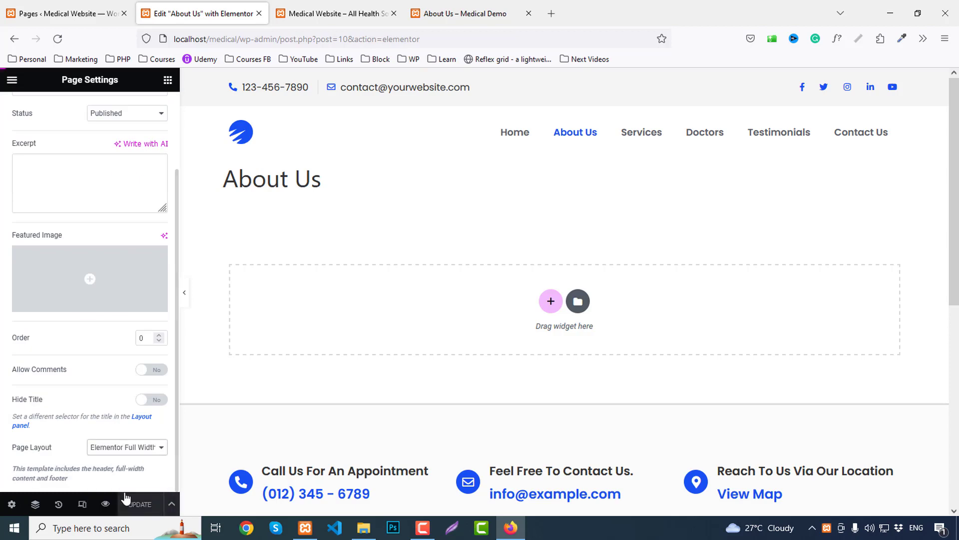
Check the About Us banner in the demo, and add a single-column section to the page in the Elementor editor.
{"action": "left_click", "coordinate": [430, 12]}
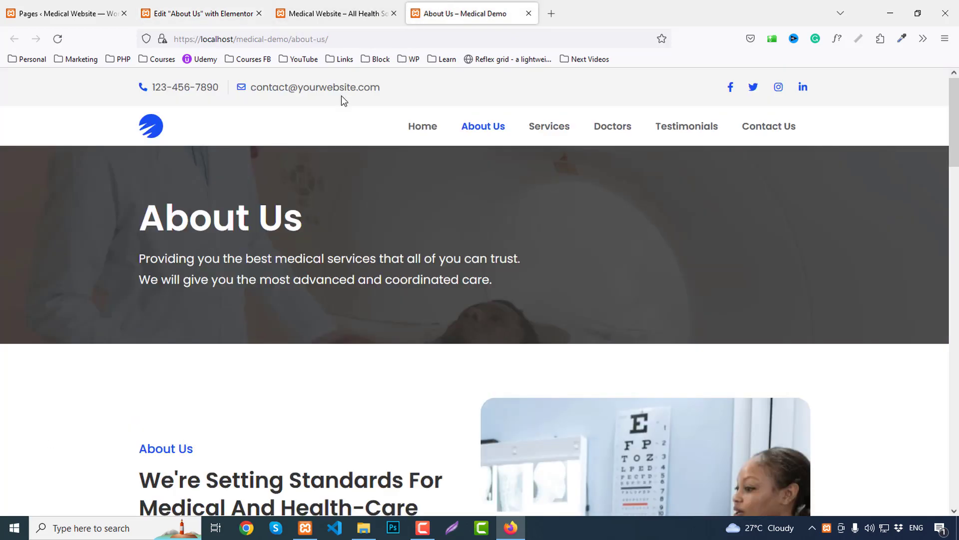
{"action": "triple_click", "coordinate": [170, 211]}
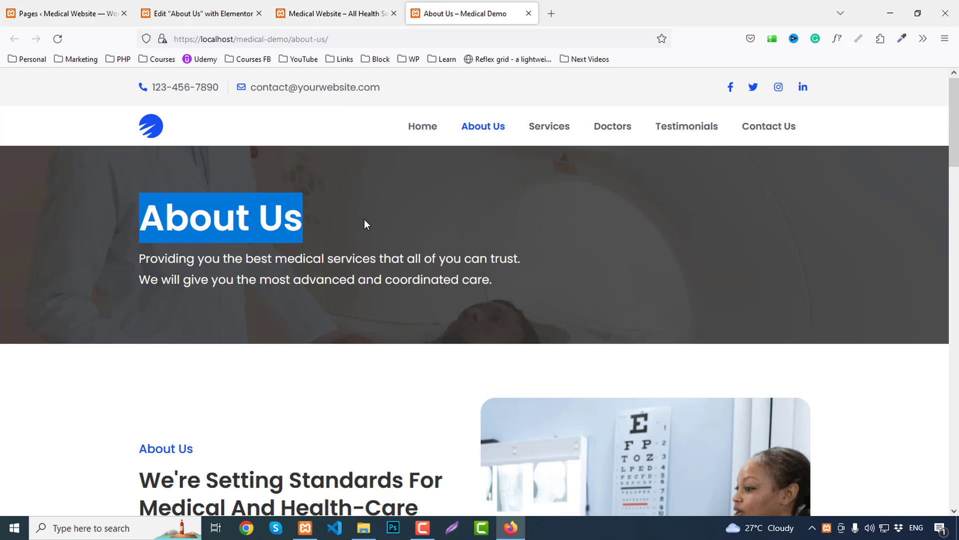
{"action": "left_click", "coordinate": [254, 4]}
{"action": "left_click", "coordinate": [550, 258]}
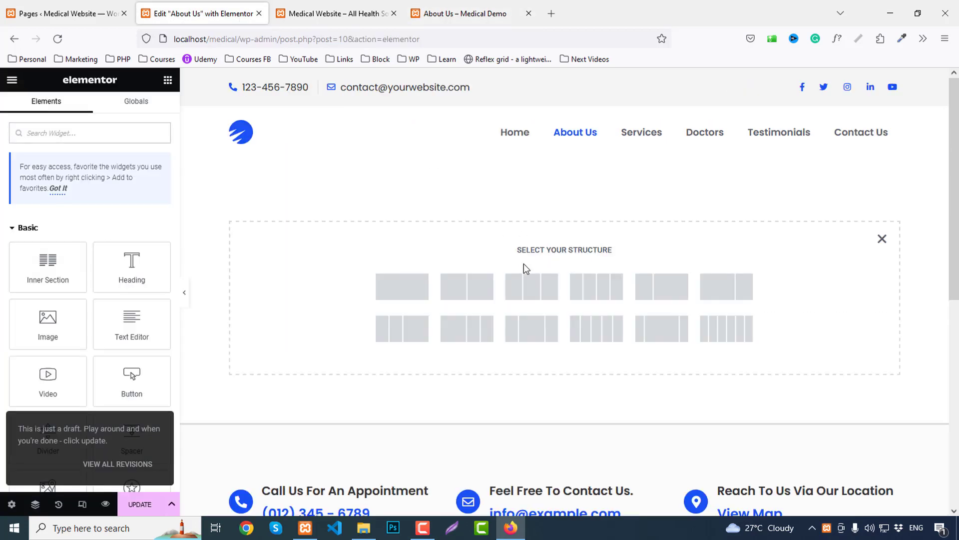
{"action": "left_click", "coordinate": [412, 288]}
Give the new section a classic background using the image cta.jpg from the media library.
{"action": "left_click", "coordinate": [85, 106]}
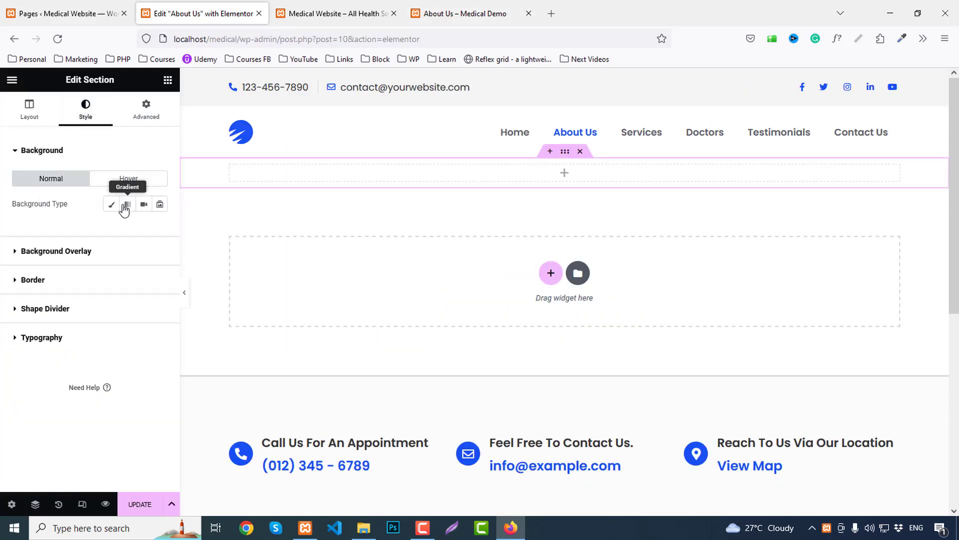
{"action": "left_click", "coordinate": [111, 204]}
{"action": "left_click", "coordinate": [107, 285]}
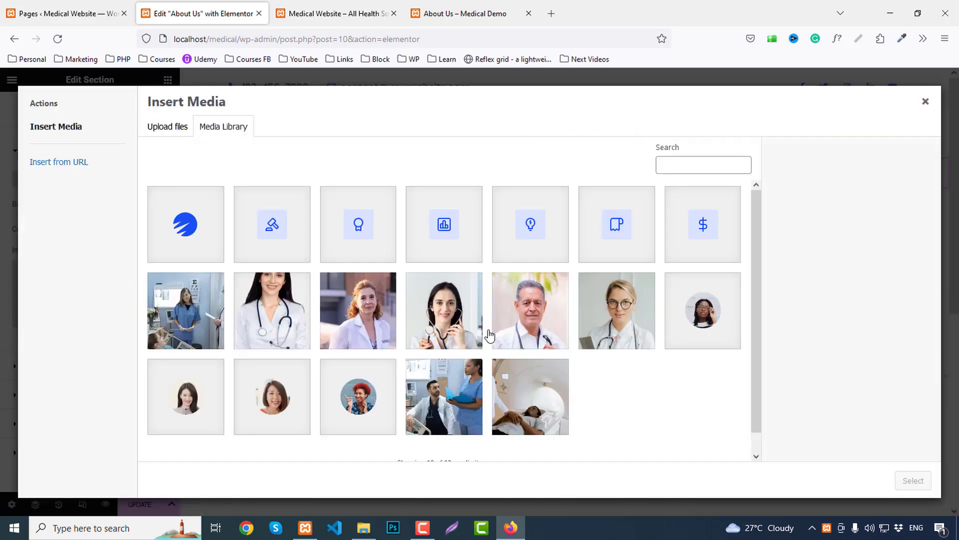
{"action": "scroll", "coordinate": [489, 334], "scroll_direction": "down", "scroll_amount": 1}
{"action": "left_click", "coordinate": [529, 378]}
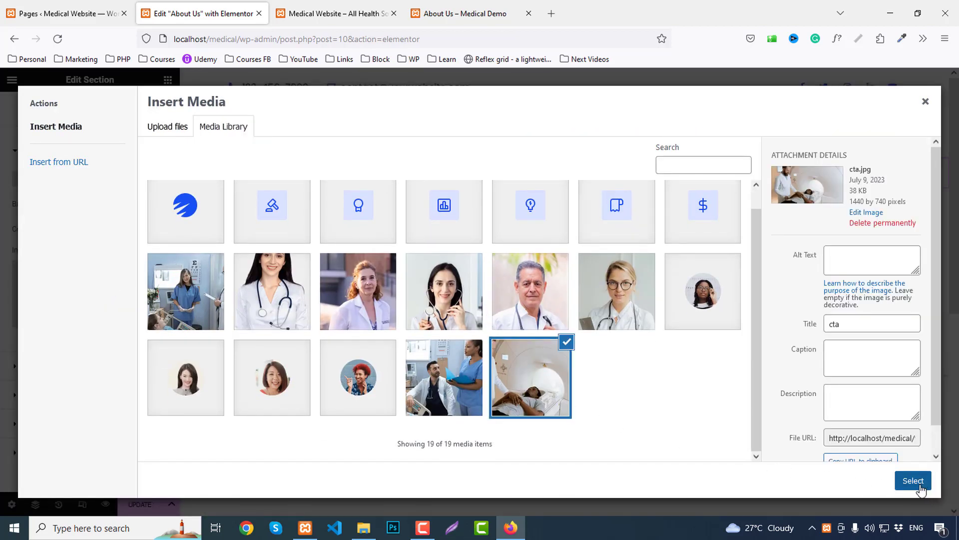
{"action": "left_click", "coordinate": [917, 482]}
Set the section's background image position to Center Center and its display size to Cover.
{"action": "scroll", "coordinate": [75, 310], "scroll_direction": "down", "scroll_amount": 3}
{"action": "left_click", "coordinate": [115, 198]}
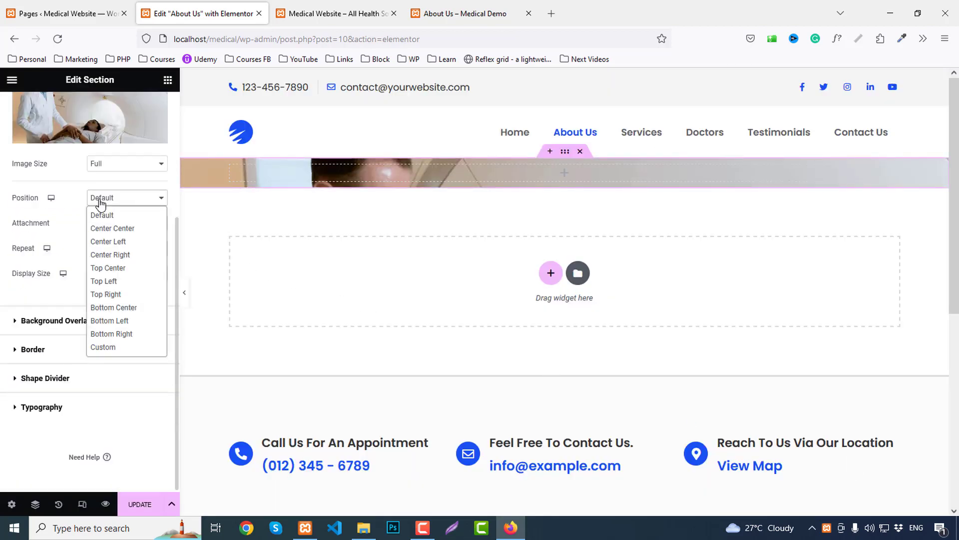
{"action": "left_click", "coordinate": [108, 225]}
{"action": "left_click", "coordinate": [116, 271]}
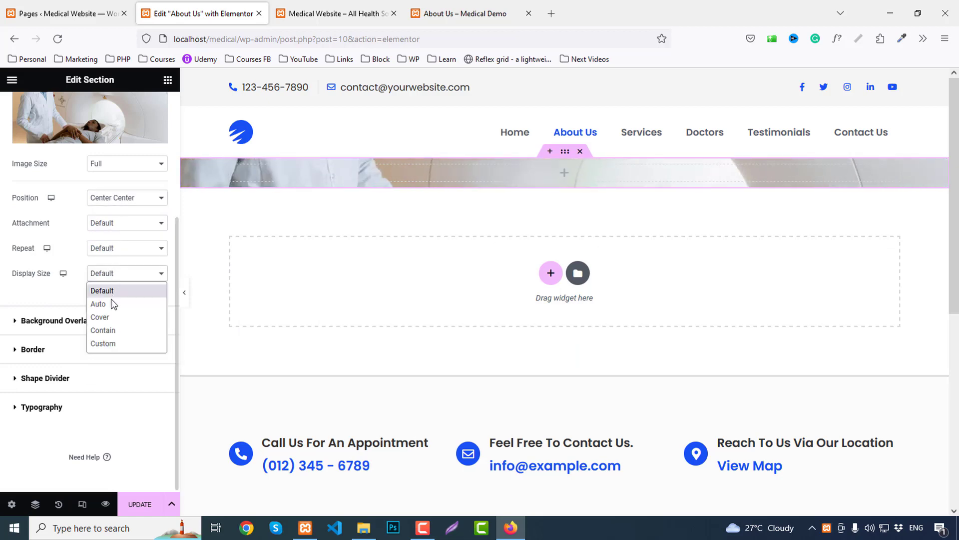
{"action": "left_click", "coordinate": [105, 317]}
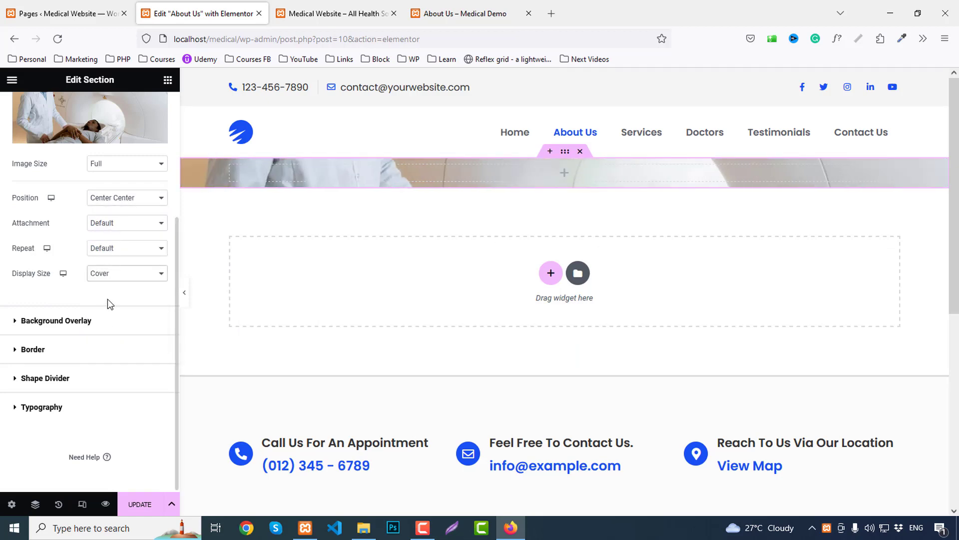
Add a classic background overlay to the section in the global Secondary colour and increase its opacity.
{"action": "left_click", "coordinate": [68, 320]}
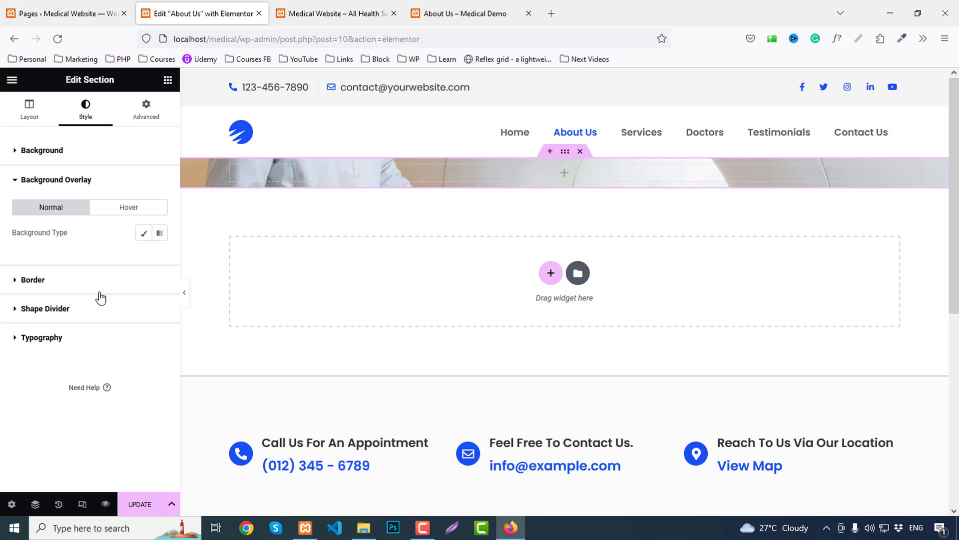
{"action": "left_click", "coordinate": [145, 233]}
{"action": "left_click", "coordinate": [144, 258]}
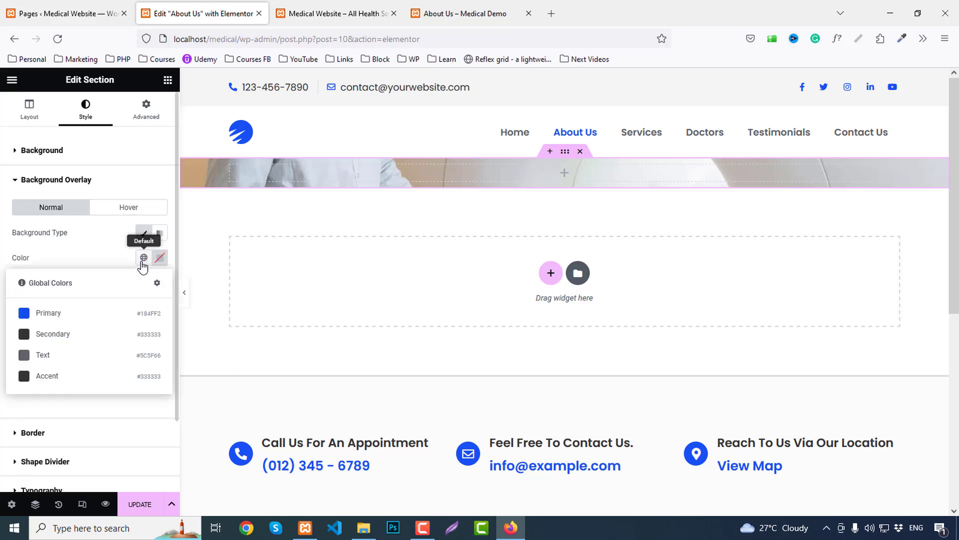
{"action": "left_click", "coordinate": [75, 334]}
{"action": "scroll", "coordinate": [145, 305], "scroll_direction": "down", "scroll_amount": 2}
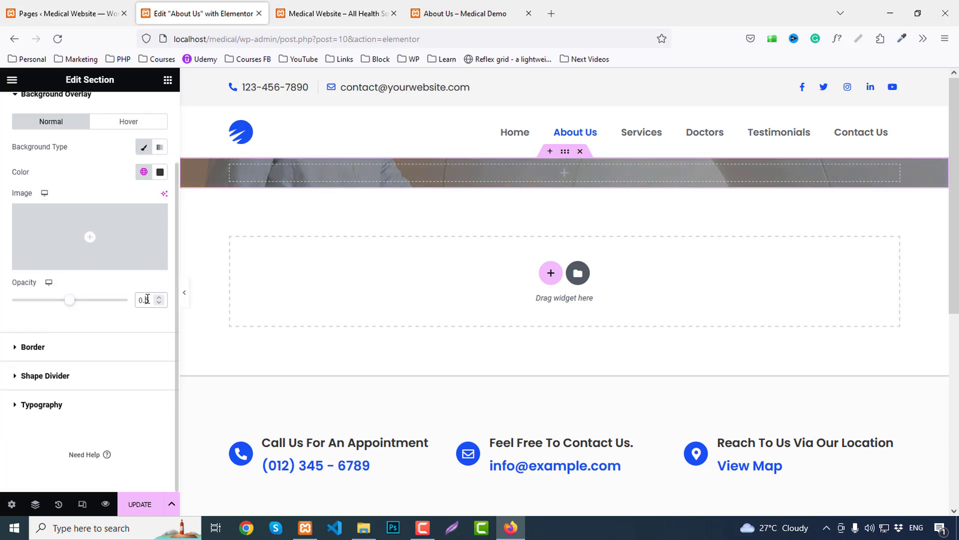
{"action": "scroll", "coordinate": [159, 122], "scroll_direction": "up", "scroll_amount": 3}
Set the banner section's top and bottom padding to 80 px.
{"action": "left_click", "coordinate": [152, 116]}
{"action": "left_click", "coordinate": [39, 242]}
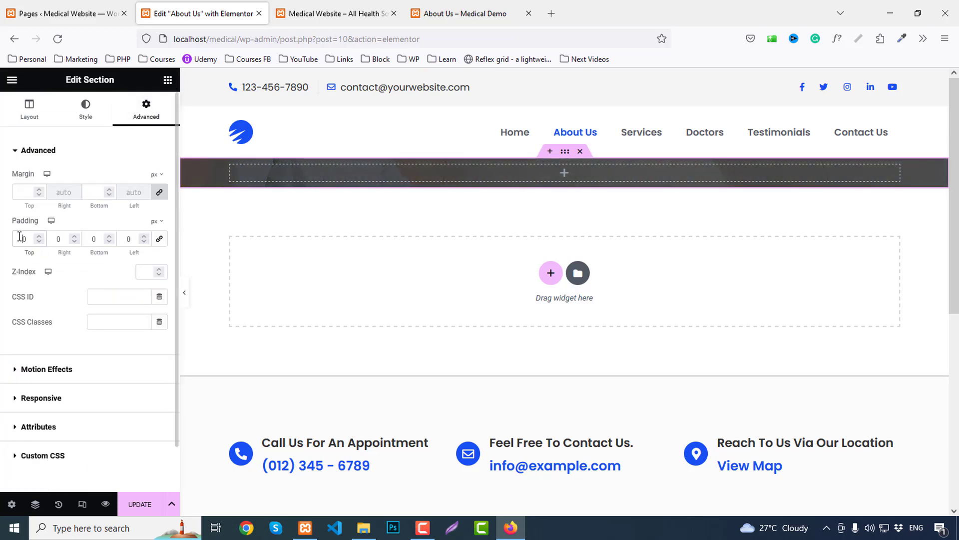
{"action": "left_click", "coordinate": [20, 237]}
{"action": "type", "text": "8"}
{"action": "left_click", "coordinate": [88, 244]}
{"action": "type", "text": "8"}
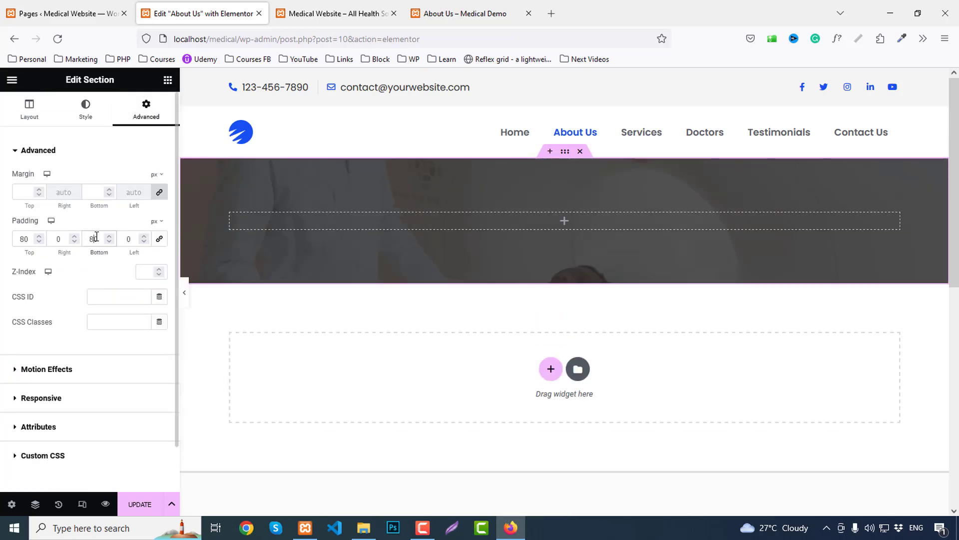
Add a Heading widget to the banner section and set its title to "About Us".
{"action": "left_click", "coordinate": [168, 80]}
{"action": "left_click_drag", "start_coordinate": [130, 264], "coordinate": [361, 224]}
{"action": "left_click", "coordinate": [115, 220]}
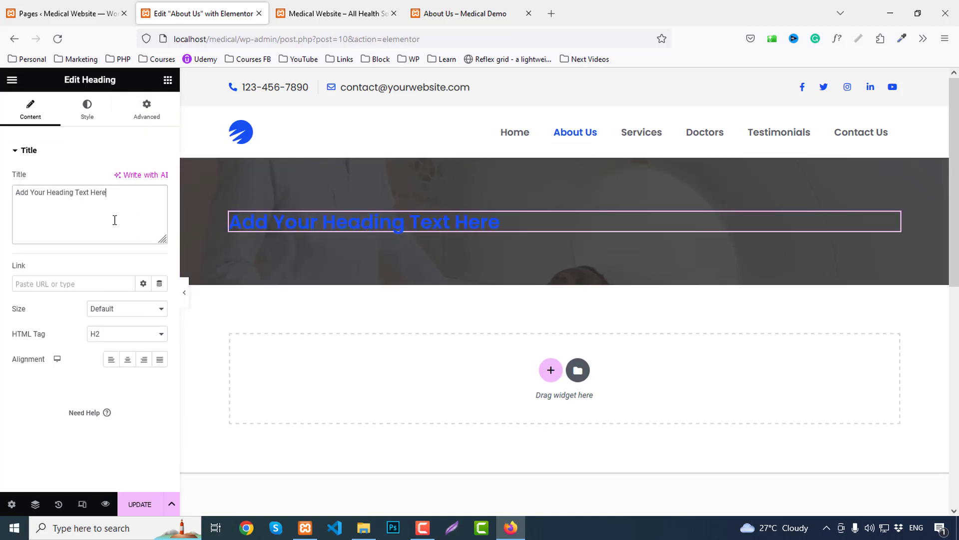
{"action": "key", "text": "ctrl+a"}
{"action": "type", "text": "About Us"}
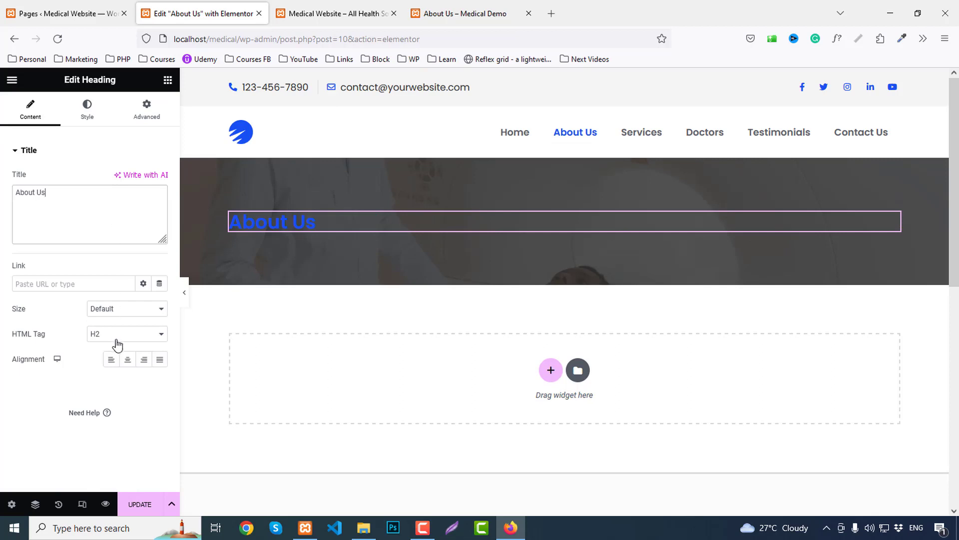
Set the About Us heading's text colour to white and its font size to 50 px.
{"action": "left_click", "coordinate": [90, 114]}
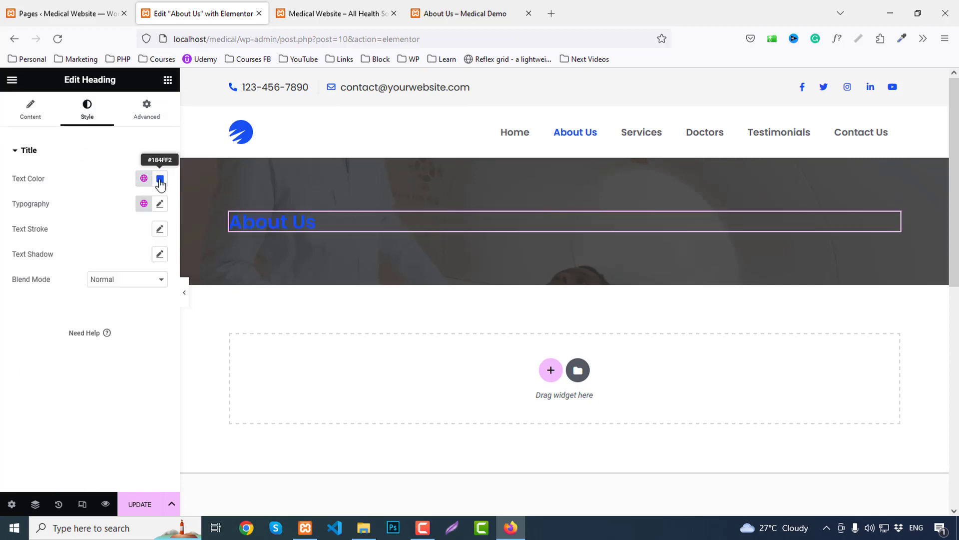
{"action": "left_click", "coordinate": [160, 178]}
{"action": "left_click", "coordinate": [77, 170]}
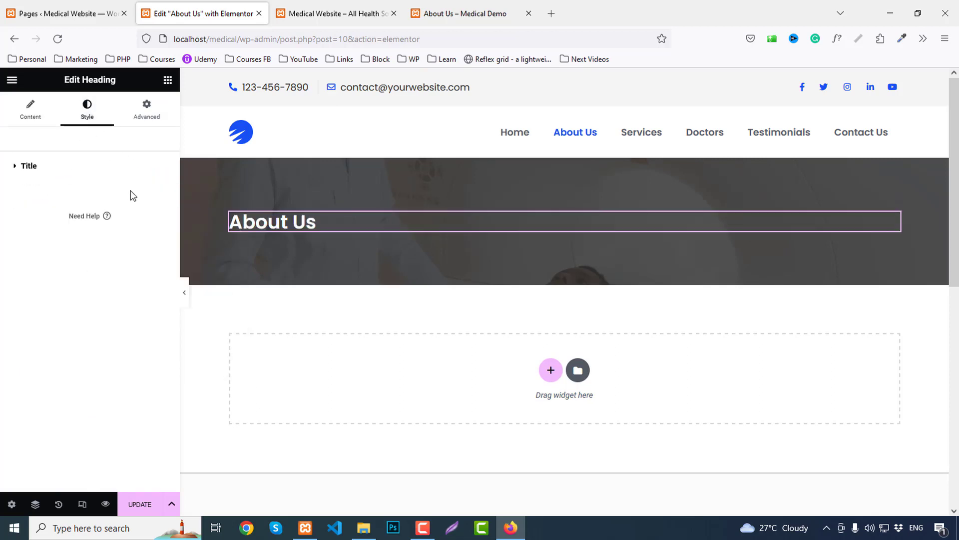
{"action": "left_click", "coordinate": [160, 218]}
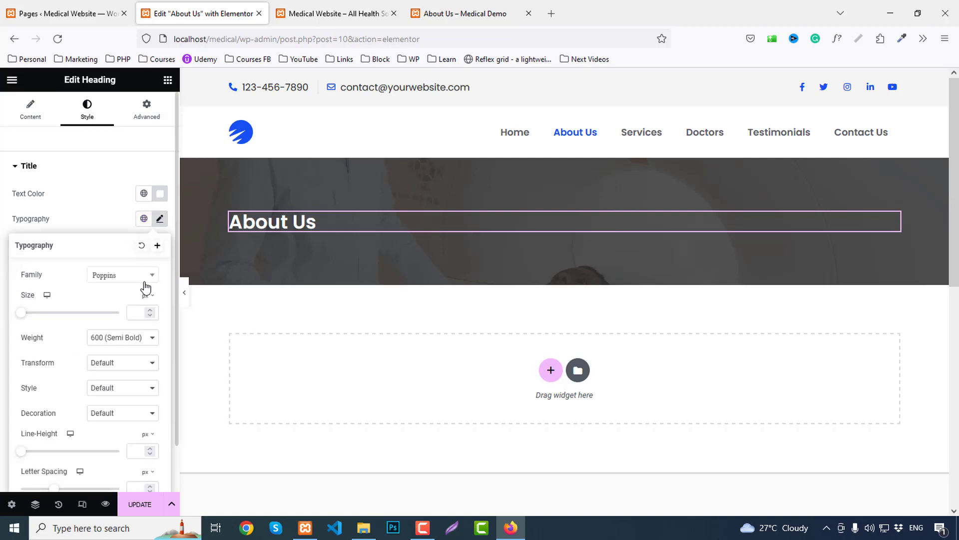
{"action": "left_click", "coordinate": [149, 309]}
{"action": "type", "text": "1"}
{"action": "left_click_drag", "start_coordinate": [149, 308], "coordinate": [149, 308]}
{"action": "key", "text": "Up"}
{"action": "key", "text": "Up"}
{"action": "key", "text": "Up"}
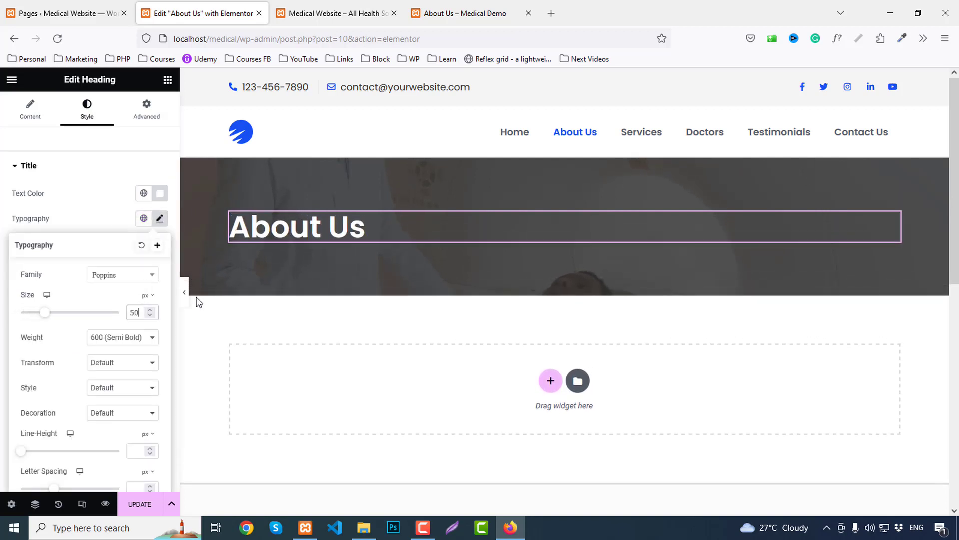
Copy the banner's two-line description from the demo page and insert it as a second heading below the About Us heading.
{"action": "left_click", "coordinate": [503, 6]}
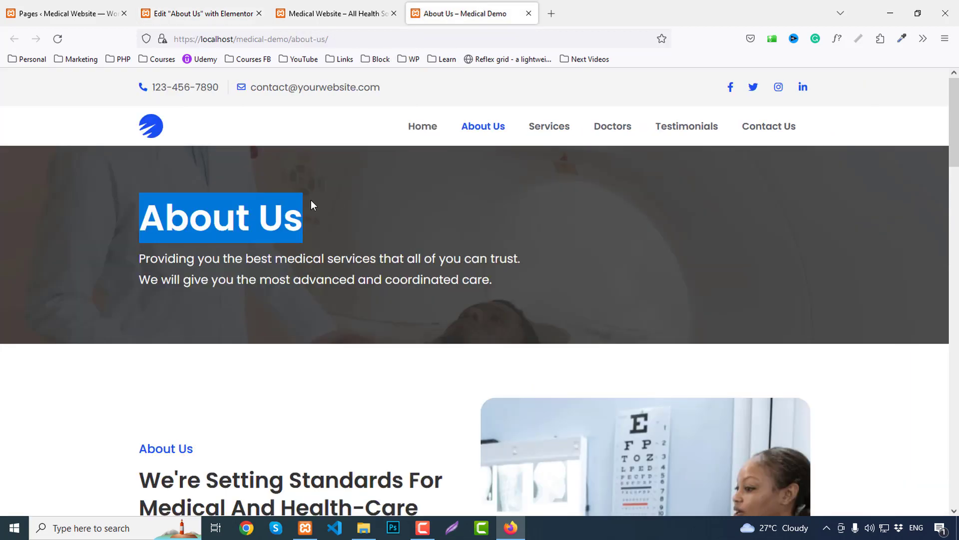
{"action": "left_click_drag", "start_coordinate": [136, 253], "coordinate": [521, 281]}
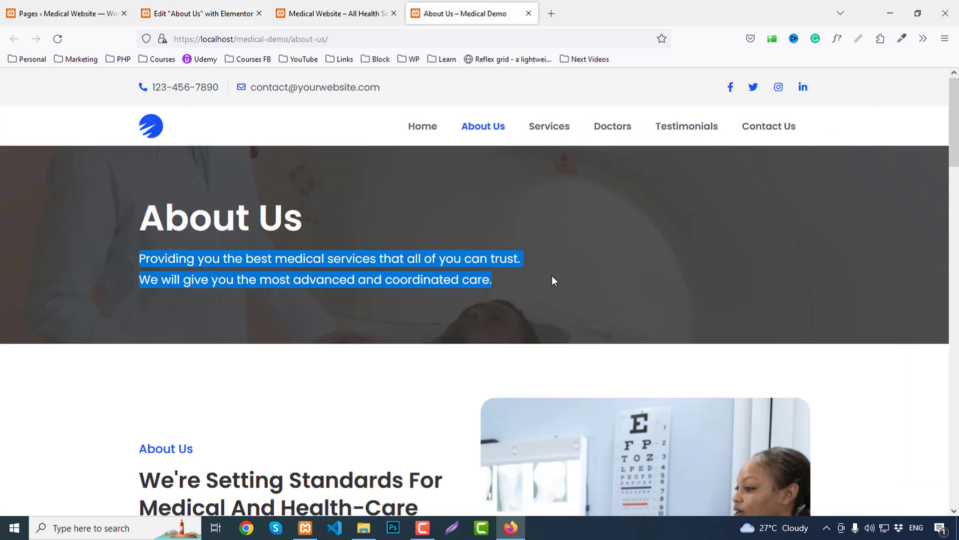
{"action": "left_click", "coordinate": [199, 13]}
{"action": "left_click", "coordinate": [168, 80]}
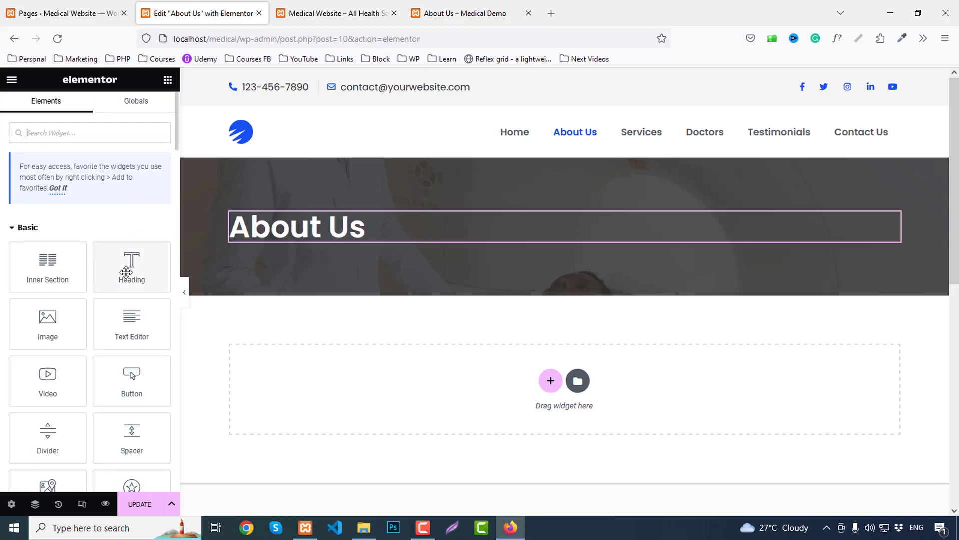
{"action": "left_click_drag", "start_coordinate": [132, 260], "coordinate": [299, 247]}
{"action": "key", "text": "ctrl+a"}
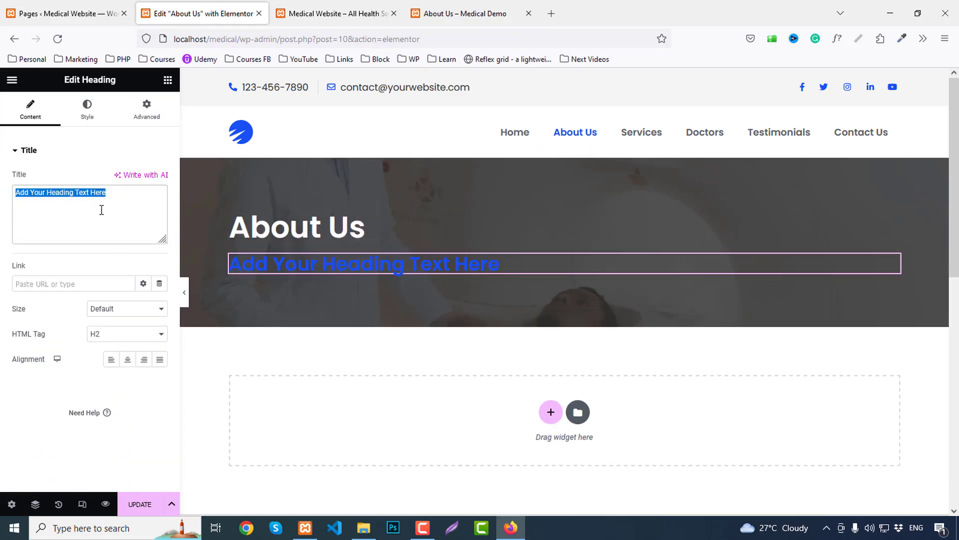
{"action": "type", "text": "Providing you the best medical services that all of you can trust. We will give you the most advanced and coordinated care."}
Set the description heading's HTML tag to p and insert a <br/> line break after its first sentence.
{"action": "left_click", "coordinate": [109, 333]}
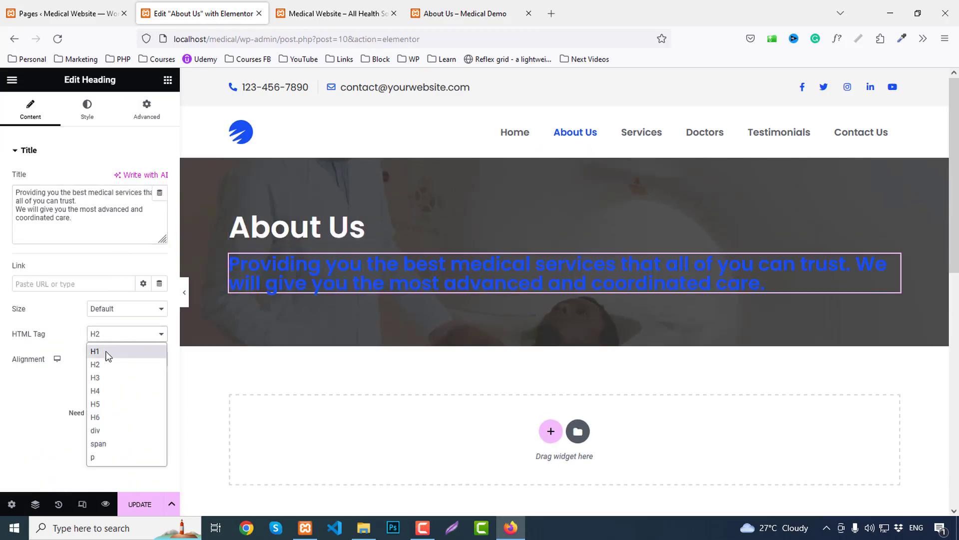
{"action": "left_click", "coordinate": [97, 457]}
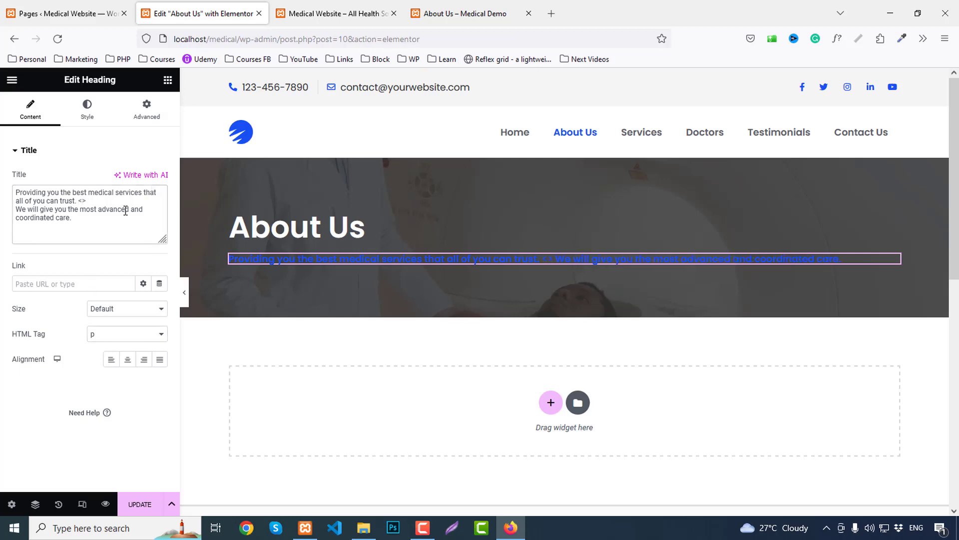
{"action": "type", "text": "r/"}
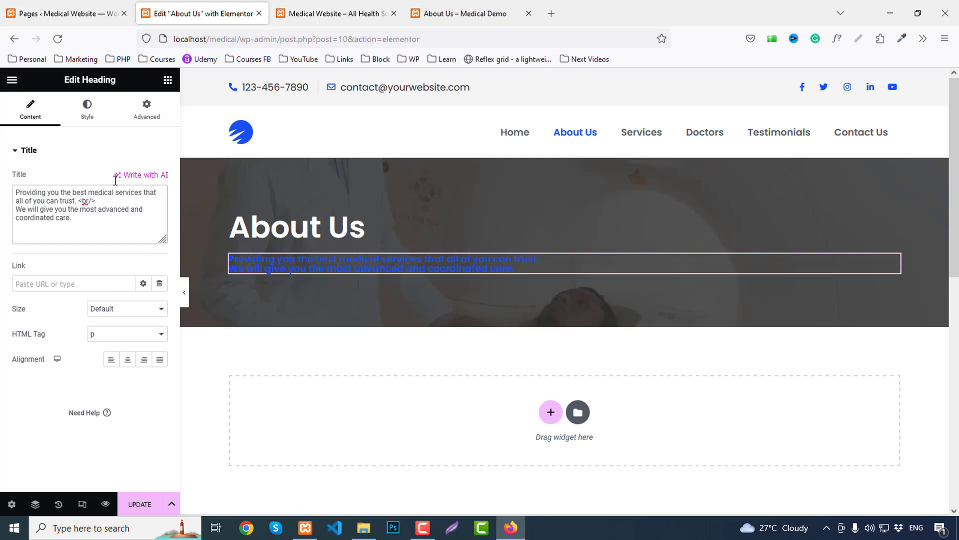
Set the description heading's text colour to white.
{"action": "left_click", "coordinate": [87, 107]}
{"action": "left_click", "coordinate": [160, 178]}
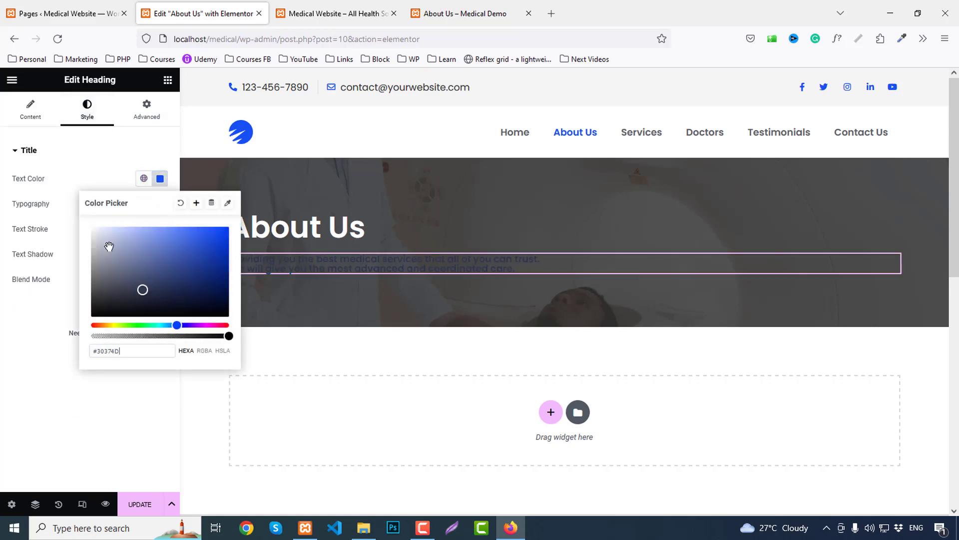
{"action": "left_click_drag", "start_coordinate": [109, 246], "coordinate": [67, 195]}
{"action": "left_click", "coordinate": [118, 165]}
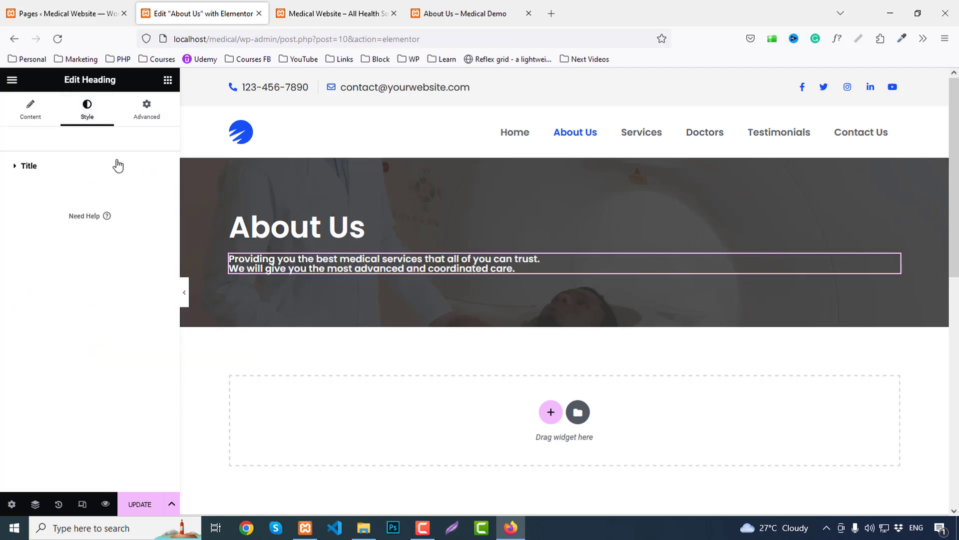
Set the description heading's line height to 30 px.
{"action": "left_click", "coordinate": [46, 169]}
{"action": "left_click", "coordinate": [159, 218]}
{"action": "scroll", "coordinate": [129, 361], "scroll_direction": "down", "scroll_amount": 1}
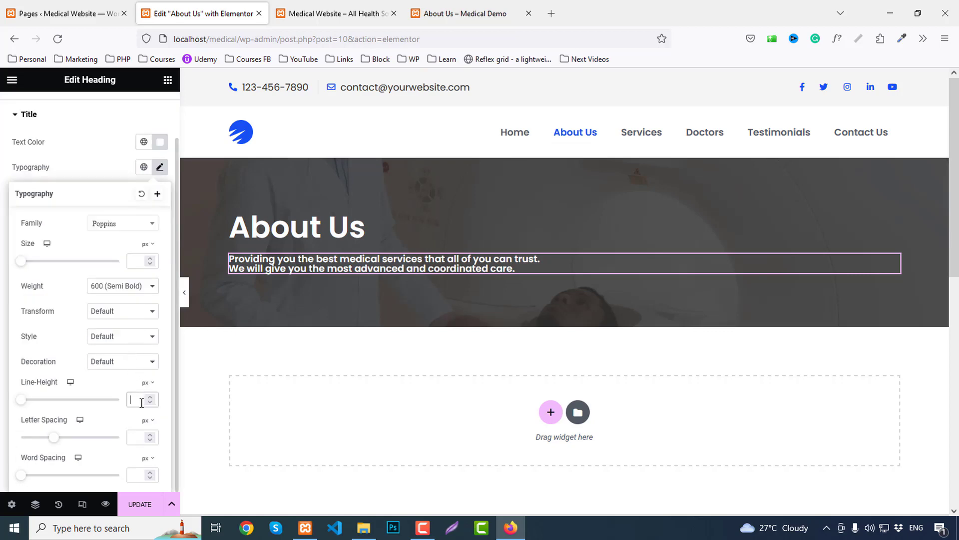
{"action": "key", "text": "Up"}
{"action": "key", "text": "Up"}
{"action": "key", "text": "Up"}
{"action": "key", "text": "Up"}
{"action": "key", "text": "Up"}
{"action": "key", "text": "Up"}
{"action": "key", "text": "Up"}
{"action": "key", "text": "Up"}
{"action": "key", "text": "Up"}
{"action": "key", "text": "Up"}
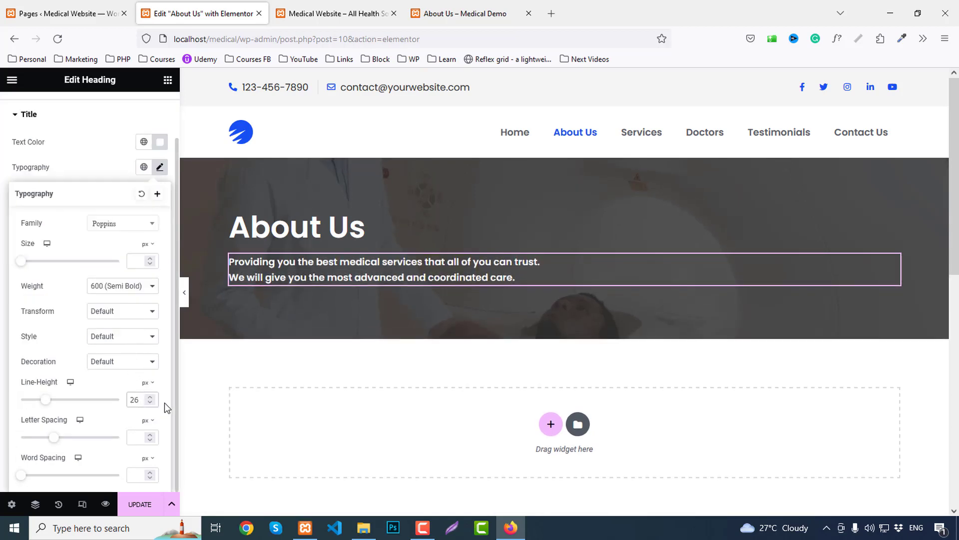
{"action": "key", "text": "Up"}
{"action": "key", "text": "Up"}
{"action": "key", "text": "Up"}
{"action": "key", "text": "Up"}
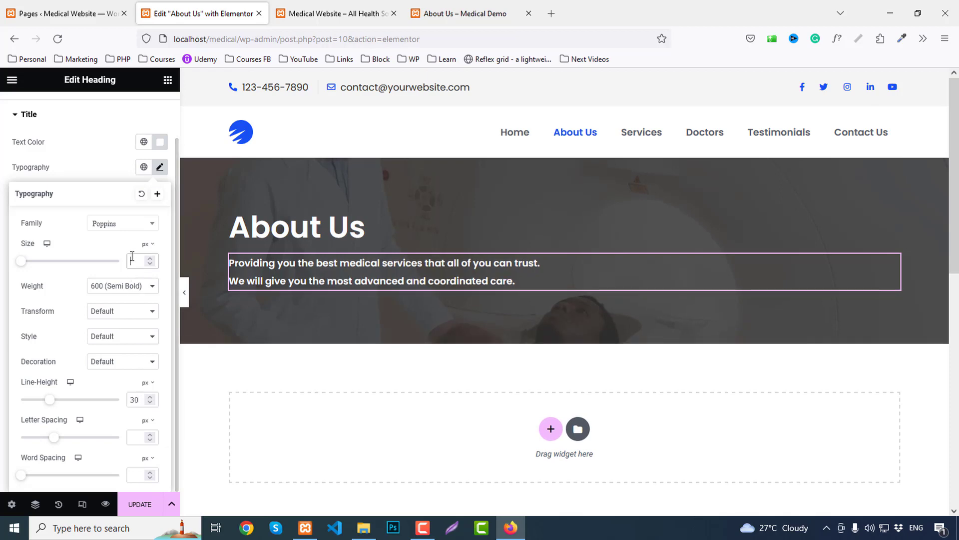
Set the description heading's font size to 24 px.
{"action": "key", "text": "Up"}
{"action": "key", "text": "Up"}
{"action": "key", "text": "Up"}
{"action": "key", "text": "Up"}
{"action": "key", "text": "Up"}
{"action": "key", "text": "Up"}
{"action": "key", "text": "Up"}
{"action": "key", "text": "Up"}
{"action": "key", "text": "Up"}
{"action": "key", "text": "Up"}
{"action": "key", "text": "Up"}
{"action": "key", "text": "Up"}
{"action": "key", "text": "Up"}
{"action": "key", "text": "Up"}
{"action": "key", "text": "Up"}
{"action": "key", "text": "Up"}
{"action": "key", "text": "Up"}
{"action": "key", "text": "Up"}
{"action": "key", "text": "Up"}
{"action": "key", "text": "Up"}
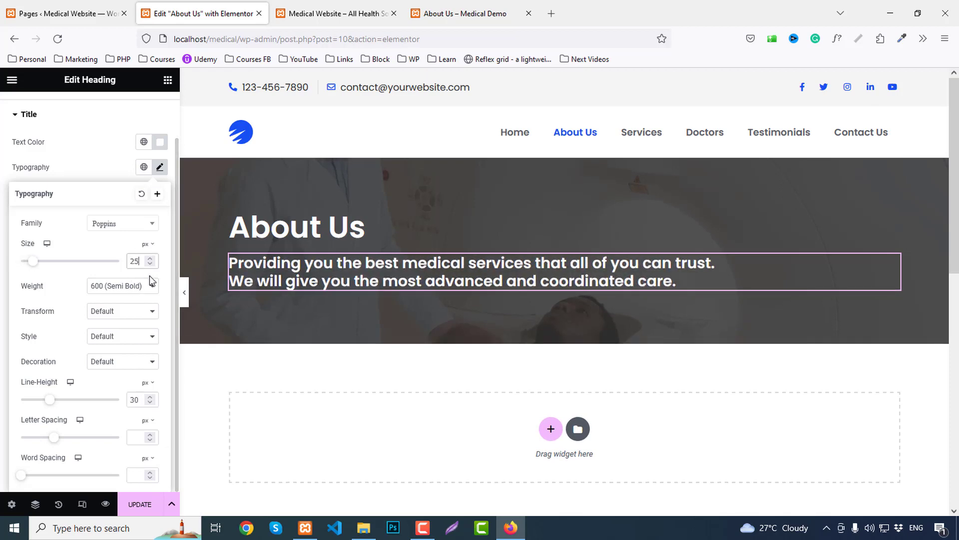
{"action": "key", "text": "Up"}
{"action": "key", "text": "Down"}
{"action": "key", "text": "Down"}
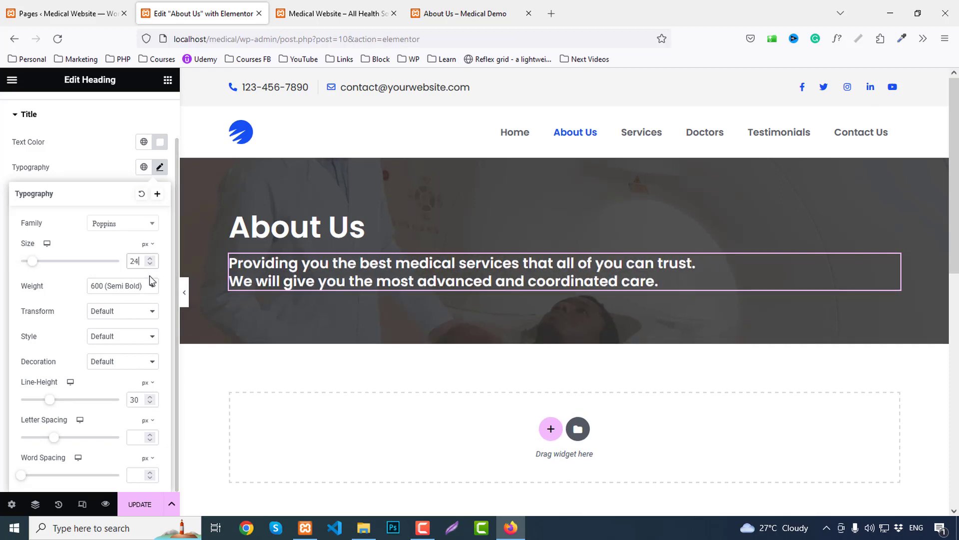
Set the description heading's weight to 400 (Normal) and its line height to 32 px.
{"action": "left_click", "coordinate": [109, 289]}
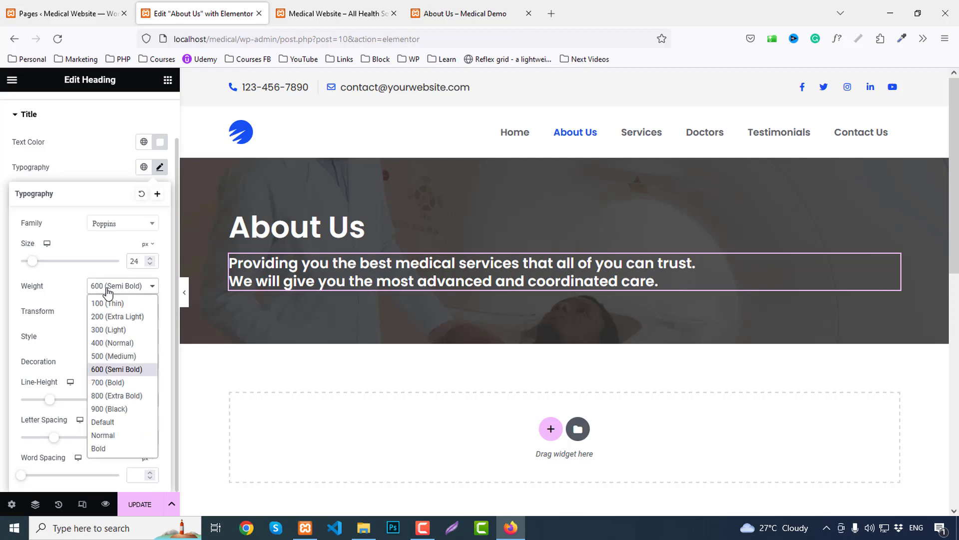
{"action": "left_click", "coordinate": [111, 357]}
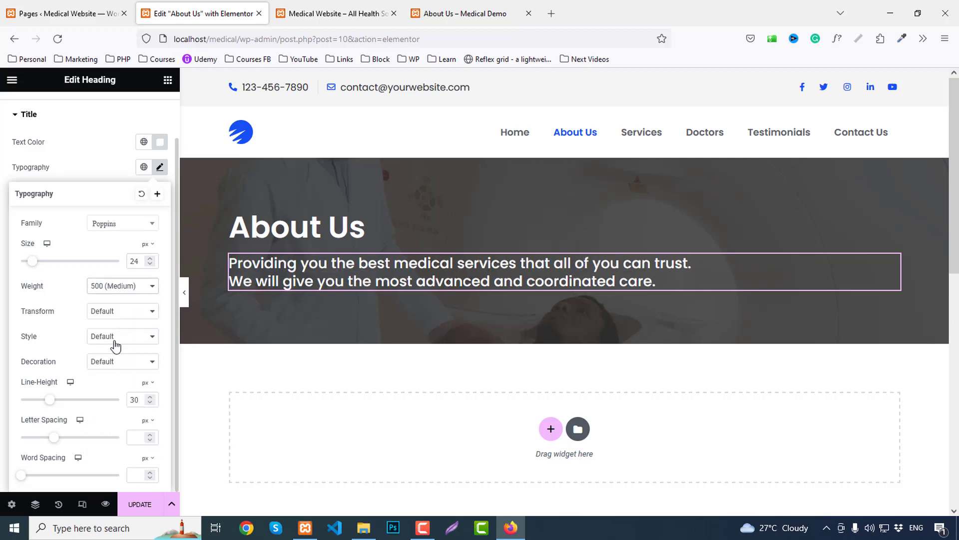
{"action": "left_click", "coordinate": [117, 290]}
{"action": "left_click", "coordinate": [104, 344]}
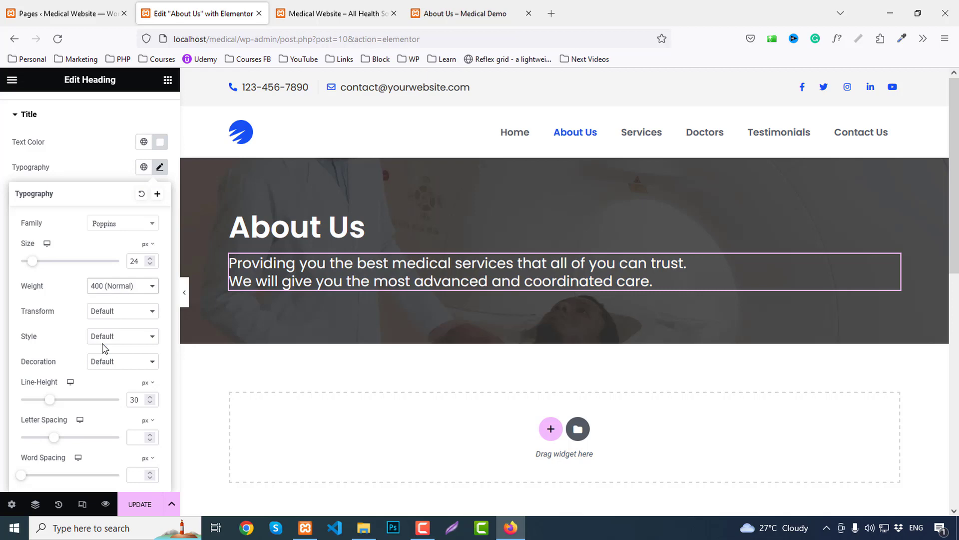
{"action": "key", "text": "Up"}
{"action": "key", "text": "Up"}
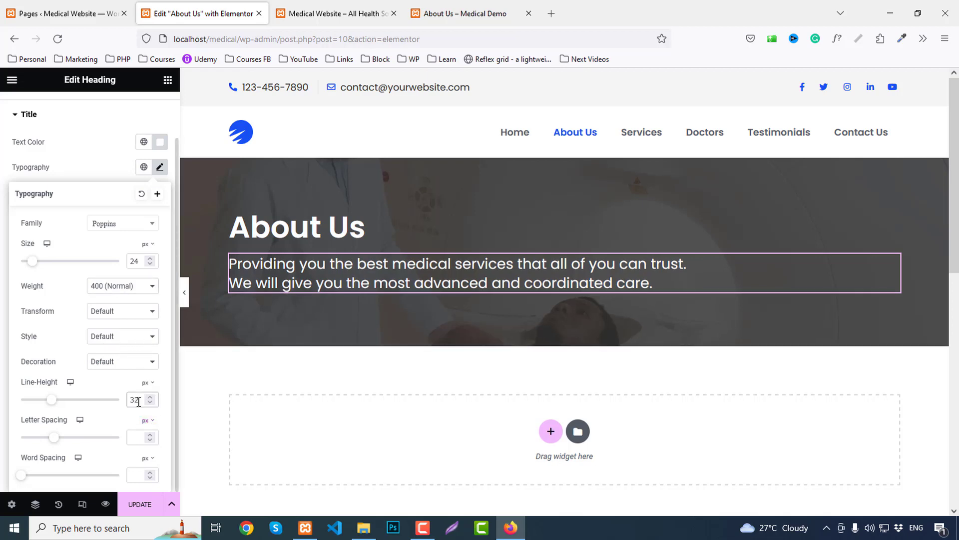
Save the About Us page, preview its banner, and check the demo page for the section that follows the banner.
{"action": "left_click", "coordinate": [140, 505]}
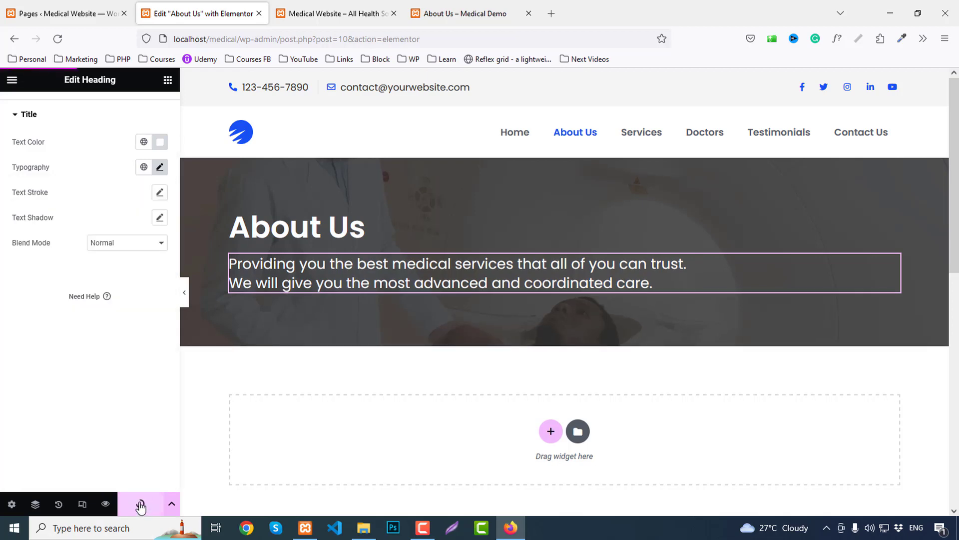
{"action": "left_click", "coordinate": [105, 504]}
{"action": "middle_click", "coordinate": [495, 7]}
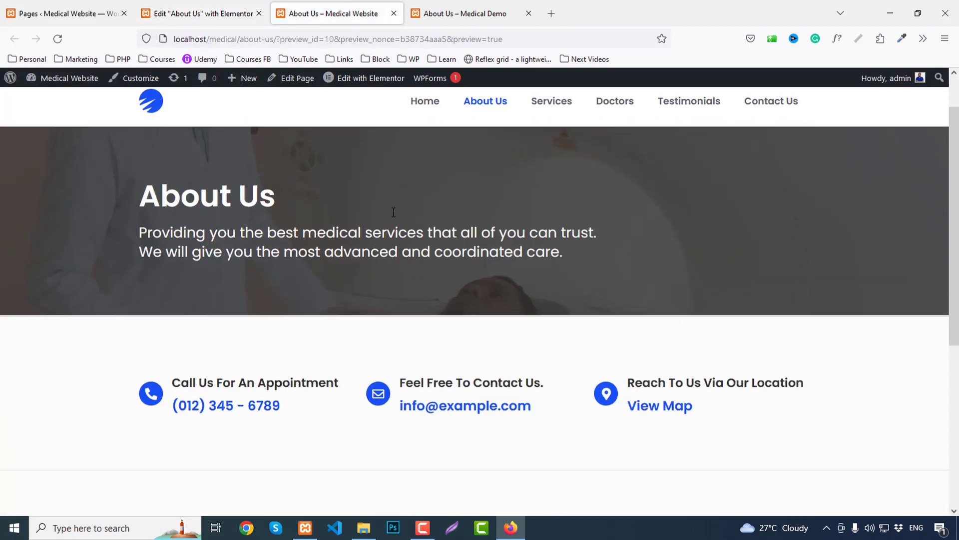
{"action": "left_click", "coordinate": [506, 5]}
{"action": "left_click", "coordinate": [18, 270]}
{"action": "scroll", "coordinate": [231, 380], "scroll_direction": "down", "scroll_amount": 6}
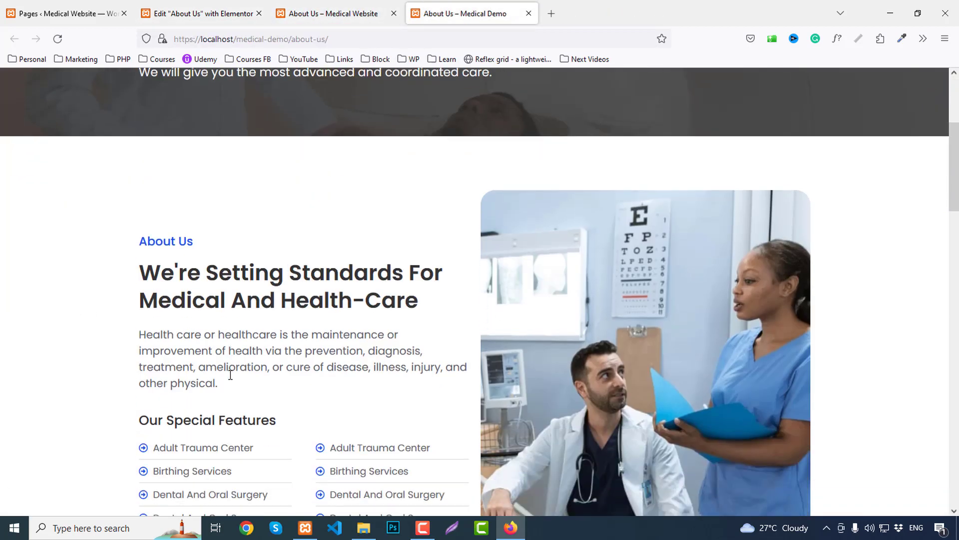
Open the Home page from the WordPress pages list in a new browser tab and edit it with Elementor.
{"action": "left_click", "coordinate": [85, 14]}
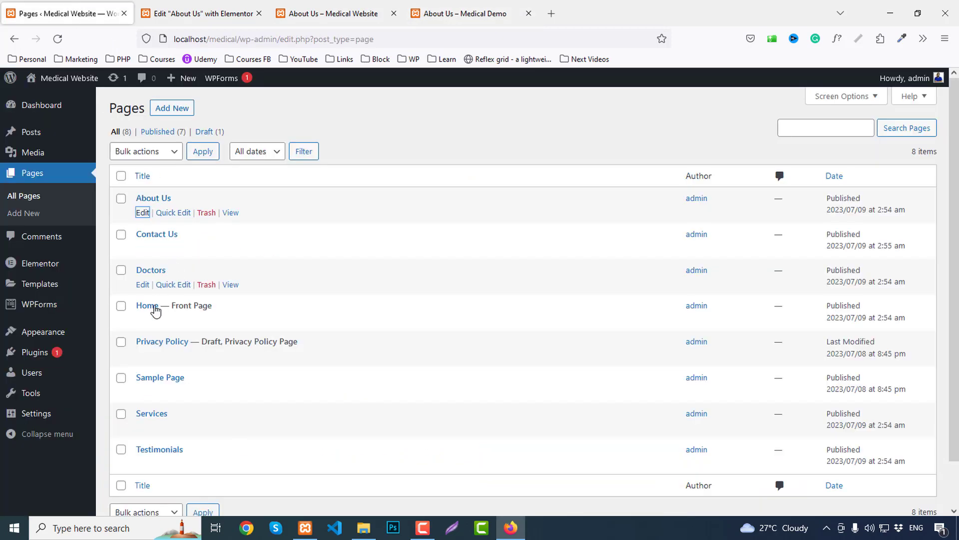
{"action": "middle_click", "coordinate": [145, 322]}
{"action": "left_click", "coordinate": [190, 12]}
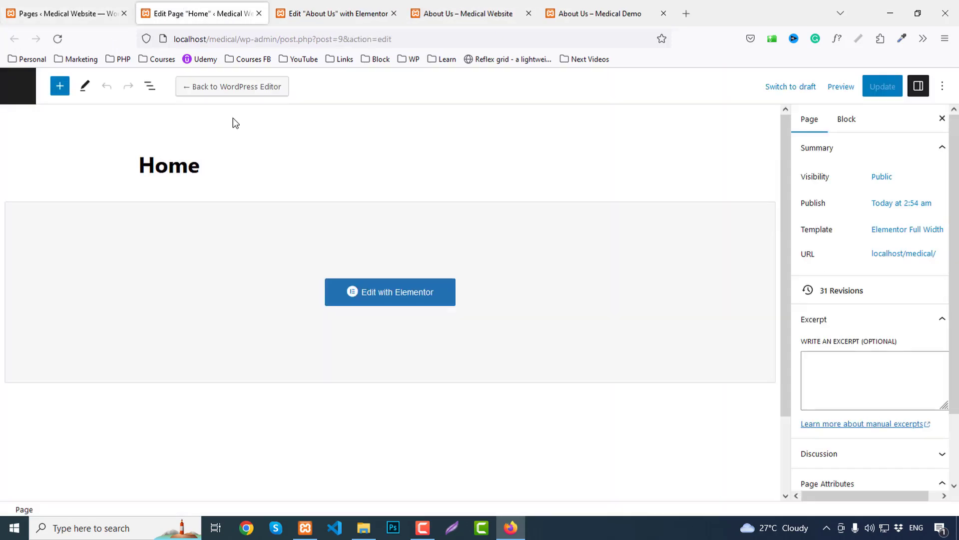
{"action": "left_click", "coordinate": [380, 290]}
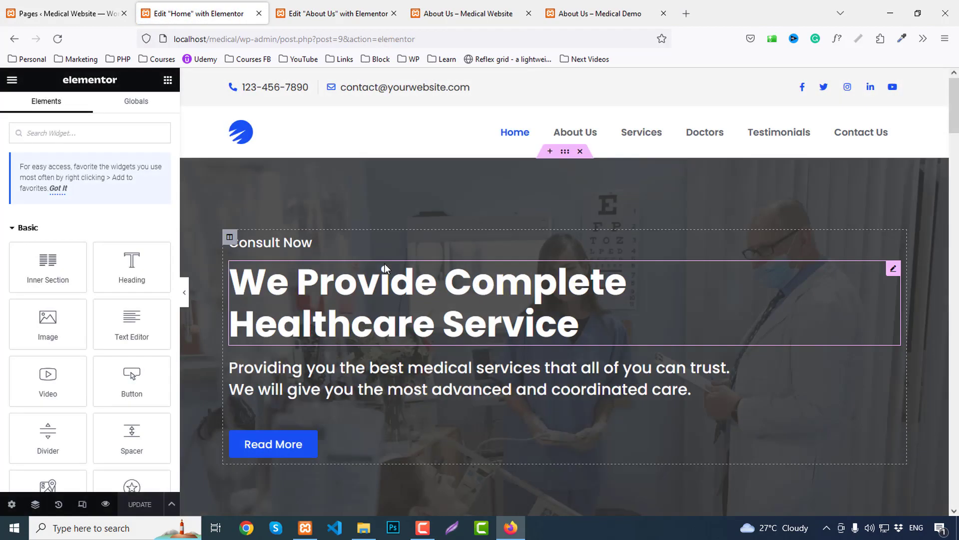
Copy the Home page's "We're Setting Standards For Medical And Health-Care" section and paste it below the banner on the About Us page.
{"action": "scroll", "coordinate": [729, 347], "scroll_direction": "down", "scroll_amount": 5}
{"action": "scroll", "coordinate": [720, 320], "scroll_direction": "down", "scroll_amount": 1}
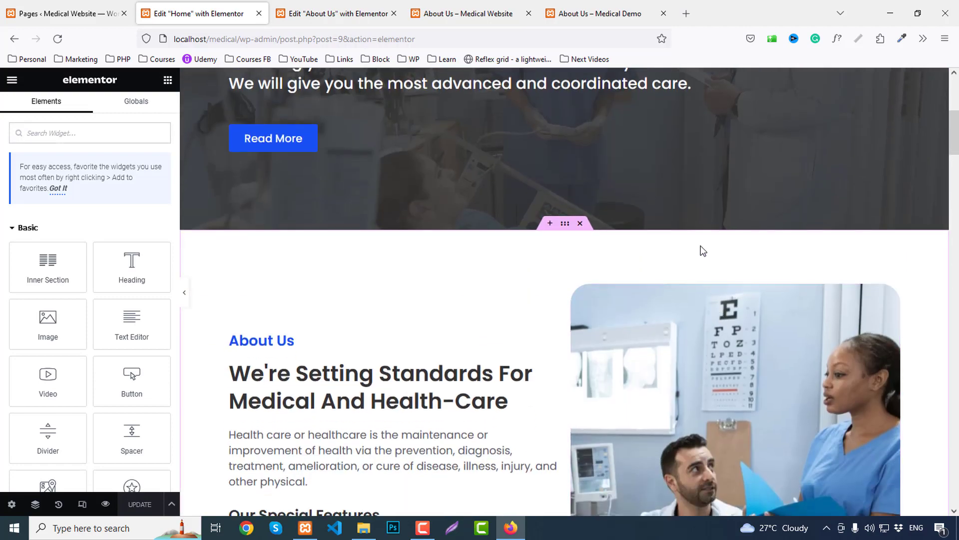
{"action": "right_click", "coordinate": [566, 226]}
{"action": "left_click", "coordinate": [589, 275]}
{"action": "left_click", "coordinate": [334, 14]}
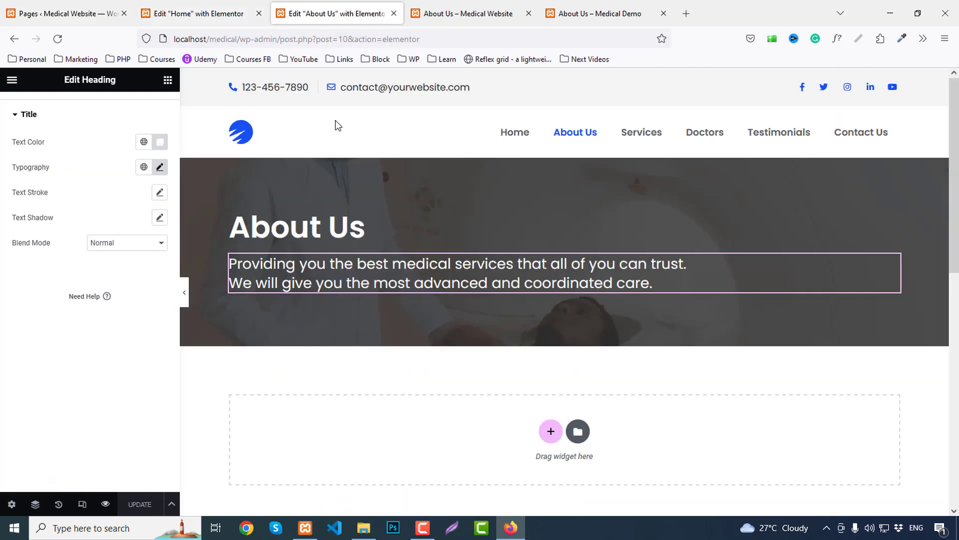
{"action": "scroll", "coordinate": [357, 260], "scroll_direction": "down", "scroll_amount": 5}
{"action": "right_click", "coordinate": [363, 210]}
{"action": "left_click", "coordinate": [362, 203]}
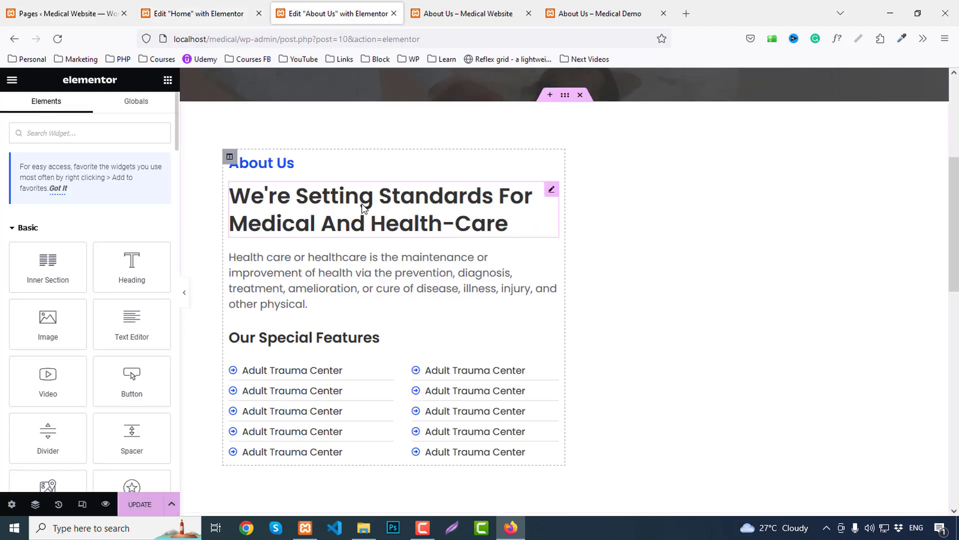
Check the demo About Us page for the next section and copy the matching counter section from the Home page.
{"action": "scroll", "coordinate": [390, 212], "scroll_direction": "up", "scroll_amount": 3}
{"action": "left_click", "coordinate": [595, 13]}
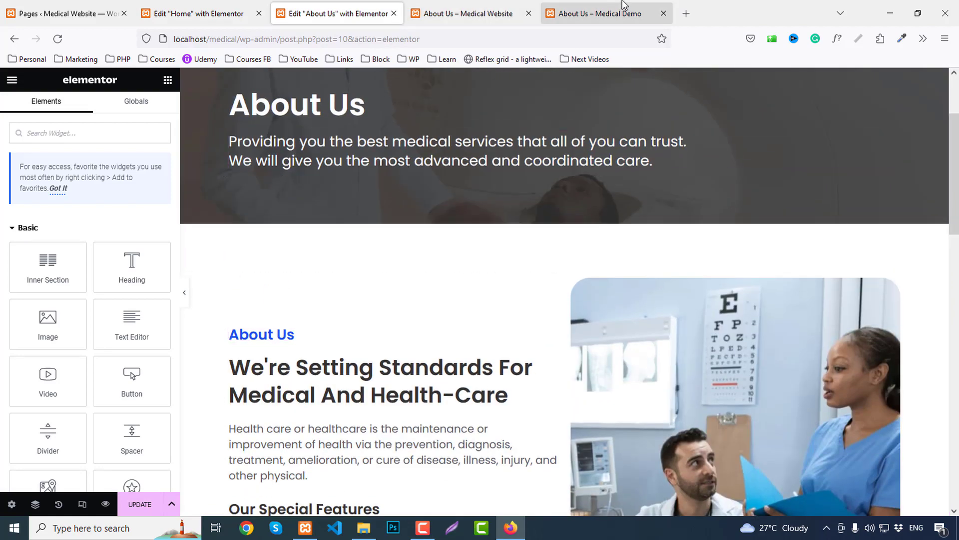
{"action": "left_click", "coordinate": [507, 6]}
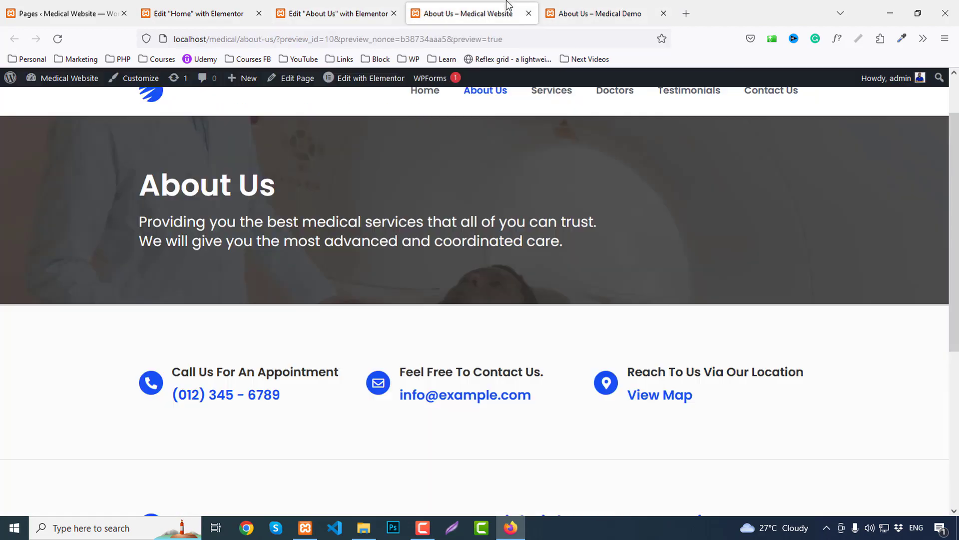
{"action": "left_click", "coordinate": [564, 10]}
{"action": "scroll", "coordinate": [514, 270], "scroll_direction": "down", "scroll_amount": 7}
{"action": "left_click", "coordinate": [205, 13]}
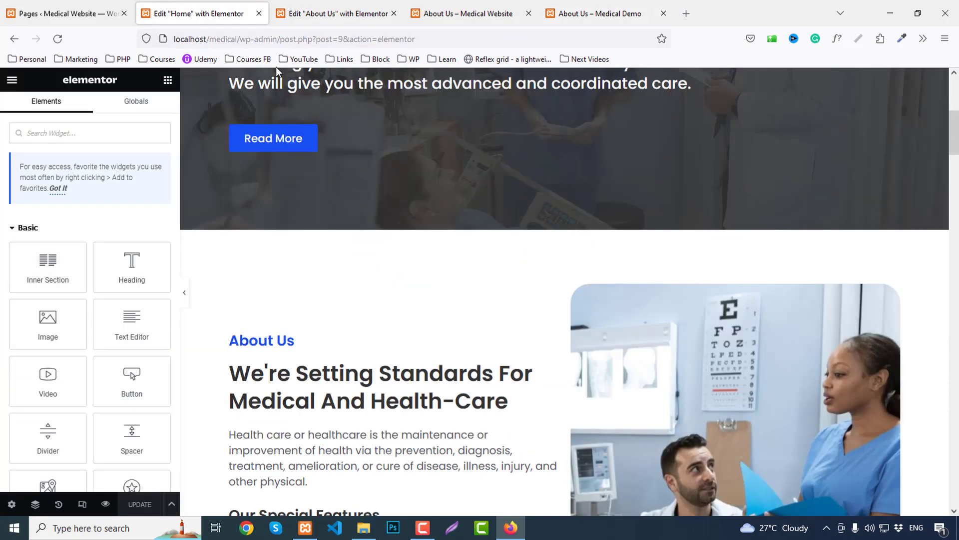
{"action": "scroll", "coordinate": [642, 261], "scroll_direction": "down", "scroll_amount": 10}
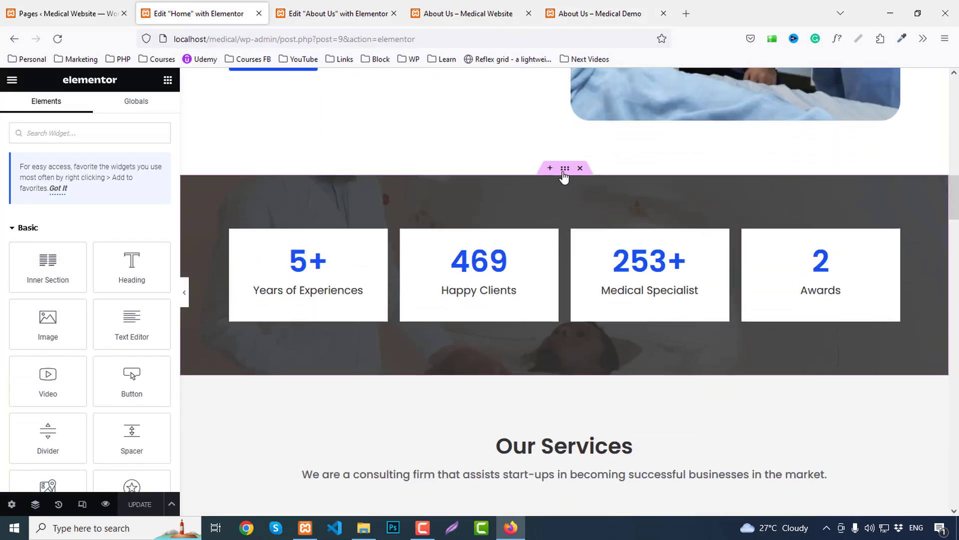
{"action": "right_click", "coordinate": [565, 175]}
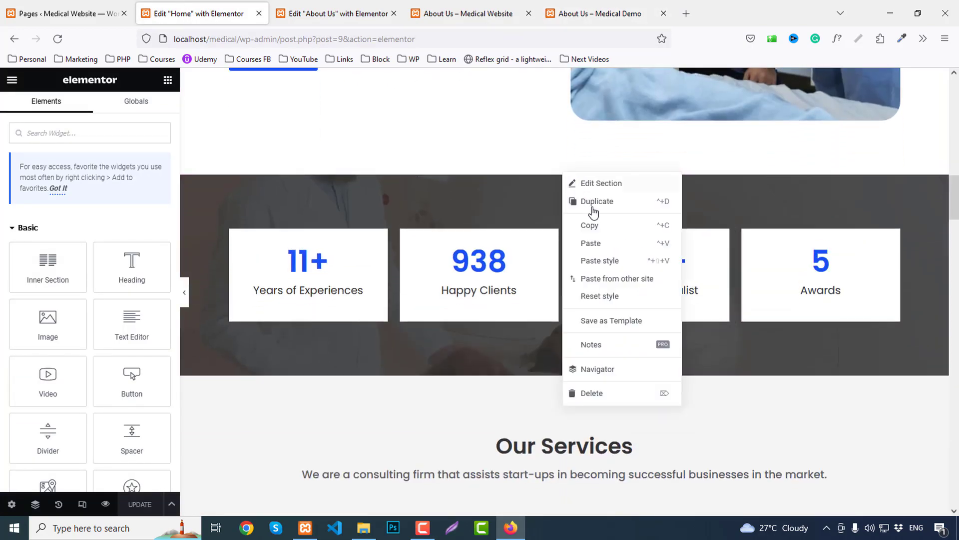
{"action": "left_click", "coordinate": [567, 221]}
Paste the copied counter section below the "We're Setting Standards" section on the About Us page.
{"action": "left_click", "coordinate": [359, 17]}
{"action": "scroll", "coordinate": [407, 256], "scroll_direction": "down", "scroll_amount": 5}
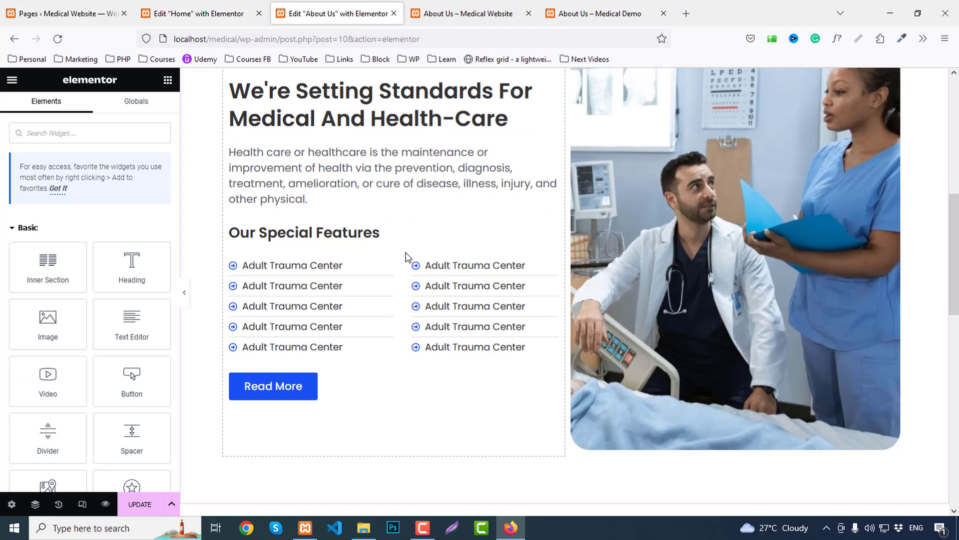
{"action": "scroll", "coordinate": [408, 256], "scroll_direction": "down", "scroll_amount": 5}
{"action": "right_click", "coordinate": [370, 305]}
{"action": "left_click", "coordinate": [377, 314]}
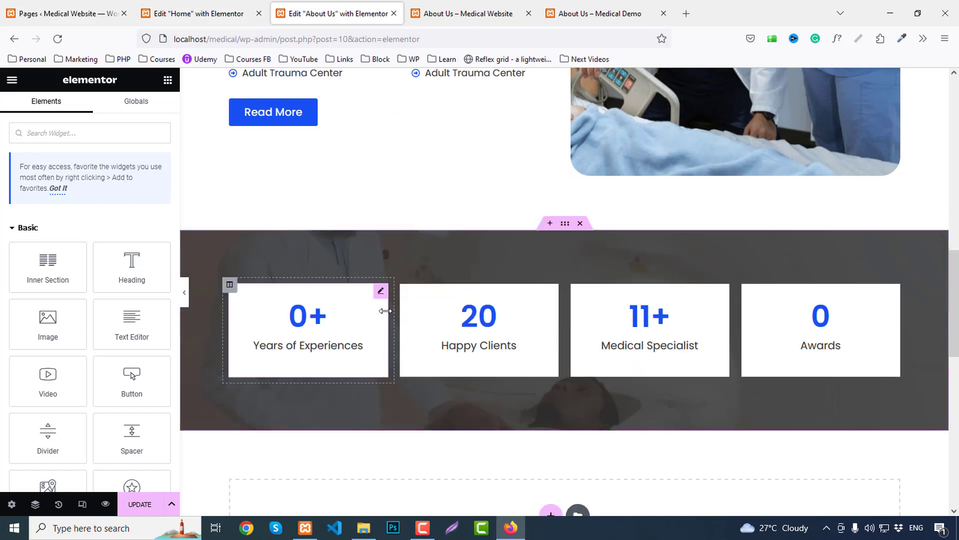
Copy the Home page's "Experienced Doctors" section and paste it below the counter section on the About Us page.
{"action": "left_click", "coordinate": [600, 14]}
{"action": "scroll", "coordinate": [545, 219], "scroll_direction": "down", "scroll_amount": 5}
{"action": "scroll", "coordinate": [538, 249], "scroll_direction": "down", "scroll_amount": 2}
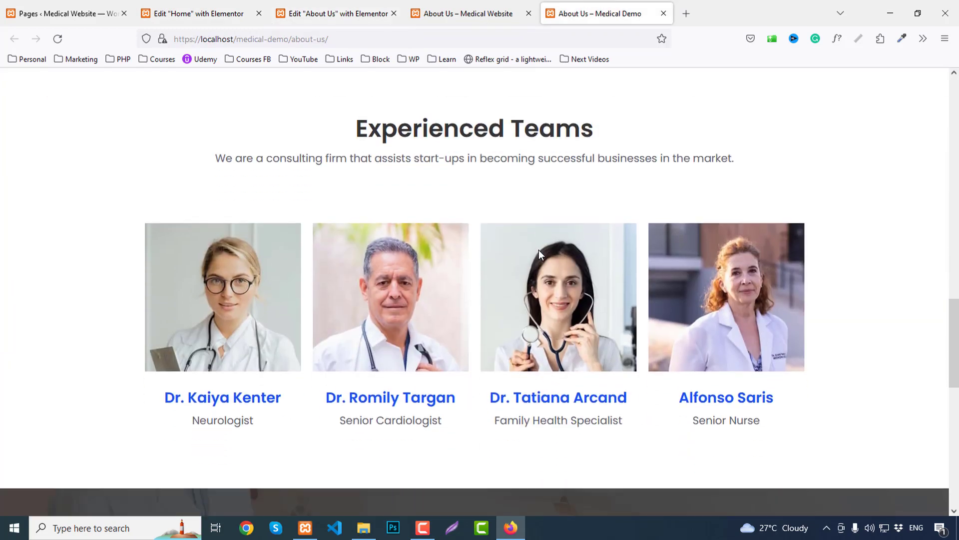
{"action": "left_click", "coordinate": [231, 19]}
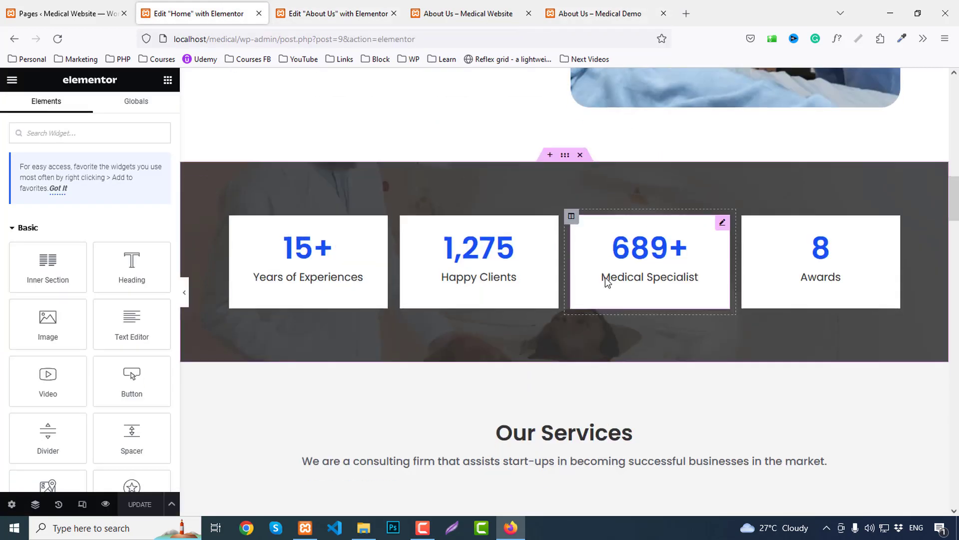
{"action": "scroll", "coordinate": [606, 279], "scroll_direction": "down", "scroll_amount": 15}
{"action": "scroll", "coordinate": [609, 278], "scroll_direction": "down", "scroll_amount": 1}
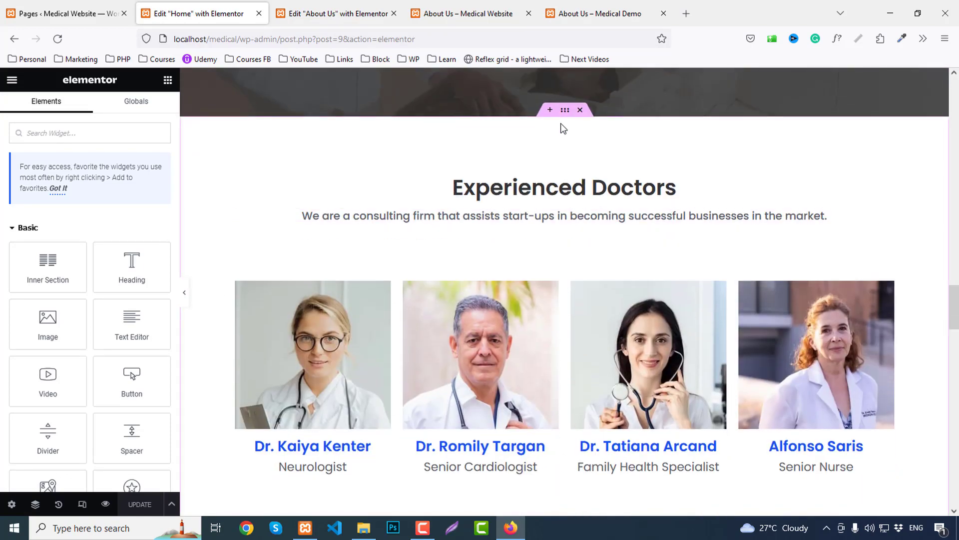
{"action": "right_click", "coordinate": [565, 114]}
{"action": "left_click", "coordinate": [300, 13]}
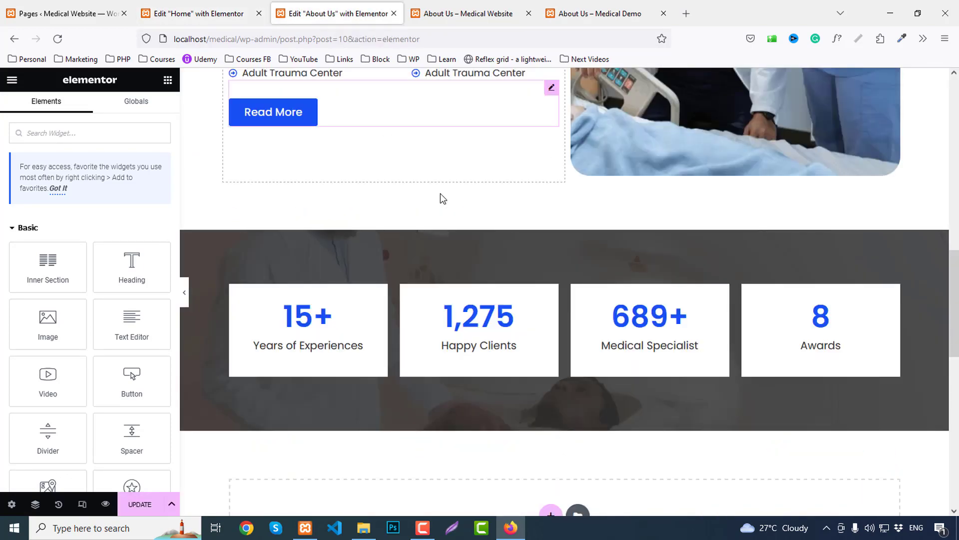
{"action": "scroll", "coordinate": [450, 220], "scroll_direction": "down", "scroll_amount": 5}
{"action": "right_click", "coordinate": [384, 192]}
{"action": "left_click", "coordinate": [406, 206]}
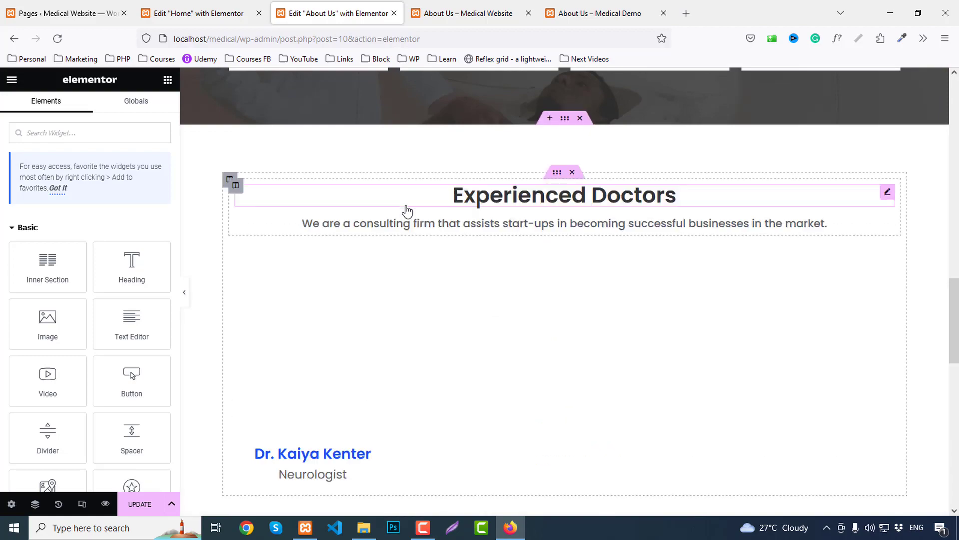
Check which section follows the team on the demo page and copy the Home page's "Book Your Free Consultation Today." section.
{"action": "left_click", "coordinate": [619, 14]}
{"action": "scroll", "coordinate": [542, 259], "scroll_direction": "down", "scroll_amount": 5}
{"action": "scroll", "coordinate": [543, 259], "scroll_direction": "down", "scroll_amount": 1}
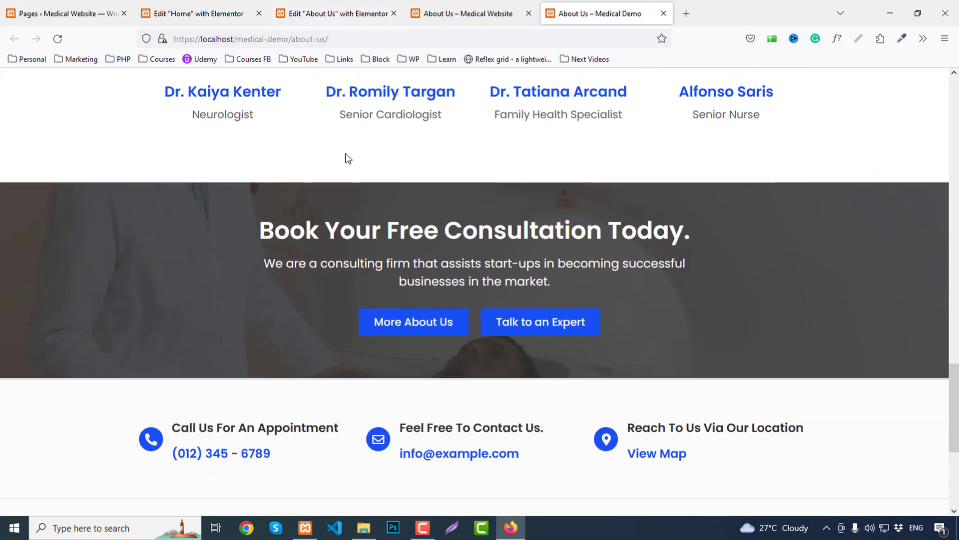
{"action": "left_click", "coordinate": [178, 7]}
{"action": "scroll", "coordinate": [508, 249], "scroll_direction": "up", "scroll_amount": 1}
{"action": "scroll", "coordinate": [508, 249], "scroll_direction": "down", "scroll_amount": 10}
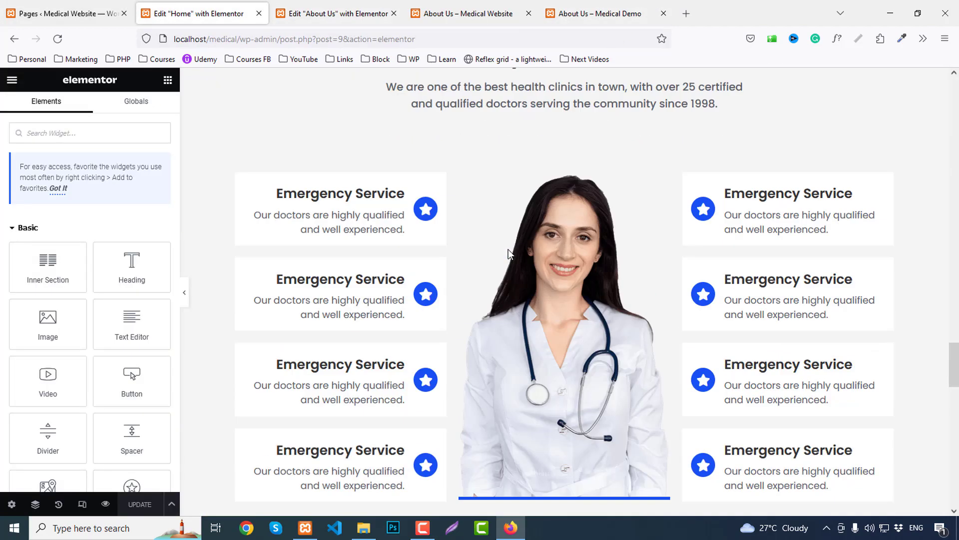
{"action": "scroll", "coordinate": [508, 249], "scroll_direction": "up", "scroll_amount": 8}
{"action": "scroll", "coordinate": [508, 248], "scroll_direction": "down", "scroll_amount": 10}
{"action": "scroll", "coordinate": [508, 250], "scroll_direction": "down", "scroll_amount": 8}
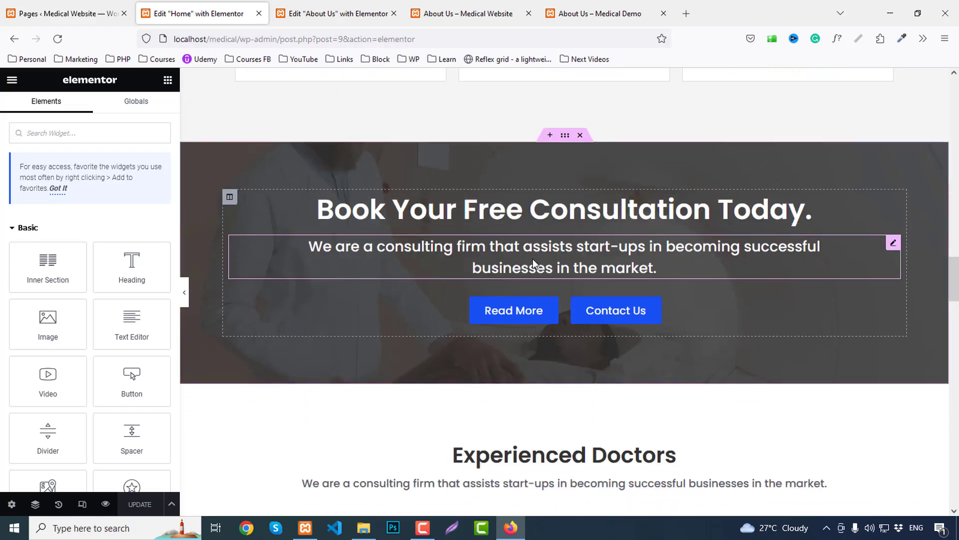
{"action": "right_click", "coordinate": [567, 117]}
{"action": "left_click", "coordinate": [593, 166]}
Paste the consultation section below the doctors on the About Us page and update the page.
{"action": "left_click", "coordinate": [333, 13]}
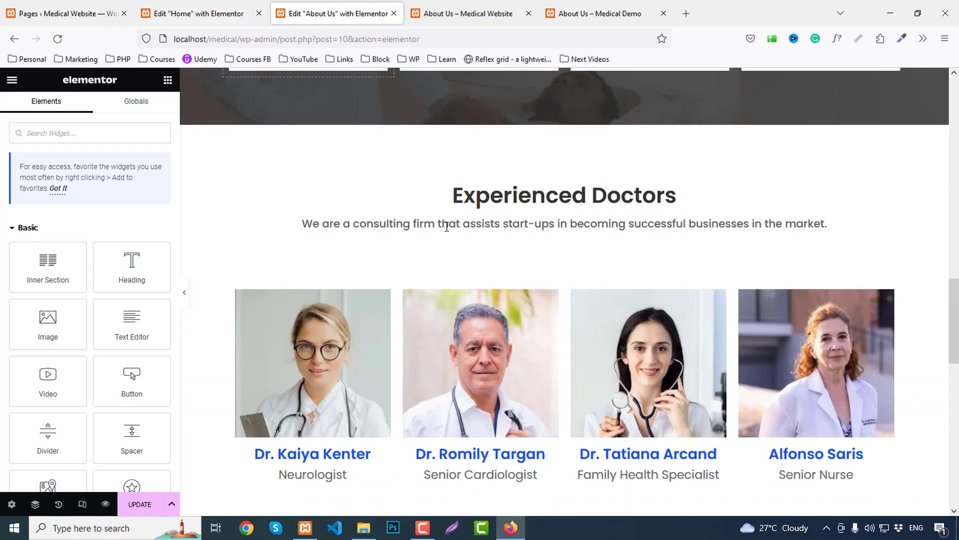
{"action": "scroll", "coordinate": [450, 279], "scroll_direction": "down", "scroll_amount": 10}
{"action": "right_click", "coordinate": [354, 120]}
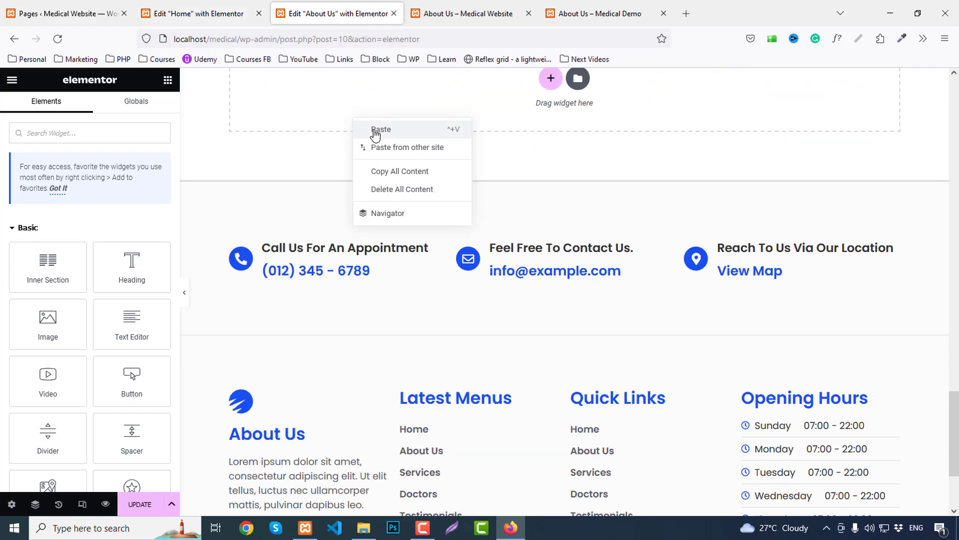
{"action": "left_click", "coordinate": [380, 129]}
{"action": "scroll", "coordinate": [439, 172], "scroll_direction": "up", "scroll_amount": 3}
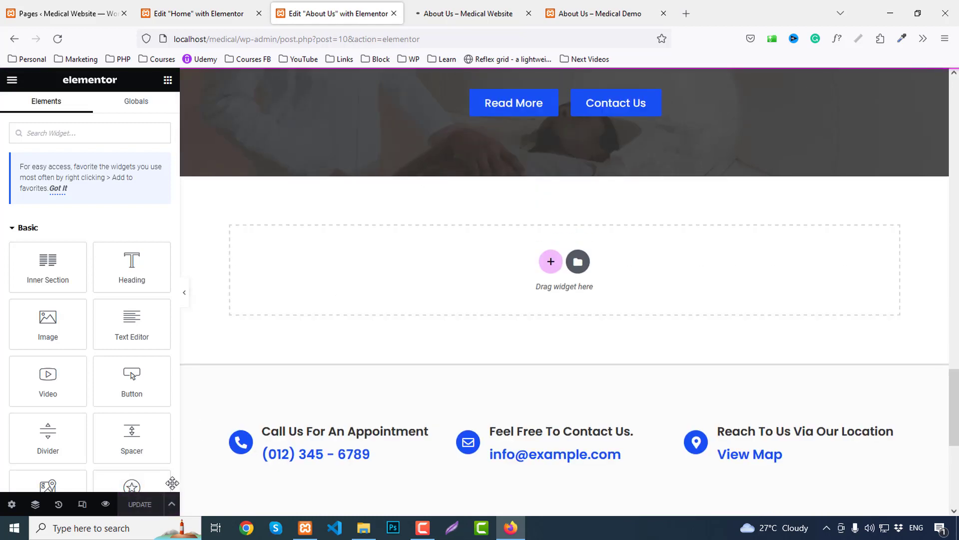
Review the updated About Us page in its preview from the banner down to the consultation section.
{"action": "left_click", "coordinate": [462, 14]}
{"action": "scroll", "coordinate": [553, 336], "scroll_direction": "down", "scroll_amount": 10}
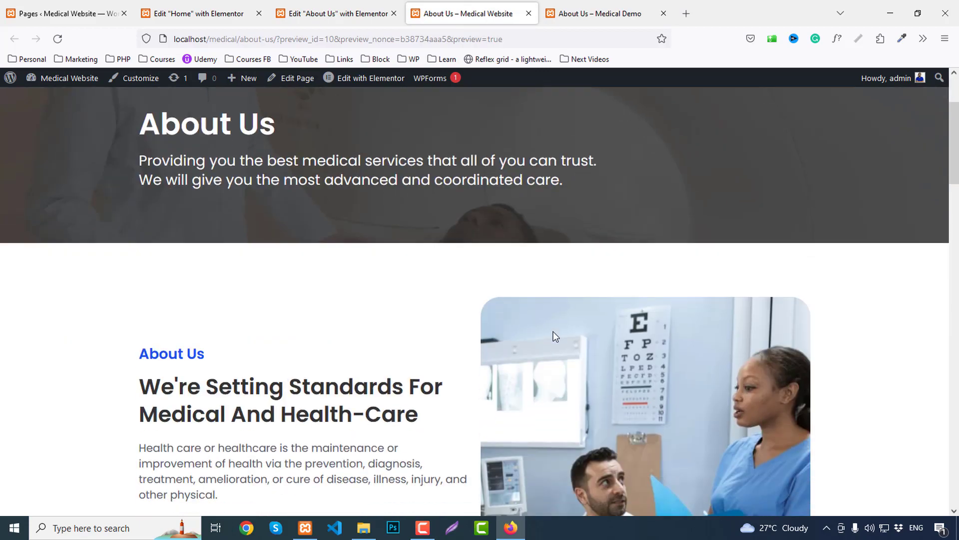
{"action": "scroll", "coordinate": [554, 331], "scroll_direction": "down", "scroll_amount": 15}
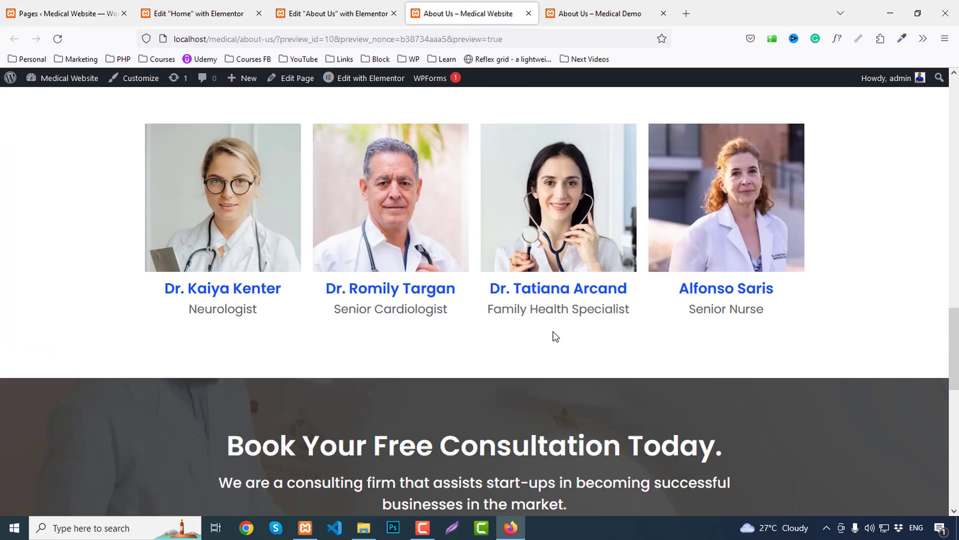
{"action": "scroll", "coordinate": [554, 332], "scroll_direction": "up", "scroll_amount": 14}
{"action": "scroll", "coordinate": [545, 331], "scroll_direction": "up", "scroll_amount": 10}
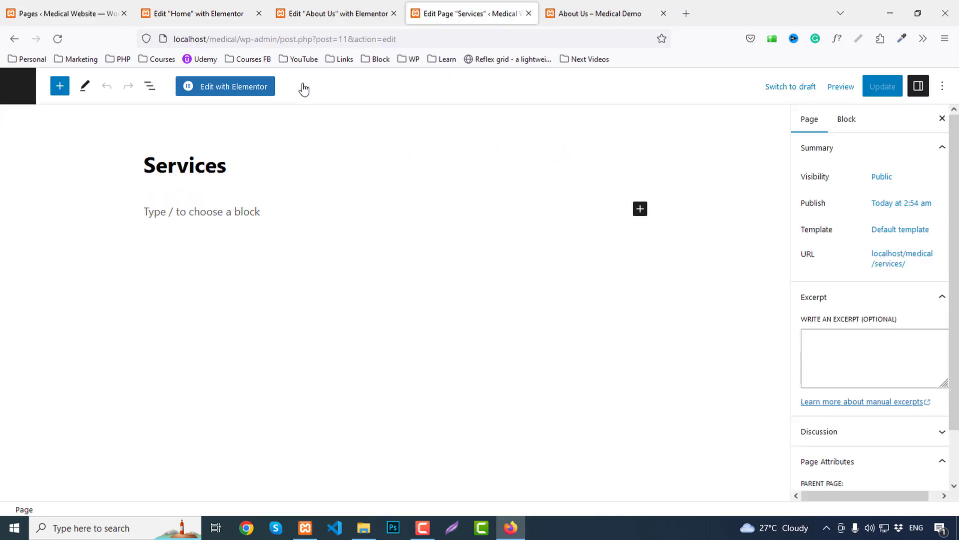
Open the Services page in Elementor and look at the demo site's Services page for its banner and service cards.
{"action": "left_click", "coordinate": [241, 87]}
{"action": "left_click", "coordinate": [624, 15]}
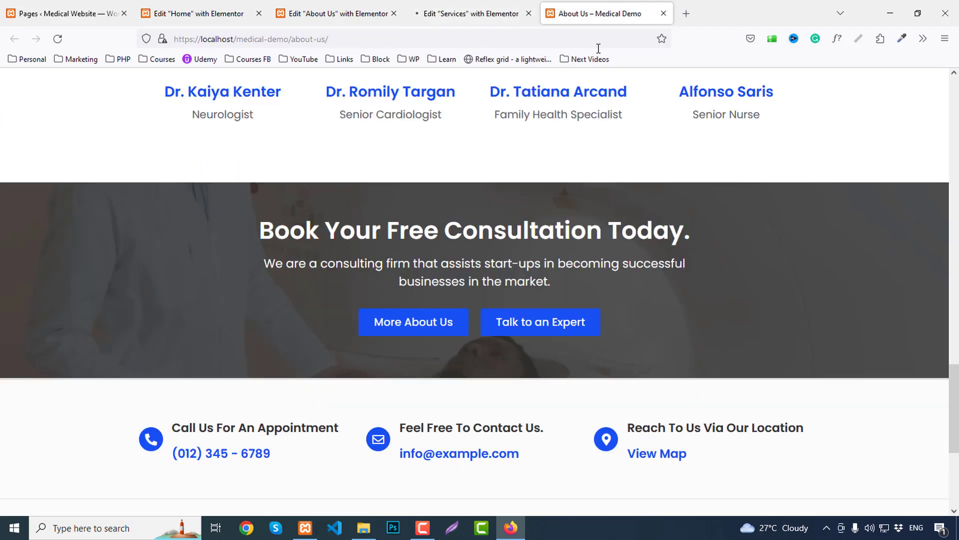
{"action": "scroll", "coordinate": [574, 175], "scroll_direction": "up", "scroll_amount": 15}
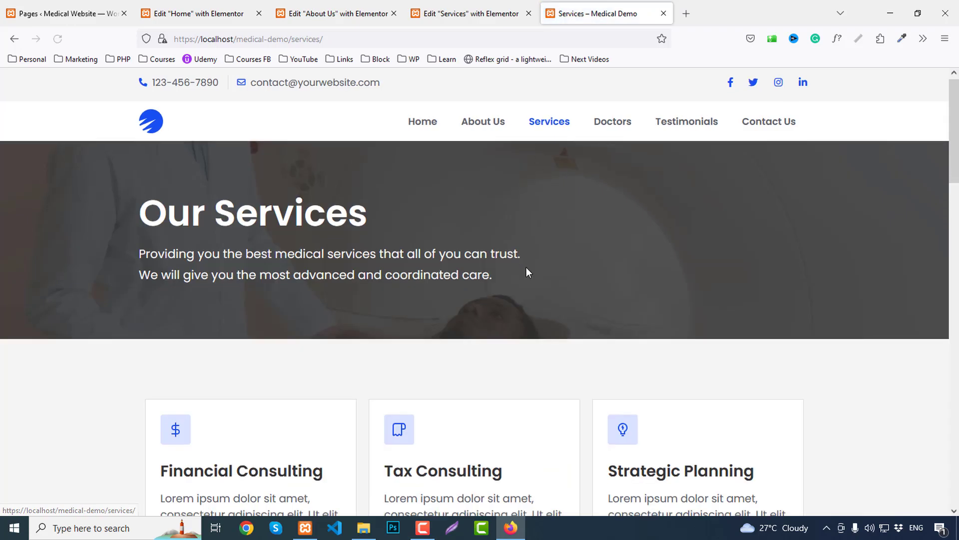
{"action": "scroll", "coordinate": [524, 272], "scroll_direction": "down", "scroll_amount": 3}
Set the Services page's layout to Elementor Full Width in its page settings.
{"action": "left_click", "coordinate": [471, 13]}
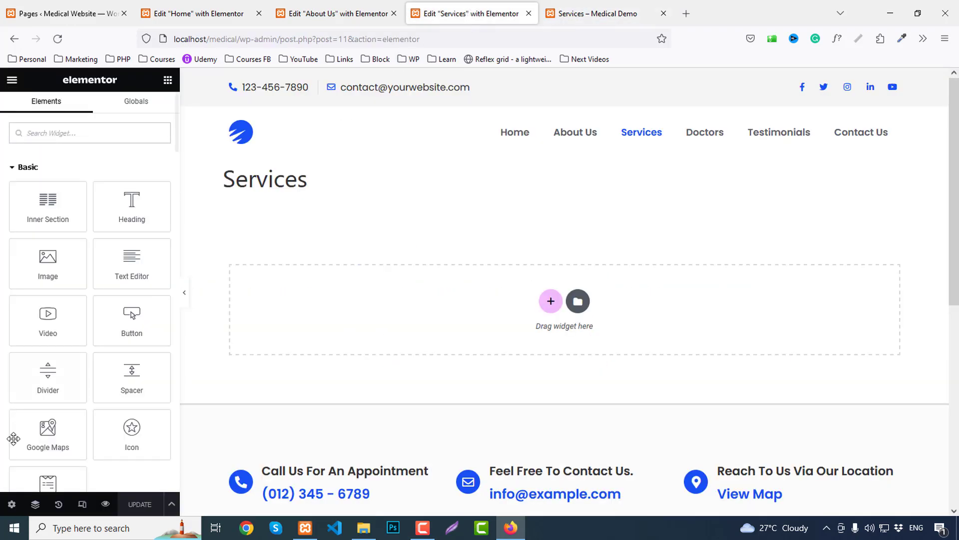
{"action": "left_click", "coordinate": [11, 504]}
{"action": "scroll", "coordinate": [130, 395], "scroll_direction": "down", "scroll_amount": 3}
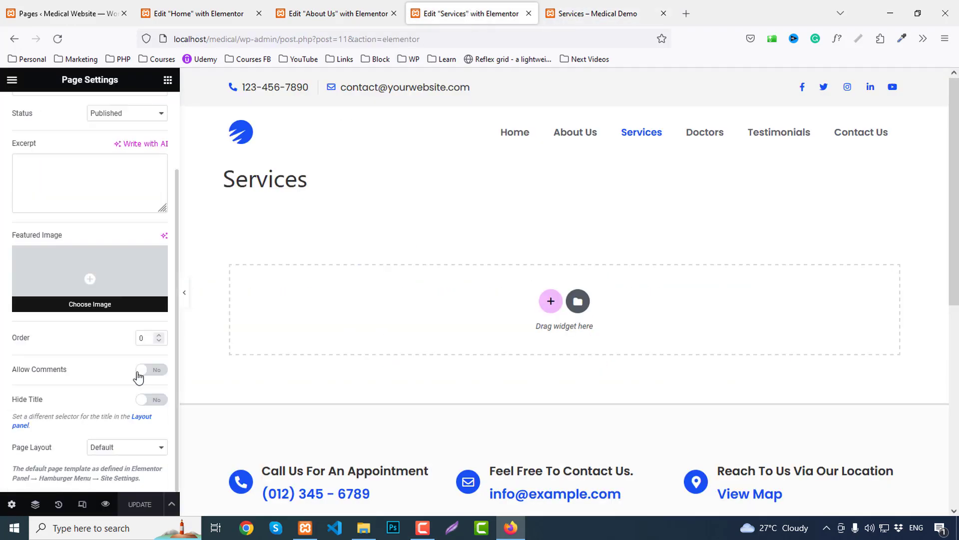
{"action": "left_click", "coordinate": [120, 446]}
{"action": "left_click", "coordinate": [118, 488]}
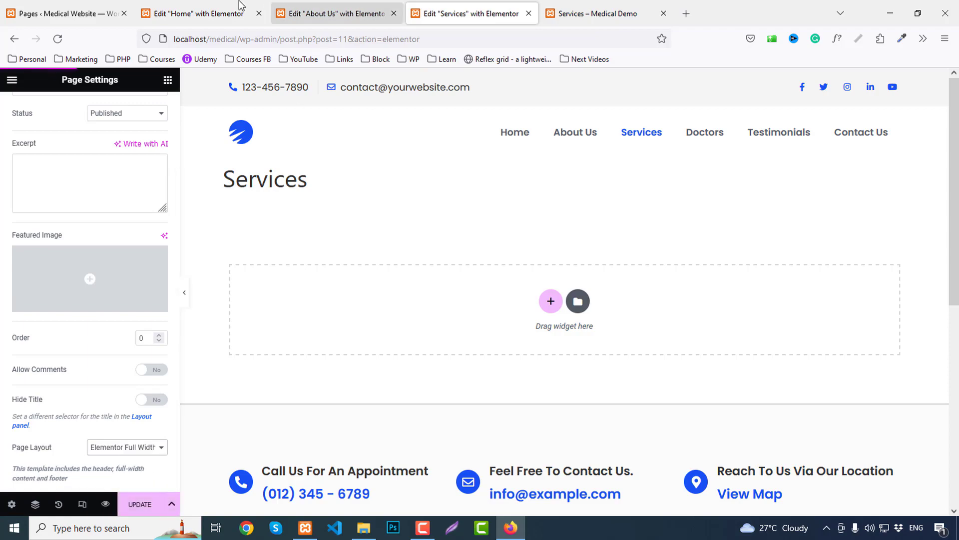
Copy the About Us page's banner section into the Services page and change its heading to "Our Services".
{"action": "left_click", "coordinate": [300, 10]}
{"action": "scroll", "coordinate": [472, 252], "scroll_direction": "up", "scroll_amount": 15}
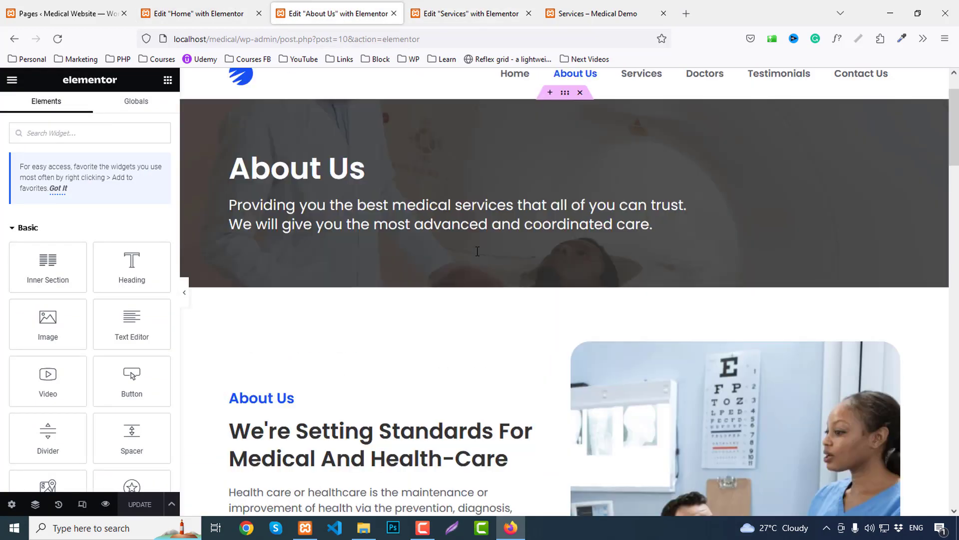
{"action": "scroll", "coordinate": [477, 252], "scroll_direction": "up", "scroll_amount": 2}
{"action": "right_click", "coordinate": [564, 151]}
{"action": "left_click", "coordinate": [583, 201]}
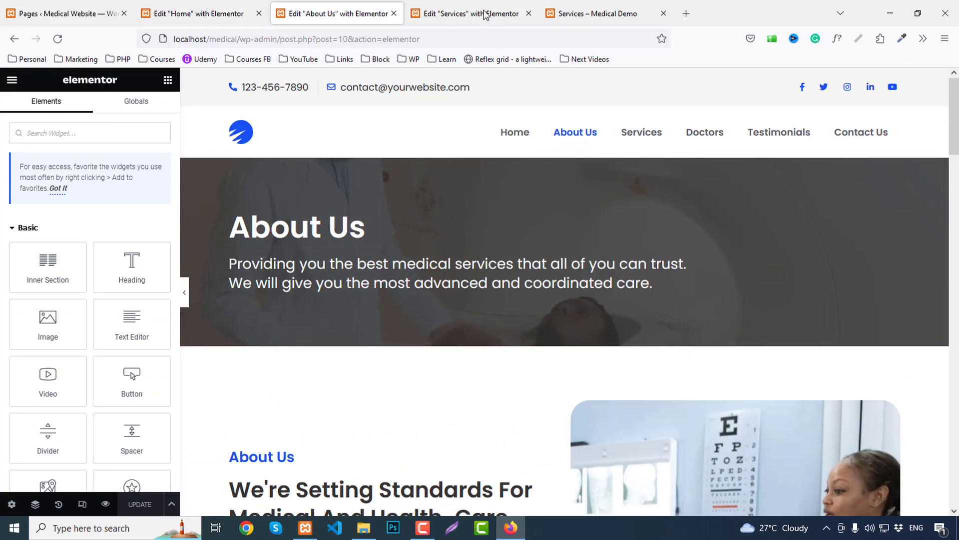
{"action": "left_click", "coordinate": [488, 13]}
{"action": "right_click", "coordinate": [377, 274]}
{"action": "left_click", "coordinate": [401, 284]}
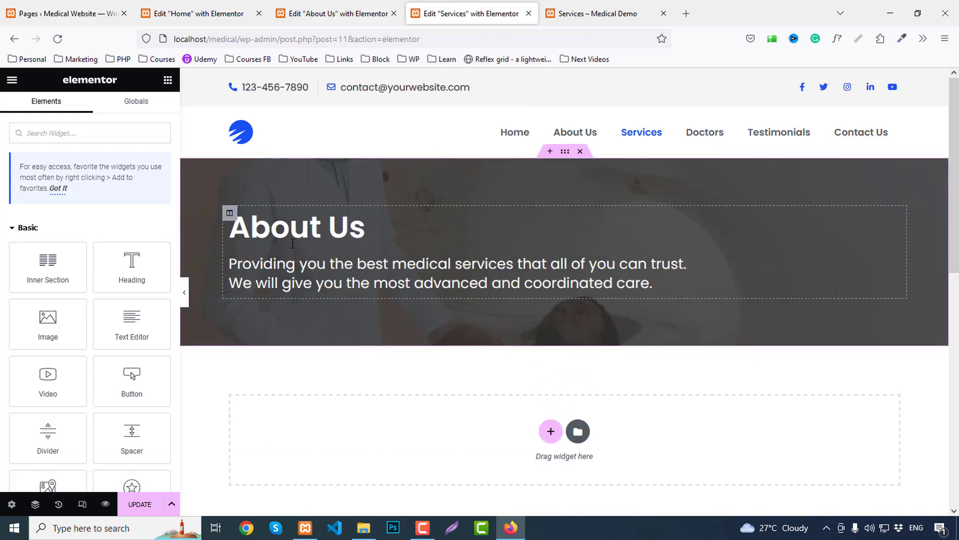
{"action": "left_click", "coordinate": [325, 228]}
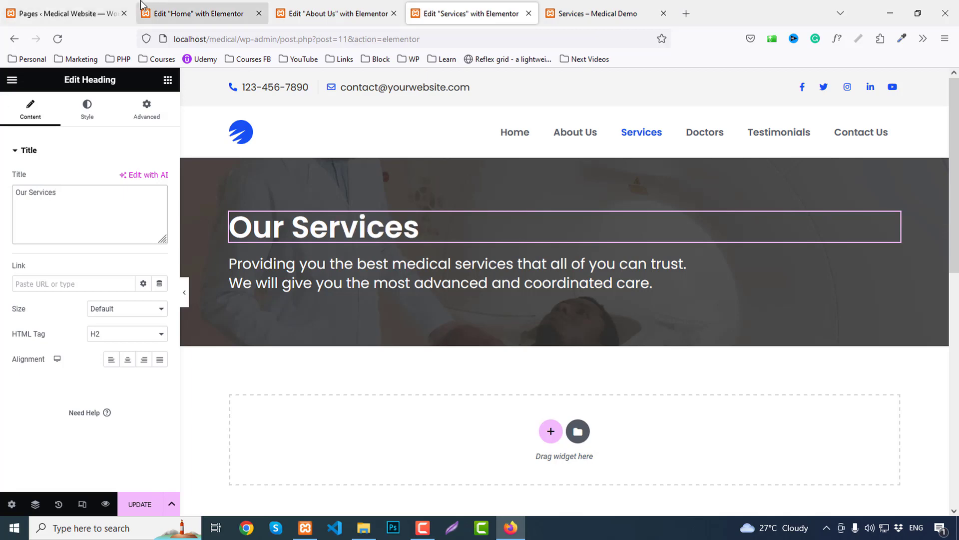
Copy the Home page's "Our Services" section with its service cards.
{"action": "left_click", "coordinate": [213, 7]}
{"action": "scroll", "coordinate": [425, 182], "scroll_direction": "down", "scroll_amount": 10}
{"action": "scroll", "coordinate": [690, 296], "scroll_direction": "up", "scroll_amount": 3}
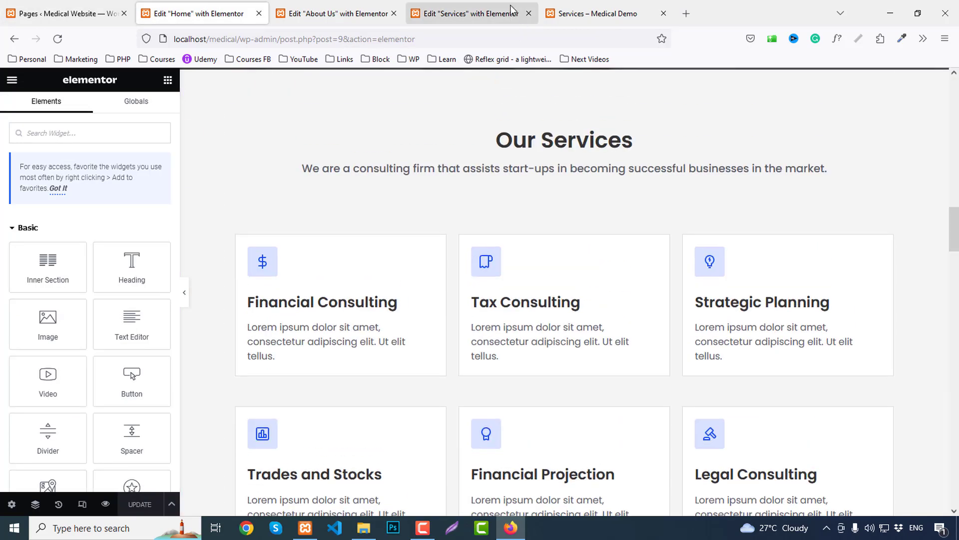
{"action": "left_click", "coordinate": [490, 7]}
{"action": "left_click", "coordinate": [205, 11]}
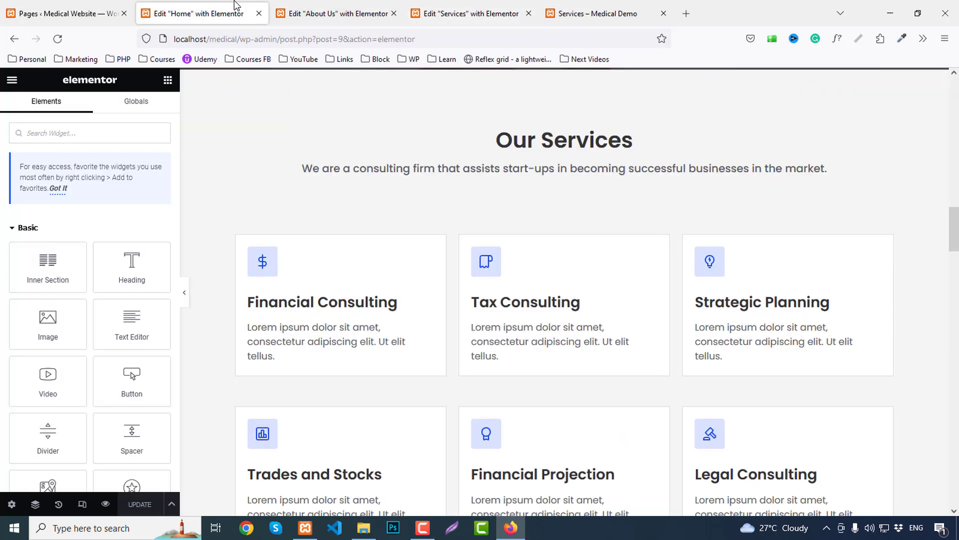
{"action": "scroll", "coordinate": [591, 202], "scroll_direction": "up", "scroll_amount": 3}
{"action": "right_click", "coordinate": [561, 189]}
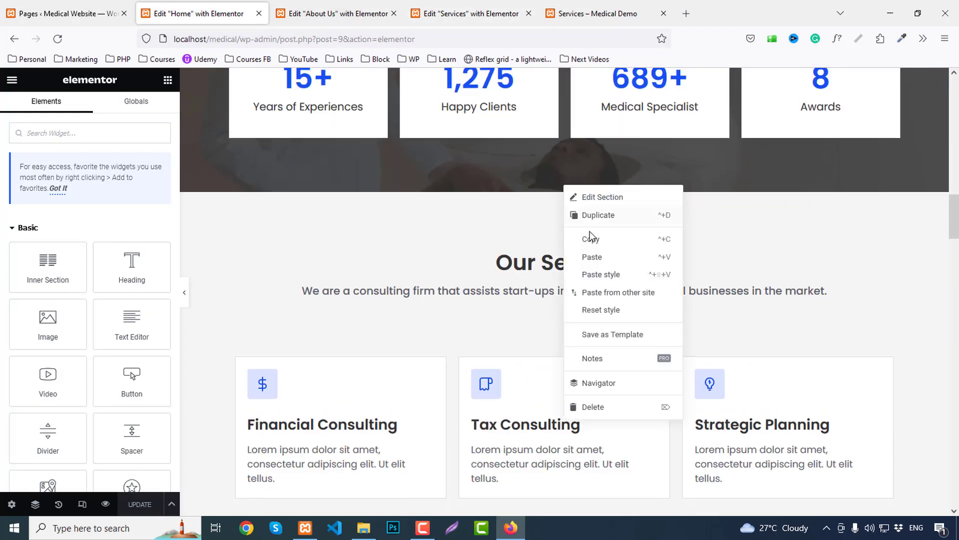
{"action": "key", "text": "Escape"}
Close the About Us editor and paste the copied "Our Services" section below the banner on the Services page.
{"action": "left_click", "coordinate": [464, 12]}
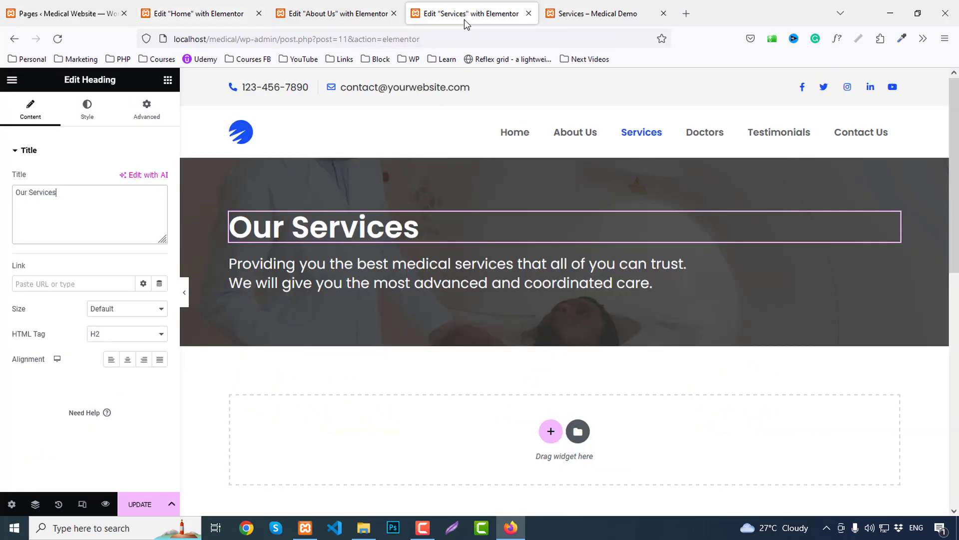
{"action": "left_click", "coordinate": [394, 14]}
{"action": "scroll", "coordinate": [433, 366], "scroll_direction": "down", "scroll_amount": 4}
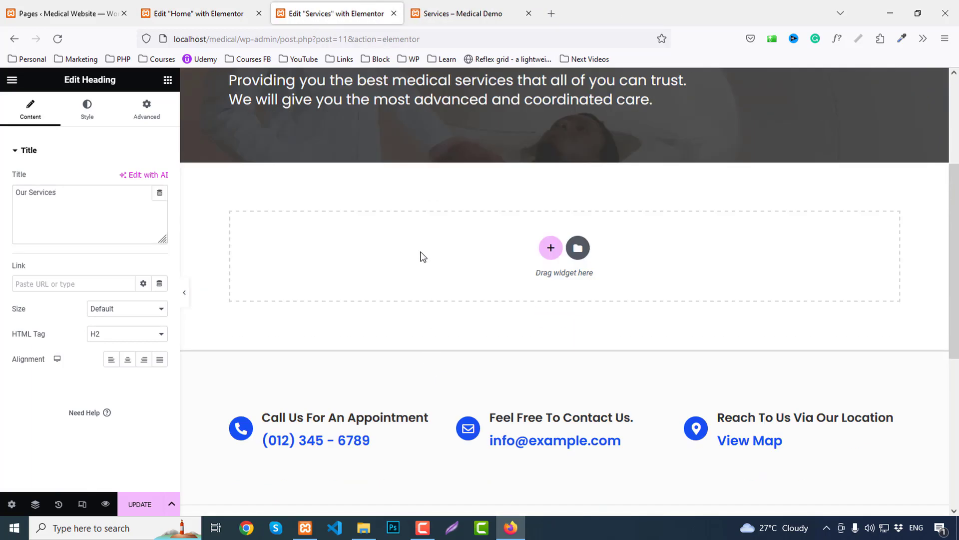
{"action": "right_click", "coordinate": [422, 255]}
{"action": "left_click", "coordinate": [456, 272]}
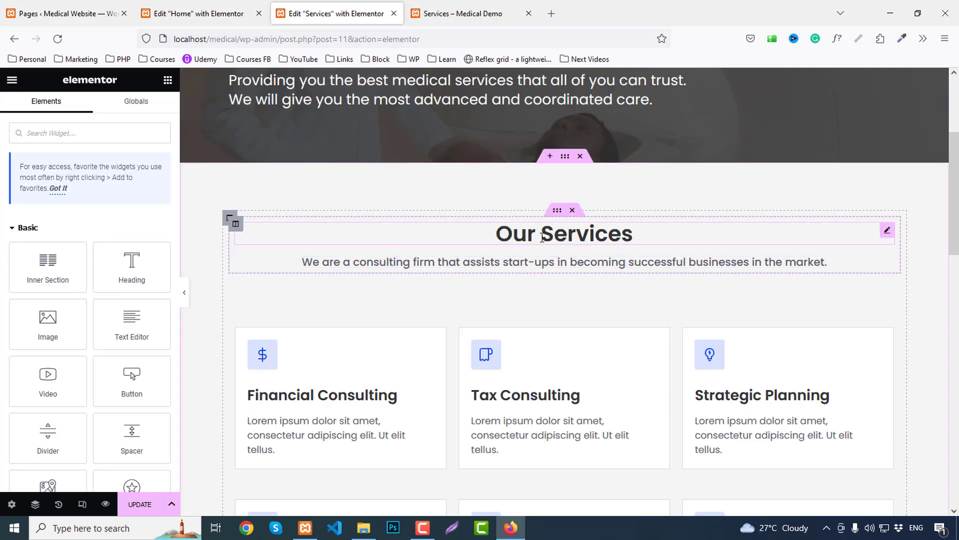
Delete the pasted section's heading block and set the top margin of the first row of service cards to 0 px.
{"action": "right_click", "coordinate": [543, 240]}
{"action": "left_click", "coordinate": [573, 211]}
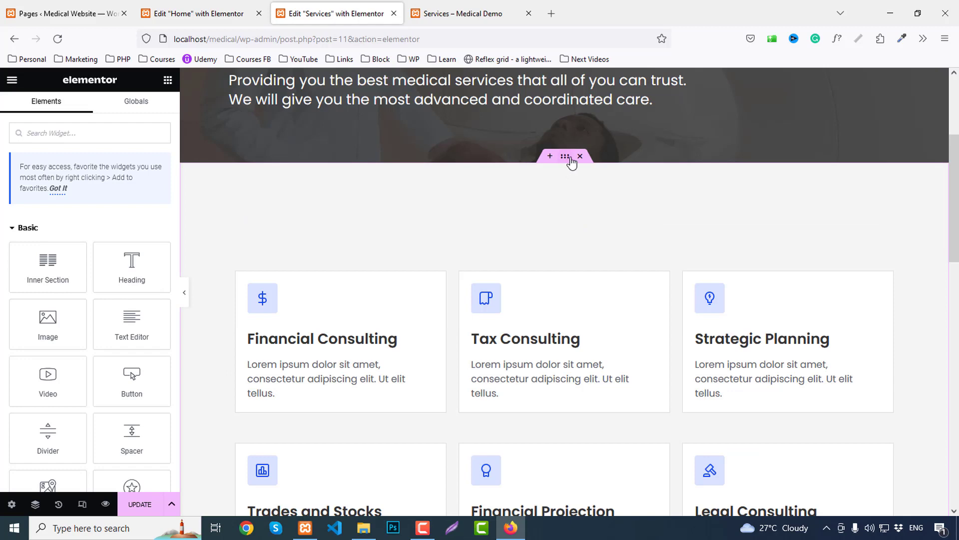
{"action": "left_click", "coordinate": [569, 157]}
{"action": "left_click", "coordinate": [557, 258]}
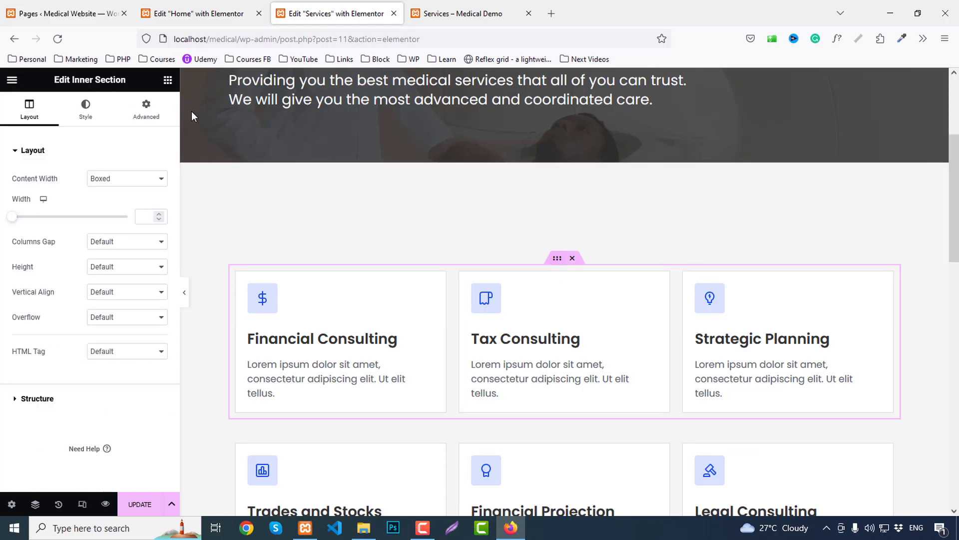
{"action": "left_click", "coordinate": [154, 105]}
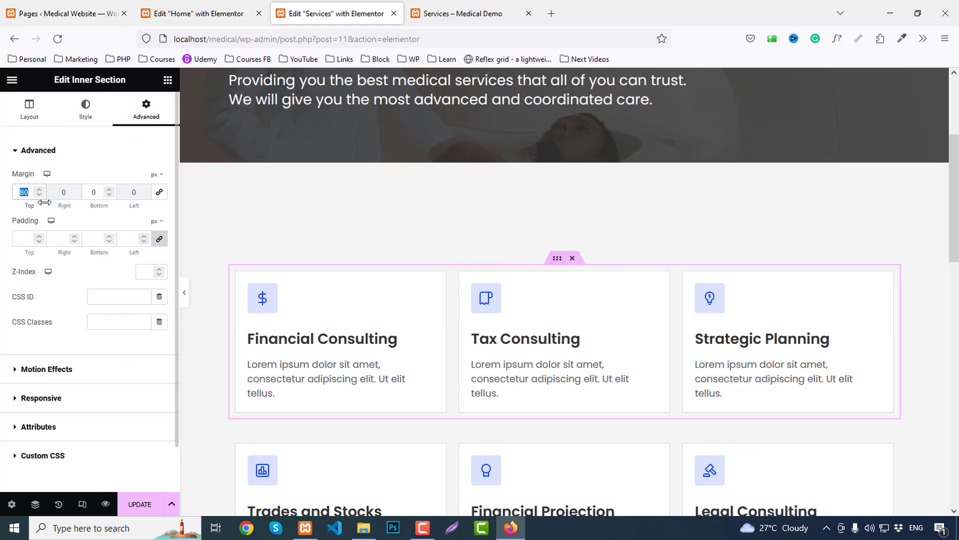
{"action": "type", "text": "0"}
Check what follows the service cards on the demo page and copy the Home page's Testimonials section.
{"action": "scroll", "coordinate": [464, 327], "scroll_direction": "down", "scroll_amount": 4}
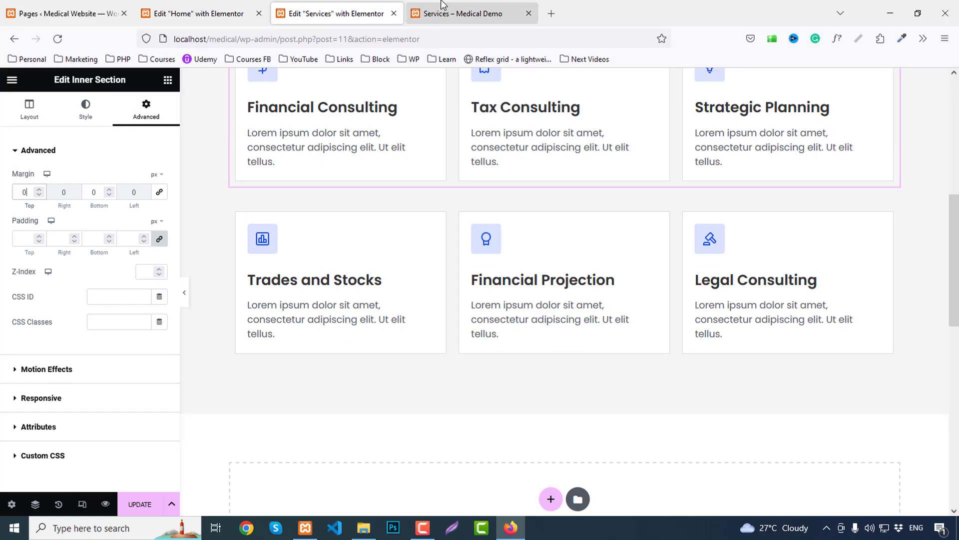
{"action": "left_click", "coordinate": [442, 14]}
{"action": "scroll", "coordinate": [600, 274], "scroll_direction": "down", "scroll_amount": 5}
{"action": "left_click", "coordinate": [202, 14]}
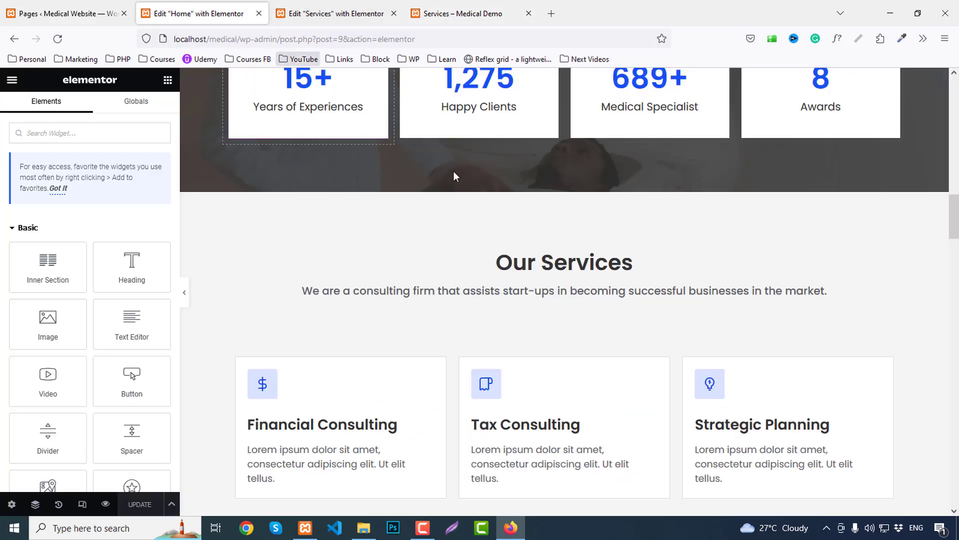
{"action": "scroll", "coordinate": [570, 320], "scroll_direction": "down", "scroll_amount": 15}
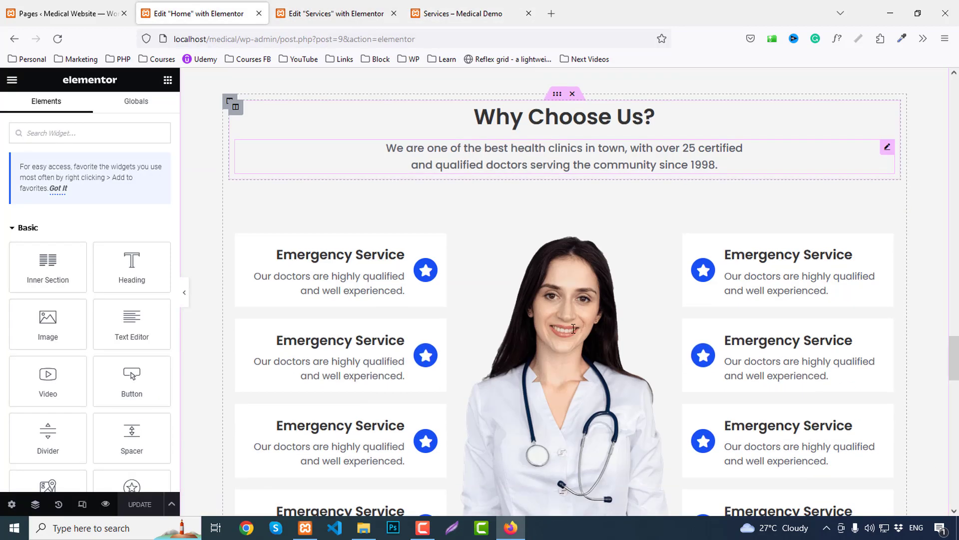
{"action": "scroll", "coordinate": [574, 330], "scroll_direction": "down", "scroll_amount": 10}
{"action": "scroll", "coordinate": [569, 224], "scroll_direction": "up", "scroll_amount": 2}
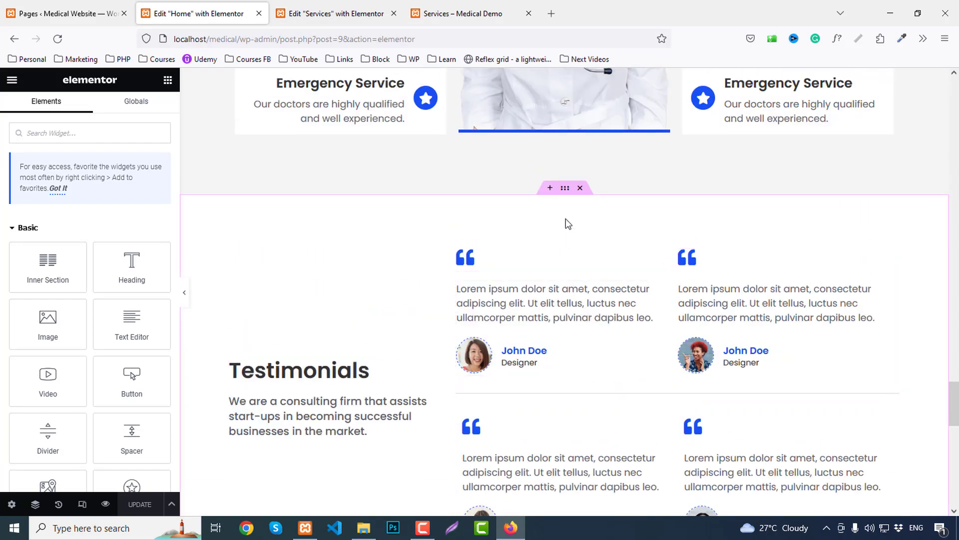
{"action": "right_click", "coordinate": [567, 192]}
{"action": "left_click", "coordinate": [595, 243]}
Paste the Testimonials section below the service cards on the Services page.
{"action": "left_click", "coordinate": [336, 14]}
{"action": "scroll", "coordinate": [411, 339], "scroll_direction": "down", "scroll_amount": 3}
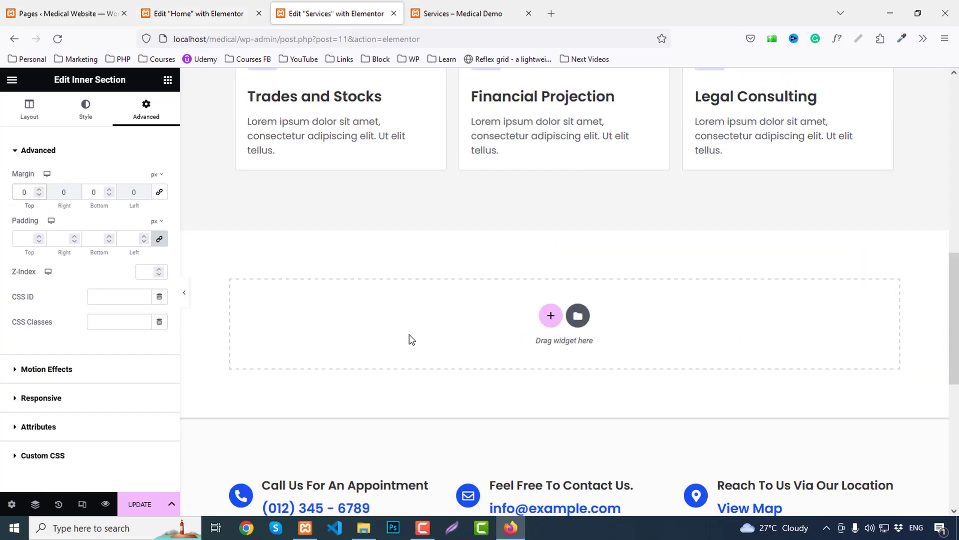
{"action": "right_click", "coordinate": [371, 266]}
{"action": "right_click", "coordinate": [331, 322]}
{"action": "left_click", "coordinate": [364, 333]}
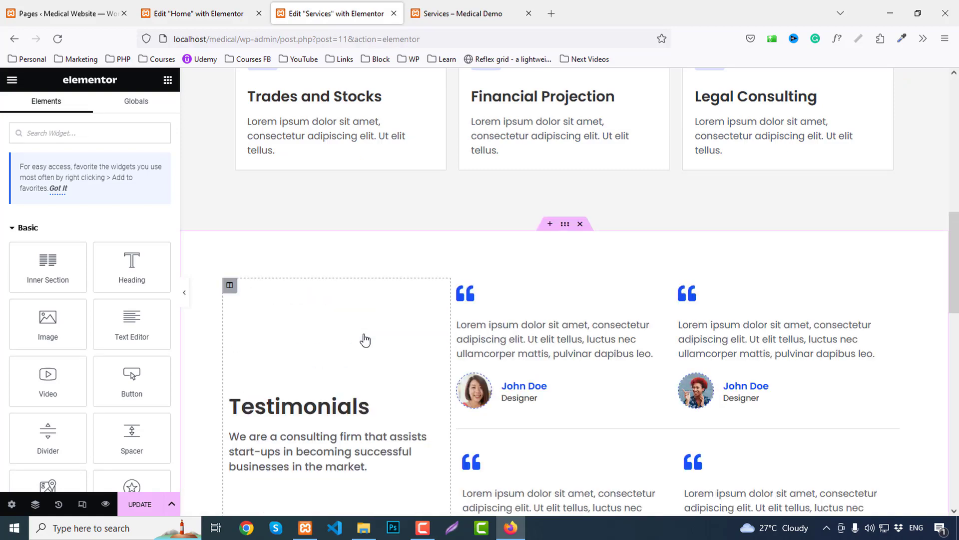
Check the demo page's closing section and copy the Home page's "Book Your Free Consultation Today." section.
{"action": "left_click", "coordinate": [489, 13]}
{"action": "scroll", "coordinate": [599, 300], "scroll_direction": "down", "scroll_amount": 5}
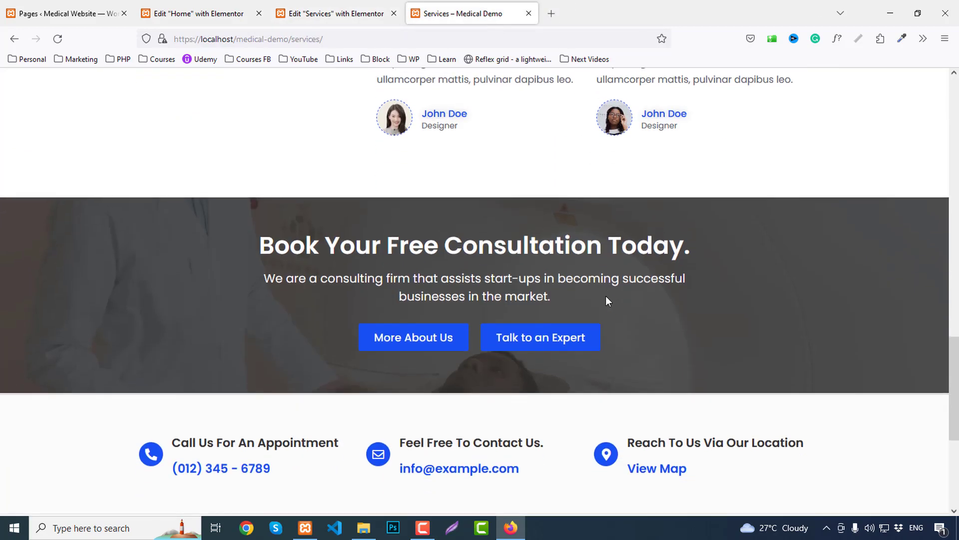
{"action": "left_click", "coordinate": [225, 14]}
{"action": "scroll", "coordinate": [475, 397], "scroll_direction": "down", "scroll_amount": 3}
{"action": "scroll", "coordinate": [475, 397], "scroll_direction": "up", "scroll_amount": 15}
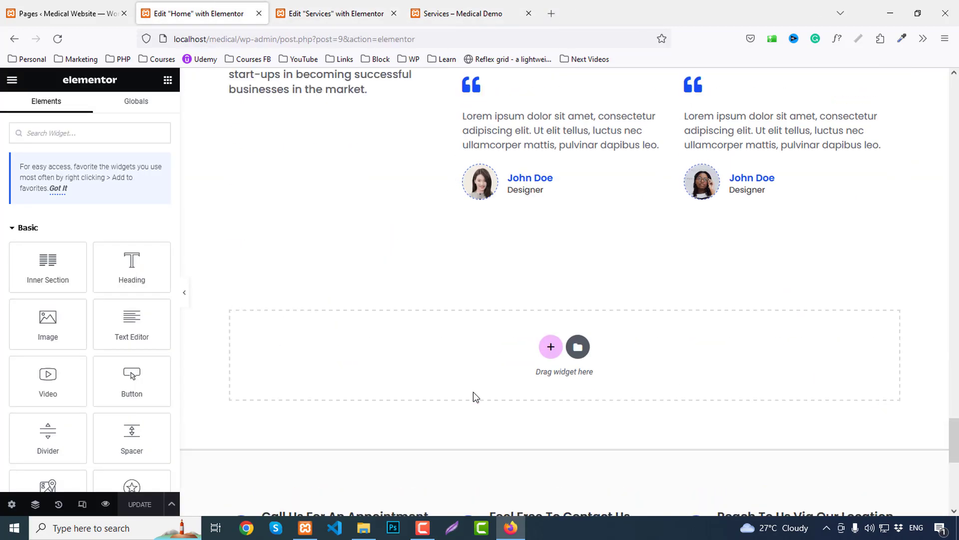
{"action": "scroll", "coordinate": [572, 378], "scroll_direction": "up", "scroll_amount": 3}
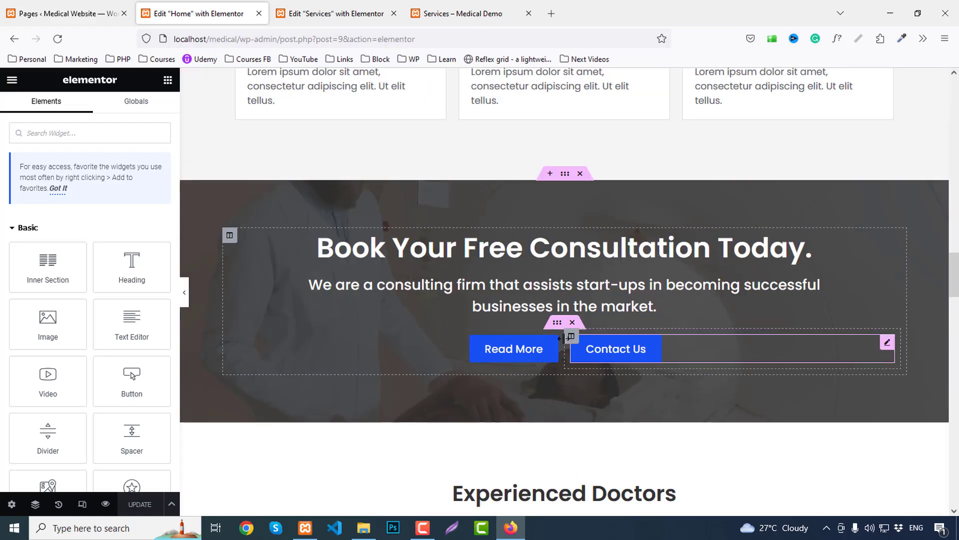
{"action": "right_click", "coordinate": [565, 176]}
{"action": "left_click", "coordinate": [594, 222]}
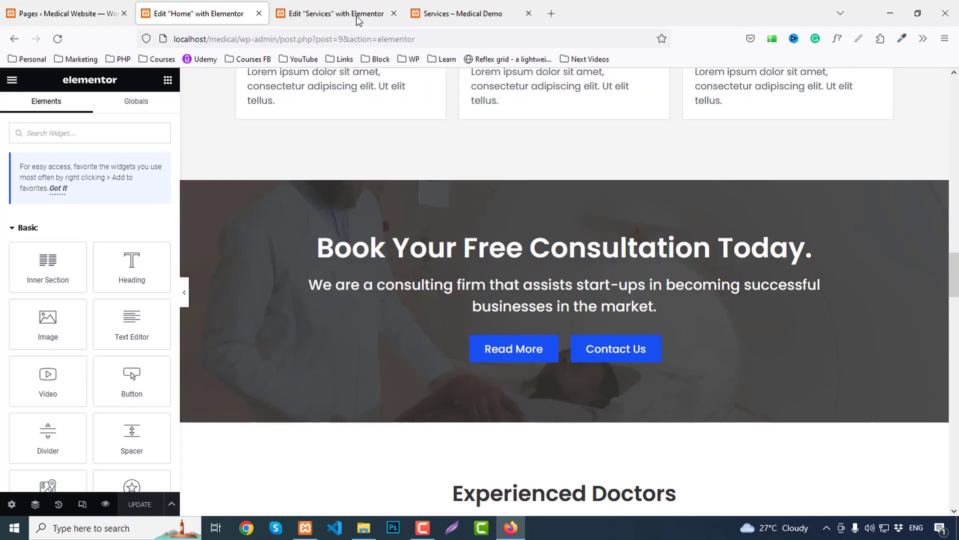
Paste the consultation section below Testimonials on the Services page and update the page.
{"action": "key", "text": "ctrl+Tab"}
{"action": "scroll", "coordinate": [468, 250], "scroll_direction": "down", "scroll_amount": 5}
{"action": "scroll", "coordinate": [467, 294], "scroll_direction": "down", "scroll_amount": 4}
{"action": "right_click", "coordinate": [351, 246]}
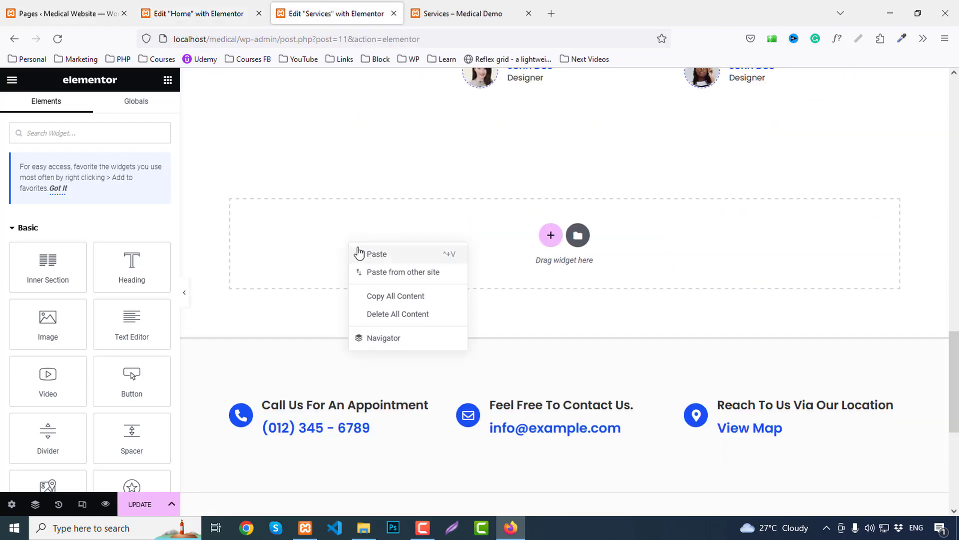
{"action": "left_click", "coordinate": [358, 252]}
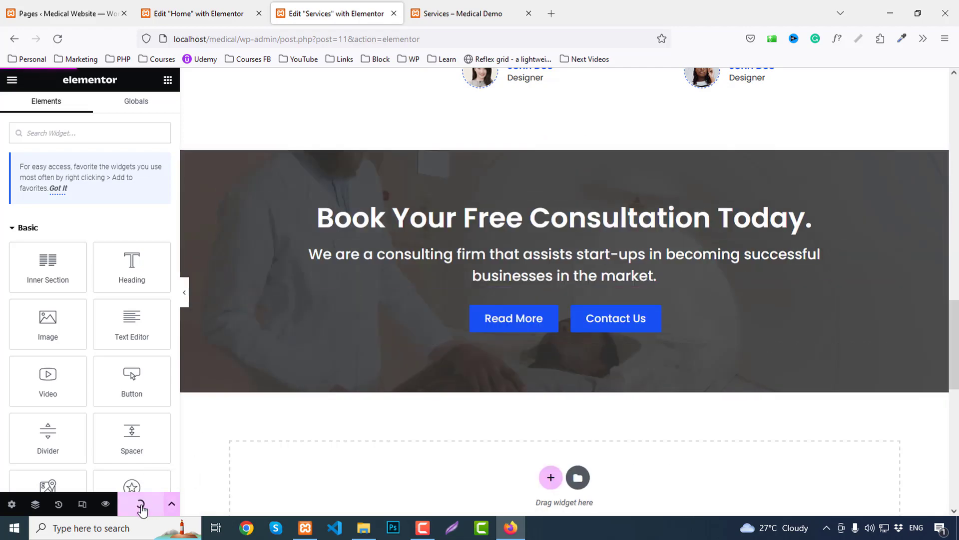
Preview the Services page and review it from banner to footer.
{"action": "left_click", "coordinate": [105, 504]}
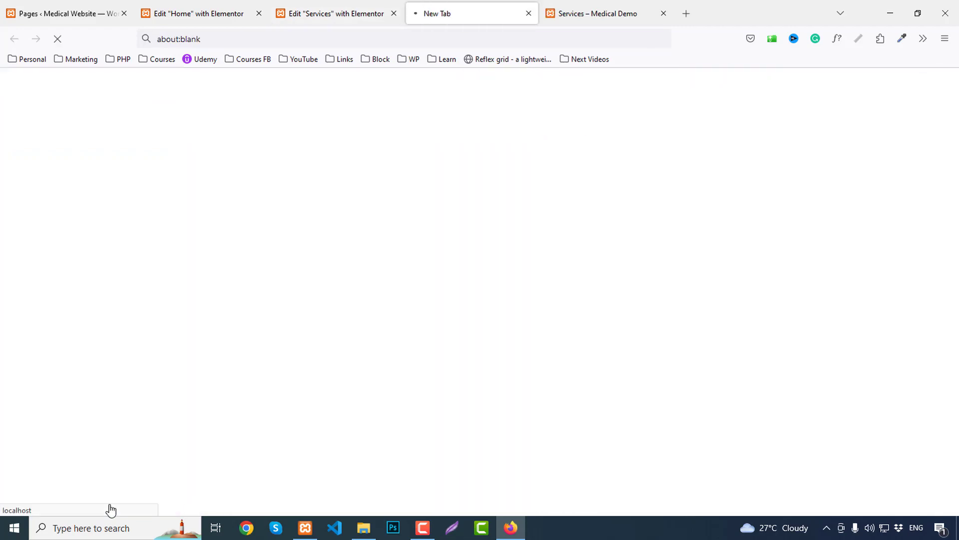
{"action": "scroll", "coordinate": [731, 358], "scroll_direction": "down", "scroll_amount": 10}
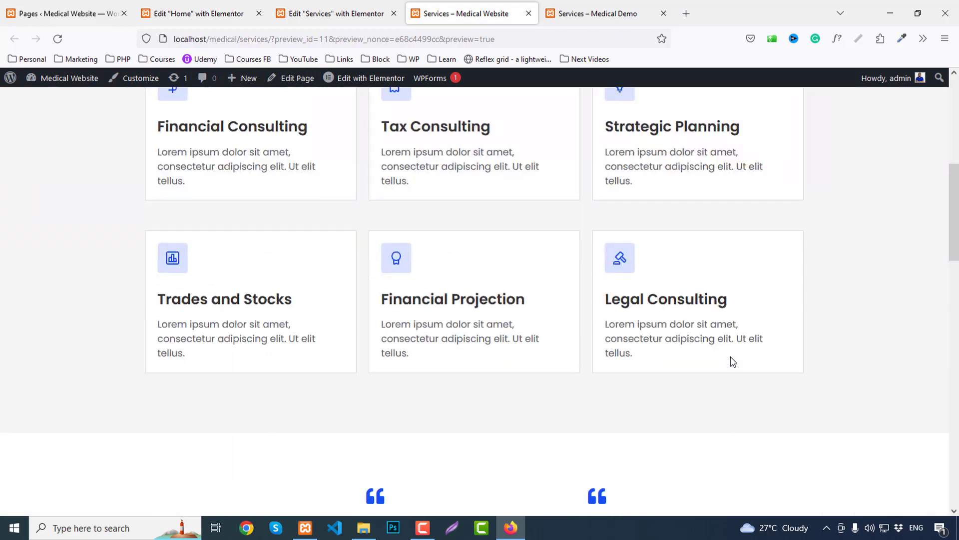
{"action": "scroll", "coordinate": [730, 356], "scroll_direction": "down", "scroll_amount": 10}
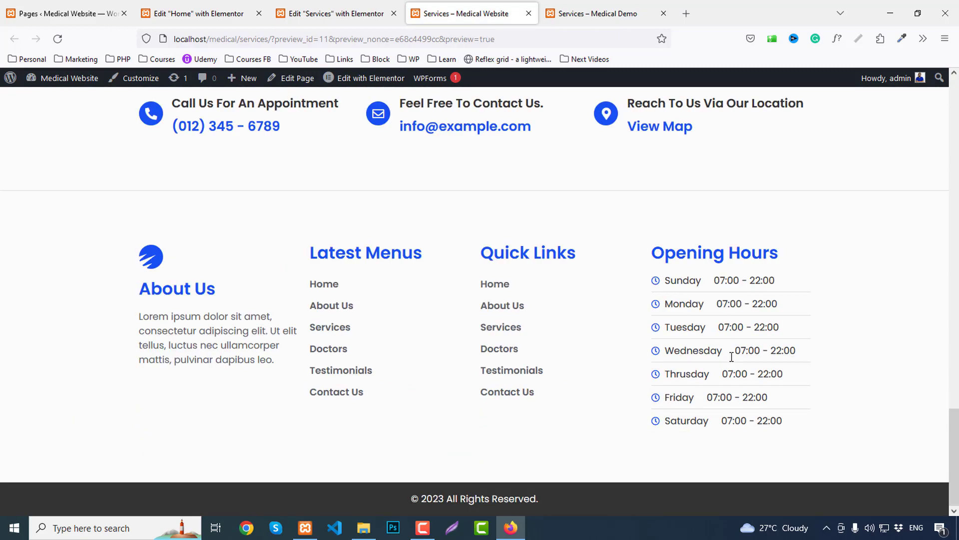
{"action": "scroll", "coordinate": [732, 357], "scroll_direction": "up", "scroll_amount": 20}
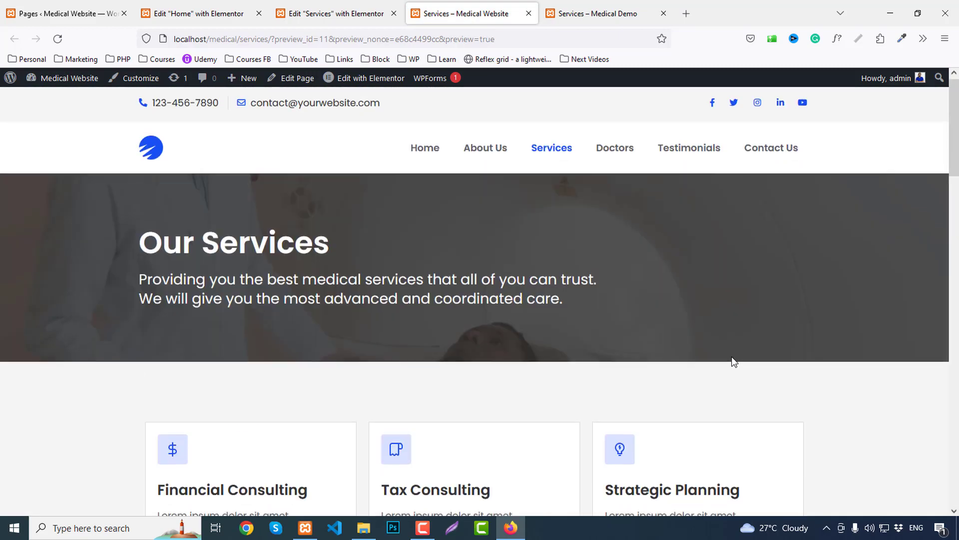
Open the site's Doctors page and examine the demo site's Doctors page for its layout.
{"action": "left_click", "coordinate": [628, 152]}
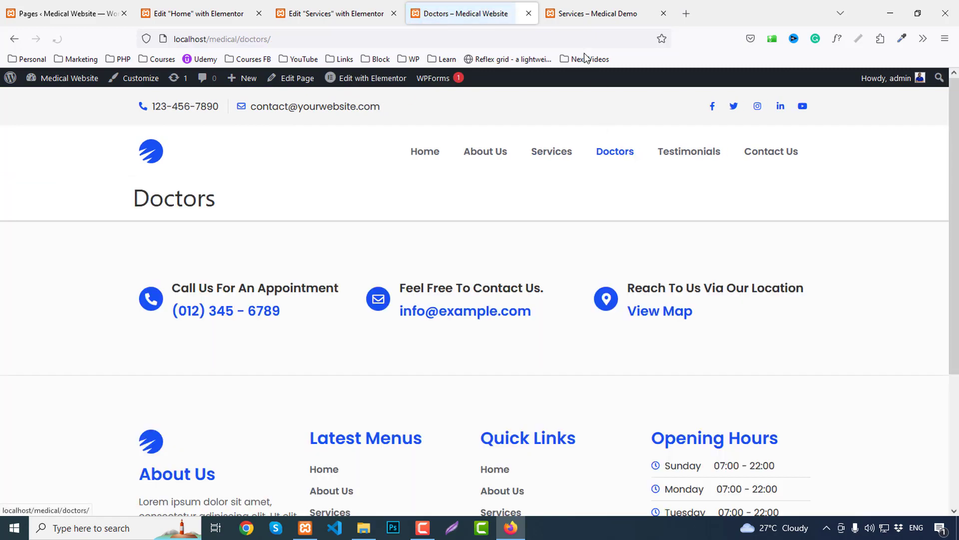
{"action": "key", "text": "ctrl+Tab"}
{"action": "scroll", "coordinate": [705, 175], "scroll_direction": "up", "scroll_amount": 10}
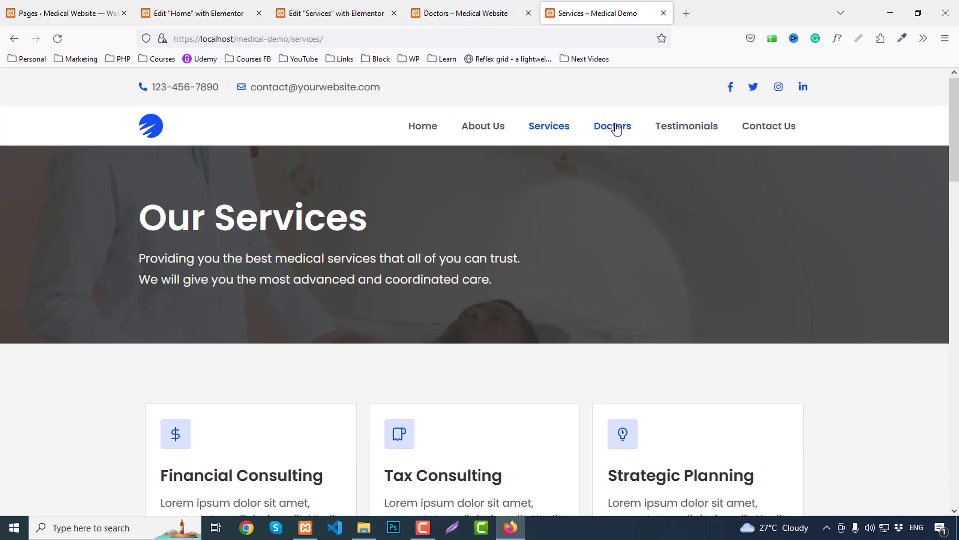
{"action": "scroll", "coordinate": [689, 248], "scroll_direction": "down", "scroll_amount": 10}
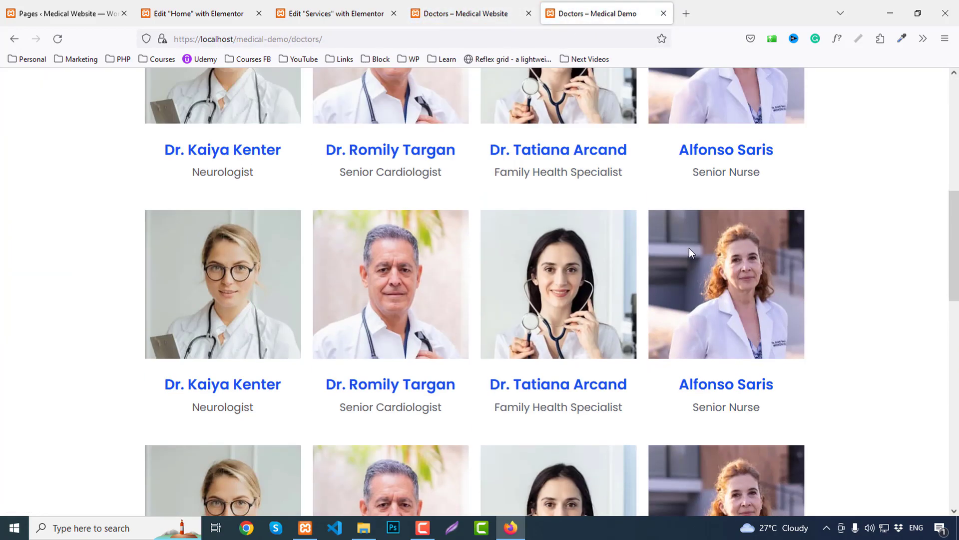
{"action": "scroll", "coordinate": [689, 248], "scroll_direction": "up", "scroll_amount": 10}
Copy the "Our Services" banner section from the Services page.
{"action": "left_click", "coordinate": [340, 14]}
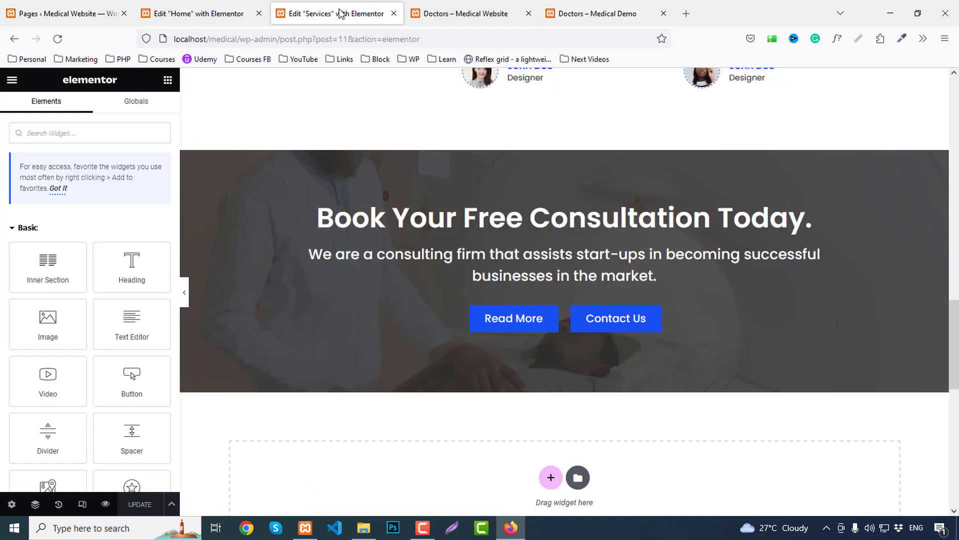
{"action": "scroll", "coordinate": [575, 258], "scroll_direction": "up", "scroll_amount": 15}
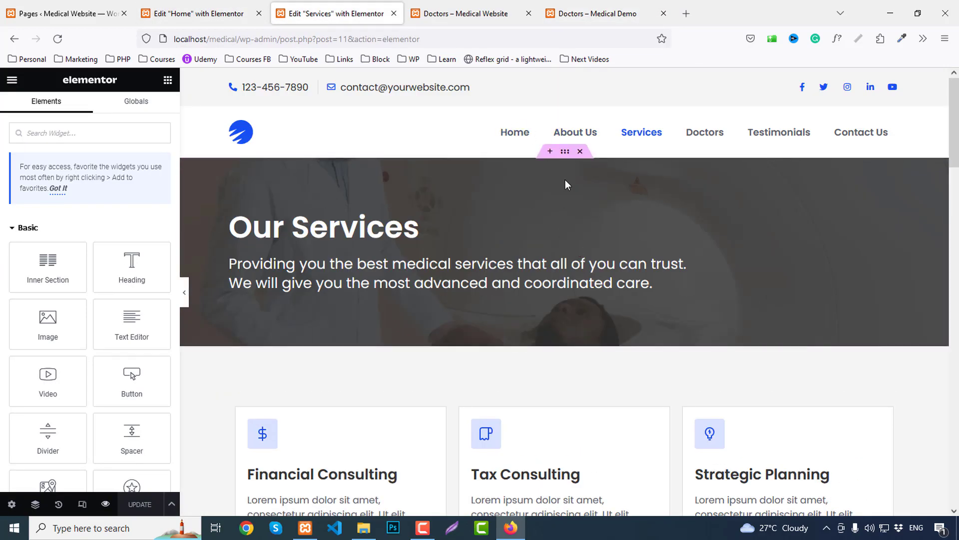
{"action": "right_click", "coordinate": [565, 150]}
{"action": "left_click", "coordinate": [609, 203]}
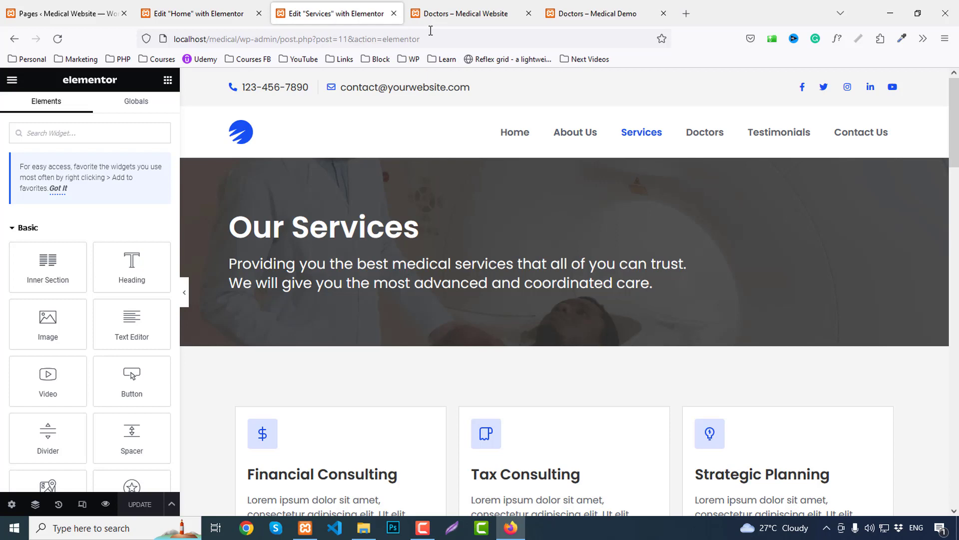
Close the Services editor, open the Doctors page in Elementor and set its page layout to Elementor Full Width.
{"action": "left_click", "coordinate": [394, 13]}
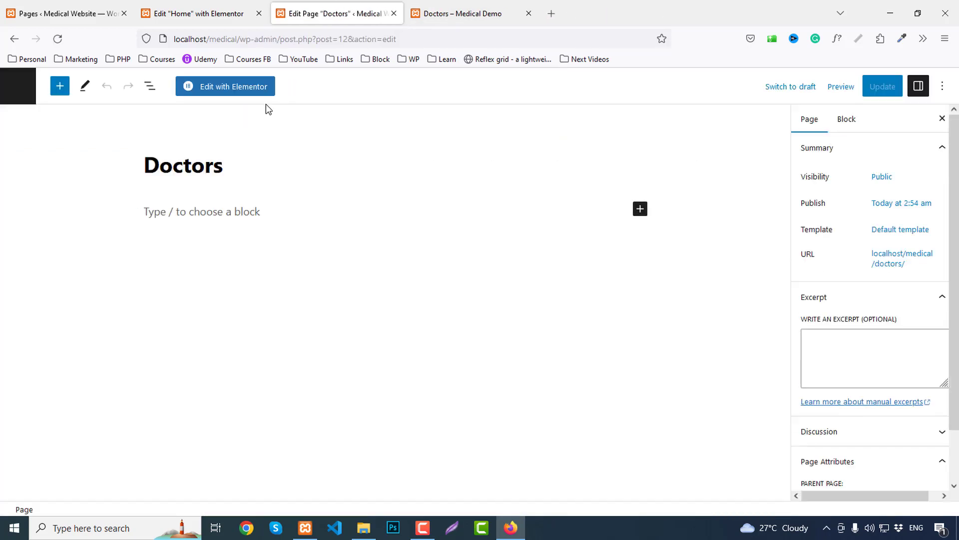
{"action": "left_click", "coordinate": [223, 92]}
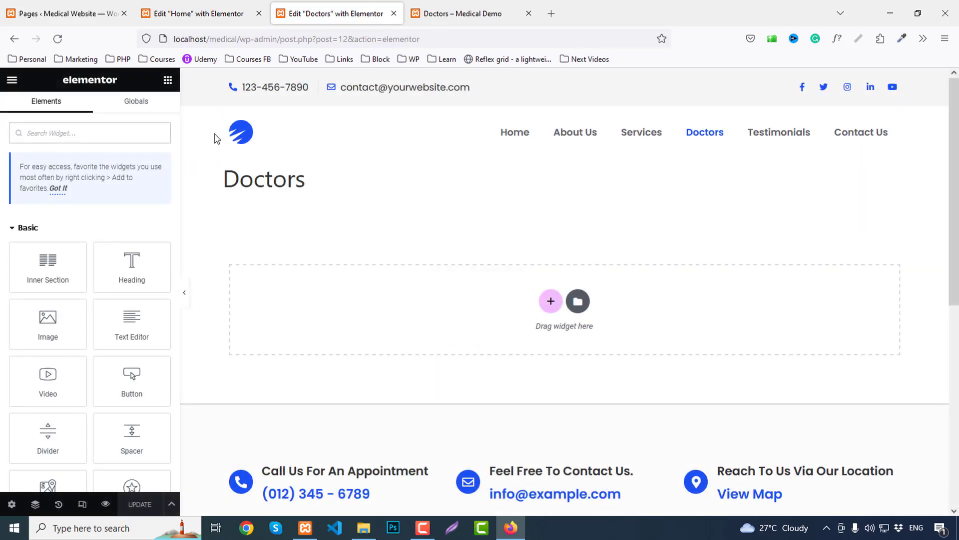
{"action": "left_click", "coordinate": [11, 504]}
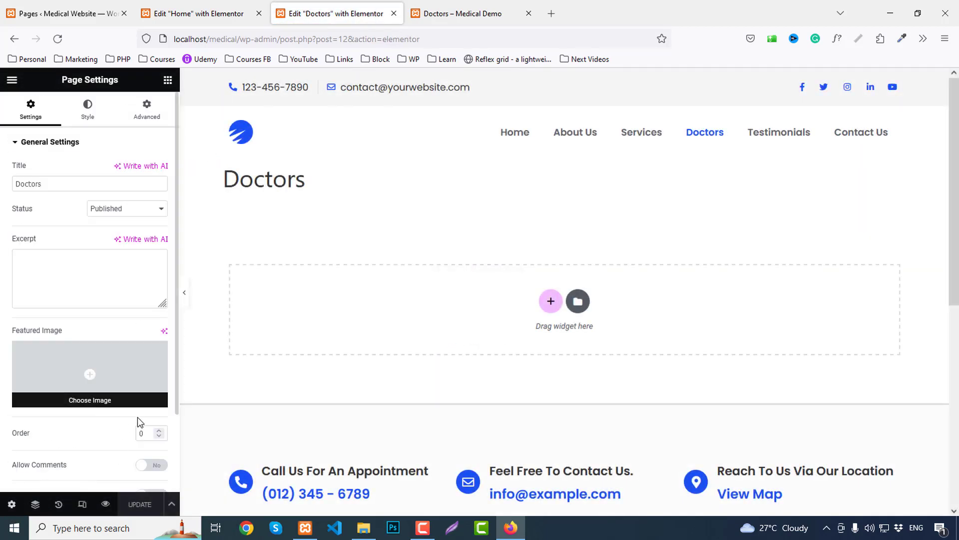
{"action": "scroll", "coordinate": [139, 425], "scroll_direction": "down", "scroll_amount": 2}
{"action": "left_click", "coordinate": [125, 447]}
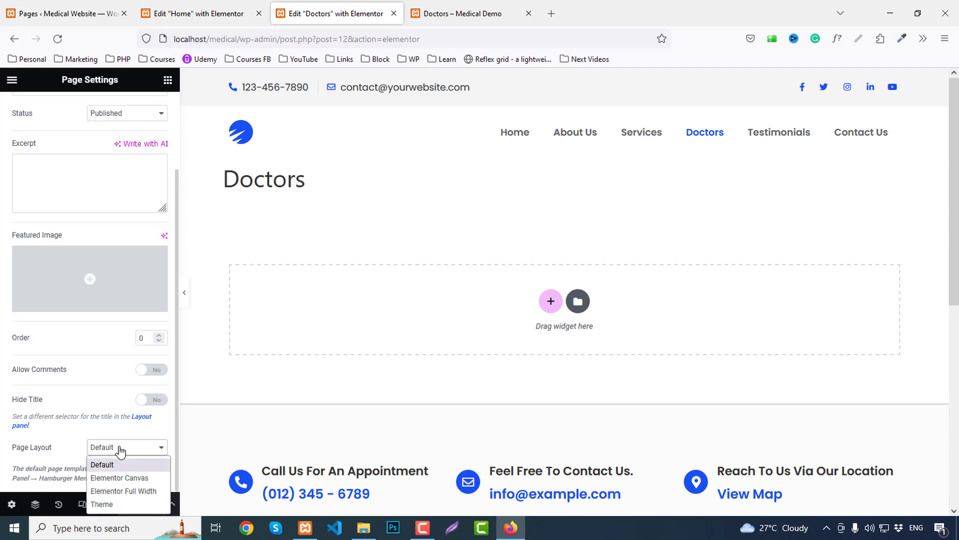
{"action": "left_click", "coordinate": [119, 488]}
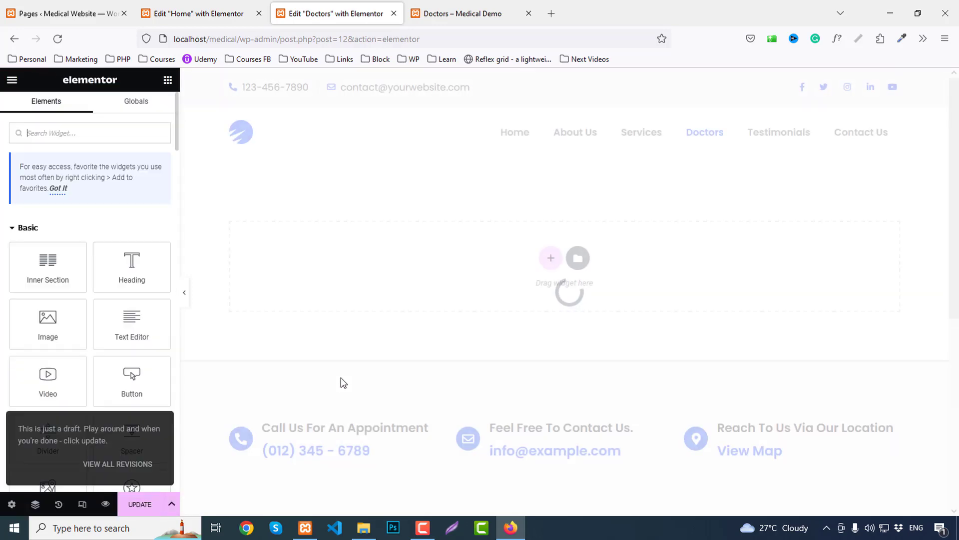
Paste the copied banner section onto the Doctors page and change its heading to "Our Doctors".
{"action": "left_click", "coordinate": [472, 274]}
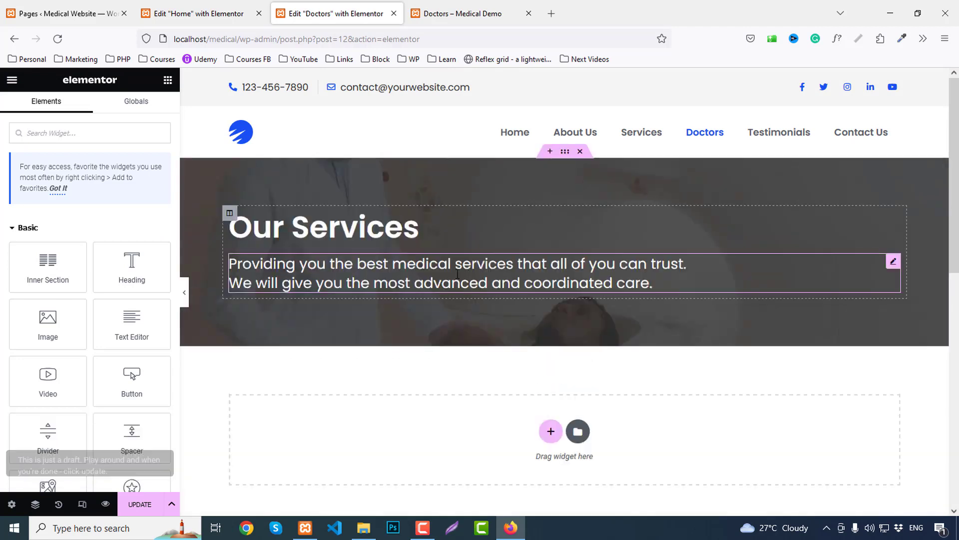
{"action": "left_click", "coordinate": [420, 228]}
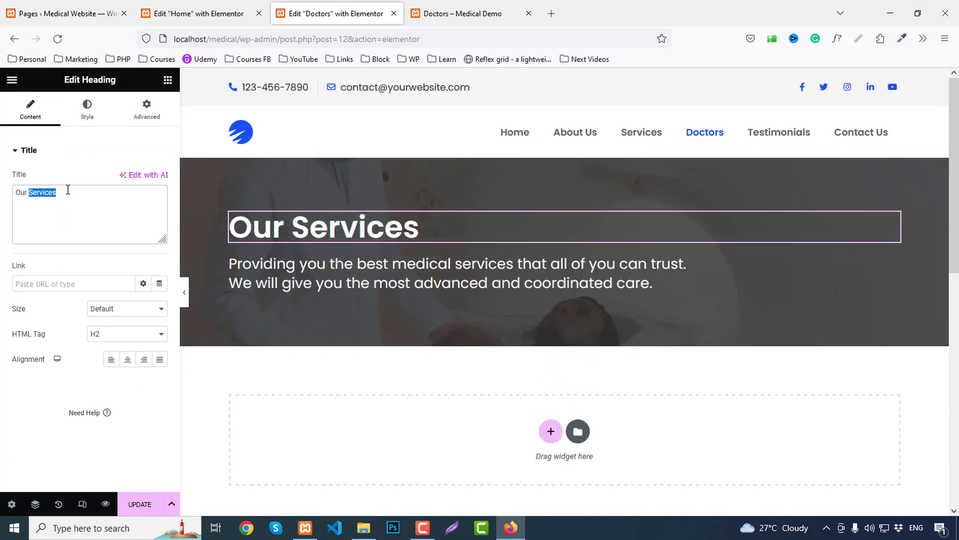
{"action": "type", "text": "Docto"}
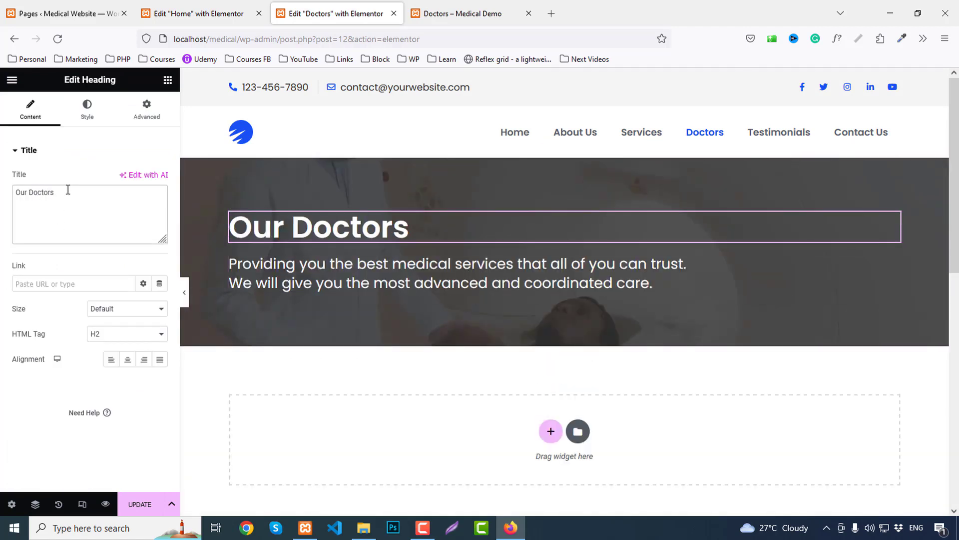
Copy the "Experienced Doctors" section from the Home page and paste it below the Doctors banner, keeping only the row of doctors.
{"action": "left_click", "coordinate": [165, 11]}
{"action": "scroll", "coordinate": [769, 347], "scroll_direction": "down", "scroll_amount": 1}
{"action": "scroll", "coordinate": [769, 347], "scroll_direction": "up", "scroll_amount": 5}
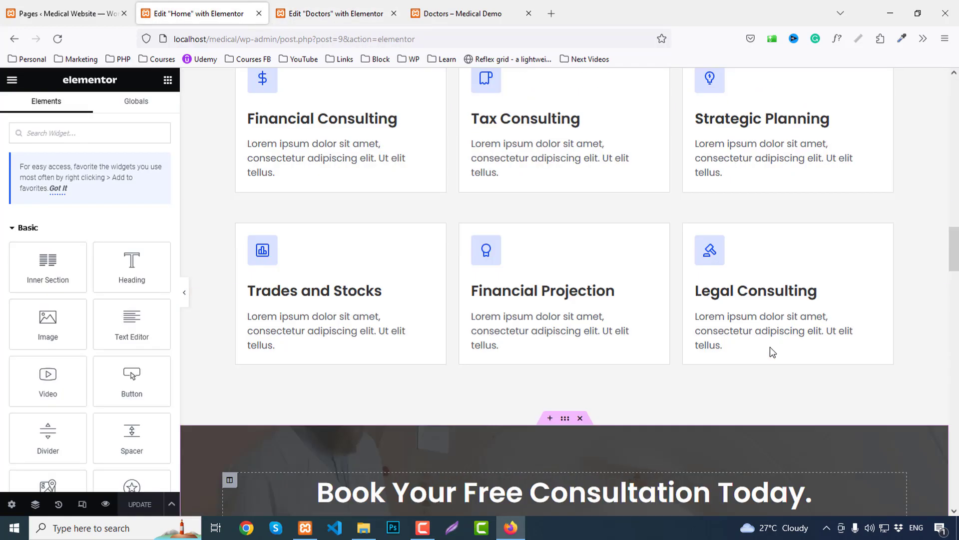
{"action": "scroll", "coordinate": [770, 347], "scroll_direction": "down", "scroll_amount": 7}
{"action": "right_click", "coordinate": [570, 296]}
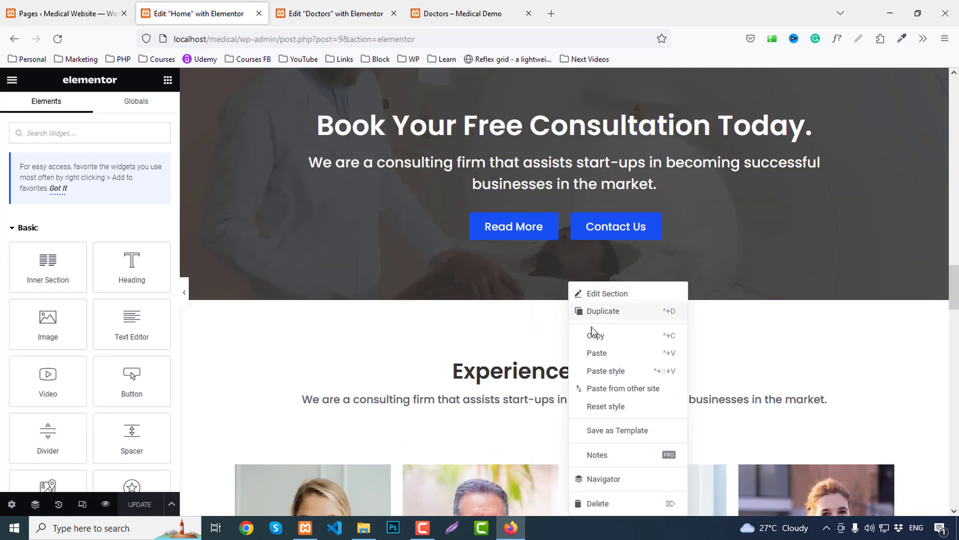
{"action": "left_click", "coordinate": [595, 332]}
{"action": "left_click", "coordinate": [335, 14]}
{"action": "scroll", "coordinate": [454, 298], "scroll_direction": "down", "scroll_amount": 5}
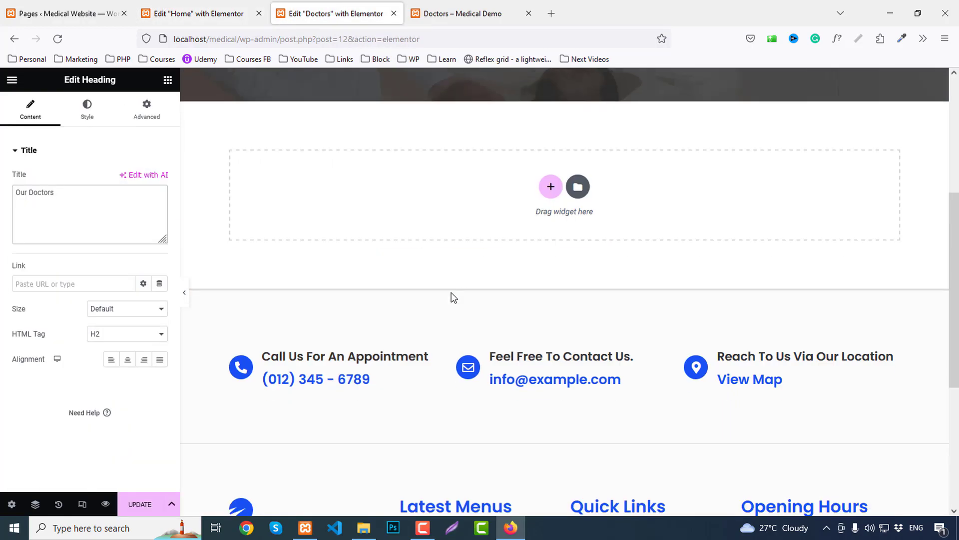
{"action": "right_click", "coordinate": [393, 192]}
{"action": "left_click", "coordinate": [408, 199]}
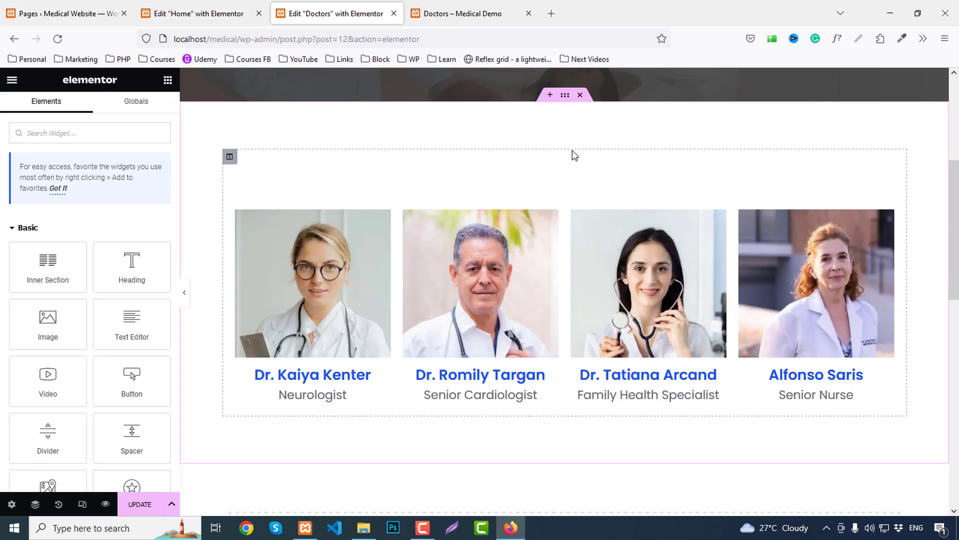
Set the top margin of the doctors row's inner section to 0.
{"action": "left_click", "coordinate": [564, 95]}
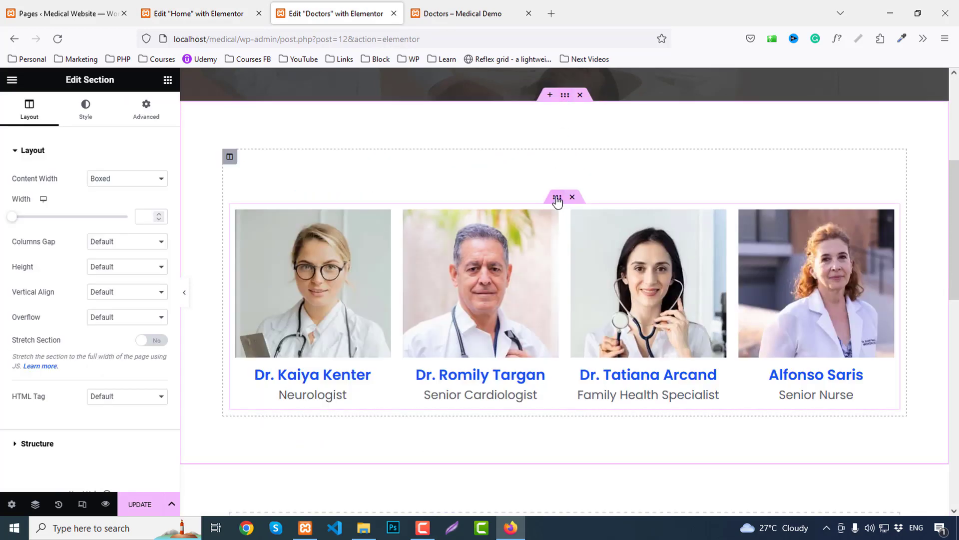
{"action": "left_click", "coordinate": [557, 198]}
{"action": "left_click", "coordinate": [146, 110]}
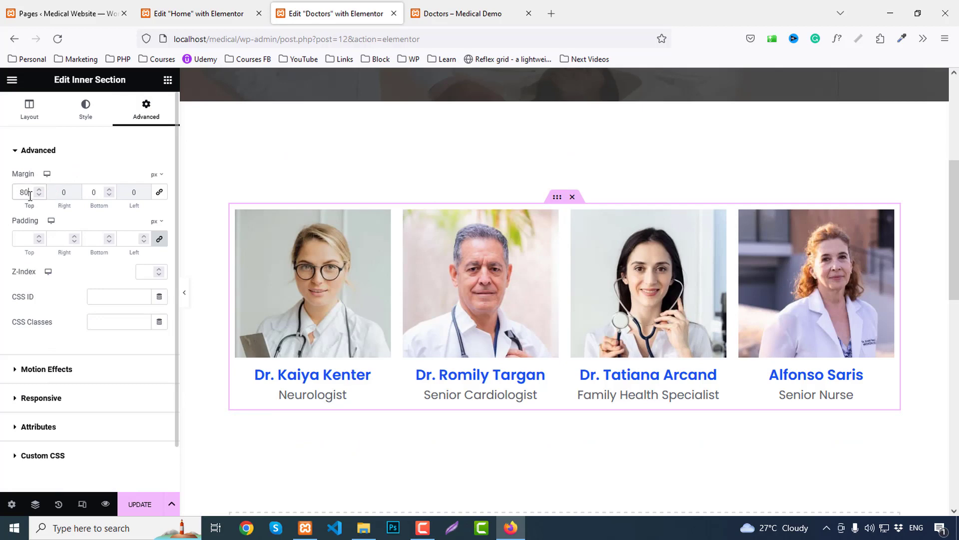
{"action": "type", "text": "0"}
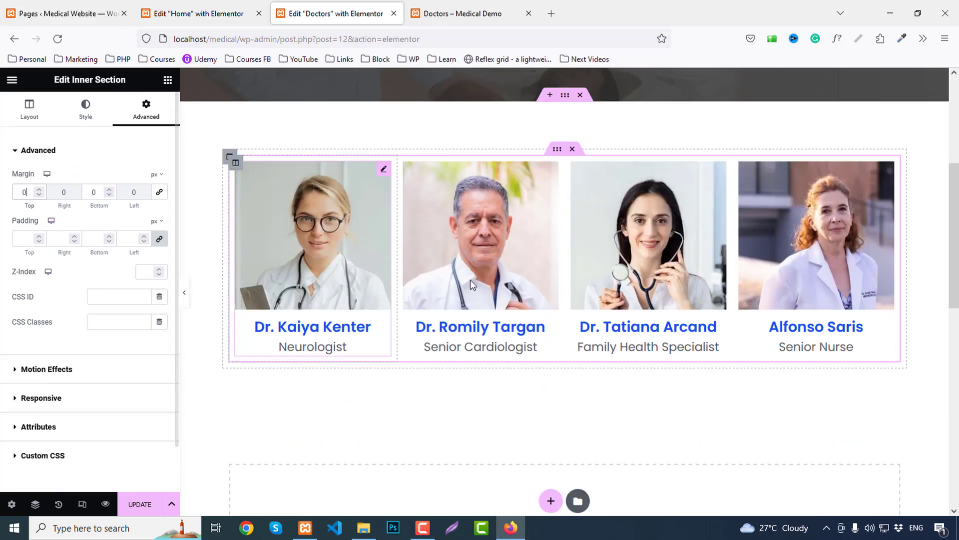
Duplicate the inner section of doctors three times to stack four rows.
{"action": "right_click", "coordinate": [561, 150]}
{"action": "left_click", "coordinate": [589, 186]}
{"action": "right_click", "coordinate": [557, 355]}
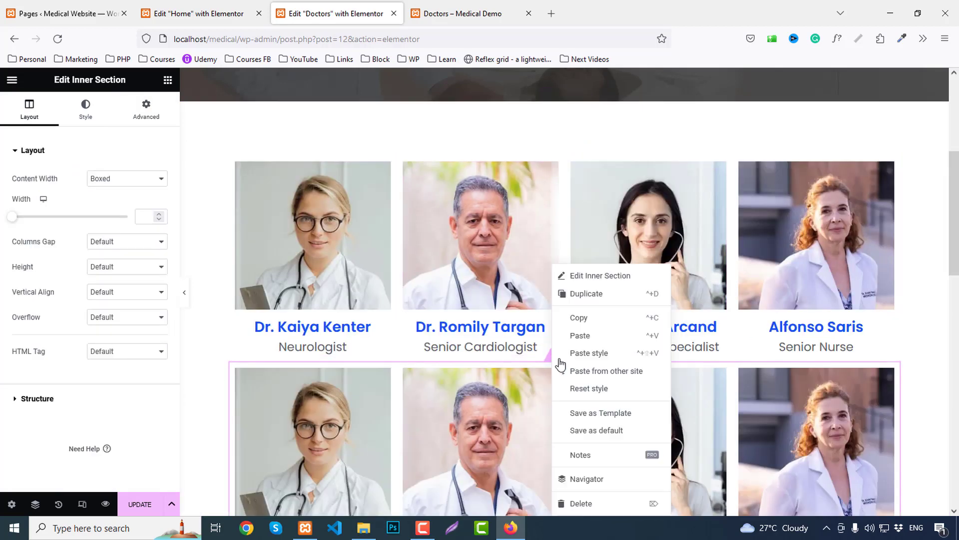
{"action": "left_click", "coordinate": [590, 294]}
{"action": "scroll", "coordinate": [645, 298], "scroll_direction": "down", "scroll_amount": 5}
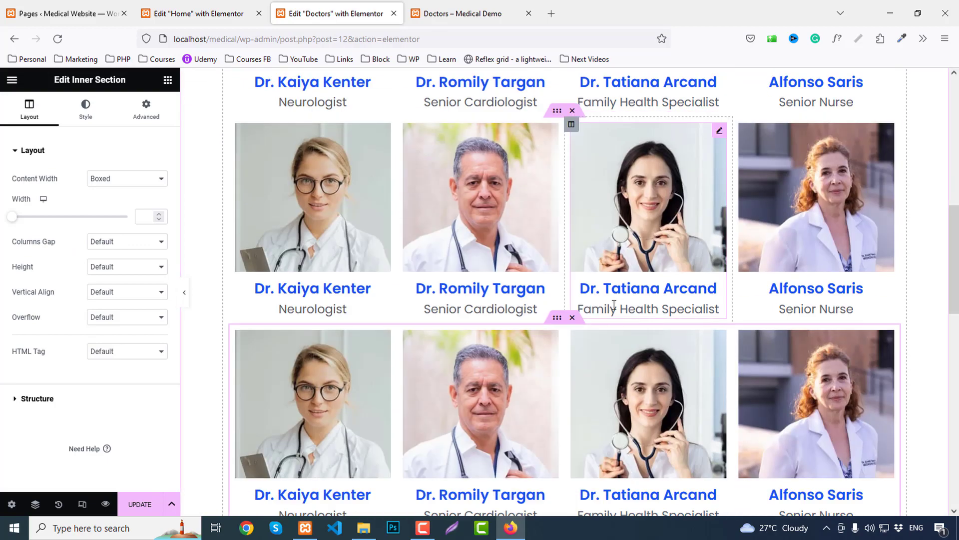
{"action": "right_click", "coordinate": [556, 318]}
{"action": "left_click", "coordinate": [592, 298]}
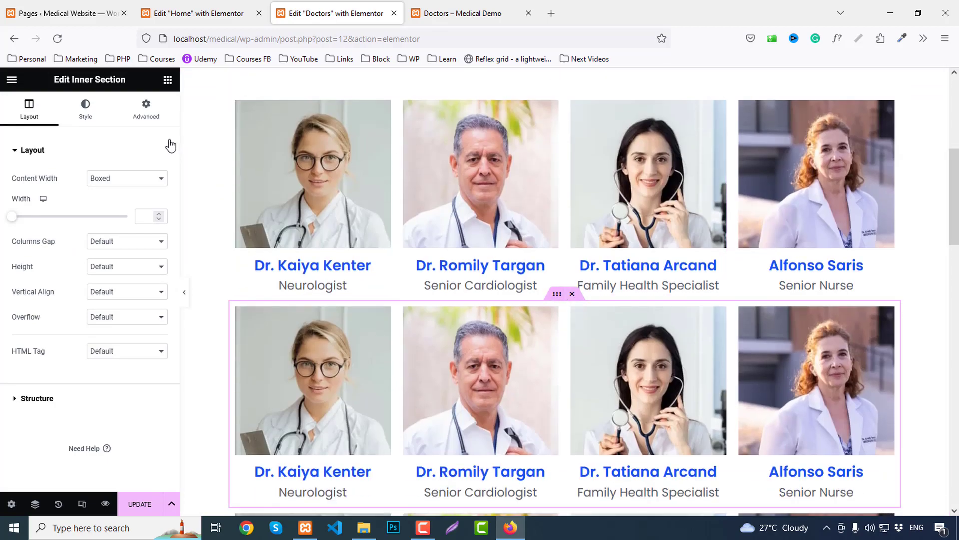
Set the top and bottom margins of the second doctors row to 30 px.
{"action": "left_click", "coordinate": [150, 111]}
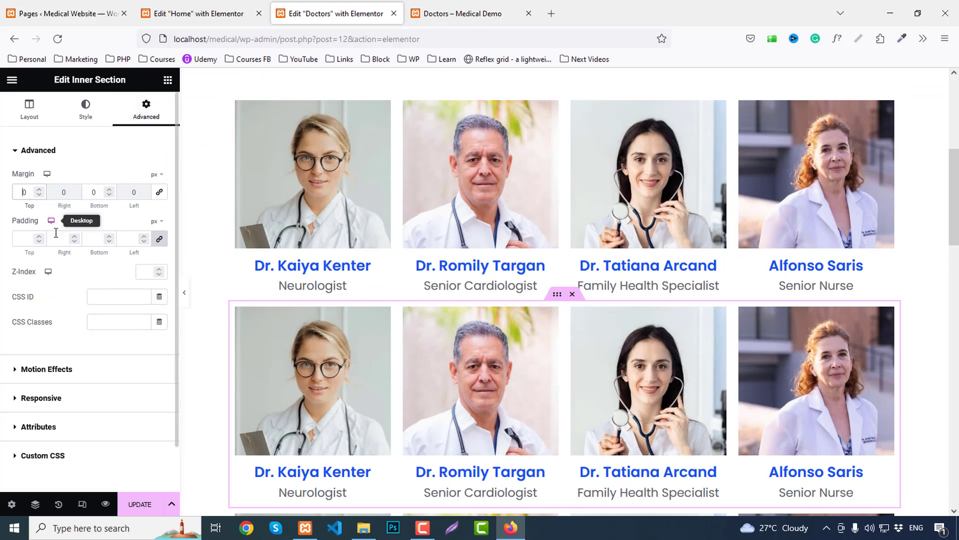
{"action": "type", "text": "300"}
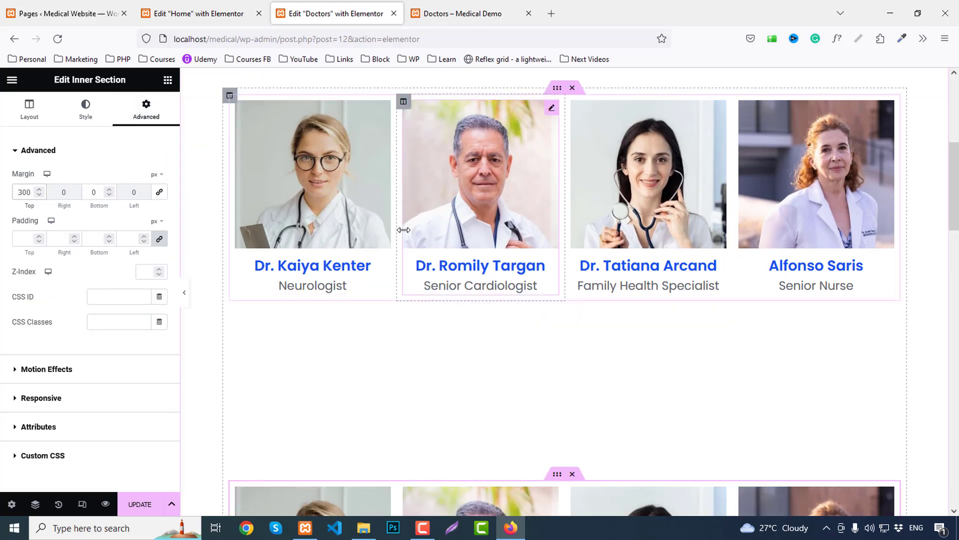
{"action": "key", "text": "BackSpace"}
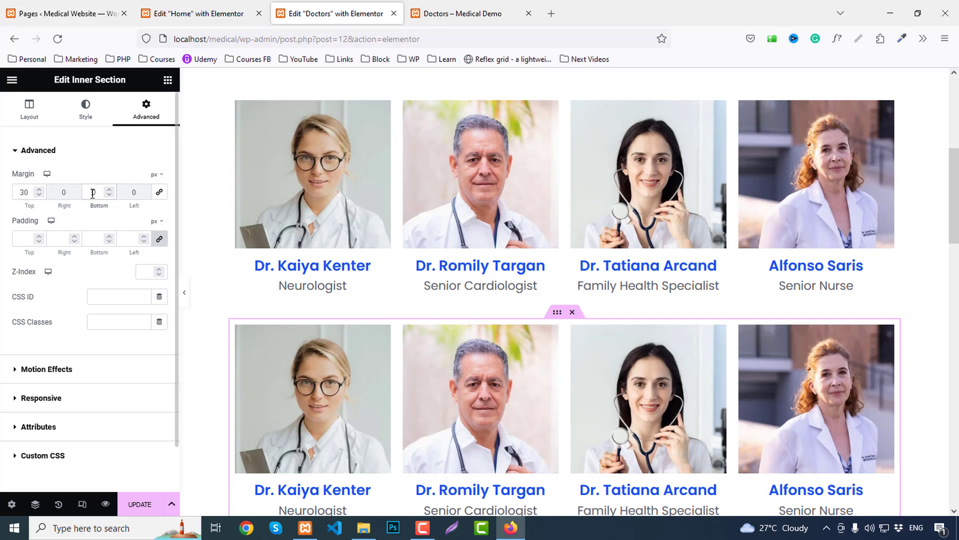
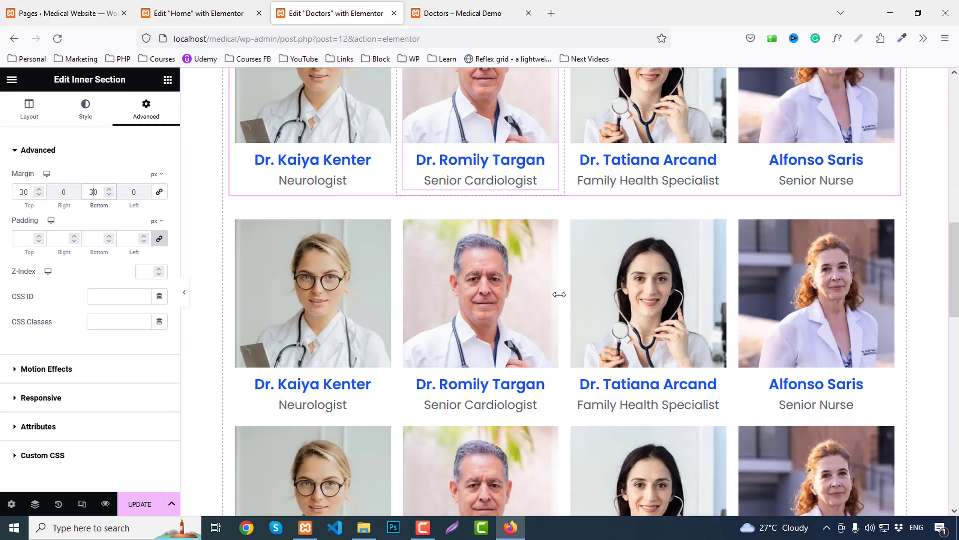
Set the top and bottom margins of the last doctors row to 30 px.
{"action": "scroll", "coordinate": [557, 294], "scroll_direction": "down", "scroll_amount": 2}
{"action": "scroll", "coordinate": [569, 281], "scroll_direction": "up", "scroll_amount": 1}
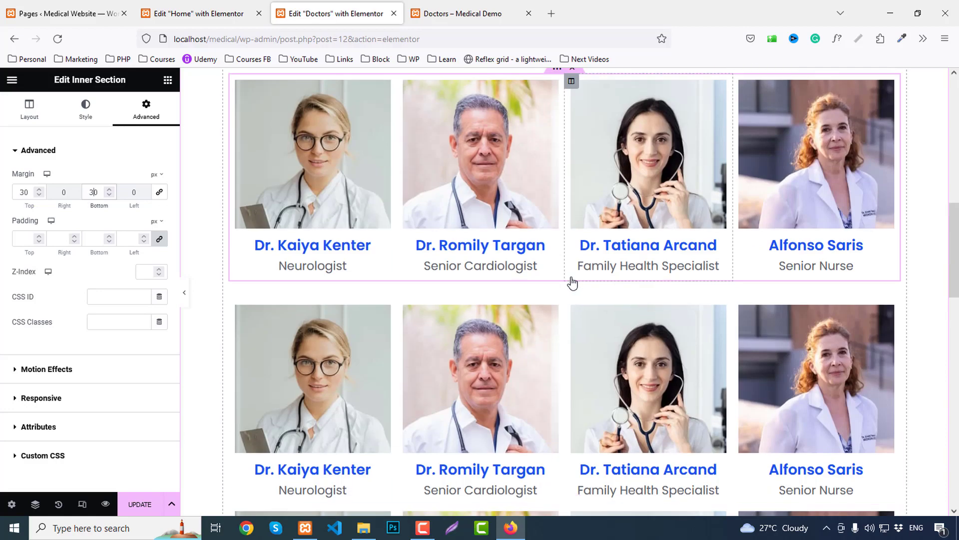
{"action": "scroll", "coordinate": [569, 281], "scroll_direction": "down", "scroll_amount": 3}
{"action": "scroll", "coordinate": [563, 270], "scroll_direction": "up", "scroll_amount": 2}
{"action": "left_click", "coordinate": [556, 263]}
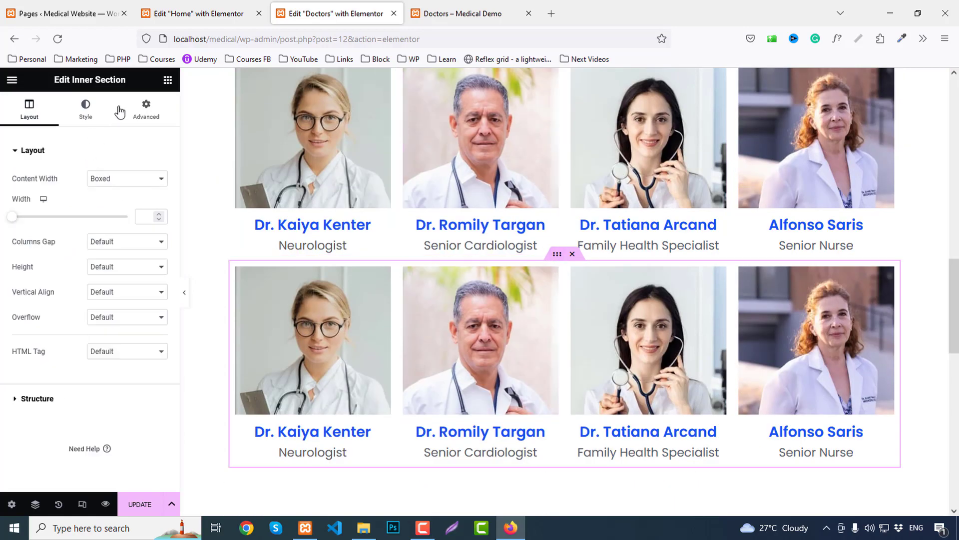
{"action": "left_click", "coordinate": [146, 107]}
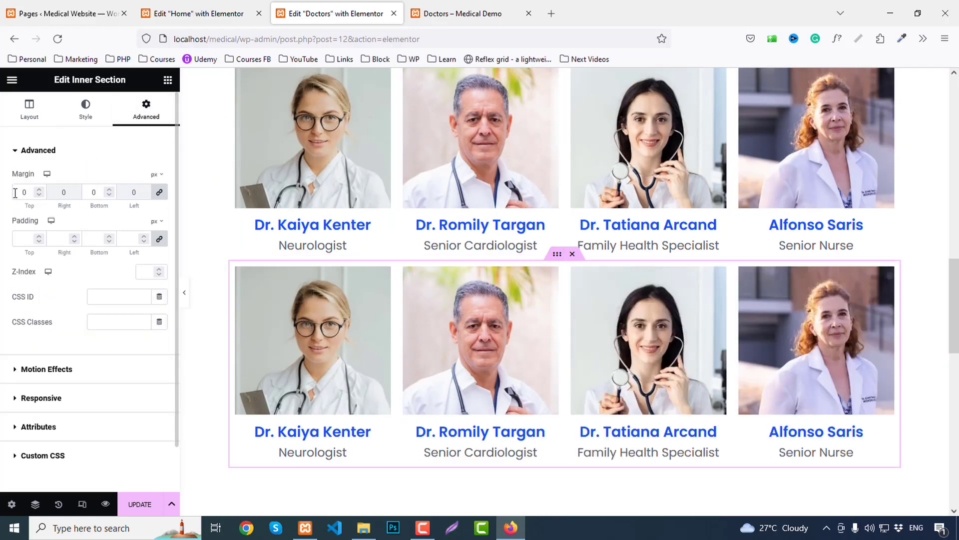
{"action": "type", "text": "30"}
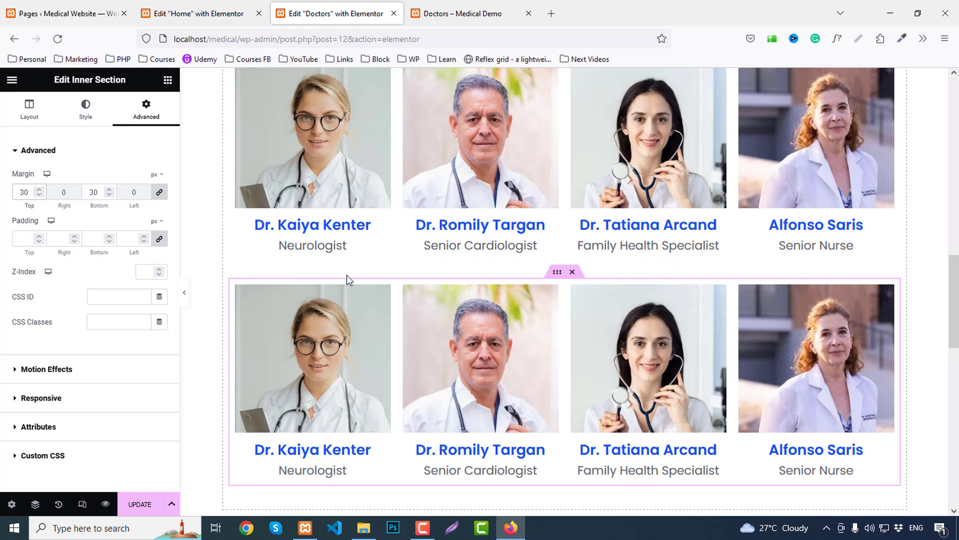
Copy the "Book Your Free Consultation Today." section from the Home page and paste it below the doctors rows.
{"action": "scroll", "coordinate": [398, 283], "scroll_direction": "up", "scroll_amount": 5}
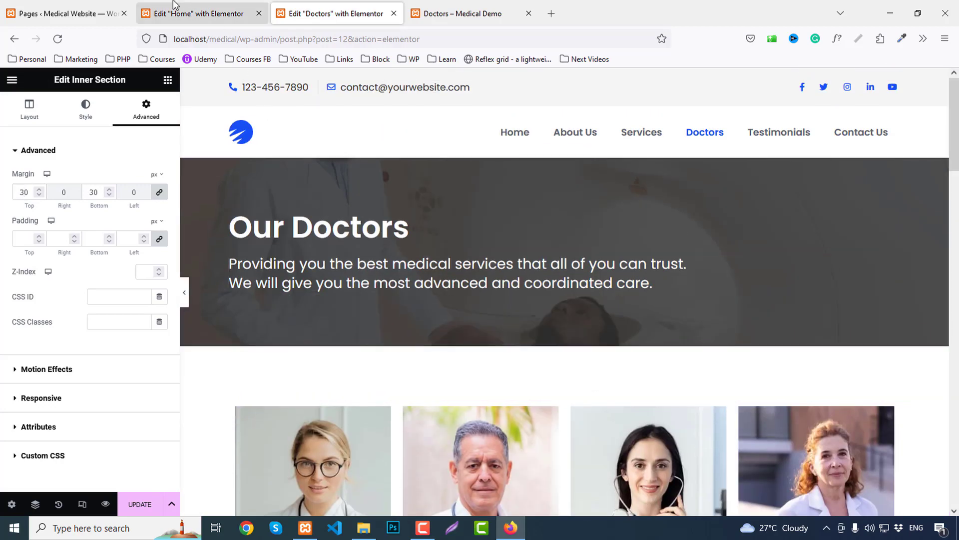
{"action": "left_click", "coordinate": [199, 13]}
{"action": "scroll", "coordinate": [742, 297], "scroll_direction": "down", "scroll_amount": 5}
{"action": "scroll", "coordinate": [747, 304], "scroll_direction": "down", "scroll_amount": 10}
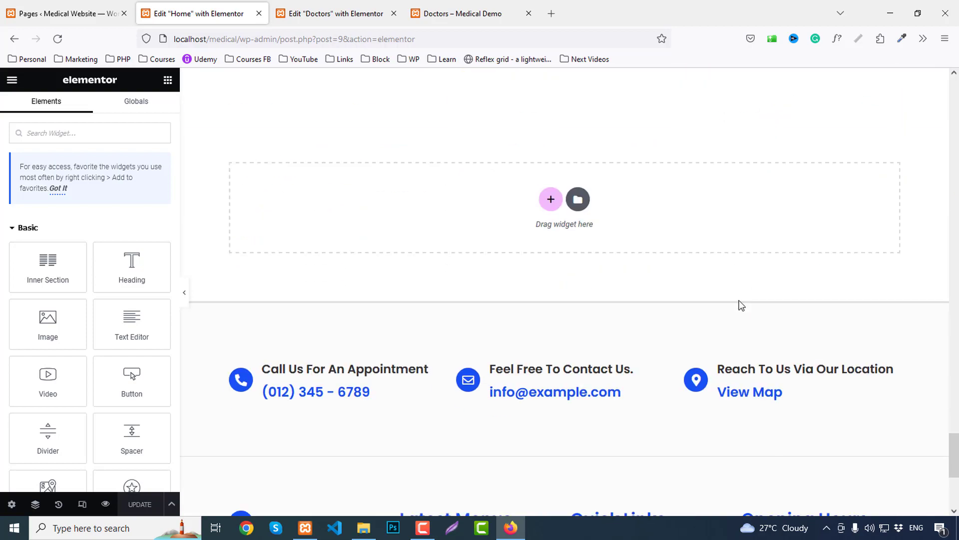
{"action": "scroll", "coordinate": [674, 279], "scroll_direction": "up", "scroll_amount": 10}
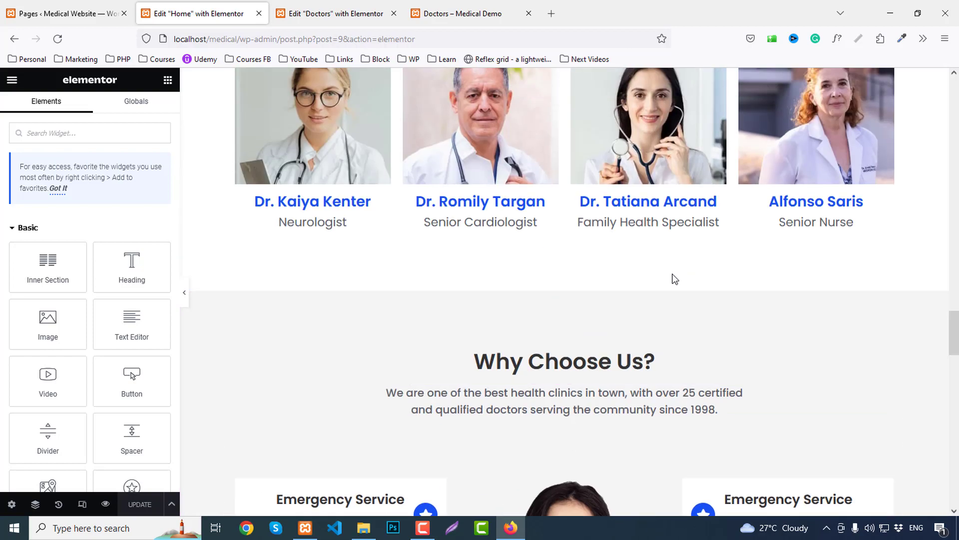
{"action": "scroll", "coordinate": [674, 279], "scroll_direction": "up", "scroll_amount": 5}
{"action": "right_click", "coordinate": [566, 111]}
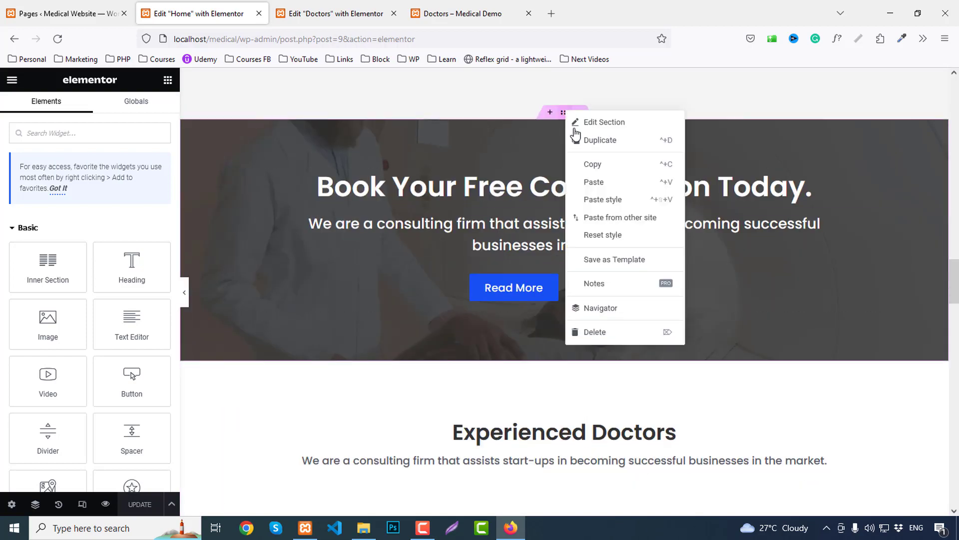
{"action": "left_click", "coordinate": [593, 165]}
{"action": "key", "text": "ctrl+Tab"}
{"action": "scroll", "coordinate": [506, 374], "scroll_direction": "down", "scroll_amount": 10}
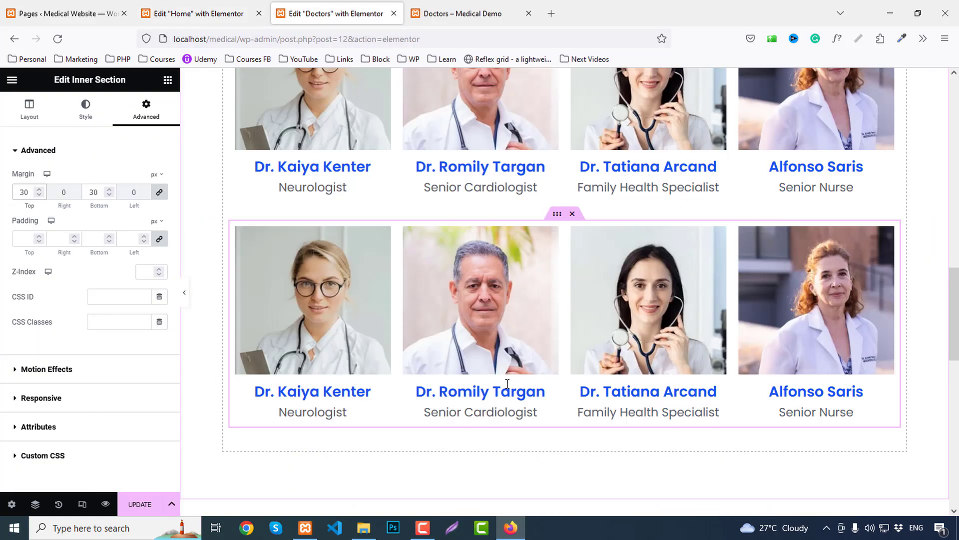
{"action": "right_click", "coordinate": [384, 220]}
{"action": "left_click", "coordinate": [415, 233]}
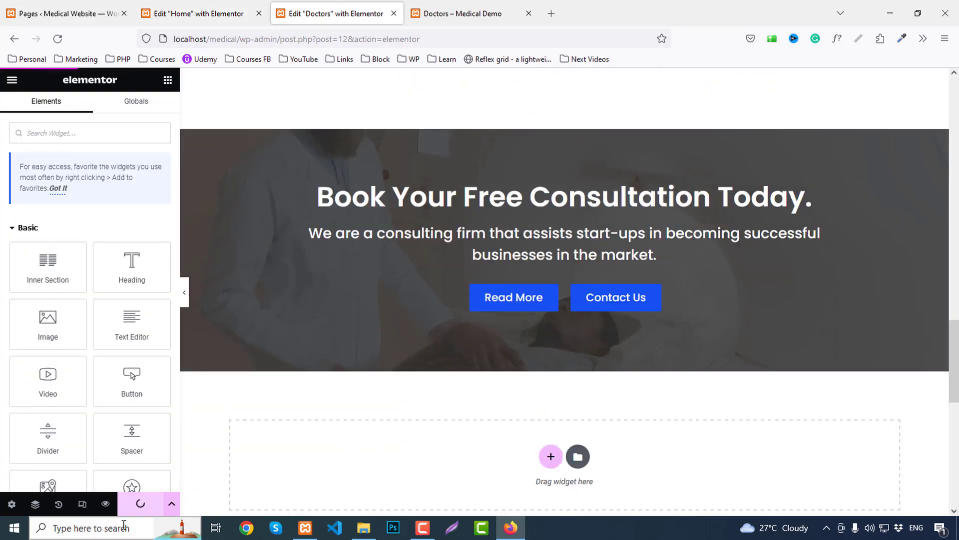
Update the Doctors page and review its preview from banner to footer.
{"action": "left_click", "coordinate": [105, 511]}
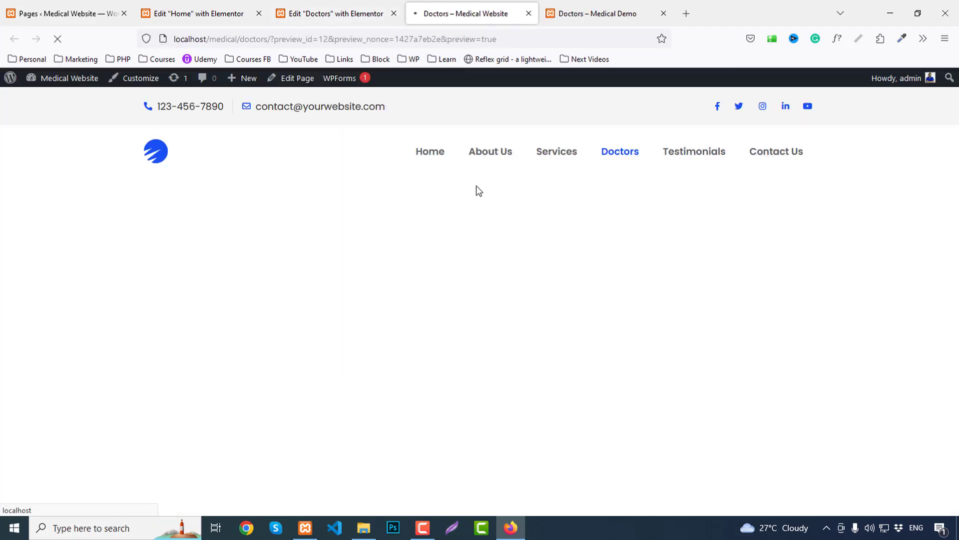
{"action": "scroll", "coordinate": [678, 299], "scroll_direction": "down", "scroll_amount": 10}
{"action": "scroll", "coordinate": [678, 302], "scroll_direction": "down", "scroll_amount": 10}
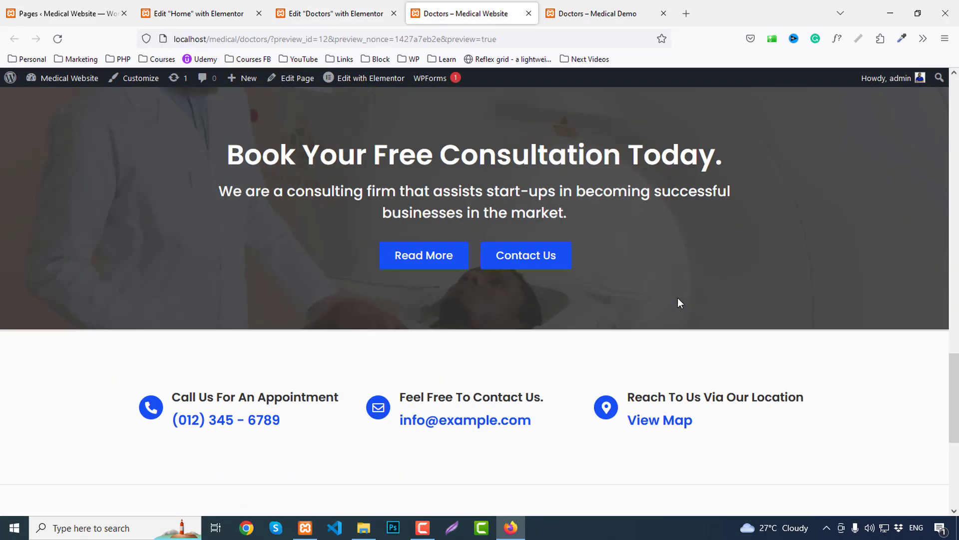
{"action": "scroll", "coordinate": [677, 303], "scroll_direction": "down", "scroll_amount": 5}
{"action": "scroll", "coordinate": [677, 303], "scroll_direction": "up", "scroll_amount": 10}
{"action": "scroll", "coordinate": [678, 303], "scroll_direction": "up", "scroll_amount": 10}
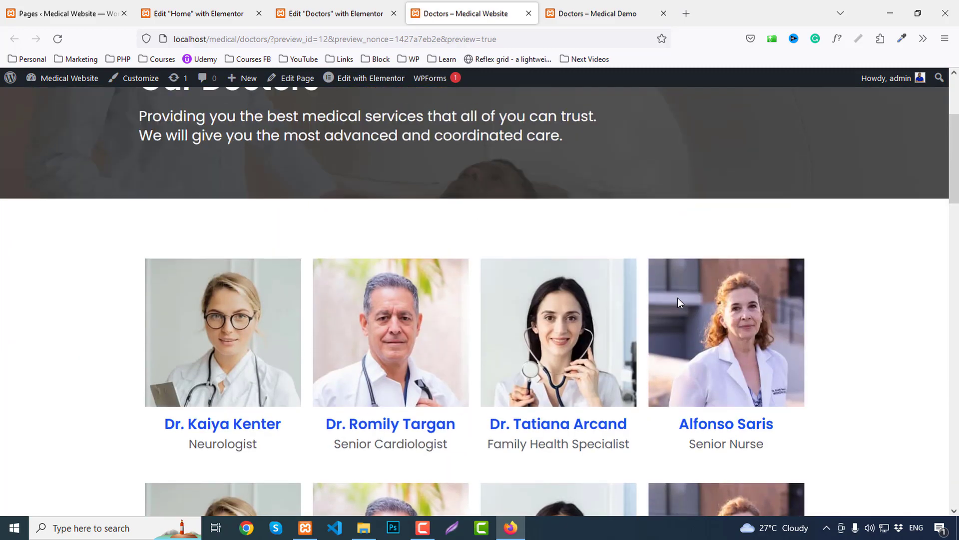
Open the site's Testimonials page and examine the demo site's Testimonials page for its layout.
{"action": "left_click", "coordinate": [690, 152]}
{"action": "left_click", "coordinate": [552, 5]}
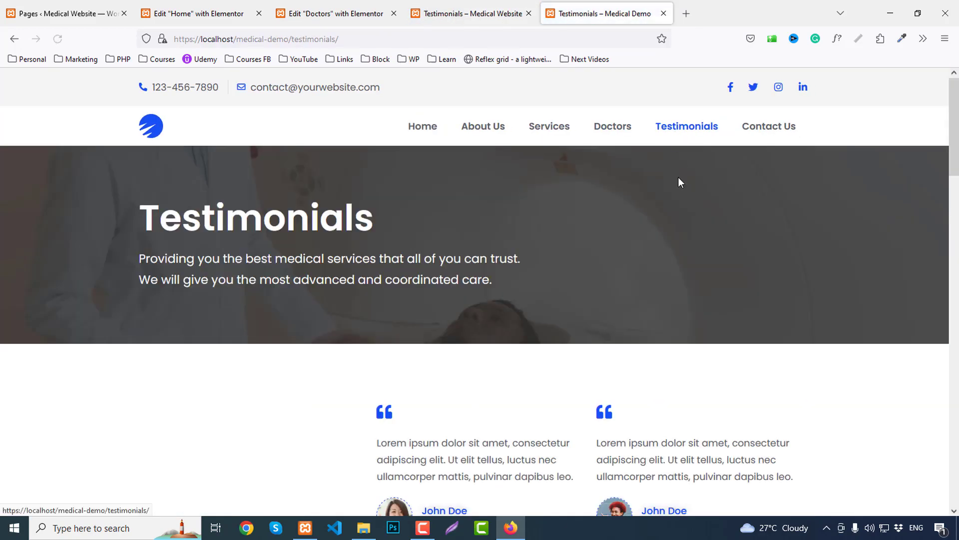
{"action": "scroll", "coordinate": [678, 179], "scroll_direction": "down", "scroll_amount": 7}
{"action": "scroll", "coordinate": [680, 179], "scroll_direction": "down", "scroll_amount": 3}
{"action": "scroll", "coordinate": [681, 178], "scroll_direction": "up", "scroll_amount": 10}
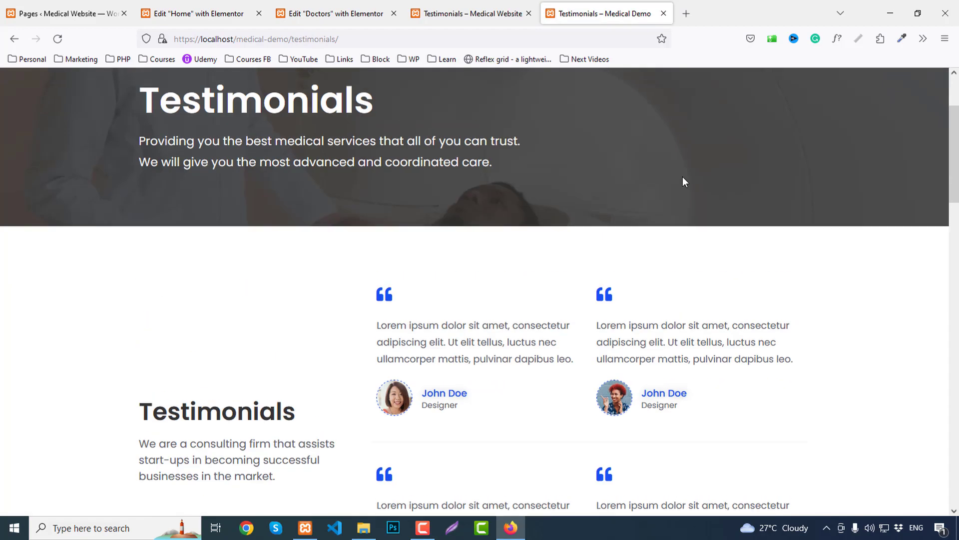
Open the Testimonials page for editing in WordPress and copy the "Our Doctors" banner section from the Doctors page.
{"action": "left_click", "coordinate": [475, 14]}
{"action": "left_click", "coordinate": [363, 78]}
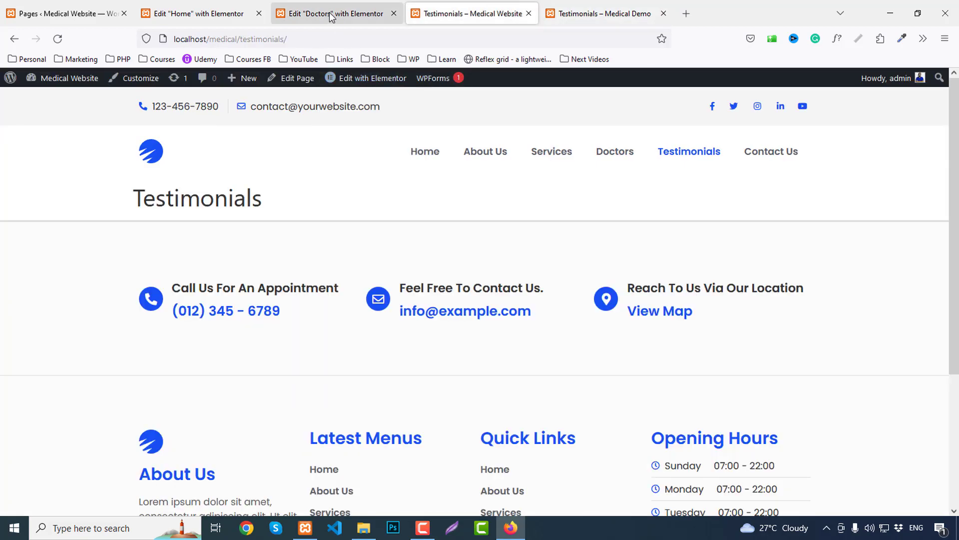
{"action": "left_click", "coordinate": [330, 13]}
{"action": "scroll", "coordinate": [519, 177], "scroll_direction": "up", "scroll_amount": 5}
{"action": "scroll", "coordinate": [520, 177], "scroll_direction": "up", "scroll_amount": 8}
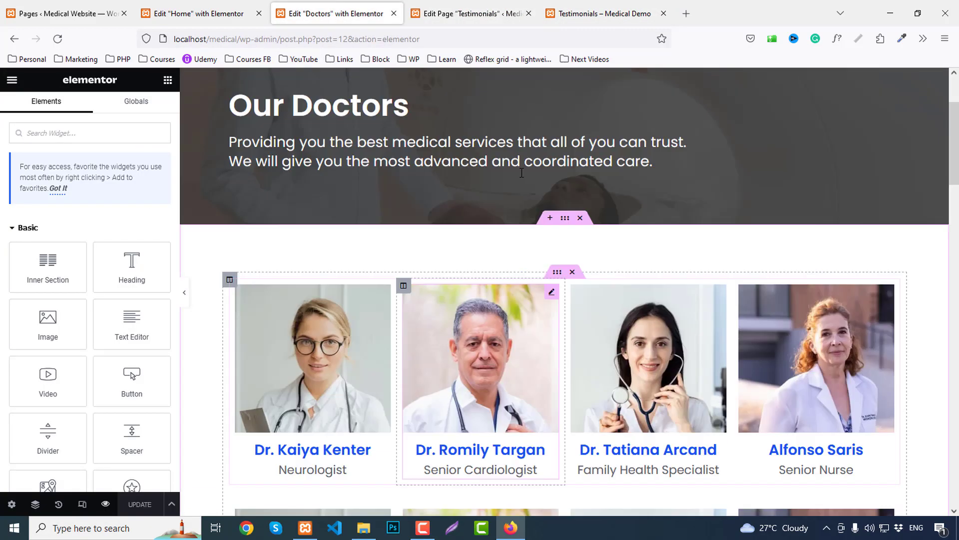
{"action": "right_click", "coordinate": [563, 153]}
{"action": "key", "text": "Escape"}
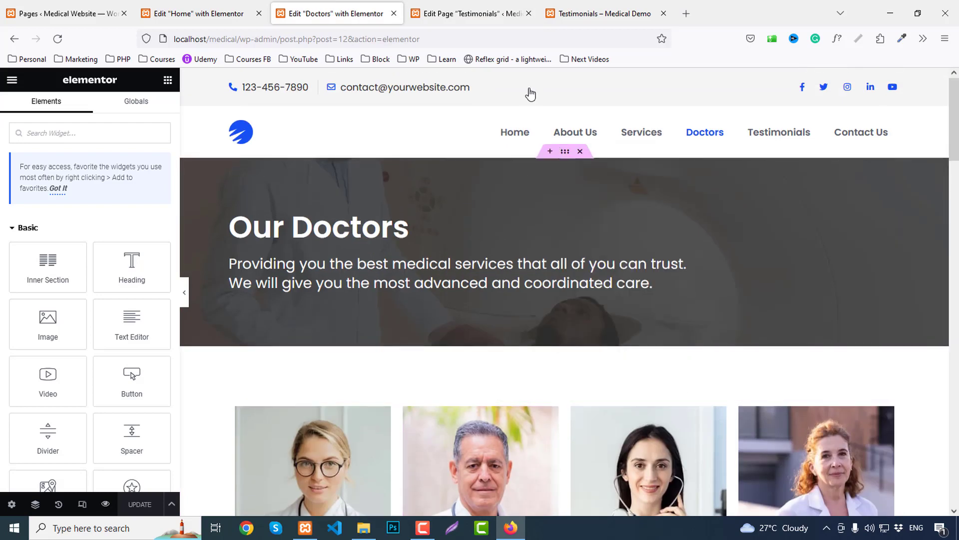
Open the Testimonials page in Elementor and set its page layout to Elementor Full Width.
{"action": "left_click", "coordinate": [495, 14]}
{"action": "left_click", "coordinate": [241, 95]}
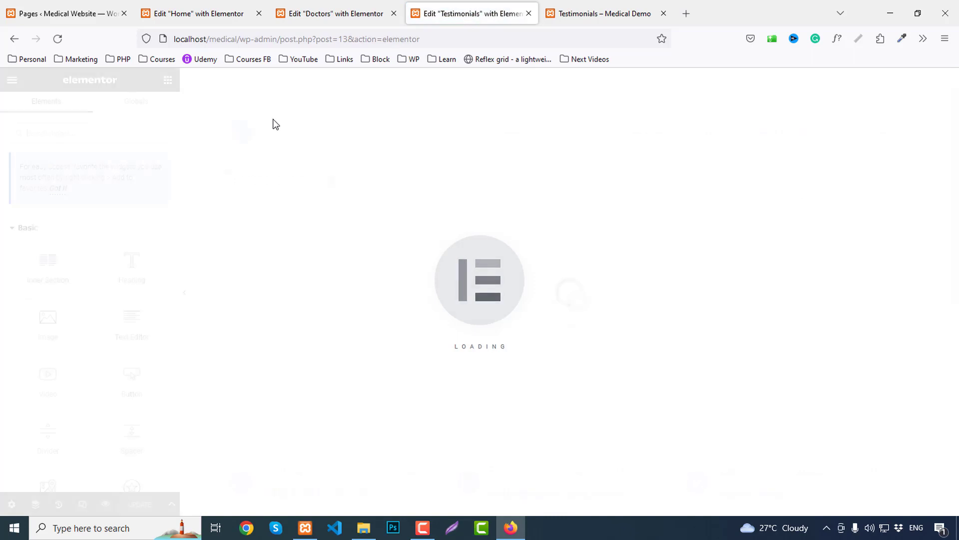
{"action": "left_click", "coordinate": [12, 503]}
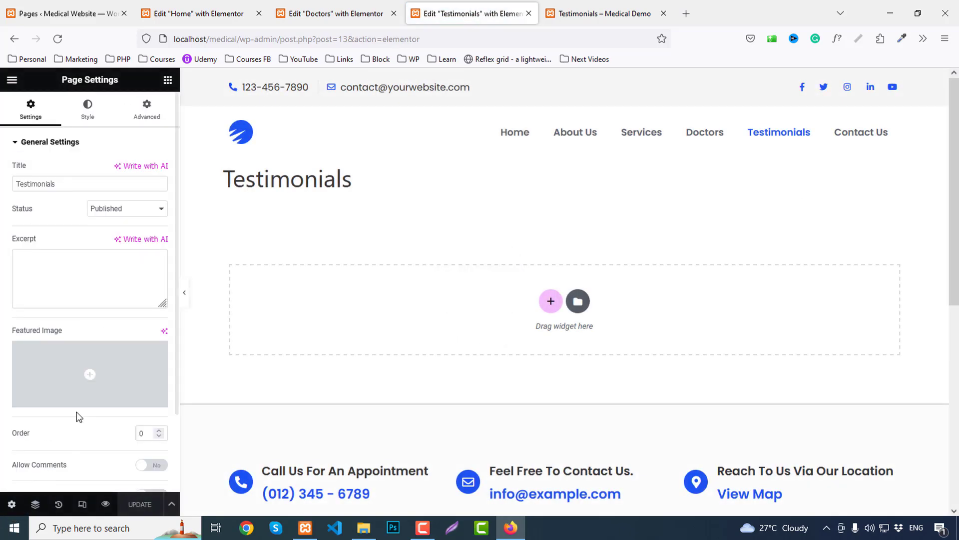
{"action": "scroll", "coordinate": [126, 404], "scroll_direction": "down", "scroll_amount": 2}
{"action": "left_click", "coordinate": [122, 450]}
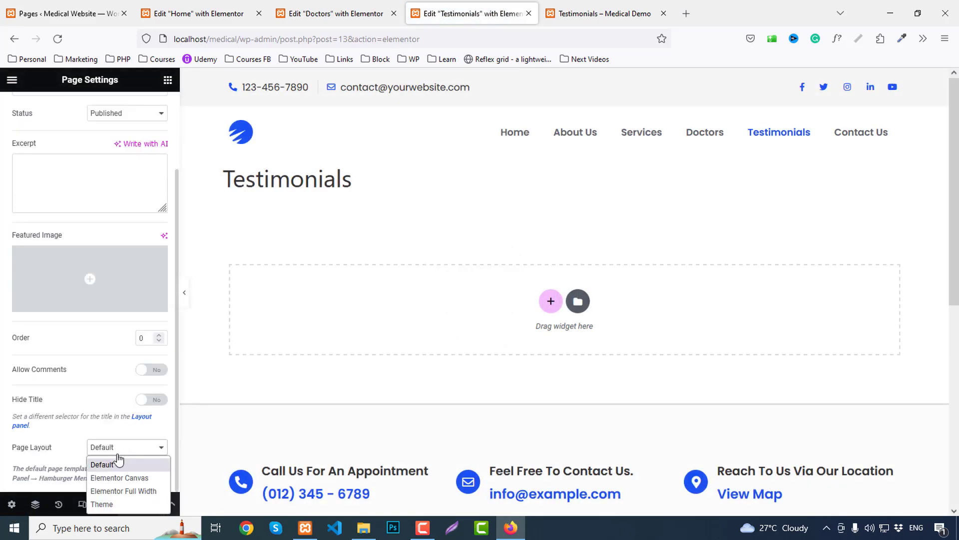
{"action": "left_click", "coordinate": [122, 488]}
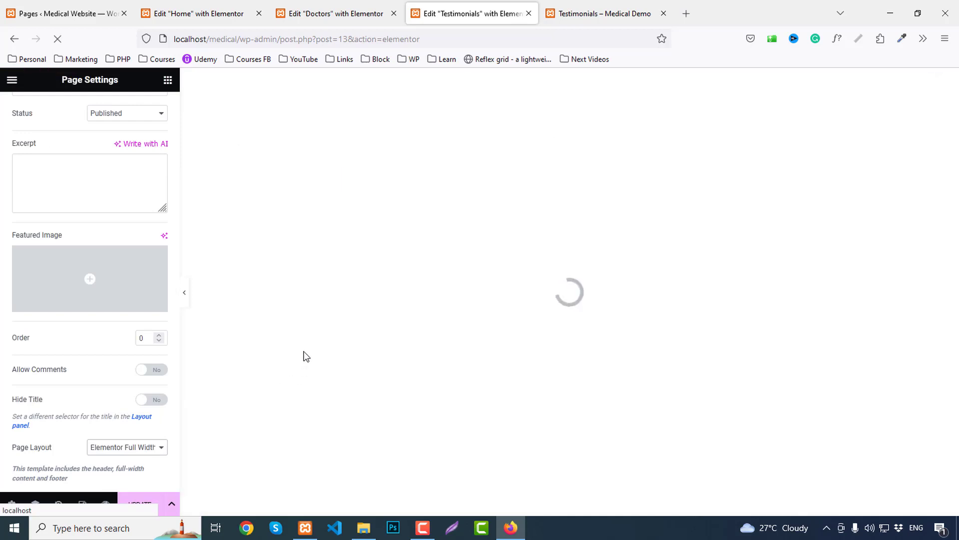
Paste the copied banner section into the Testimonials page and change its heading to "Testimonials".
{"action": "right_click", "coordinate": [299, 281]}
{"action": "left_click", "coordinate": [320, 291]}
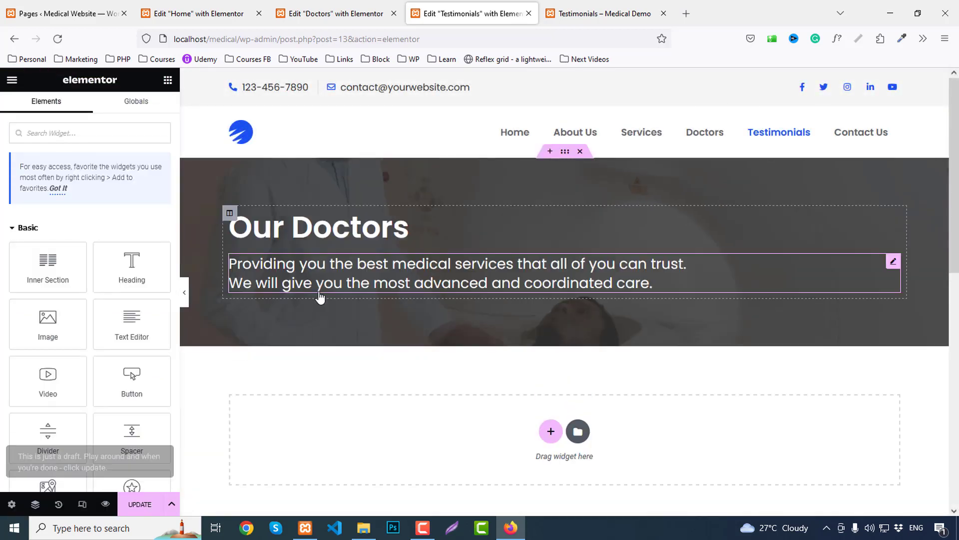
{"action": "left_click", "coordinate": [402, 228]}
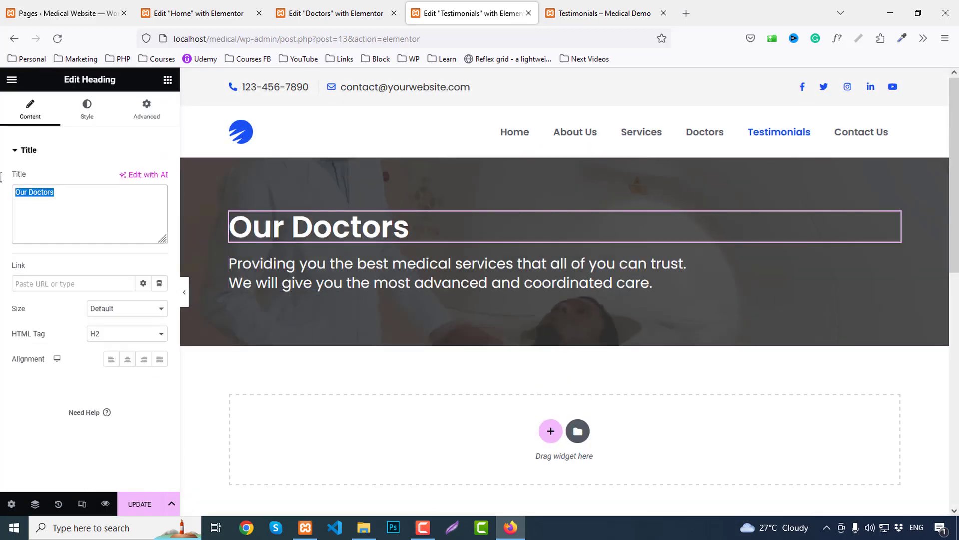
{"action": "type", "text": "Testimonials"}
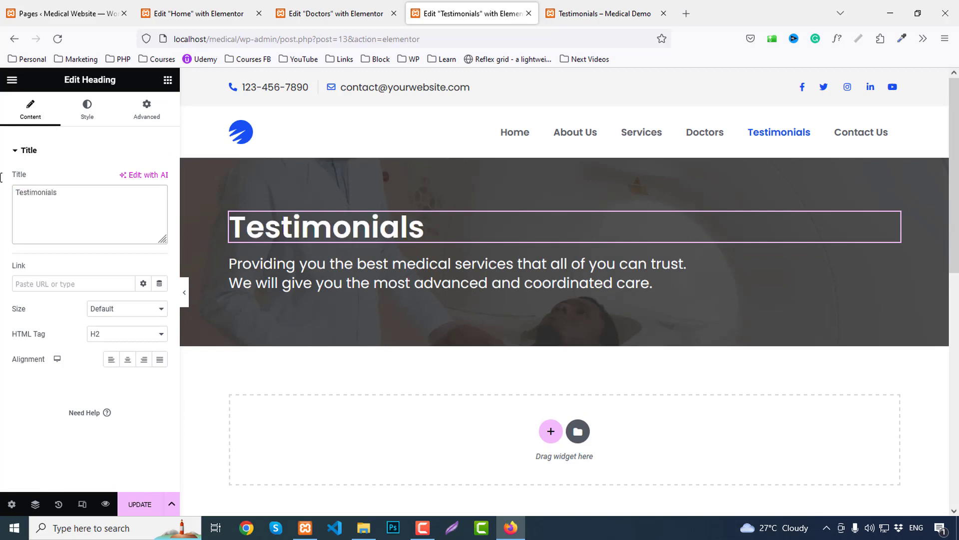
Copy the Testimonials section from the Home page and paste it below the banner on the Testimonials page.
{"action": "left_click", "coordinate": [327, 11]}
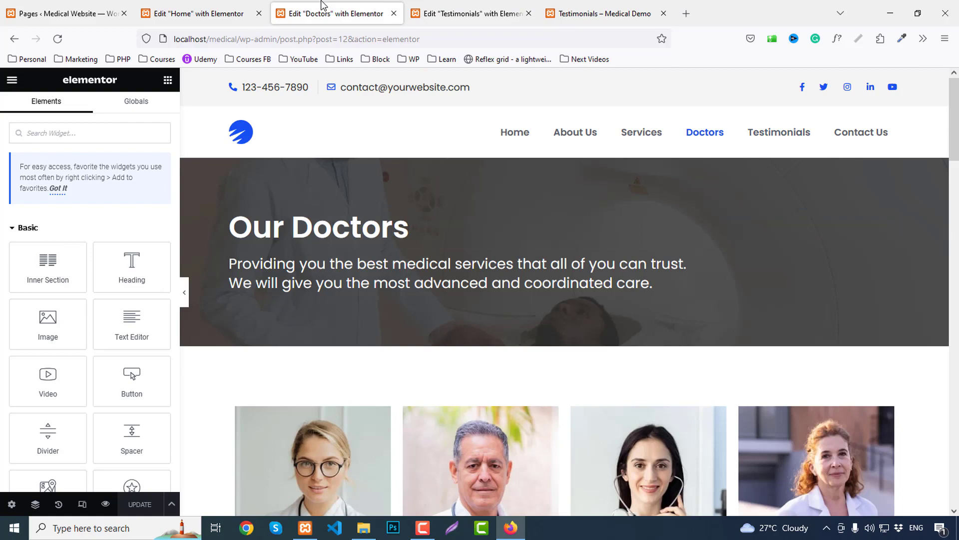
{"action": "left_click", "coordinate": [258, 7]}
{"action": "scroll", "coordinate": [690, 302], "scroll_direction": "down", "scroll_amount": 6}
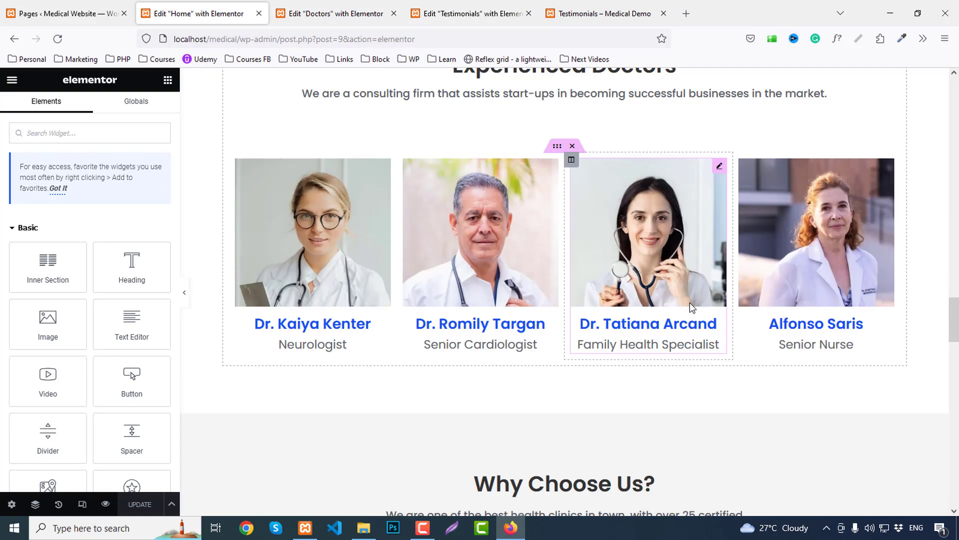
{"action": "scroll", "coordinate": [690, 302], "scroll_direction": "down", "scroll_amount": 15}
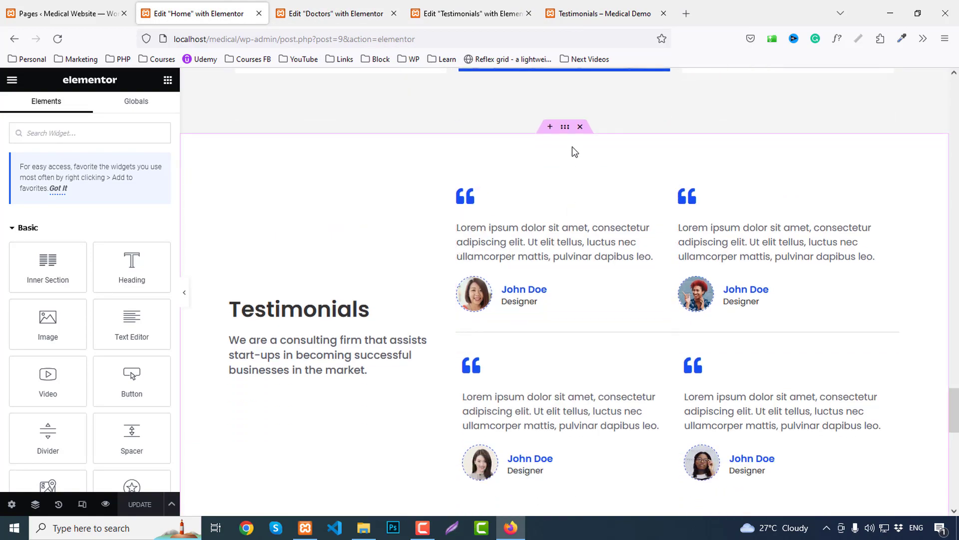
{"action": "right_click", "coordinate": [567, 128]}
{"action": "left_click", "coordinate": [596, 178]}
{"action": "left_click", "coordinate": [336, 14]}
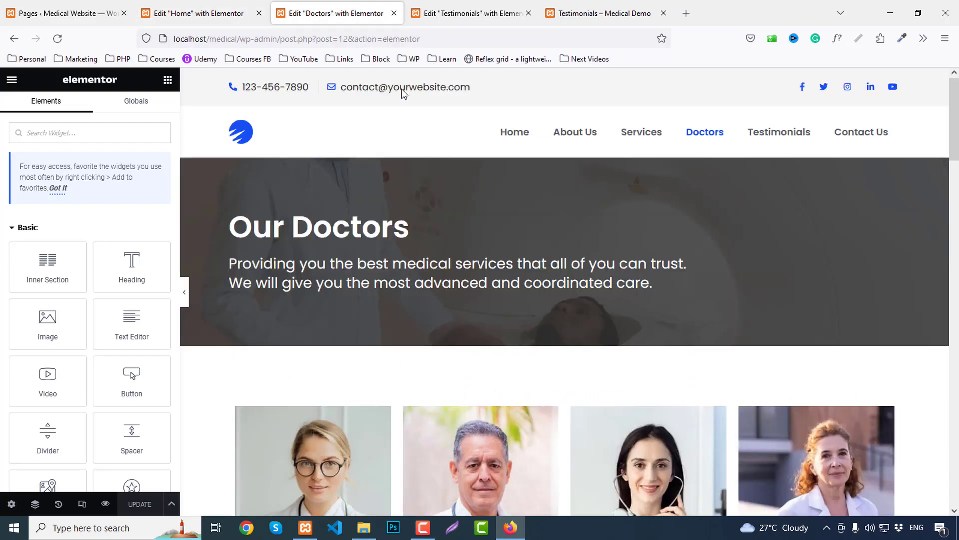
{"action": "scroll", "coordinate": [474, 299], "scroll_direction": "down", "scroll_amount": 5}
{"action": "scroll", "coordinate": [473, 293], "scroll_direction": "up", "scroll_amount": 5}
{"action": "left_click", "coordinate": [470, 14]}
{"action": "scroll", "coordinate": [502, 296], "scroll_direction": "down", "scroll_amount": 4}
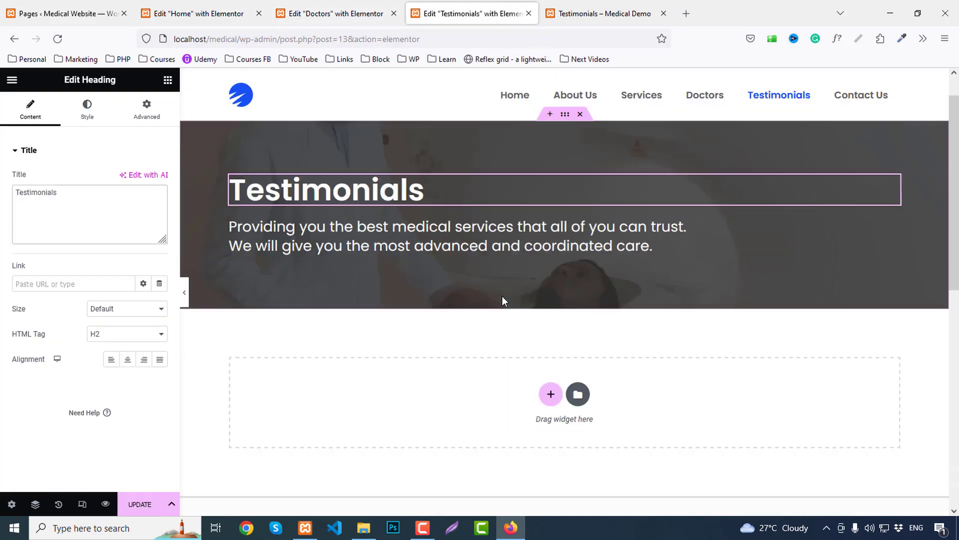
{"action": "right_click", "coordinate": [407, 241]}
{"action": "left_click", "coordinate": [433, 248]}
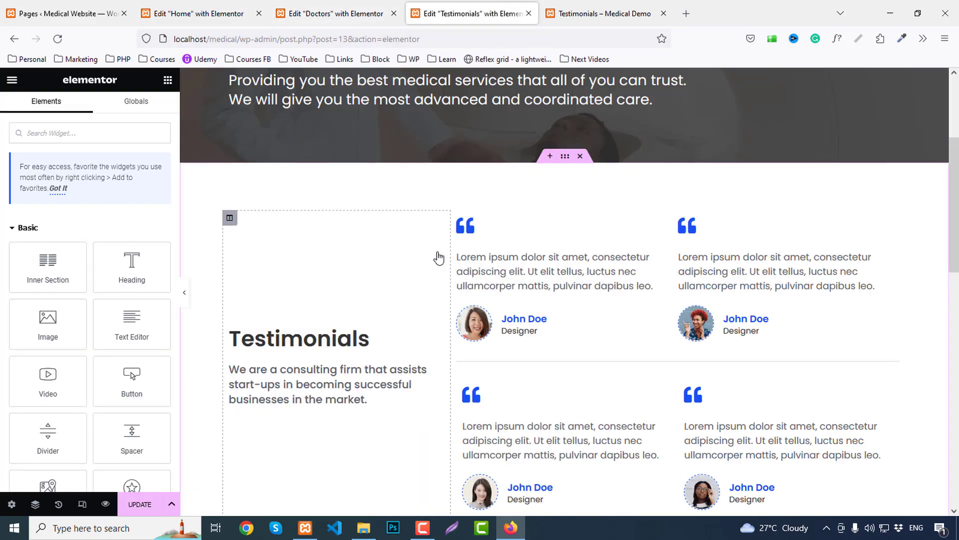
Copy the "Why Choose Us?" section from the Home page and paste it below the testimonials section.
{"action": "left_click", "coordinate": [200, 13]}
{"action": "scroll", "coordinate": [589, 288], "scroll_direction": "down", "scroll_amount": 5}
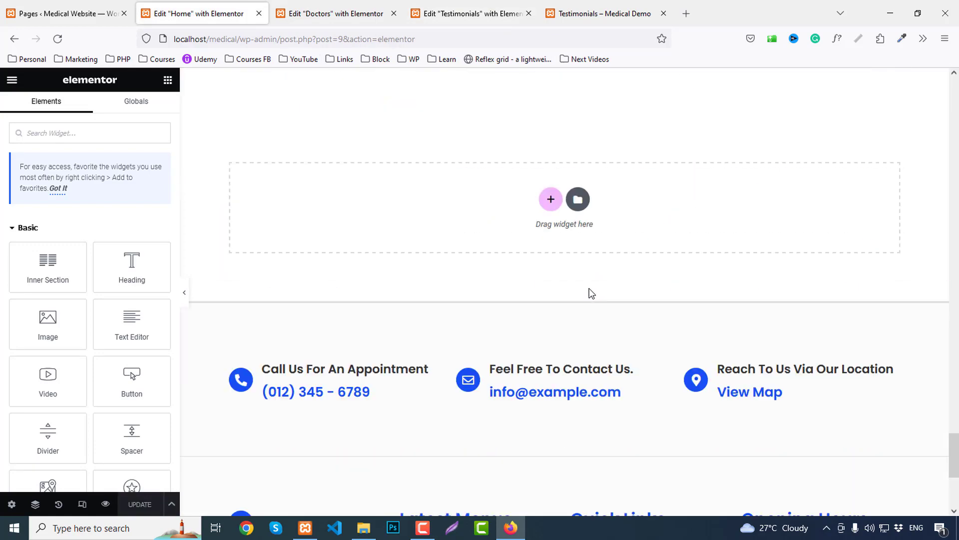
{"action": "scroll", "coordinate": [590, 289], "scroll_direction": "up", "scroll_amount": 8}
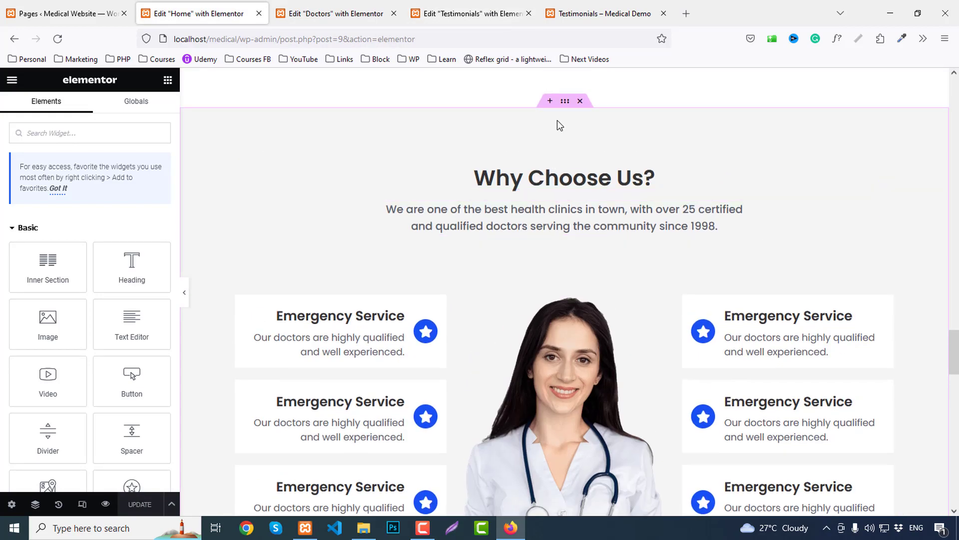
{"action": "right_click", "coordinate": [566, 106]}
{"action": "left_click", "coordinate": [595, 155]}
{"action": "left_click", "coordinate": [469, 14]}
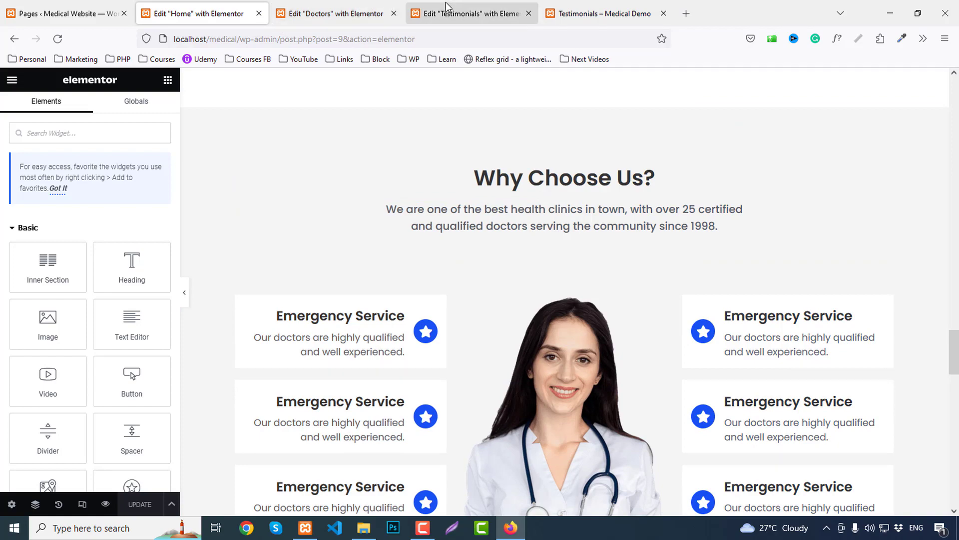
{"action": "scroll", "coordinate": [547, 308], "scroll_direction": "down", "scroll_amount": 8}
{"action": "right_click", "coordinate": [389, 231]}
{"action": "left_click", "coordinate": [413, 237]}
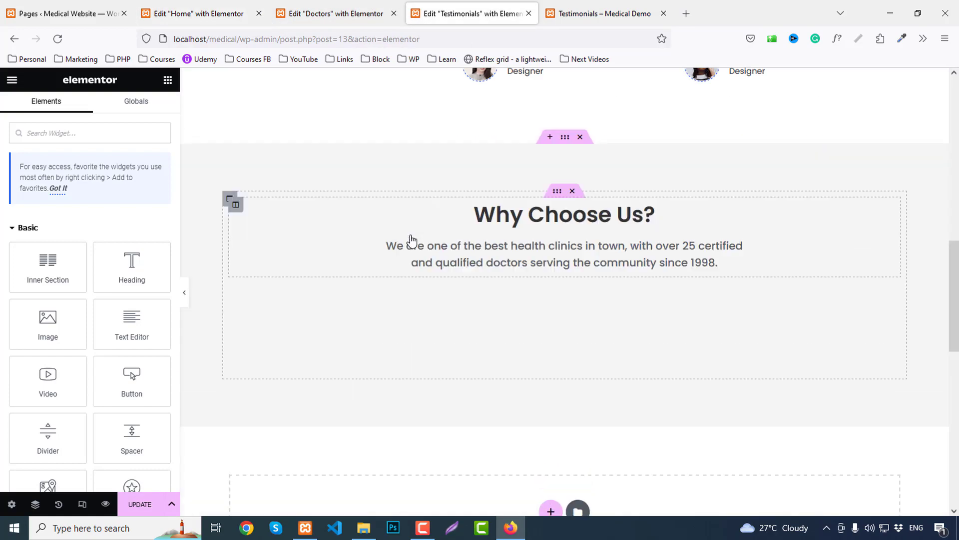
Copy the "Book Your Free Consultation Today." section from the Home page and paste it below the "Why Choose Us?" section.
{"action": "left_click", "coordinate": [199, 13]}
{"action": "scroll", "coordinate": [653, 327], "scroll_direction": "up", "scroll_amount": 10}
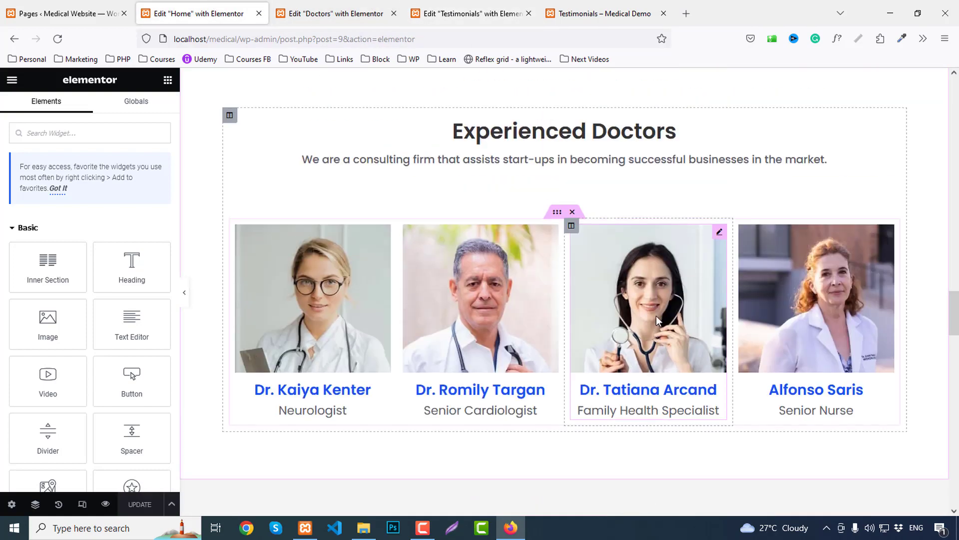
{"action": "right_click", "coordinate": [564, 174]}
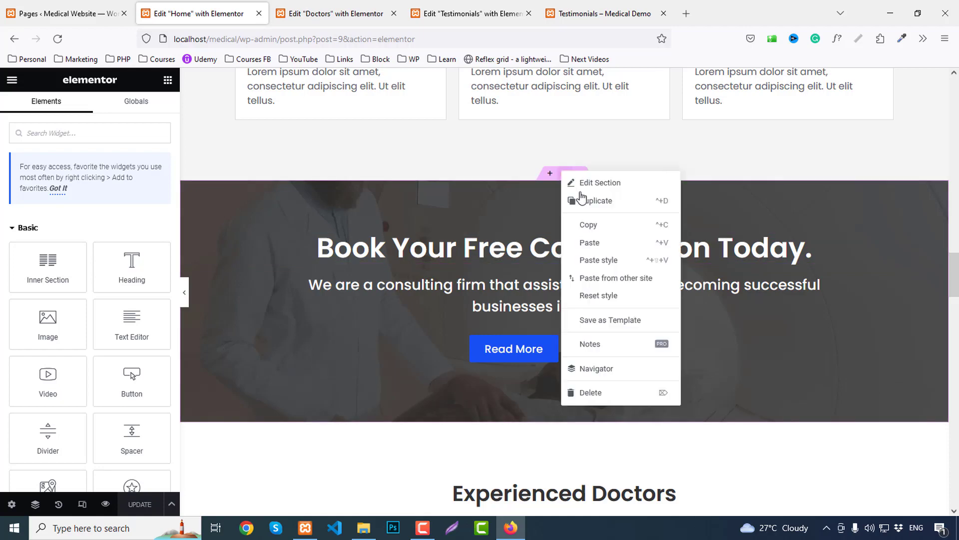
{"action": "left_click", "coordinate": [592, 225]}
{"action": "left_click", "coordinate": [442, 4]}
{"action": "scroll", "coordinate": [416, 200], "scroll_direction": "down", "scroll_amount": 10}
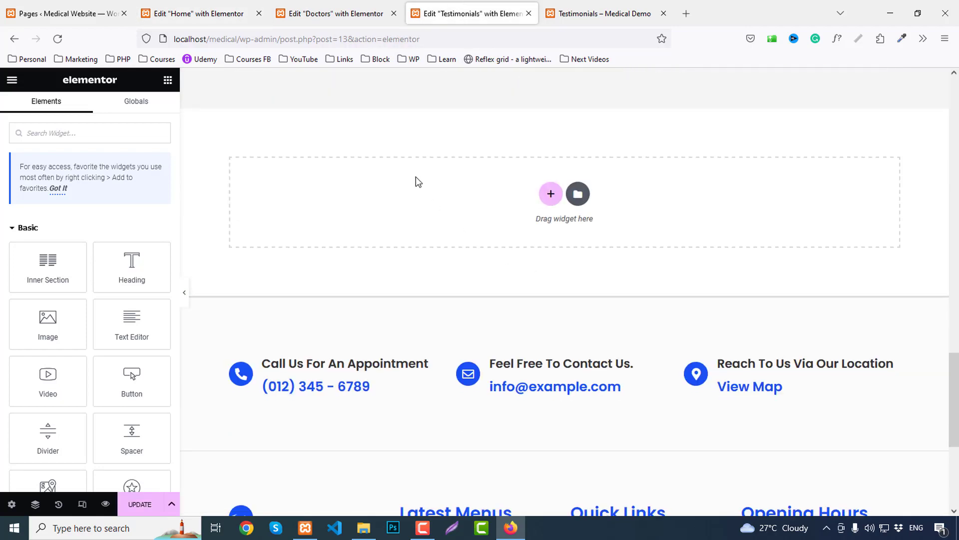
{"action": "right_click", "coordinate": [416, 176]}
{"action": "left_click", "coordinate": [438, 189]}
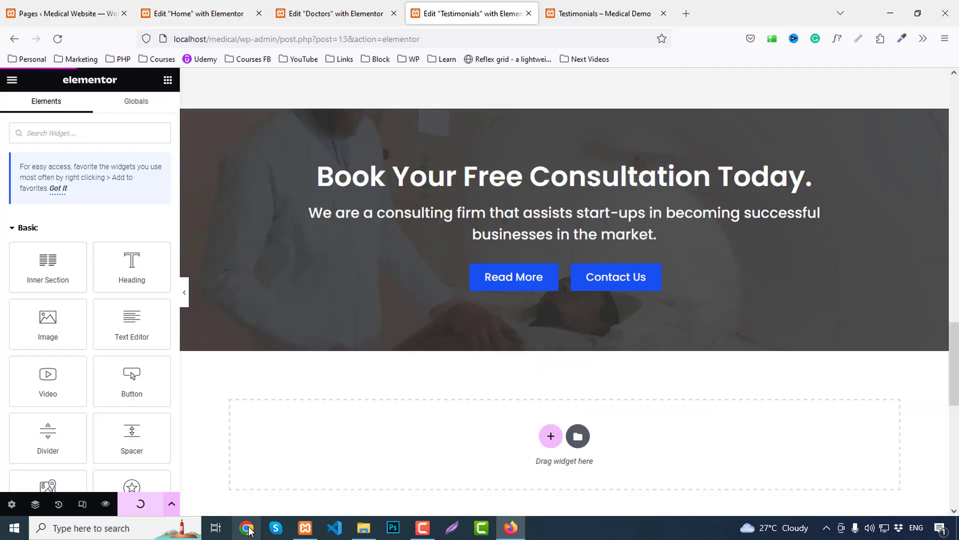
Update the Testimonials page, close its editor and review the page preview from banner to footer.
{"action": "left_click", "coordinate": [105, 503]}
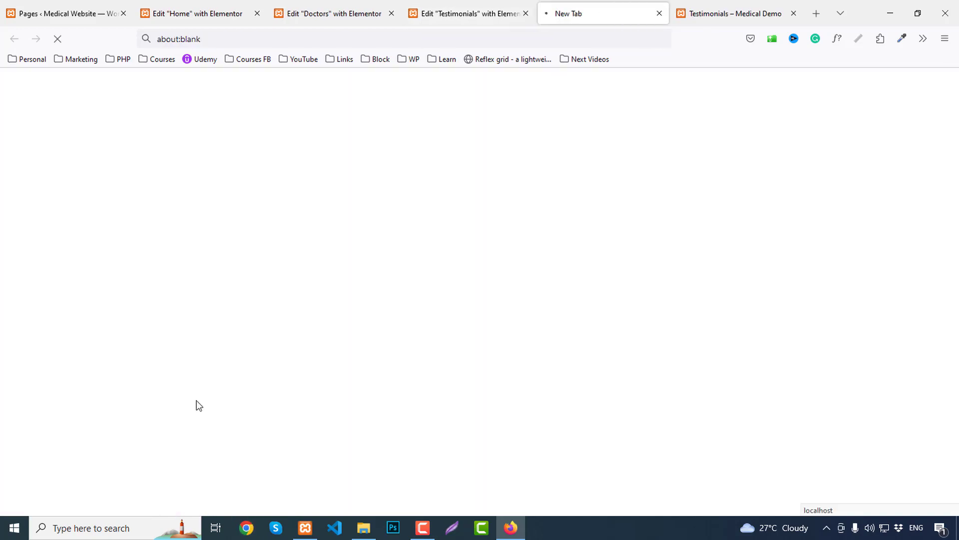
{"action": "middle_click", "coordinate": [447, 5]}
{"action": "scroll", "coordinate": [760, 283], "scroll_direction": "down", "scroll_amount": 12}
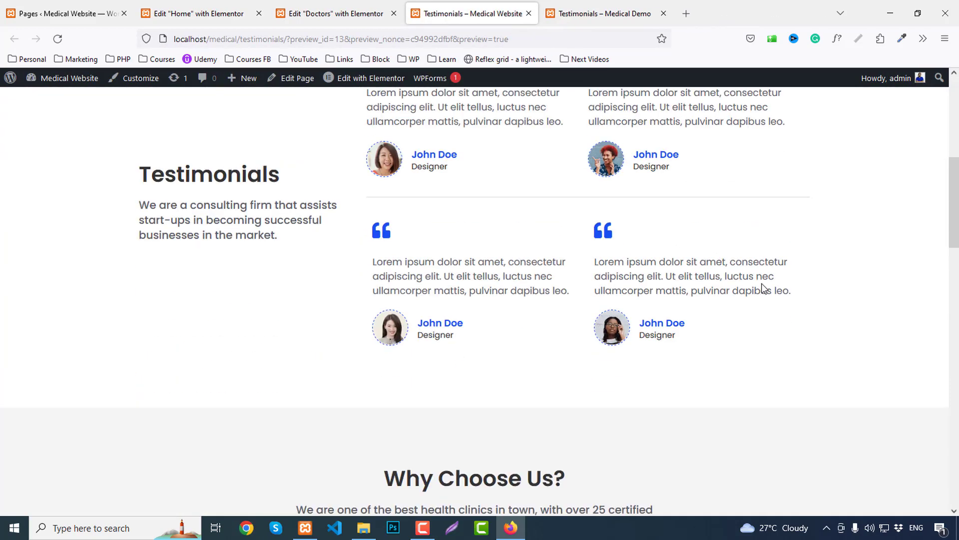
{"action": "scroll", "coordinate": [763, 284], "scroll_direction": "down", "scroll_amount": 15}
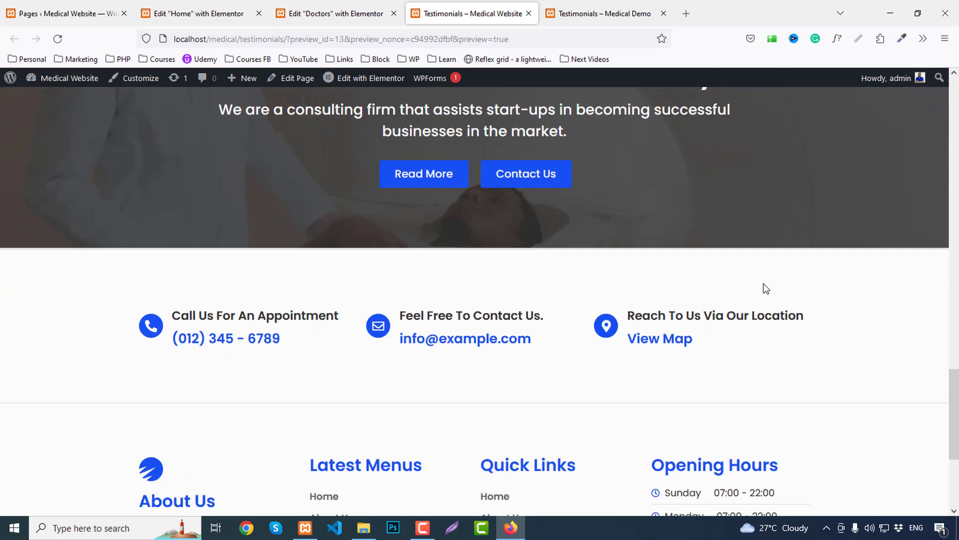
{"action": "scroll", "coordinate": [763, 284], "scroll_direction": "up", "scroll_amount": 20}
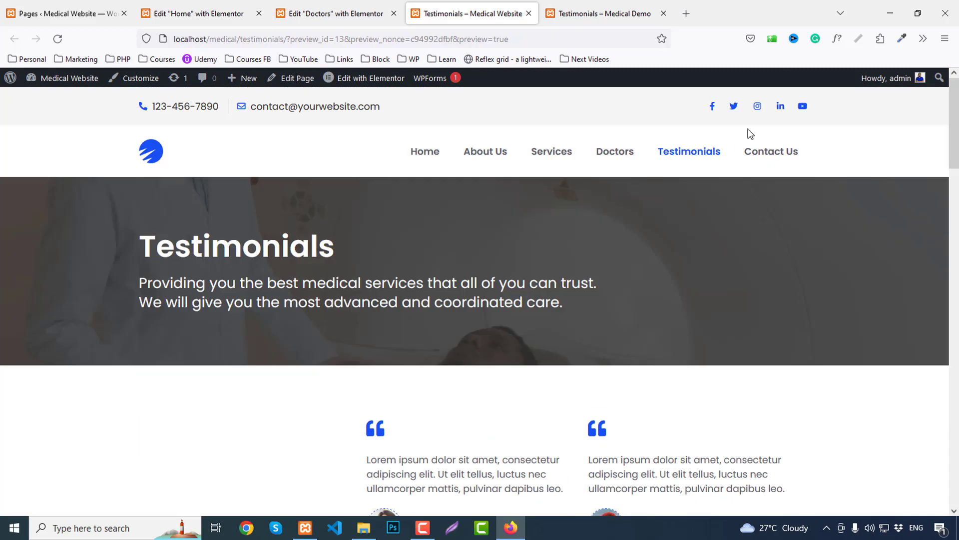
Open the site's Contact Us page and examine the demo site's Contact Us page for its layout.
{"action": "left_click", "coordinate": [772, 159]}
{"action": "left_click", "coordinate": [592, 8]}
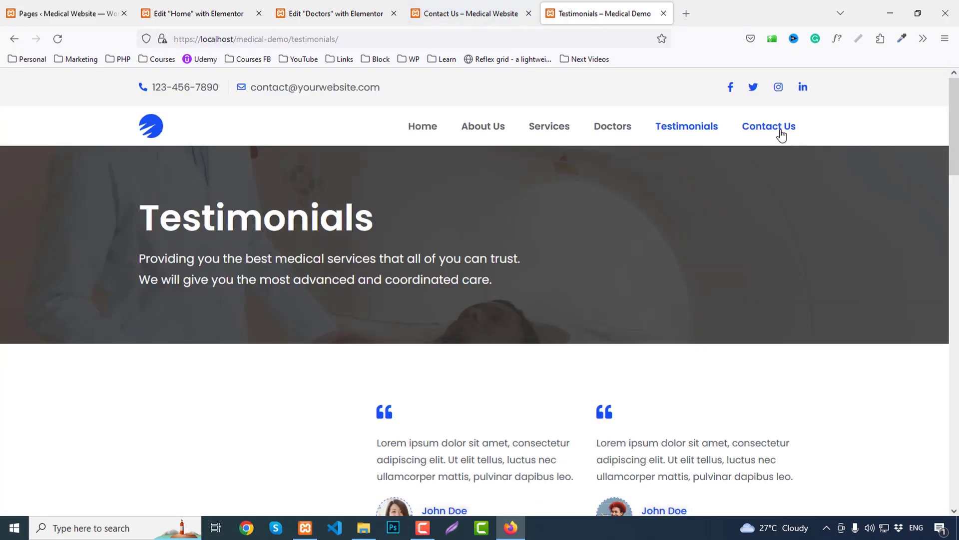
{"action": "scroll", "coordinate": [839, 185], "scroll_direction": "down", "scroll_amount": 3}
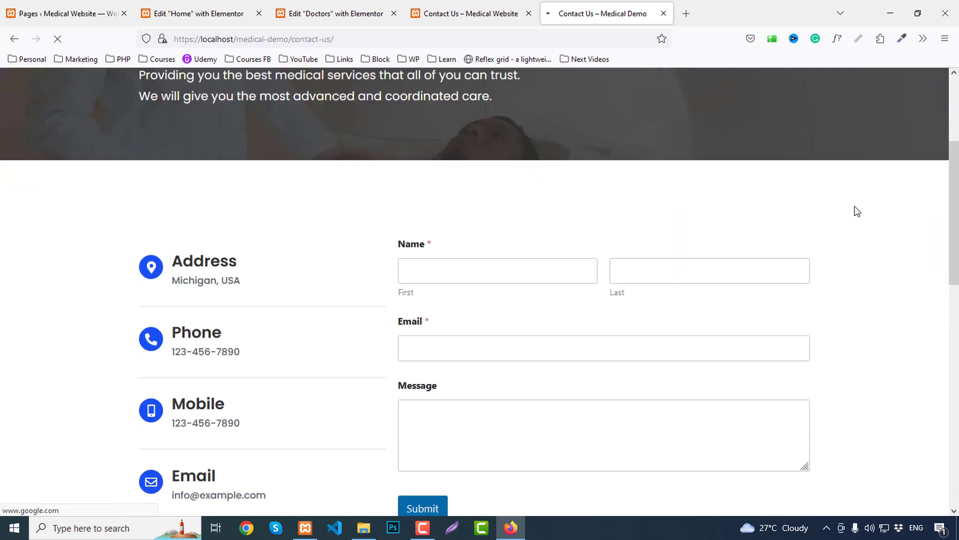
{"action": "scroll", "coordinate": [855, 207], "scroll_direction": "up", "scroll_amount": 3}
{"action": "scroll", "coordinate": [857, 208], "scroll_direction": "down", "scroll_amount": 5}
{"action": "scroll", "coordinate": [825, 200], "scroll_direction": "up", "scroll_amount": 5}
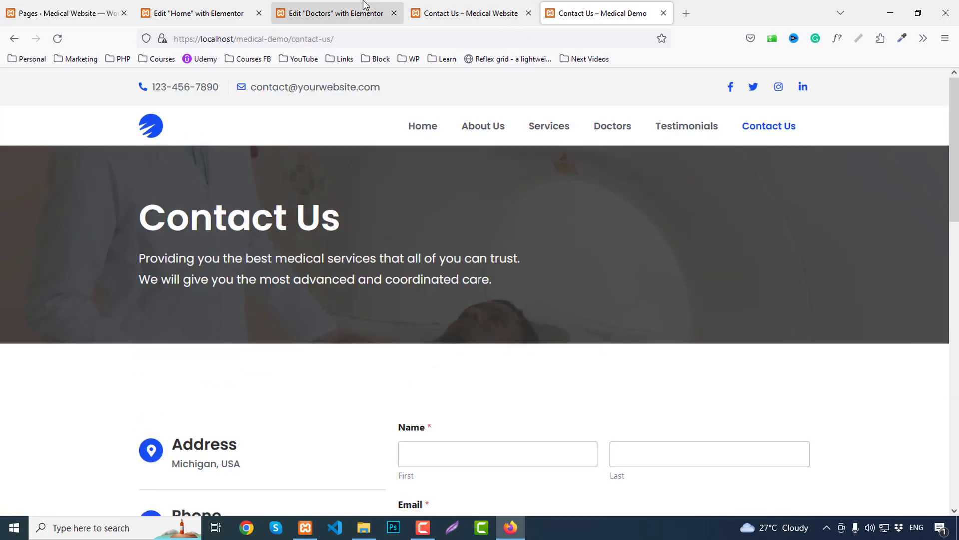
Open the site's Contact Us page for editing in WordPress and launch Elementor for it.
{"action": "left_click", "coordinate": [475, 14]}
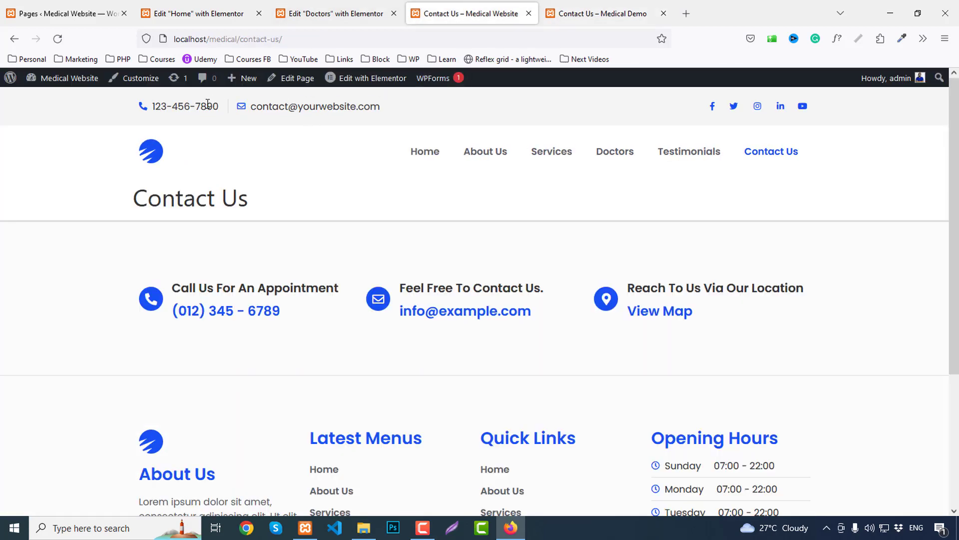
{"action": "left_click", "coordinate": [294, 79]}
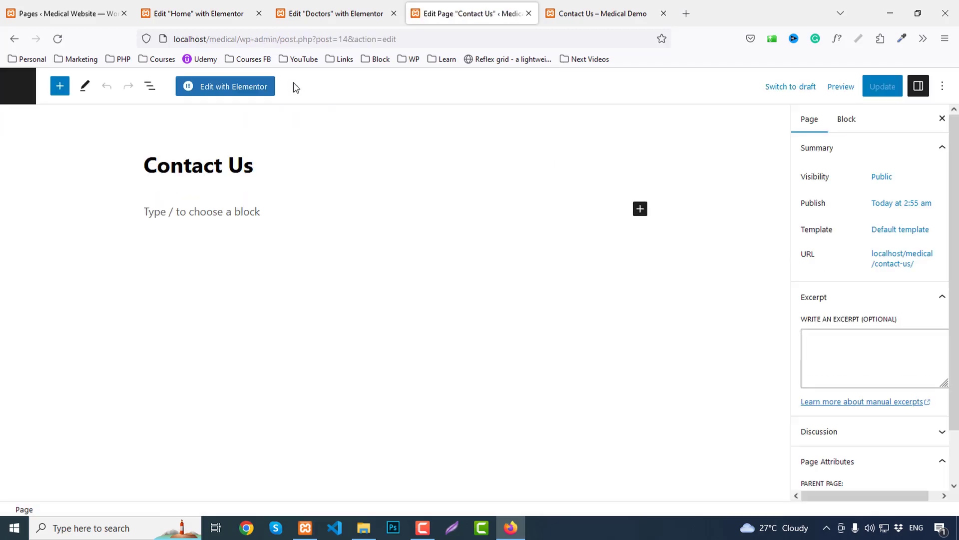
{"action": "left_click", "coordinate": [245, 98]}
Copy the "Our Doctors" banner section from the Doctors page and close the Doctors editor.
{"action": "left_click", "coordinate": [335, 14]}
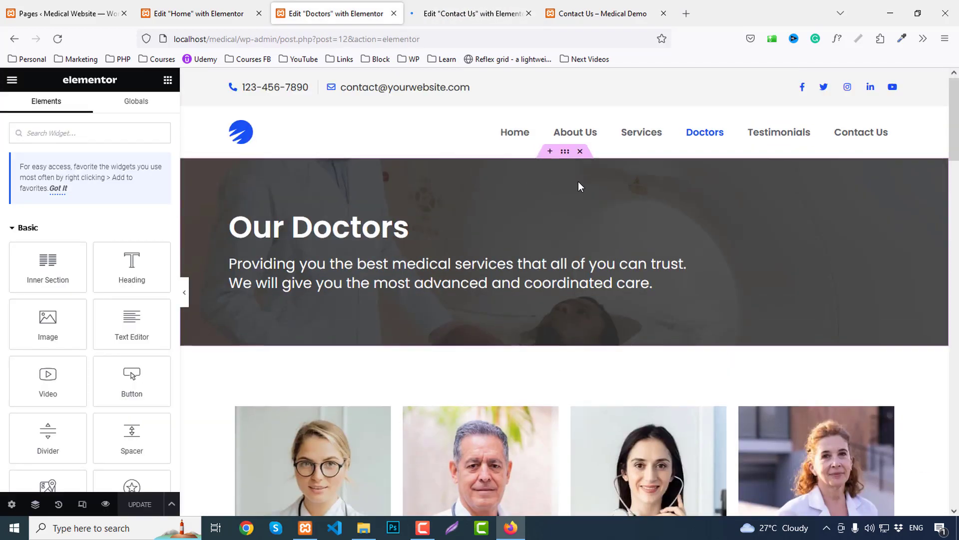
{"action": "right_click", "coordinate": [566, 151]}
{"action": "left_click", "coordinate": [598, 200]}
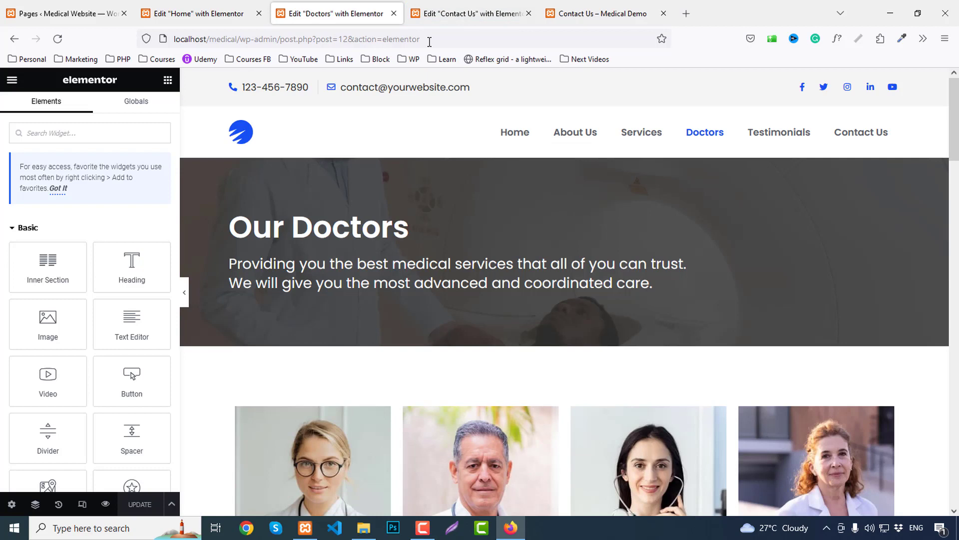
{"action": "middle_click", "coordinate": [337, 19]}
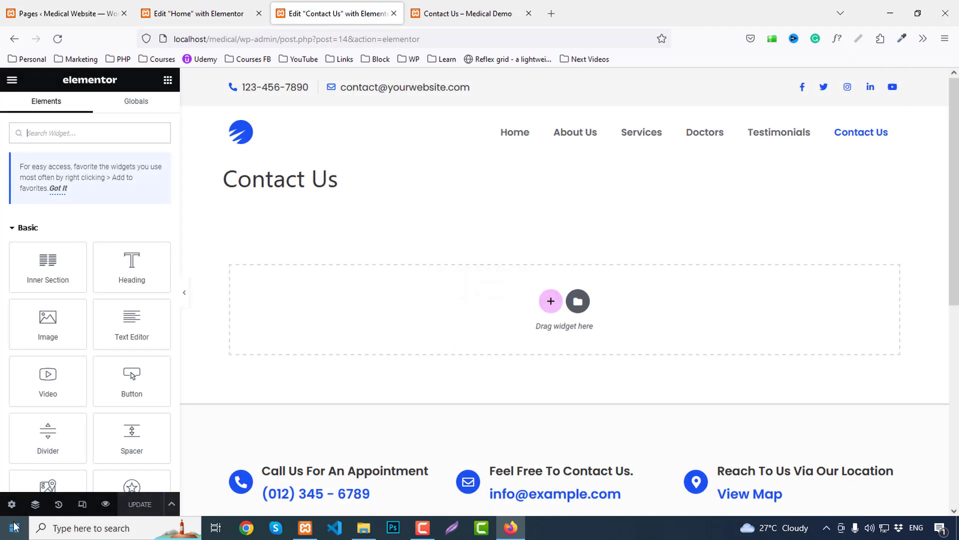
Set the Contact Us page's layout to Elementor Full Width.
{"action": "left_click", "coordinate": [10, 505]}
{"action": "scroll", "coordinate": [107, 411], "scroll_direction": "down", "scroll_amount": 2}
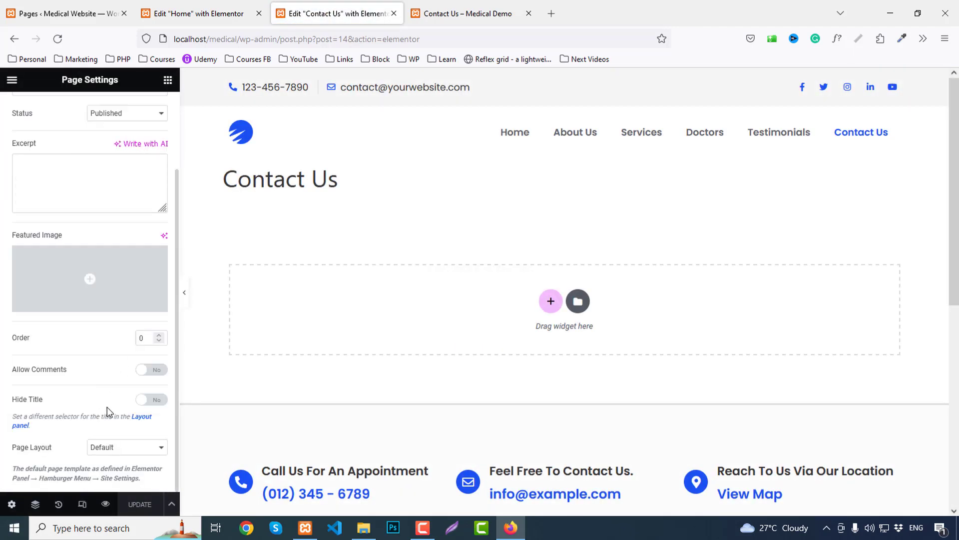
{"action": "left_click", "coordinate": [121, 449]}
{"action": "left_click", "coordinate": [129, 489]}
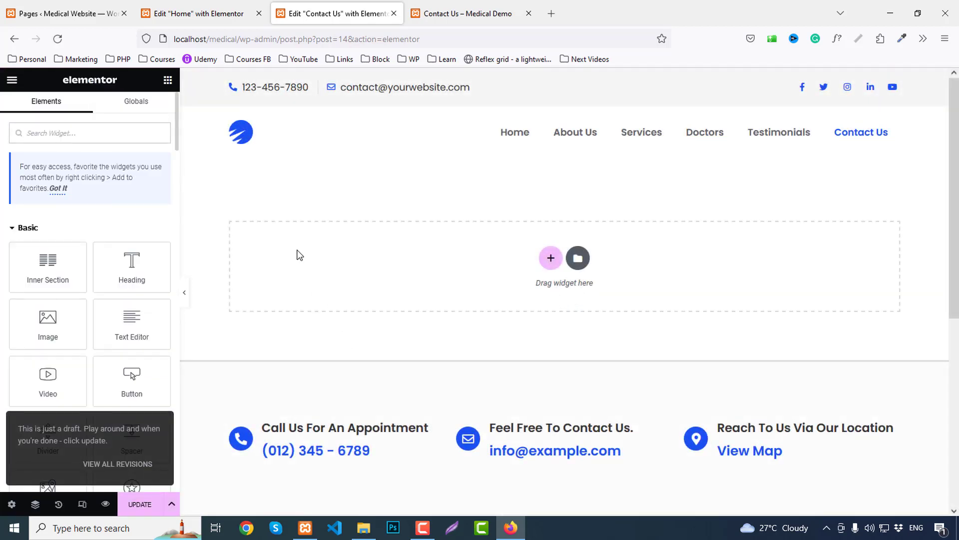
Paste the copied banner section into the Contact Us page and change its heading to "Contact Us".
{"action": "right_click", "coordinate": [299, 251]}
{"action": "left_click", "coordinate": [319, 262]}
{"action": "left_click", "coordinate": [400, 227]}
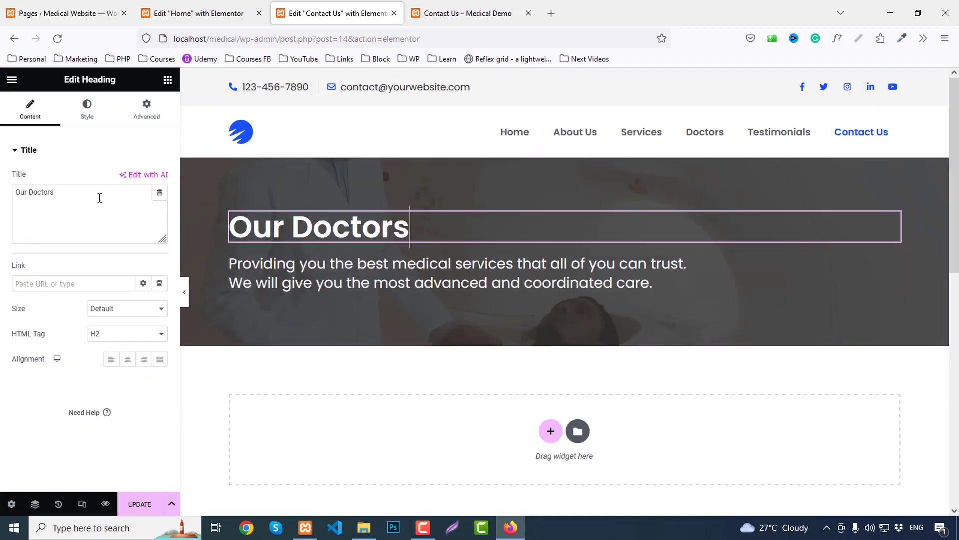
{"action": "type", "text": "Contact Us"}
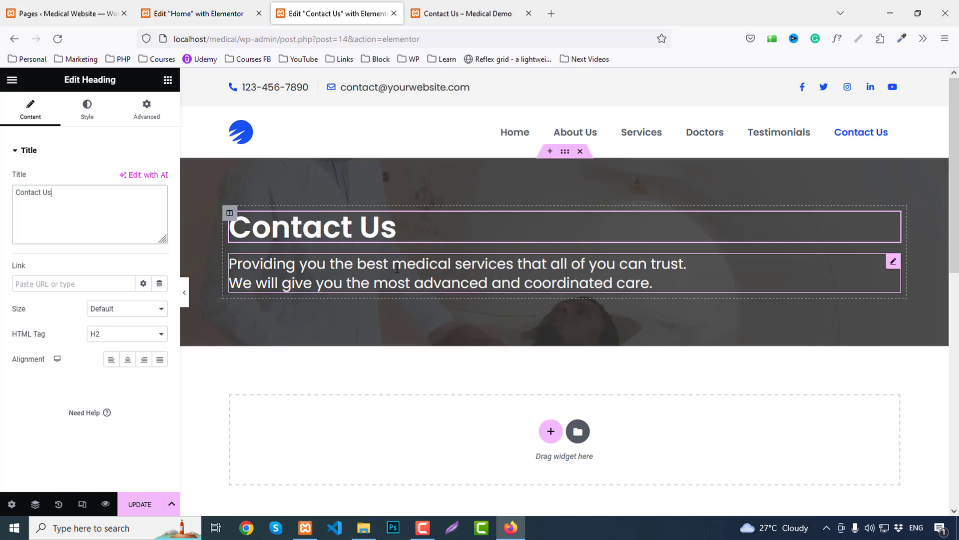
Add a section with a narrow and a wide column below the banner, with 80 px top and bottom padding.
{"action": "scroll", "coordinate": [521, 261], "scroll_direction": "down", "scroll_amount": 3}
{"action": "left_click", "coordinate": [550, 249]}
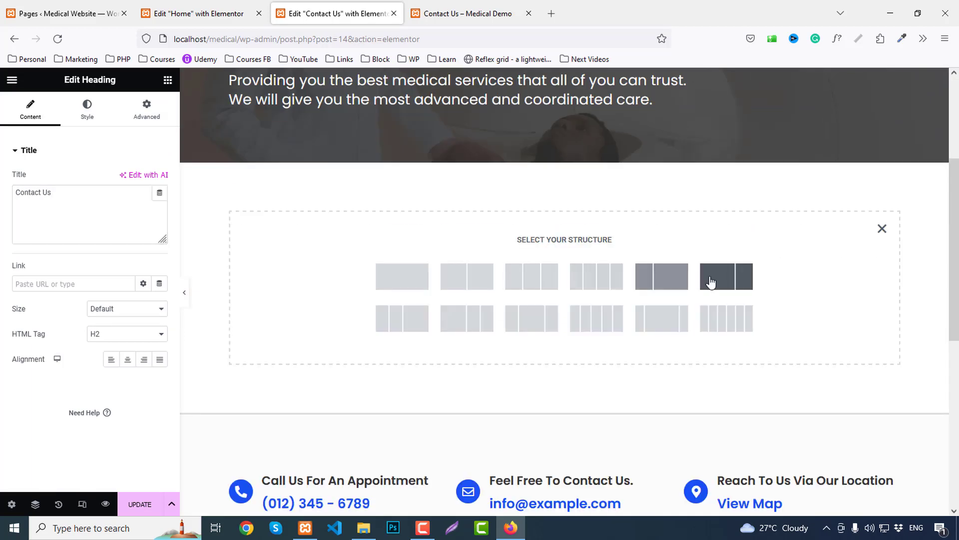
{"action": "left_click", "coordinate": [675, 279]}
{"action": "left_click", "coordinate": [150, 112]}
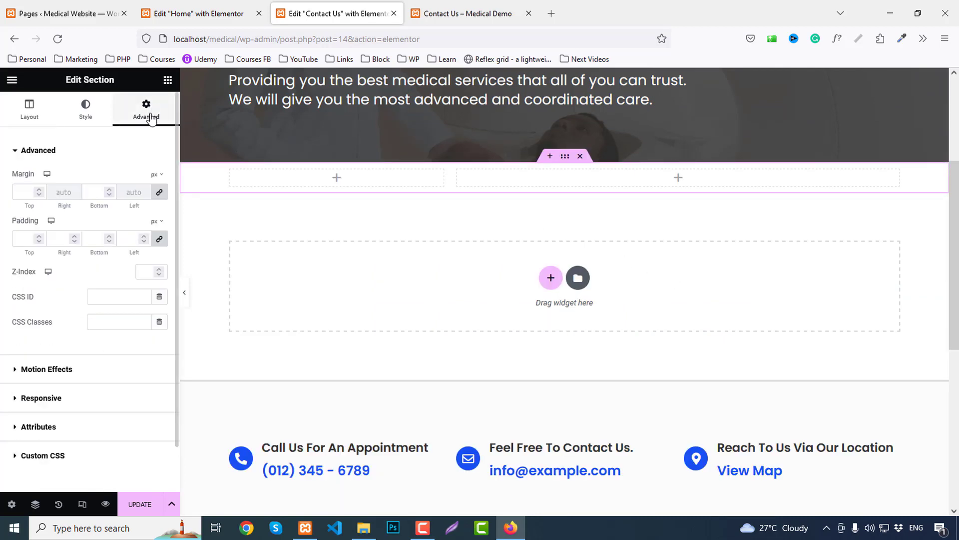
{"action": "left_click", "coordinate": [159, 238]}
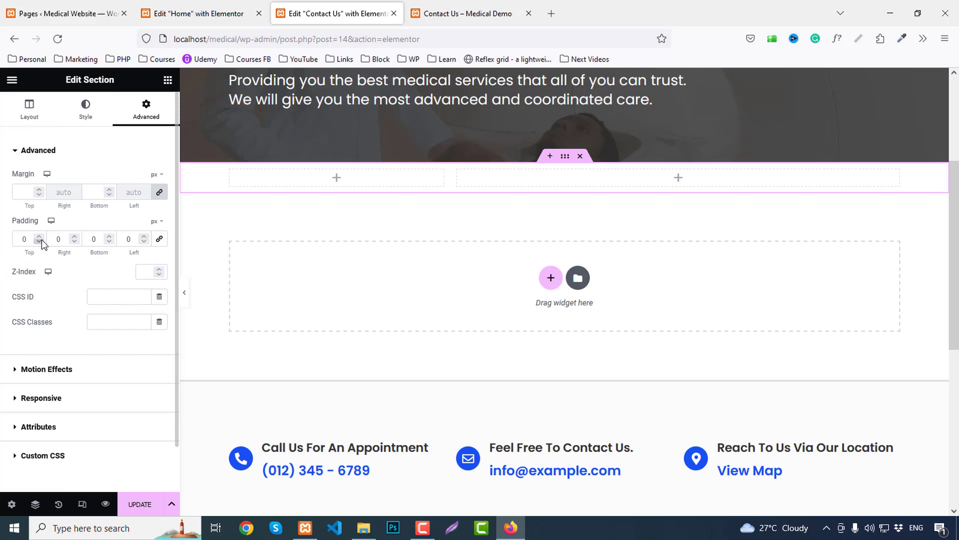
{"action": "type", "text": "8"}
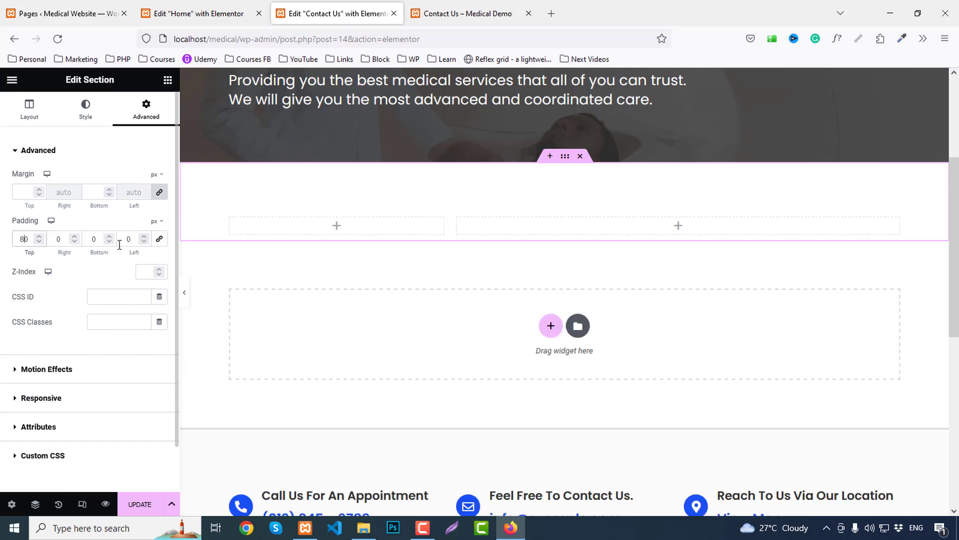
{"action": "left_click", "coordinate": [92, 240]}
{"action": "type", "text": "8"}
Add a WPForms widget to the wide column and choose Contact Form as its form.
{"action": "left_click", "coordinate": [167, 82]}
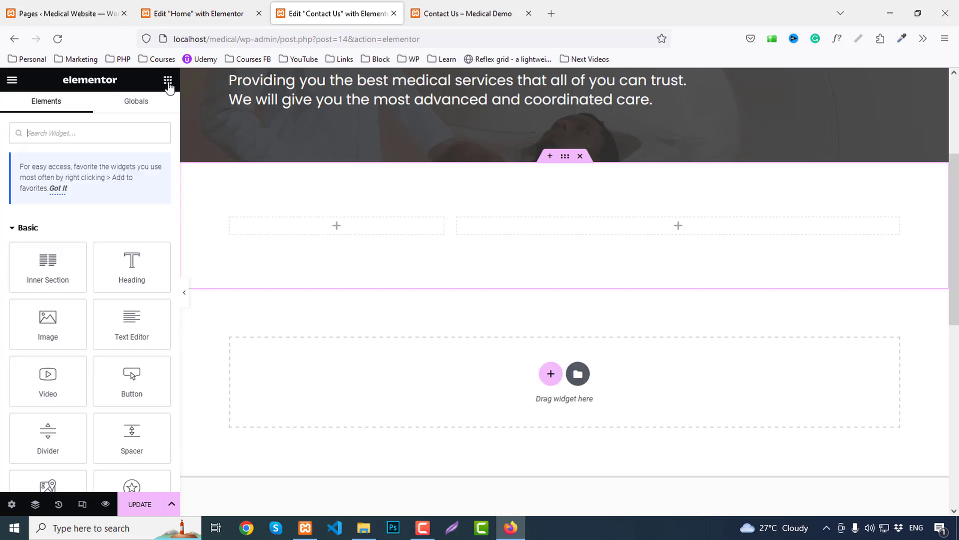
{"action": "type", "text": "wp"}
{"action": "left_click_drag", "start_coordinate": [48, 236], "coordinate": [643, 270]}
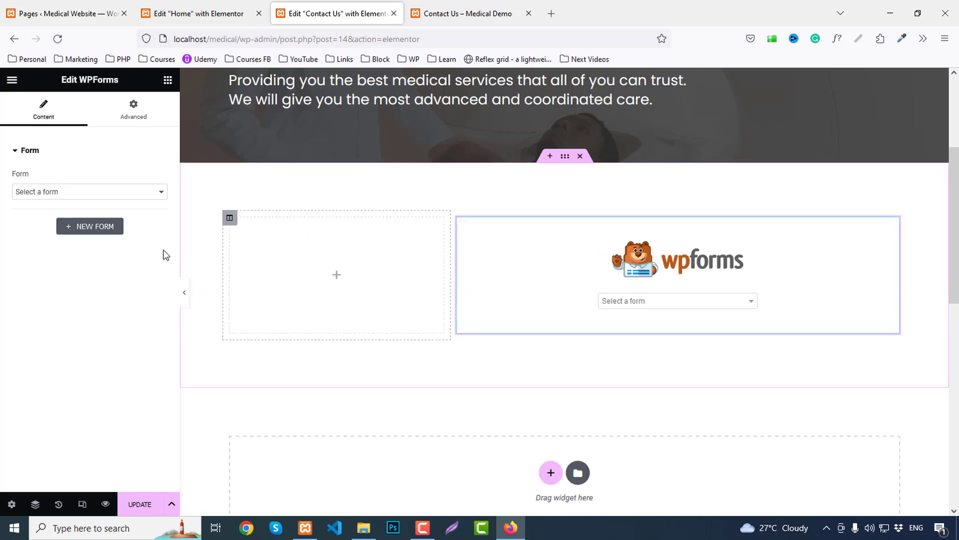
{"action": "left_click", "coordinate": [40, 192]}
{"action": "left_click", "coordinate": [33, 221]}
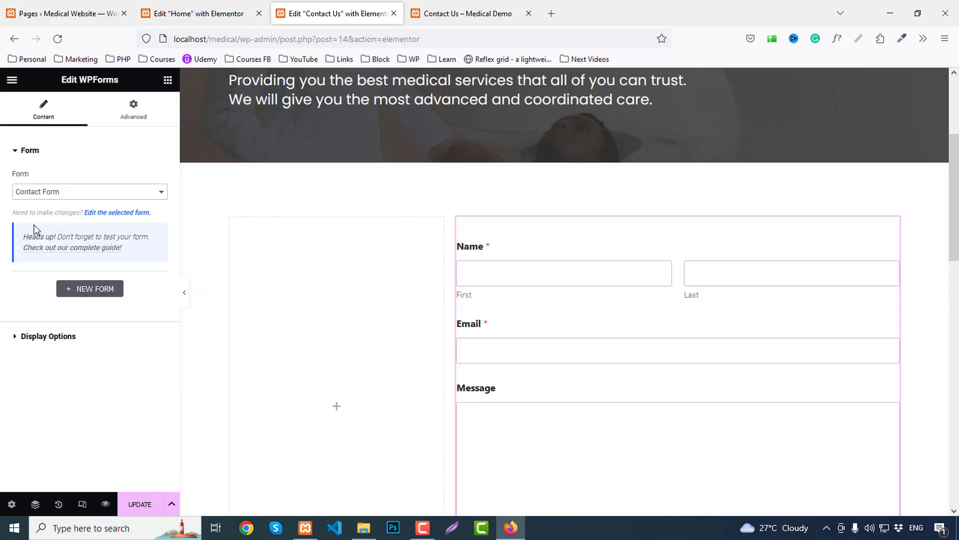
{"action": "left_click", "coordinate": [142, 106]}
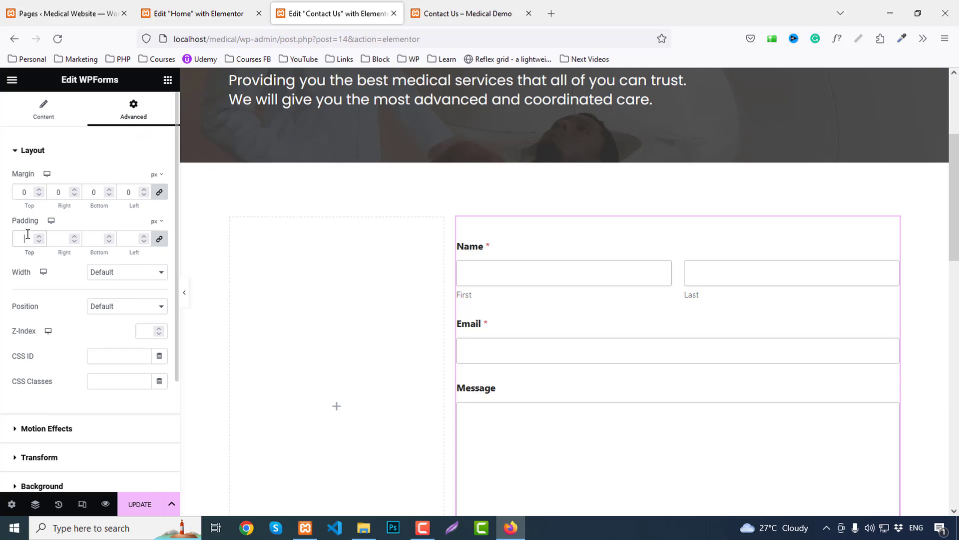
{"action": "scroll", "coordinate": [554, 319], "scroll_direction": "down", "scroll_amount": 4}
{"action": "scroll", "coordinate": [554, 319], "scroll_direction": "up", "scroll_amount": 3}
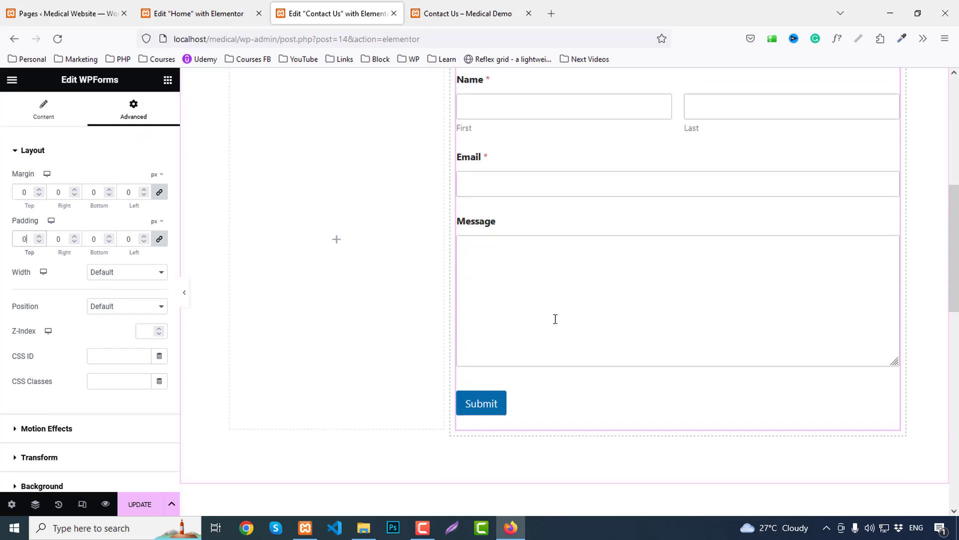
Add an Icon Box widget to the narrow column beside the contact form.
{"action": "left_click", "coordinate": [168, 80]}
{"action": "type", "text": "i"}
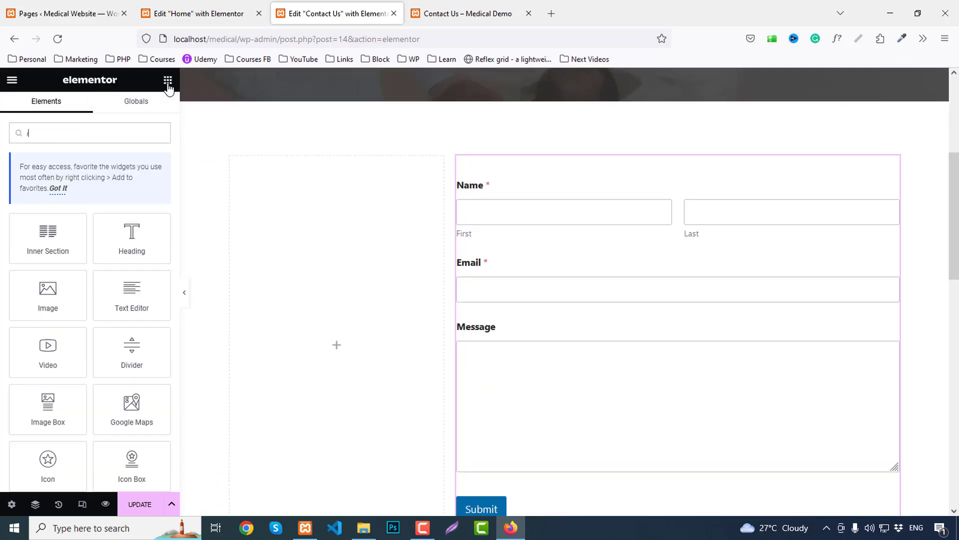
{"action": "type", "text": "oc"}
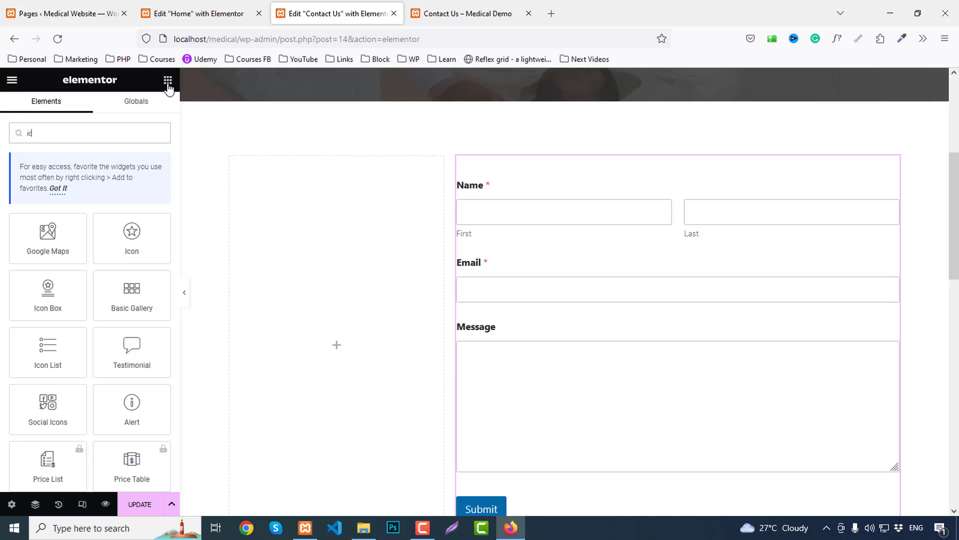
{"action": "left_click_drag", "start_coordinate": [354, 268], "coordinate": [354, 270]}
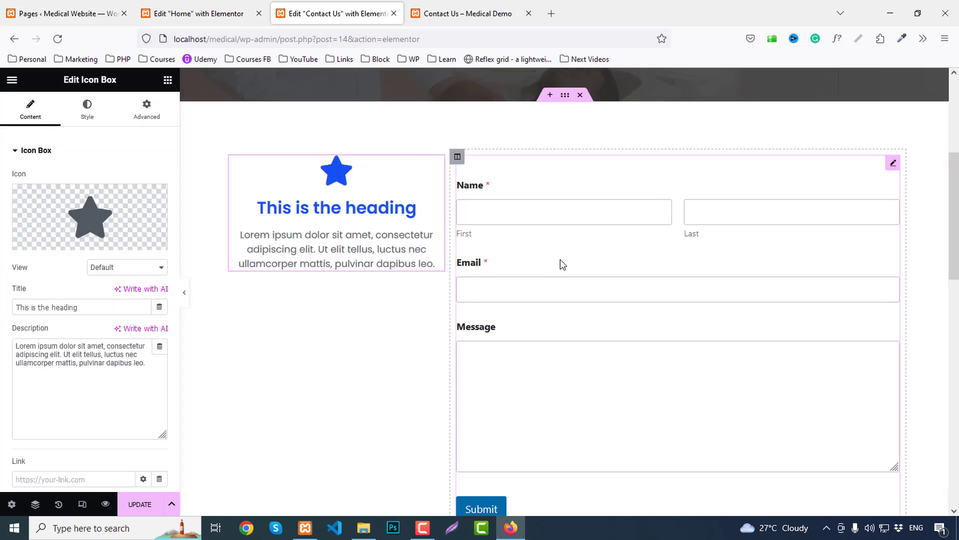
Set the vertical alignment of the contact form section to Middle.
{"action": "scroll", "coordinate": [559, 260], "scroll_direction": "up", "scroll_amount": 1}
{"action": "left_click", "coordinate": [566, 156]}
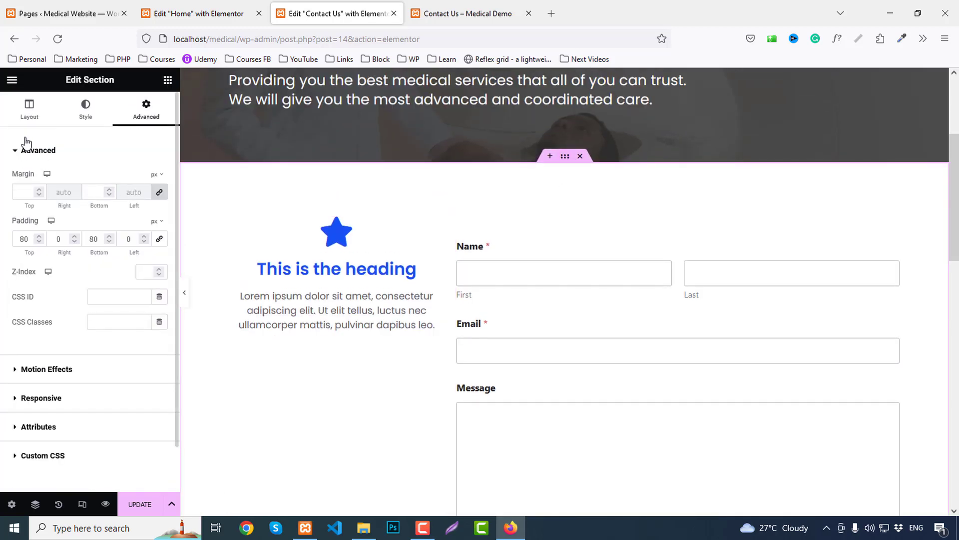
{"action": "left_click", "coordinate": [28, 111]}
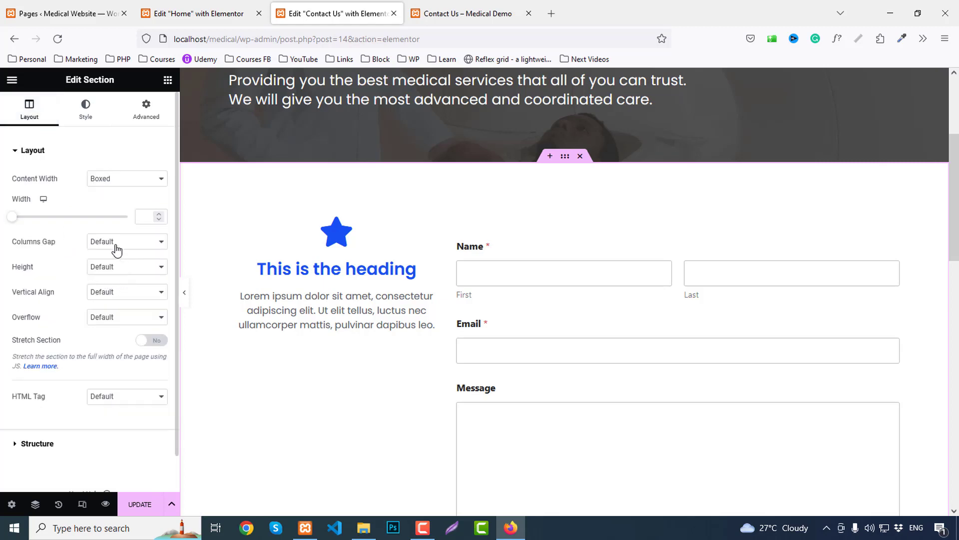
{"action": "left_click", "coordinate": [111, 291]}
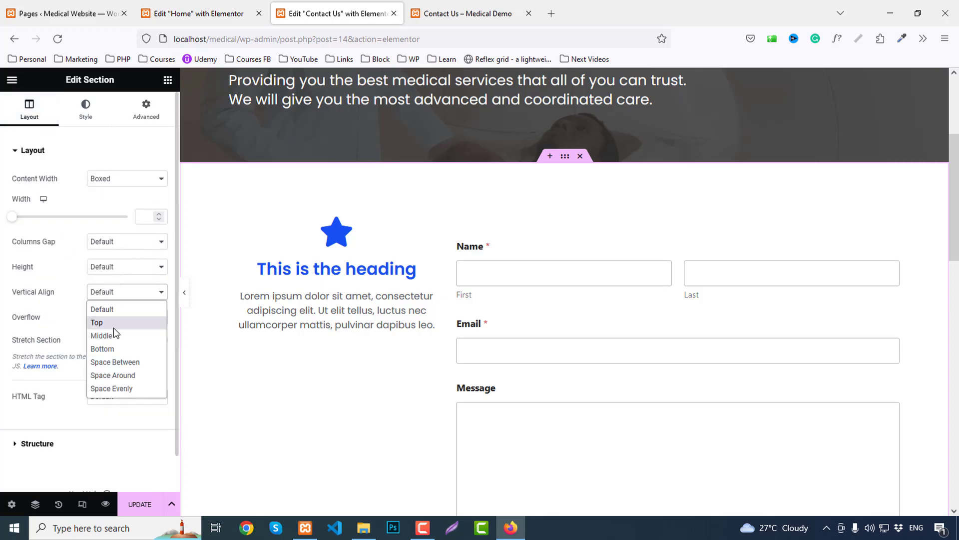
{"action": "left_click", "coordinate": [112, 335]}
{"action": "scroll", "coordinate": [324, 319], "scroll_direction": "down", "scroll_amount": 3}
Check the contact details on the demo site's Contact Us page and change the icon box's icon to a map marker.
{"action": "left_click", "coordinate": [338, 304]}
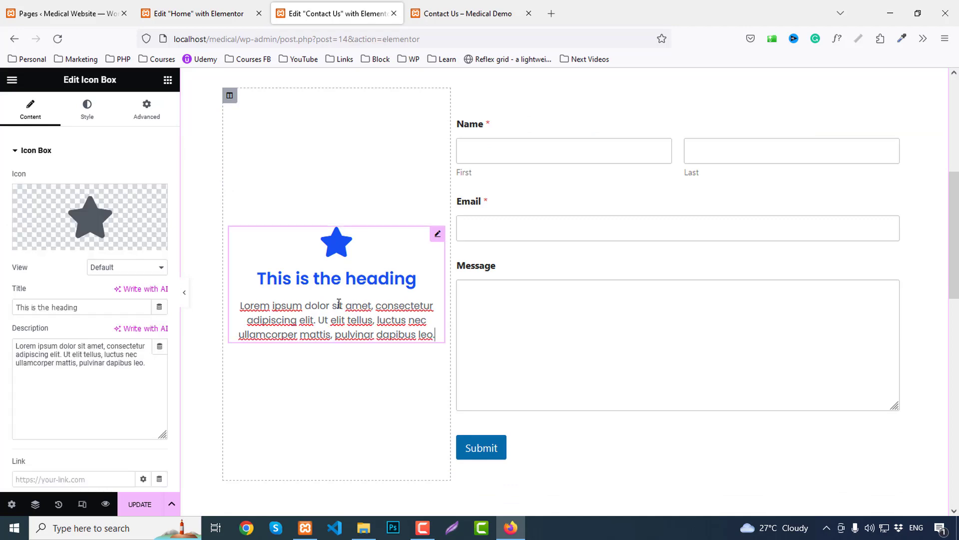
{"action": "left_click", "coordinate": [464, 13]}
{"action": "scroll", "coordinate": [283, 306], "scroll_direction": "down", "scroll_amount": 3}
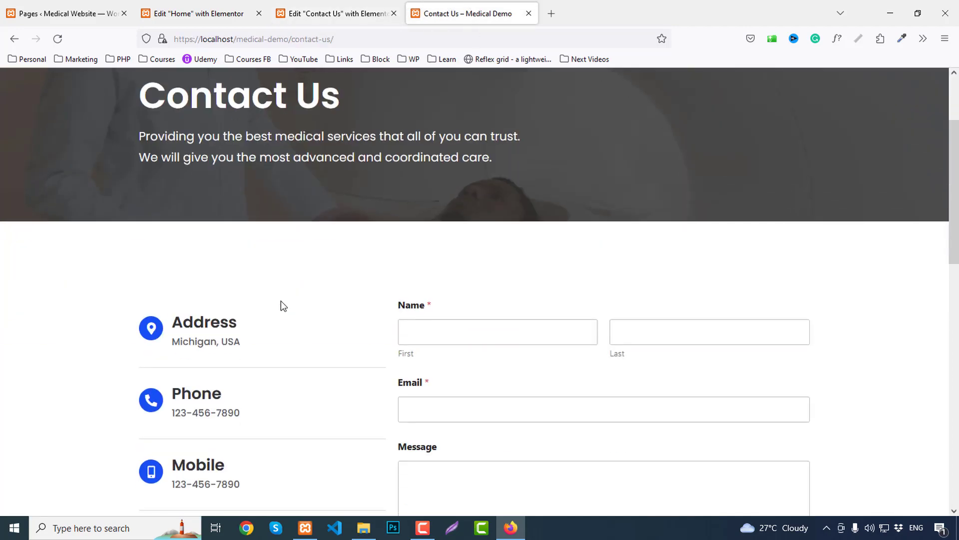
{"action": "left_click_drag", "start_coordinate": [175, 328], "coordinate": [273, 326]}
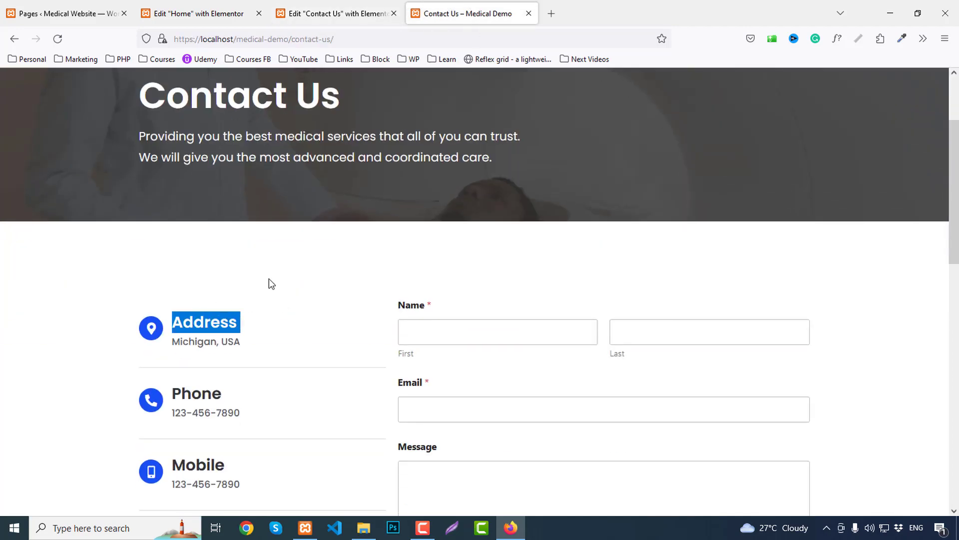
{"action": "scroll", "coordinate": [288, 298], "scroll_direction": "down", "scroll_amount": 3}
{"action": "scroll", "coordinate": [268, 154], "scroll_direction": "up", "scroll_amount": 1}
{"action": "scroll", "coordinate": [315, 118], "scroll_direction": "down", "scroll_amount": 1}
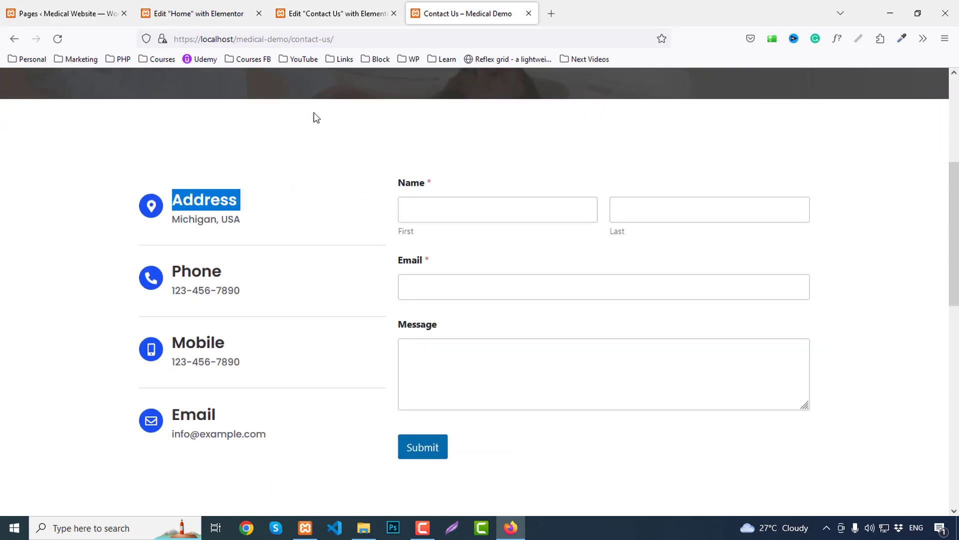
{"action": "left_click", "coordinate": [335, 13]}
{"action": "left_click", "coordinate": [81, 221]}
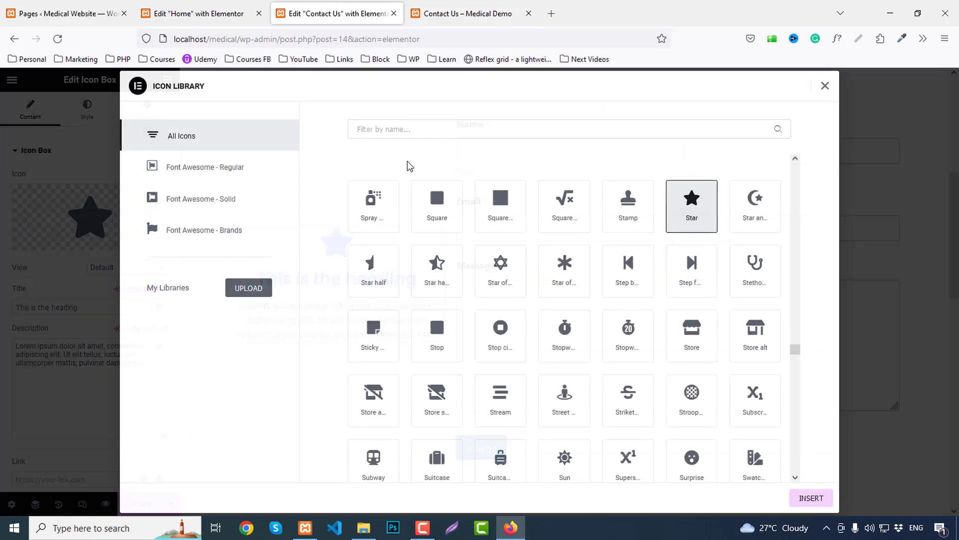
{"action": "type", "text": "map"}
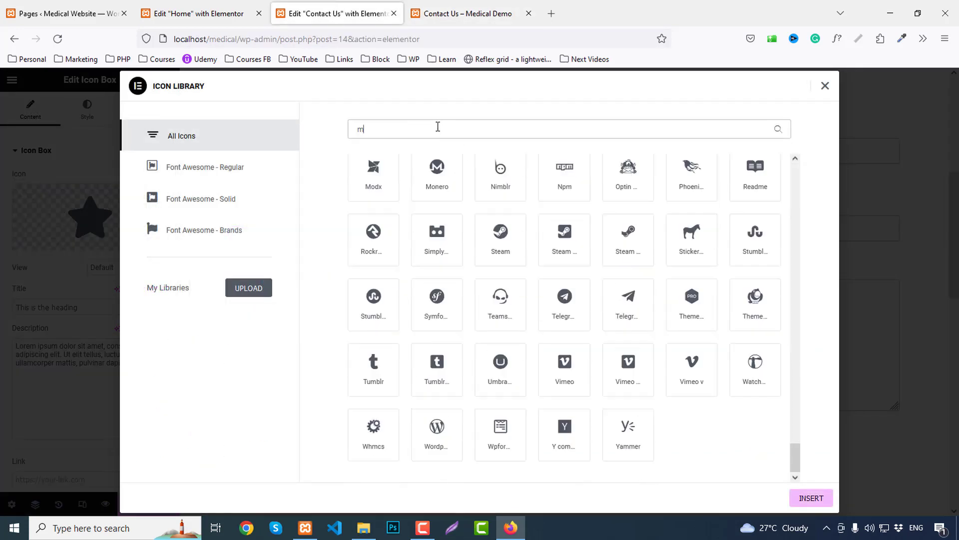
{"action": "left_click", "coordinate": [699, 206]}
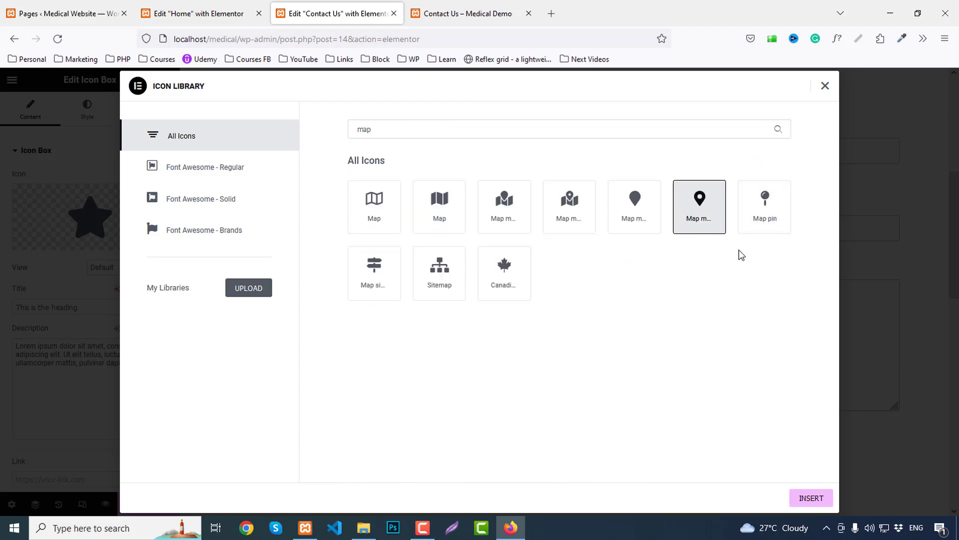
{"action": "left_click", "coordinate": [801, 498]}
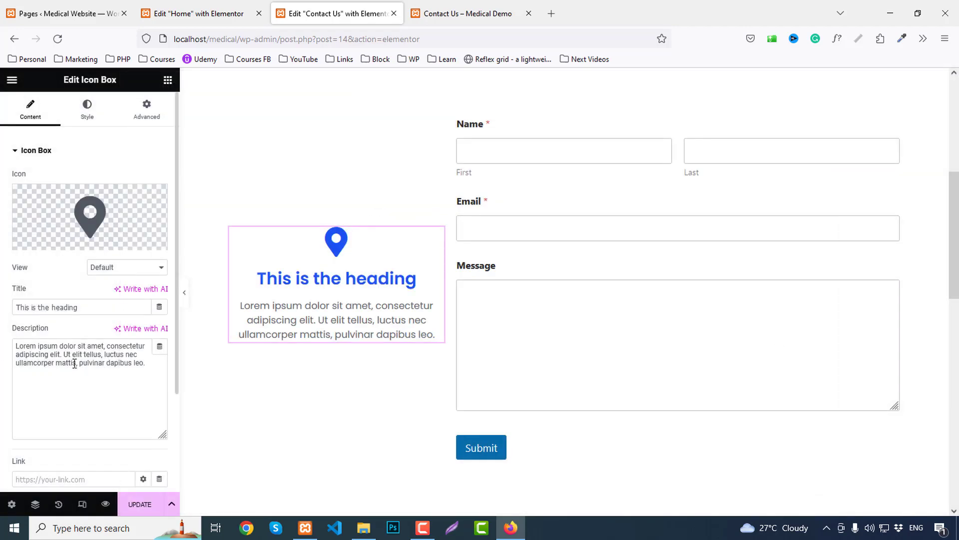
Place the icon box's icon to the left of its text and set its view to Stacked.
{"action": "scroll", "coordinate": [122, 388], "scroll_direction": "down", "scroll_amount": 3}
{"action": "left_click", "coordinate": [128, 376]}
{"action": "scroll", "coordinate": [95, 333], "scroll_direction": "up", "scroll_amount": 5}
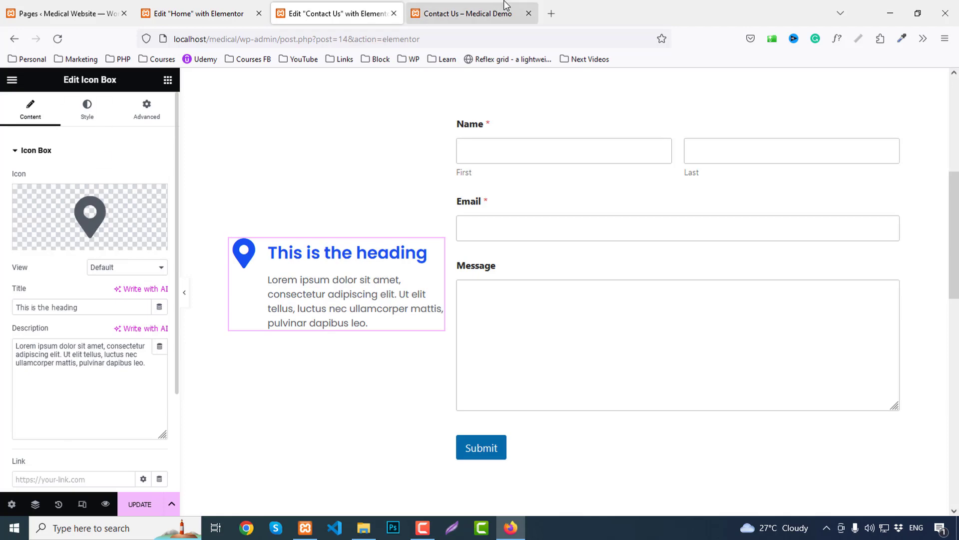
{"action": "left_click", "coordinate": [519, 7]}
{"action": "left_click", "coordinate": [227, 7]}
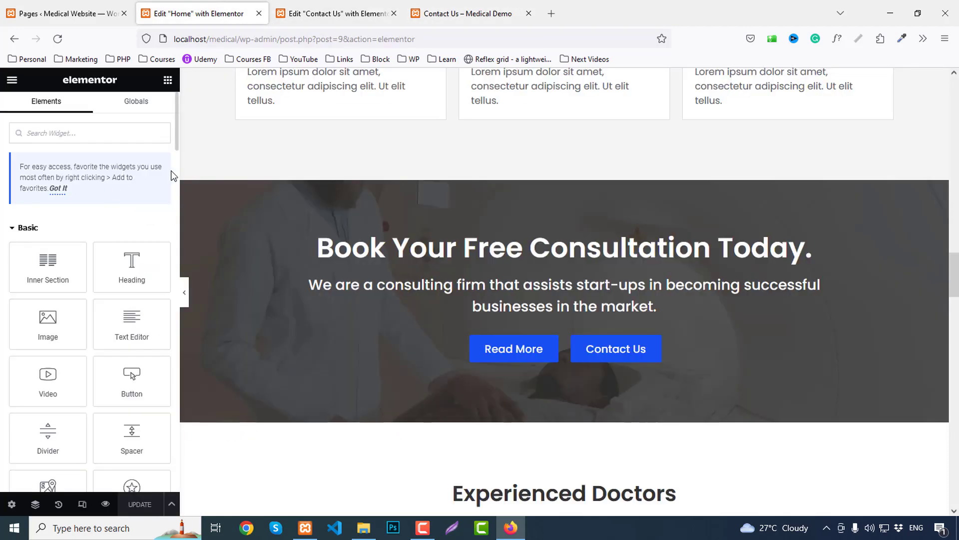
{"action": "left_click", "coordinate": [348, 5]}
{"action": "left_click", "coordinate": [118, 266]}
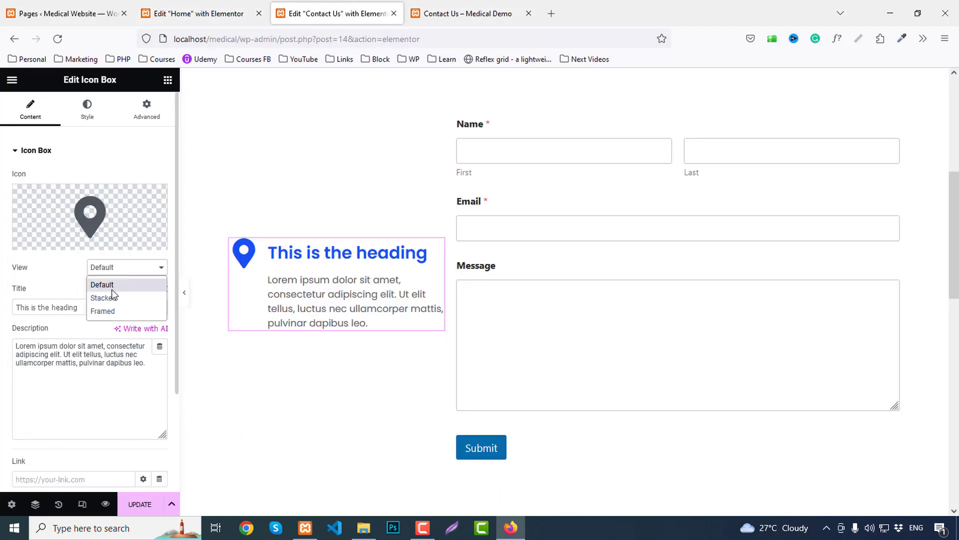
{"action": "left_click", "coordinate": [110, 297]}
Set the vertical alignment of the icon box's content to middle.
{"action": "left_click", "coordinate": [93, 117]}
{"action": "scroll", "coordinate": [152, 345], "scroll_direction": "down", "scroll_amount": 2}
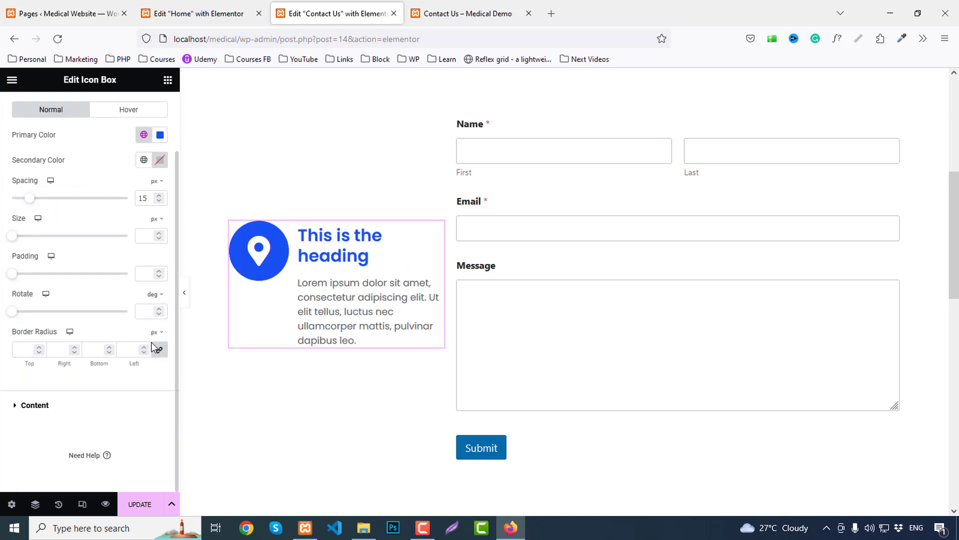
{"action": "left_click", "coordinate": [35, 406]}
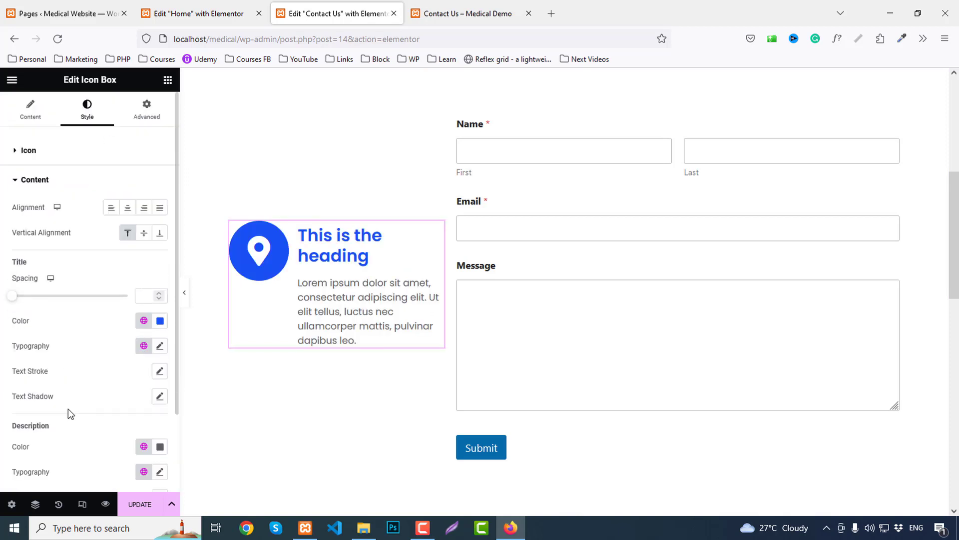
{"action": "left_click", "coordinate": [144, 233]}
Set the icon box's title to "Address" and its description to "Michigan, USA".
{"action": "left_click", "coordinate": [31, 110]}
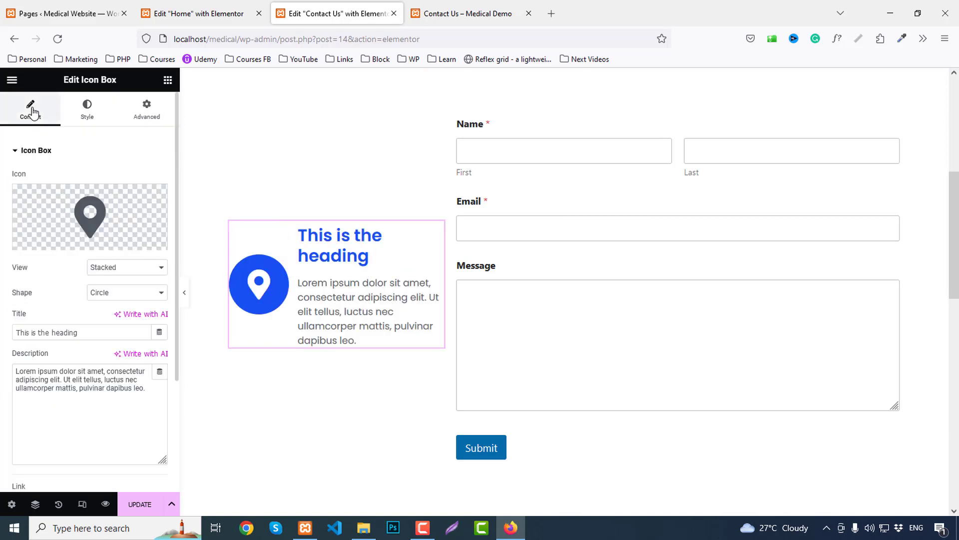
{"action": "left_click_drag", "start_coordinate": [93, 330], "coordinate": [1, 327]}
{"action": "type", "text": "Address"}
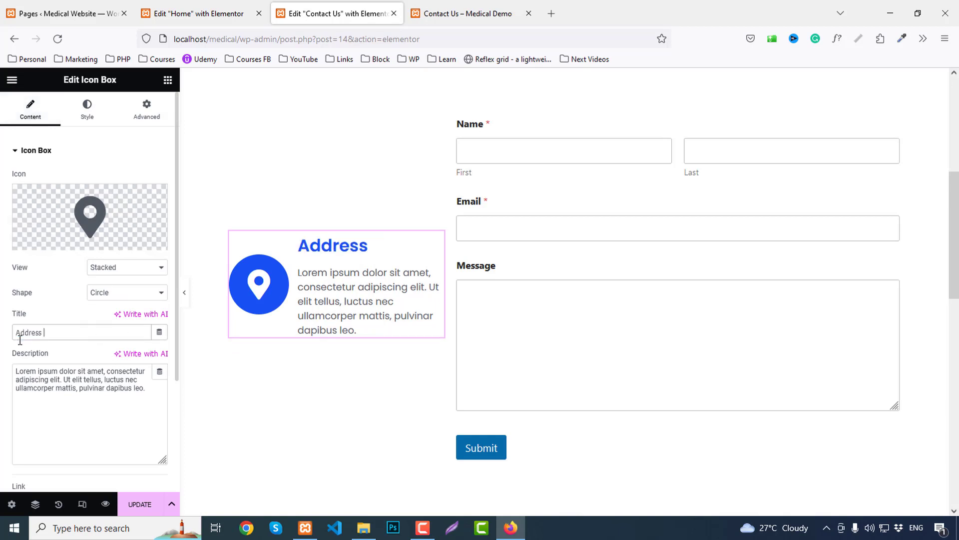
{"action": "left_click", "coordinate": [85, 381]}
{"action": "key", "text": "ctrl+a"}
{"action": "type", "text": "Mi"}
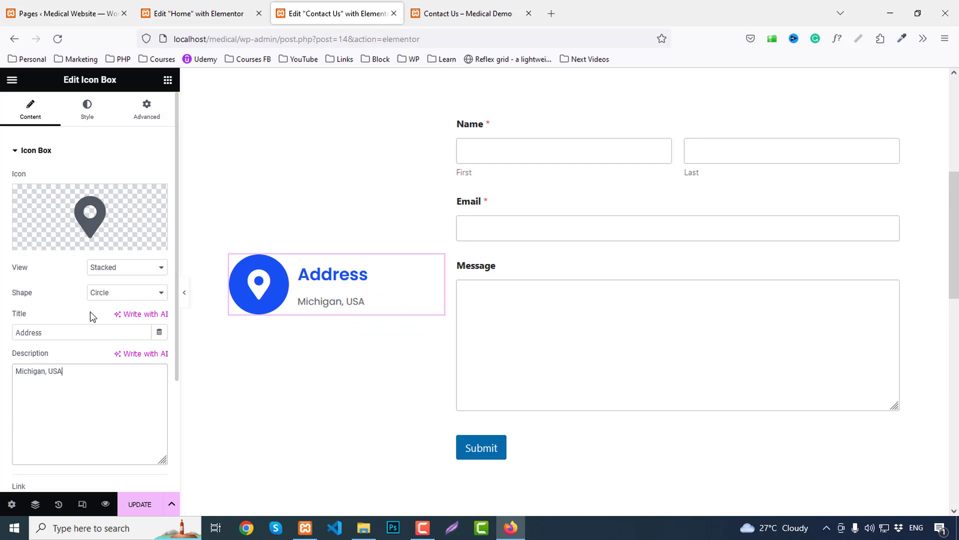
Set the icon size of the Address icon box to 23 px.
{"action": "left_click", "coordinate": [86, 112]}
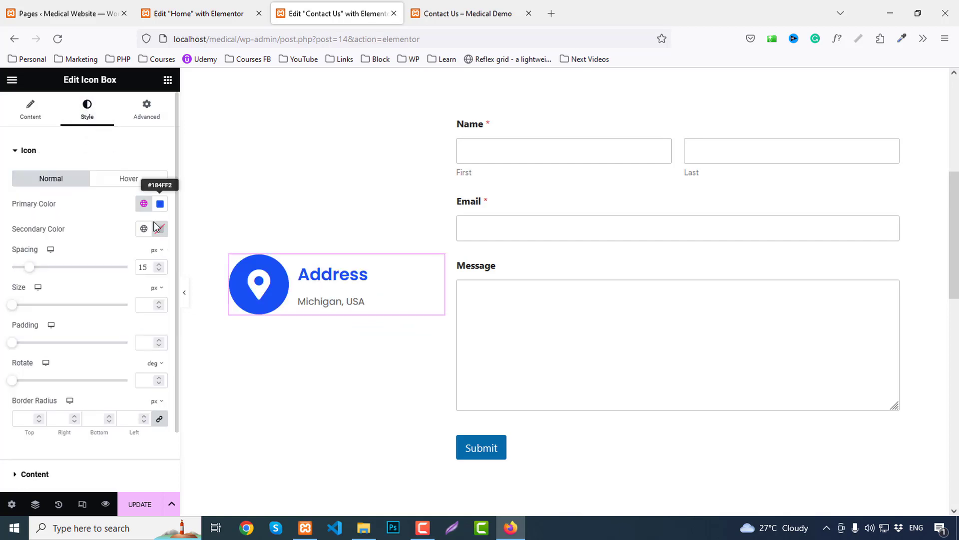
{"action": "left_click", "coordinate": [143, 311]}
{"action": "type", "text": "23"}
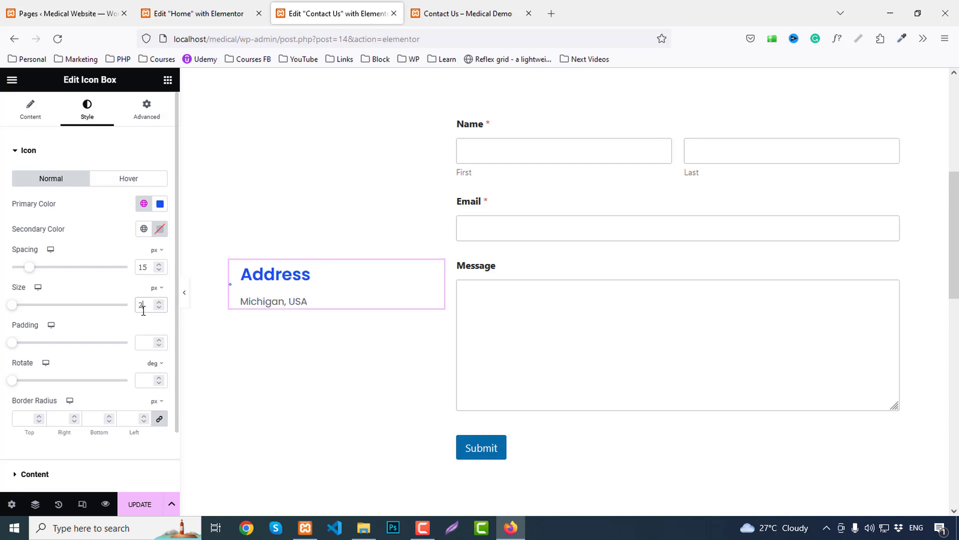
Set the icon size of the Address icon box to 20 px.
{"action": "key", "text": "Down"}
{"action": "key", "text": "Down"}
{"action": "key", "text": "Down"}
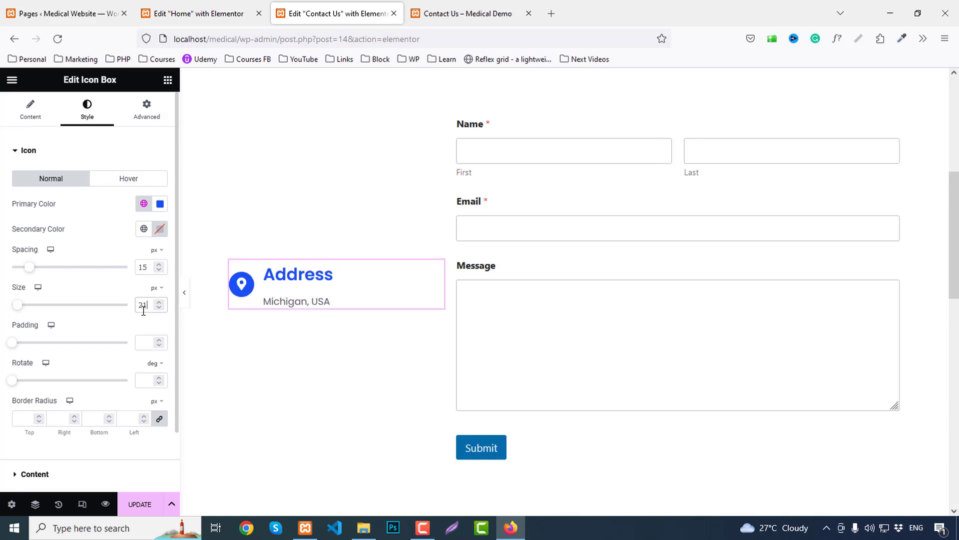
Set the color of the Address icon box's title to the Secondary global color.
{"action": "scroll", "coordinate": [107, 295], "scroll_direction": "down", "scroll_amount": 2}
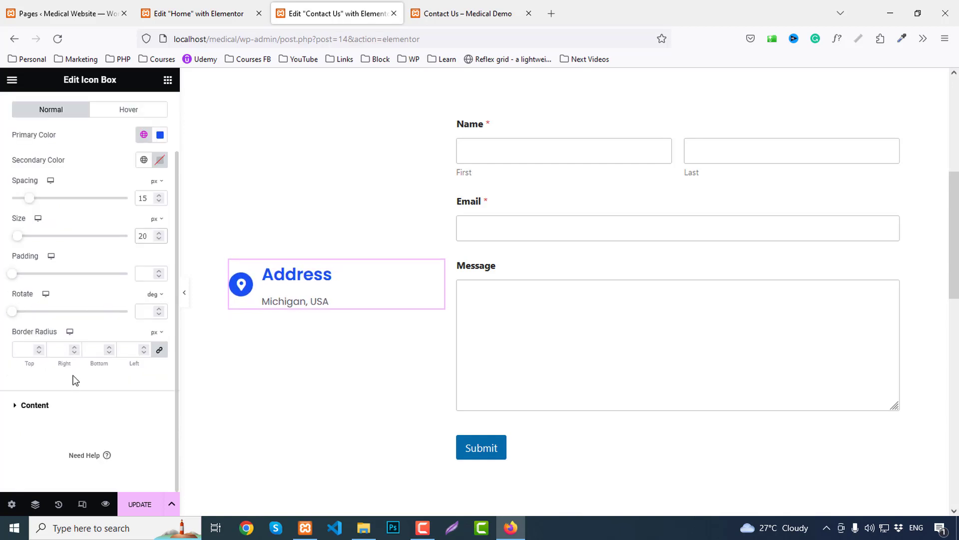
{"action": "left_click", "coordinate": [38, 403]}
{"action": "left_click", "coordinate": [142, 322]}
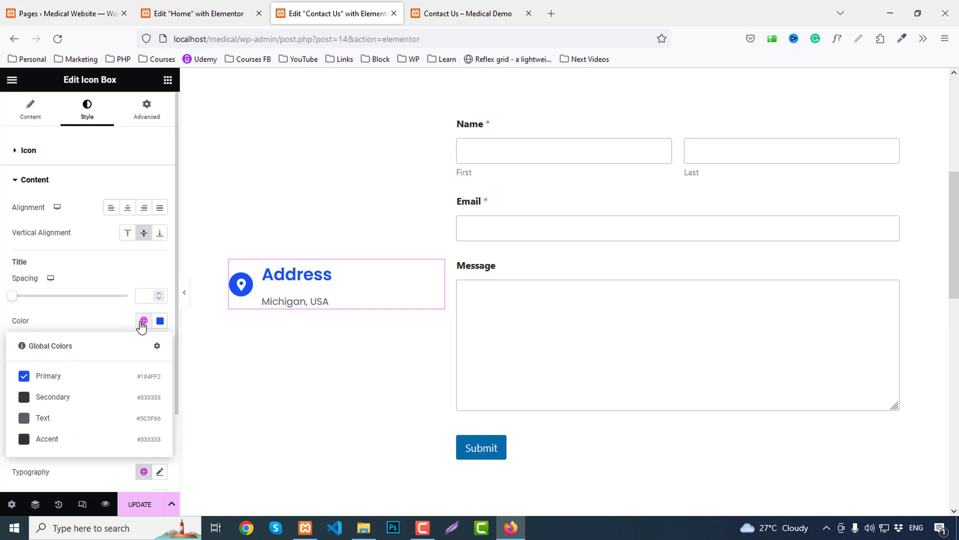
{"action": "left_click", "coordinate": [63, 398]}
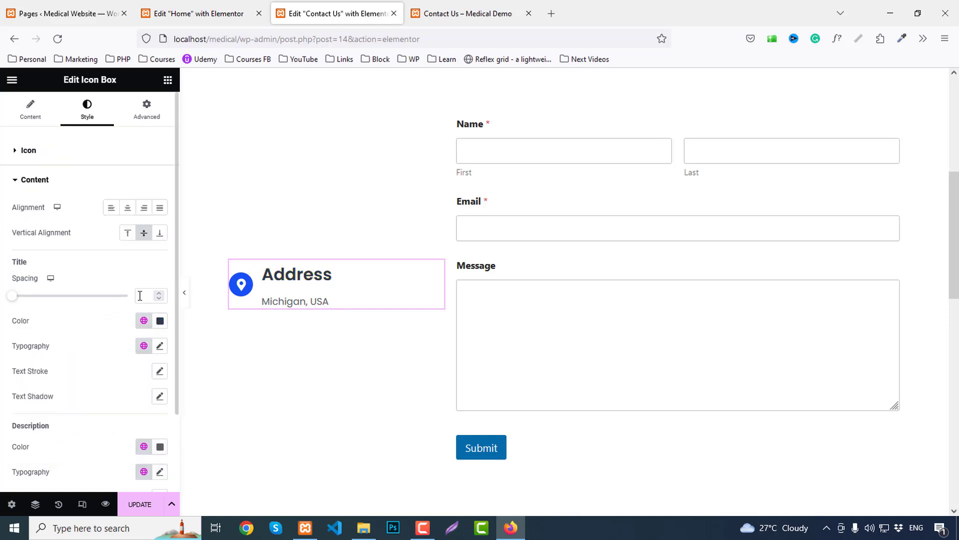
Set the spacing below the Address icon box's title to 10 px.
{"action": "key", "text": "Up"}
{"action": "key", "text": "Up"}
{"action": "key", "text": "Up"}
{"action": "key", "text": "Up"}
{"action": "key", "text": "Up"}
{"action": "key", "text": "Up"}
{"action": "key", "text": "Up"}
{"action": "key", "text": "Up"}
{"action": "key", "text": "Up"}
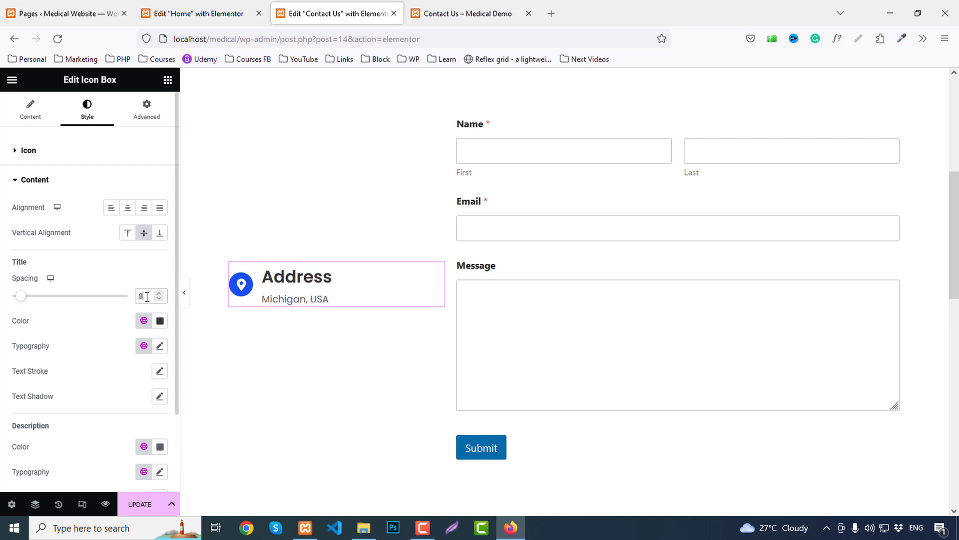
{"action": "key", "text": "Up"}
Set the description's font size in the Address icon box to 18 px.
{"action": "scroll", "coordinate": [121, 398], "scroll_direction": "down", "scroll_amount": 2}
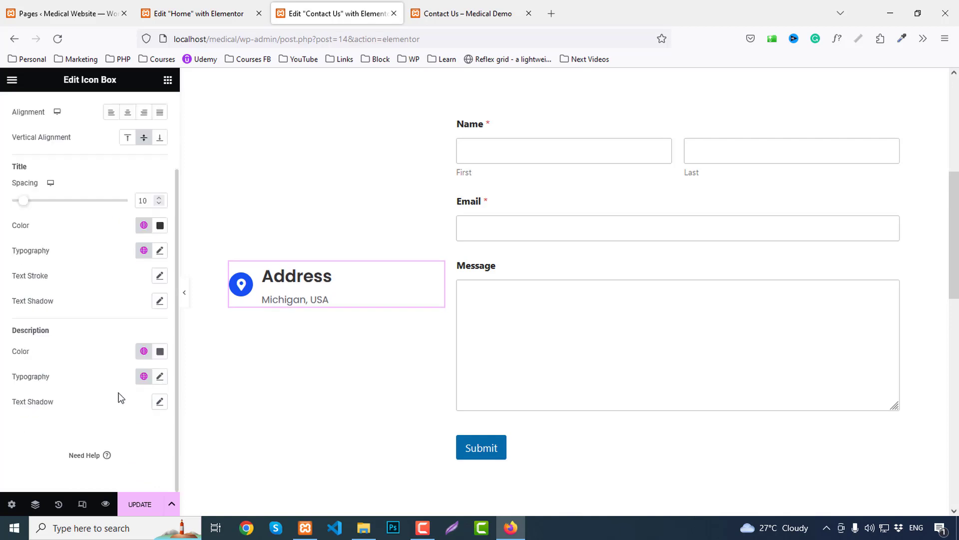
{"action": "left_click", "coordinate": [160, 377]}
{"action": "left_click", "coordinate": [138, 476]}
{"action": "type", "text": "1"}
{"action": "scroll", "coordinate": [50, 440], "scroll_direction": "down", "scroll_amount": 1}
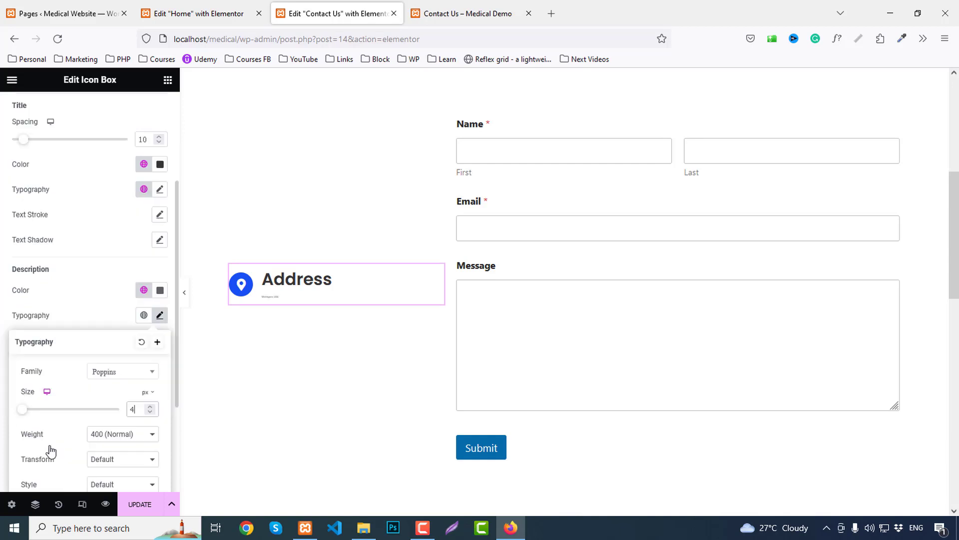
{"action": "type", "text": "0"}
{"action": "key", "text": "Up"}
{"action": "key", "text": "Up"}
{"action": "key", "text": "Up"}
{"action": "key", "text": "Up"}
{"action": "key", "text": "Up"}
{"action": "key", "text": "Up"}
{"action": "key", "text": "Up"}
{"action": "key", "text": "Up"}
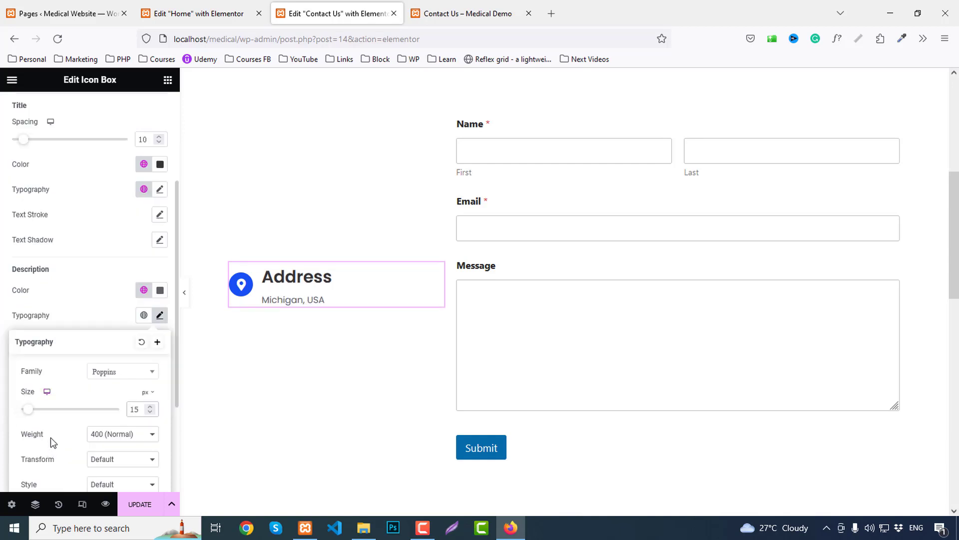
Set the description's font weight in the Address icon box to 500 (Medium).
{"action": "left_click", "coordinate": [98, 435]}
{"action": "left_click", "coordinate": [120, 312]}
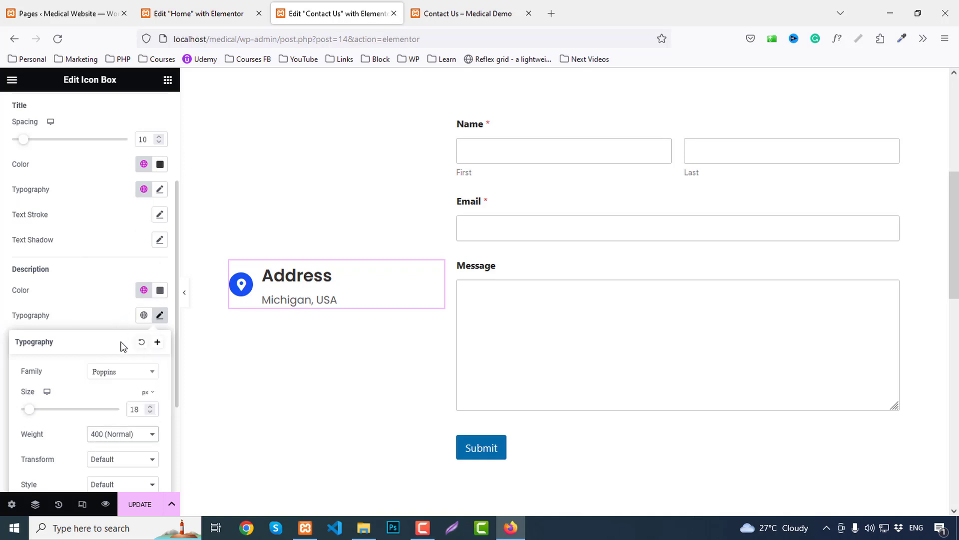
{"action": "left_click", "coordinate": [108, 438]}
{"action": "left_click", "coordinate": [113, 322]}
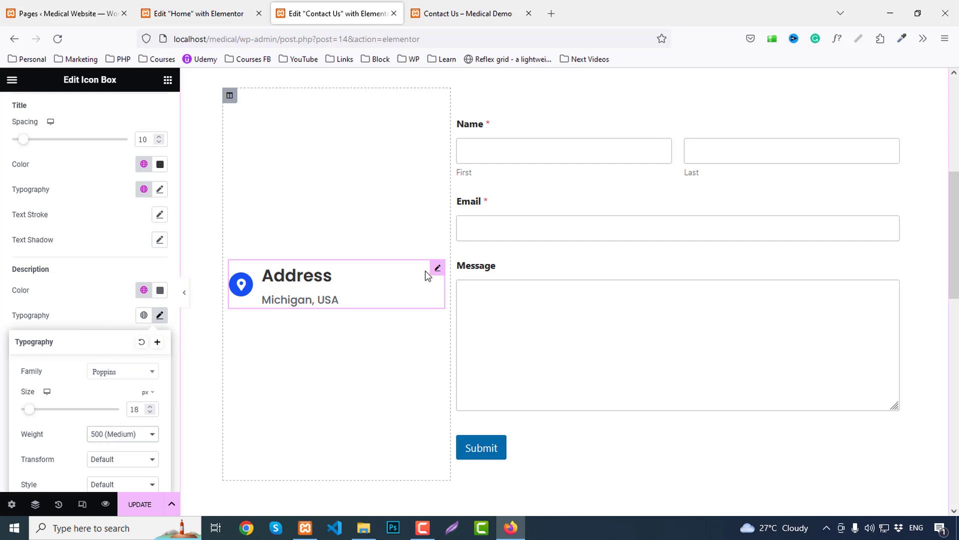
{"action": "left_click", "coordinate": [439, 270]}
Check the demo Contact Us page and give the Address icon box a solid border with a bottom width of 1 px only.
{"action": "key", "text": "ctrl+Tab"}
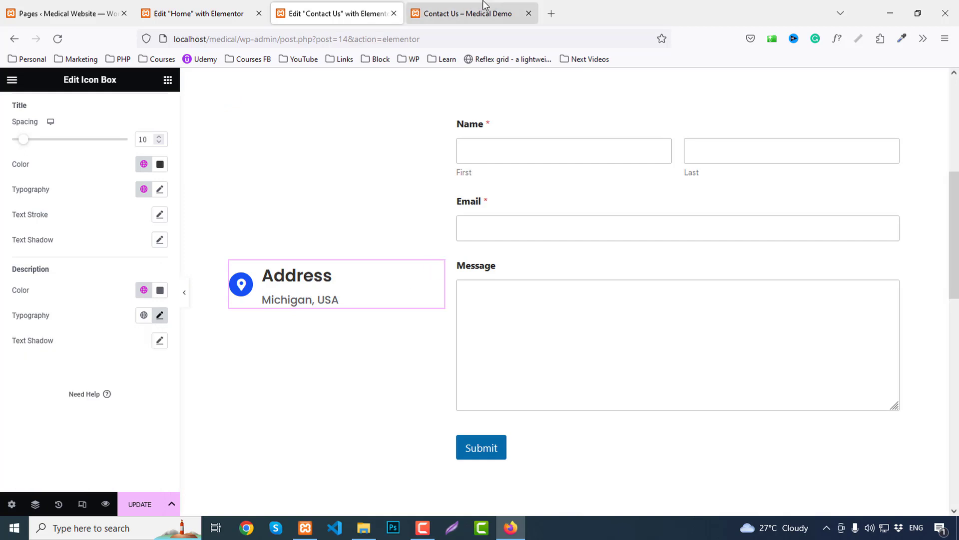
{"action": "left_click", "coordinate": [332, 14]}
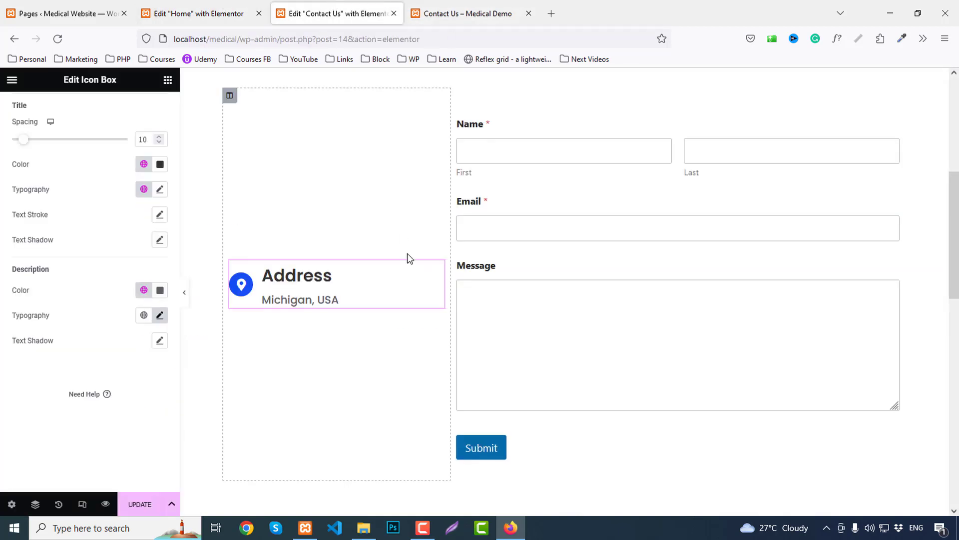
{"action": "scroll", "coordinate": [98, 145], "scroll_direction": "up", "scroll_amount": 5}
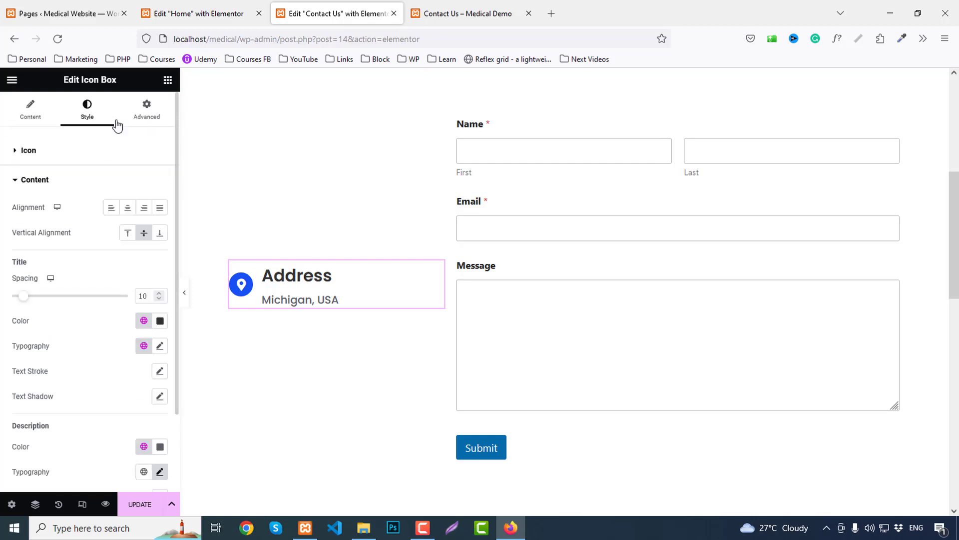
{"action": "left_click", "coordinate": [144, 114]}
{"action": "scroll", "coordinate": [81, 365], "scroll_direction": "down", "scroll_amount": 5}
{"action": "left_click", "coordinate": [43, 295]}
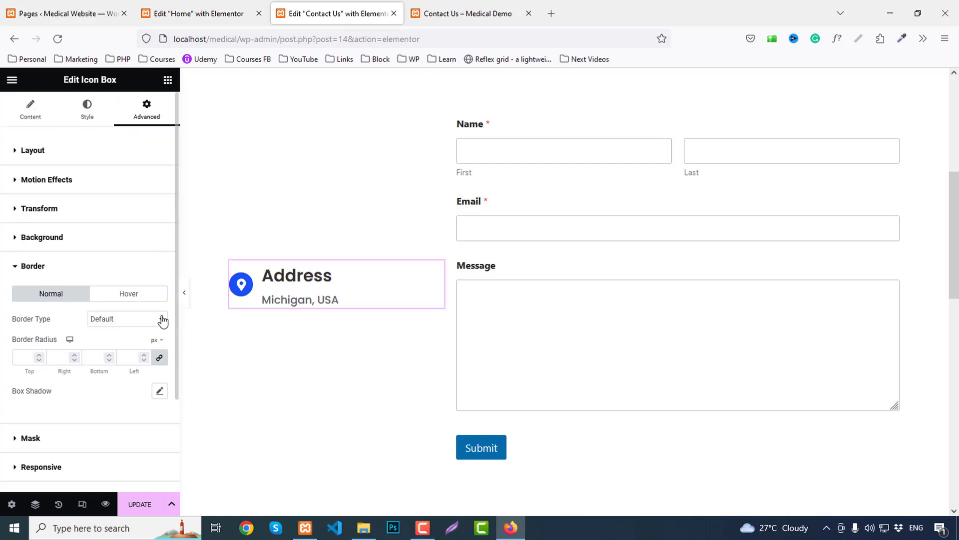
{"action": "left_click", "coordinate": [109, 323]}
{"action": "left_click", "coordinate": [101, 361]}
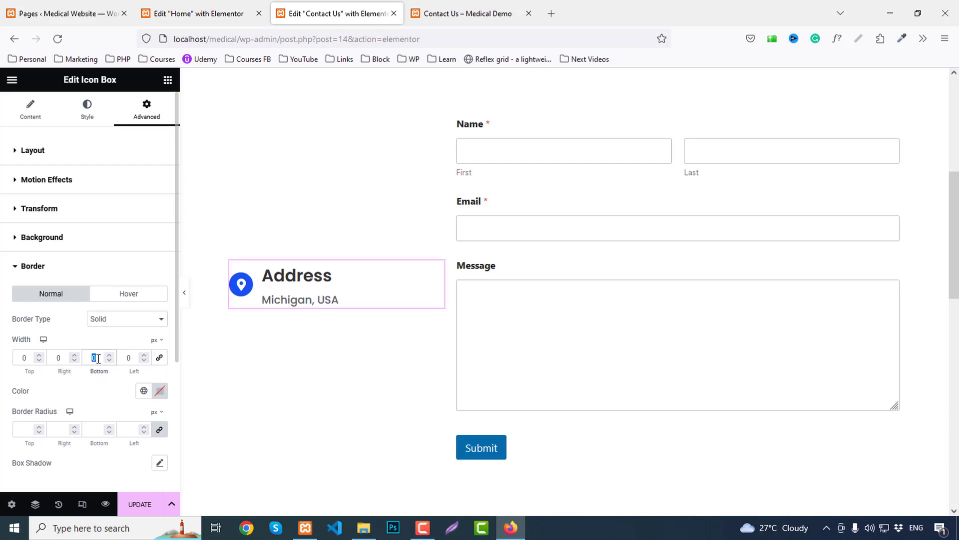
{"action": "type", "text": "1"}
Set the border color of the Address icon box to #ddd.
{"action": "scroll", "coordinate": [129, 402], "scroll_direction": "down", "scroll_amount": 2}
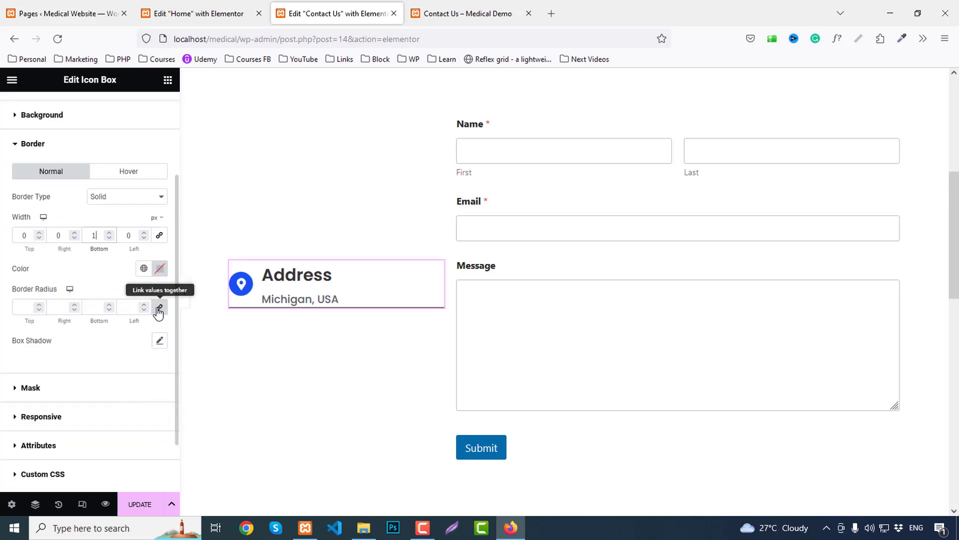
{"action": "left_click", "coordinate": [160, 270]}
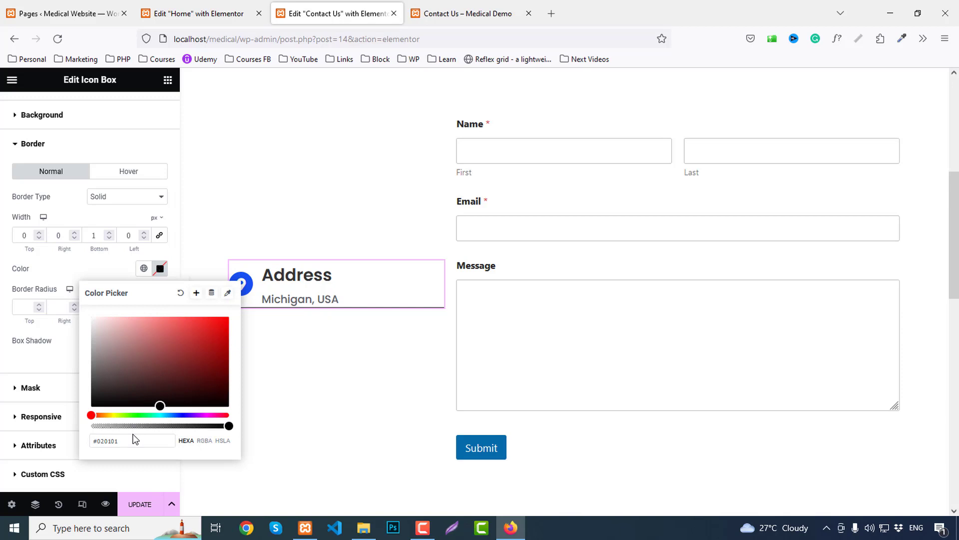
{"action": "type", "text": "#dddddd"}
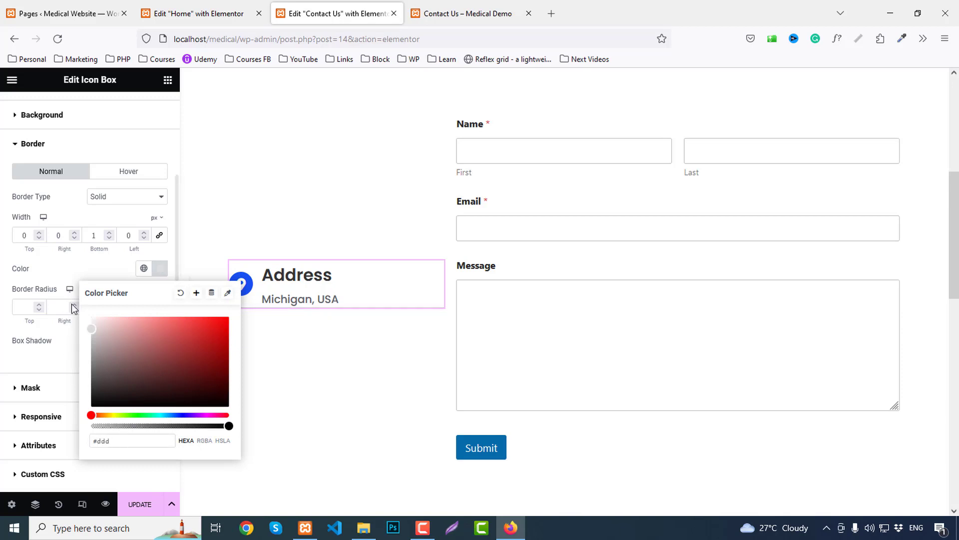
{"action": "left_click", "coordinate": [92, 272]}
Give the Address icon box a bottom margin and a bottom padding of 30 px each, with the other sides at 0.
{"action": "scroll", "coordinate": [123, 221], "scroll_direction": "up", "scroll_amount": 3}
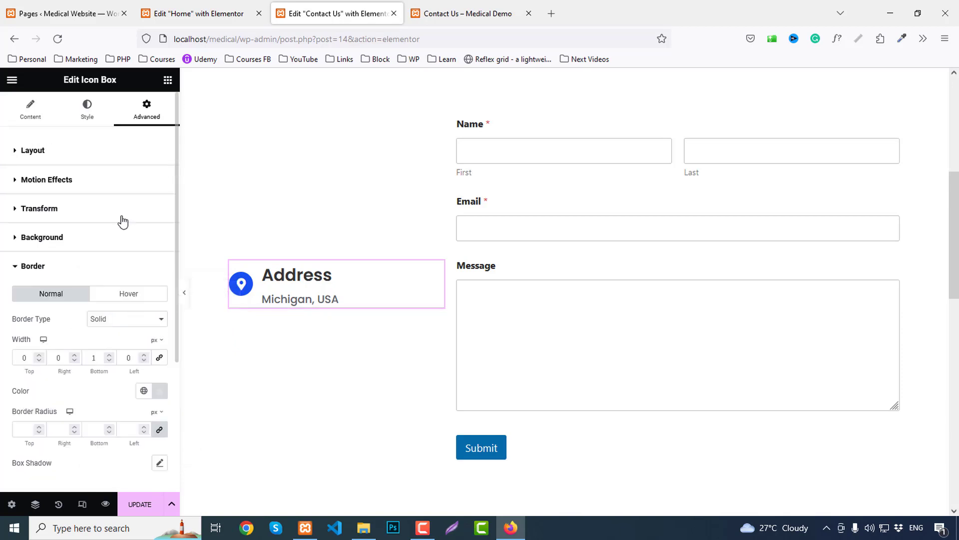
{"action": "left_click", "coordinate": [19, 151]}
{"action": "left_click", "coordinate": [160, 206]}
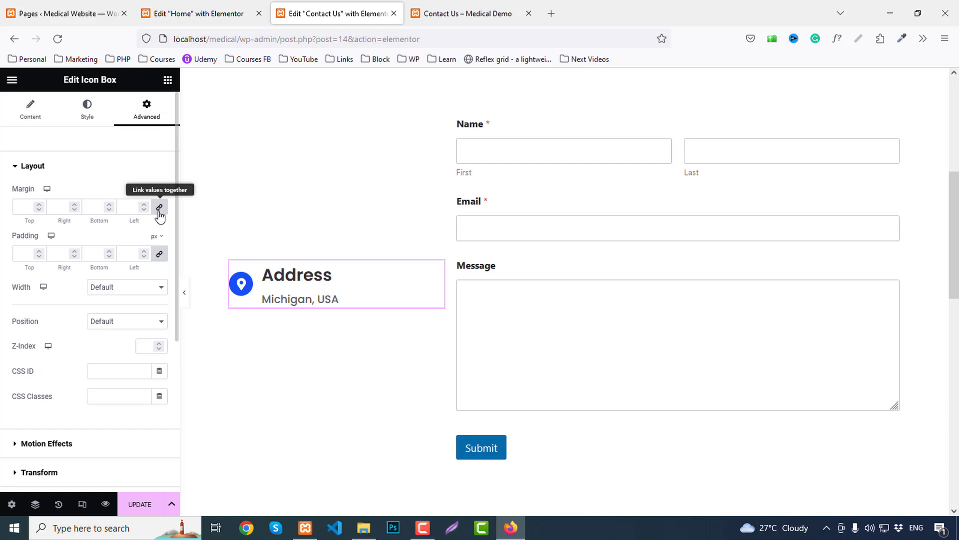
{"action": "left_click", "coordinate": [90, 207]}
{"action": "type", "text": "3"}
{"action": "left_click", "coordinate": [159, 253]}
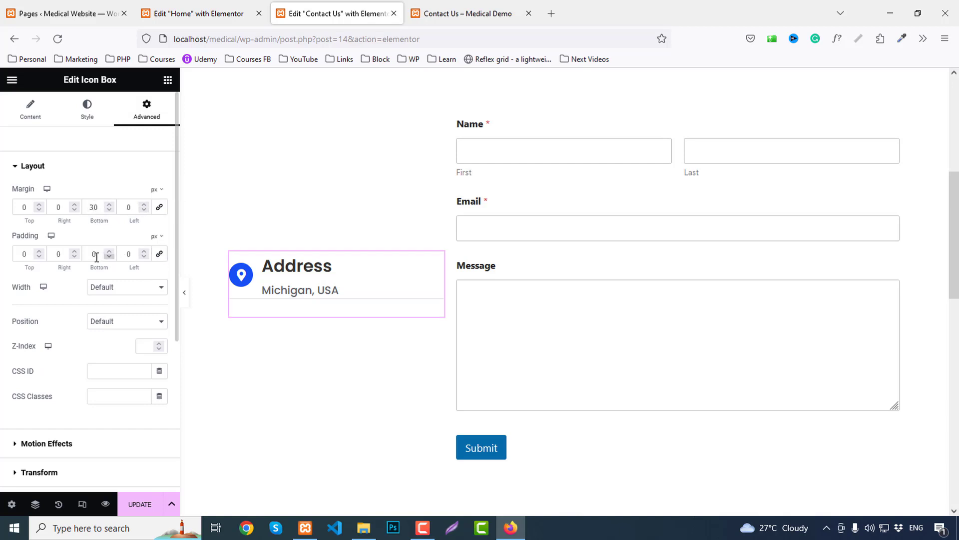
Duplicate the Address icon box three times to make four stacked boxes beside the contact form.
{"action": "right_click", "coordinate": [288, 271]}
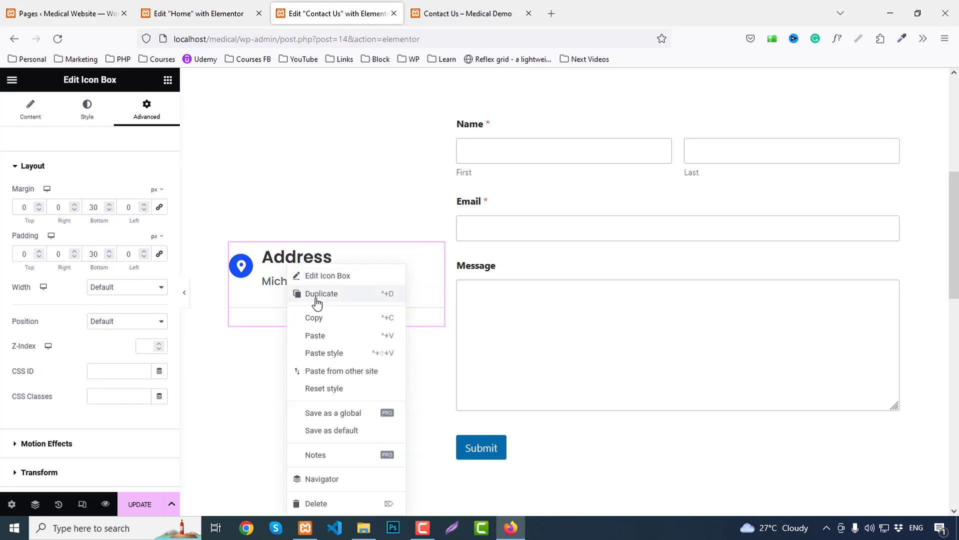
{"action": "left_click", "coordinate": [318, 295]}
{"action": "scroll", "coordinate": [303, 288], "scroll_direction": "down", "scroll_amount": 2}
{"action": "right_click", "coordinate": [290, 246]}
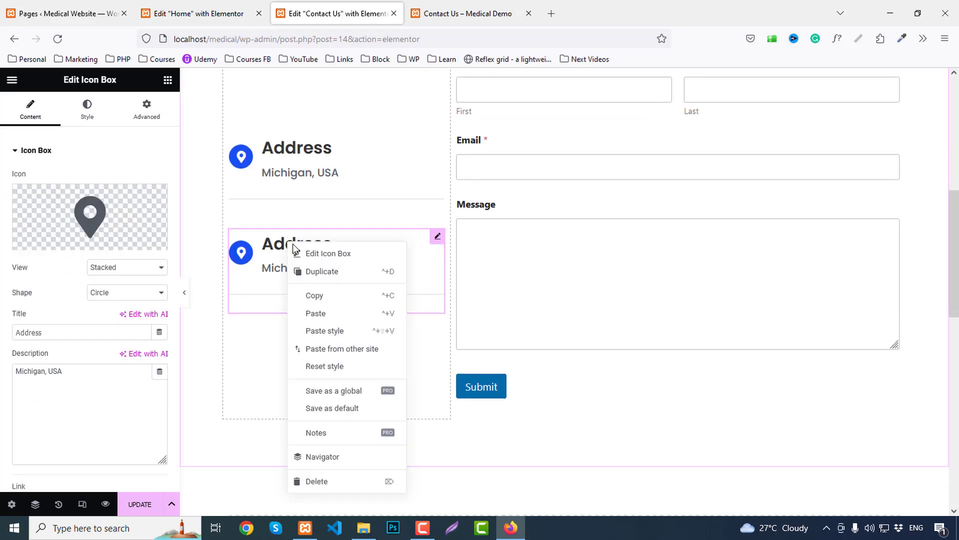
{"action": "left_click", "coordinate": [321, 270]}
{"action": "right_click", "coordinate": [309, 283]}
{"action": "left_click", "coordinate": [324, 296]}
{"action": "scroll", "coordinate": [338, 298], "scroll_direction": "up", "scroll_amount": 6}
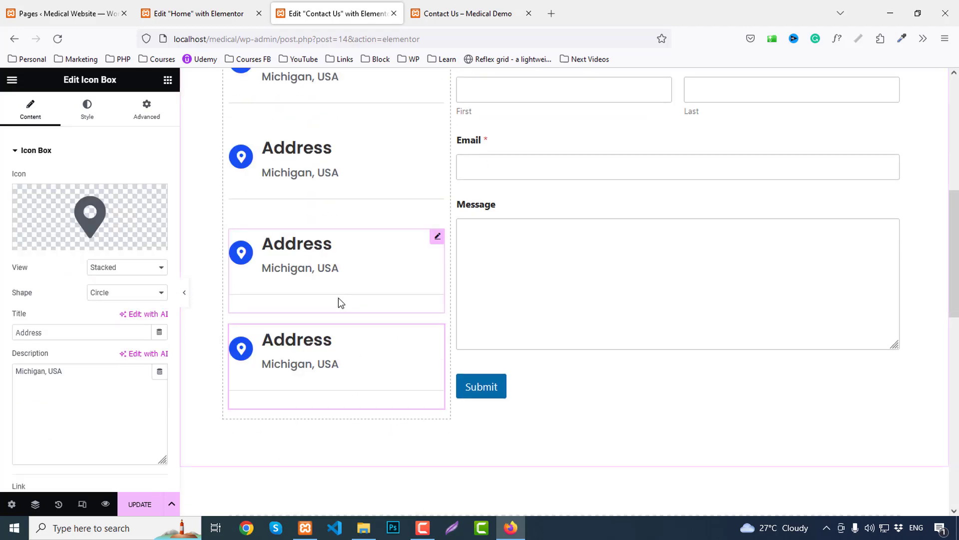
Try bottom padding values of 20 px and 0 on the first Address icon box, and restore it to 30 px.
{"action": "scroll", "coordinate": [342, 301], "scroll_direction": "down", "scroll_amount": 4}
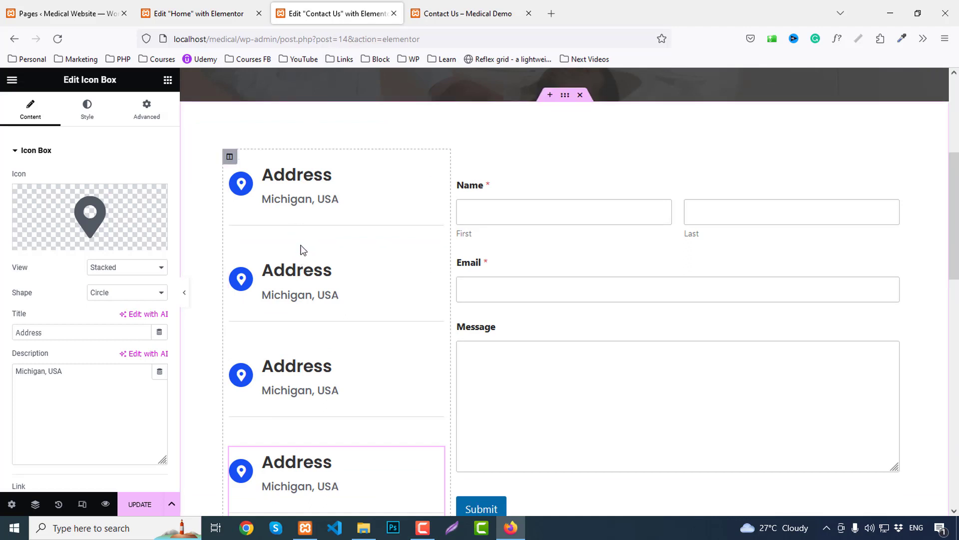
{"action": "left_click", "coordinate": [312, 275]}
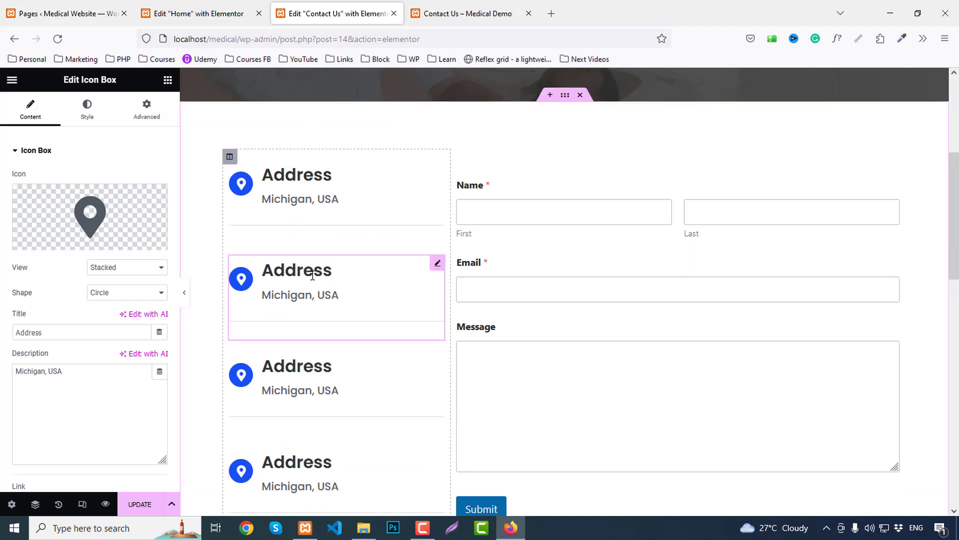
{"action": "left_click", "coordinate": [435, 169]}
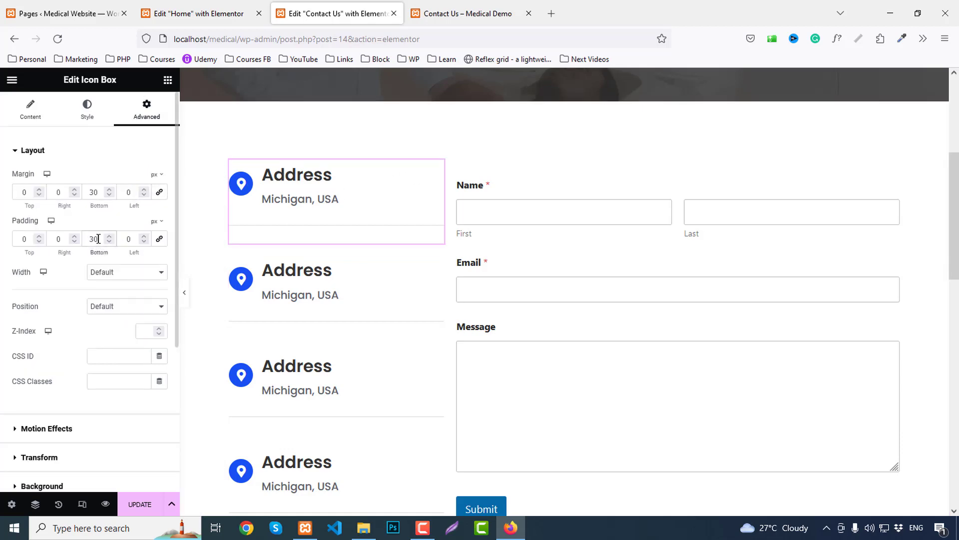
{"action": "type", "text": "20"}
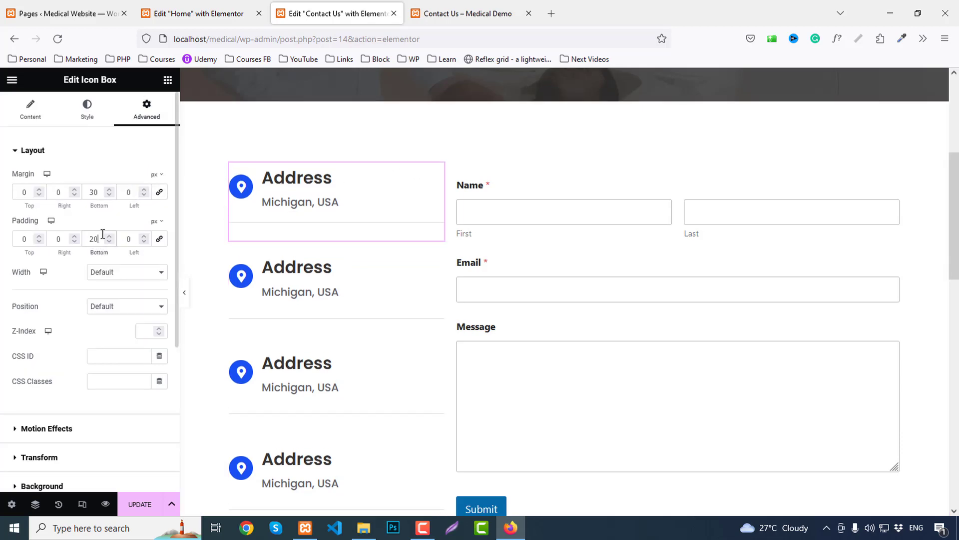
{"action": "key", "text": "BackSpace"}
{"action": "key", "text": "BackSpace"}
{"action": "type", "text": "0"}
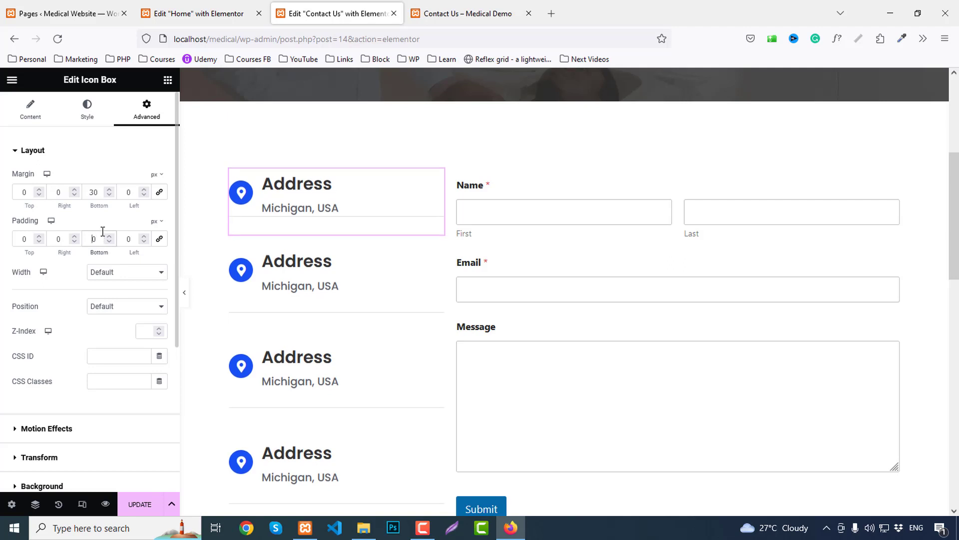
{"action": "type", "text": "3"}
Try a bottom margin of 20 px on the first Address icon box, preview the layout, and restore it to 30 px.
{"action": "double_click", "coordinate": [93, 193]}
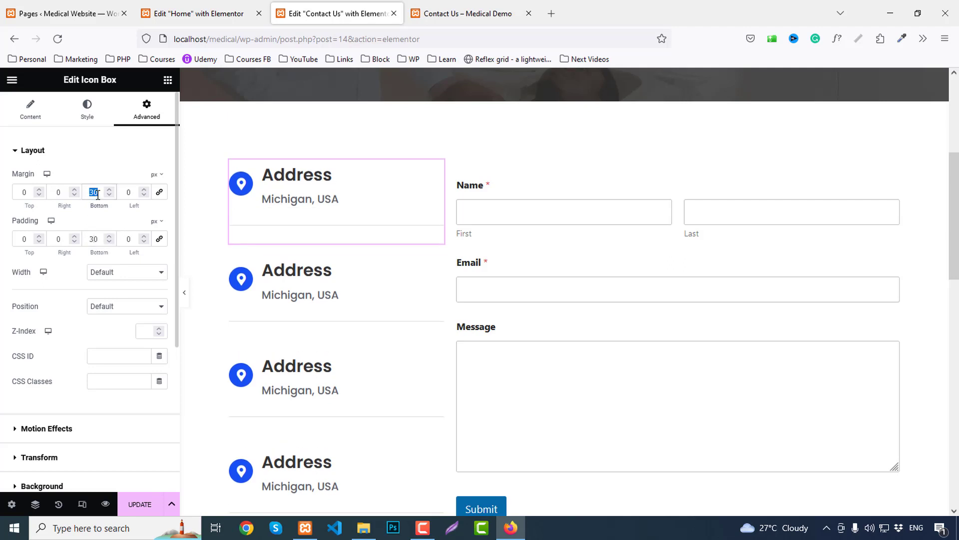
{"action": "type", "text": "20"}
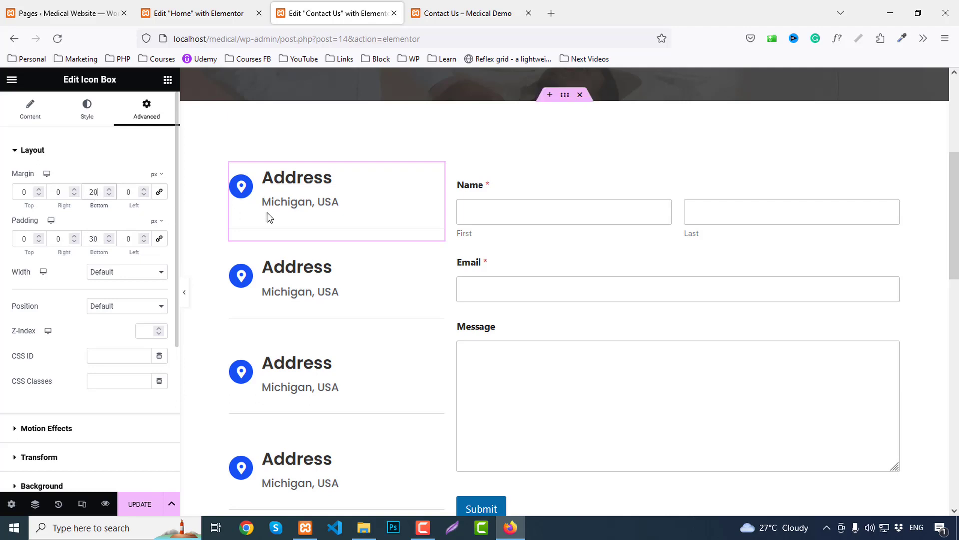
{"action": "left_click", "coordinate": [185, 293]}
{"action": "left_click", "coordinate": [4, 294]}
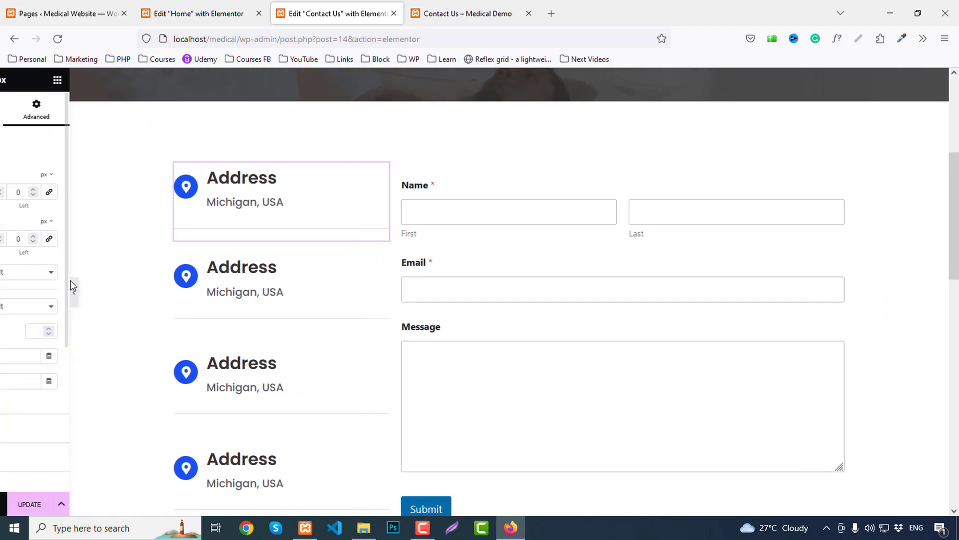
{"action": "left_click", "coordinate": [91, 191]}
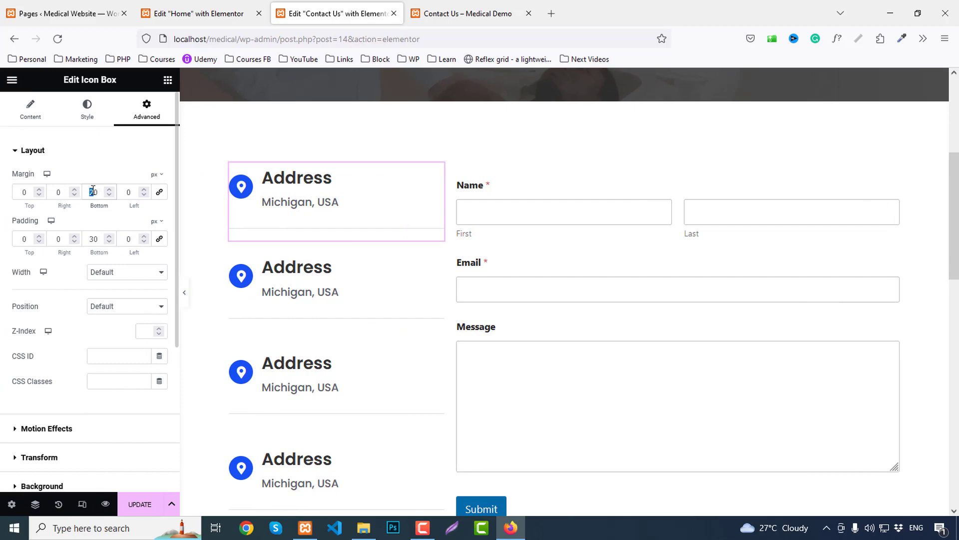
{"action": "type", "text": "3"}
Set the bottom padding and bottom margin of the last Address icon box to 0.
{"action": "scroll", "coordinate": [274, 356], "scroll_direction": "down", "scroll_amount": 4}
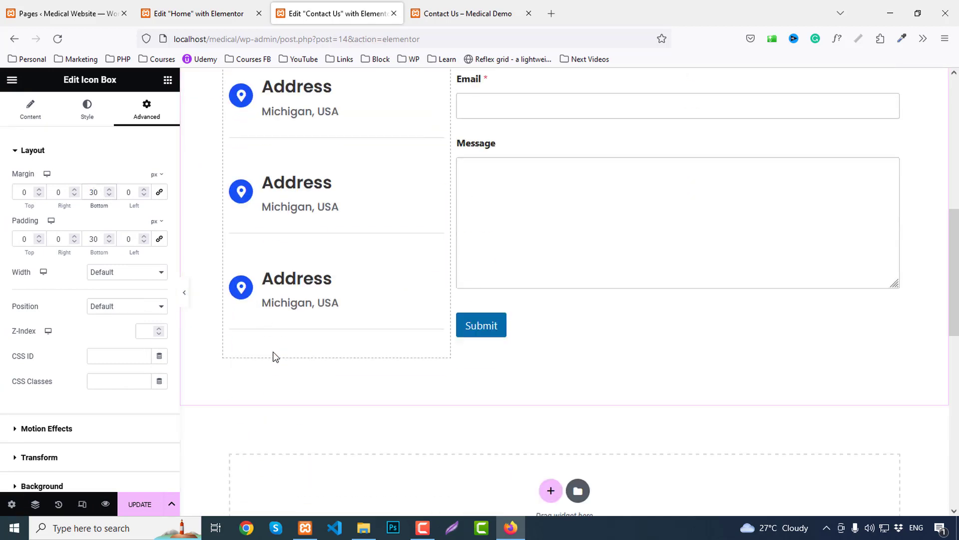
{"action": "left_click", "coordinate": [436, 272]}
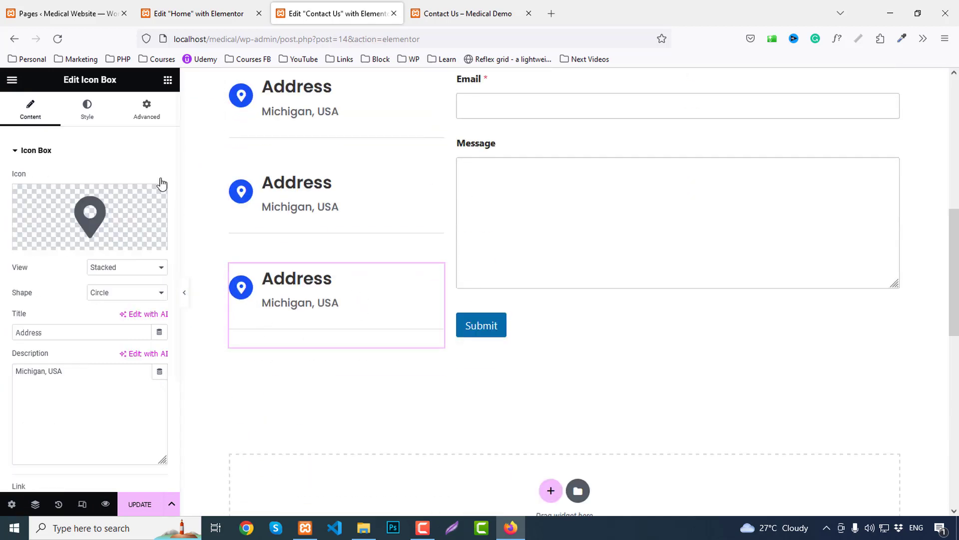
{"action": "left_click", "coordinate": [144, 104]}
{"action": "key", "text": "BackSpace"}
{"action": "double_click", "coordinate": [94, 191]}
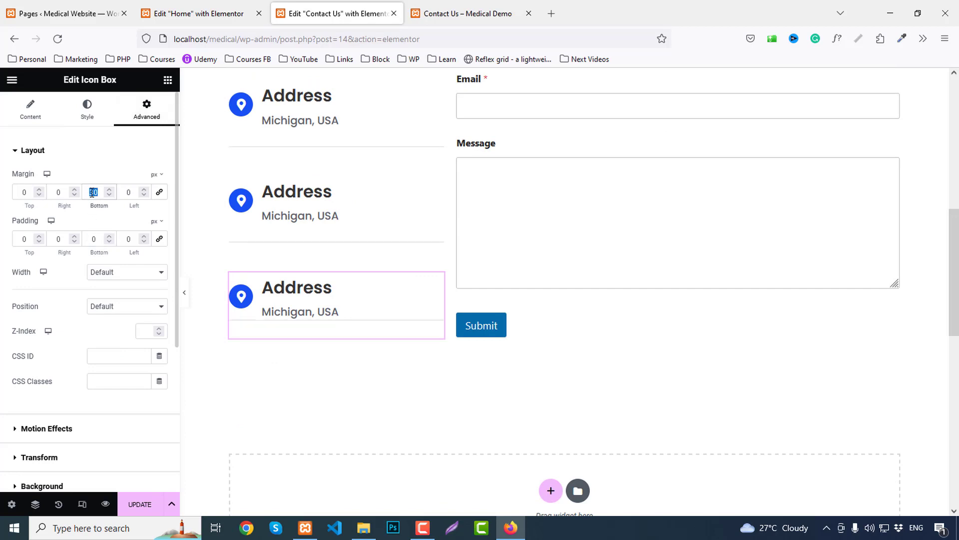
{"action": "key", "text": "BackSpace"}
Remove the divider line under the last Address icon box by setting its border type to Default.
{"action": "left_click", "coordinate": [87, 107]}
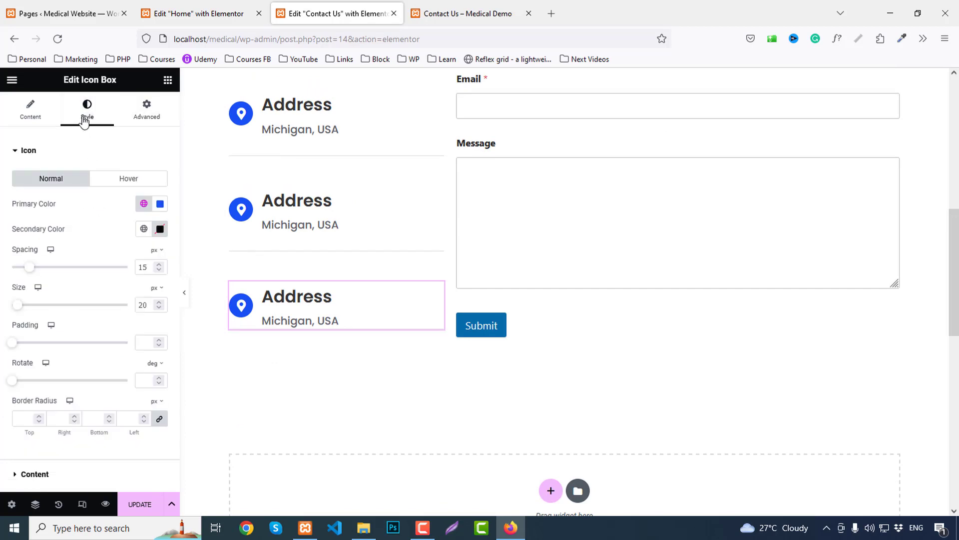
{"action": "scroll", "coordinate": [103, 350], "scroll_direction": "down", "scroll_amount": 2}
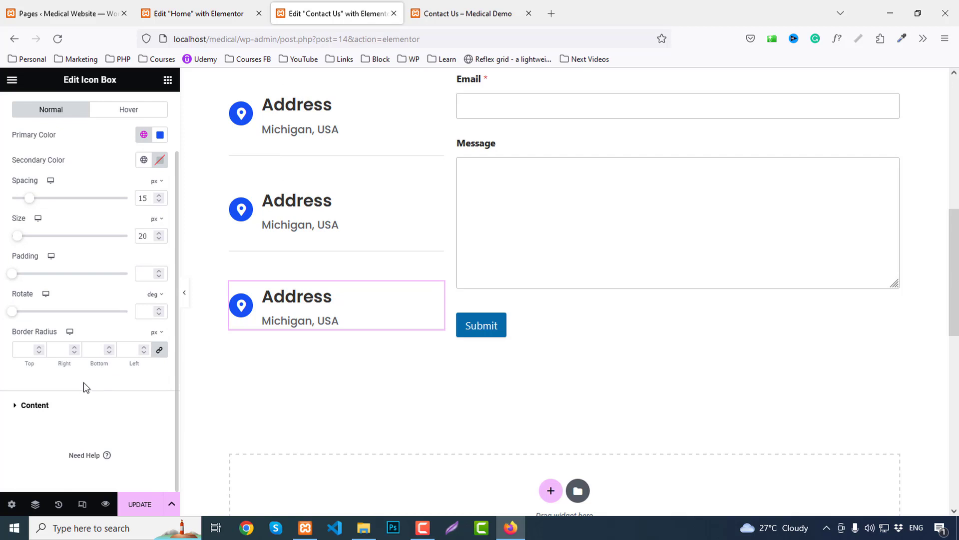
{"action": "scroll", "coordinate": [83, 382], "scroll_direction": "up", "scroll_amount": 2}
{"action": "left_click", "coordinate": [146, 107]}
{"action": "scroll", "coordinate": [82, 365], "scroll_direction": "down", "scroll_amount": 4}
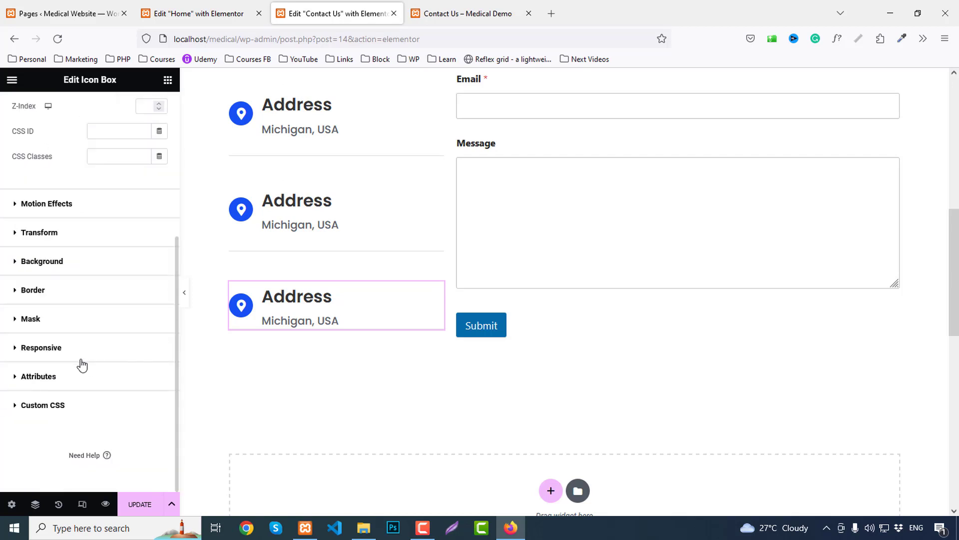
{"action": "left_click", "coordinate": [32, 291]}
{"action": "left_click", "coordinate": [102, 325]}
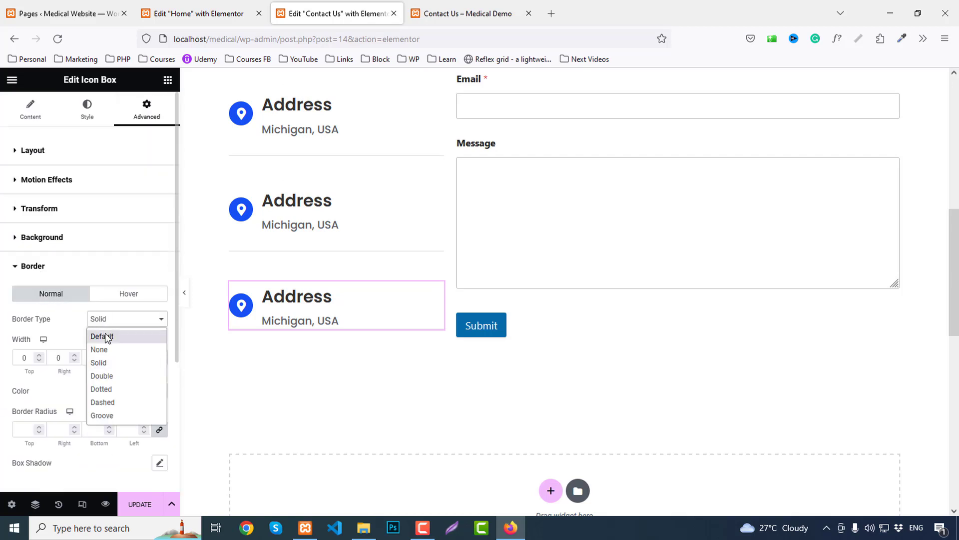
{"action": "left_click", "coordinate": [101, 336]}
Check the demo's Phone entry and replace the second icon box's icon with the matching phone handset from the icon library.
{"action": "scroll", "coordinate": [289, 353], "scroll_direction": "up", "scroll_amount": 5}
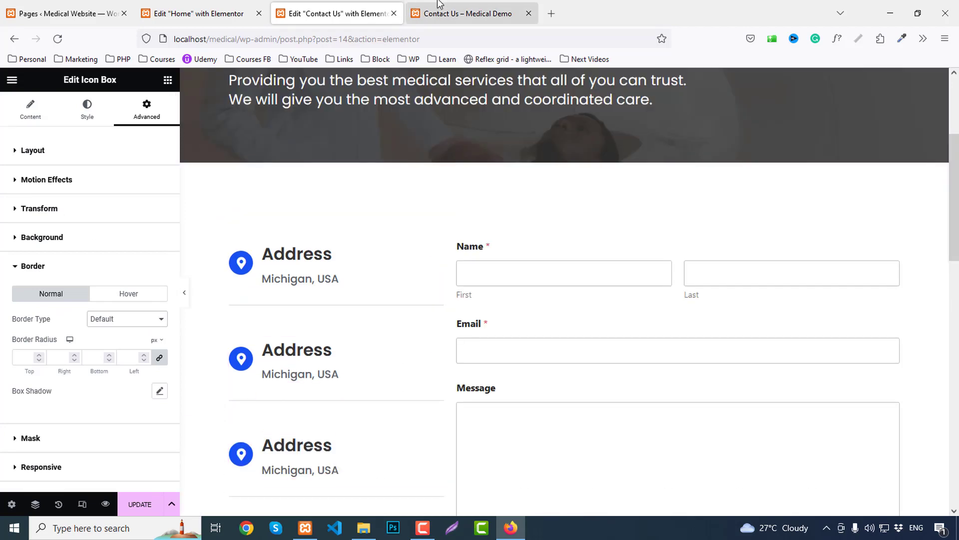
{"action": "key", "text": "ctrl+Tab"}
{"action": "double_click", "coordinate": [178, 272]}
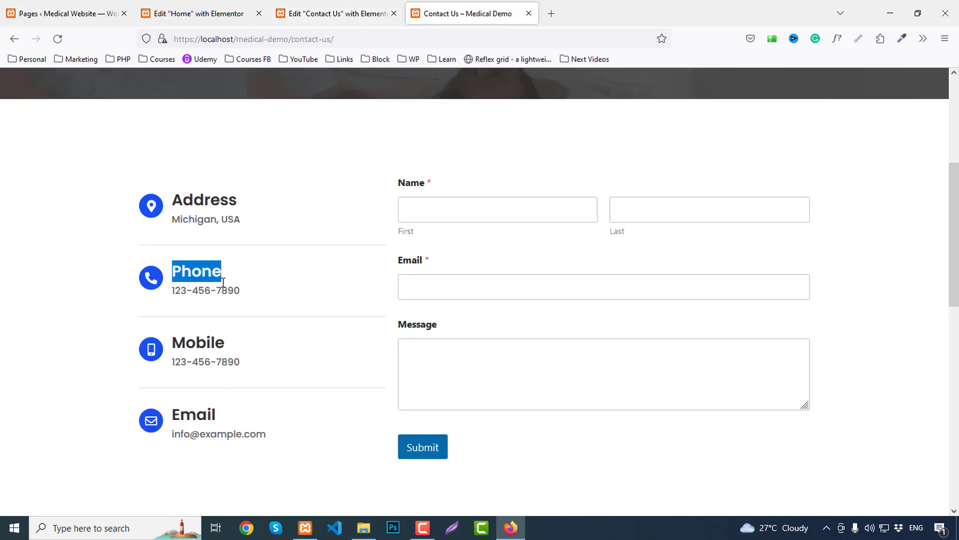
{"action": "left_click", "coordinate": [315, 11]}
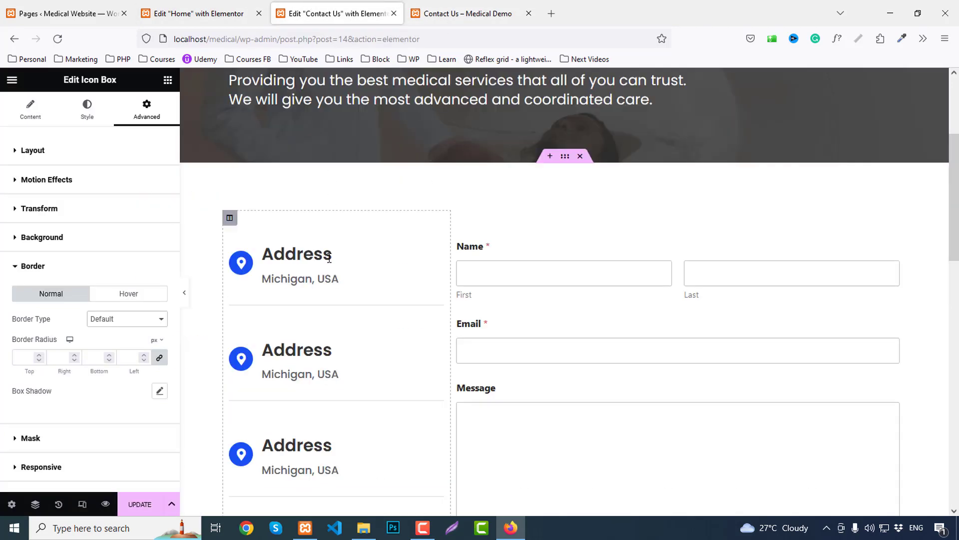
{"action": "left_click", "coordinate": [298, 349]}
{"action": "left_click", "coordinate": [51, 243]}
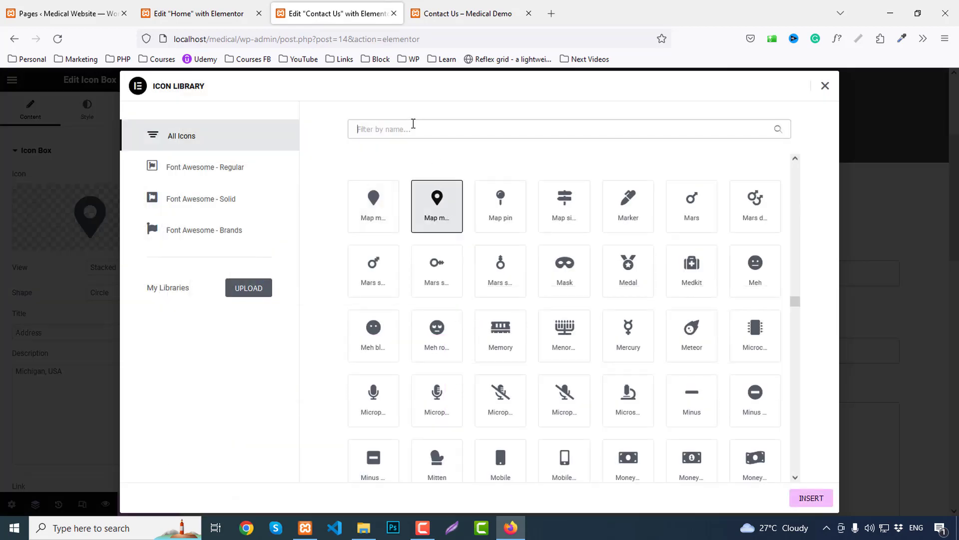
{"action": "left_click", "coordinate": [413, 124]}
{"action": "type", "text": "phone"}
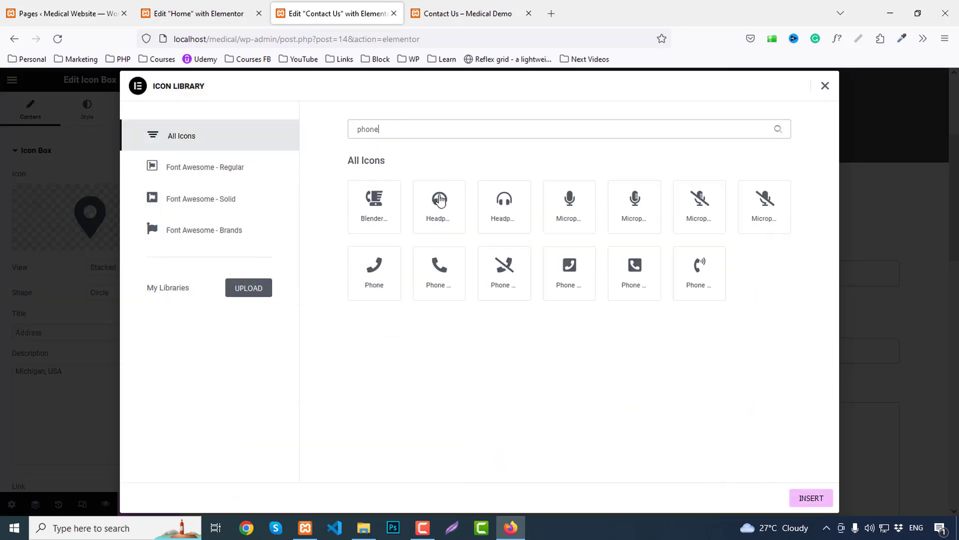
{"action": "left_click", "coordinate": [441, 272]}
{"action": "left_click", "coordinate": [814, 501]}
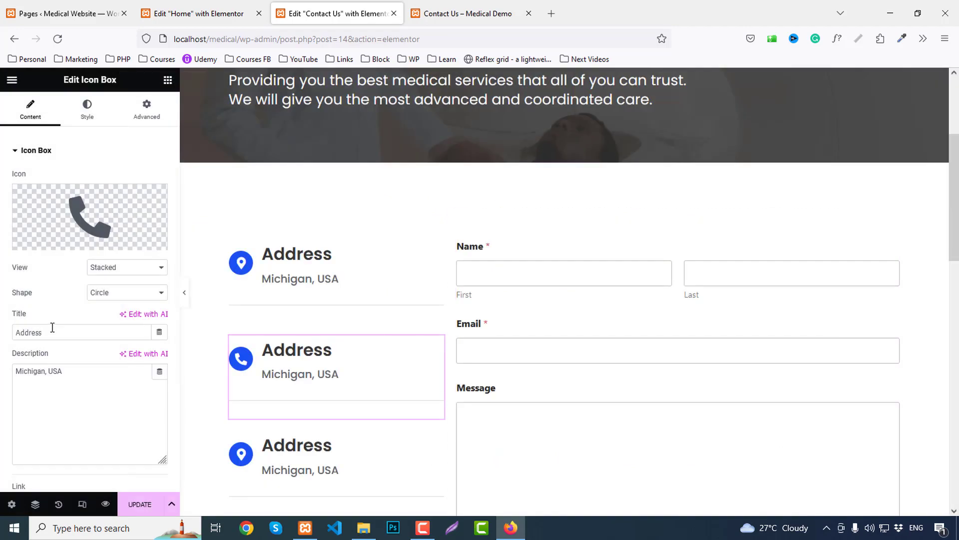
Title the second icon box "Phone" and replace its description with the phone number copied from the demo page.
{"action": "left_click", "coordinate": [126, 292]}
{"action": "triple_click", "coordinate": [64, 332]}
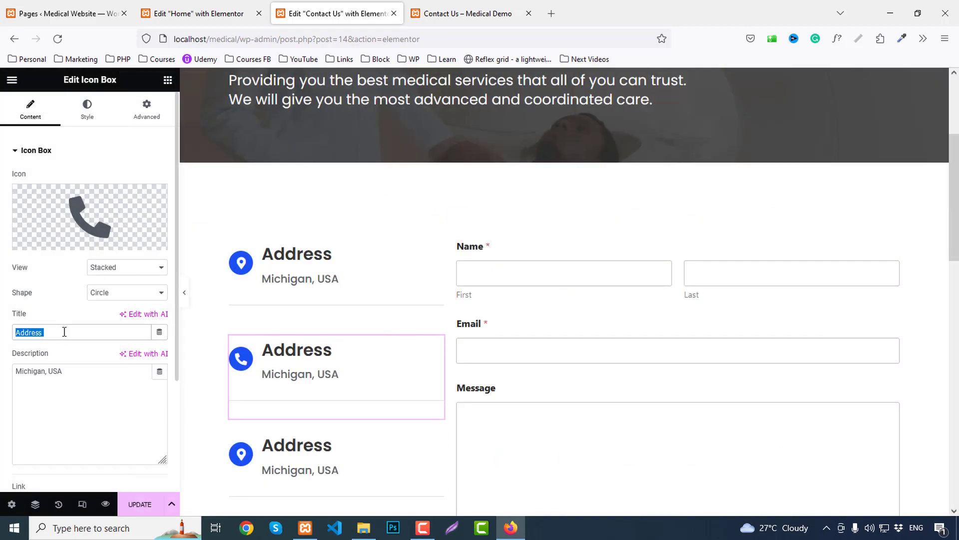
{"action": "type", "text": "Phone"}
{"action": "left_click", "coordinate": [462, 13]}
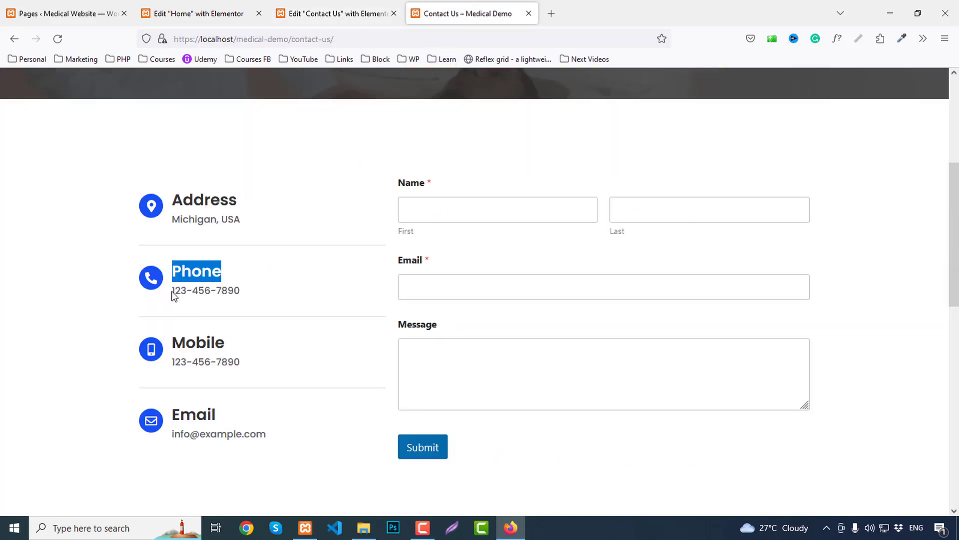
{"action": "left_click_drag", "start_coordinate": [174, 296], "coordinate": [273, 289]}
{"action": "key", "text": "ctrl+c"}
{"action": "left_click", "coordinate": [329, 13]}
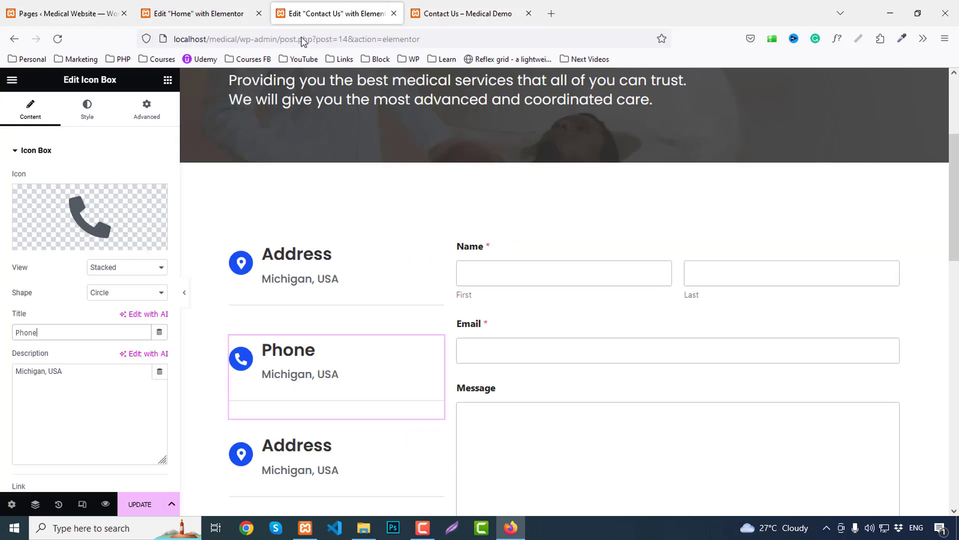
{"action": "triple_click", "coordinate": [45, 371]}
{"action": "key", "text": "ctrl+v"}
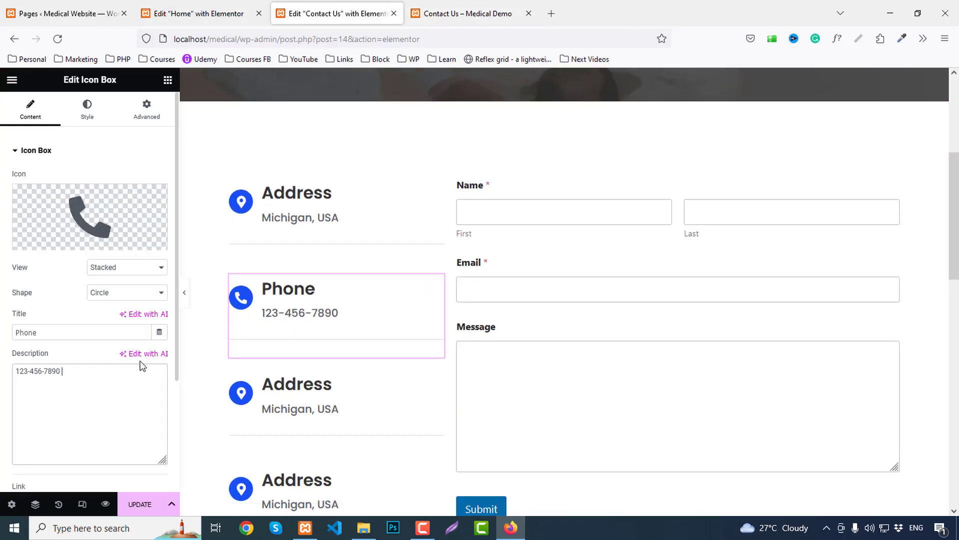
Replace the third icon box's icon with the outlined mobile icon from the icon library.
{"action": "left_click", "coordinate": [313, 390]}
{"action": "left_click", "coordinate": [82, 238]}
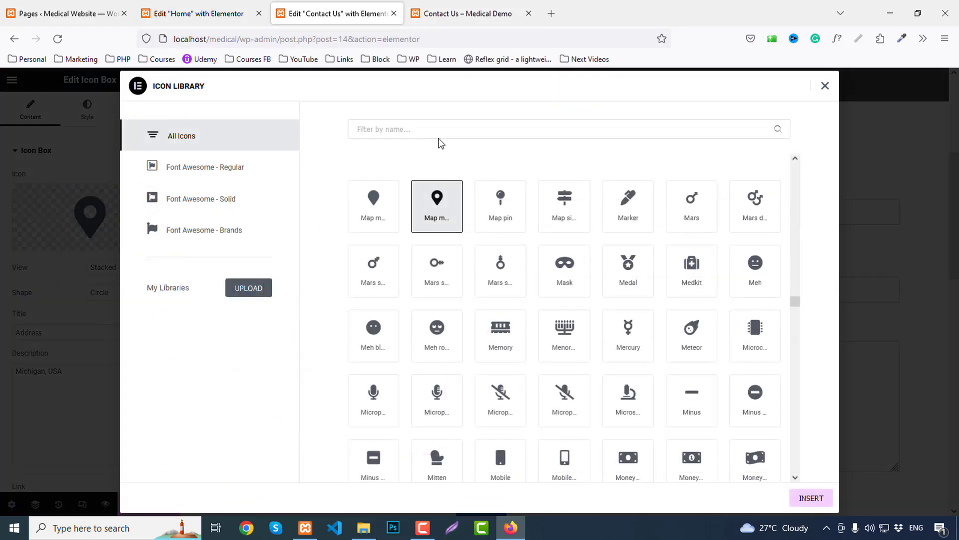
{"action": "left_click", "coordinate": [432, 128]}
{"action": "type", "text": "mobile"}
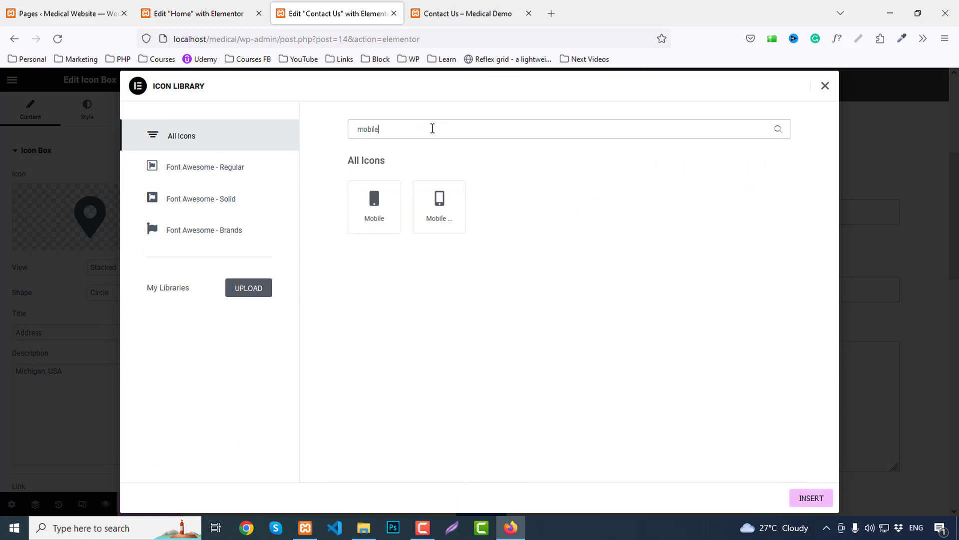
{"action": "left_click", "coordinate": [440, 203]}
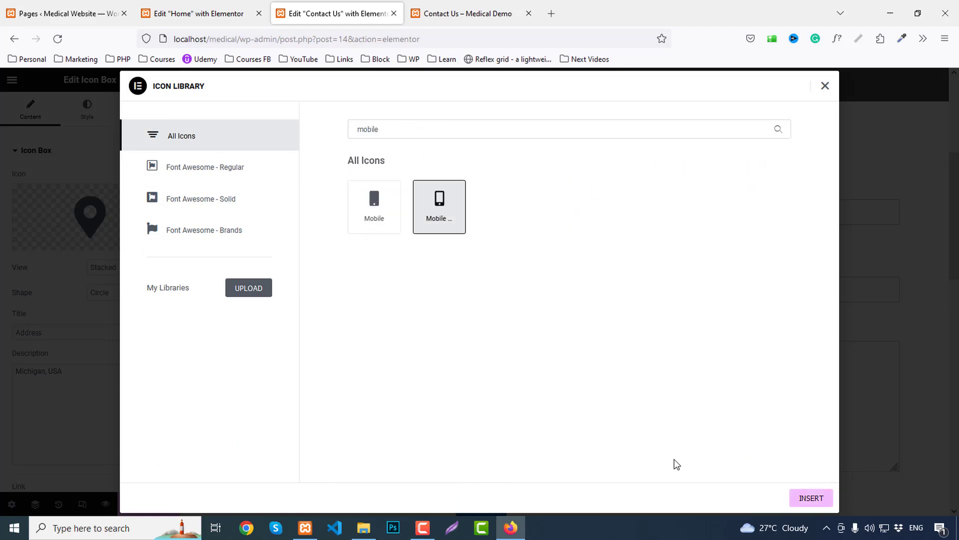
{"action": "left_click", "coordinate": [799, 502]}
Title the third icon box "Mobile" and paste the copied phone number as its description.
{"action": "double_click", "coordinate": [66, 330]}
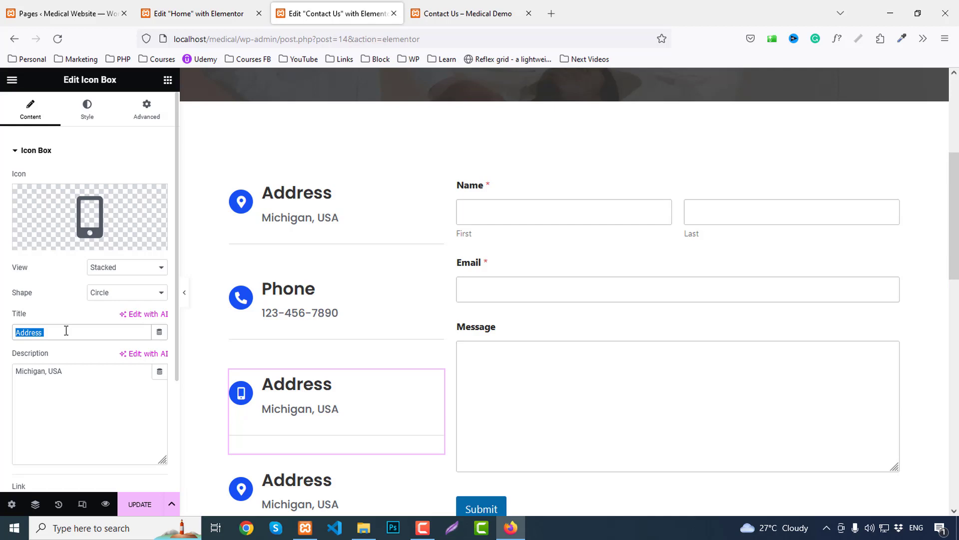
{"action": "type", "text": "Mobile"}
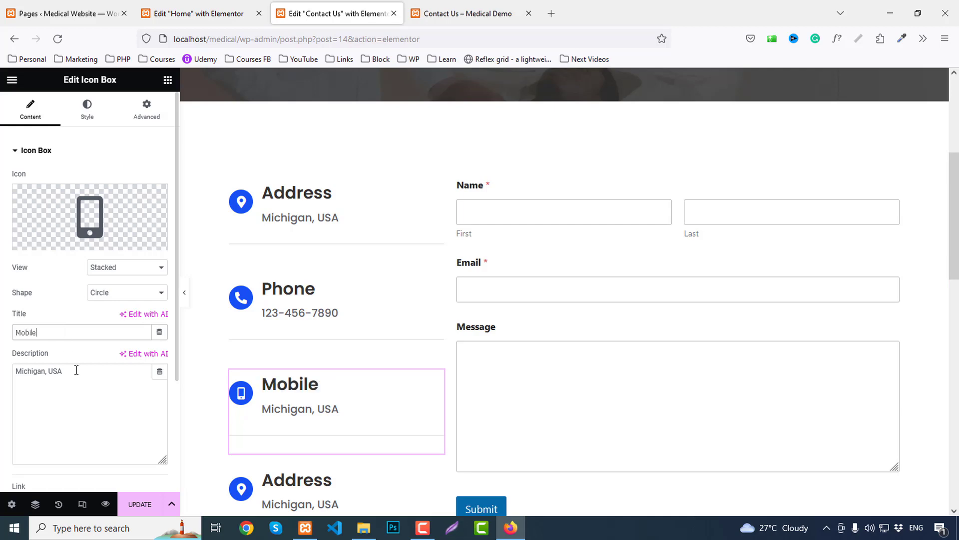
{"action": "left_click_drag", "start_coordinate": [76, 369], "coordinate": [2, 376]}
{"action": "key", "text": "ctrl+v"}
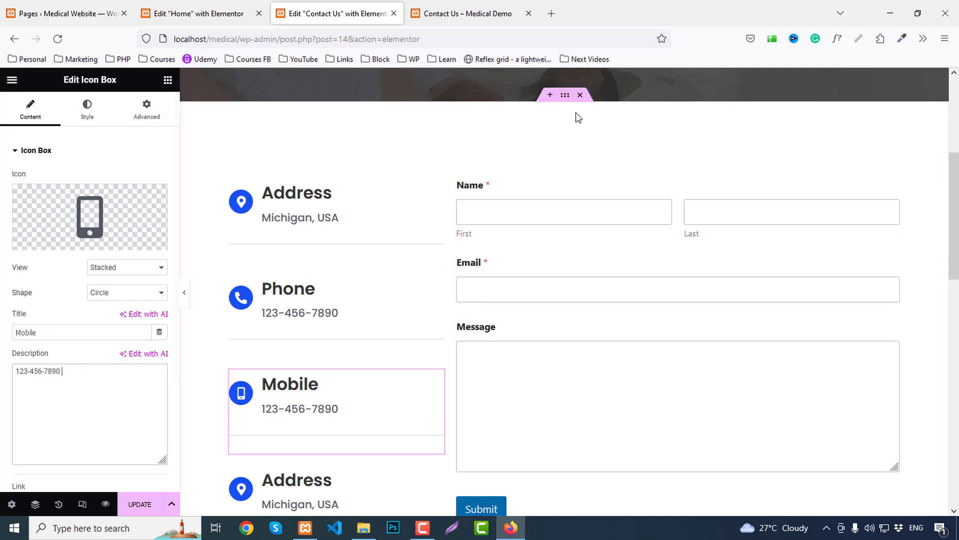
Check the demo's Email entry and replace the last icon box's icon with the outlined Envelope from the icon library.
{"action": "left_click", "coordinate": [481, 7]}
{"action": "left_click_drag", "start_coordinate": [173, 411], "coordinate": [296, 409]}
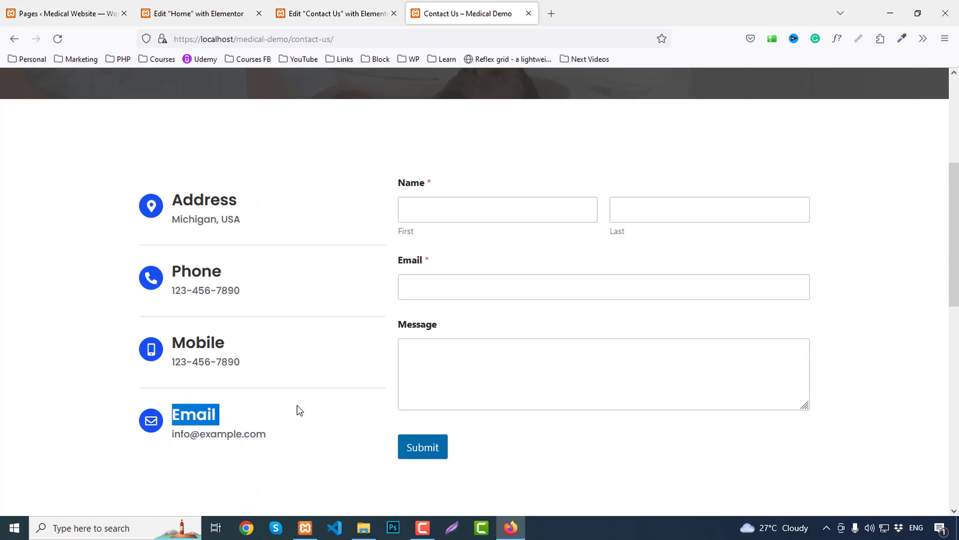
{"action": "left_click", "coordinate": [327, 13]}
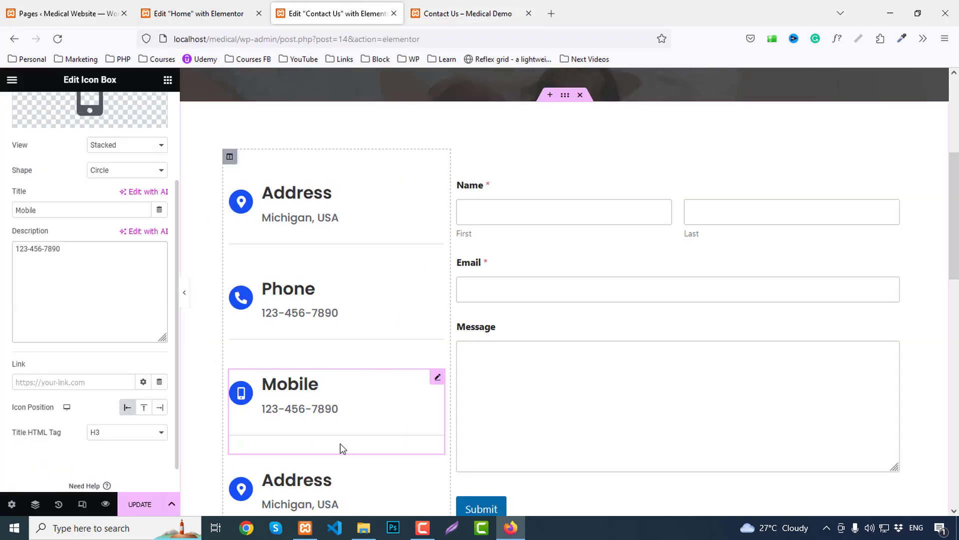
{"action": "scroll", "coordinate": [341, 443], "scroll_direction": "down", "scroll_amount": 3}
{"action": "left_click", "coordinate": [295, 371]}
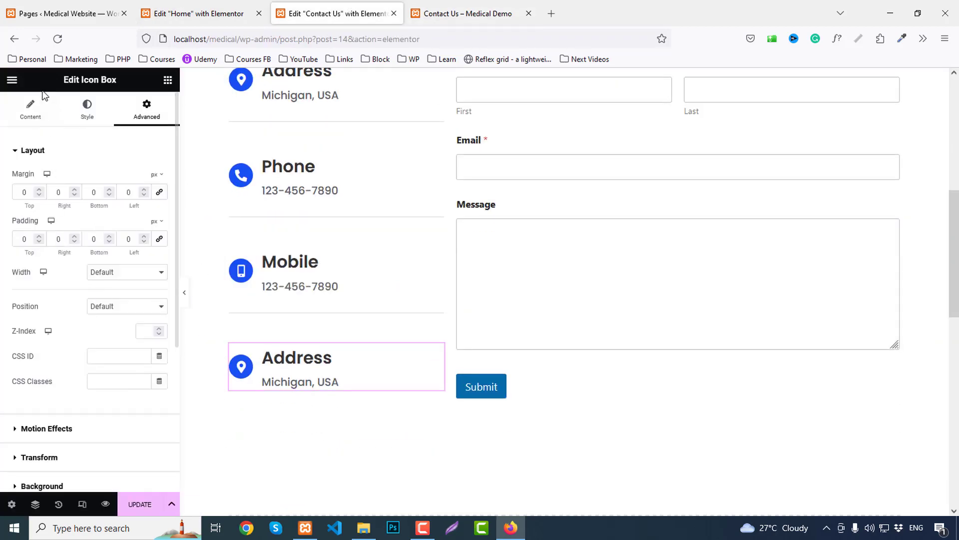
{"action": "left_click", "coordinate": [30, 110]}
{"action": "left_click", "coordinate": [95, 206]}
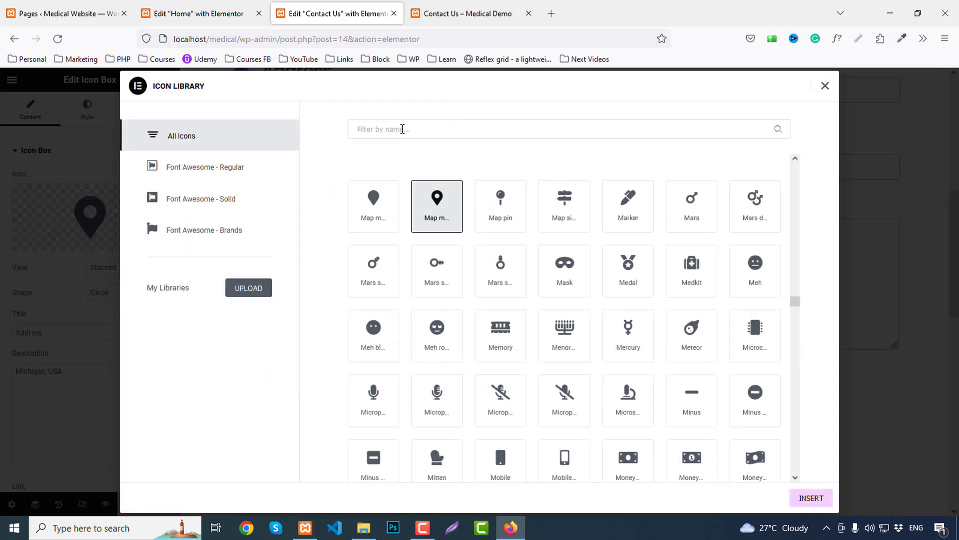
{"action": "left_click", "coordinate": [402, 129]}
{"action": "type", "text": "enve"}
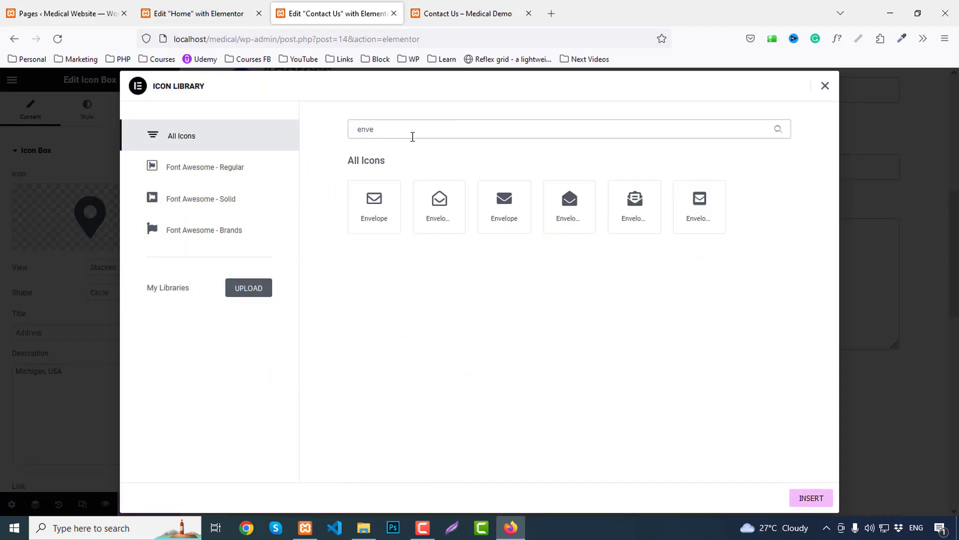
{"action": "left_click", "coordinate": [361, 210]}
{"action": "left_click", "coordinate": [812, 497]}
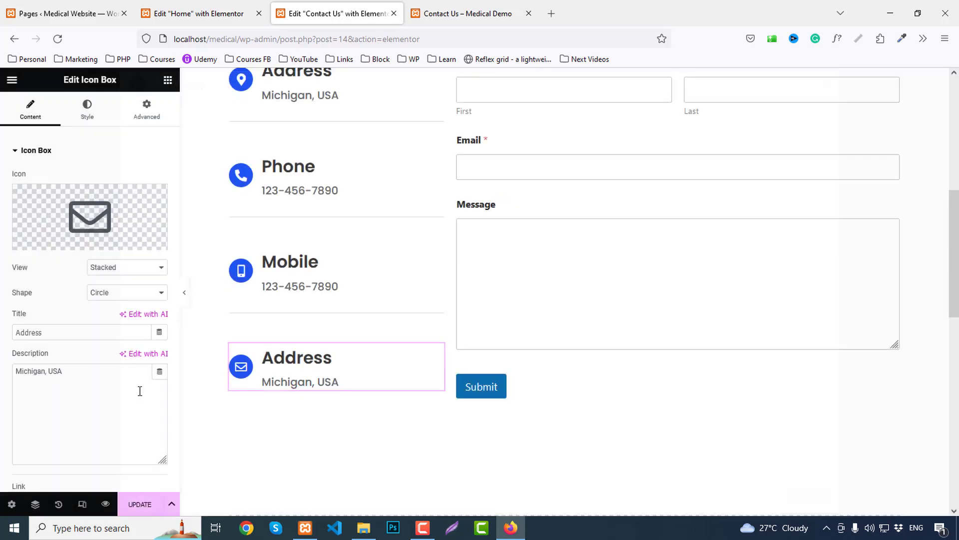
Title the last icon box "Email" and replace its description with the e-mail address copied from the demo page.
{"action": "double_click", "coordinate": [69, 332]}
{"action": "type", "text": "Email"}
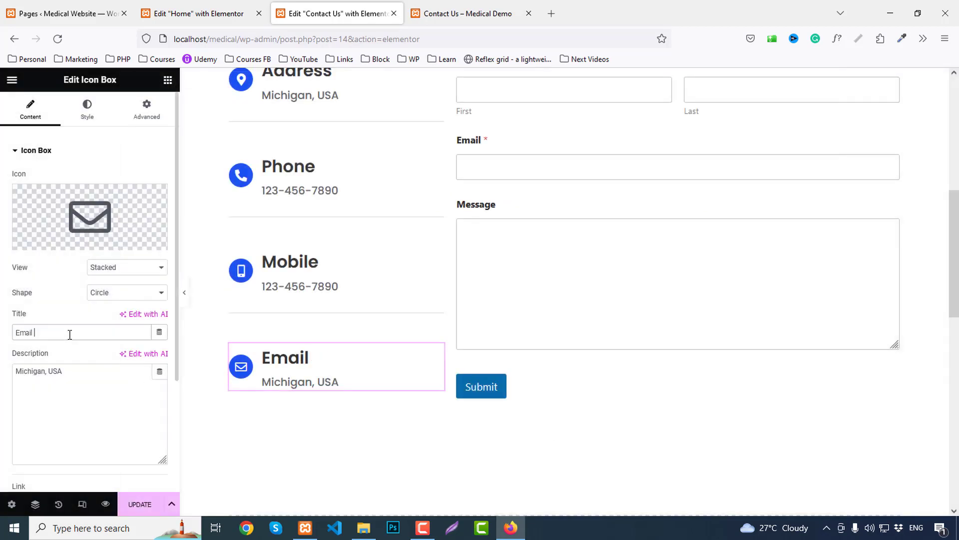
{"action": "left_click", "coordinate": [502, 4]}
{"action": "left_click_drag", "start_coordinate": [174, 434], "coordinate": [281, 434]}
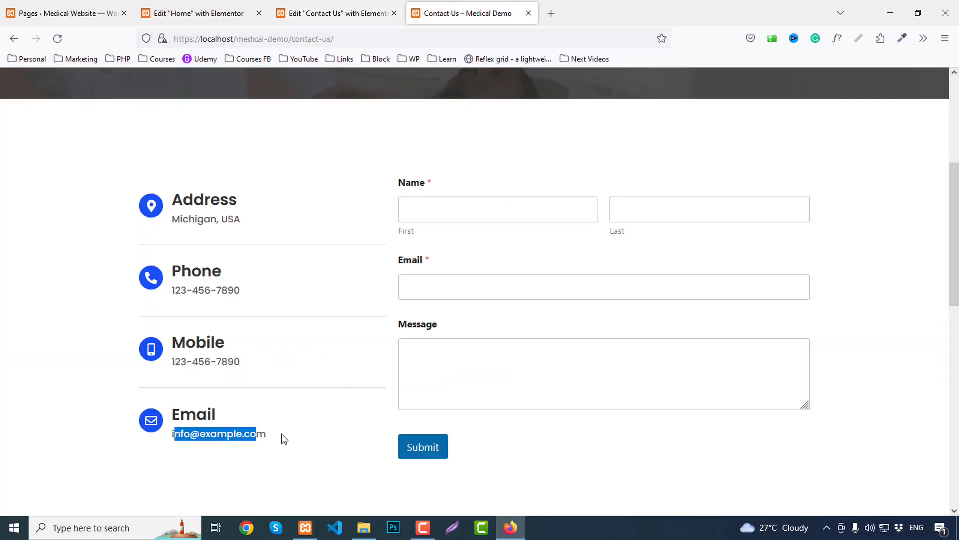
{"action": "left_click", "coordinate": [189, 447]}
{"action": "left_click_drag", "start_coordinate": [172, 434], "coordinate": [292, 433]}
{"action": "key", "text": "ctrl+c"}
{"action": "left_click", "coordinate": [202, 13]}
{"action": "left_click", "coordinate": [333, 14]}
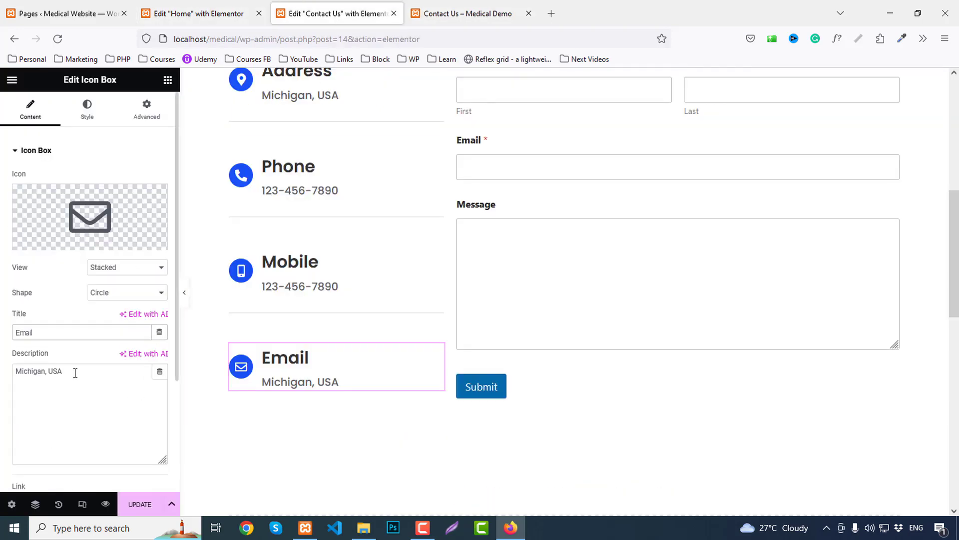
{"action": "left_click_drag", "start_coordinate": [75, 373], "coordinate": [4, 365]}
{"action": "key", "text": "ctrl+v"}
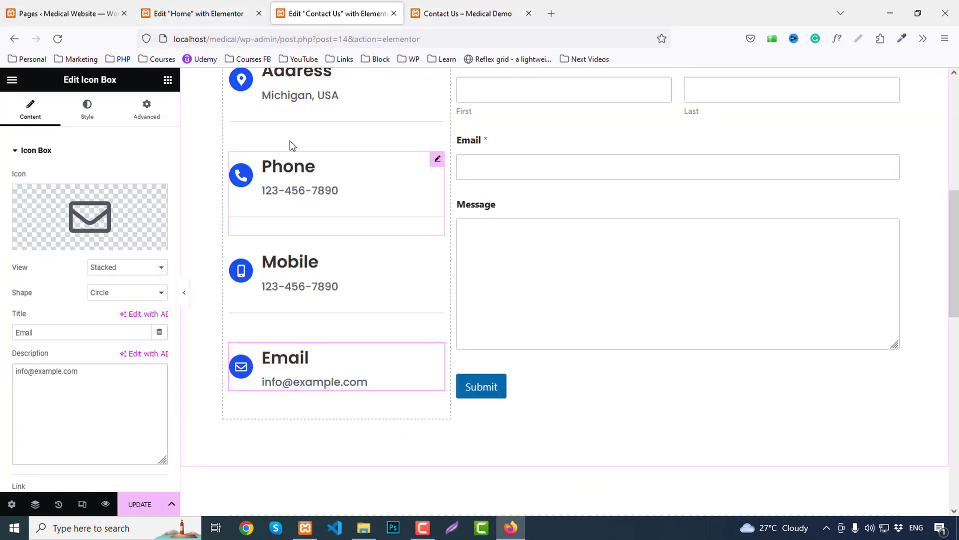
Set the title spacing of the Address icon box to 0.
{"action": "left_click", "coordinate": [300, 96]}
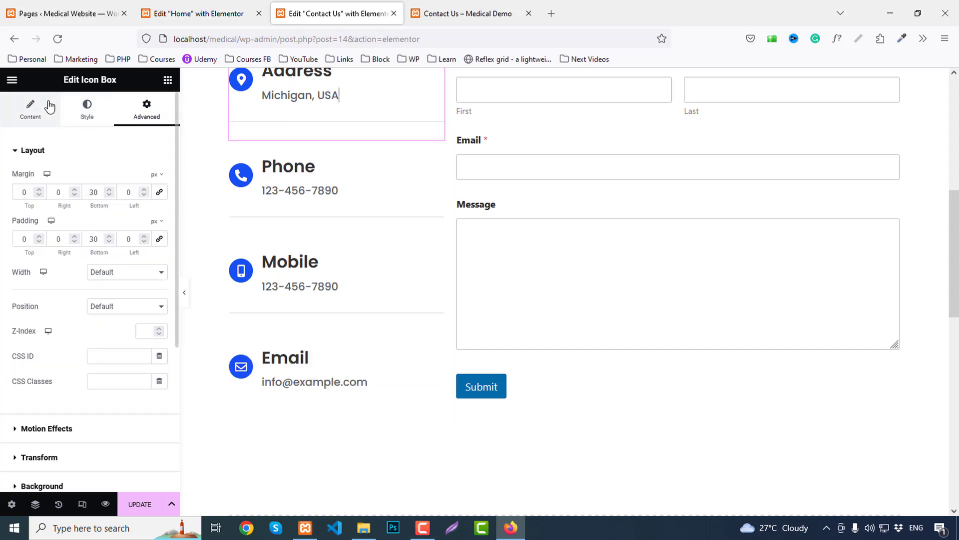
{"action": "left_click", "coordinate": [30, 107]}
{"action": "left_click", "coordinate": [86, 108]}
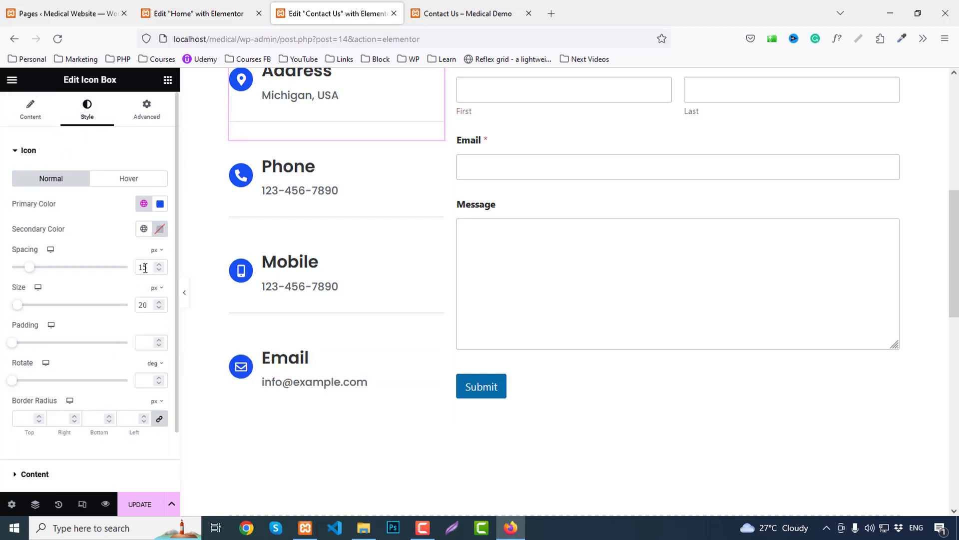
{"action": "scroll", "coordinate": [137, 362], "scroll_direction": "down", "scroll_amount": 2}
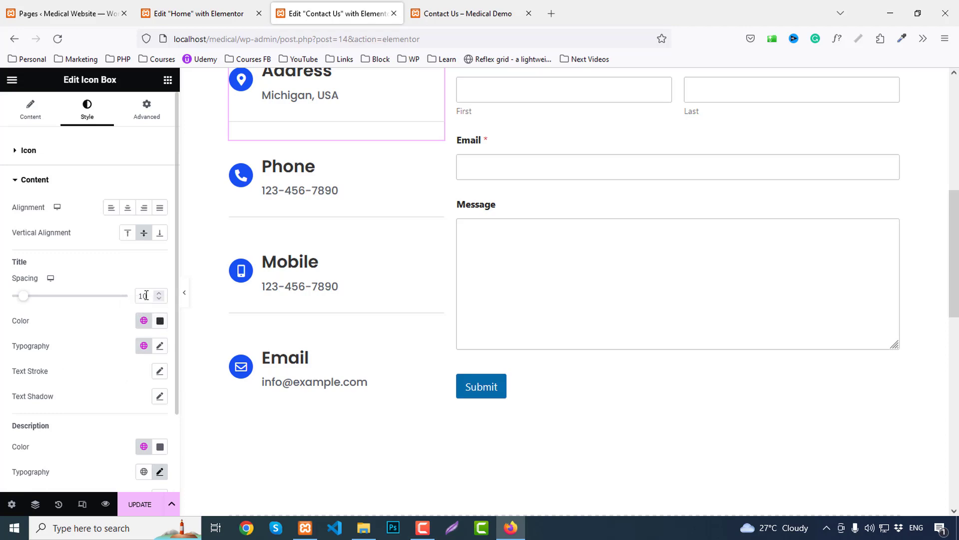
{"action": "key", "text": "BackSpace"}
{"action": "key", "text": "BackSpace"}
{"action": "type", "text": "4"}
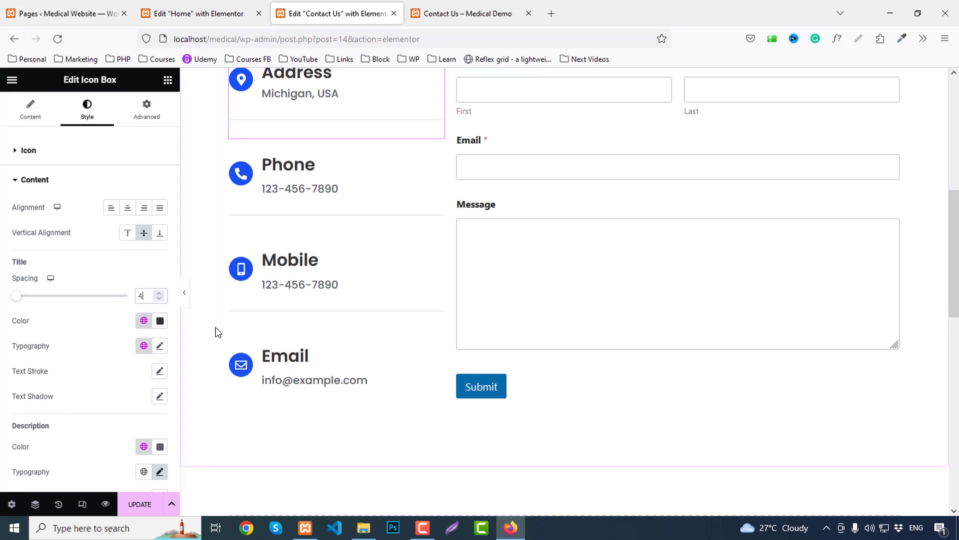
{"action": "key", "text": "BackSpace"}
{"action": "type", "text": "0"}
{"action": "scroll", "coordinate": [350, 313], "scroll_direction": "up", "scroll_amount": 2}
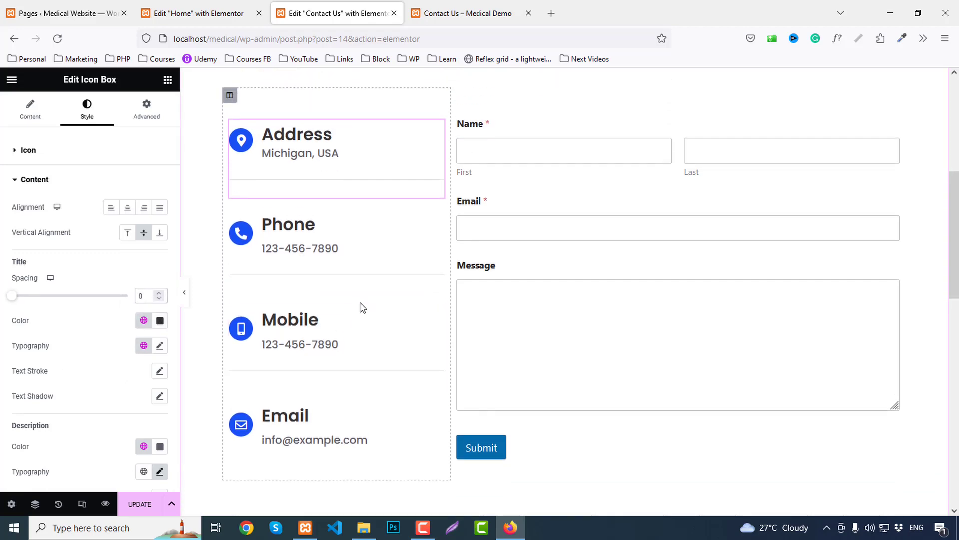
Copy the Address icon box's style and paste it onto the Phone, Mobile and Email icon boxes.
{"action": "right_click", "coordinate": [285, 143]}
{"action": "left_click", "coordinate": [315, 196]}
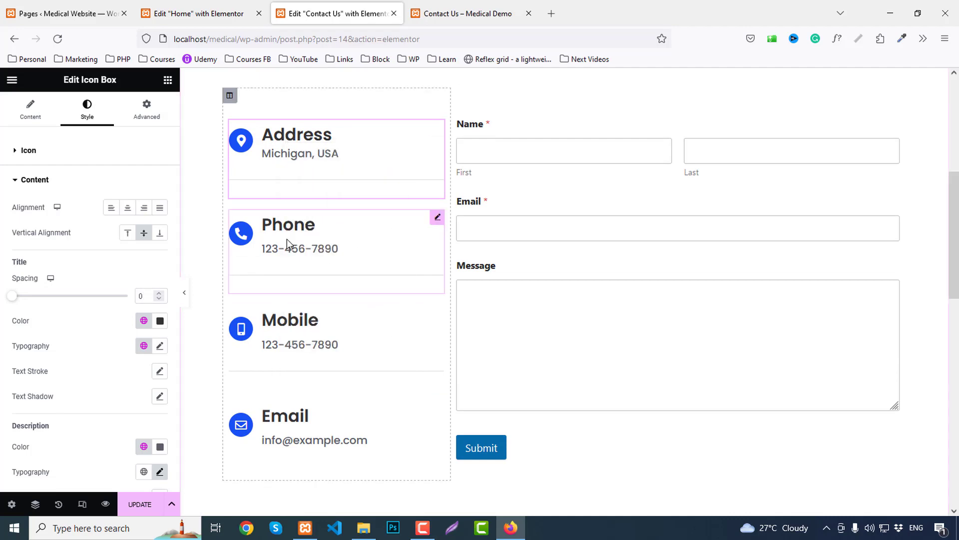
{"action": "right_click", "coordinate": [287, 239]}
{"action": "left_click", "coordinate": [320, 329]}
{"action": "scroll", "coordinate": [300, 300], "scroll_direction": "down", "scroll_amount": 2}
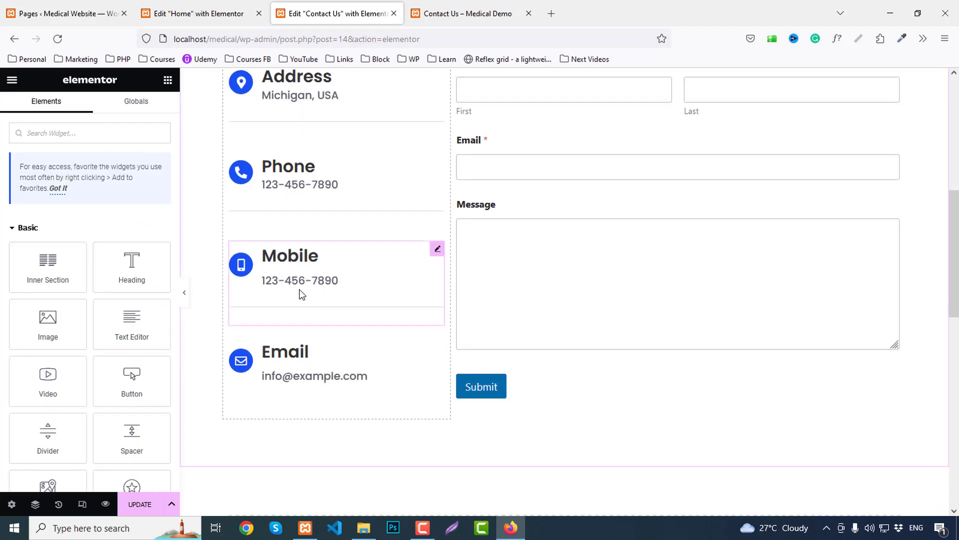
{"action": "right_click", "coordinate": [282, 264]}
{"action": "left_click", "coordinate": [319, 352]}
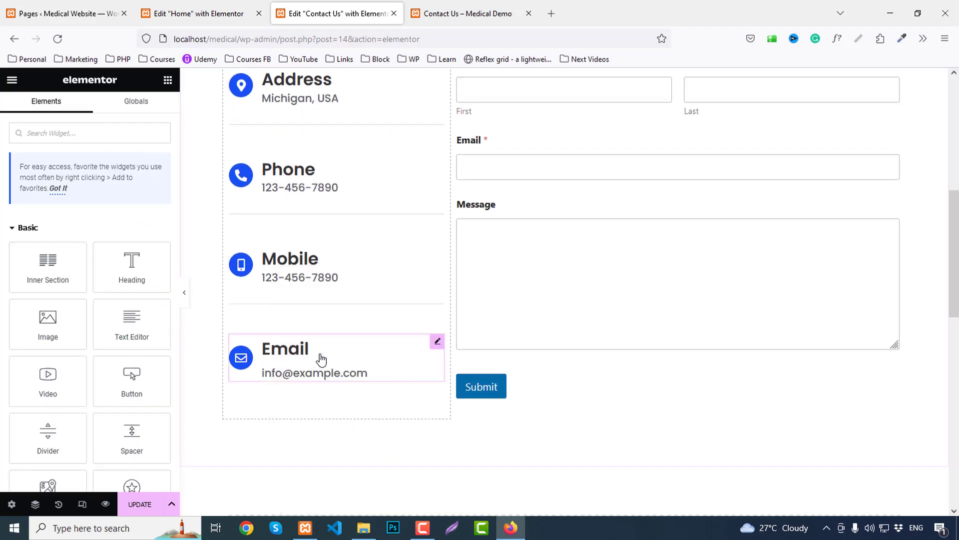
{"action": "right_click", "coordinate": [295, 359]}
{"action": "left_click", "coordinate": [333, 353]}
{"action": "scroll", "coordinate": [377, 370], "scroll_direction": "up", "scroll_amount": 2}
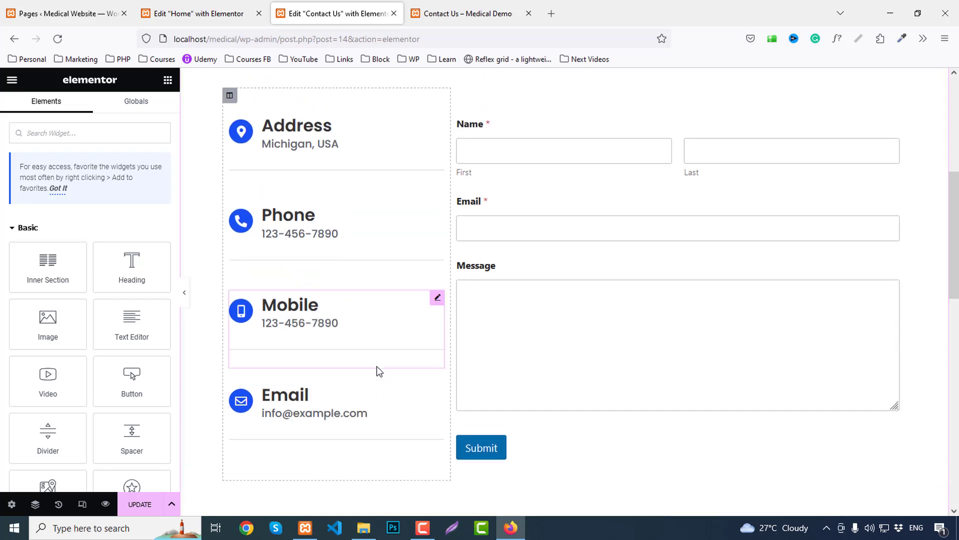
{"action": "scroll", "coordinate": [378, 365], "scroll_direction": "up", "scroll_amount": 1}
Add a single-column section below the contact form and place a Google Maps widget in it.
{"action": "scroll", "coordinate": [379, 365], "scroll_direction": "down", "scroll_amount": 5}
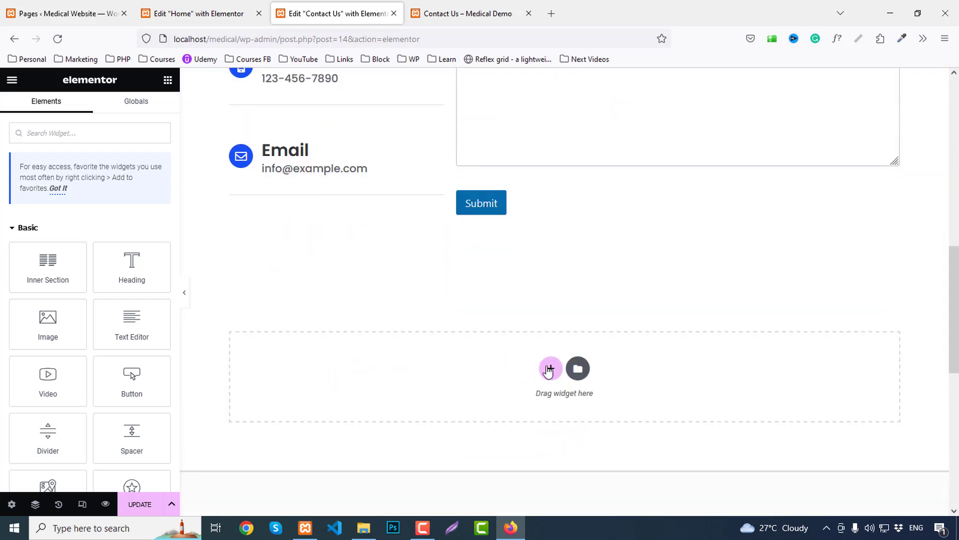
{"action": "left_click", "coordinate": [548, 370]}
{"action": "left_click", "coordinate": [396, 400]}
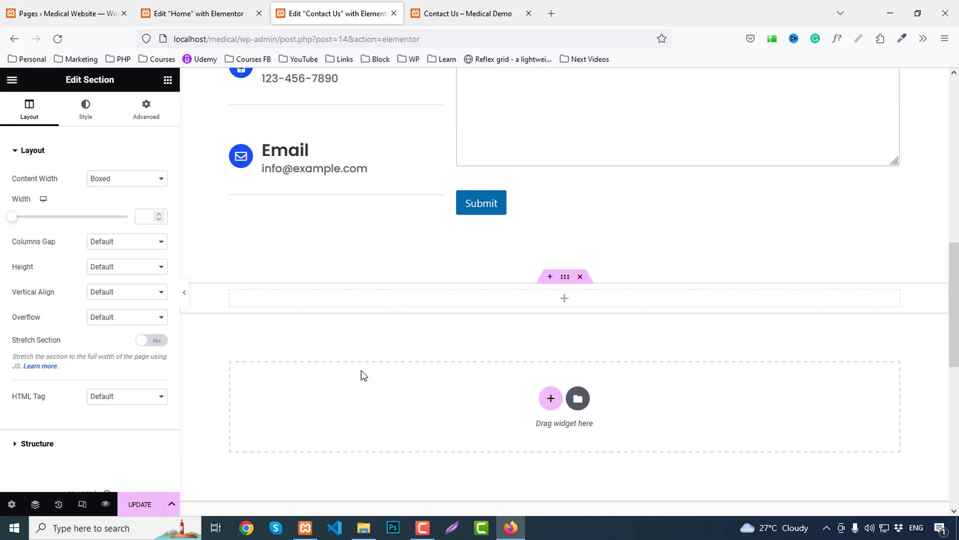
{"action": "left_click", "coordinate": [167, 81]}
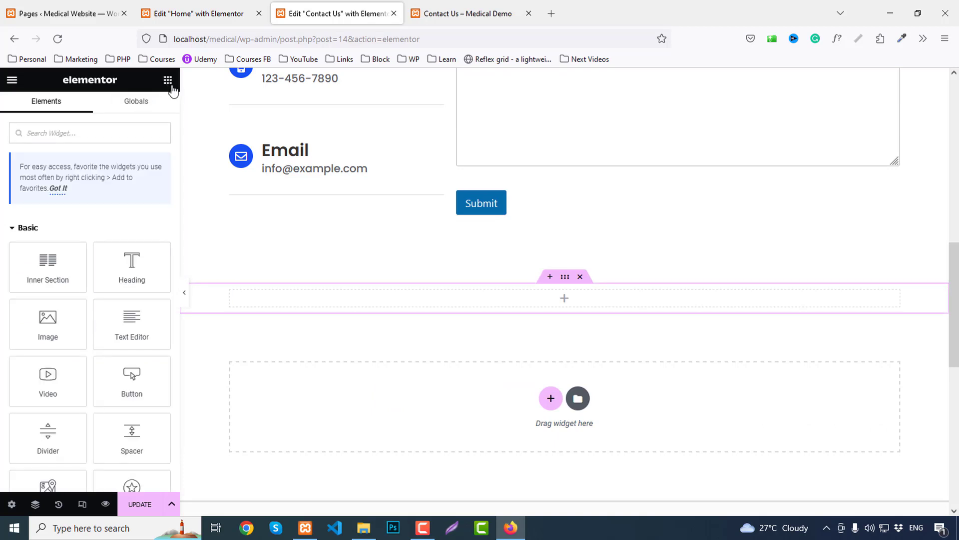
{"action": "type", "text": "gma"}
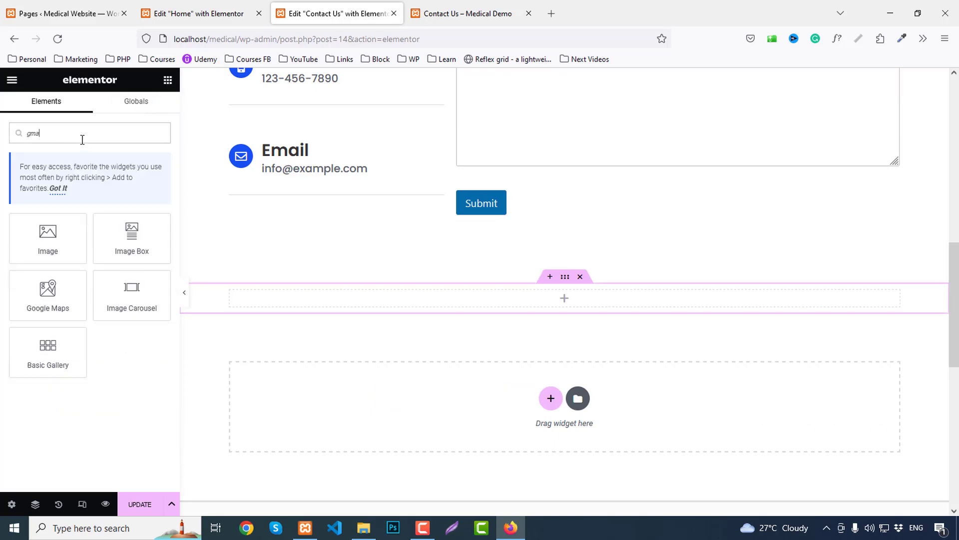
{"action": "left_click_drag", "start_coordinate": [63, 277], "coordinate": [414, 302]}
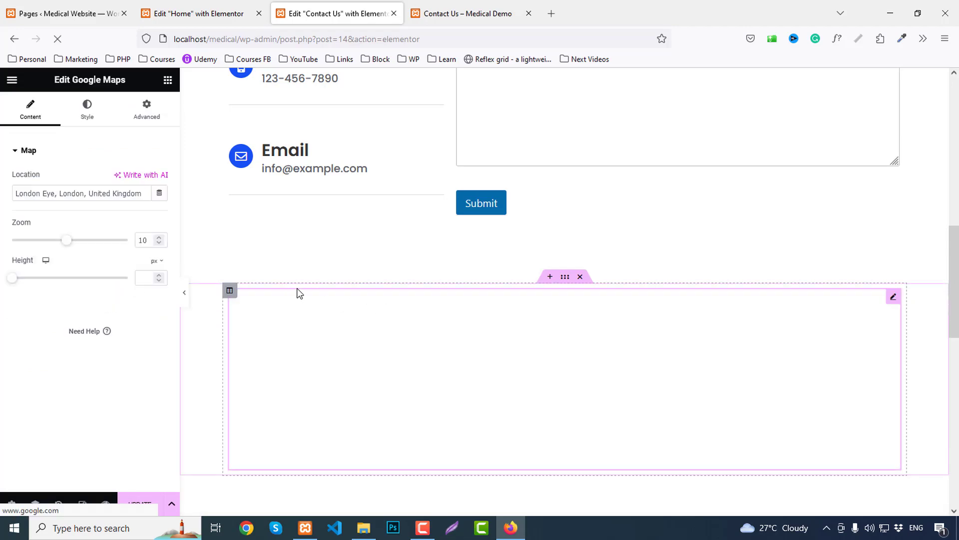
Make the map section's content full width and set its column's margin and padding to 0 on all sides.
{"action": "left_click", "coordinate": [568, 284]}
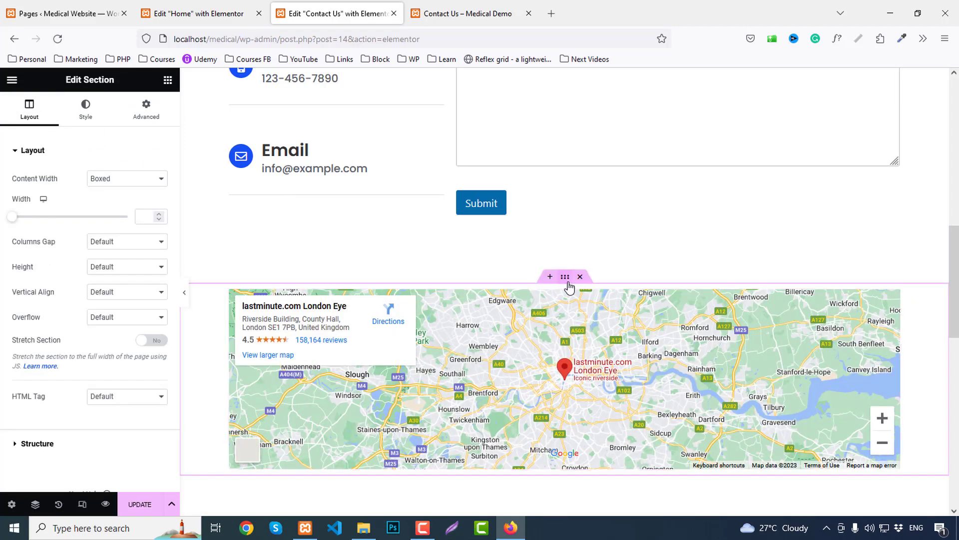
{"action": "left_click", "coordinate": [101, 184]}
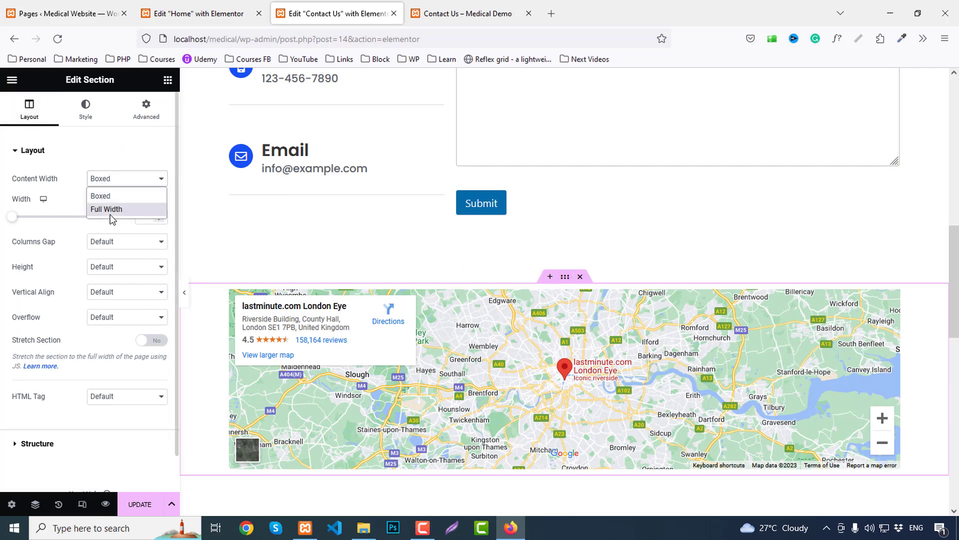
{"action": "left_click", "coordinate": [110, 209]}
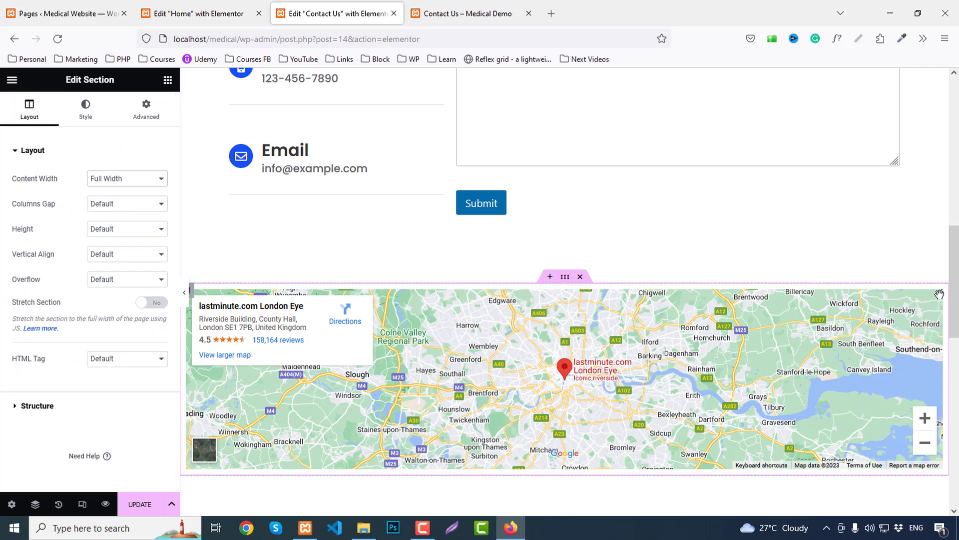
{"action": "left_click", "coordinate": [191, 290]}
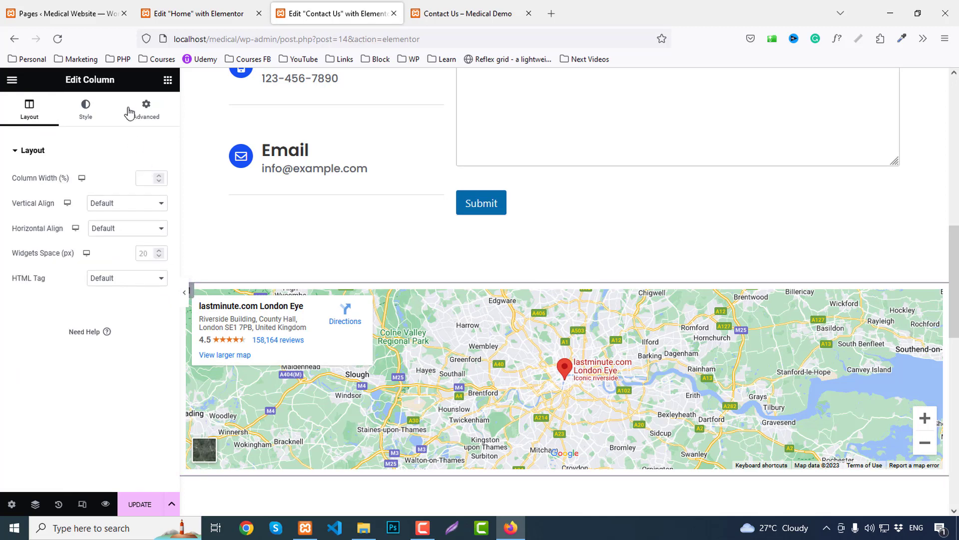
{"action": "left_click", "coordinate": [146, 106]}
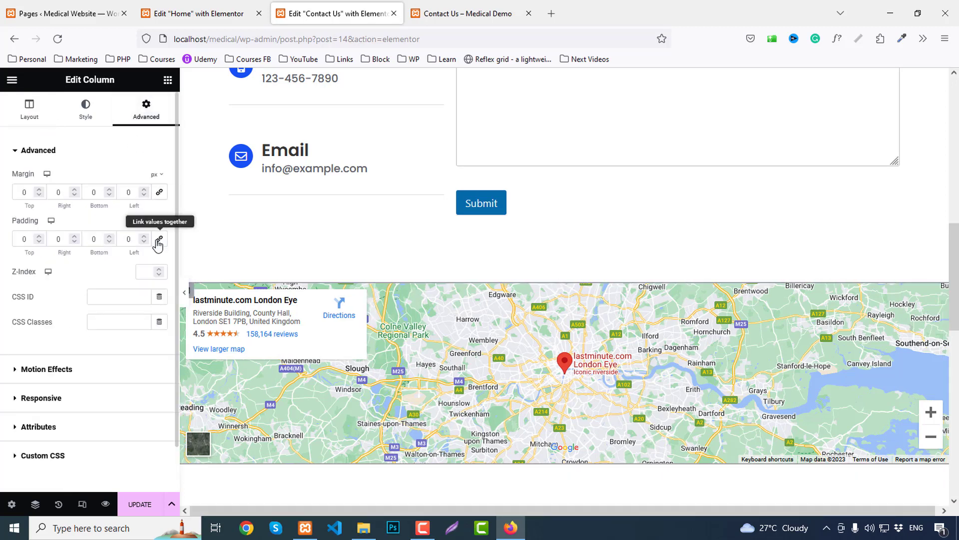
Update the Contact Us page and preview it down to the map section.
{"action": "left_click", "coordinate": [140, 505]}
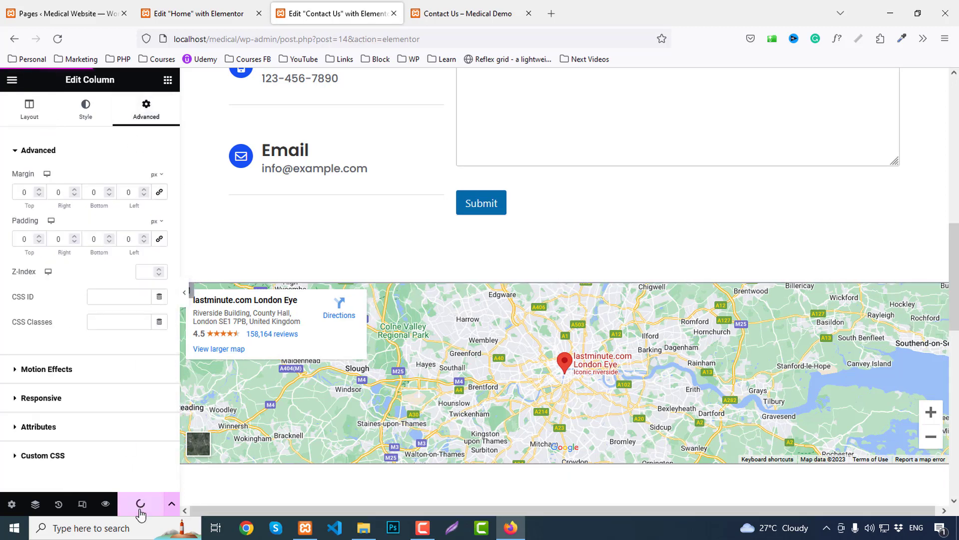
{"action": "left_click", "coordinate": [109, 506]}
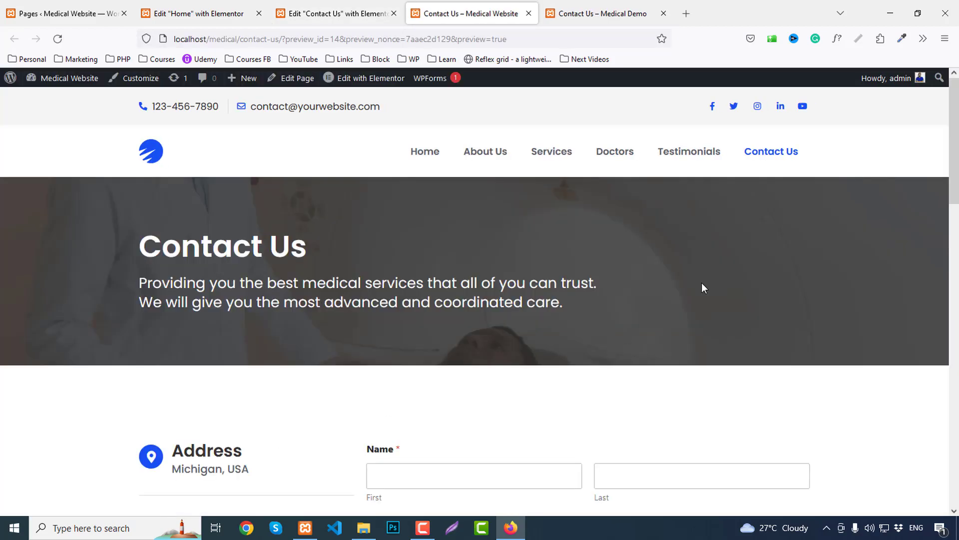
{"action": "scroll", "coordinate": [702, 283], "scroll_direction": "down", "scroll_amount": 10}
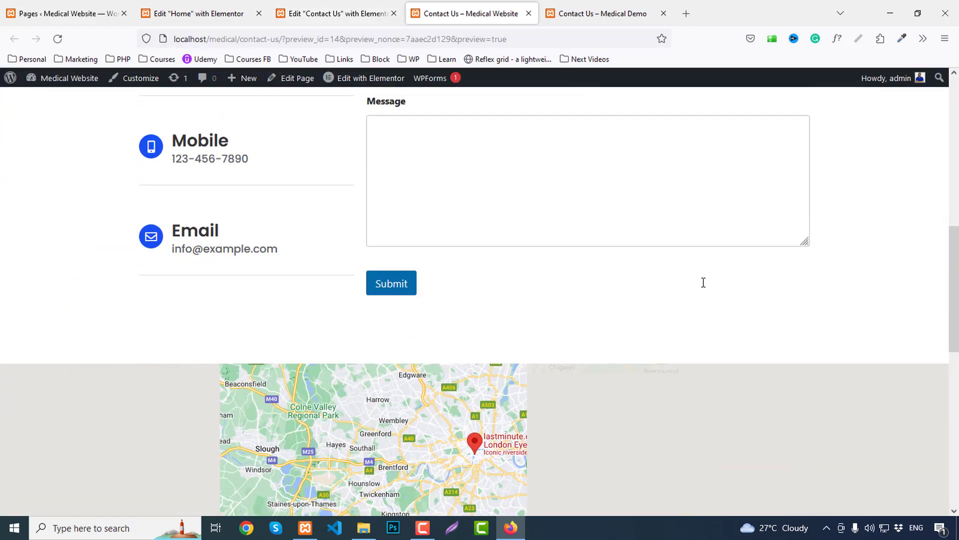
{"action": "scroll", "coordinate": [702, 287], "scroll_direction": "up", "scroll_amount": 10}
Return to the Contact Us editor and remove the Email icon box's divider by setting its border type to Default.
{"action": "left_click", "coordinate": [344, 15]}
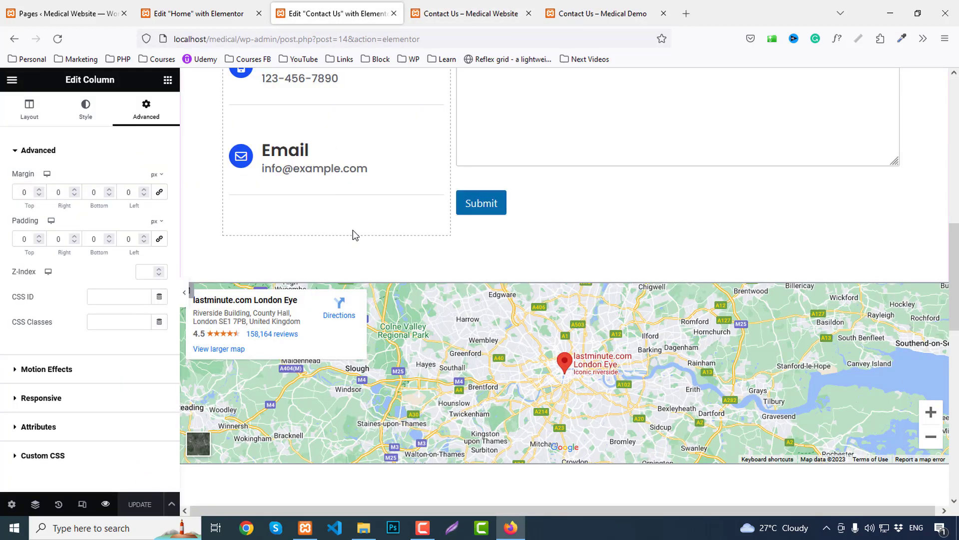
{"action": "scroll", "coordinate": [353, 232], "scroll_direction": "up", "scroll_amount": 3}
{"action": "left_click", "coordinate": [436, 261]}
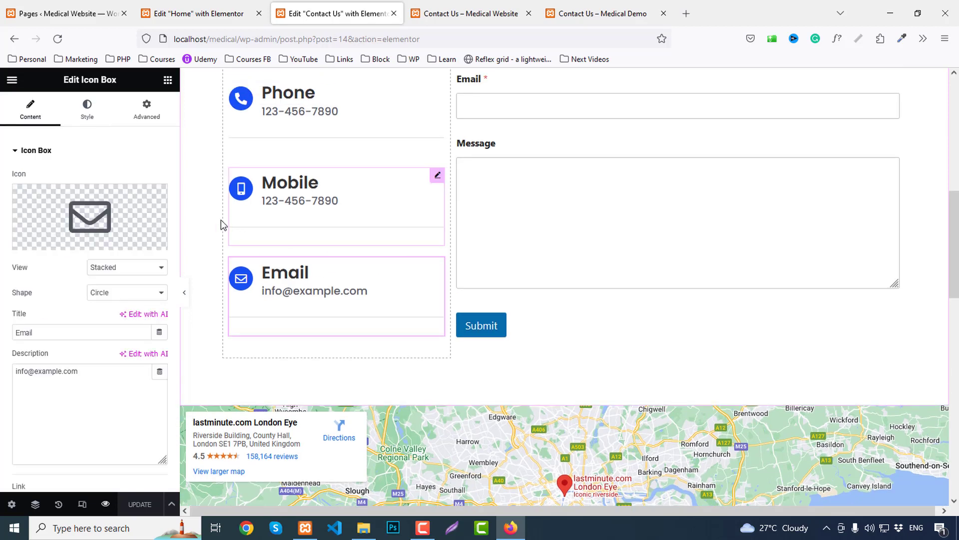
{"action": "left_click", "coordinate": [146, 107]}
{"action": "scroll", "coordinate": [75, 407], "scroll_direction": "down", "scroll_amount": 5}
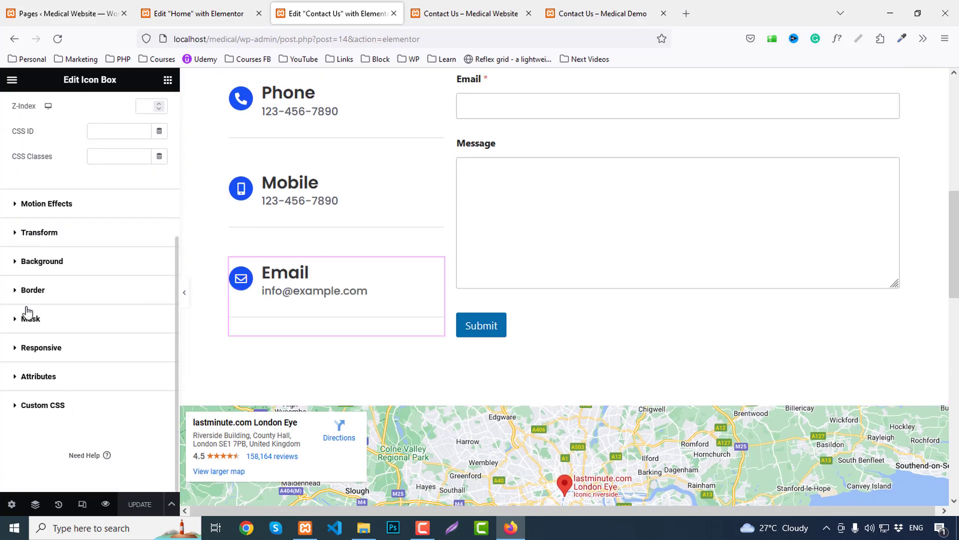
{"action": "left_click", "coordinate": [30, 291]}
{"action": "left_click", "coordinate": [125, 323]}
{"action": "left_click", "coordinate": [110, 333]}
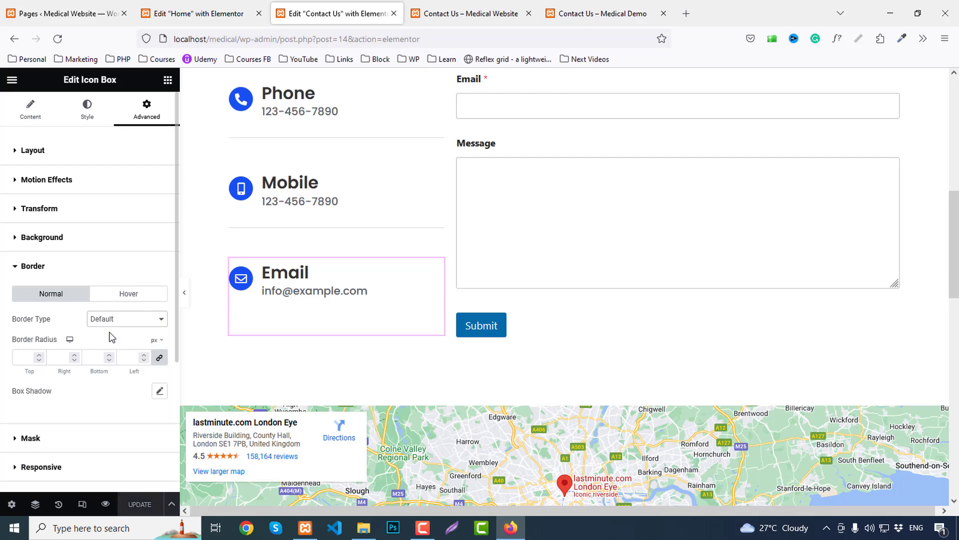
Set the Email icon box's bottom margin and bottom padding to 0.
{"action": "left_click", "coordinate": [33, 150]}
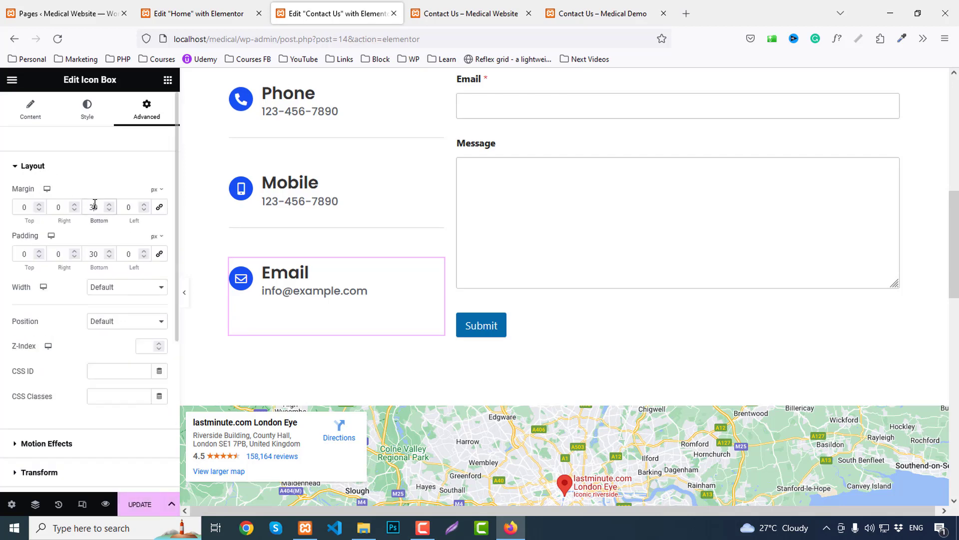
{"action": "left_click", "coordinate": [94, 206]}
{"action": "key", "text": "BackSpace"}
{"action": "key", "text": "BackSpace"}
{"action": "key", "text": "BackSpace"}
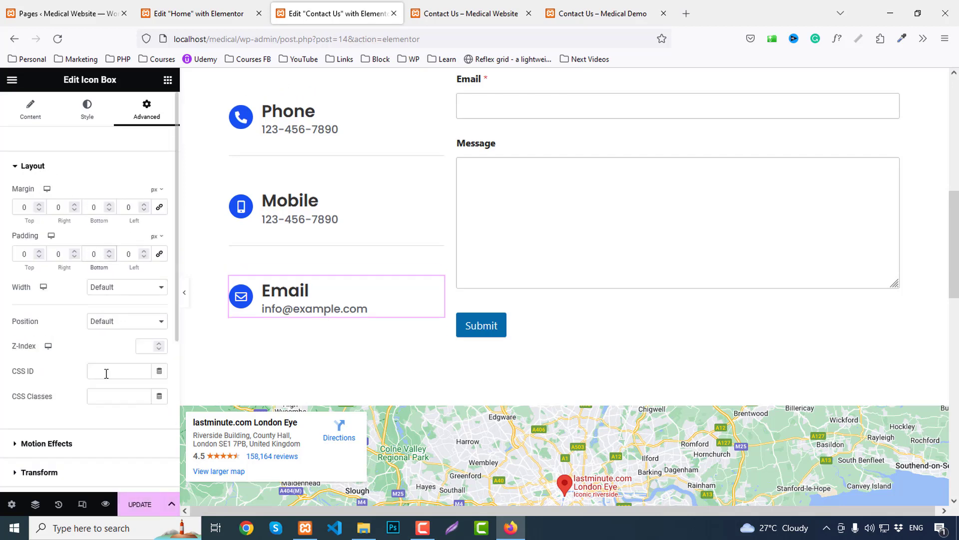
Update the Contact Us page and check the contact details and map in its preview.
{"action": "left_click", "coordinate": [136, 497]}
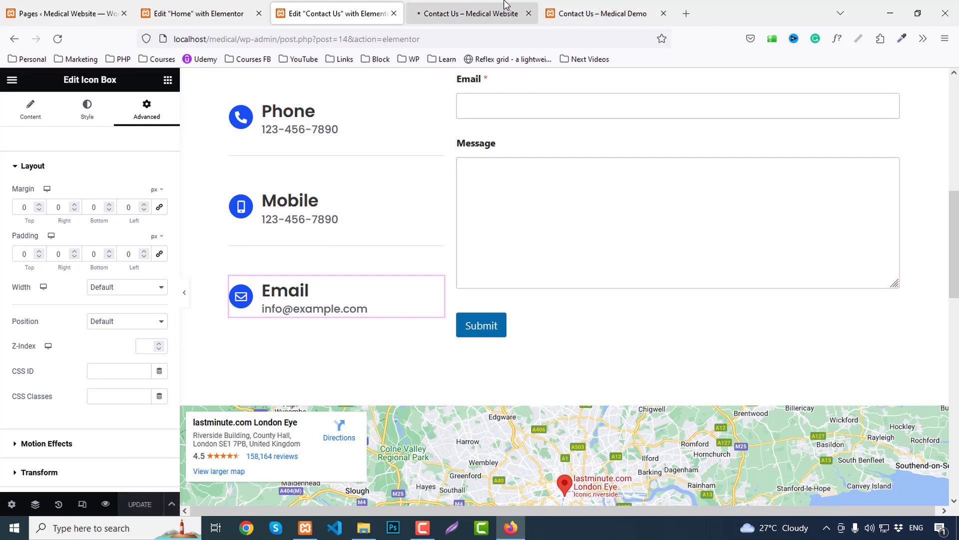
{"action": "left_click", "coordinate": [505, 5]}
{"action": "scroll", "coordinate": [143, 286], "scroll_direction": "down", "scroll_amount": 10}
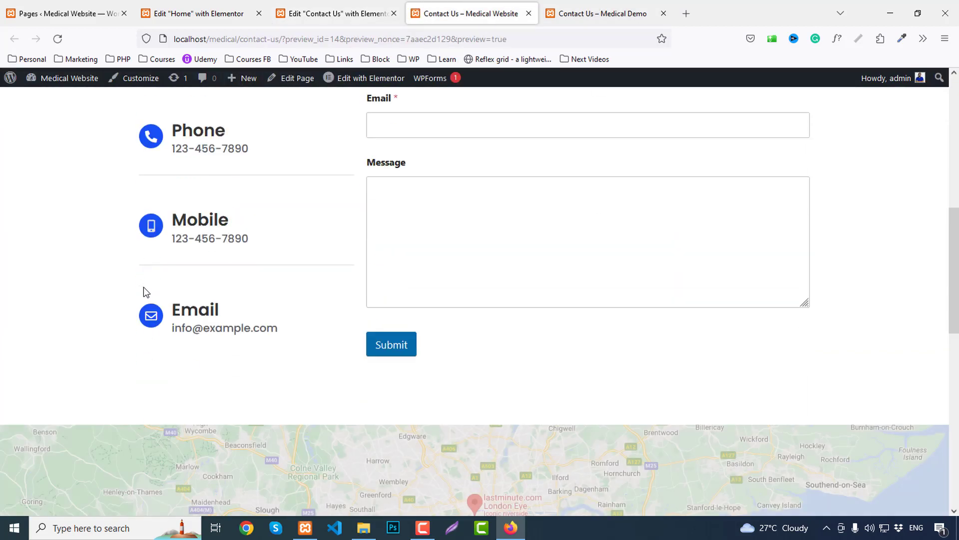
{"action": "scroll", "coordinate": [143, 287], "scroll_direction": "up", "scroll_amount": 9}
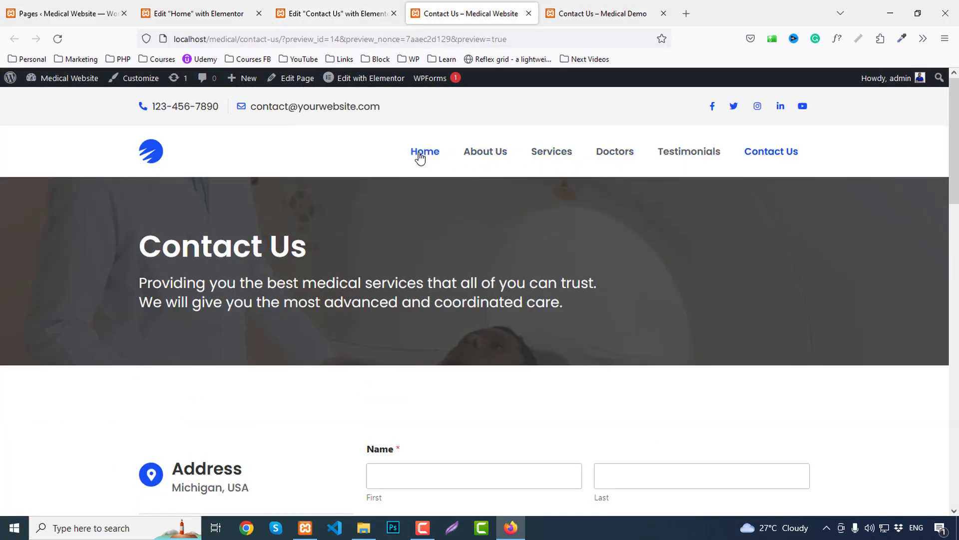
Open the site's Home page and review its sections down to the footer.
{"action": "scroll", "coordinate": [906, 188], "scroll_direction": "down", "scroll_amount": 10}
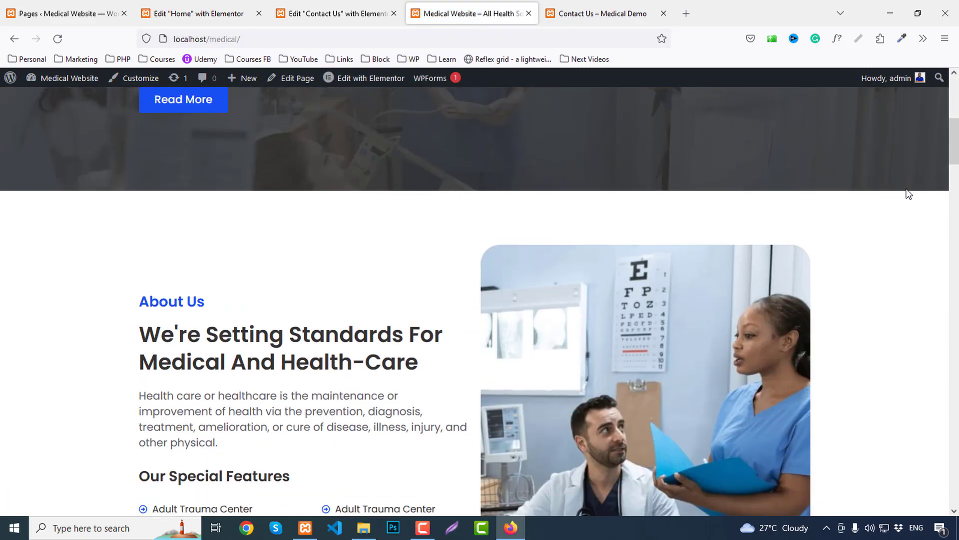
{"action": "scroll", "coordinate": [923, 208], "scroll_direction": "down", "scroll_amount": 20}
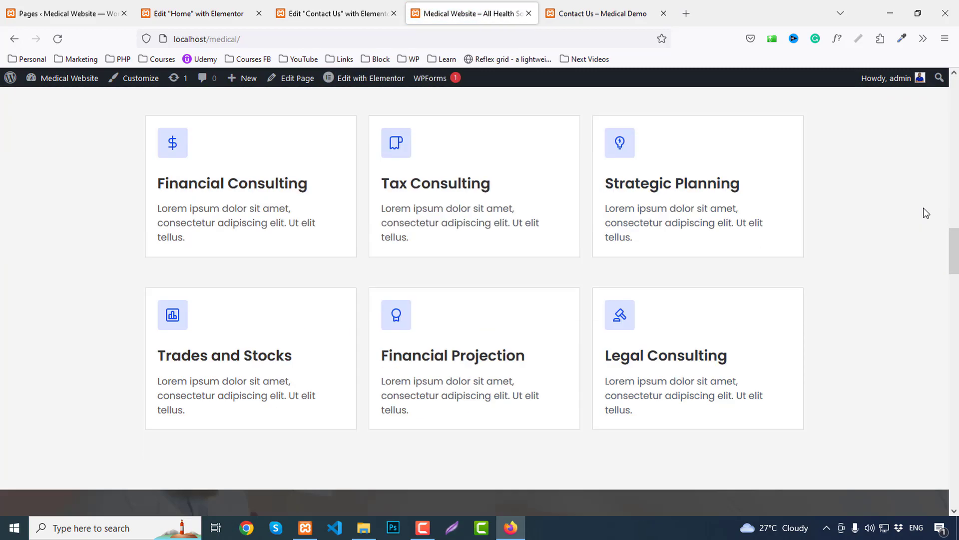
{"action": "scroll", "coordinate": [923, 209], "scroll_direction": "down", "scroll_amount": 20}
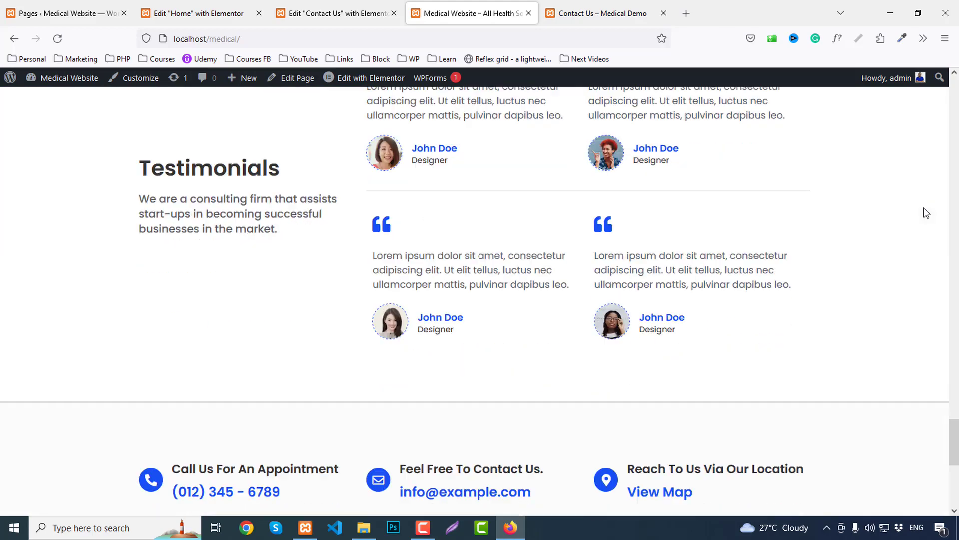
{"action": "scroll", "coordinate": [926, 213], "scroll_direction": "down", "scroll_amount": 5}
{"action": "scroll", "coordinate": [926, 213], "scroll_direction": "up", "scroll_amount": 20}
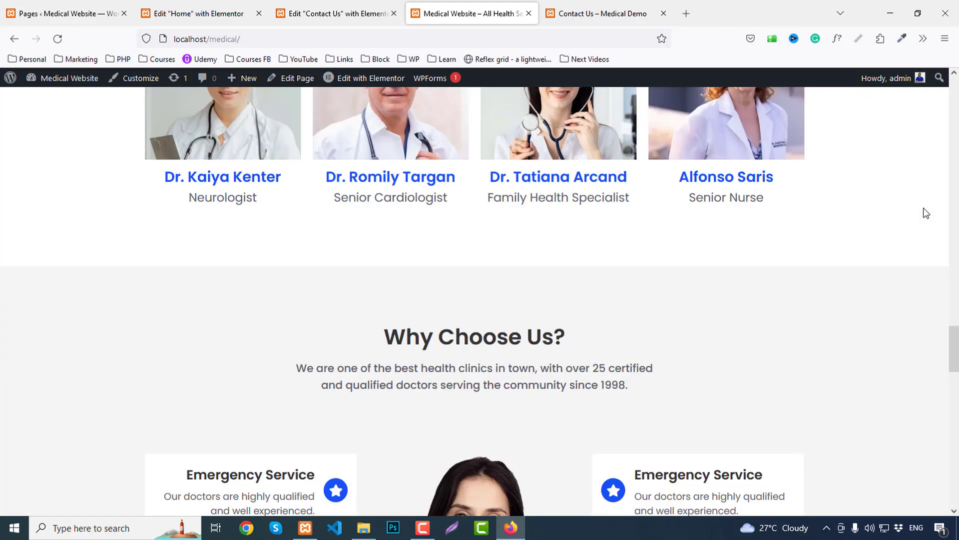
Review the site's About Us and Services pages from their banners down to the footer.
{"action": "scroll", "coordinate": [926, 213], "scroll_direction": "up", "scroll_amount": 15}
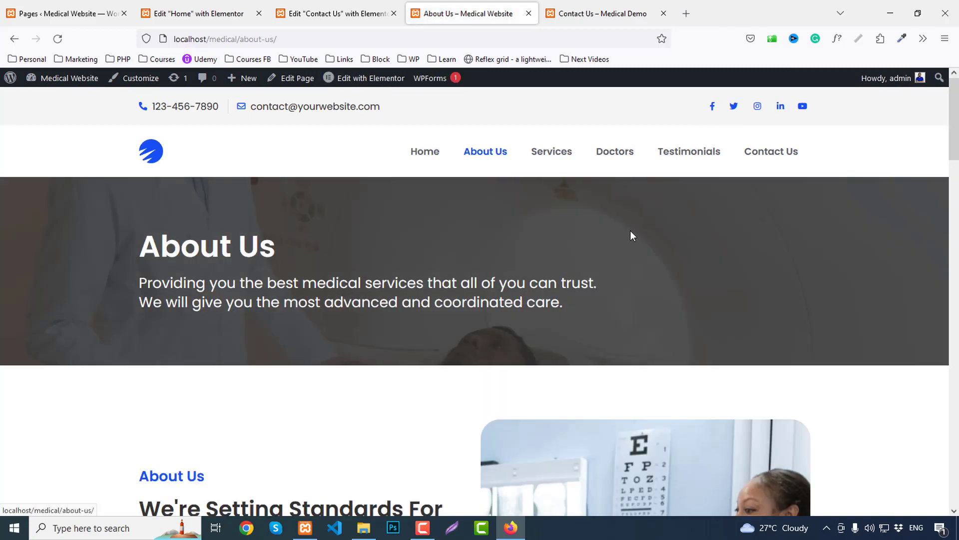
{"action": "scroll", "coordinate": [632, 236], "scroll_direction": "down", "scroll_amount": 15}
{"action": "scroll", "coordinate": [632, 232], "scroll_direction": "down", "scroll_amount": 10}
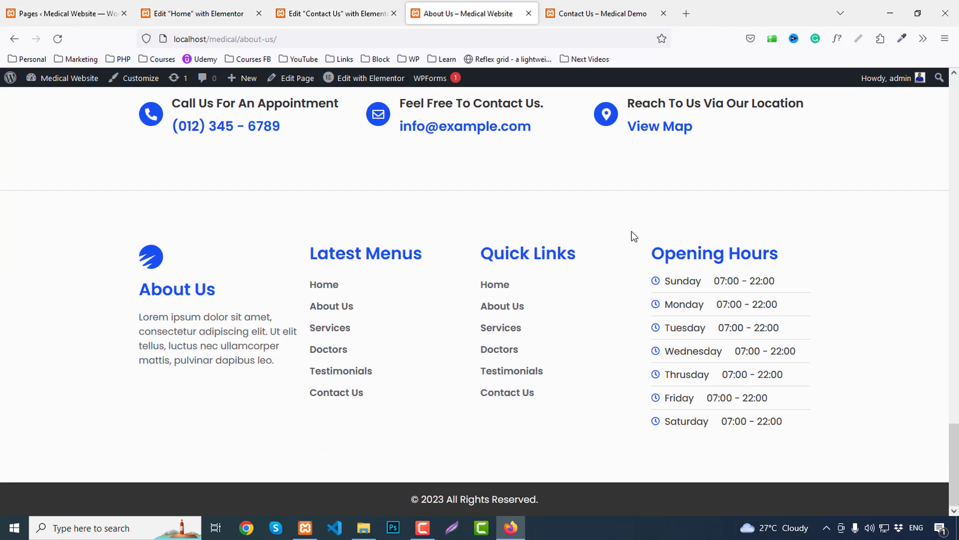
{"action": "scroll", "coordinate": [632, 231], "scroll_direction": "up", "scroll_amount": 15}
{"action": "scroll", "coordinate": [632, 231], "scroll_direction": "up", "scroll_amount": 15}
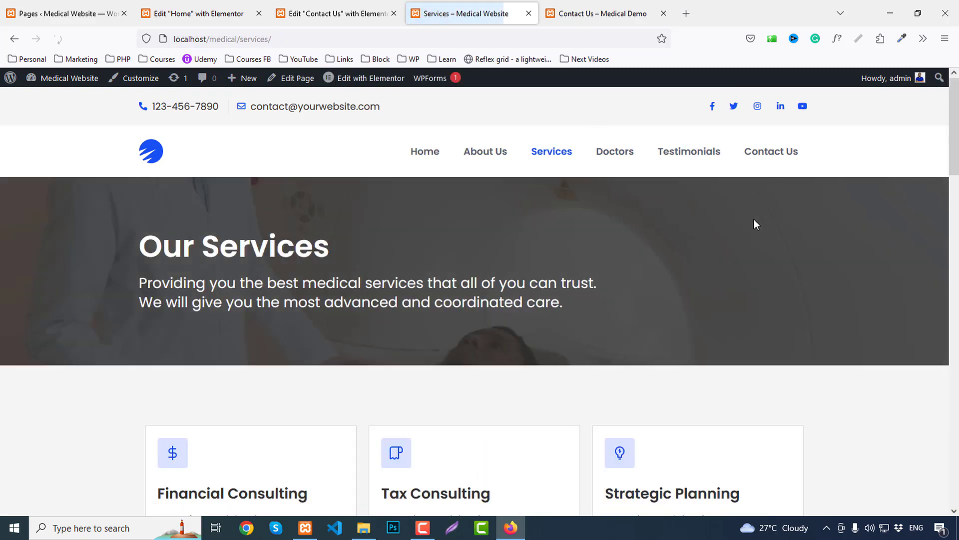
{"action": "scroll", "coordinate": [754, 220], "scroll_direction": "down", "scroll_amount": 10}
{"action": "scroll", "coordinate": [755, 223], "scroll_direction": "down", "scroll_amount": 5}
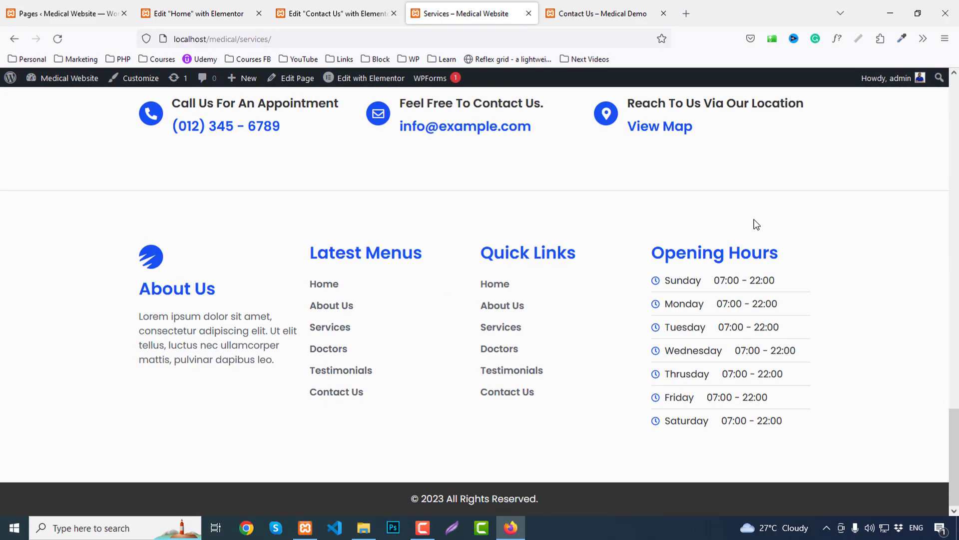
{"action": "scroll", "coordinate": [754, 224], "scroll_direction": "up", "scroll_amount": 15}
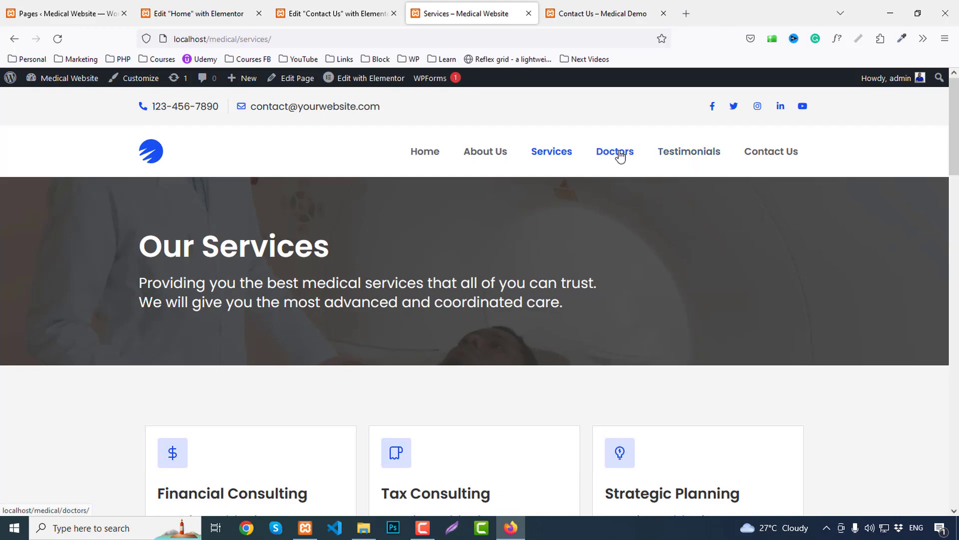
Open the Doctors page and the Testimonials page and look through their sections.
{"action": "left_click", "coordinate": [617, 152]}
{"action": "scroll", "coordinate": [832, 225], "scroll_direction": "down", "scroll_amount": 15}
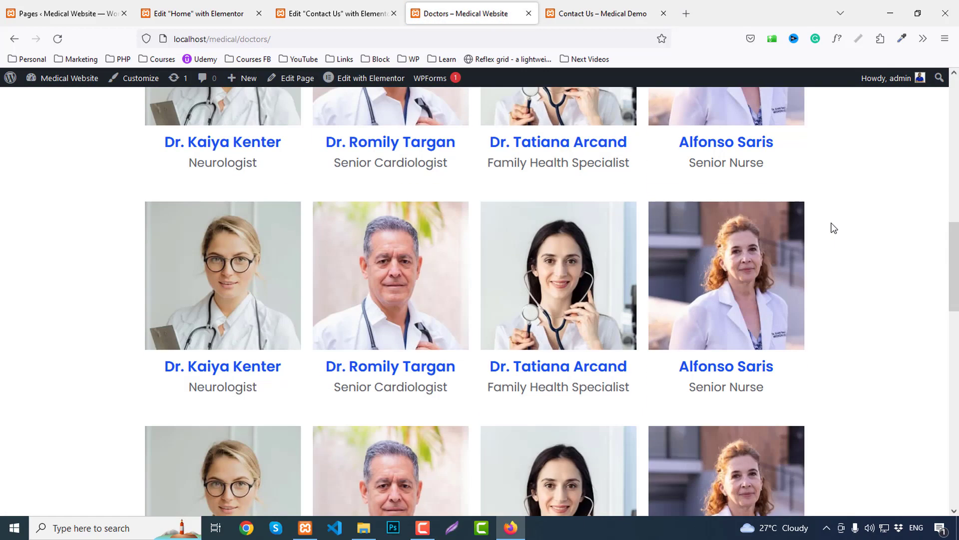
{"action": "scroll", "coordinate": [831, 225], "scroll_direction": "up", "scroll_amount": 15}
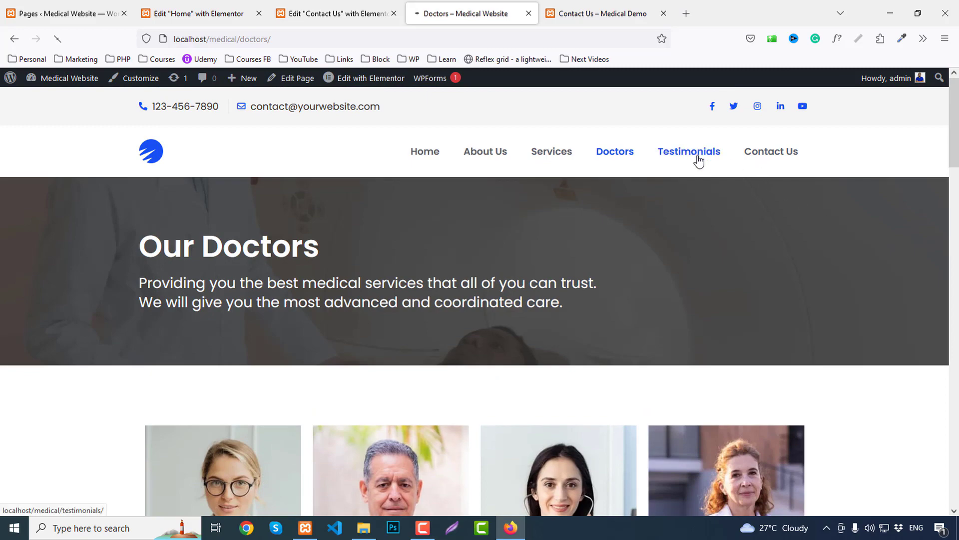
{"action": "left_click", "coordinate": [694, 156]}
{"action": "scroll", "coordinate": [751, 257], "scroll_direction": "down", "scroll_amount": 10}
{"action": "scroll", "coordinate": [749, 254], "scroll_direction": "down", "scroll_amount": 15}
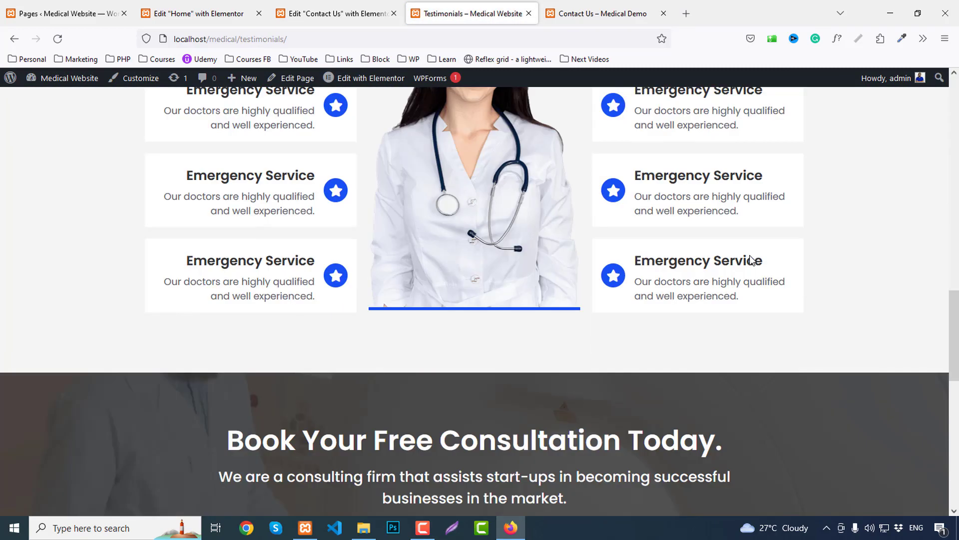
{"action": "scroll", "coordinate": [752, 256], "scroll_direction": "up", "scroll_amount": 7}
{"action": "scroll", "coordinate": [752, 256], "scroll_direction": "up", "scroll_amount": 15}
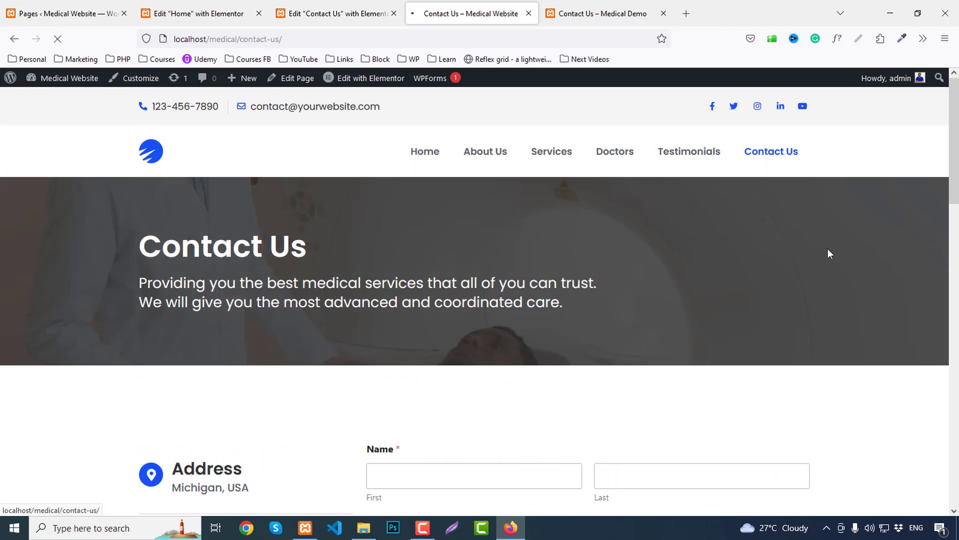
Check the Contact Us page's contact details and form, and return to the Home page.
{"action": "scroll", "coordinate": [841, 279], "scroll_direction": "down", "scroll_amount": 12}
{"action": "scroll", "coordinate": [847, 279], "scroll_direction": "up", "scroll_amount": 12}
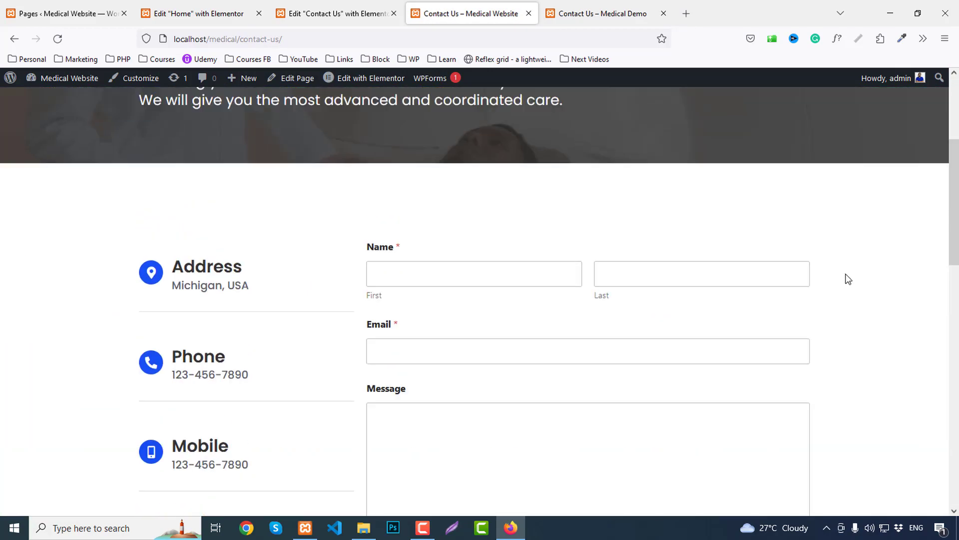
{"action": "left_click", "coordinate": [426, 158]}
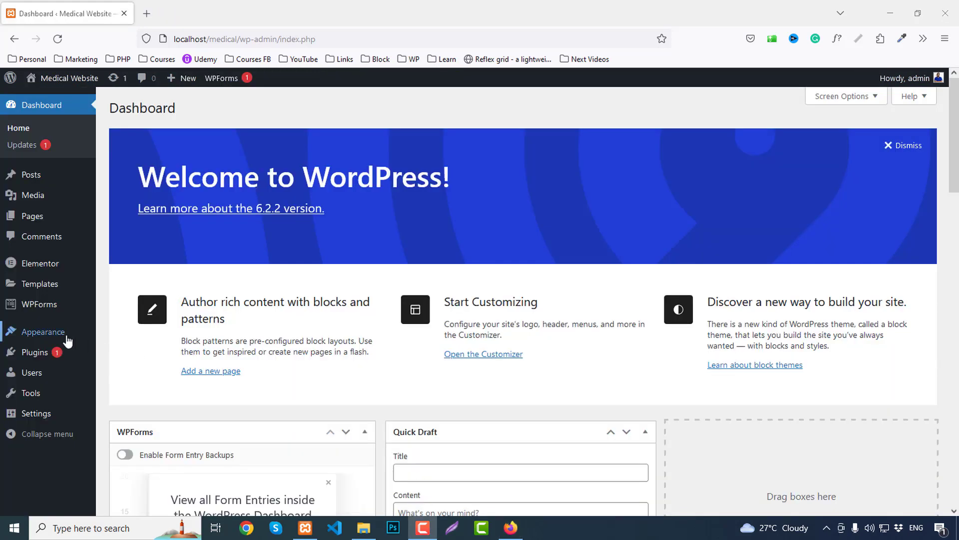
From the Elementor Header & Footer Builder templates, open the Header template for editing with Elementor.
{"action": "mouse_move", "coordinate": [65, 333]}
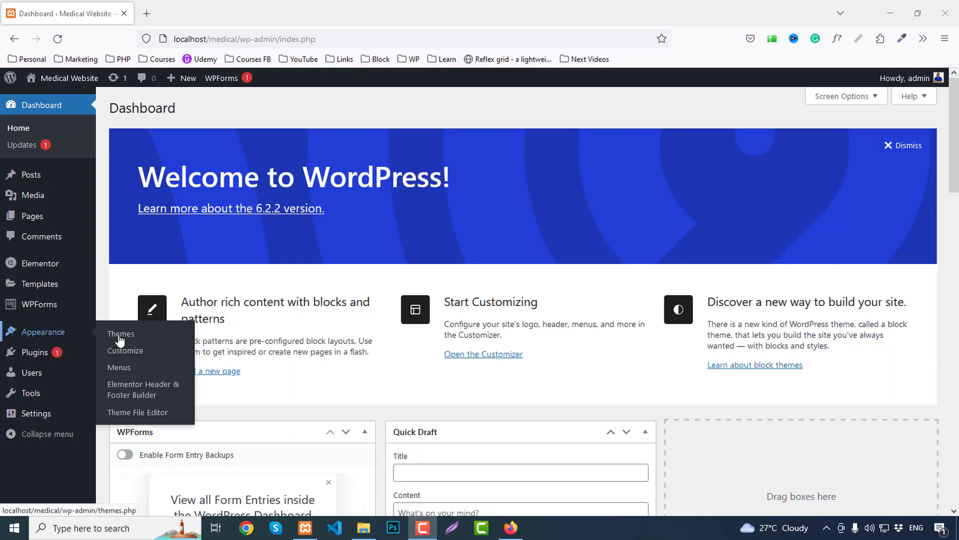
{"action": "left_click", "coordinate": [185, 12]}
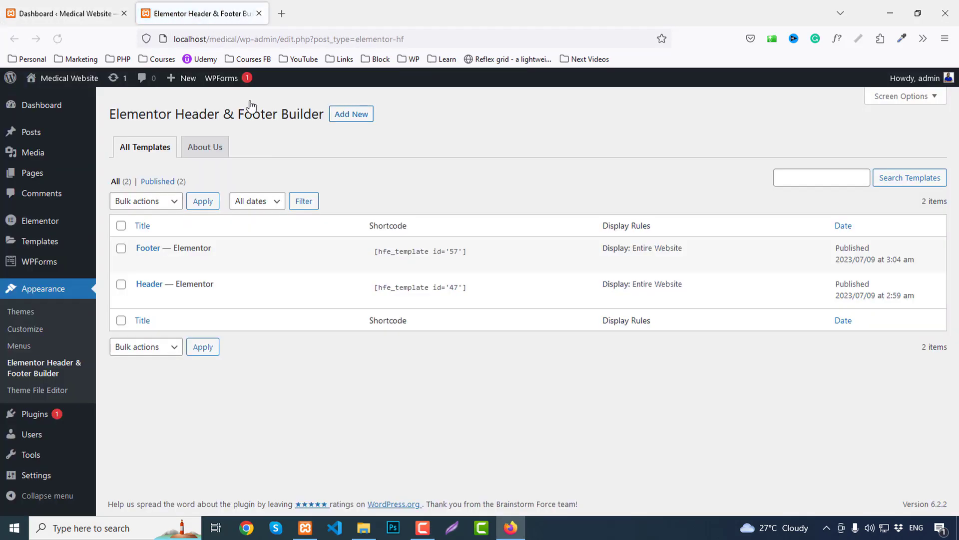
{"action": "middle_click", "coordinate": [276, 298]}
{"action": "left_click", "coordinate": [309, 6]}
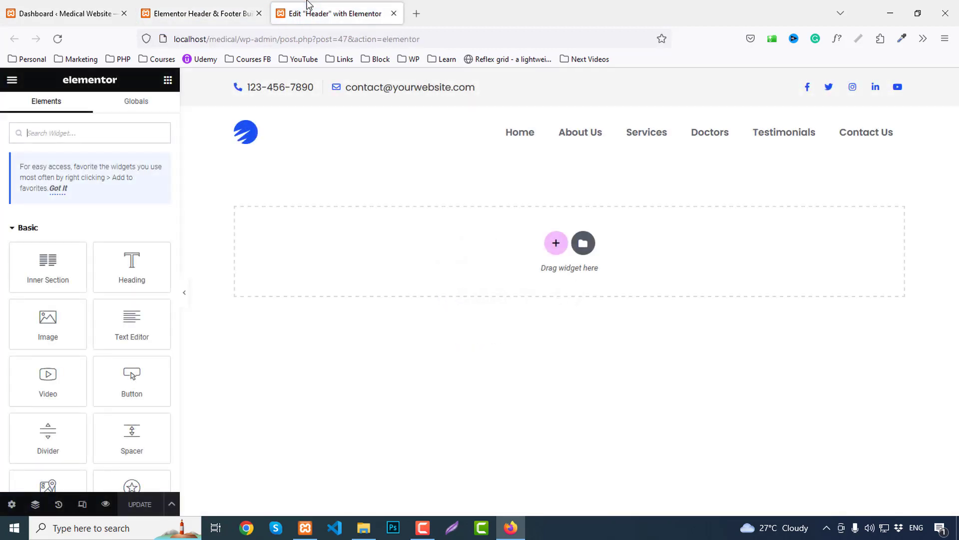
Turn on responsive mode and check the header and its navigation menu in the tablet view.
{"action": "left_click", "coordinate": [83, 505]}
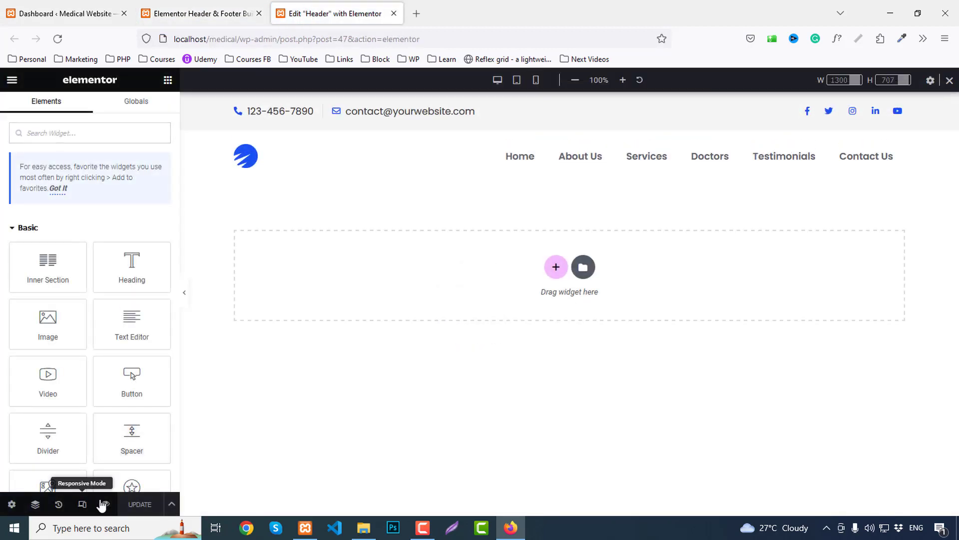
{"action": "left_click", "coordinate": [516, 80]}
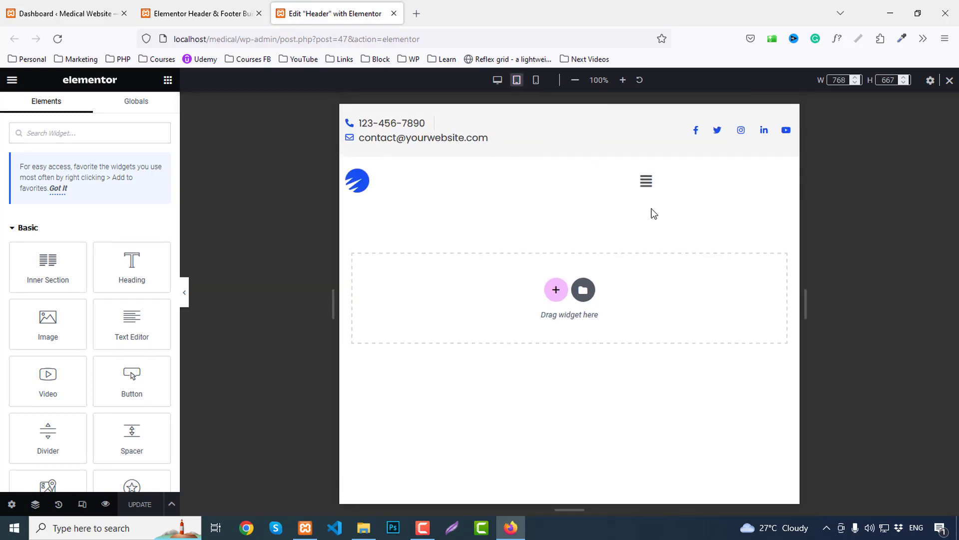
{"action": "left_click", "coordinate": [646, 181]}
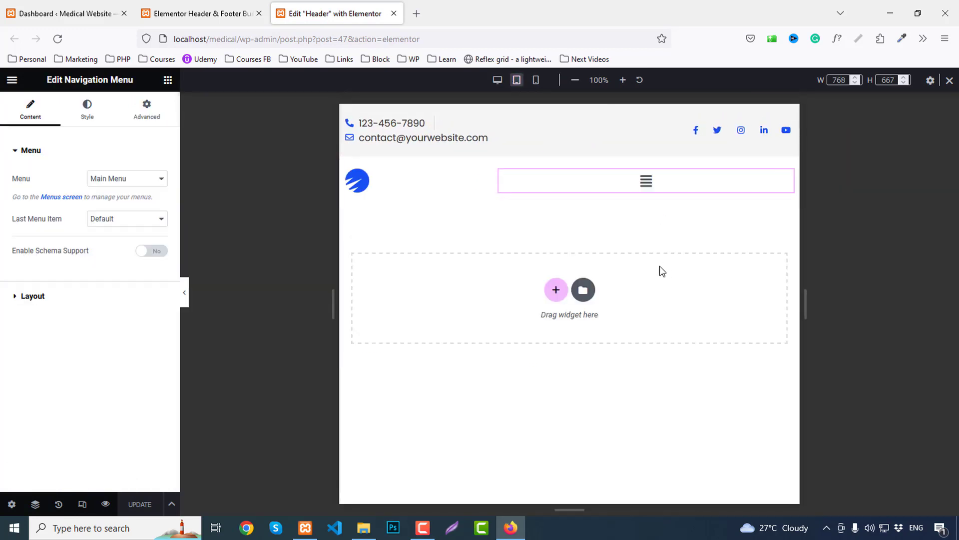
Switch to the mobile view and center the header's logo image.
{"action": "left_click", "coordinate": [536, 80]}
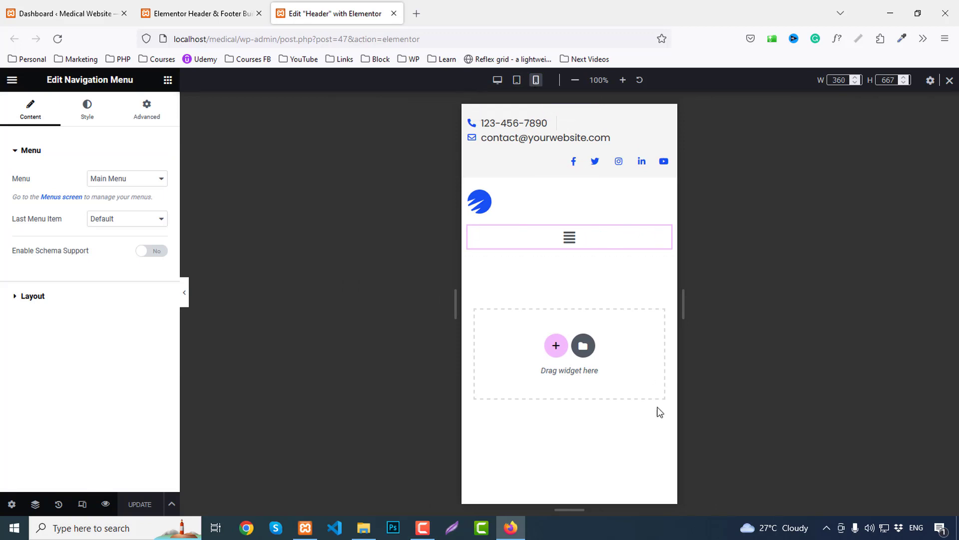
{"action": "left_click", "coordinate": [515, 203]}
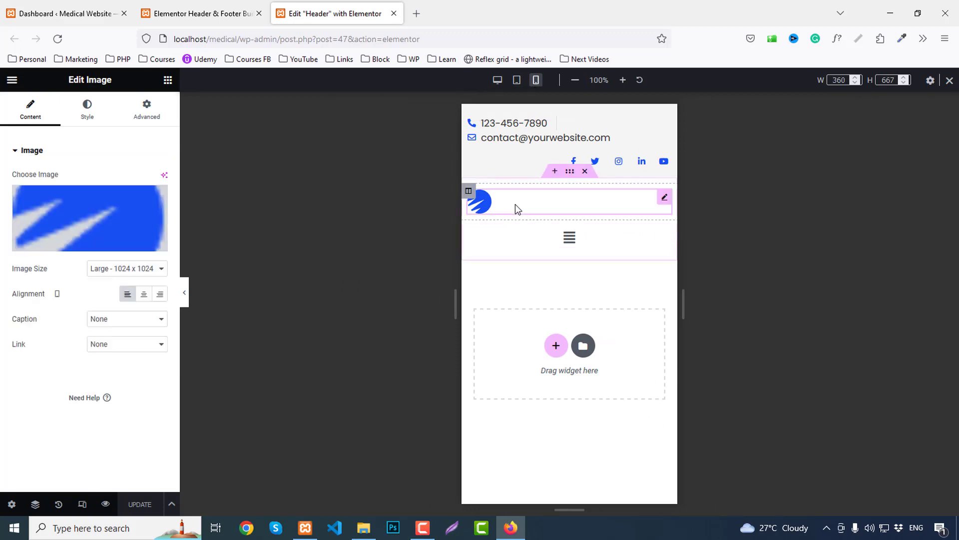
{"action": "left_click", "coordinate": [143, 295]}
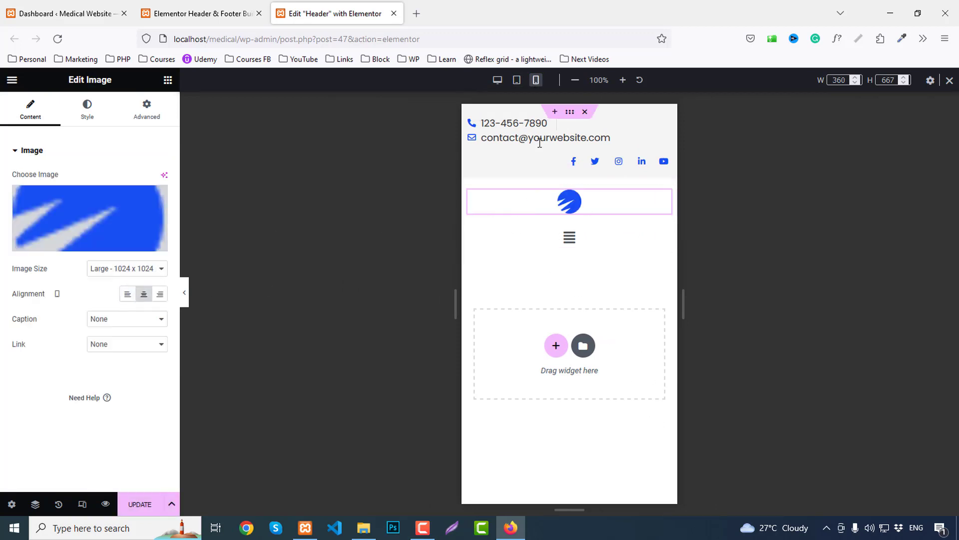
Open the settings of the header's phone and email icon list in the mobile view.
{"action": "left_click", "coordinate": [550, 130]}
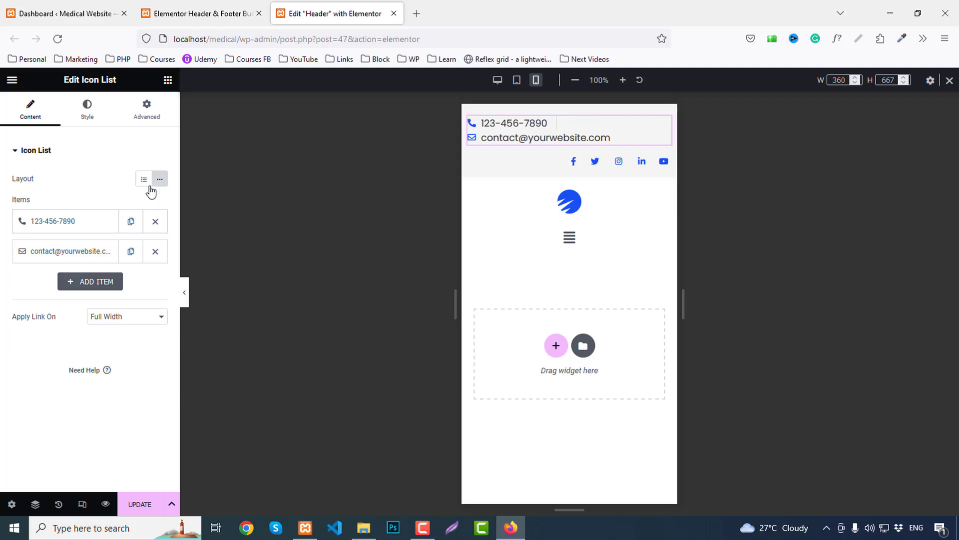